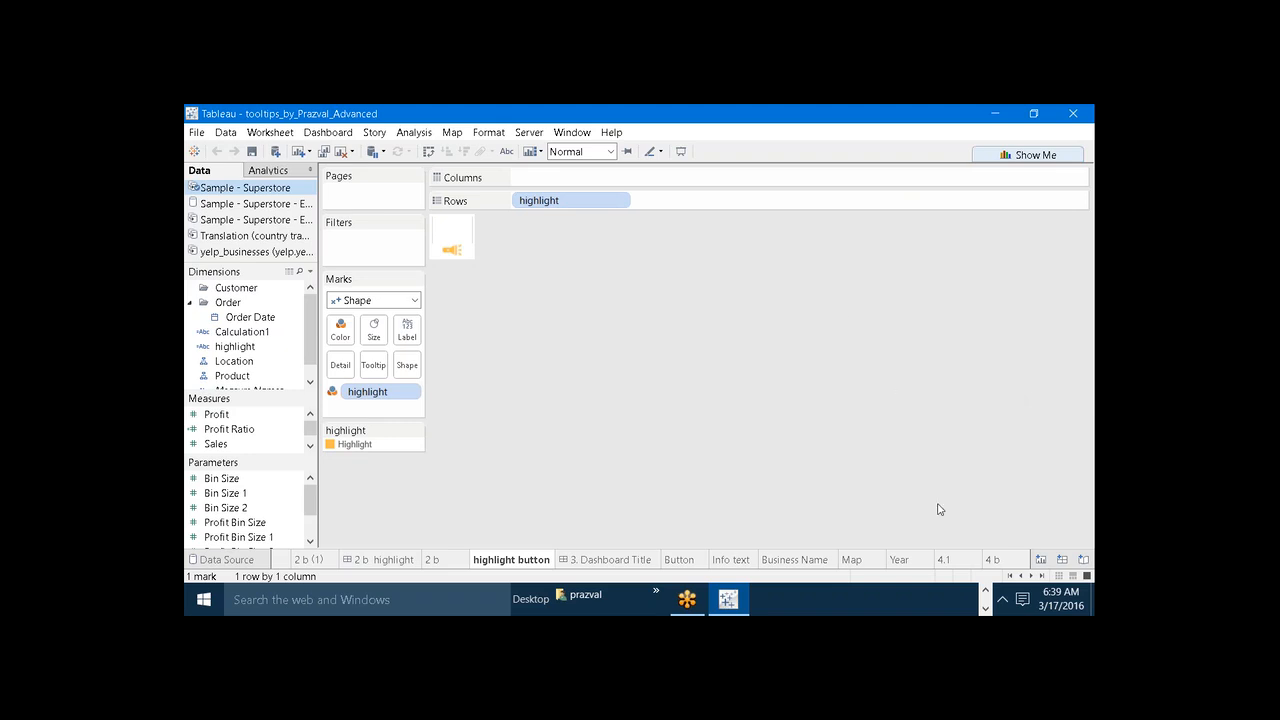
Open worksheet 4.1 and view the custom tooltip of the Asia bar
click(946, 560)
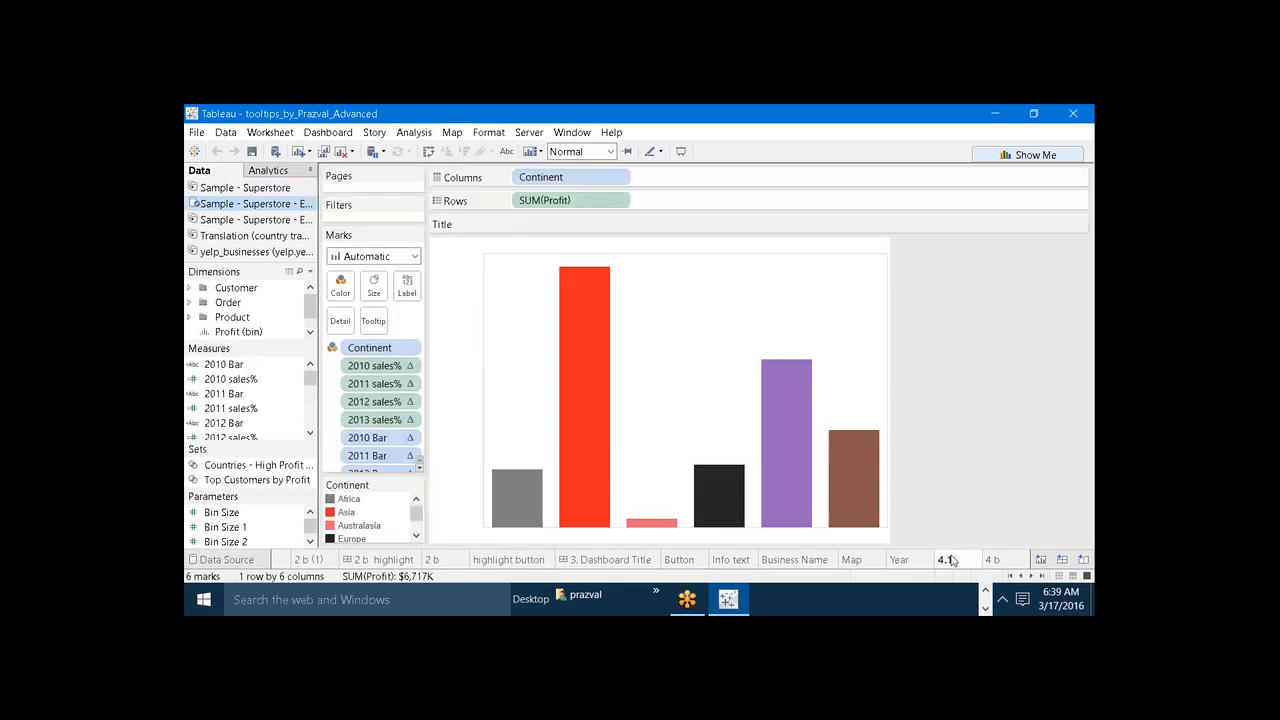
mouse_move(633, 312)
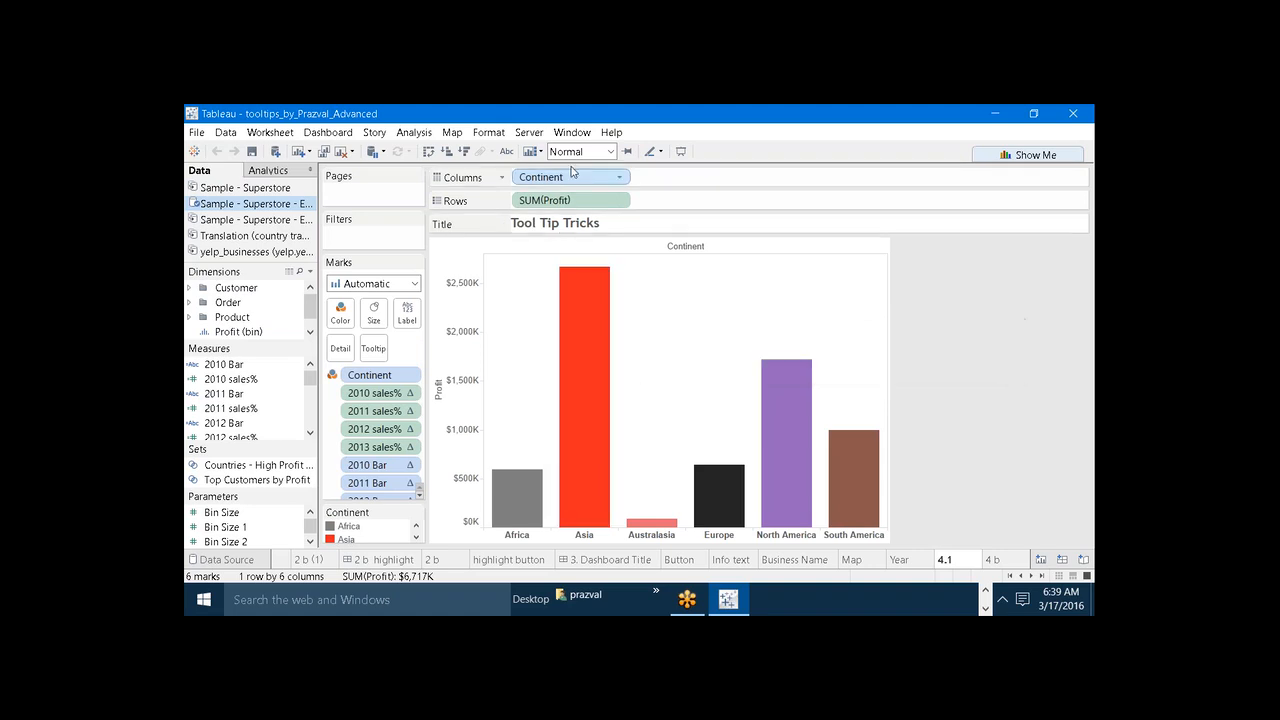
mouse_move(596, 302)
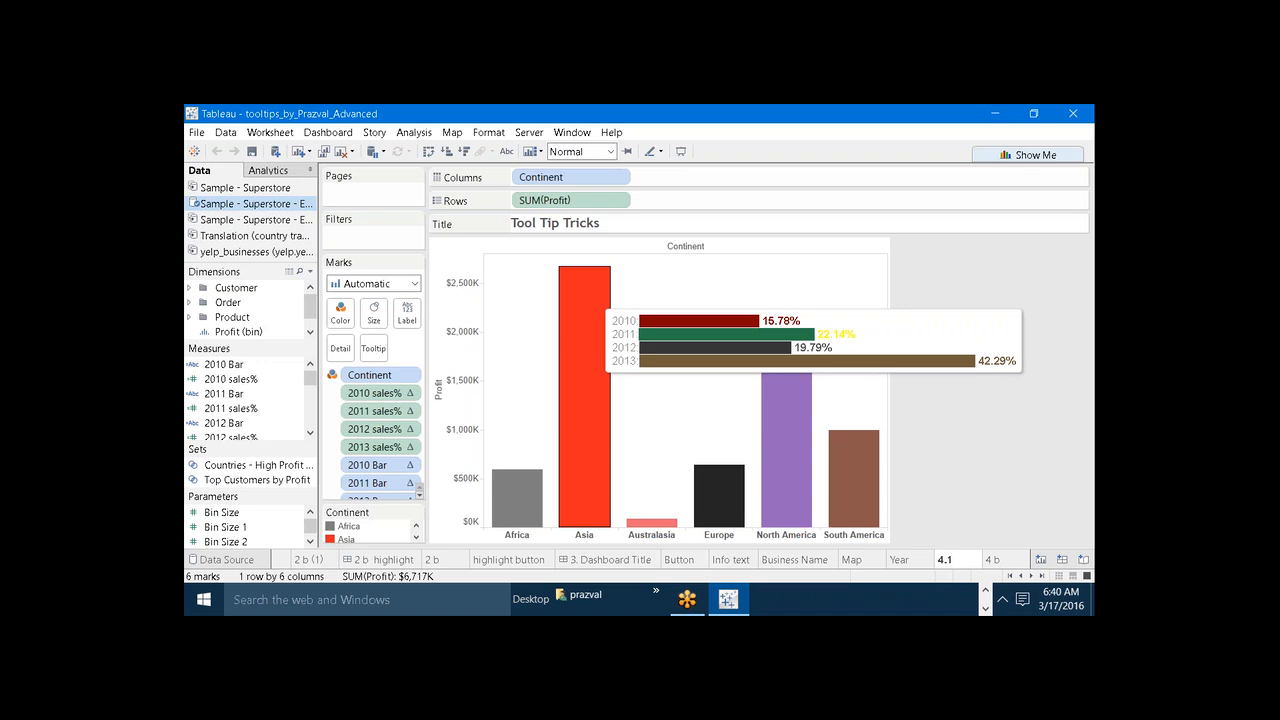
Create a new worksheet with Continent on Rows and Profit on Columns
click(298, 152)
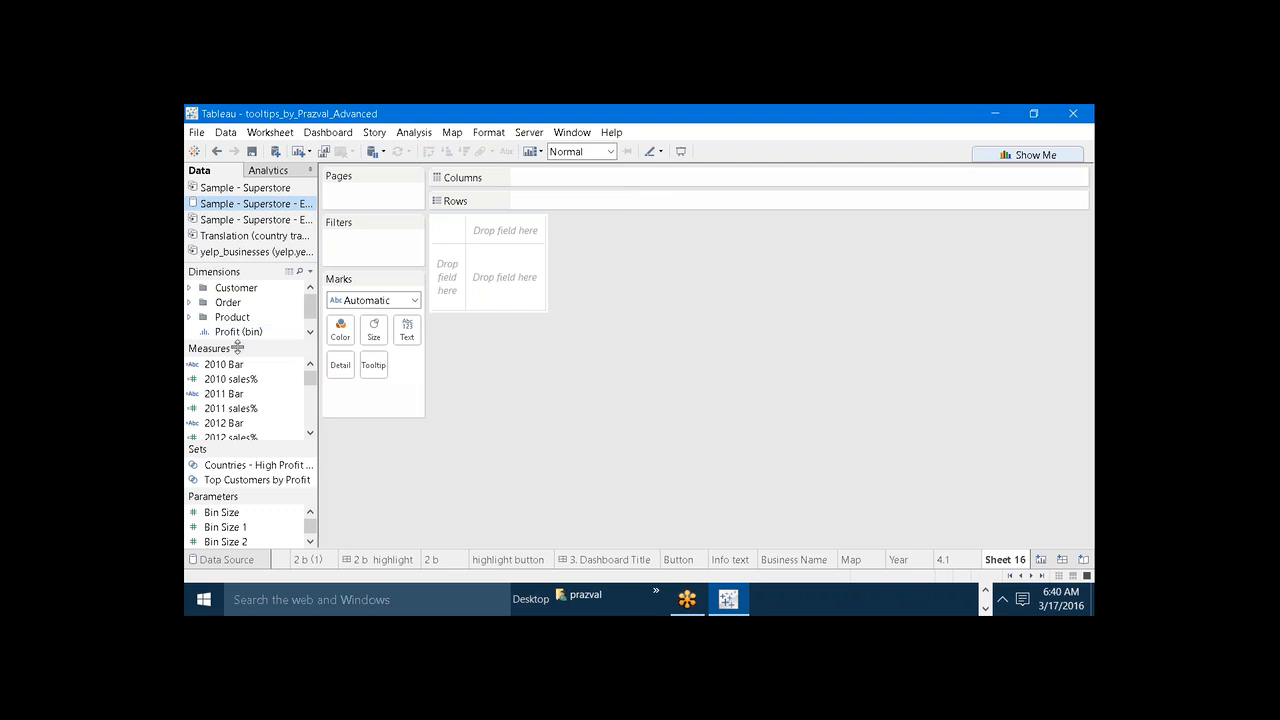
drag(237, 347, 232, 417)
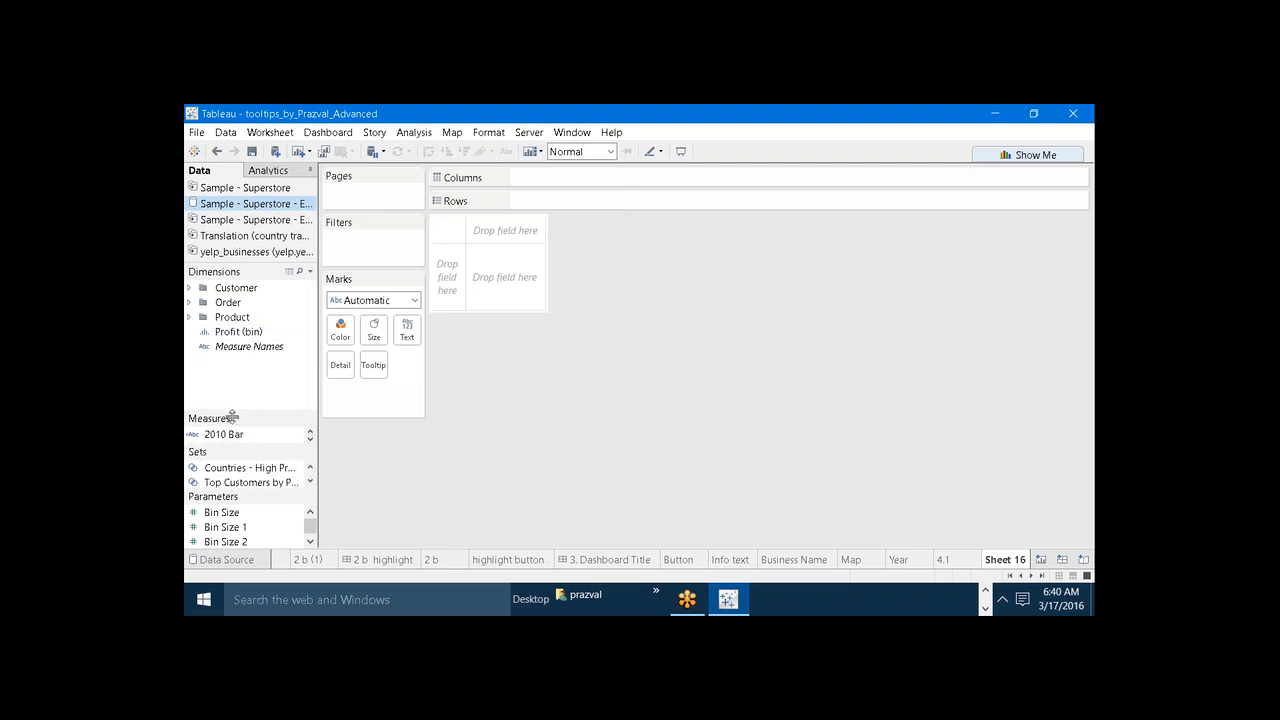
click(190, 288)
drag(231, 304, 552, 197)
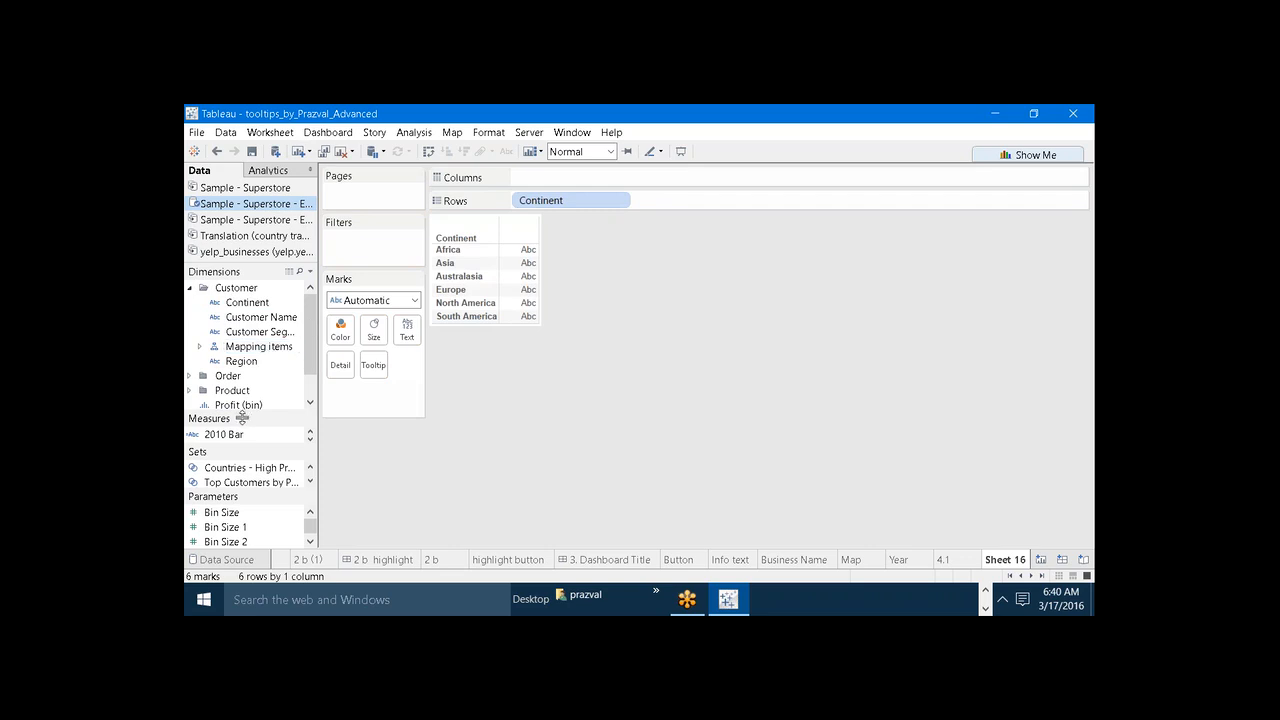
drag(240, 413, 231, 293)
scroll(250, 380, down, 4)
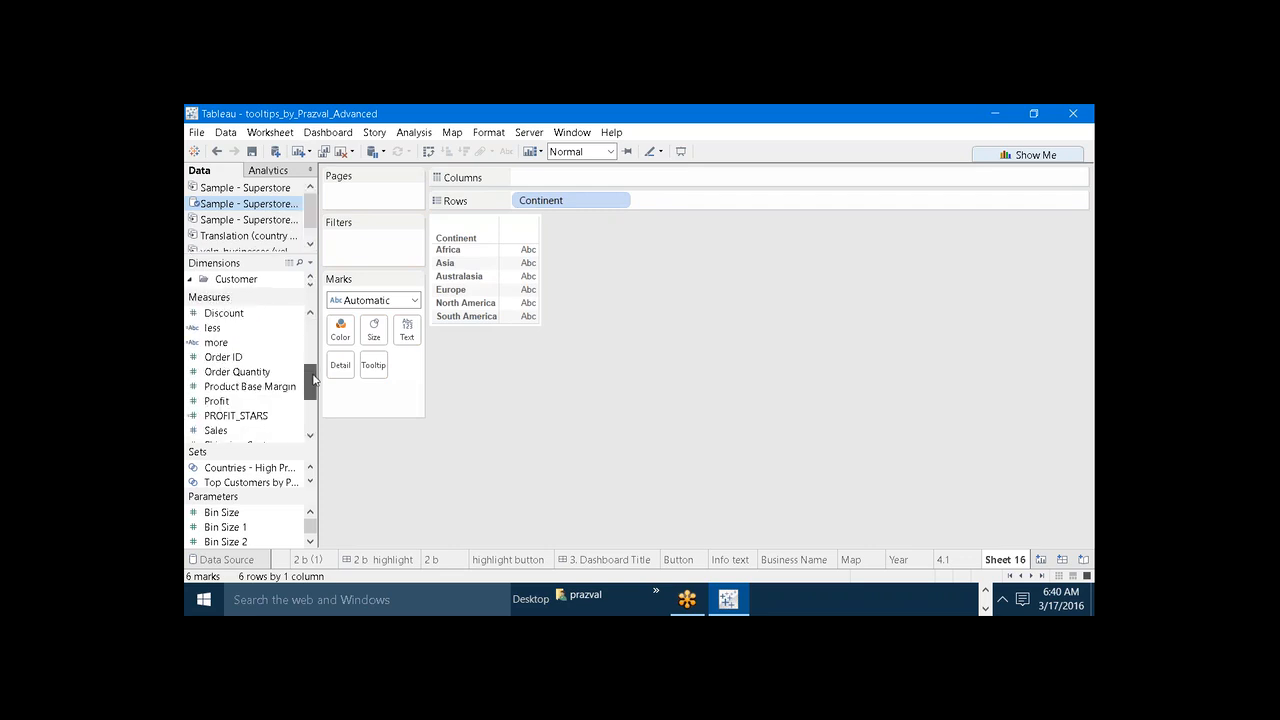
drag(260, 388, 607, 183)
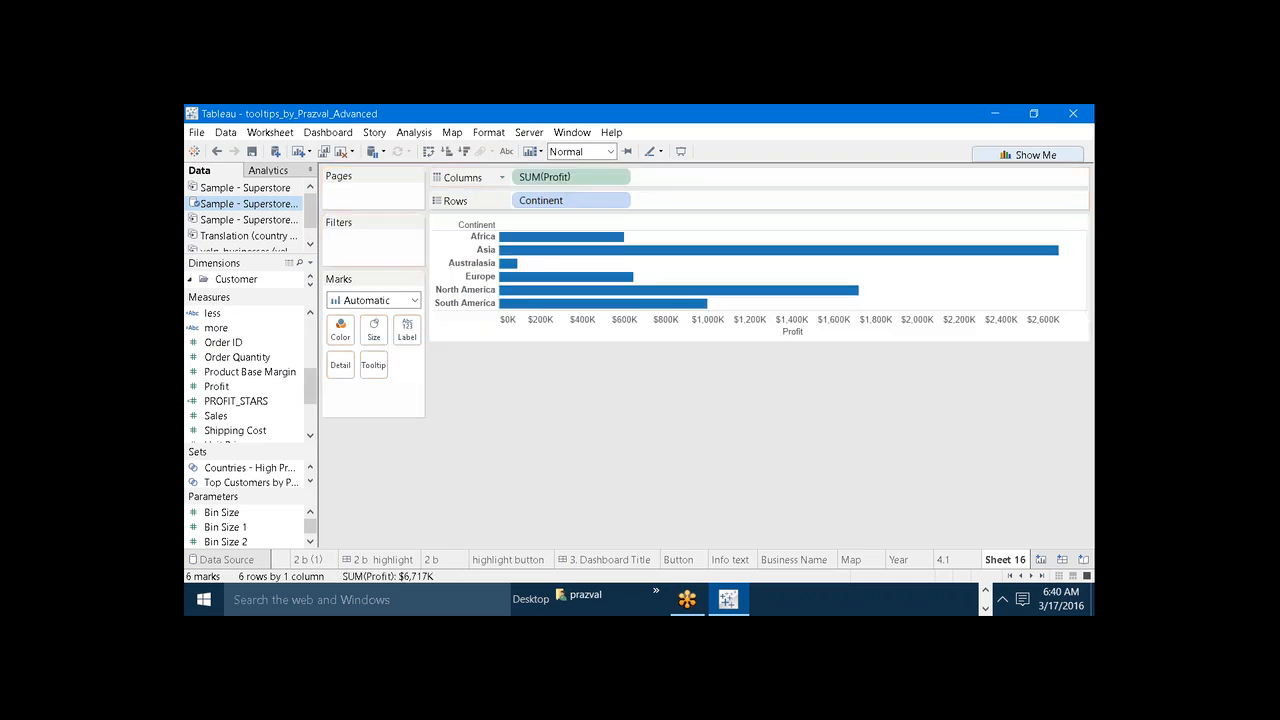
Swap the rows and columns, color the bars by Continent, and widen the chart to fit the full continent labels
click(429, 152)
drag(264, 292, 250, 432)
drag(246, 293, 340, 328)
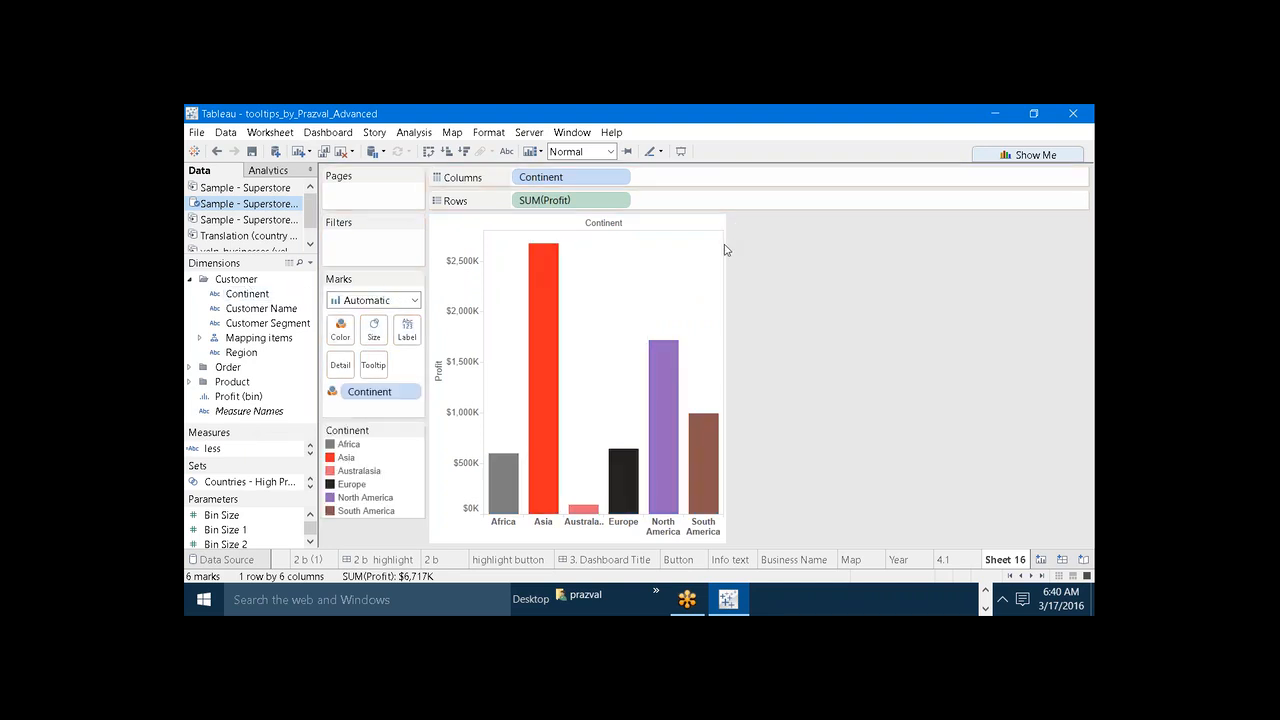
drag(730, 242, 900, 240)
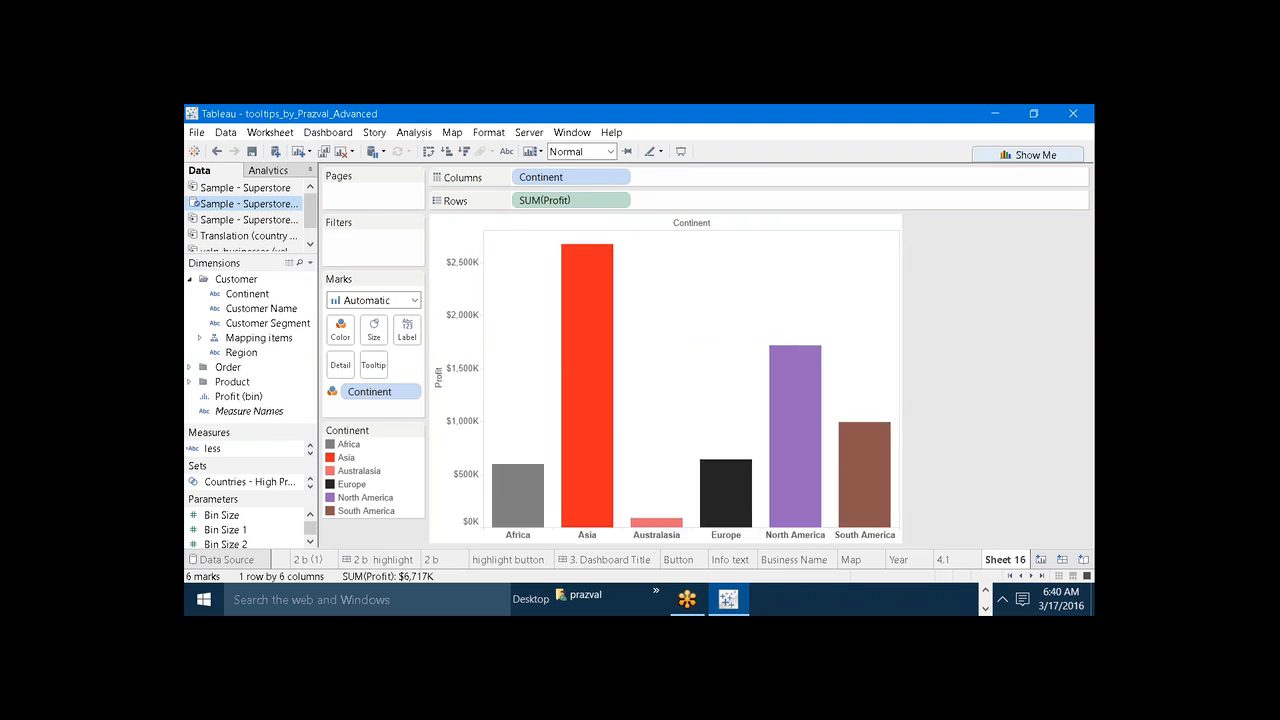
Inspect the default tooltips of the Asia, Africa, Europe and North America bars
click(597, 307)
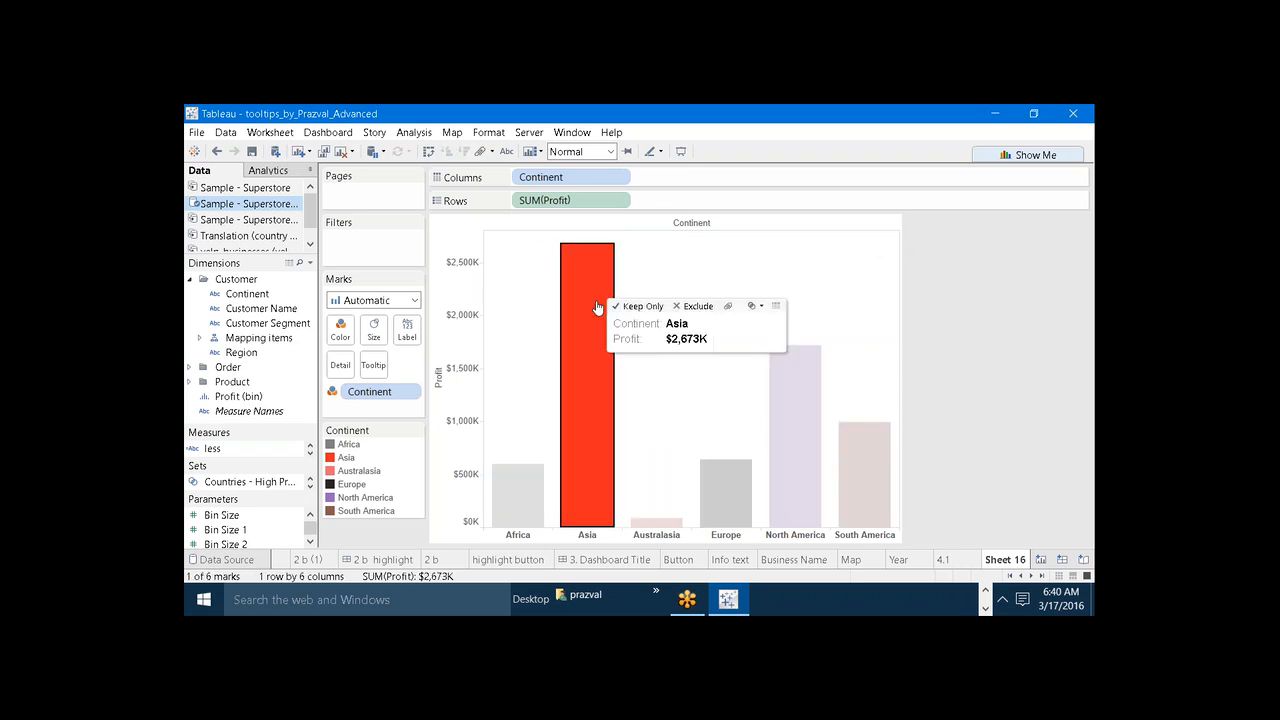
click(670, 266)
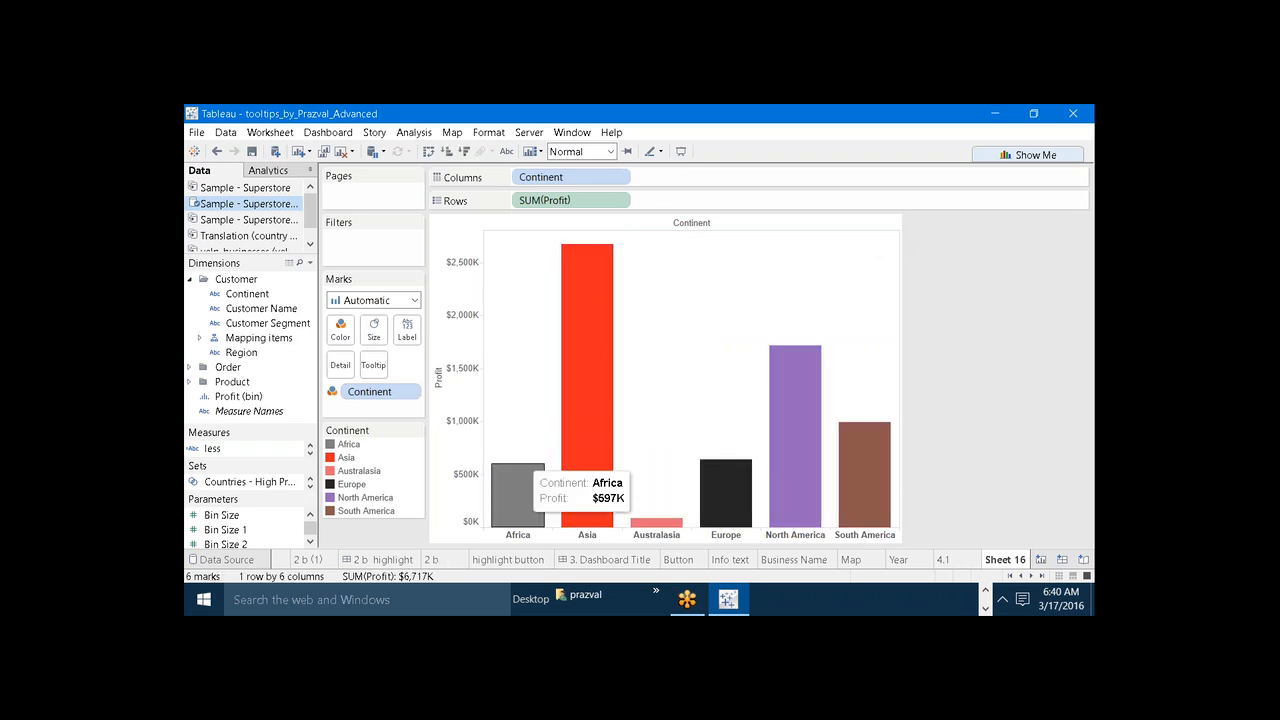
click(510, 480)
click(640, 391)
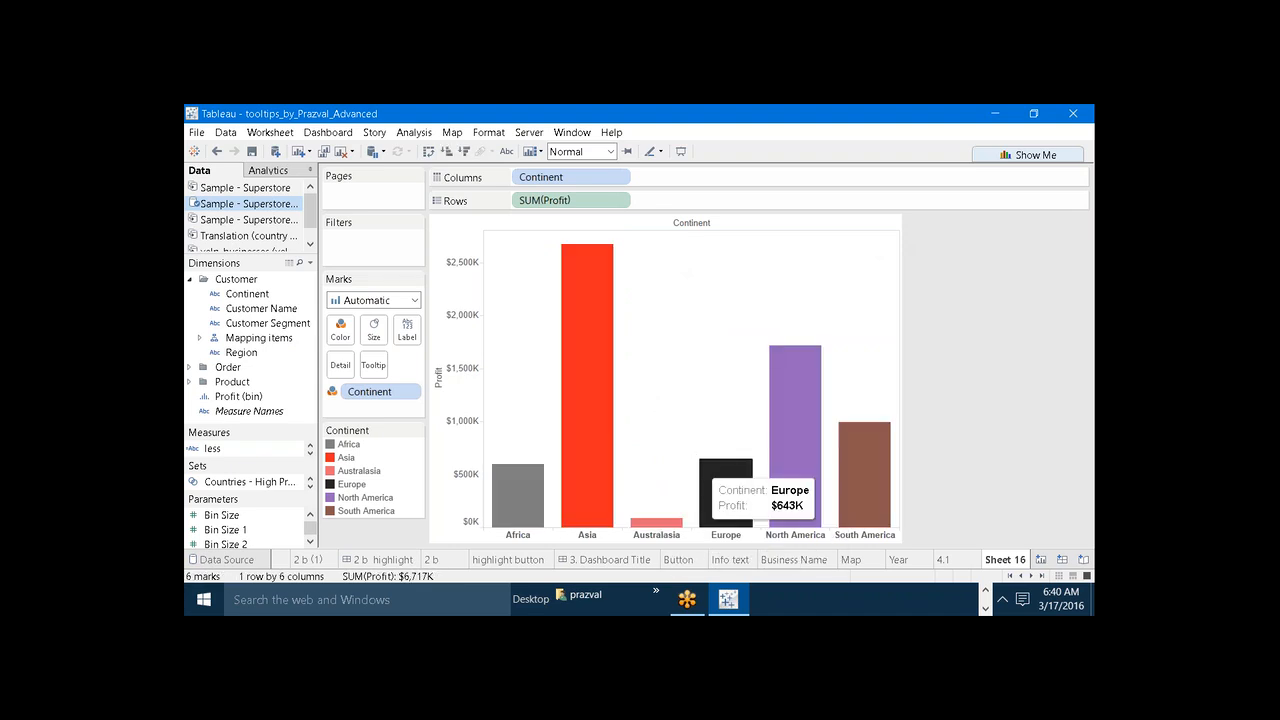
click(726, 490)
click(704, 353)
click(783, 390)
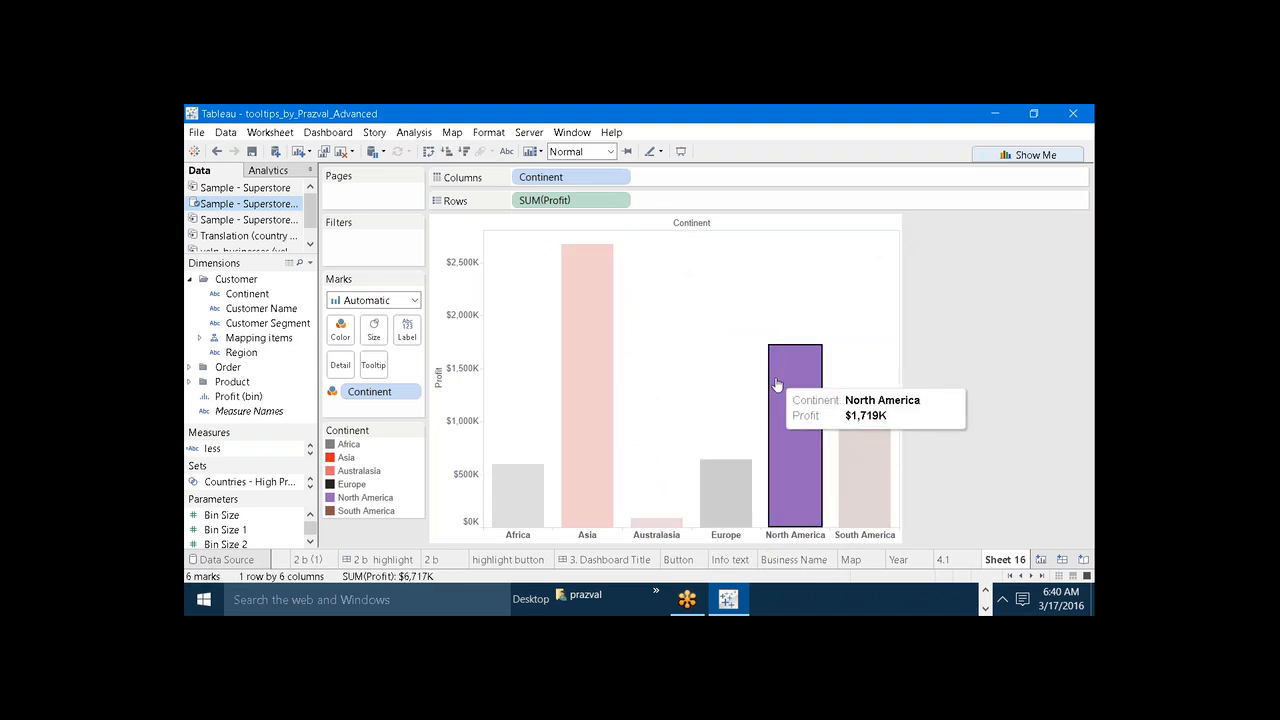
click(703, 369)
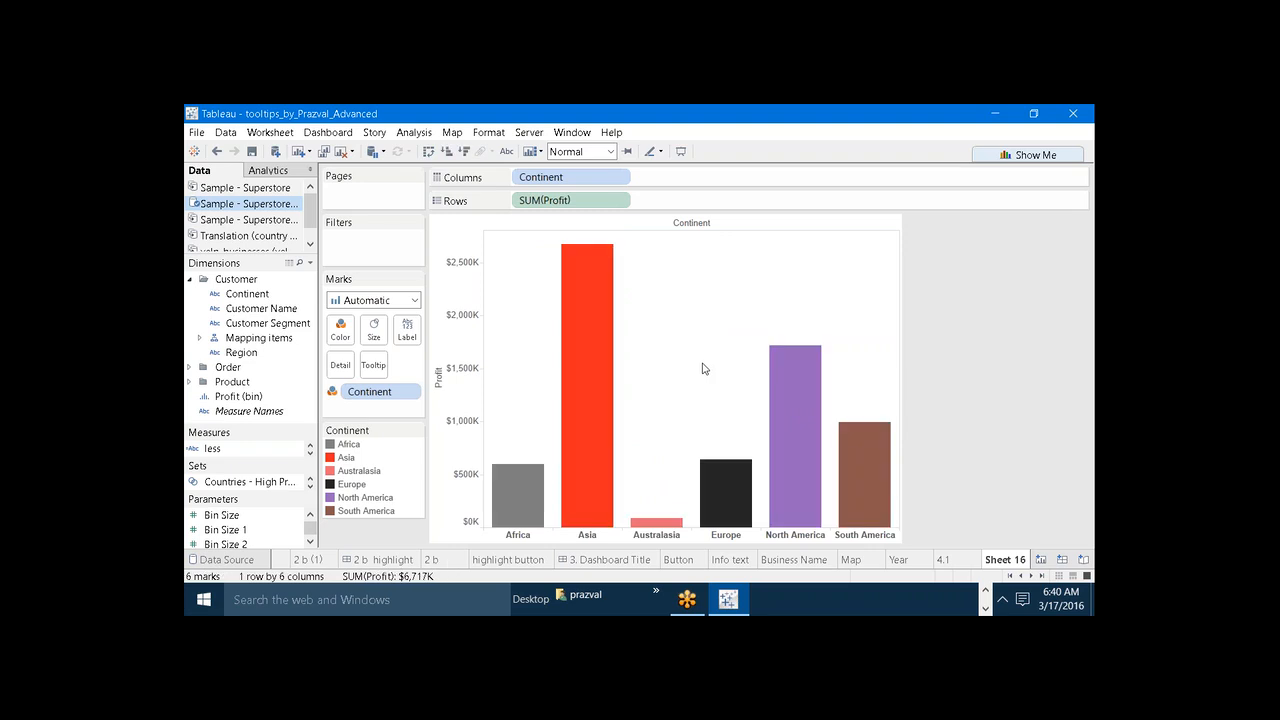
View the Africa bar's custom tooltip on worksheet 4.1 for comparison
click(940, 560)
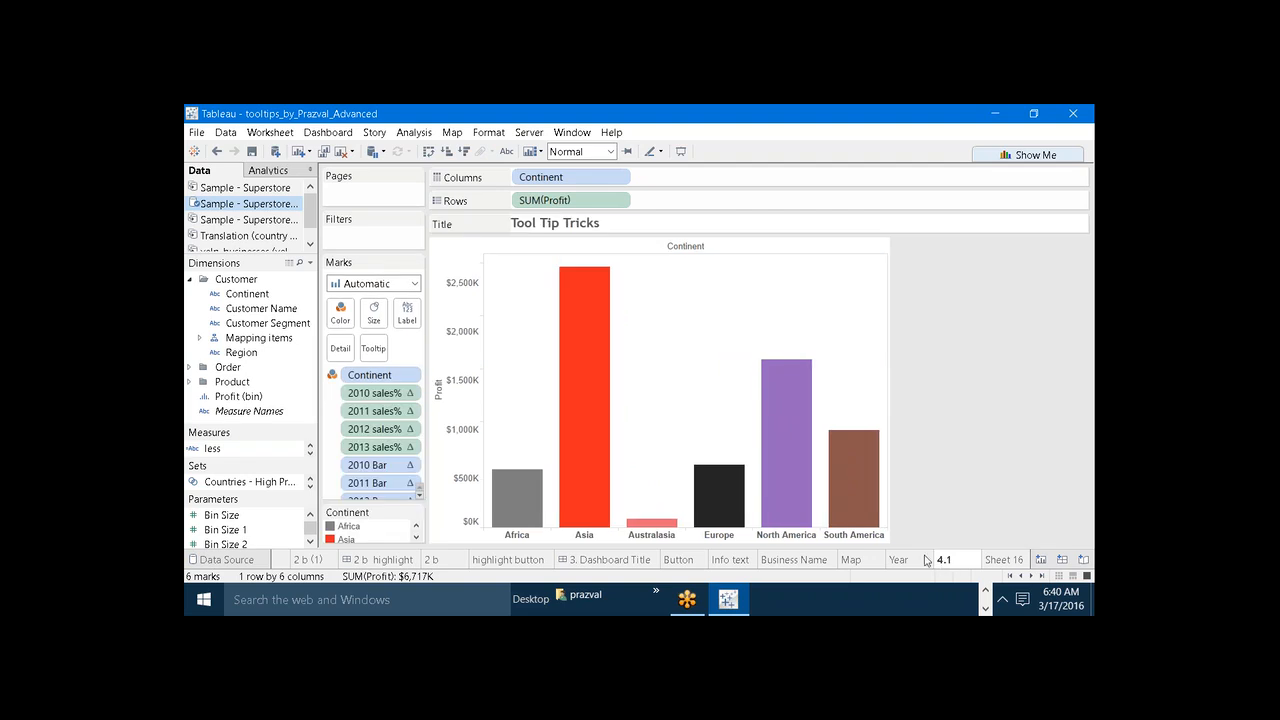
click(519, 486)
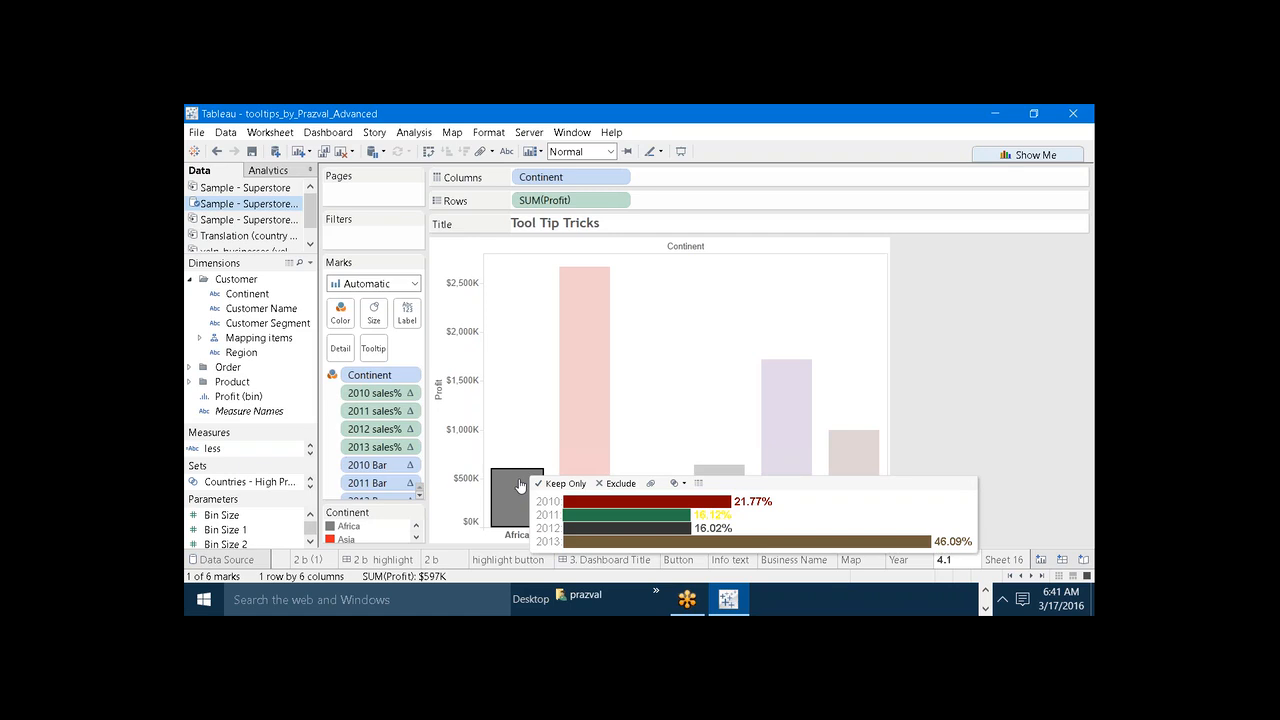
click(772, 325)
Return to Sheet 16 and start a new calculated field named 2010 Profit%
click(1014, 560)
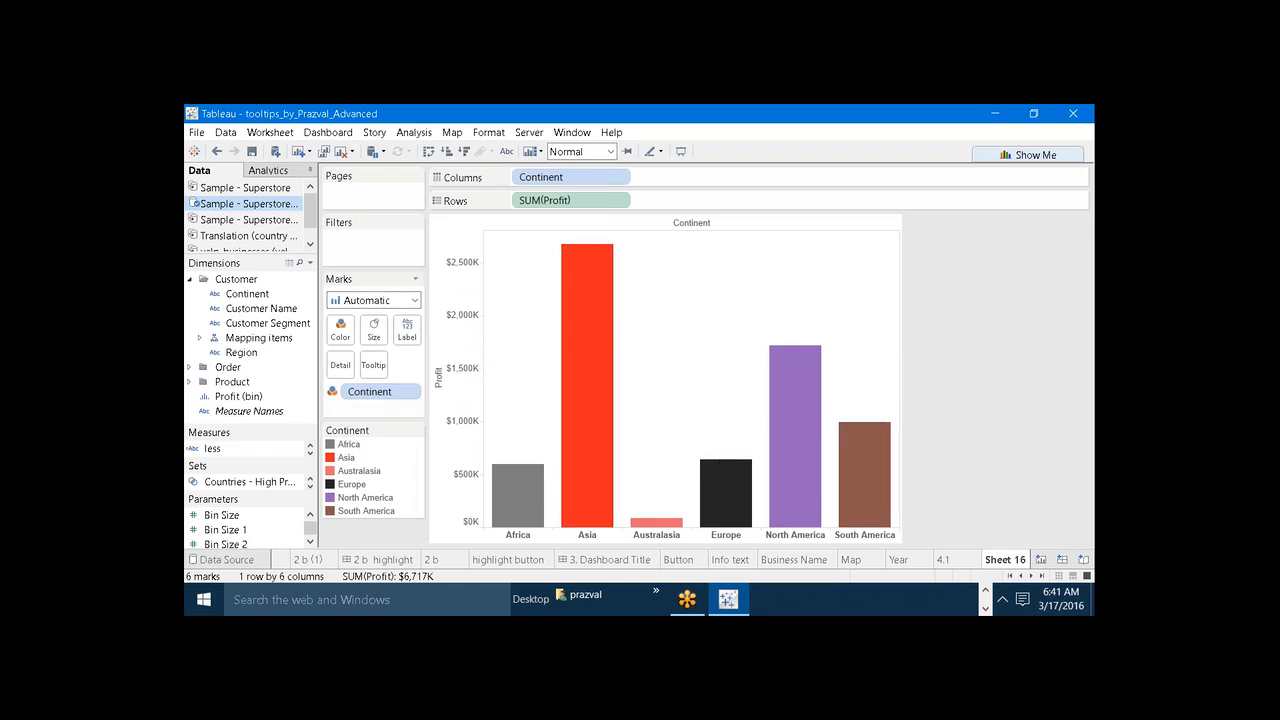
click(310, 262)
click(309, 279)
text(2010)
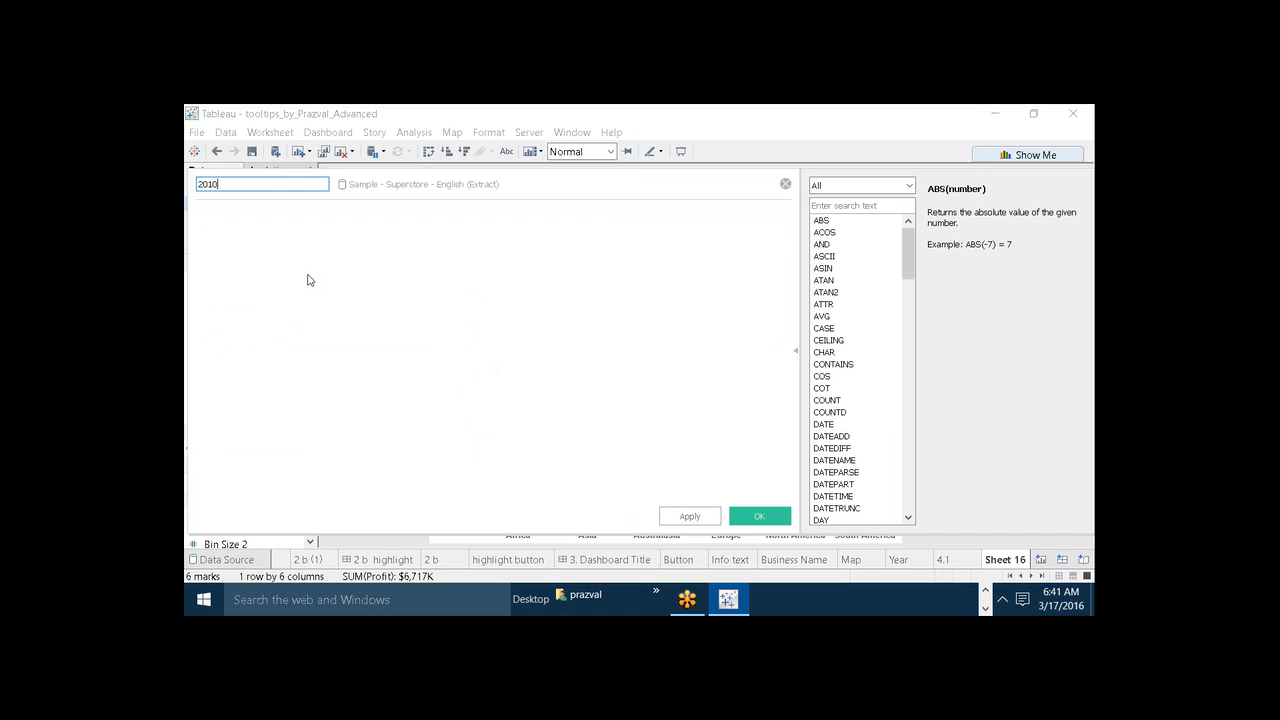
text(PProfit%)
click(329, 278)
Enter the formula IF YEAR([Order Date]) = 2010 THEN [Profit] END for the calculated field
text(IF YEAR)
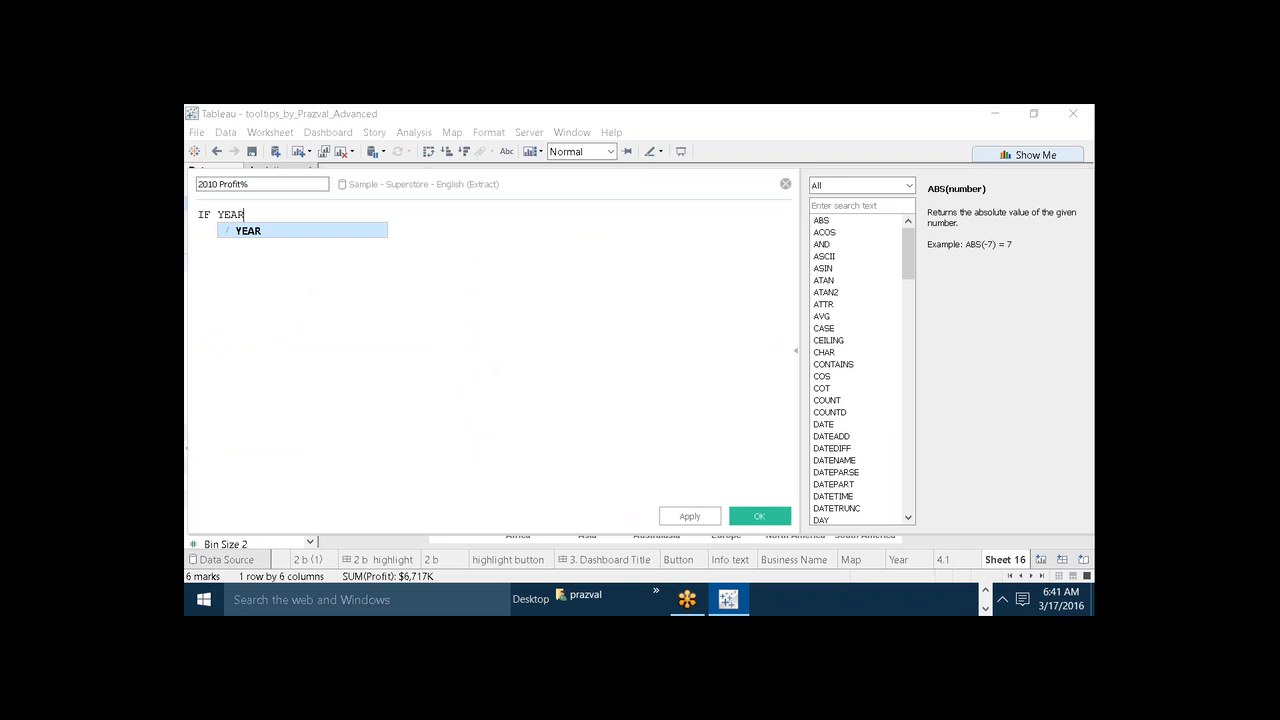
text((OR)
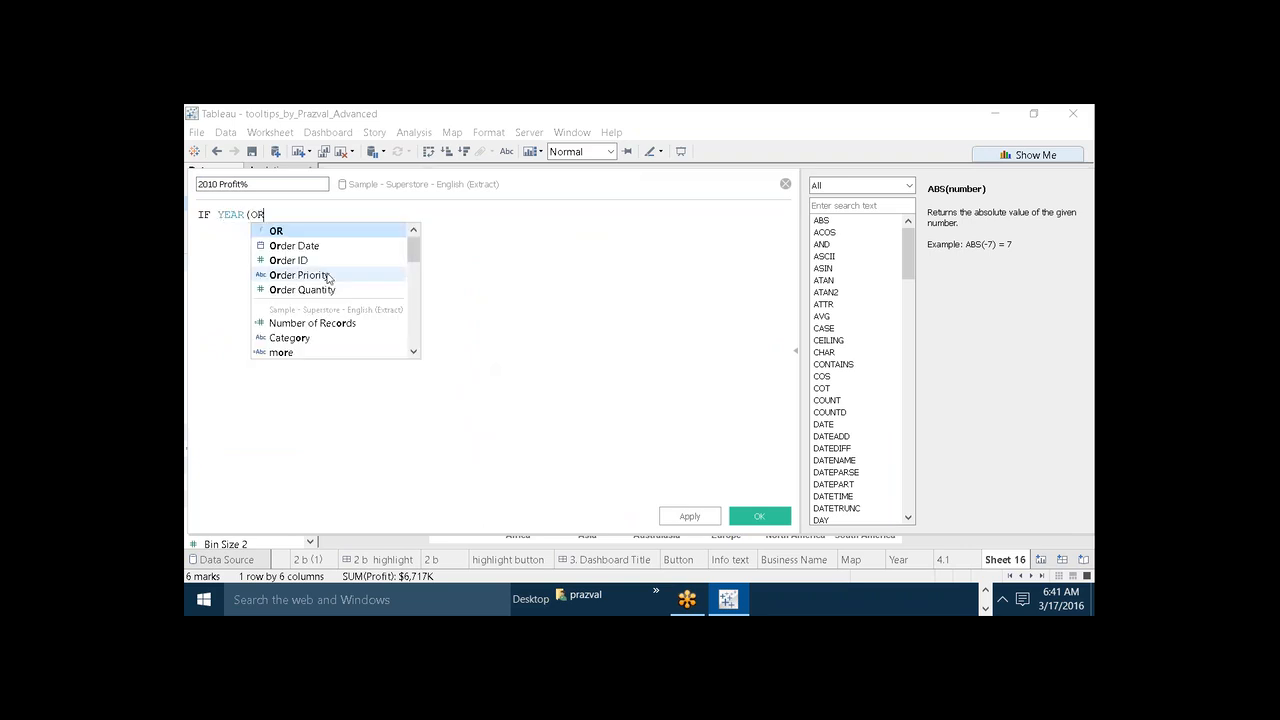
double_click(307, 248)
text() )
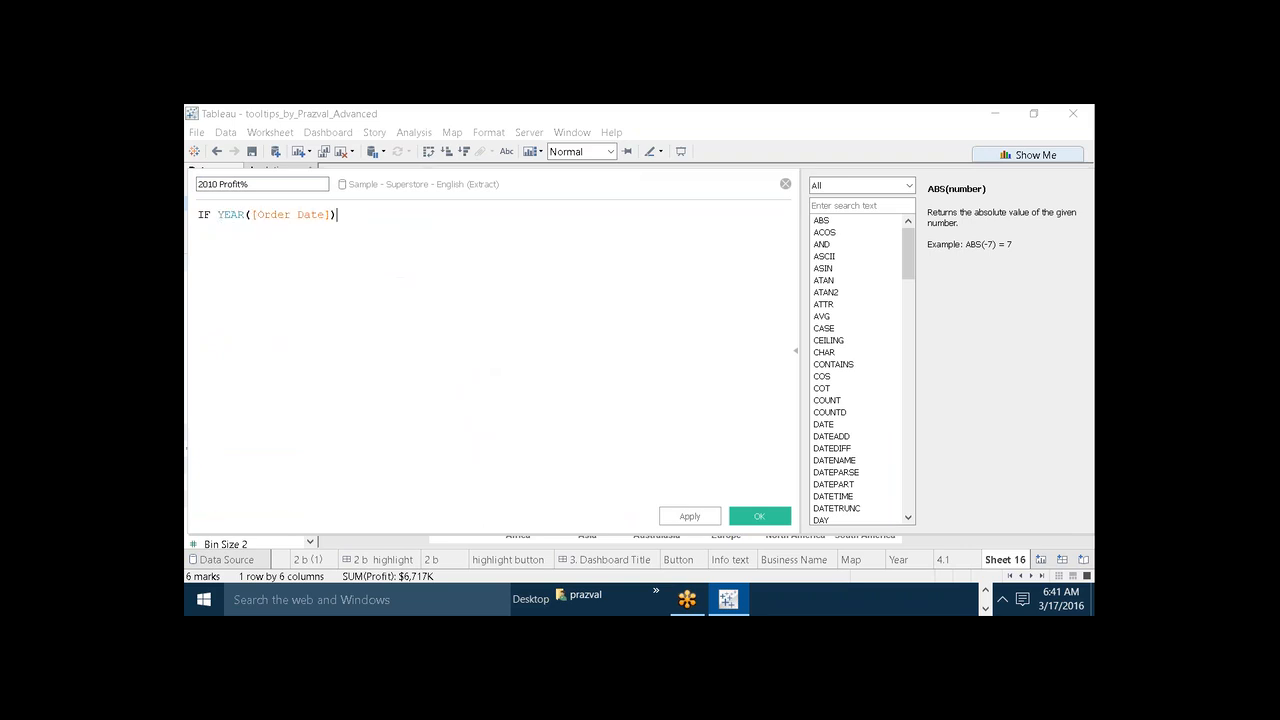
text(= 2010 TH)
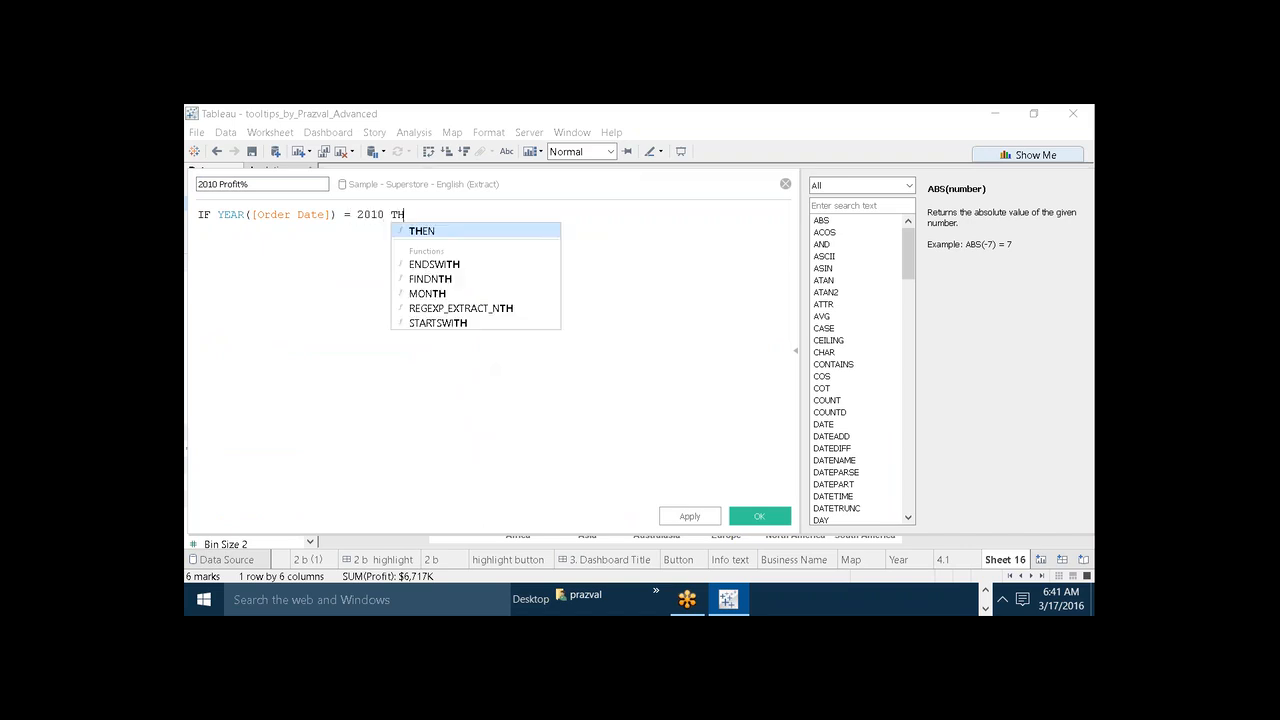
text(EN PRO)
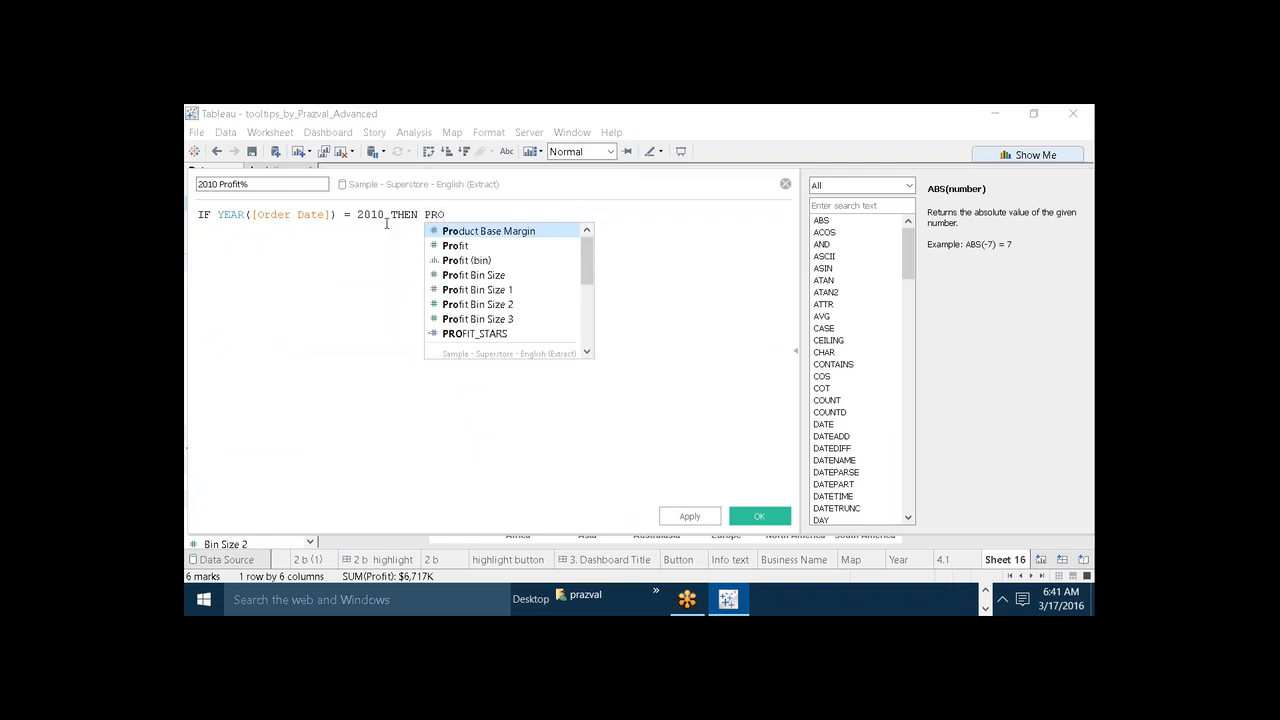
key(Down)
key(Return)
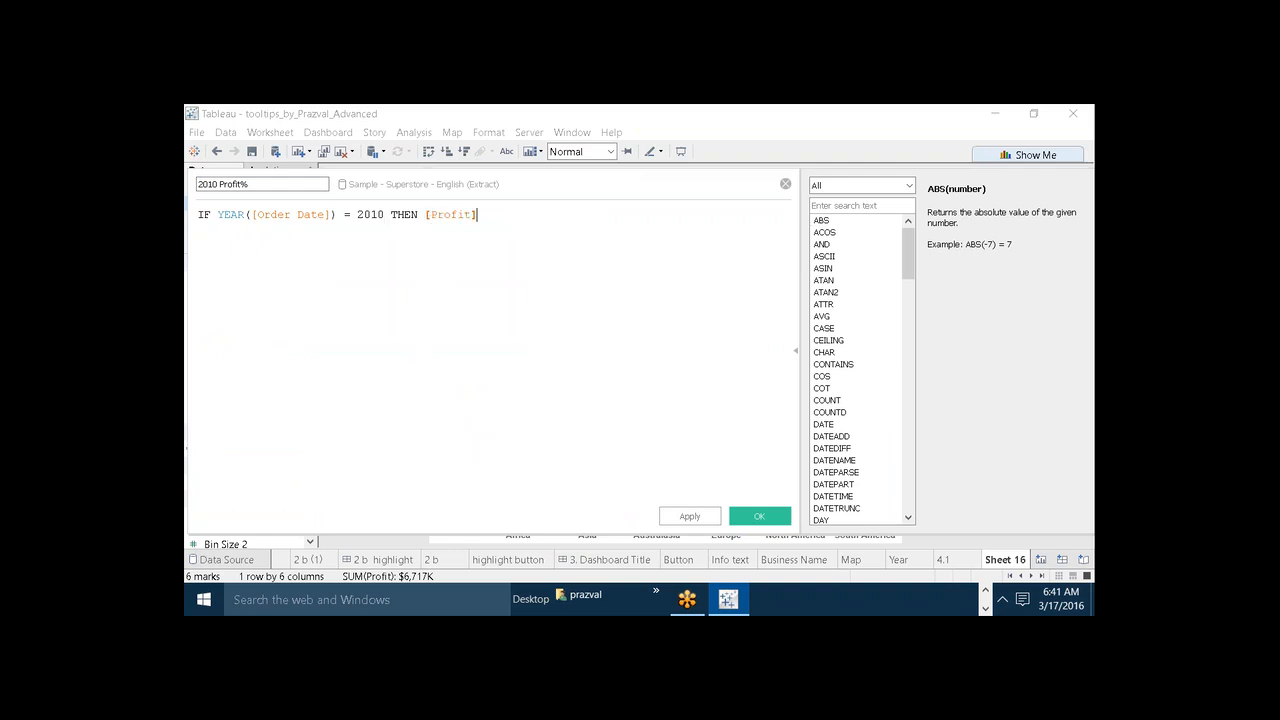
text(END)
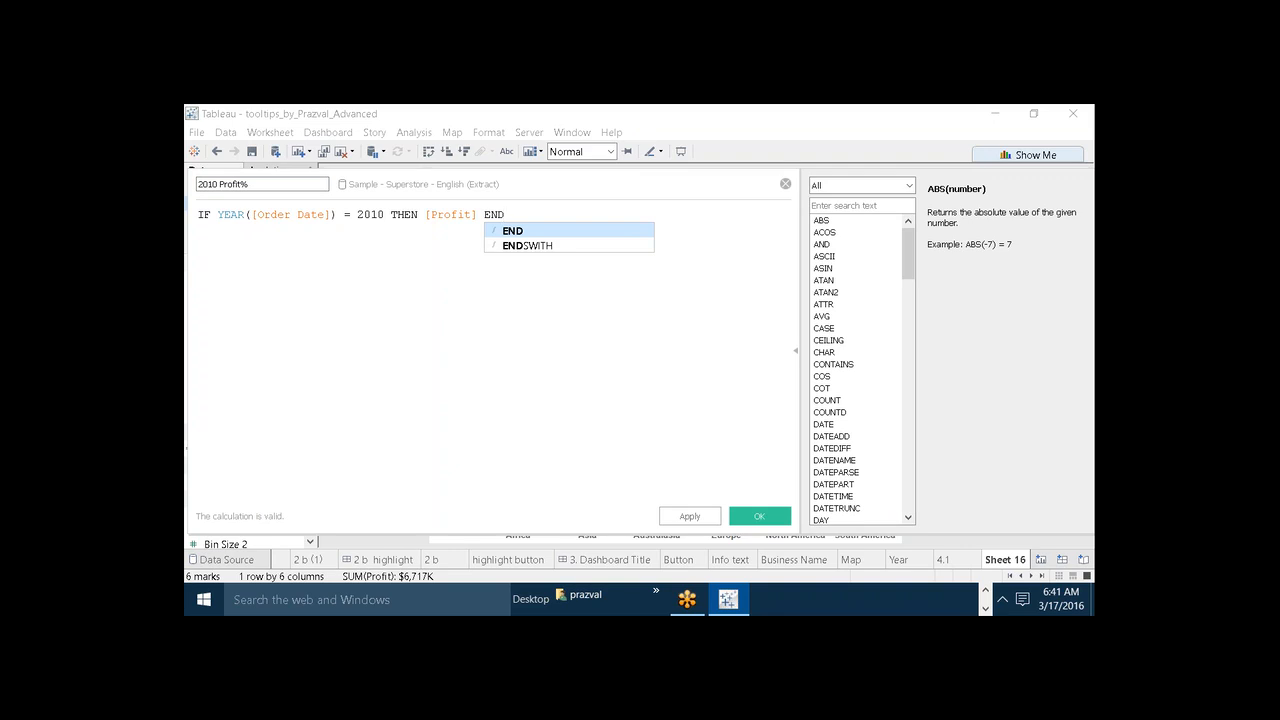
Wrap the whole IF expression in a SUM( ) aggregation
text())
key(Left)
key(Left)
key(Left)
key(Left)
key(Left)
key(Left)
key(Left)
key(Left)
key(Left)
key(Left)
key(Left)
key(Left)
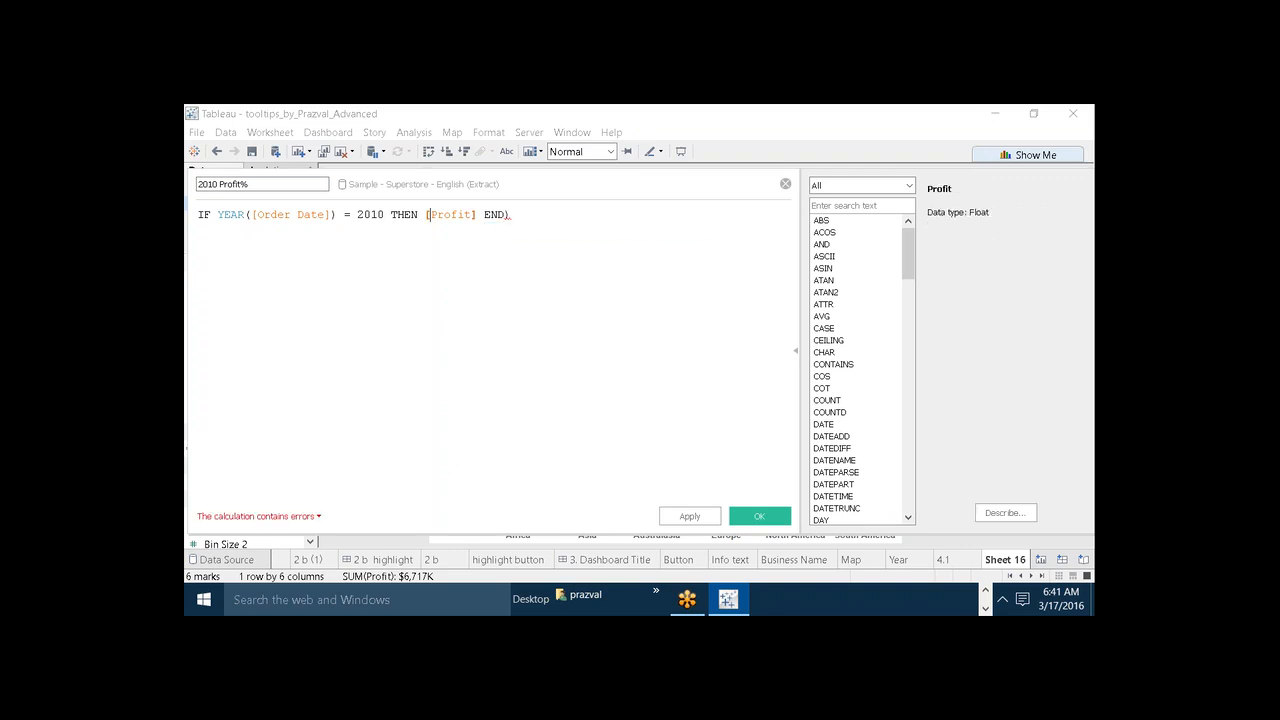
key(Left)
key(Left)
key(Left)
key(Left)
key(Left)
key(Left)
key(Left)
key(Left)
key(Left)
key(Left)
key(Left)
key(Left)
key(Left)
key(Left)
key(Left)
key(Left)
key(Left)
key(Left)
key(Left)
key(Left)
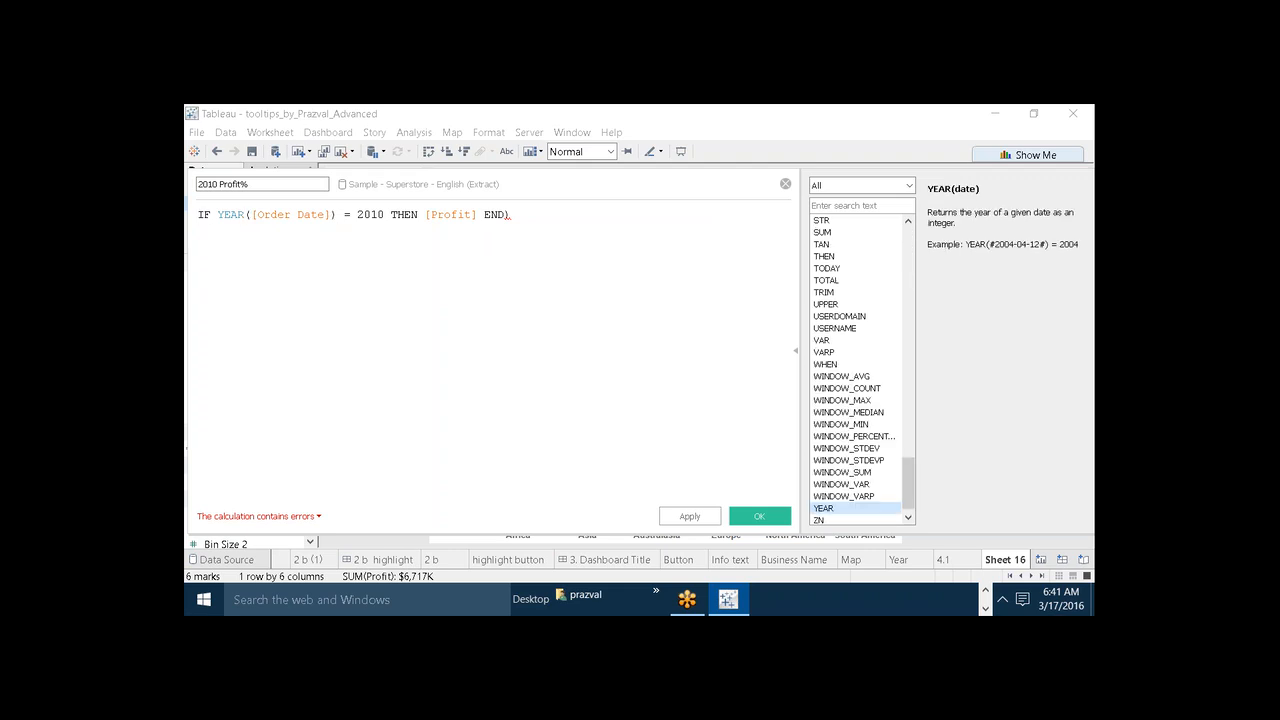
text(()
key(Left)
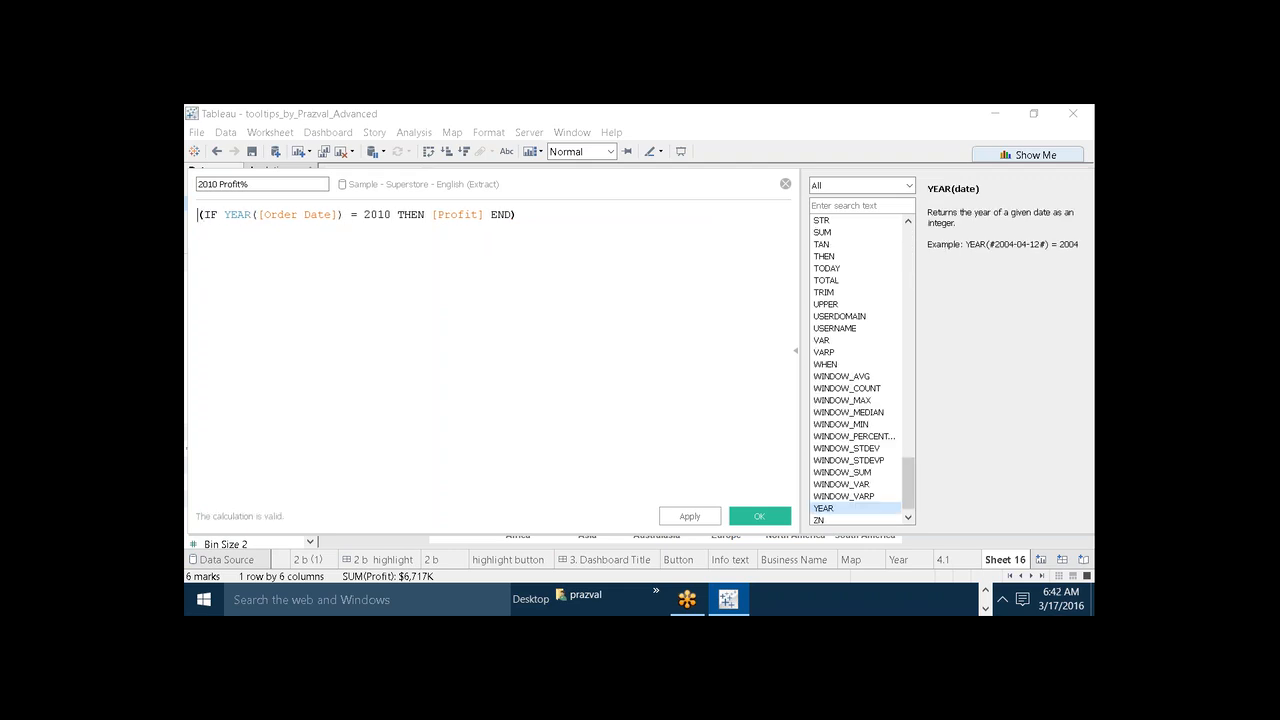
text(SUM)
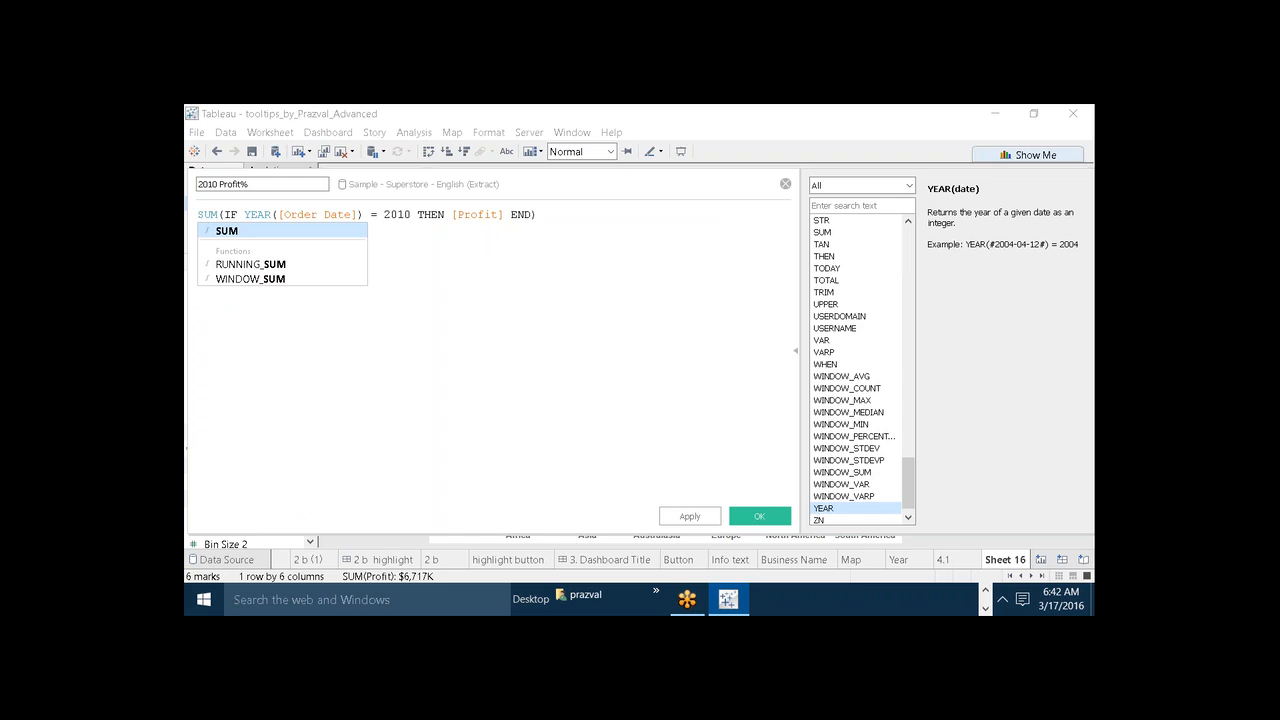
scroll(416, 216, up, 3)
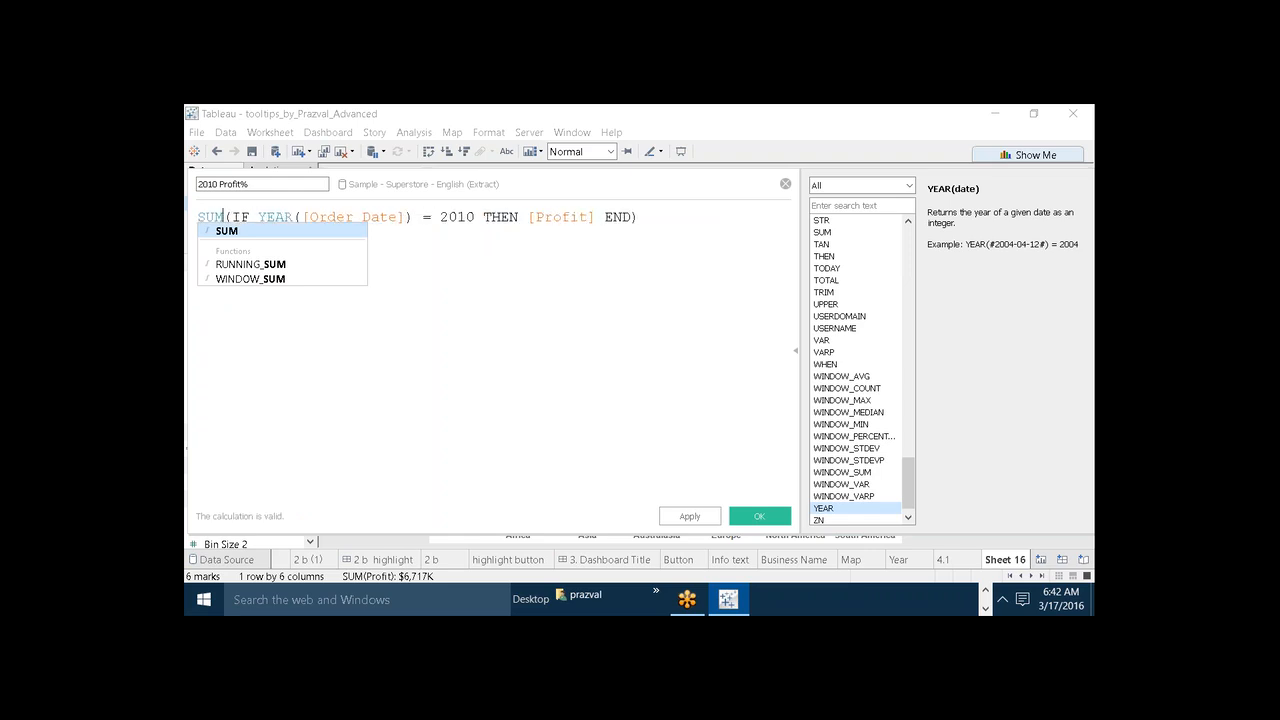
Divide the 2010 SUM expression by TOTAL(SUM([Profit])) in the calculated field's formula
click(461, 220)
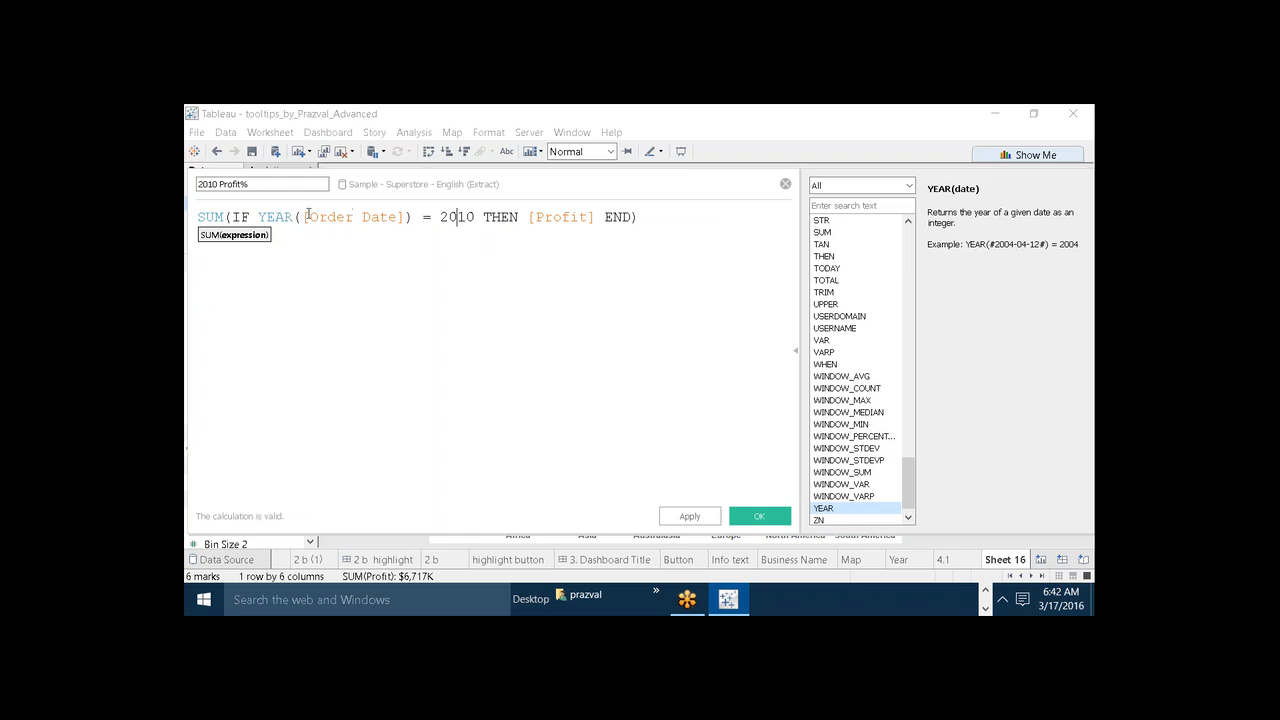
click(539, 216)
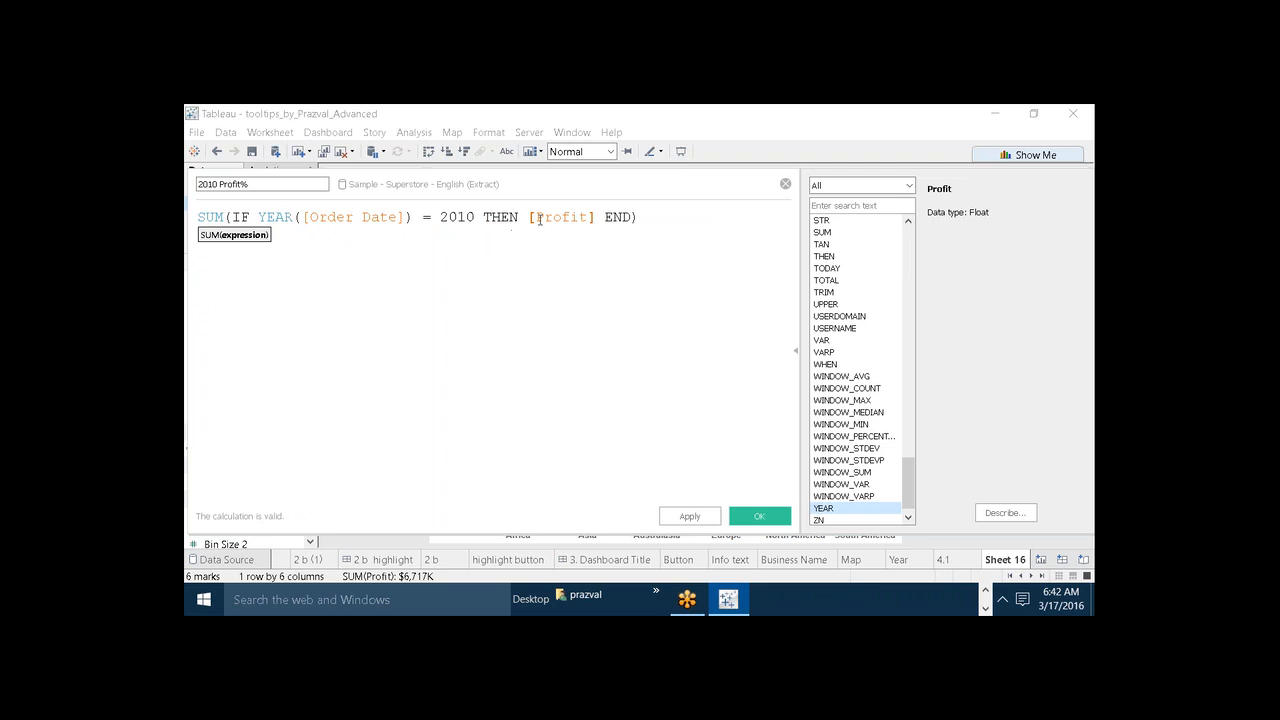
click(671, 226)
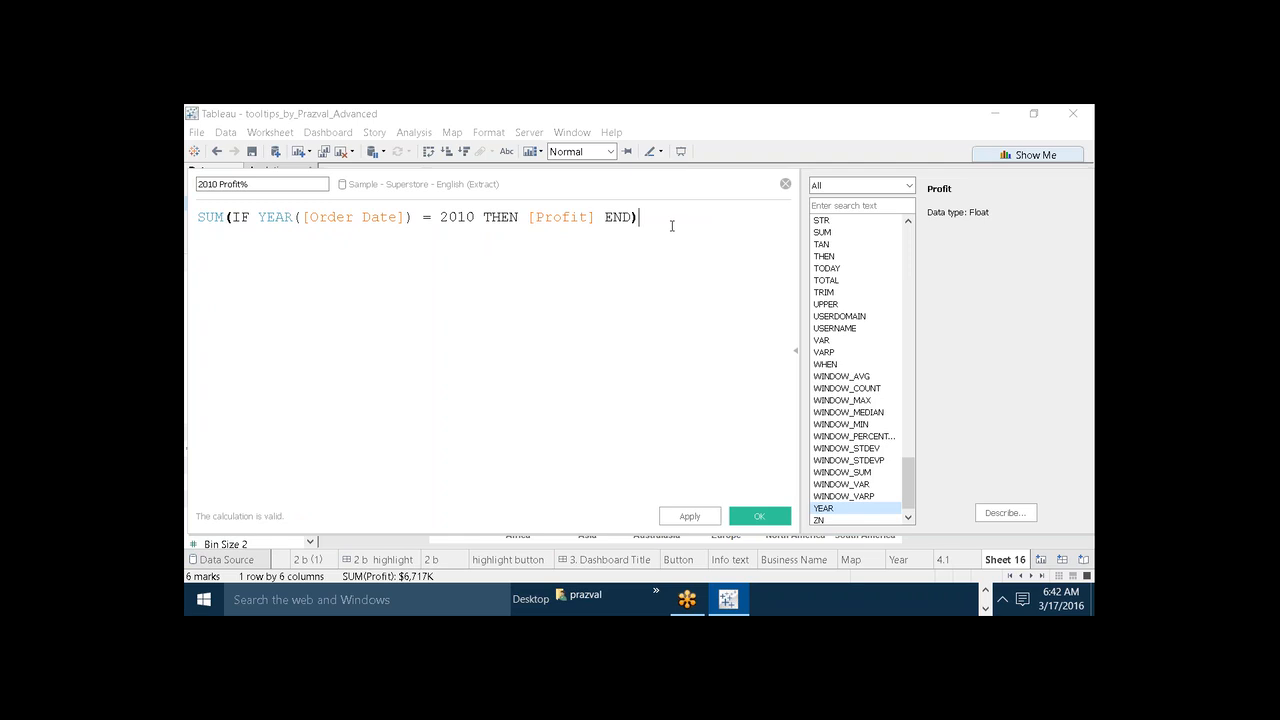
text(/)
text(TO)
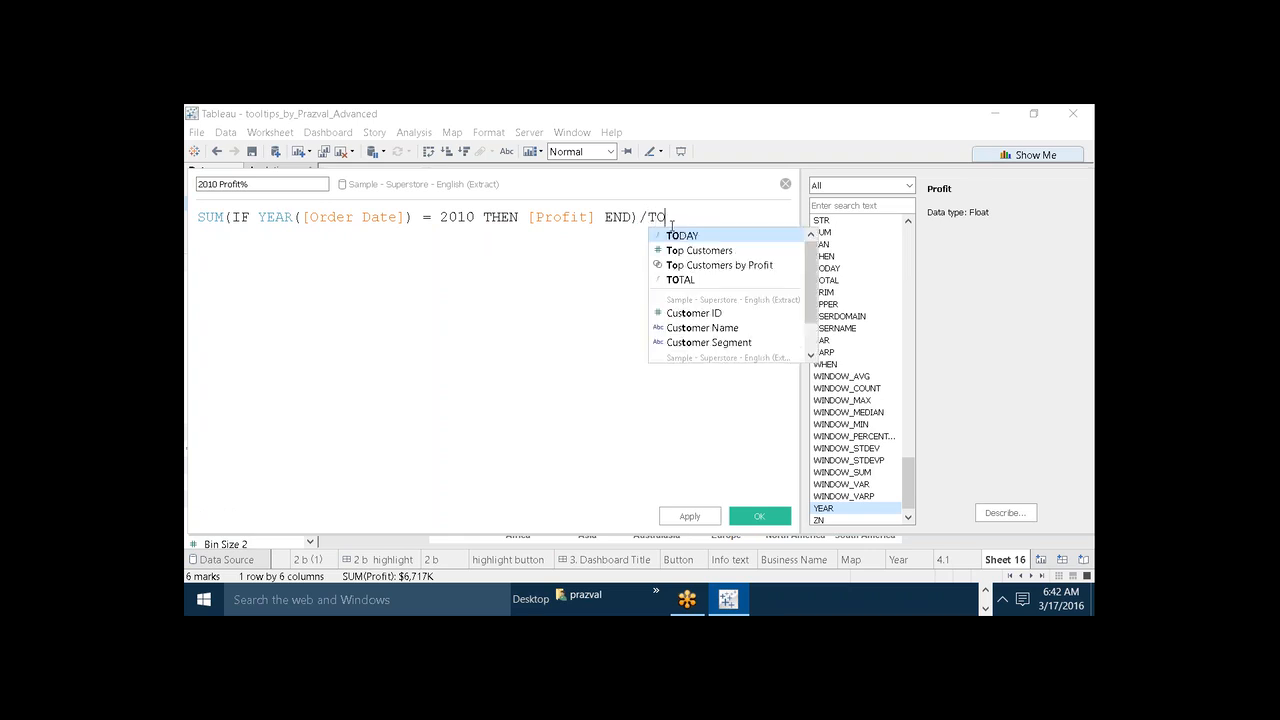
text(TAL(SUM()
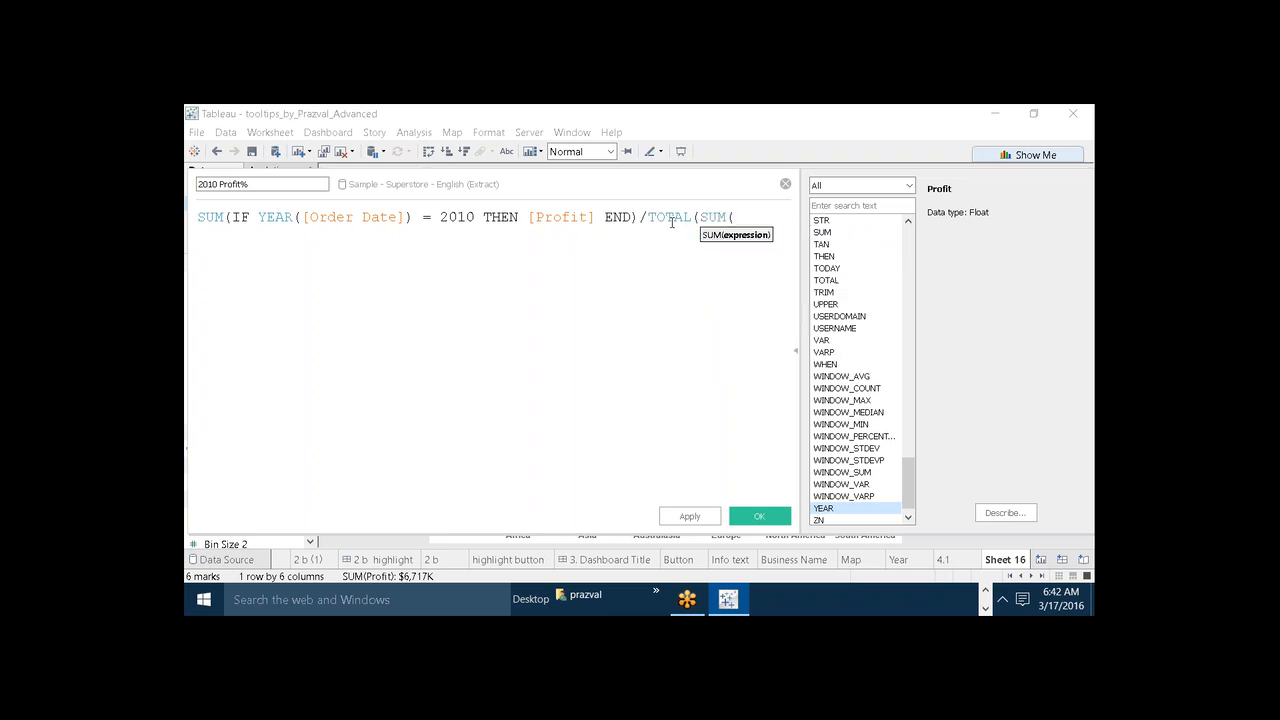
text(PRO)
click(766, 250)
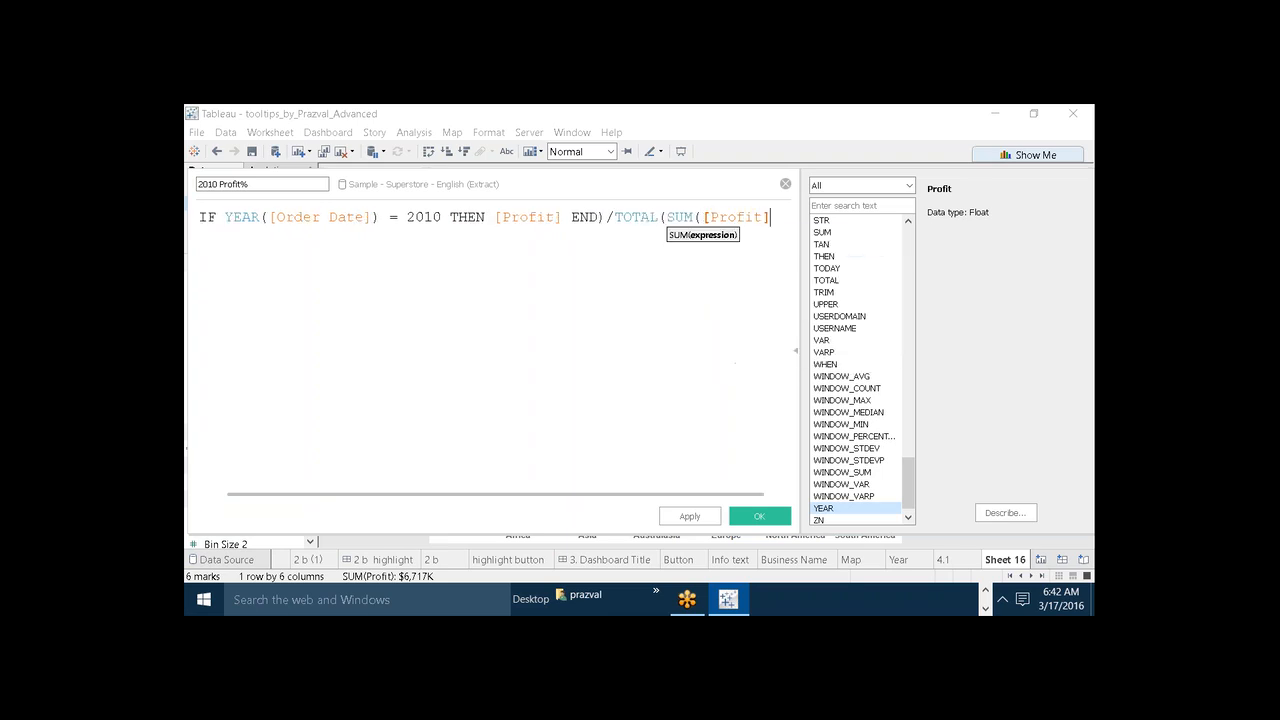
text()))
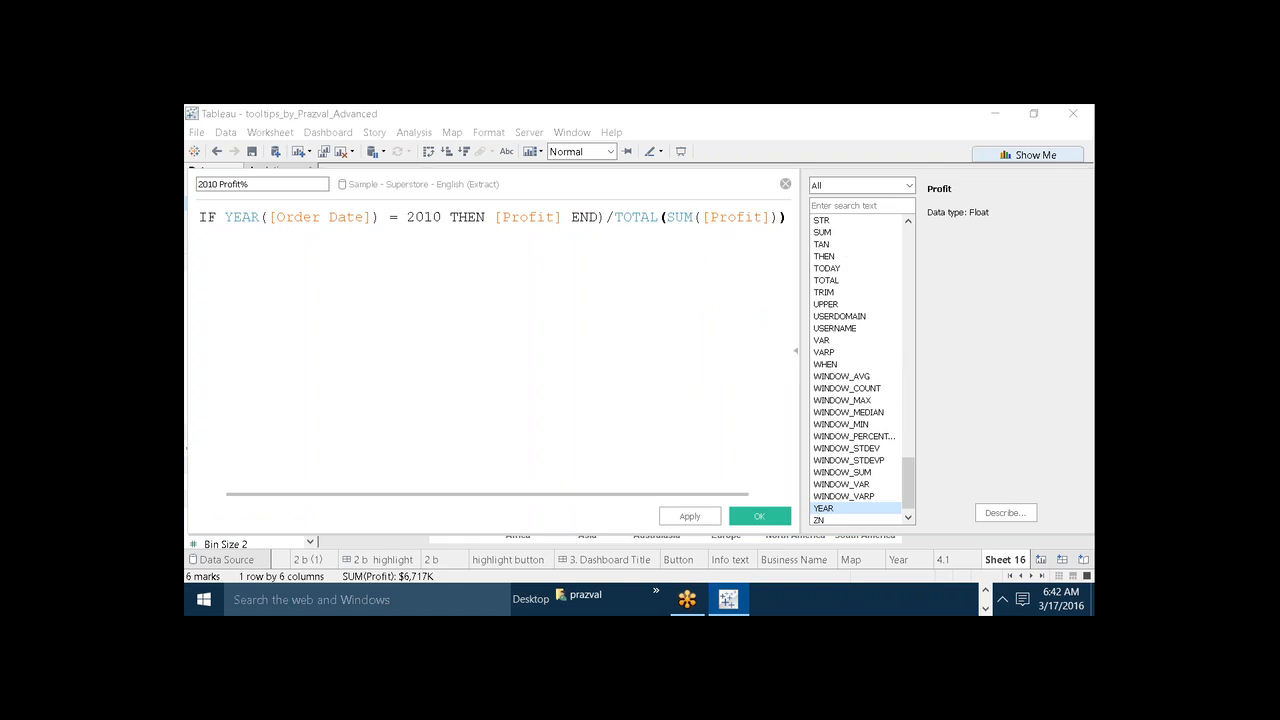
Review the complete formula and save the 2010 Profit% calculated field
key(Return)
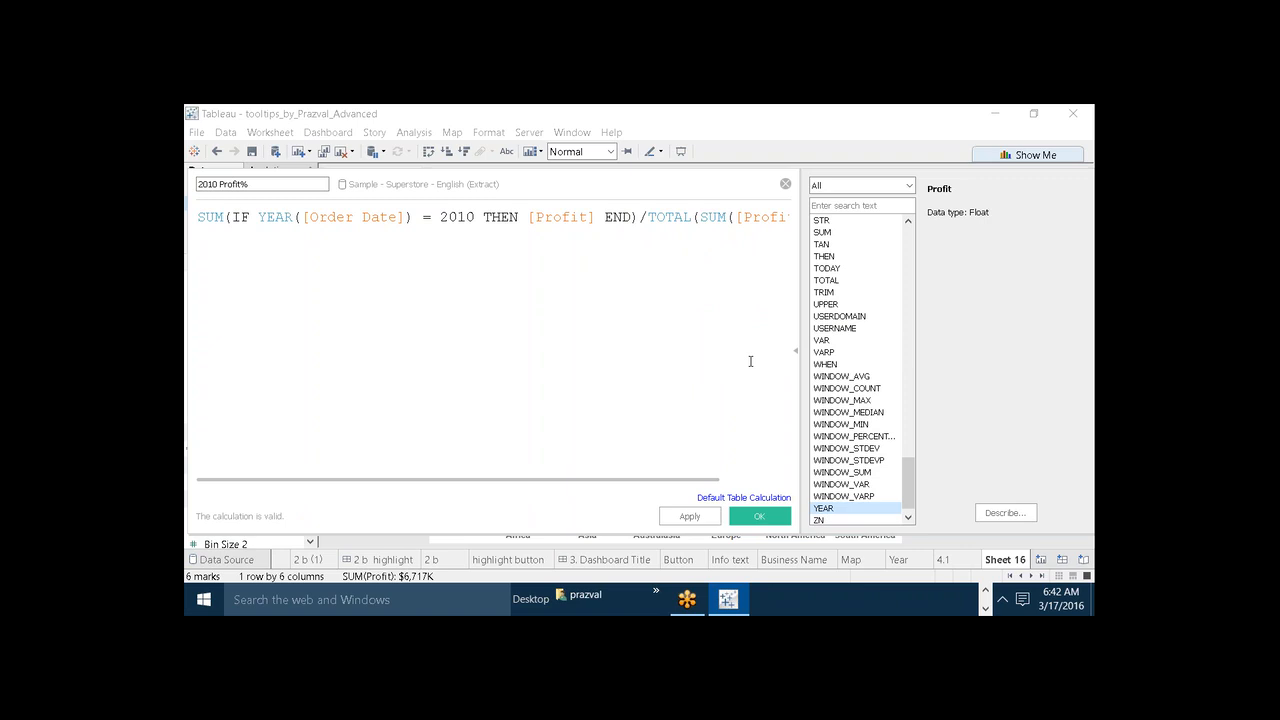
scroll(751, 361, down, 1)
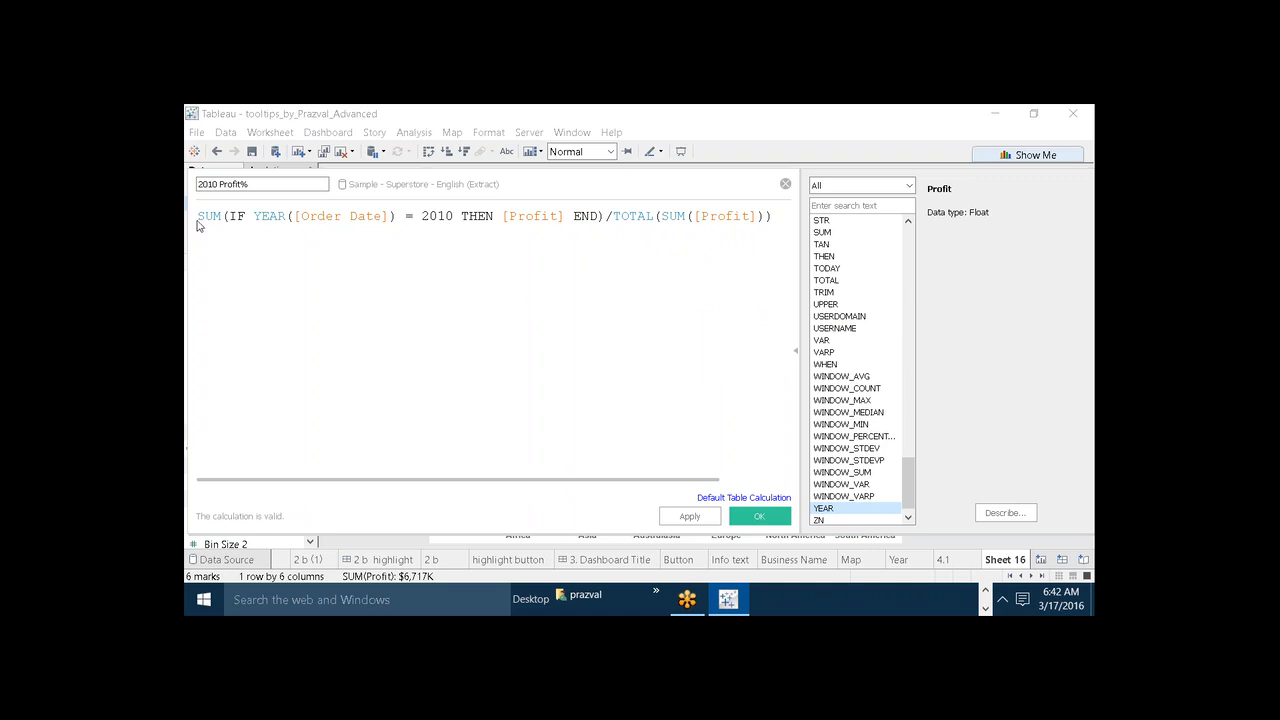
drag(197, 226, 756, 212)
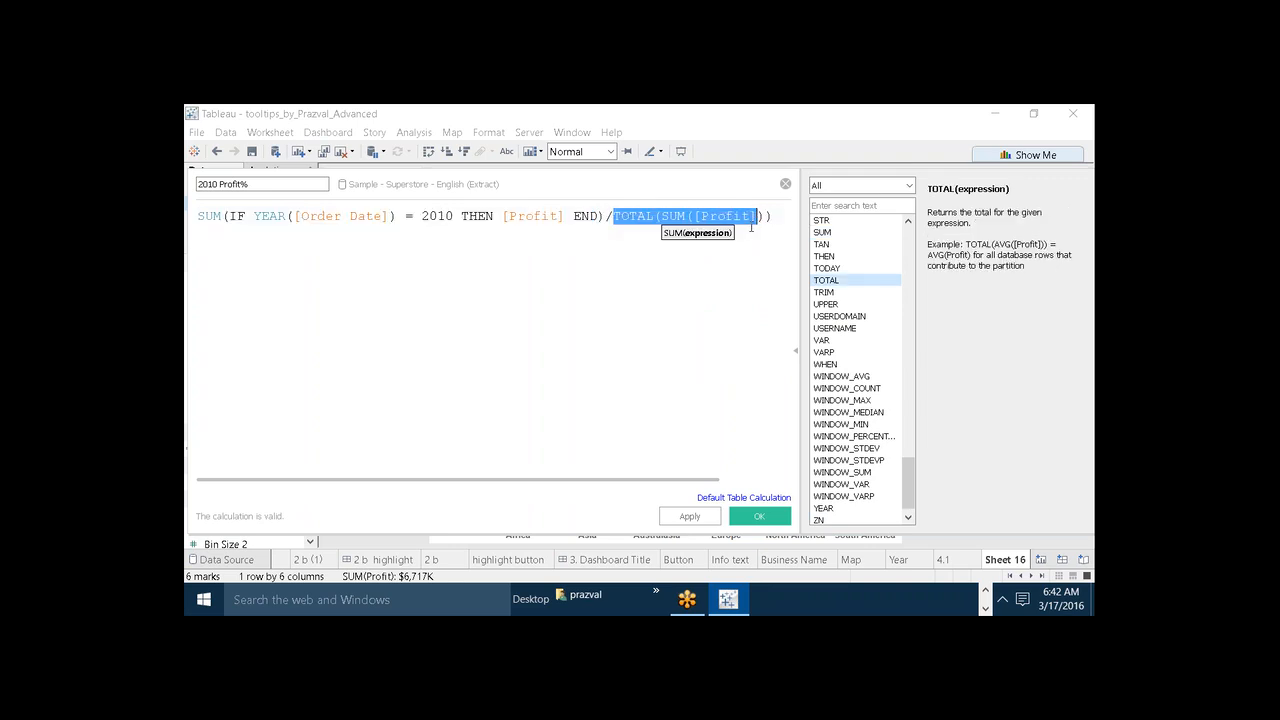
click(734, 293)
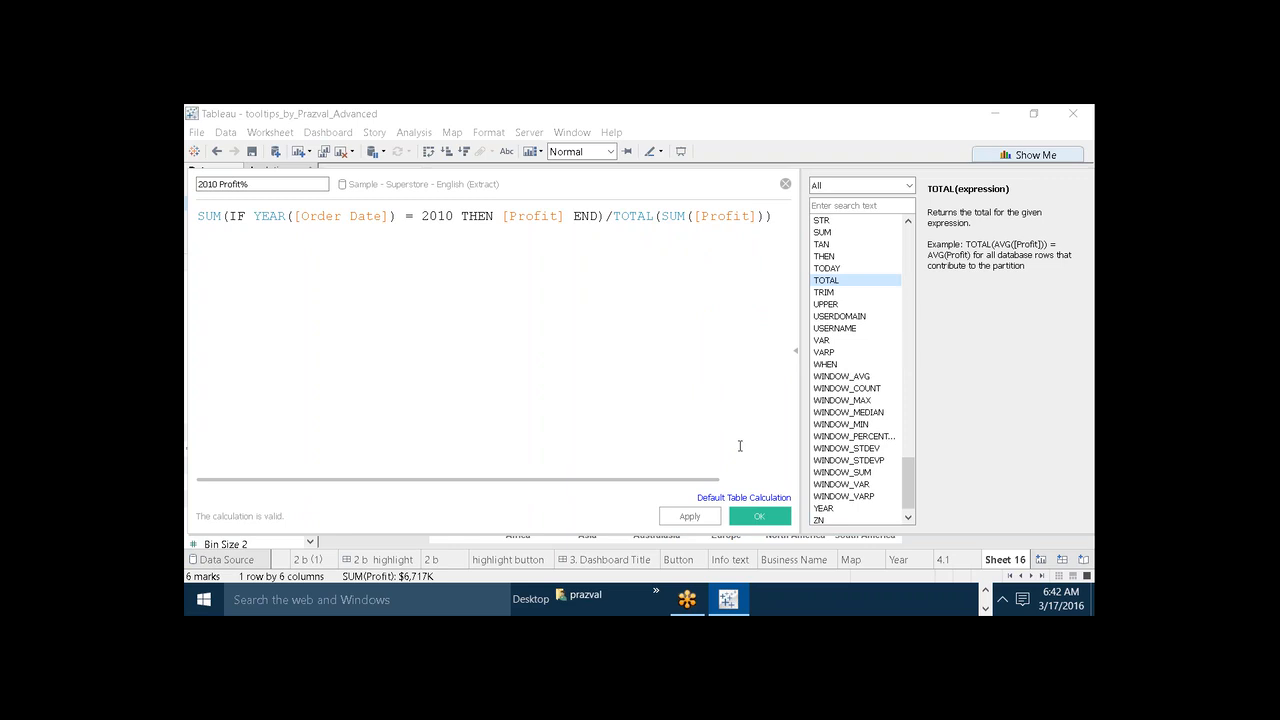
click(672, 516)
click(737, 518)
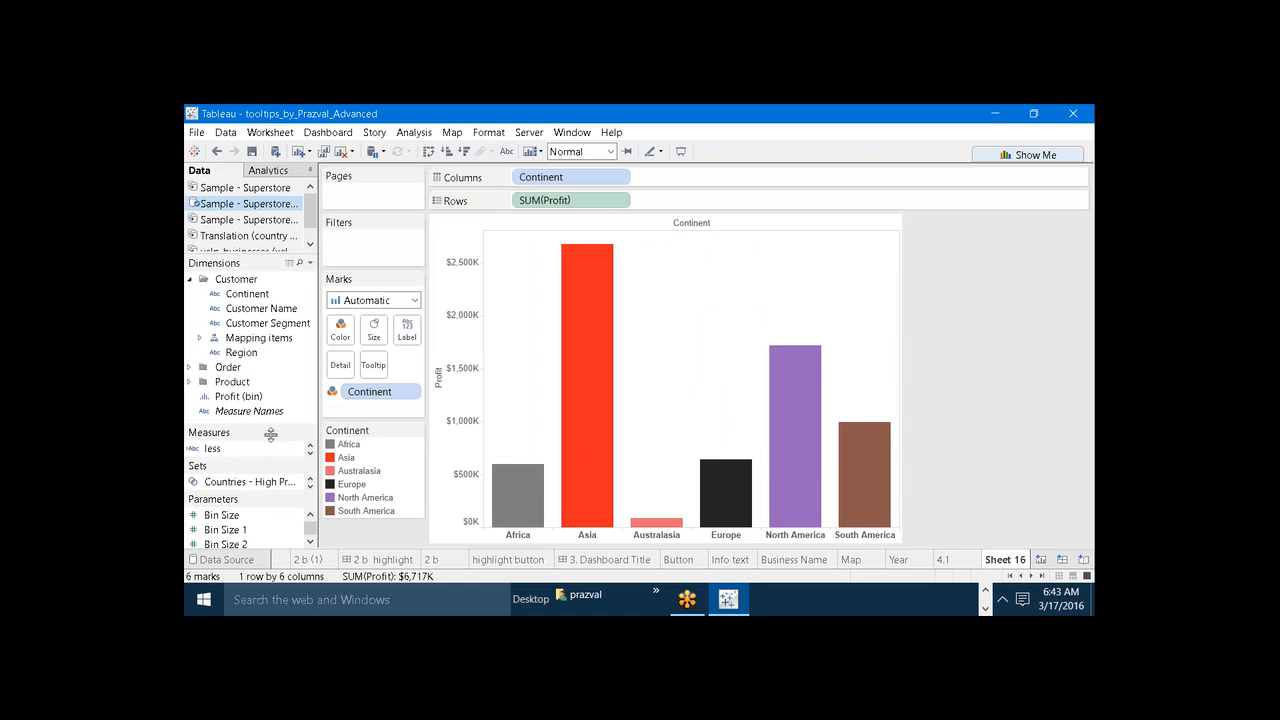
Enlarge the measures list and duplicate the 2010 Profit% measure
drag(270, 426, 270, 290)
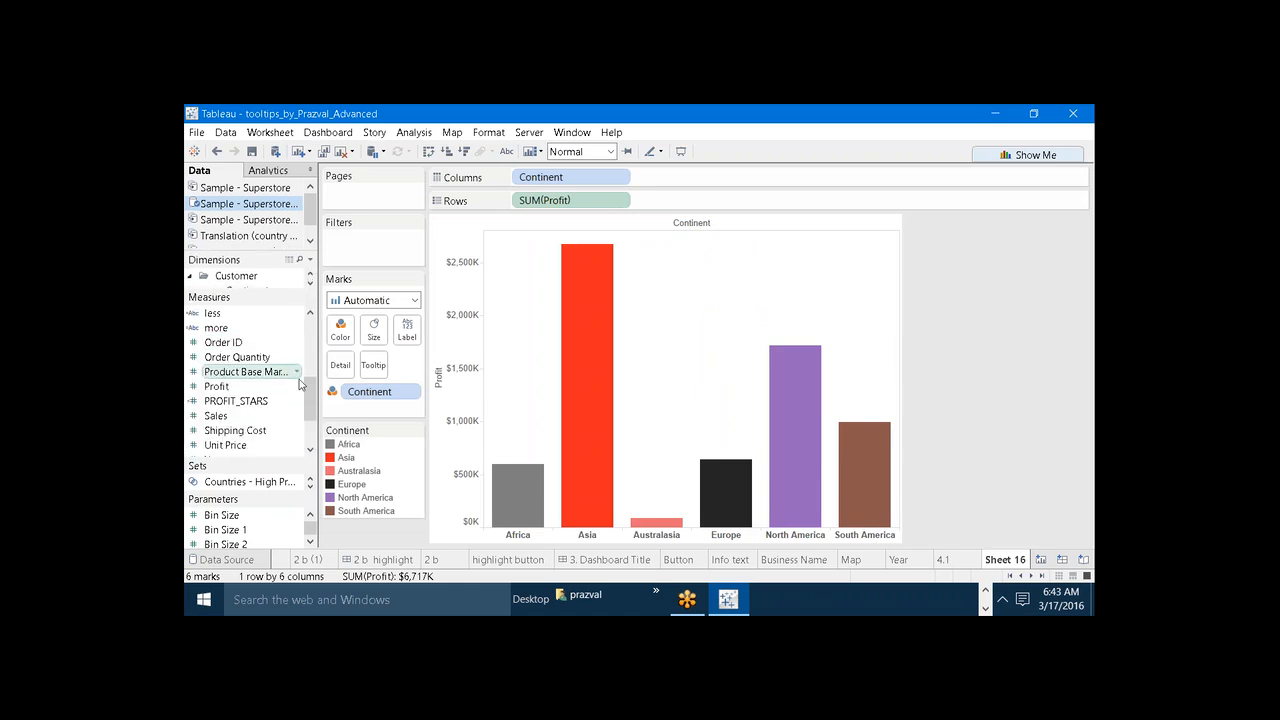
drag(311, 392, 312, 332)
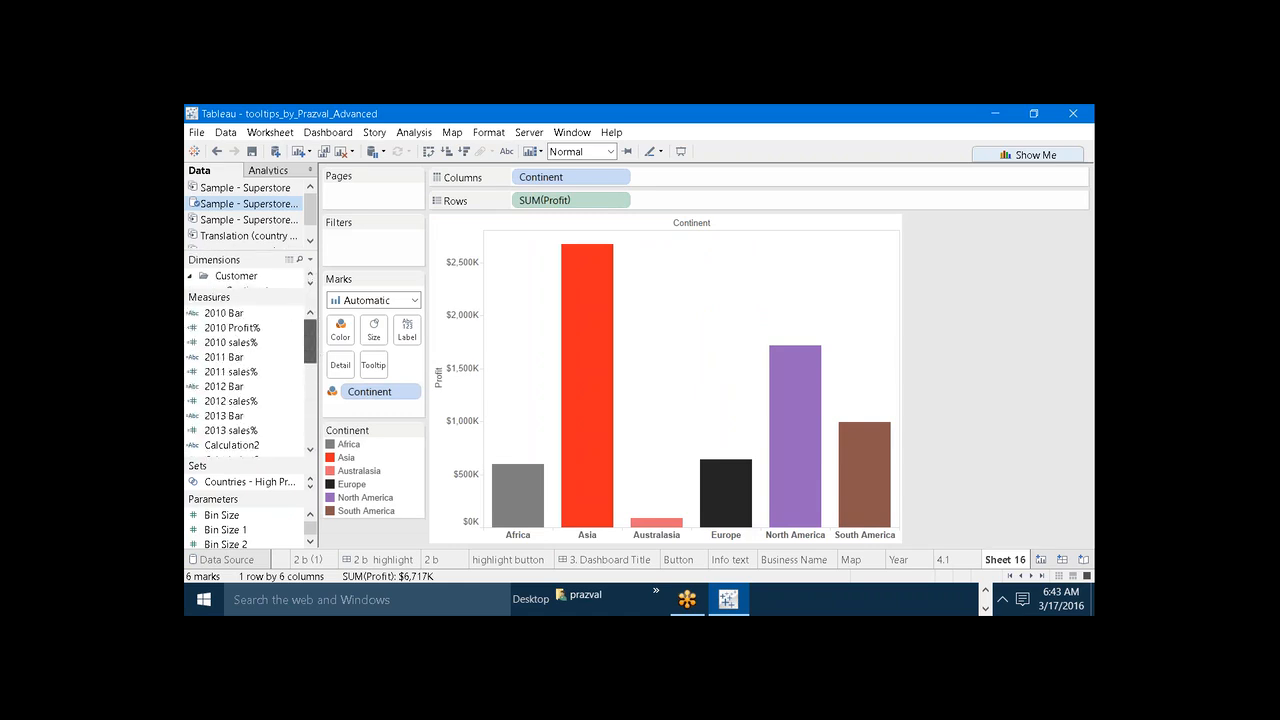
right_click(263, 327)
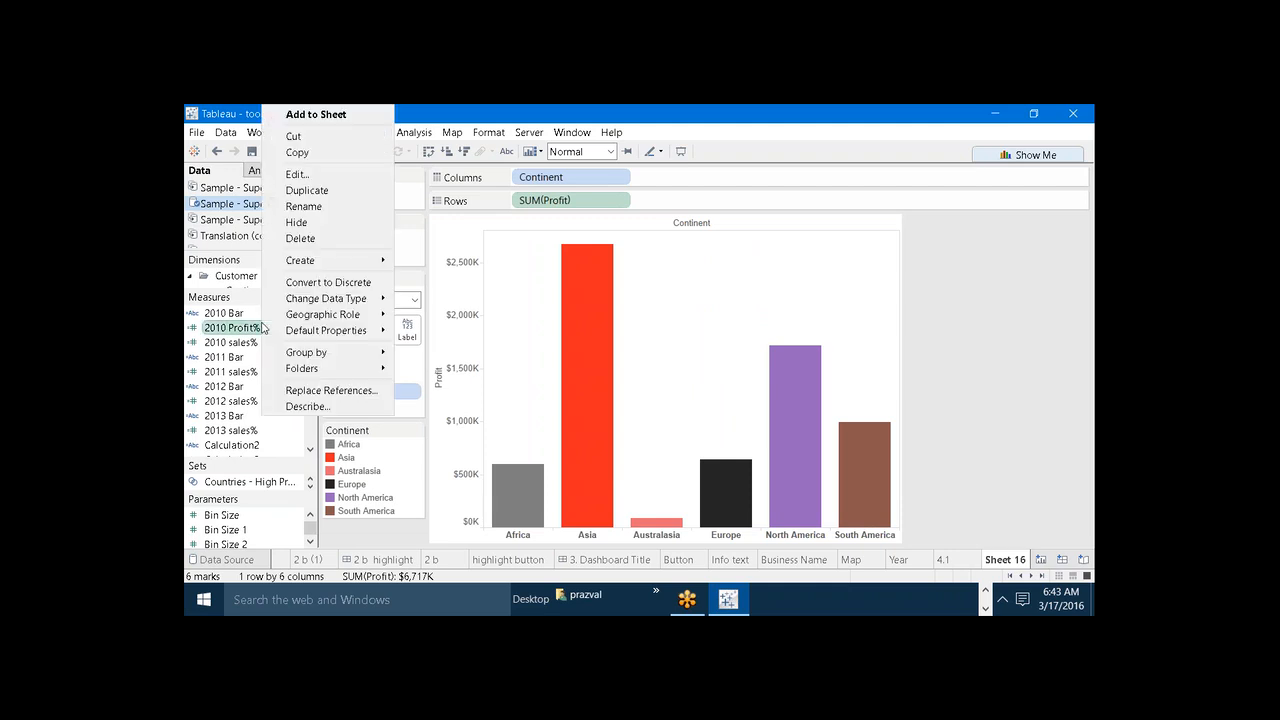
click(295, 190)
Open the copy of 2010 Profit% for editing and rename it 2011 Profit%
right_click(246, 342)
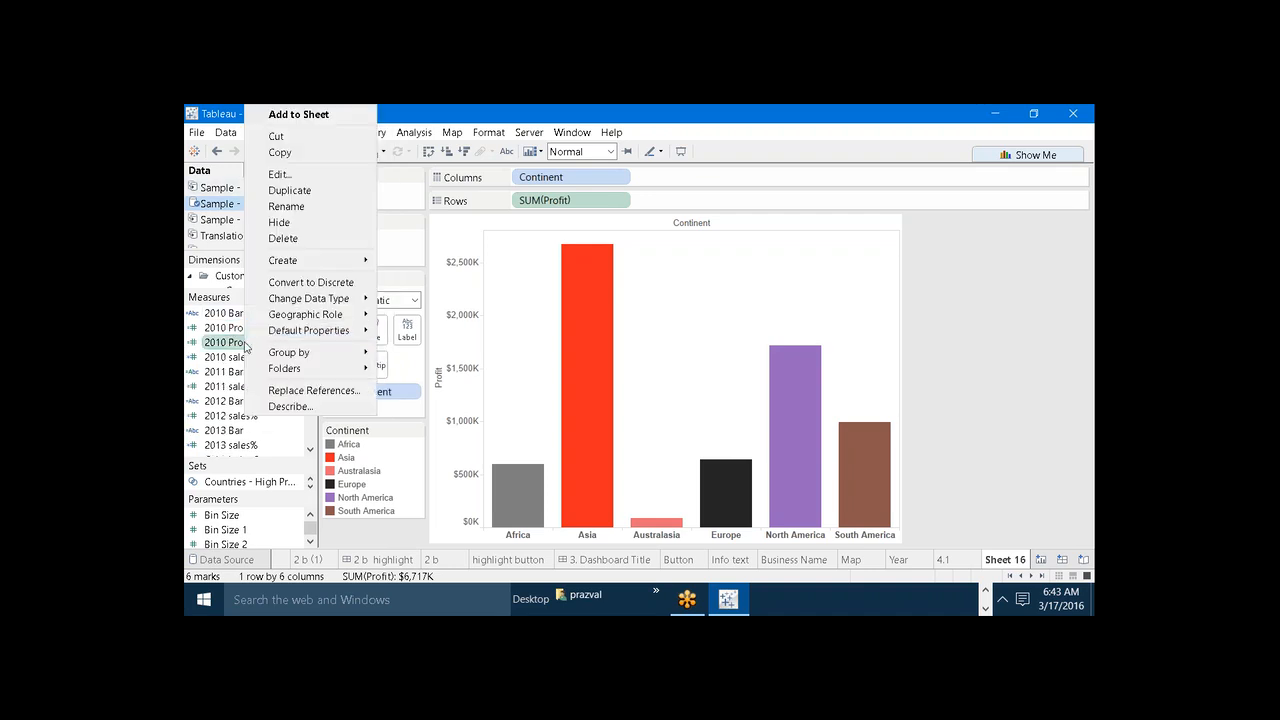
click(282, 174)
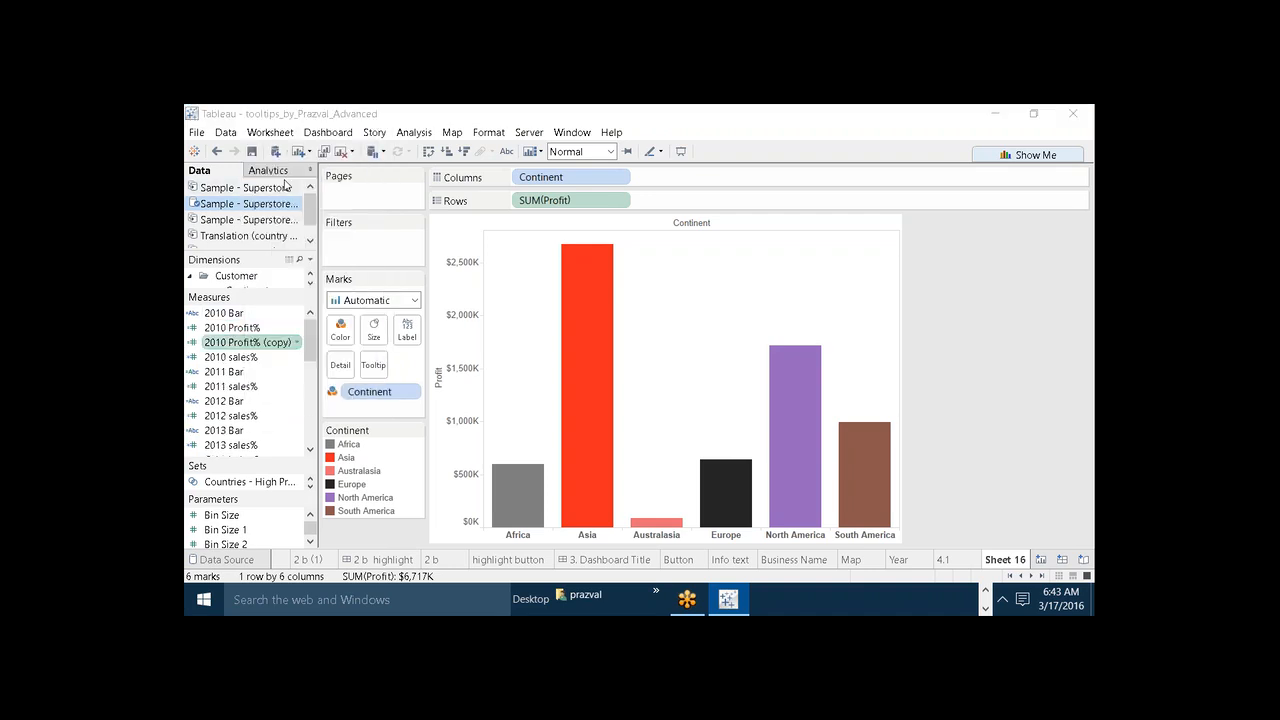
key(BackSpace)
key(BackSpace)
key(BackSpace)
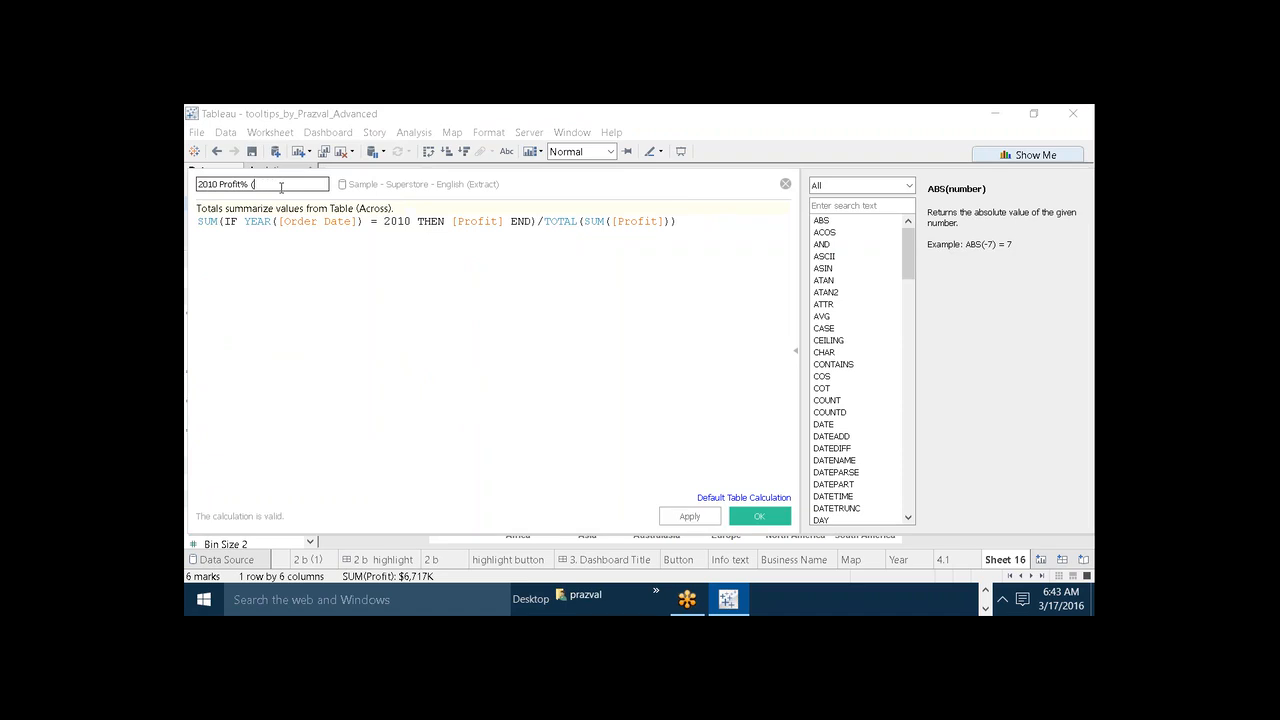
key(Left)
key(Left)
key(Left)
key(BackSpace)
text(1)
Change the year in the 2011 Profit% formula to 2011 and save the field
click(411, 221)
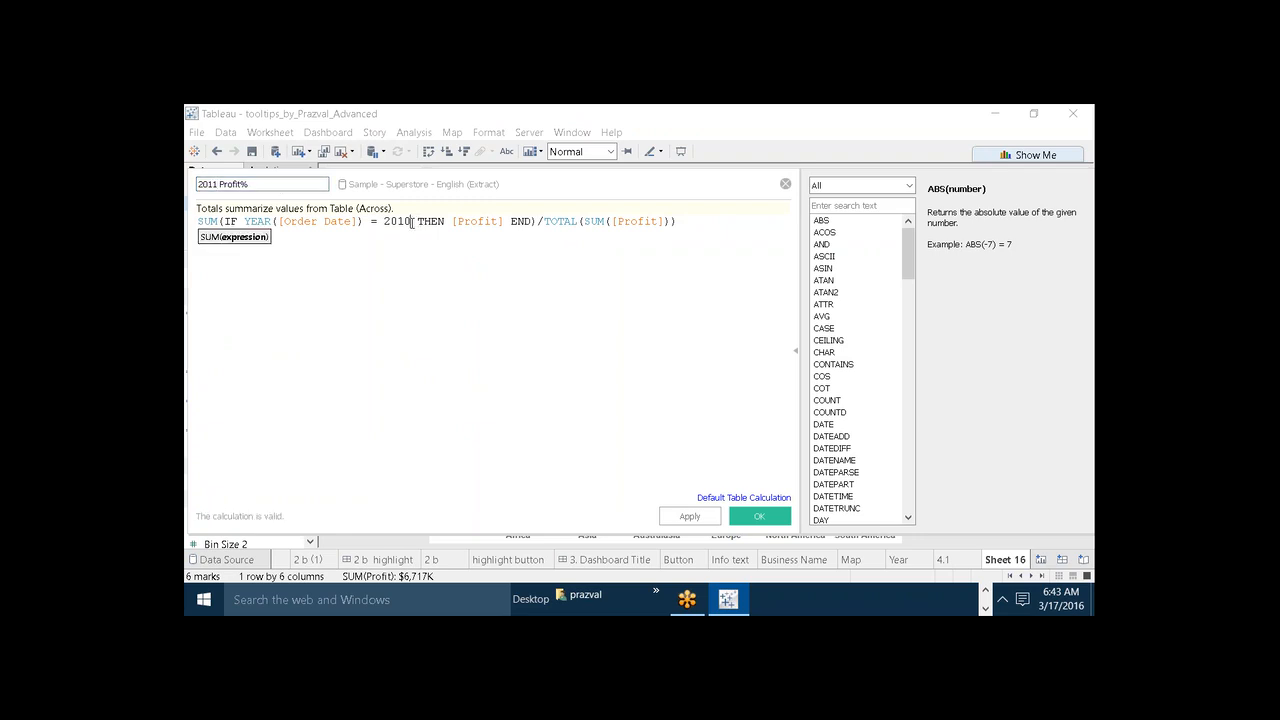
key(BackSpace)
text(1)
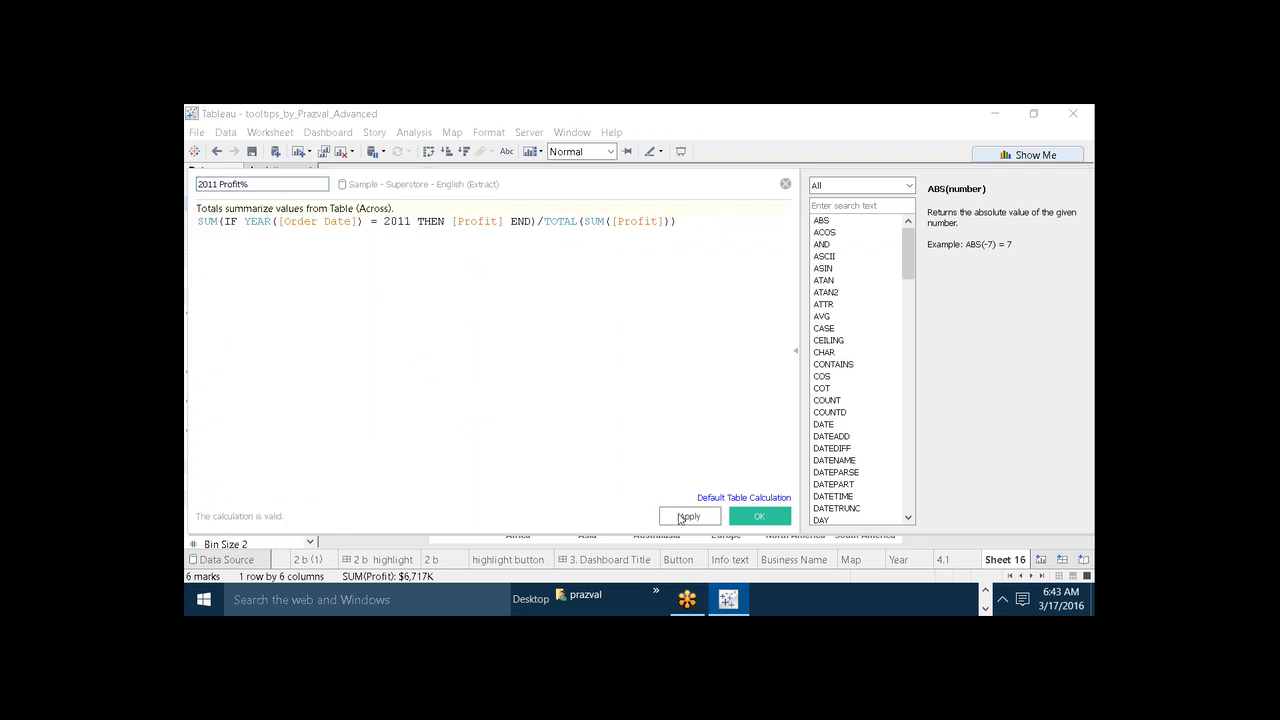
click(749, 518)
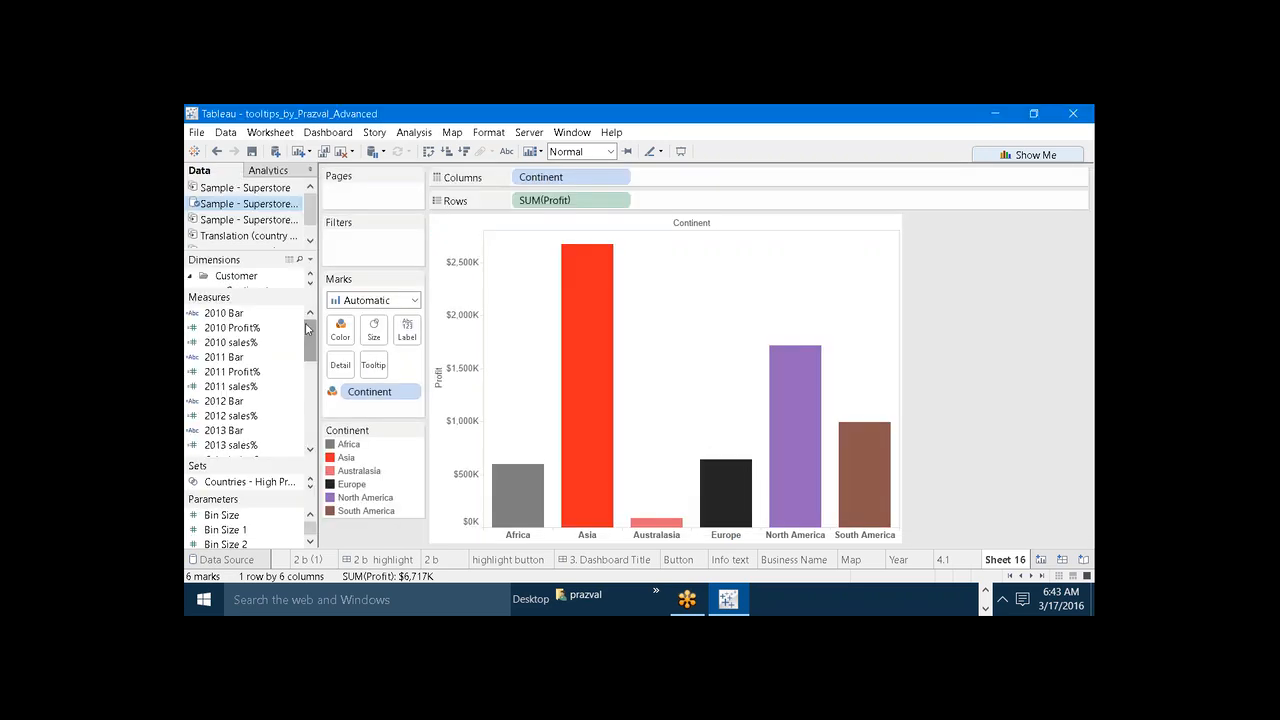
Duplicate the 2011 Profit% measure
drag(266, 297, 253, 272)
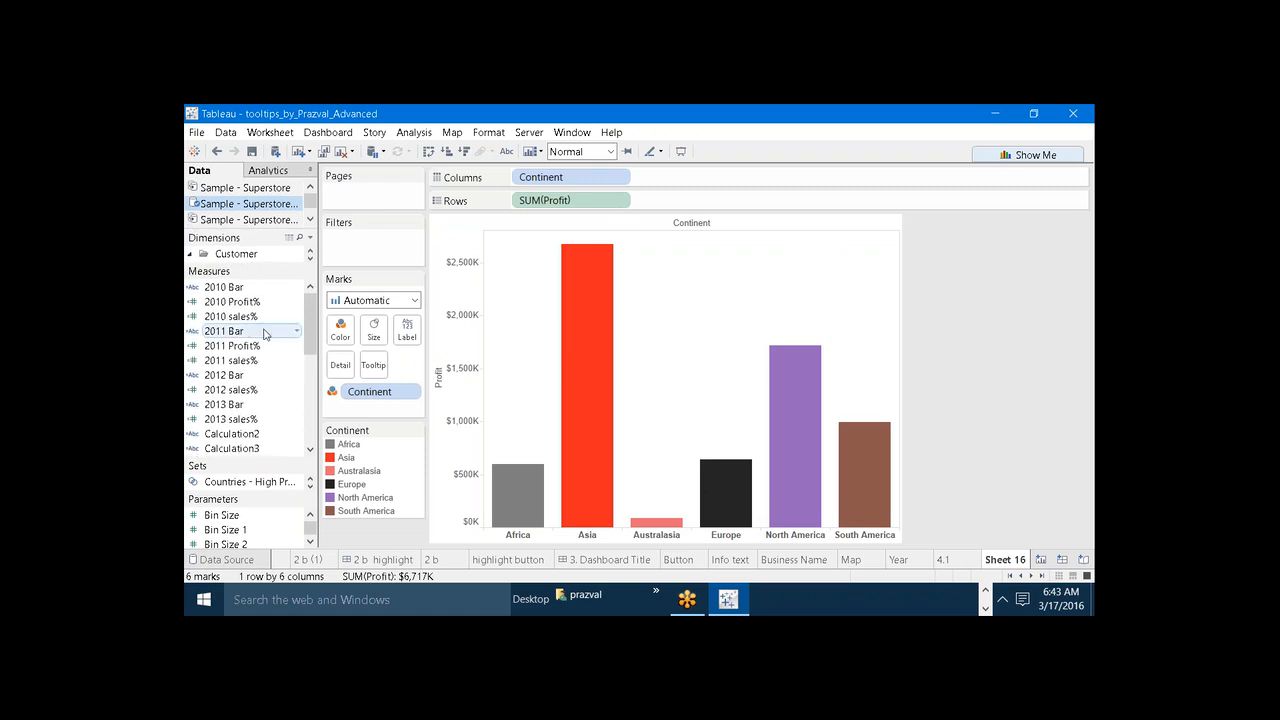
scroll(312, 341, down, 1)
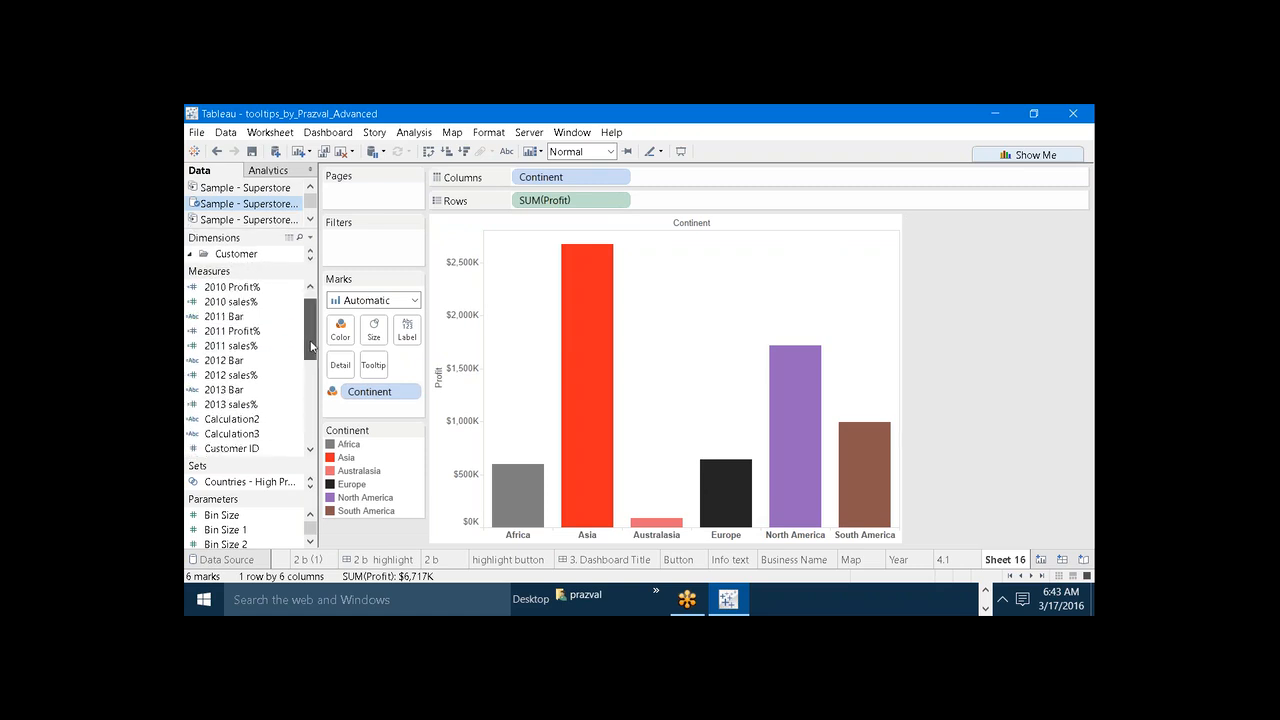
right_click(225, 333)
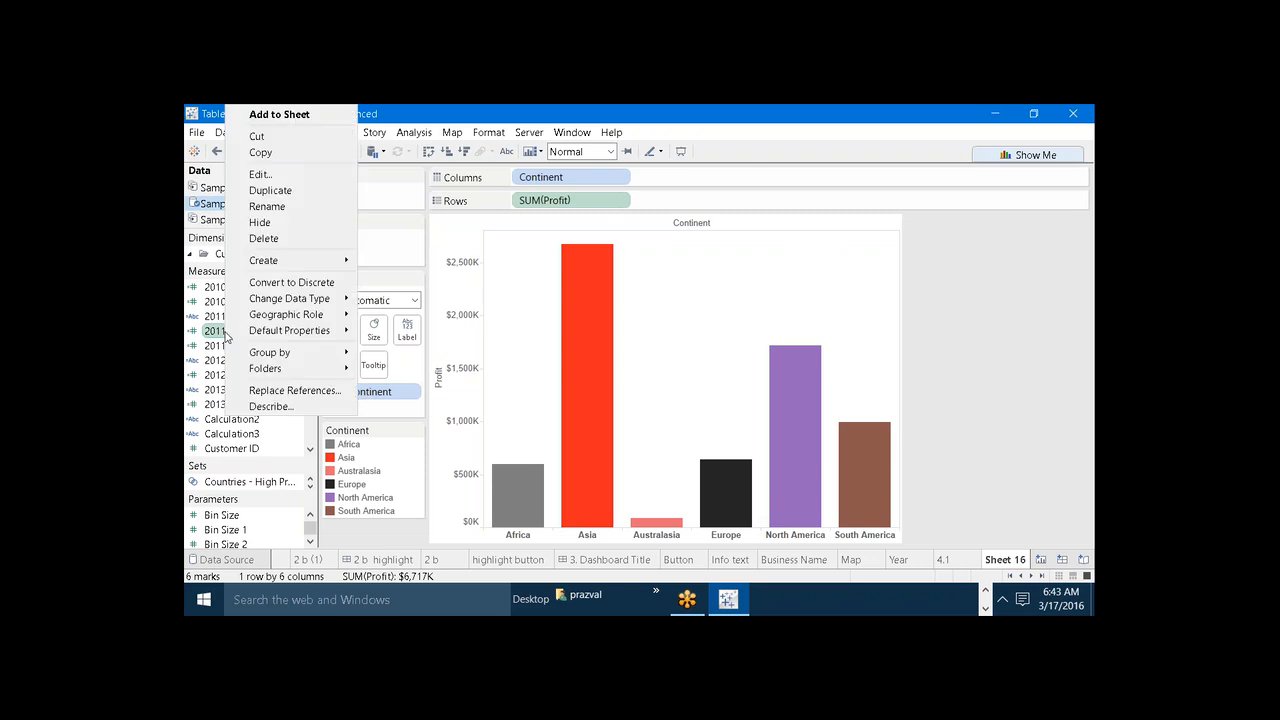
click(270, 190)
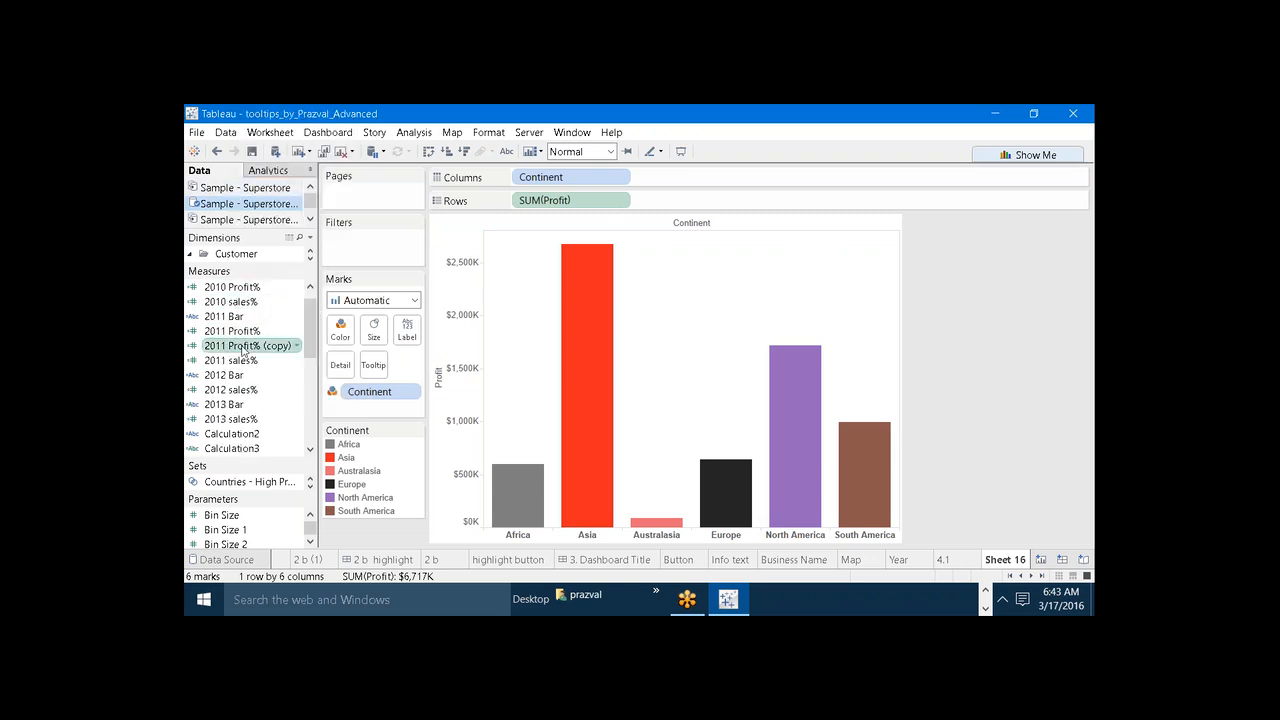
Open the copy of 2011 Profit% for editing and rename it 2012 Profit%
right_click(235, 345)
click(280, 174)
key(BackSpace)
key(BackSpace)
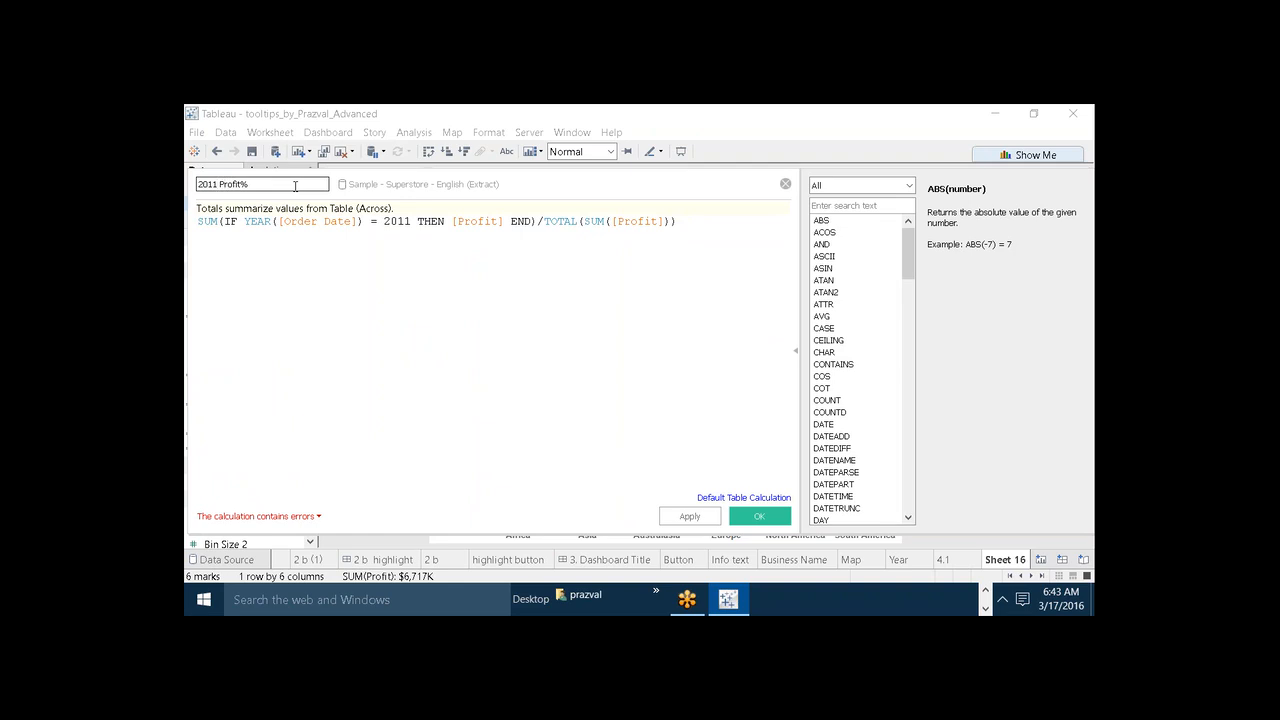
key(BackSpace)
key(BackSpace)
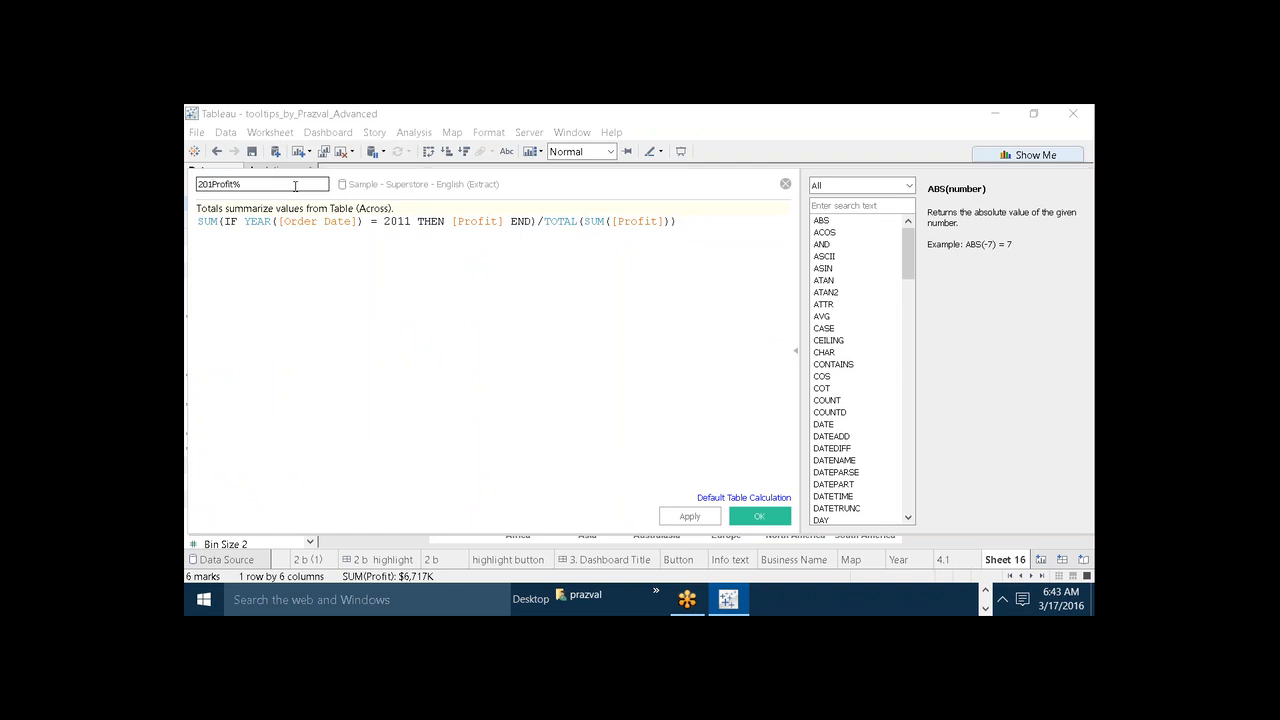
text(2)
Change the year in the 2012 Profit% formula to 2012 and save the field
click(386, 221)
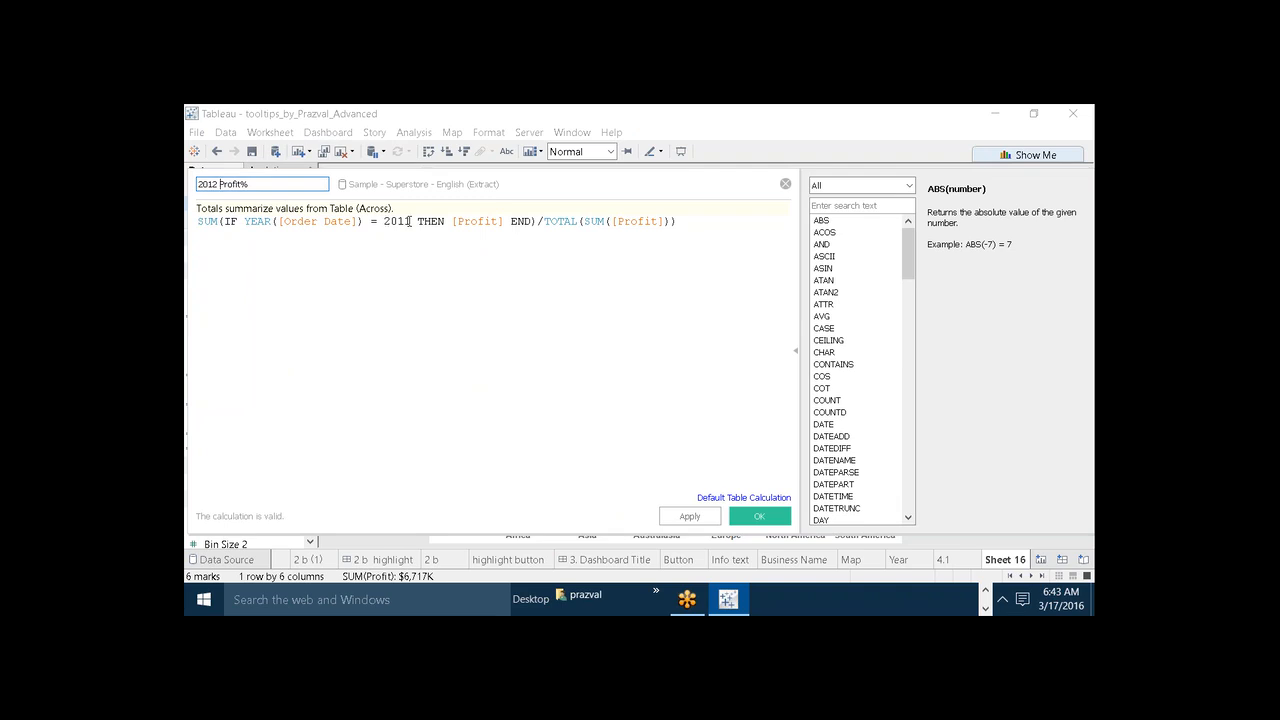
click(408, 221)
key(BackSpace)
text(2)
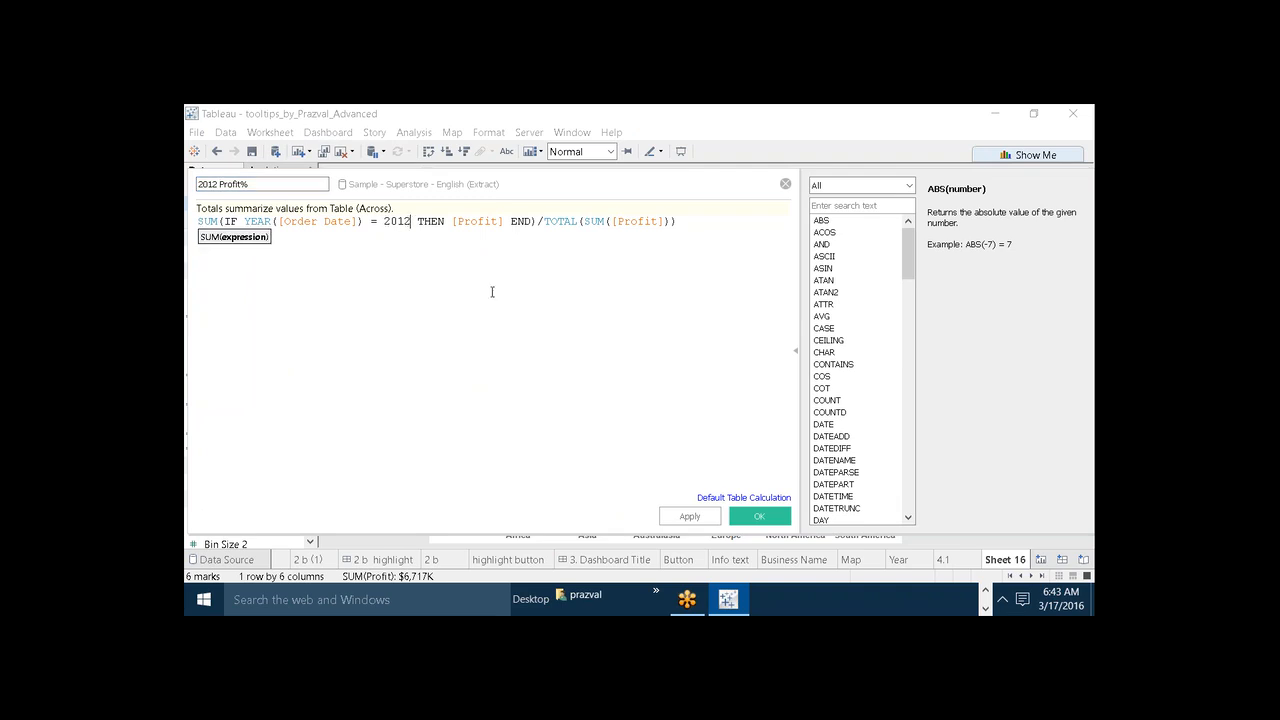
click(676, 518)
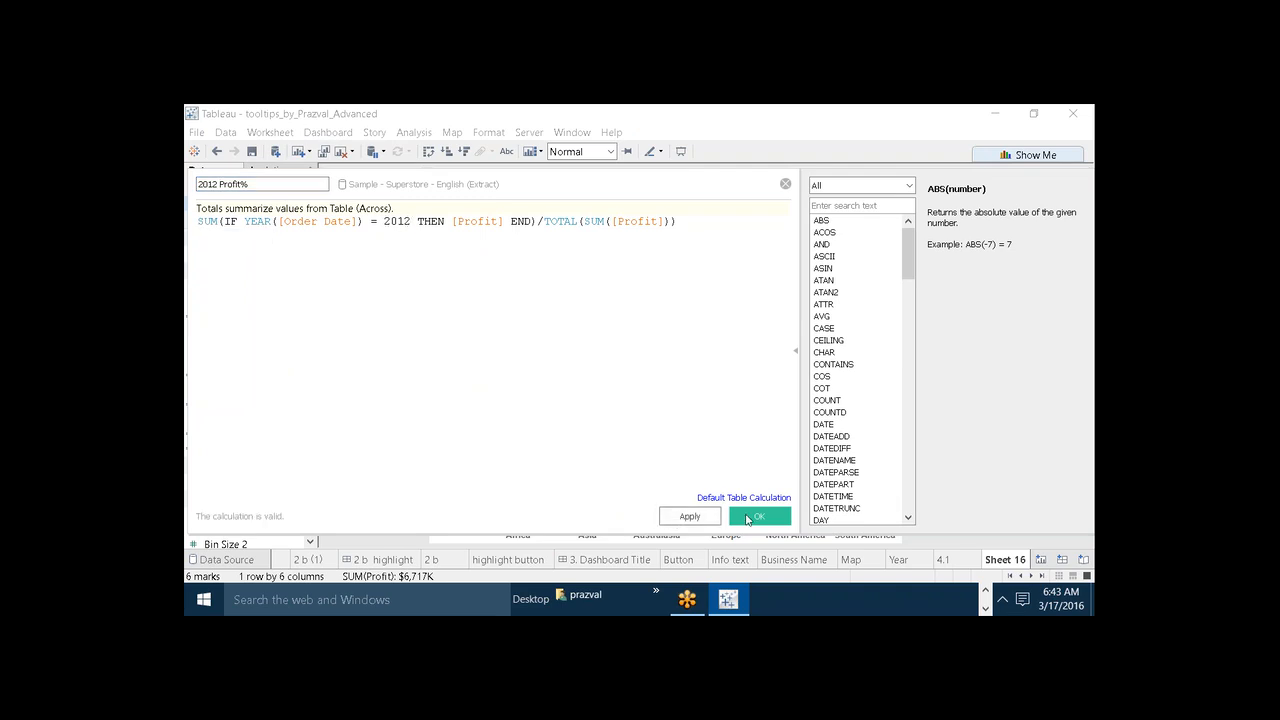
click(747, 517)
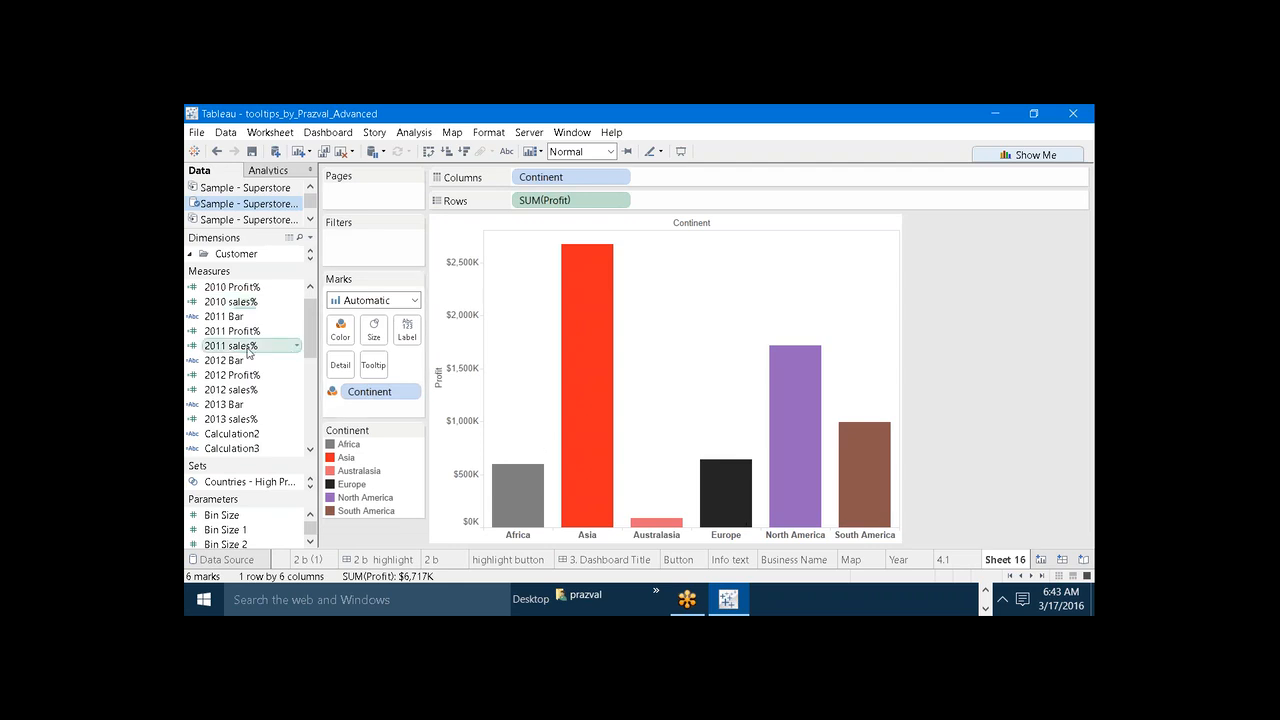
Duplicate the 2012 Profit% measure and rename the copy 2013 Profit% in its calculation editor
right_click(228, 384)
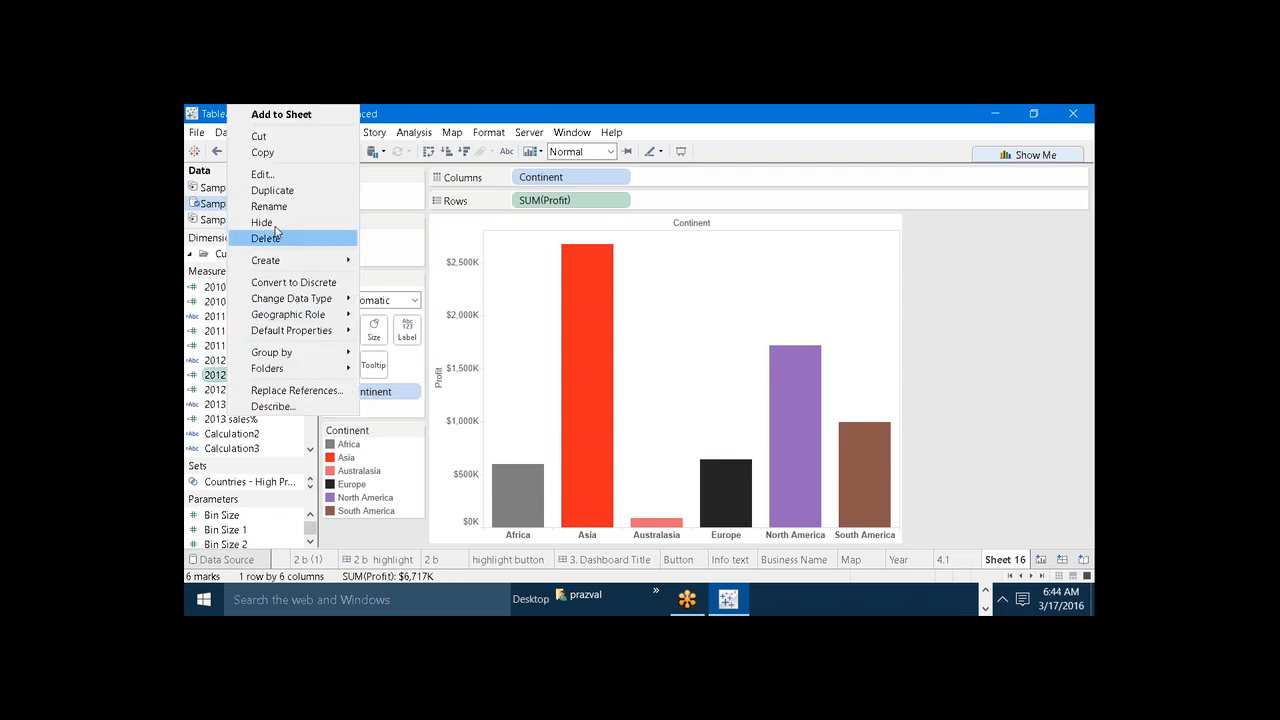
click(278, 190)
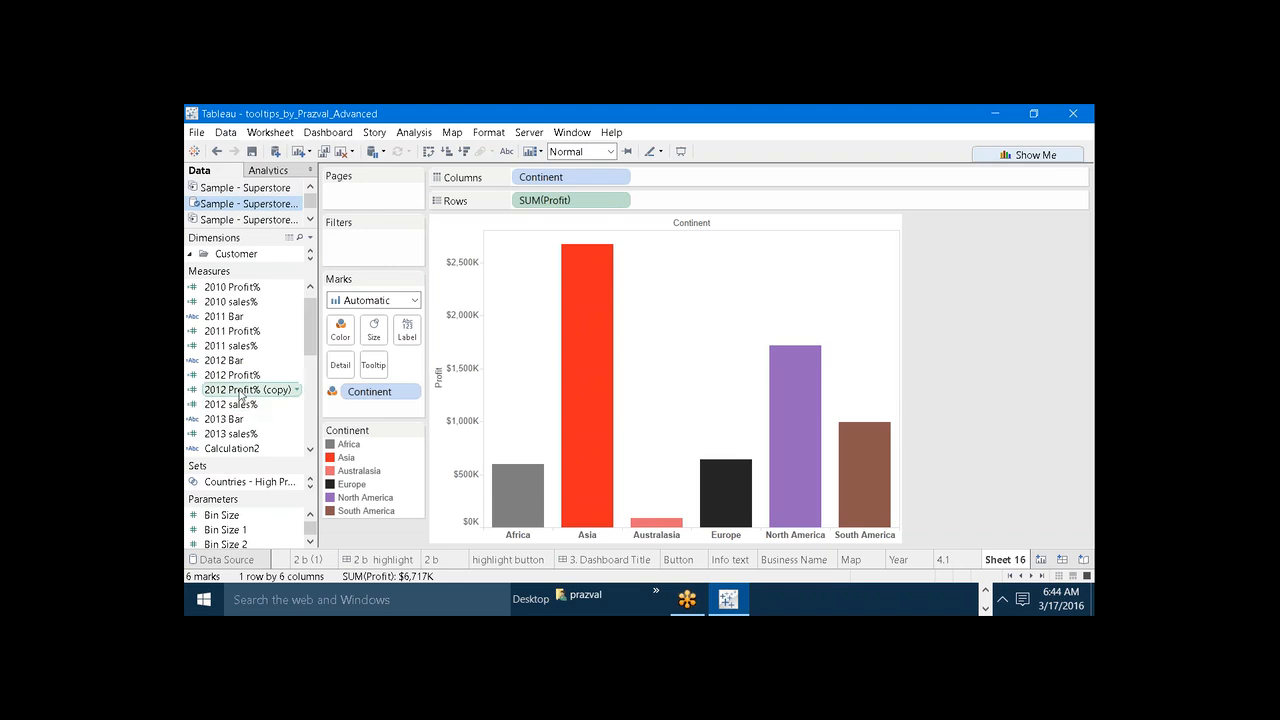
right_click(240, 390)
click(290, 174)
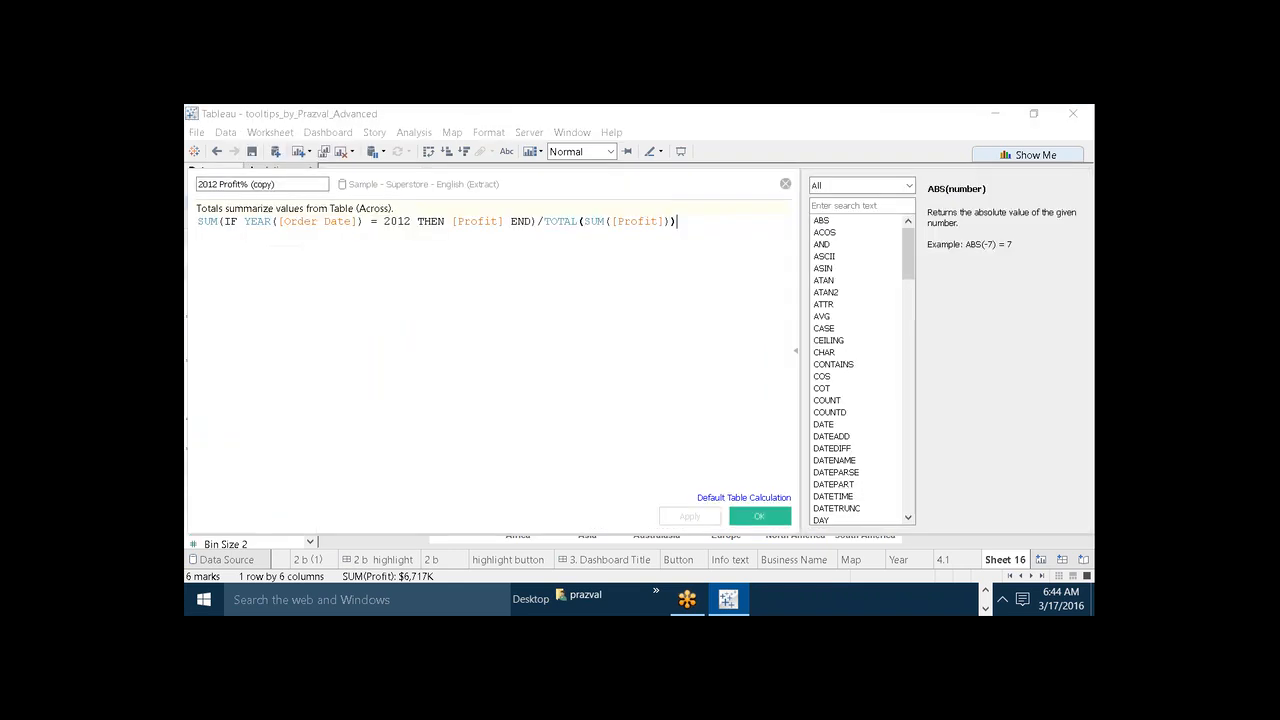
click(297, 183)
key(BackSpace)
key(BackSpace)
key(BackSpace)
key(BackSpace)
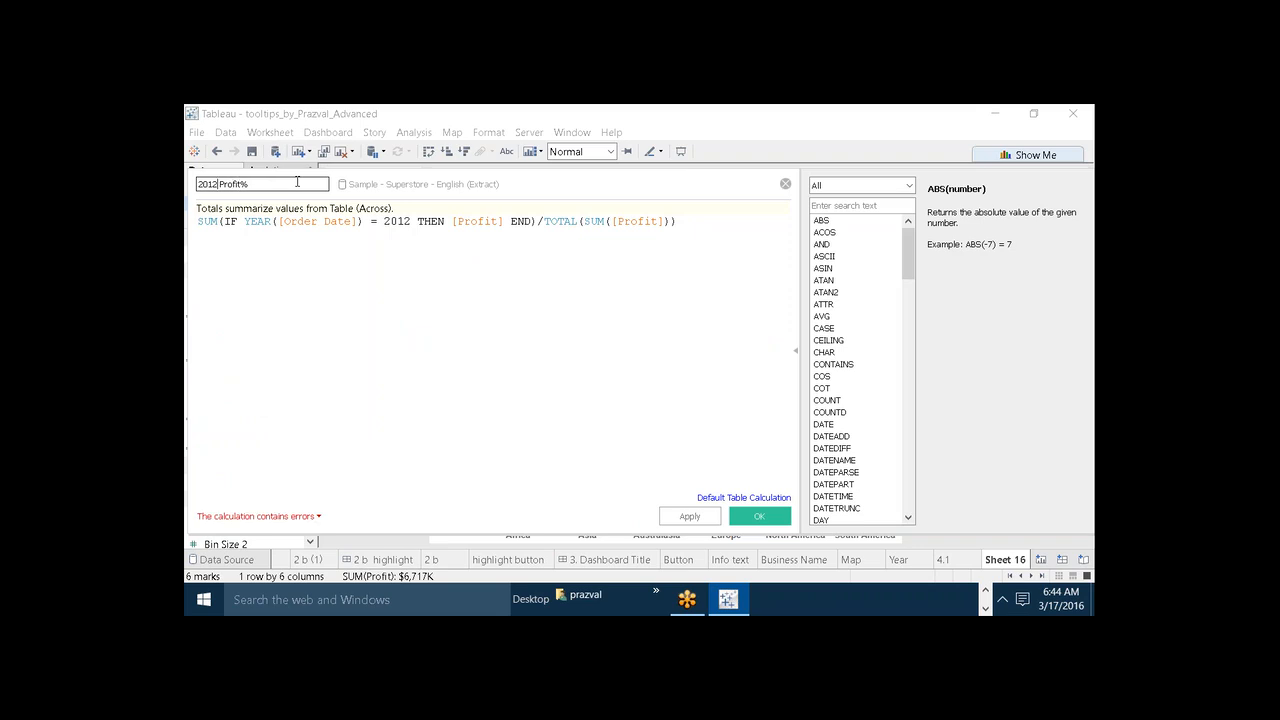
key(BackSpace)
text(3)
Change the year in the 2013 Profit% formula to 2013 and save the field
click(411, 220)
key(BackSpace)
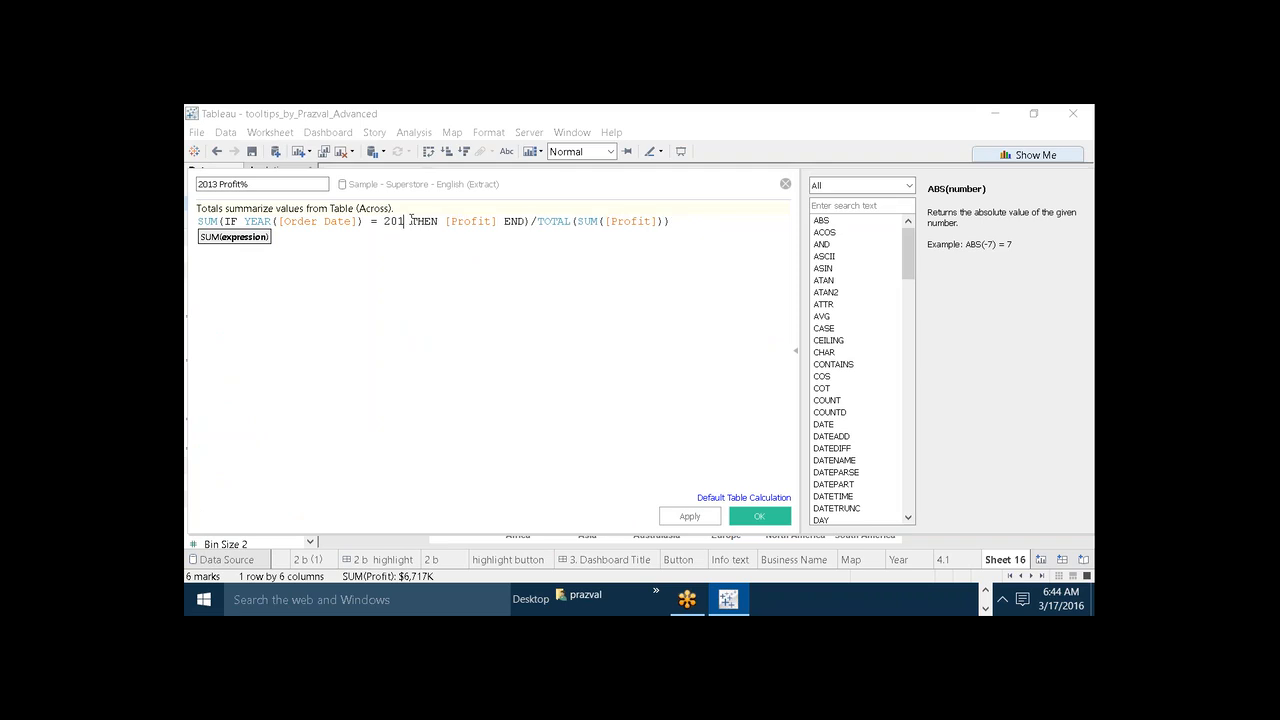
text(3)
click(690, 516)
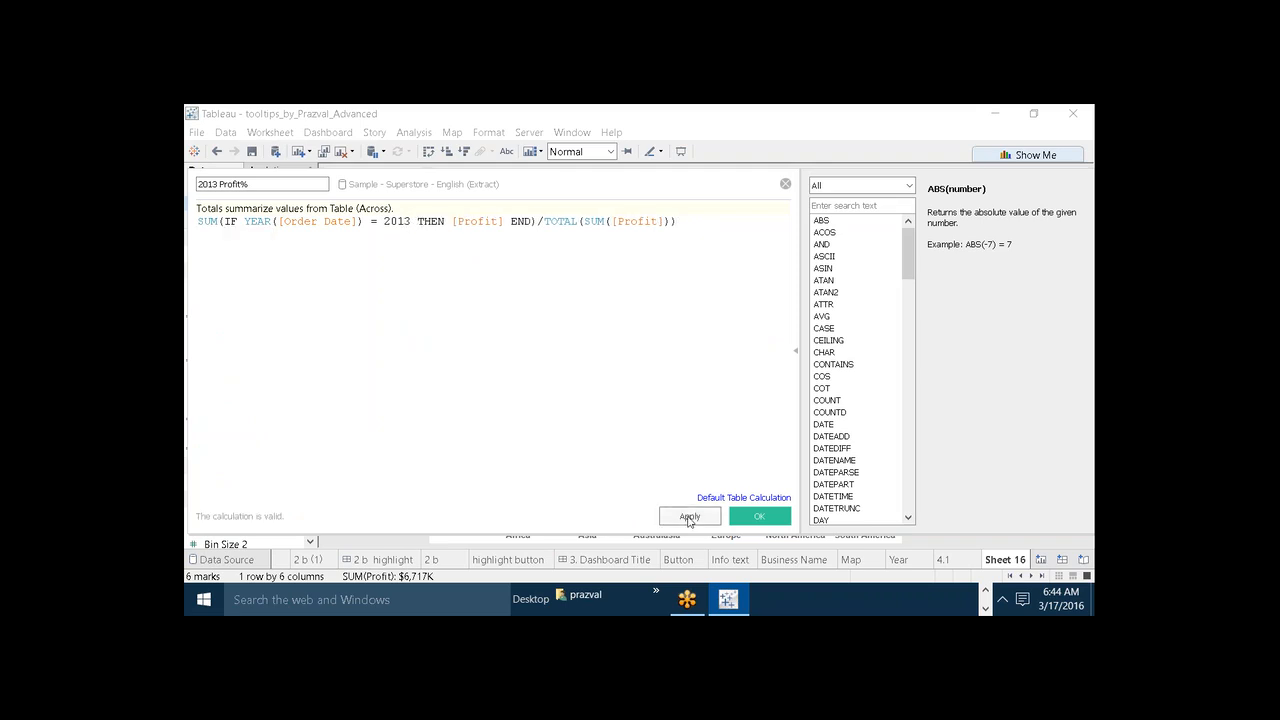
click(738, 522)
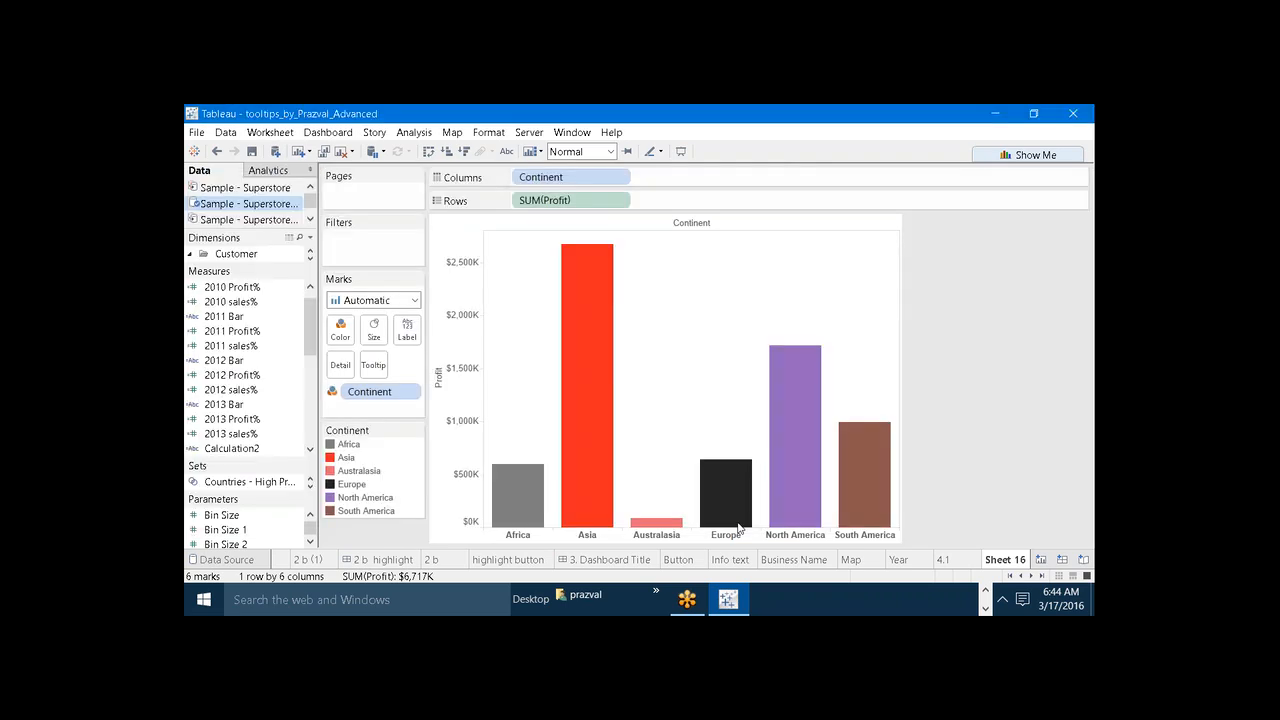
Add the 2010, 2011, 2012 and 2013 Profit% measures to the chart's tooltip
mouse_move(740, 490)
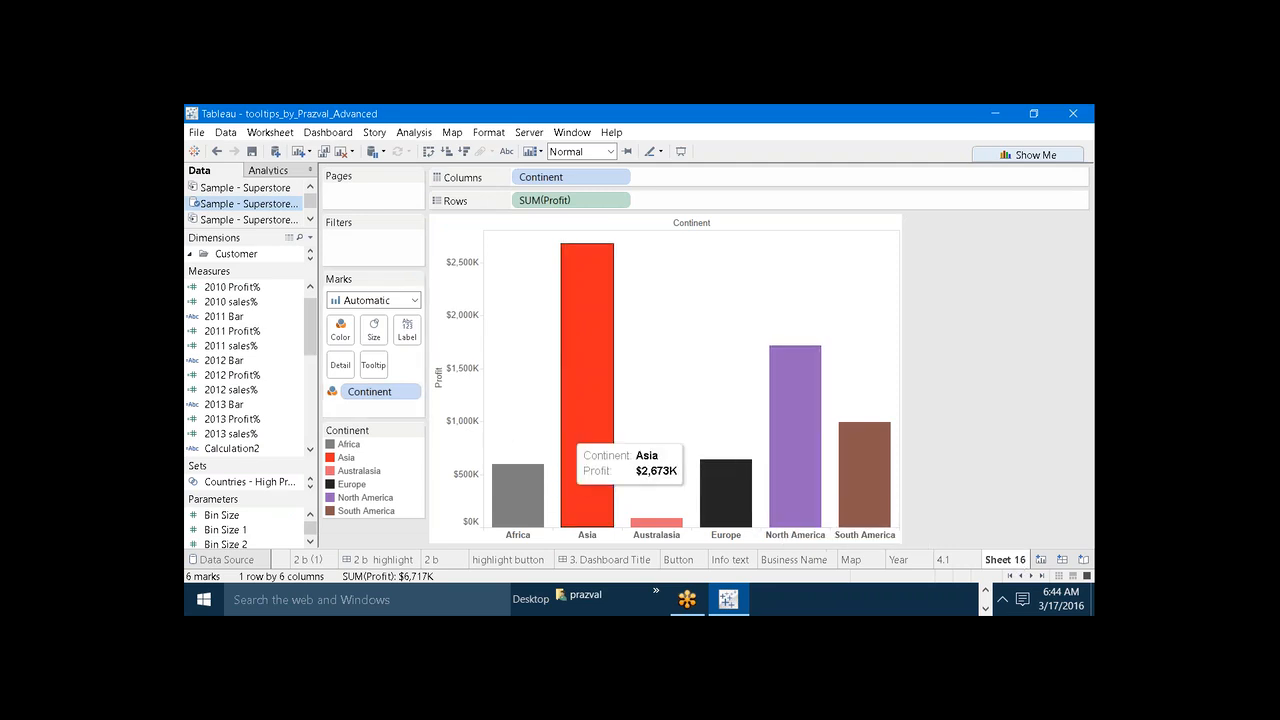
drag(309, 334, 378, 366)
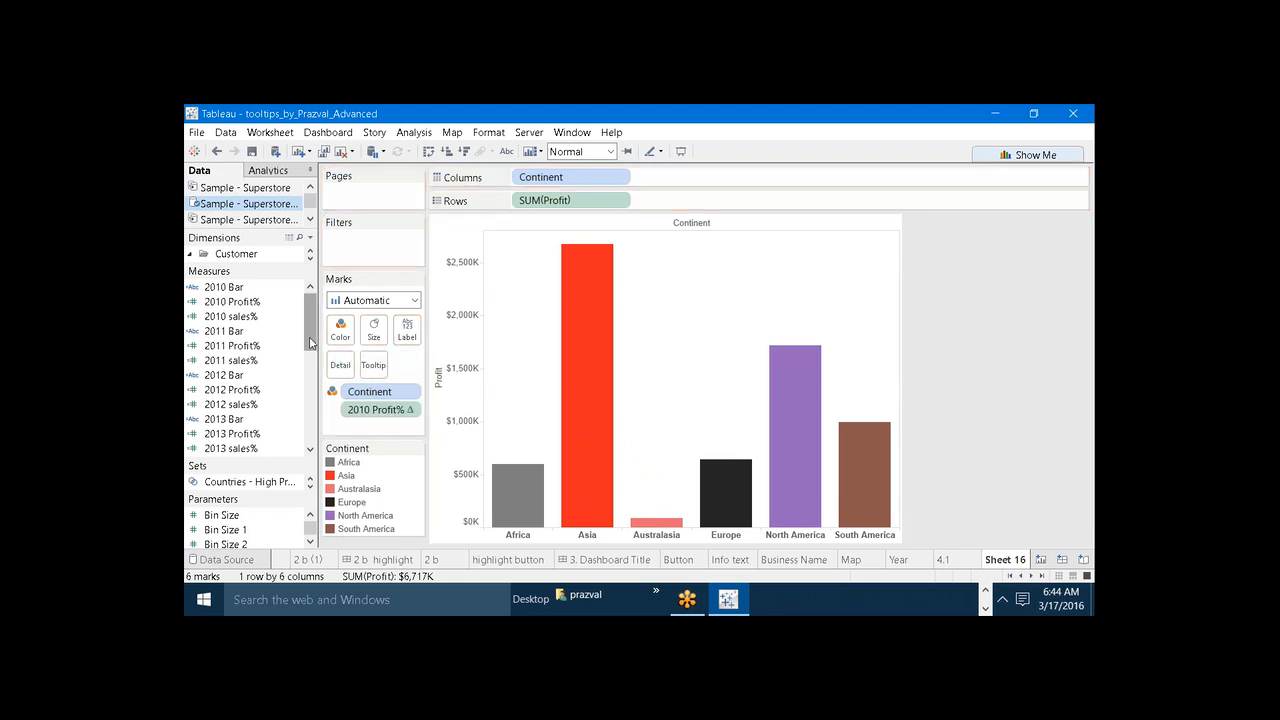
drag(233, 349, 301, 366)
drag(232, 331, 369, 365)
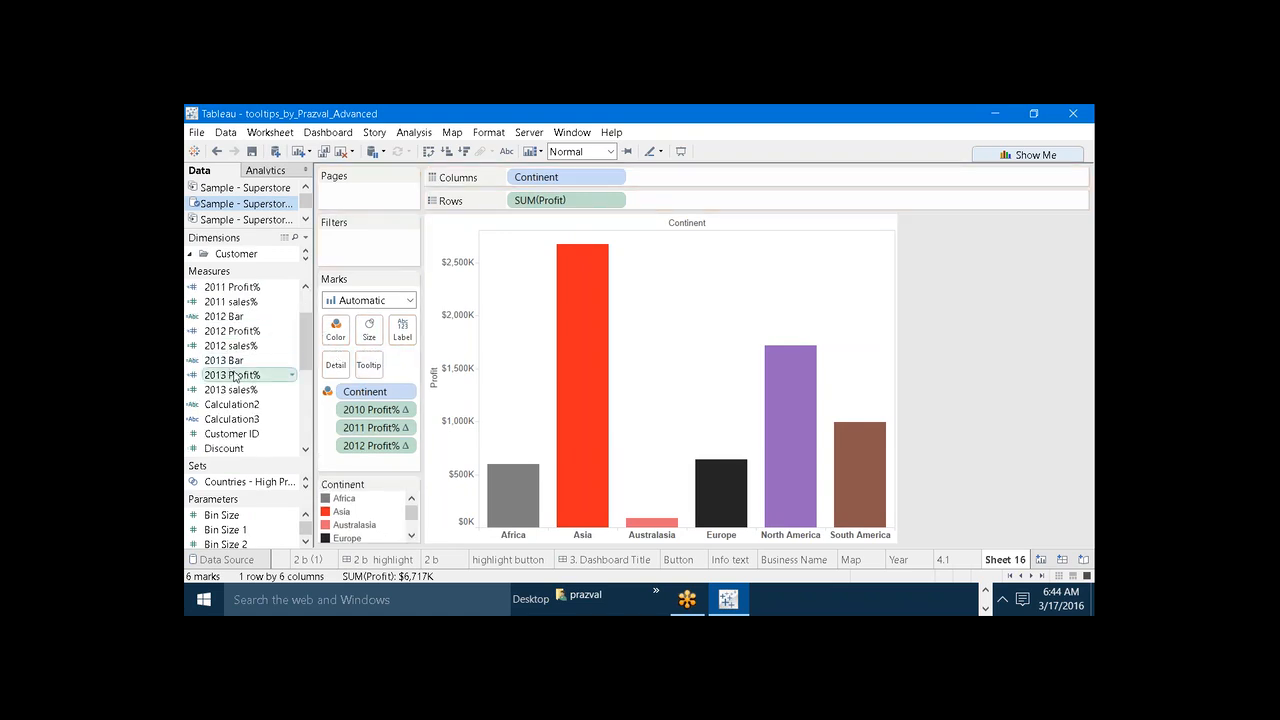
drag(234, 375, 369, 364)
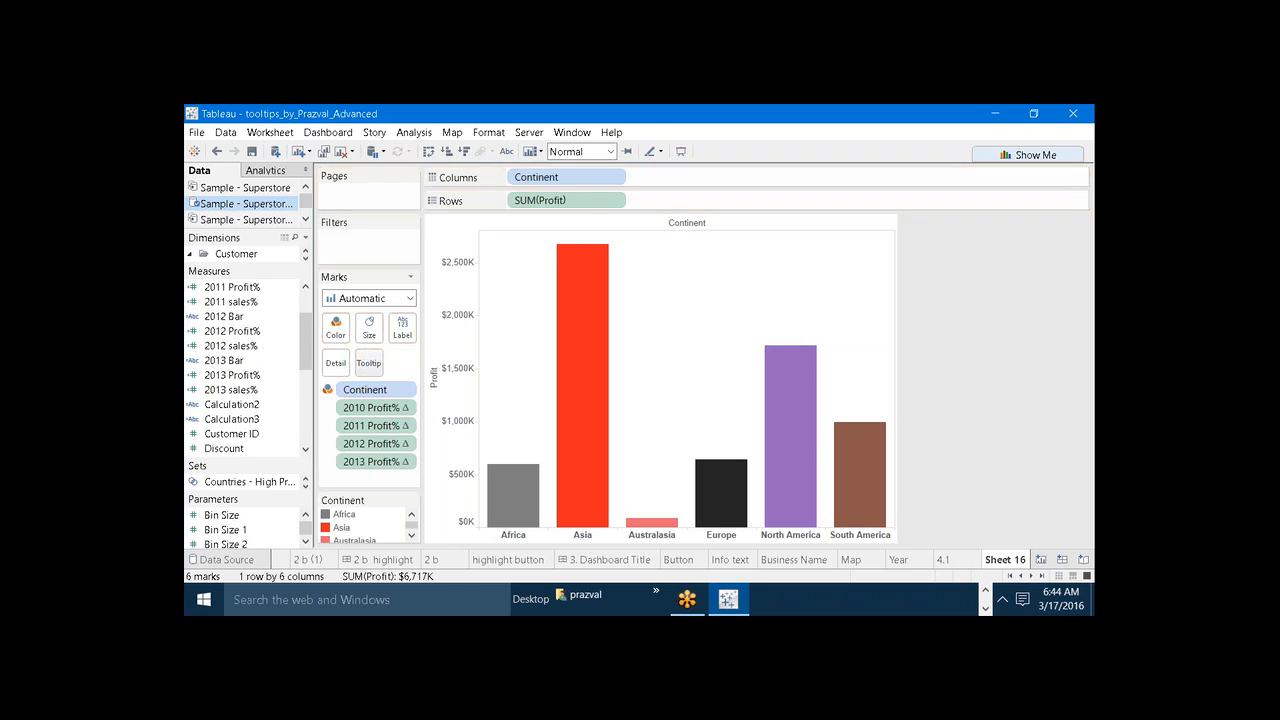
Format the pane numbers of the 2010 Profit% tooltip field as Percentage
mouse_move(578, 388)
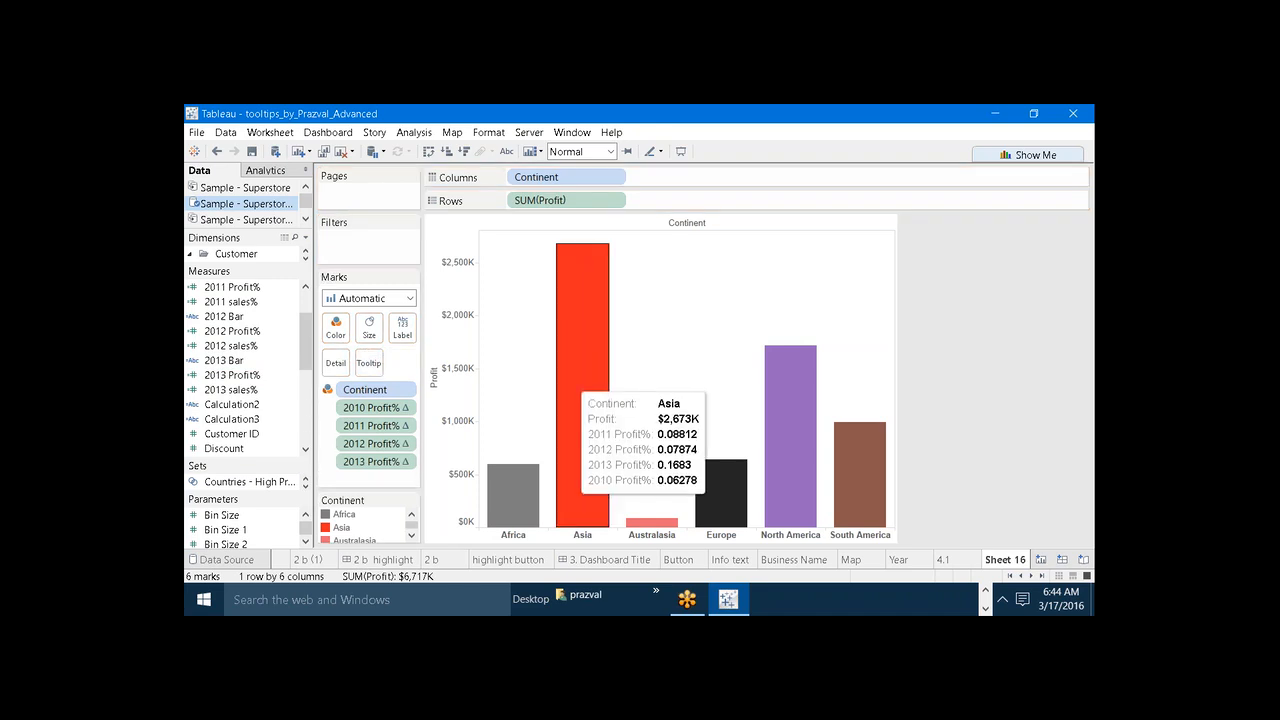
mouse_move(744, 476)
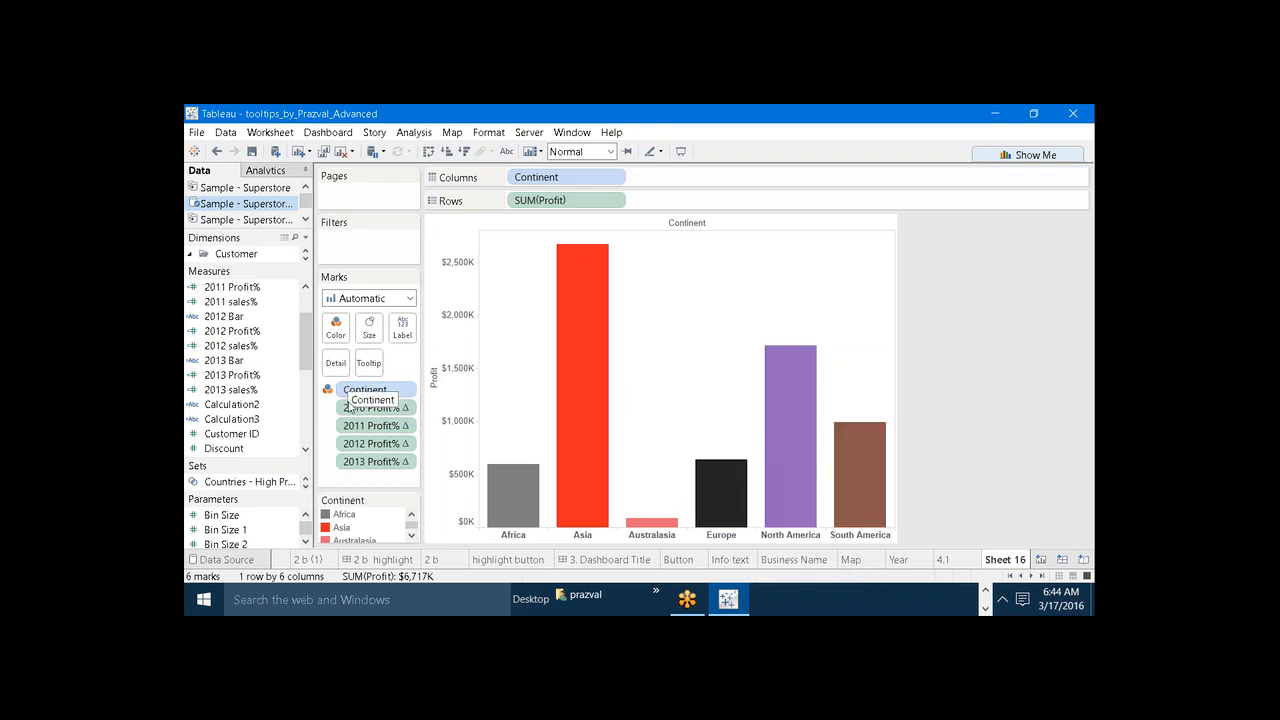
right_click(352, 407)
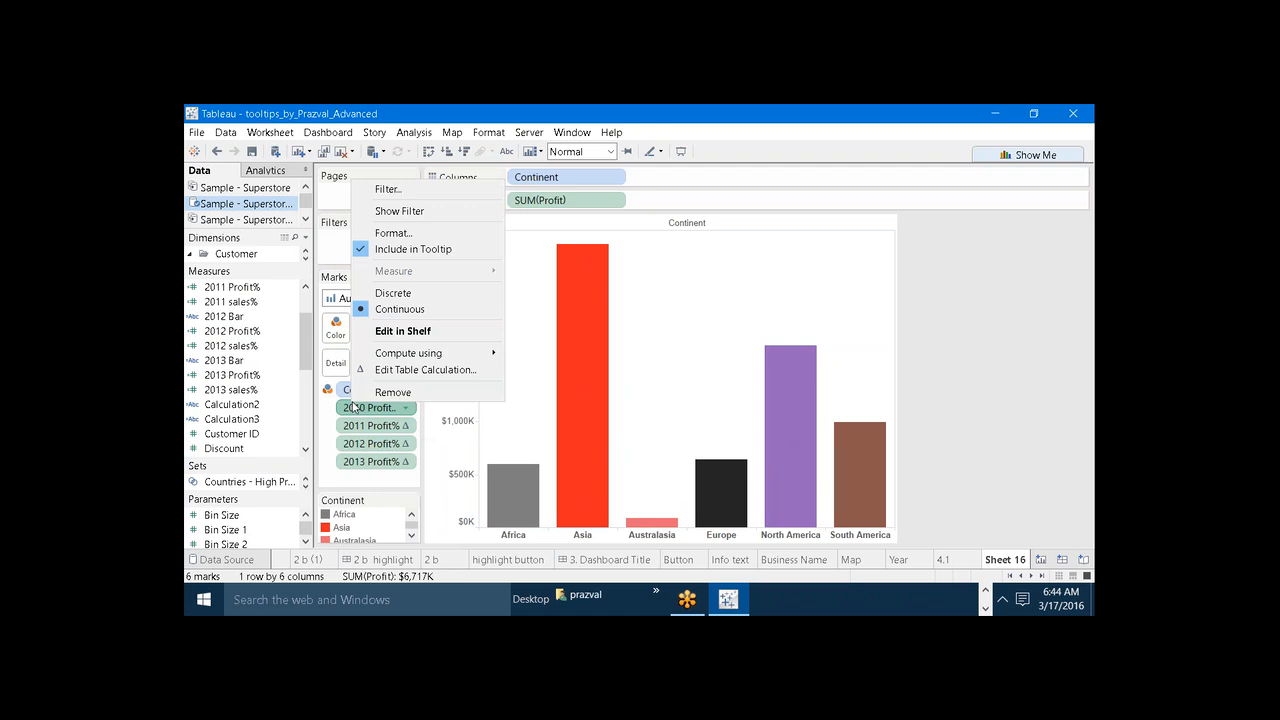
click(388, 236)
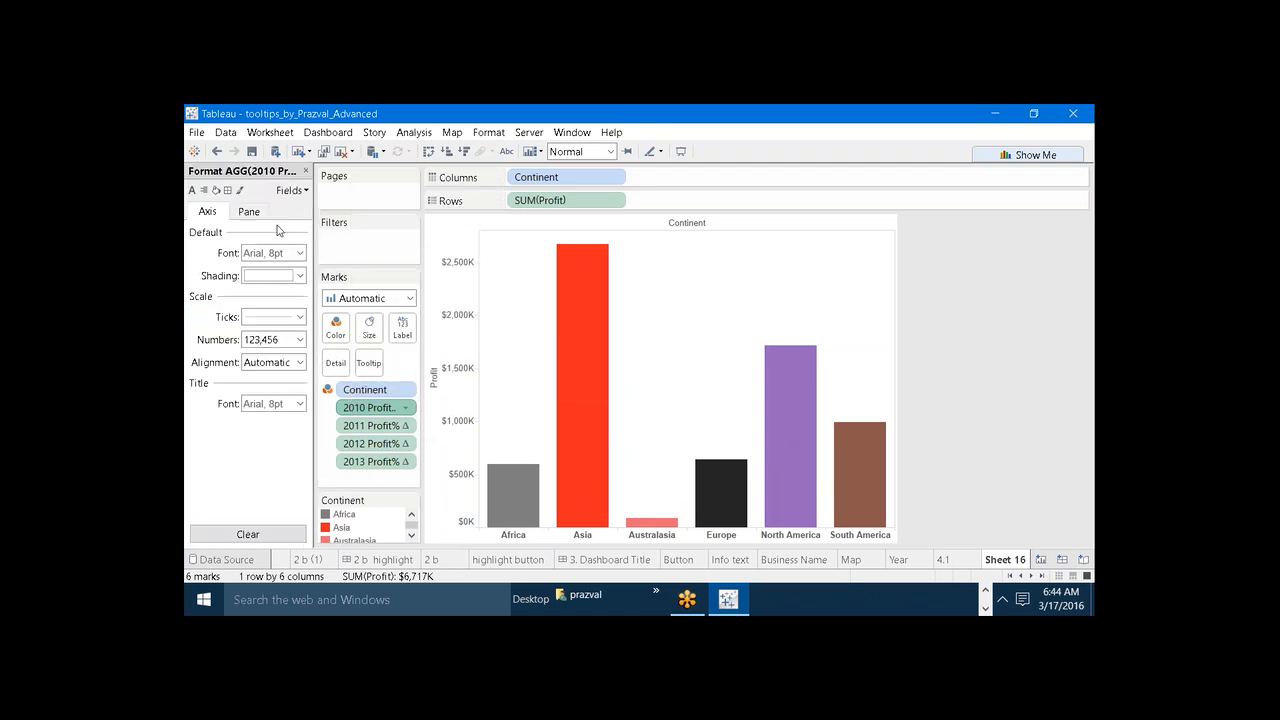
click(263, 216)
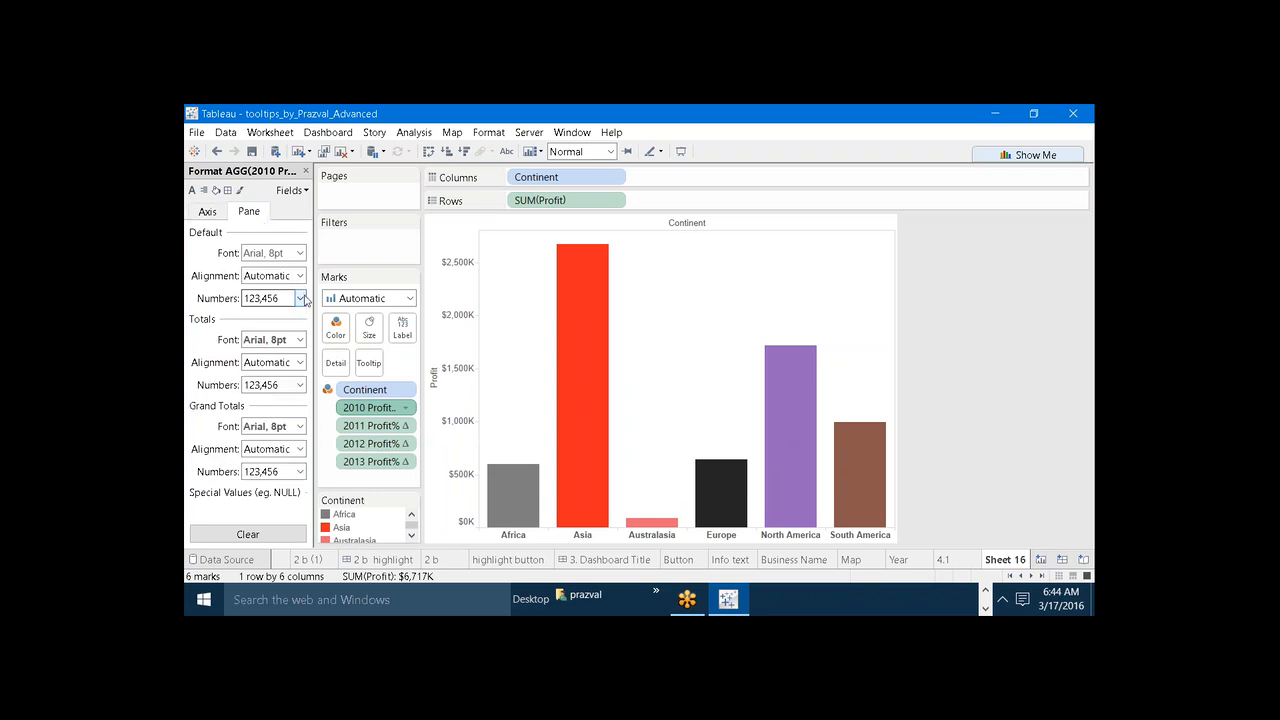
click(300, 298)
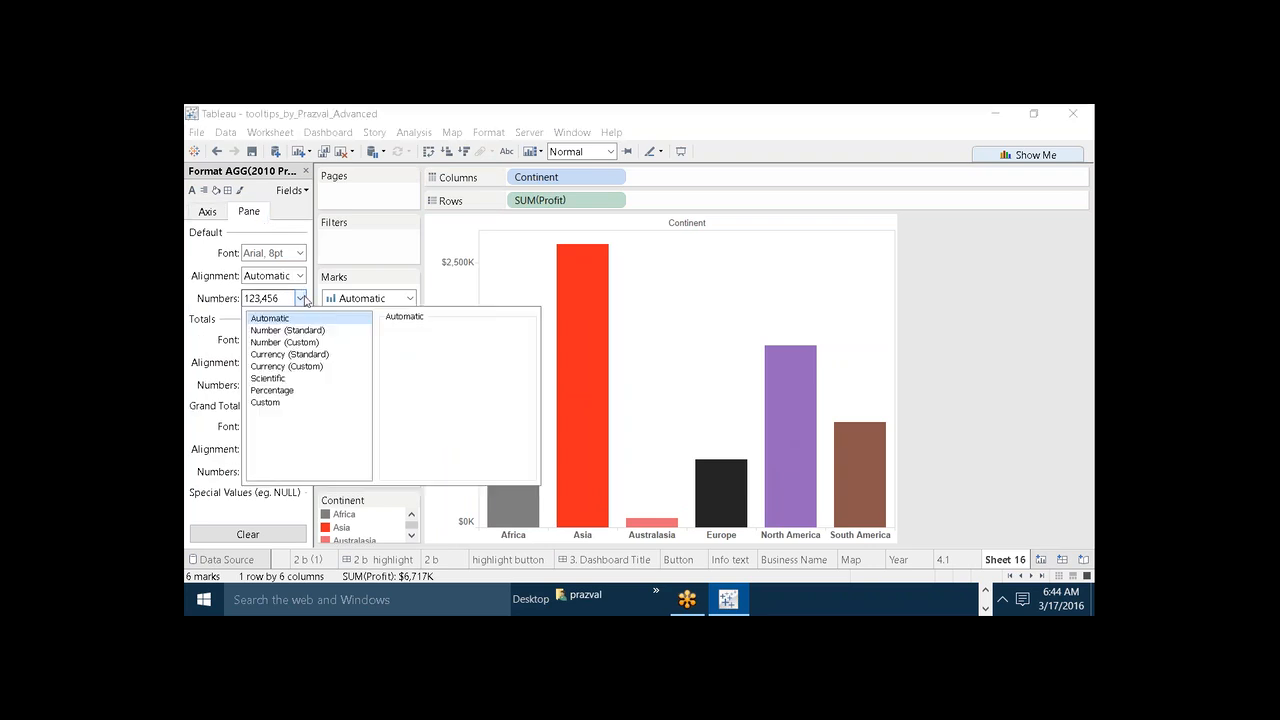
click(295, 393)
click(770, 365)
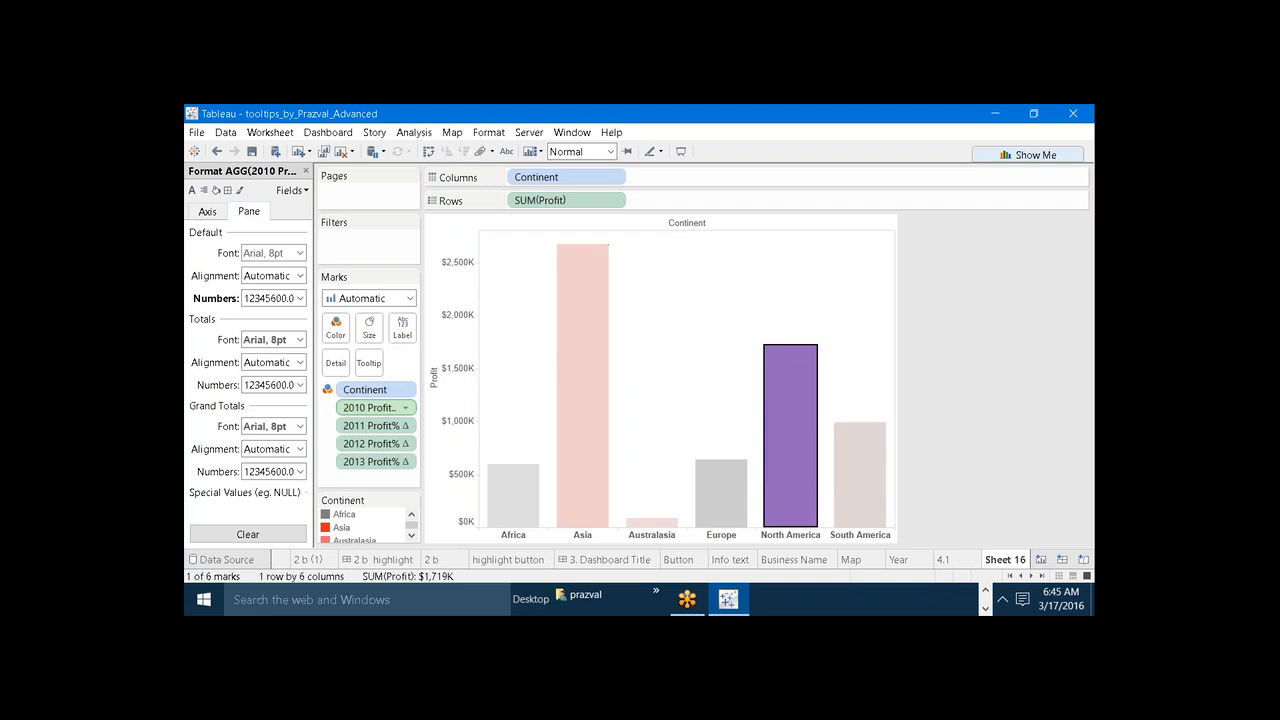
Format the pane numbers of the 2011 Profit% tooltip field as Percentage
click(397, 426)
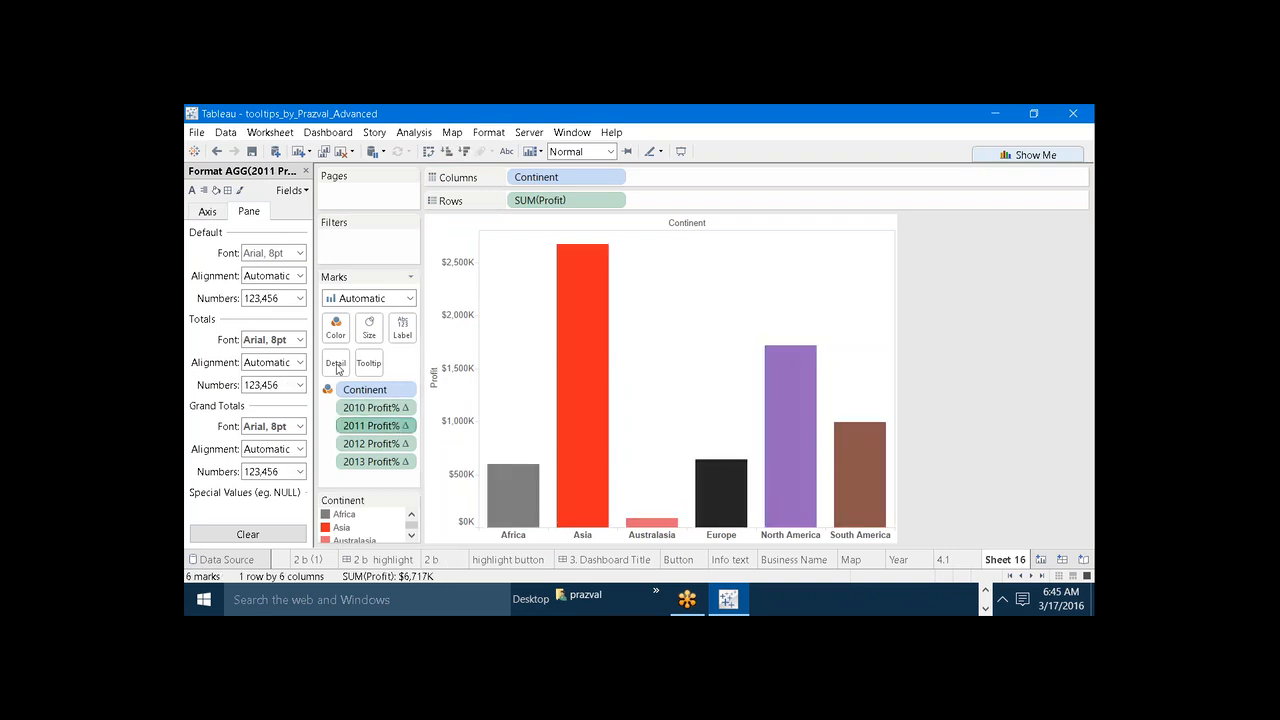
click(298, 302)
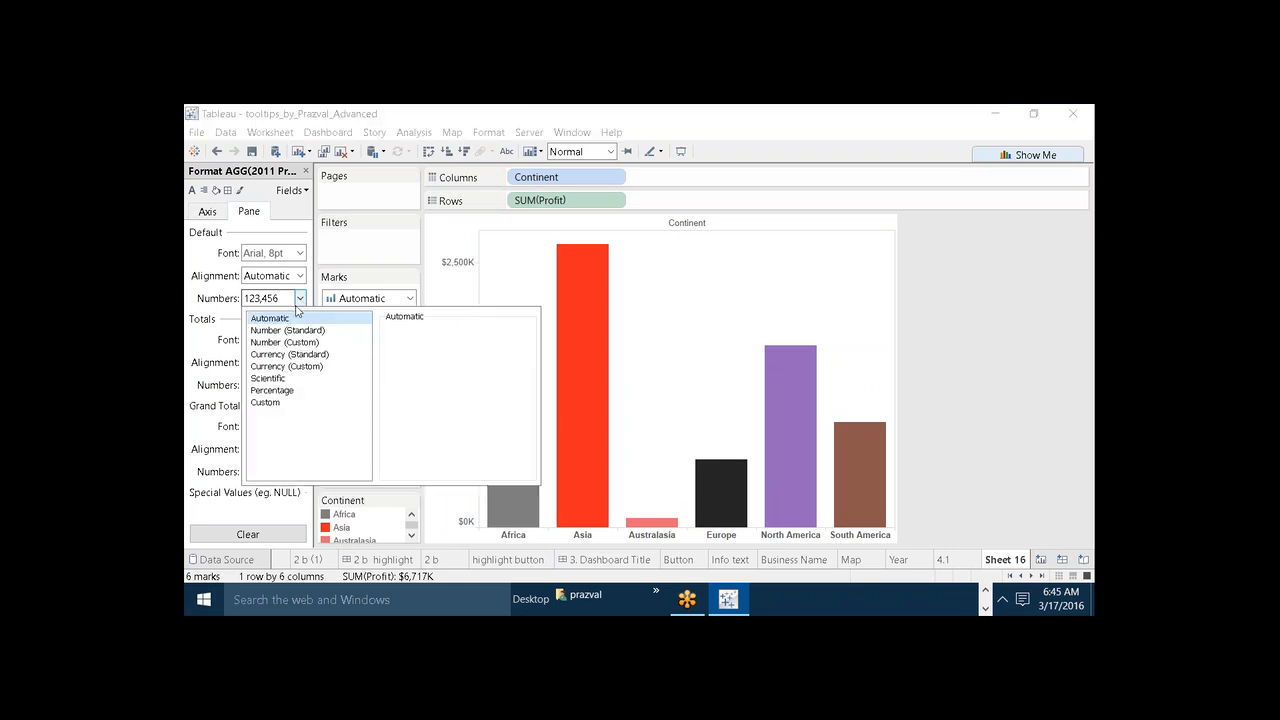
click(272, 390)
click(208, 347)
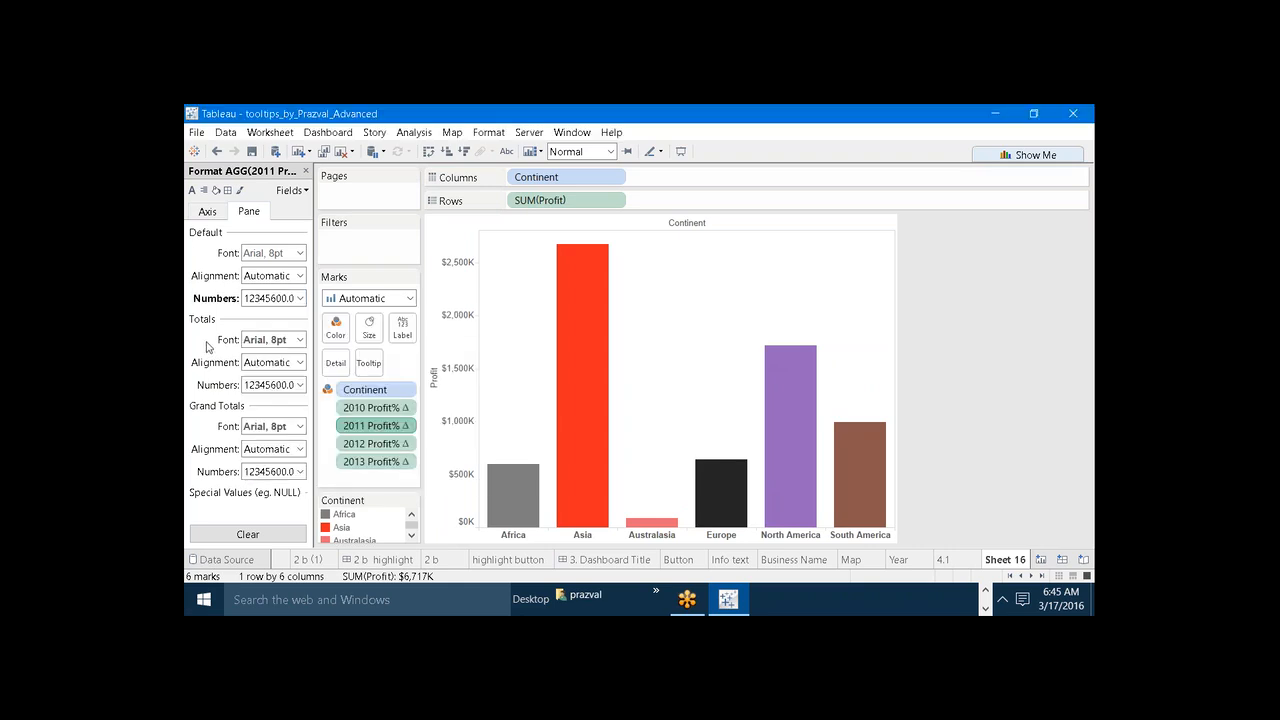
Format the pane numbers of the 2012 Profit% tooltip field as Percentage with 2 decimal places
click(367, 437)
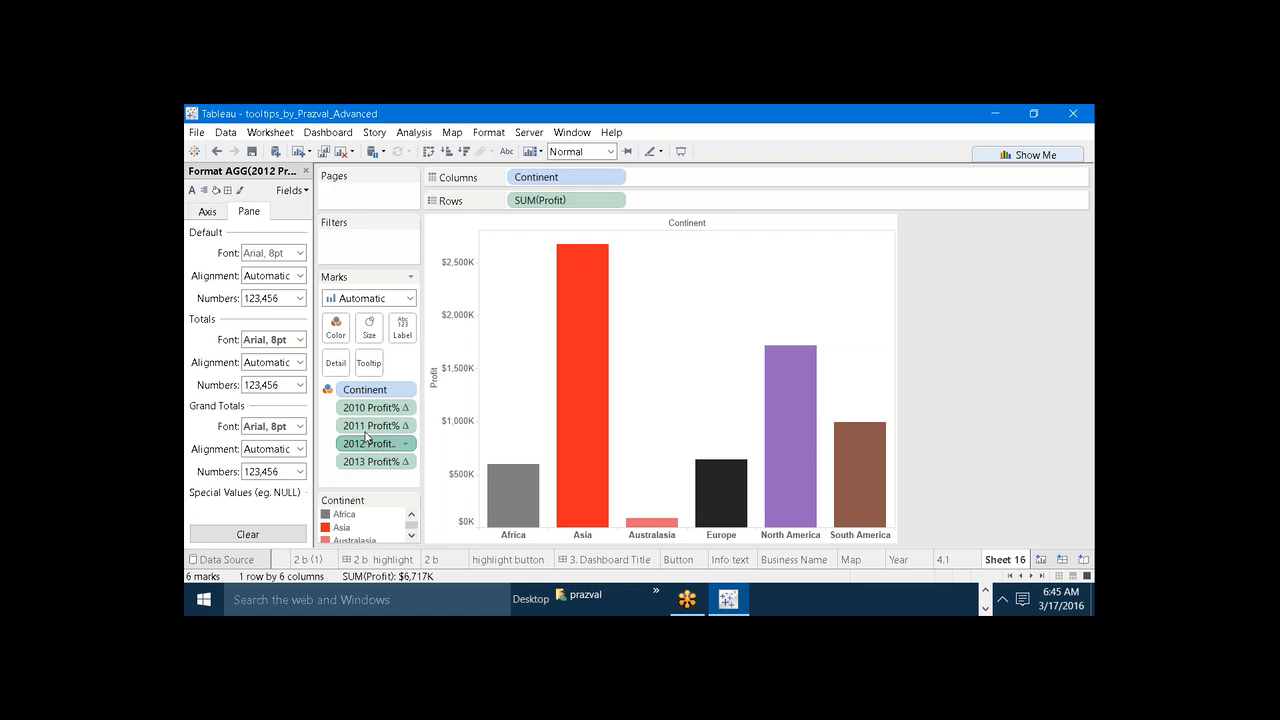
click(300, 298)
click(280, 392)
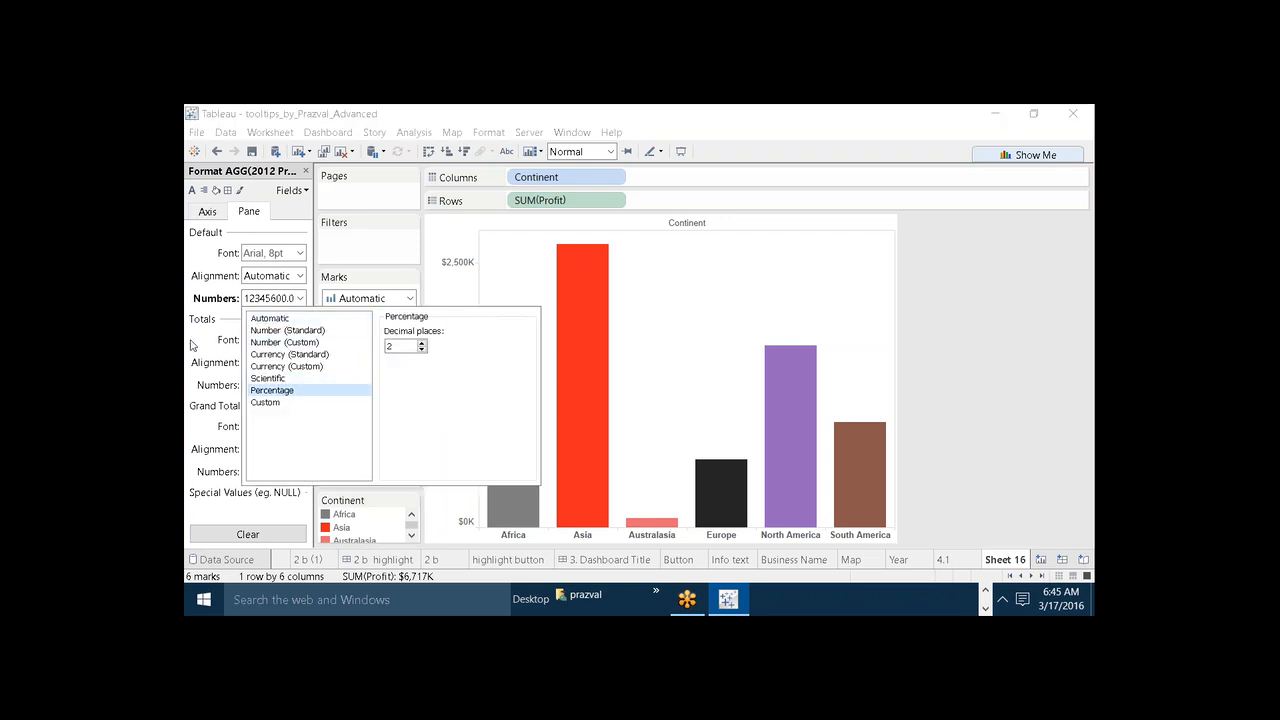
click(193, 345)
Format the pane numbers of the 2013 Profit% tooltip field as Percentage and leave the formatting settings
click(367, 466)
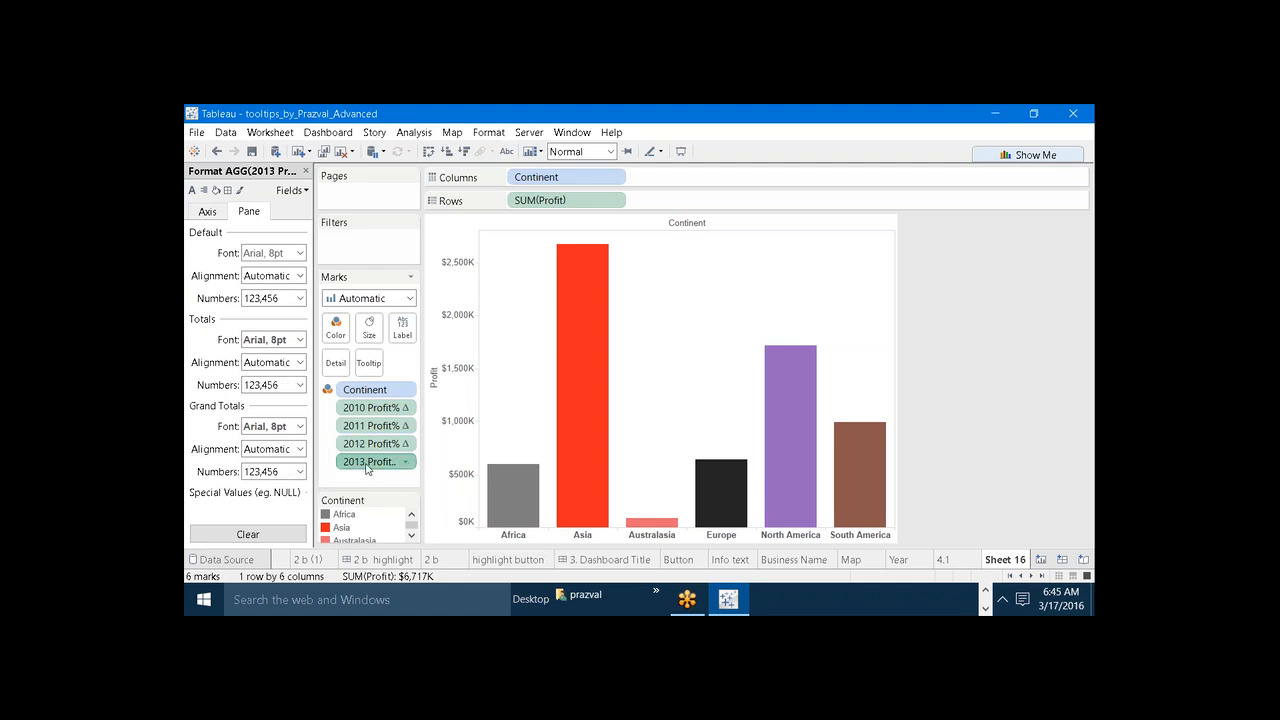
click(300, 298)
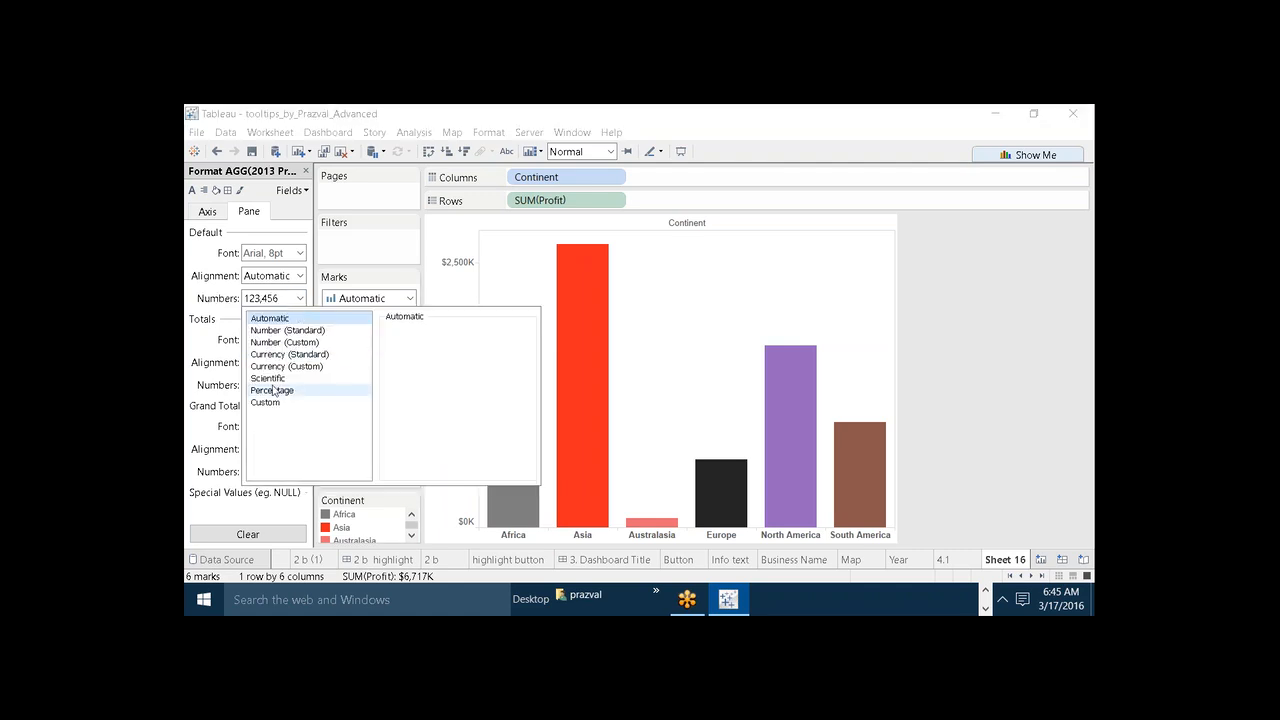
click(274, 390)
click(306, 171)
click(306, 171)
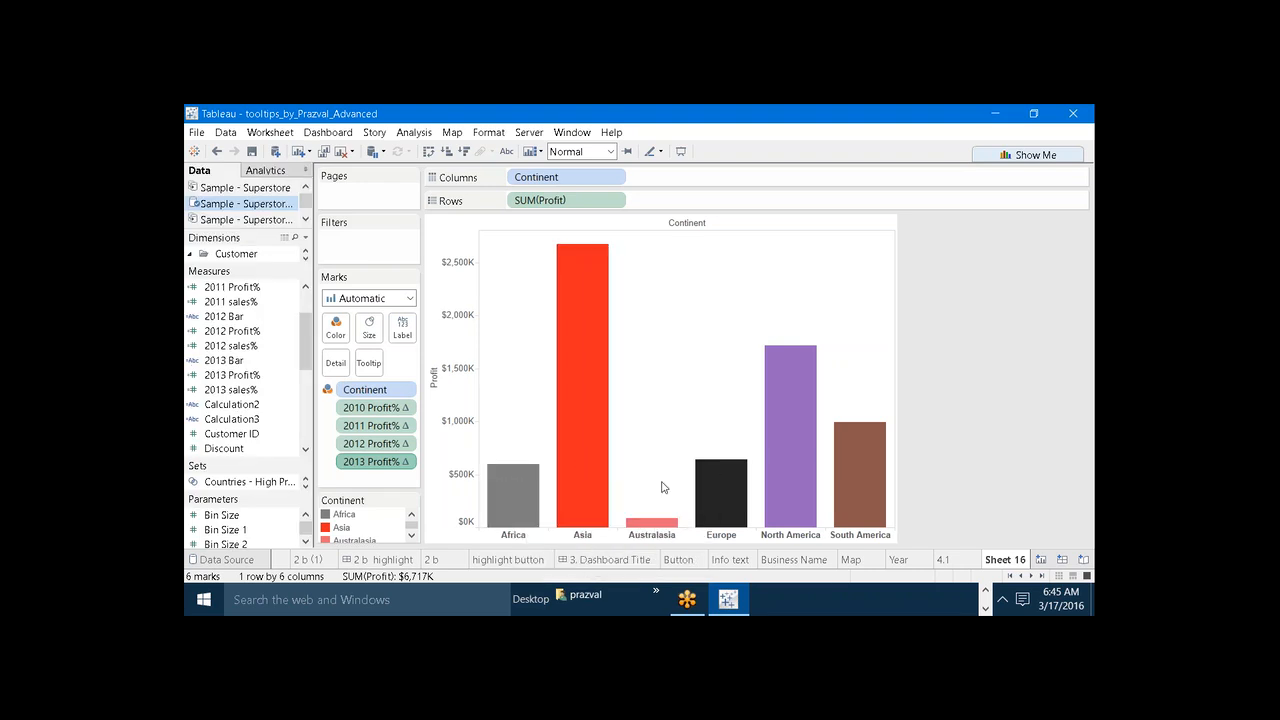
Set the 2010 Profit% and 2011 Profit% tooltip fields to compute using Cell
mouse_move(701, 499)
mouse_move(561, 476)
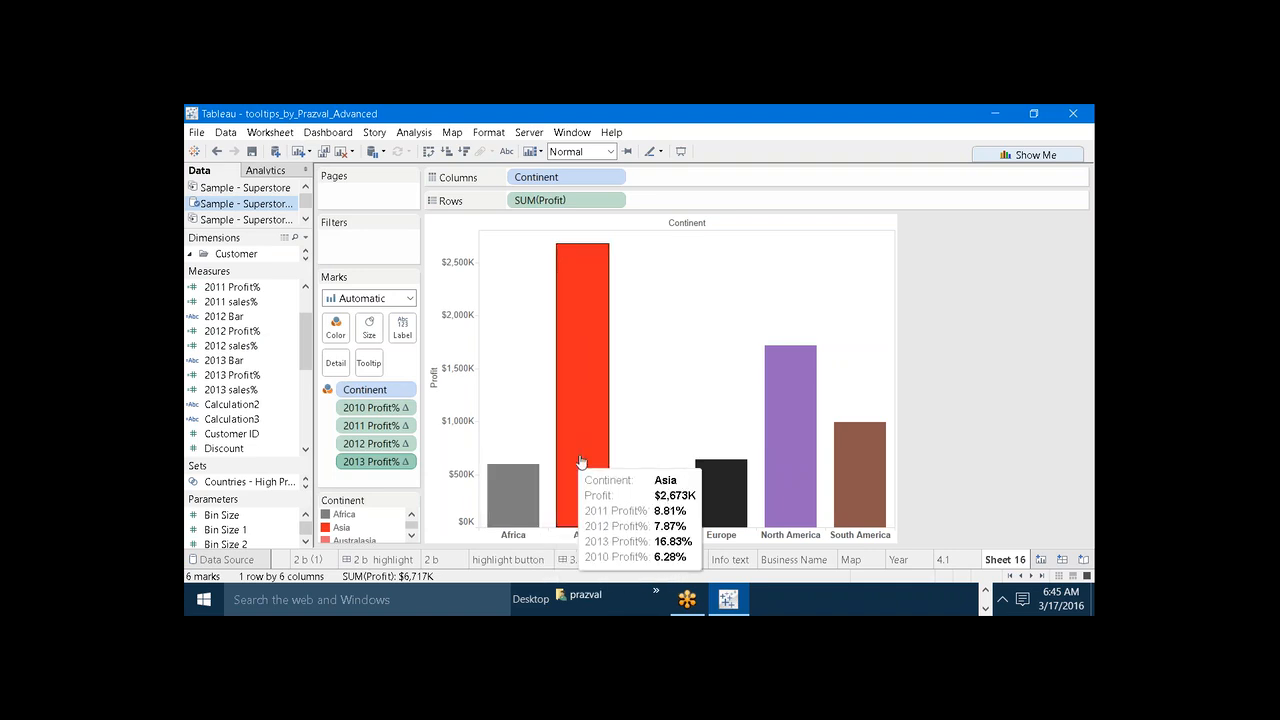
mouse_move(725, 466)
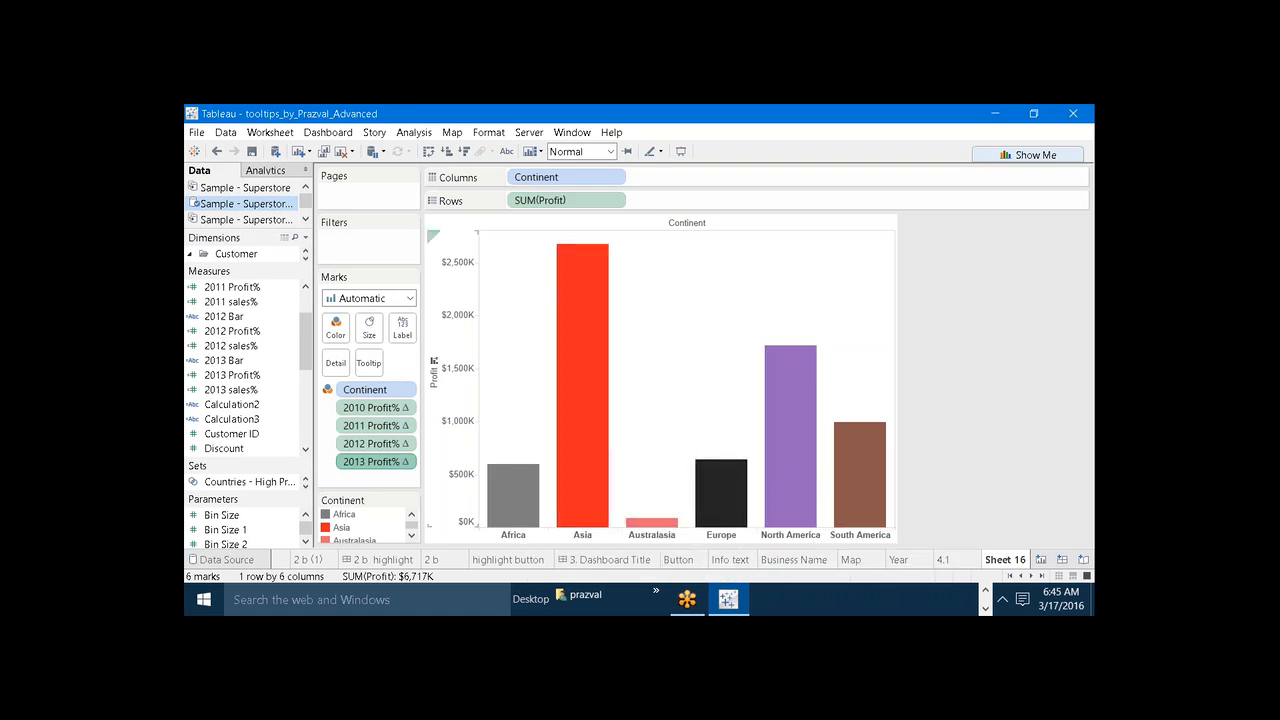
right_click(367, 410)
mouse_move(479, 360)
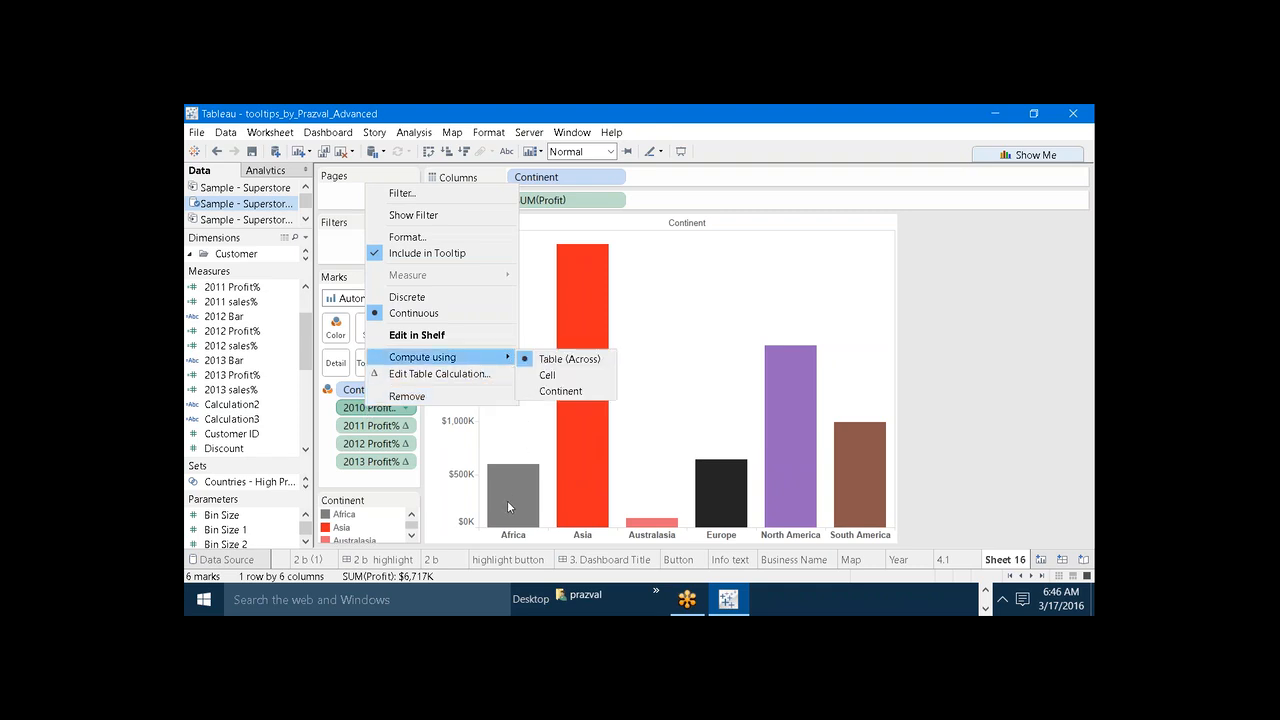
click(541, 377)
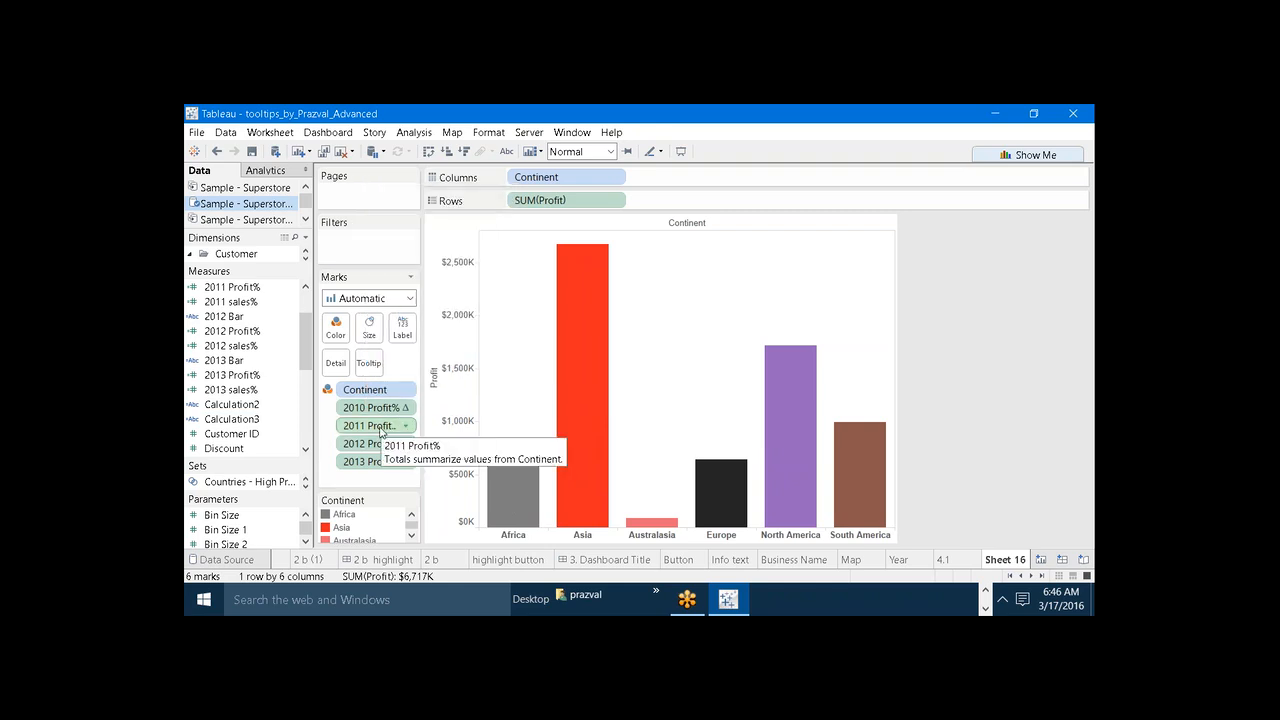
right_click(380, 432)
mouse_move(500, 378)
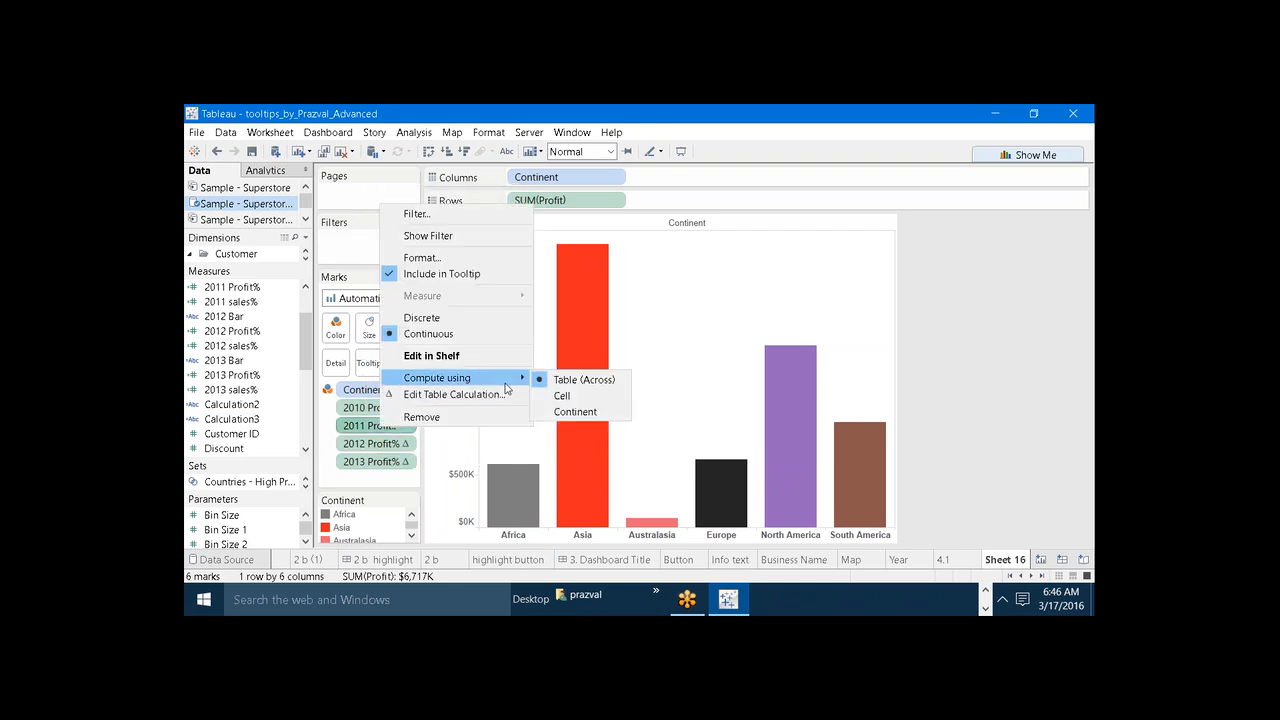
click(564, 400)
Set the 2012 Profit% and 2013 Profit% tooltip fields to compute using Cell
right_click(380, 446)
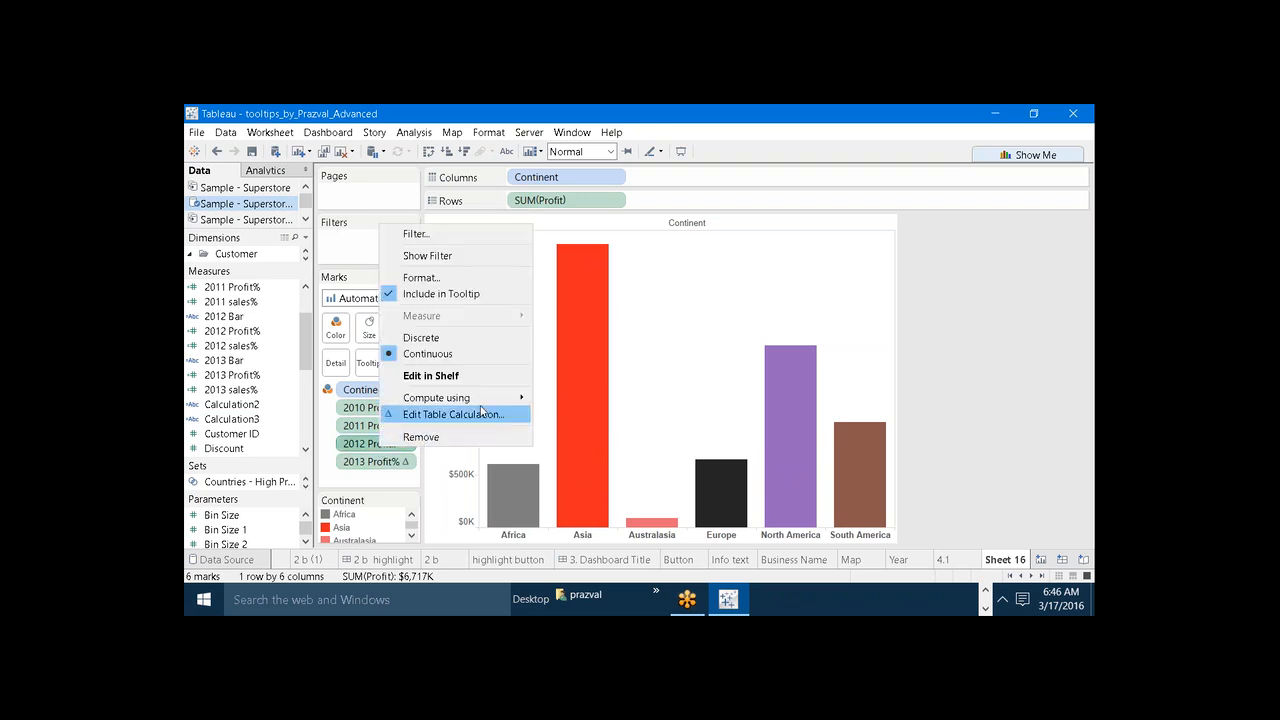
mouse_move(470, 398)
click(552, 414)
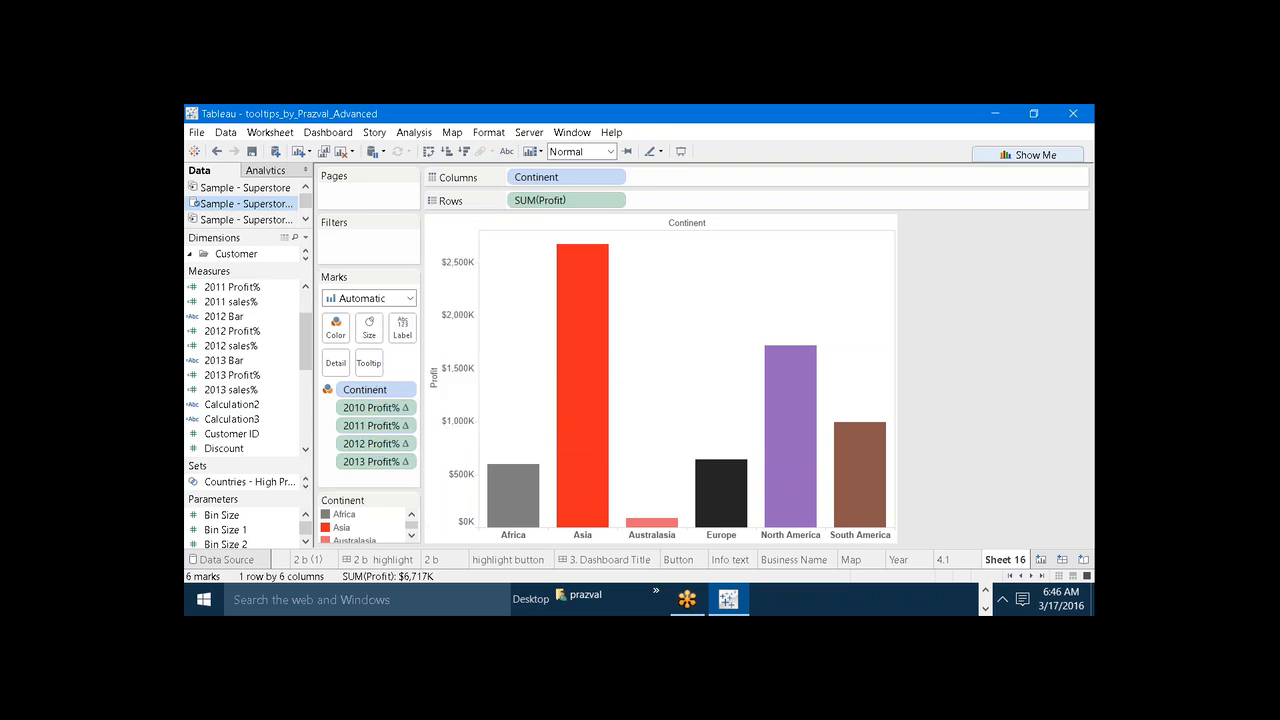
right_click(391, 466)
mouse_move(525, 411)
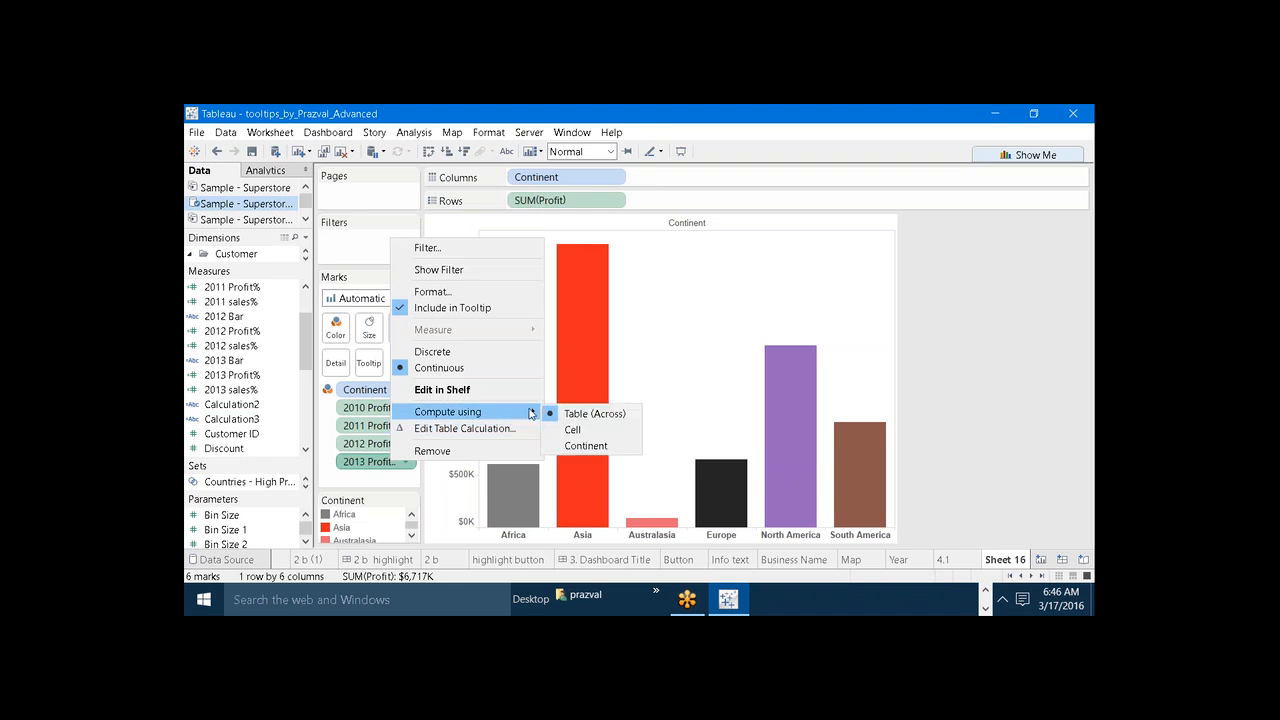
click(575, 430)
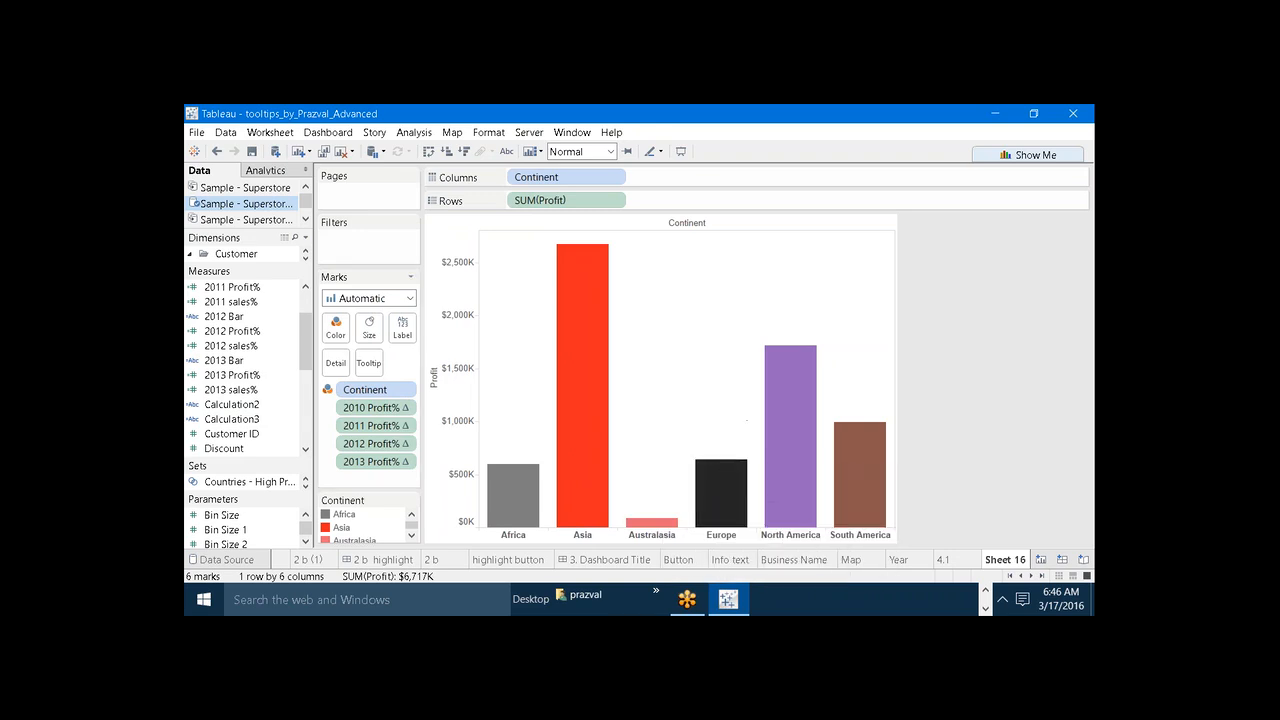
Start a new calculated field named 2010 Profit Bar and leave its formula empty for entry
click(307, 241)
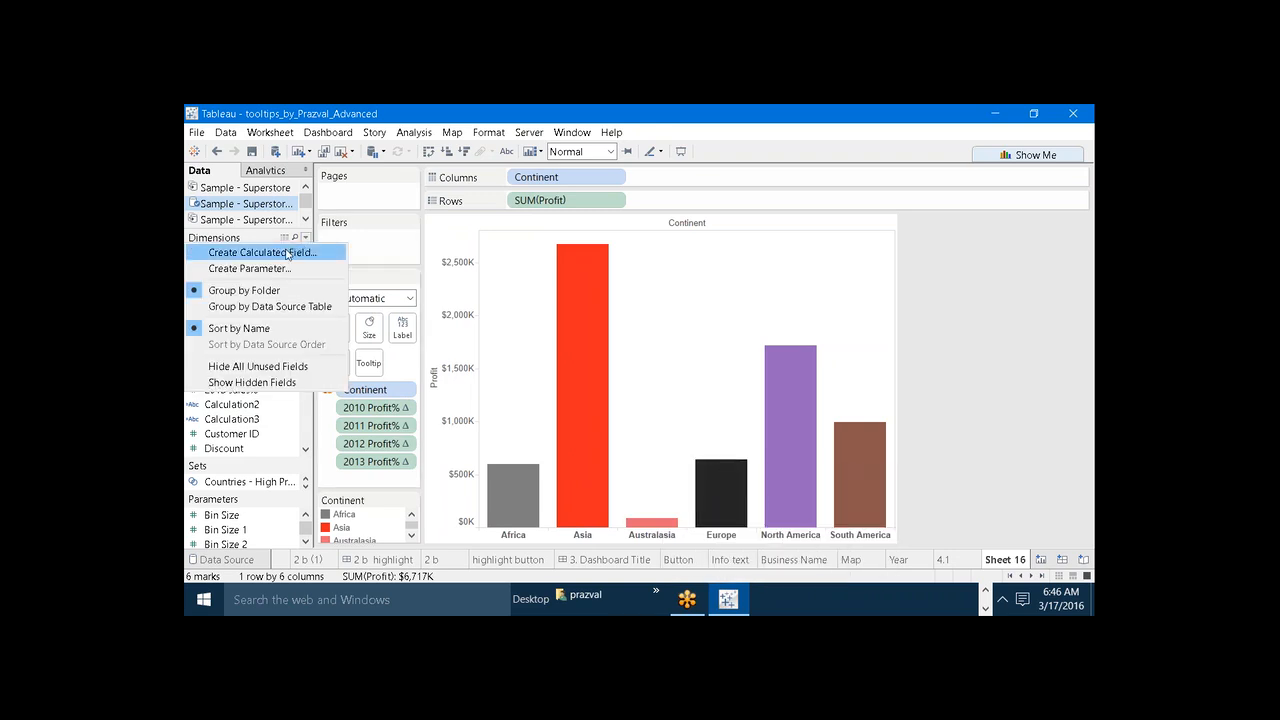
click(285, 254)
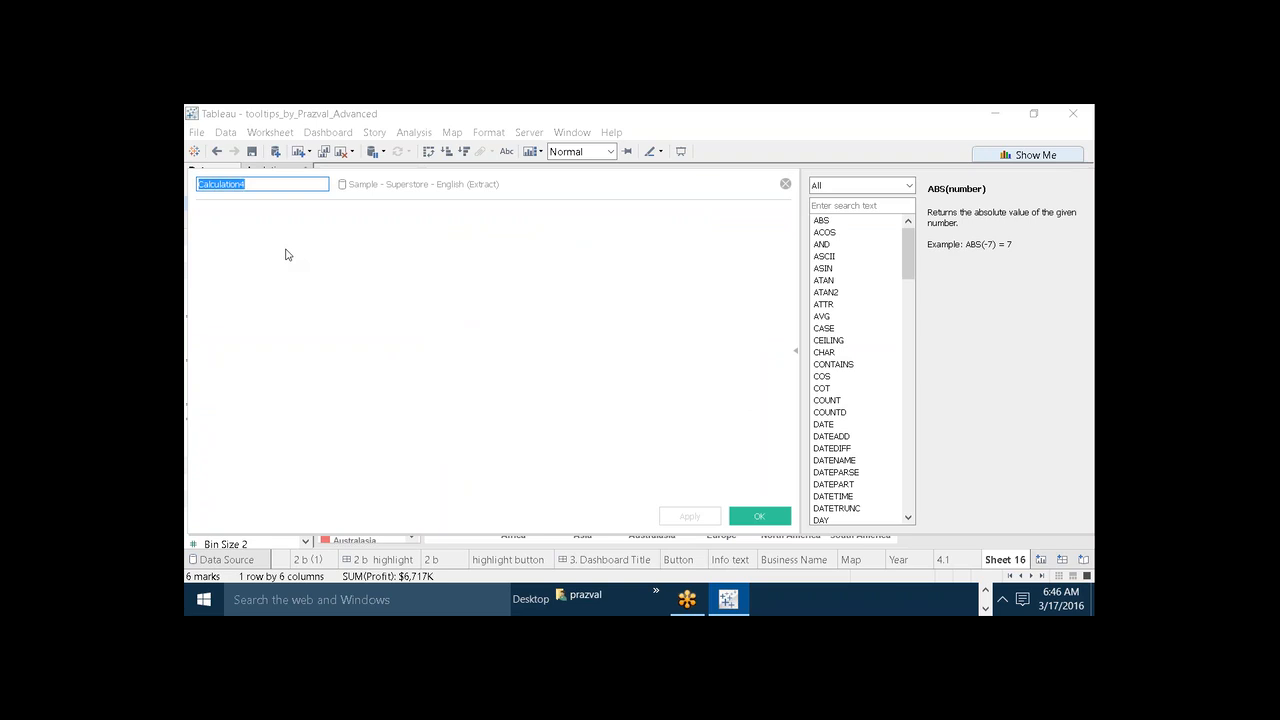
text(2010)
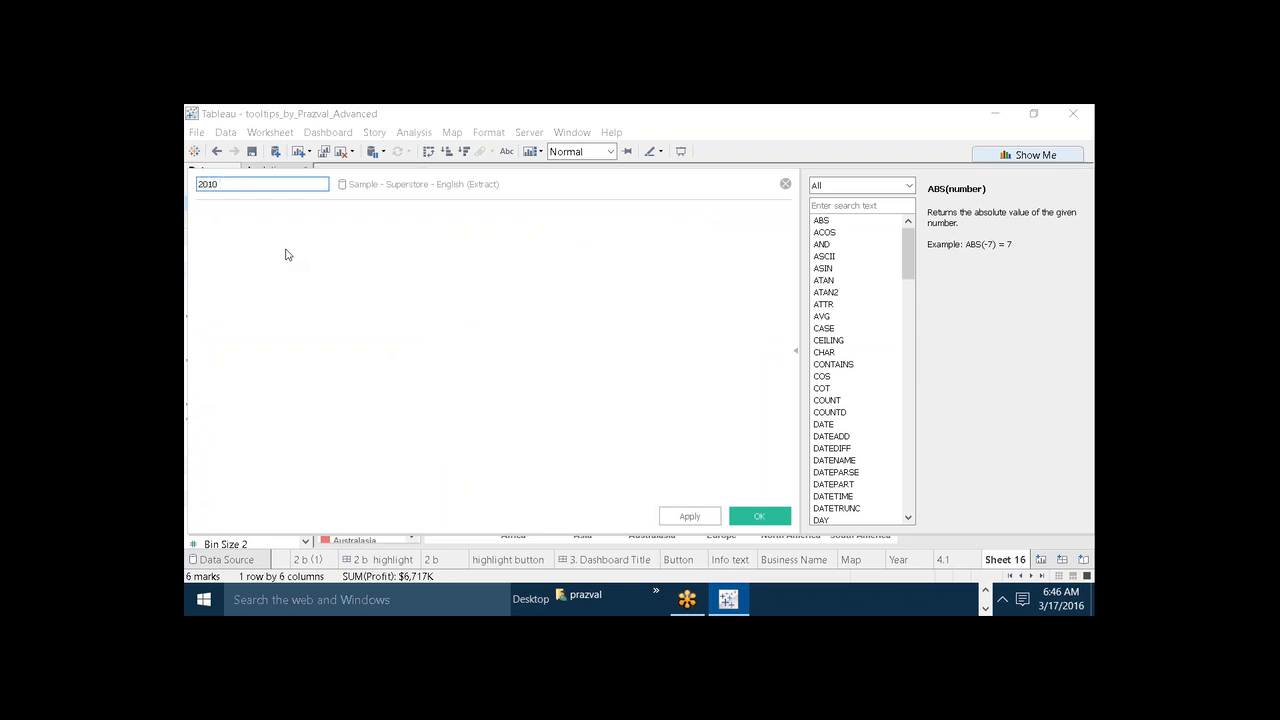
text( Profit Bar)
click(285, 254)
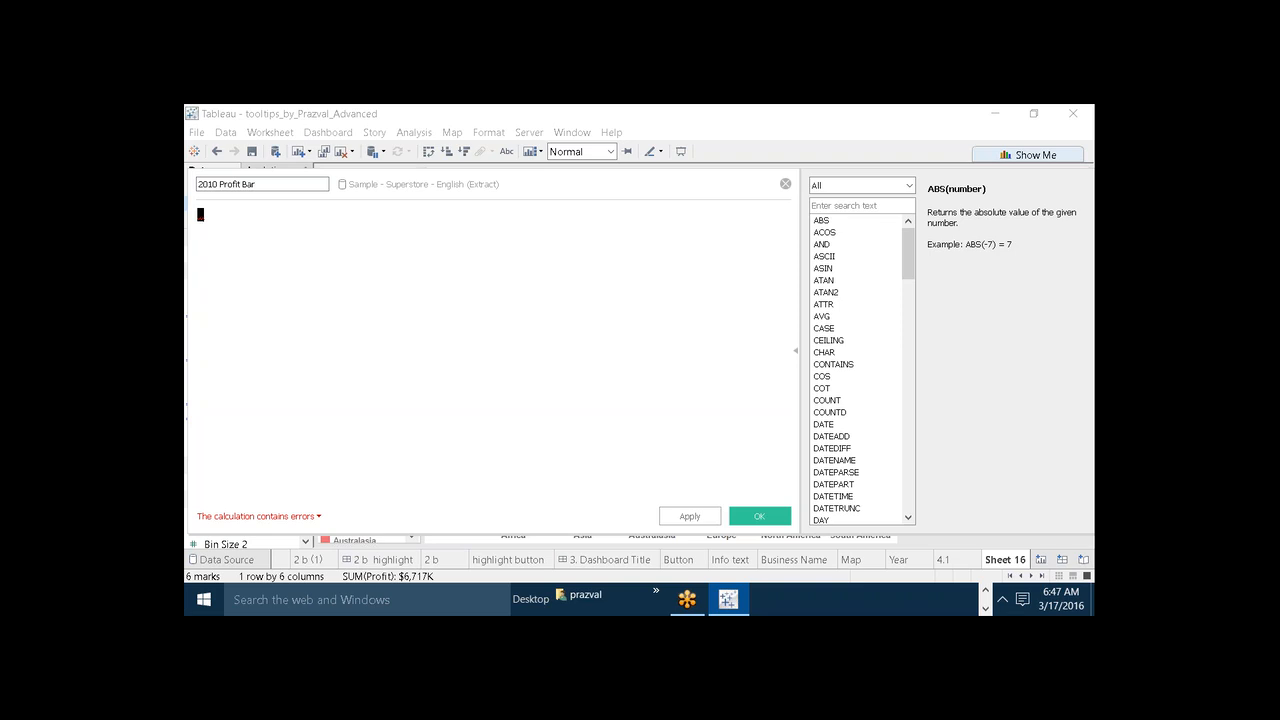
Fill the 2010 Profit Bar formula with a long unbroken run of solid block characters by repeatedly copying and pasting them
text(f)
drag(221, 215, 199, 215)
click(221, 215)
text(year)
drag(240, 215, 199, 214)
click(241, 216)
key(ctrl+v)
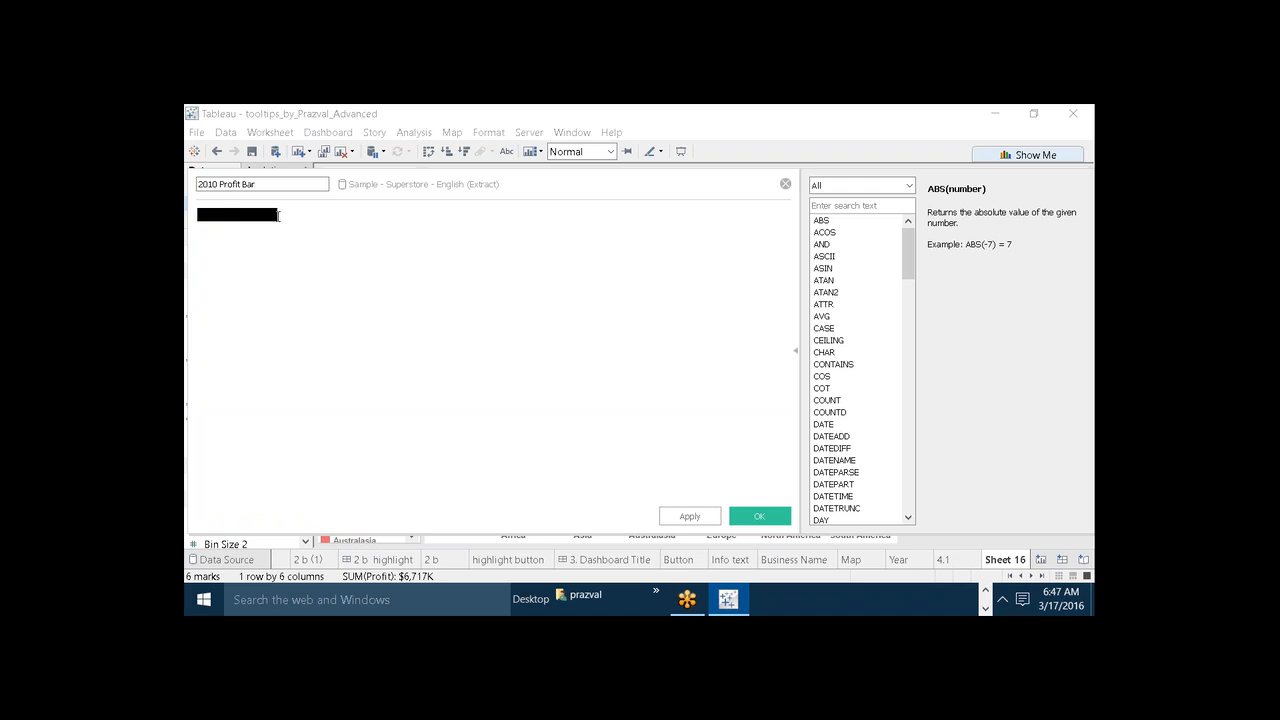
drag(277, 215, 213, 217)
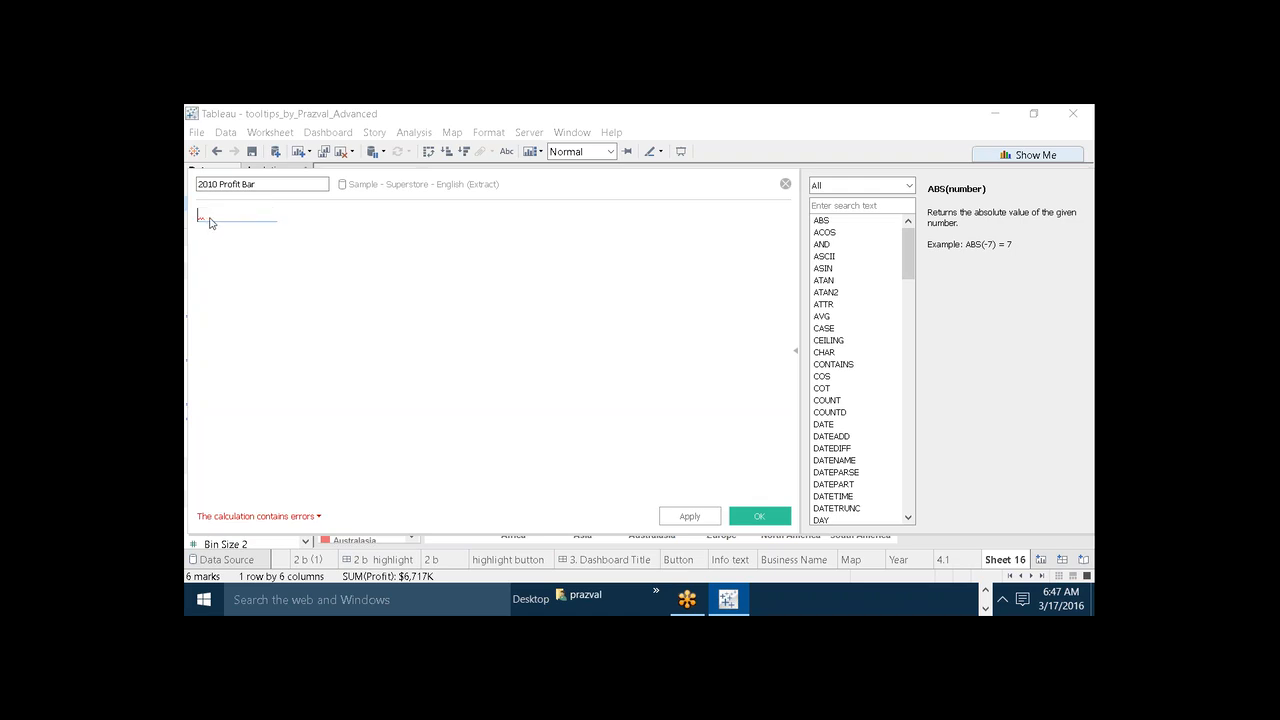
click(281, 219)
key(ctrl+v)
drag(358, 216, 199, 216)
click(361, 215)
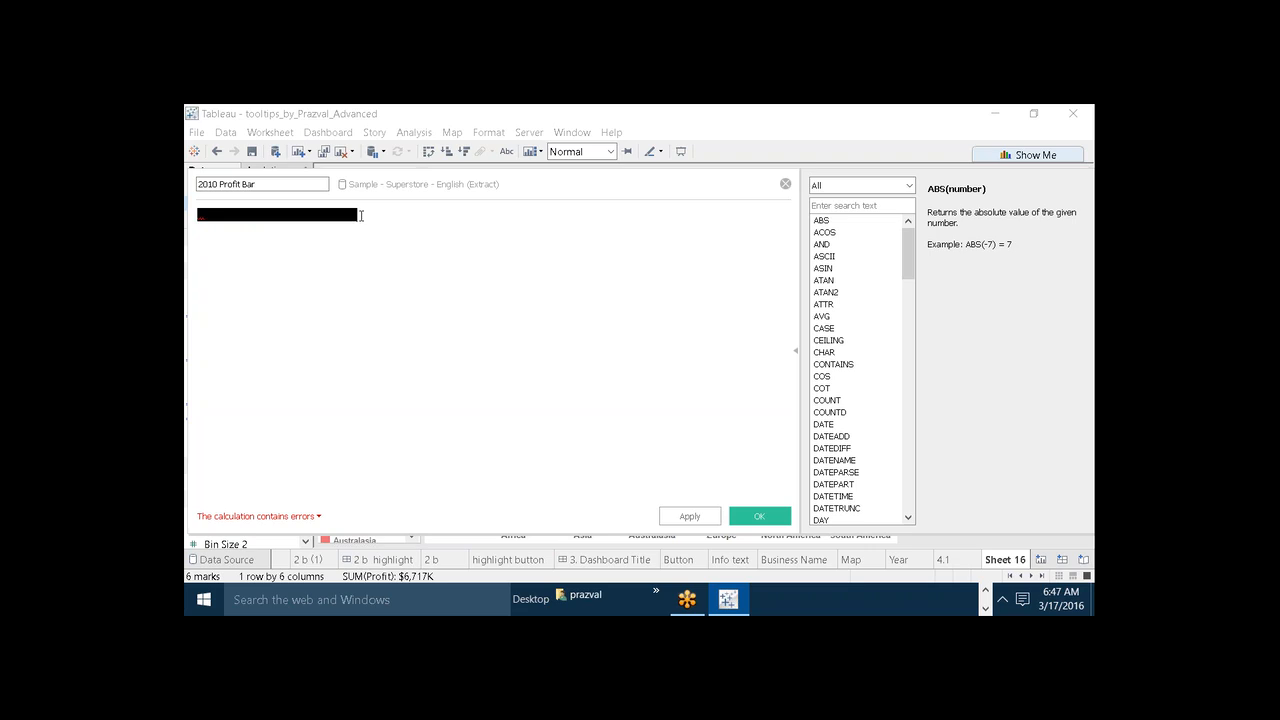
key(ctrl+v)
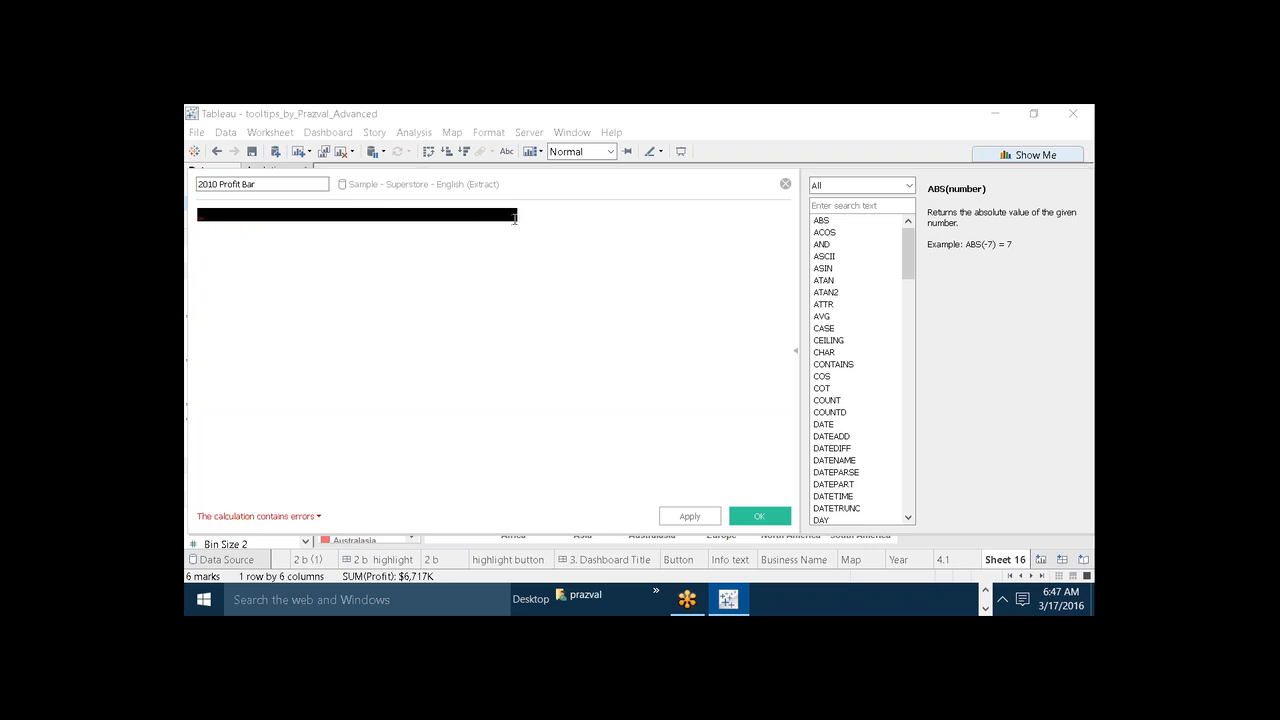
drag(515, 219, 194, 214)
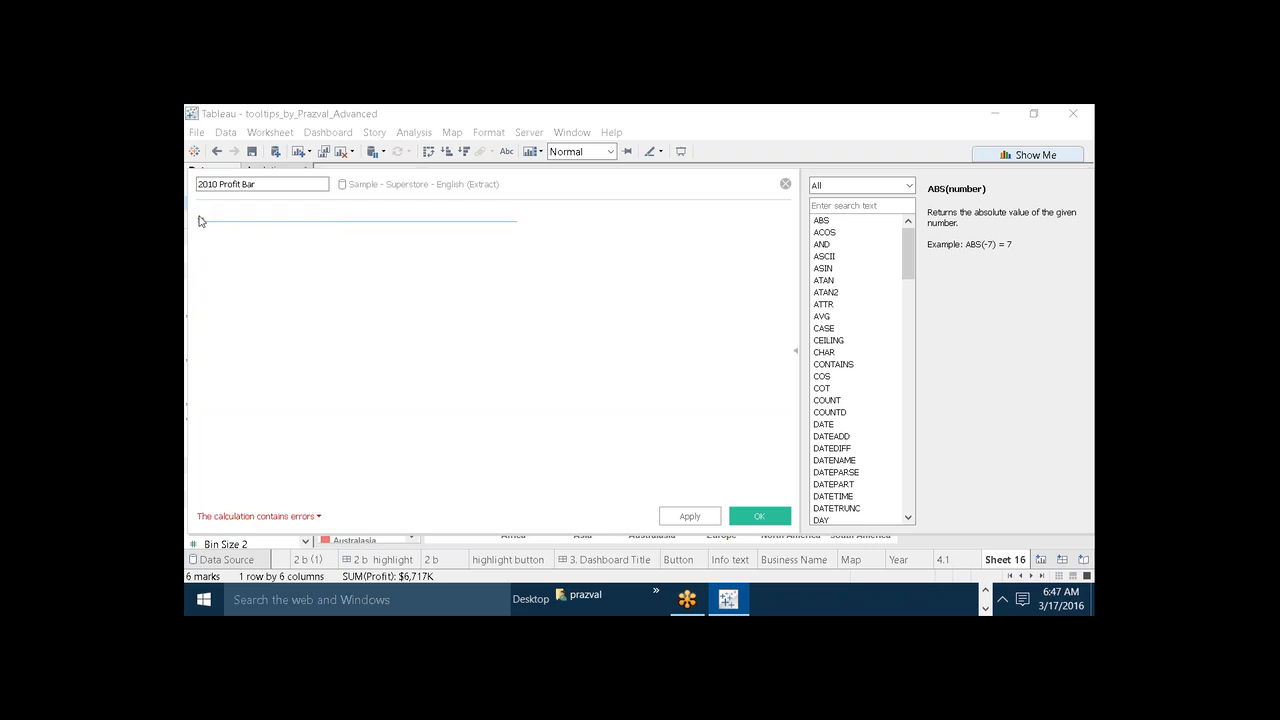
click(521, 216)
key(ctrl+v)
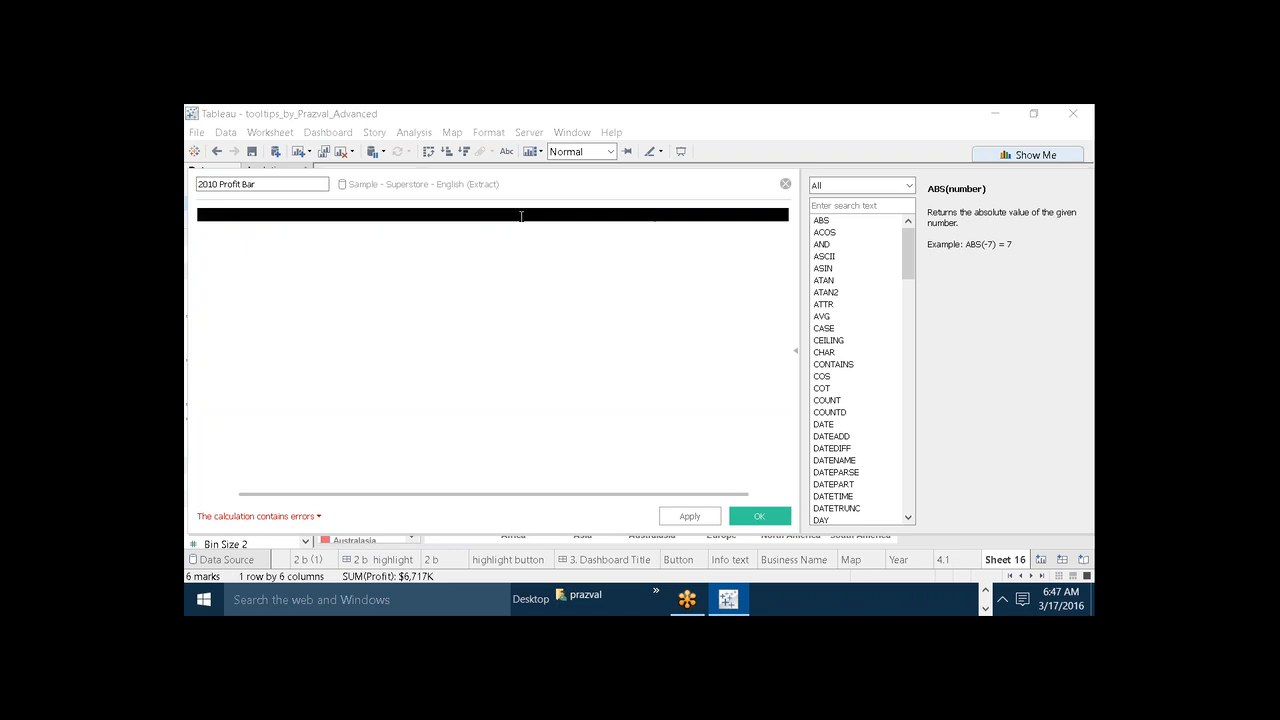
Insert LEFT(" at the start of the formula, directly before the block characters
click(198, 217)
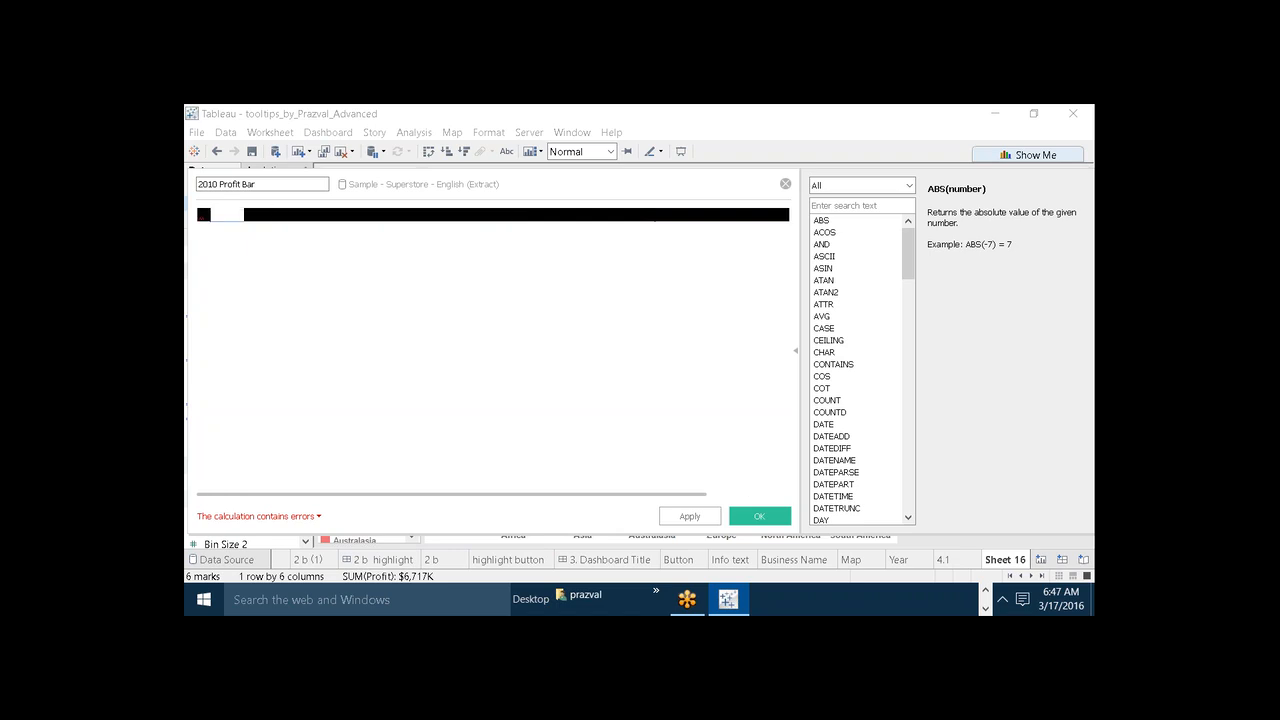
double_click(199, 214)
click(199, 214)
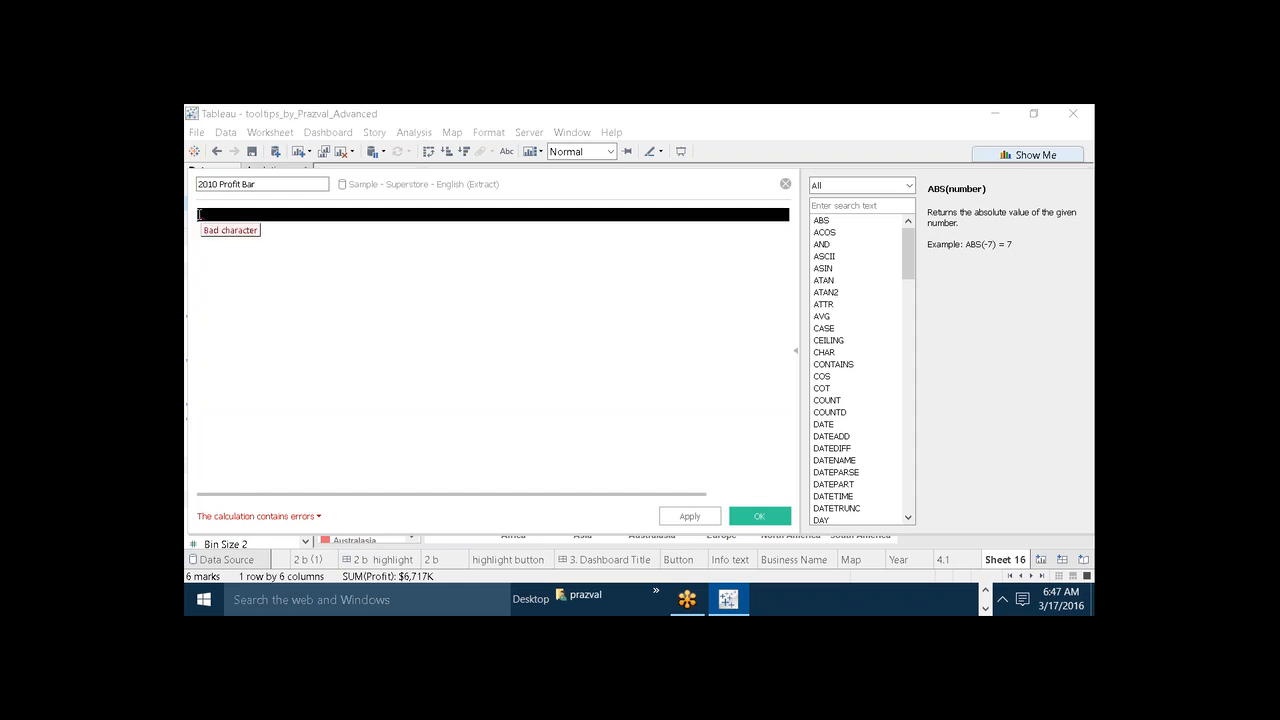
text(LEFT)
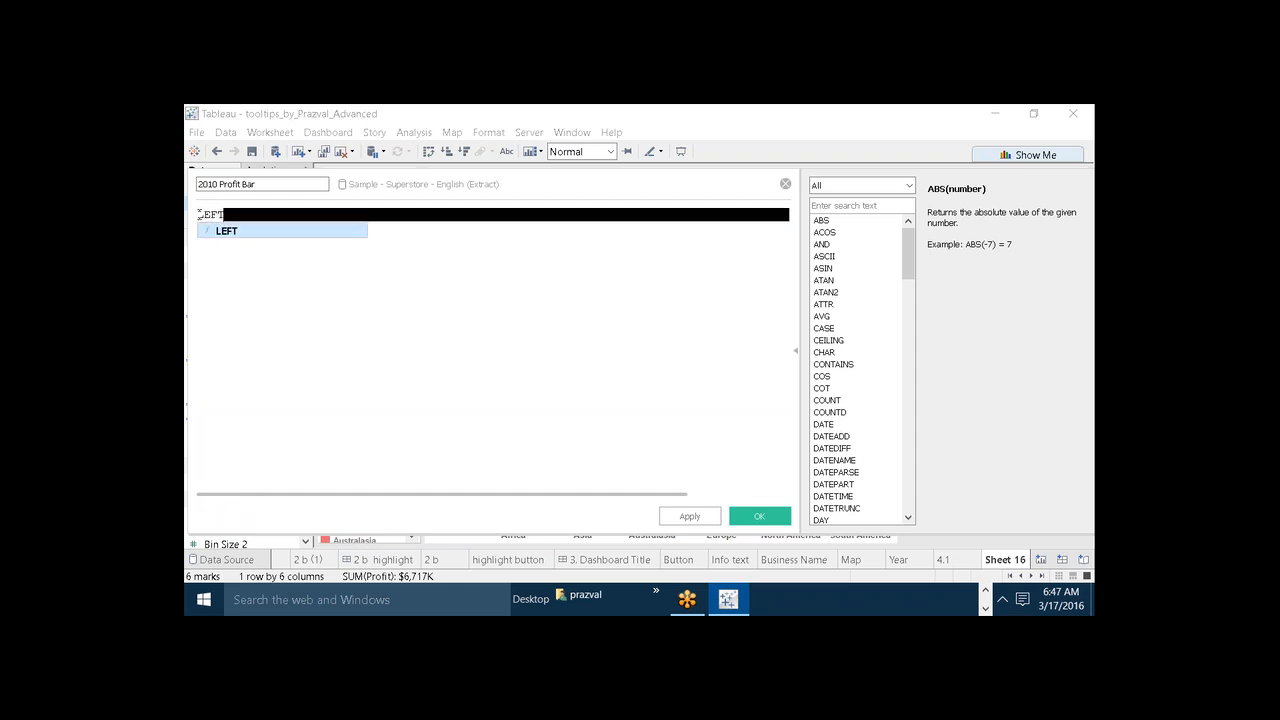
text((")
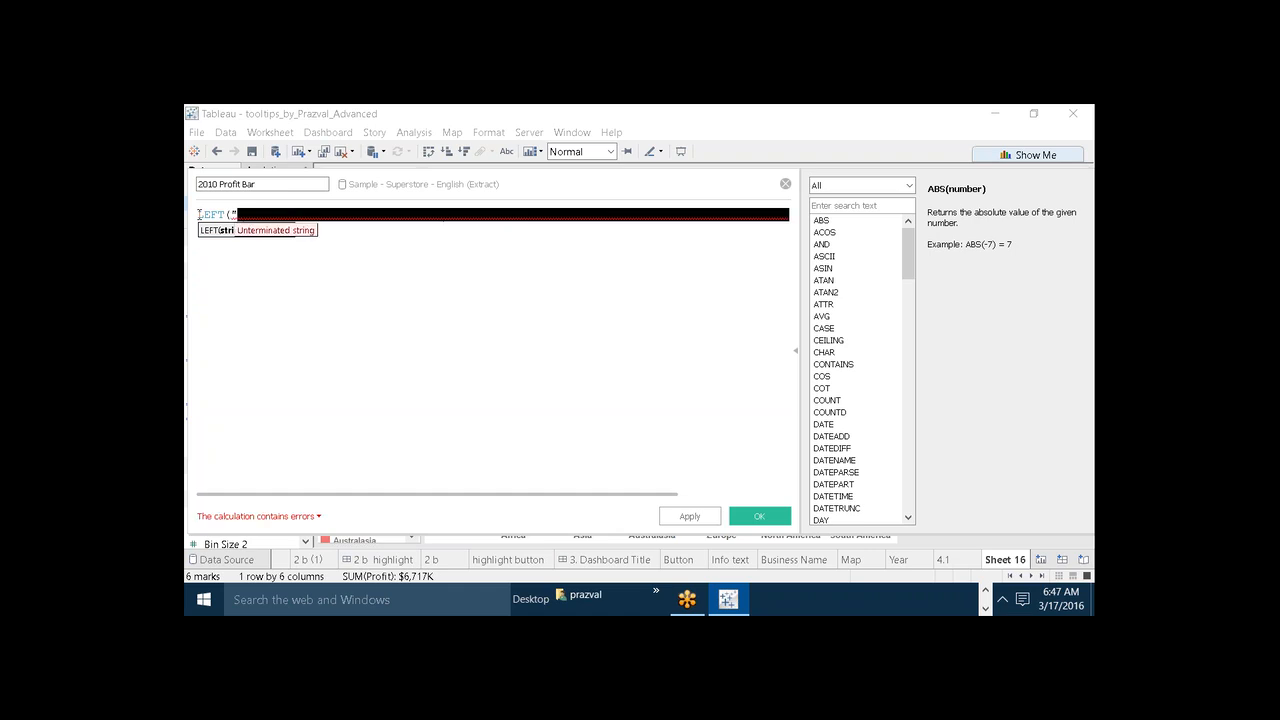
text(")
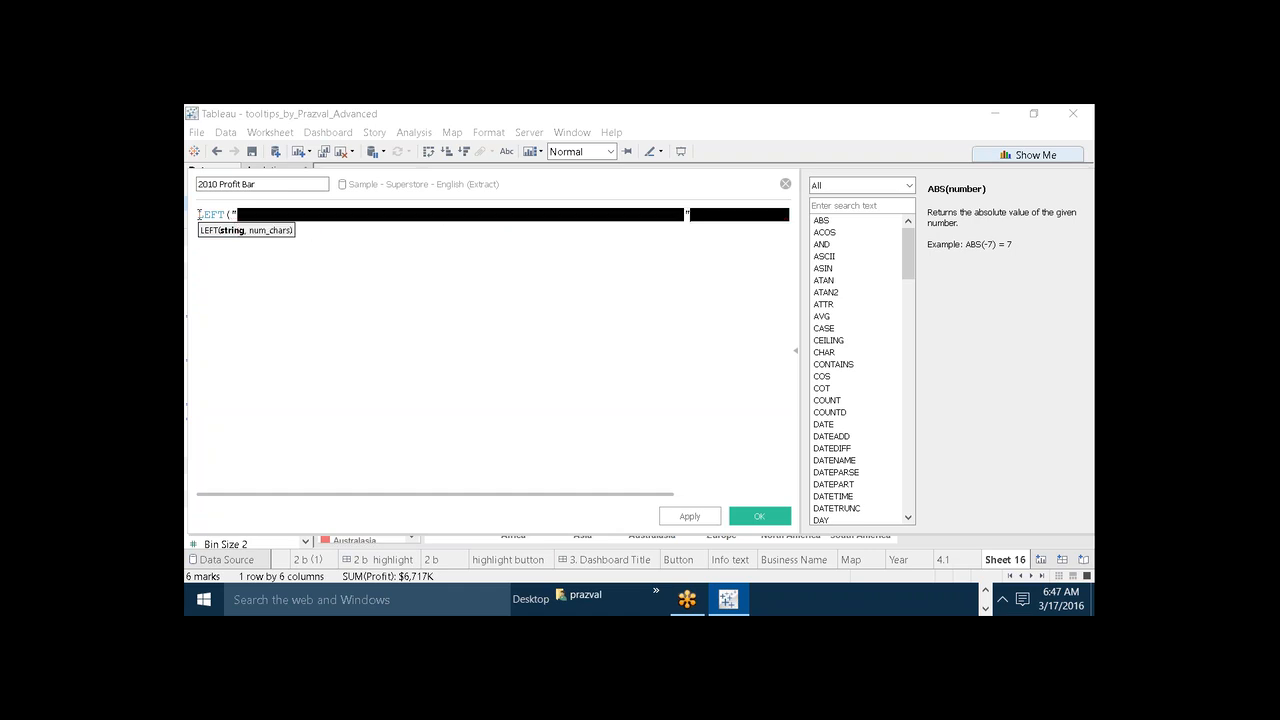
key(BackSpace)
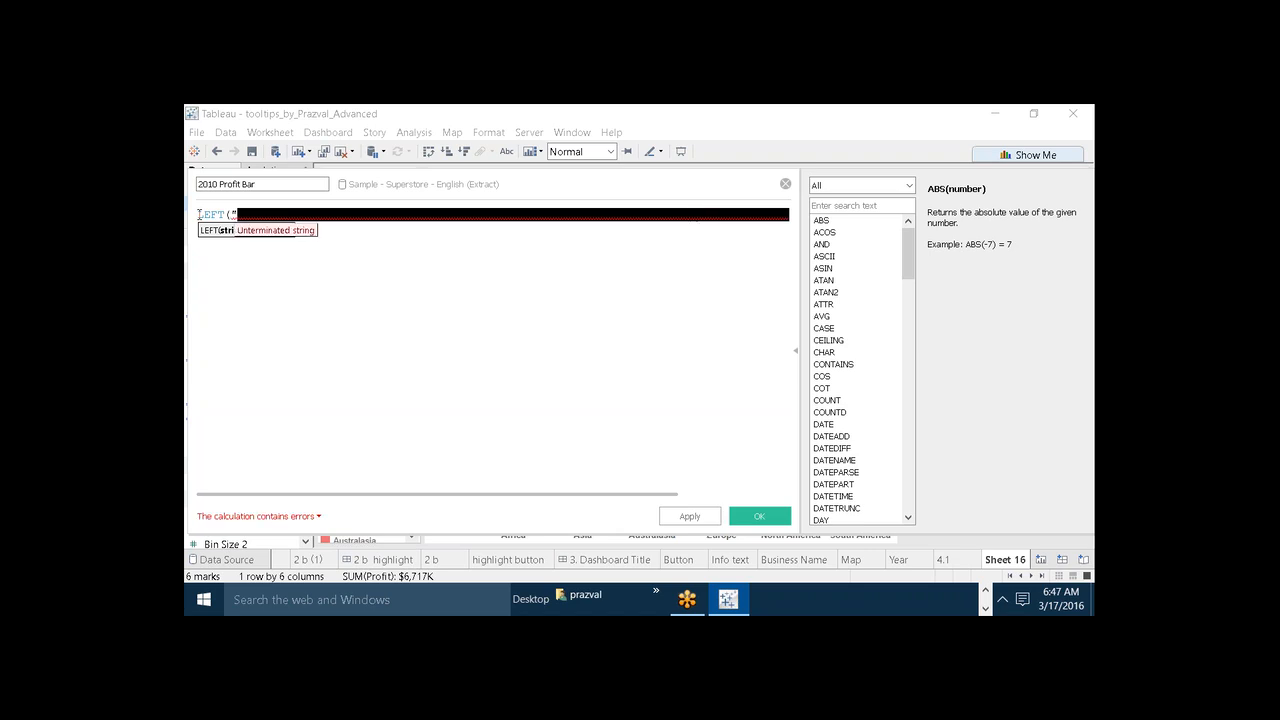
Close the block-character string with a quotation mark at its end and add a comma for the LEFT function's second argument
key(Right)
key(Right)
key(Right)
key(Right)
key(Right)
key(Right)
key(Right)
key(Right)
key(Right)
key(Right)
key(Right)
key(Right)
key(Right)
key(Right)
key(Right)
key(Right)
key(Right)
key(Right)
key(Right)
key(Right)
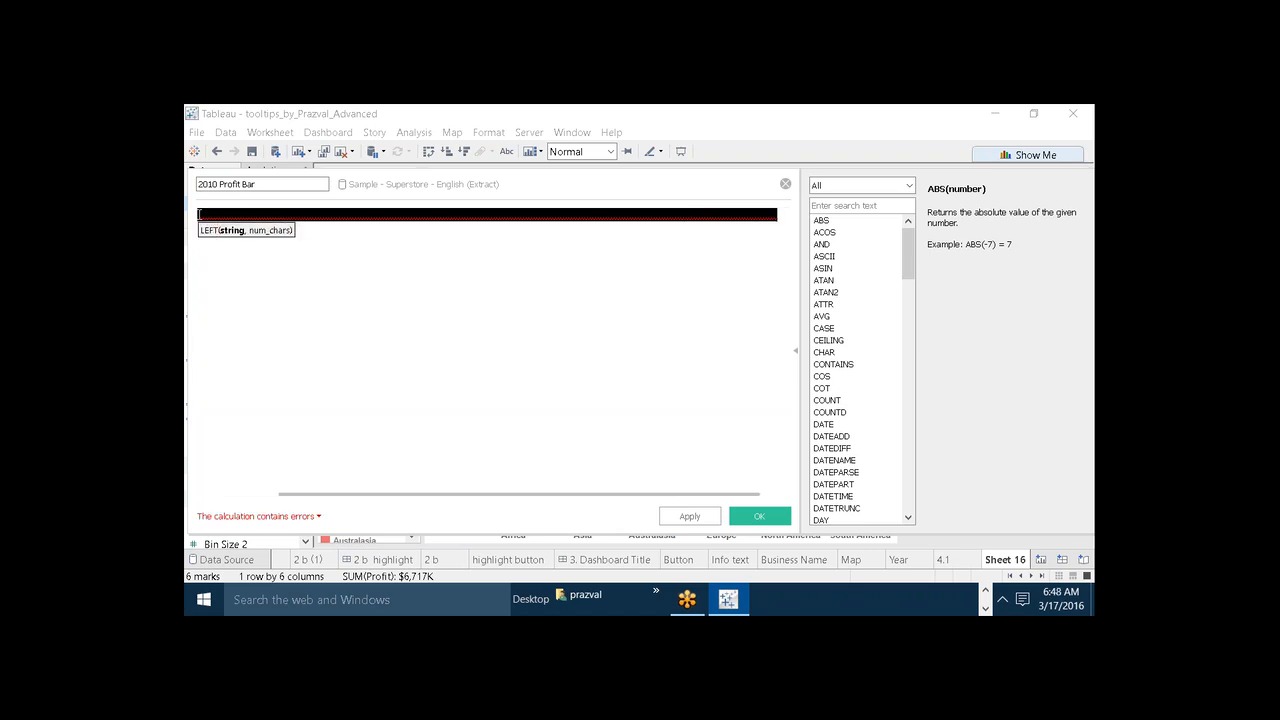
text(",)
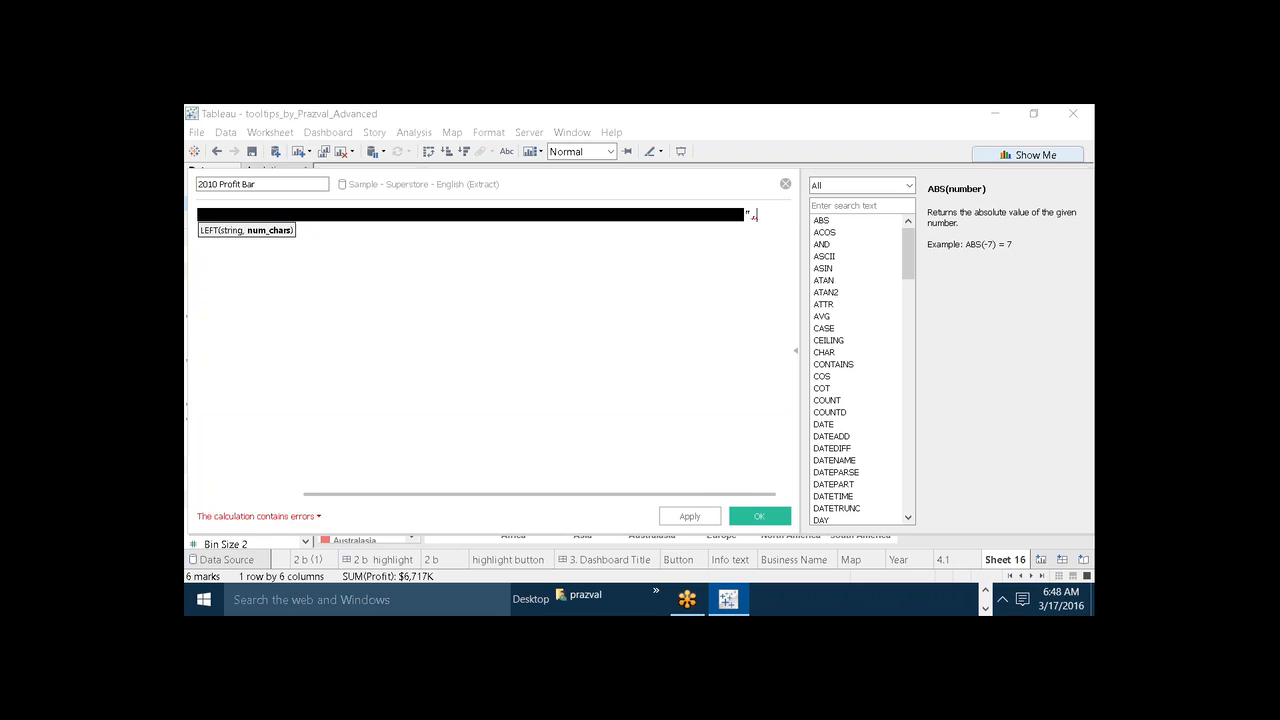
Use [2010 Profit%] as the number of characters in the LEFT function and close the parenthesis
text( PROF)
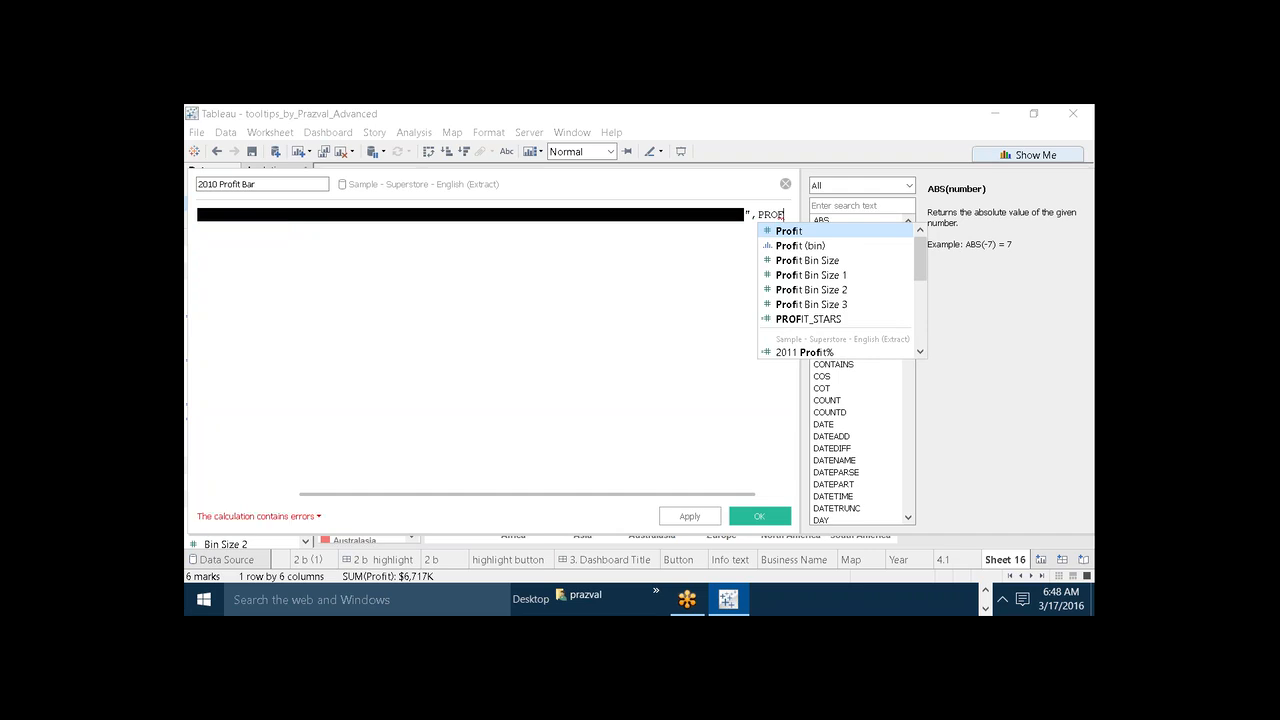
click(797, 357)
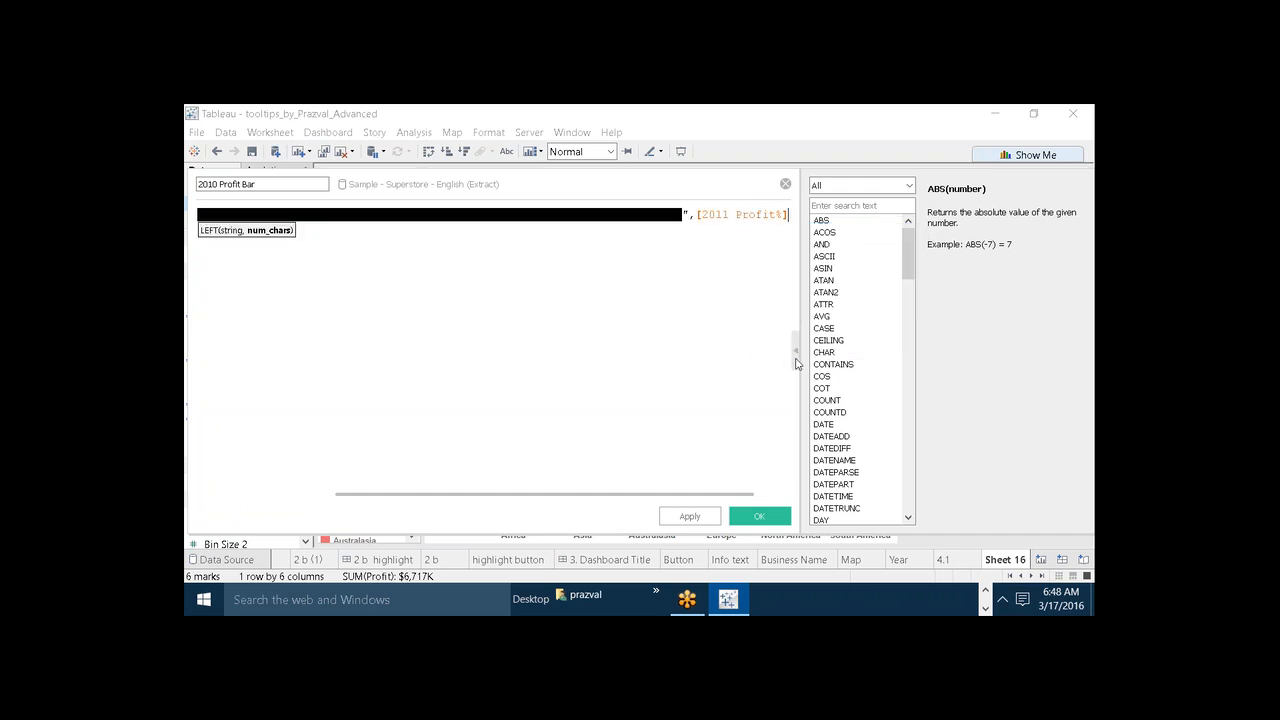
click(731, 214)
key(BackSpace)
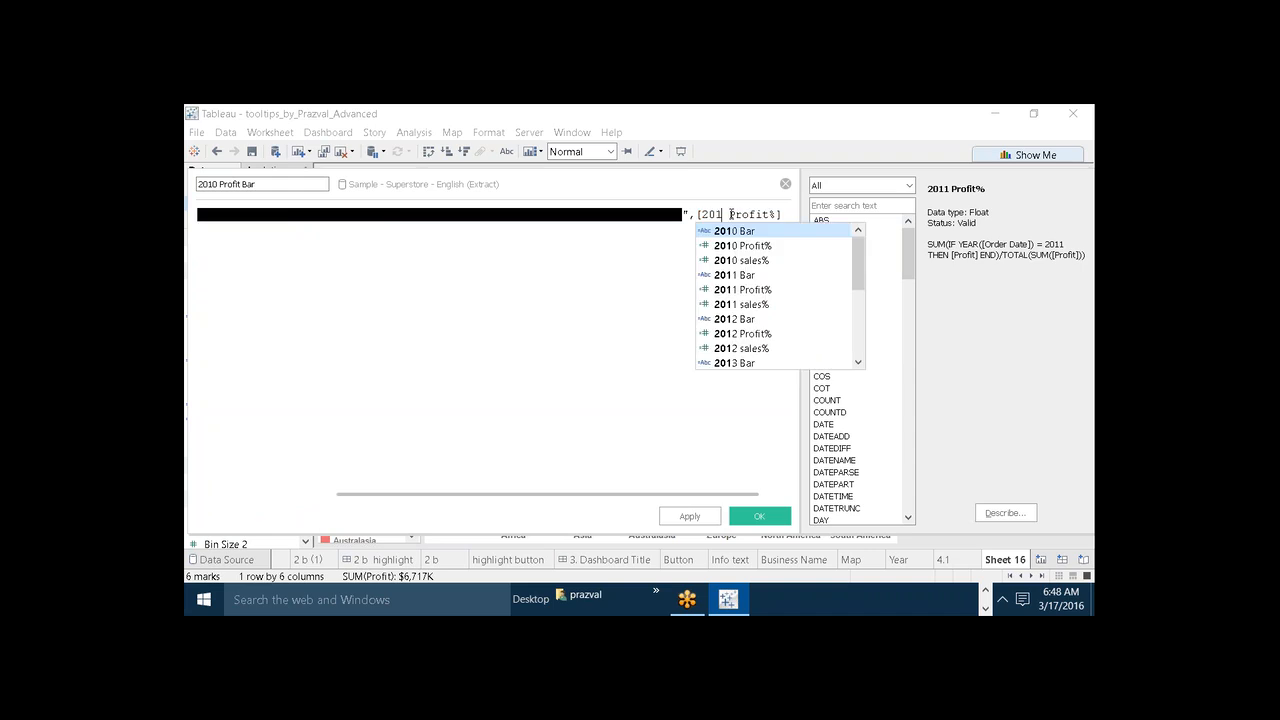
text(0)
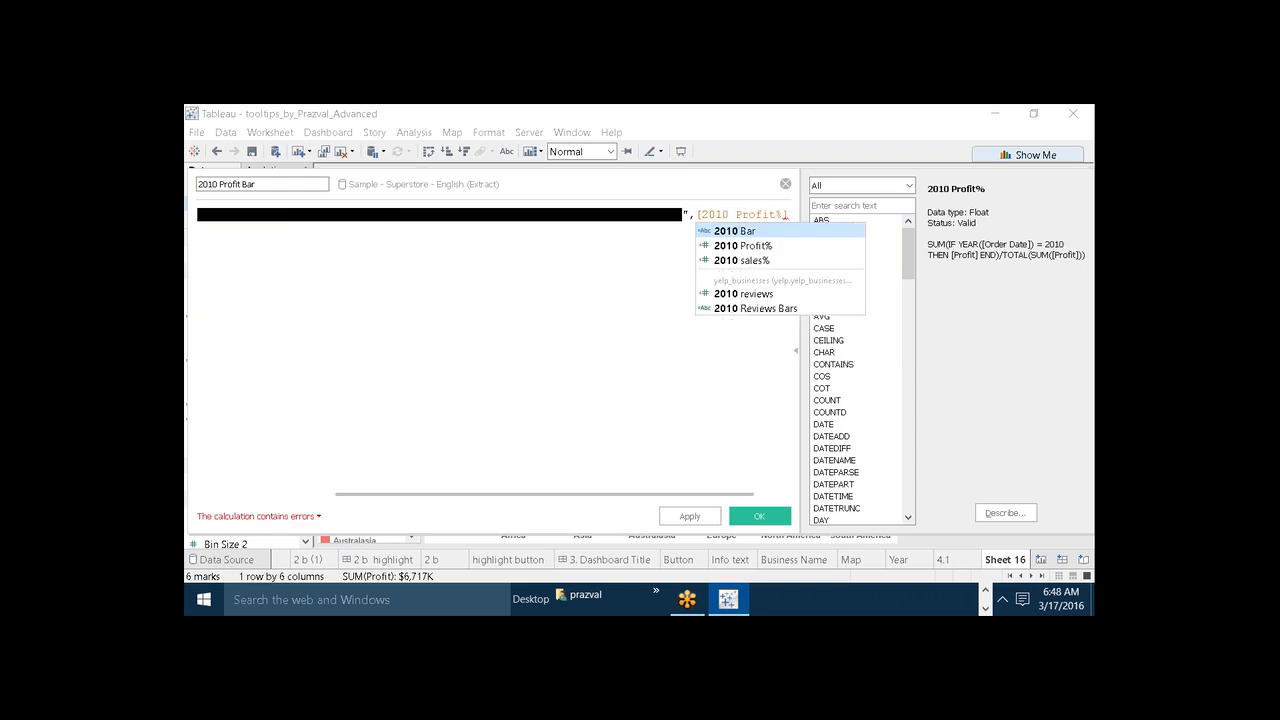
key(Escape)
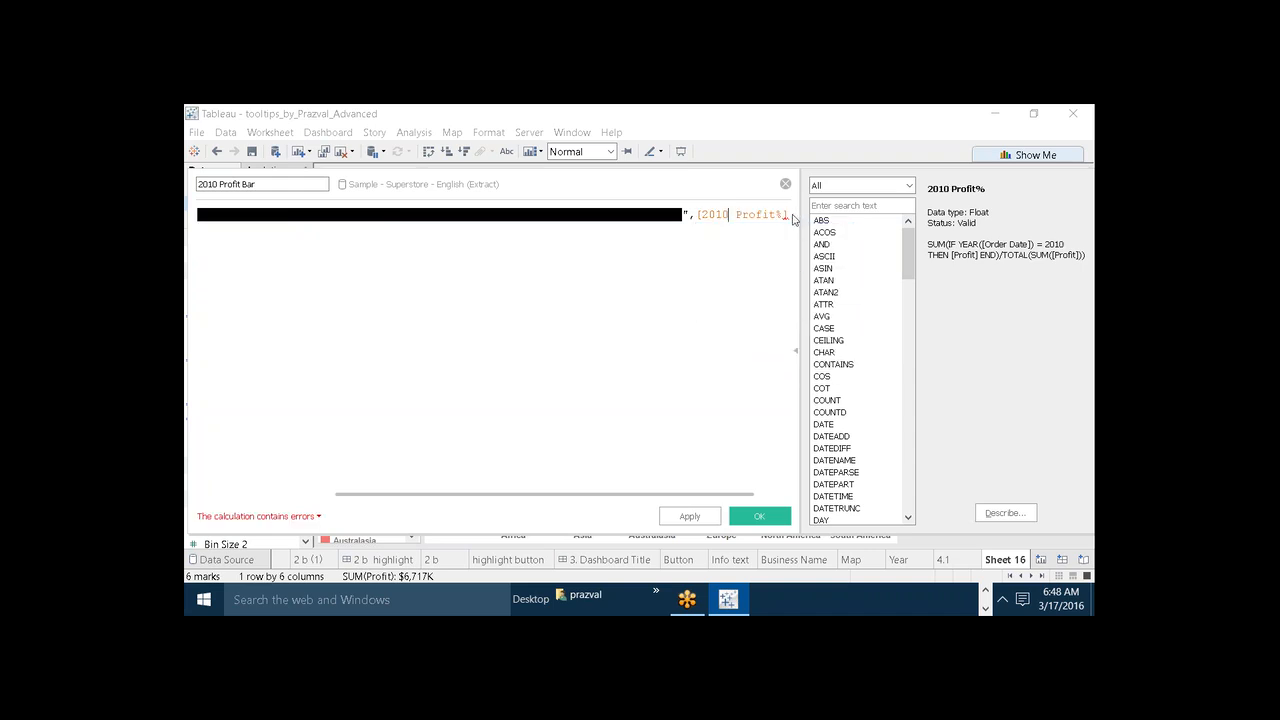
click(789, 215)
text())
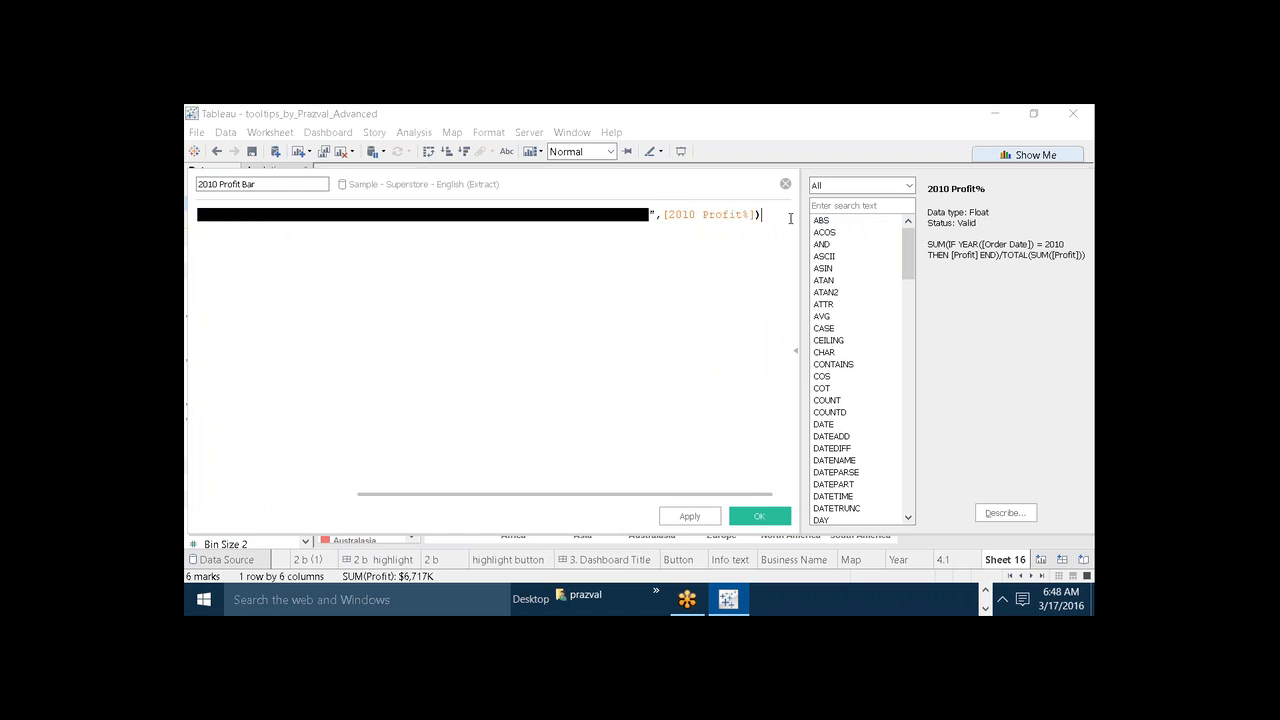
Multiply [2010 Profit%] by 100 inside the LEFT function and save the 2010 Profit Bar calculation
click(756, 215)
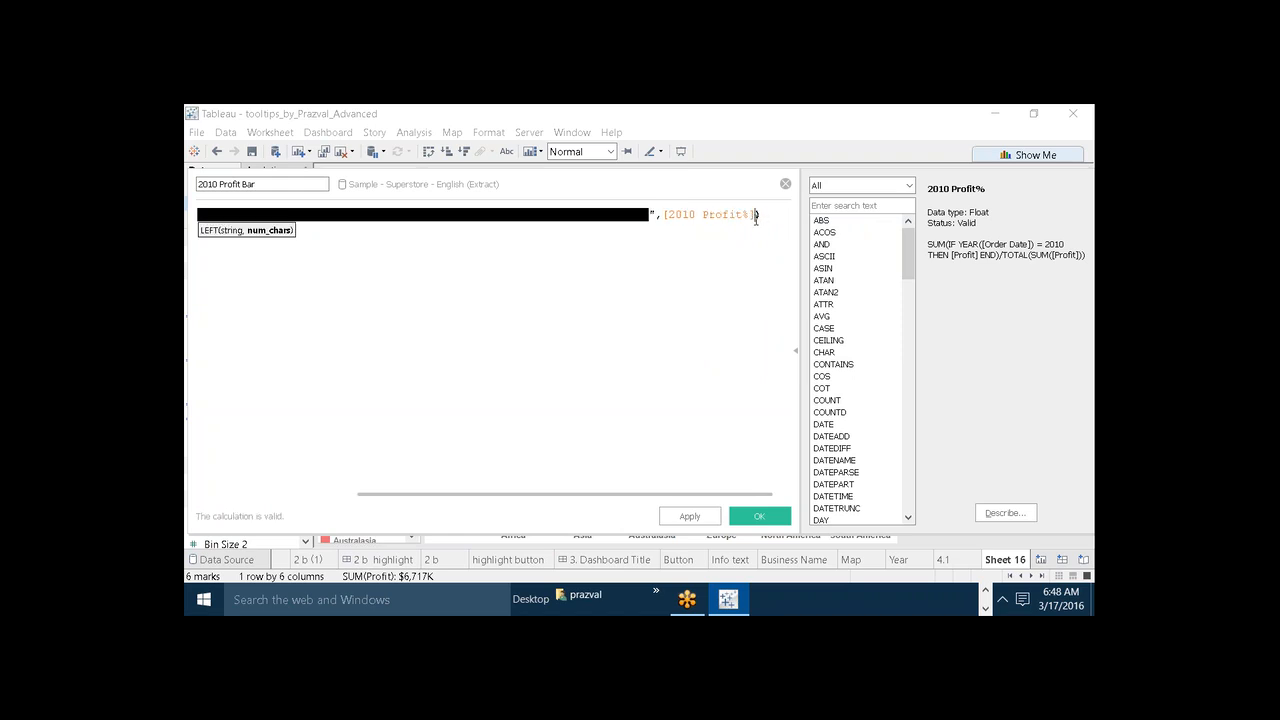
text(")
text(100)
click(709, 517)
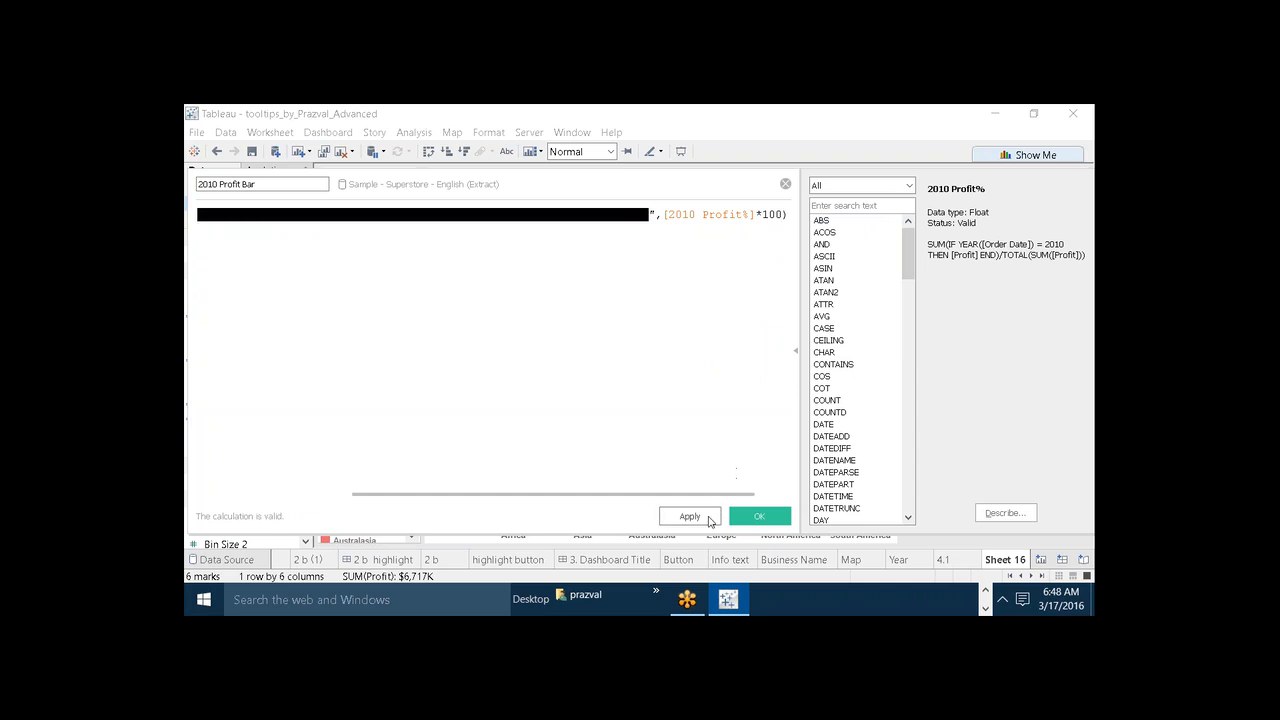
click(744, 518)
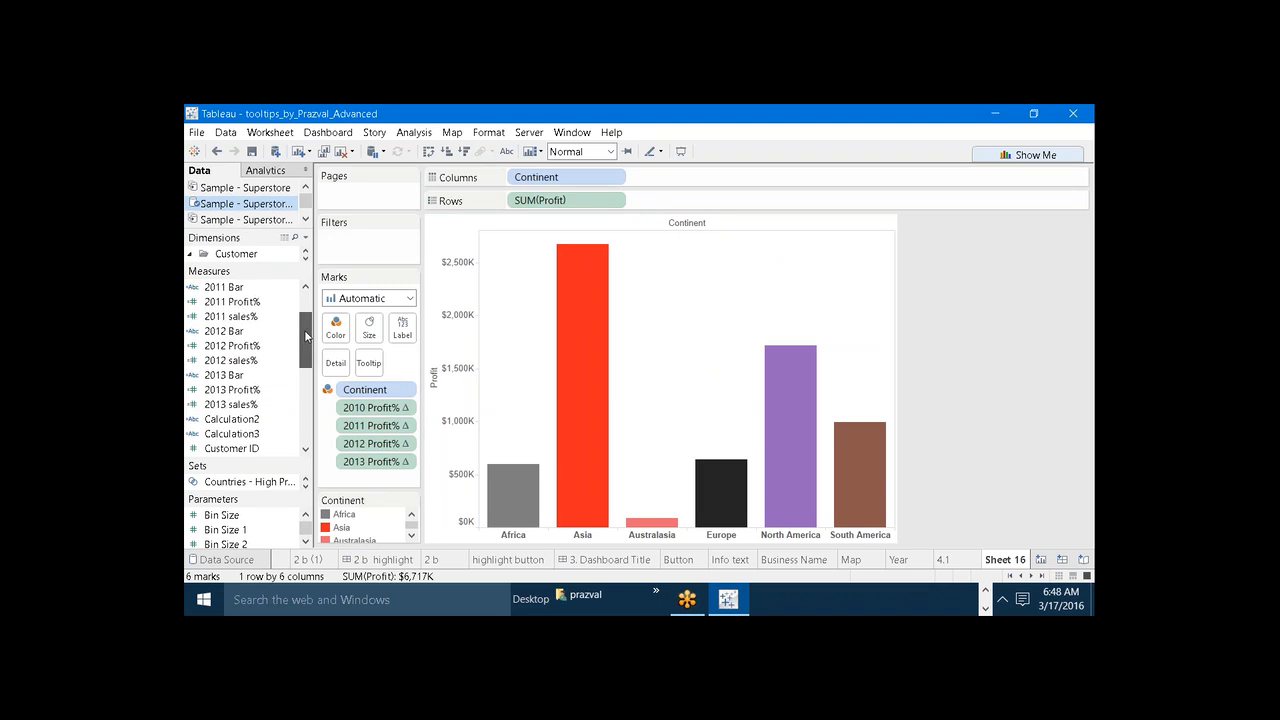
Add 2010 Profit Bar to the chart's marks and duplicate that field among the measures
drag(305, 345, 371, 416)
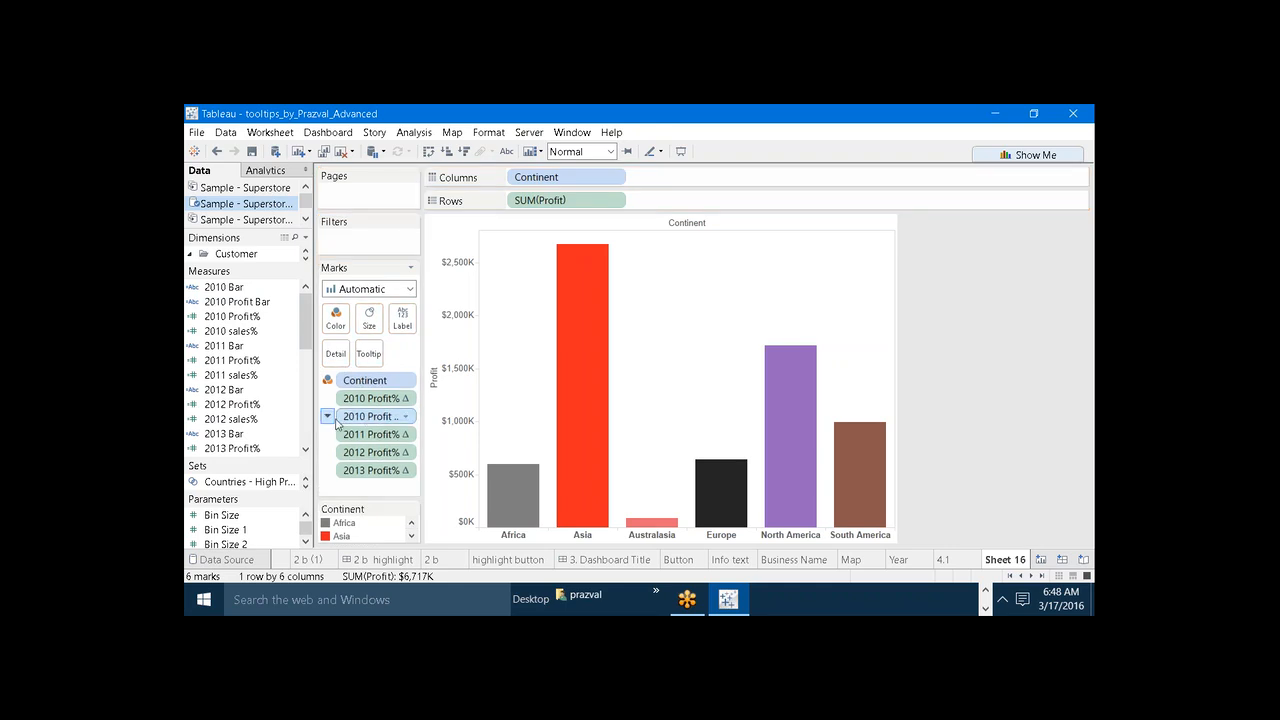
right_click(213, 301)
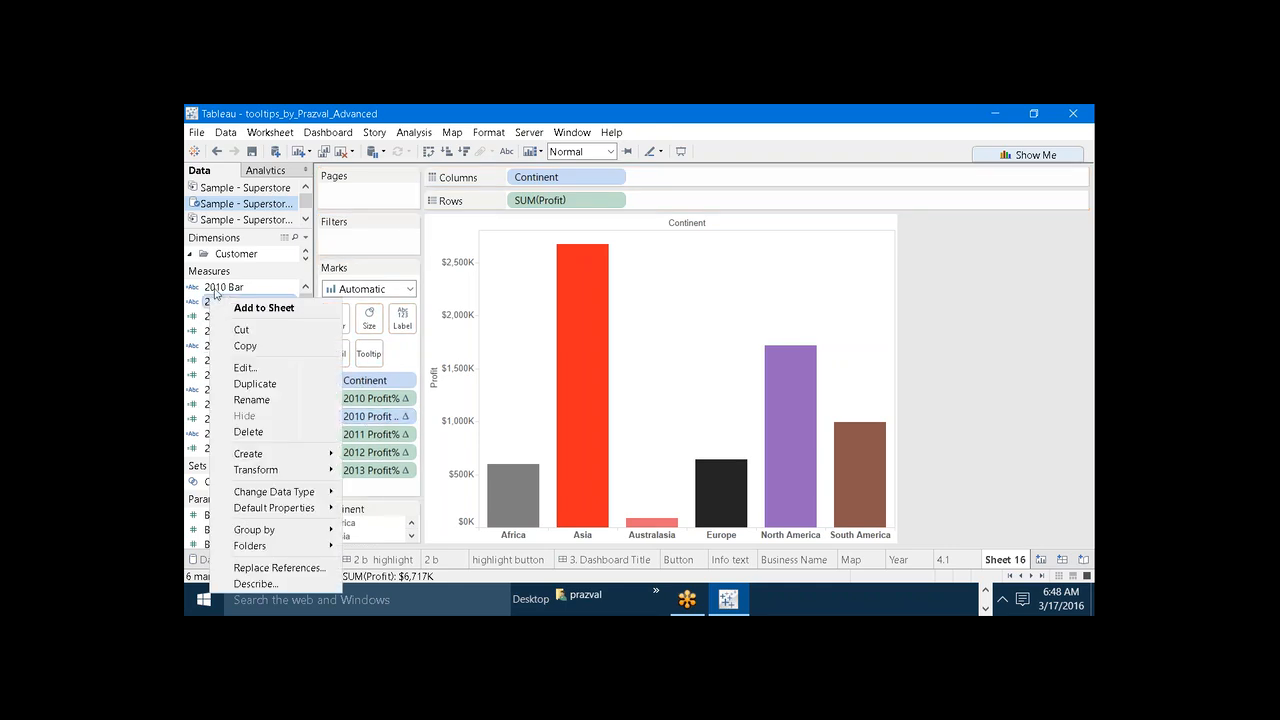
click(250, 386)
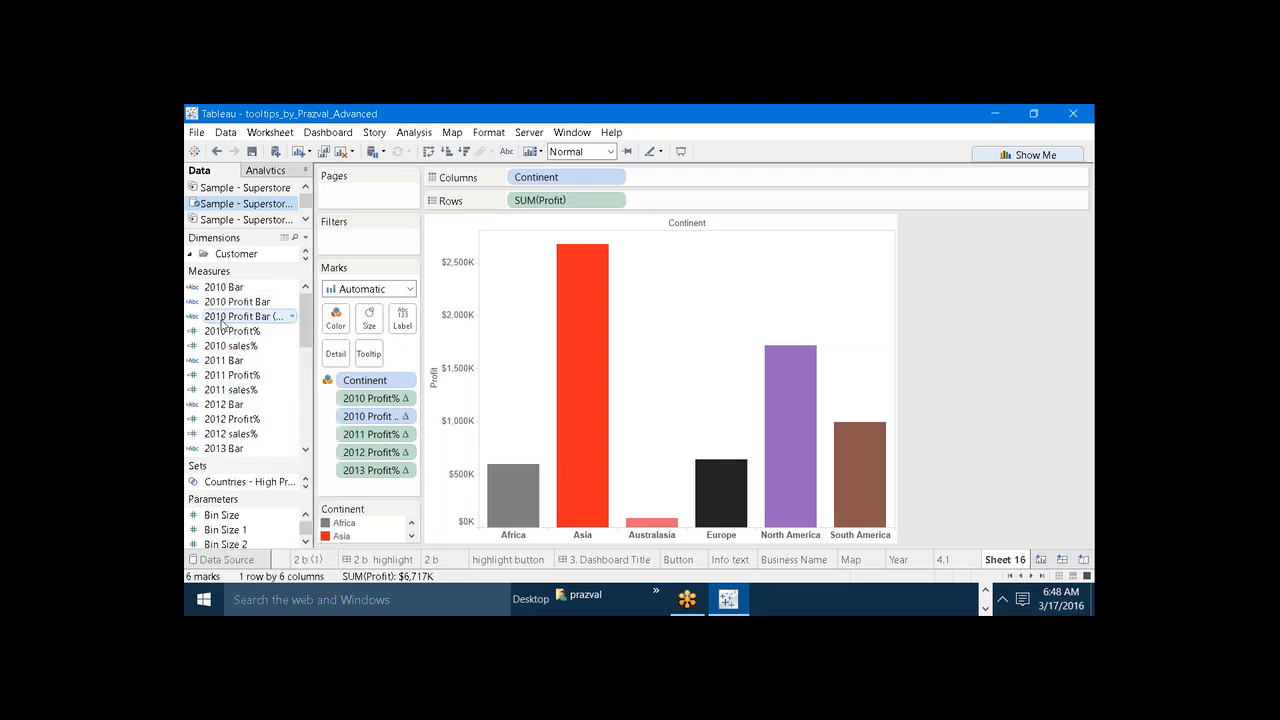
Open the copy of 2010 Profit Bar for editing and rename it 2011 Profit Bar
right_click(222, 317)
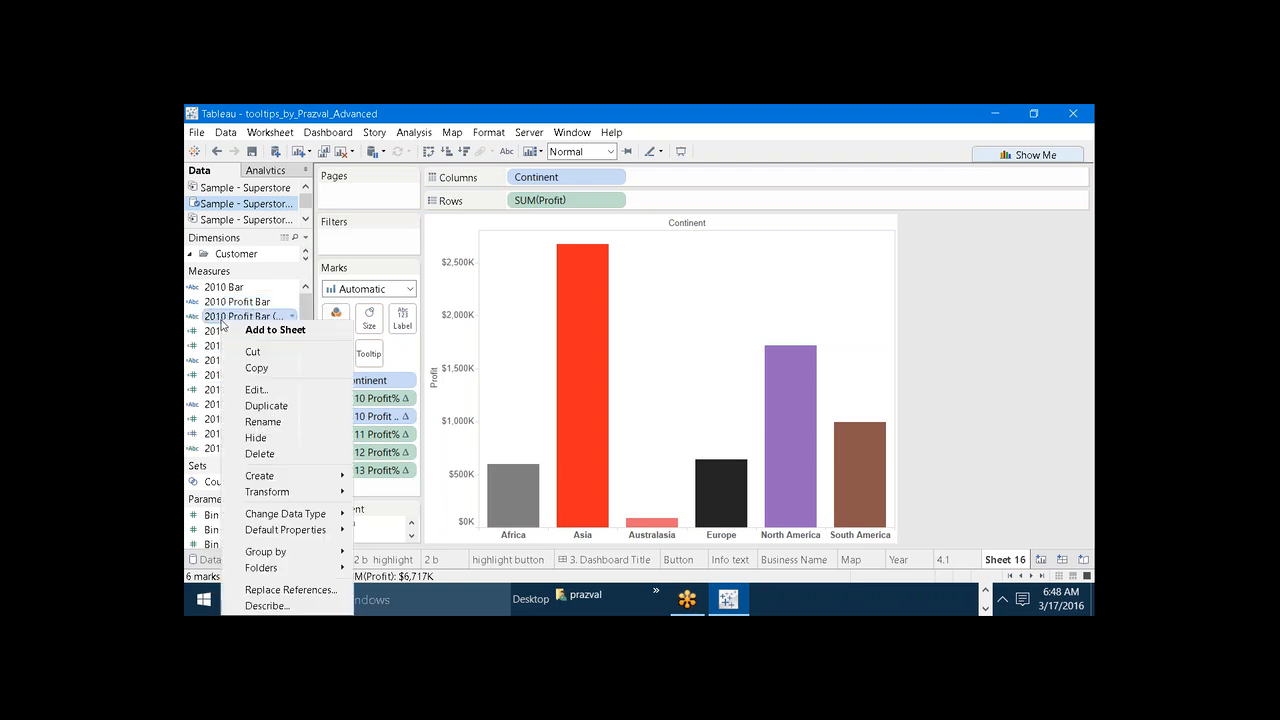
click(256, 389)
click(286, 183)
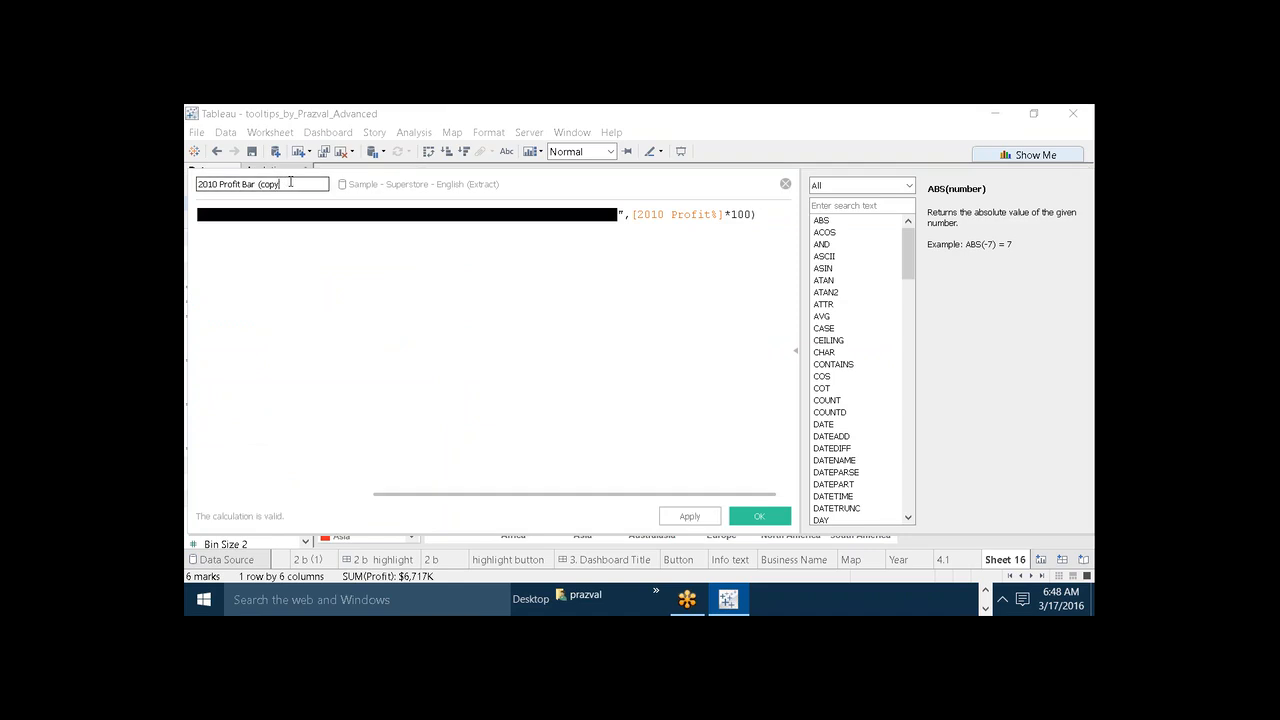
key(BackSpace)
key(BackSpace)
key(BackSpace)
key(BackSpace)
key(BackSpace)
key(BackSpace)
key(Left)
key(Left)
key(BackSpace)
text(1)
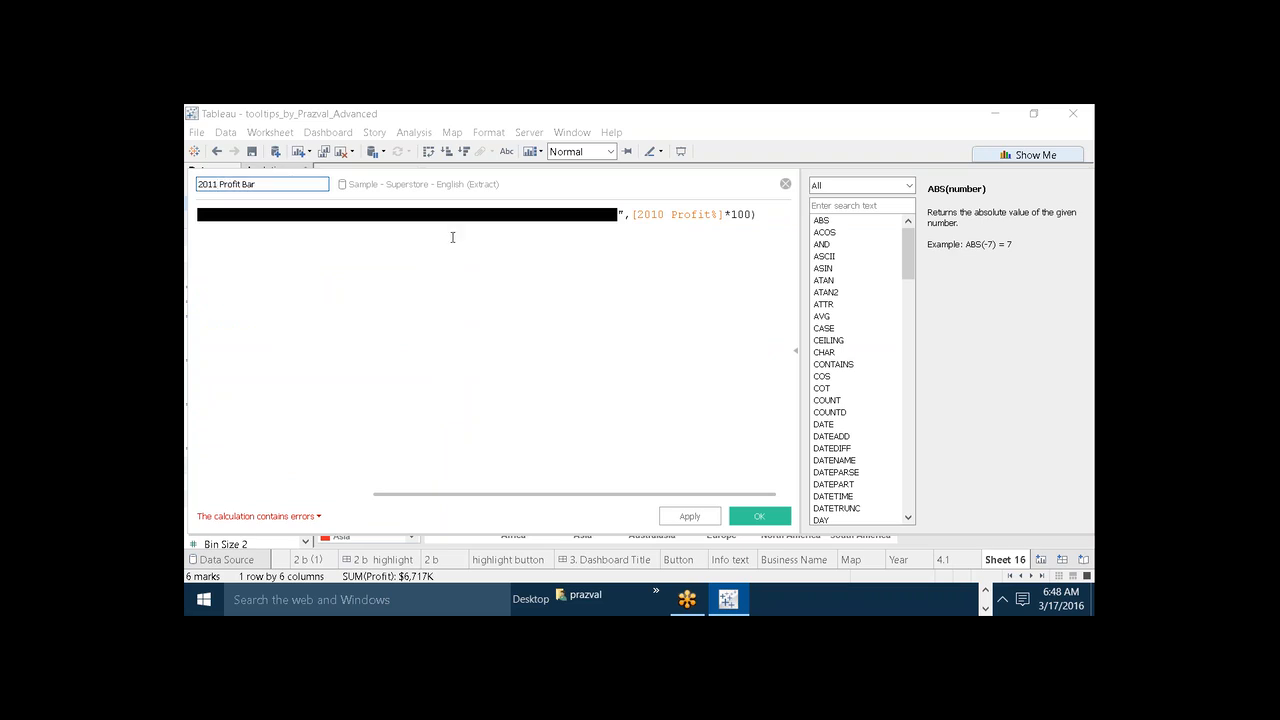
Reference [2011 Profit%] instead of [2010 Profit%] in the 2011 Profit Bar formula and save the calculation
click(663, 214)
key(BackSpace)
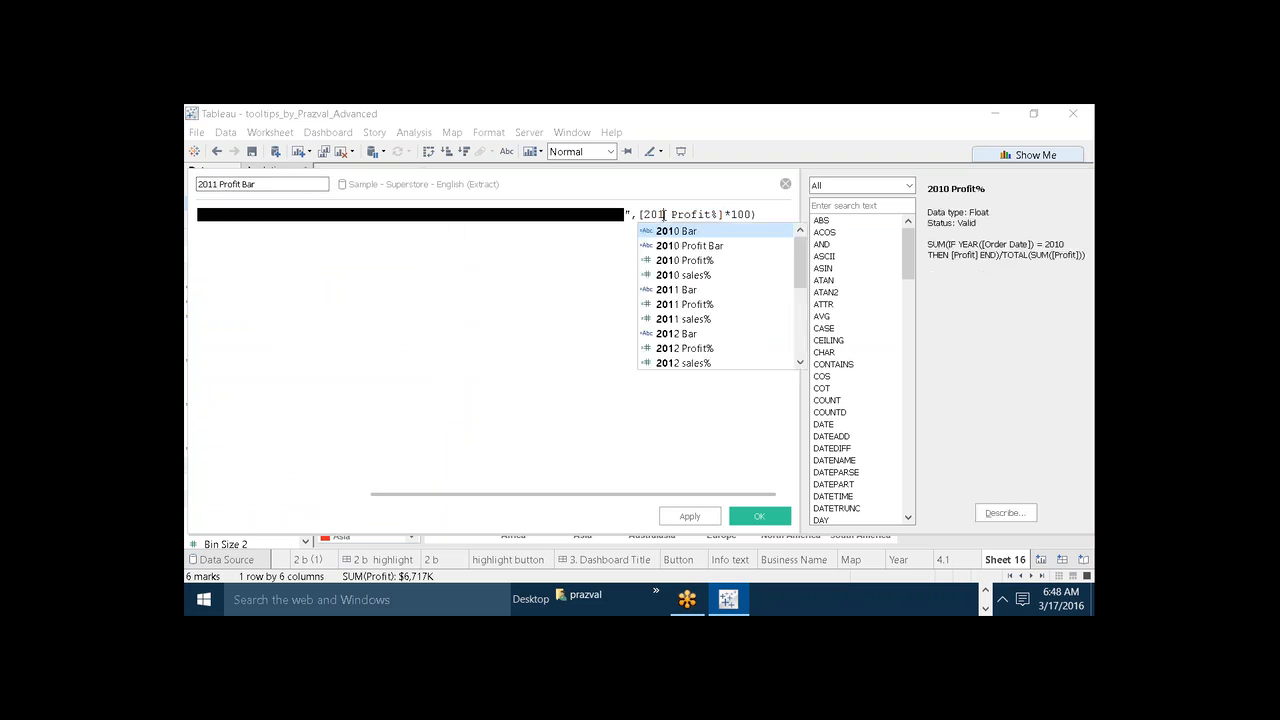
text(1)
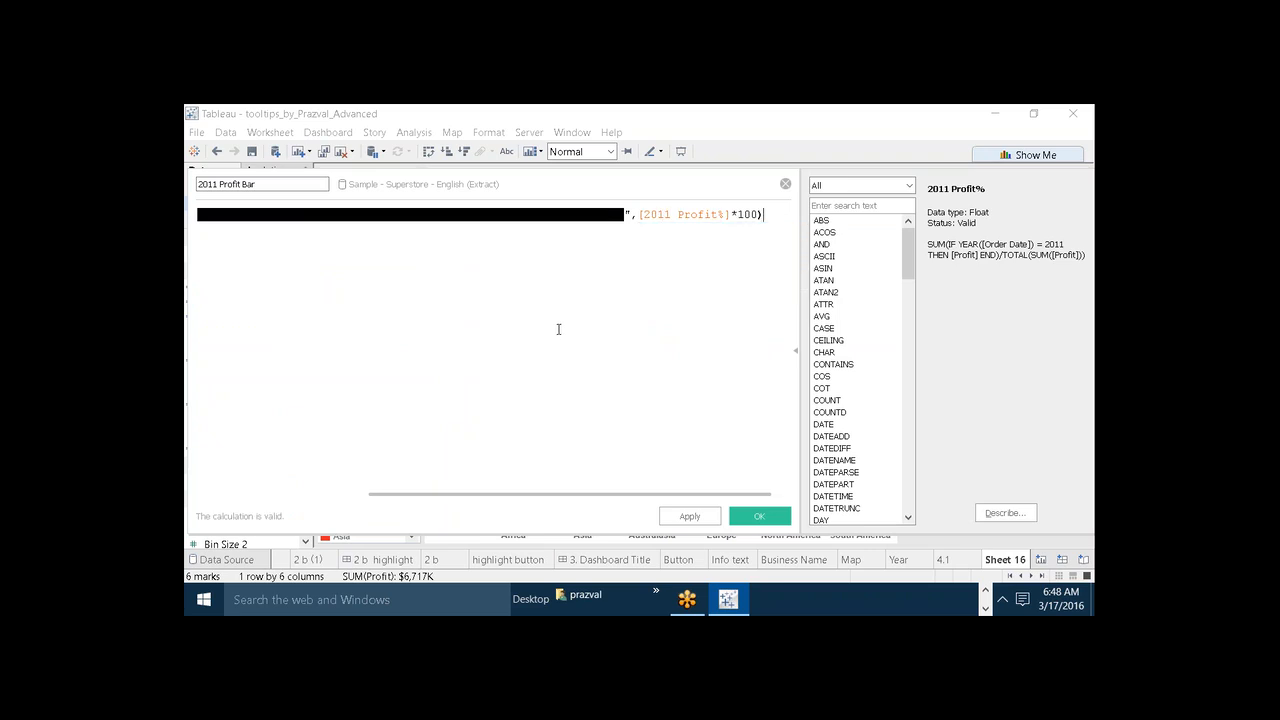
click(688, 518)
click(739, 518)
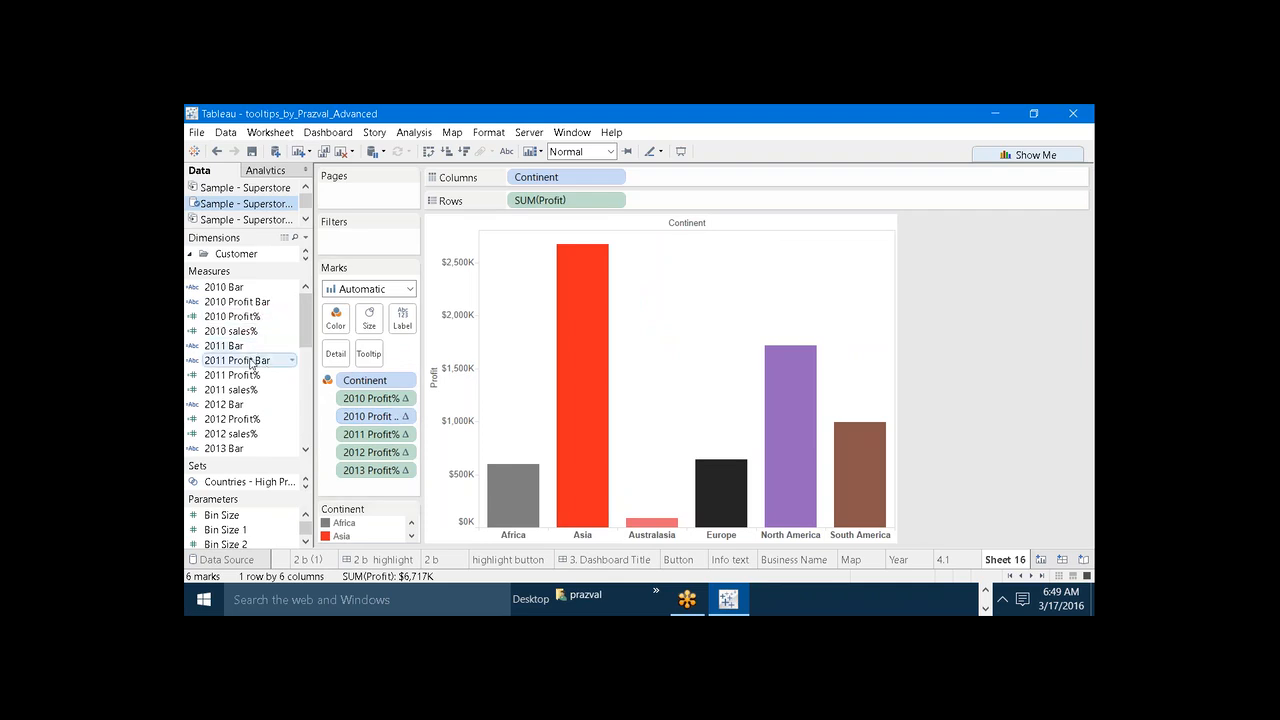
Add 2011 Profit Bar to the chart's marks and duplicate that field among the measures
drag(251, 360, 368, 454)
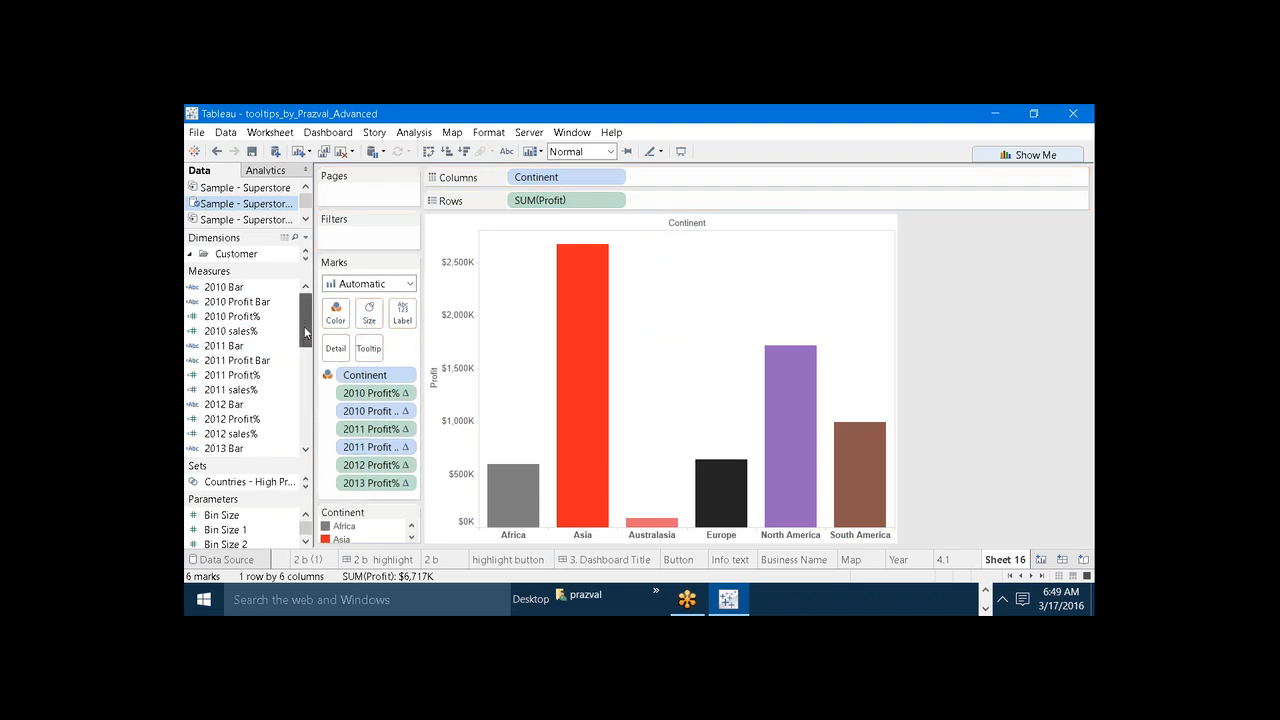
right_click(247, 361)
click(310, 189)
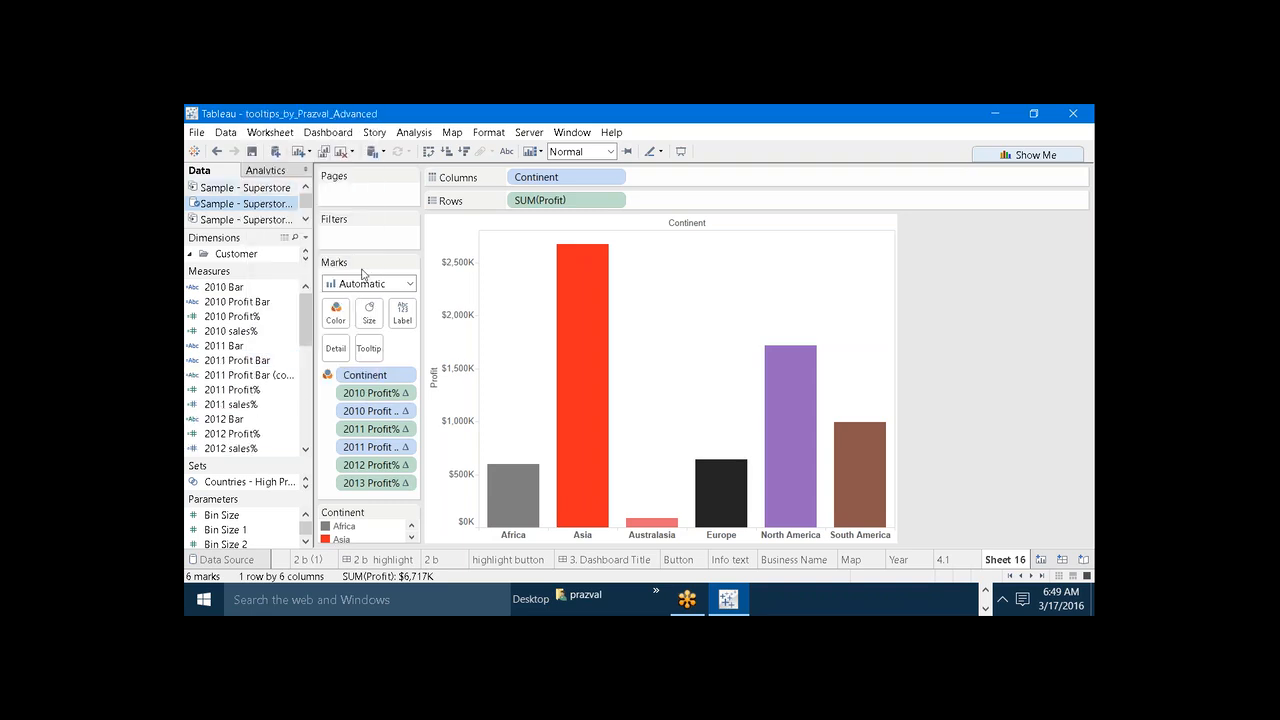
Open the copy of 2011 Profit Bar for editing and rename it 2012 Profit Bar
right_click(270, 376)
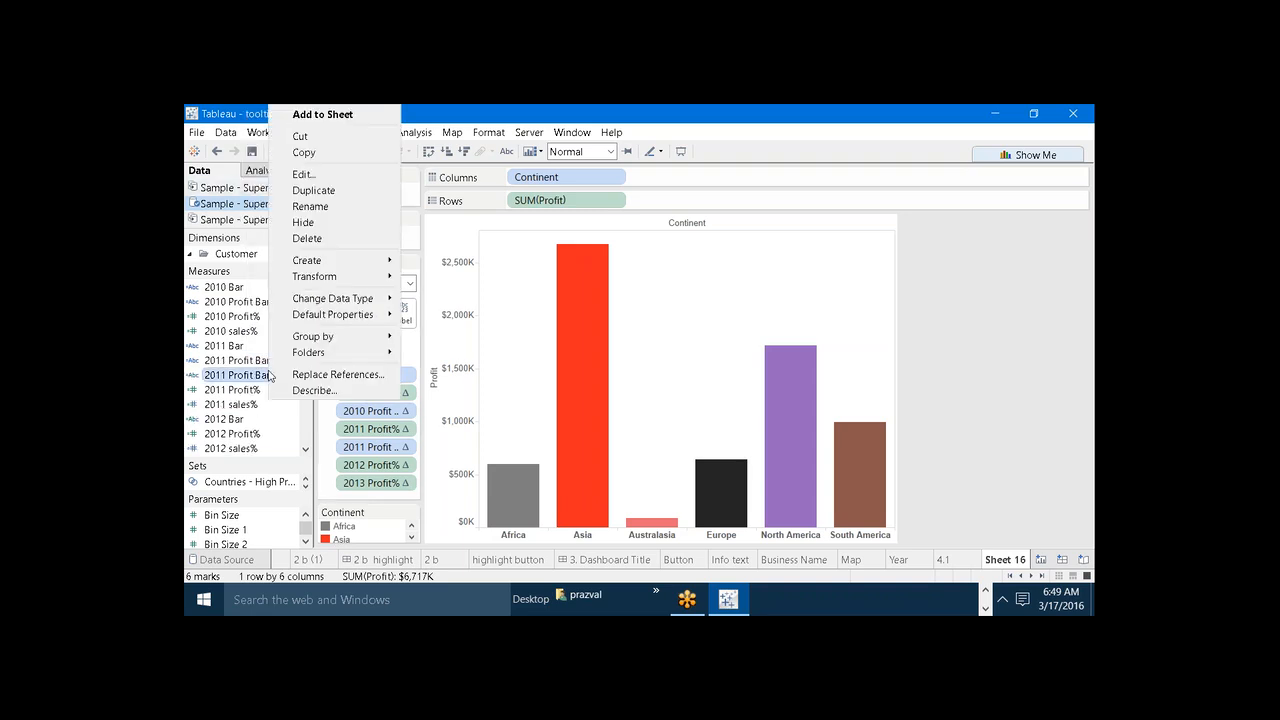
click(303, 175)
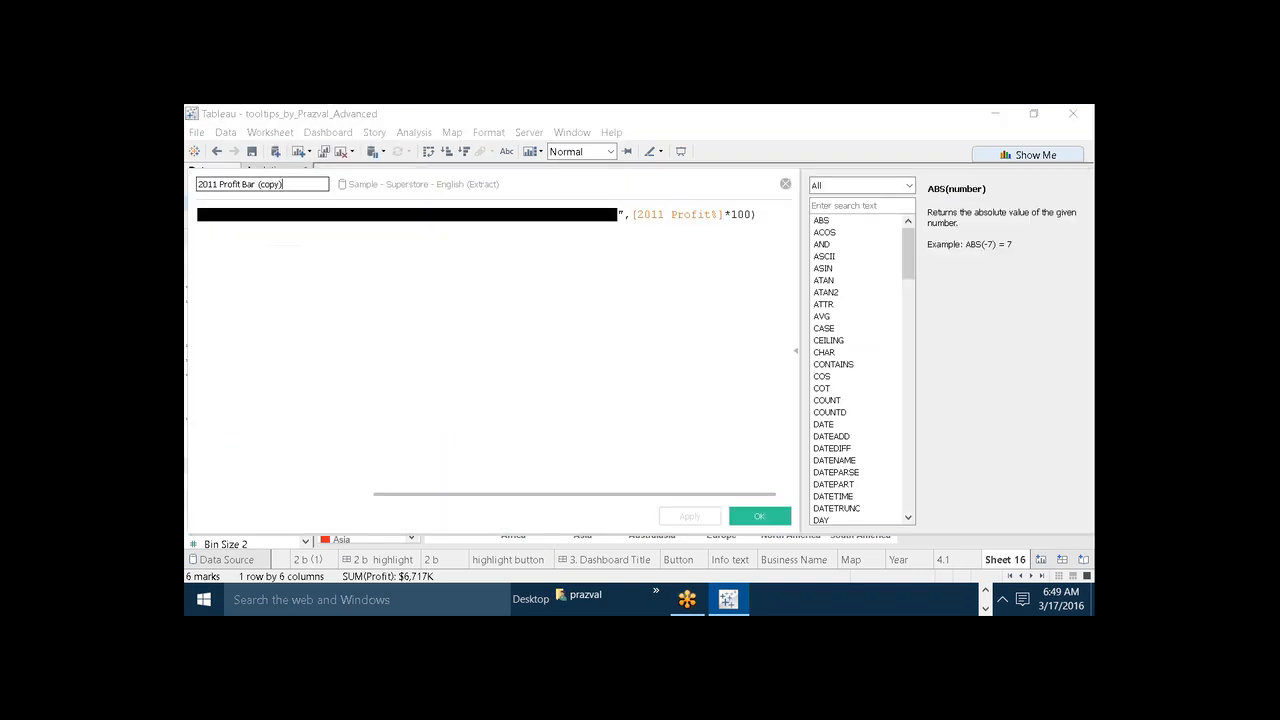
key(BackSpace)
key(BackSpace)
key(BackSpace)
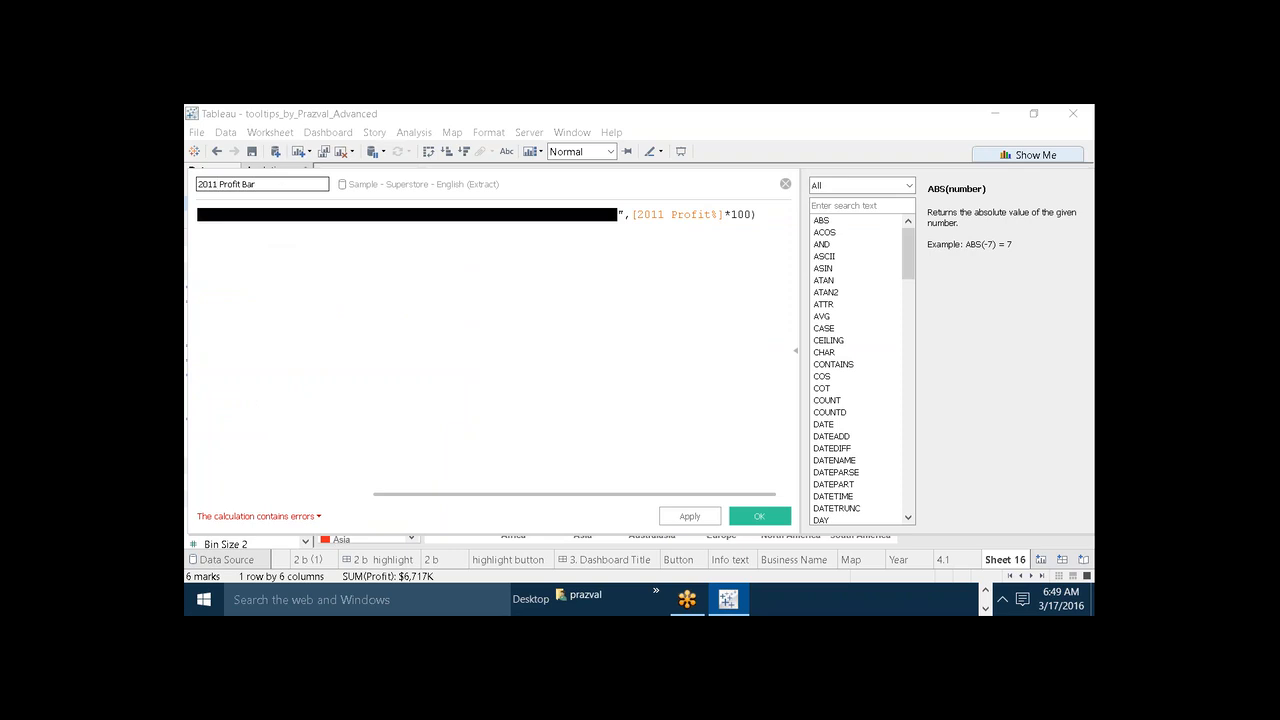
key(BackSpace)
text(2)
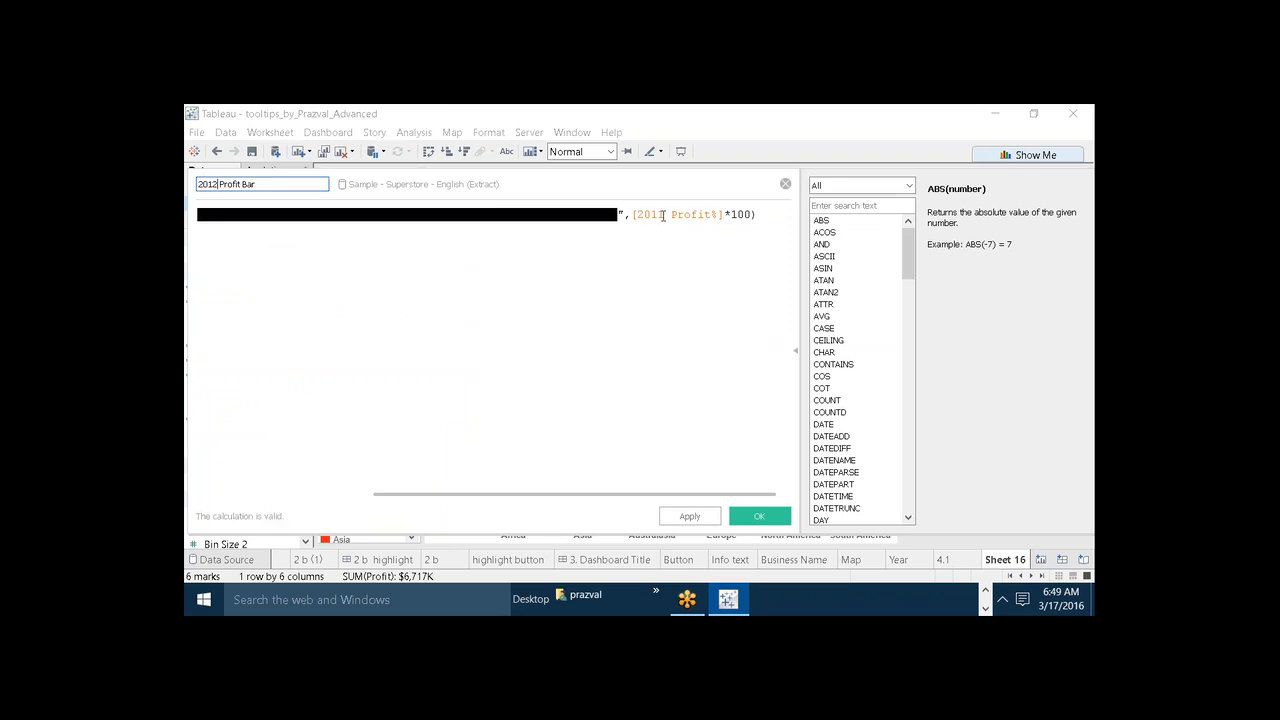
Reference [2012 Profit%] in the 2012 Profit Bar formula and save the calculation
click(662, 215)
key(BackSpace)
text(2)
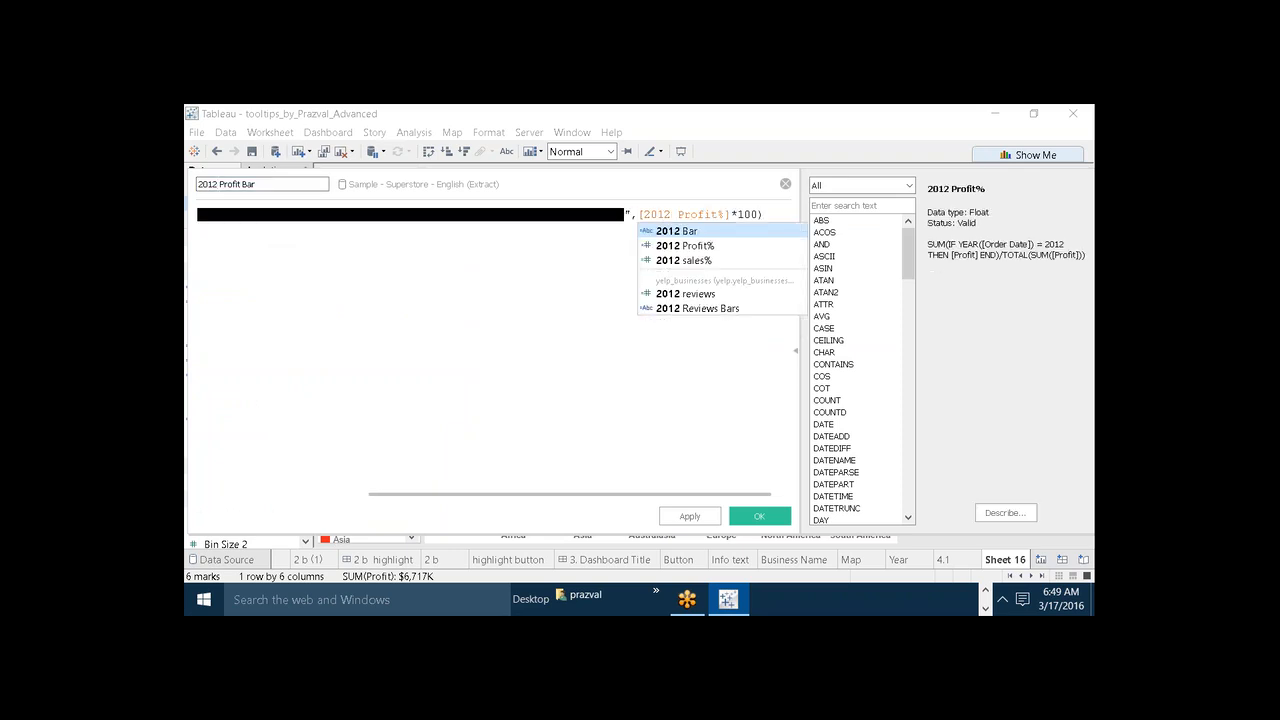
click(656, 446)
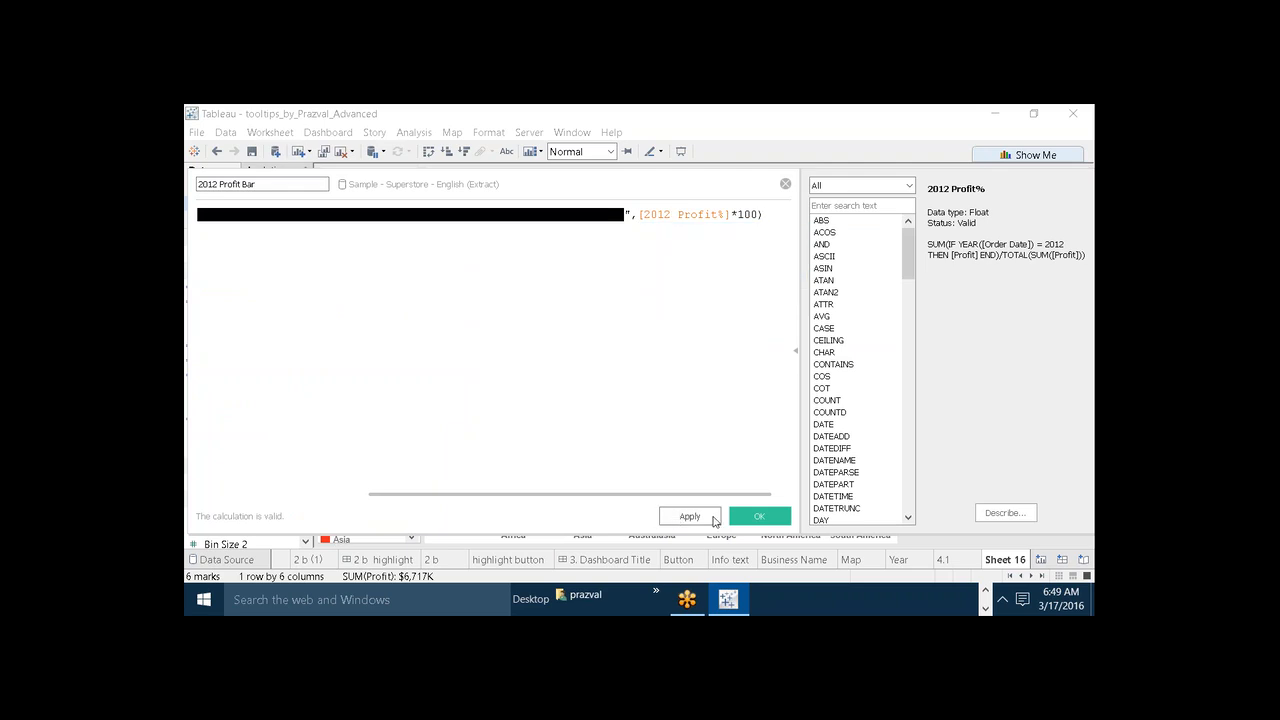
click(690, 516)
click(759, 516)
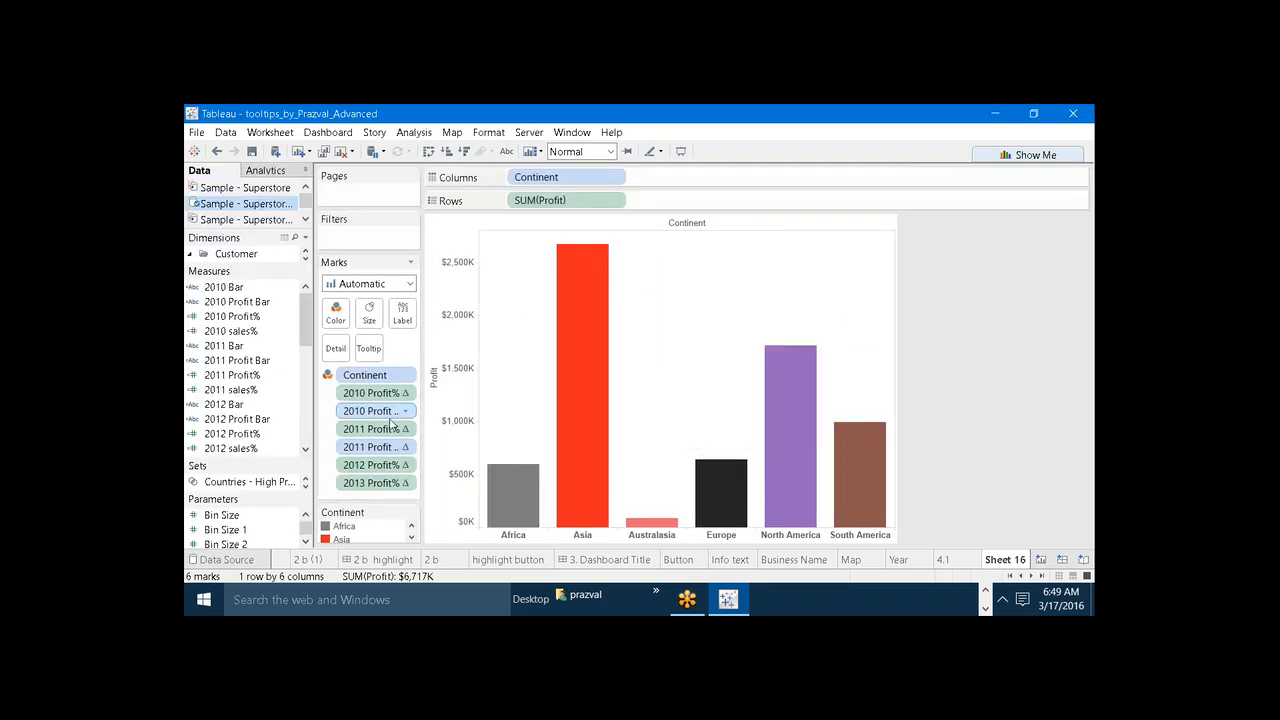
Add 2012 Profit Bar to the chart's marks and duplicate that field among the measures
drag(307, 345, 382, 481)
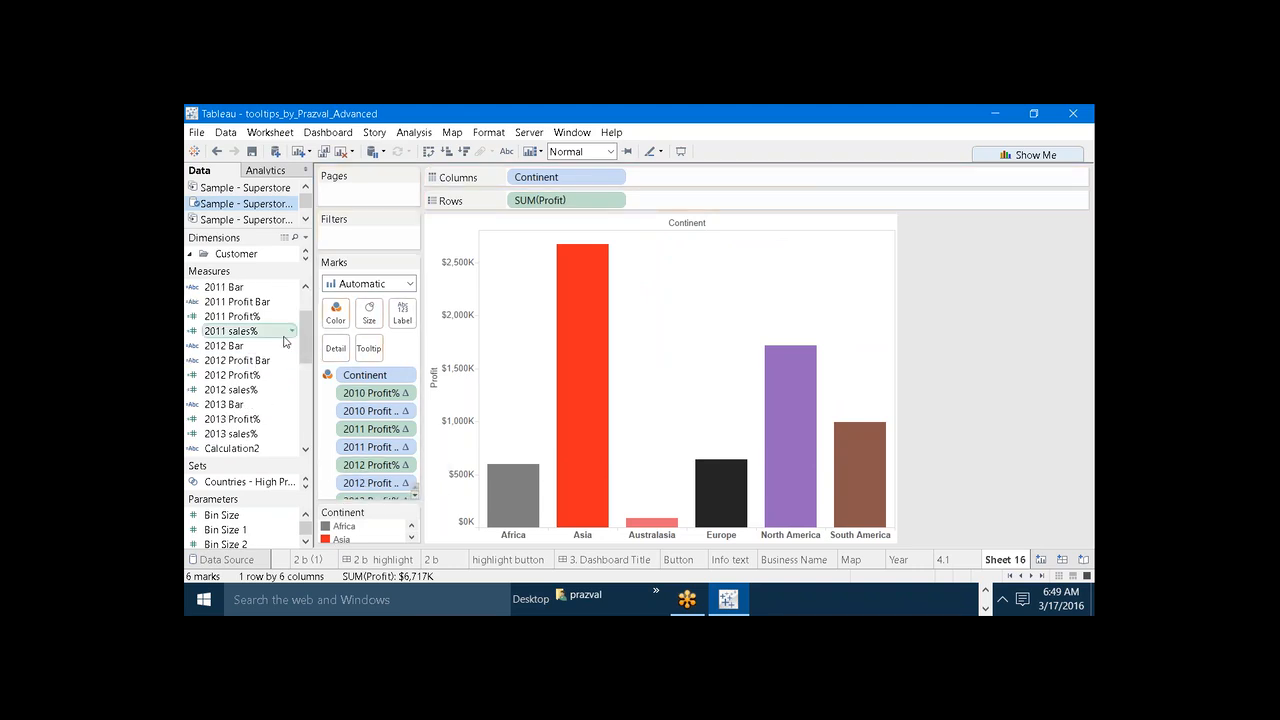
right_click(256, 360)
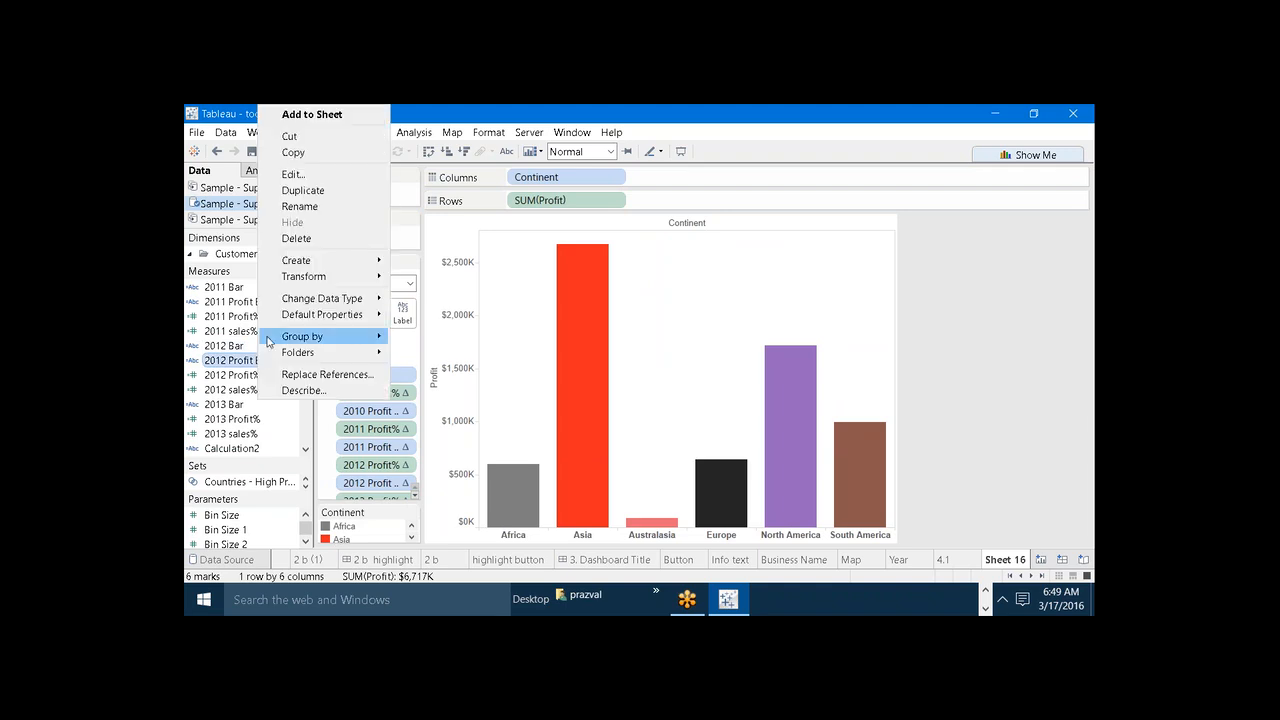
click(303, 190)
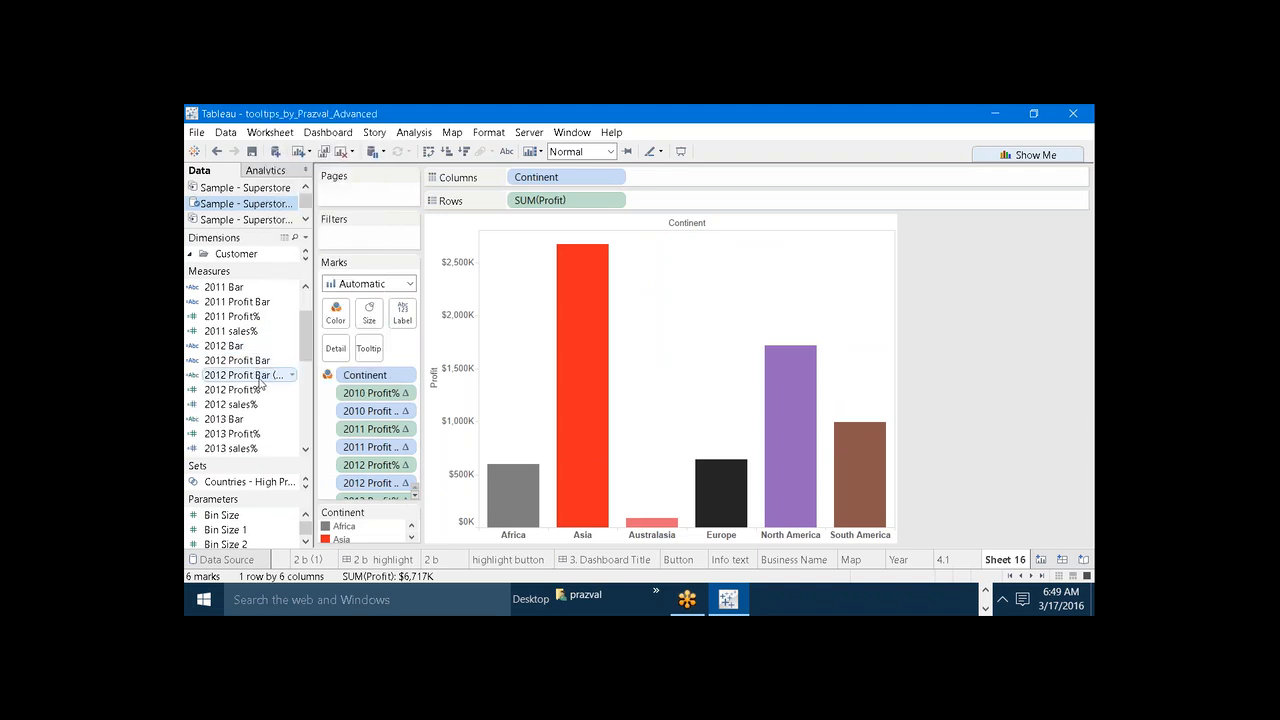
Open the copy of 2012 Profit Bar for editing and rename it 2013 Profit Bar
right_click(258, 380)
click(336, 180)
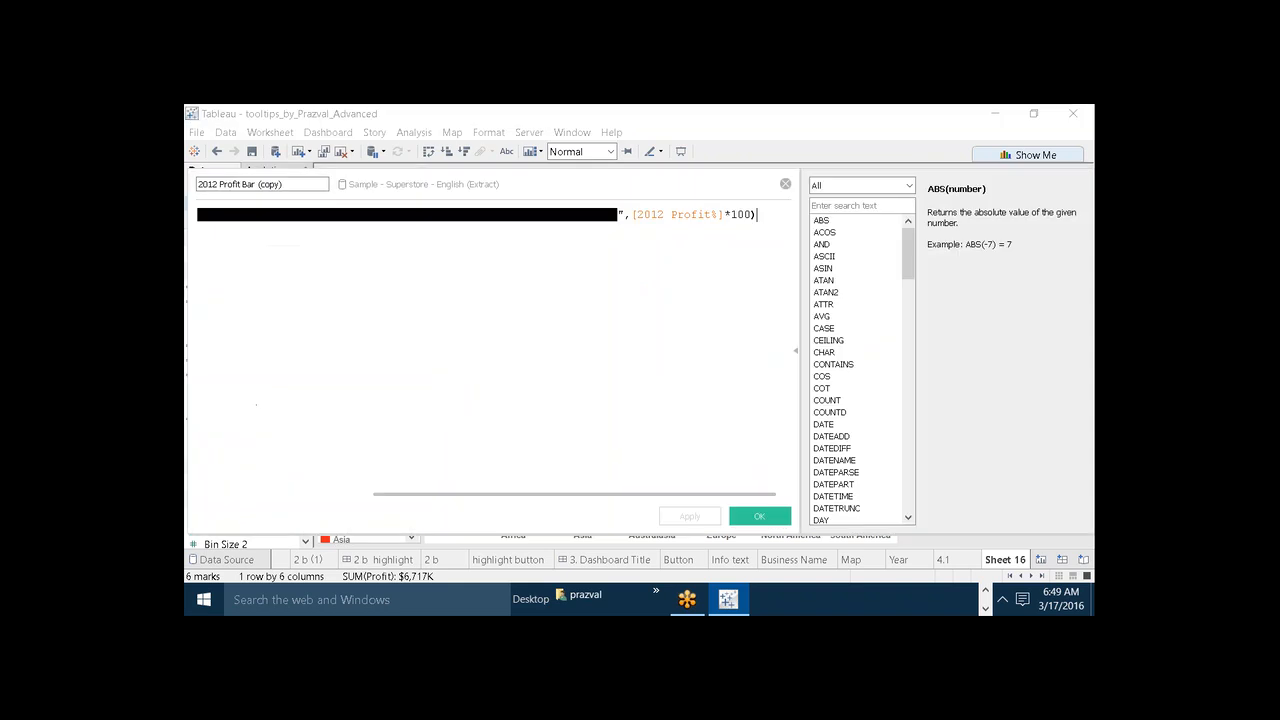
click(290, 184)
key(BackSpace)
key(BackSpace)
key(BackSpace)
key(BackSpace)
key(BackSpace)
key(BackSpace)
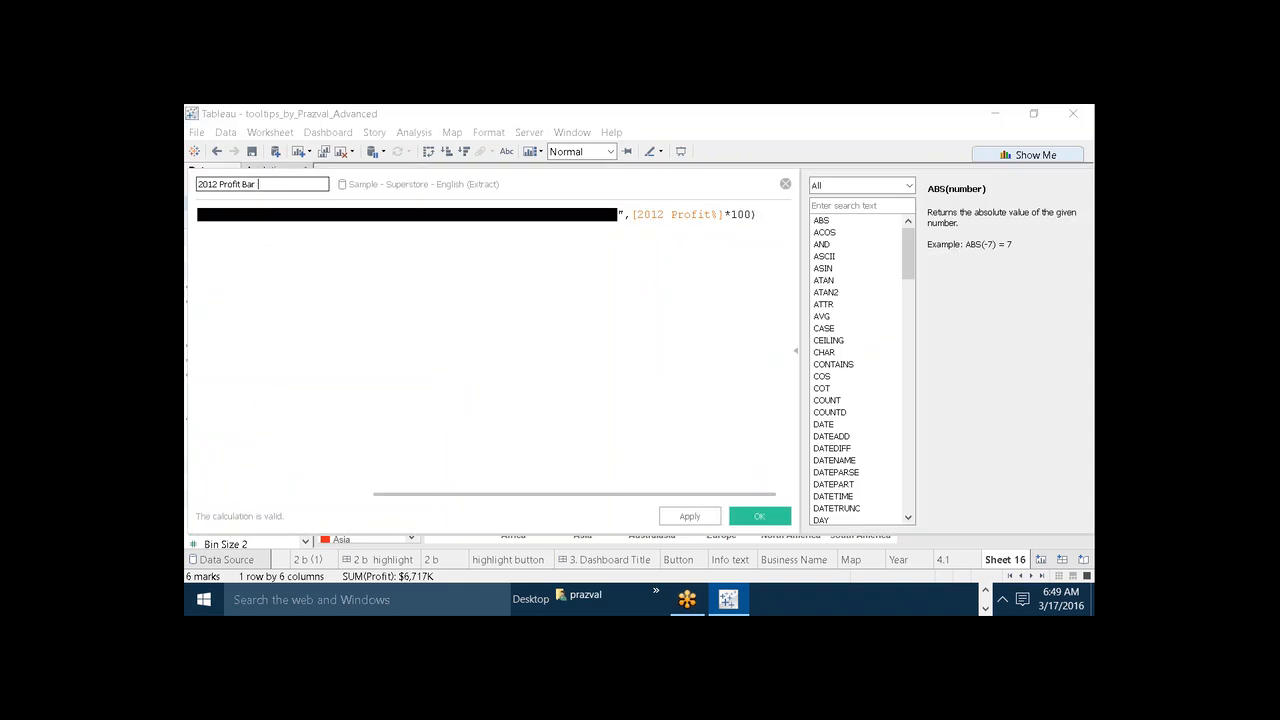
key(Left)
key(Left)
key(Left)
key(Left)
key(Left)
key(Left)
key(Left)
key(Left)
key(Left)
key(BackSpace)
text(3)
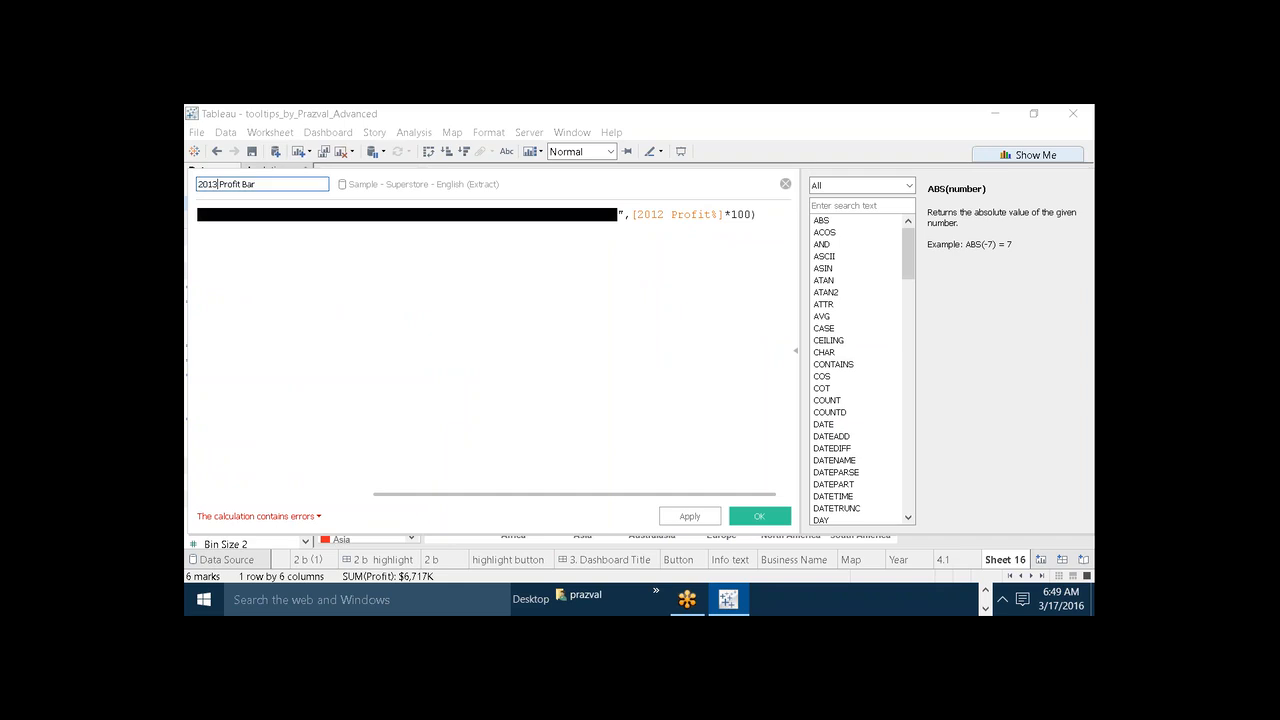
Reference [2013 Profit%] in the 2013 Profit Bar formula and save the calculation
click(666, 213)
key(BackSpace)
text(3)
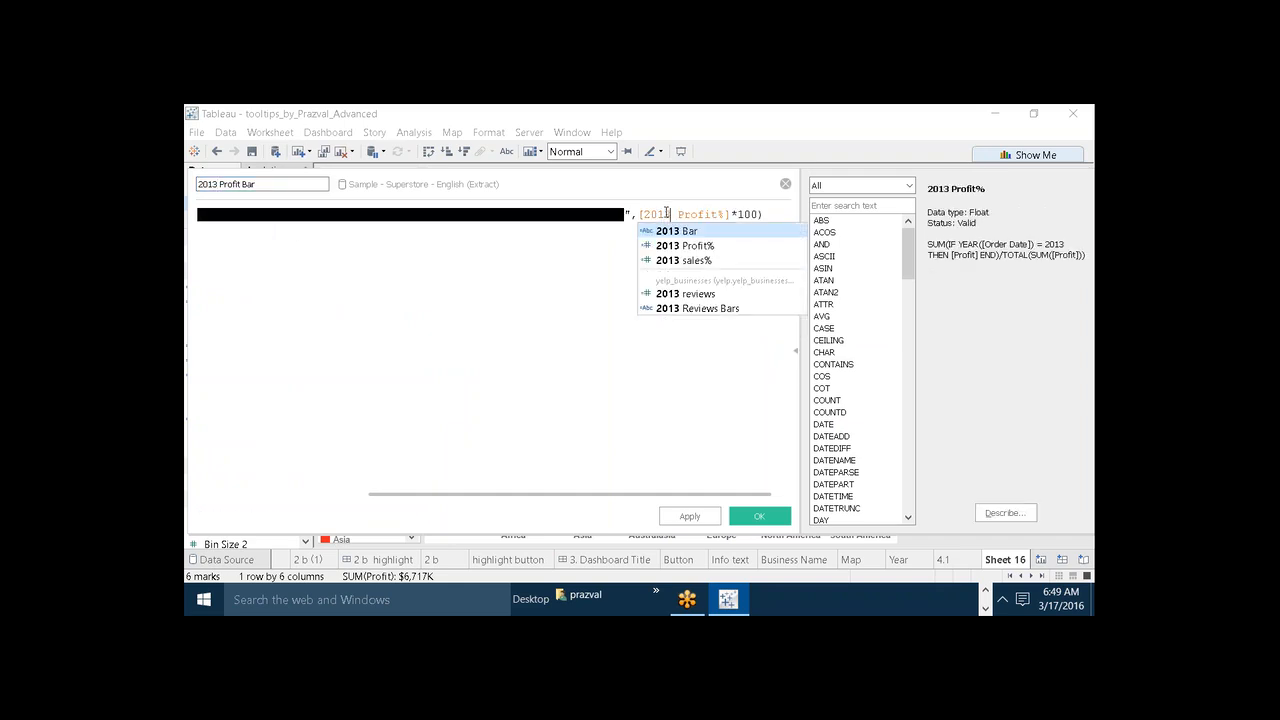
click(616, 329)
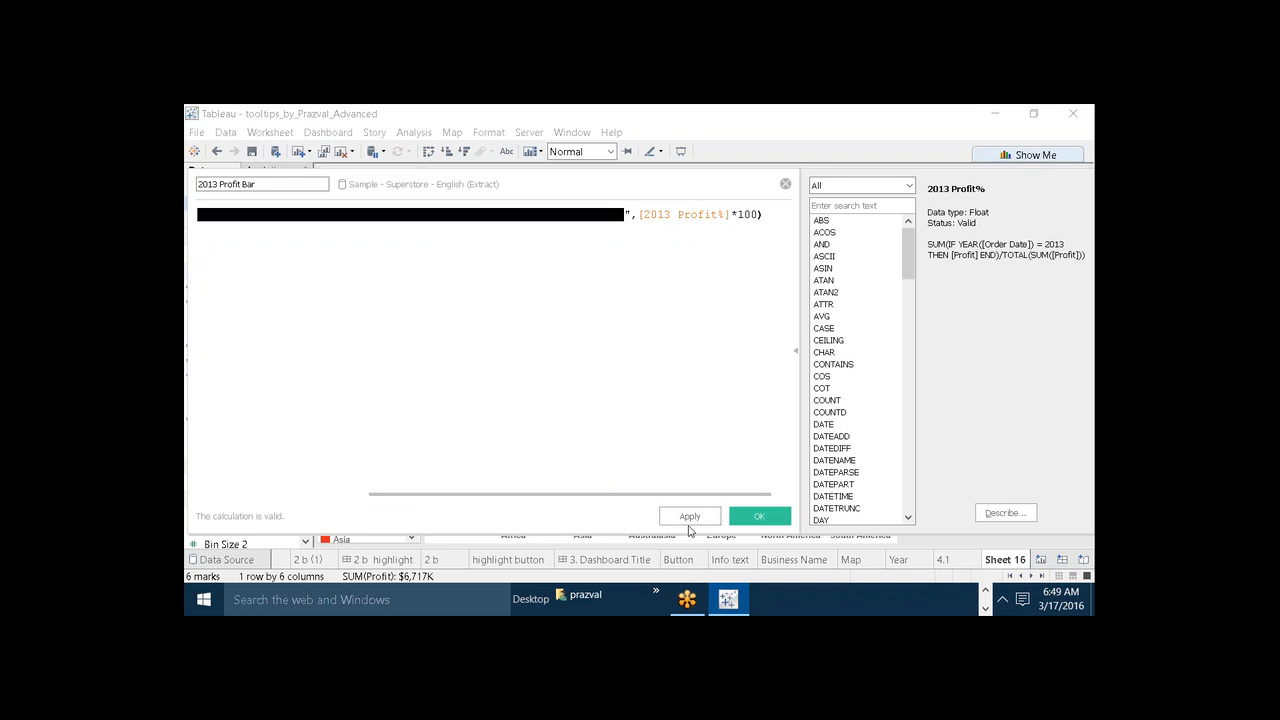
click(752, 516)
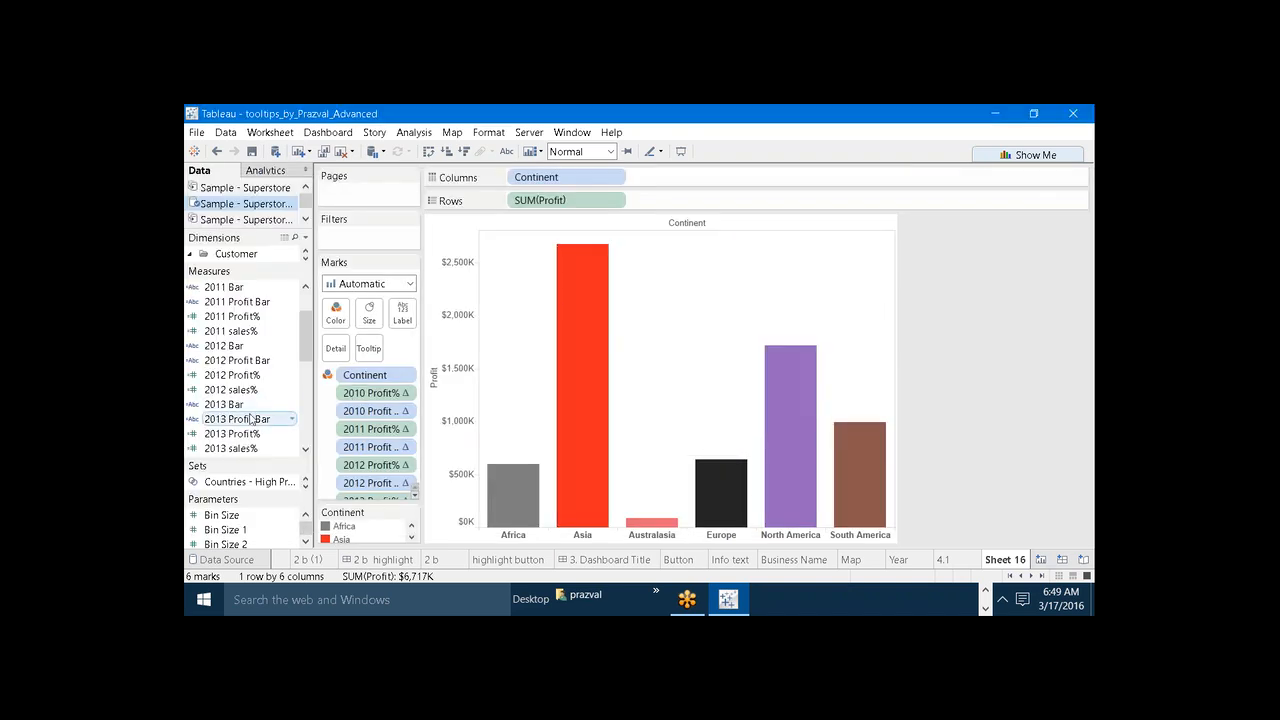
Add the 2013 Profit Bar field to the chart's marks
click(414, 494)
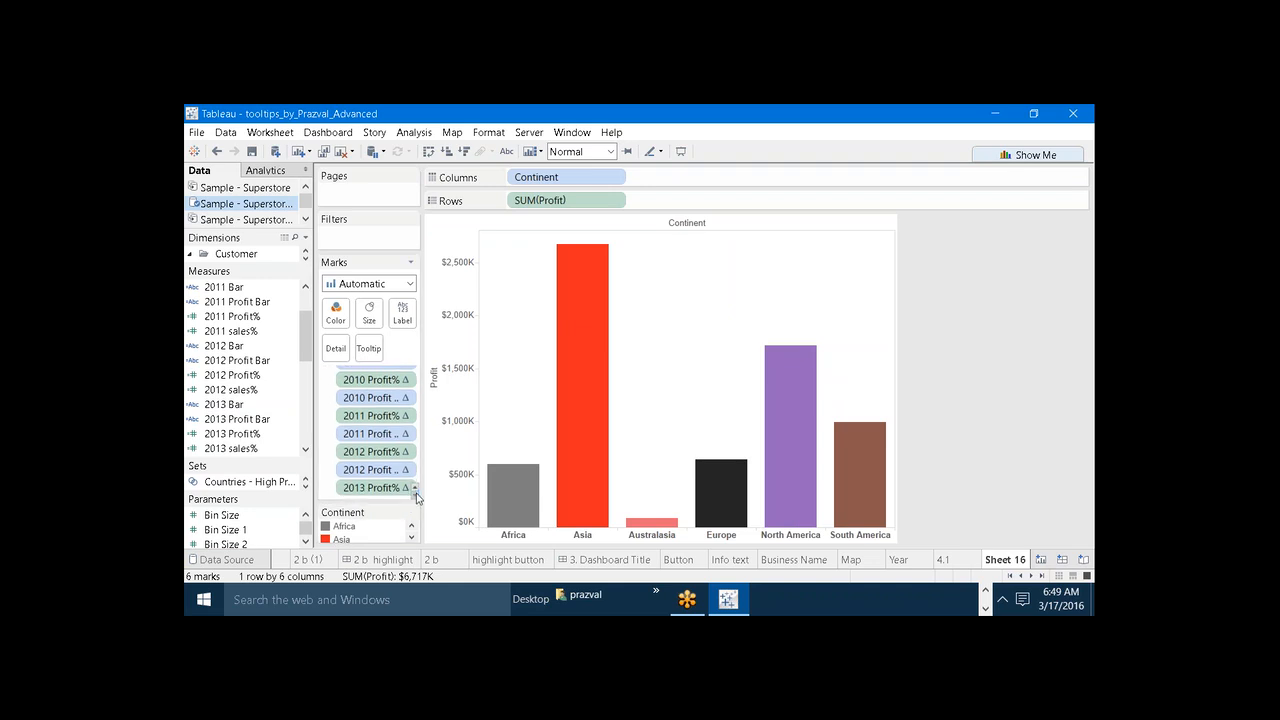
drag(278, 423, 372, 496)
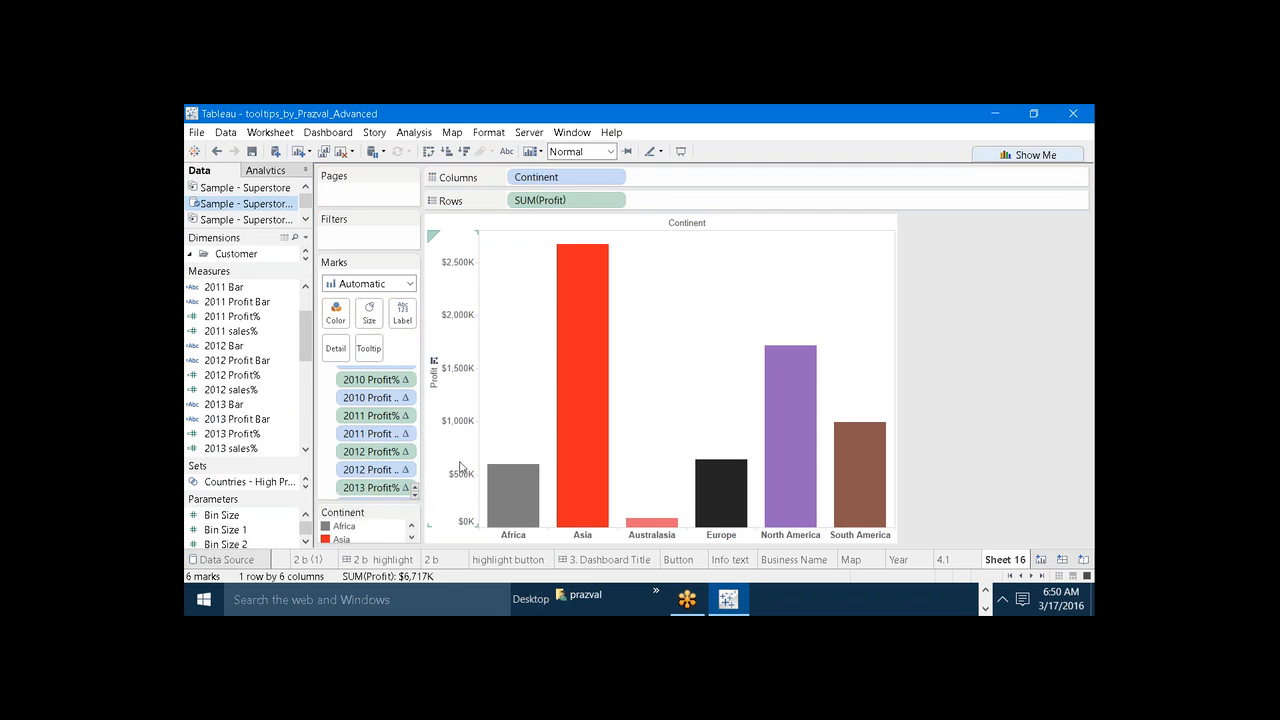
click(369, 348)
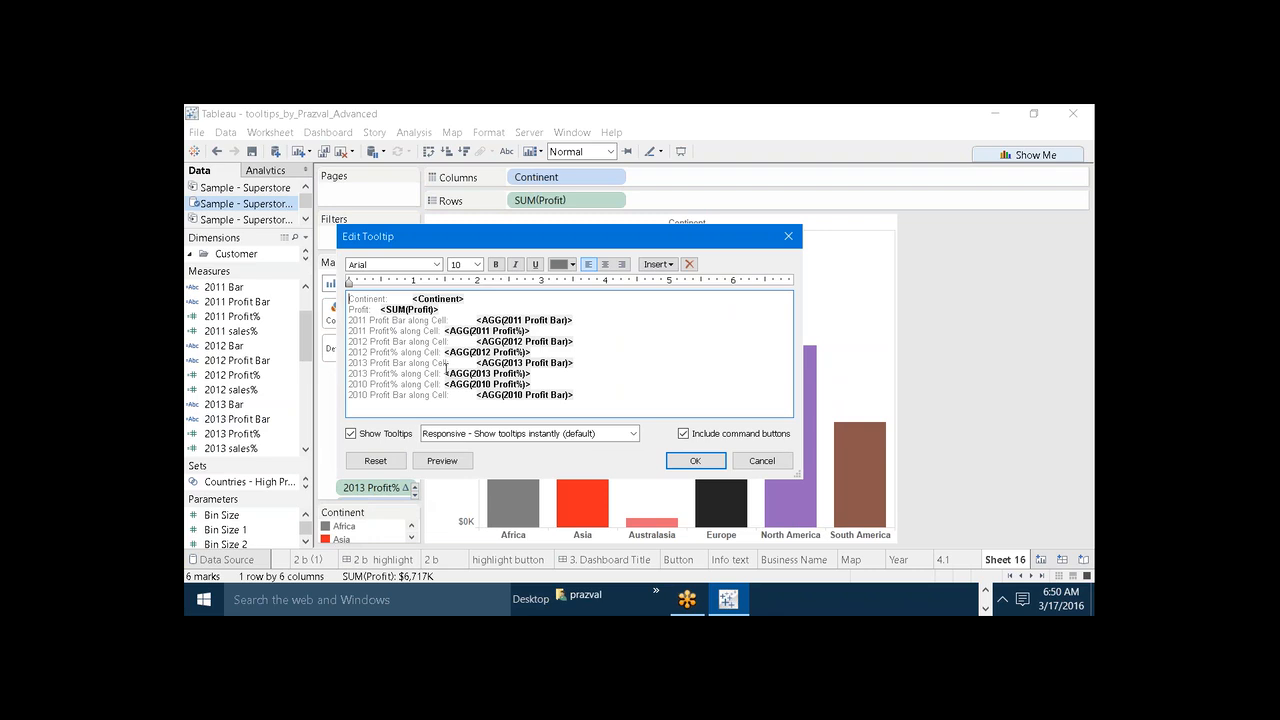
click(933, 560)
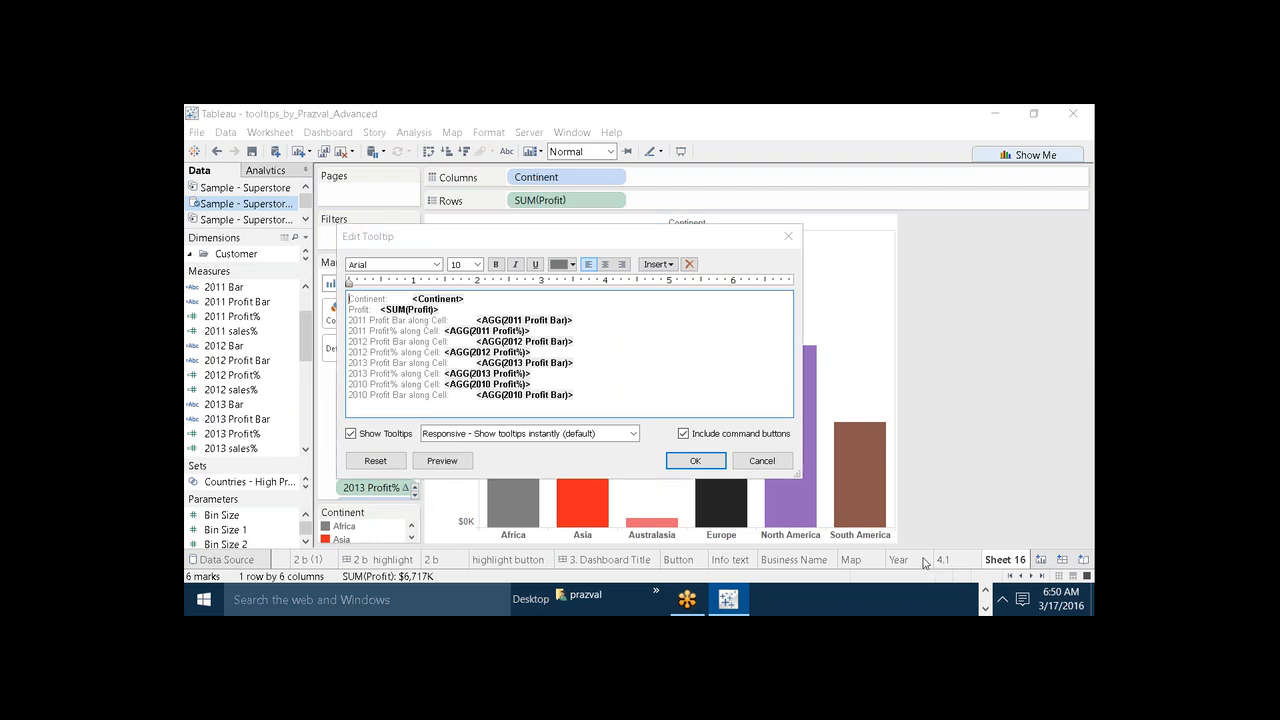
click(769, 463)
Examine the tooltips of the Asia and Africa bars on sheet 4.1 and return to Sheet 16
click(943, 559)
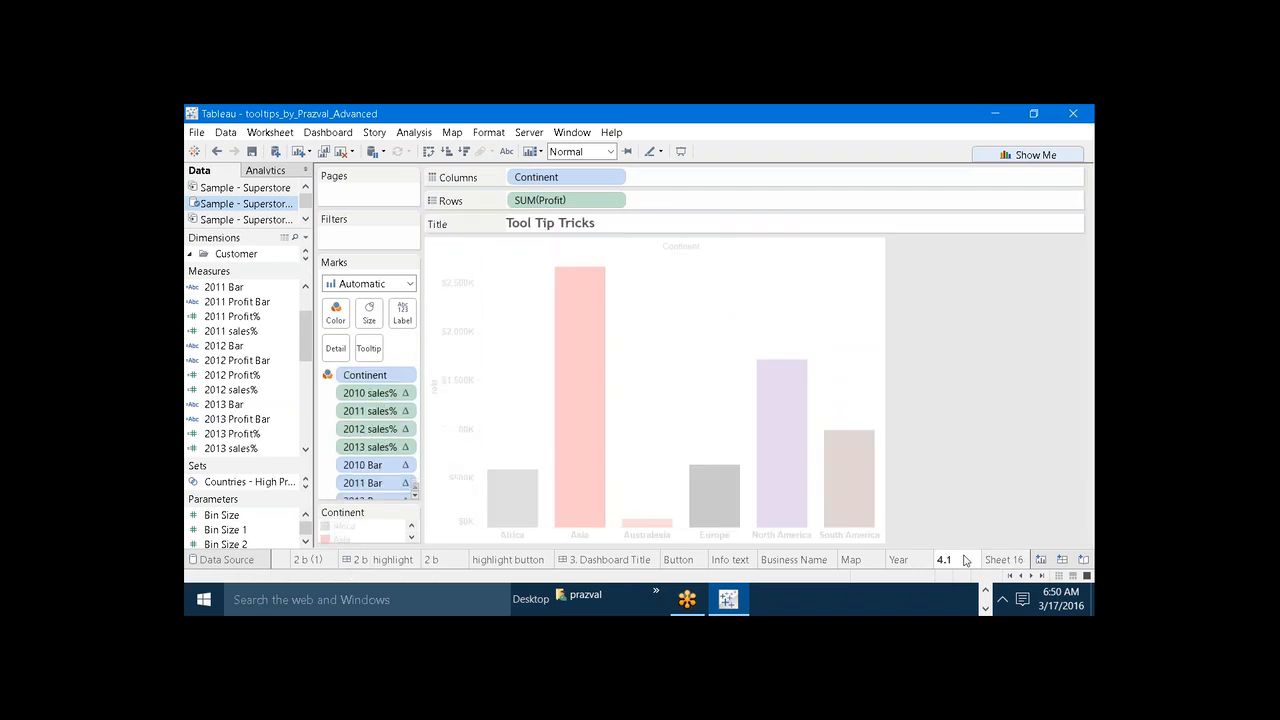
mouse_move(598, 402)
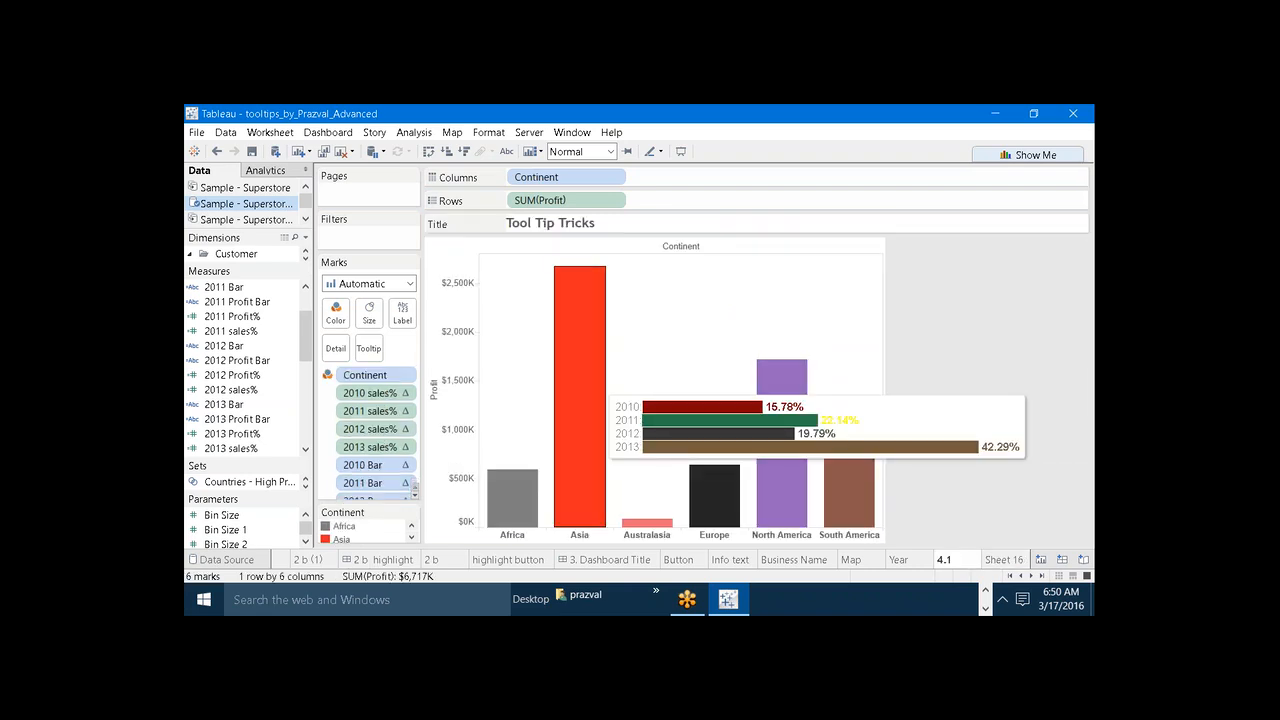
mouse_move(524, 513)
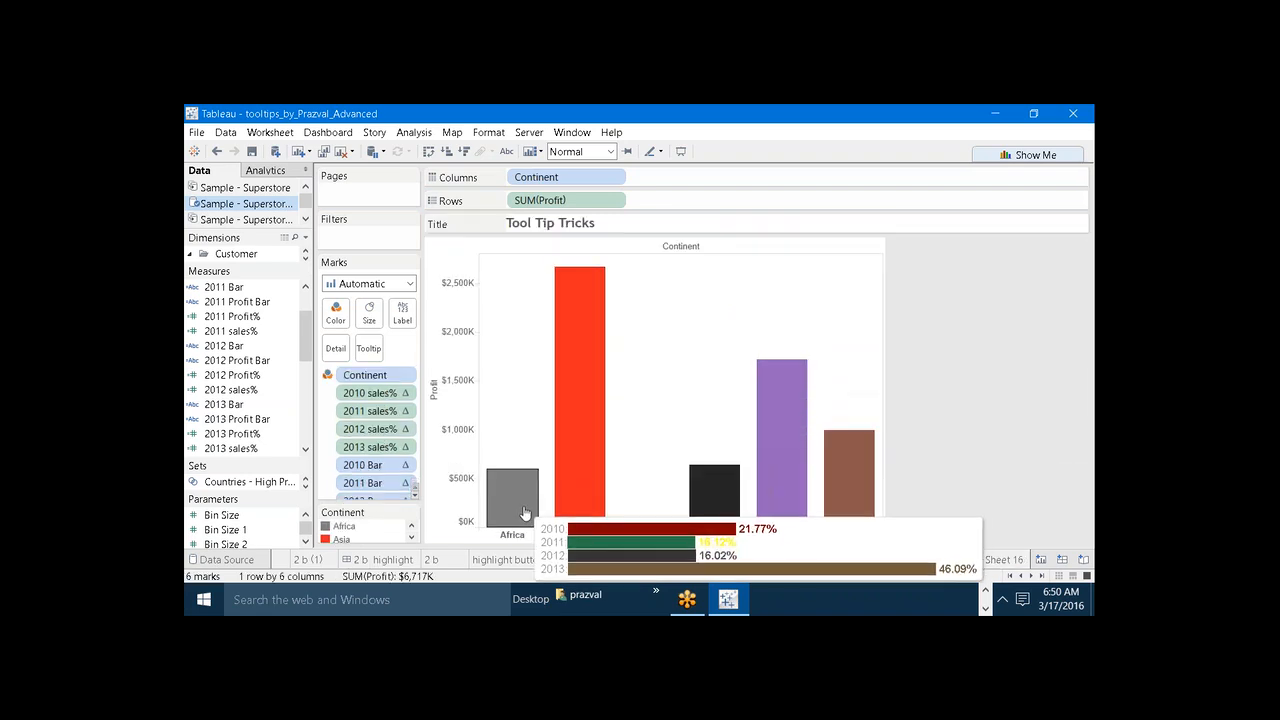
click(997, 562)
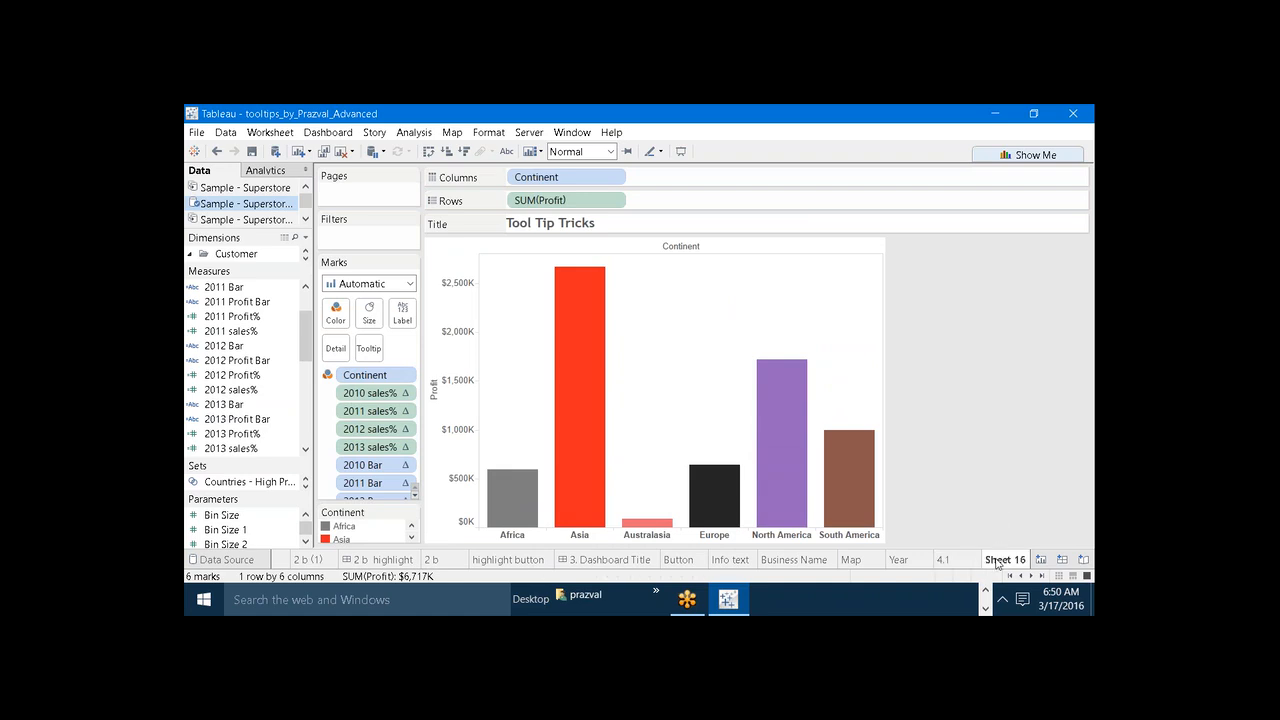
Edit Sheet 16's tooltip to remove the label before the Continent field and the text of the whole Profit line
click(369, 350)
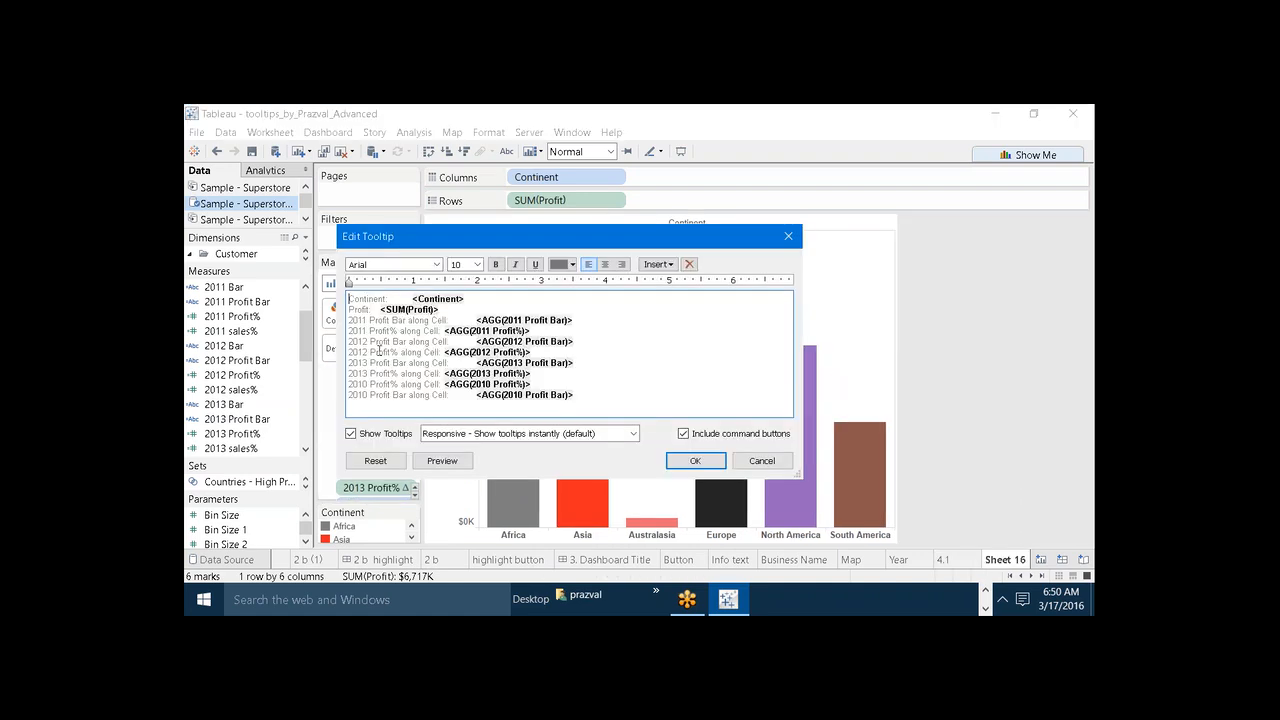
click(411, 299)
key(BackSpace)
key(BackSpace)
key(BackSpace)
key(BackSpace)
key(BackSpace)
key(BackSpace)
key(BackSpace)
key(BackSpace)
key(BackSpace)
key(BackSpace)
key(BackSpace)
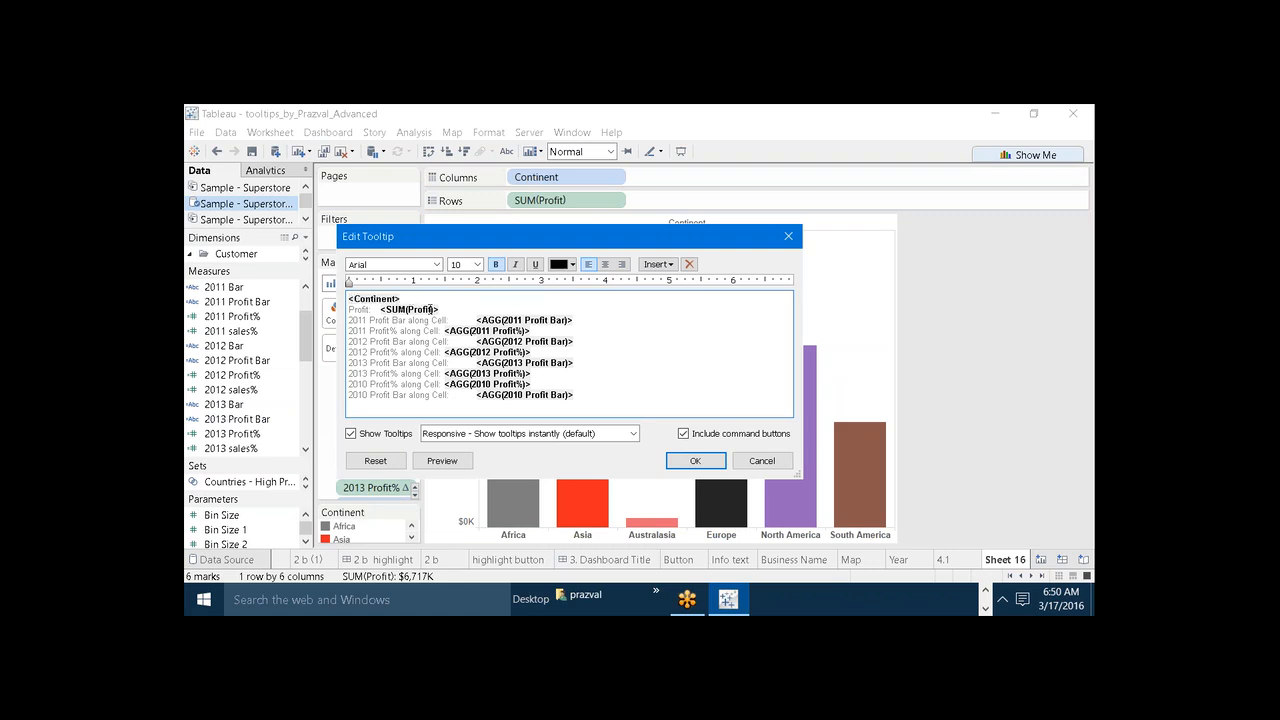
drag(437, 309, 348, 310)
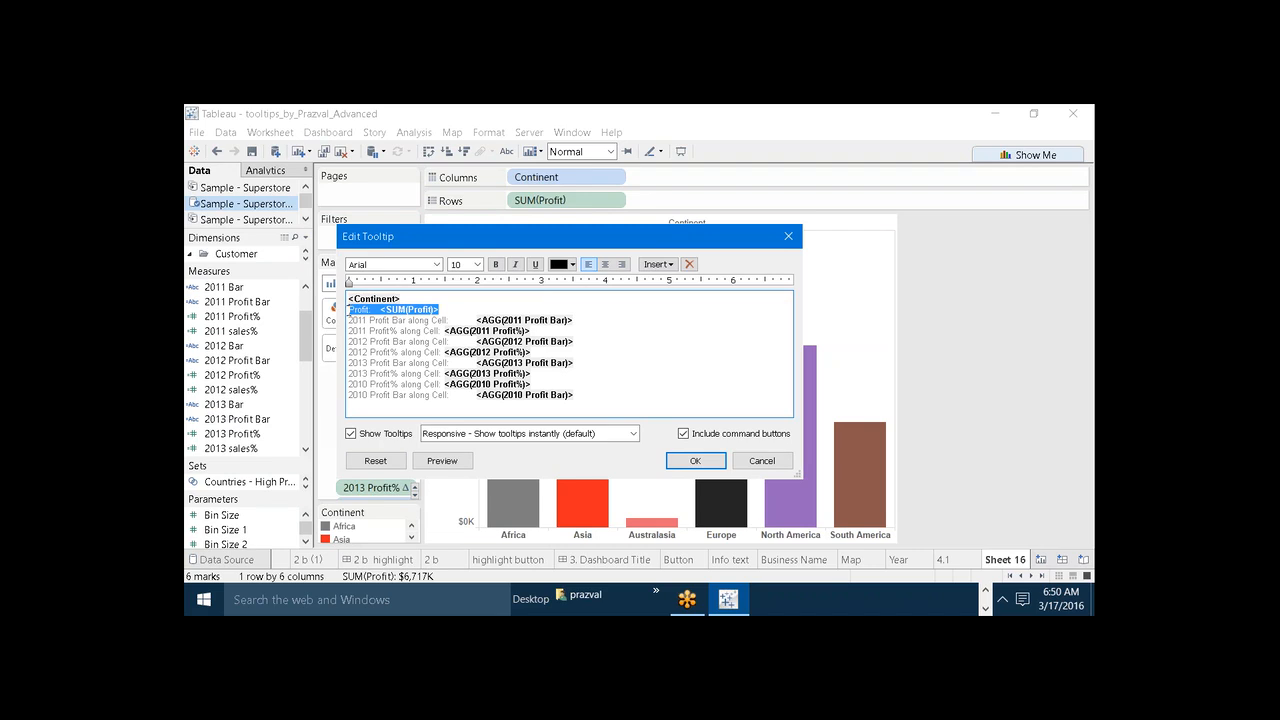
key(BackSpace)
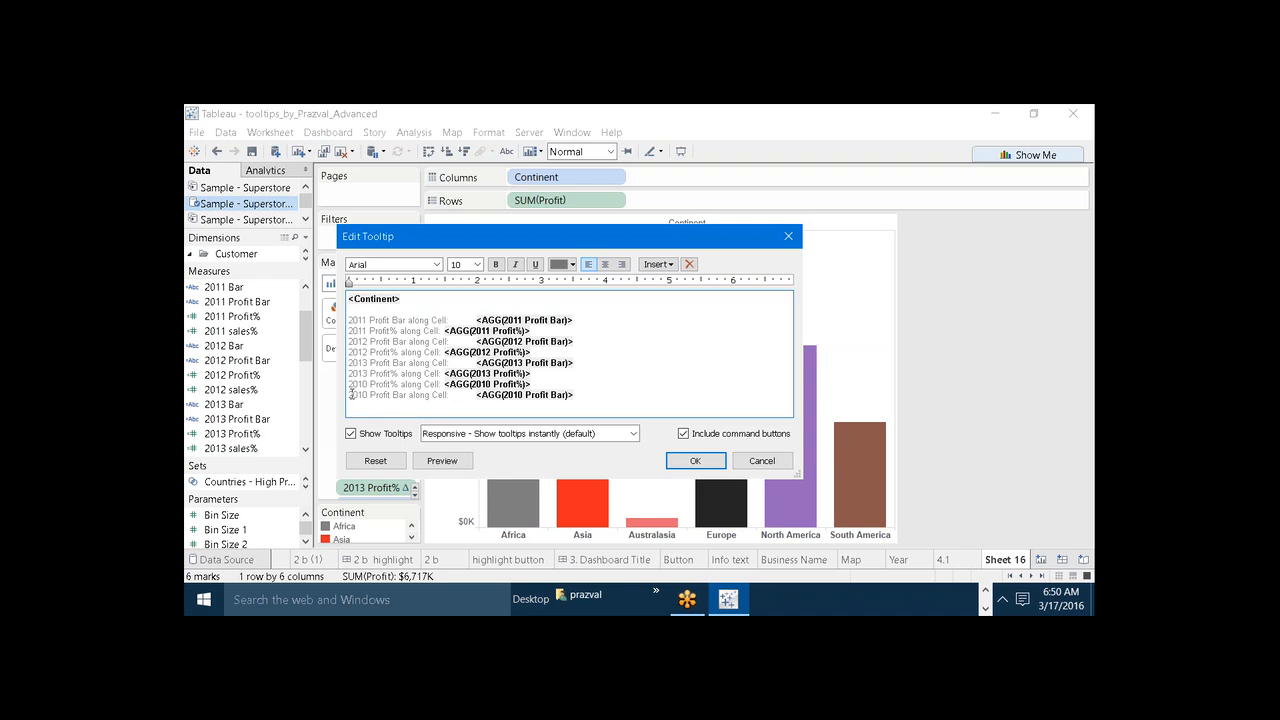
Move the 2010 Profit Bar line in the tooltip text to directly below the Continent field
drag(352, 394, 592, 400)
key(ctrl+c)
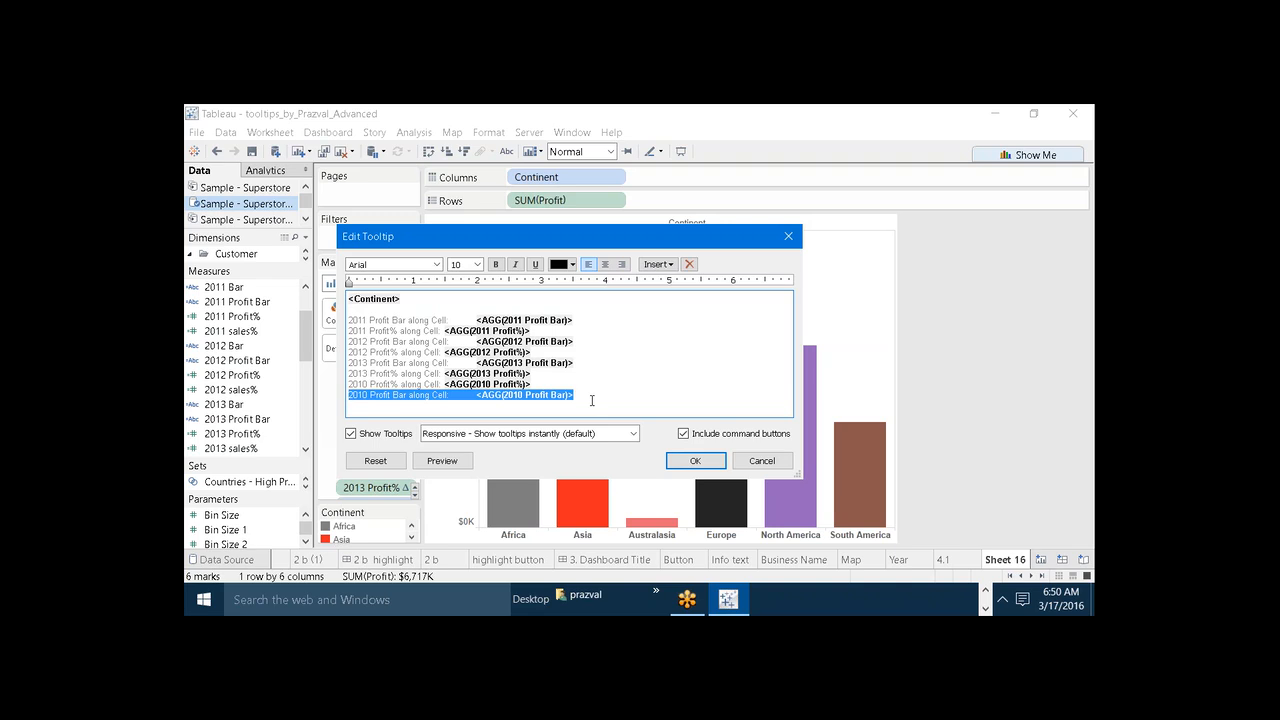
key(Delete)
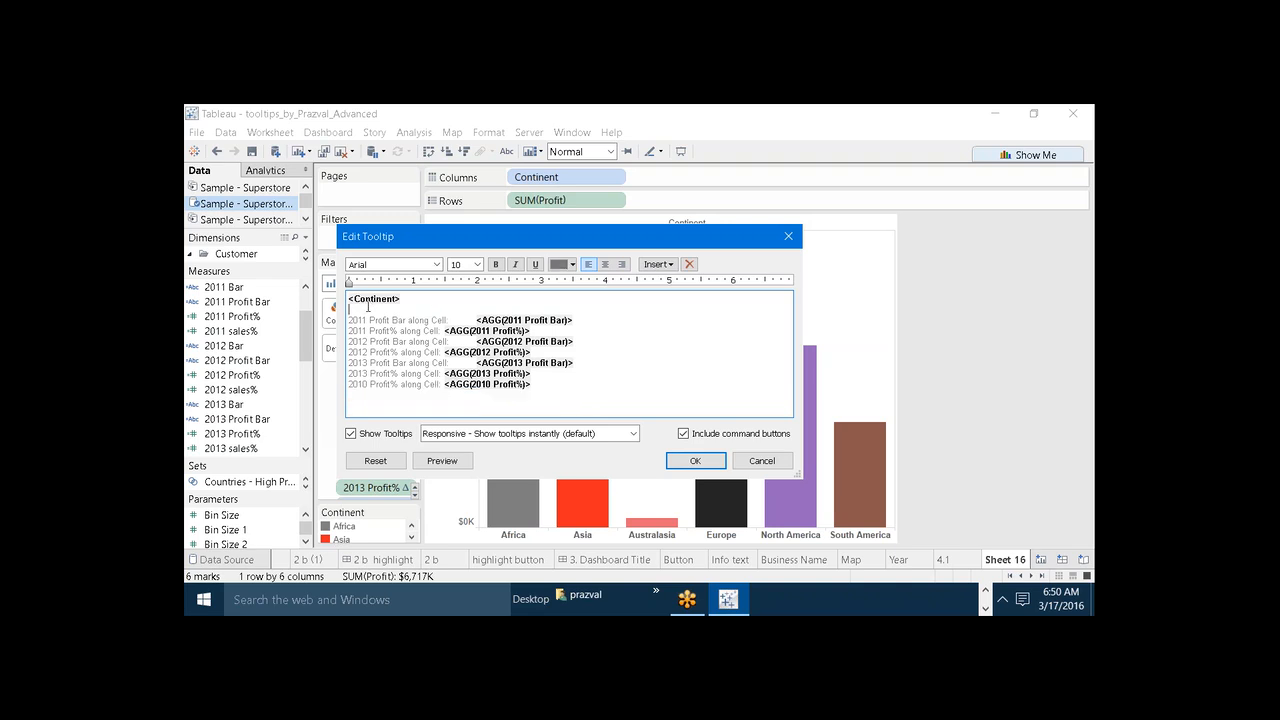
key(ctrl+v)
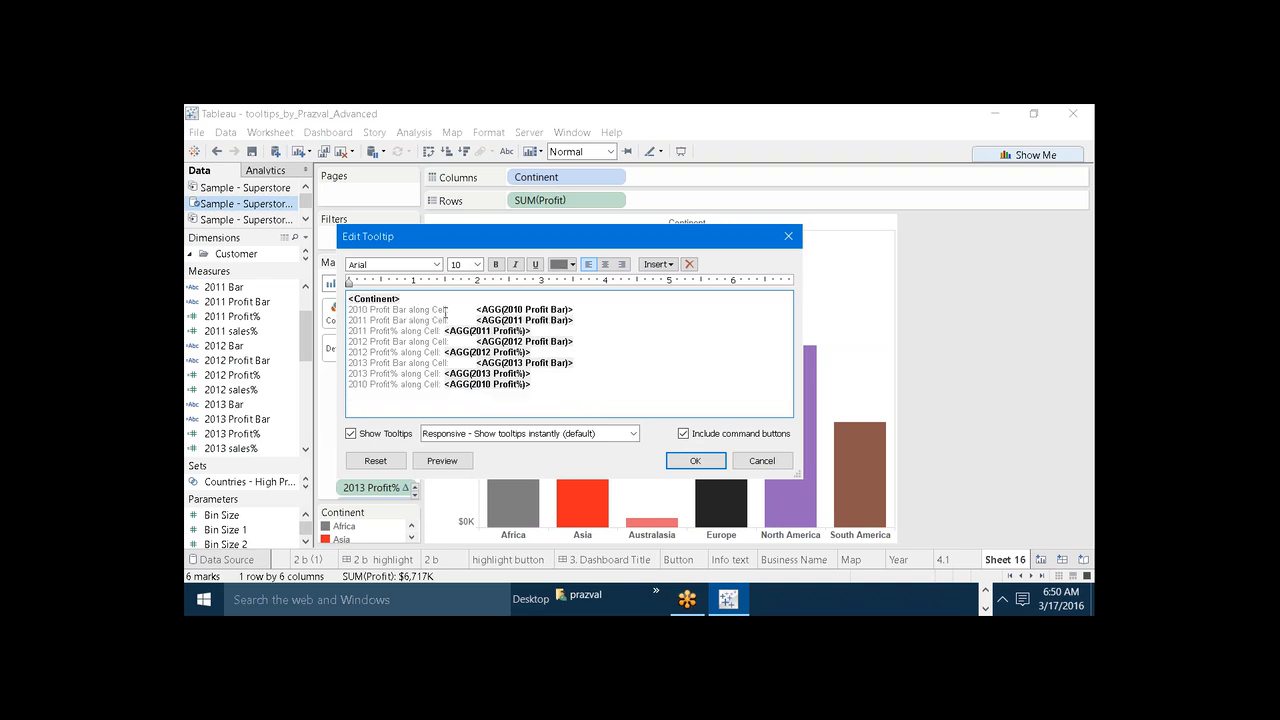
Shorten the label of the tooltip's 2010 Profit Bar line to "2010" and make it bold
drag(449, 311, 370, 311)
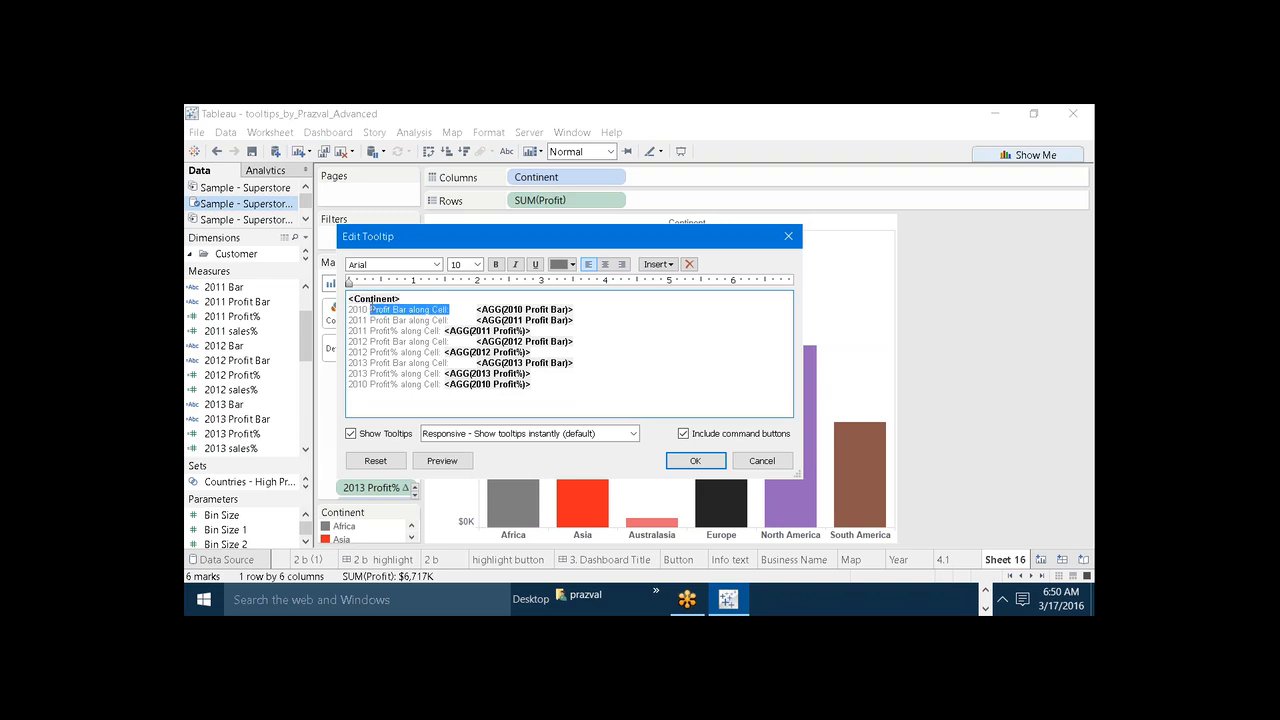
key(Delete)
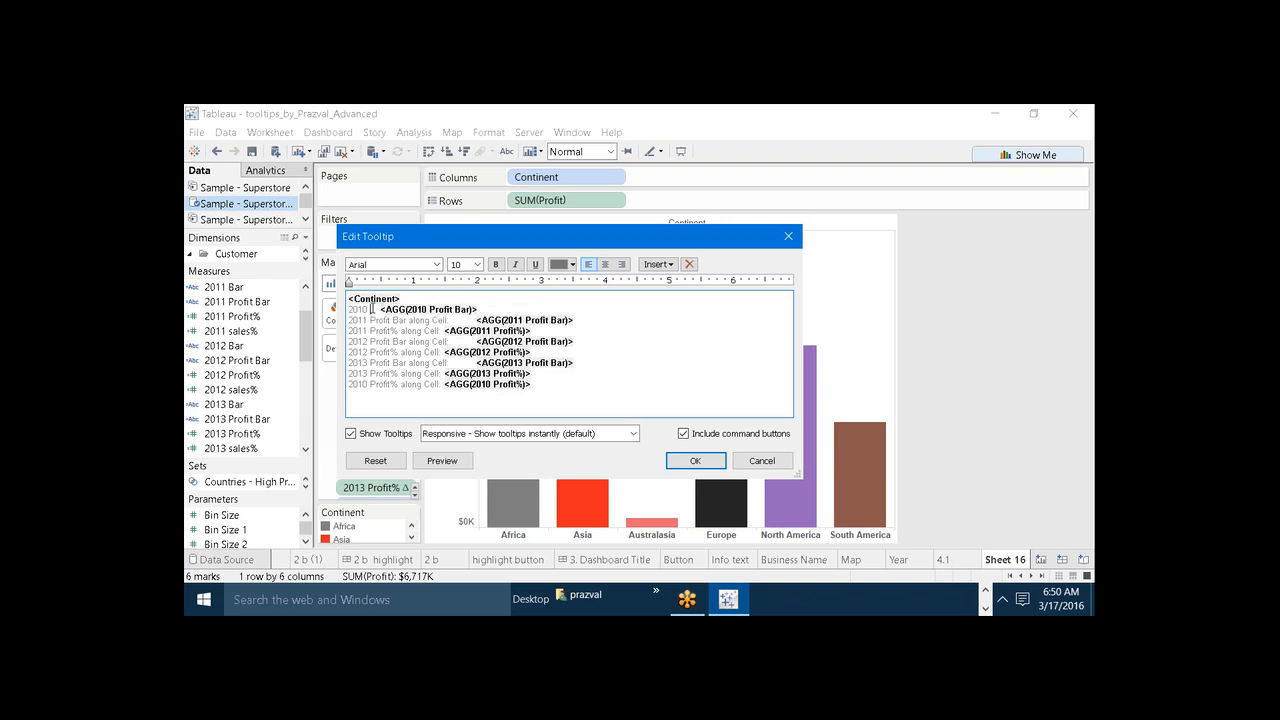
key(Delete)
key(shift+End)
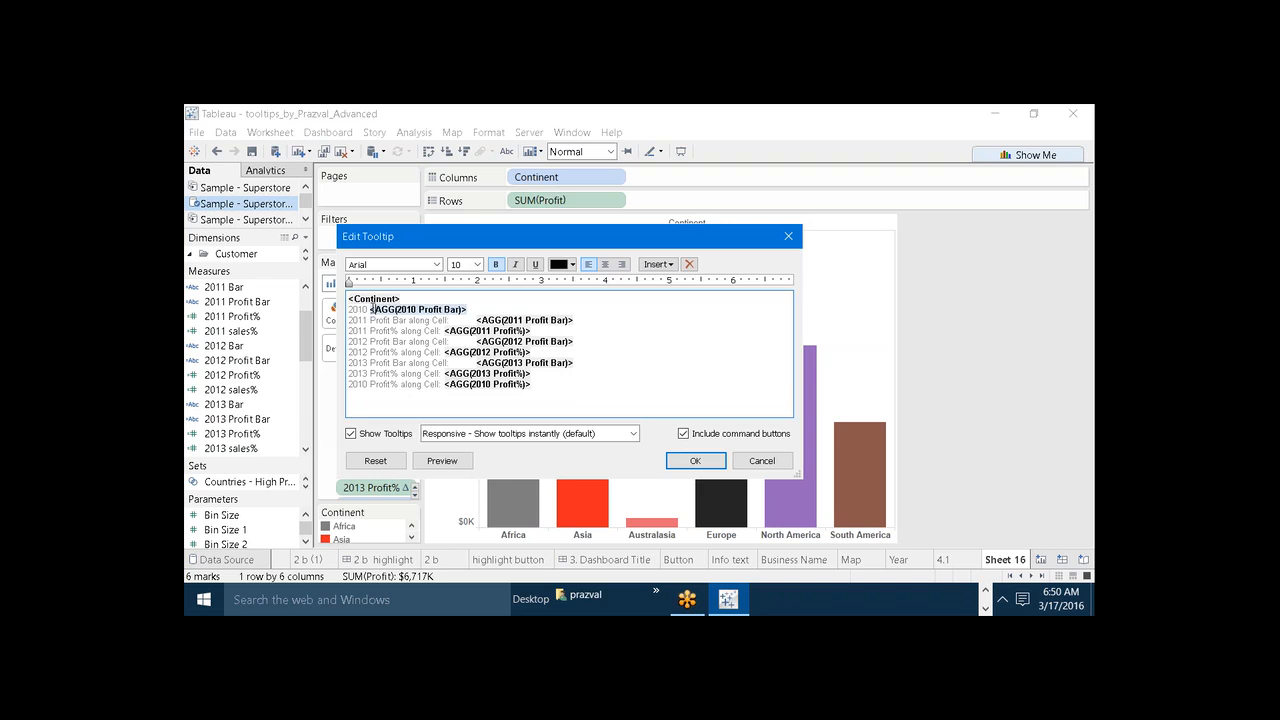
click(372, 309)
key(BackSpace)
drag(370, 309, 349, 309)
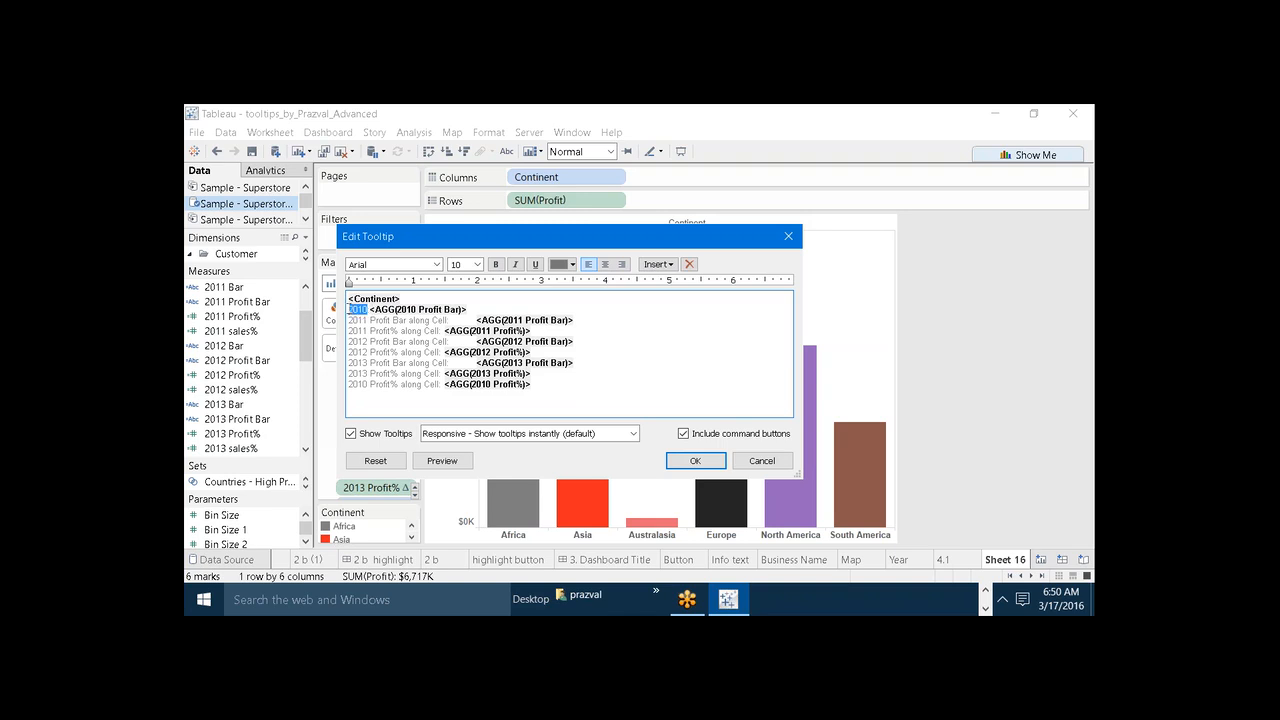
key(ctrl+b)
Move the AGG(2010 Profit%) field to right after AGG(2010 Profit Bar) on the 2010 line and preview the tooltip
click(468, 309)
drag(534, 386, 445, 385)
key(ctrl+c)
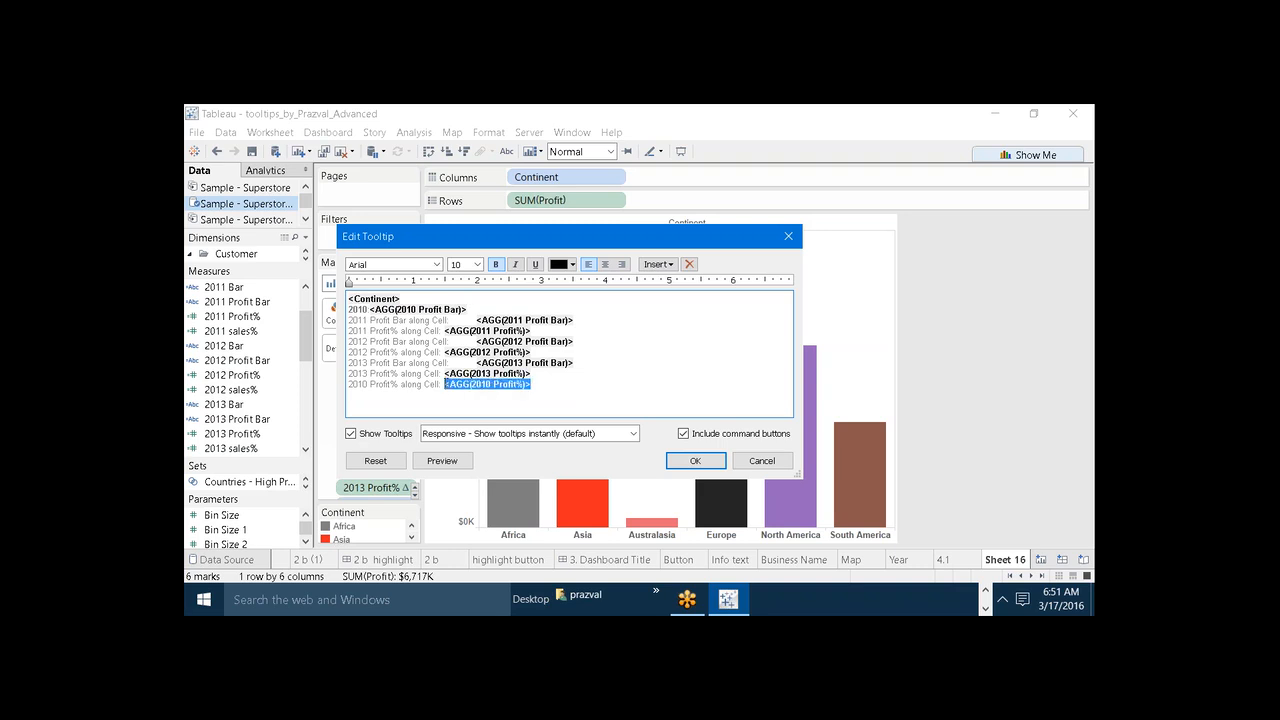
key(Delete)
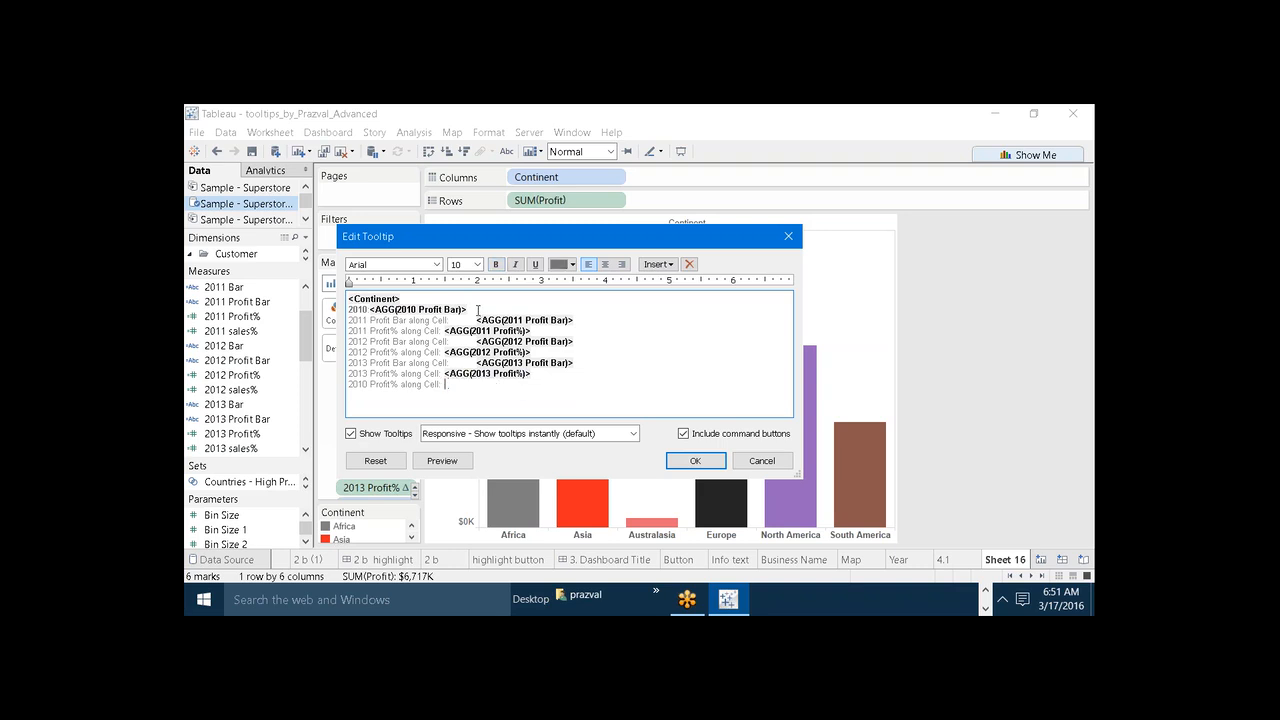
click(478, 310)
key(ctrl+v)
click(464, 466)
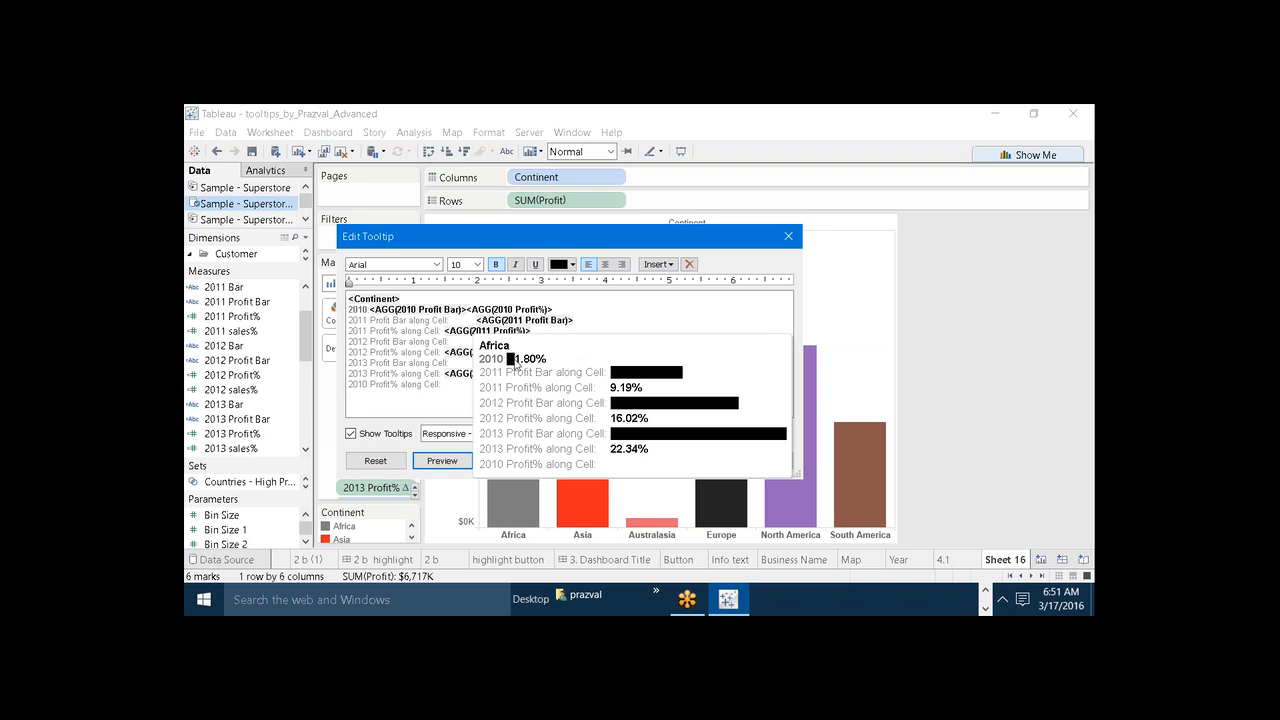
click(444, 393)
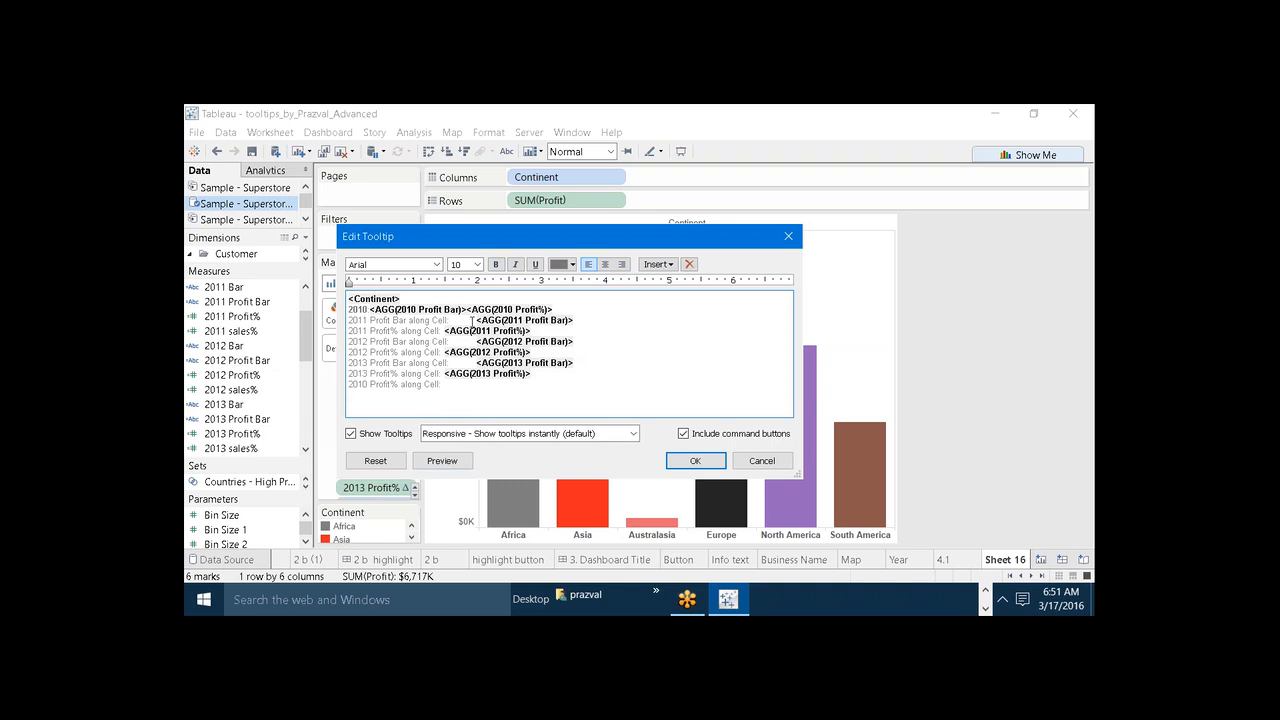
Shorten the 2011 Profit Bar line's label to "2011" and move AGG(2011 Profit%) to the end of that line
drag(476, 320, 371, 320)
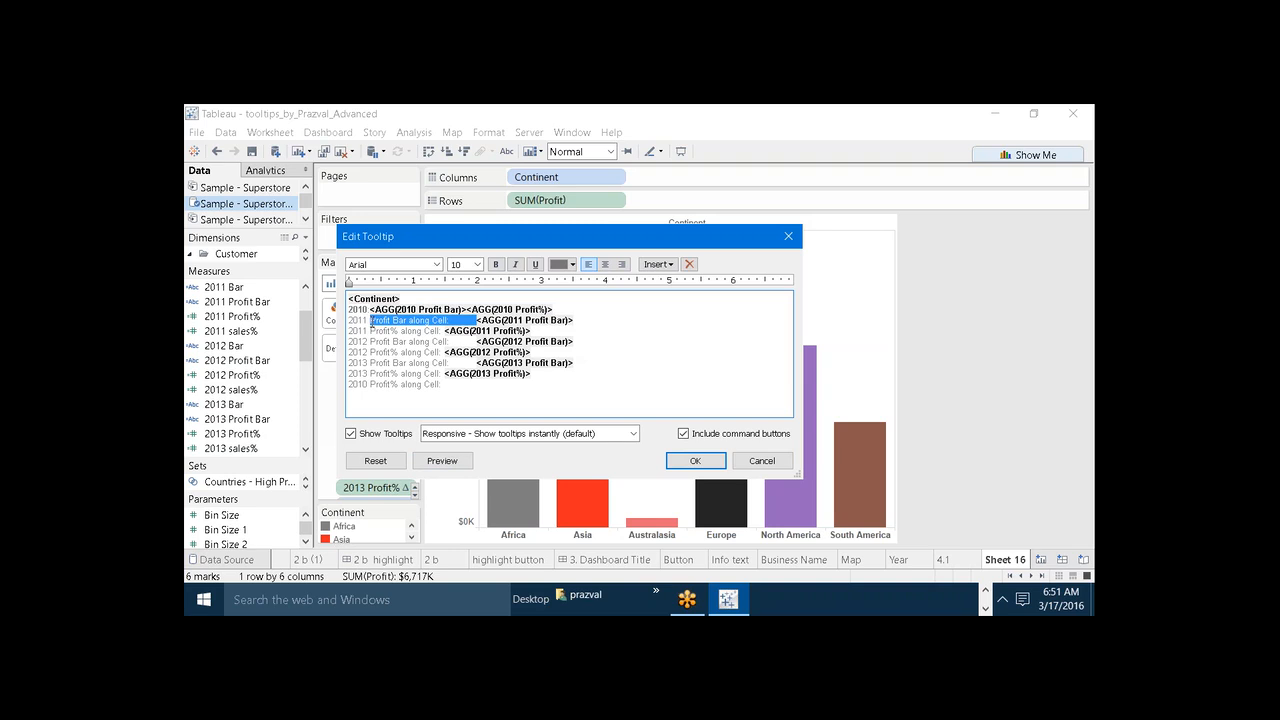
key(Delete)
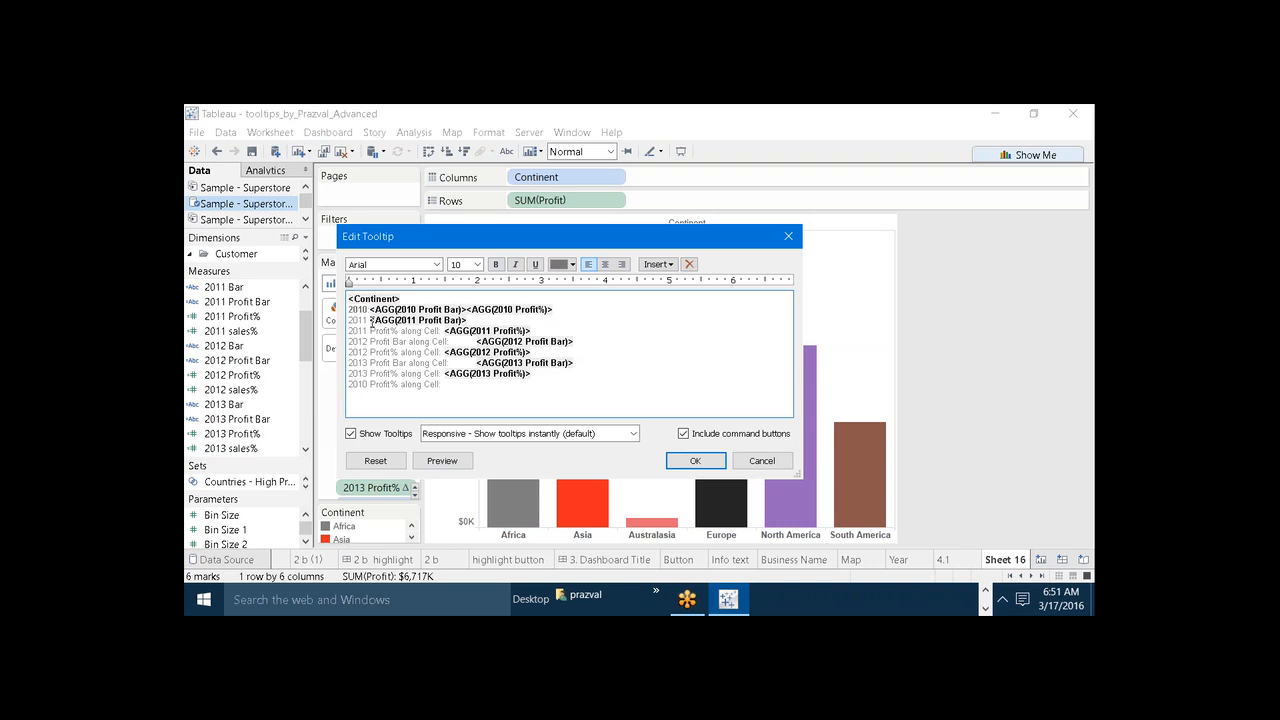
click(534, 331)
drag(534, 331, 445, 331)
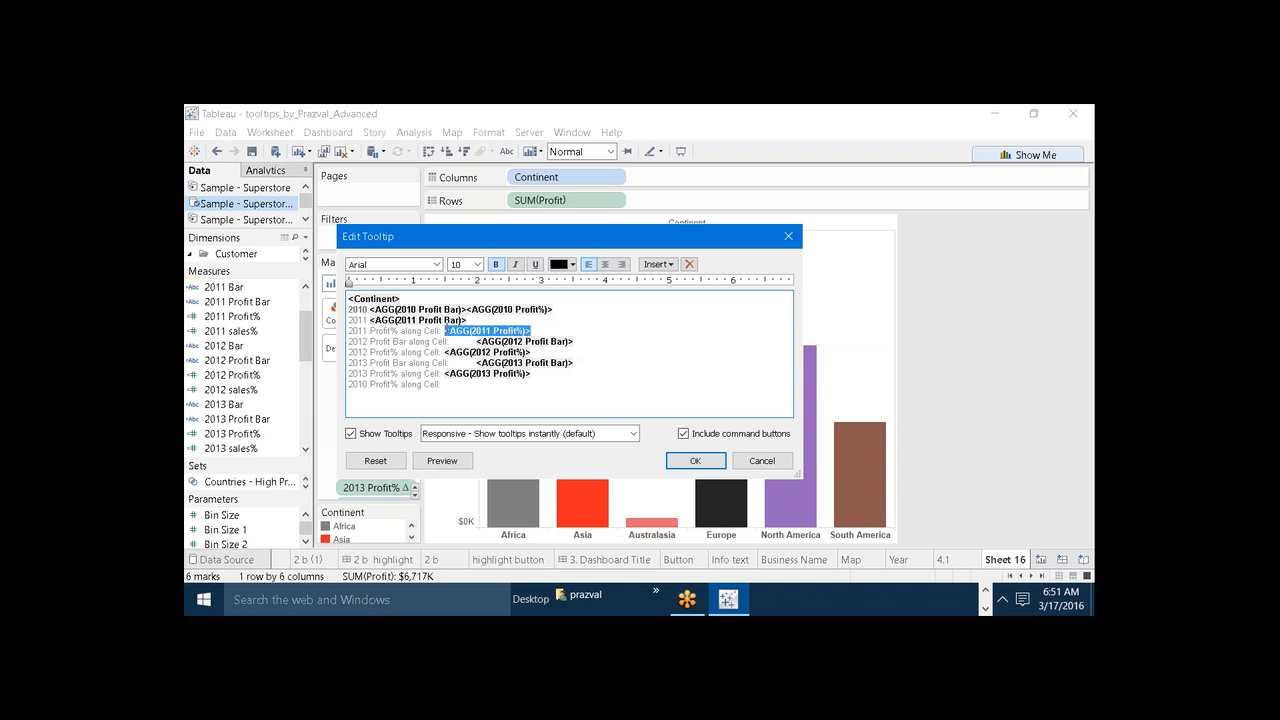
key(ctrl+x)
click(474, 320)
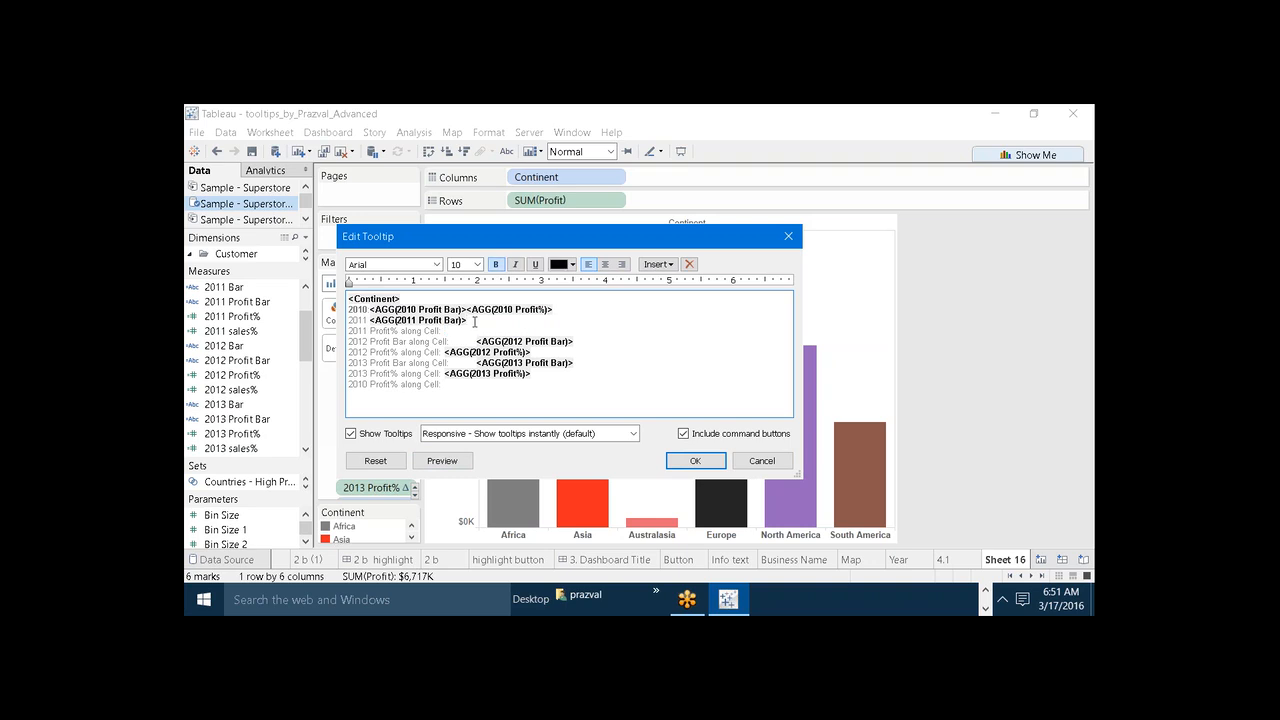
key(ctrl+v)
Delete the leftover "2011 Profit% along Cell:" line from the tooltip text
drag(446, 331, 349, 331)
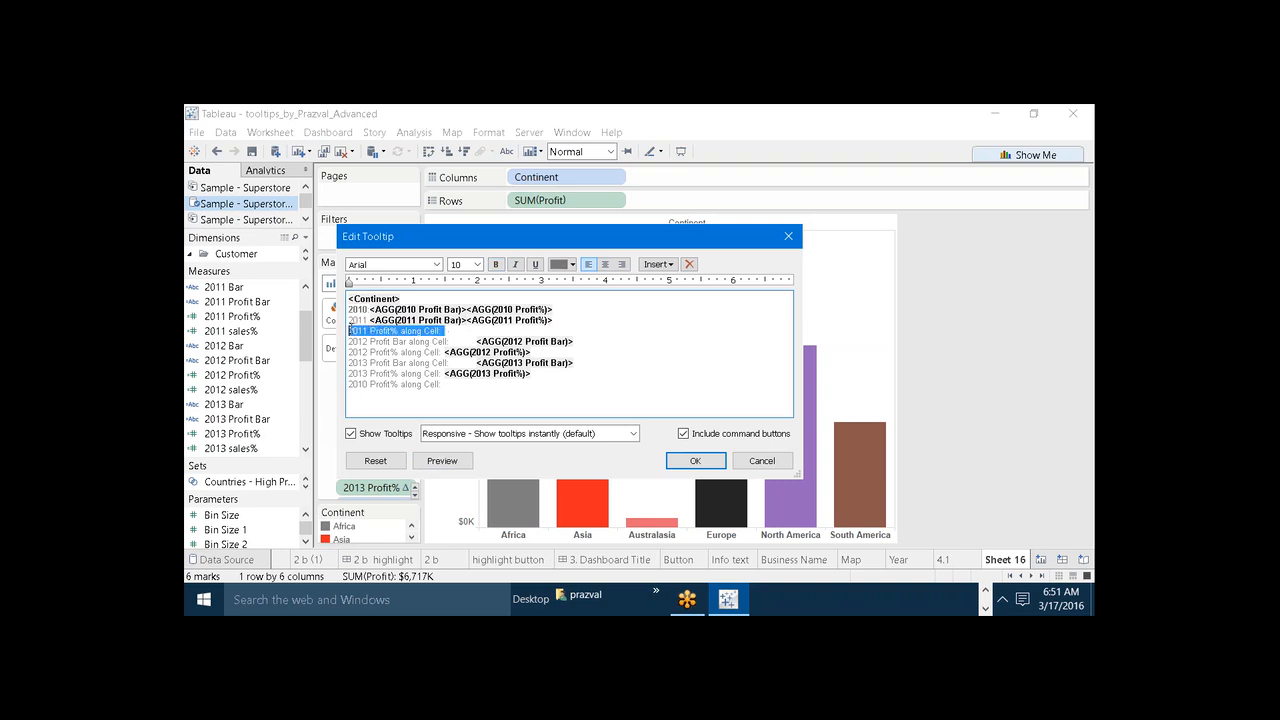
key(Delete)
key(Delete)
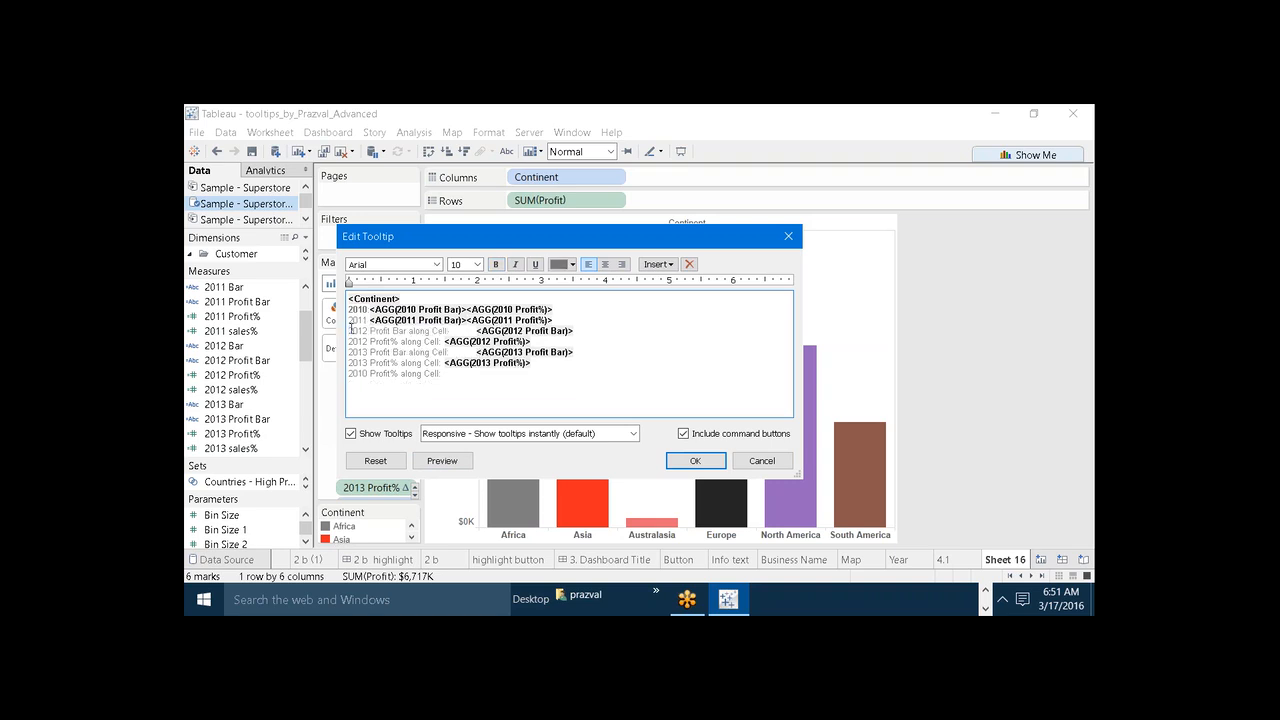
Merge the 2012 Profit Bar and 2012 Profit% fields into one tooltip line labeled "2012", removing the leftover label line
drag(474, 330, 370, 331)
key(Delete)
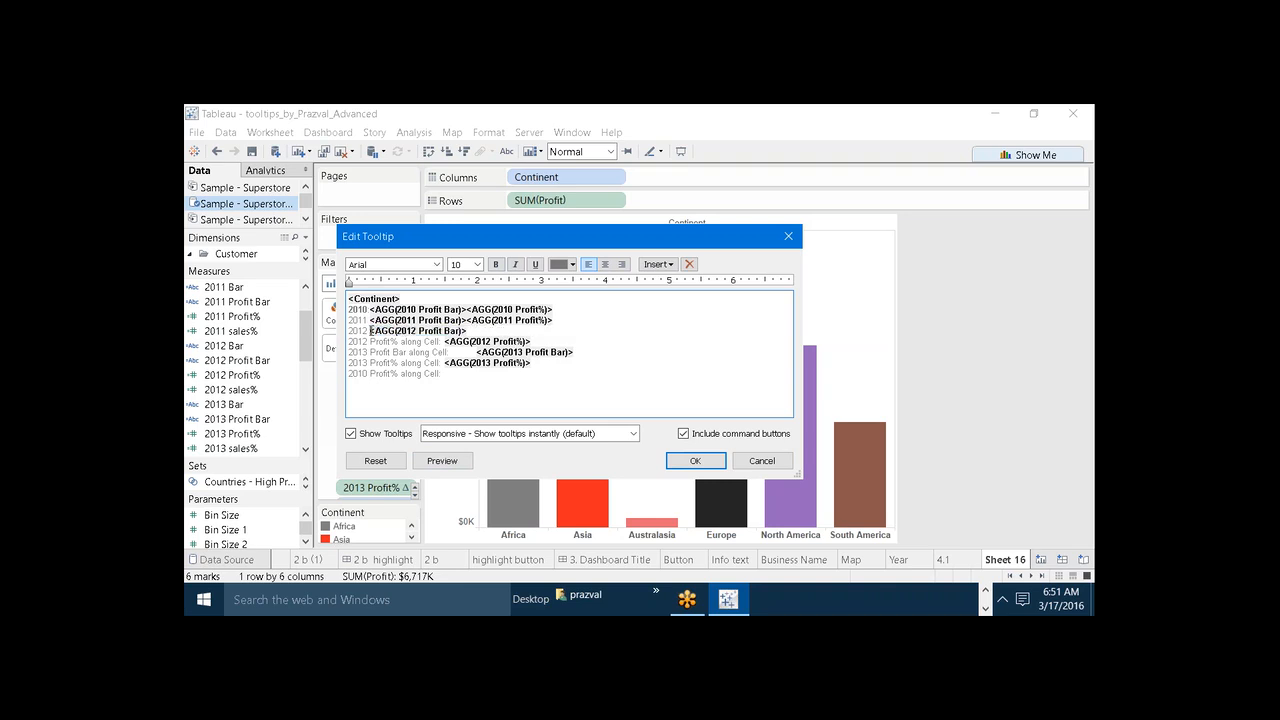
click(530, 341)
drag(530, 341, 349, 343)
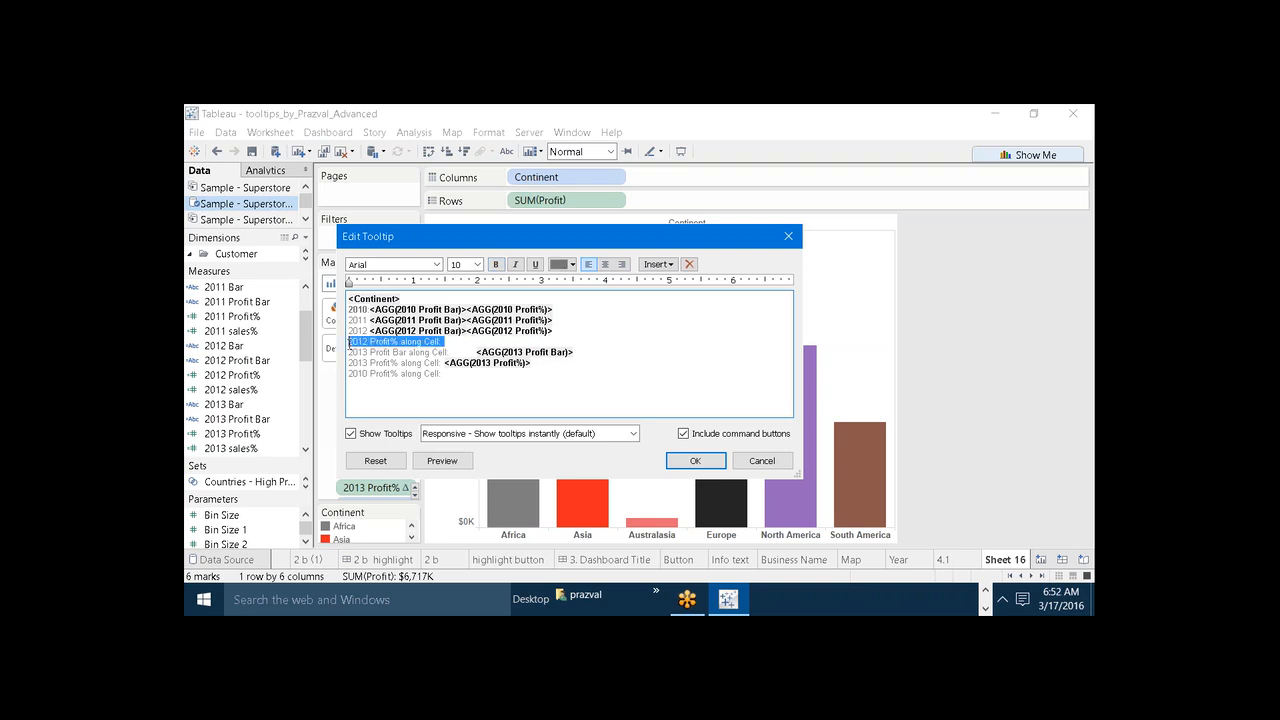
key(Delete)
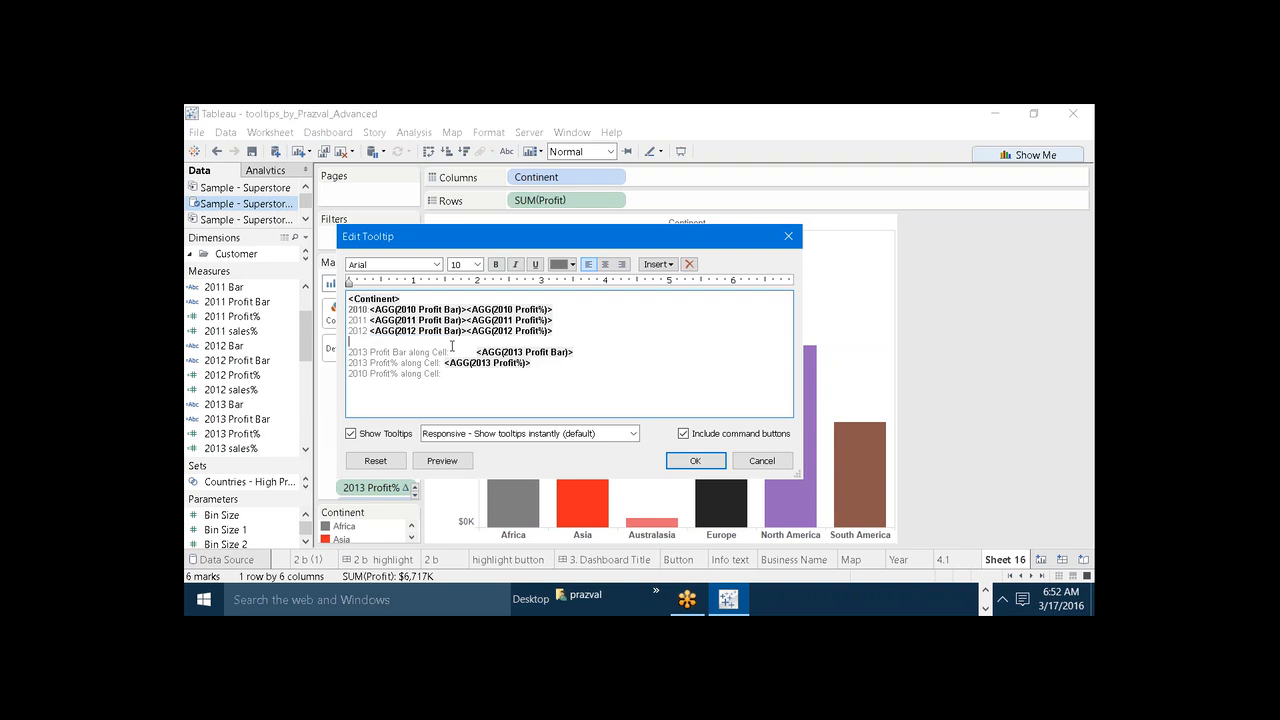
key(Delete)
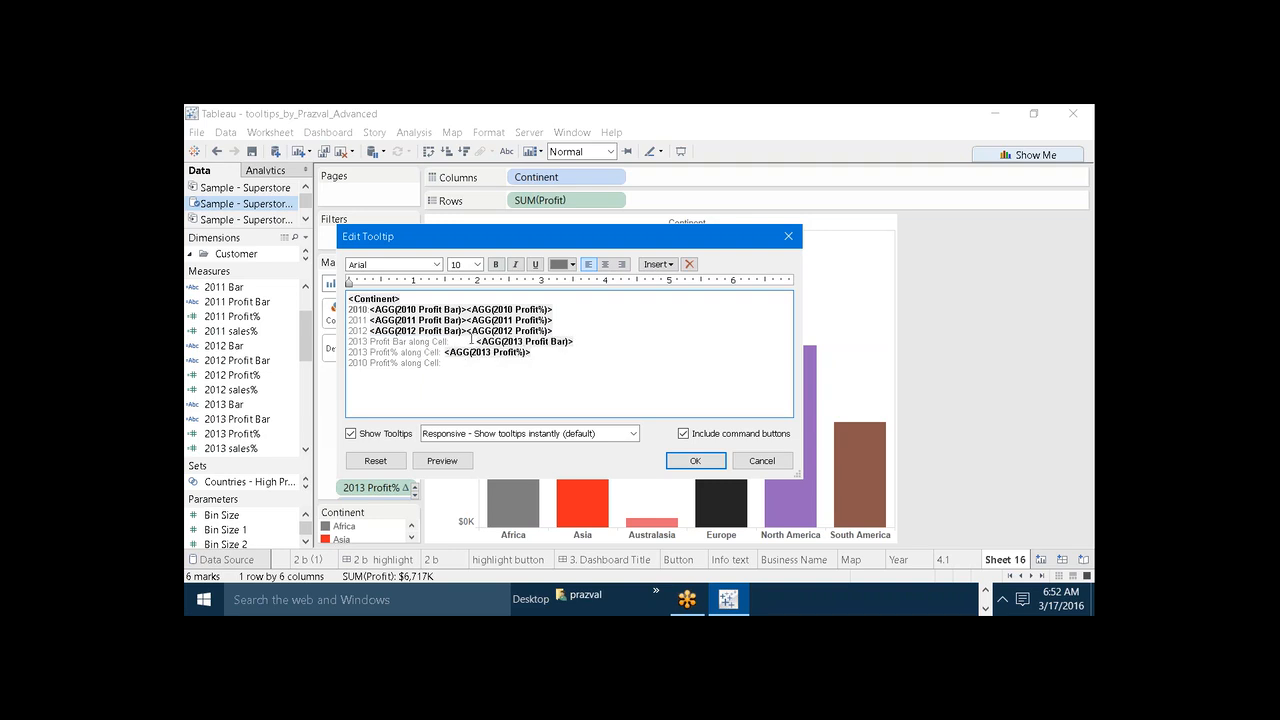
Merge the 2013 Profit Bar and 2013 Profit% fields into one line labeled "2013", deleting the leftover 2013 and 2010 Profit% label lines
drag(474, 343, 371, 343)
key(Delete)
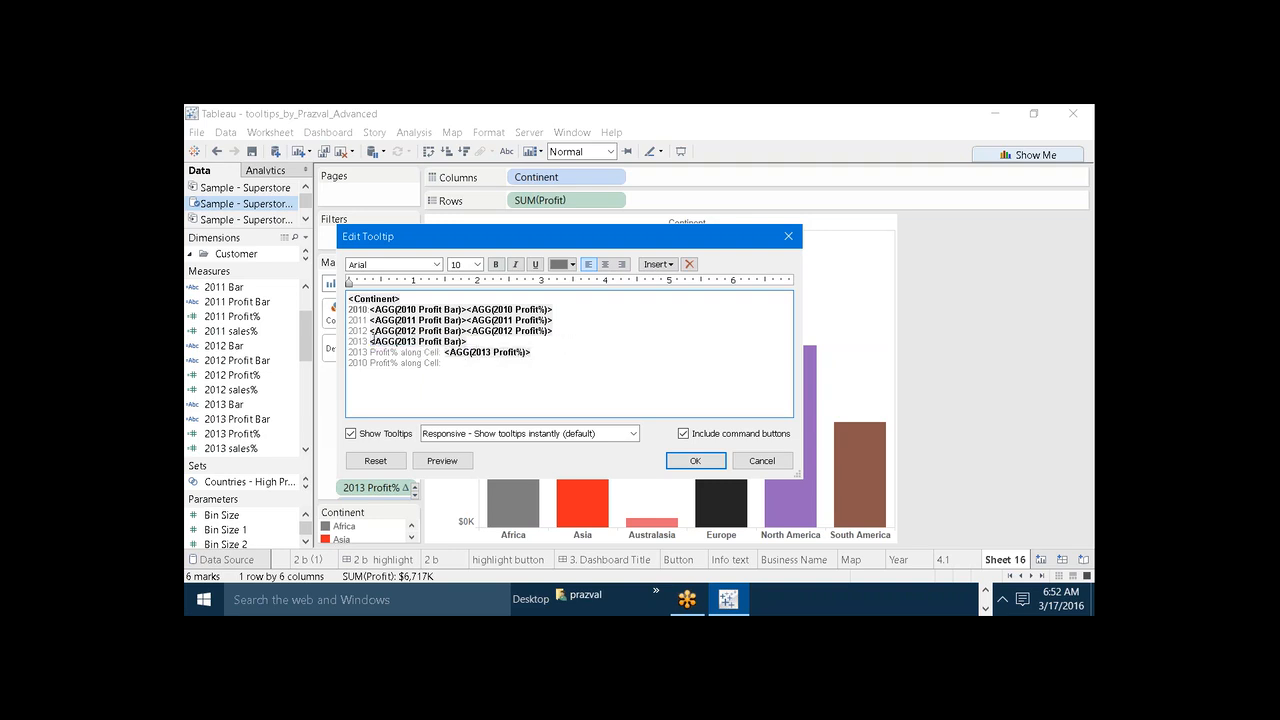
drag(540, 353, 346, 354)
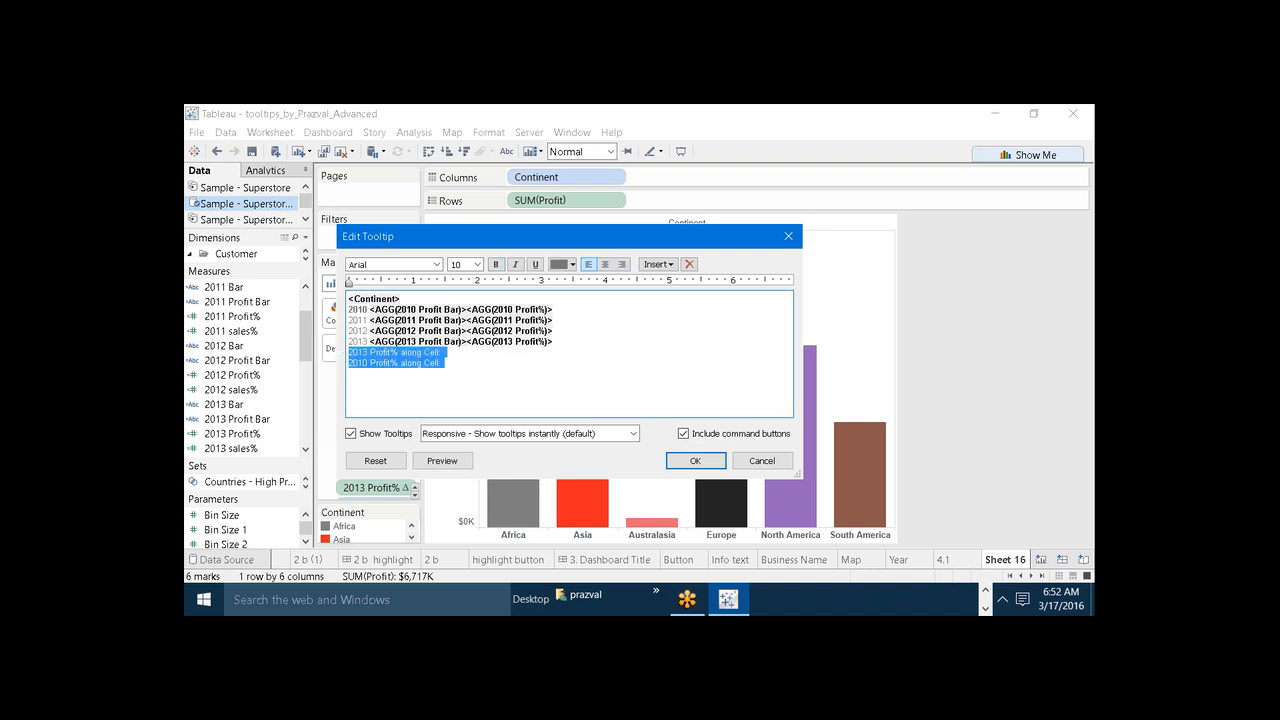
key(Delete)
Format the Continent field in the tooltip with font size 16 and a brown text color
click(371, 298)
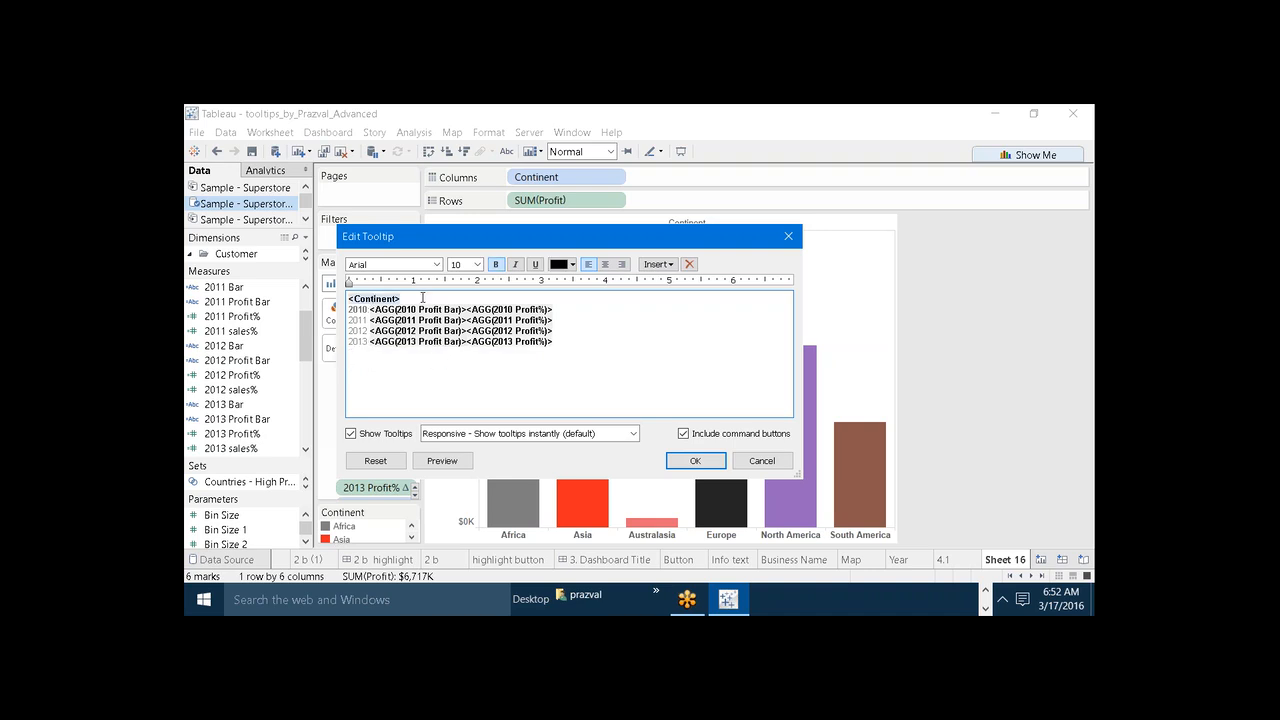
click(477, 264)
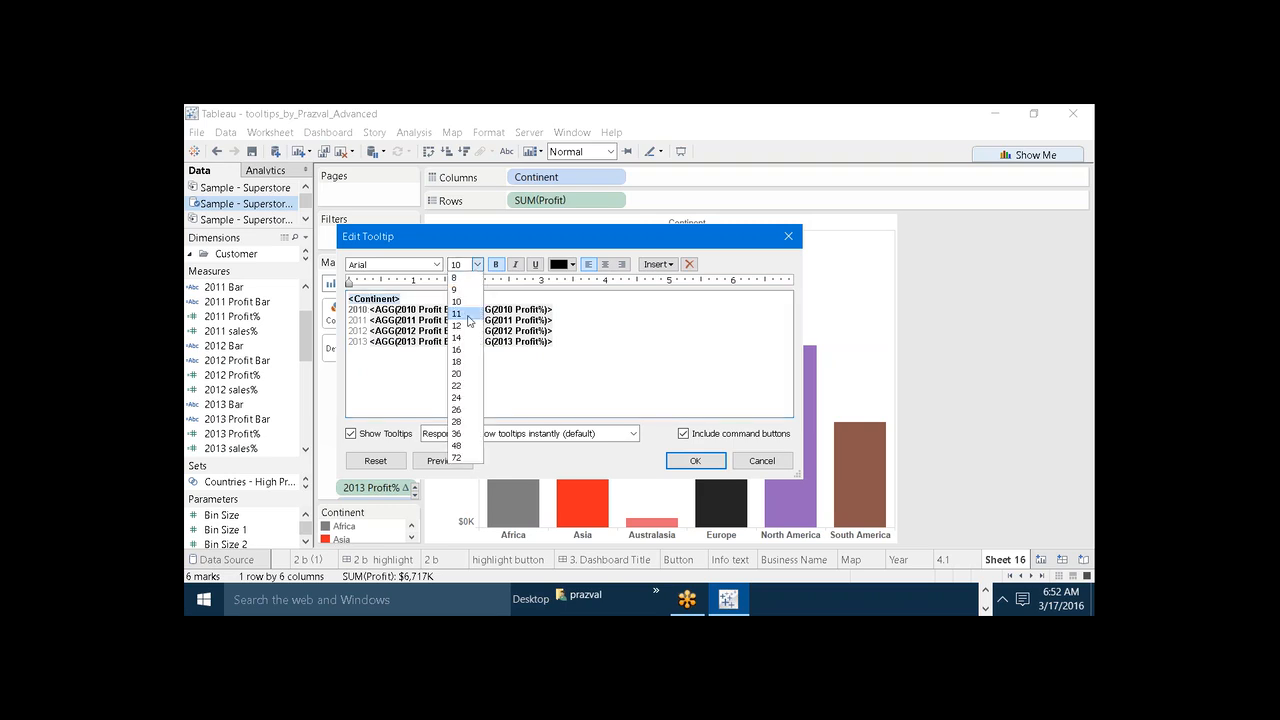
click(466, 349)
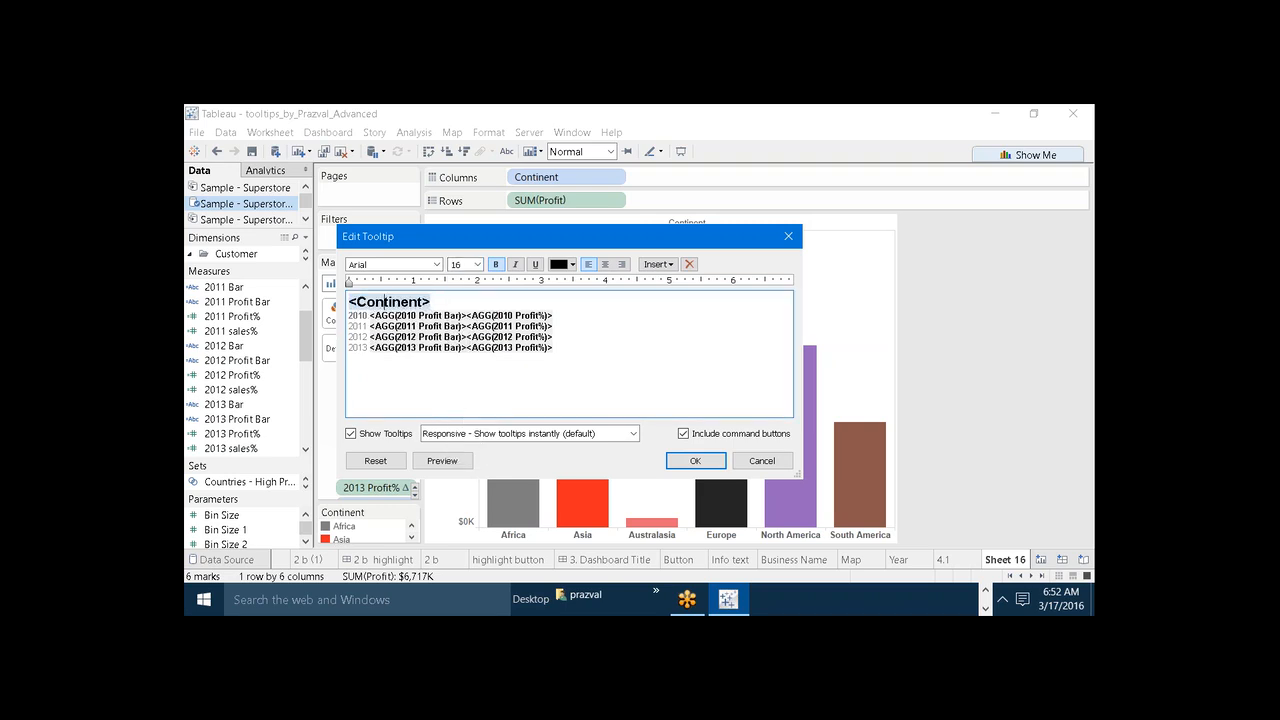
drag(432, 301, 348, 301)
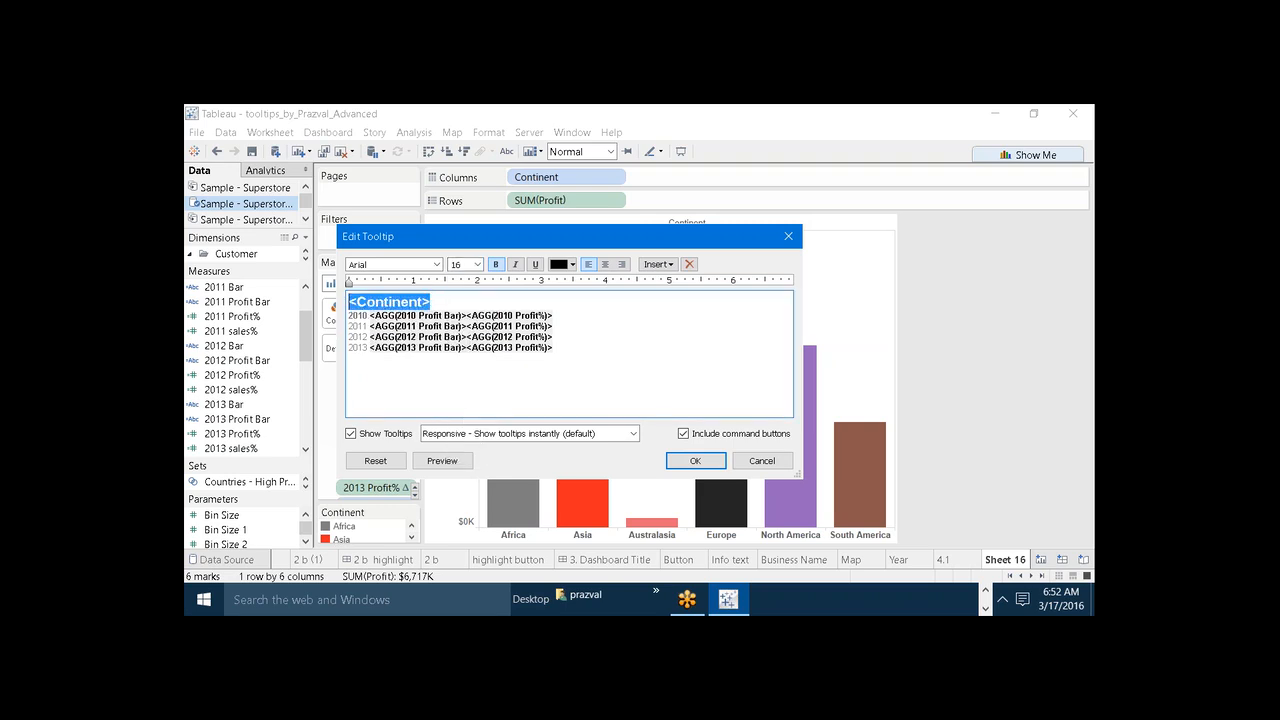
click(571, 265)
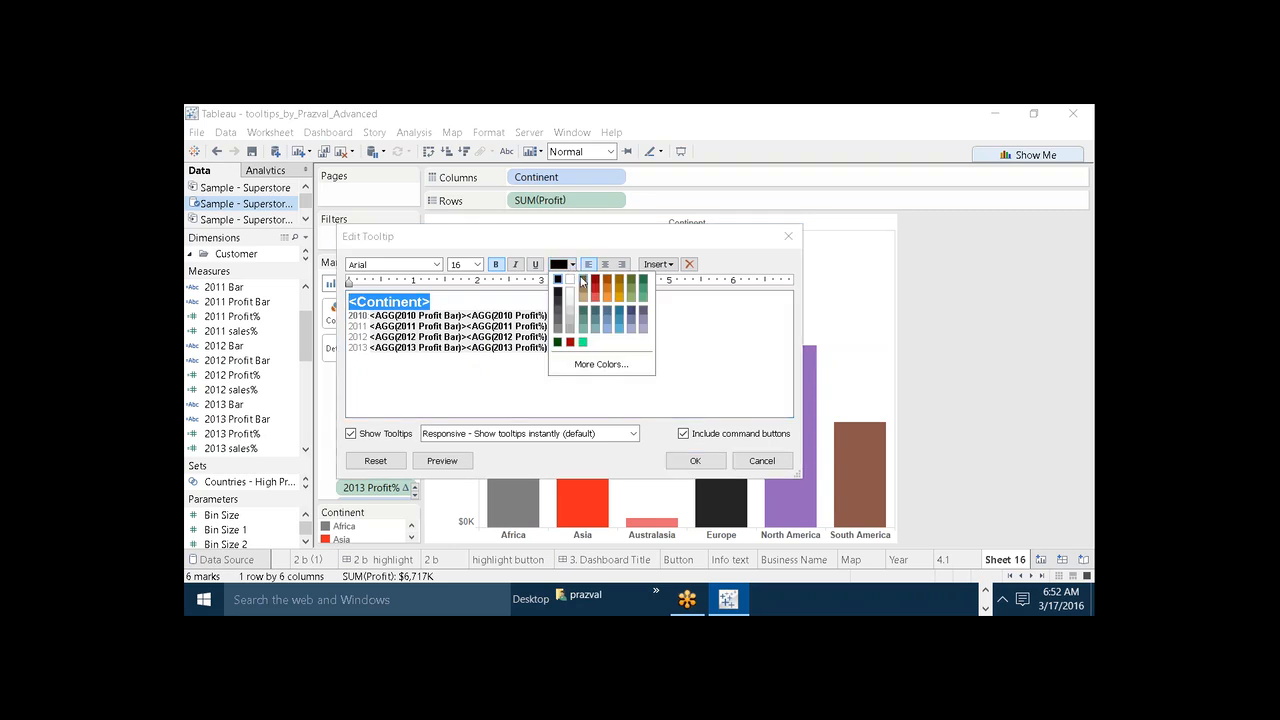
click(583, 283)
click(455, 369)
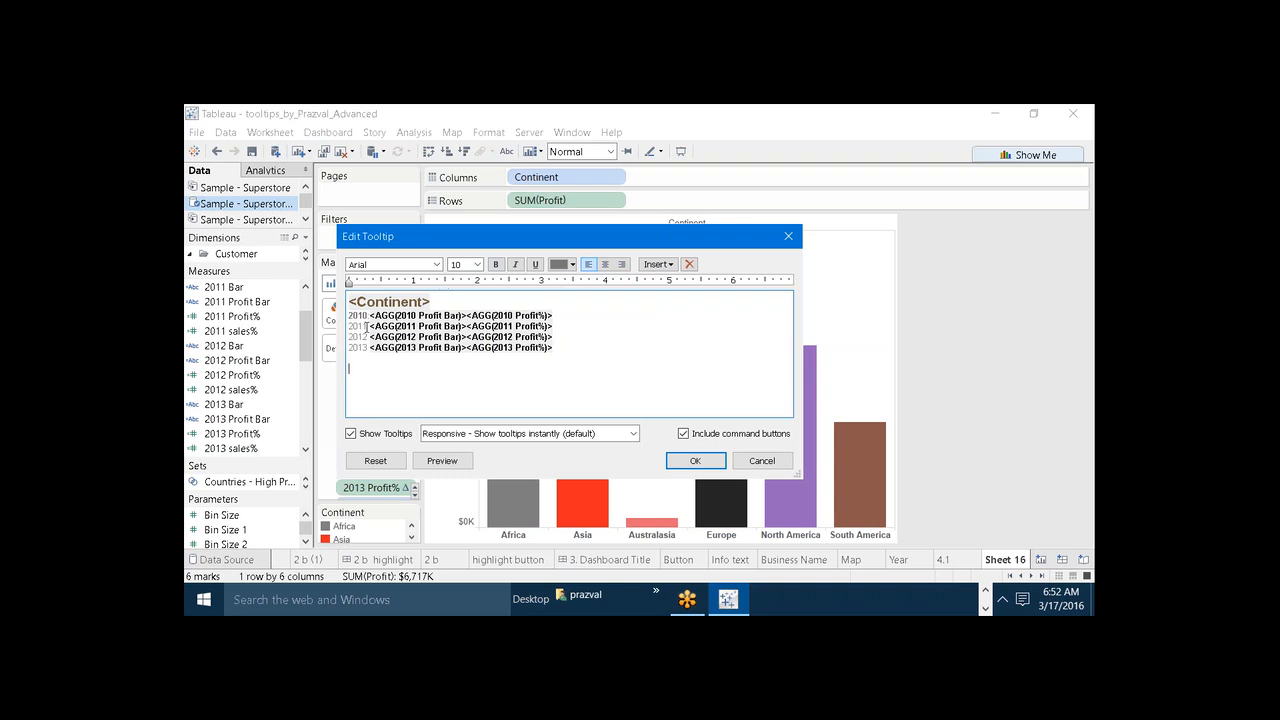
Set the font size of the 2010 and 2011 year labels in the tooltip to 14
drag(369, 315, 351, 316)
click(477, 264)
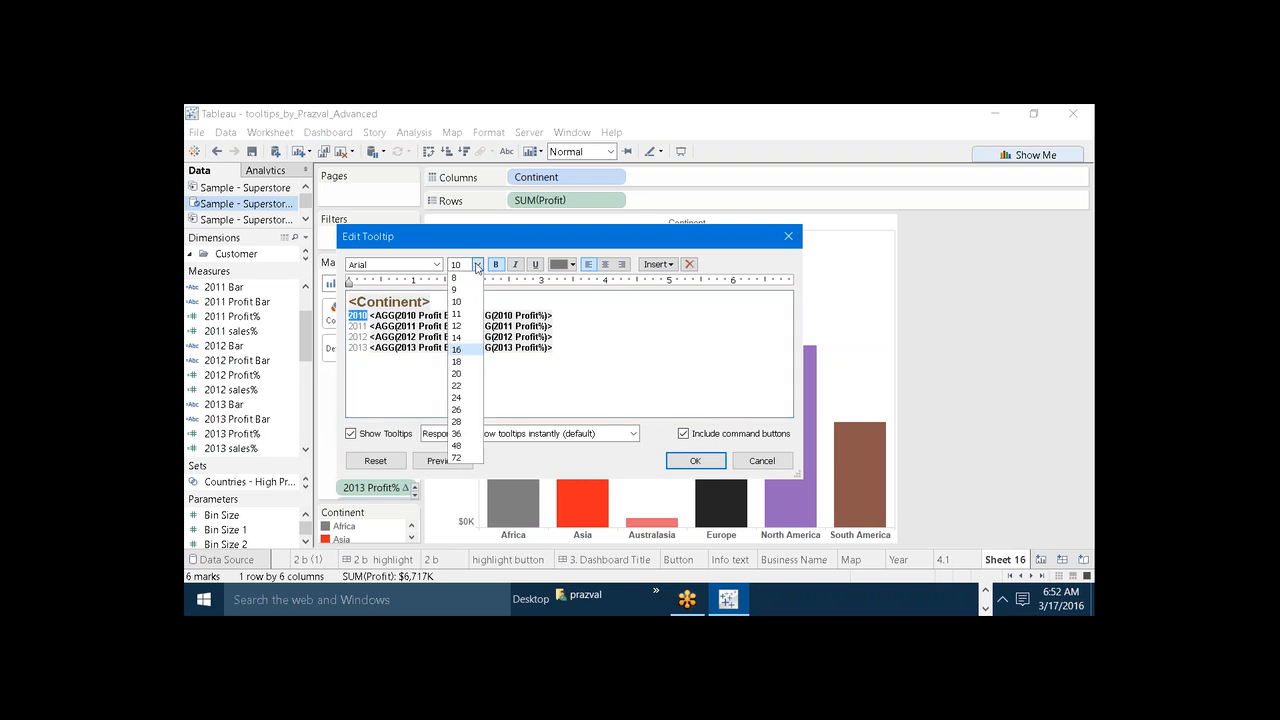
click(458, 338)
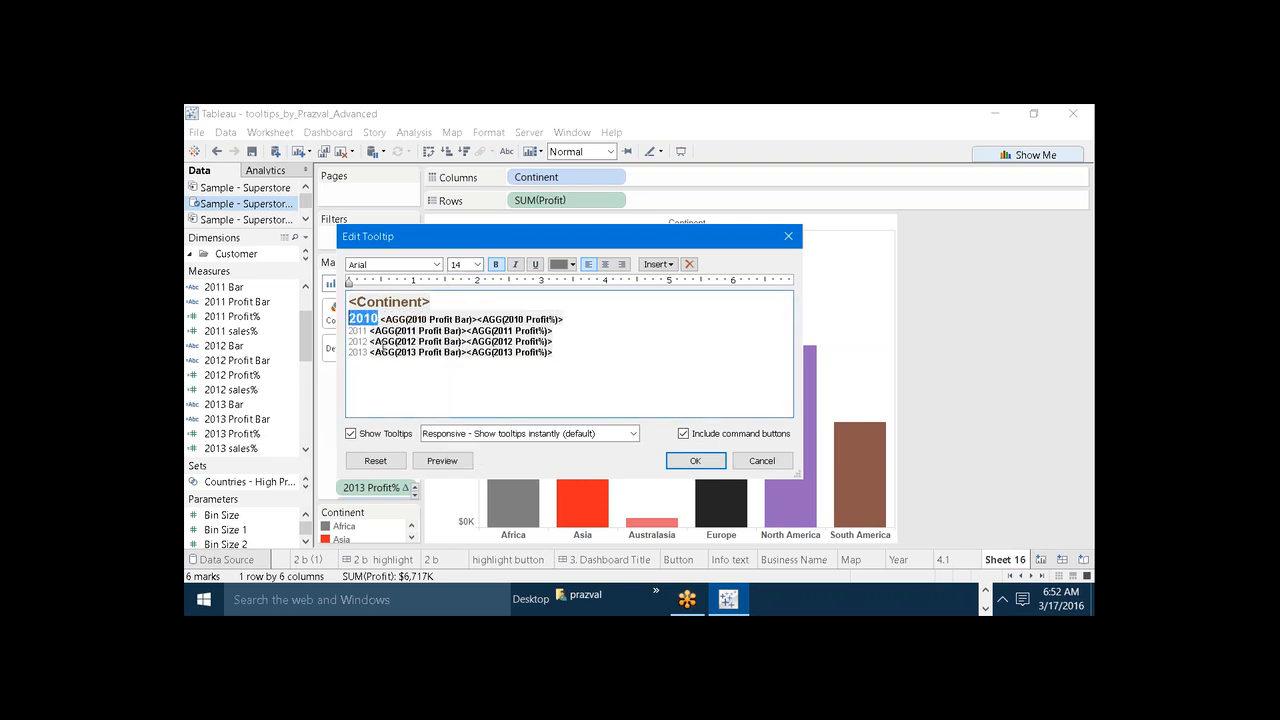
click(358, 332)
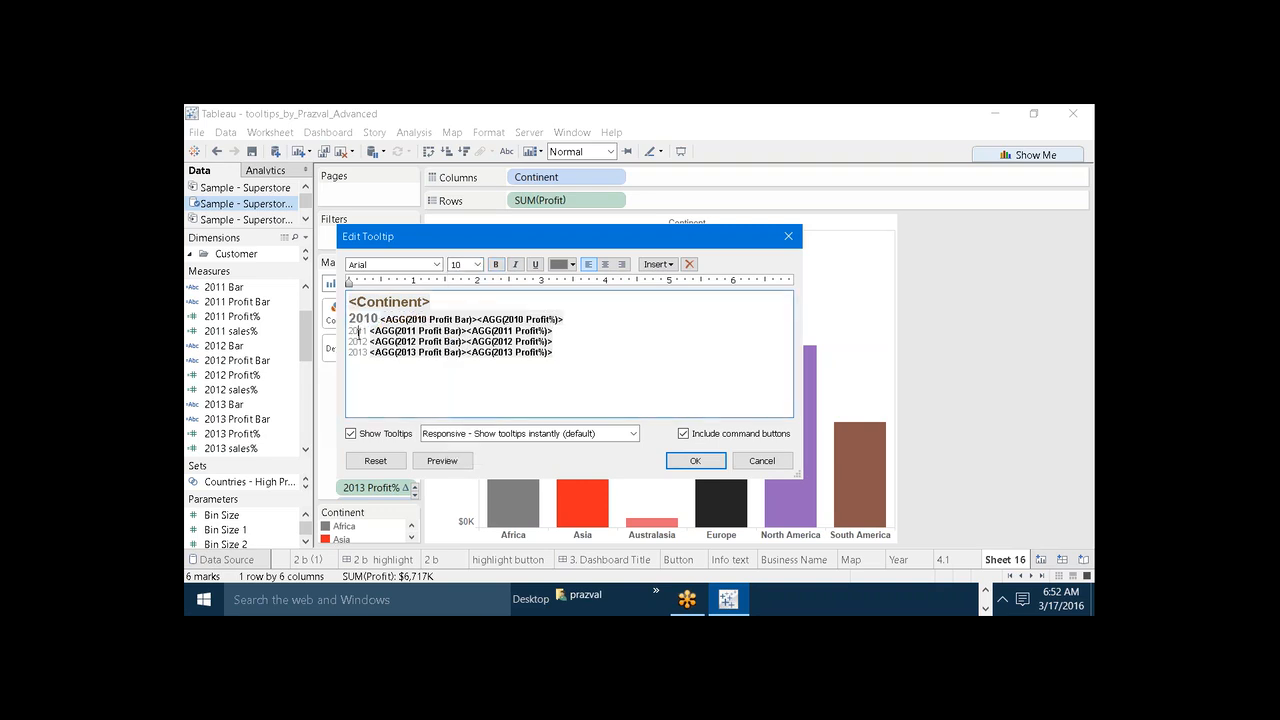
click(477, 264)
click(464, 338)
drag(371, 331, 350, 331)
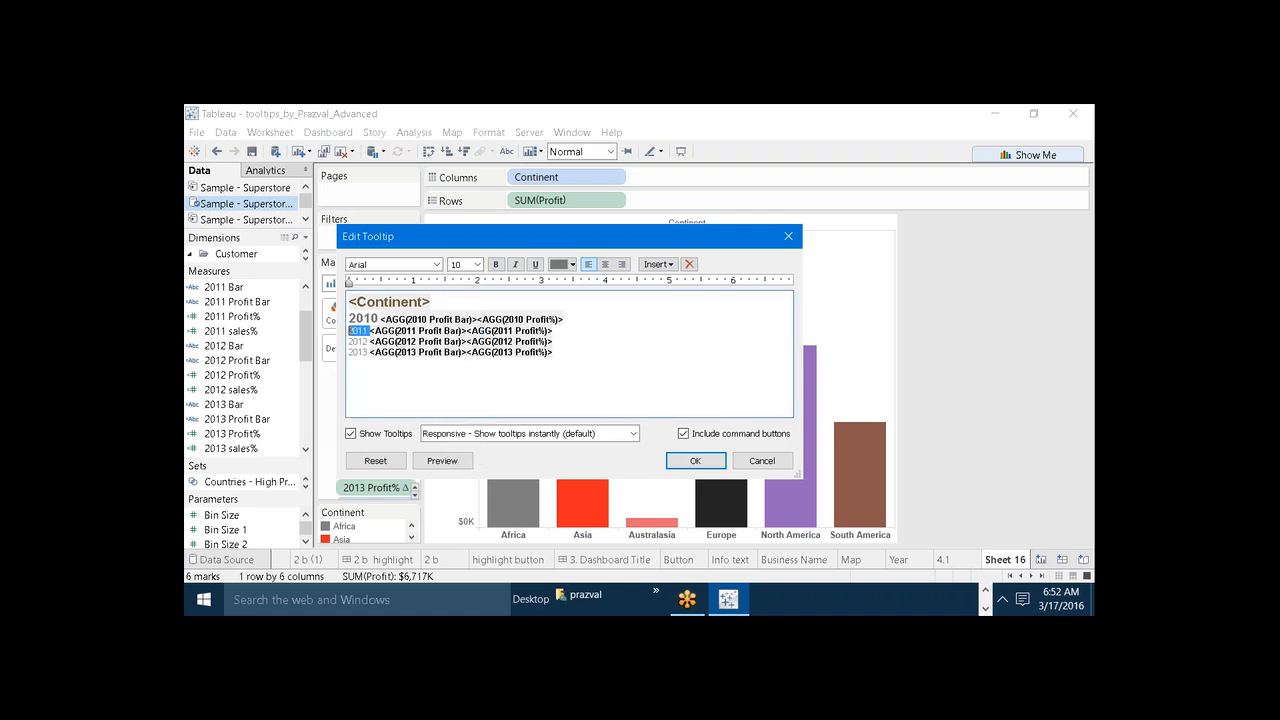
click(477, 264)
click(462, 338)
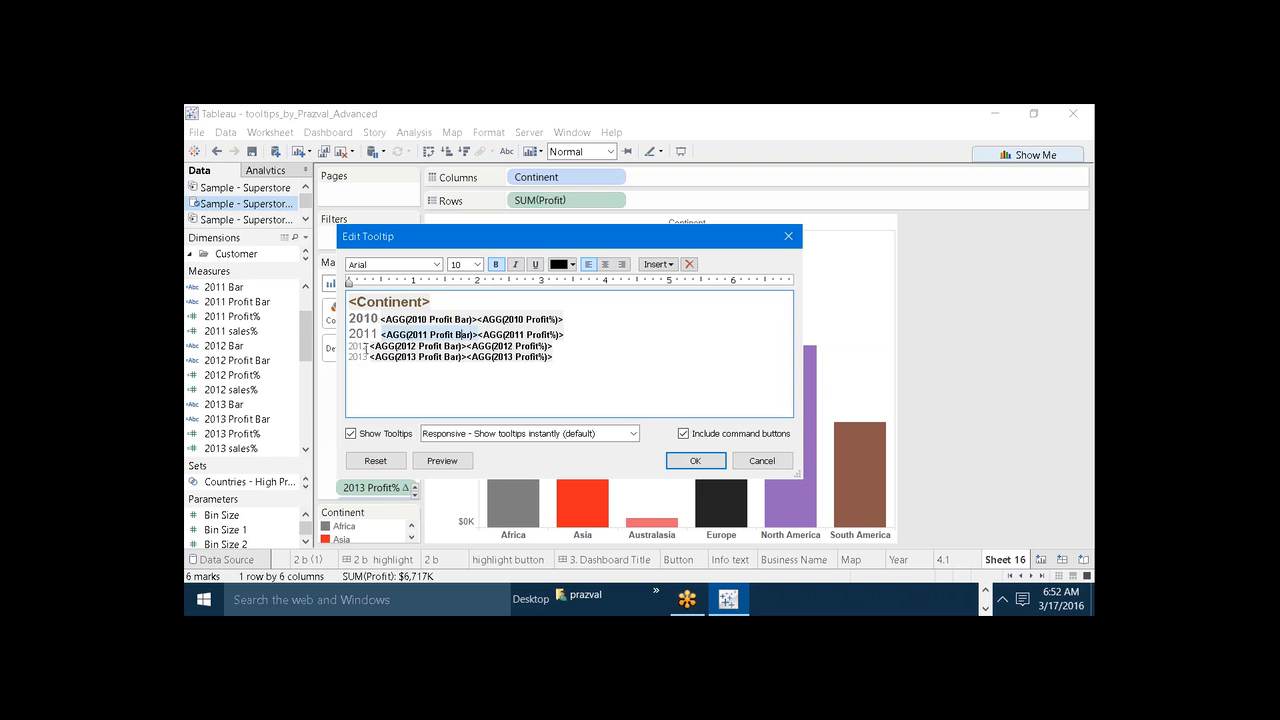
Set the font size of the 2012 and 2013 year labels in the tooltip to 14
double_click(365, 347)
click(477, 264)
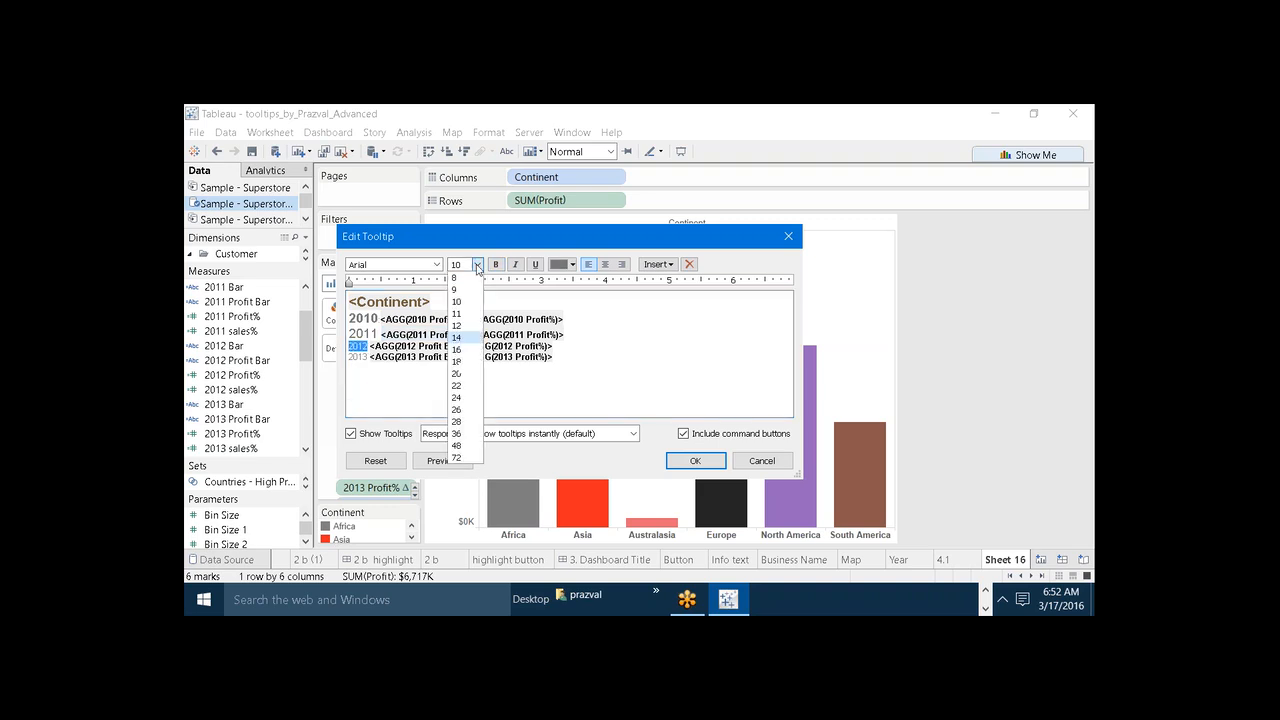
click(460, 337)
click(364, 361)
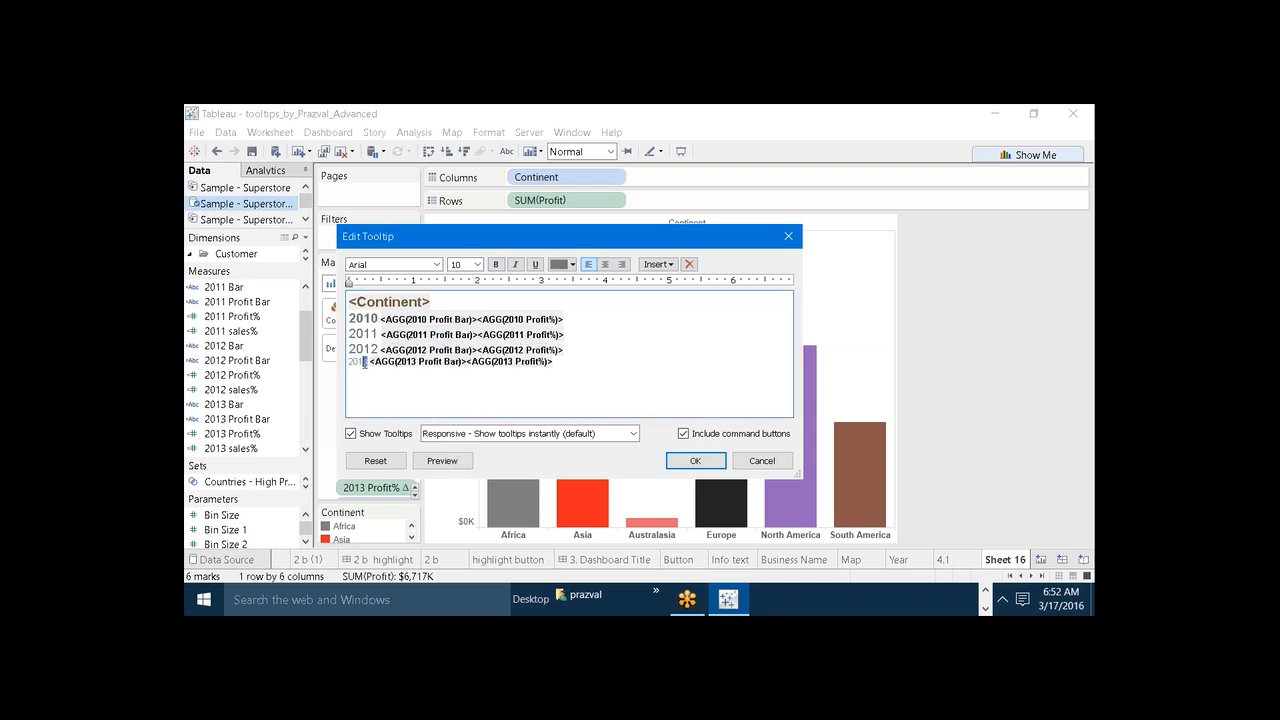
double_click(364, 361)
click(477, 264)
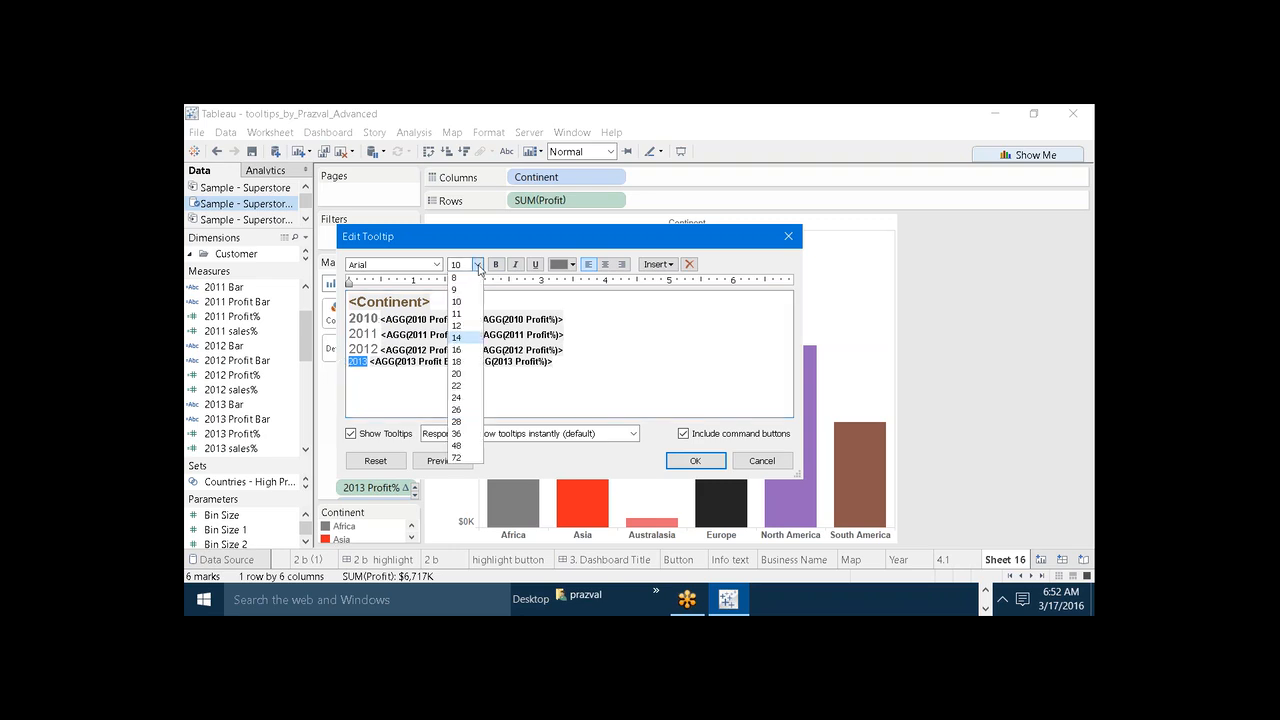
click(460, 337)
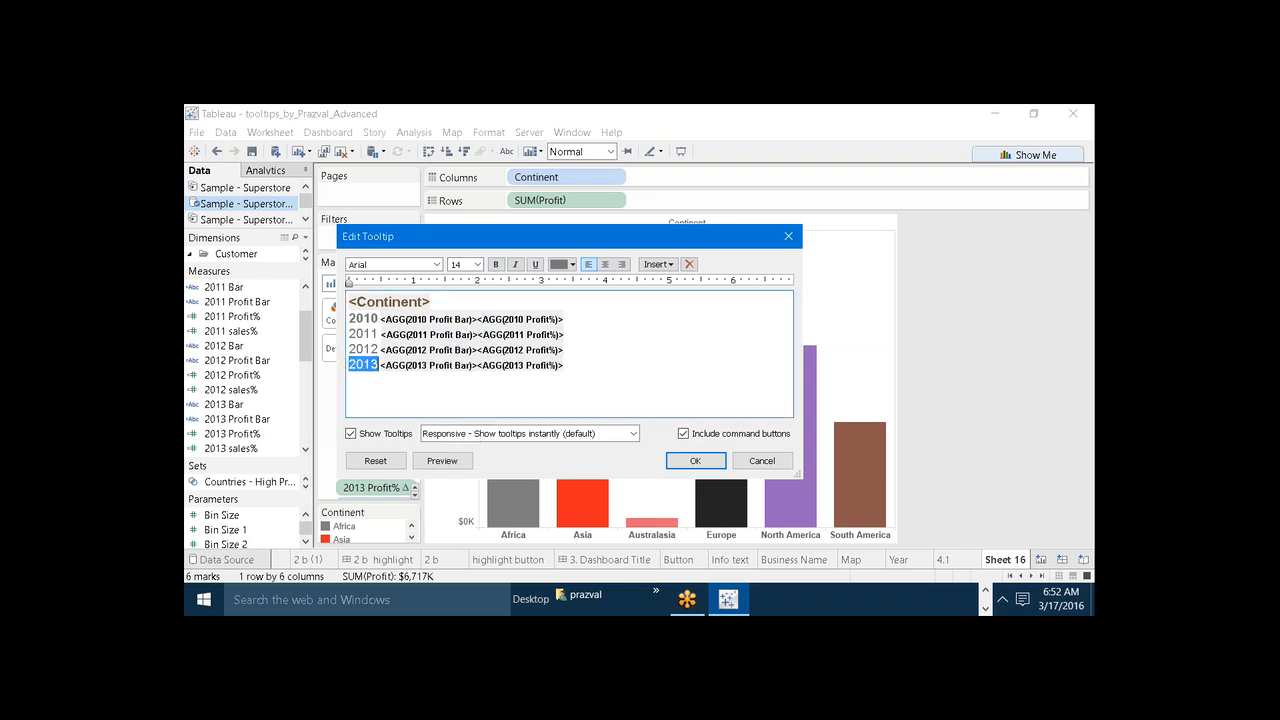
Make the 2013 and 2012 year labels in the tooltip bold with a black text color
key(ctrl+b)
click(571, 264)
click(558, 272)
click(392, 351)
drag(378, 348, 338, 343)
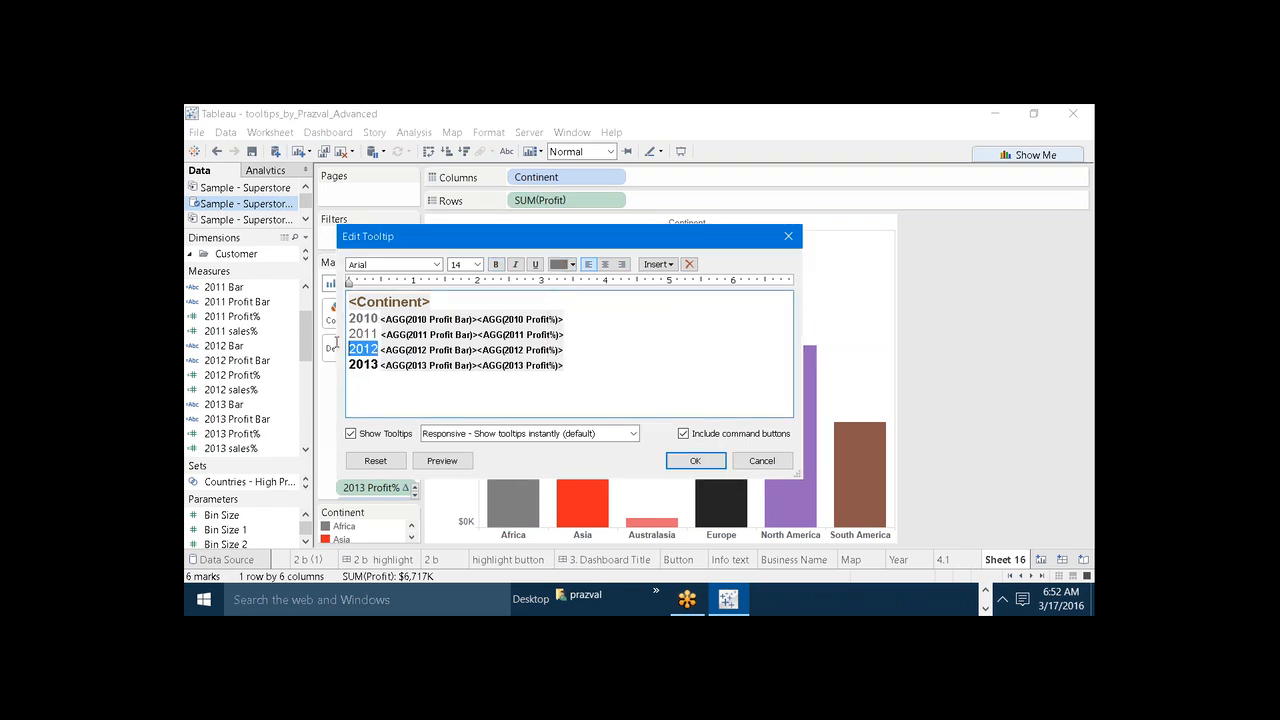
key(ctrl+b)
click(572, 265)
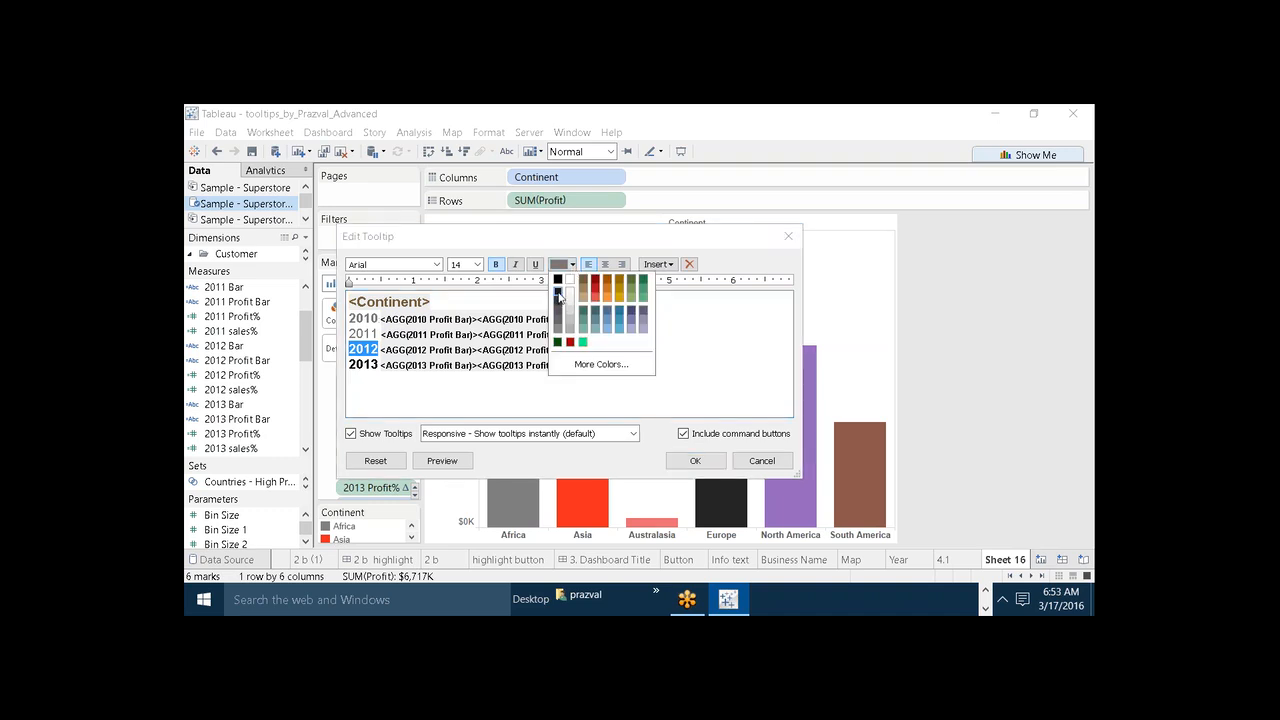
click(558, 300)
Make the 2011 year label bold and give the 2011 and 2010 labels a black text color
click(381, 348)
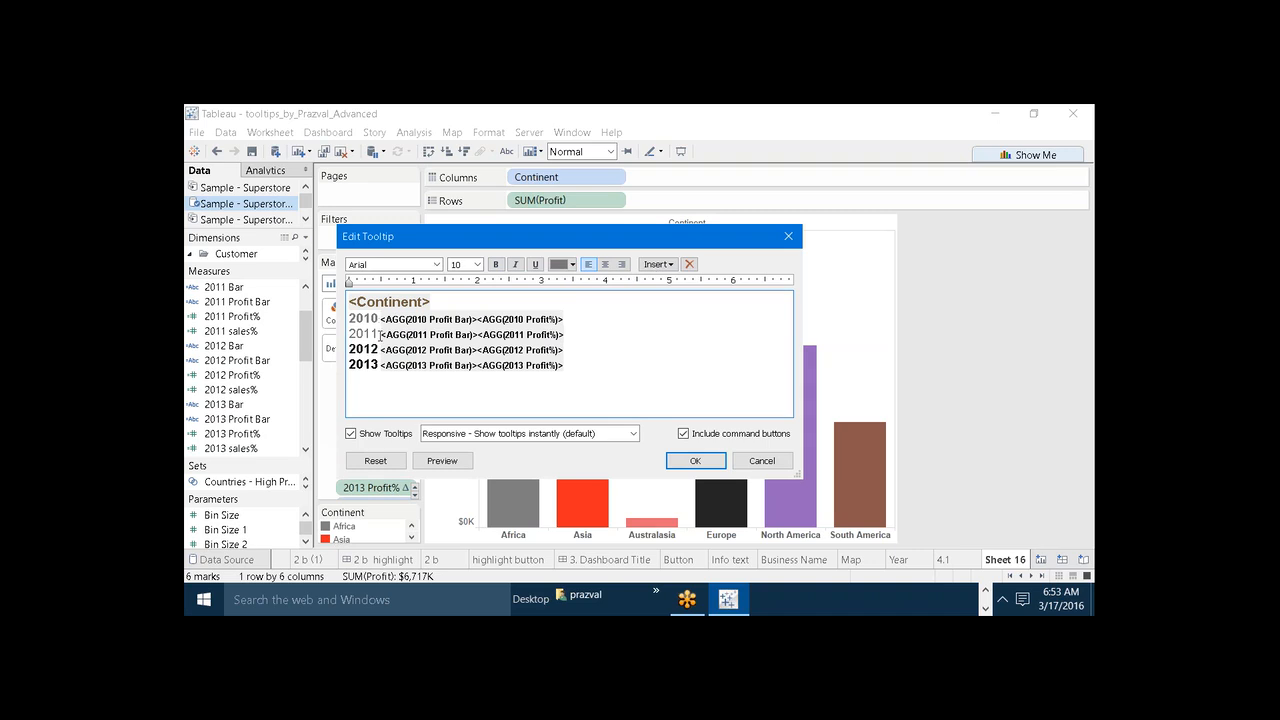
double_click(379, 334)
click(572, 265)
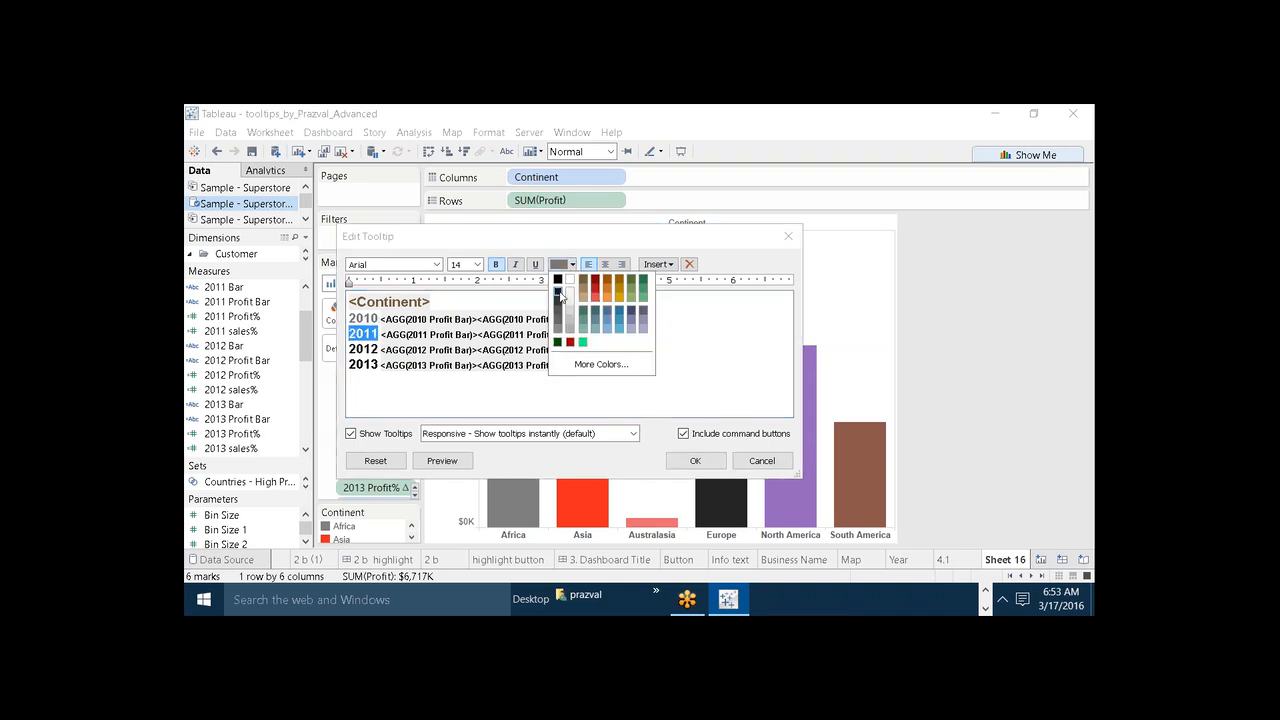
click(560, 292)
click(380, 318)
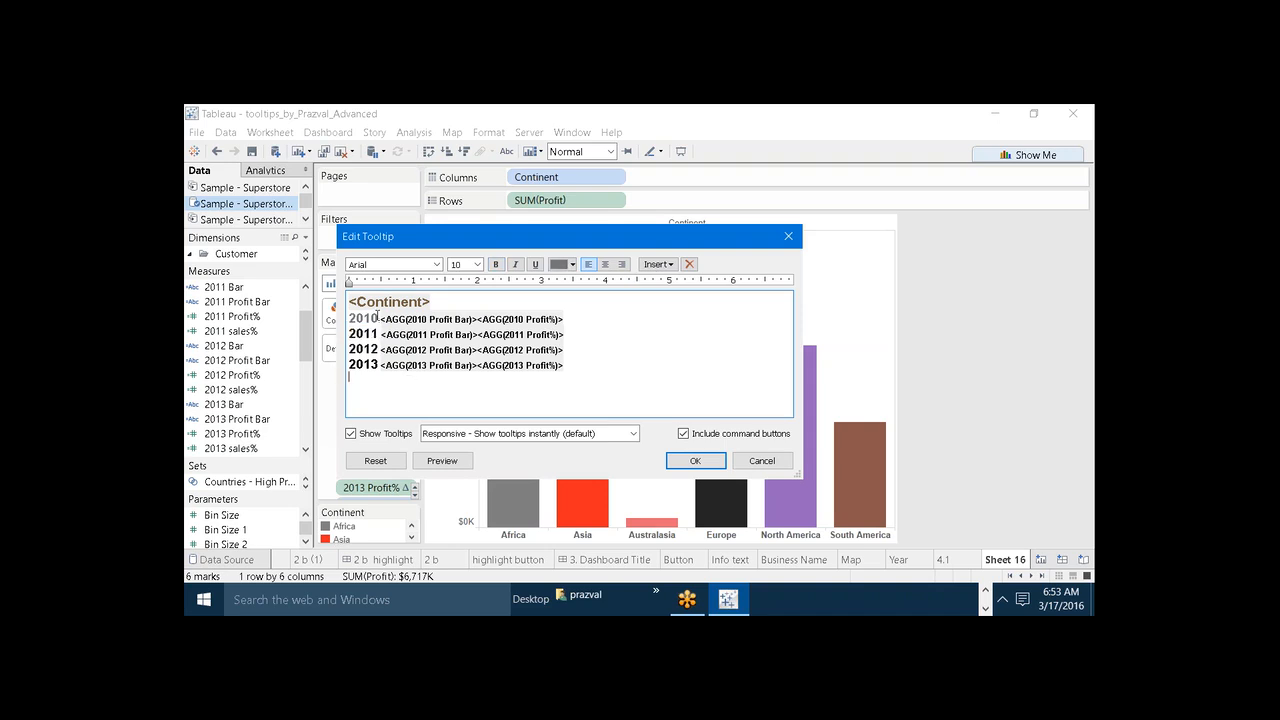
drag(380, 318, 347, 314)
click(572, 265)
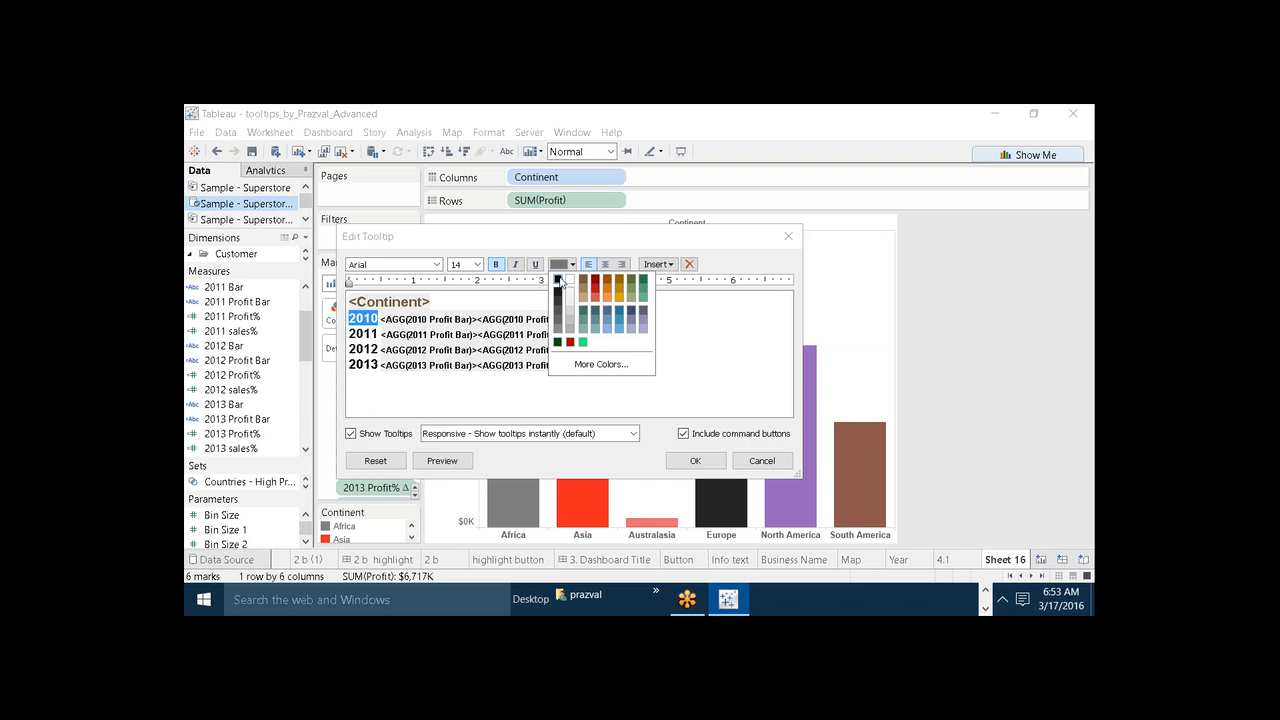
click(558, 280)
click(544, 408)
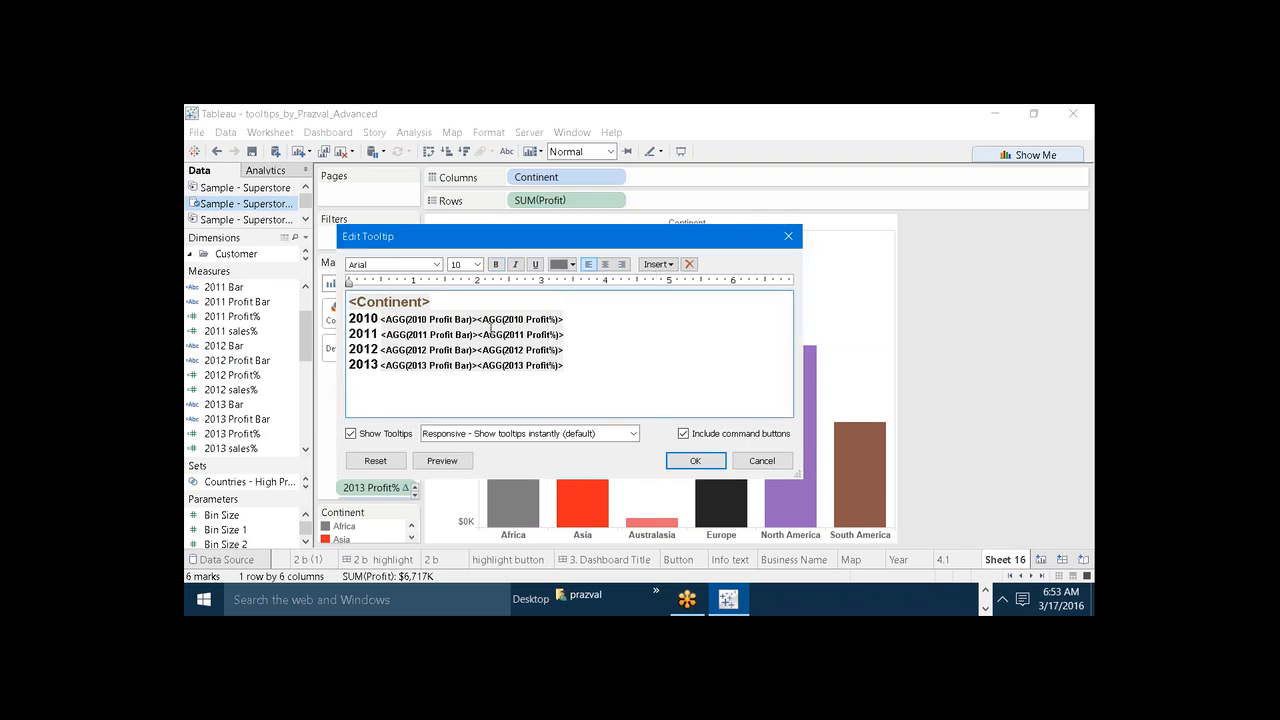
Format the 2010 Profit Bar and 2010 Profit% fields in dark red with font size 20
drag(478, 322, 382, 320)
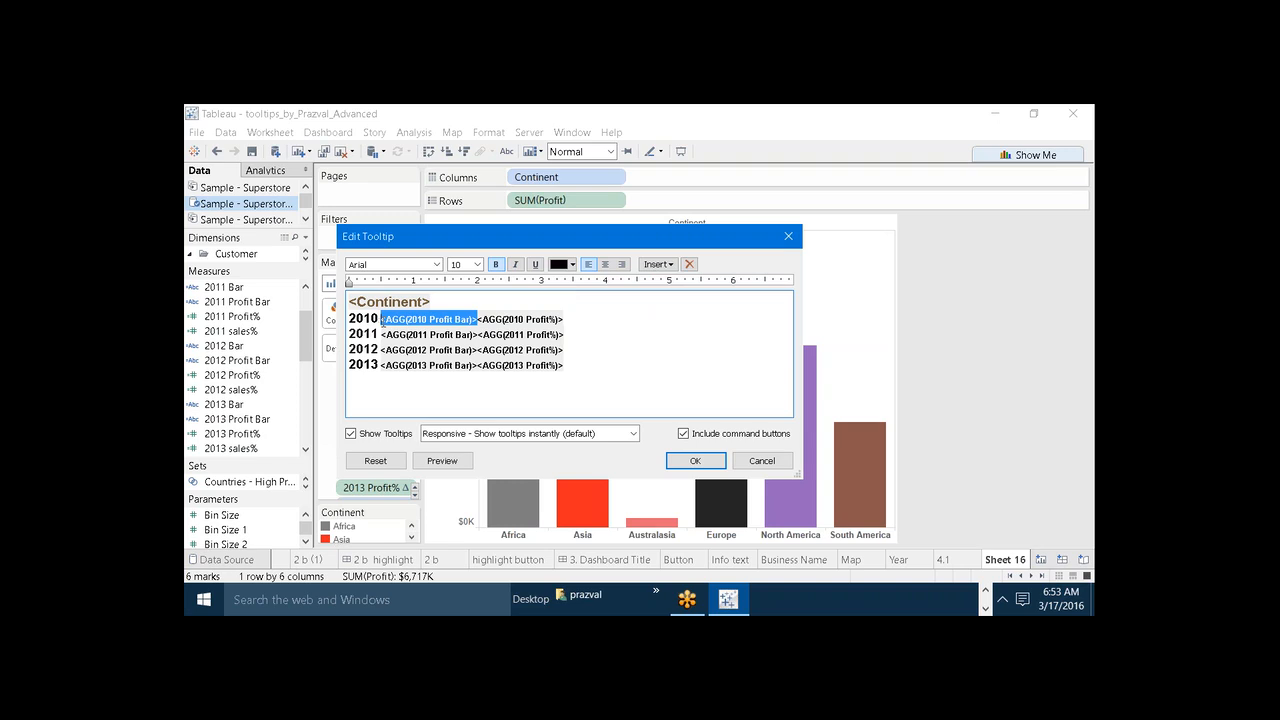
drag(586, 319, 380, 322)
key(ctrl+b)
key(ctrl+b)
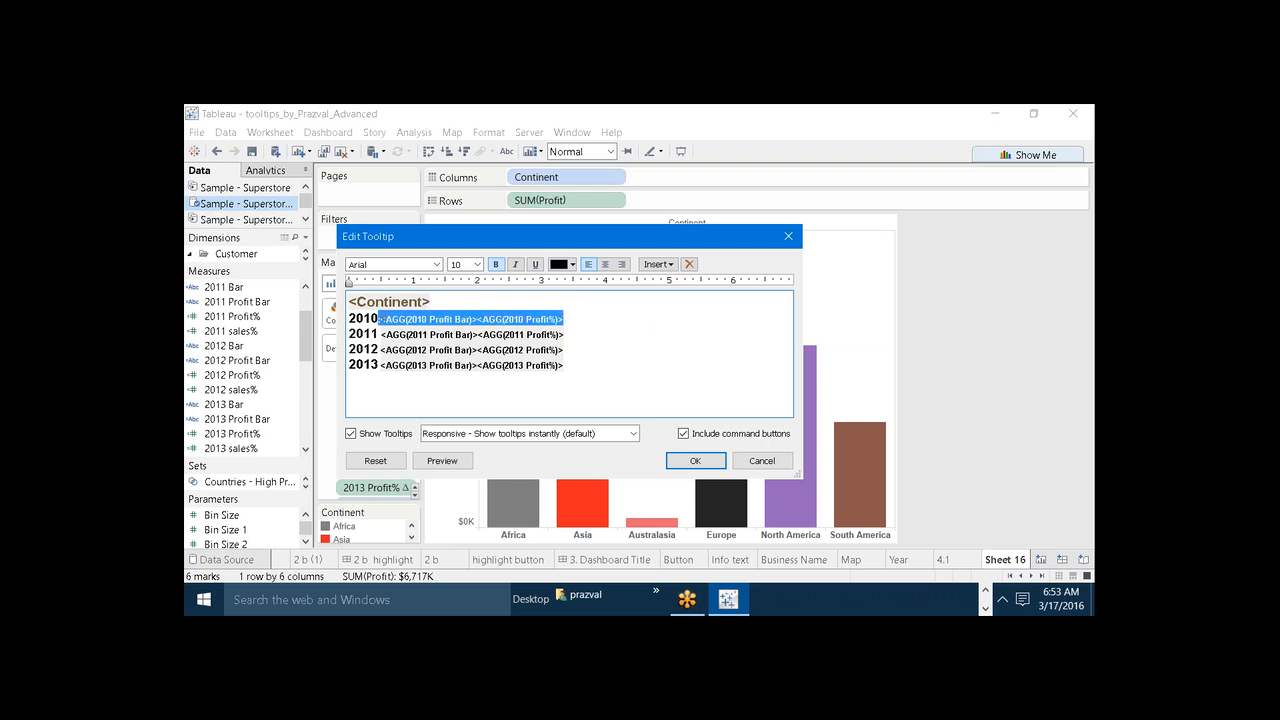
click(381, 318)
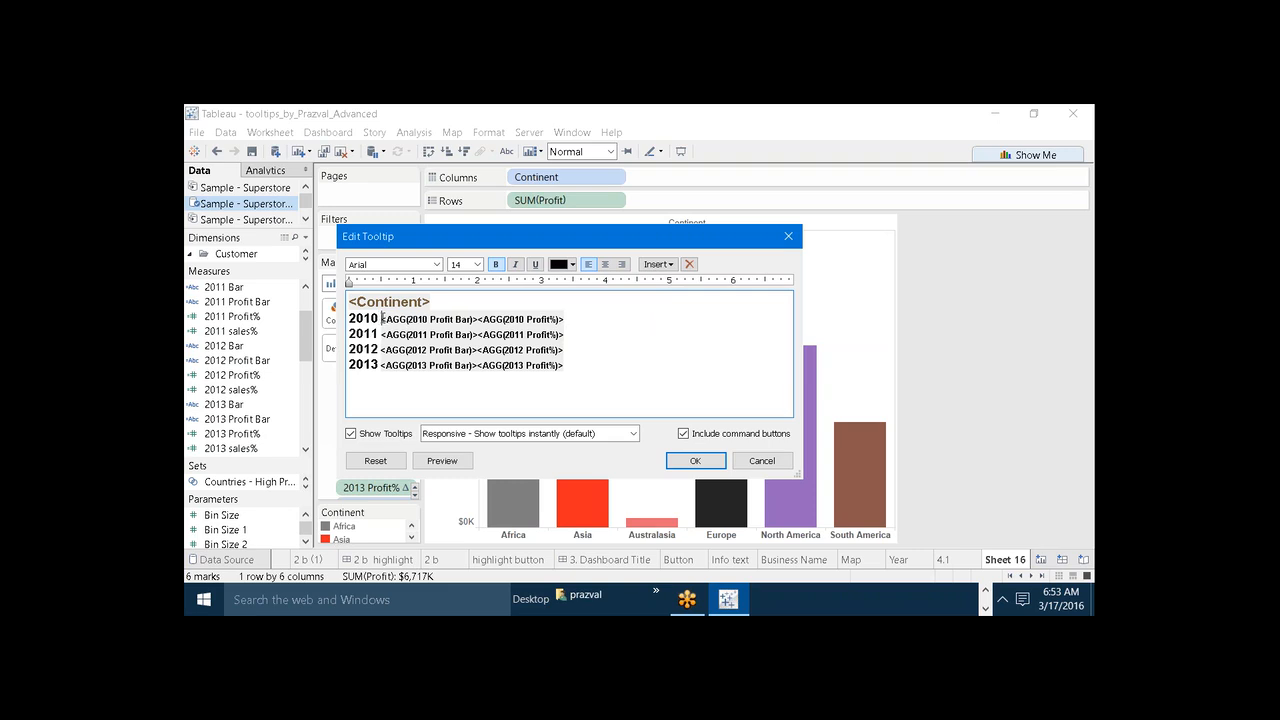
drag(381, 318, 567, 314)
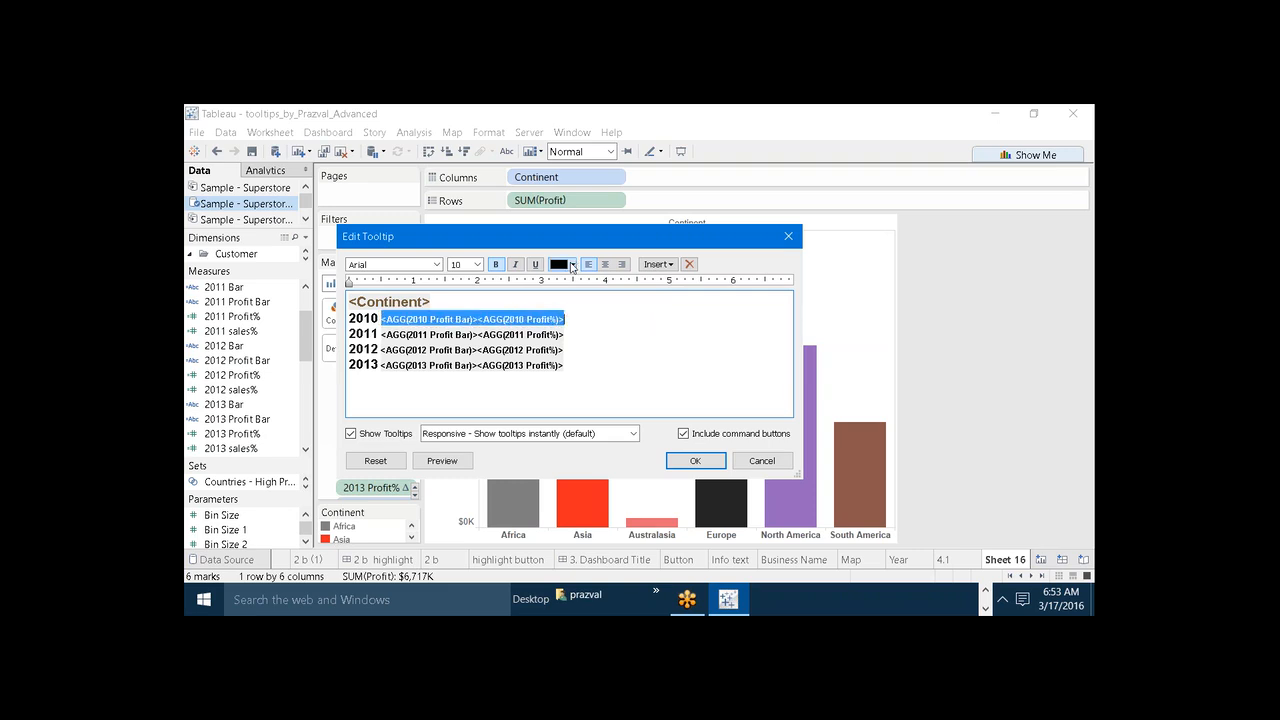
click(573, 264)
click(593, 282)
click(478, 264)
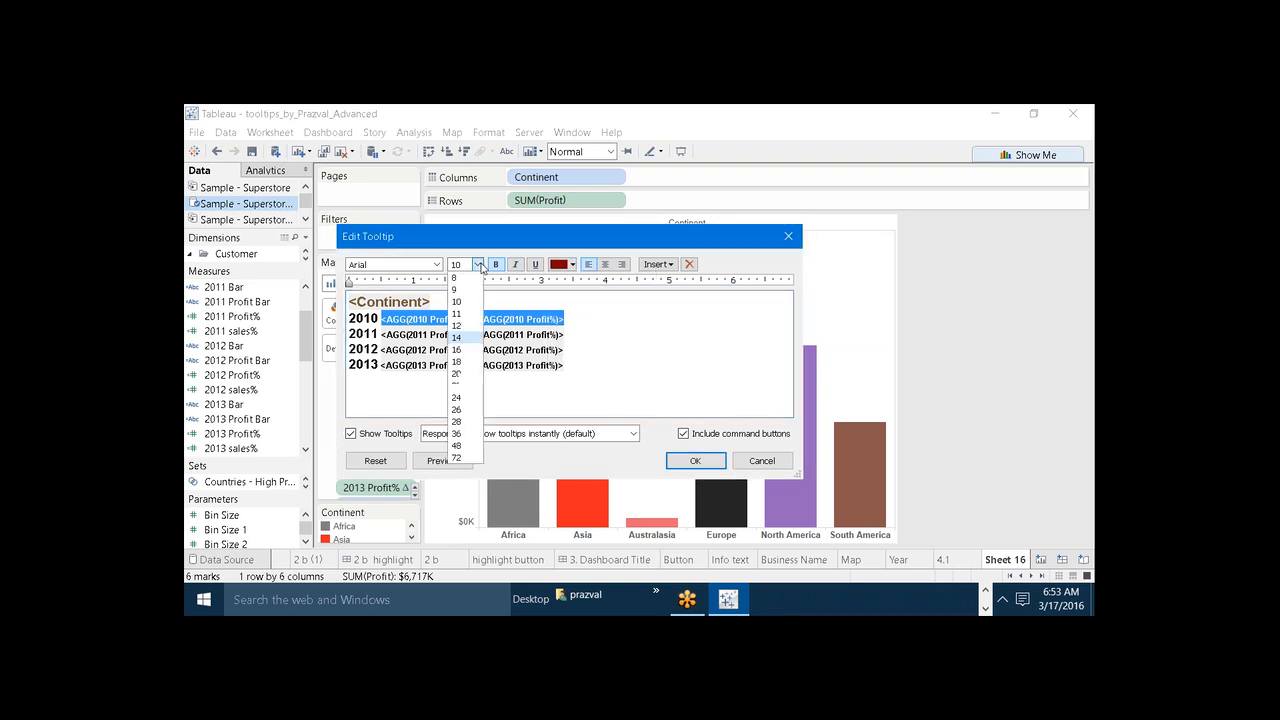
click(458, 373)
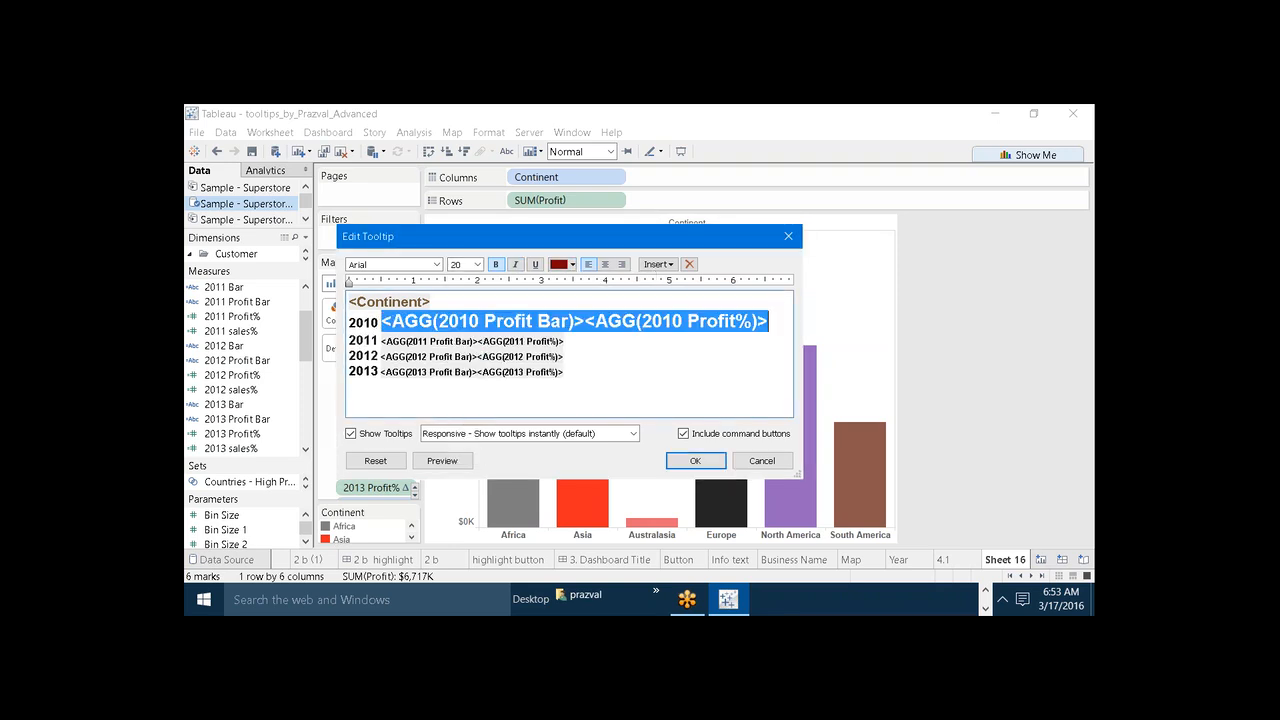
Format the 2011 Profit Bar and 2011 Profit% fields with font size 20 and a dark gold text color
click(576, 338)
drag(576, 338, 383, 344)
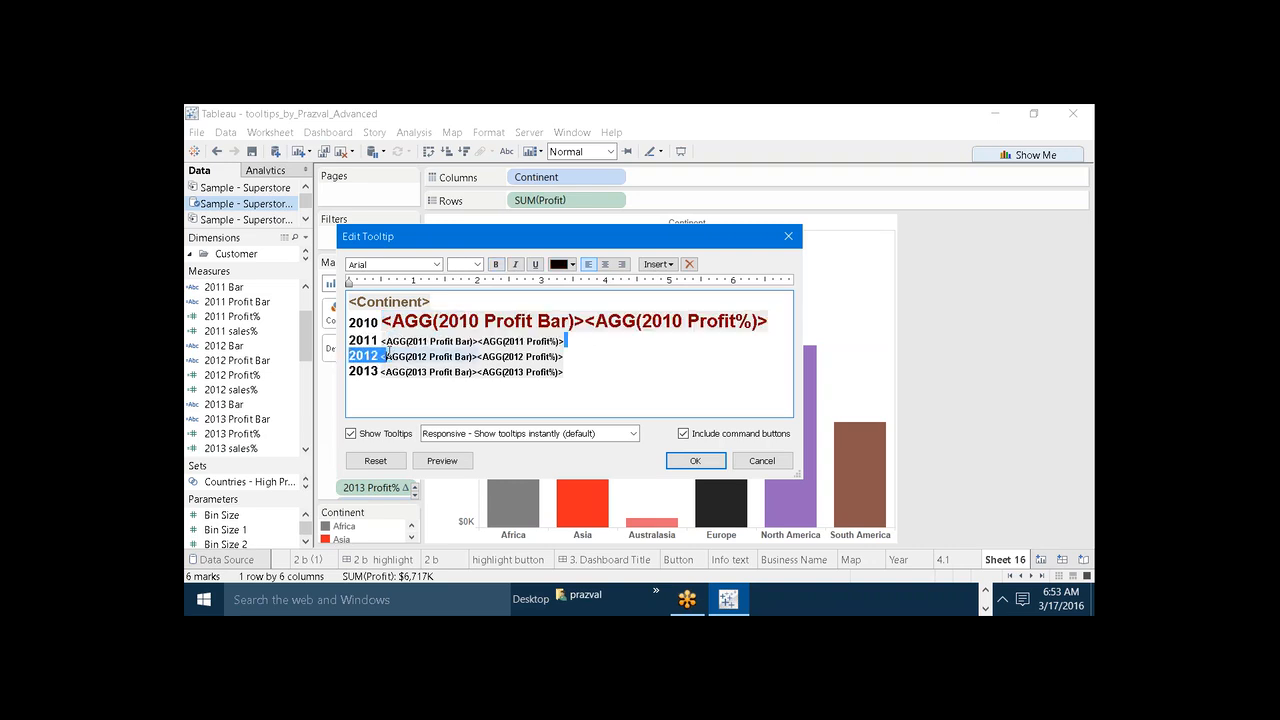
click(478, 264)
click(461, 376)
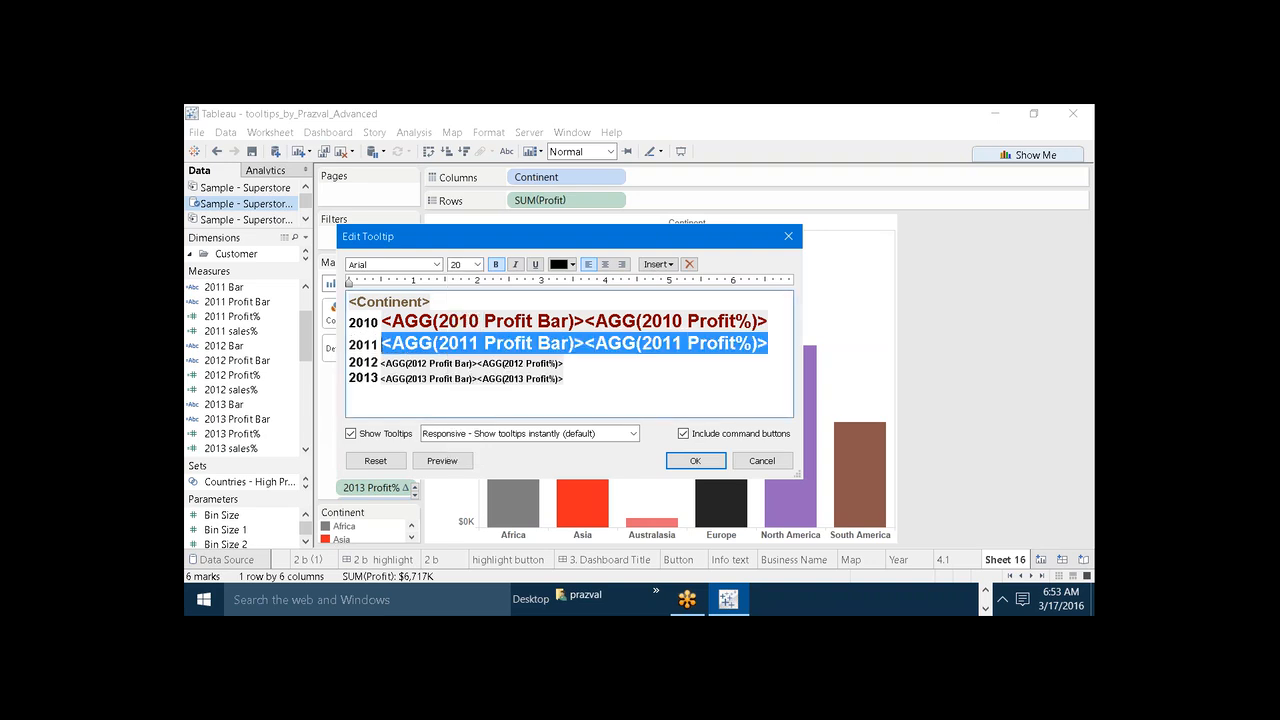
click(572, 264)
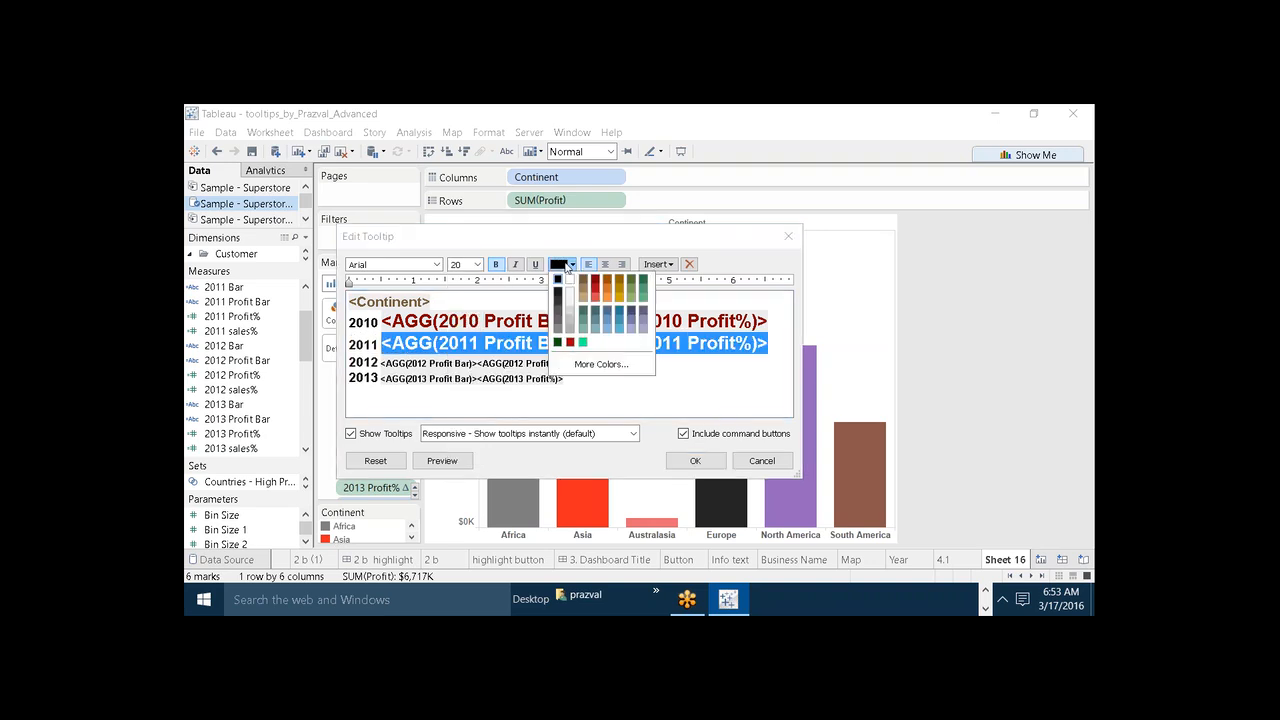
click(618, 283)
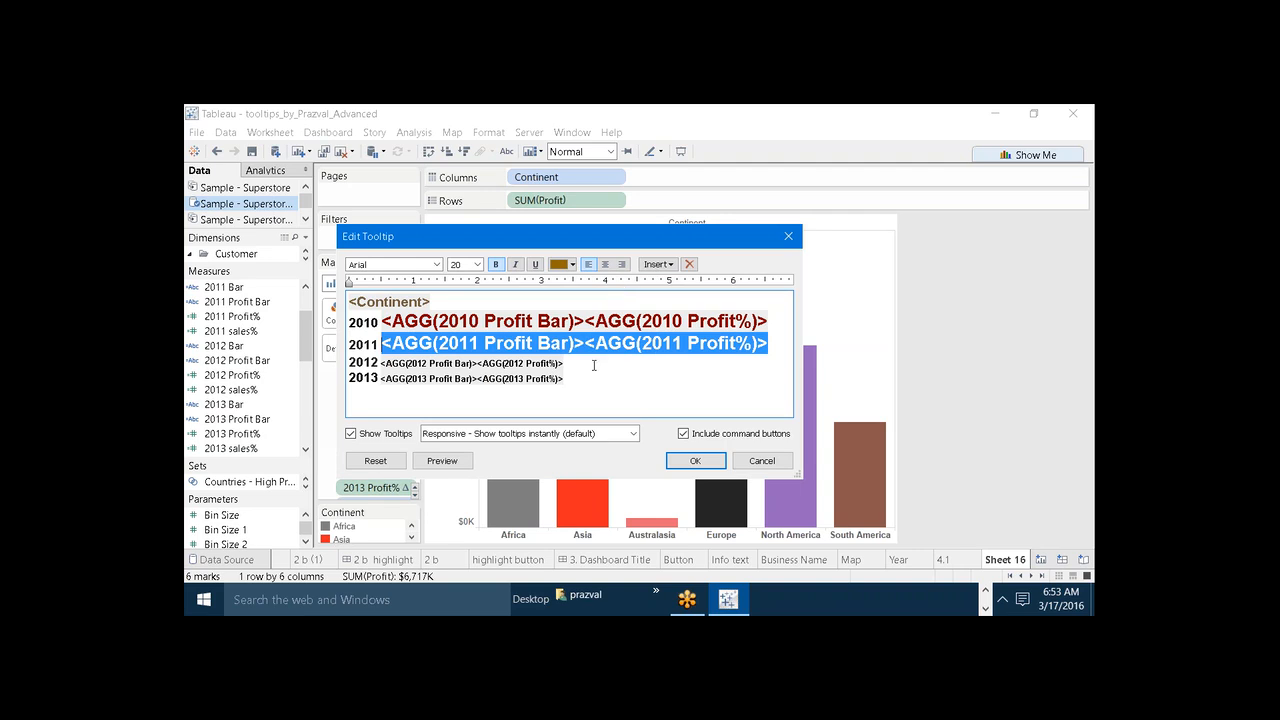
Format the 2012 Profit Bar and 2012 Profit% fields with font size 20 and a dark green text color
drag(594, 364, 380, 364)
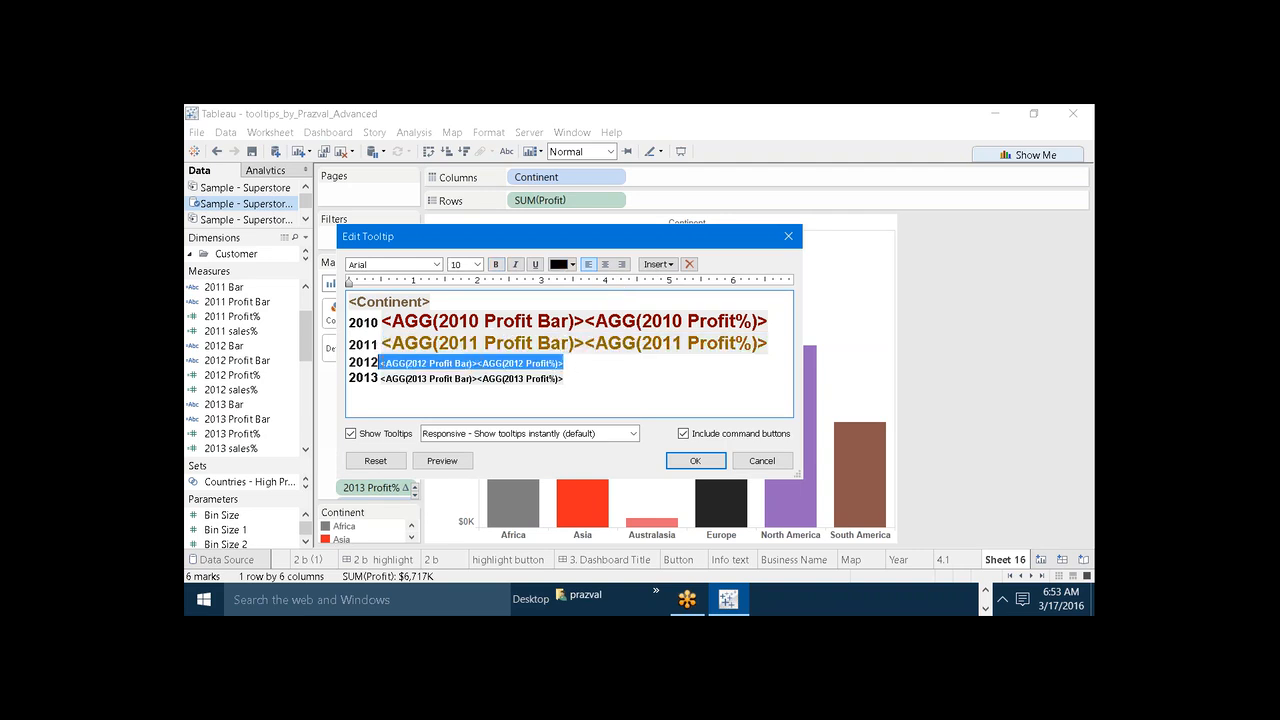
click(477, 264)
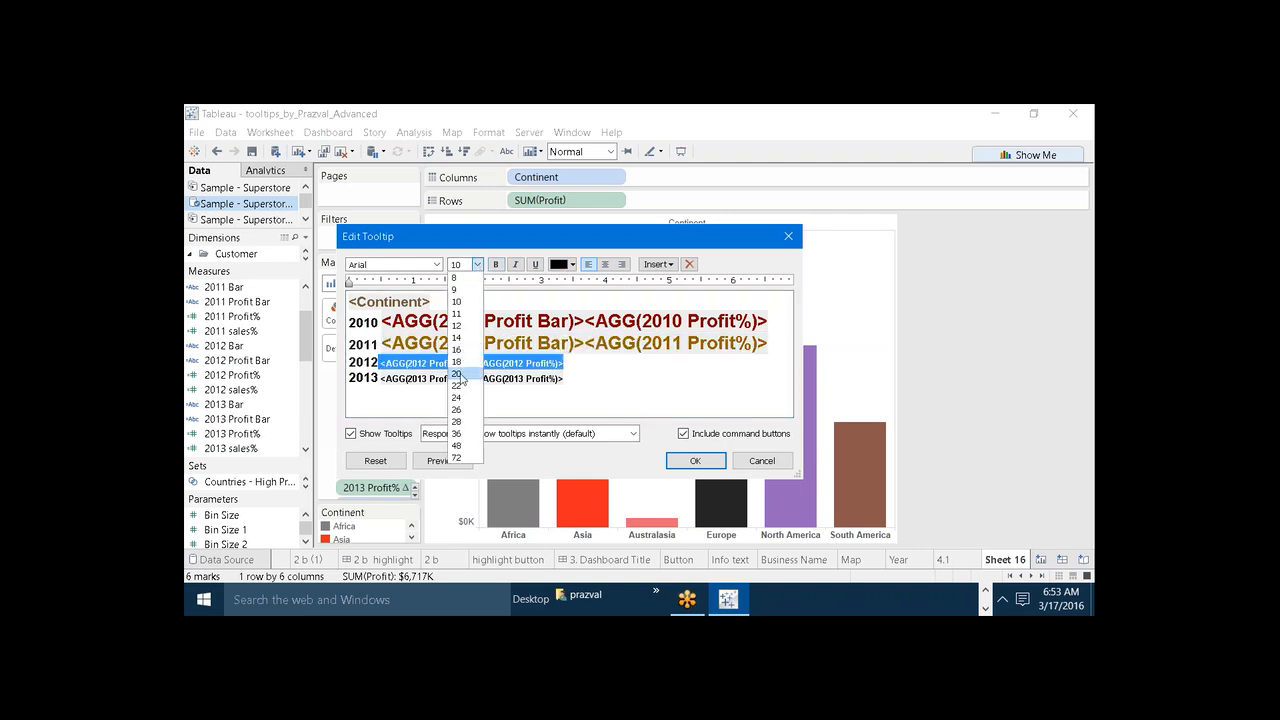
click(457, 373)
click(572, 266)
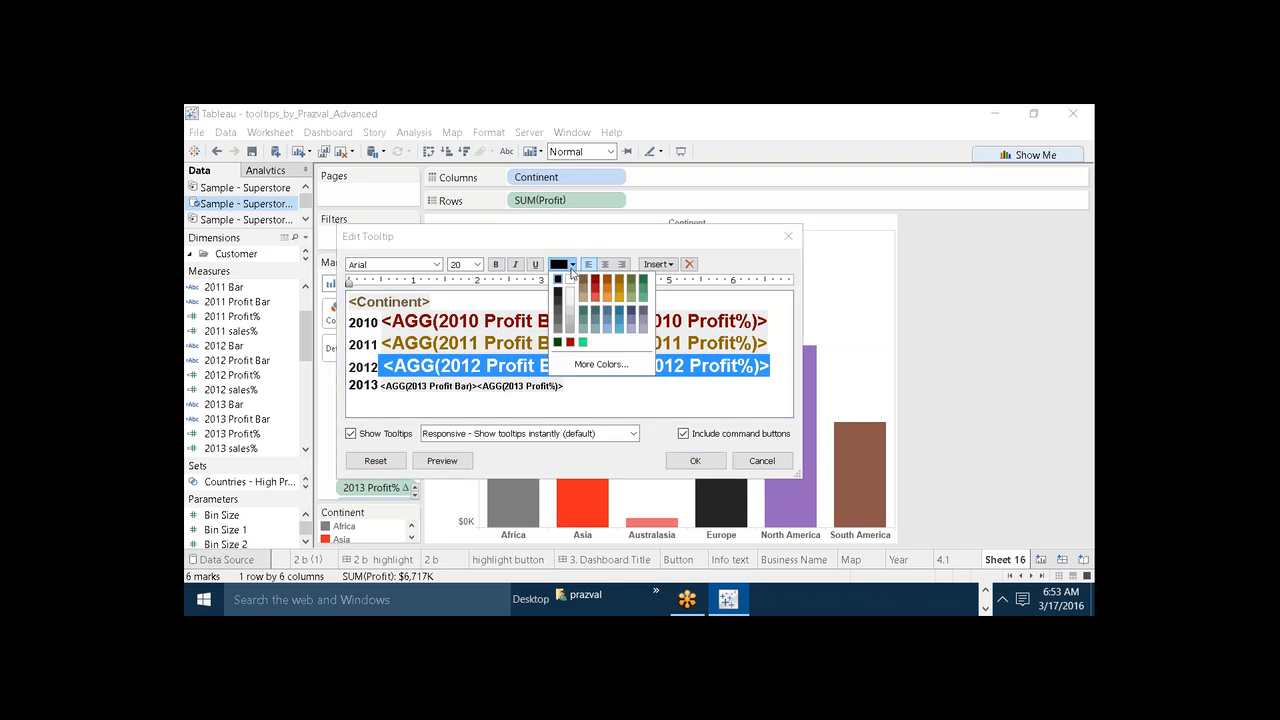
click(557, 342)
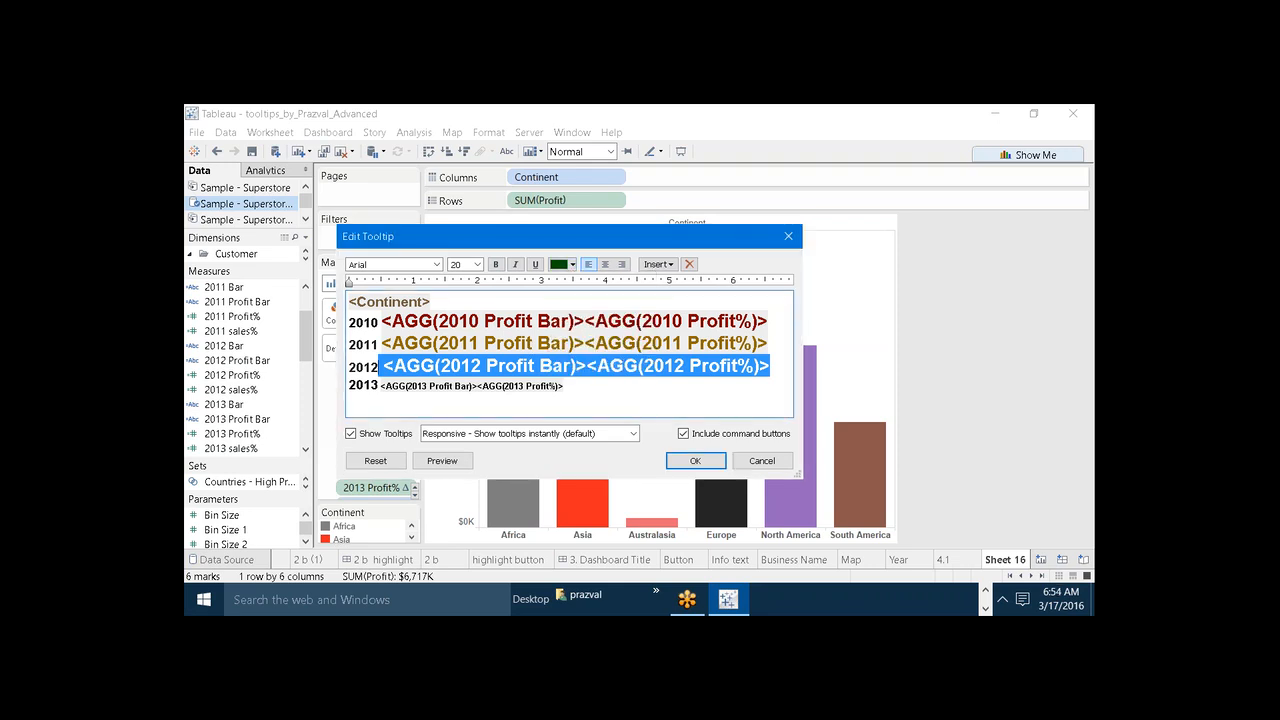
Format the 2013 Profit Bar and 2013 Profit% fields with font size 20 and a dark orange text color
click(567, 386)
drag(567, 386, 380, 390)
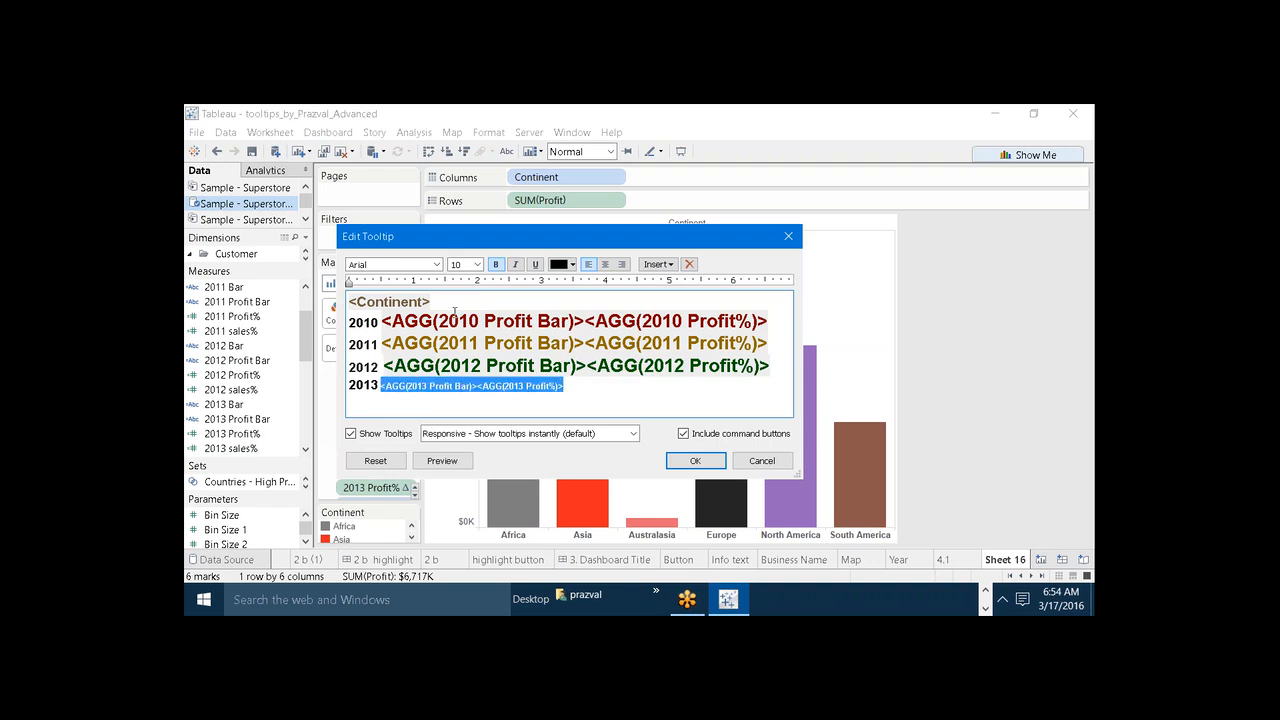
click(478, 264)
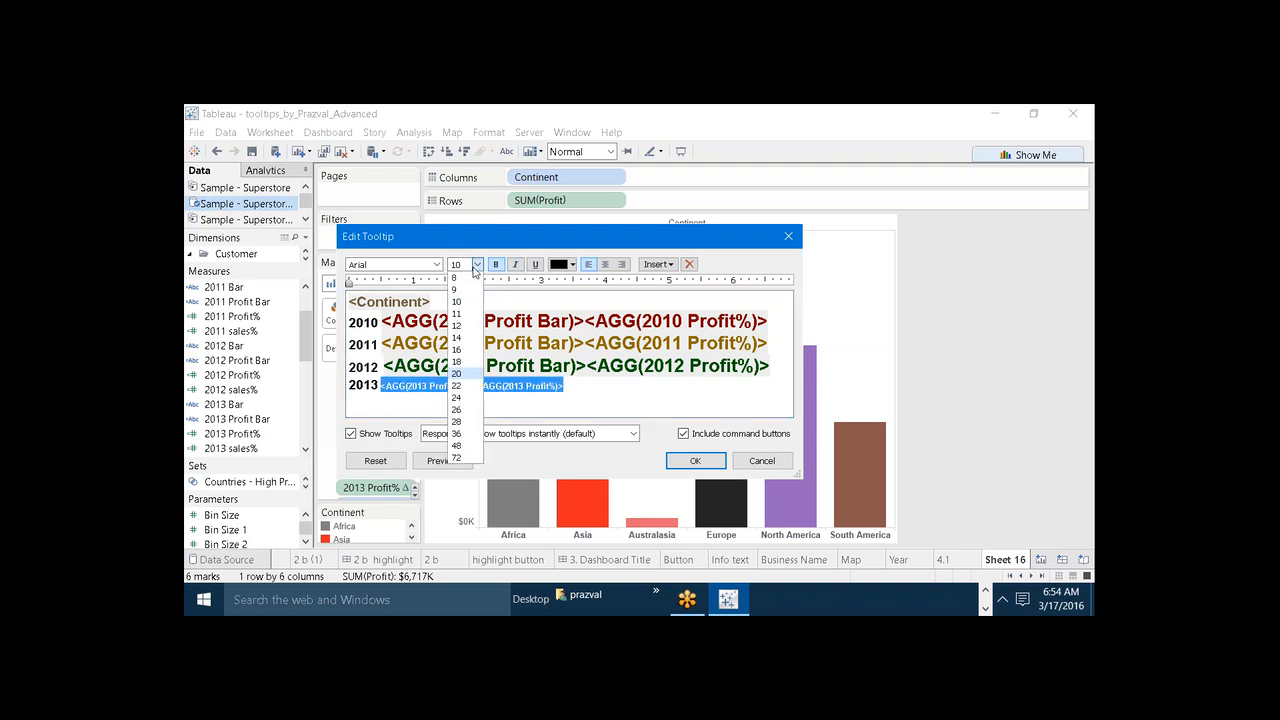
click(460, 373)
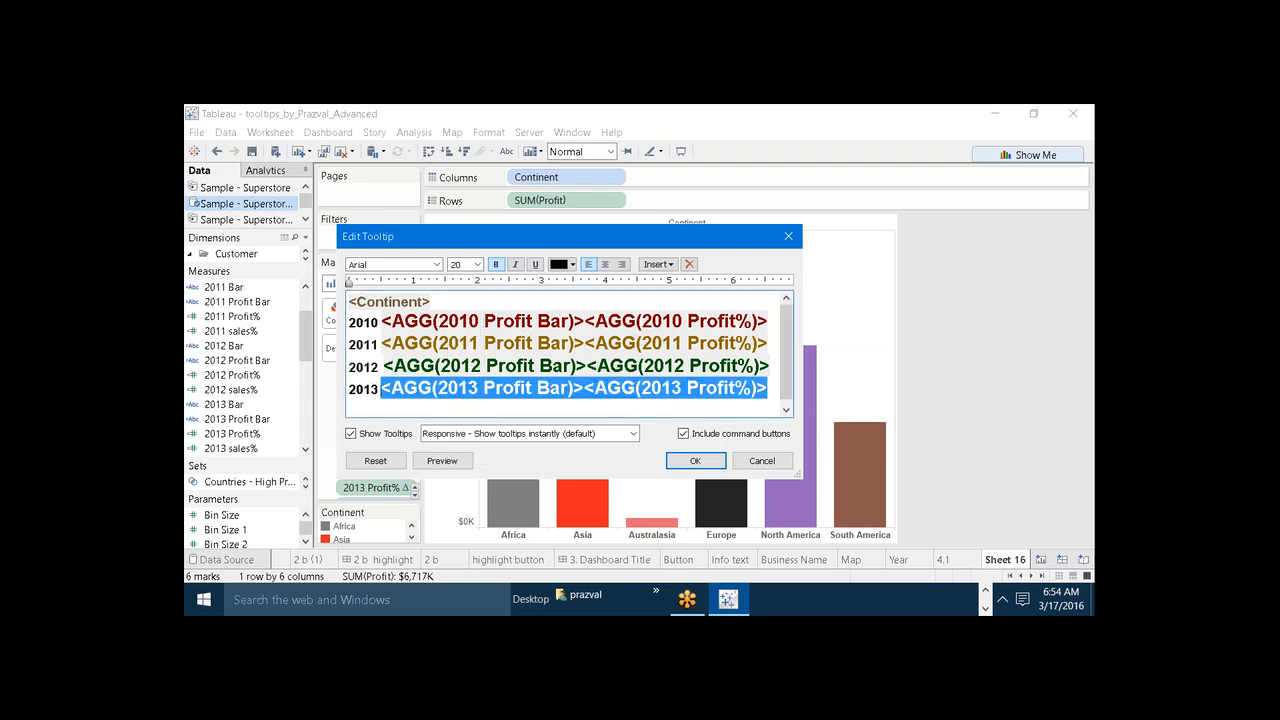
click(572, 264)
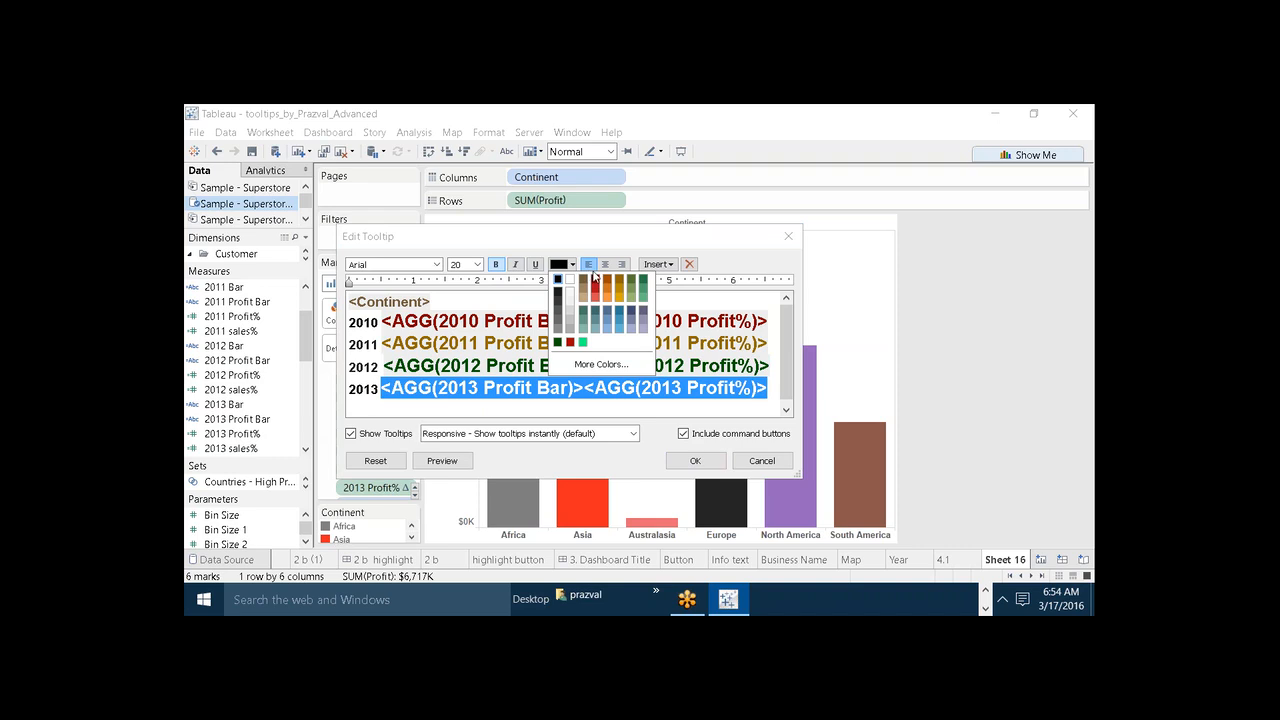
click(607, 283)
click(445, 410)
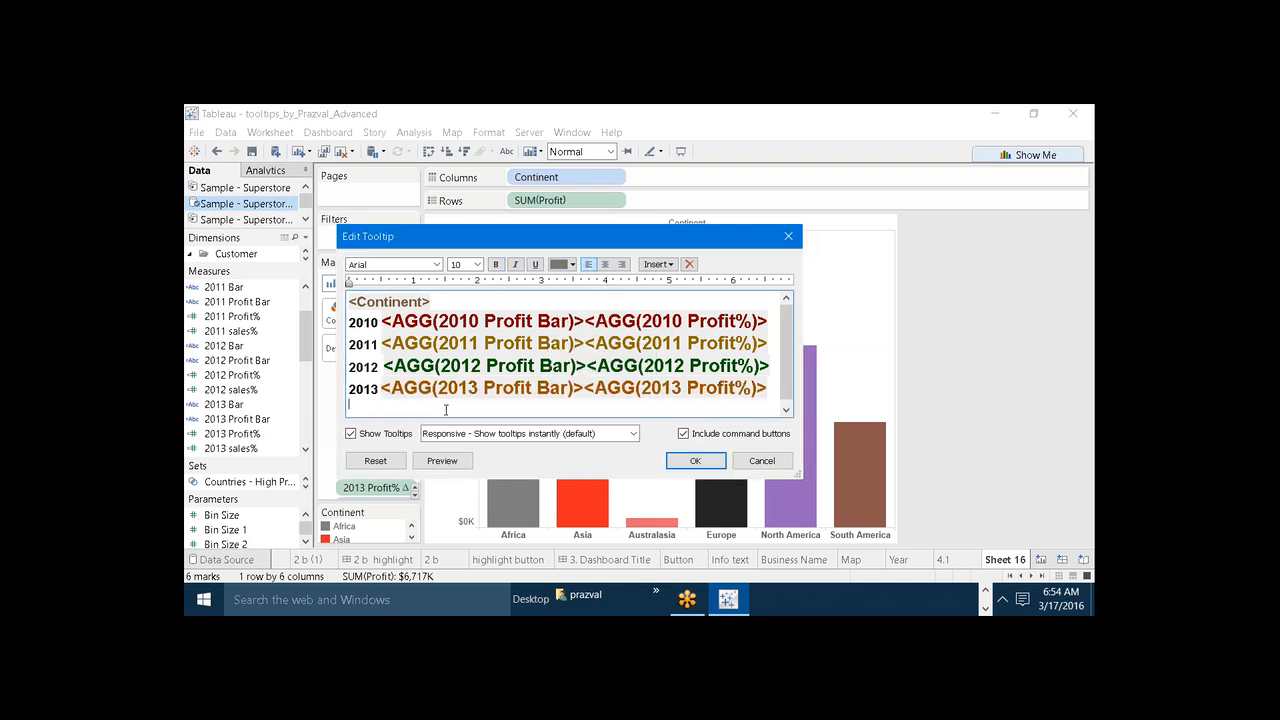
Remove the extra space before the 2012 Profit Bar field, and apply the tooltip after previewing it
click(385, 366)
key(BackSpace)
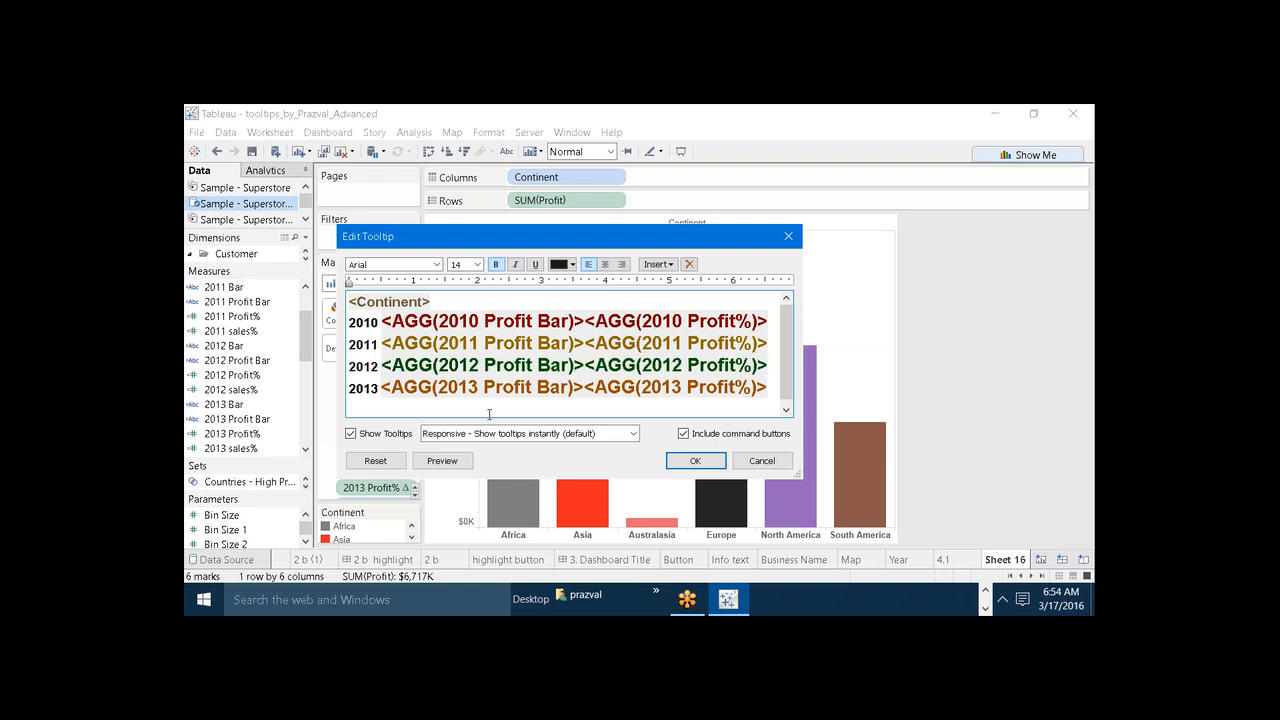
click(445, 461)
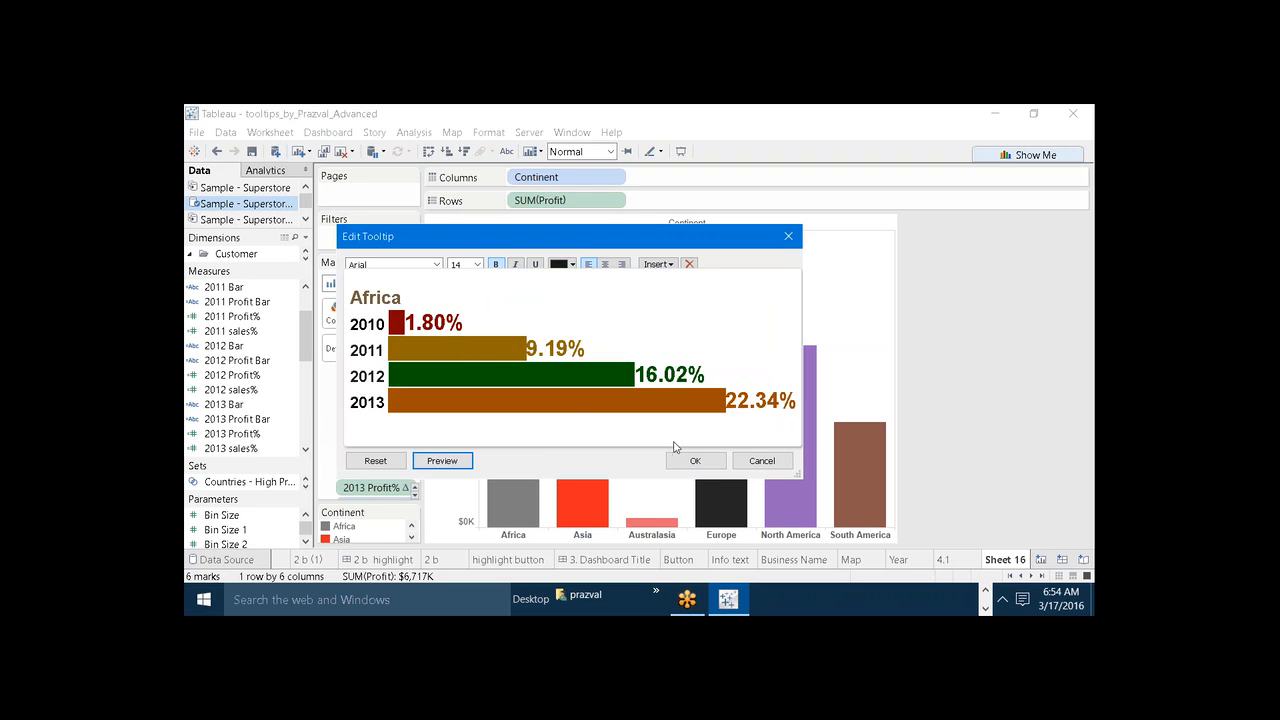
click(700, 461)
click(697, 461)
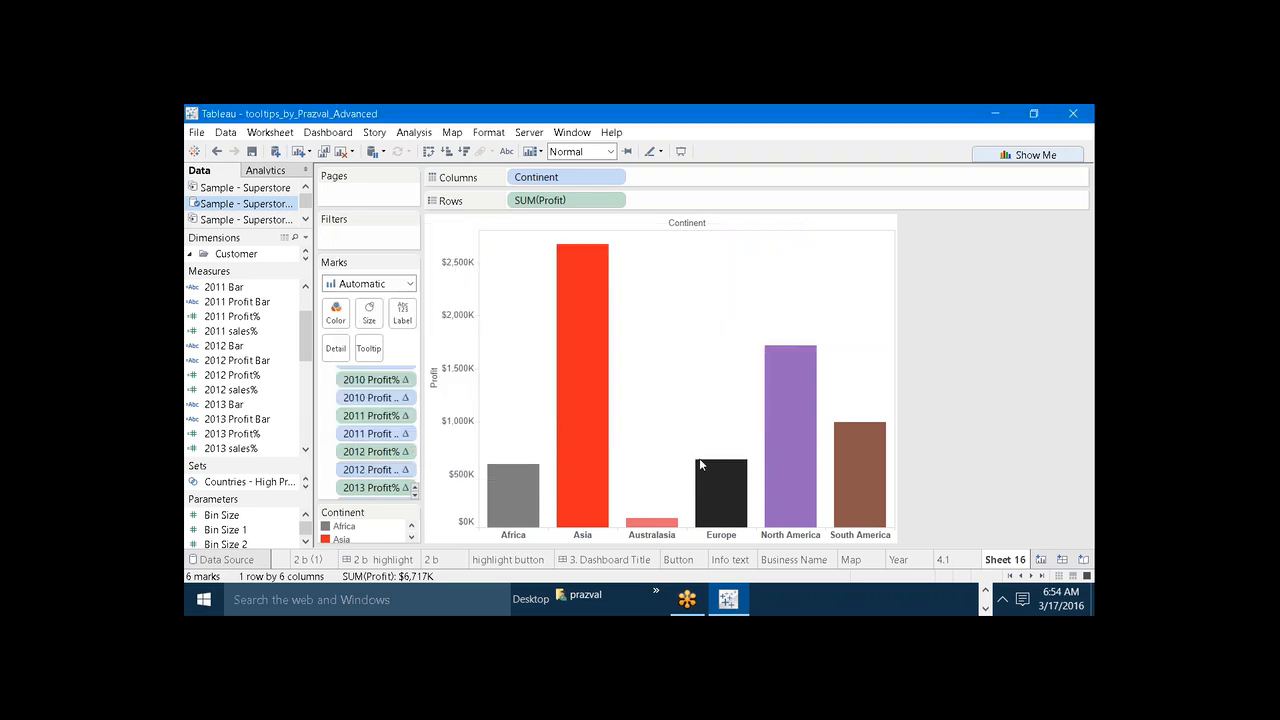
Examine the formatted tooltips on the Africa and Asia bars of the chart
mouse_move(519, 483)
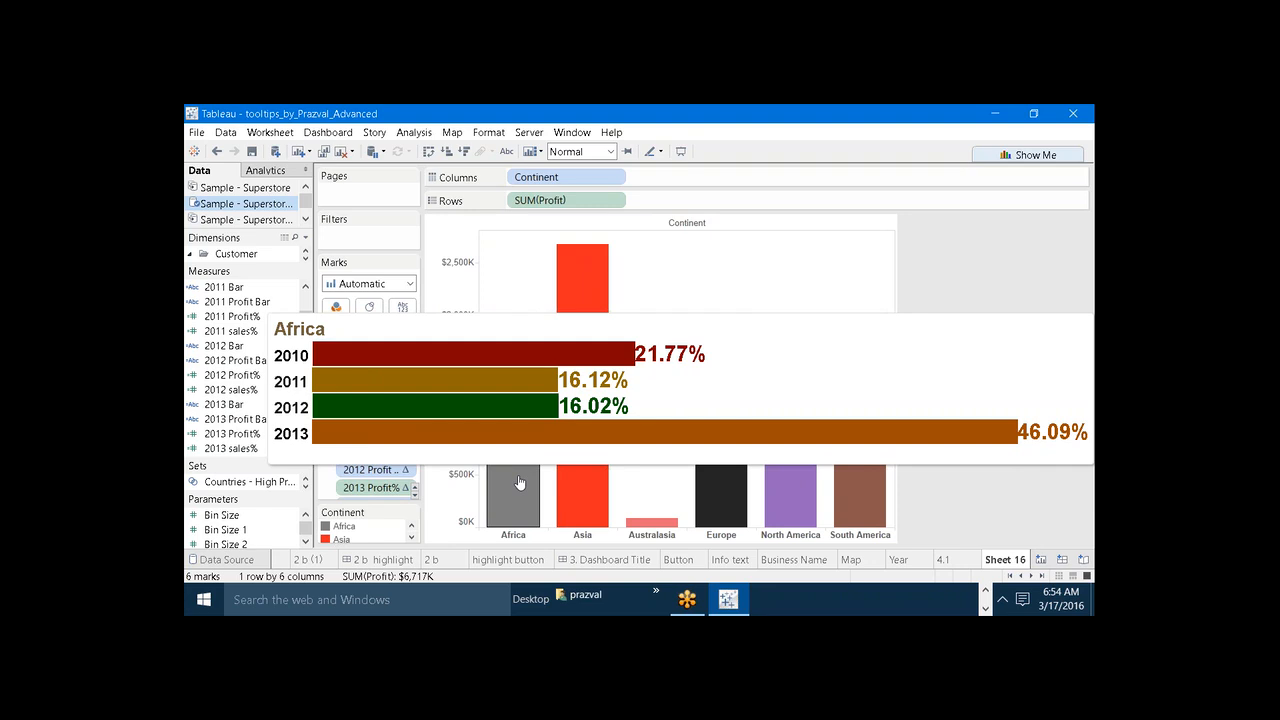
mouse_move(578, 495)
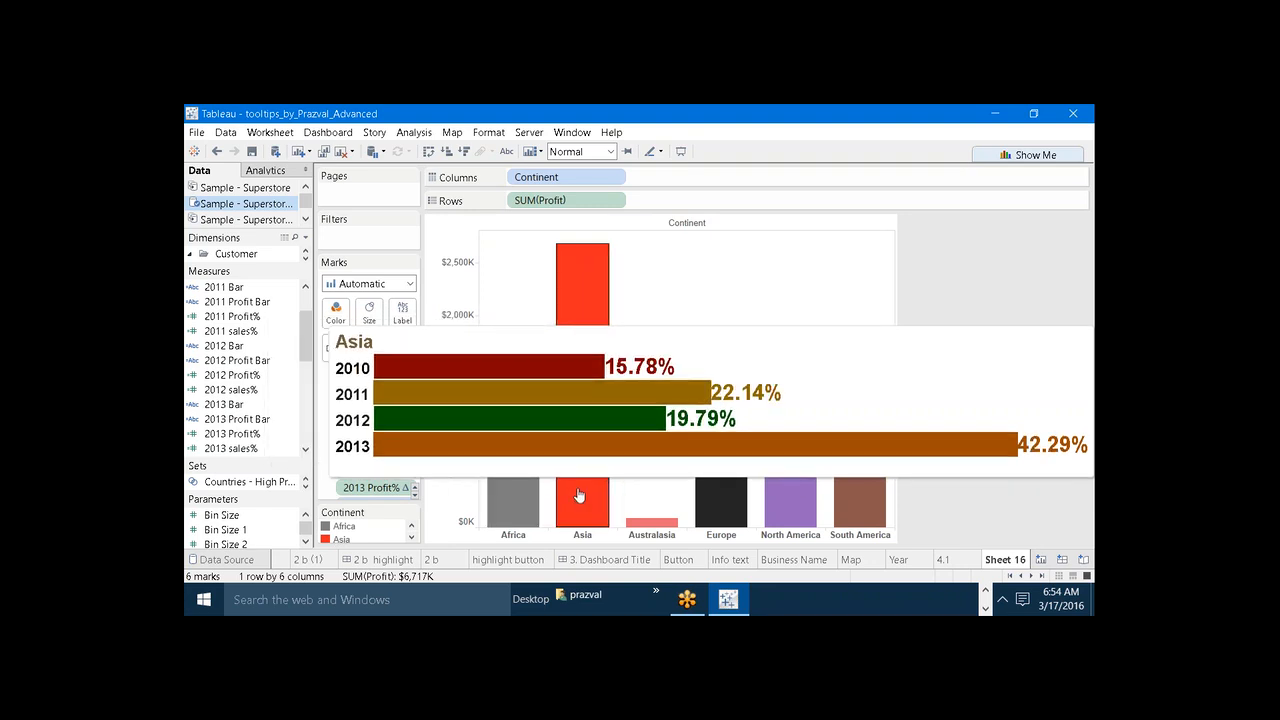
Examine the formatted tooltips on the Europe and North America bars
mouse_move(653, 530)
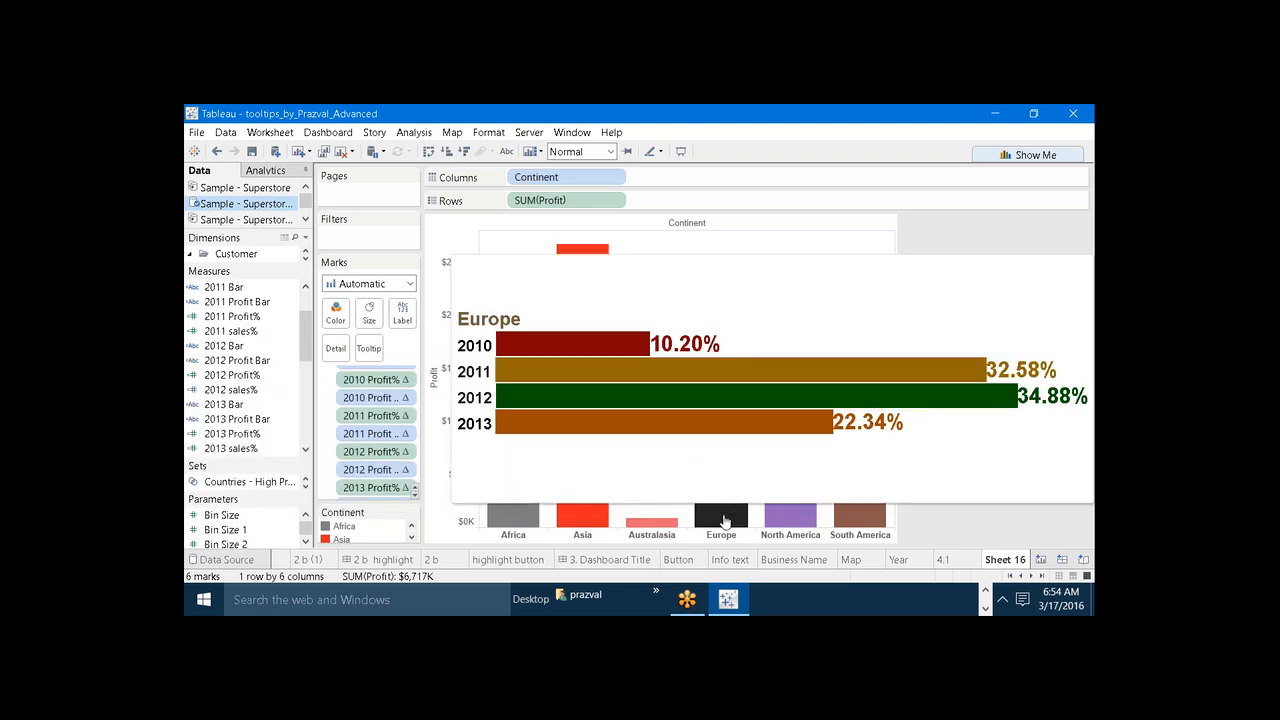
mouse_move(798, 520)
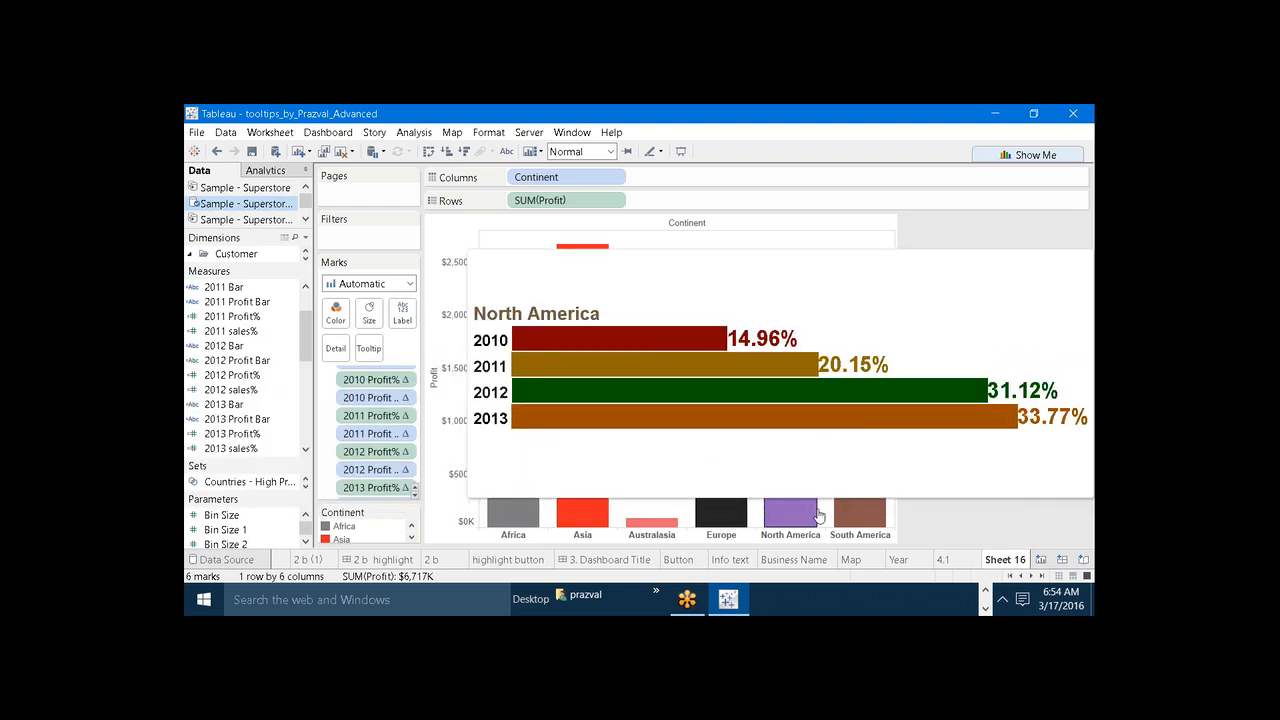
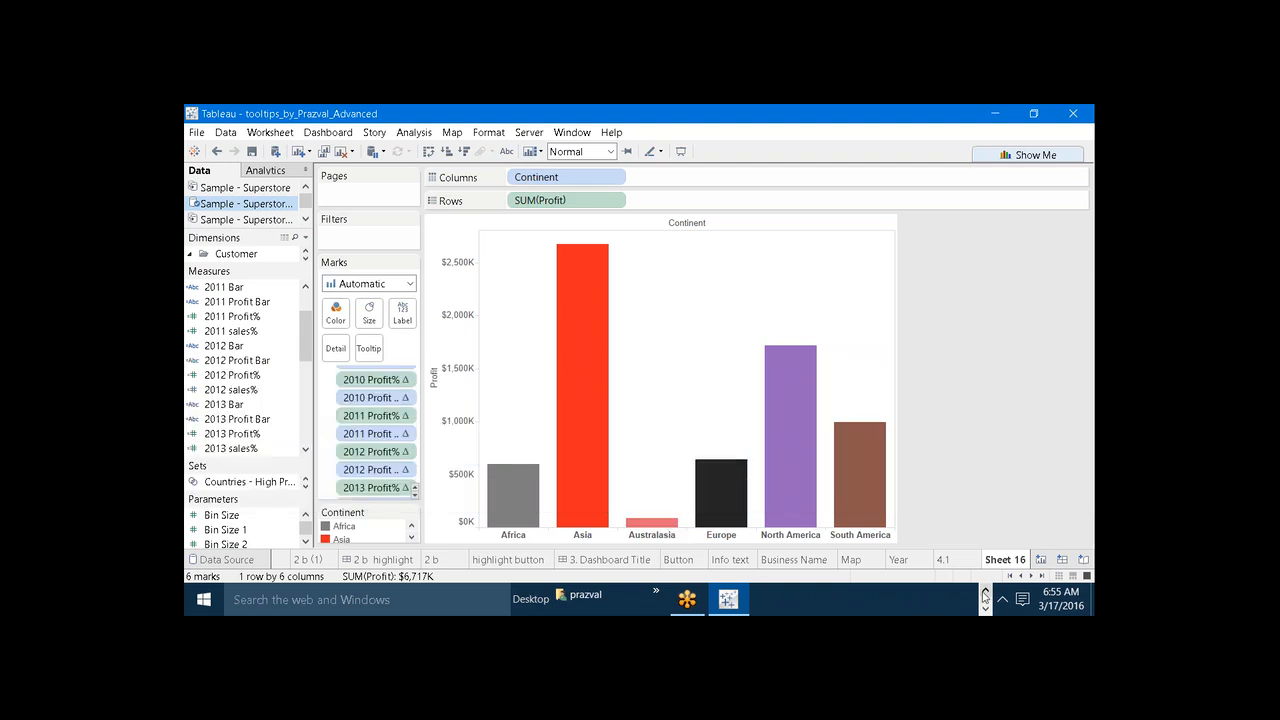
Switch to Firefox and open alt-codes.net in a new tab
click(985, 590)
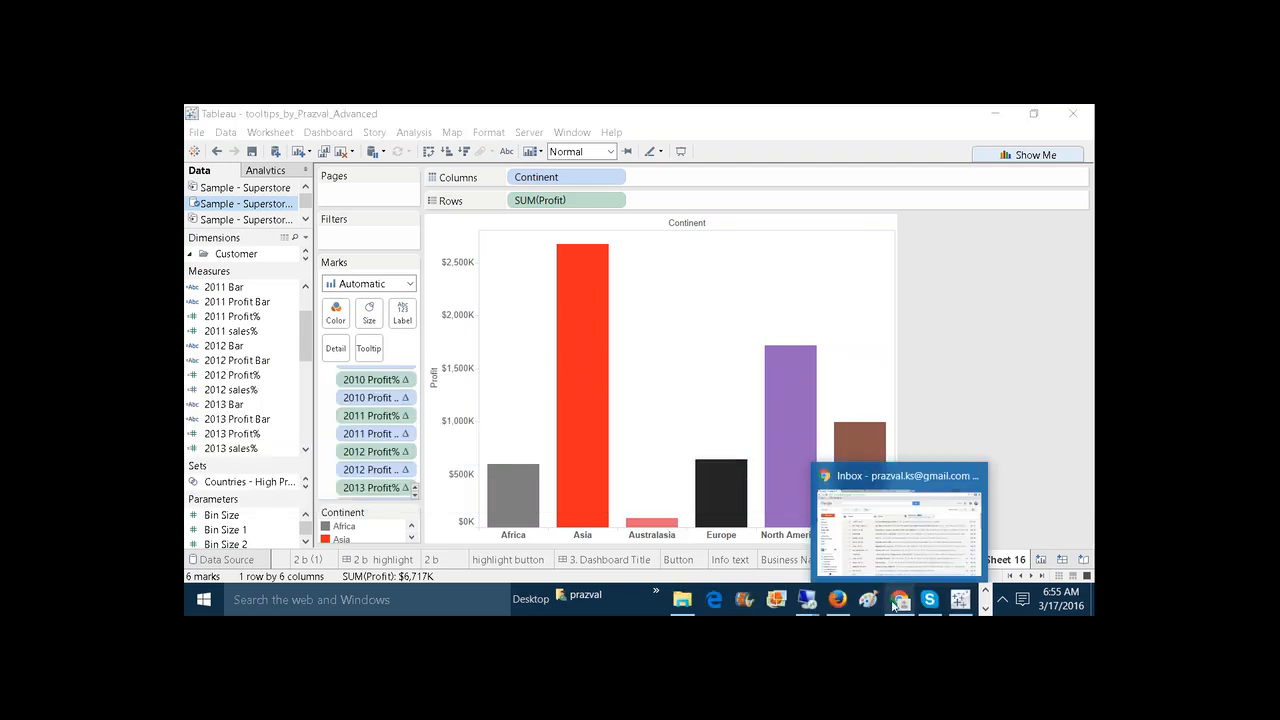
mouse_move(835, 604)
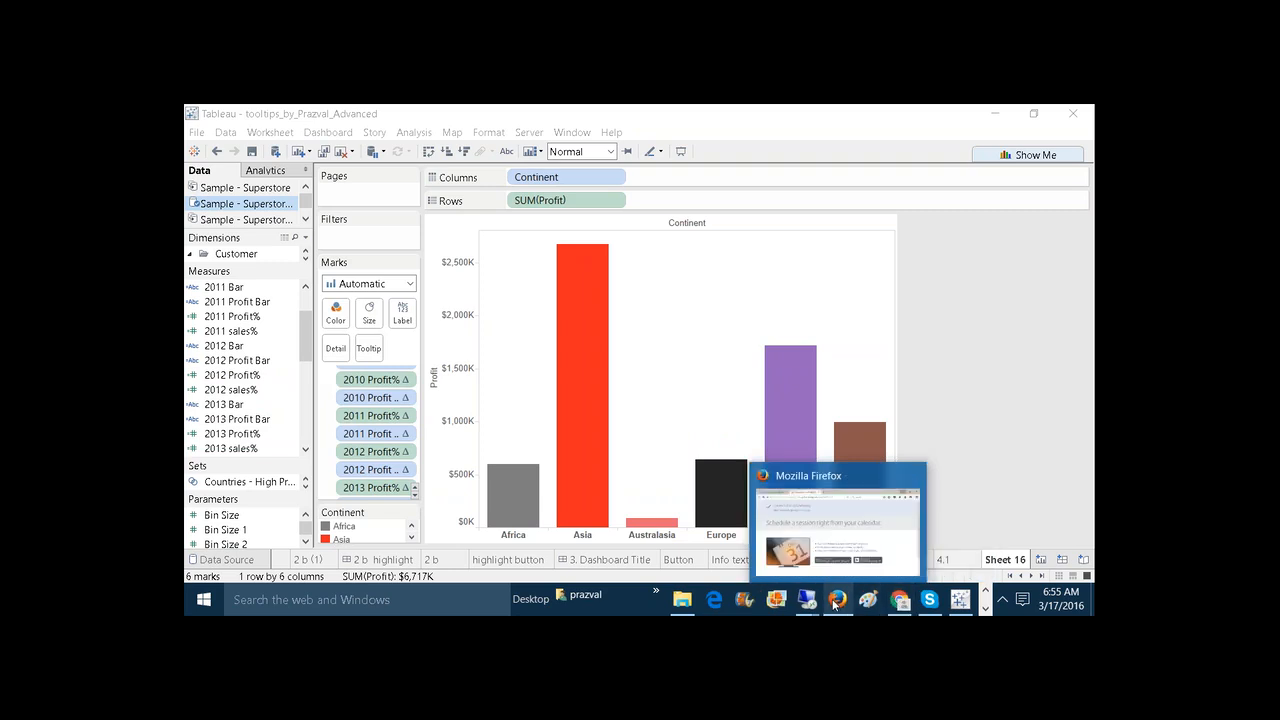
click(835, 604)
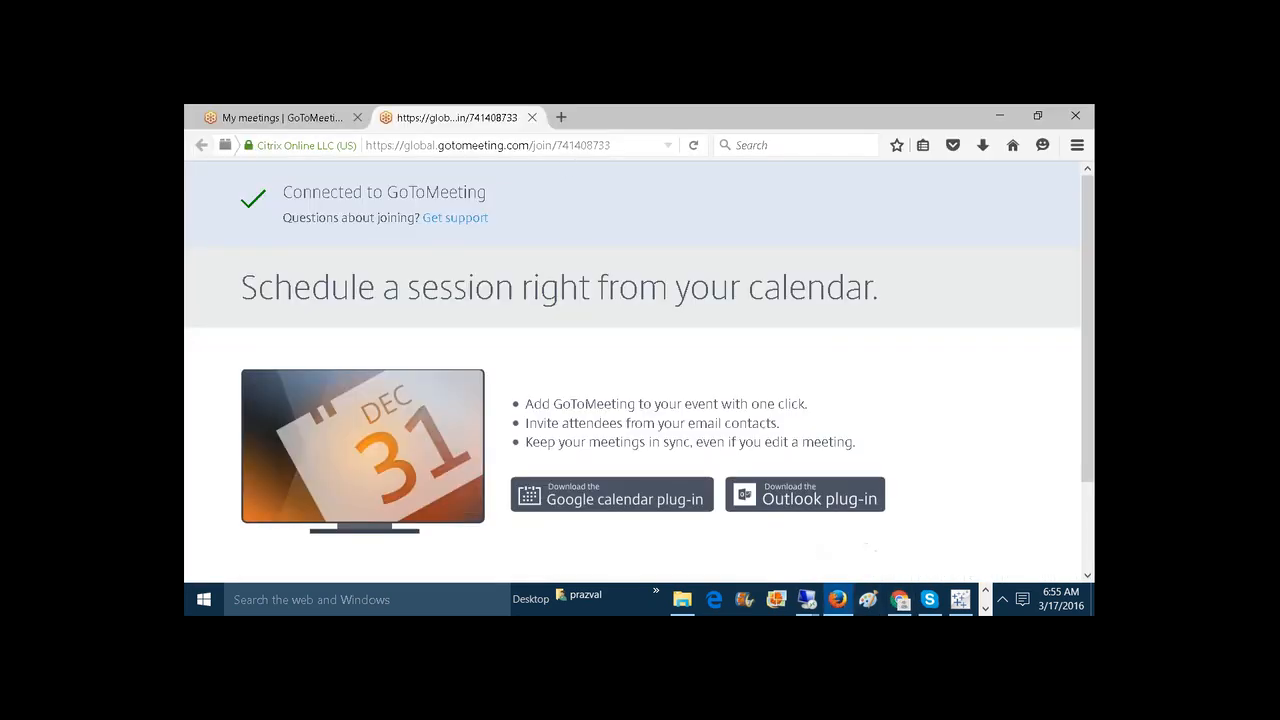
click(562, 118)
text(alt-)
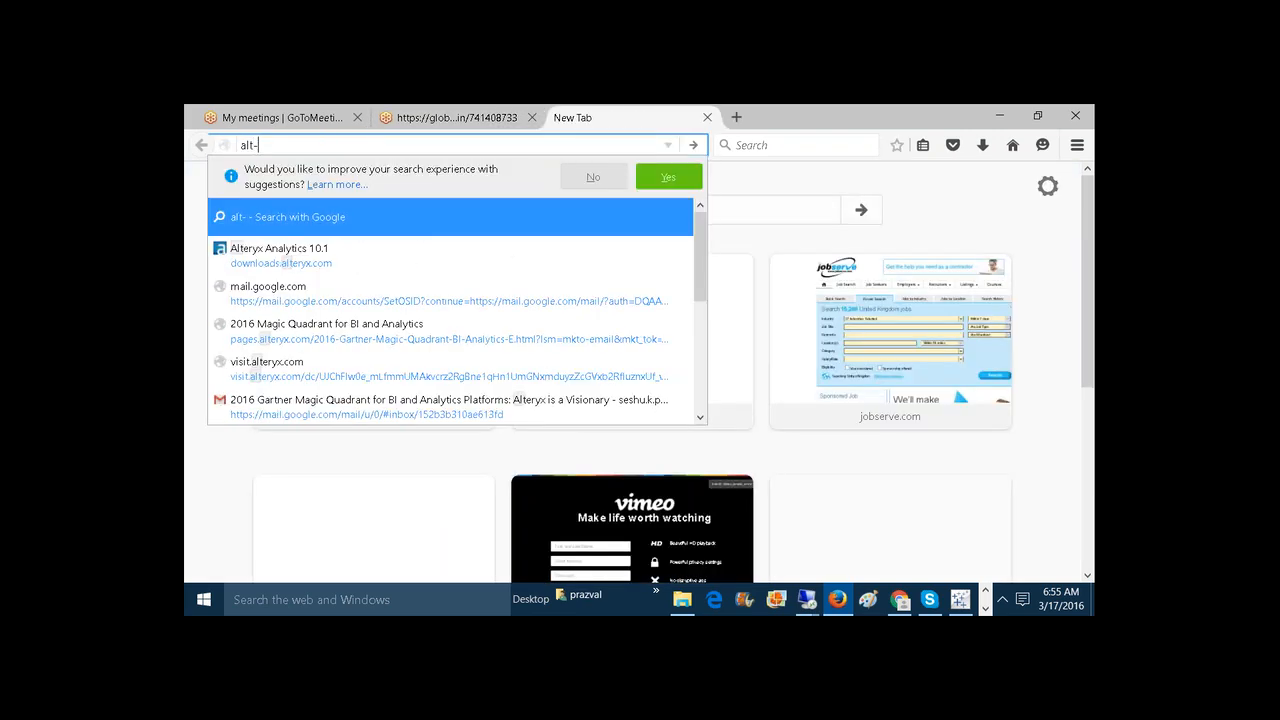
text(codes.net)
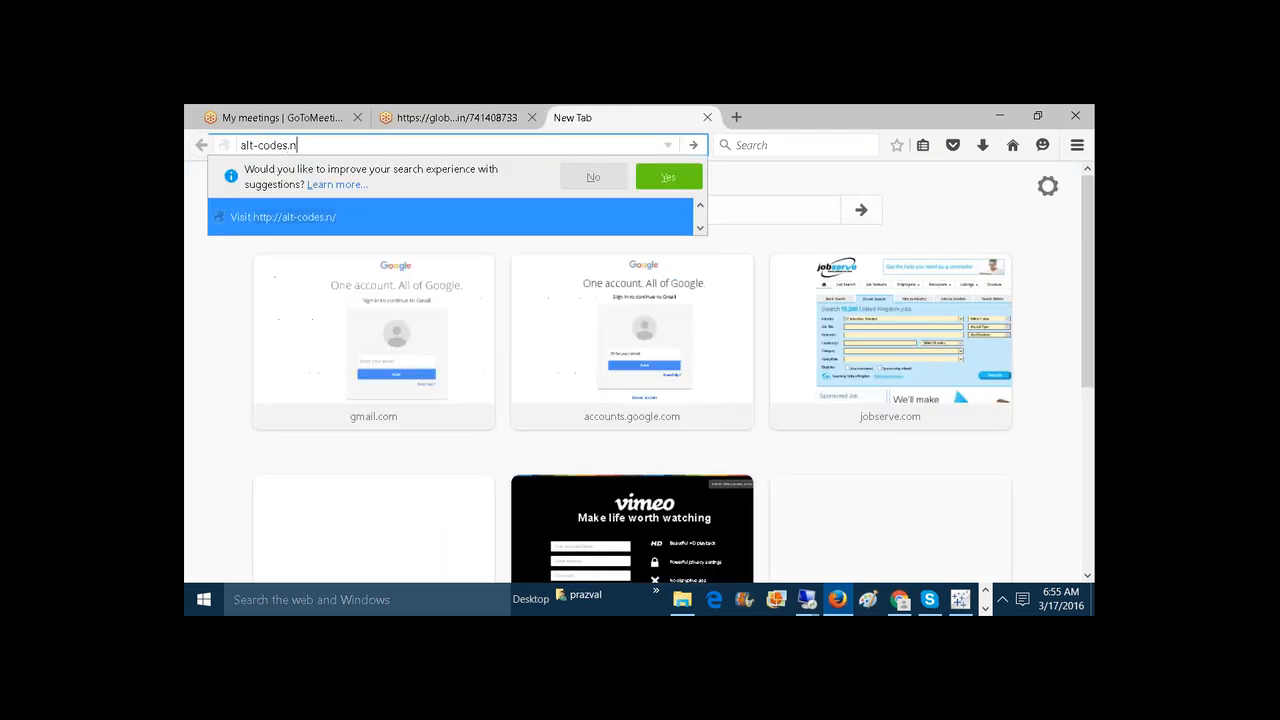
key(Return)
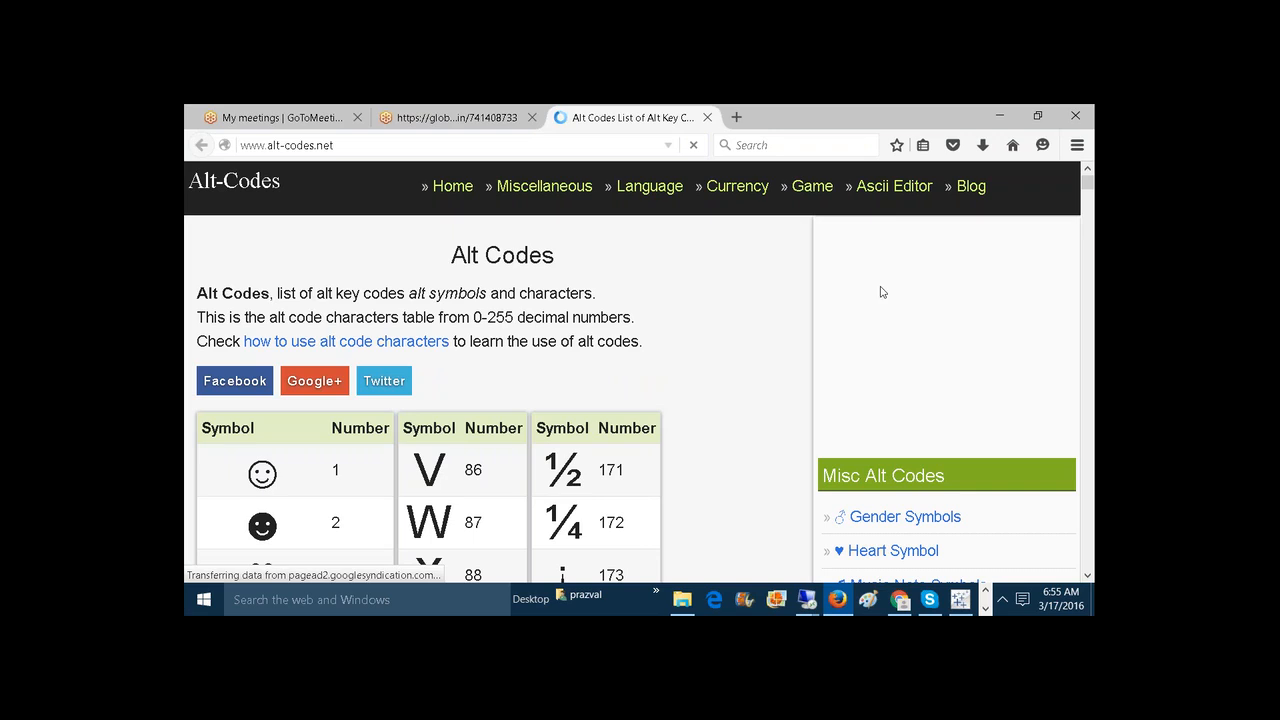
Find the solid block symbol in the alt code table and highlight its number, 219
drag(1089, 189, 1089, 193)
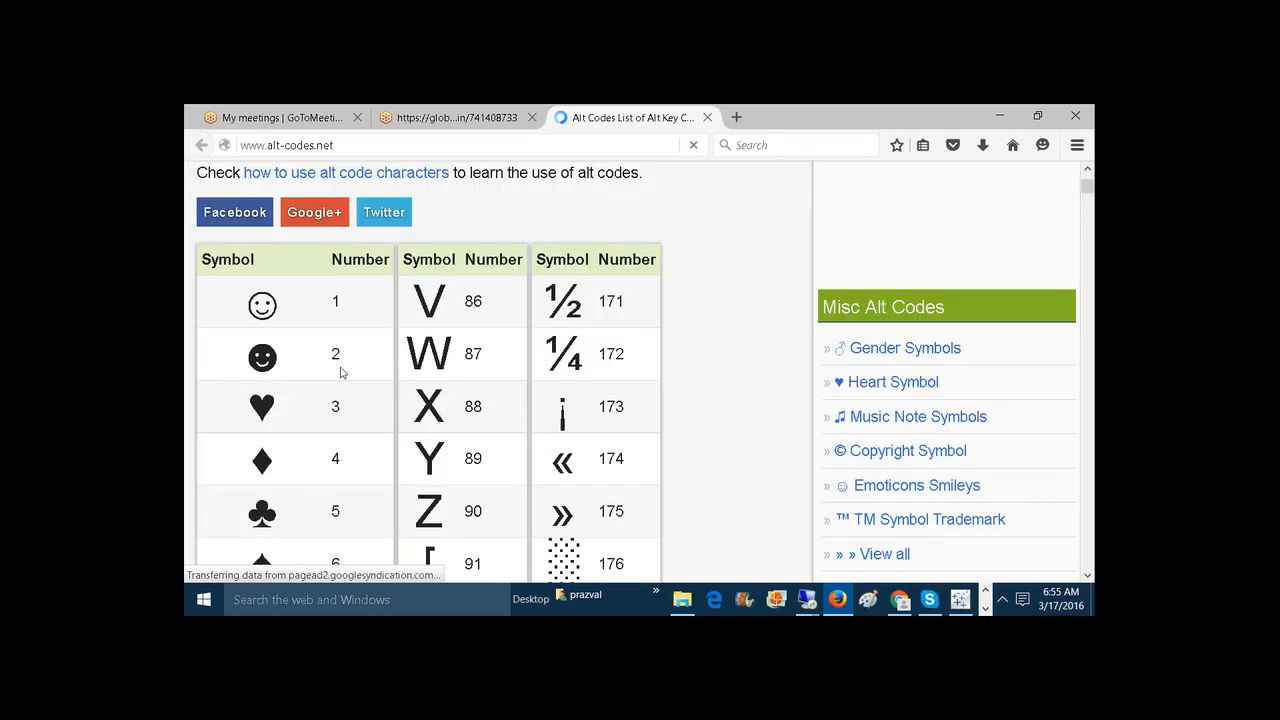
drag(1087, 187, 1087, 241)
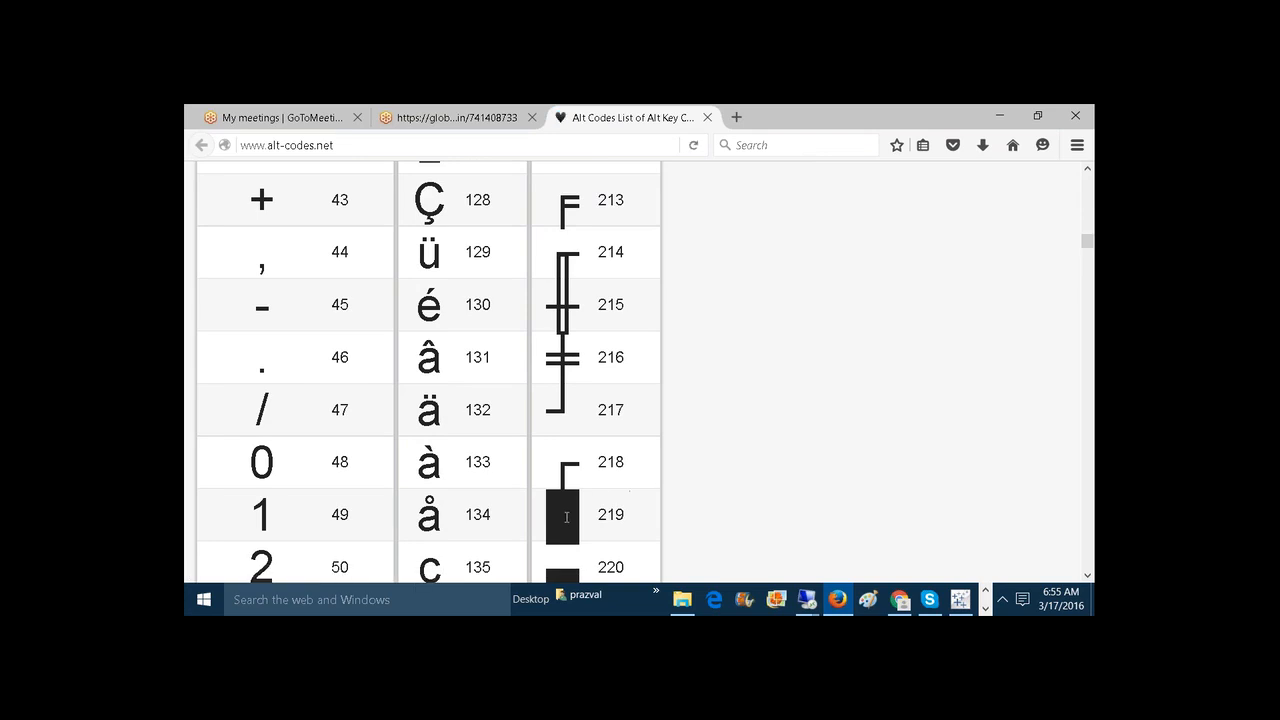
drag(622, 512, 600, 517)
Return to Tableau, look through the dashboard, Info text, Business Name and 4.1 sheets, and view the Asia bar's tooltip on 4.1
click(986, 608)
mouse_move(729, 600)
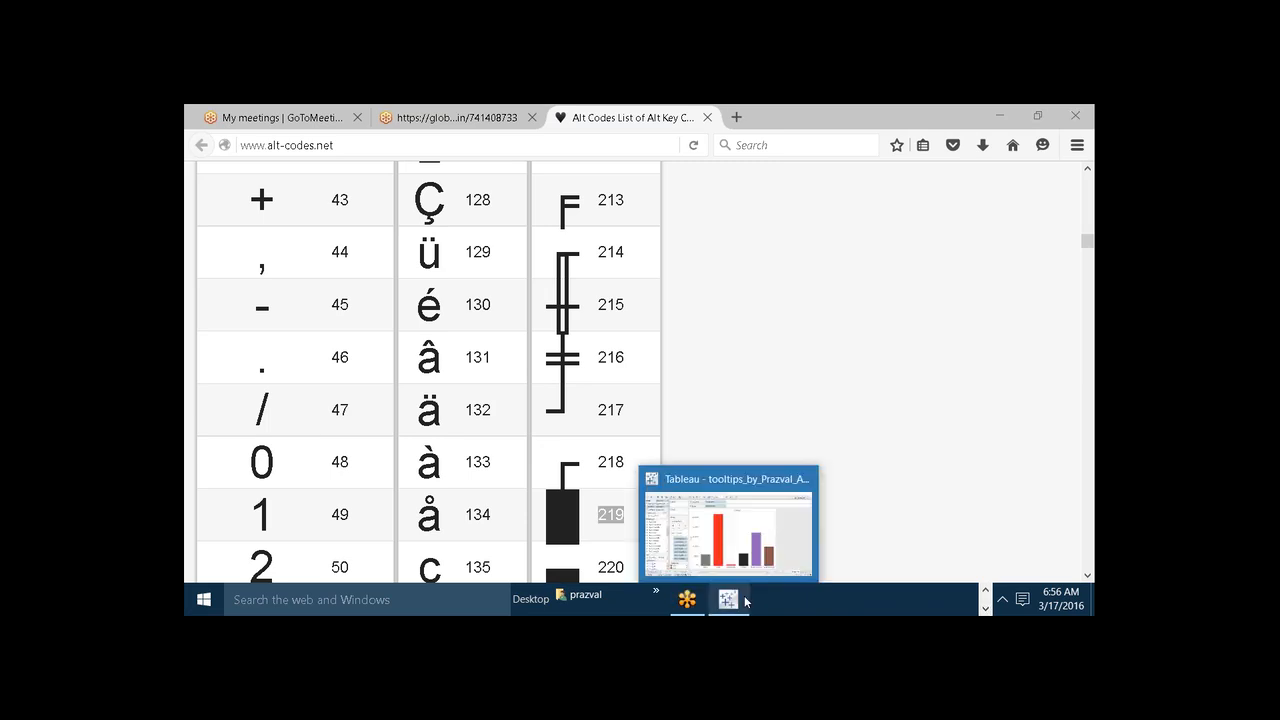
click(776, 567)
mouse_move(612, 392)
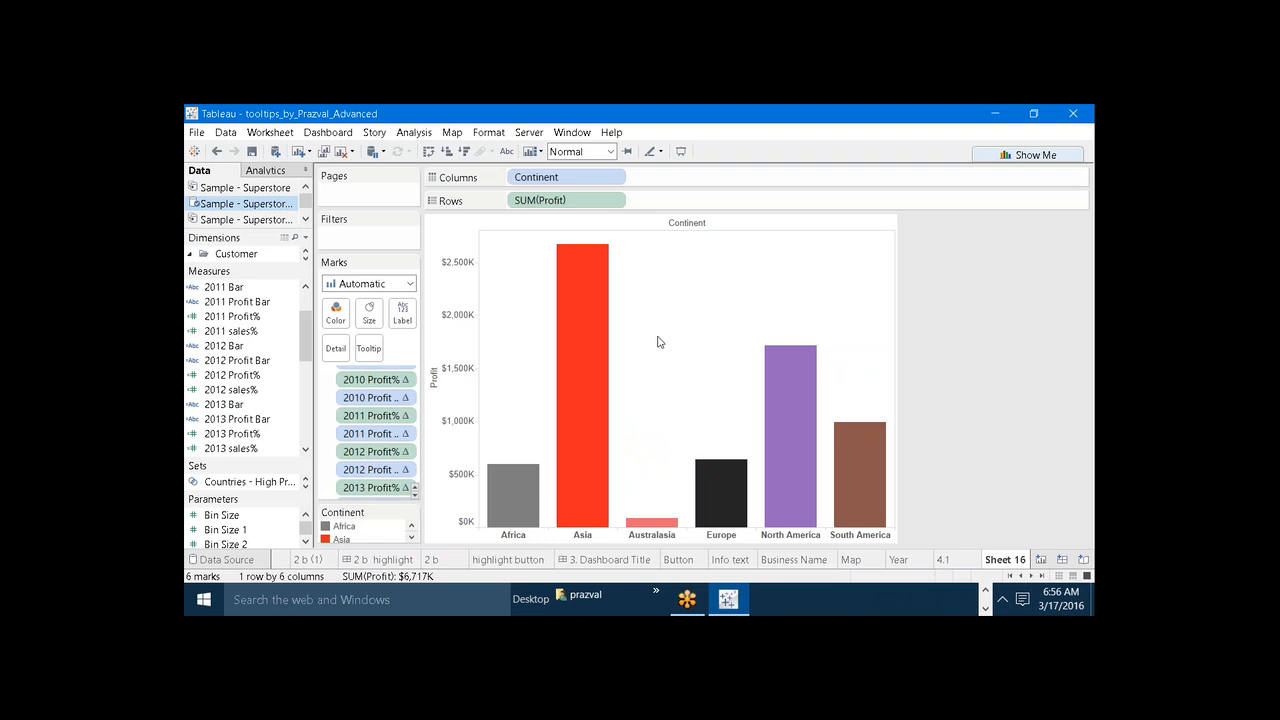
click(641, 562)
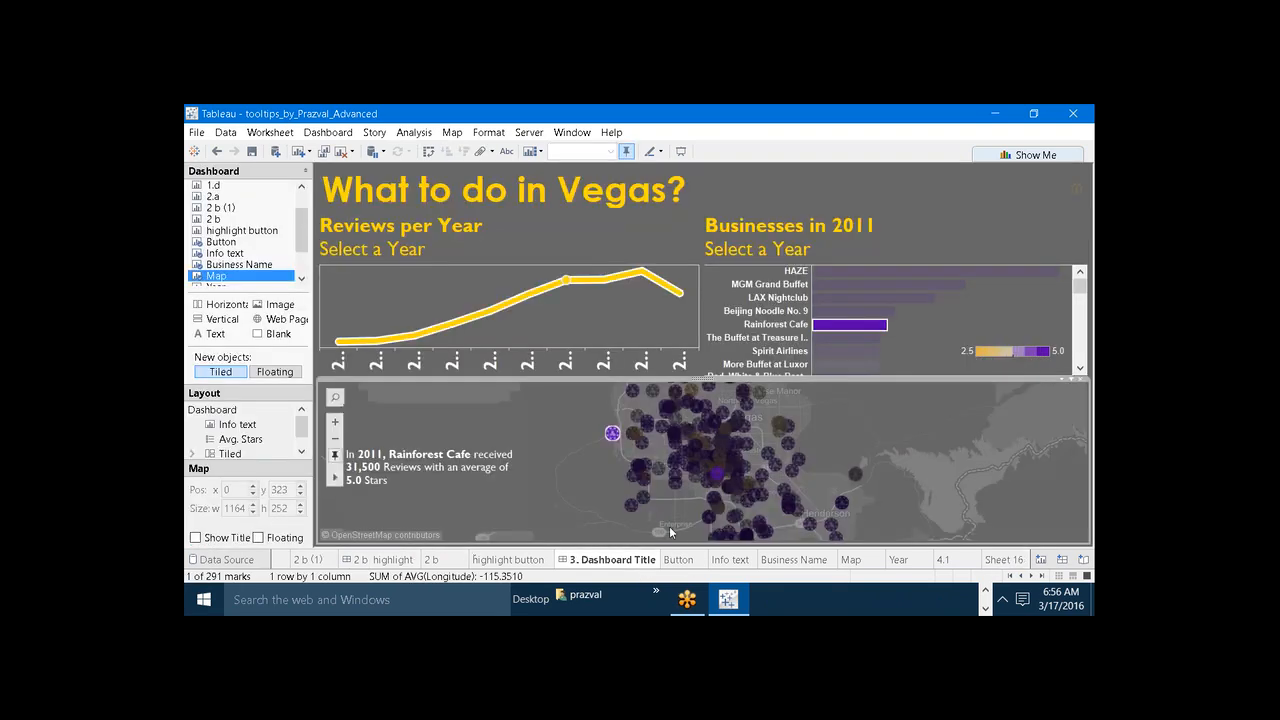
click(731, 560)
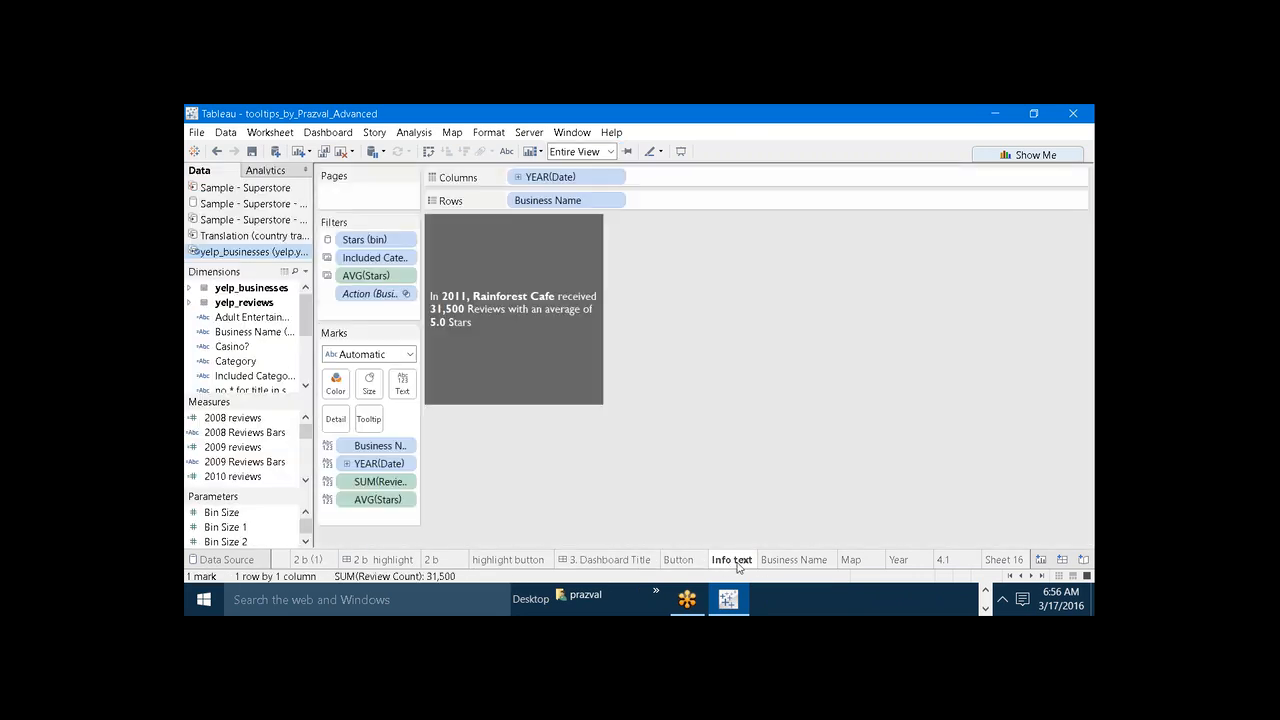
click(790, 560)
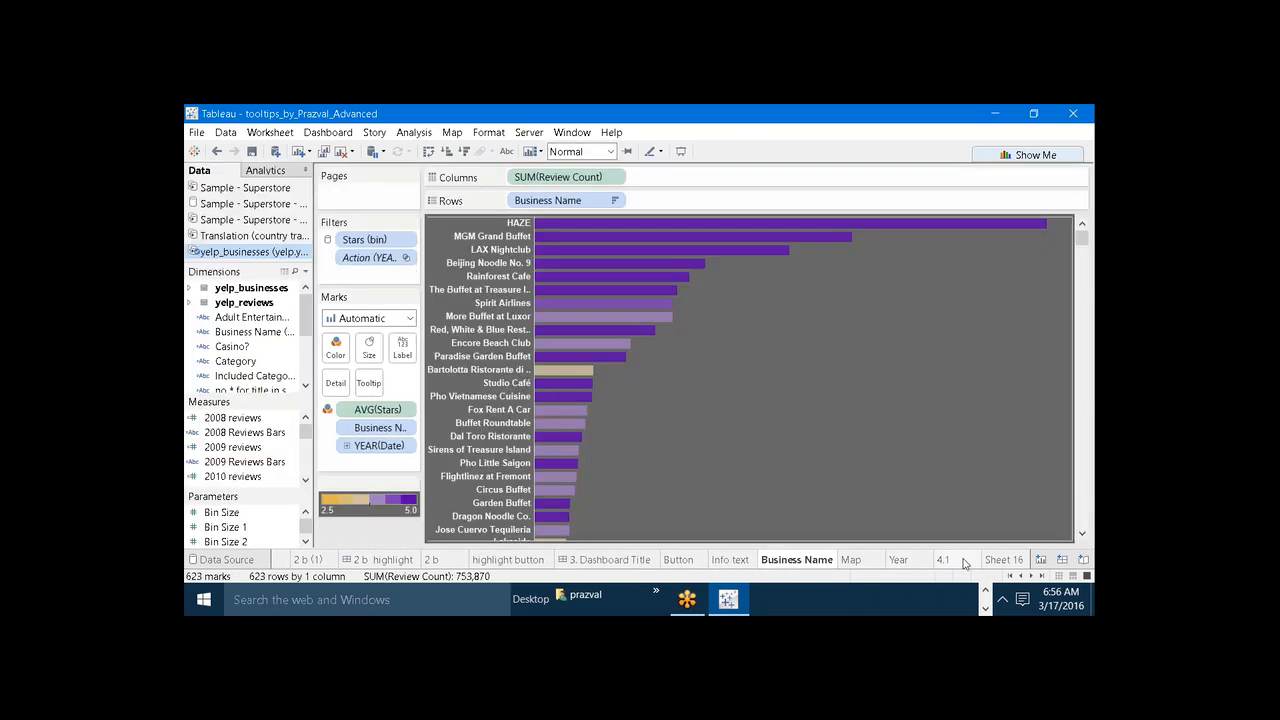
click(964, 562)
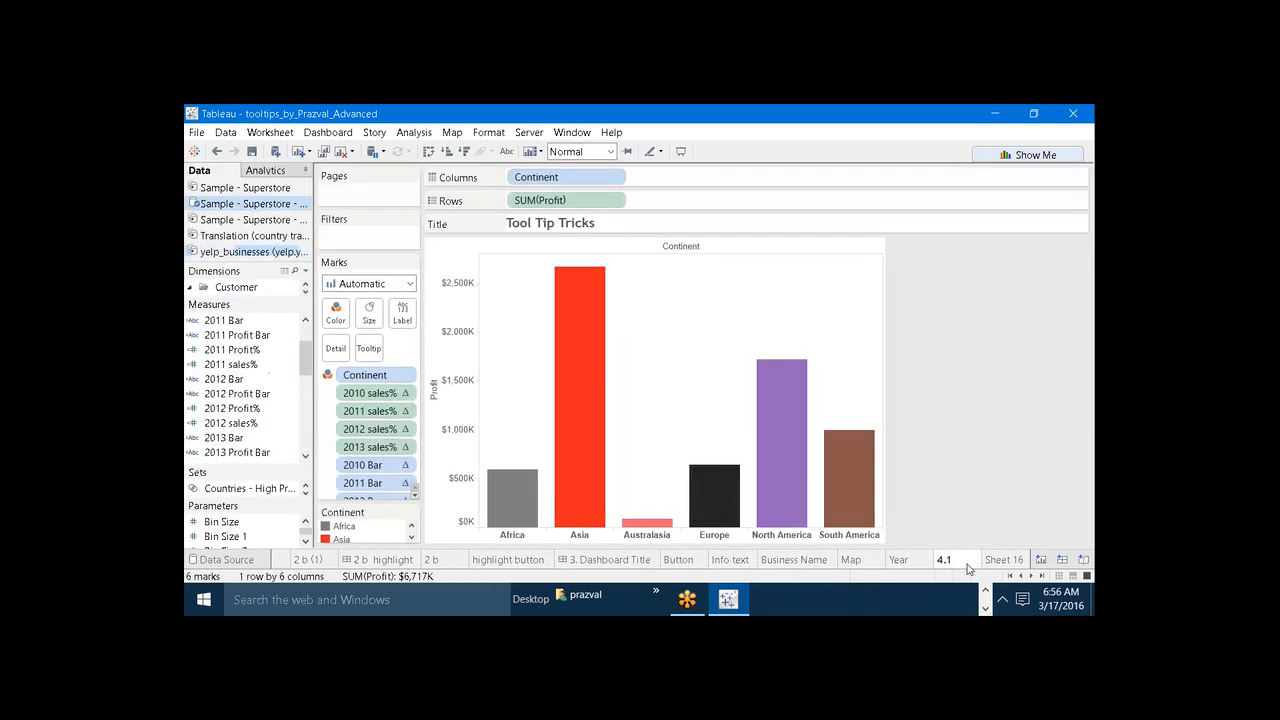
click(1031, 577)
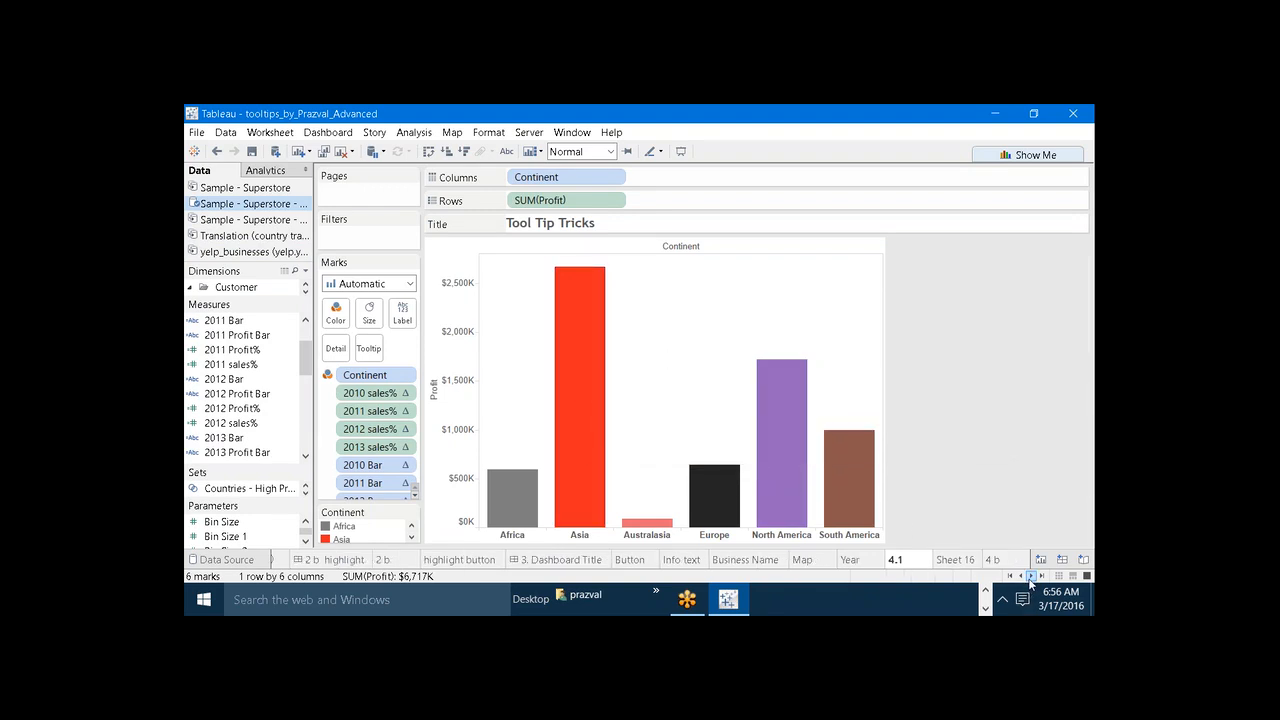
mouse_move(778, 462)
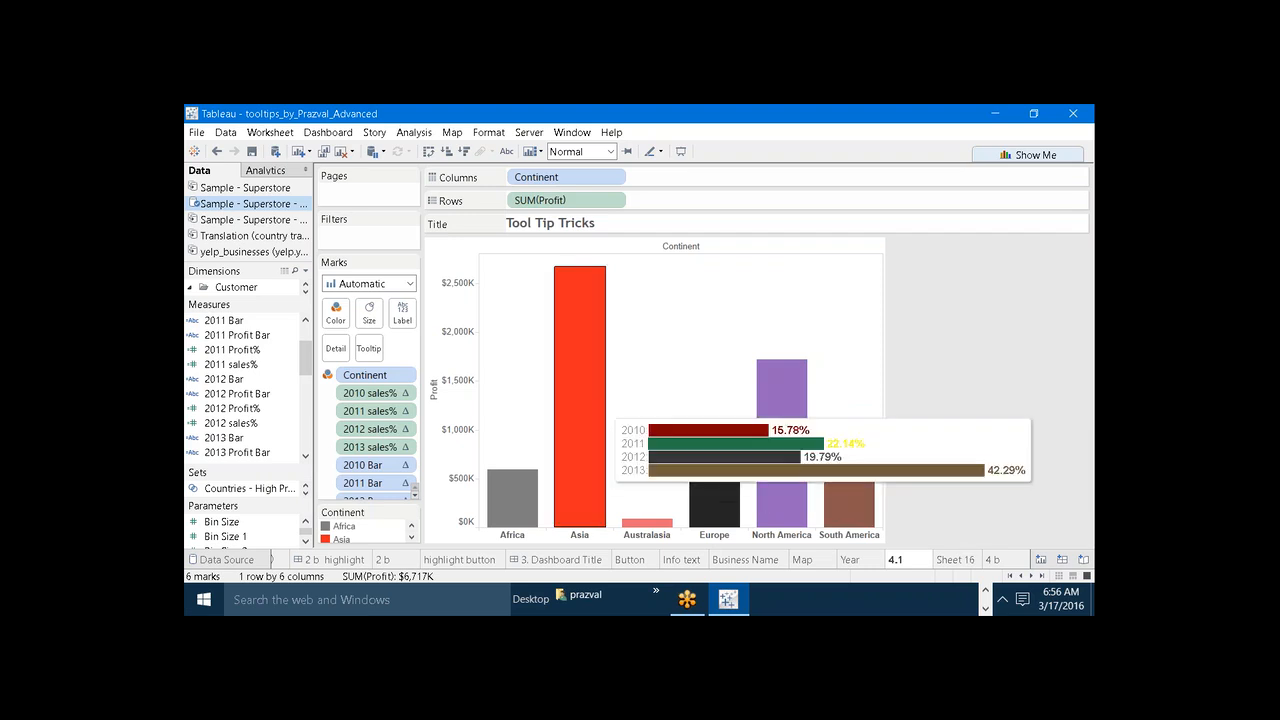
Create a new worksheet and plot the country field from Mapping items as a map
click(299, 152)
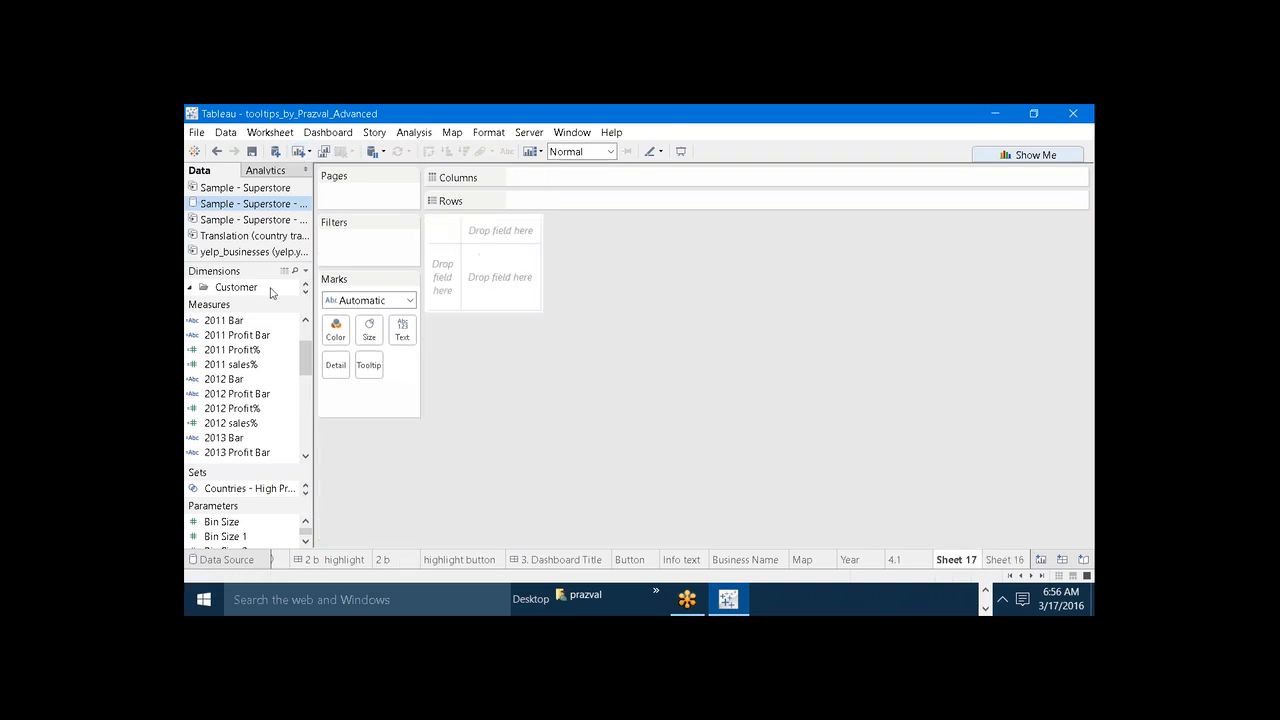
drag(257, 318, 257, 466)
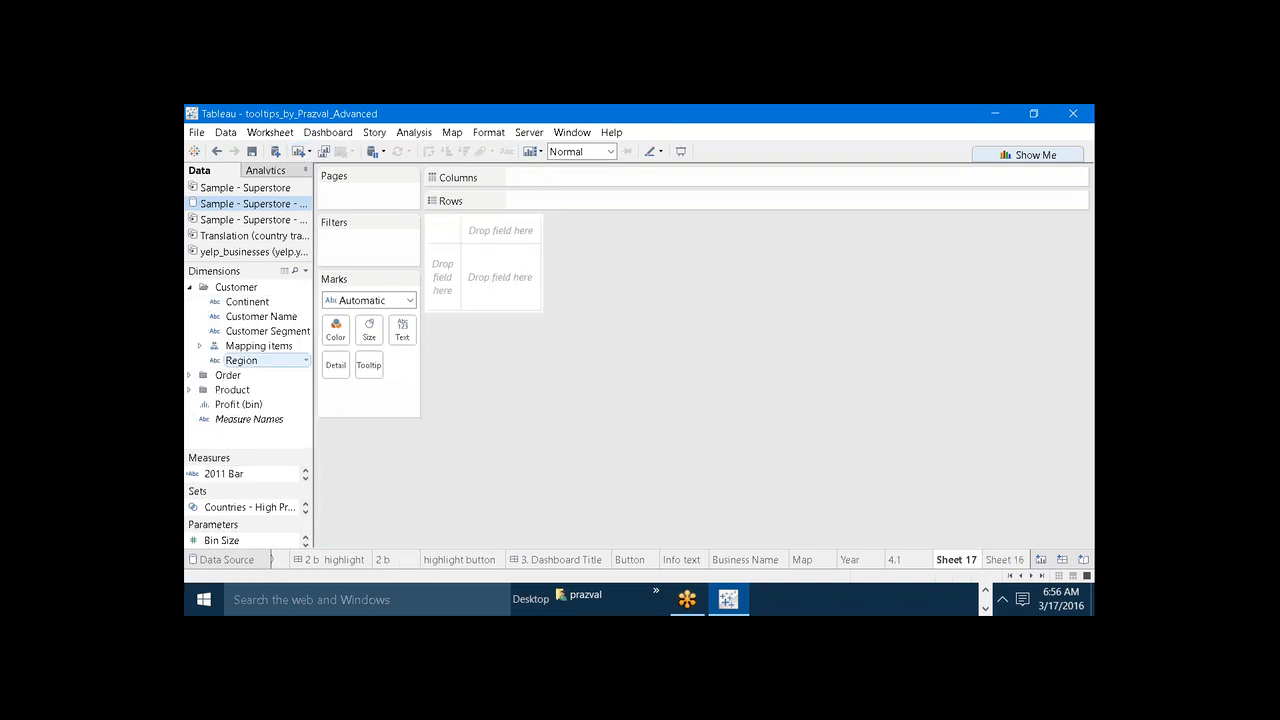
click(200, 346)
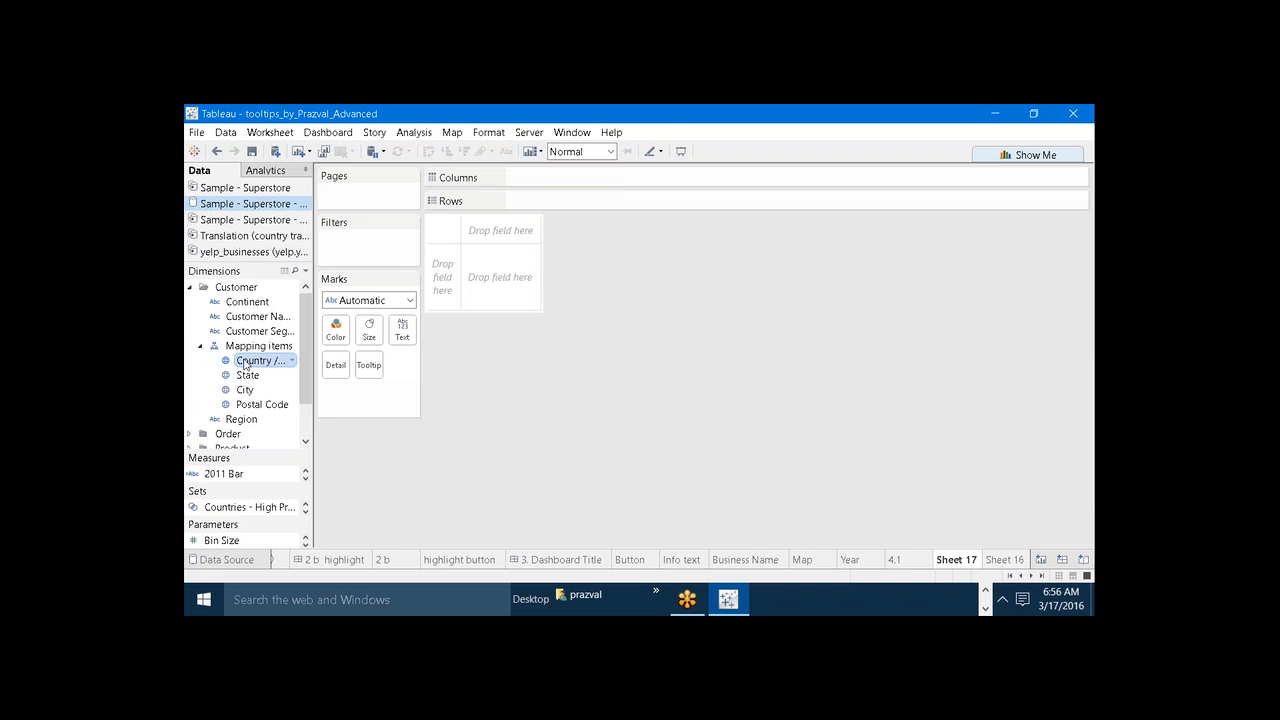
double_click(244, 361)
Color the countries on the map by the Profit measure
drag(250, 452, 216, 340)
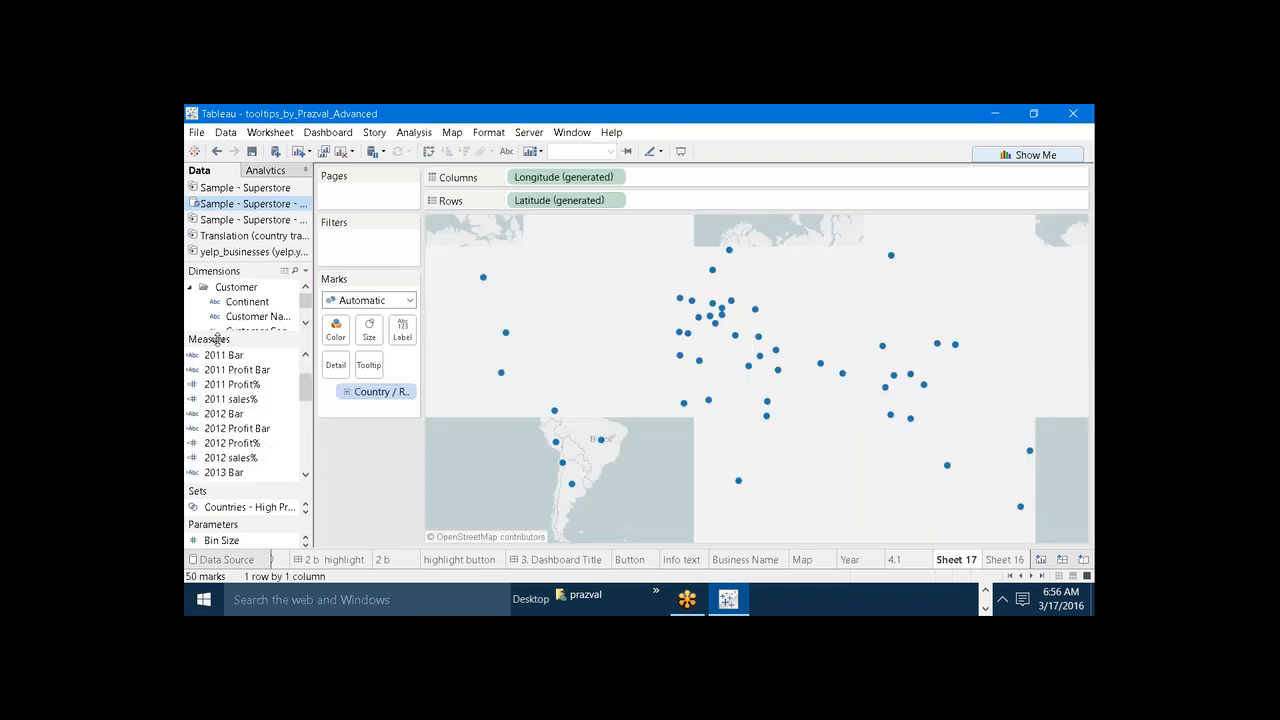
drag(305, 395, 303, 441)
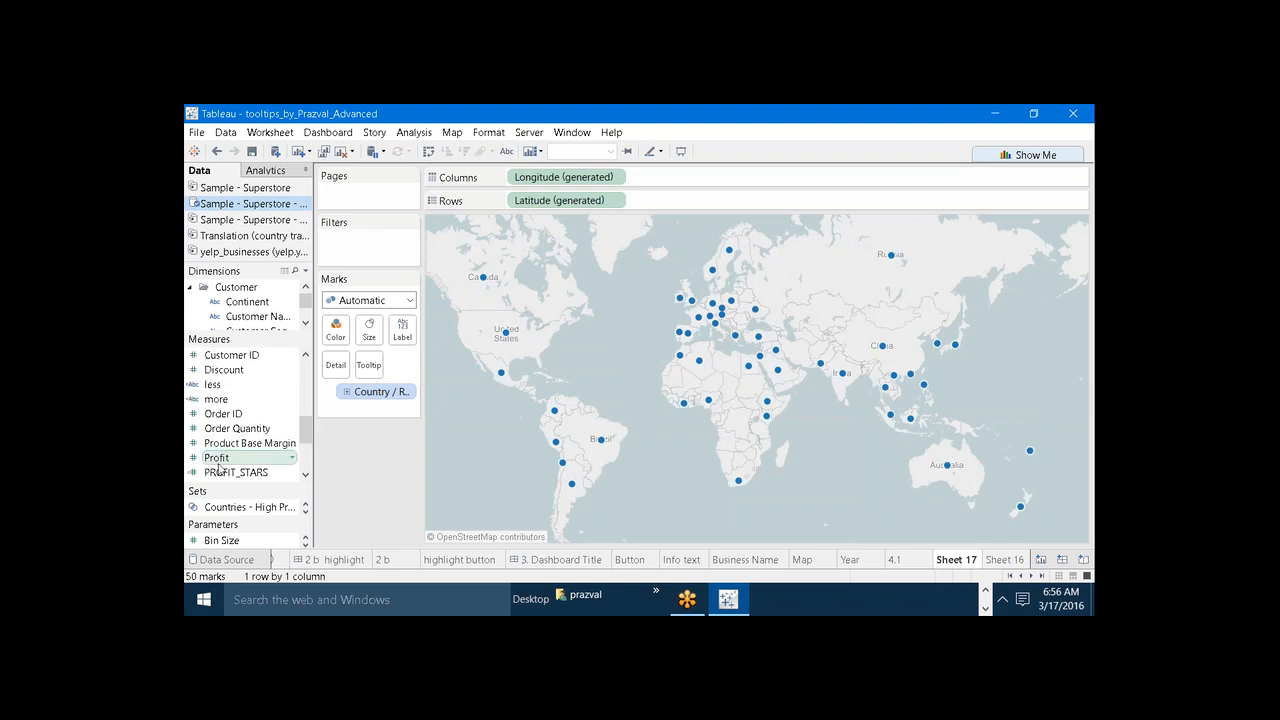
drag(218, 464, 335, 332)
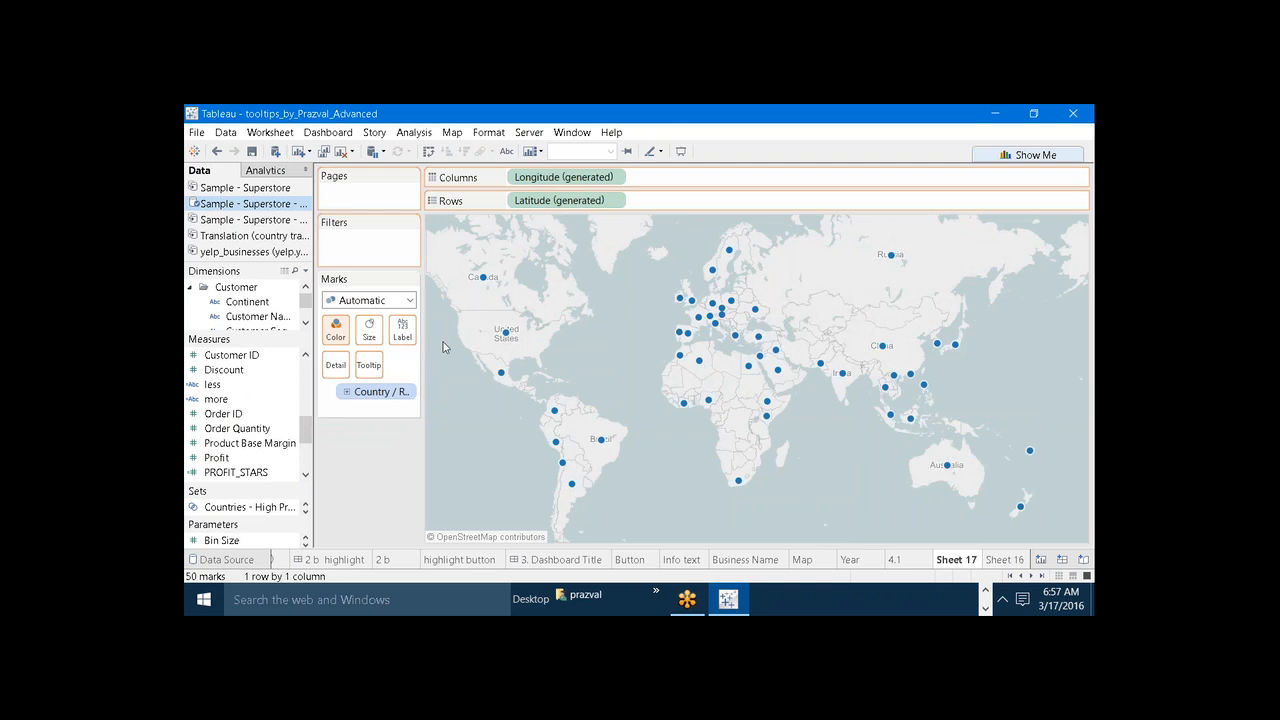
mouse_move(505, 342)
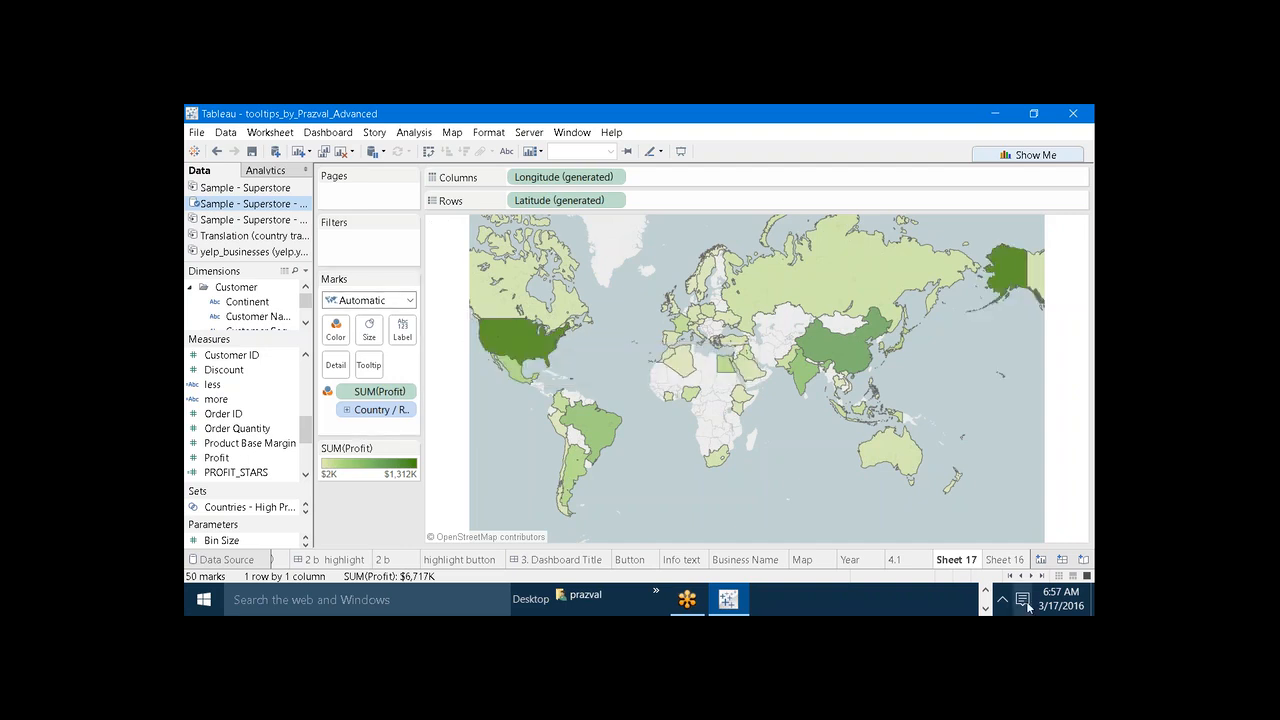
Look up the asterisk symbol's number in the alt code table in Firefox, and return to Tableau
click(985, 591)
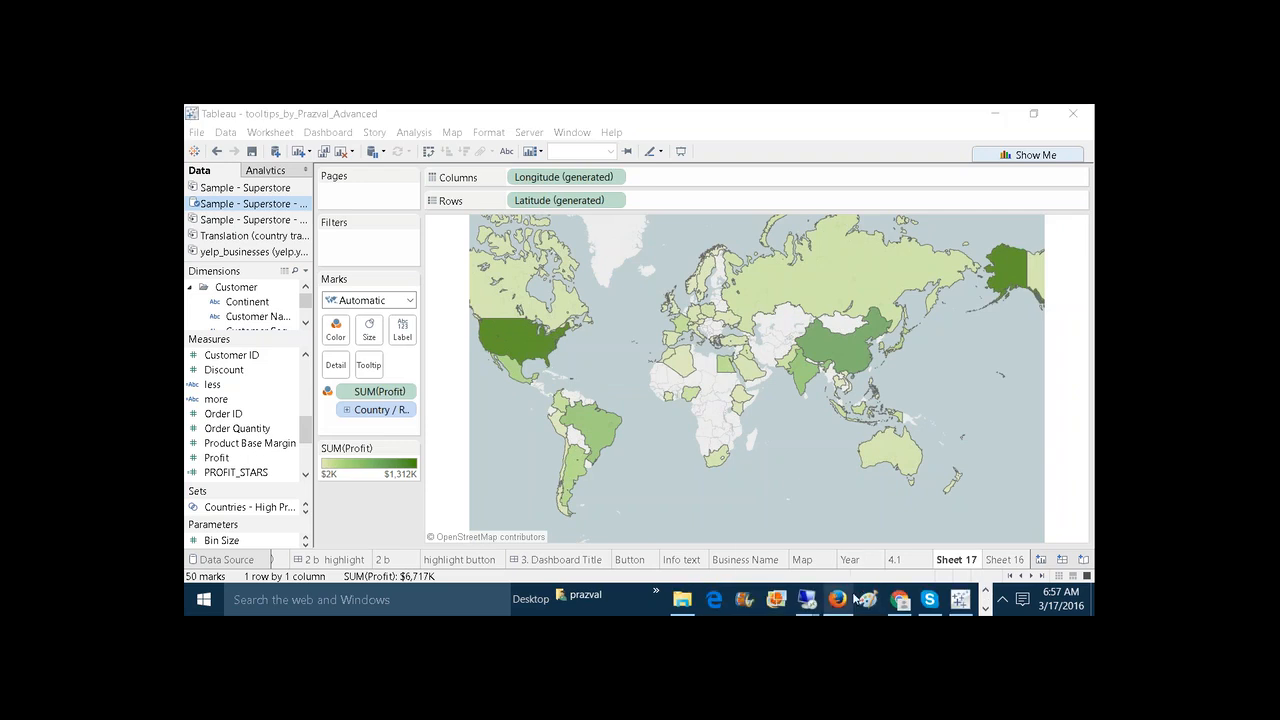
click(849, 595)
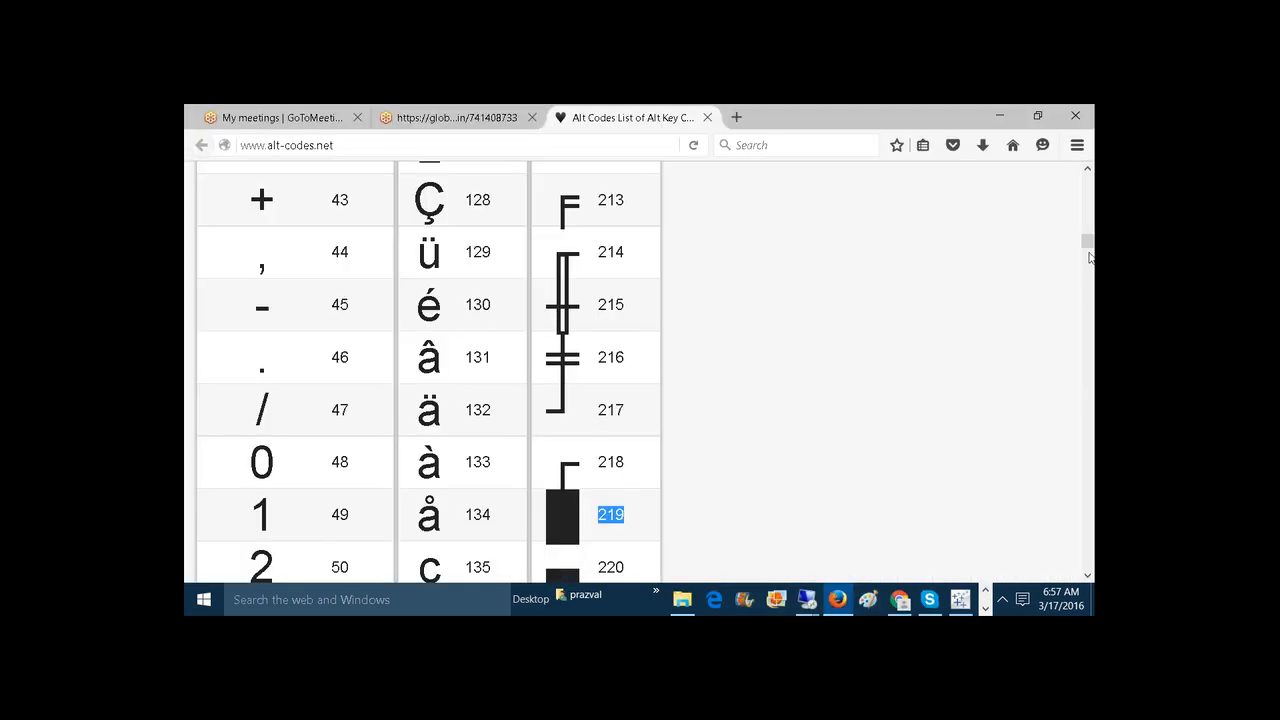
drag(1087, 245, 1088, 240)
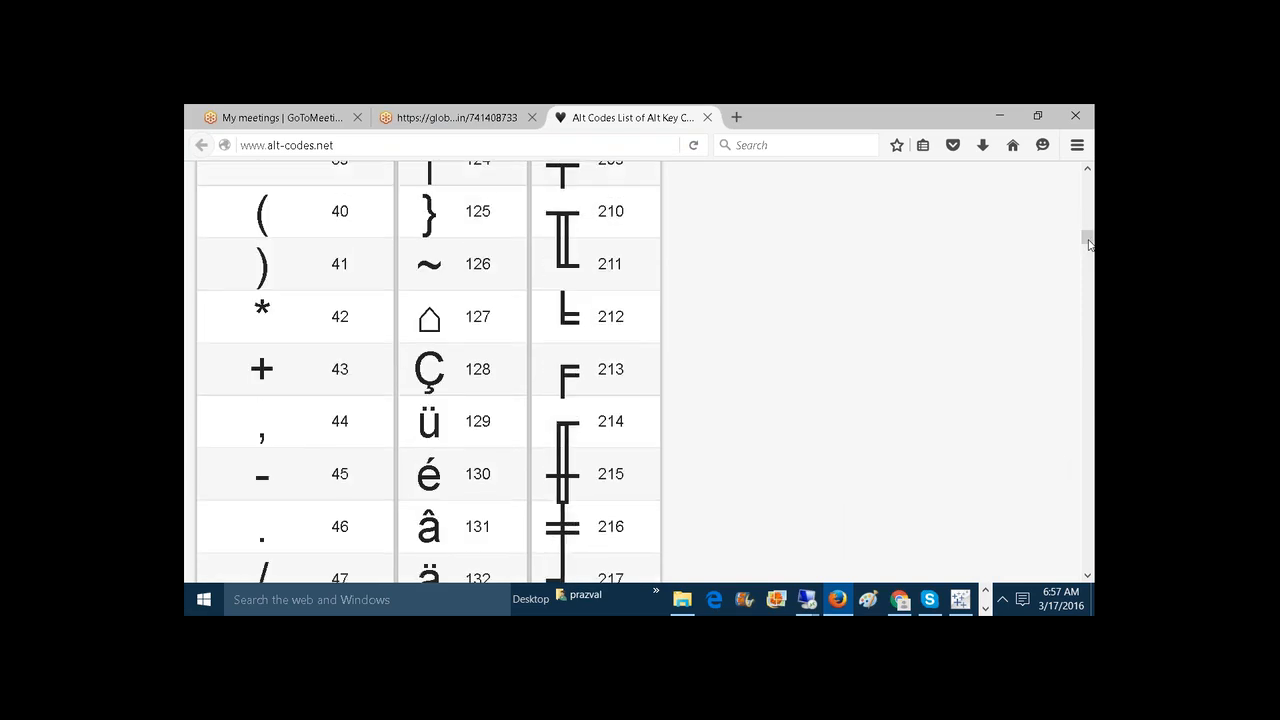
double_click(348, 320)
drag(1086, 237, 1087, 182)
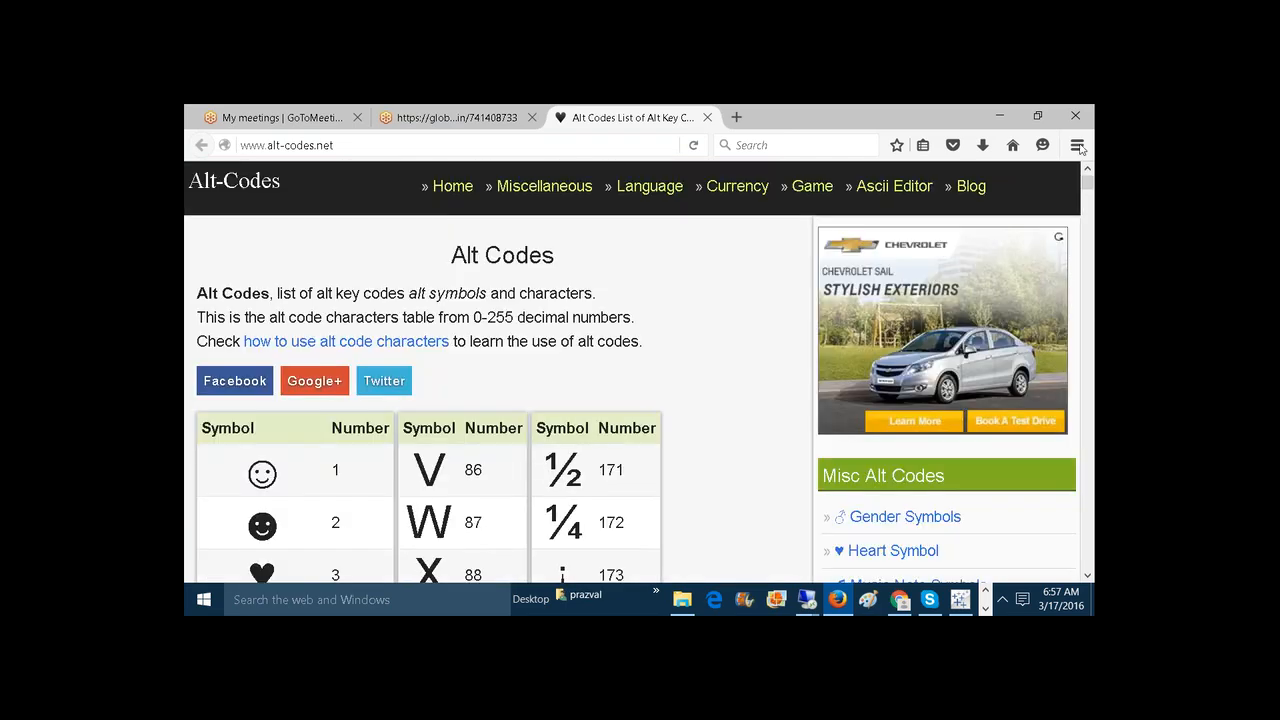
click(998, 115)
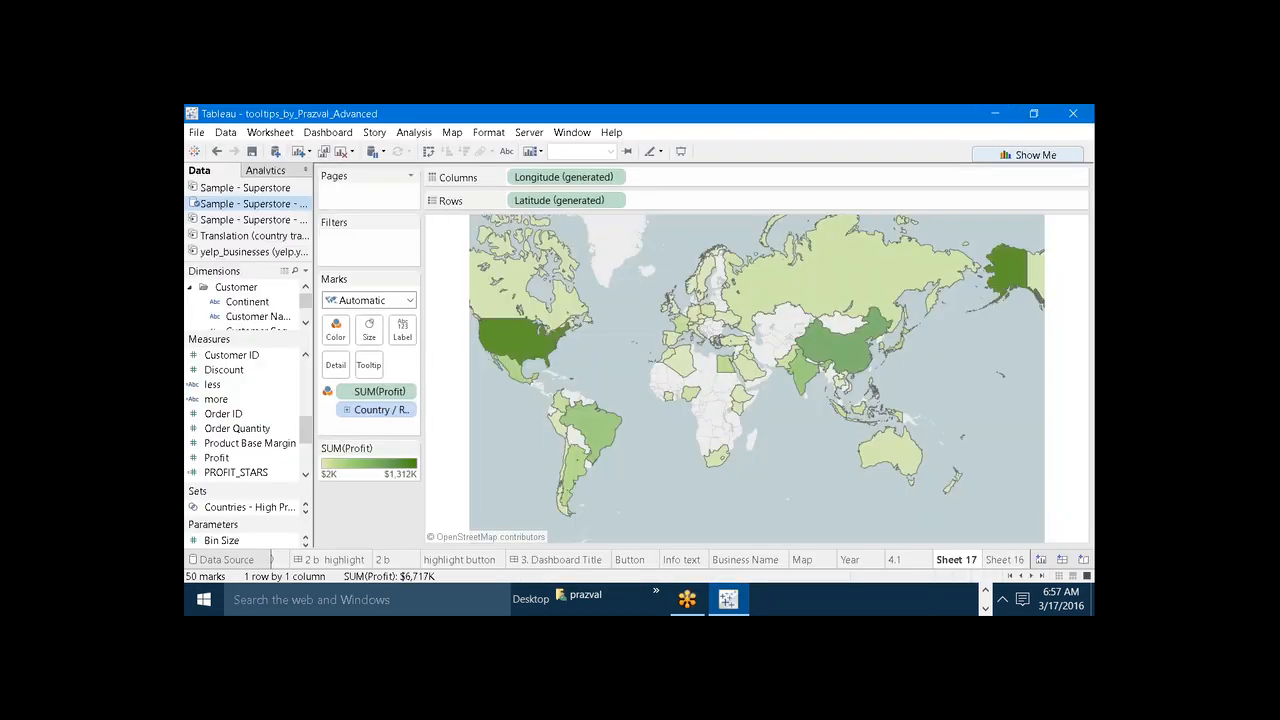
Create a calculated field named Profit--Stars in the Sample - Superstore - English (Extract) data source
click(305, 271)
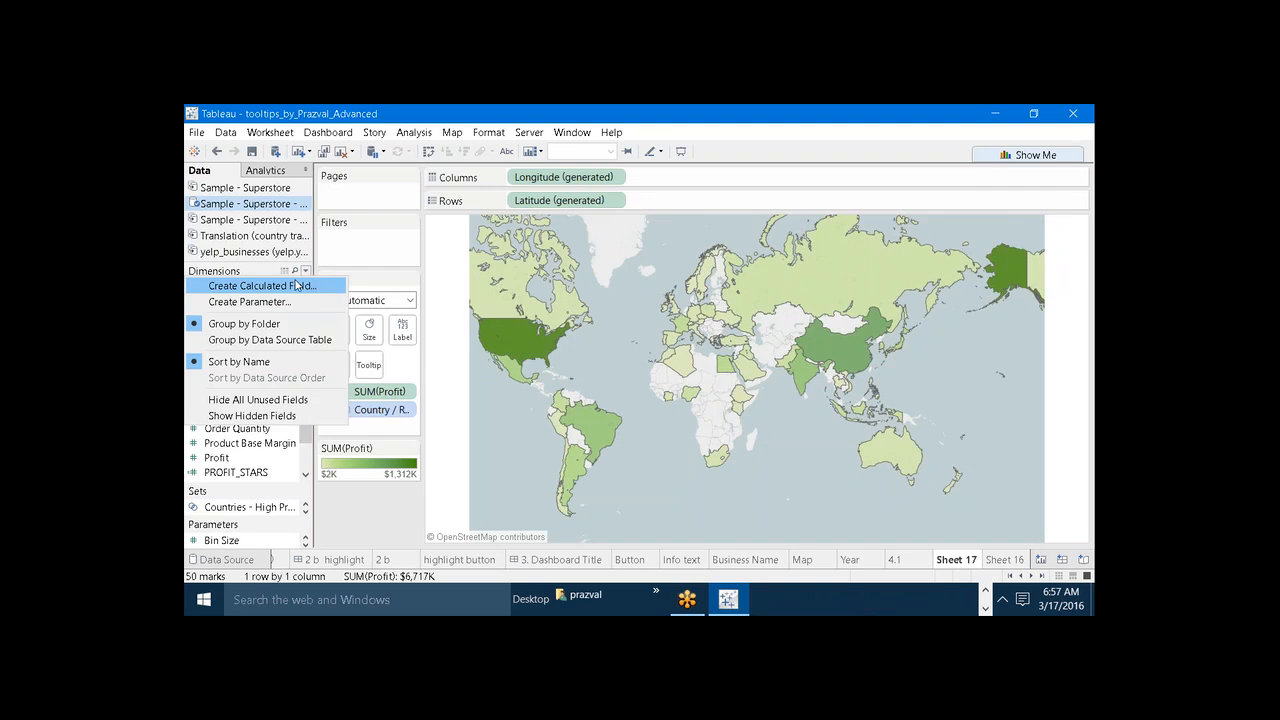
click(296, 285)
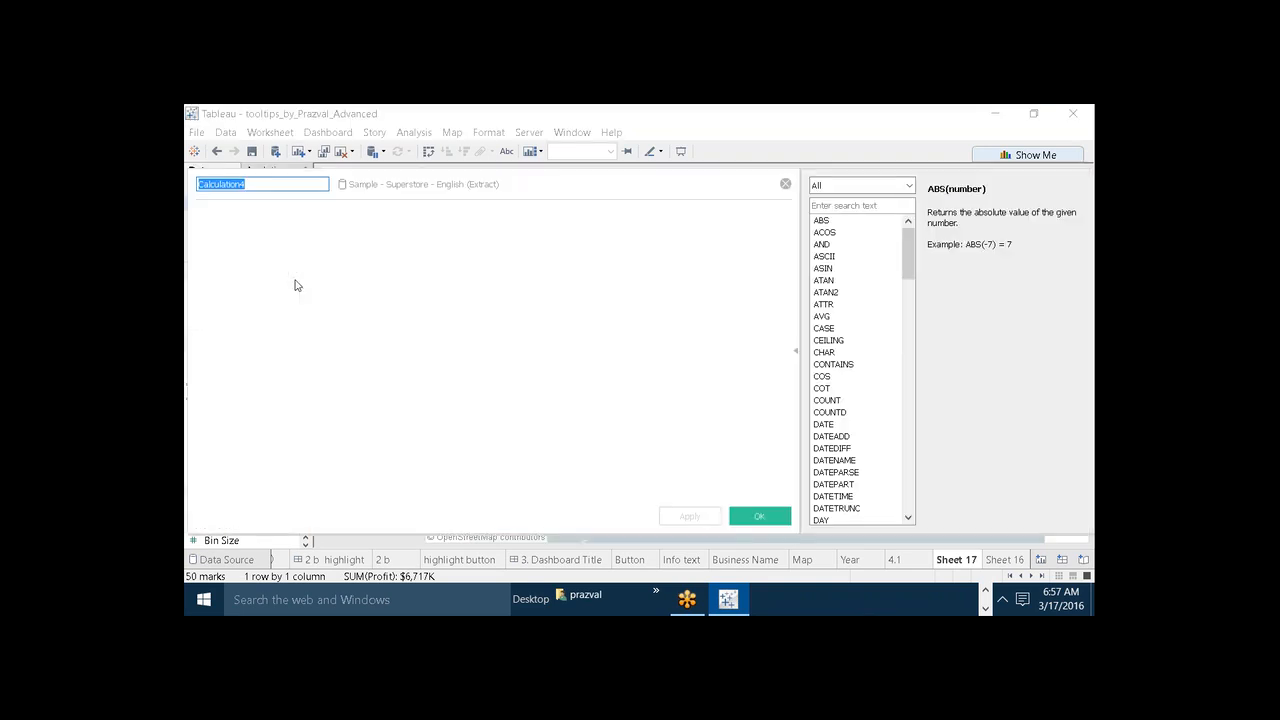
text(P)
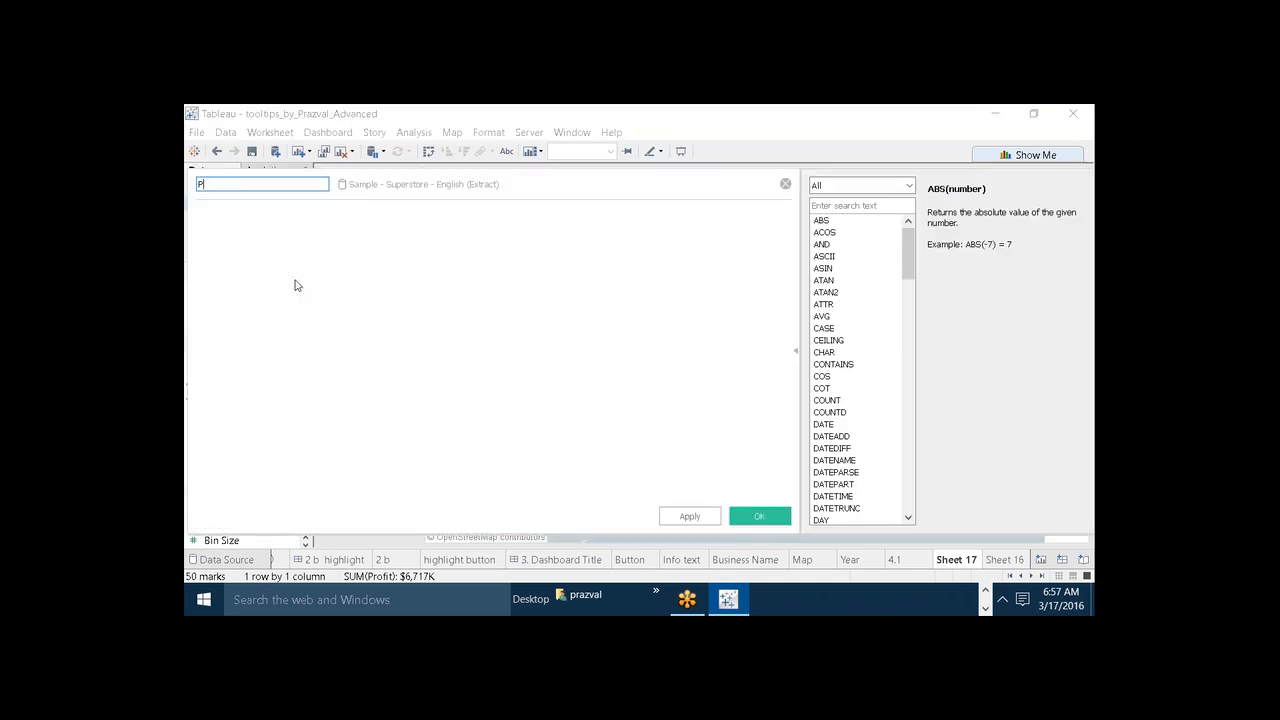
text(rofit--Stars)
Start the Profit--Stars formula with the condition IF SUM([Profit])>500000 THEN
click(340, 284)
text(IF S)
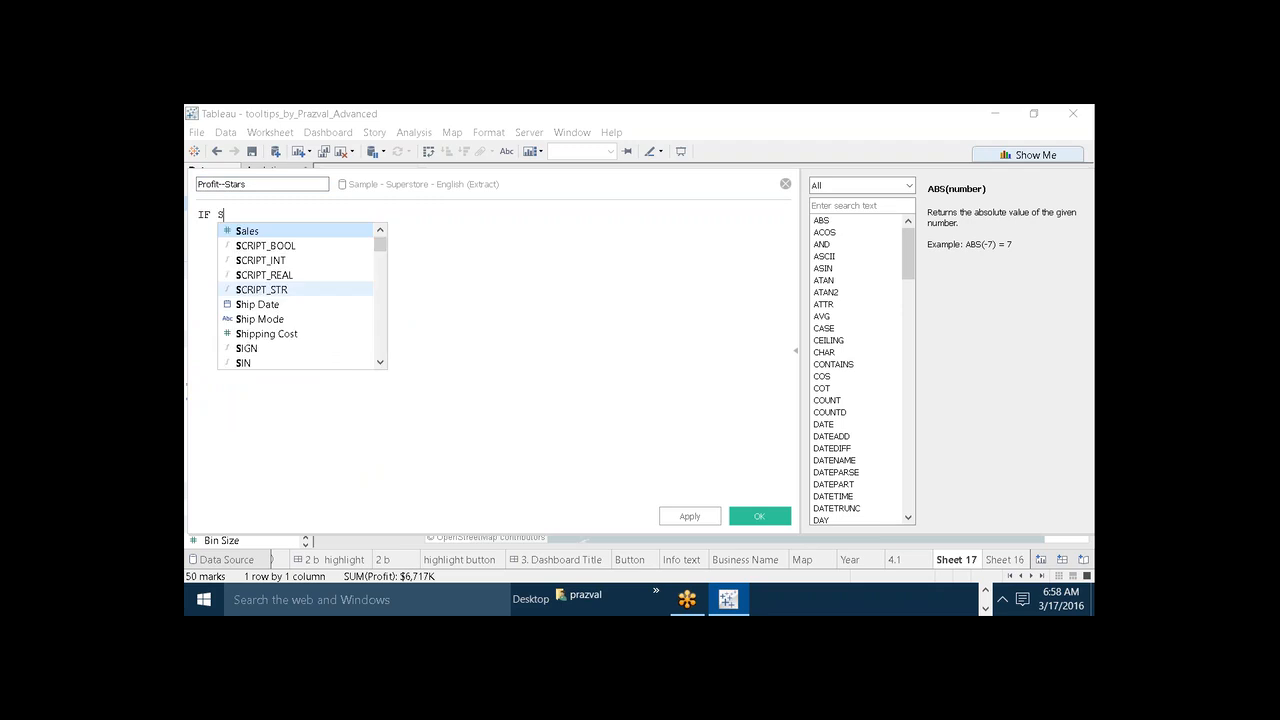
text(UM([Profit)
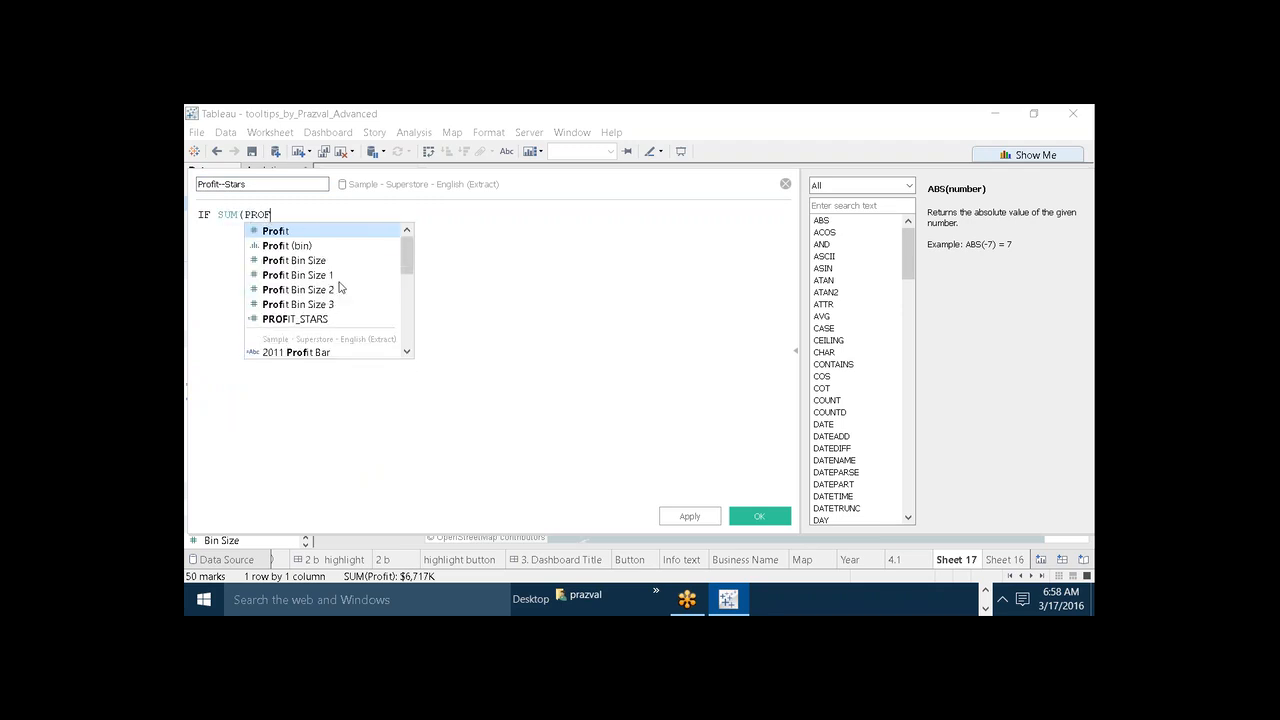
key(Return)
text())
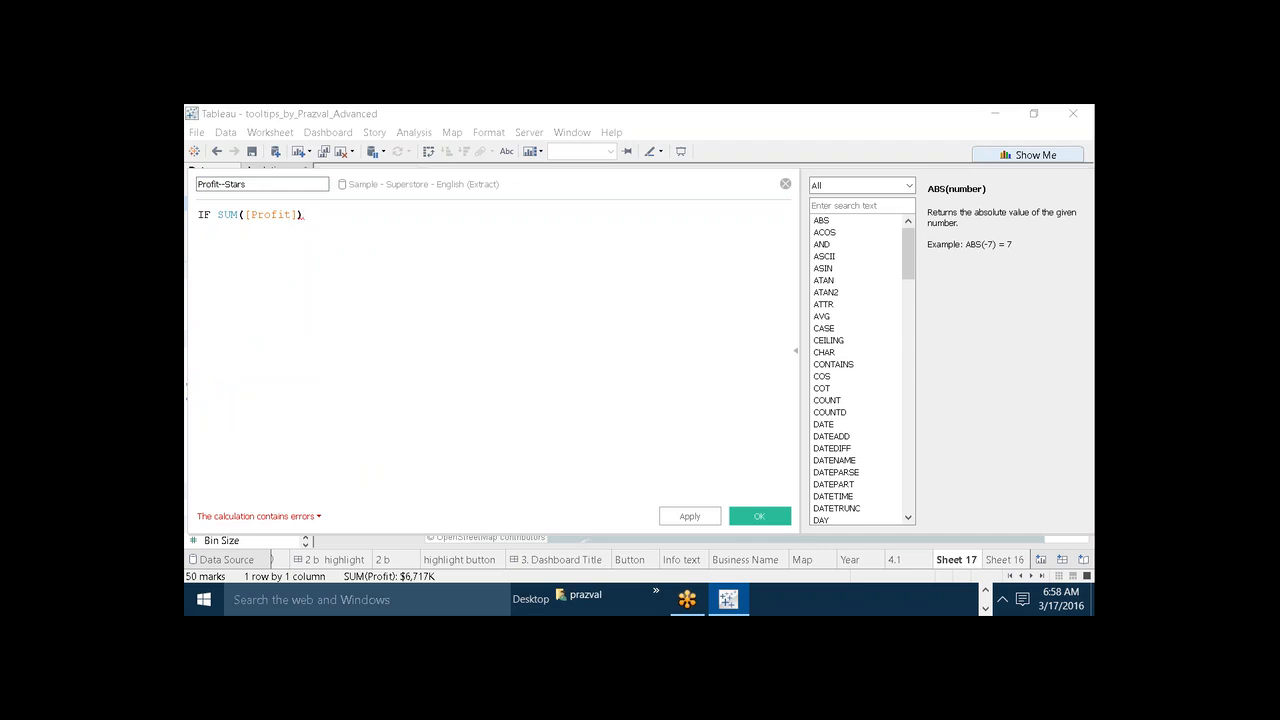
text(>500000 THEN)
Make the IF condition return five asterisks in quotes, "*****"
text(*)
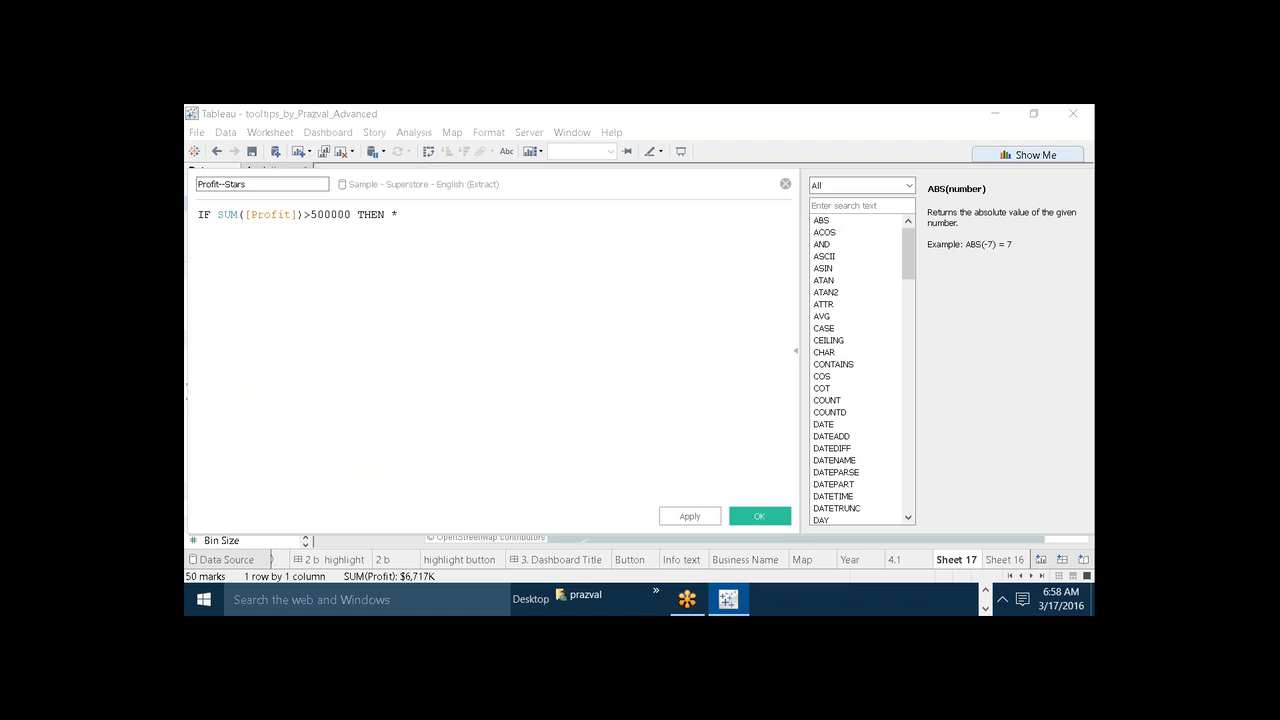
text(*****)
click(390, 214)
text(")
click(438, 215)
Add a second formula line with the condition ELSEIF SUM([Profit])>=100000 AND SUM([Profit])<=500000 THEN
key(Return)
text(EL)
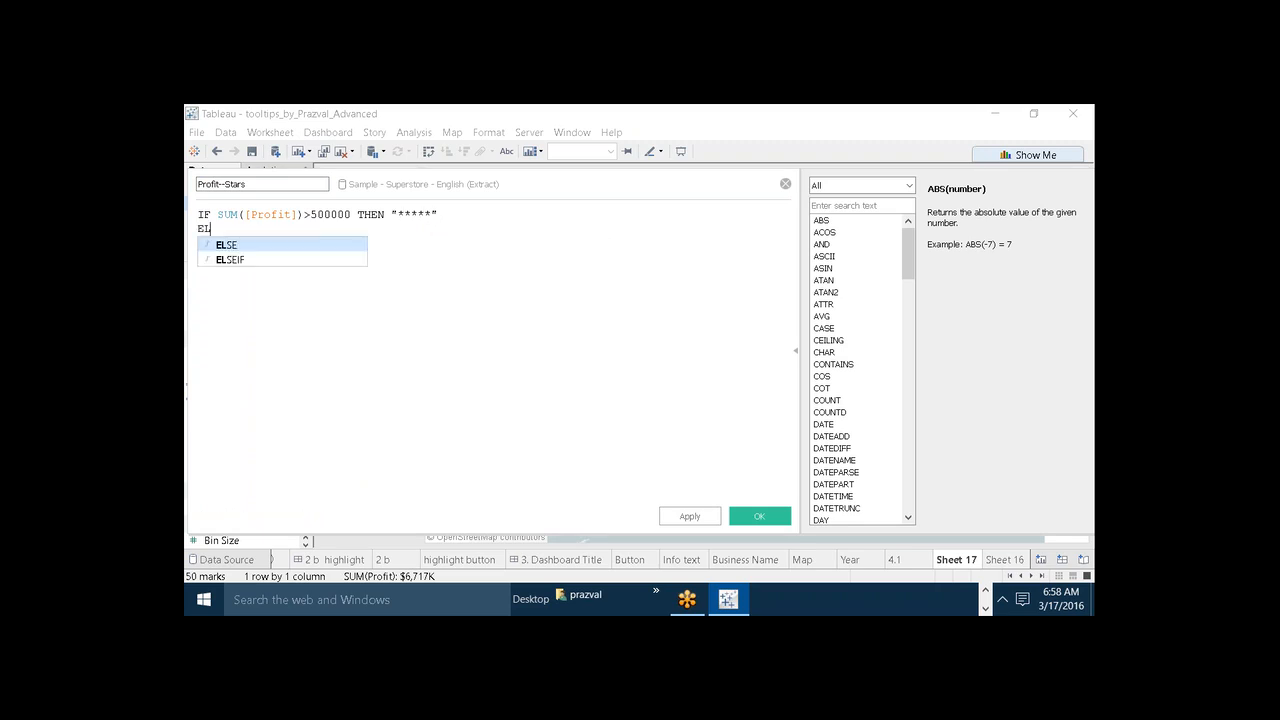
text(SEIF SUM(PRO)
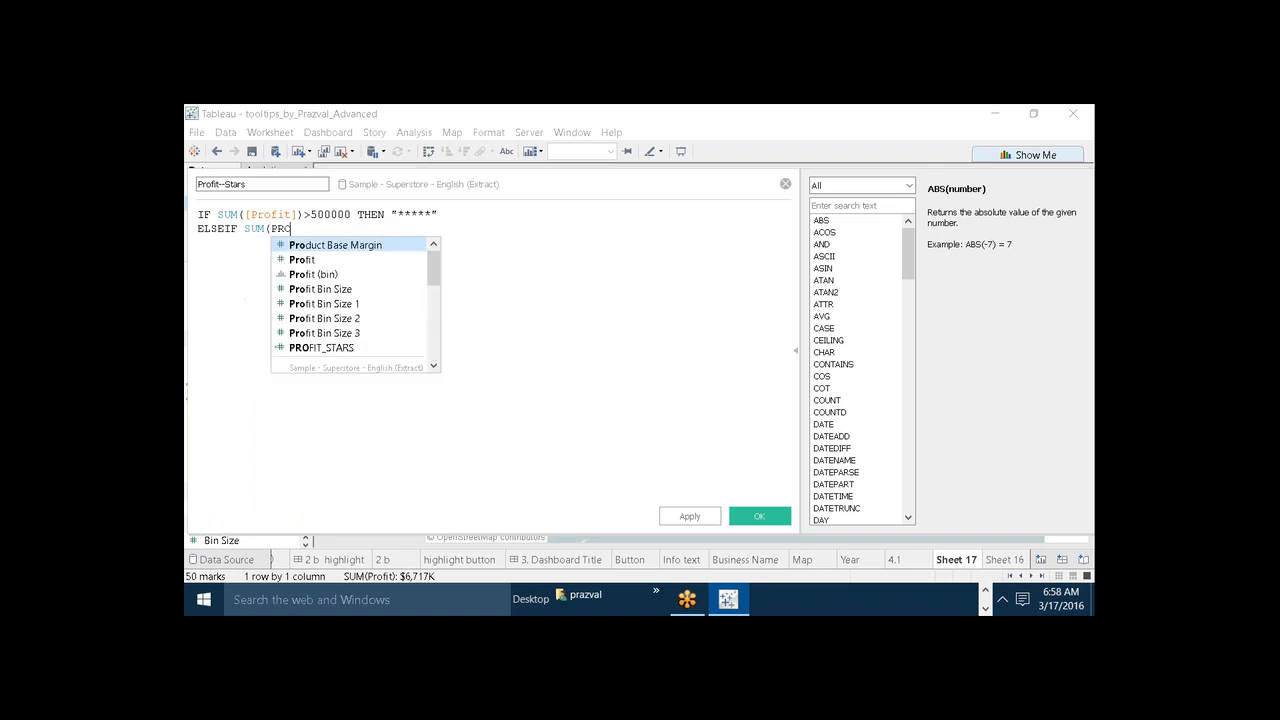
key(Down)
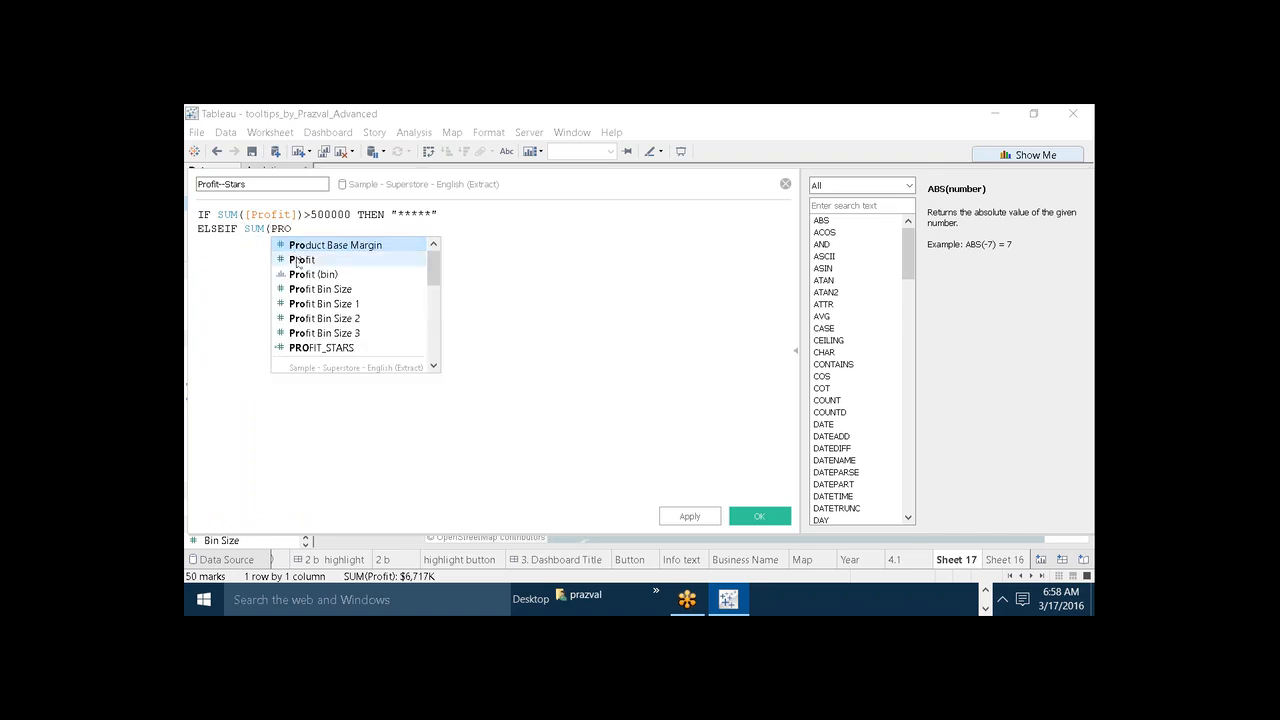
key(Return)
text()>)
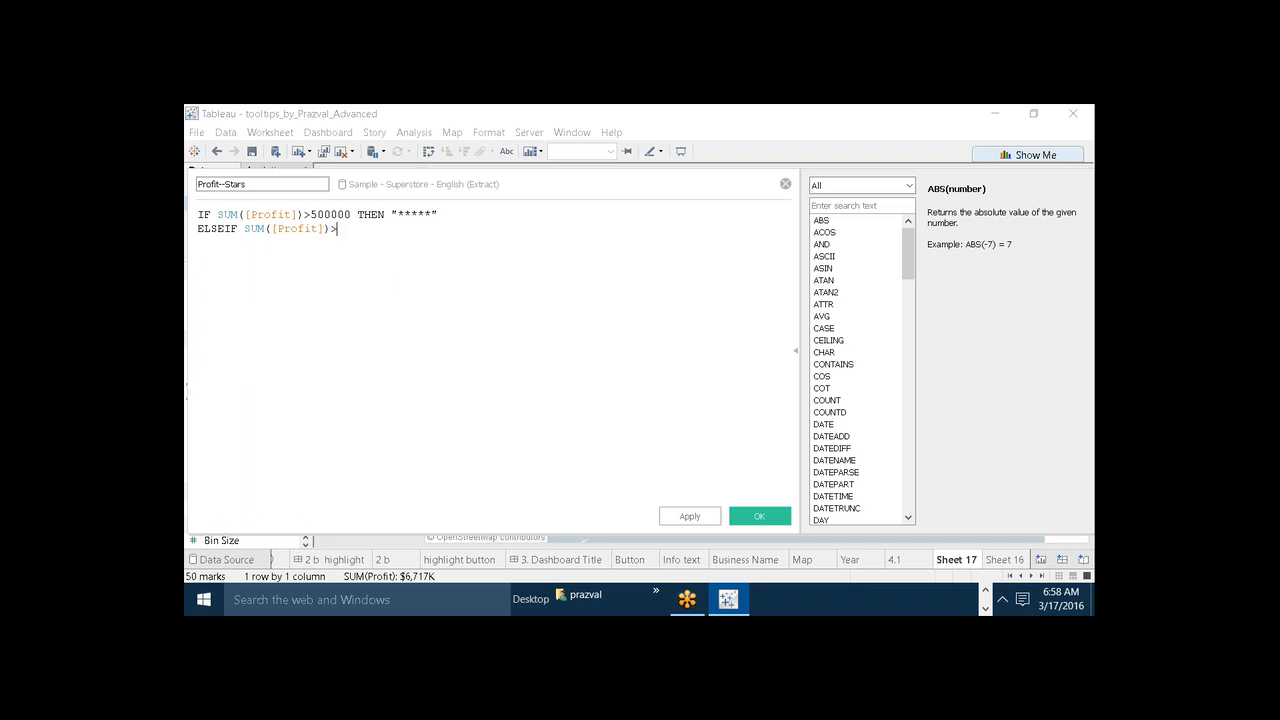
text(=100000 A)
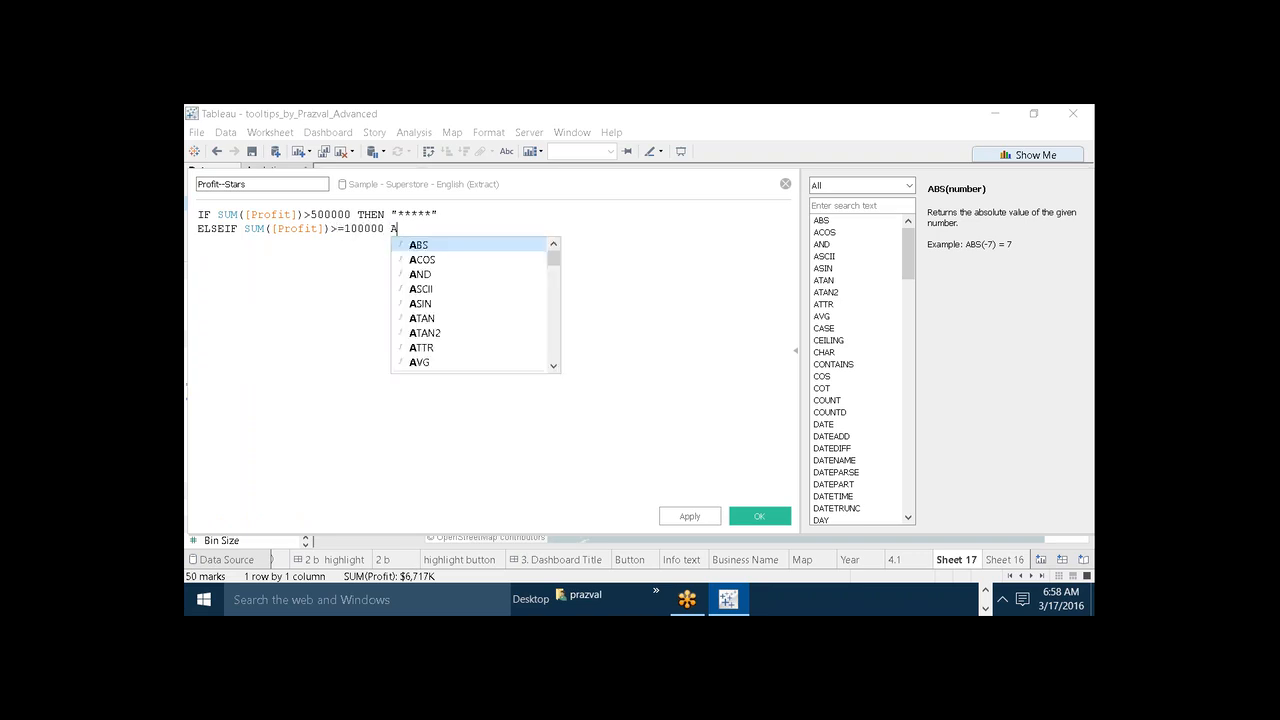
text(ND SUM)
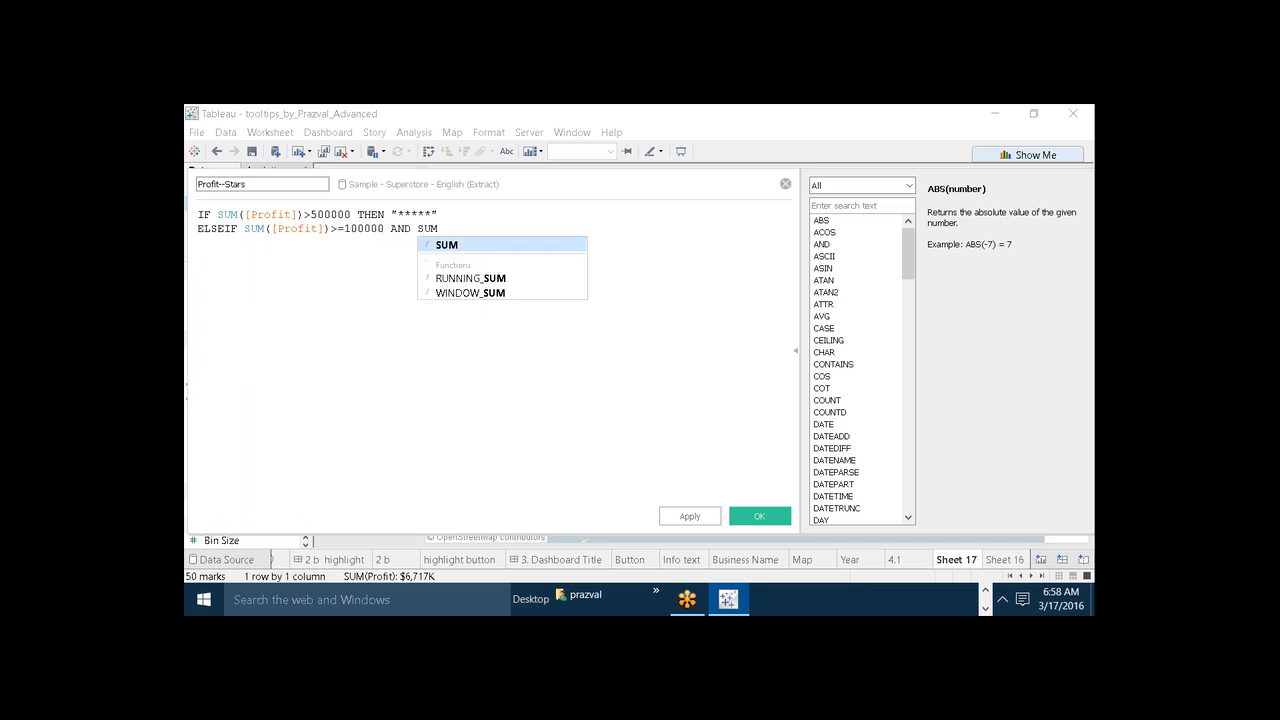
text((PRO)
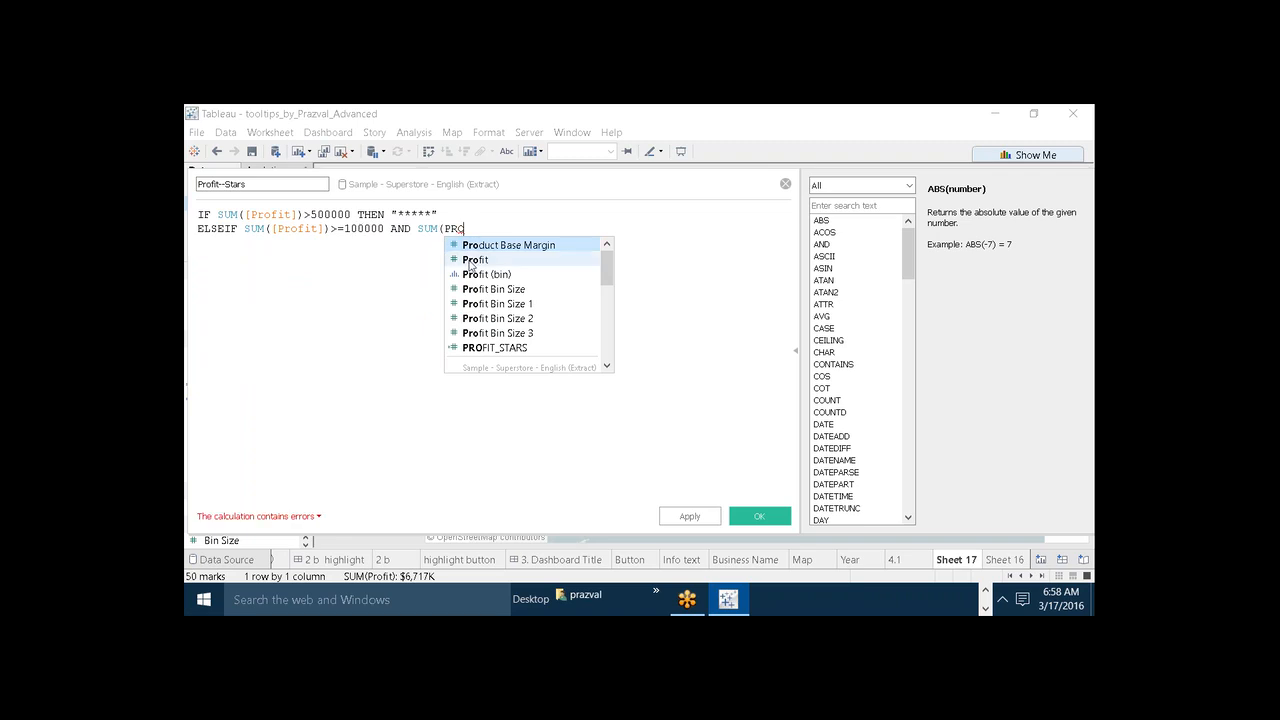
double_click(470, 262)
text()<=)
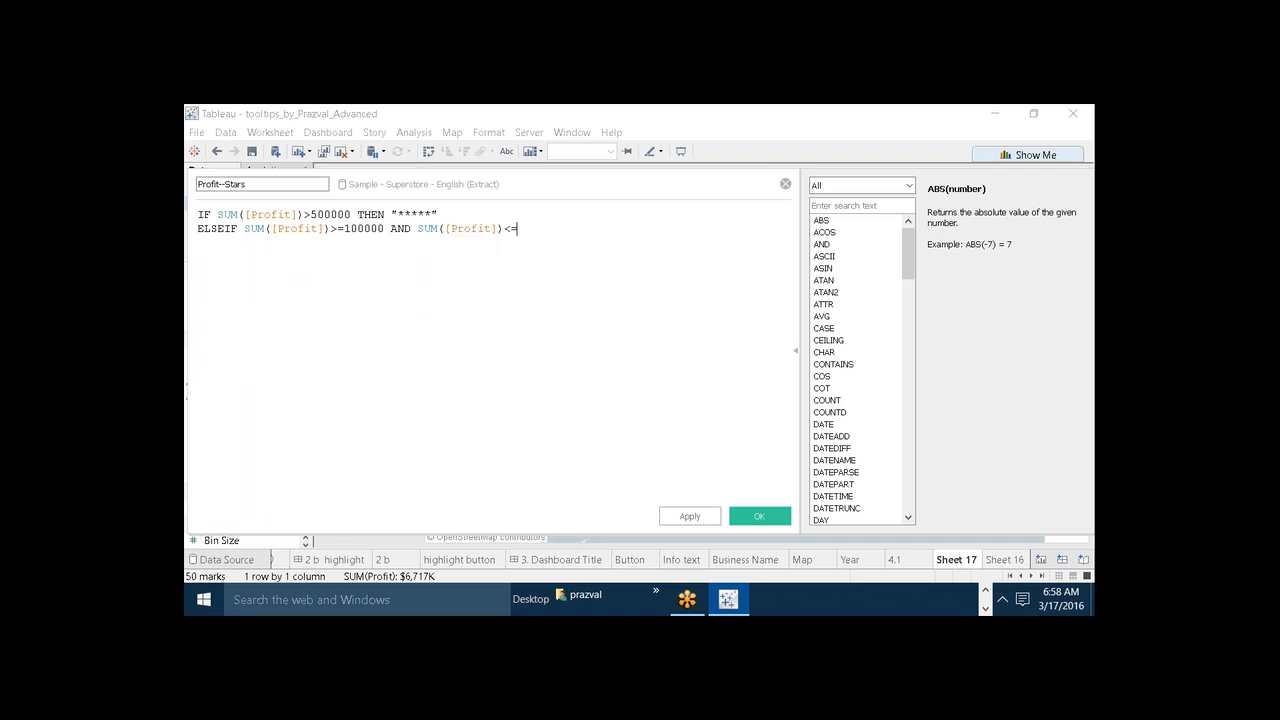
text(500000 THEN)
Make the ELSEIF condition return four asterisks in quotes, "****"
text( ")
text(*)
text(*♦2)
key(BackSpace)
key(BackSpace)
text(♦2)
key(BackSpace)
key(BackSpace)
text(****")
Add an ELSE line to the formula that returns three asterisks in quotes, "***"
key(Return)
text(ELSE )
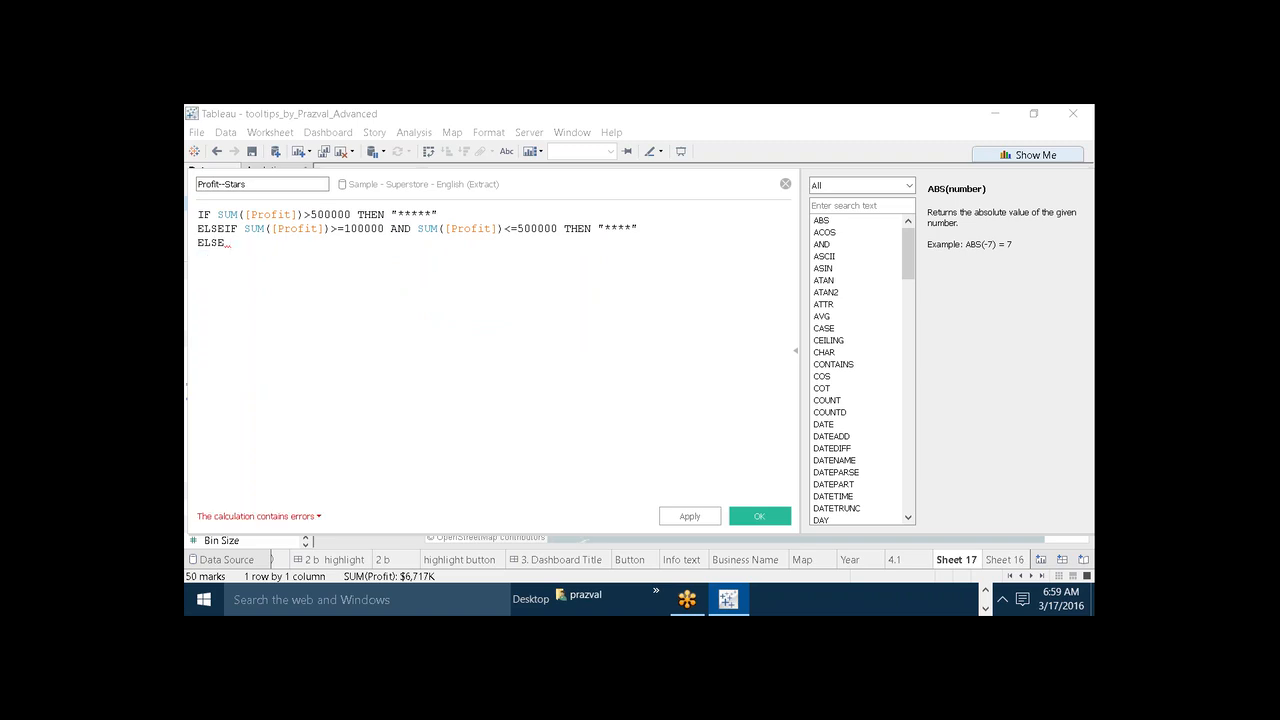
text("***")
key(Left)
key(Left)
key(Left)
key(Left)
text(")
key(Right)
key(Right)
key(Right)
key(Right)
Close the formula with END on its own line, then apply and save the calculated field
key(Return)
text(END)
click(503, 292)
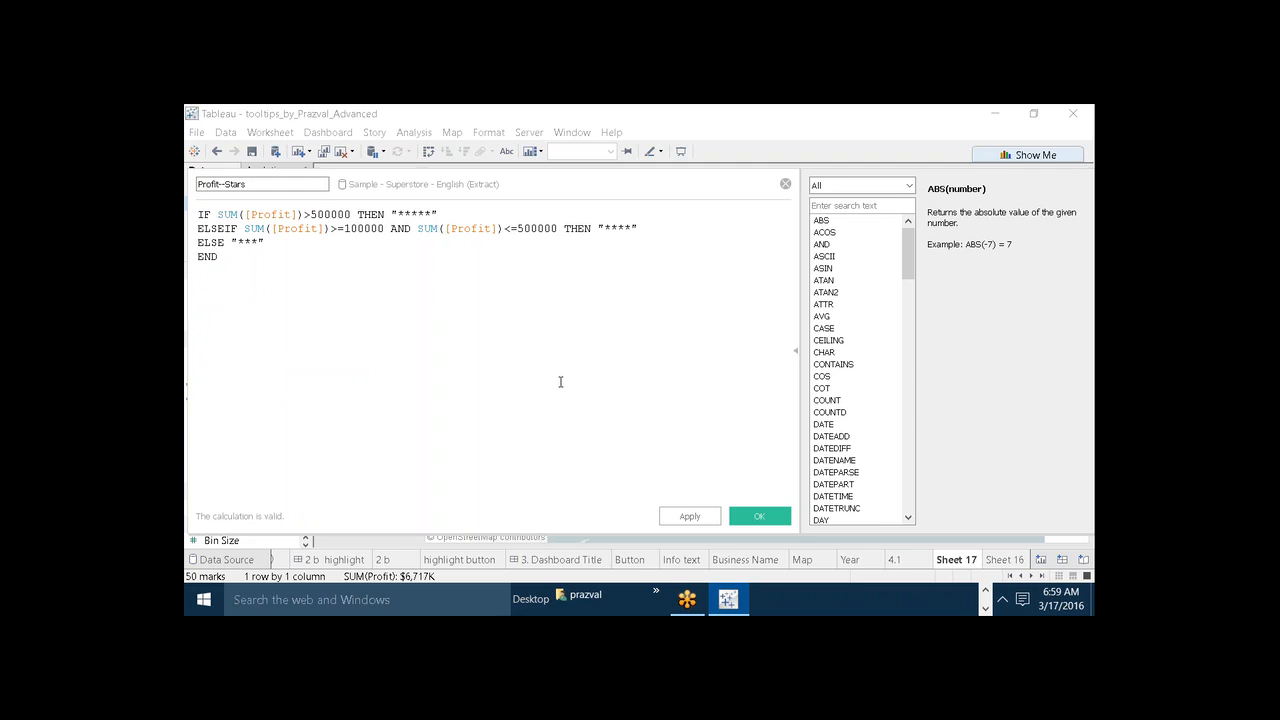
click(686, 516)
click(740, 516)
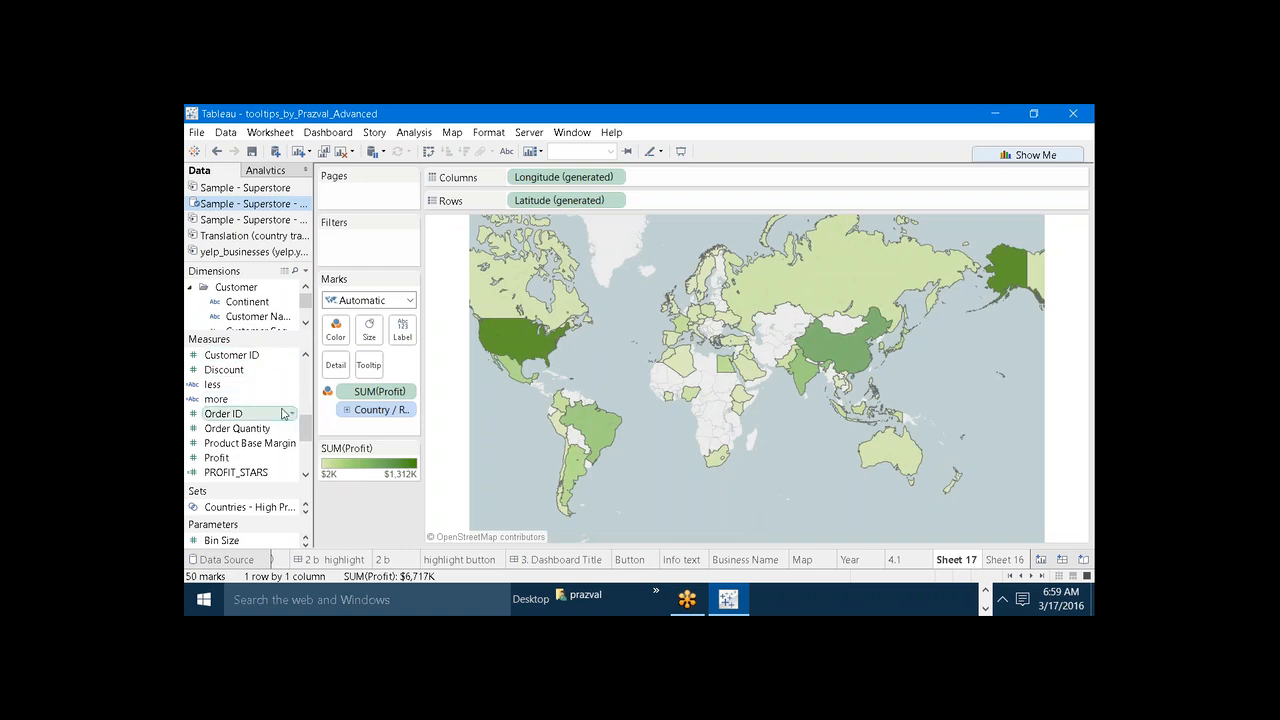
Add the PROFIT_STARS measure to the map's tooltip
drag(244, 477, 369, 366)
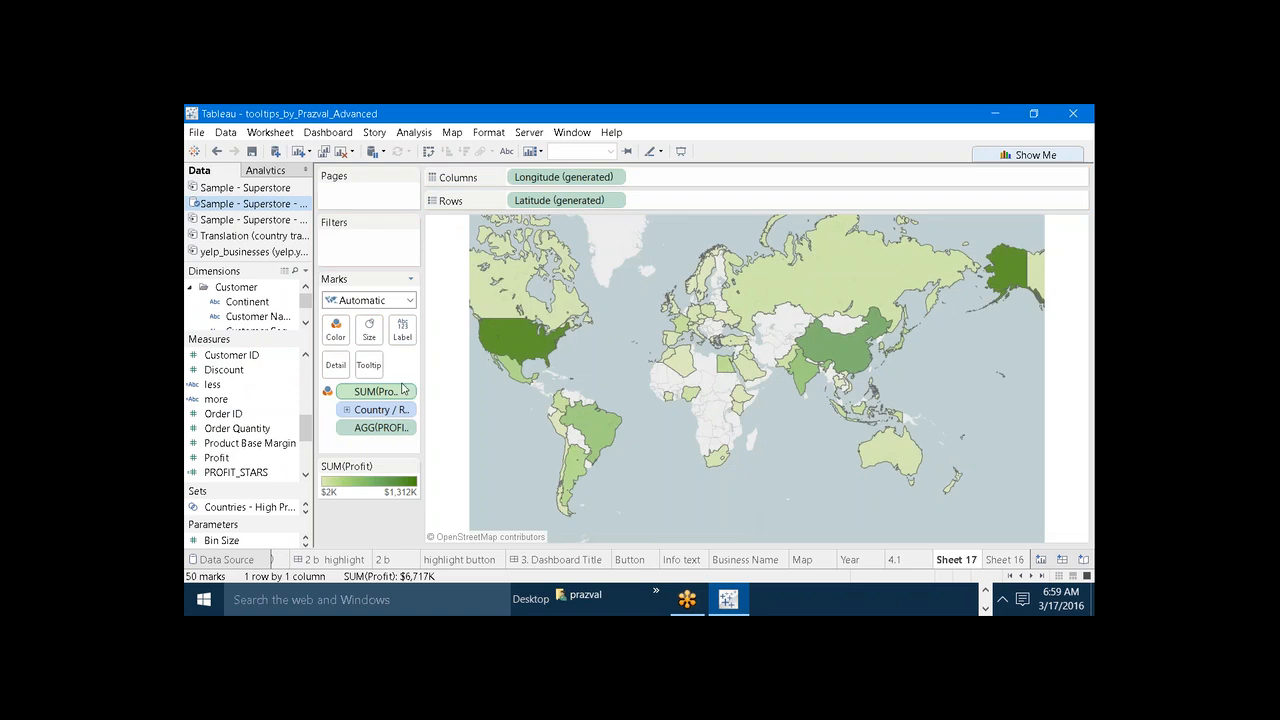
Edit the map's tooltip text and delete the PROFIT_STARS and Country / Region labels in front of their fields
mouse_move(505, 331)
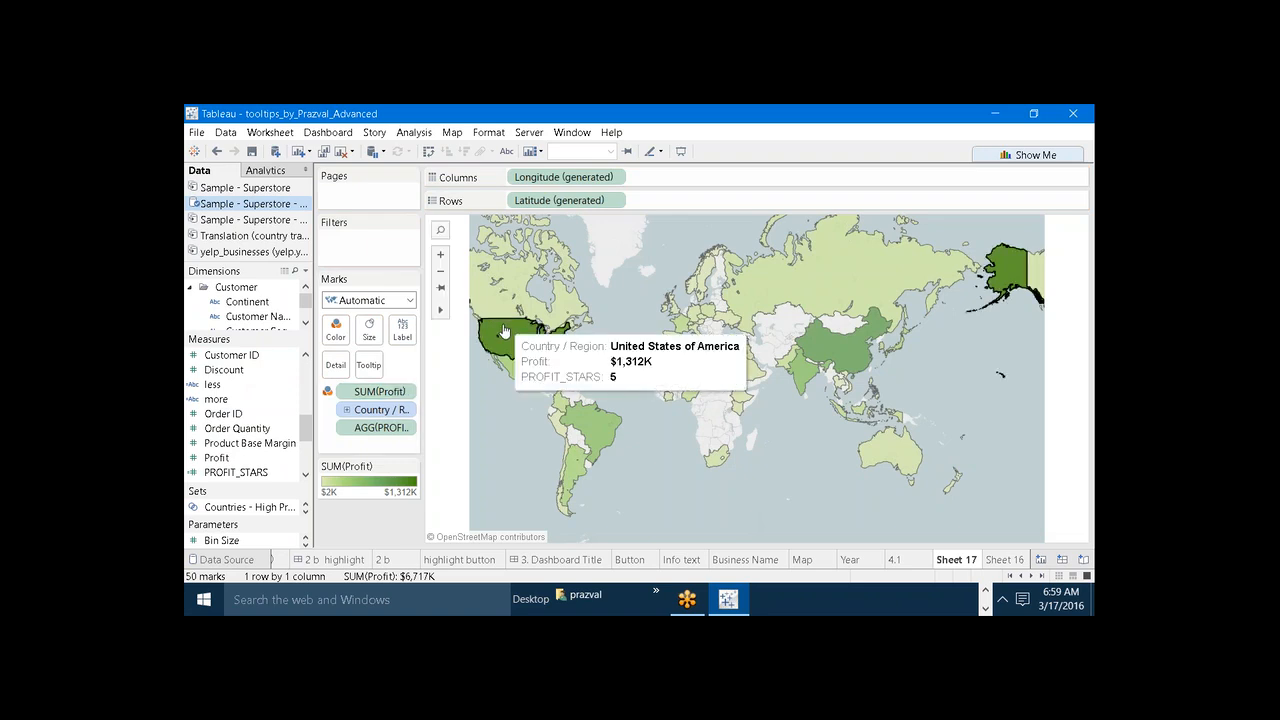
click(372, 366)
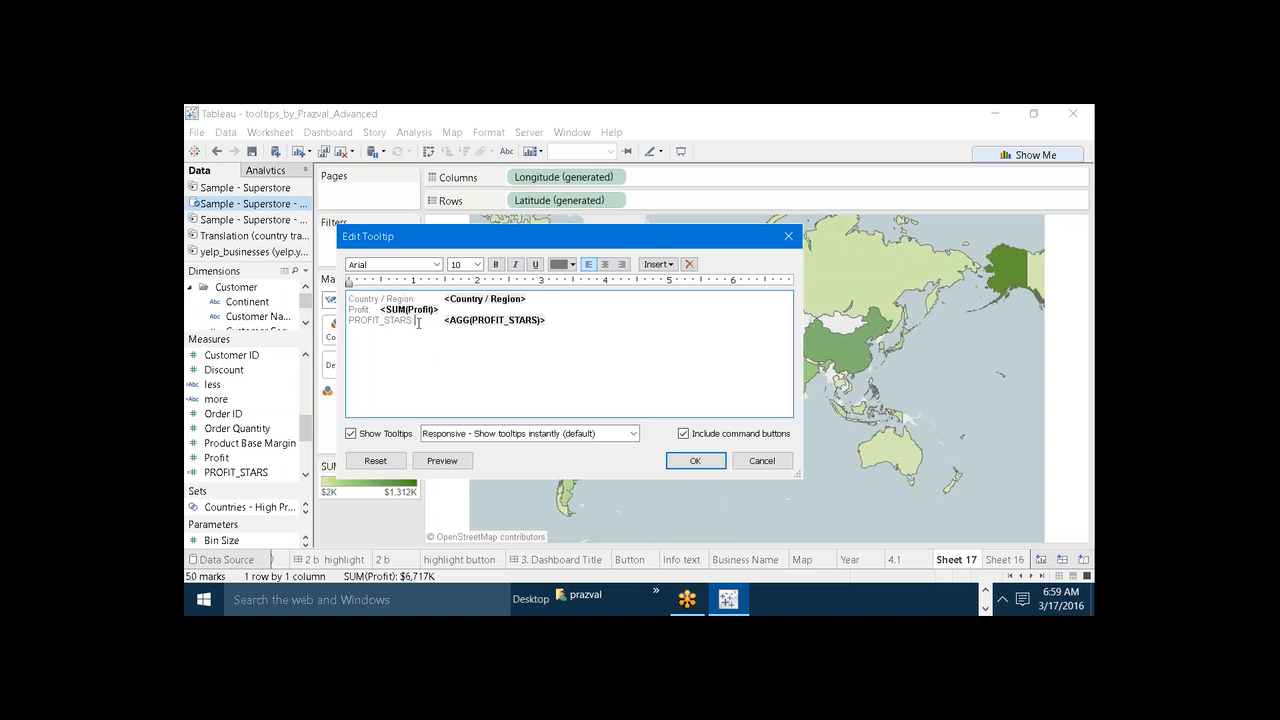
drag(418, 322, 349, 321)
key(BackSpace)
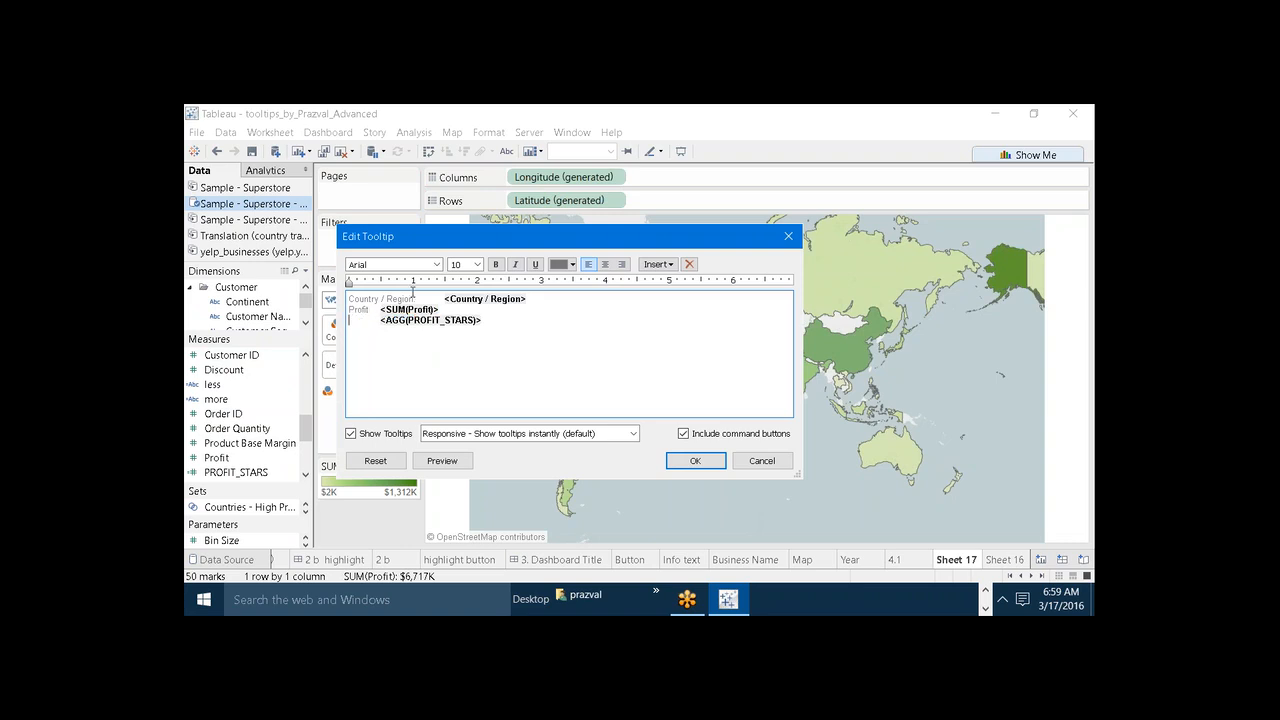
drag(416, 298, 349, 298)
key(BackSpace)
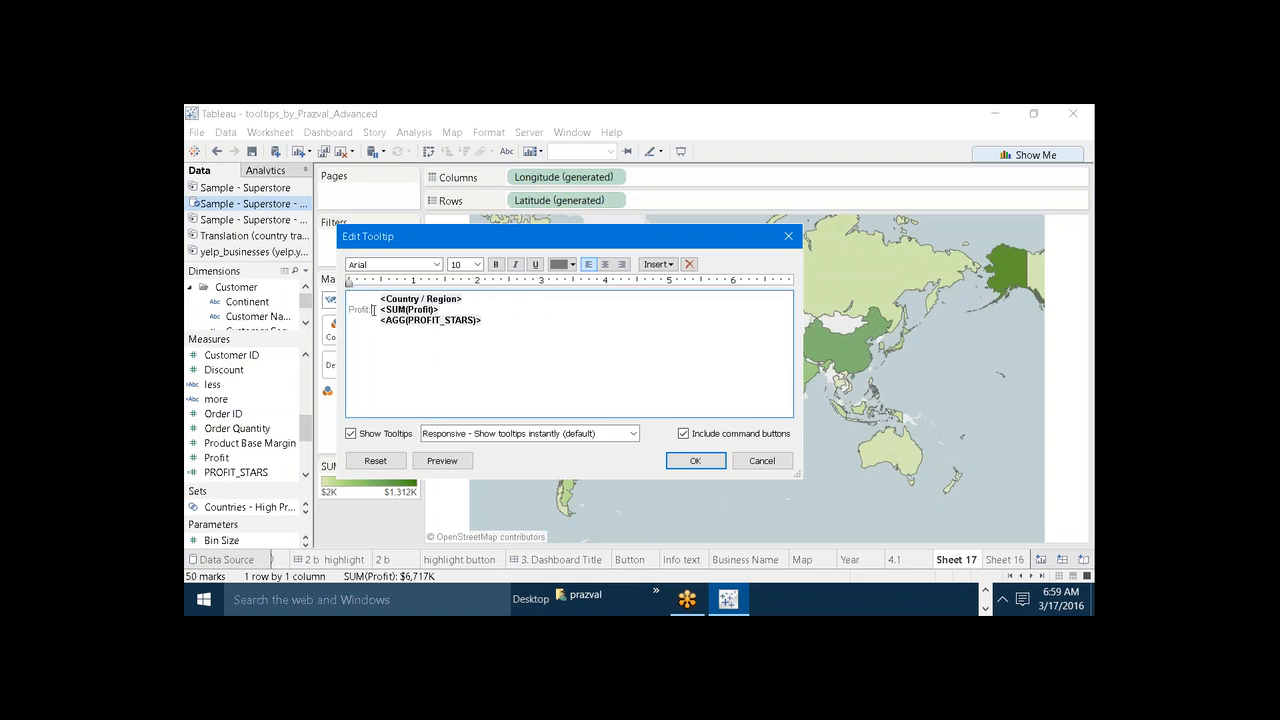
Delete the Profit label in front of SUM(Profit) in the tooltip text and preview the tooltip
click(373, 310)
key(BackSpace)
key(BackSpace)
key(BackSpace)
key(BackSpace)
key(BackSpace)
key(BackSpace)
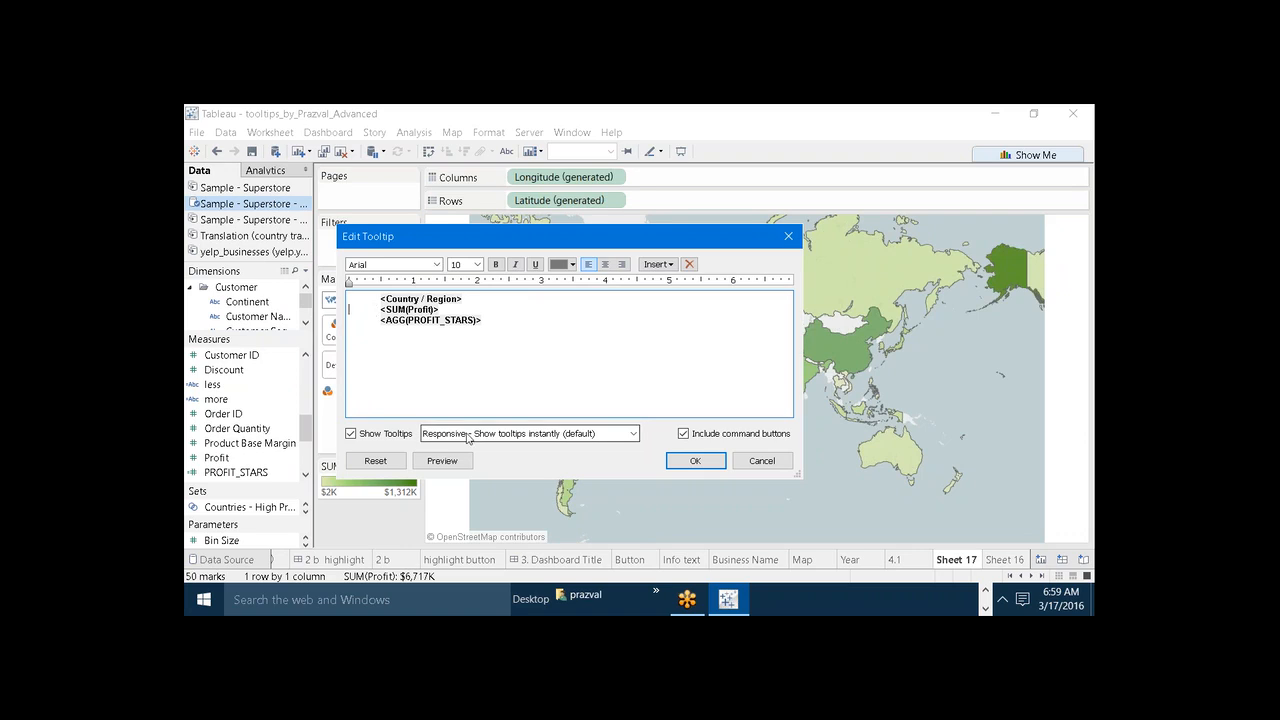
click(452, 461)
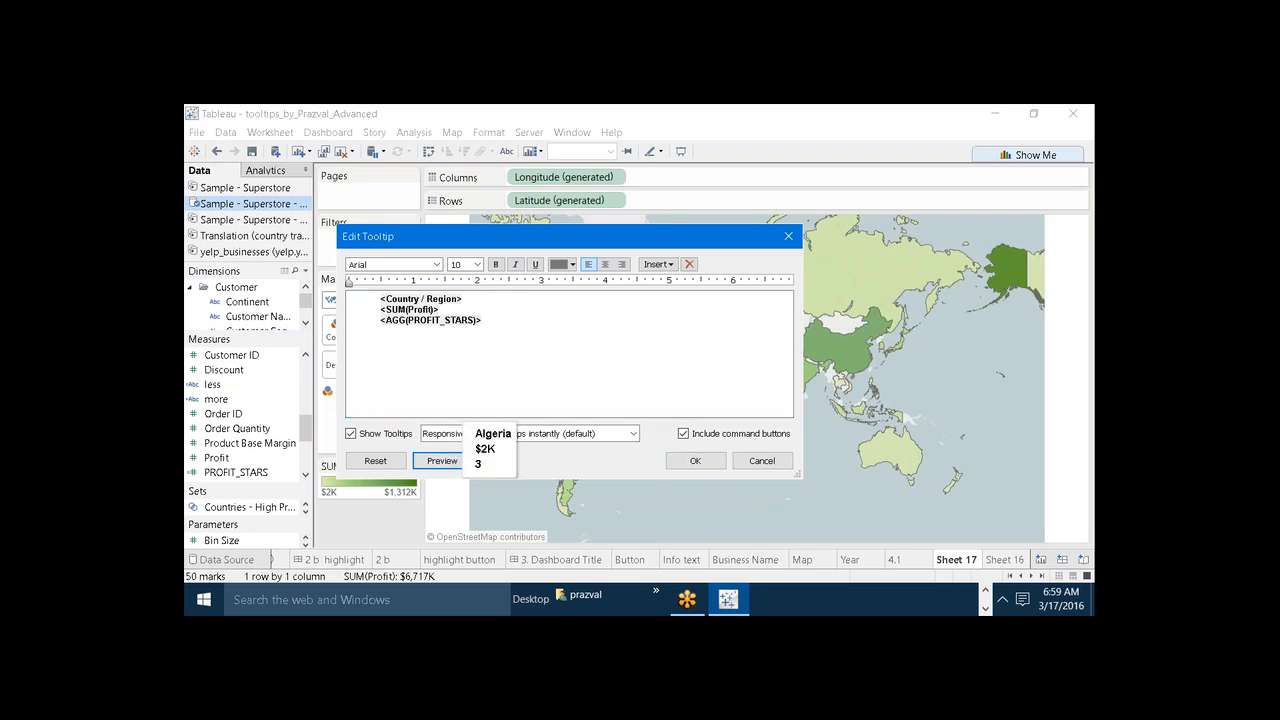
click(504, 391)
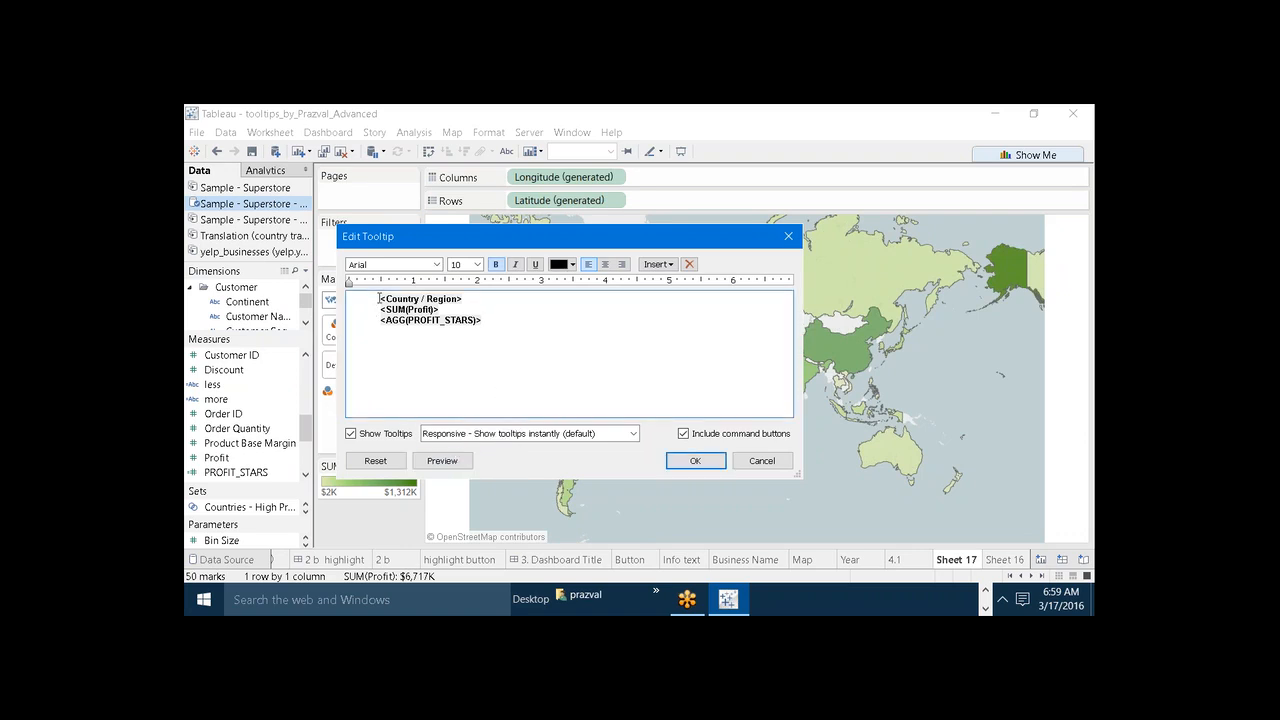
Remove the indent before the Country / Region field in the tooltip and set its font size to 14
click(379, 298)
key(BackSpace)
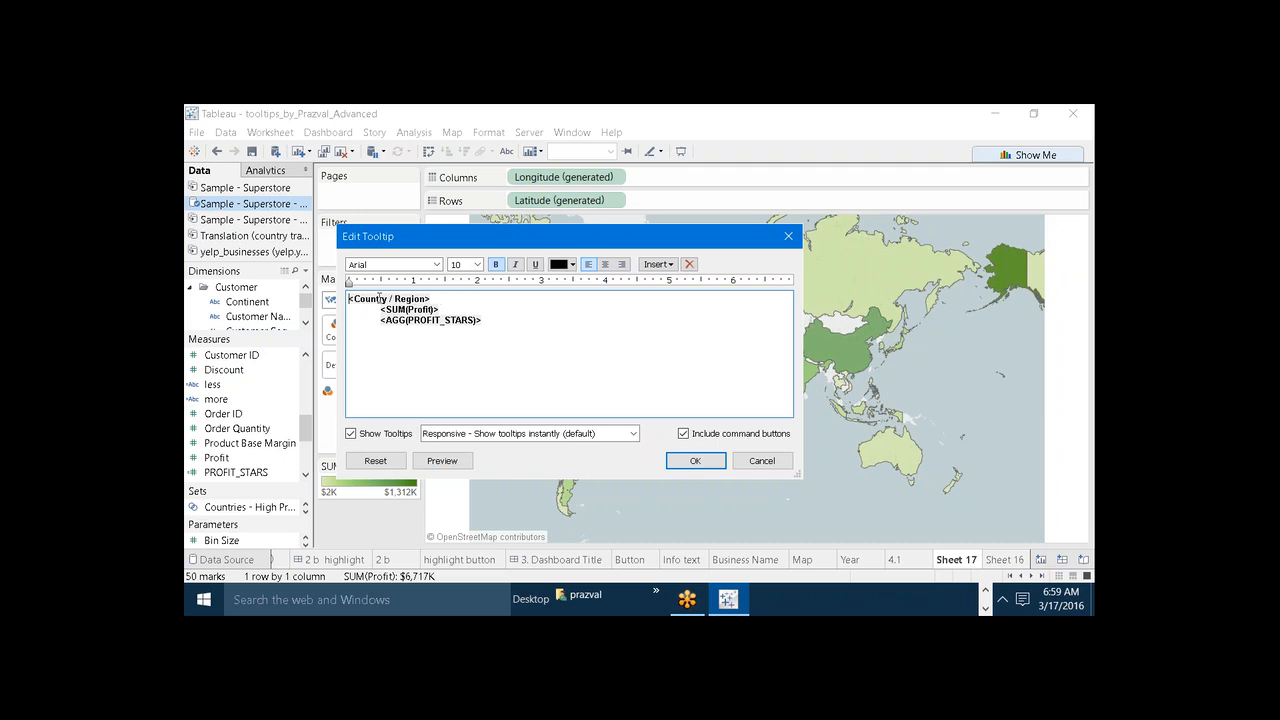
click(381, 315)
drag(432, 298, 366, 289)
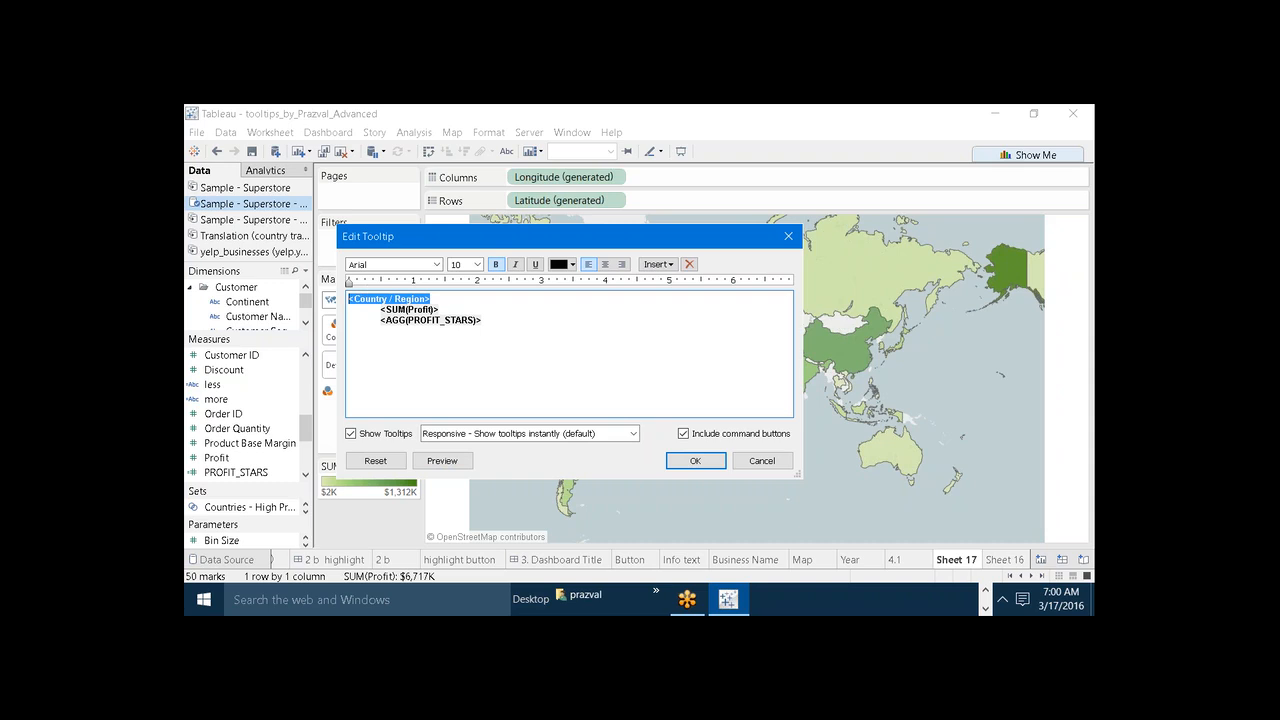
click(477, 264)
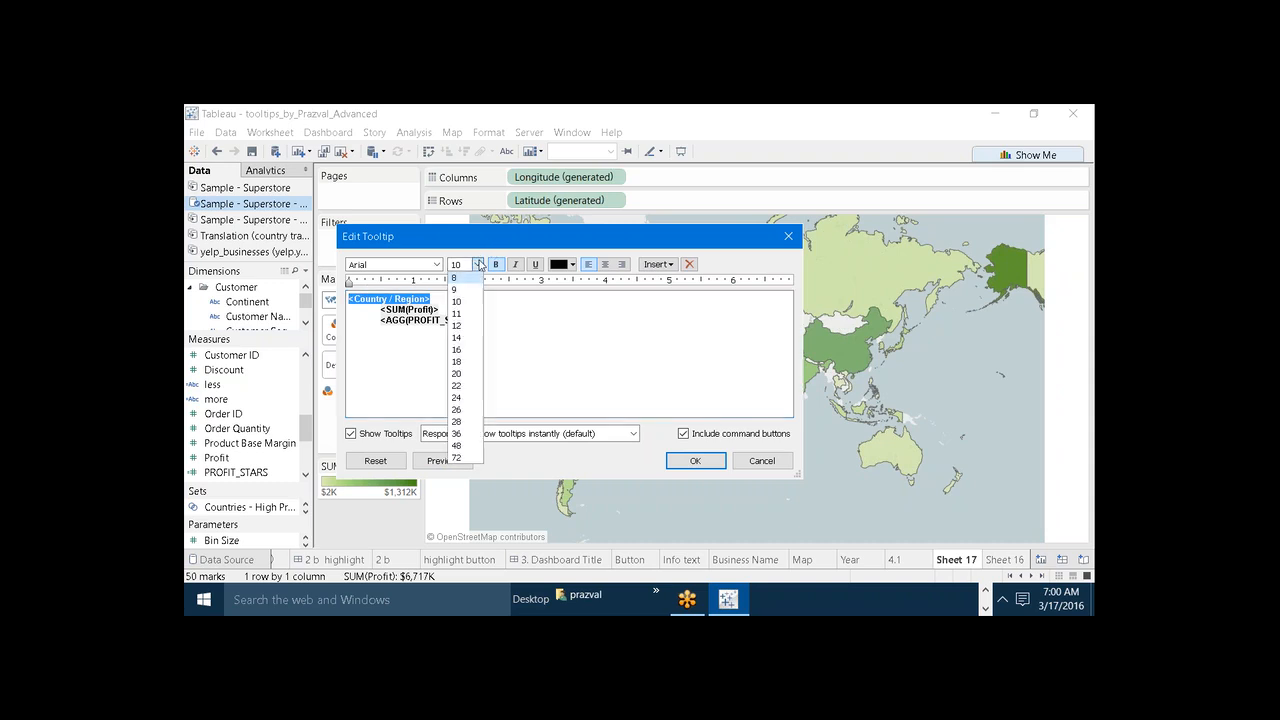
click(459, 337)
click(450, 318)
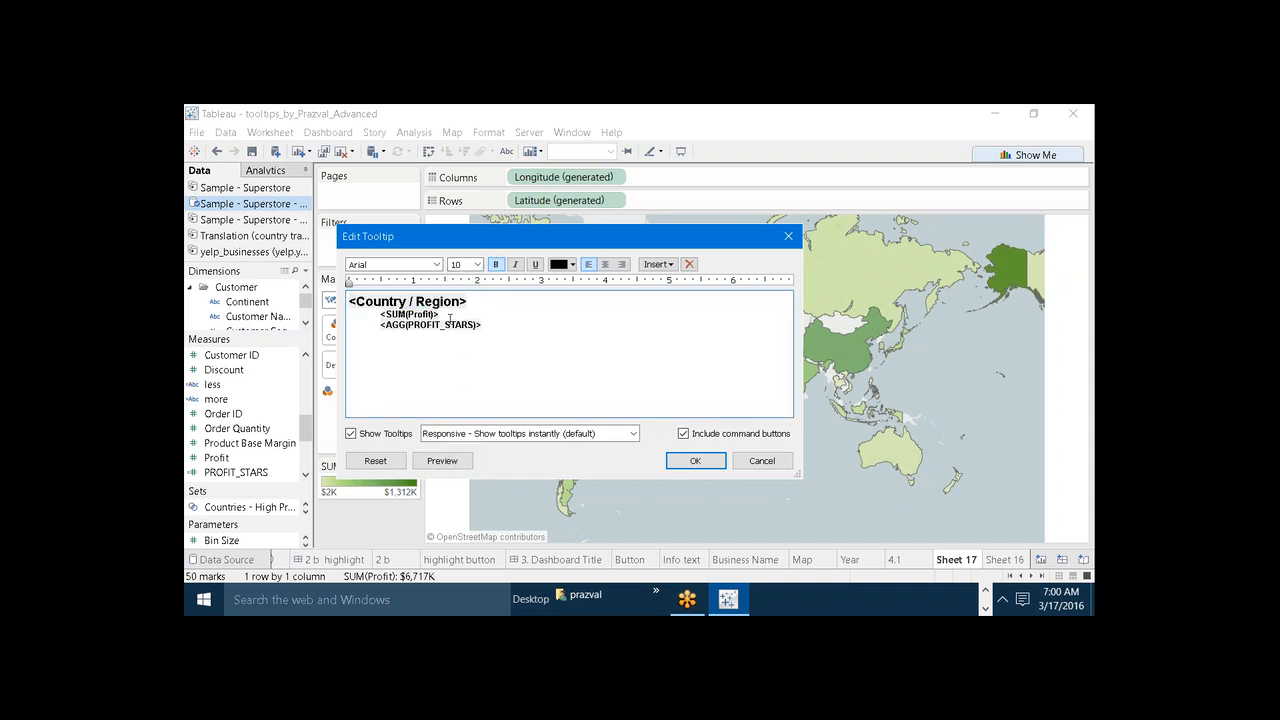
Set the tooltip's Country / Region field to font size 16 and colour it dark orange
drag(442, 316, 380, 315)
click(498, 322)
drag(466, 302, 342, 296)
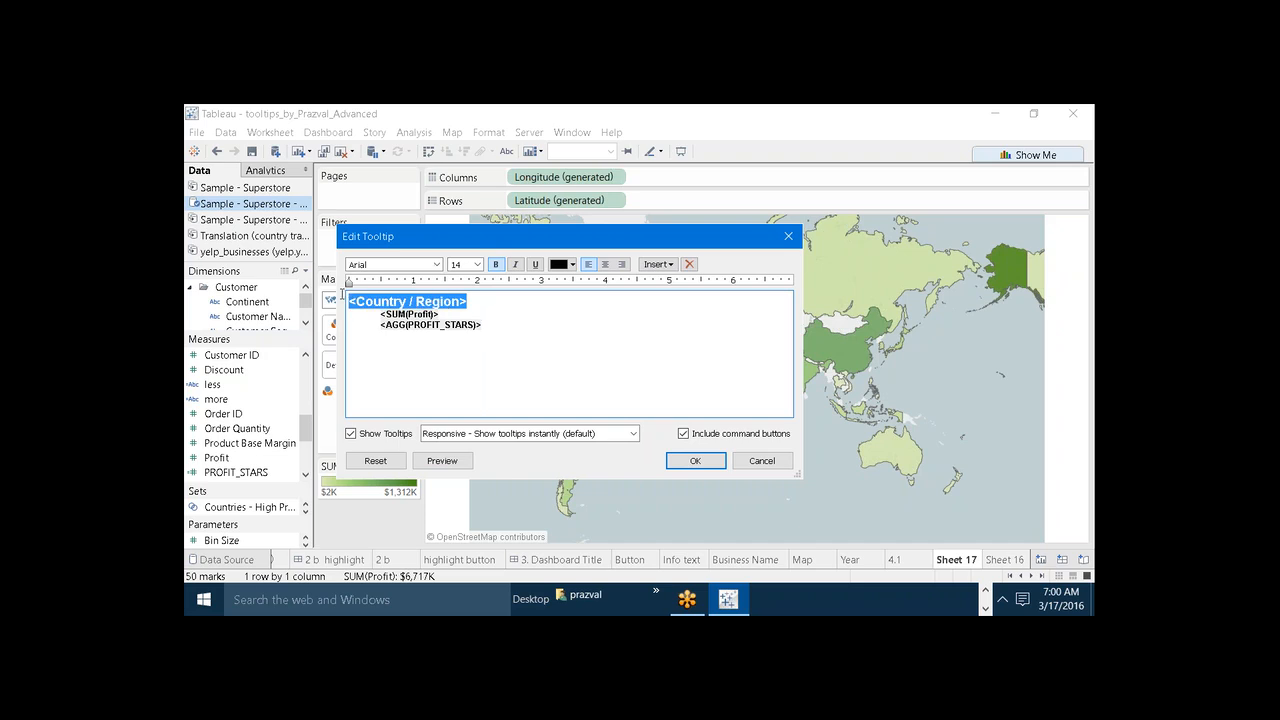
click(477, 265)
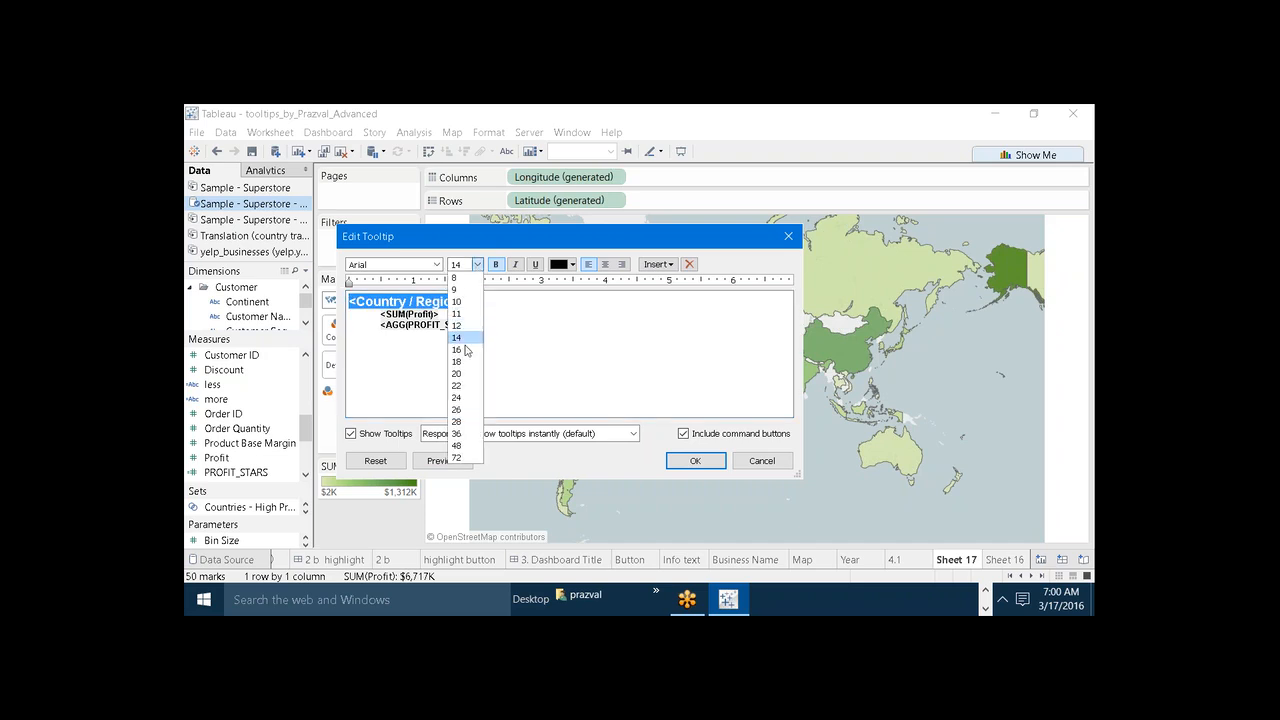
click(467, 350)
click(572, 265)
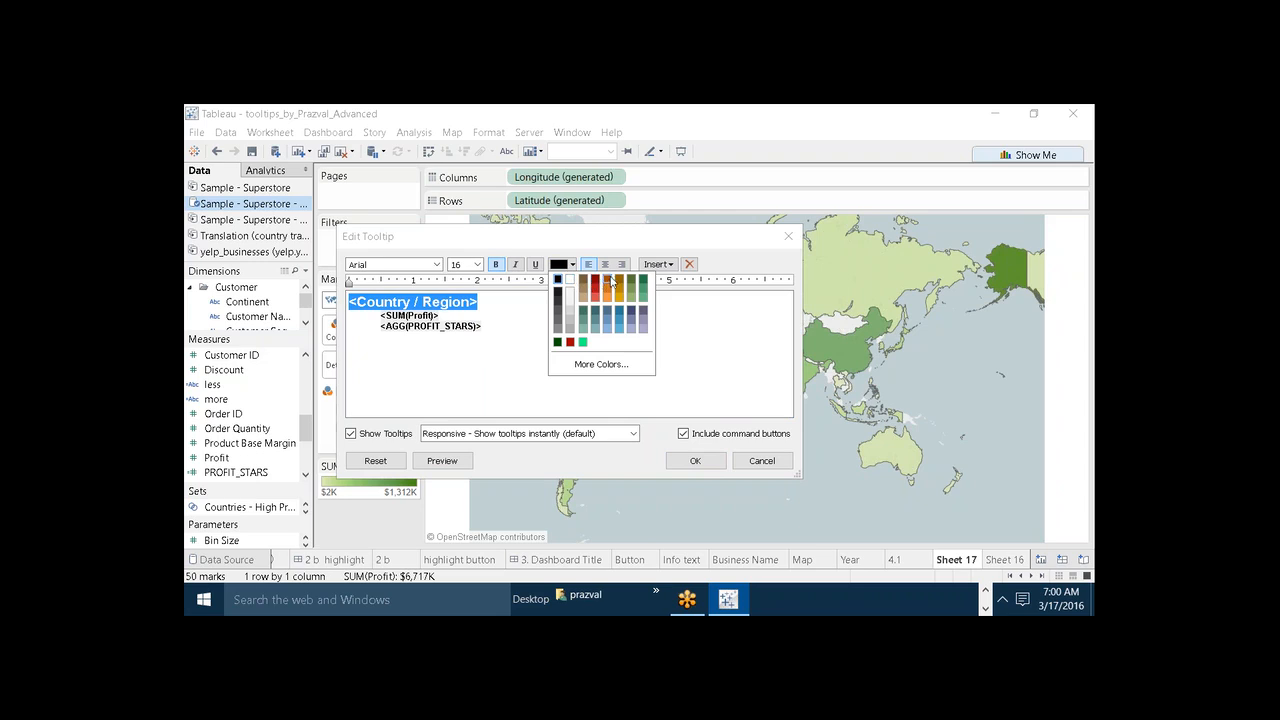
click(607, 281)
click(507, 333)
Format the tooltip's SUM(Profit) field at font size 20 in dark green and remove the indent before it
drag(452, 312, 378, 316)
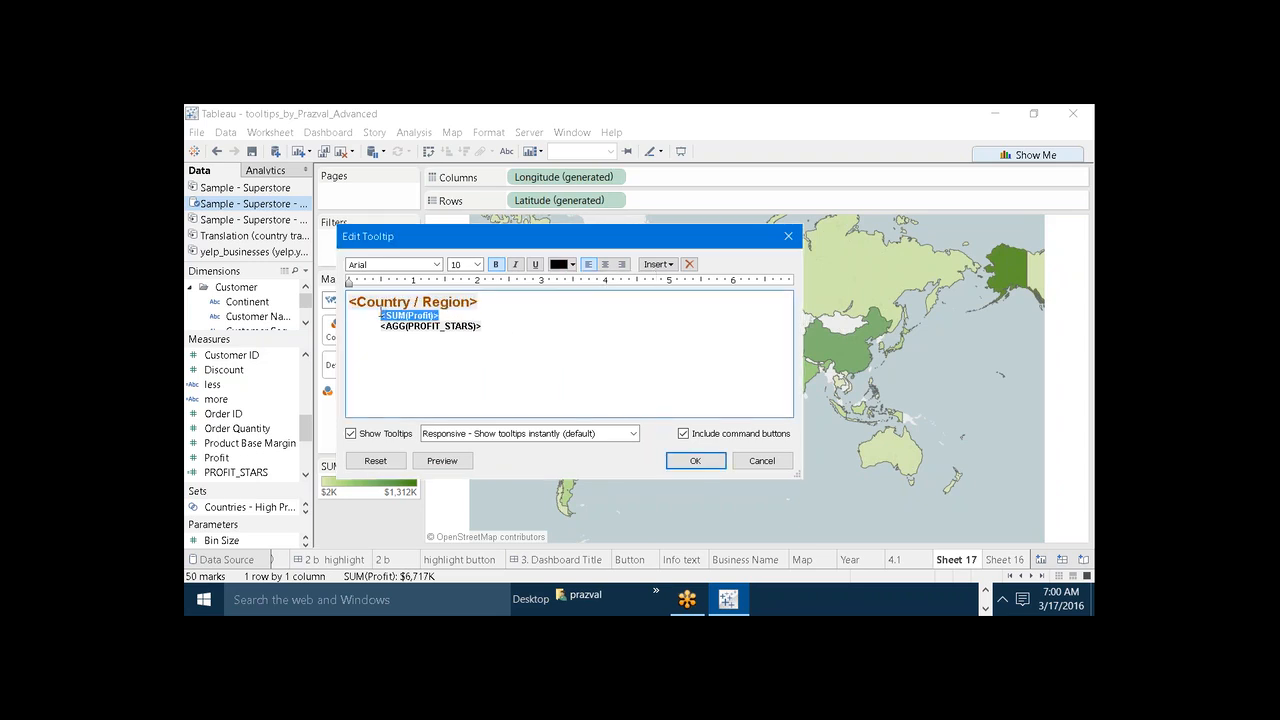
click(478, 265)
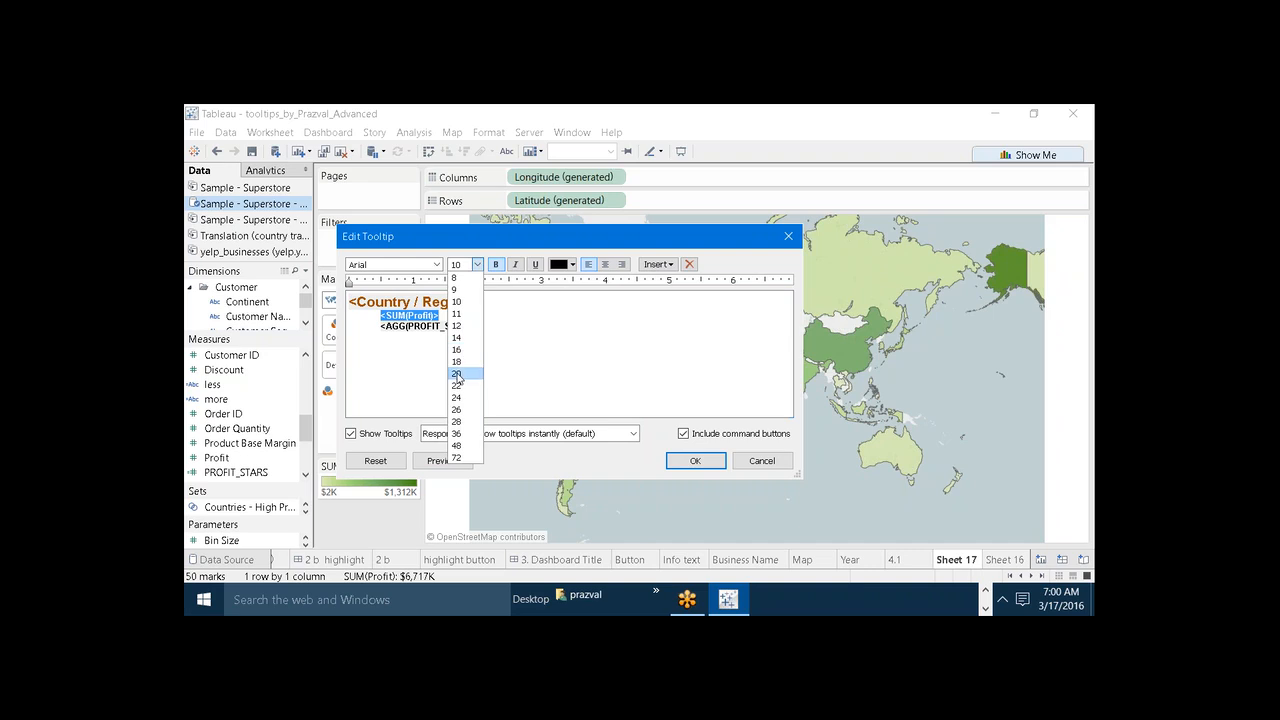
click(459, 375)
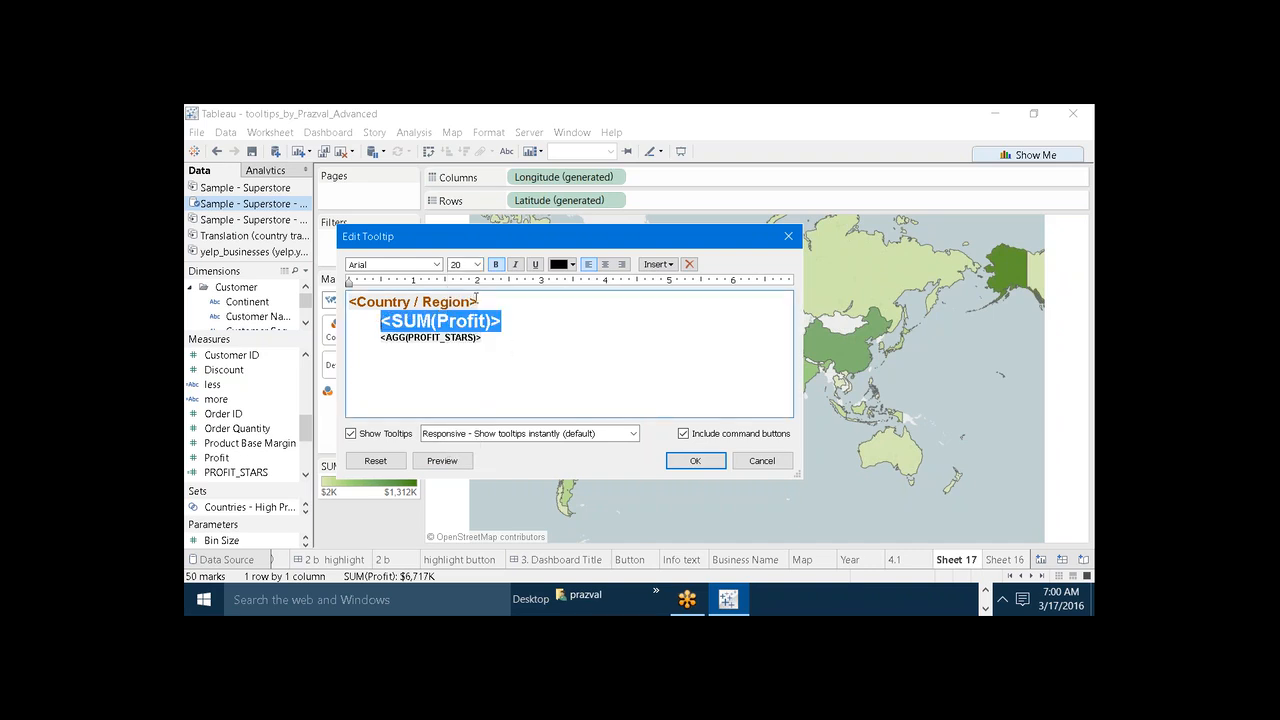
click(572, 265)
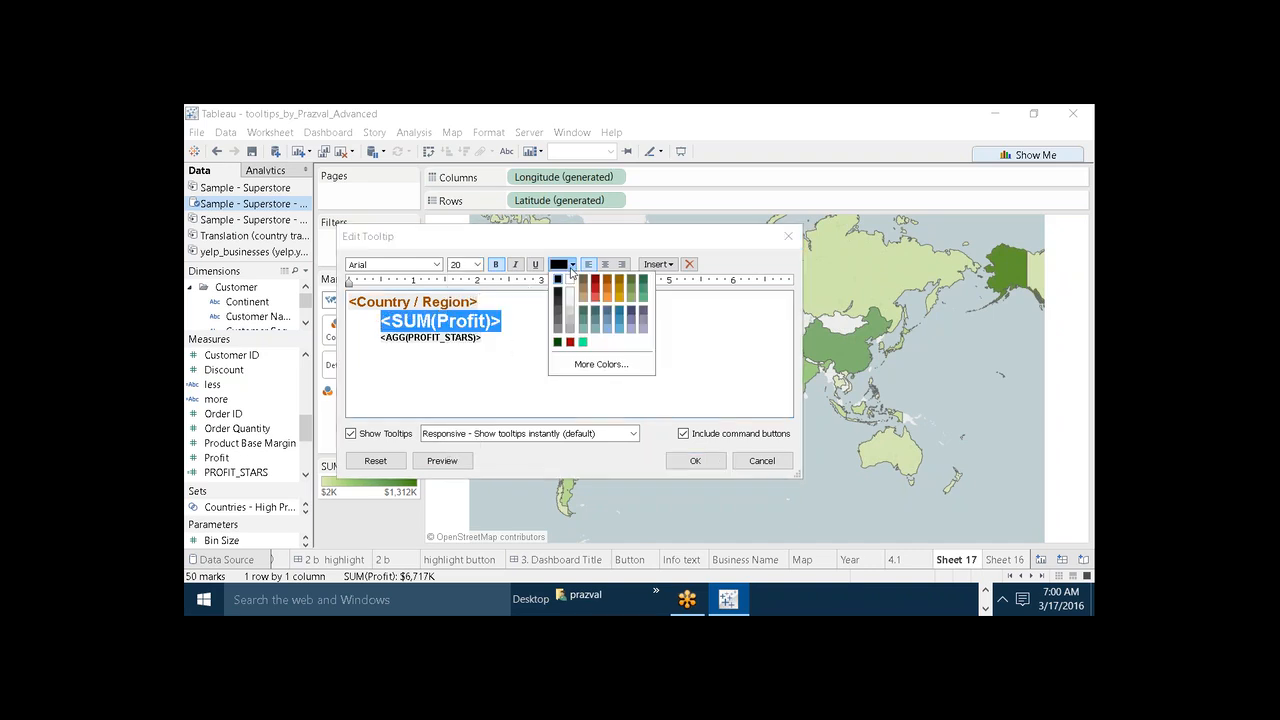
click(647, 283)
click(495, 352)
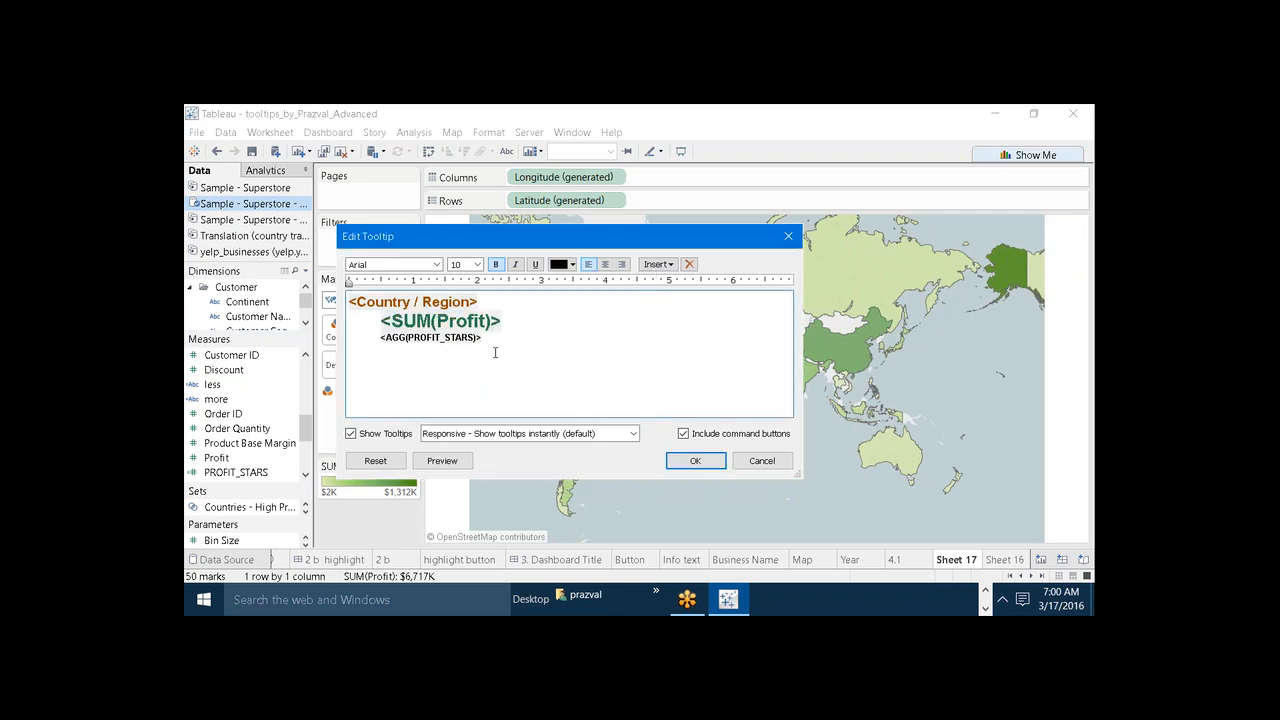
click(382, 324)
key(BackSpace)
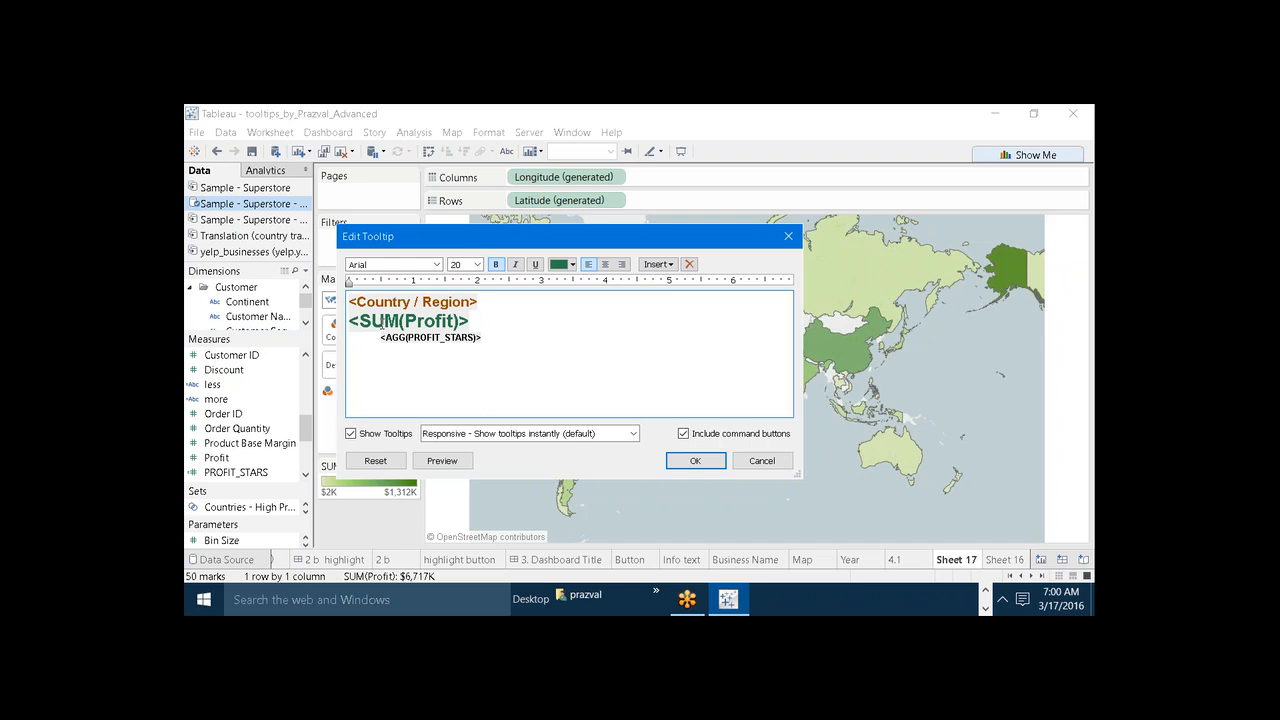
Delete the AGG(PROFIT_STARS) field from the tooltip text and apply the tooltip changes
drag(486, 340, 382, 341)
key(BackSpace)
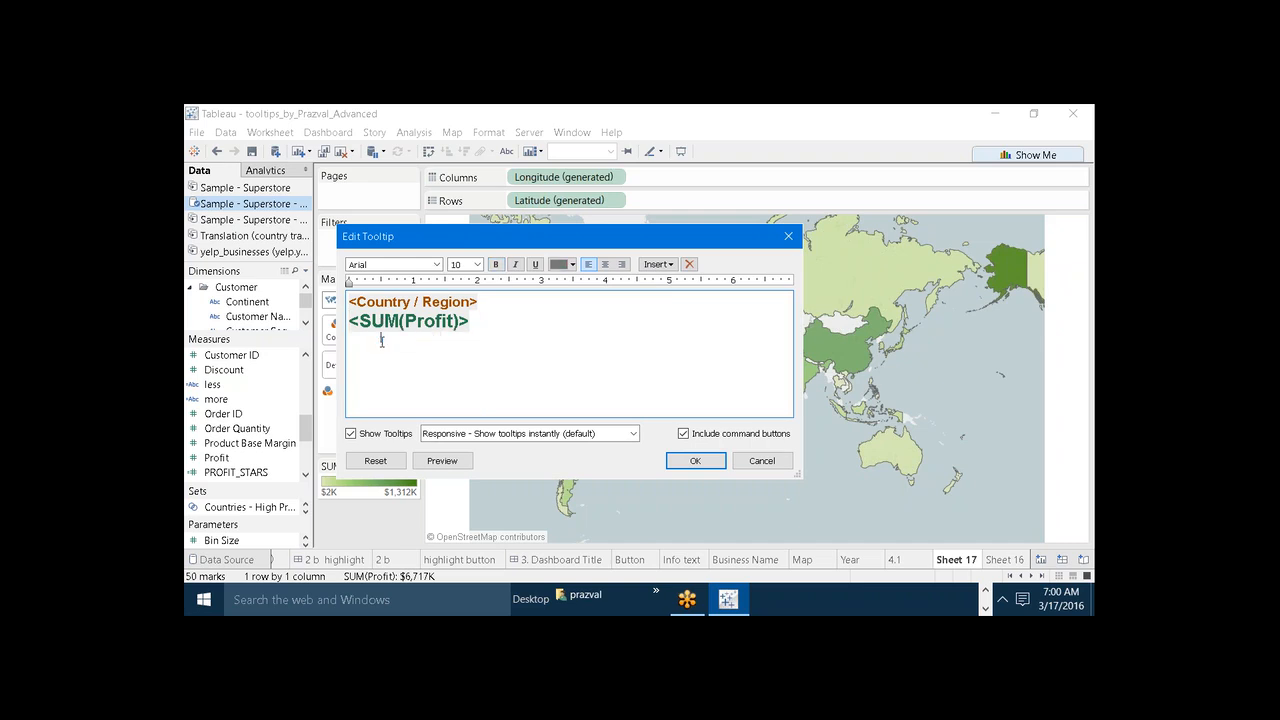
click(690, 460)
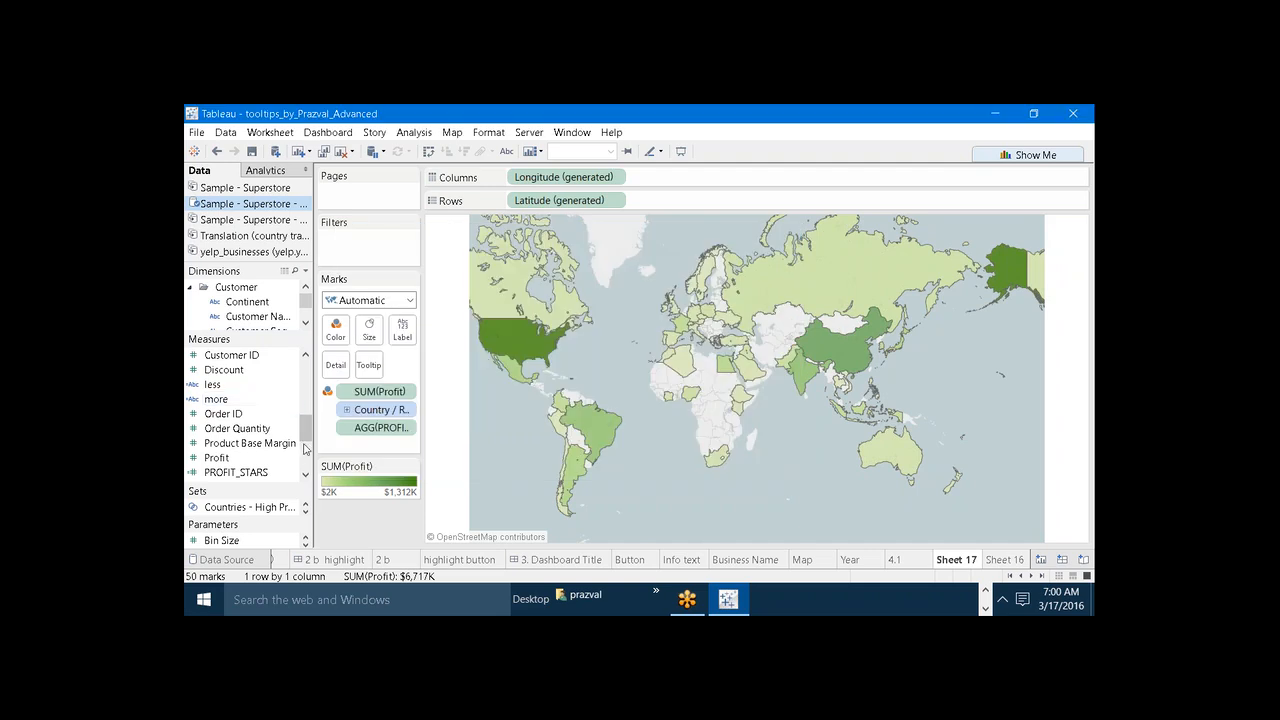
Add the Profit--Stars measure to the map's tooltip and insert the AGG(Profit--Stars) field into the tooltip text
scroll(302, 450, down, 1)
drag(230, 443, 371, 366)
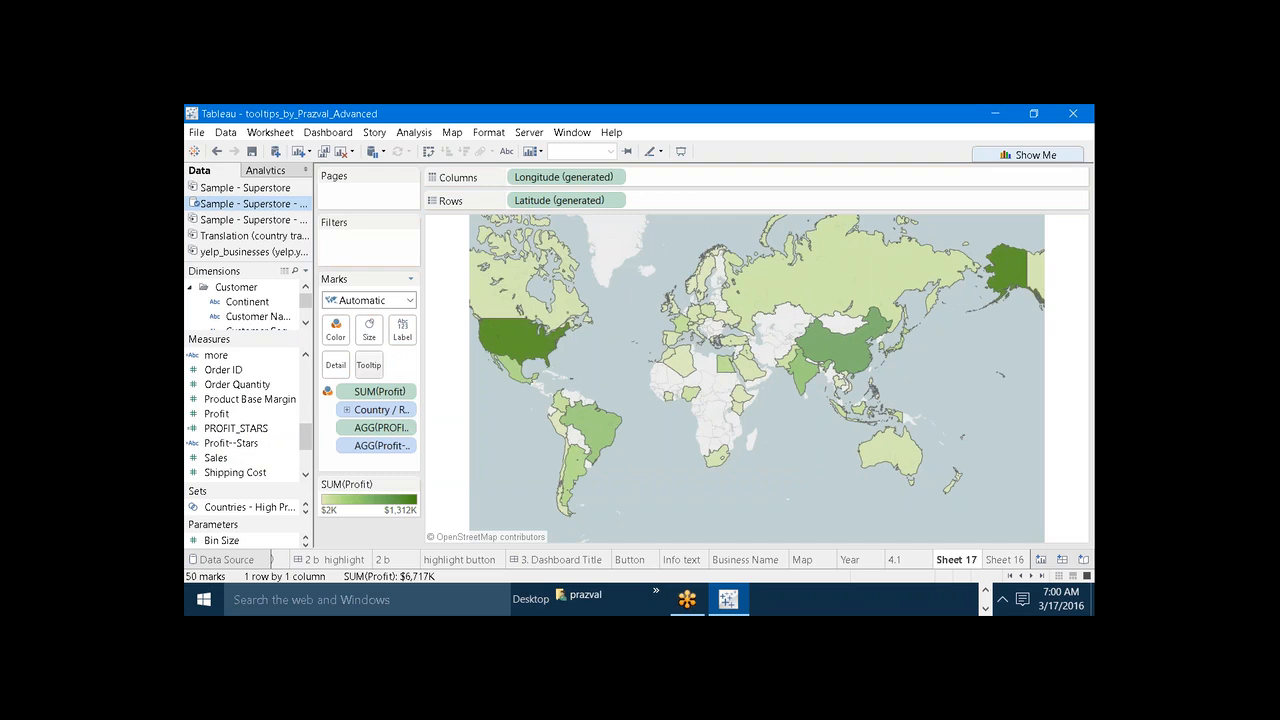
click(370, 365)
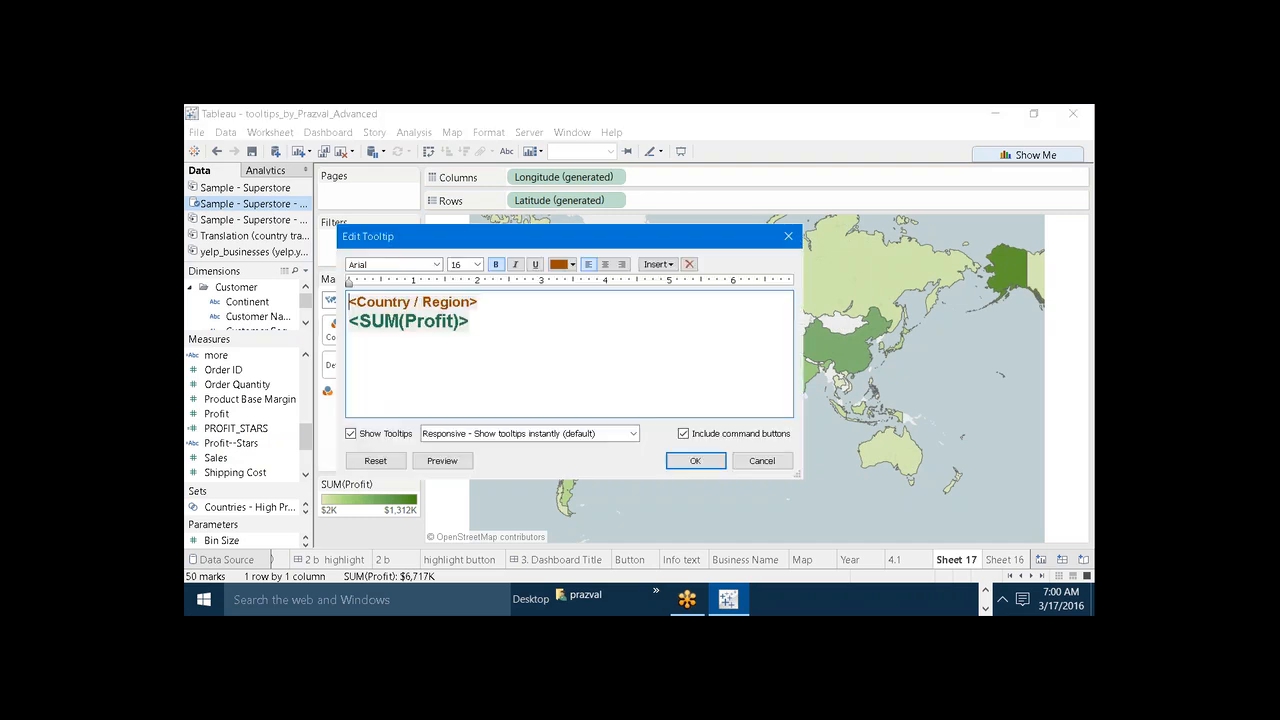
click(670, 265)
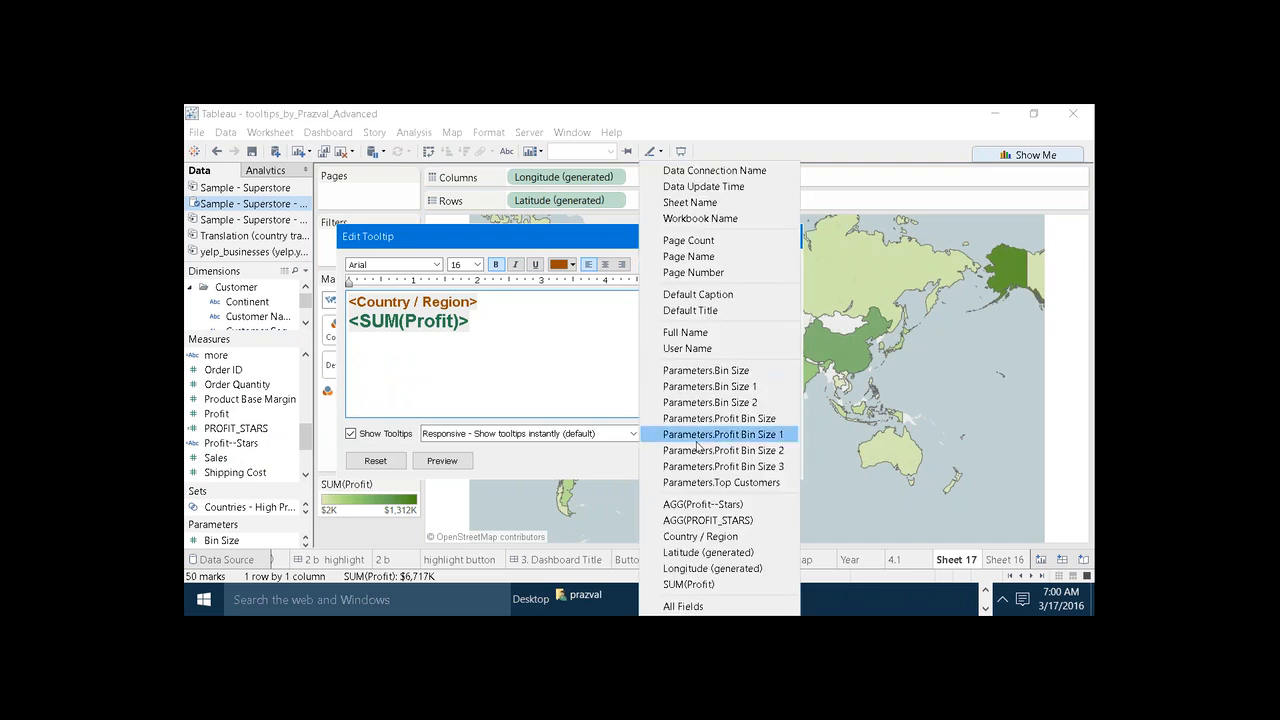
click(700, 504)
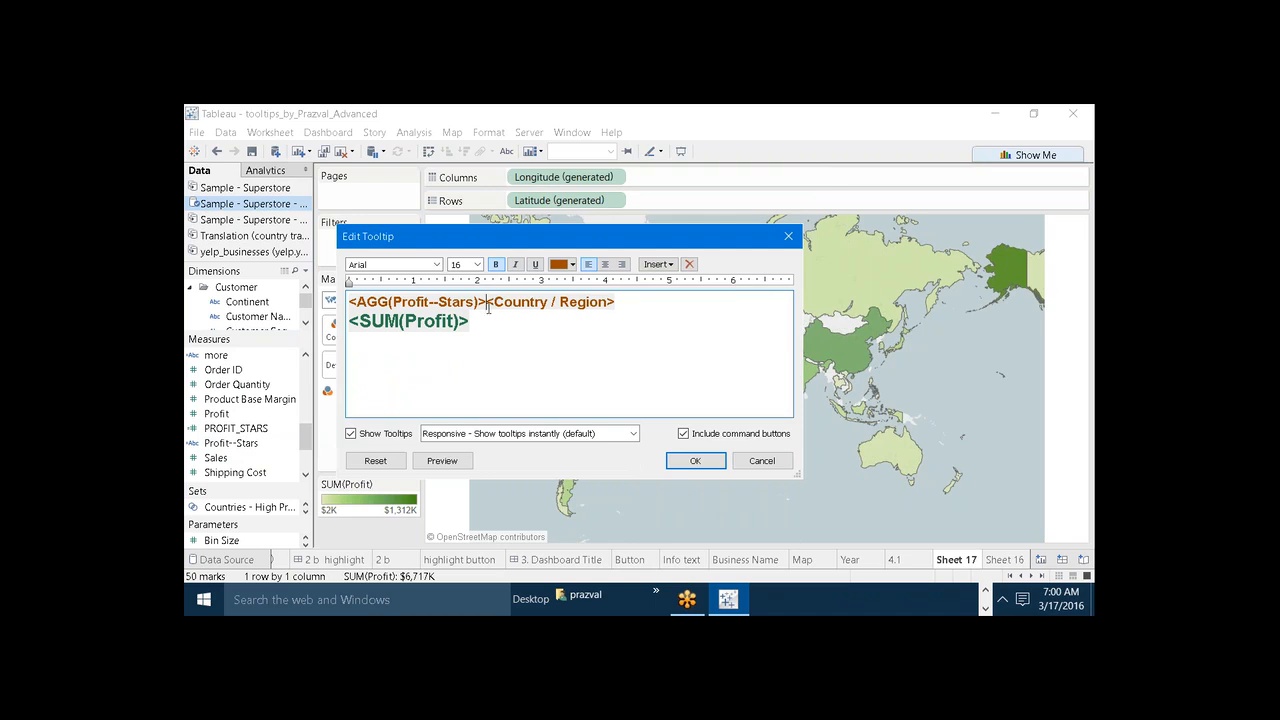
Move the AGG(Profit--Stars) field from before Country / Region to a new line below SUM(Profit)
drag(487, 302, 350, 302)
key(ctrl+c)
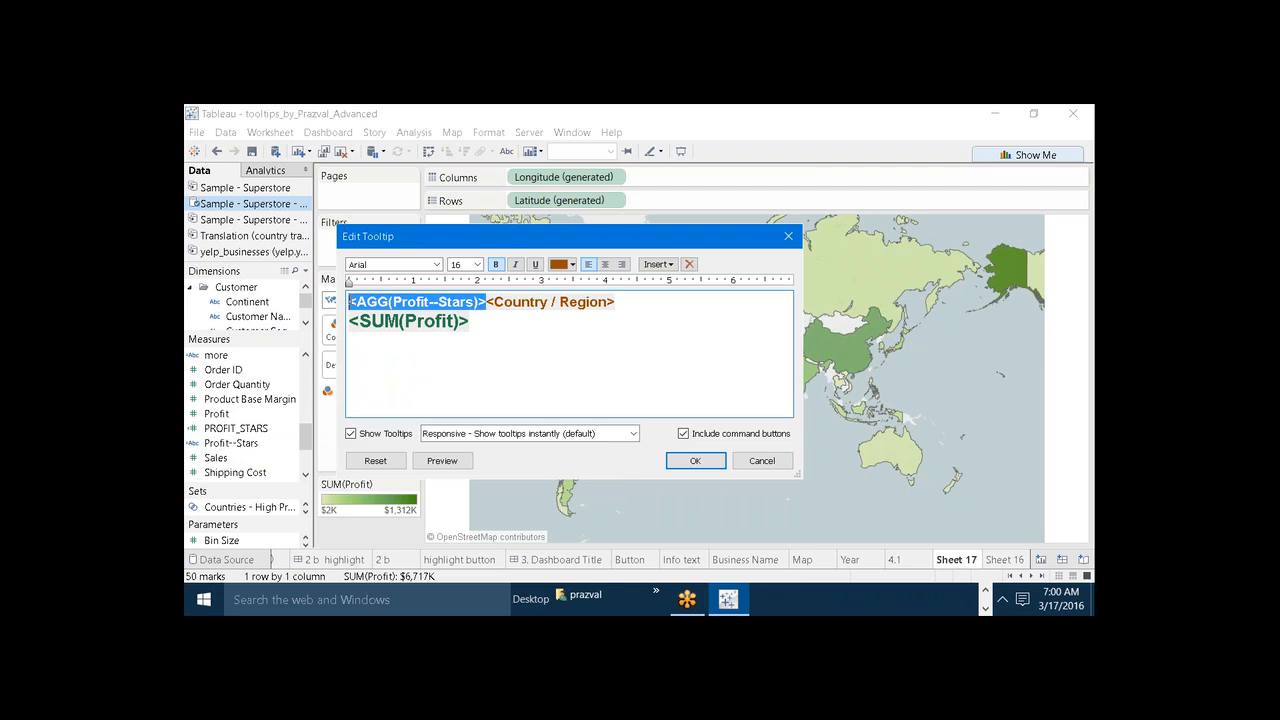
key(Delete)
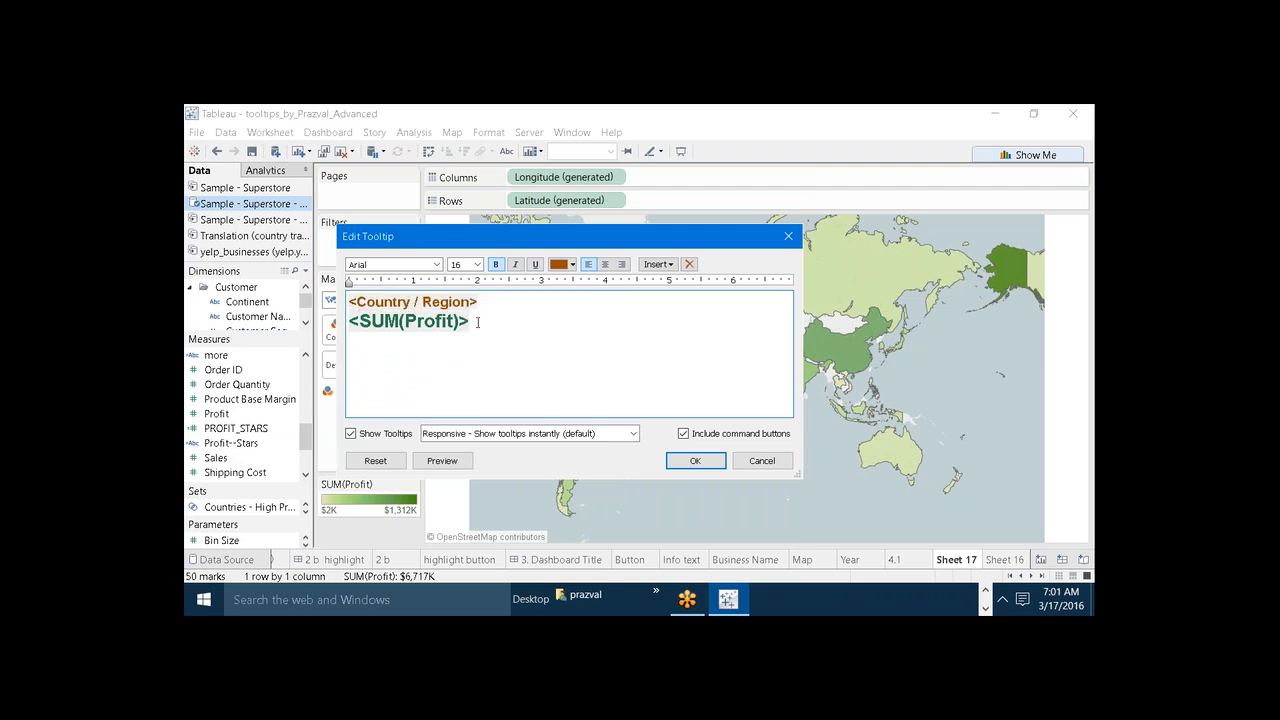
key(Return)
key(ctrl+v)
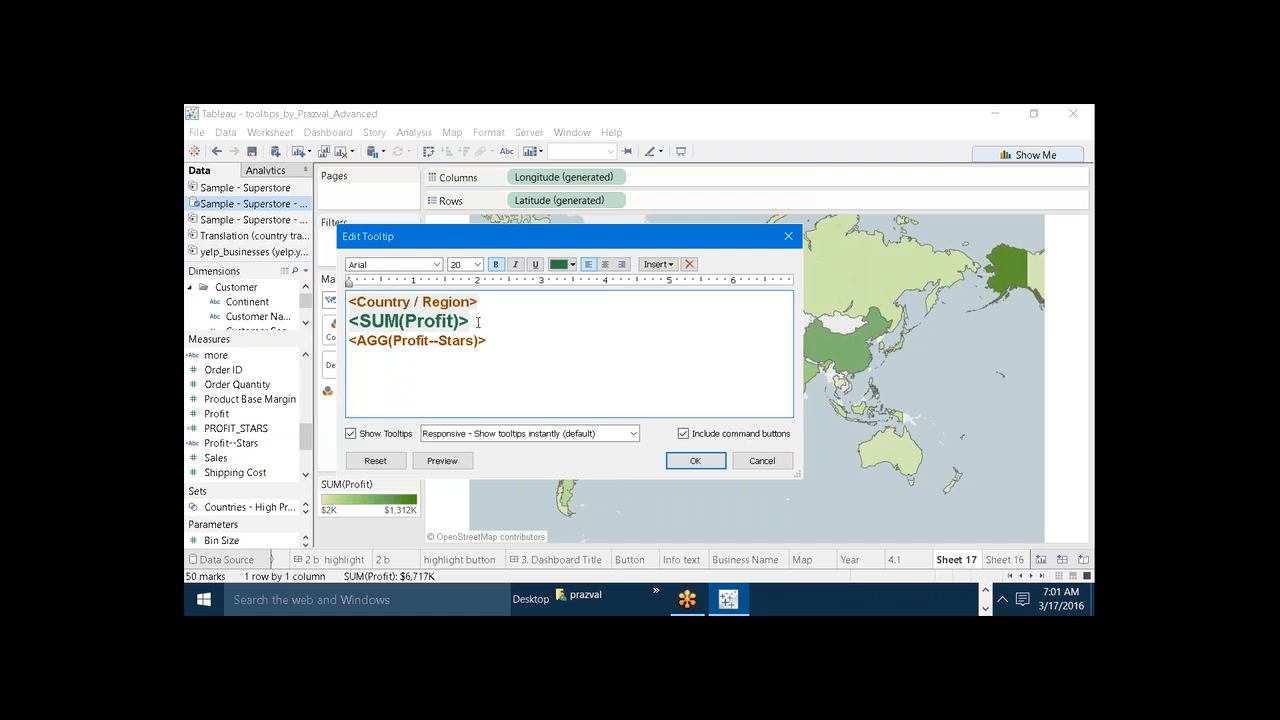
Colour the AGG(Profit--Stars) field dark gold, set its font size to 22 and preview the tooltip
drag(488, 341, 357, 341)
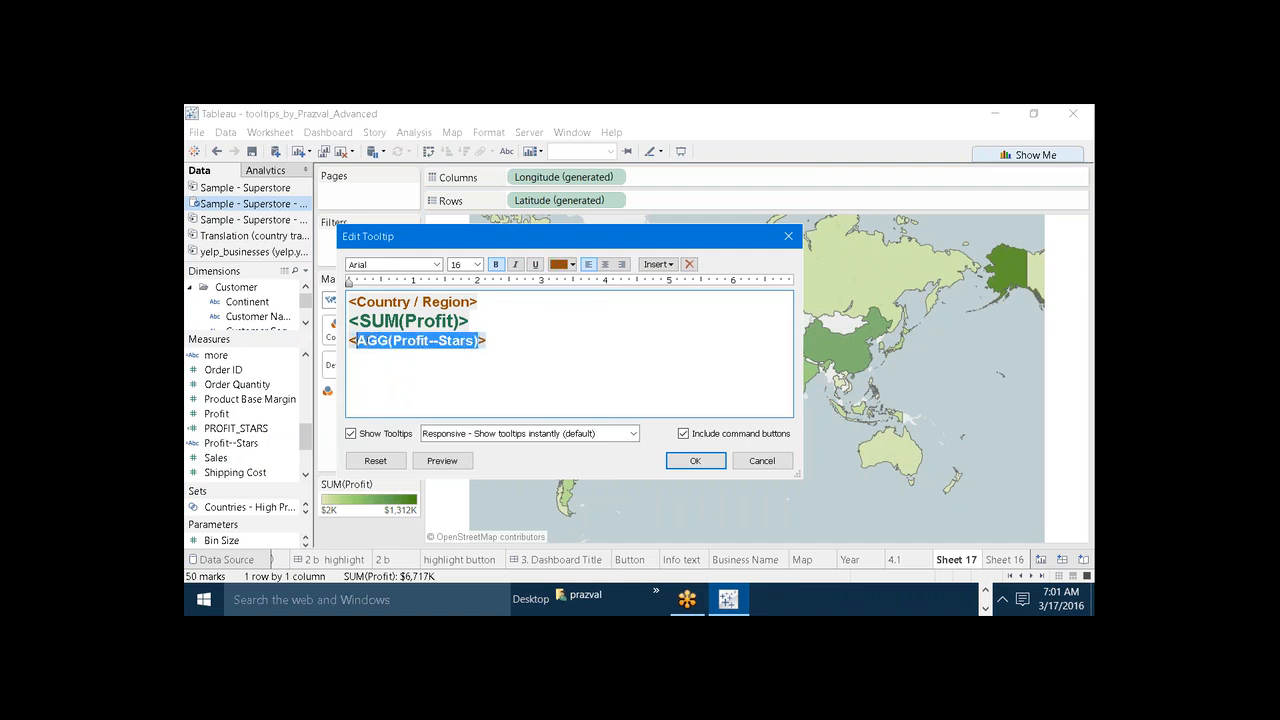
drag(503, 341, 347, 341)
click(573, 265)
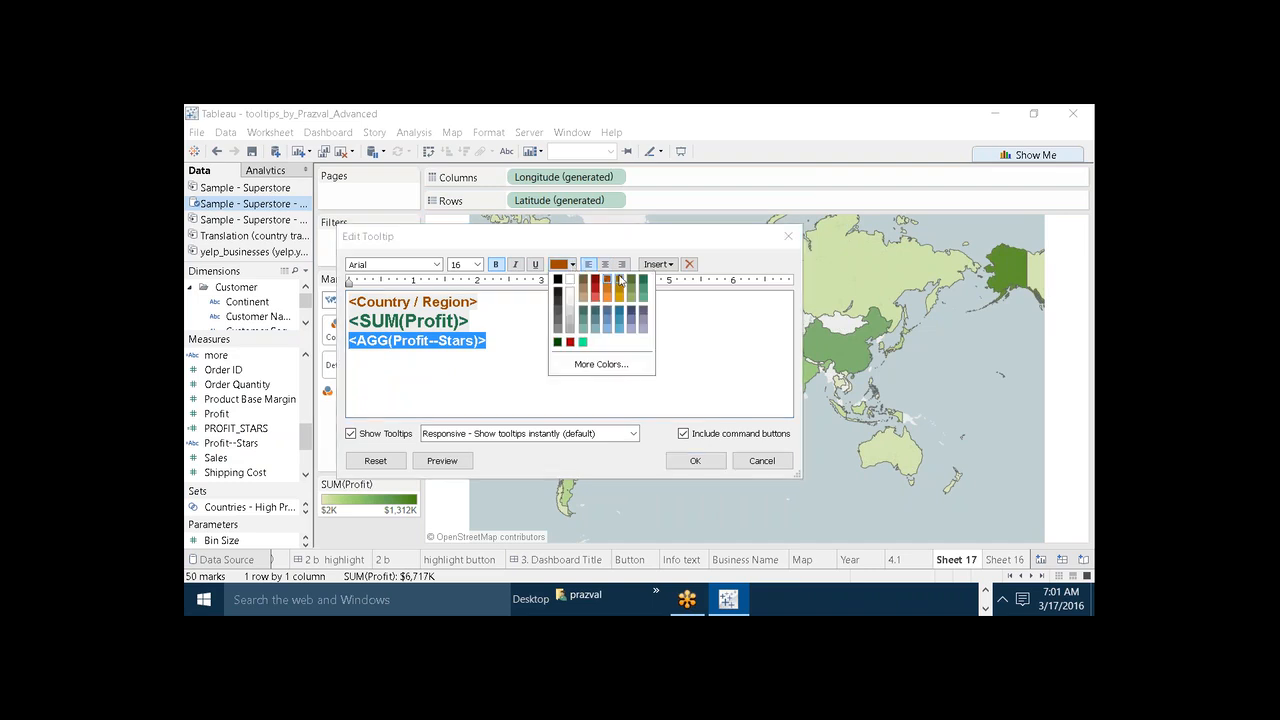
click(619, 281)
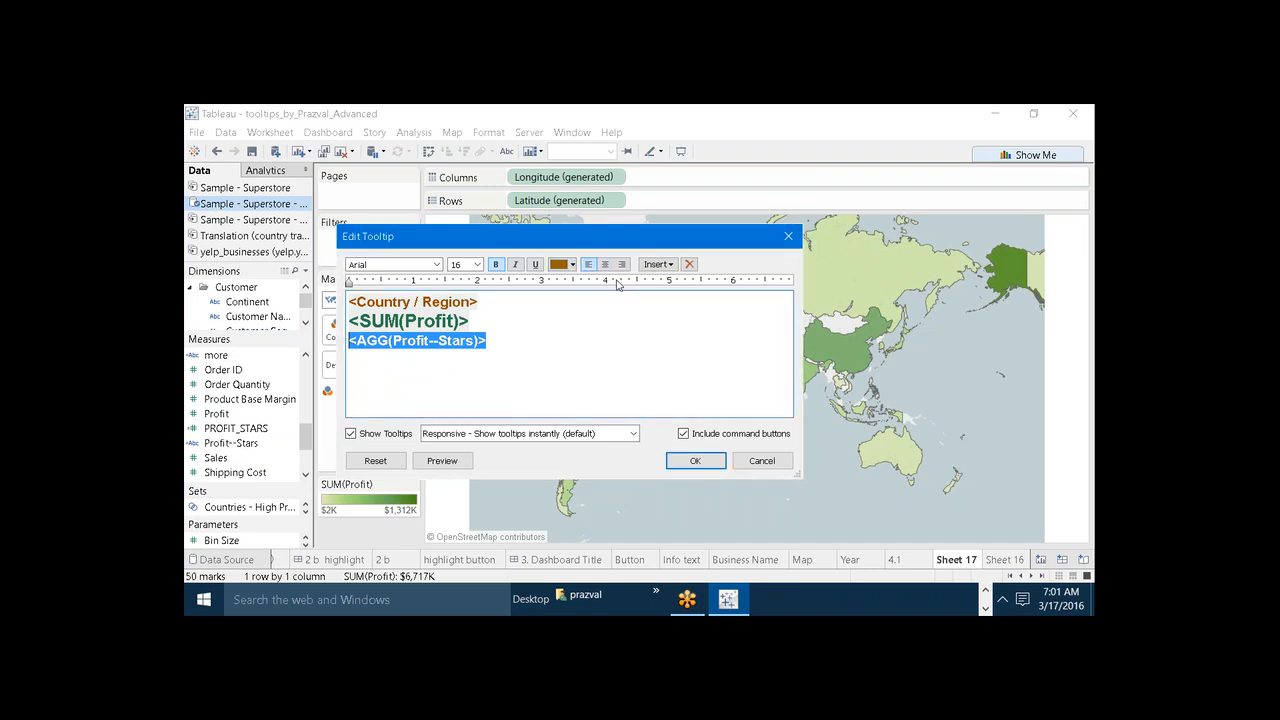
click(478, 265)
click(484, 381)
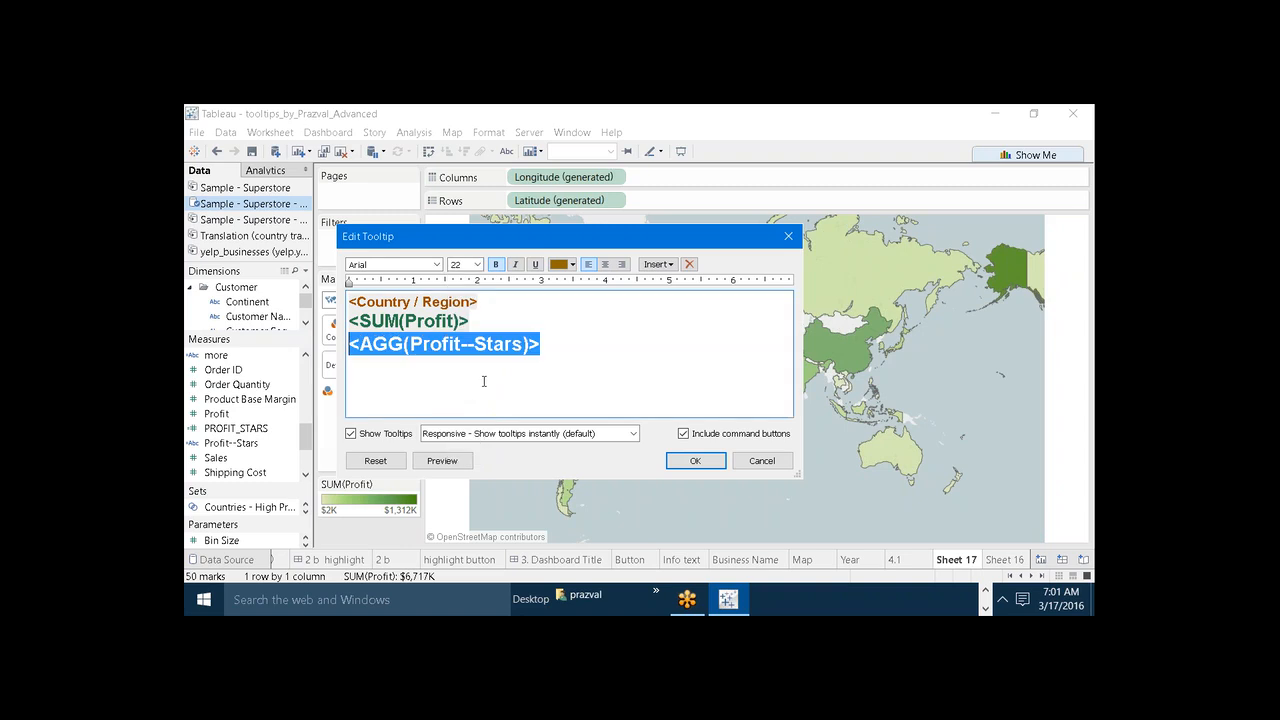
click(496, 393)
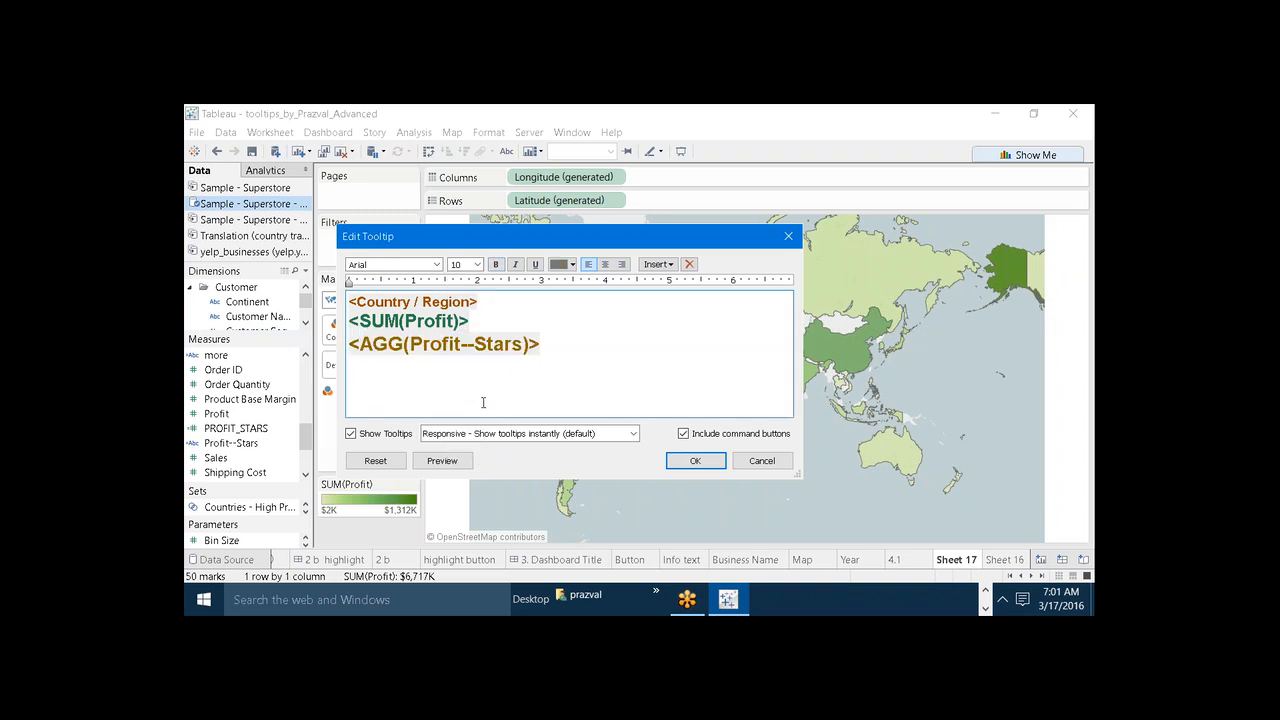
click(445, 461)
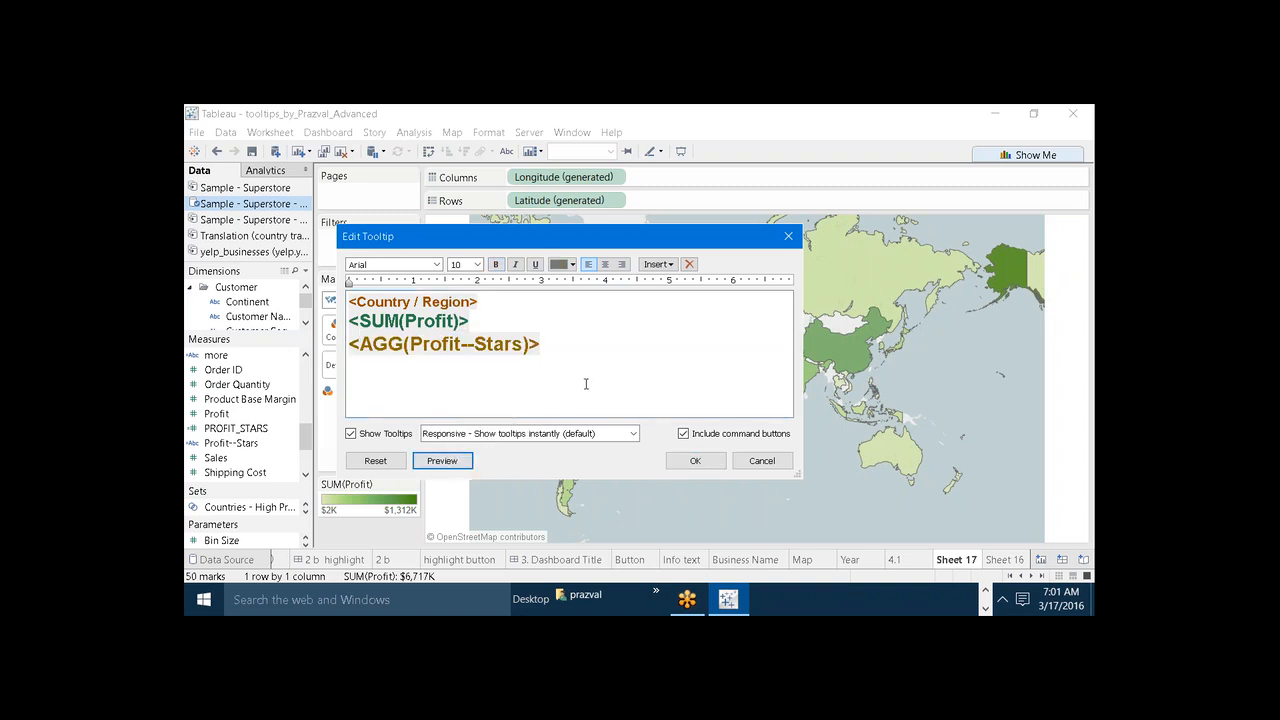
Apply the tooltip changes and reset the map to its full world view
click(695, 461)
scroll(570, 393, up, 2)
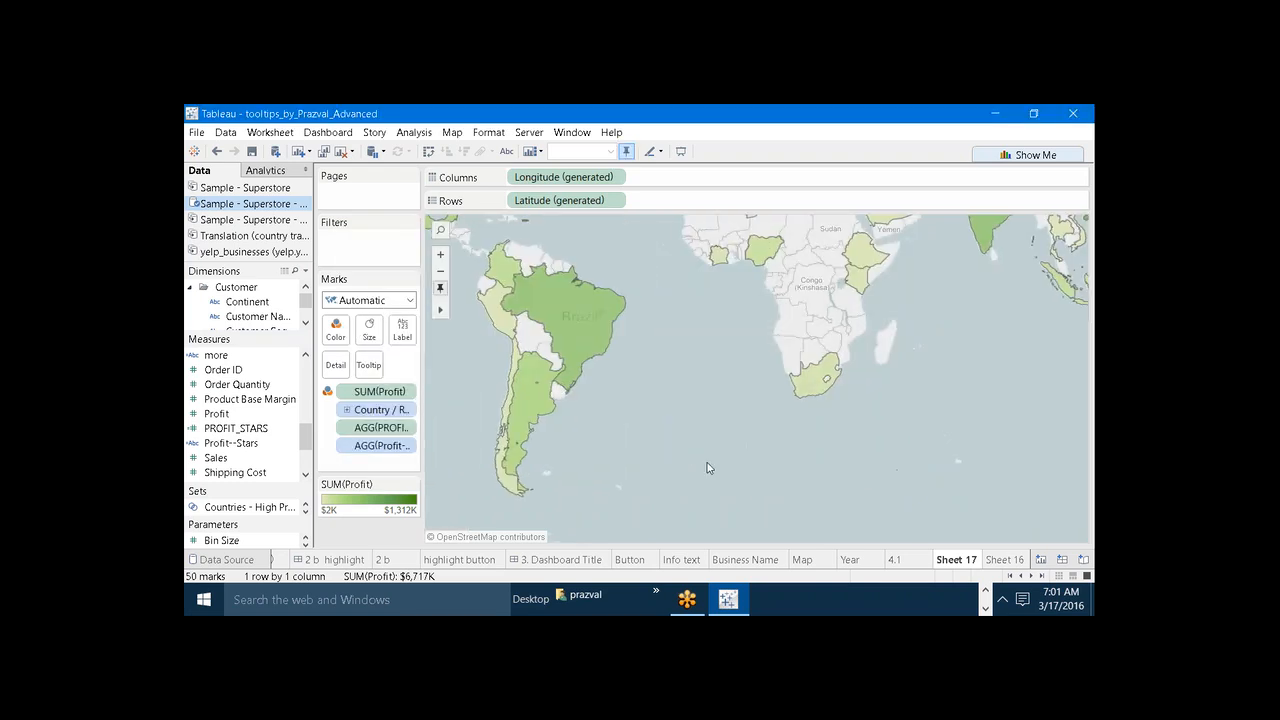
click(441, 288)
click(440, 288)
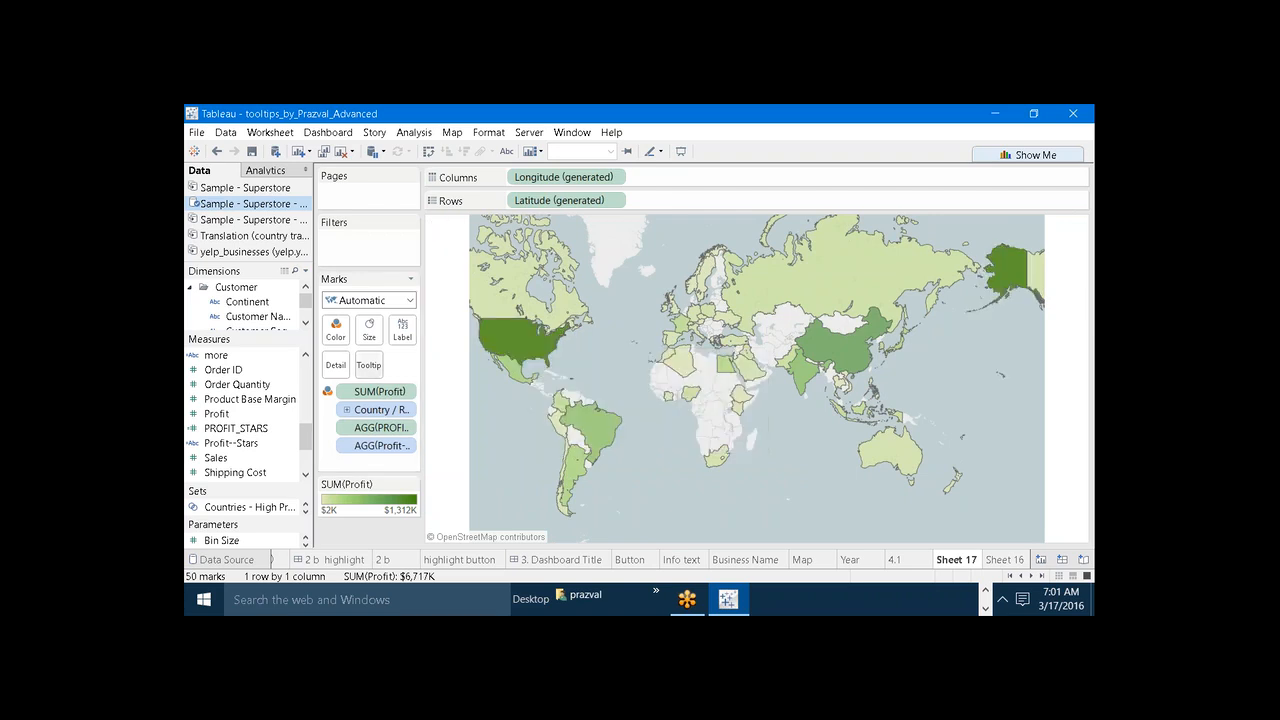
Add the label "Profit:" before the SUM(Profit) field in the tooltip, apply it and check the tooltips of the United States and India
click(369, 364)
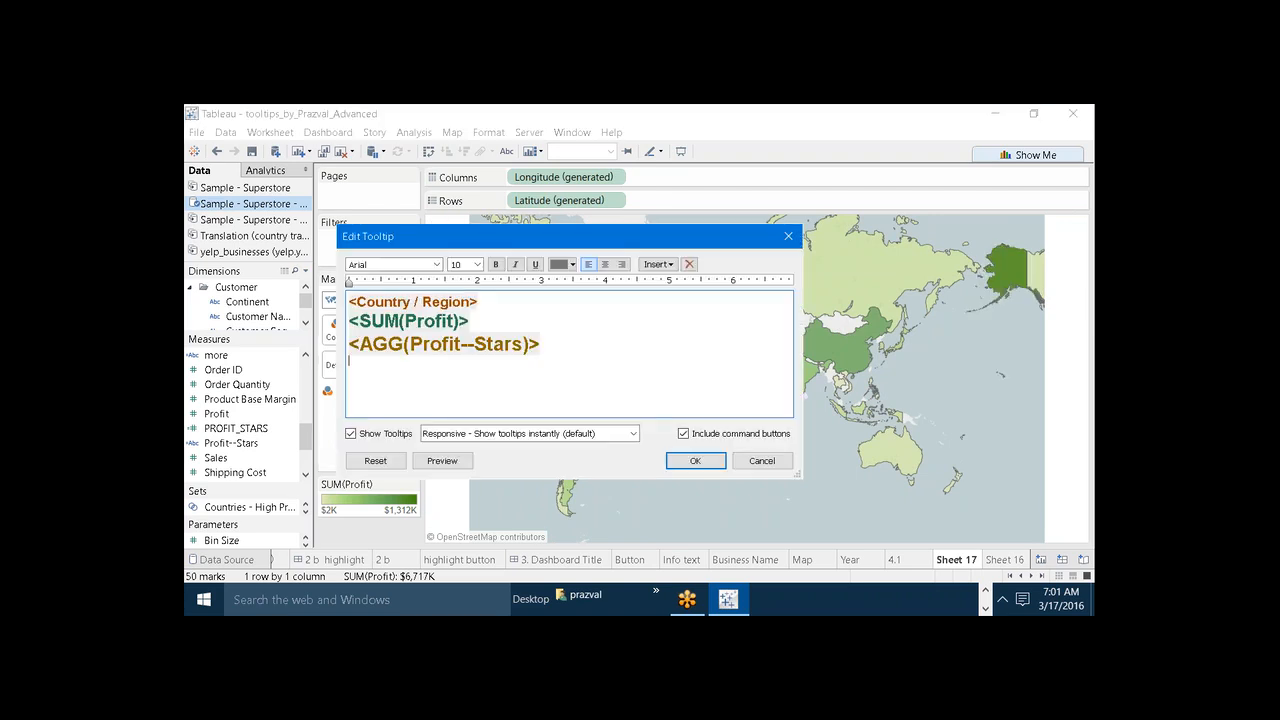
click(351, 320)
text(Pr)
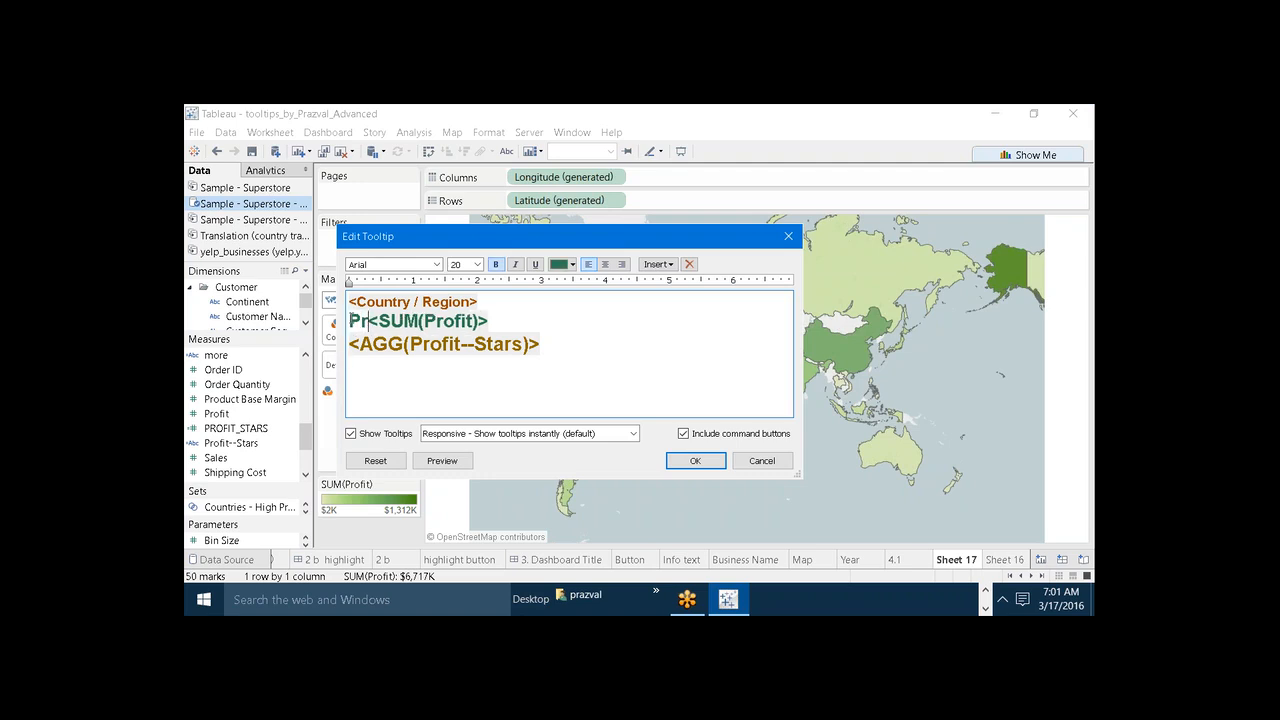
text(ofit)
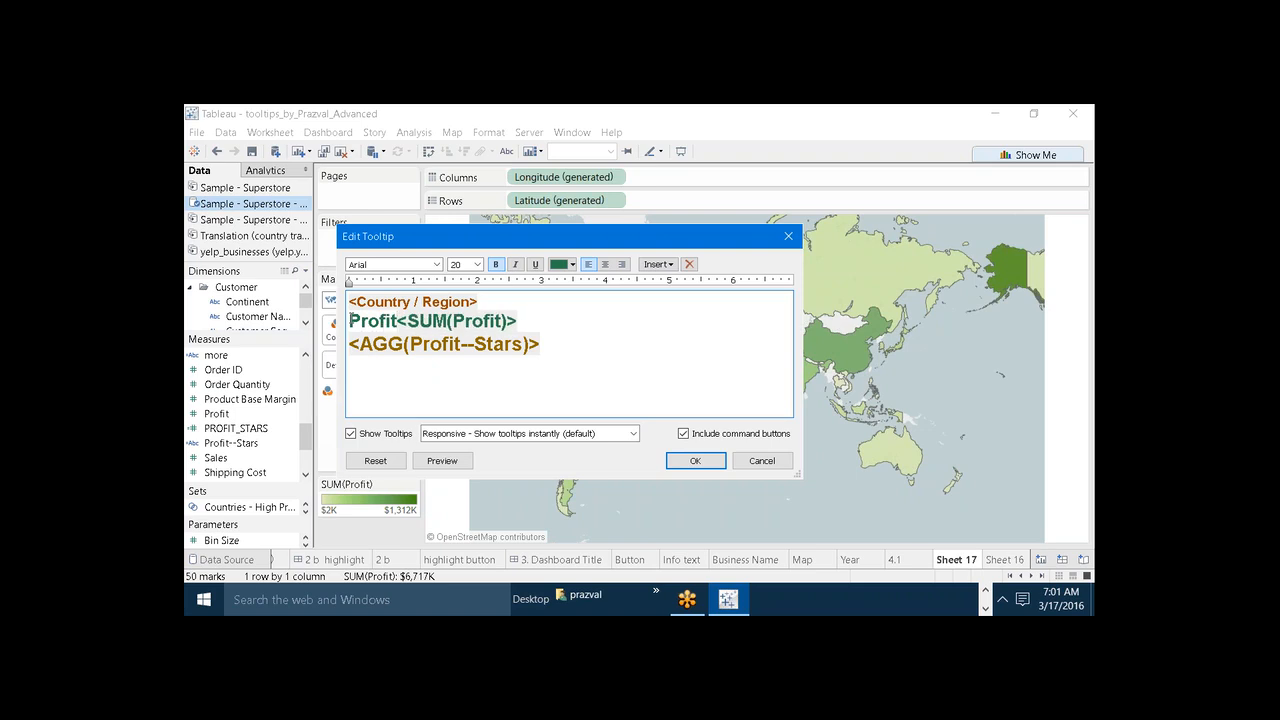
text(:)
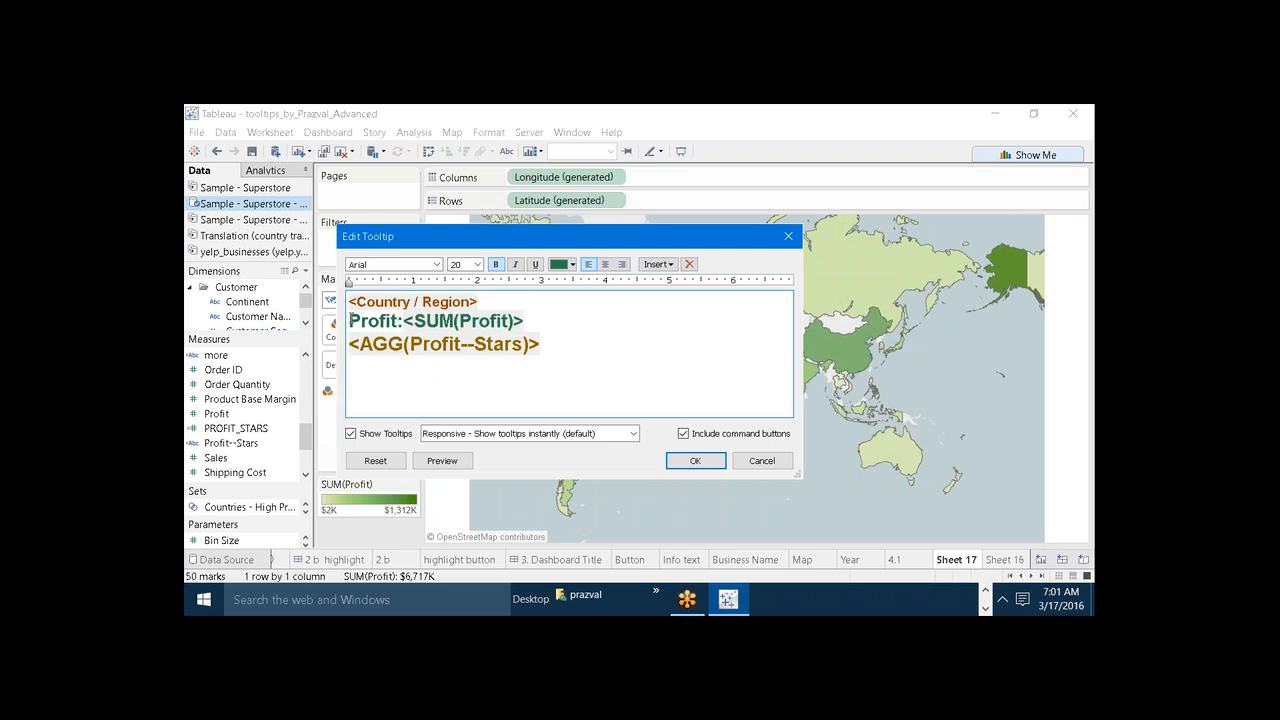
click(695, 461)
mouse_move(505, 349)
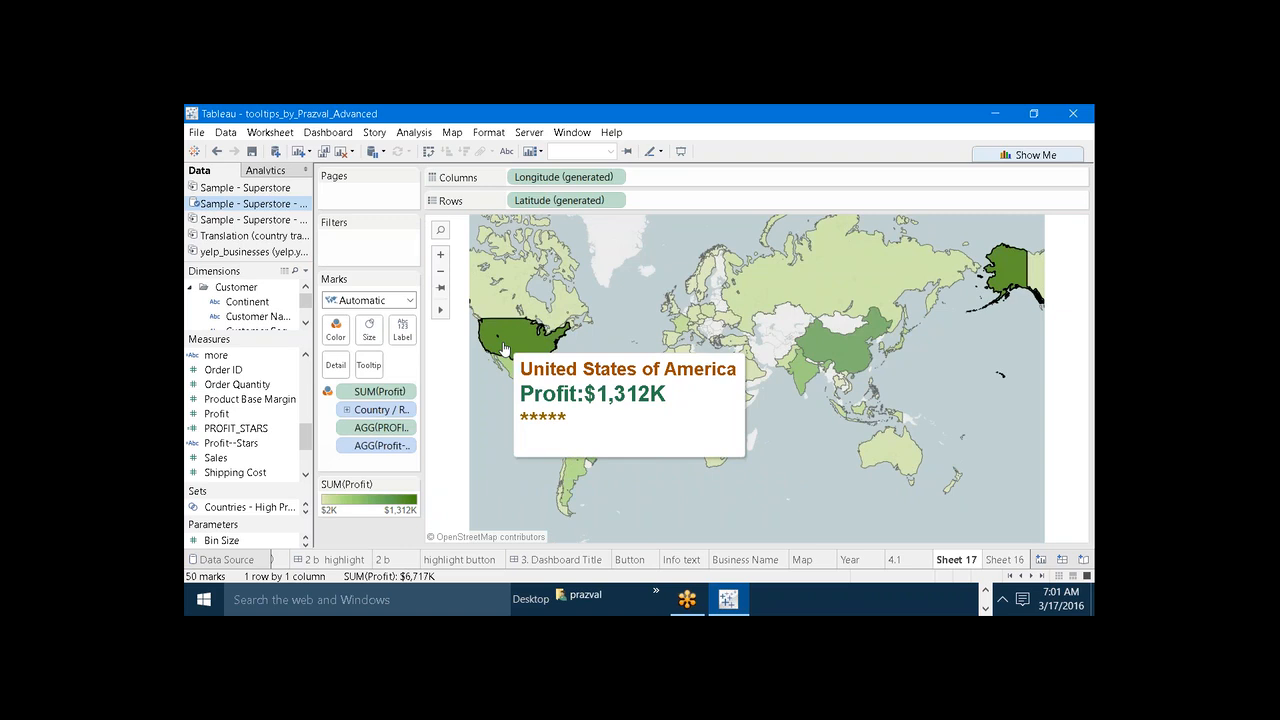
mouse_move(805, 375)
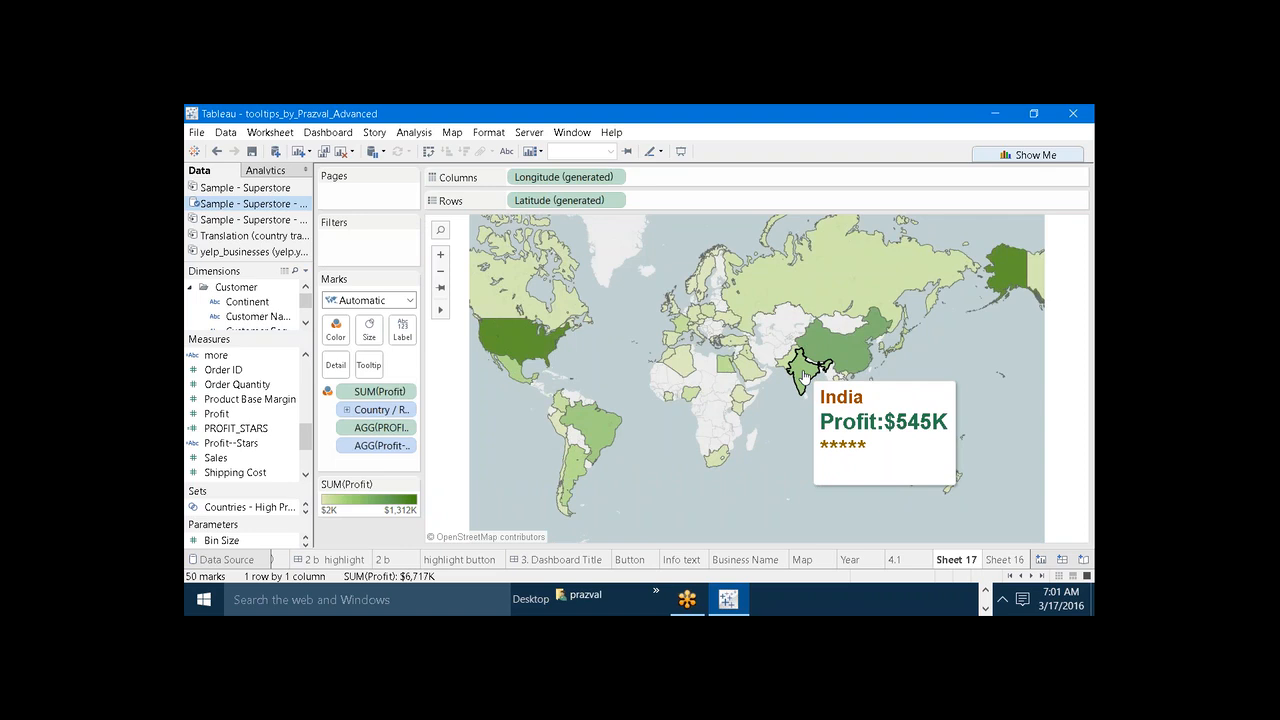
mouse_move(690, 400)
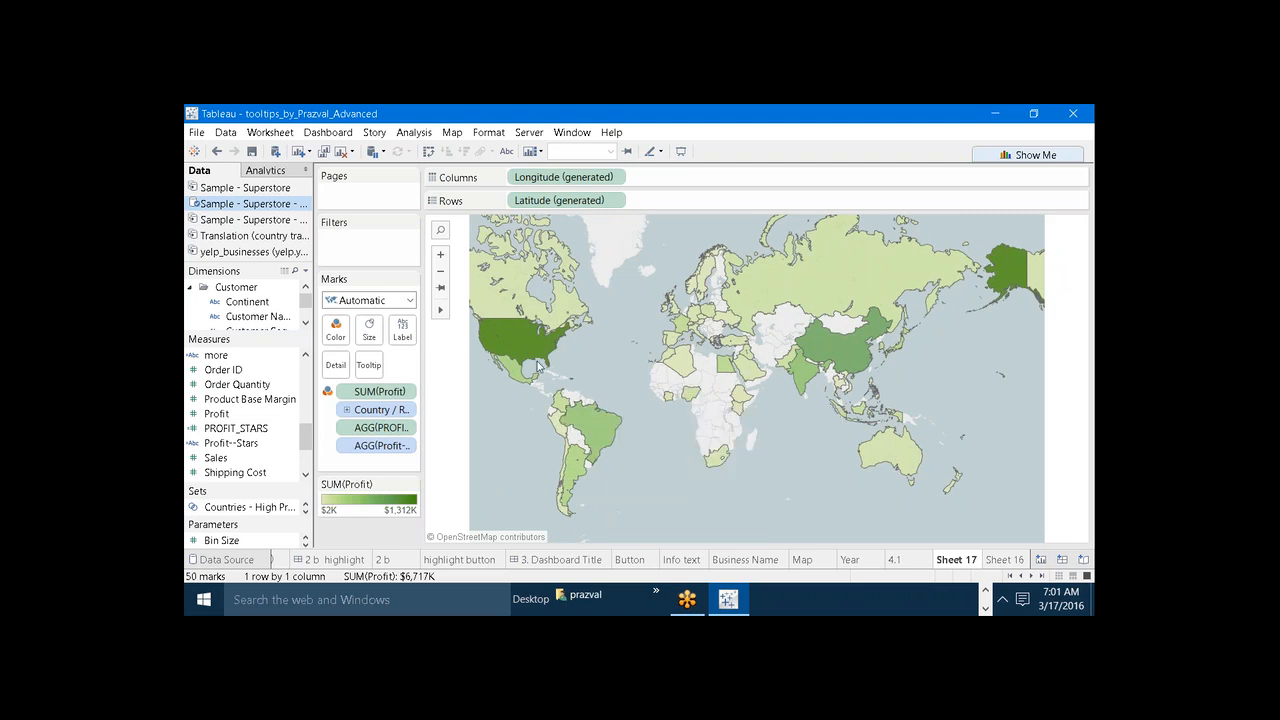
Change the map's mark type to Shape and use the filled star as the shape
mouse_move(499, 301)
click(410, 300)
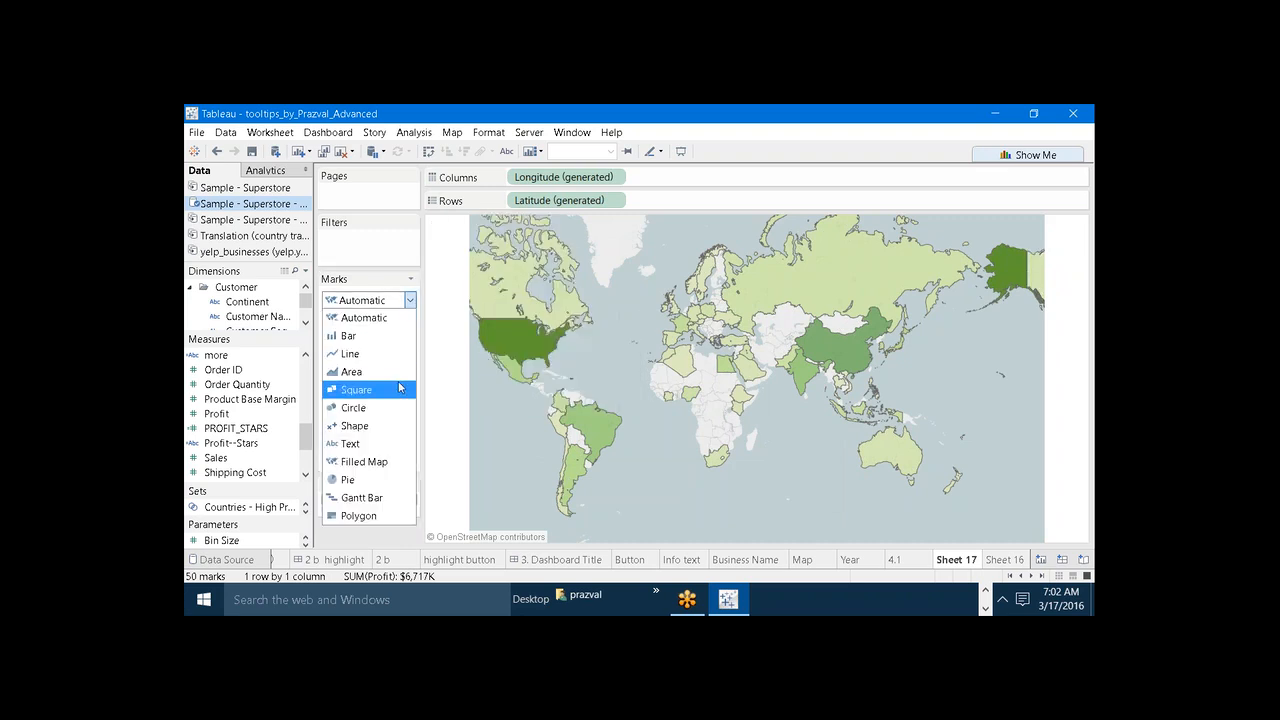
click(383, 428)
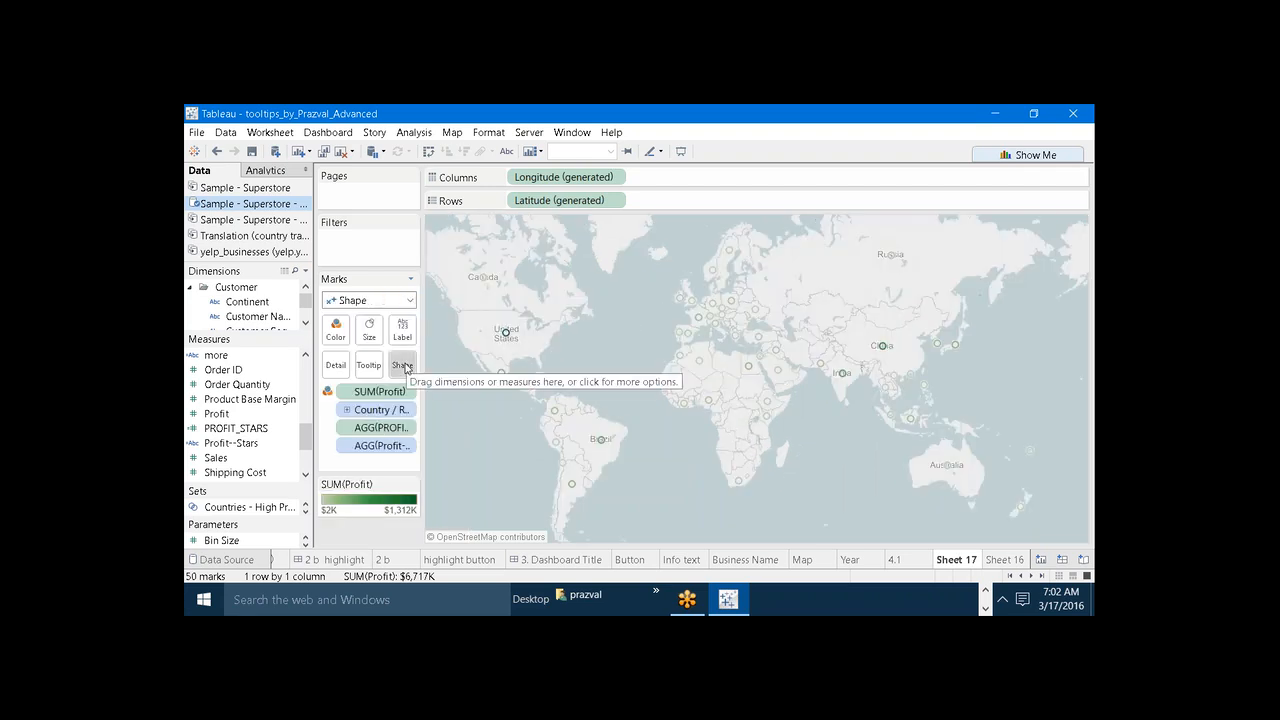
click(404, 368)
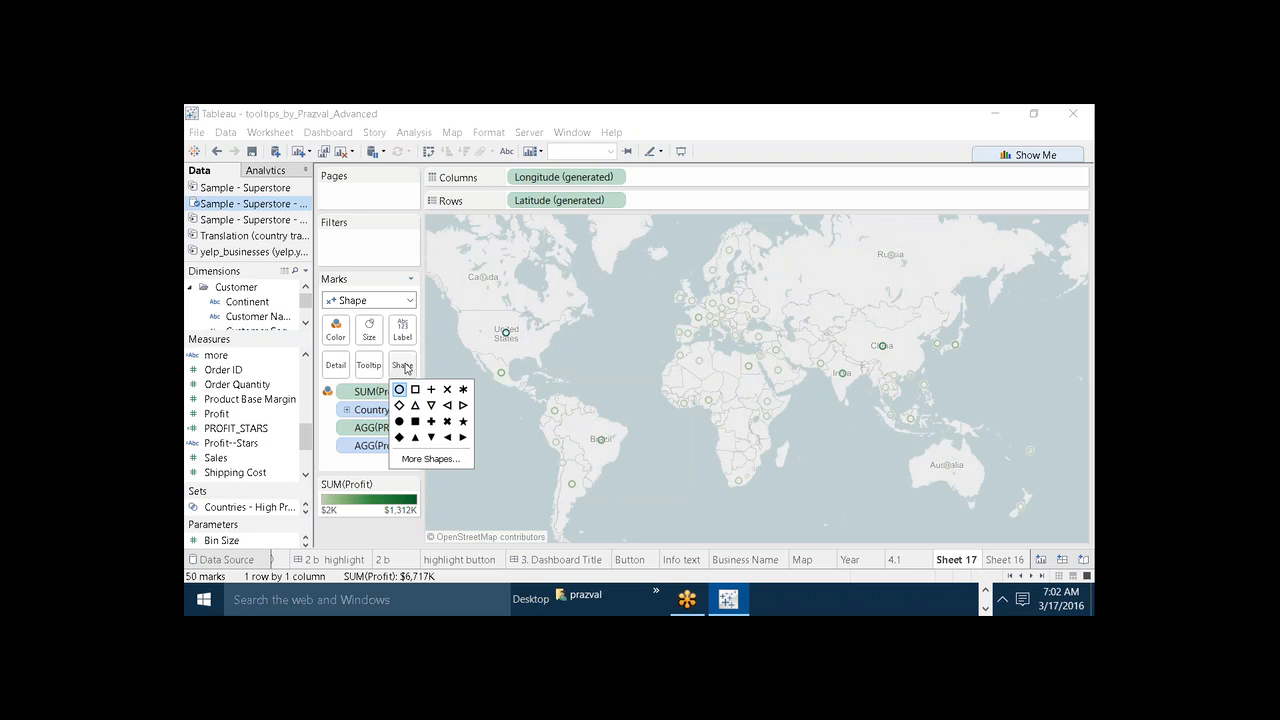
click(463, 421)
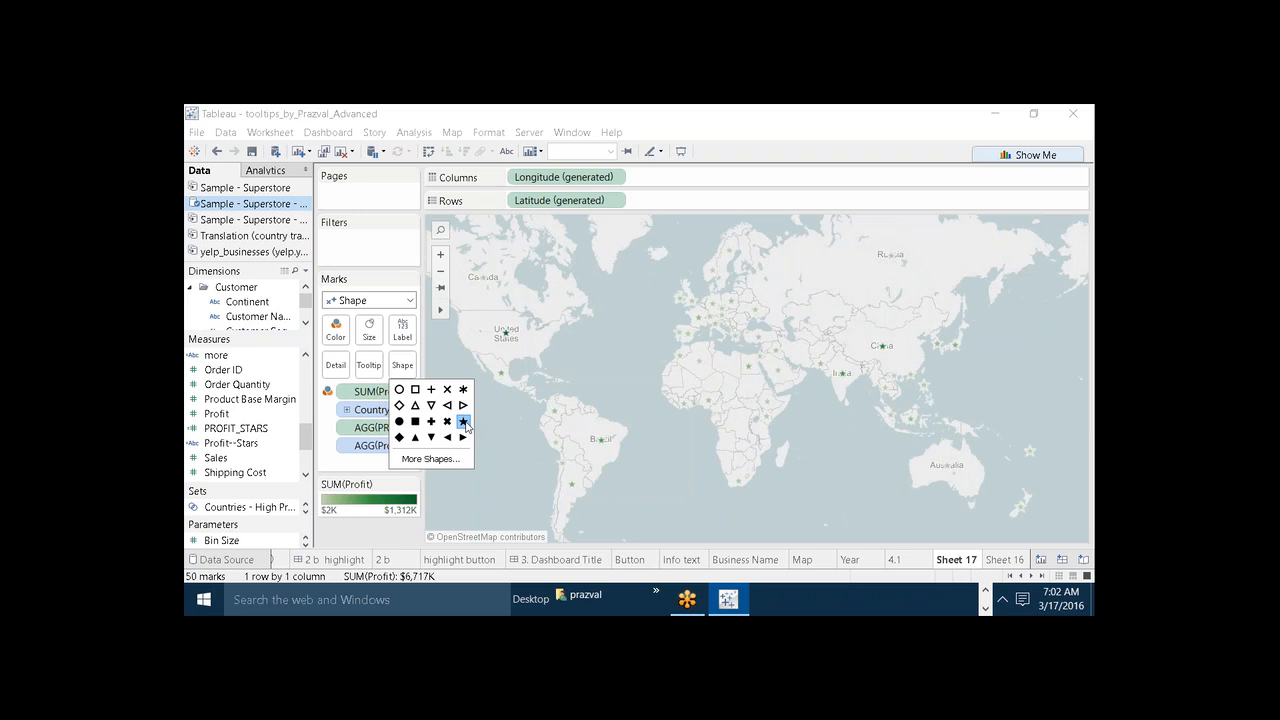
Try to replace the five asterisks in the Profit--Stars formula with the pasted text <AGG(Profit--Stars)>
right_click(241, 447)
click(277, 222)
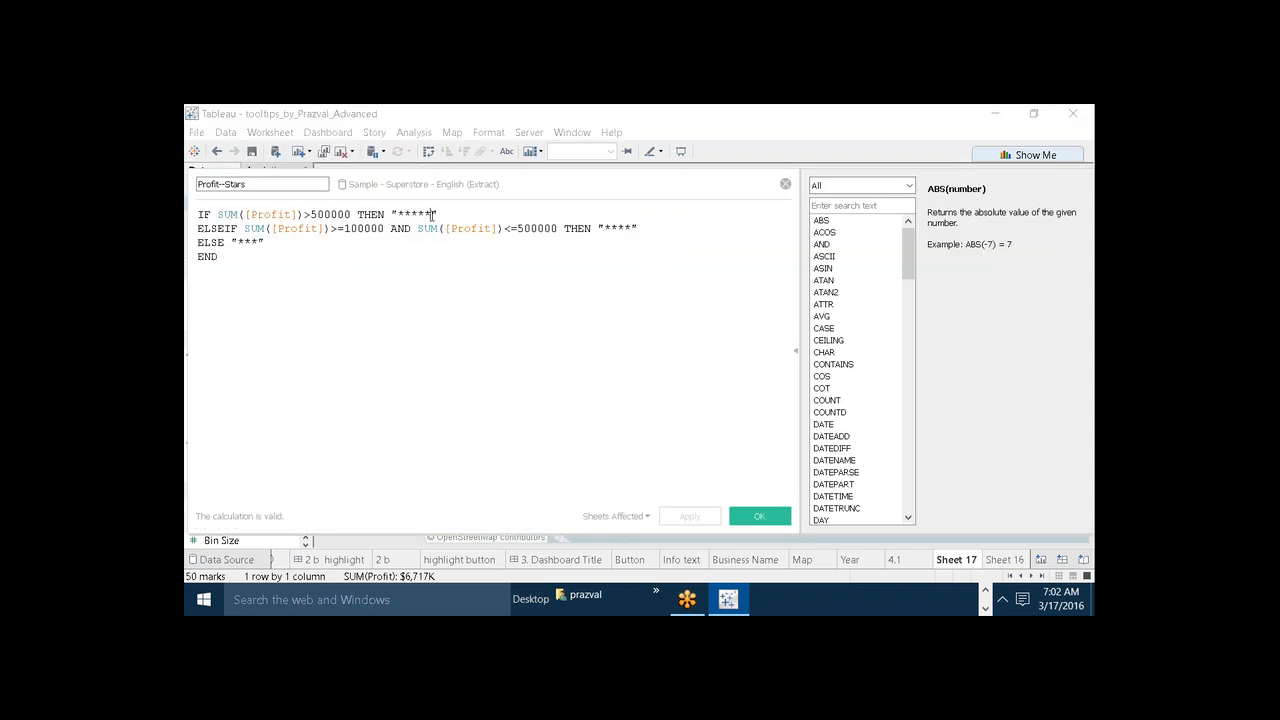
key(BackSpace)
key(BackSpace)
key(BackSpace)
key(BackSpace)
key(BackSpace)
text(<AGG(Profit--Stars)>)
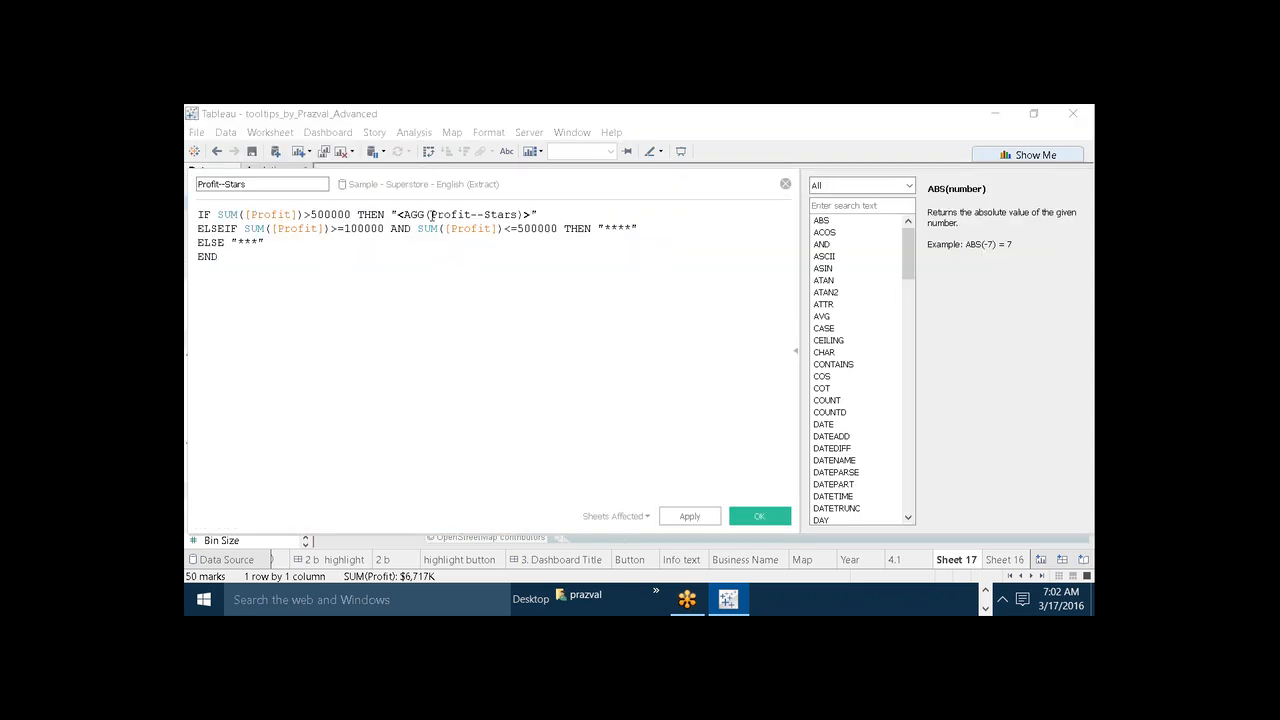
key(ctrl+z)
click(786, 185)
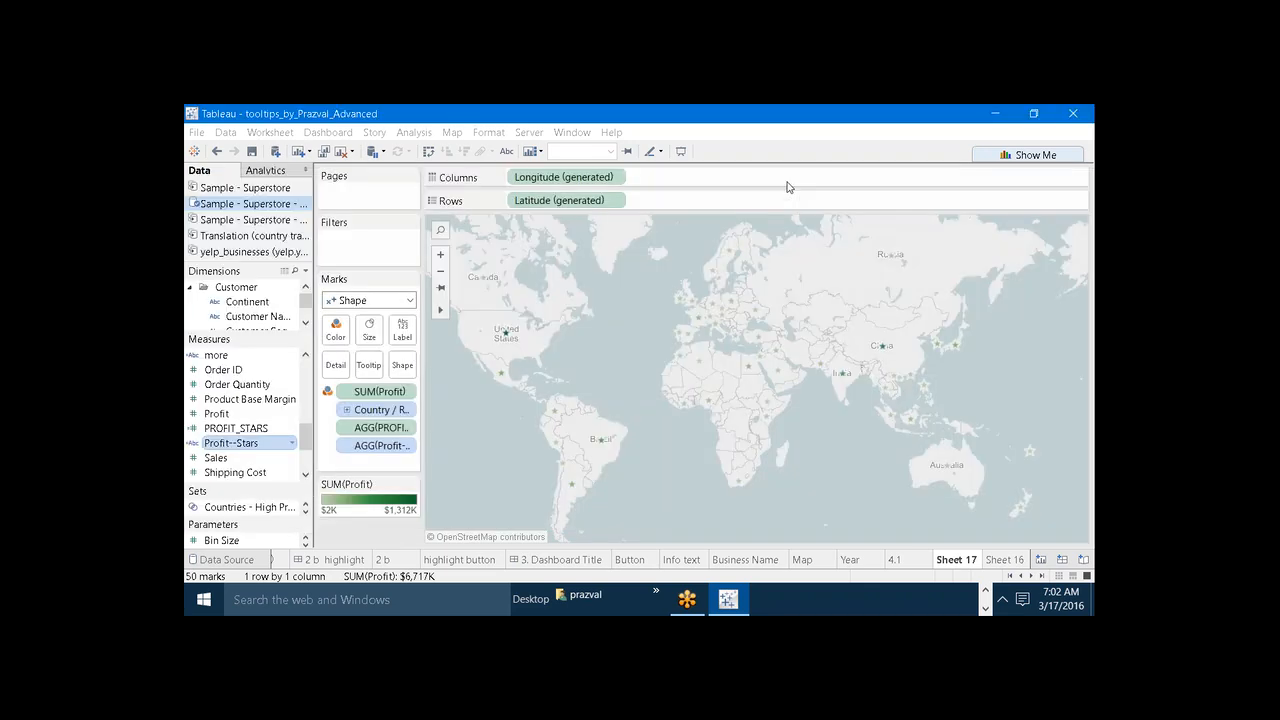
Look up the filled star shape and try pasting <AGG(Profit--Stars)> after the five asterisks in the Profit--Stars formula
click(402, 365)
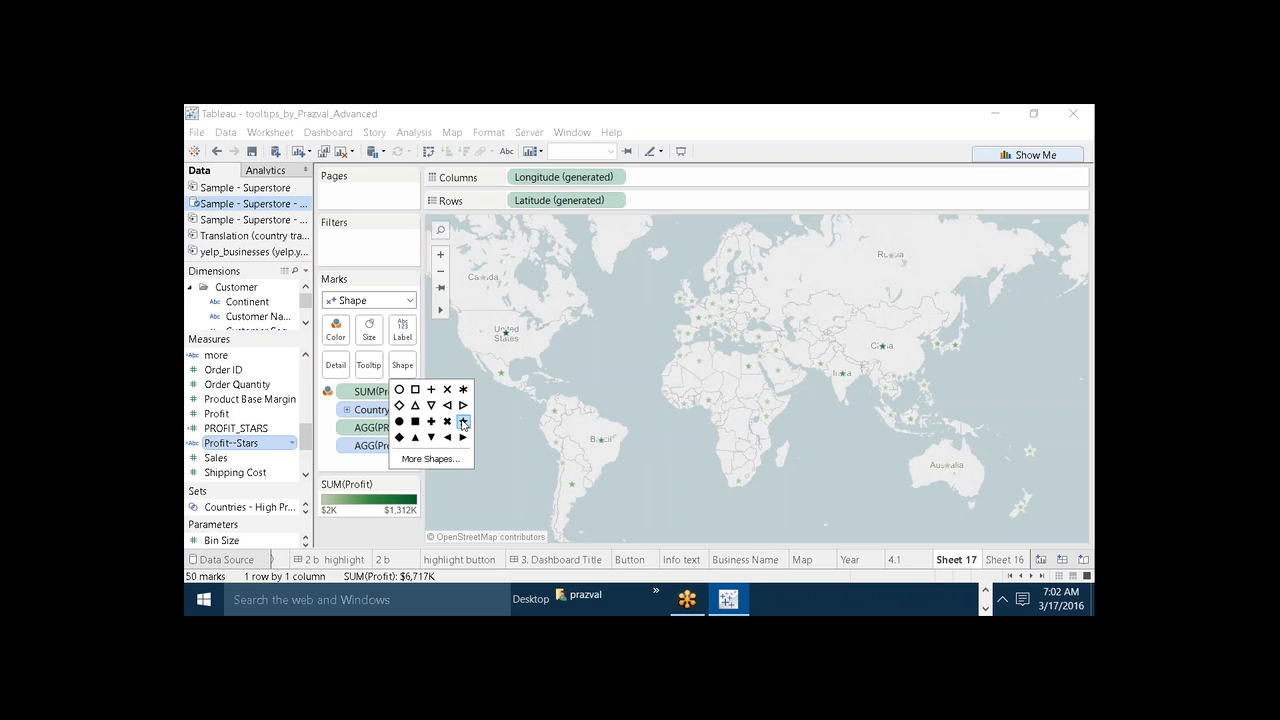
right_click(258, 446)
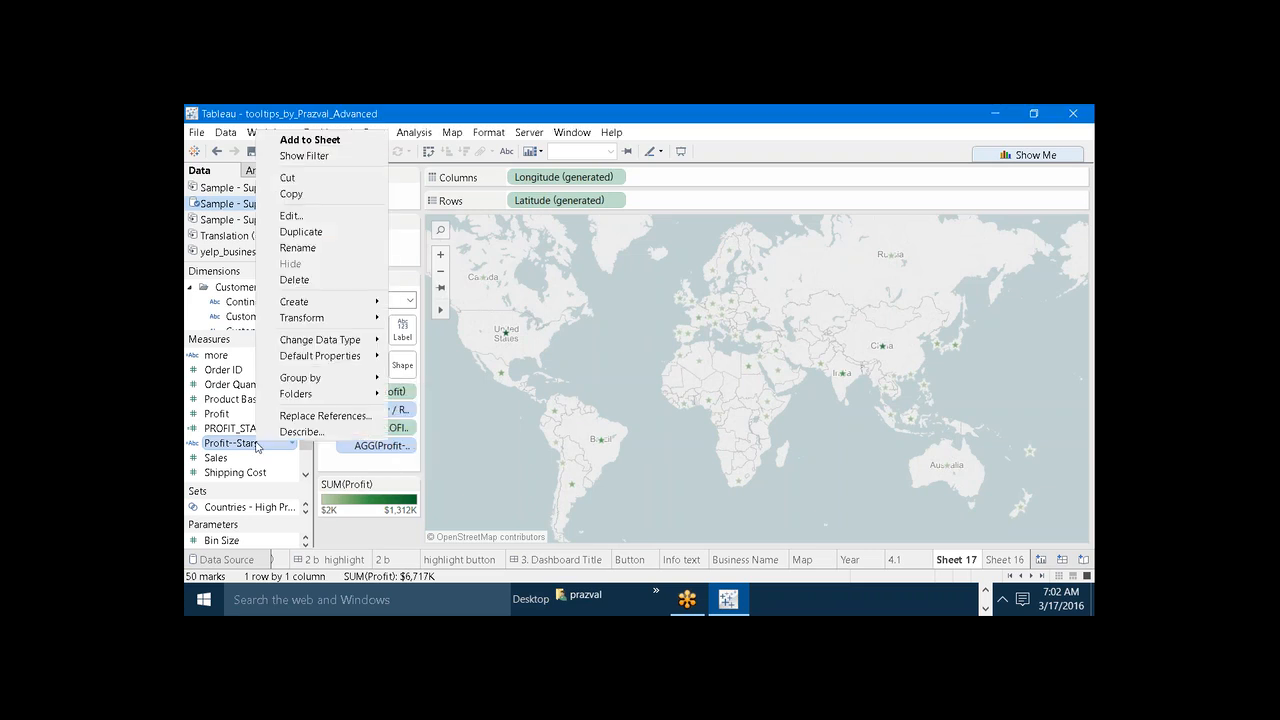
click(300, 215)
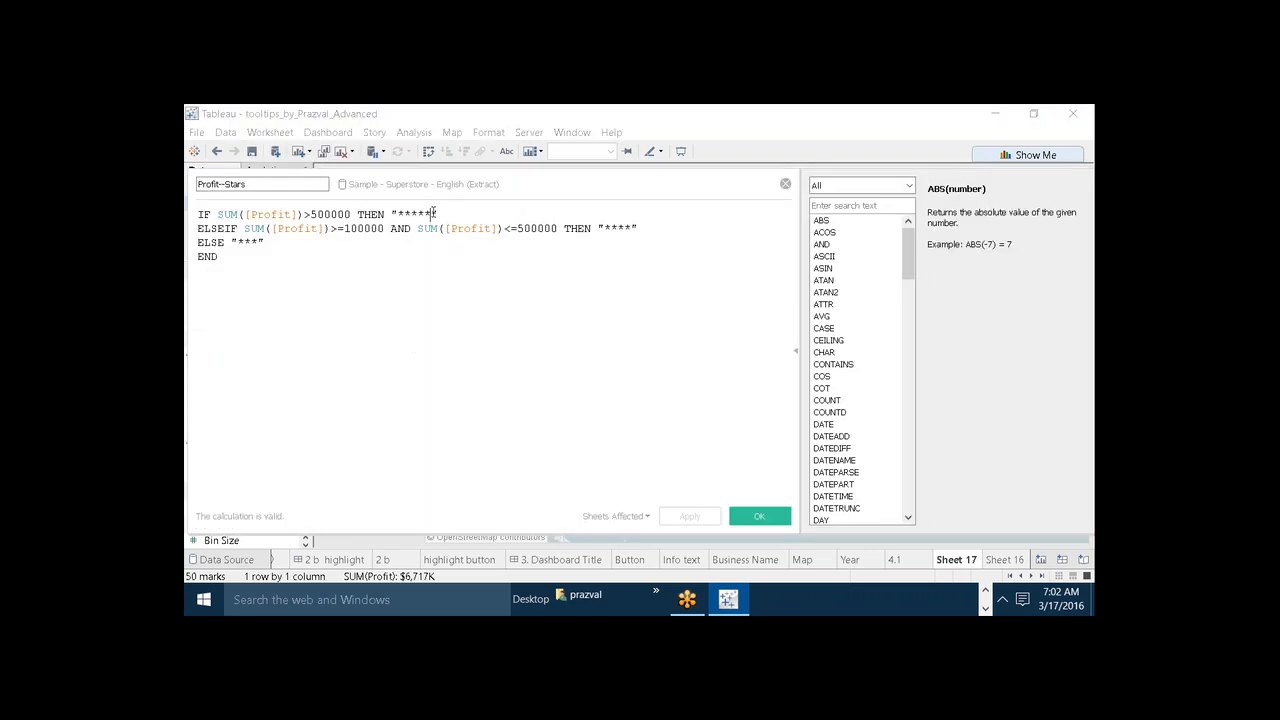
click(433, 214)
text(<AGG(Profit--Stars)>)
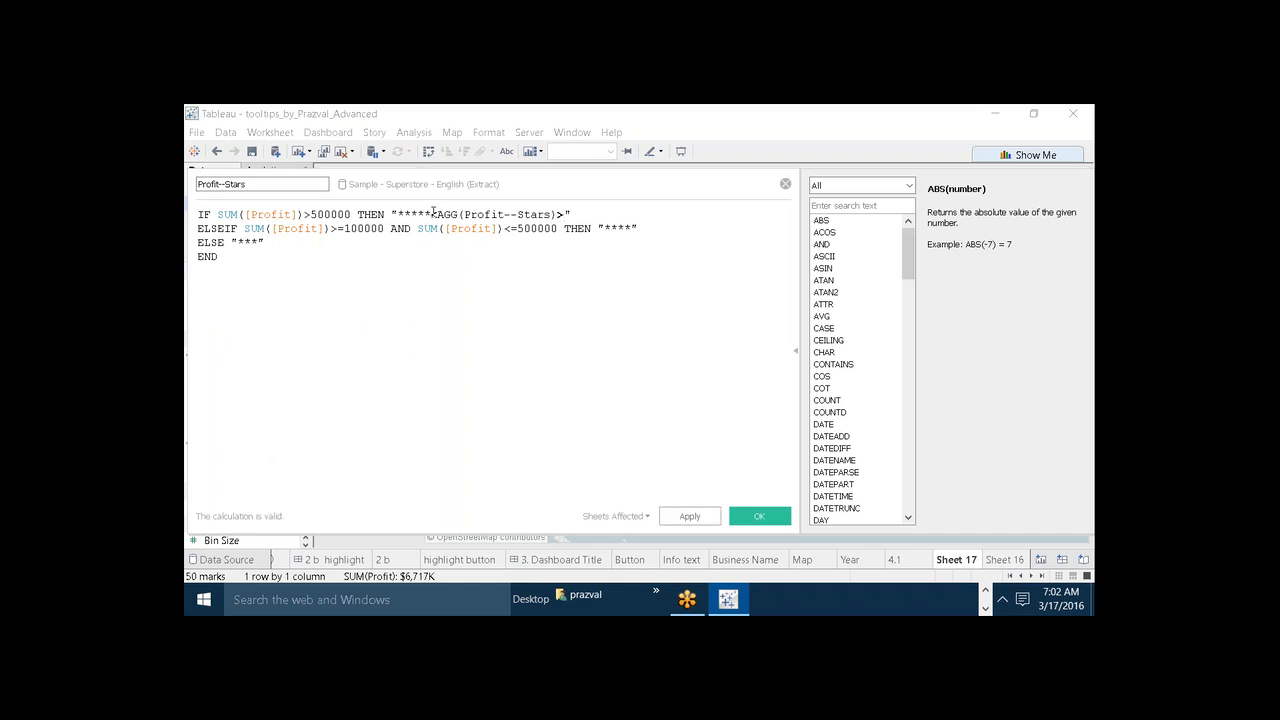
key(ctrl+z)
click(785, 184)
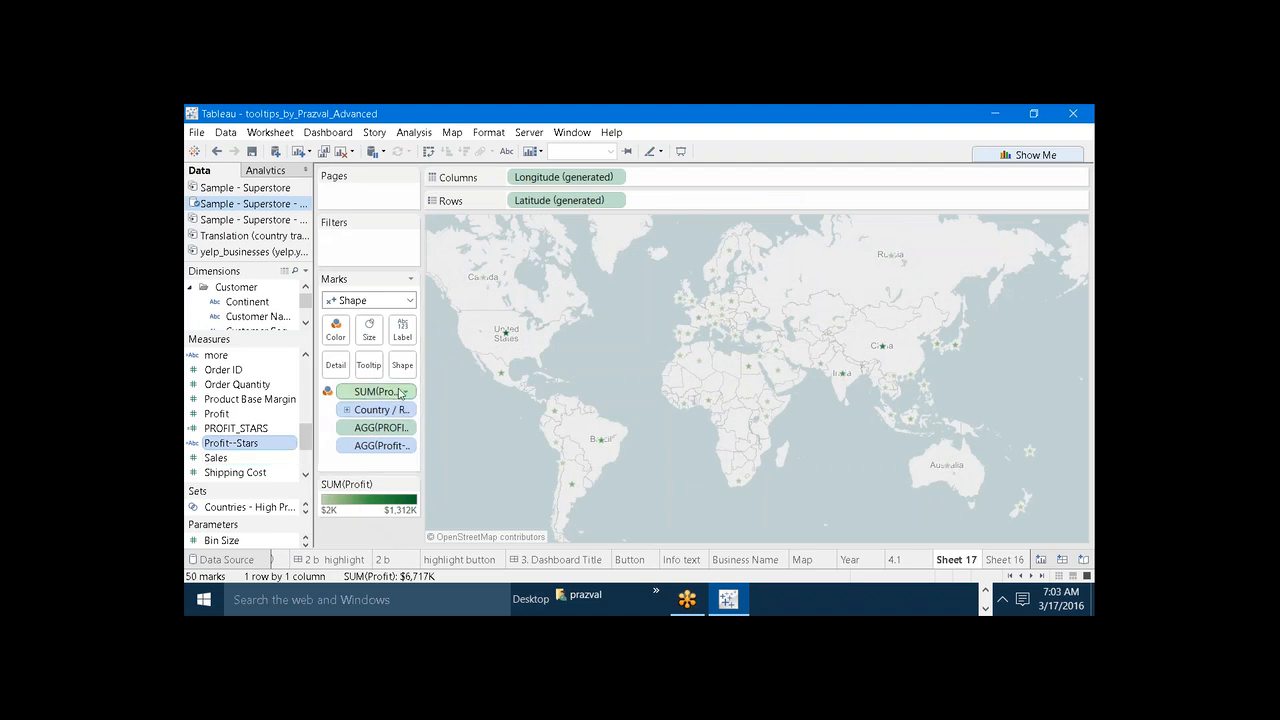
Create a new worksheet with Continent on Rows and PROFIT_STARS as the text mark
click(298, 153)
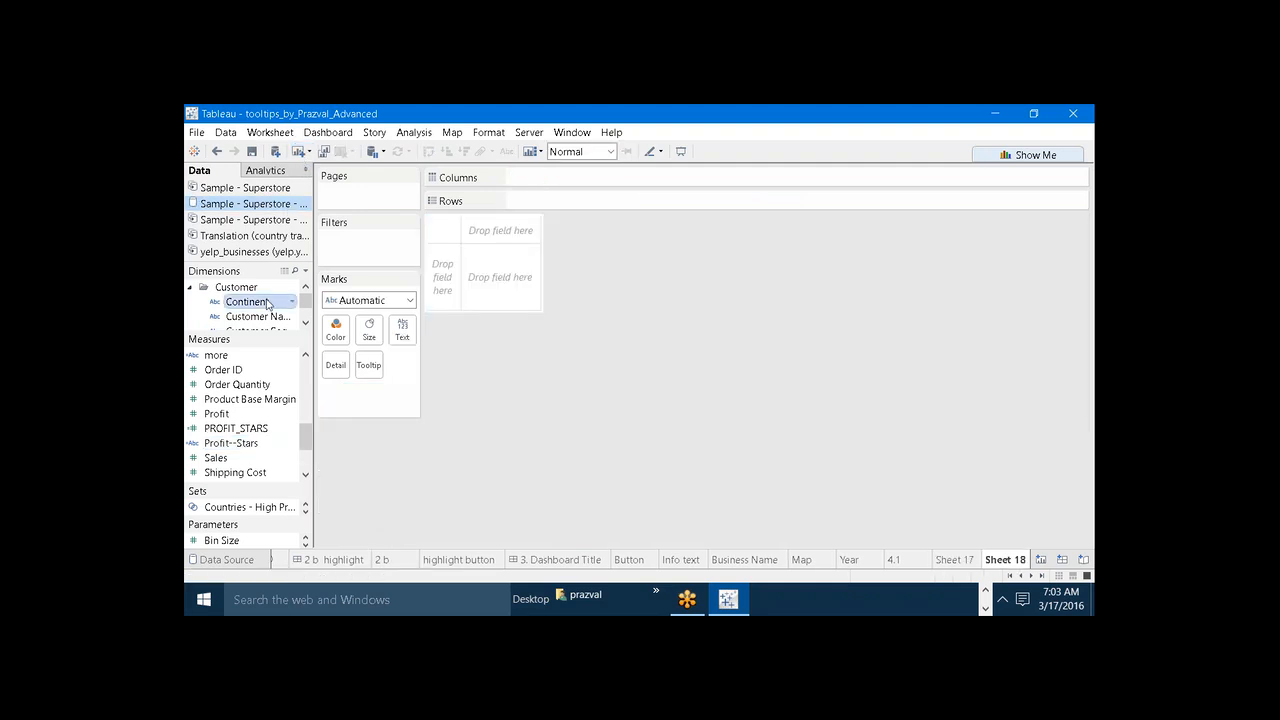
drag(268, 304, 528, 201)
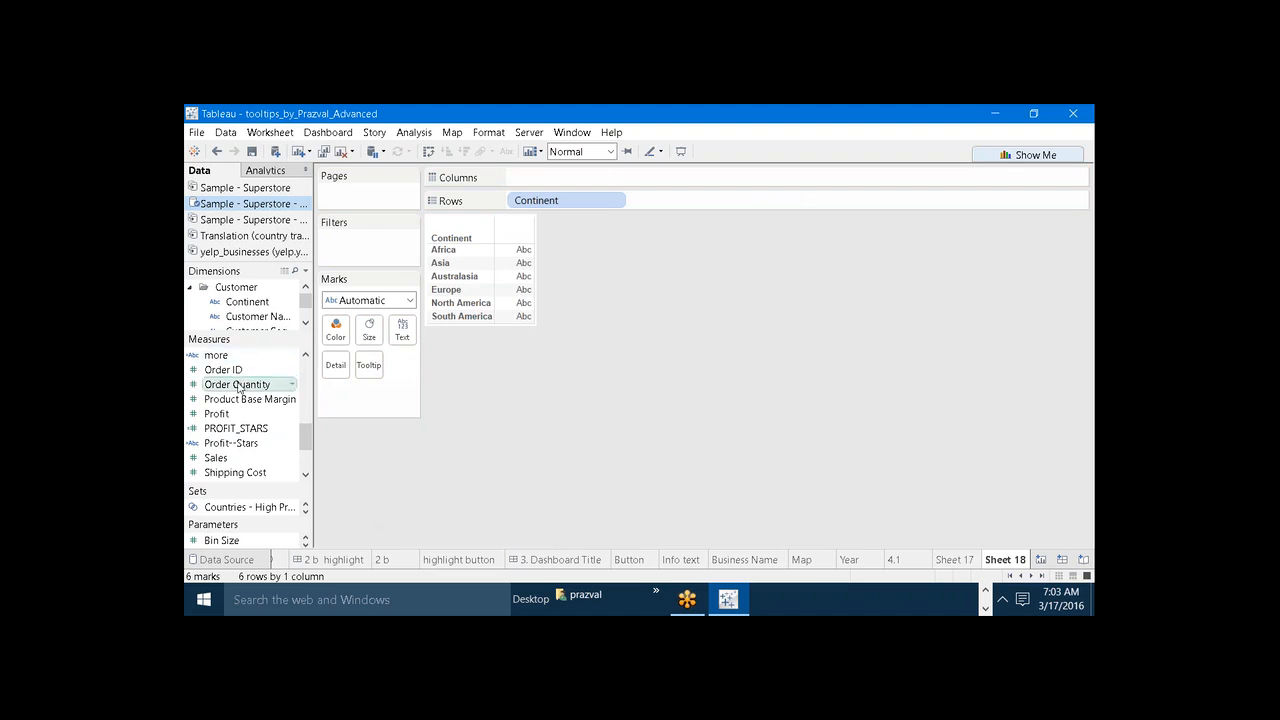
drag(232, 428, 401, 327)
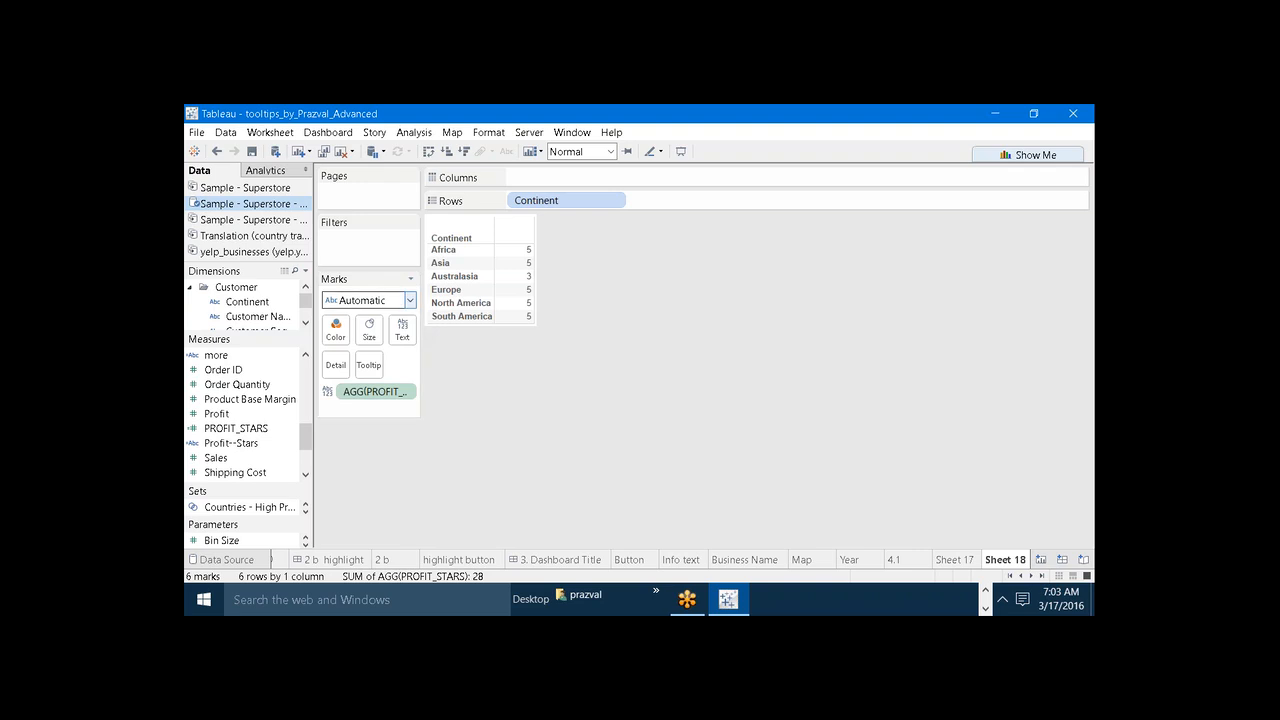
Change the continent table's mark type to Shape and use the filled star as the shape
click(409, 300)
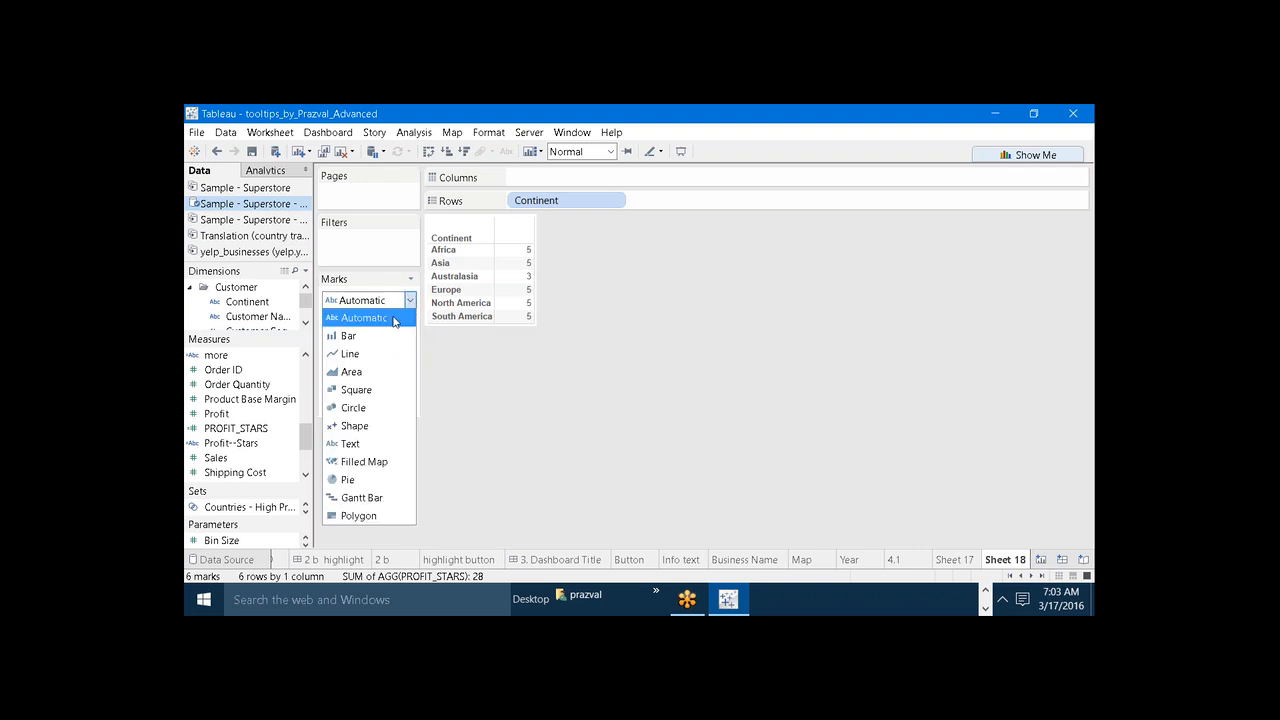
click(353, 426)
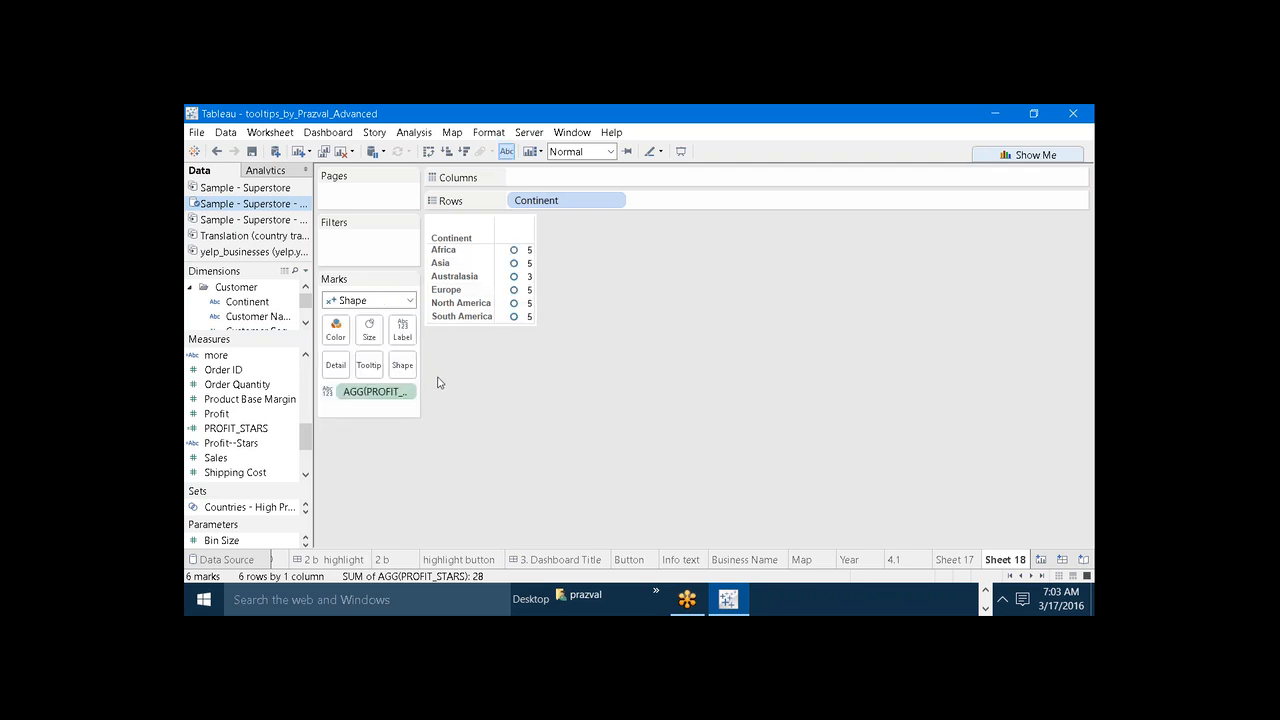
click(410, 301)
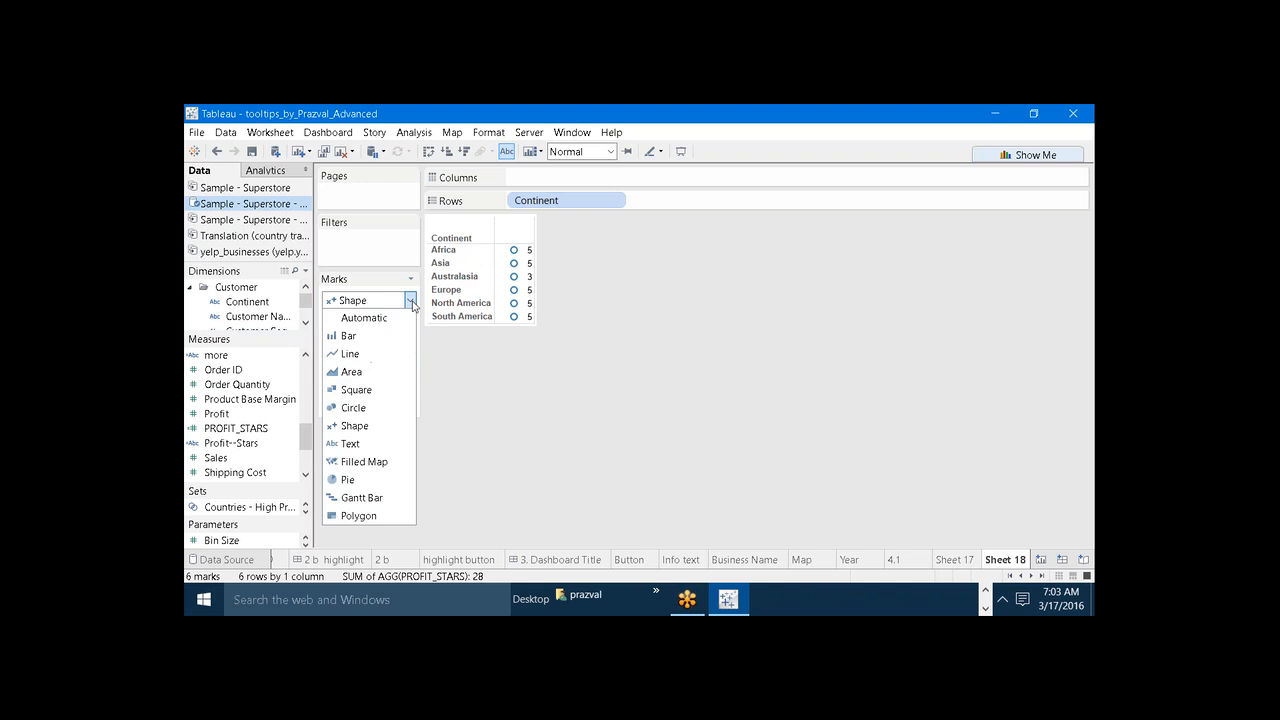
click(561, 471)
click(402, 366)
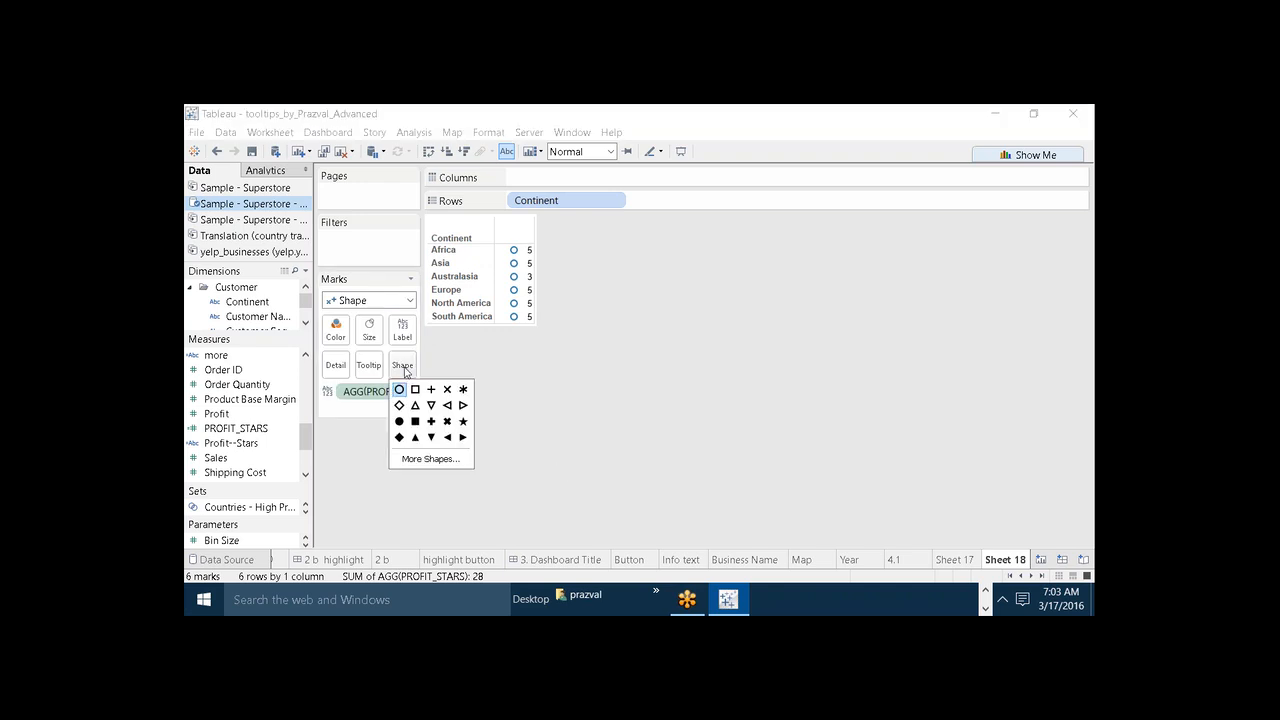
click(463, 421)
click(510, 437)
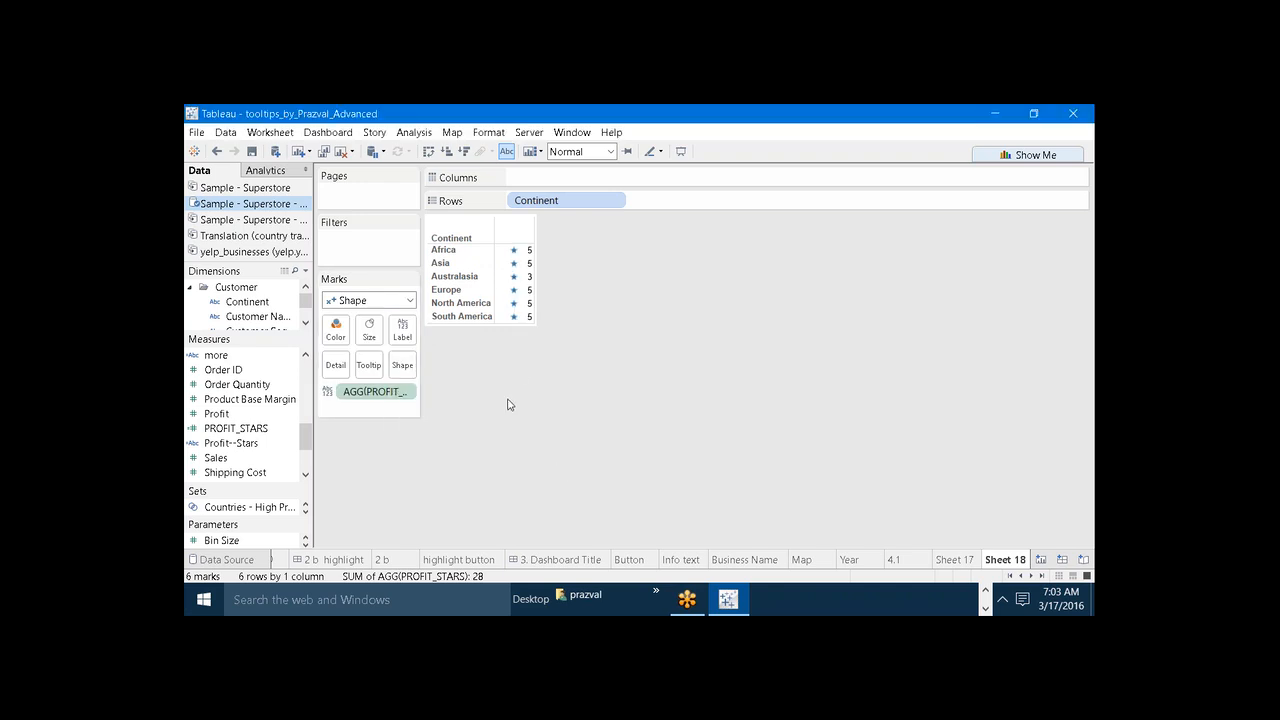
Hide the mark labels in the continent table and select Africa's star mark
click(402, 330)
click(437, 362)
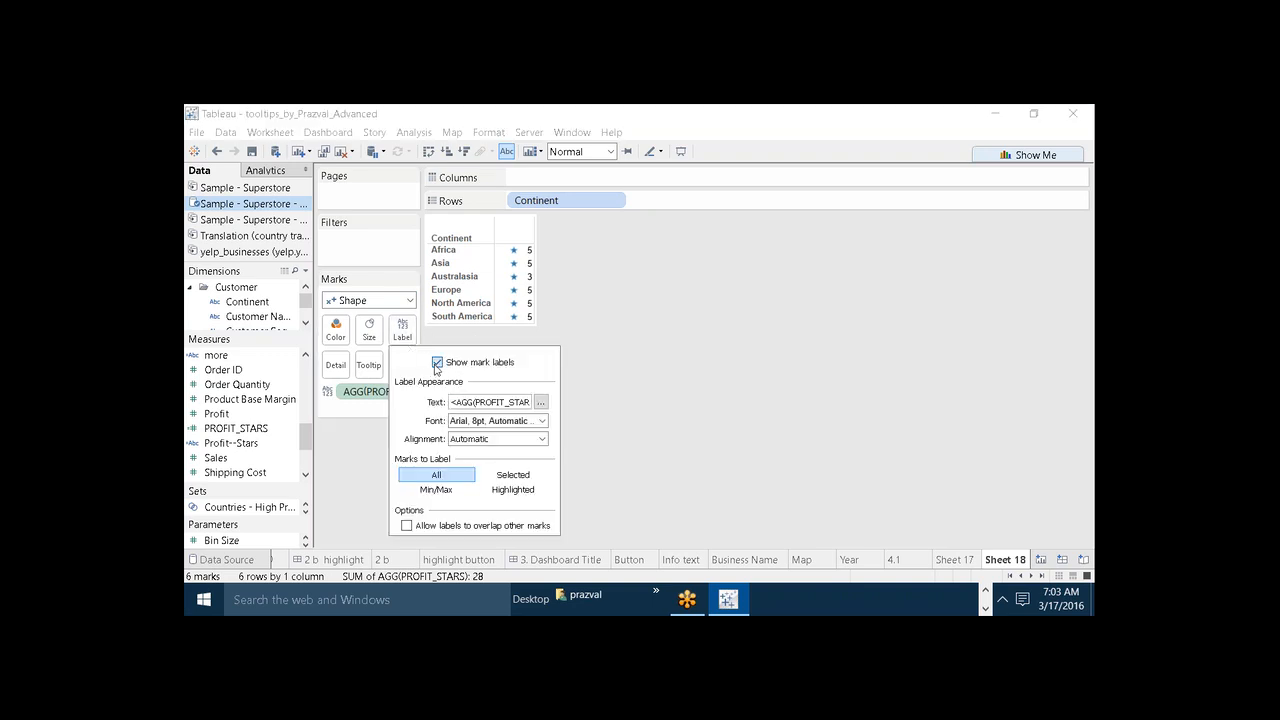
click(514, 250)
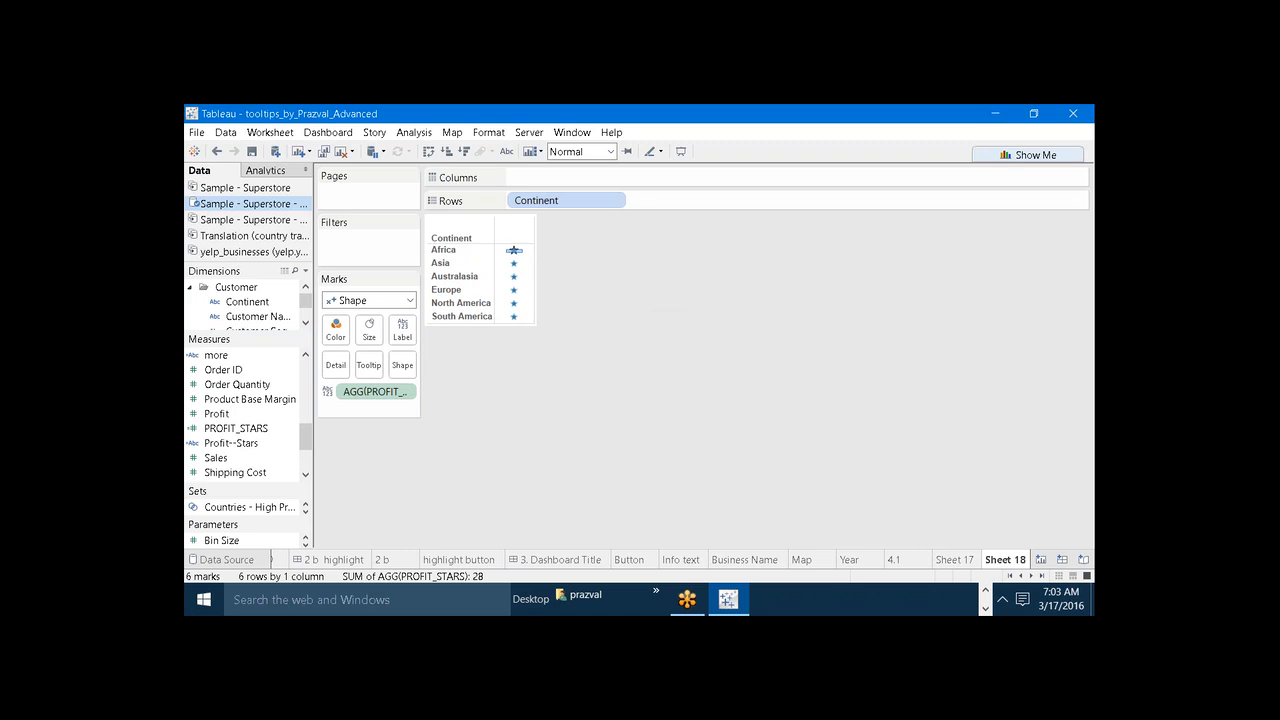
click(514, 250)
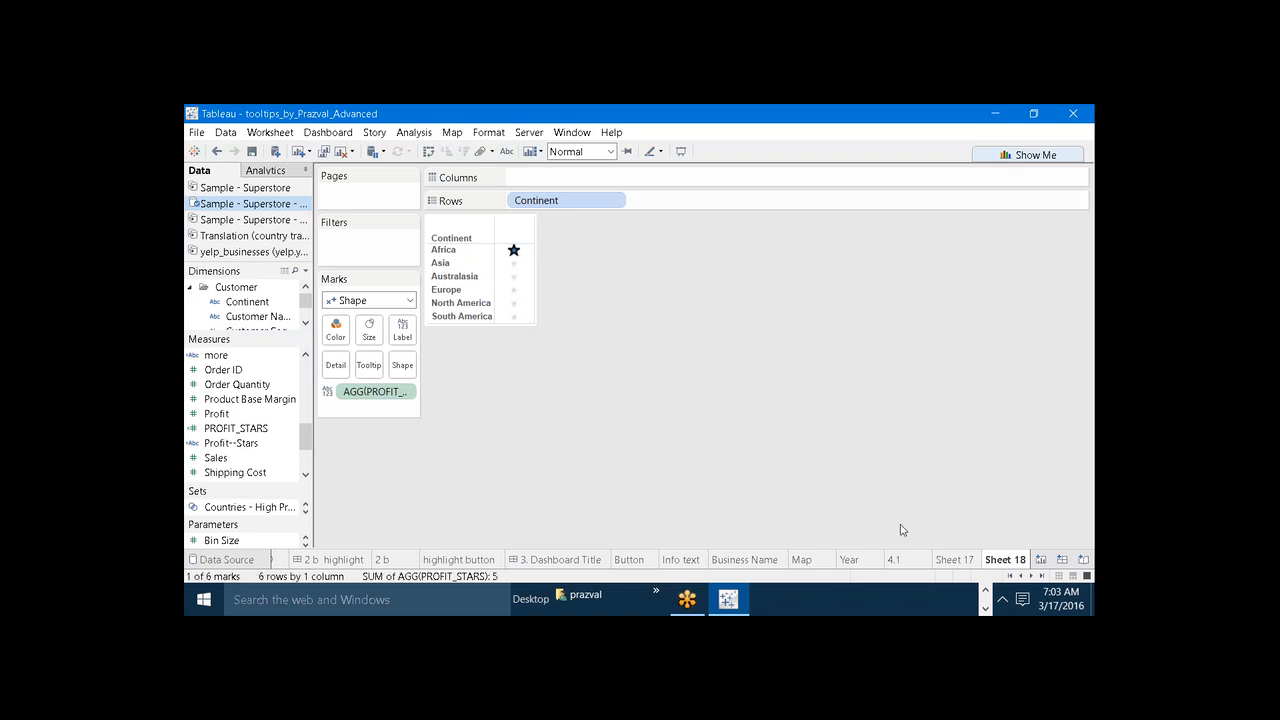
Try pasting the copied star mark into the ELSE text of Sheet 17's Profit--Stars formula, and close the formula unchanged
click(954, 559)
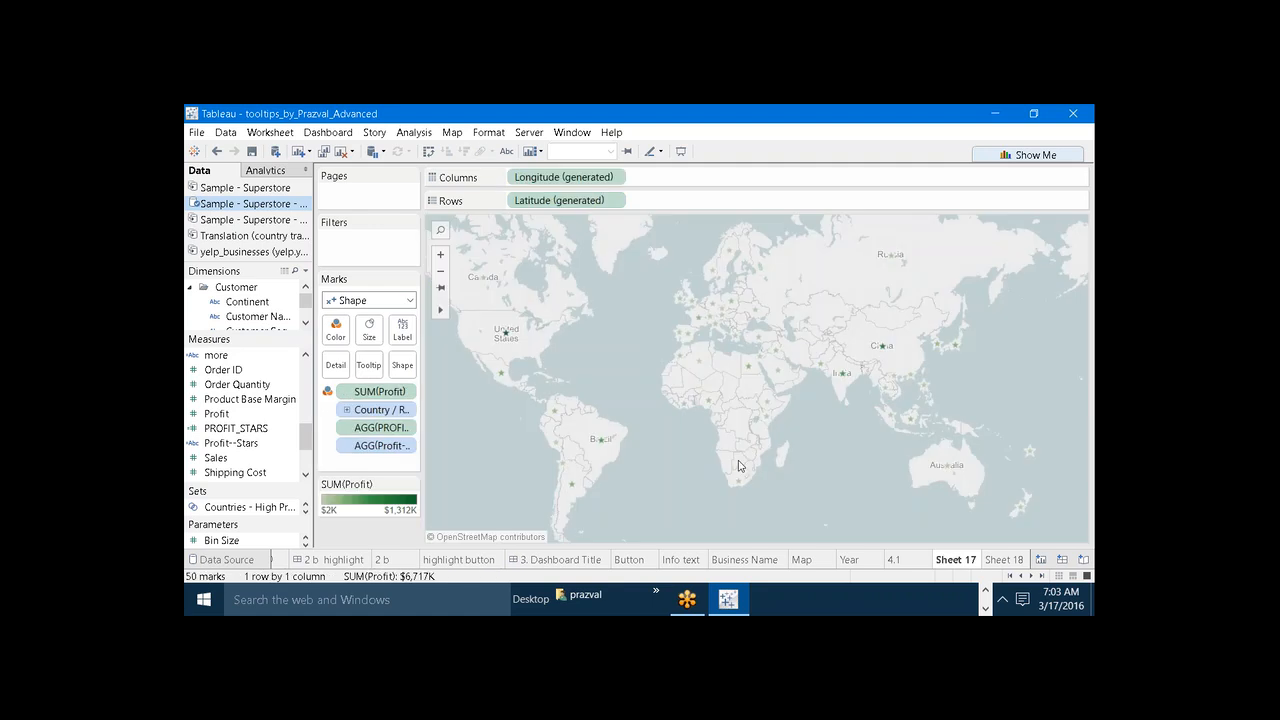
right_click(238, 443)
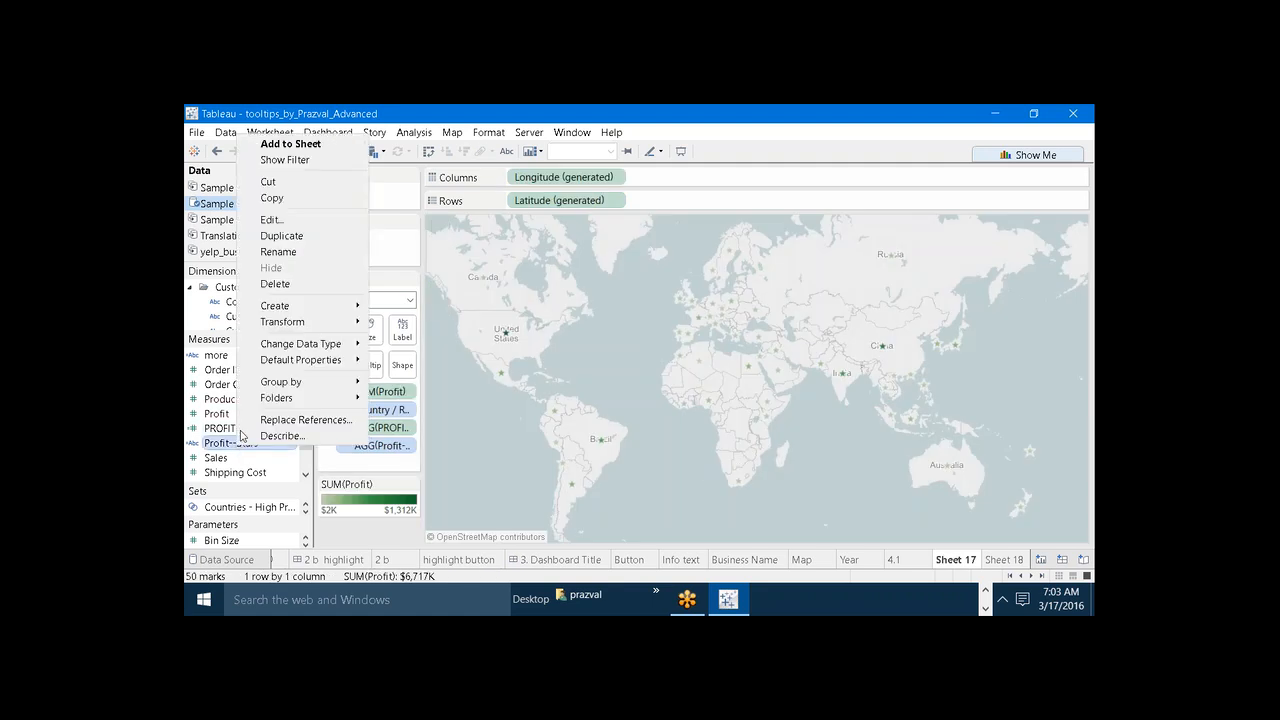
click(270, 219)
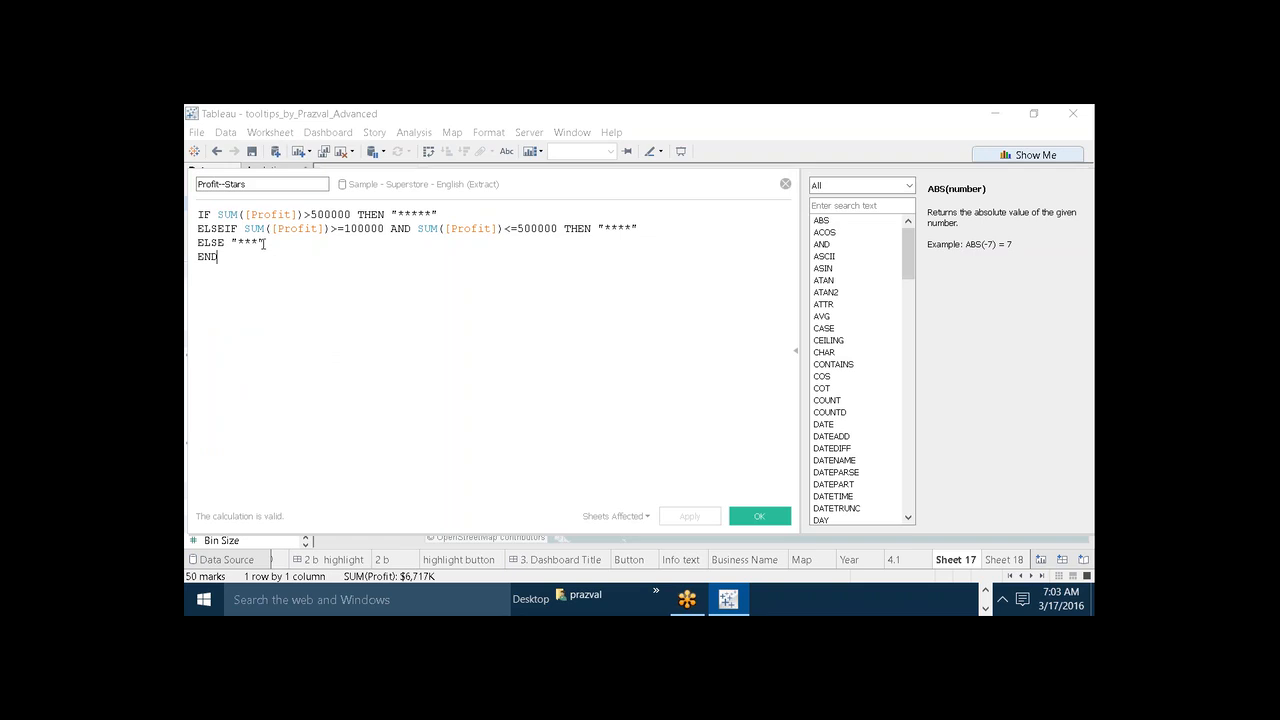
text(Continent	PROFIT_STARS Africa	5)
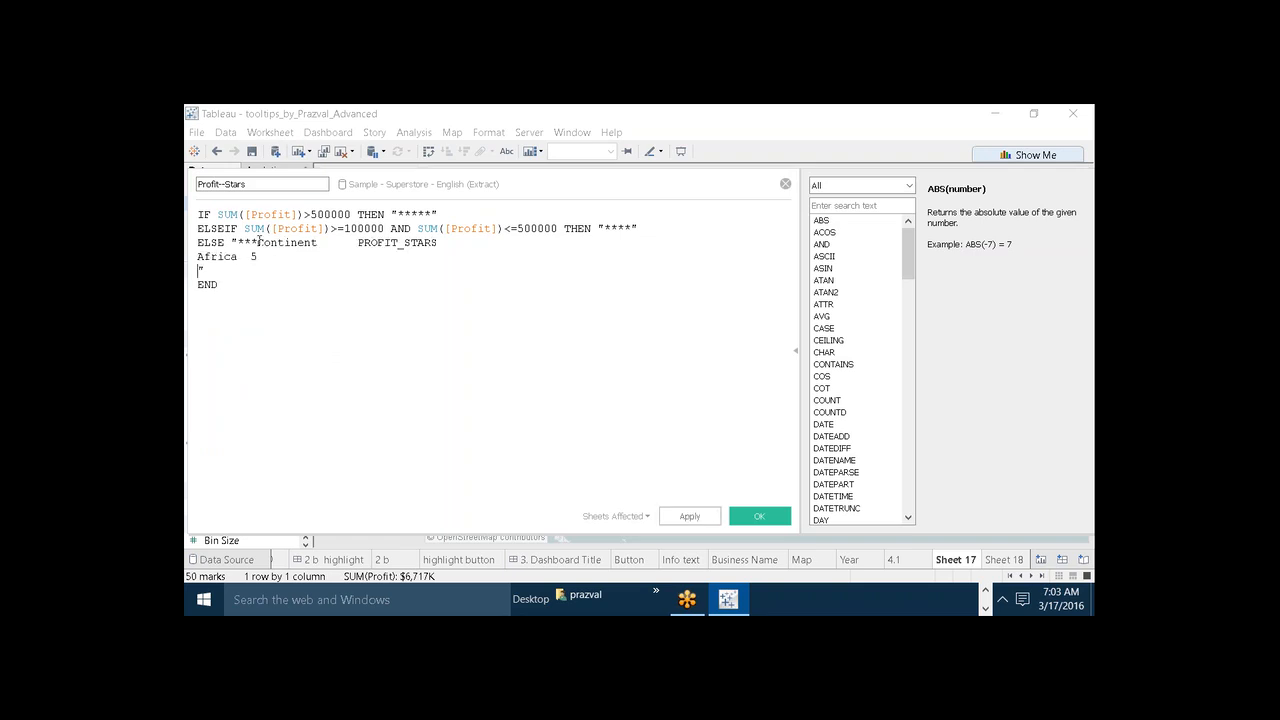
key(ctrl+z)
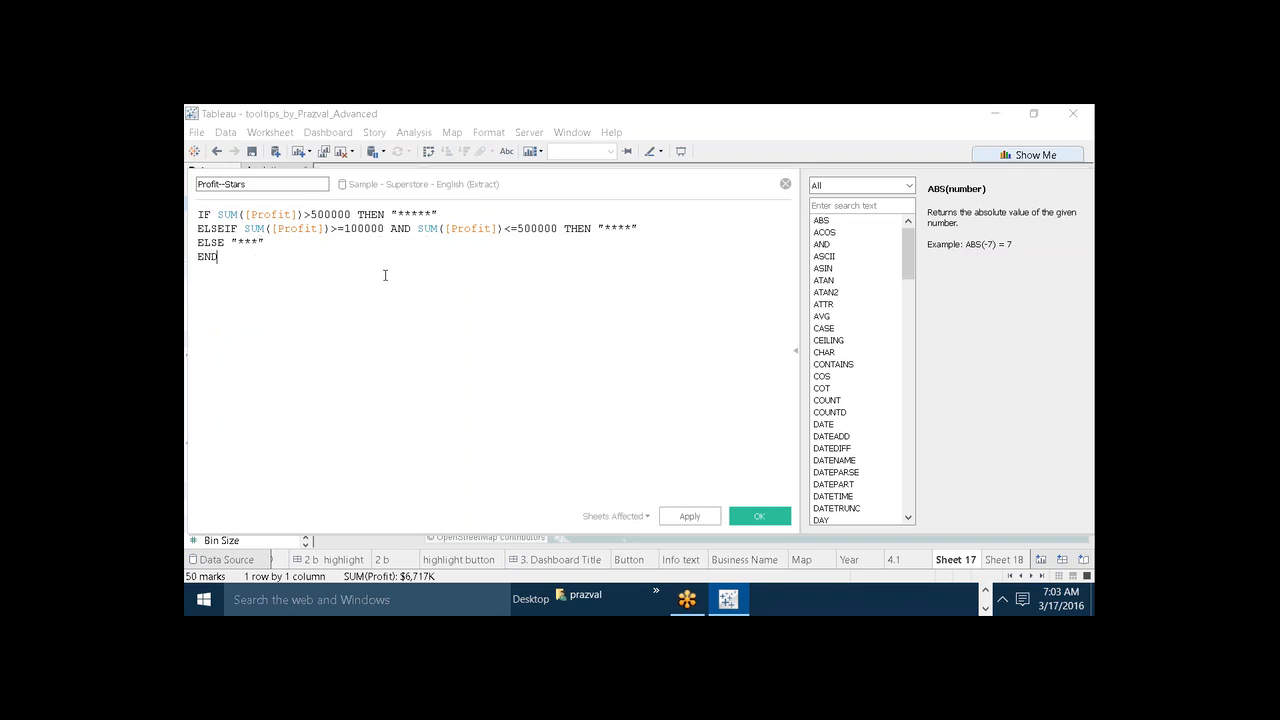
click(786, 187)
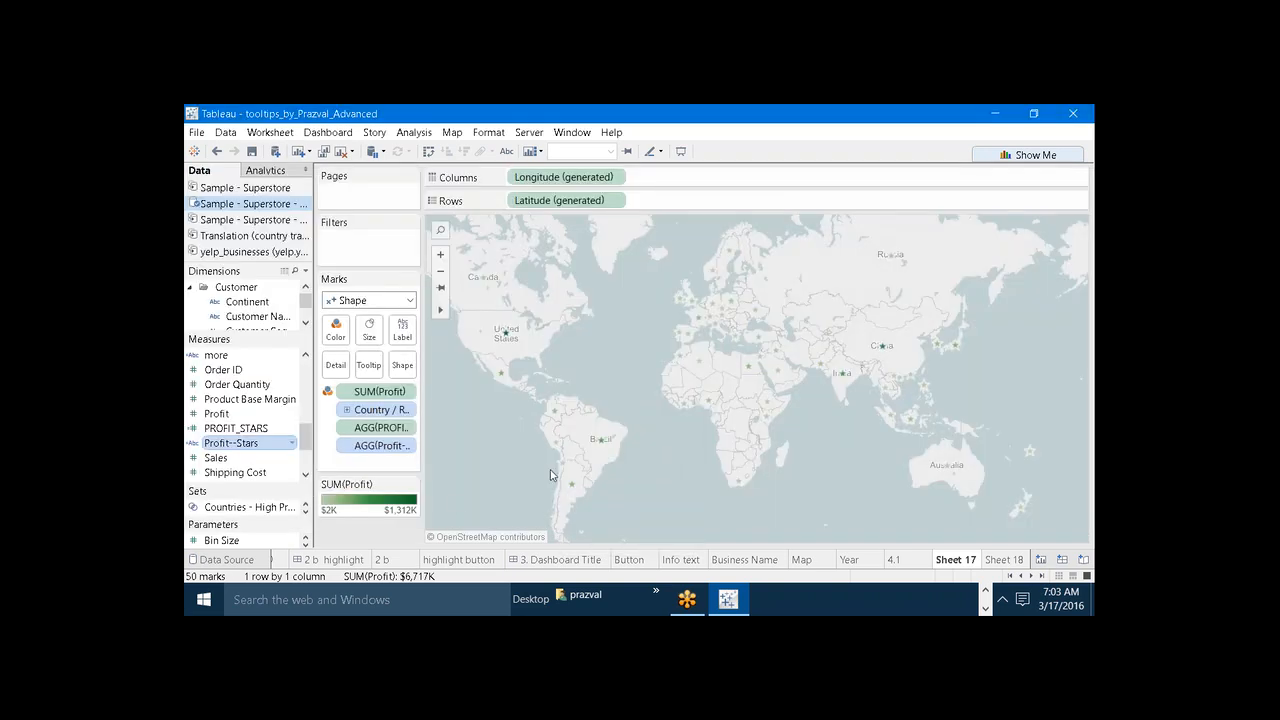
click(405, 368)
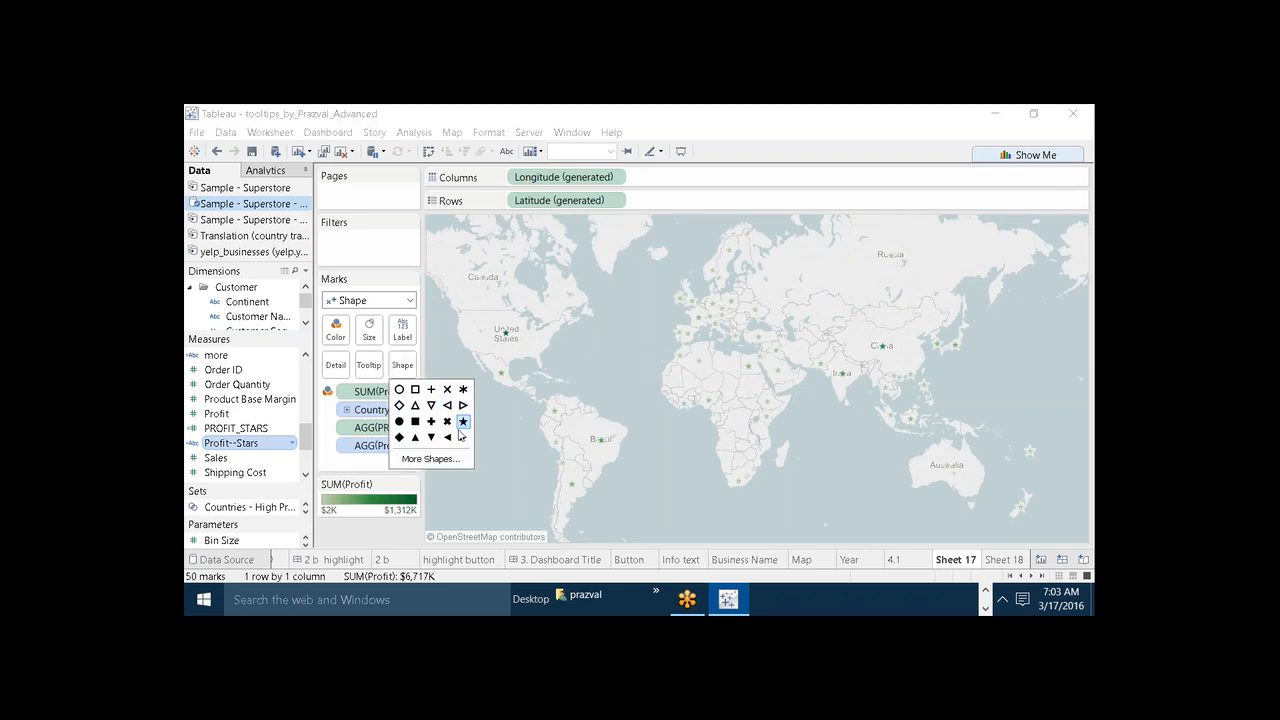
click(393, 511)
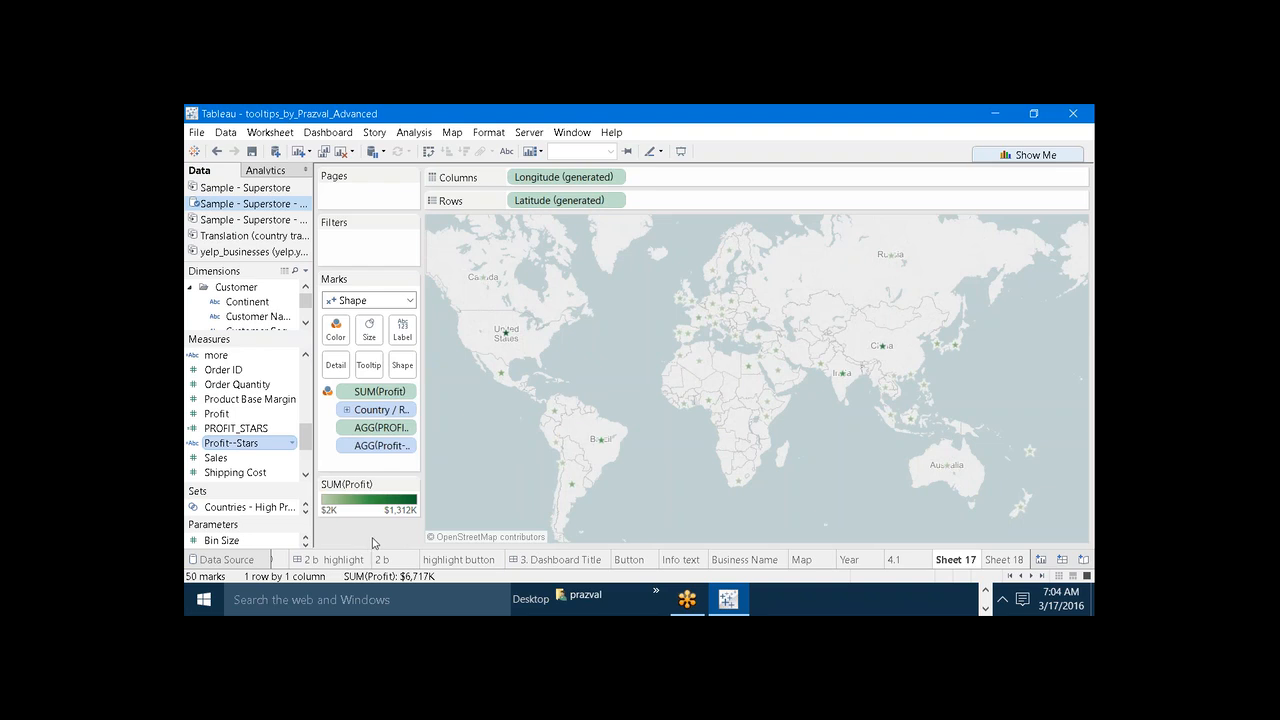
key(super+p)
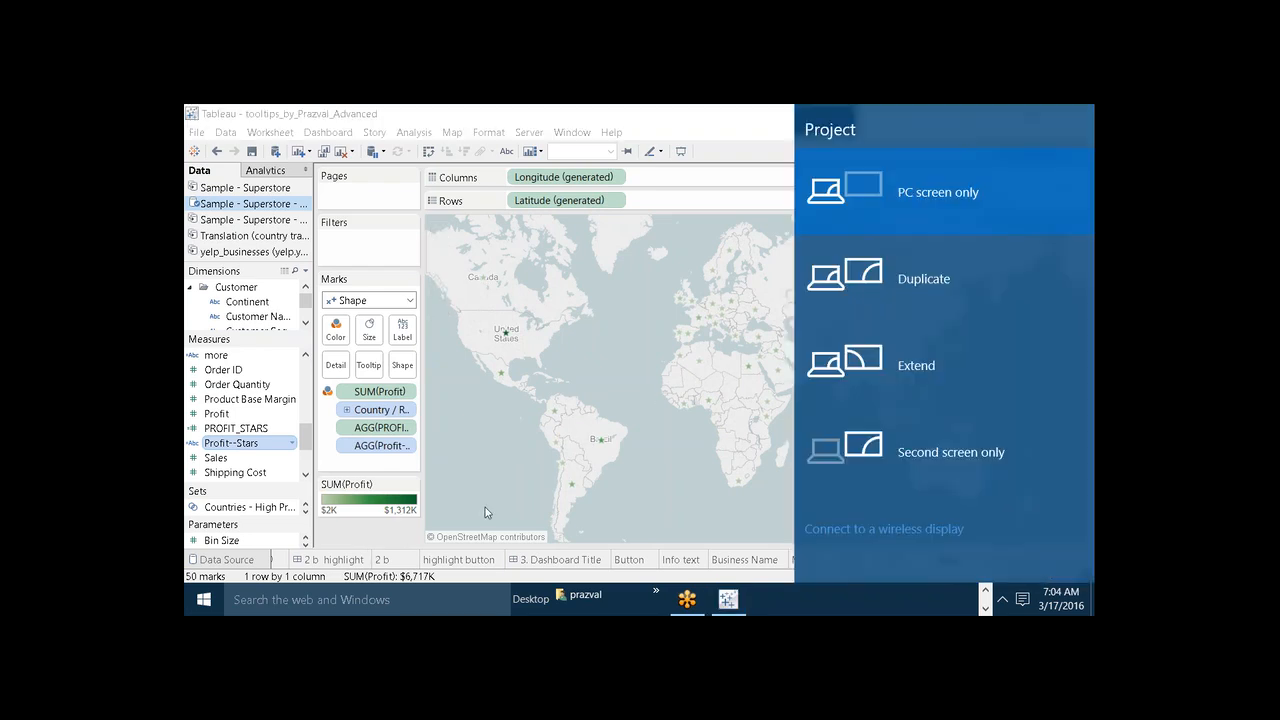
click(750, 238)
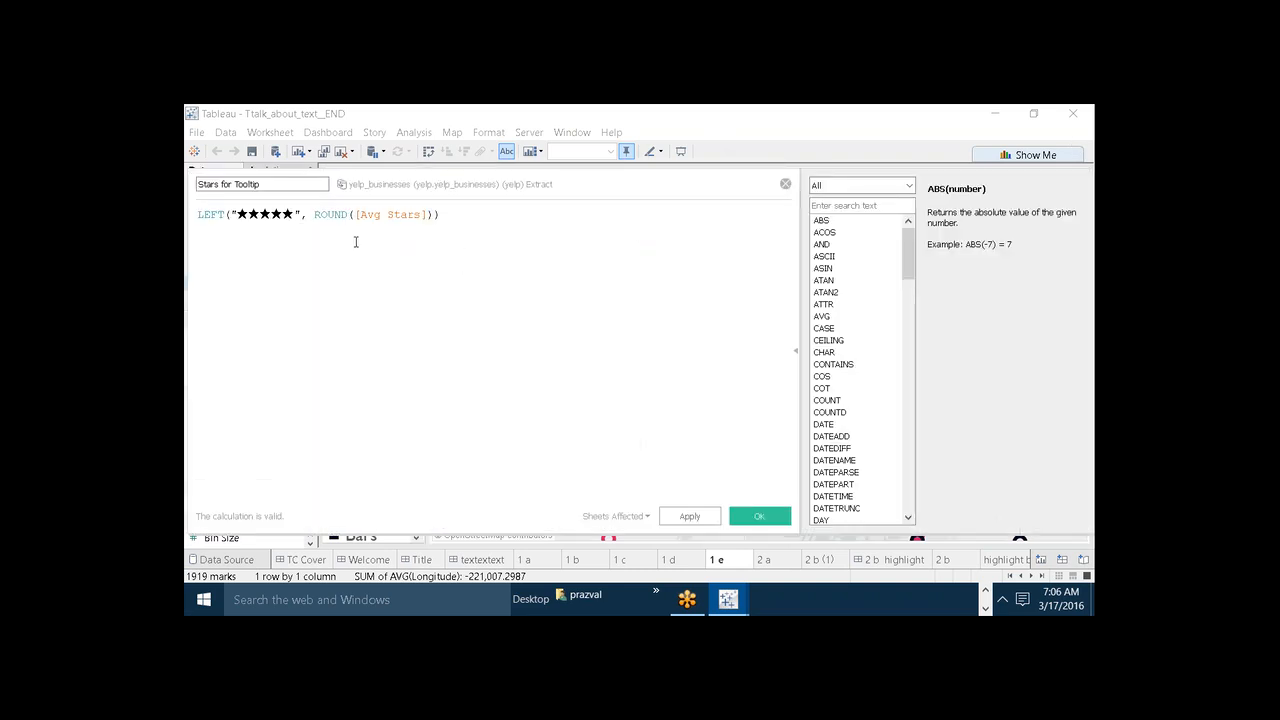
Copy the five filled stars from the Stars for Tooltip formula and check how they appear in the business pins' tooltips
click(293, 223)
key(shift+Left)
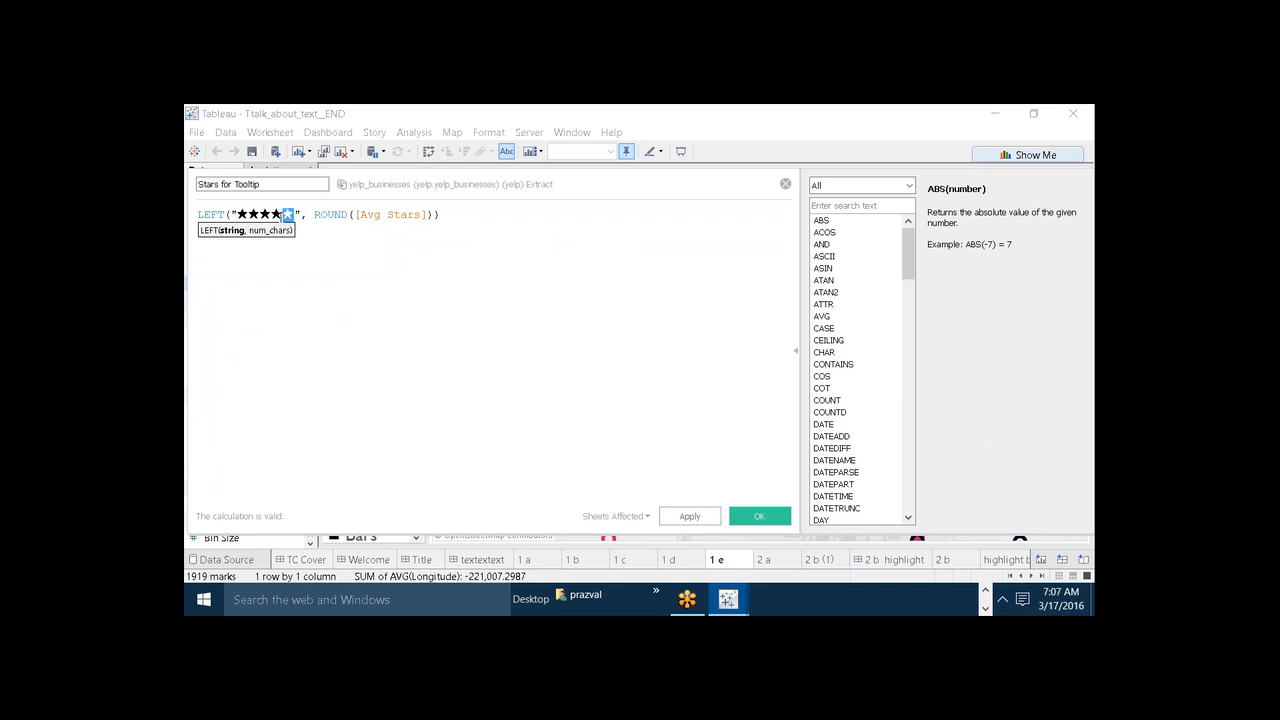
key(shift+Left)
key(shift+Left)
key(shift+Left)
key(shift+Left)
key(ctrl+c)
click(785, 184)
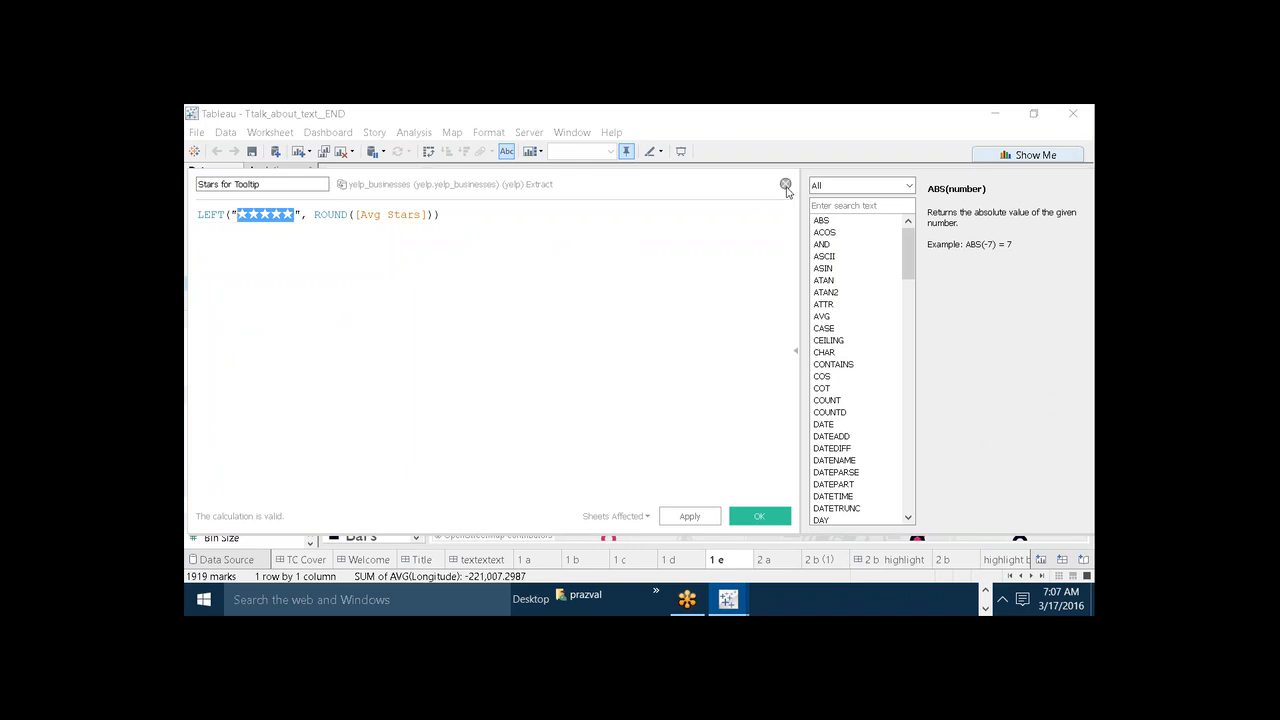
mouse_move(777, 398)
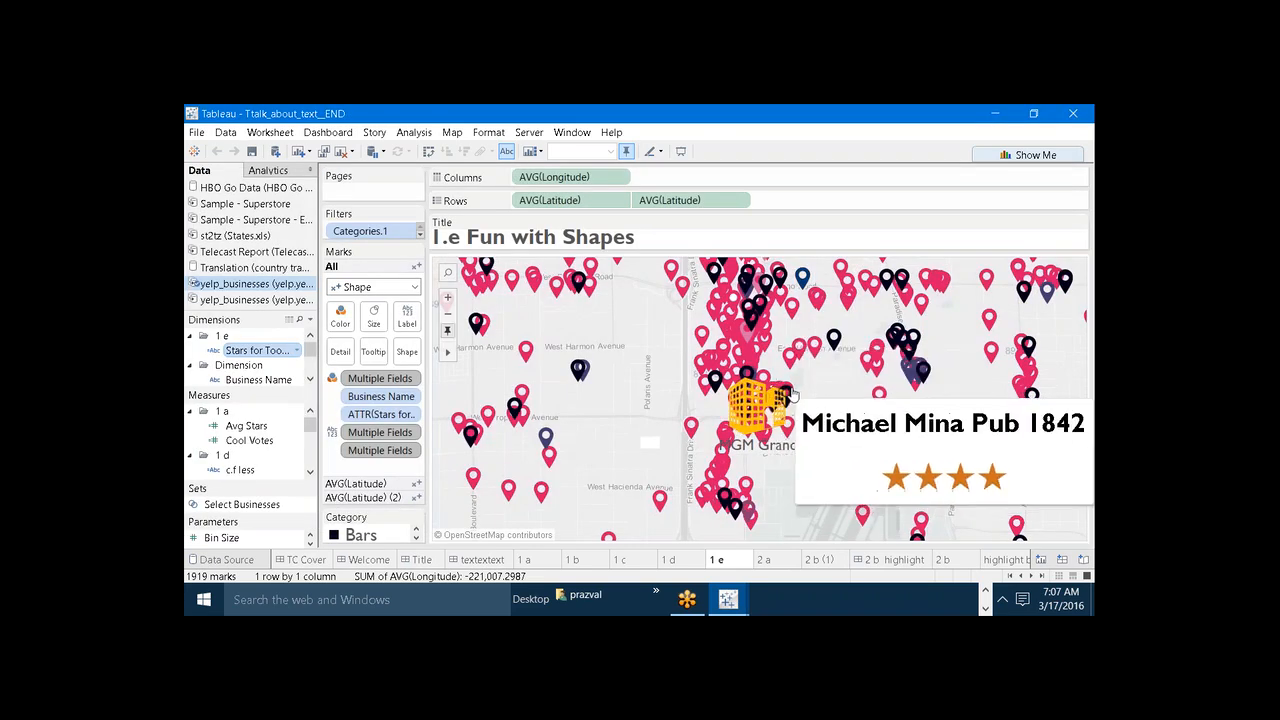
mouse_move(801, 375)
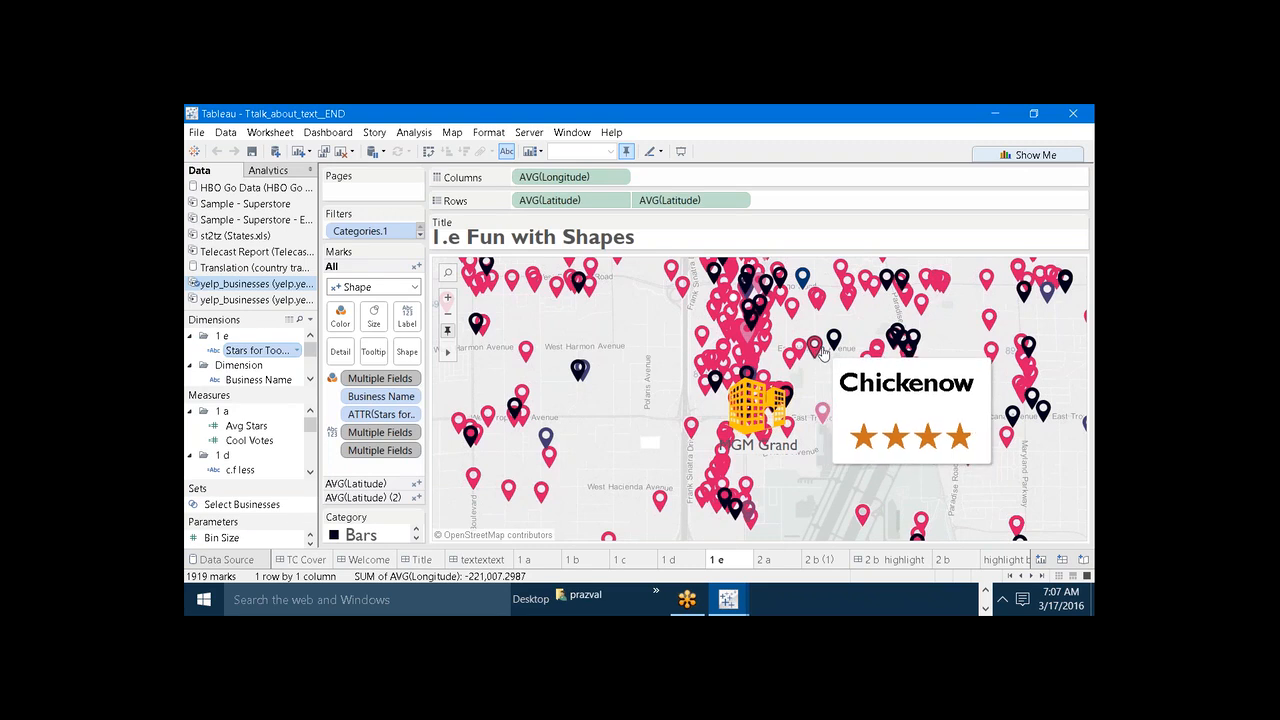
Switch back to the world map workbook and replace the five asterisks in the Profit--Stars formula with the five copied stars
mouse_move(740, 600)
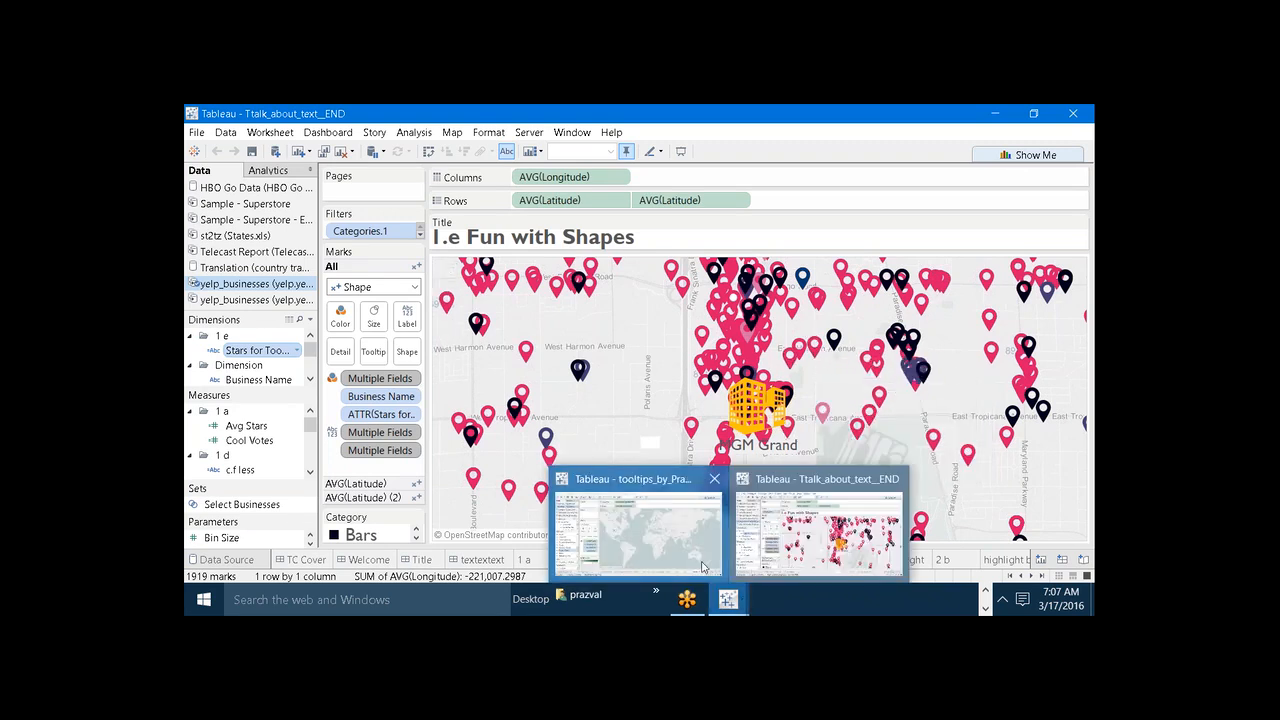
click(705, 566)
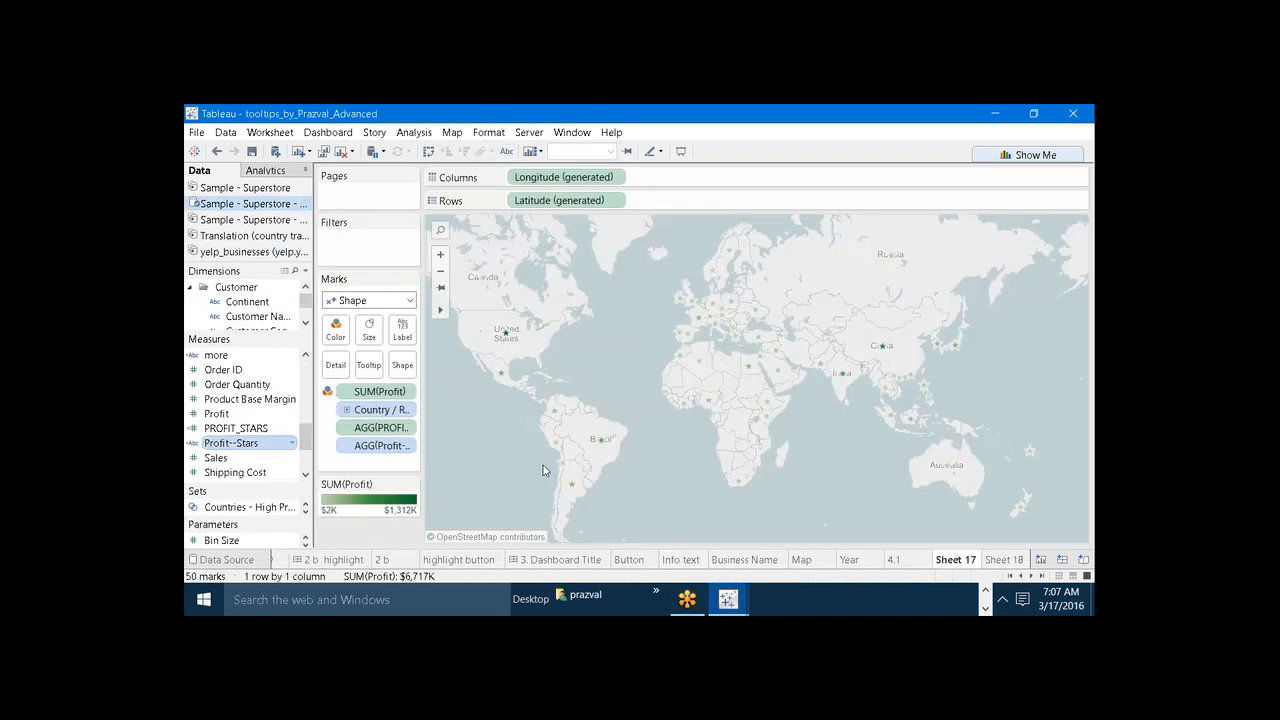
right_click(237, 448)
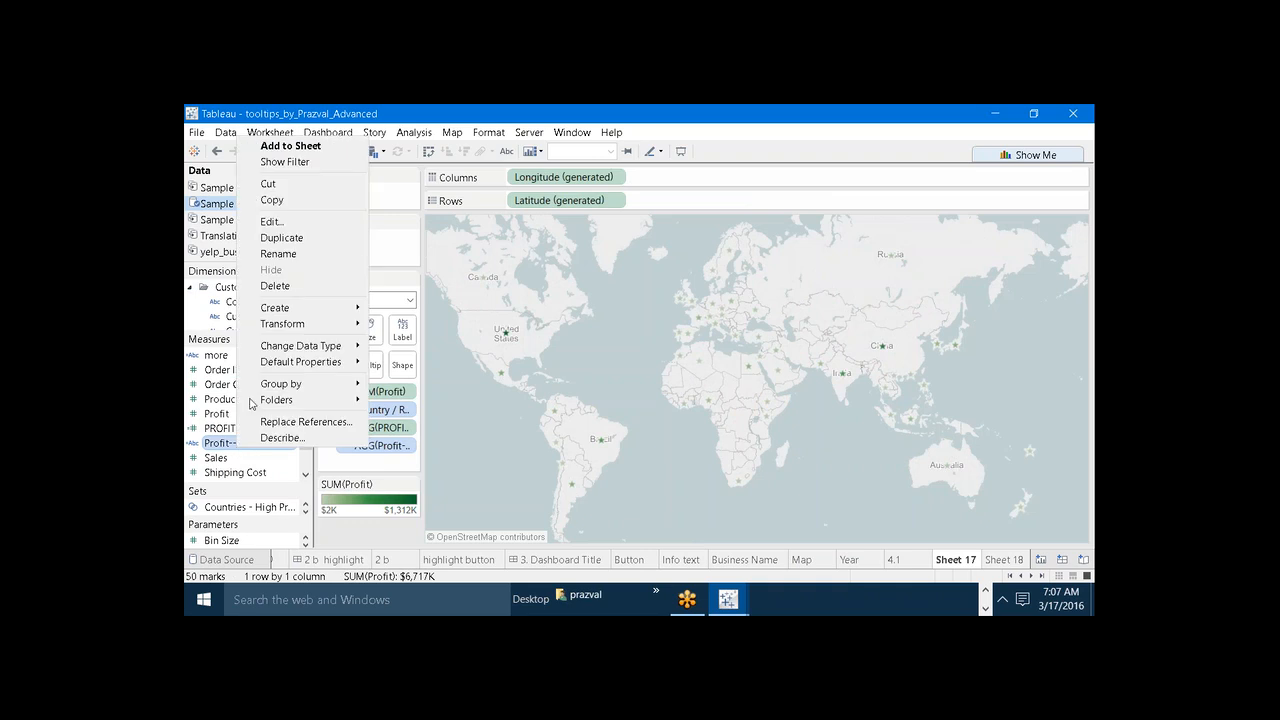
click(272, 222)
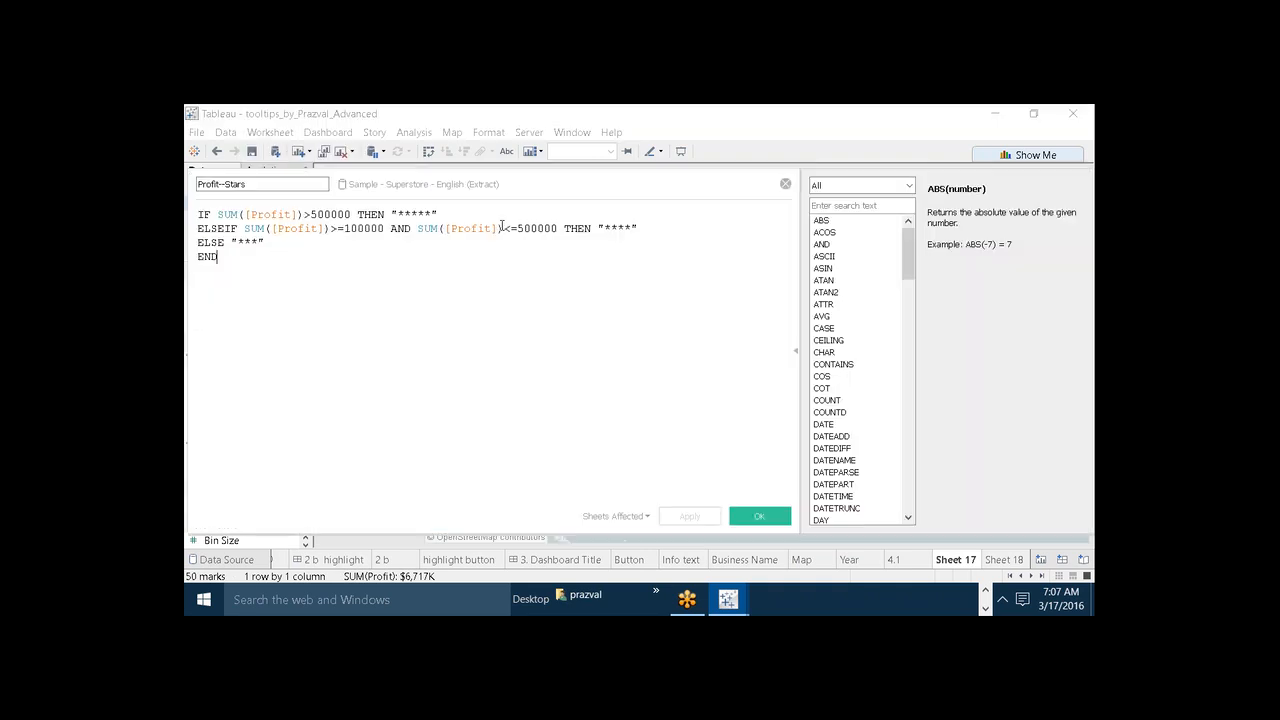
click(433, 211)
key(BackSpace)
key(BackSpace)
key(BackSpace)
key(BackSpace)
key(BackSpace)
key(ctrl+v)
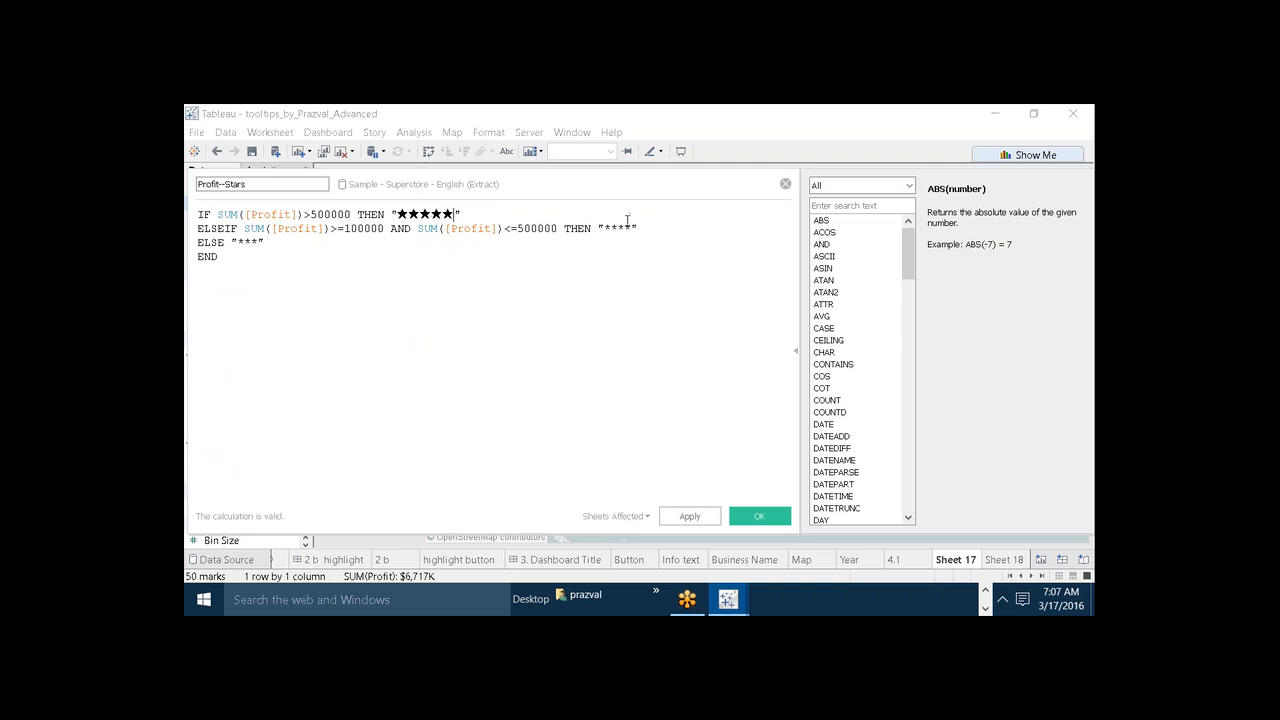
Replace the four asterisks in the ELSEIF line of the formula with four filled stars
click(628, 222)
key(BackSpace)
key(BackSpace)
key(BackSpace)
key(BackSpace)
key(ctrl+v)
key(BackSpace)
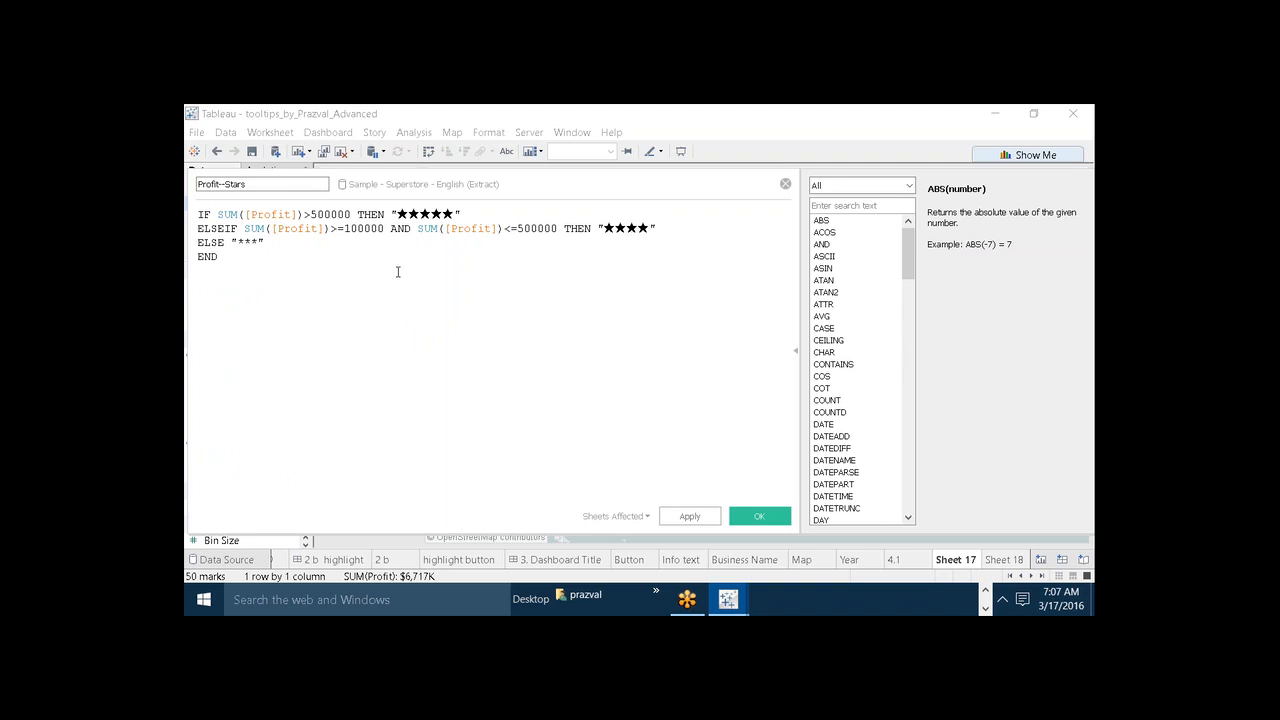
Replace the three asterisks in the ELSE line with three filled stars and save the Profit--Stars calculation
key(BackSpace)
key(BackSpace)
key(BackSpace)
key(ctrl+v)
key(BackSpace)
key(BackSpace)
click(690, 516)
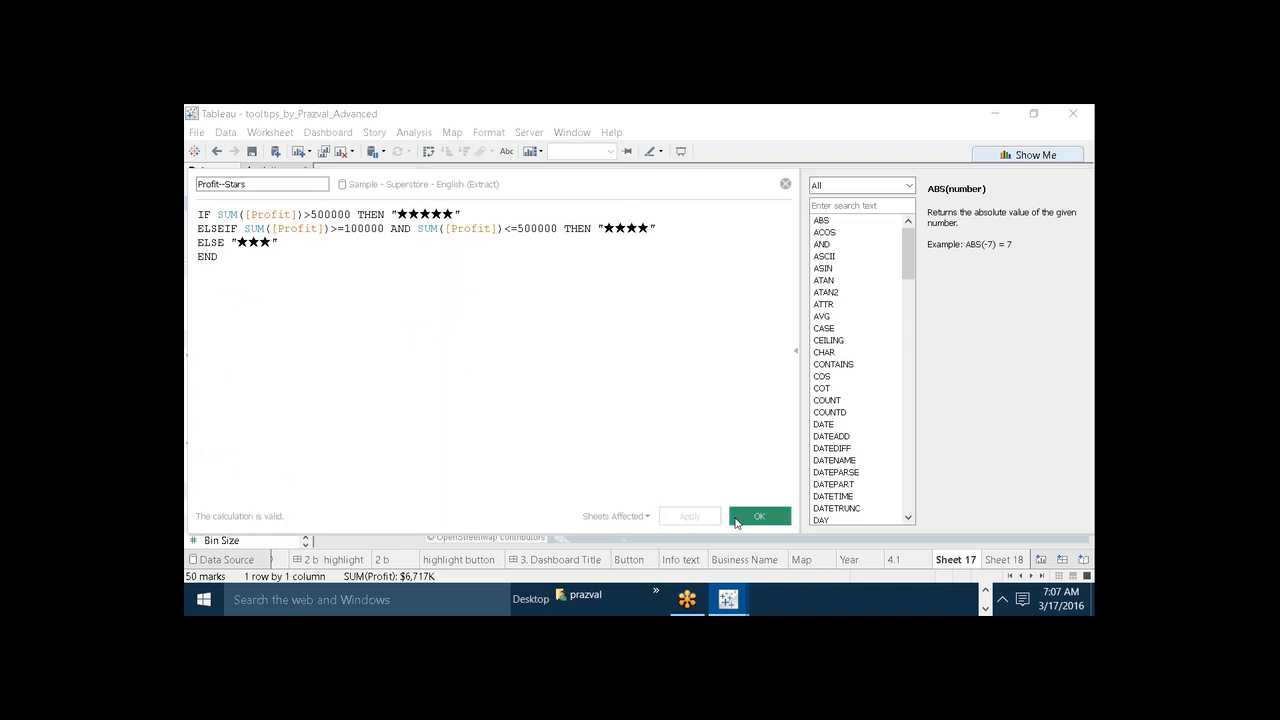
click(737, 518)
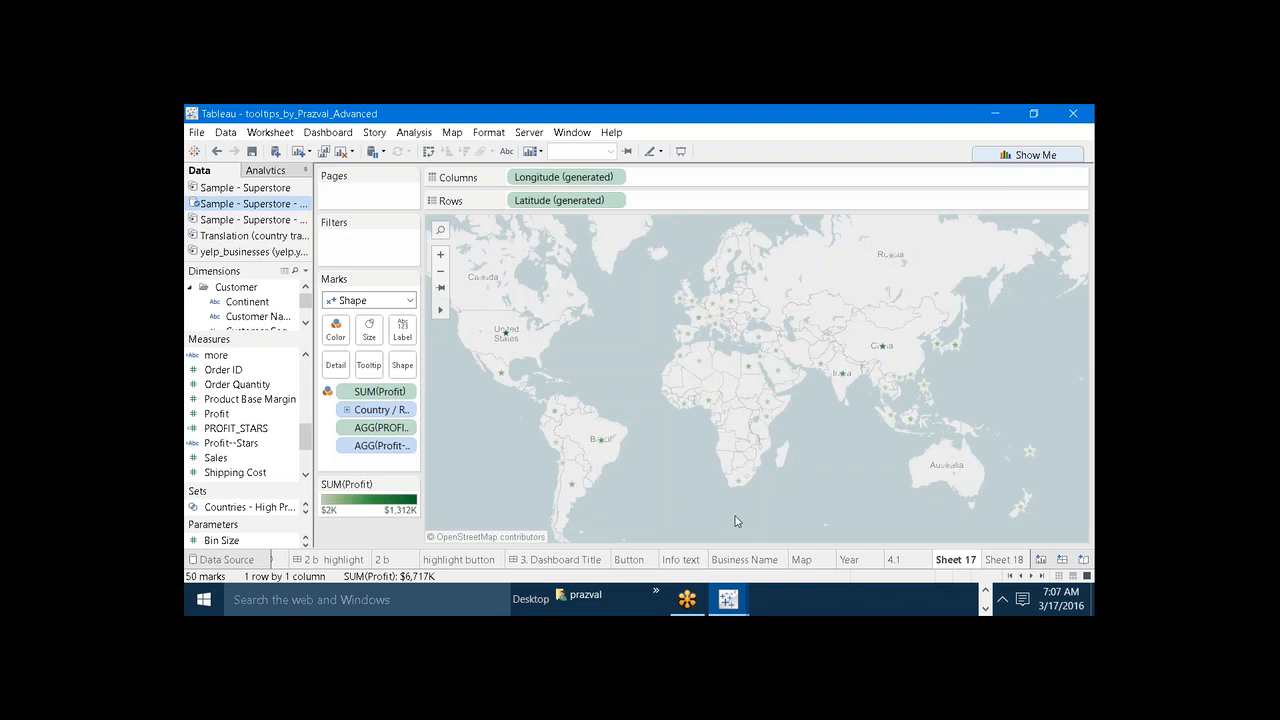
Change the world map's mark type to Filled Map and check the star ratings in the country tooltips
click(410, 300)
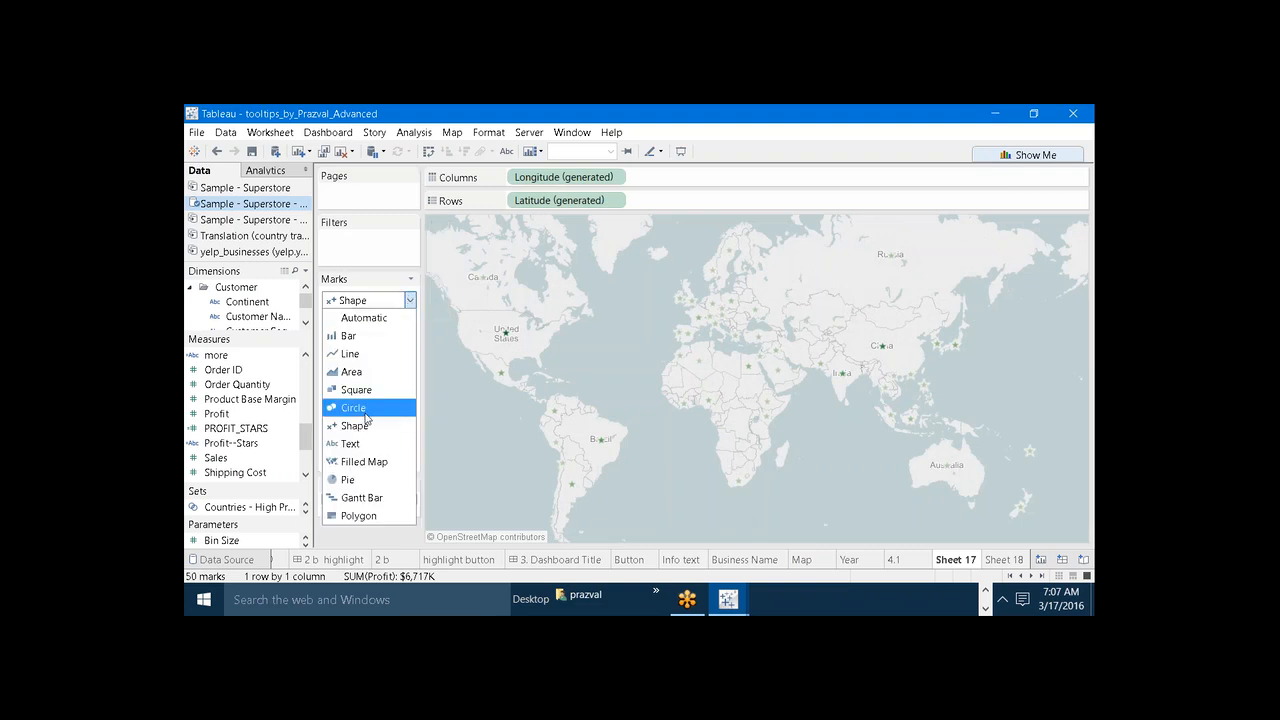
click(352, 371)
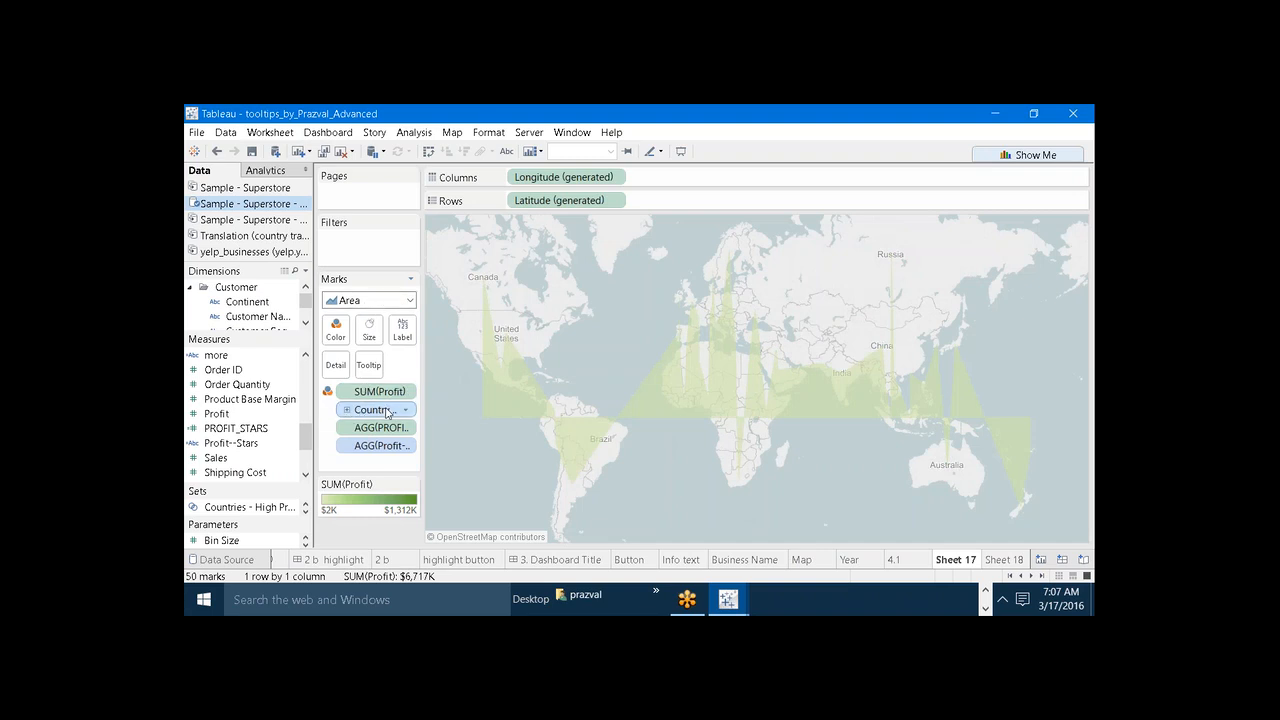
click(409, 300)
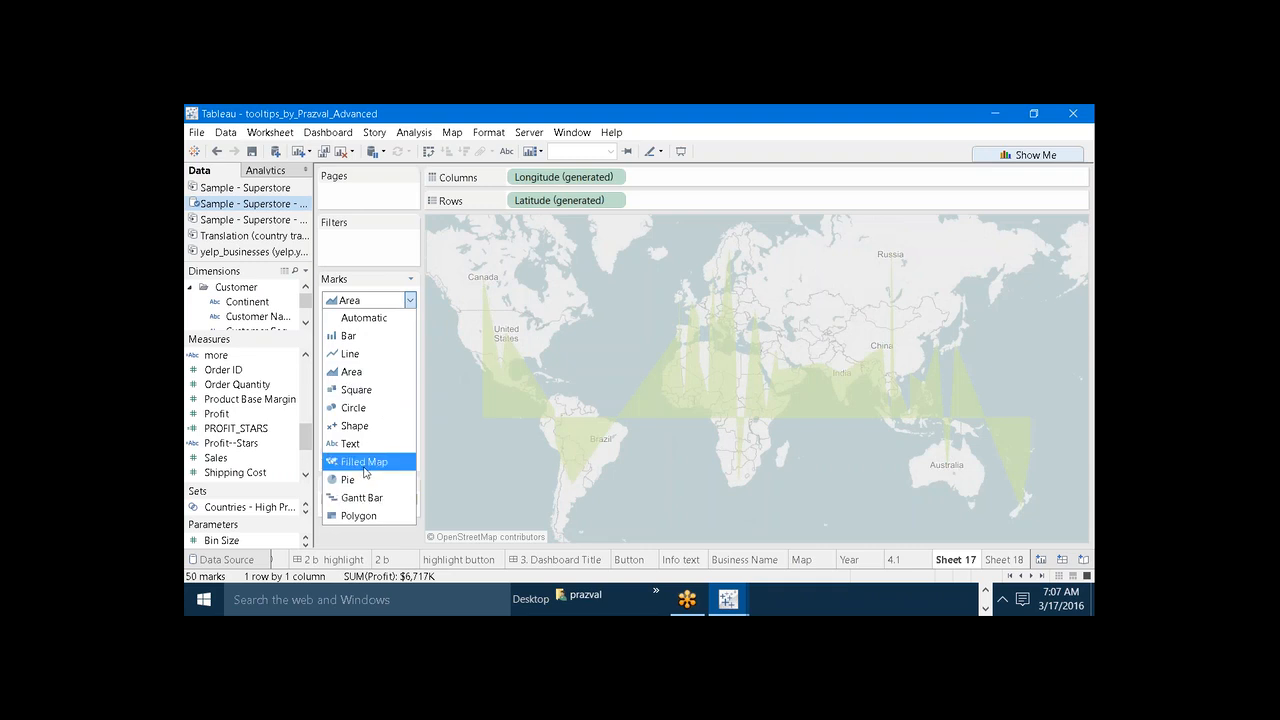
click(364, 472)
mouse_move(512, 352)
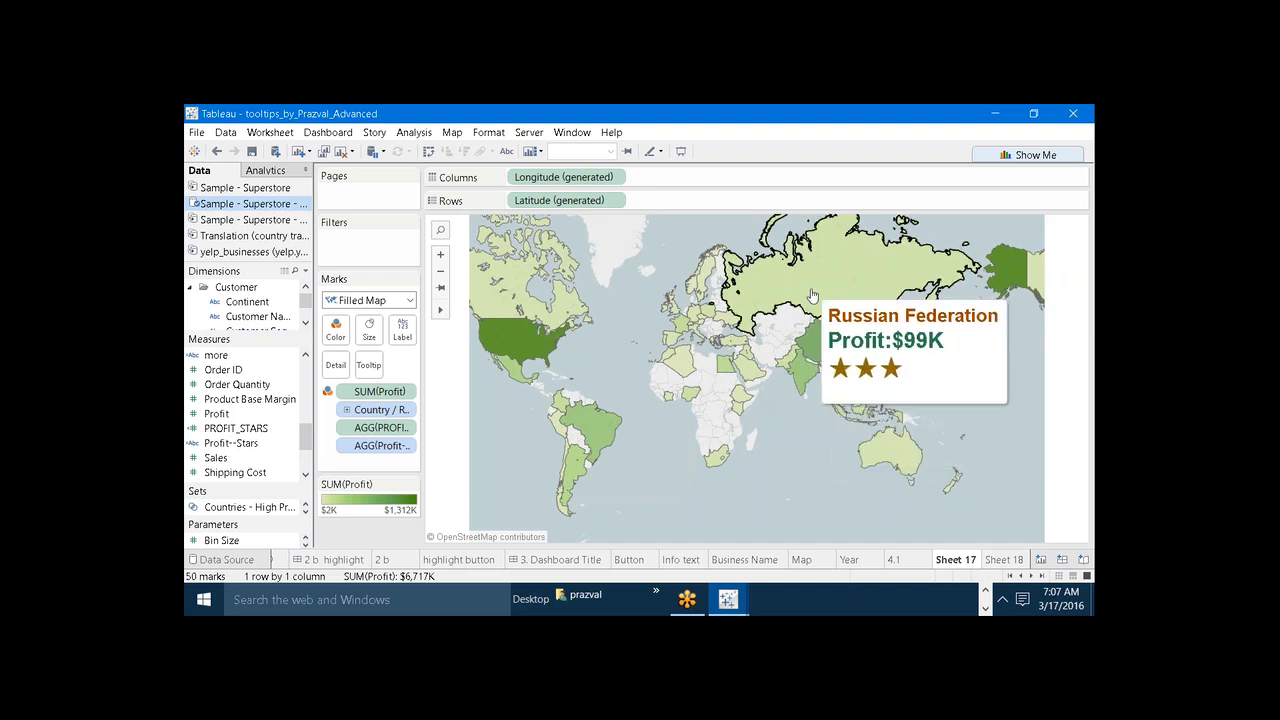
mouse_move(550, 298)
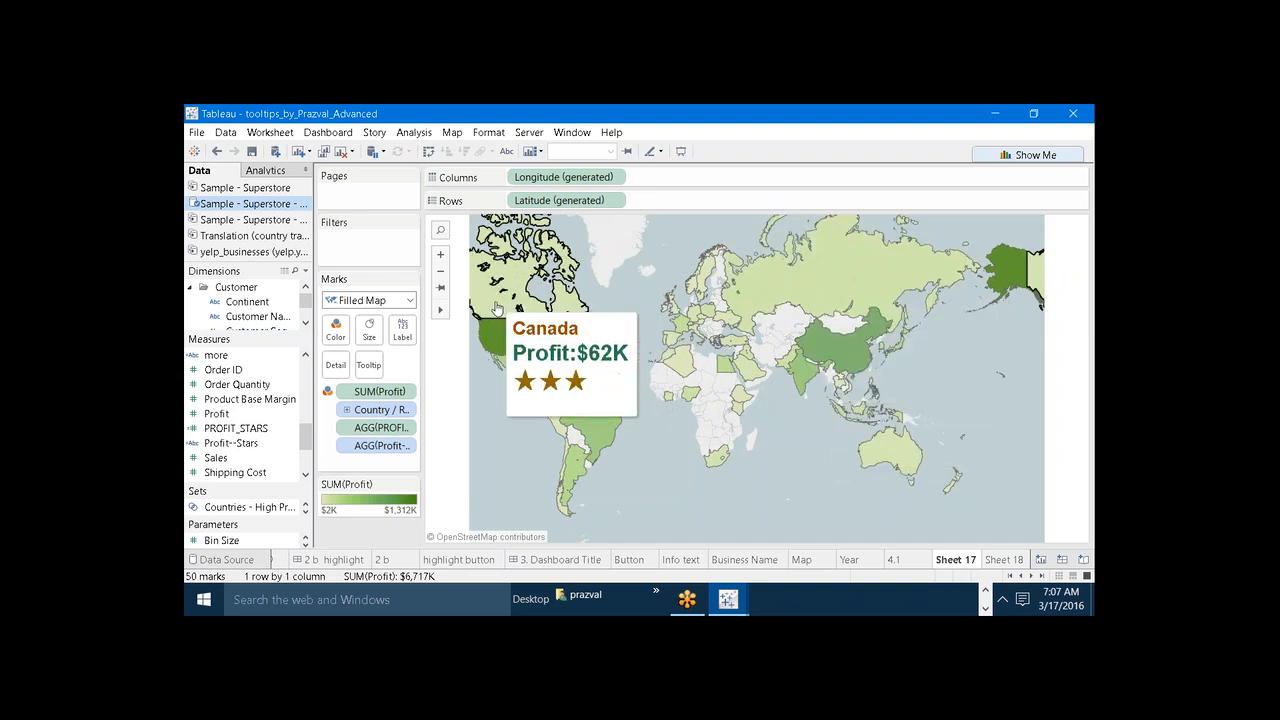
Open sheet 4 b and examine the arrow and percentage labels at the ends of the country sales lines
click(1031, 576)
click(1031, 576)
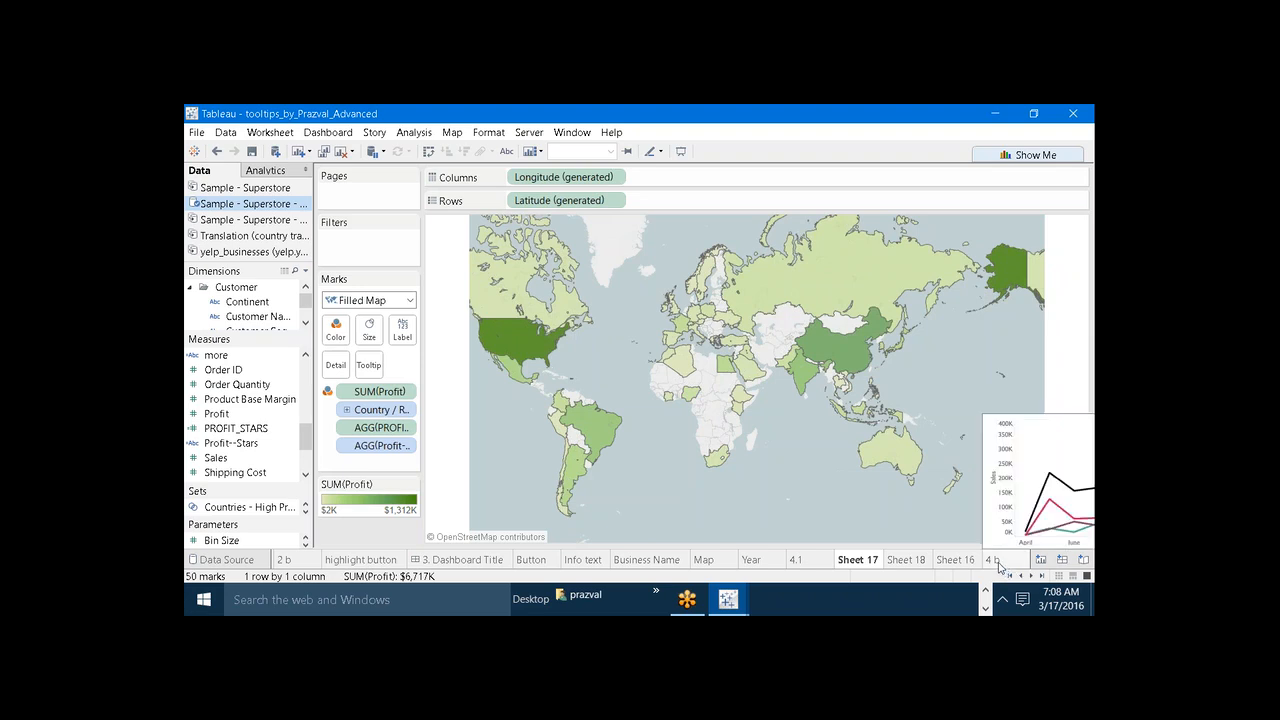
click(997, 562)
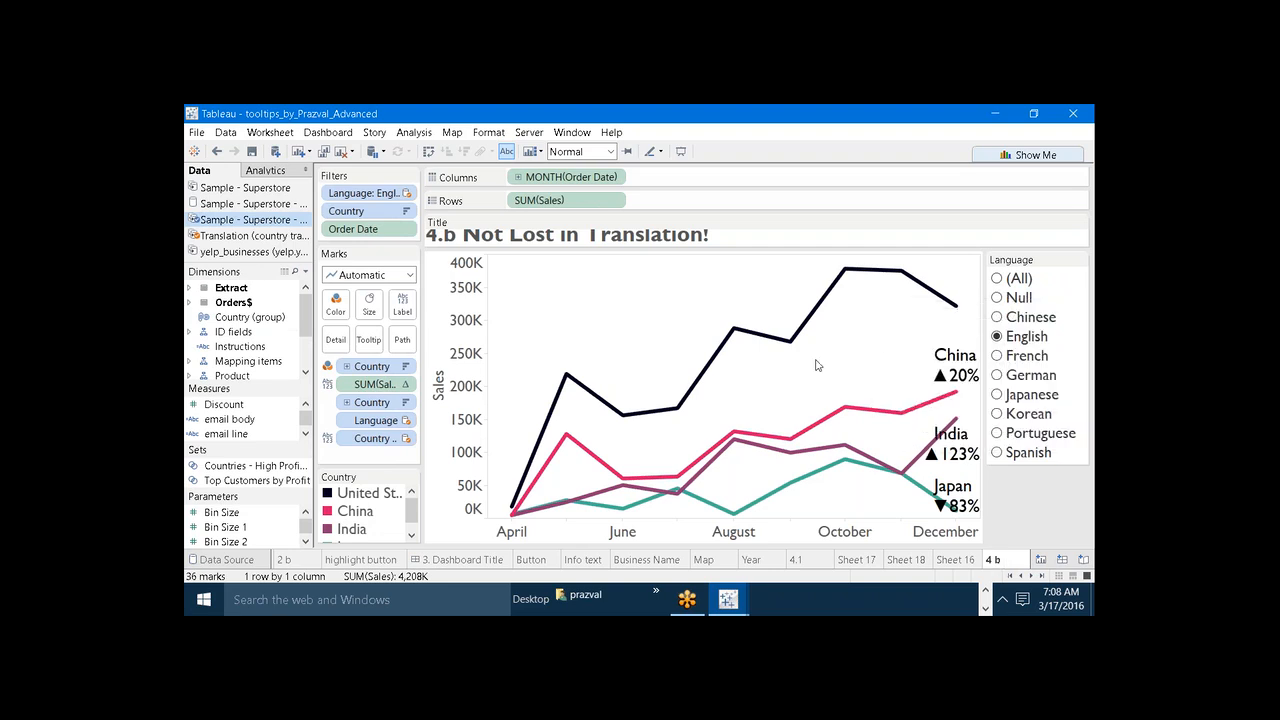
mouse_move(956, 392)
mouse_move(938, 509)
Create a new worksheet from the second Sample - Superstore data source with Continent on Rows, enlarging the Dimensions list
click(1041, 560)
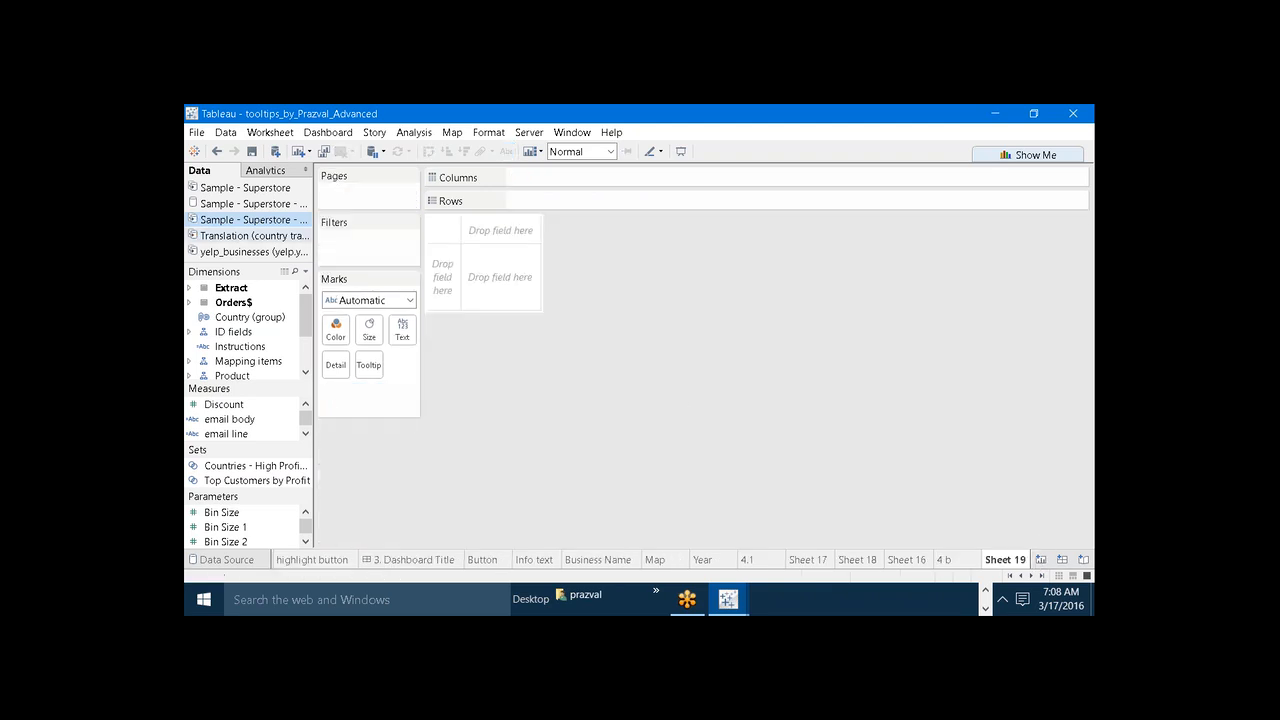
click(250, 203)
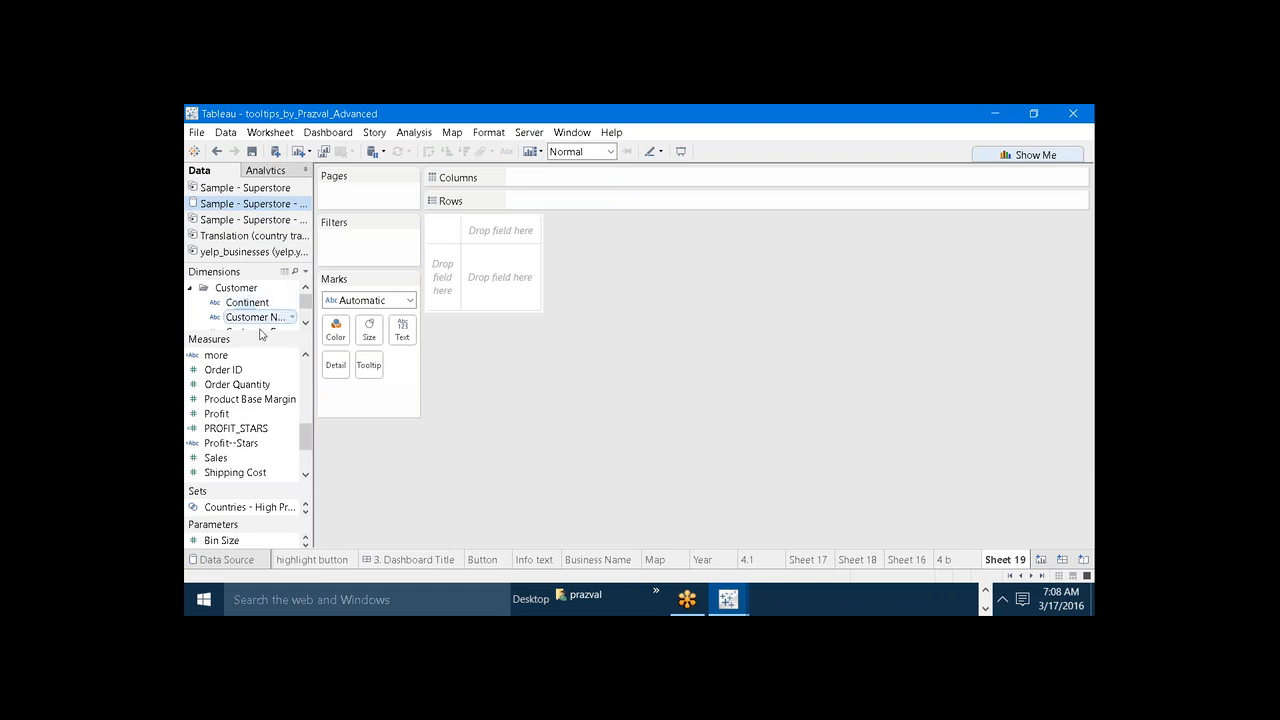
drag(259, 333, 260, 432)
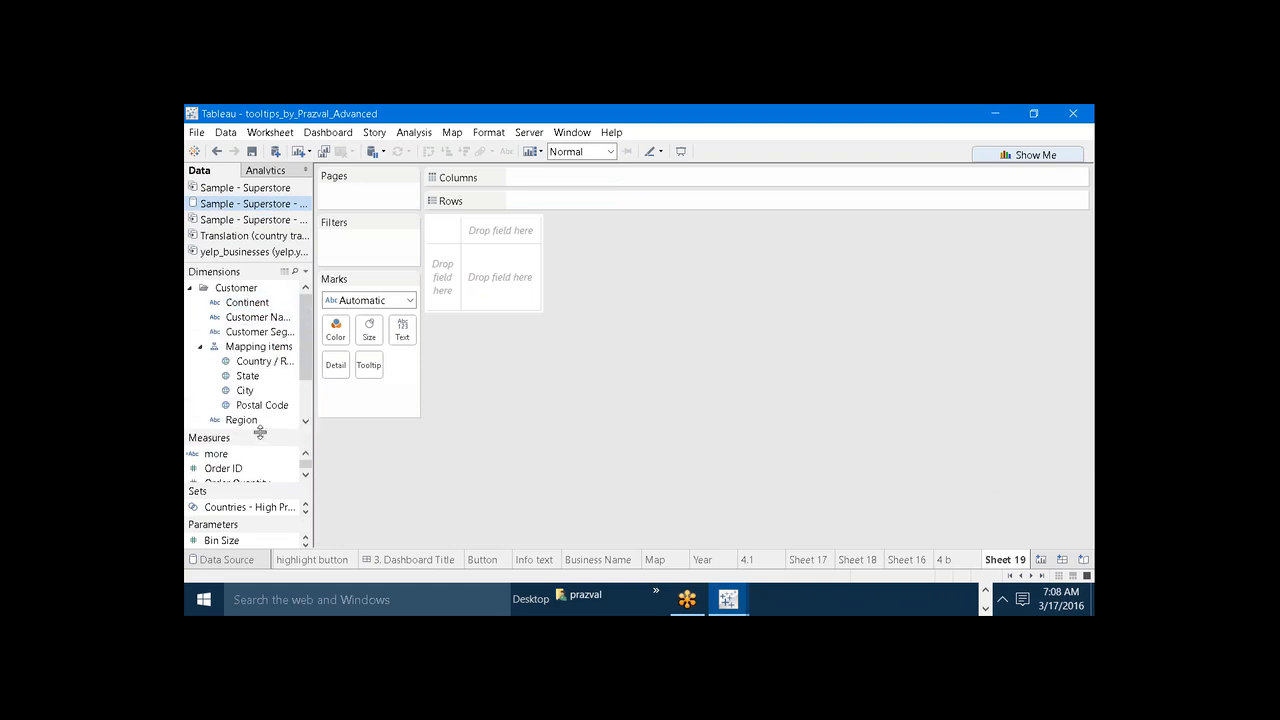
mouse_move(308, 368)
mouse_down()
mouse_move(308, 388)
mouse_move(308, 362)
mouse_up()
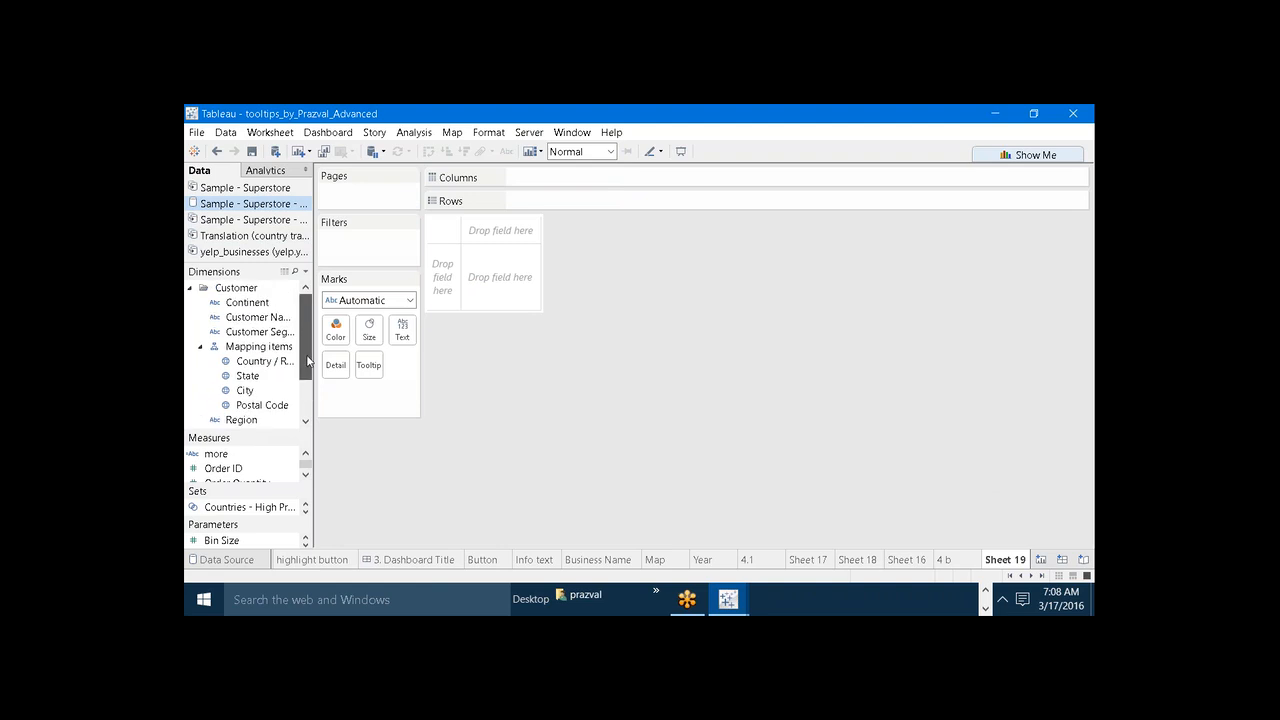
drag(247, 302, 575, 200)
mouse_move(524, 263)
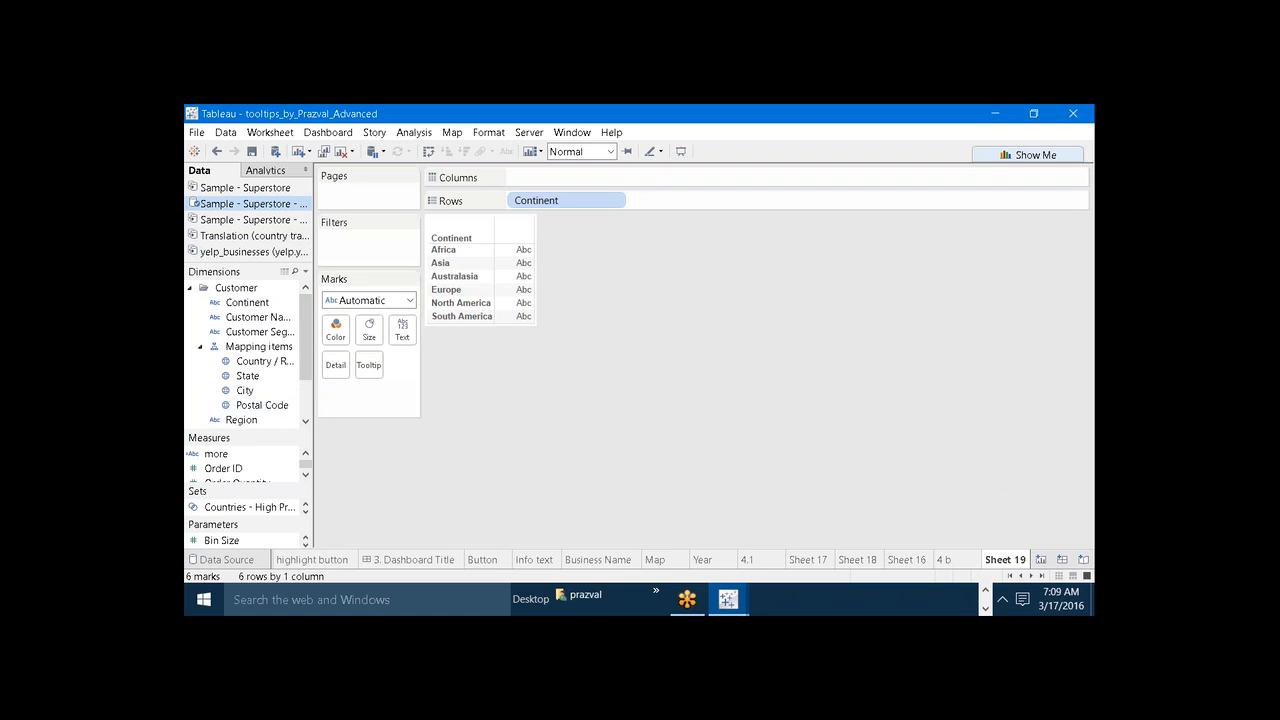
drag(245, 434, 233, 463)
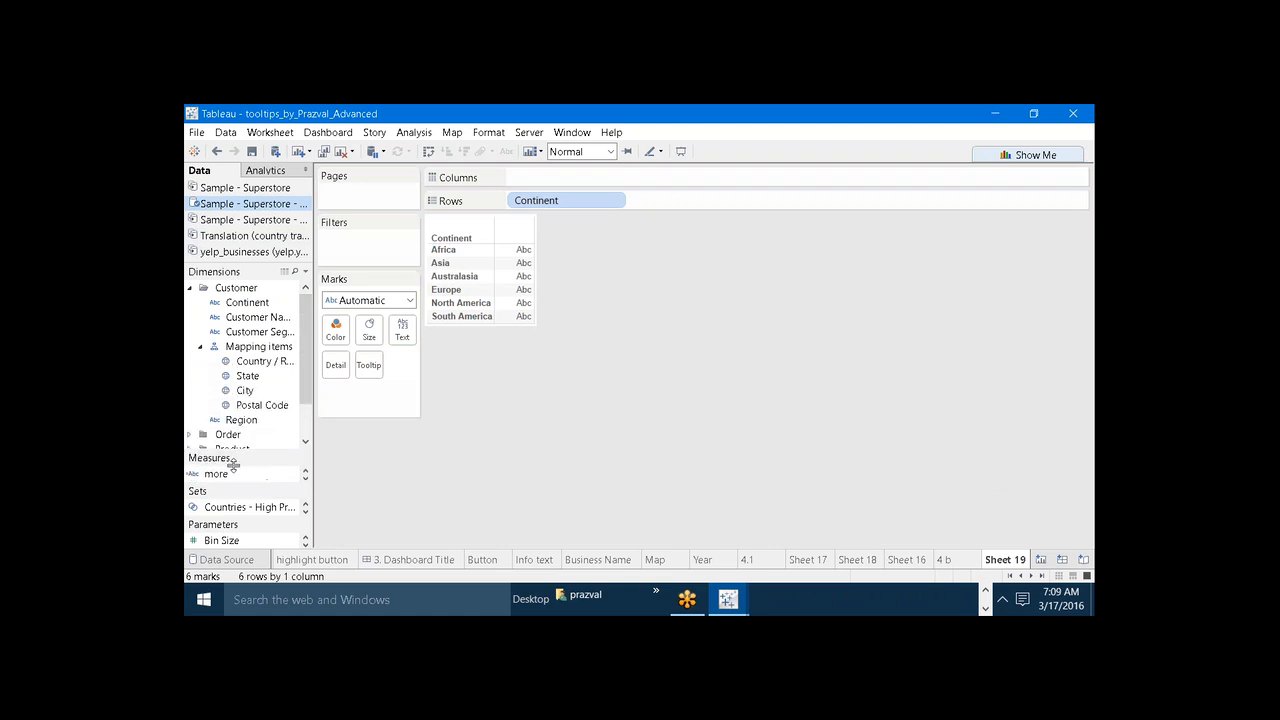
Add the Order Date year ahead of Continent on Rows and place the sum of Sales on Columns
drag(301, 371, 301, 401)
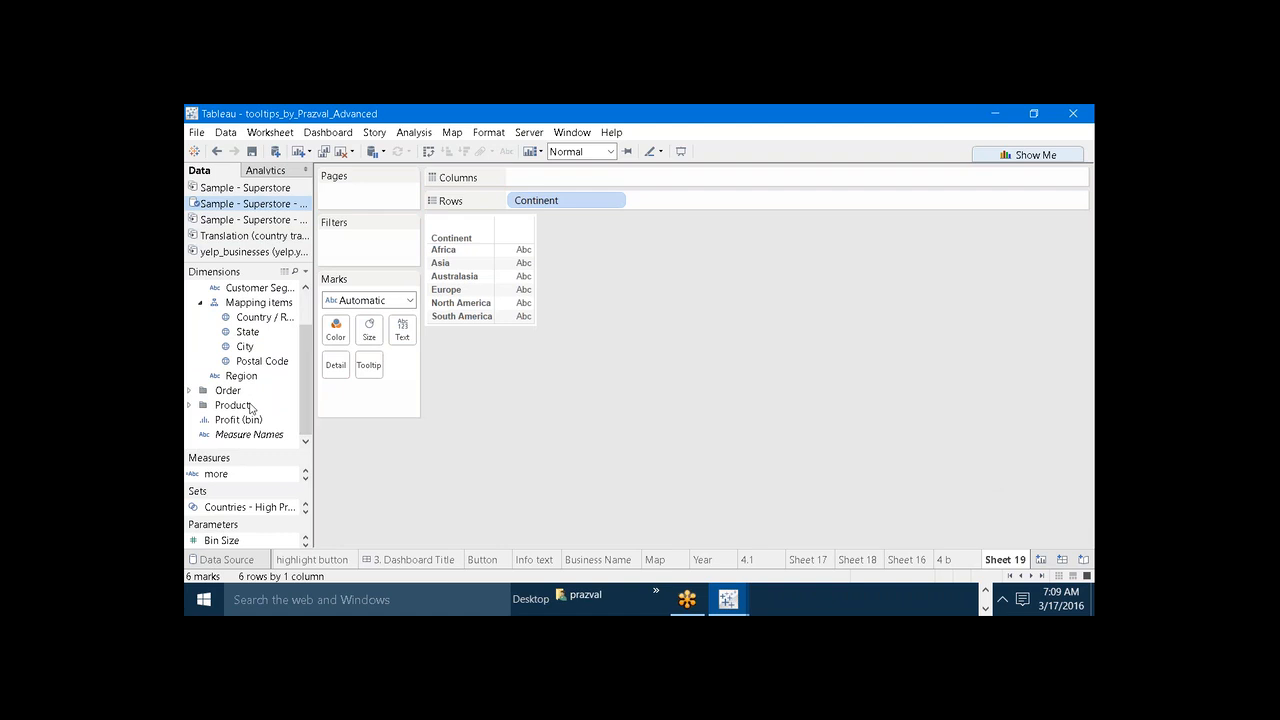
click(190, 390)
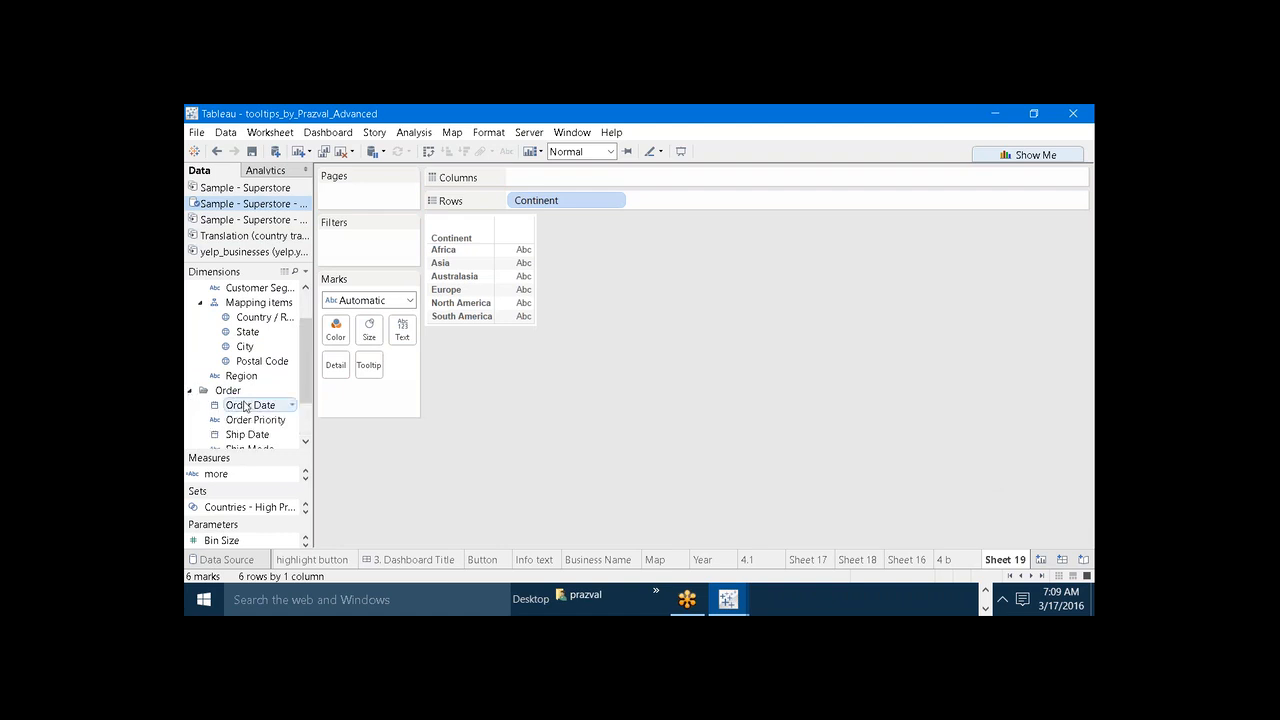
mouse_move(245, 405)
mouse_down()
mouse_move(443, 360)
mouse_move(515, 300)
mouse_move(530, 183)
mouse_move(512, 177)
mouse_move(525, 195)
mouse_move(514, 200)
mouse_up()
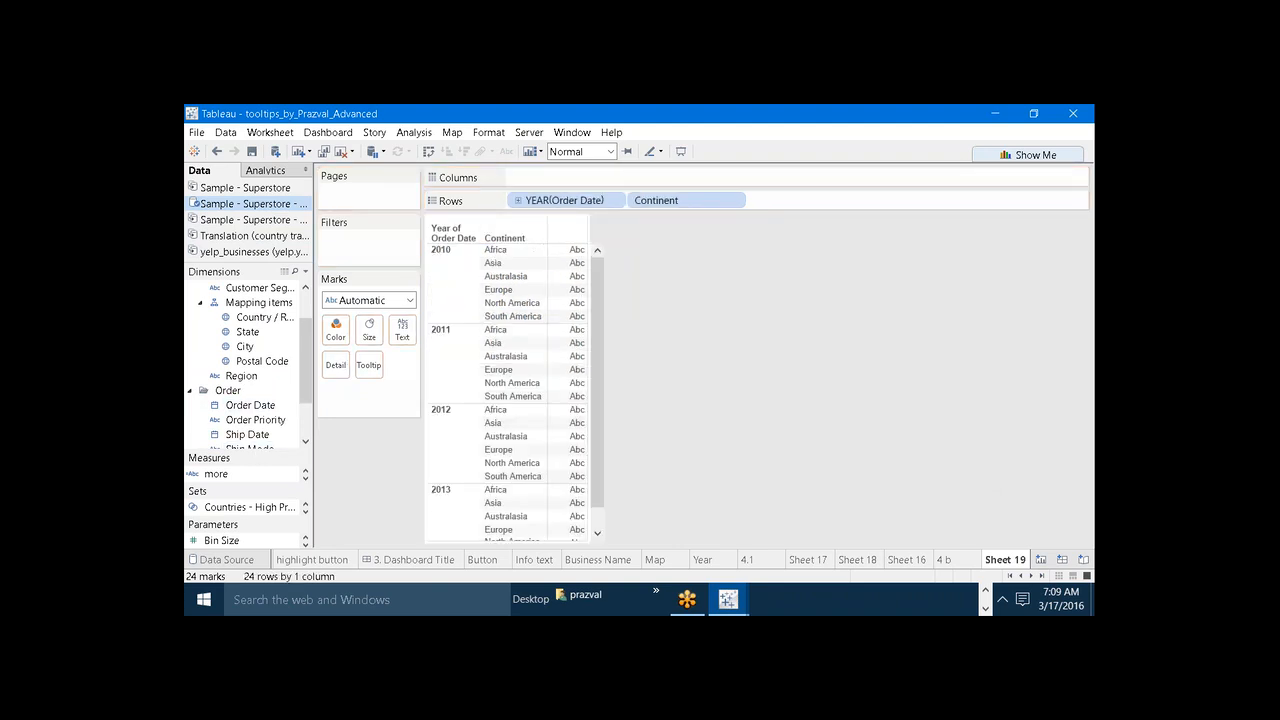
drag(245, 458, 229, 300)
drag(215, 421, 535, 180)
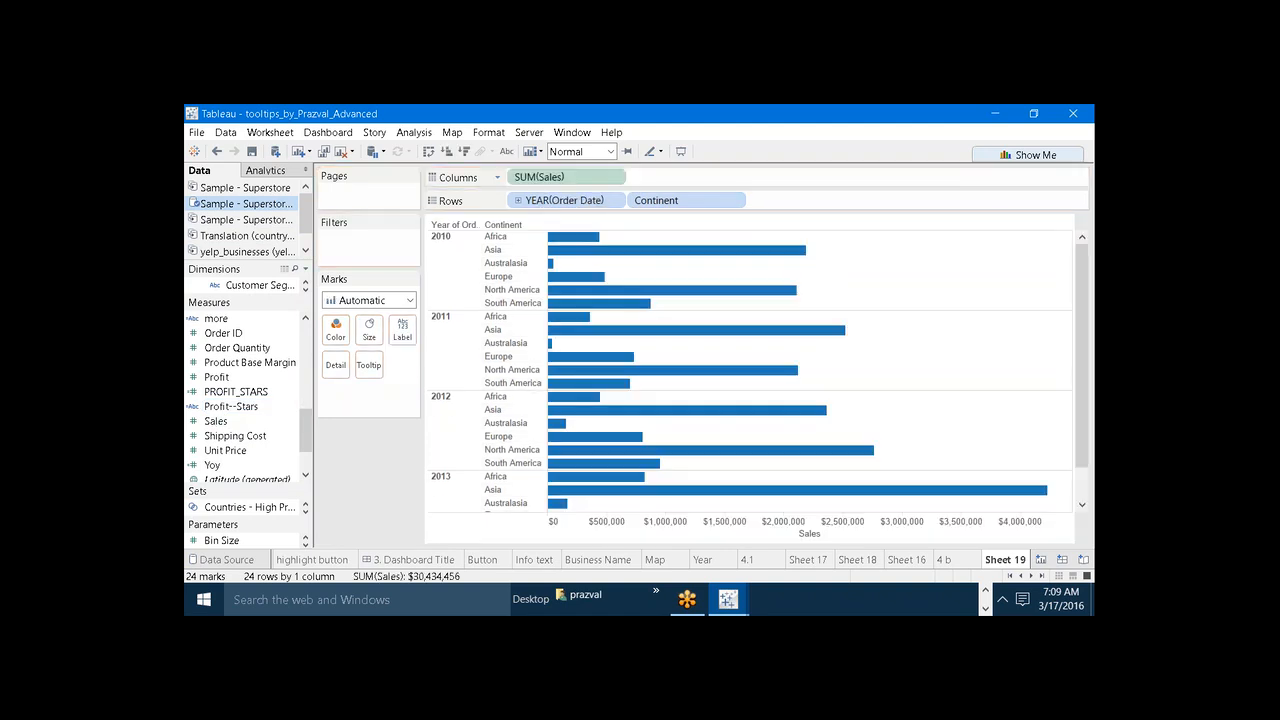
Turn the chart into lines with Order Date years on Columns and Continent ahead of Sales on Rows
click(410, 300)
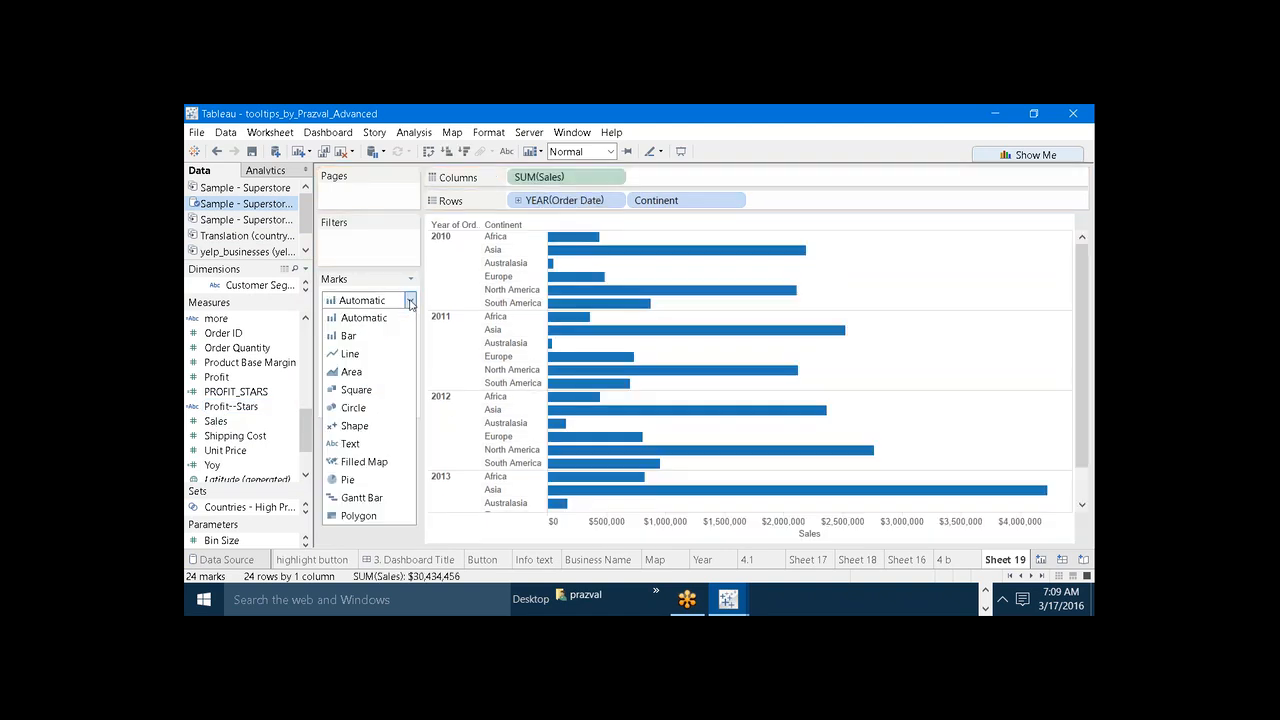
click(376, 354)
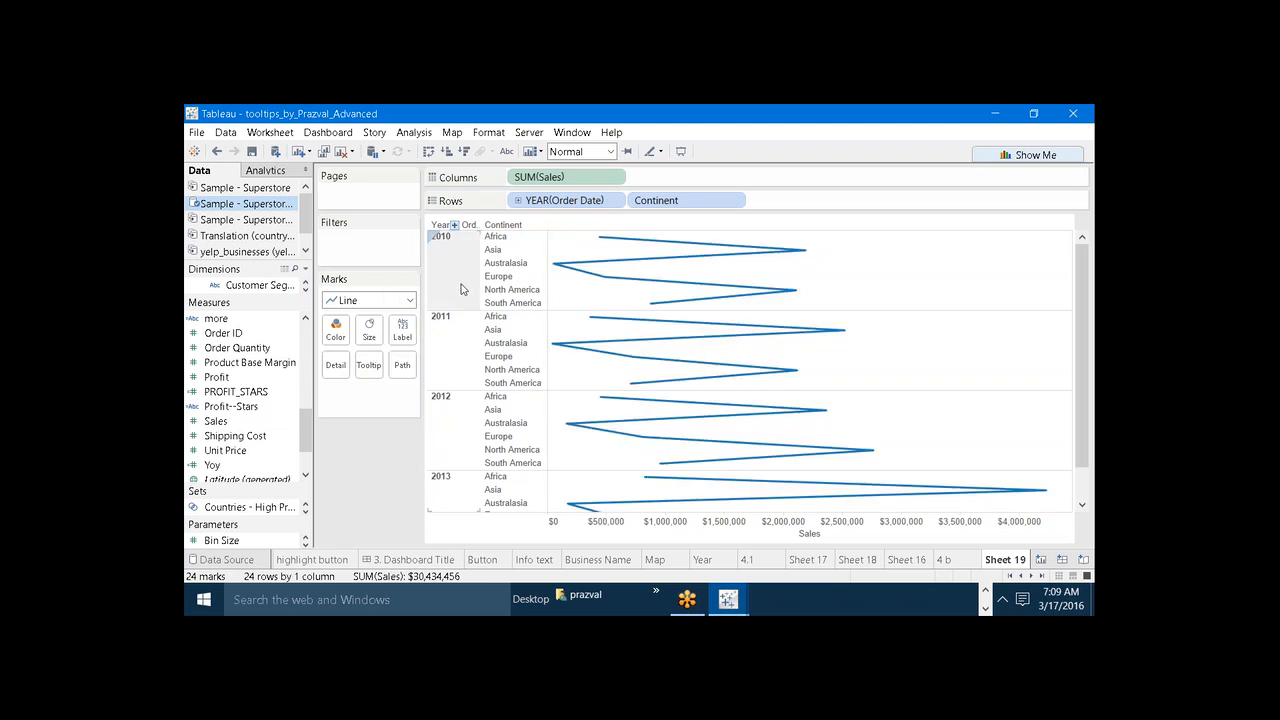
click(428, 151)
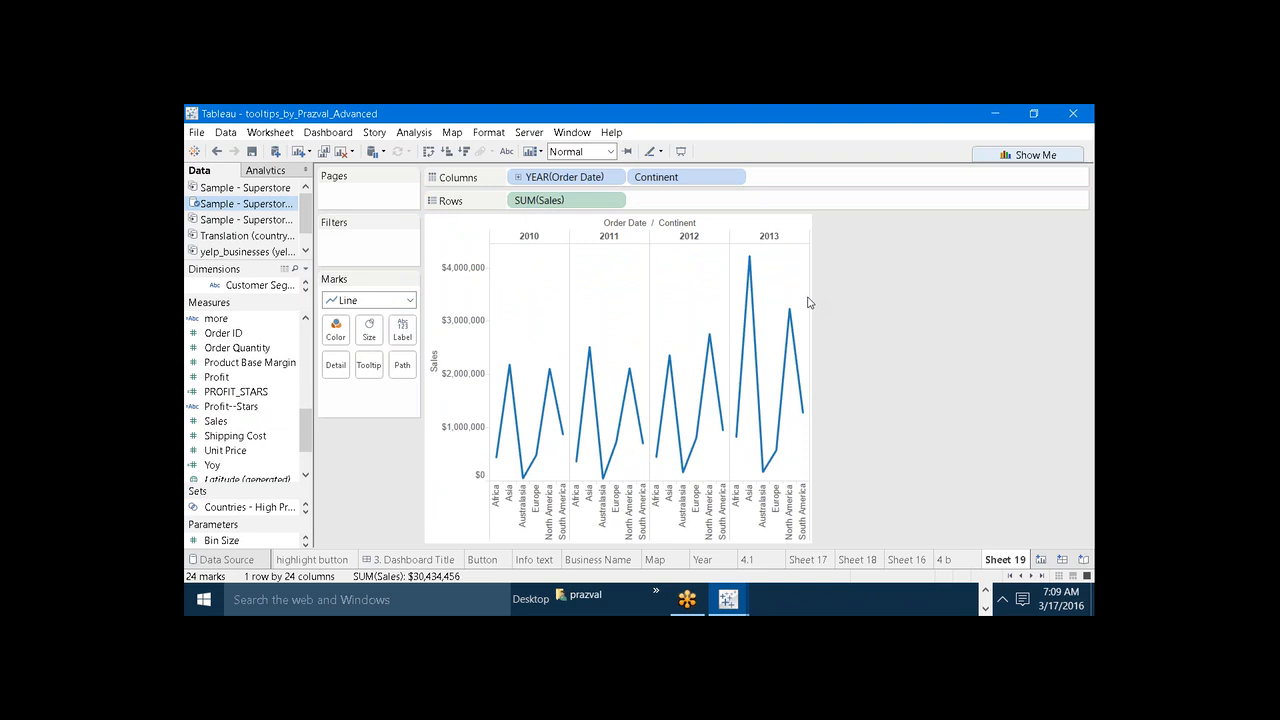
drag(641, 186, 656, 201)
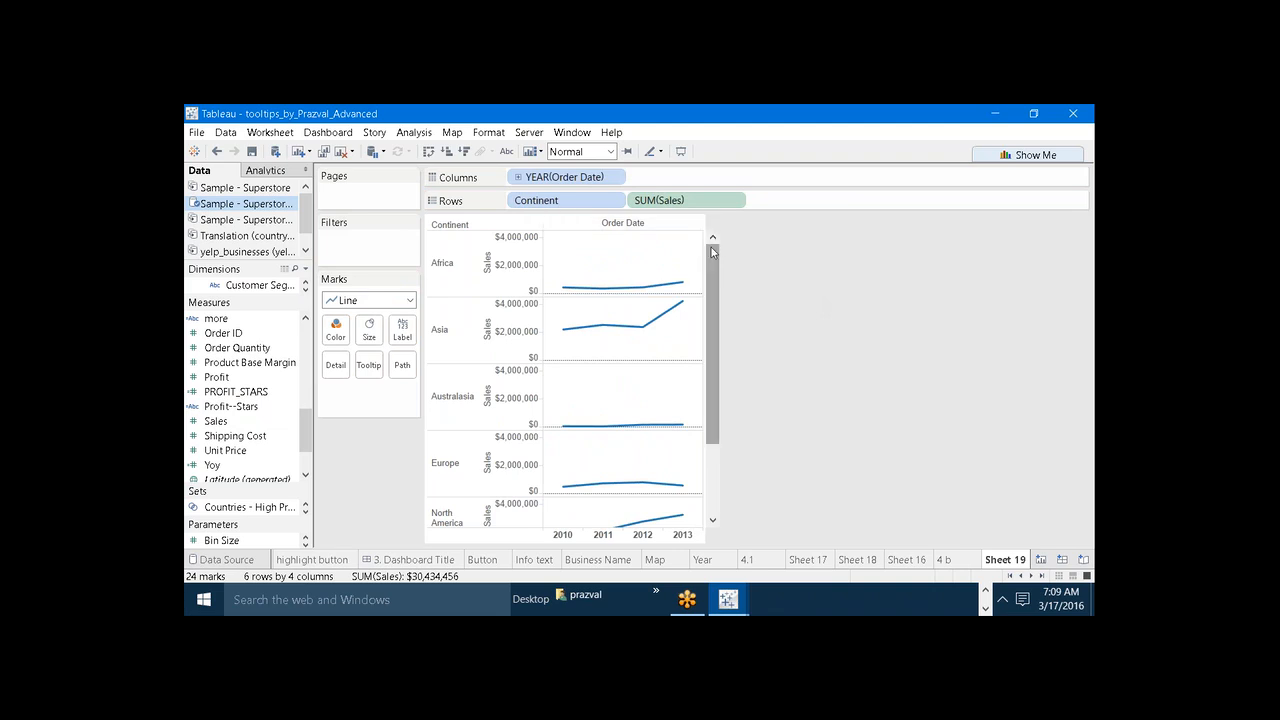
Check Africa's 2012 and 2013 sales points, and show mark labels on all the continent lines
drag(715, 277, 735, 245)
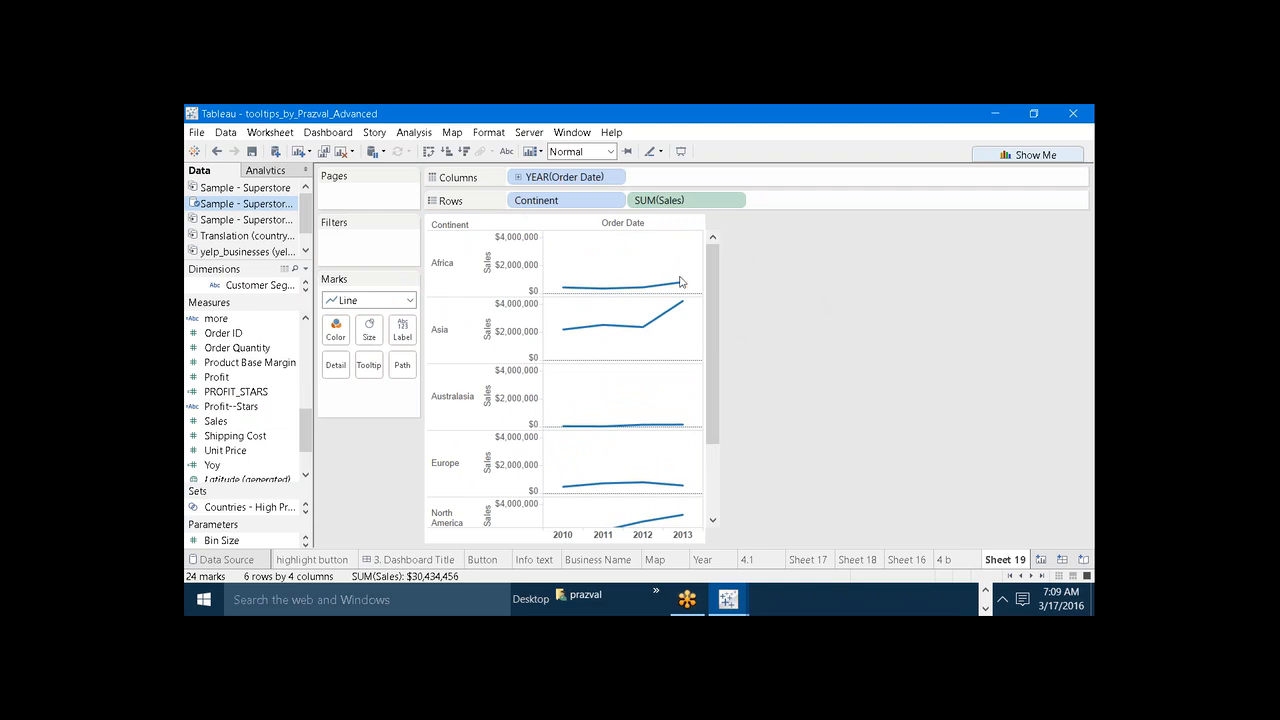
mouse_move(683, 288)
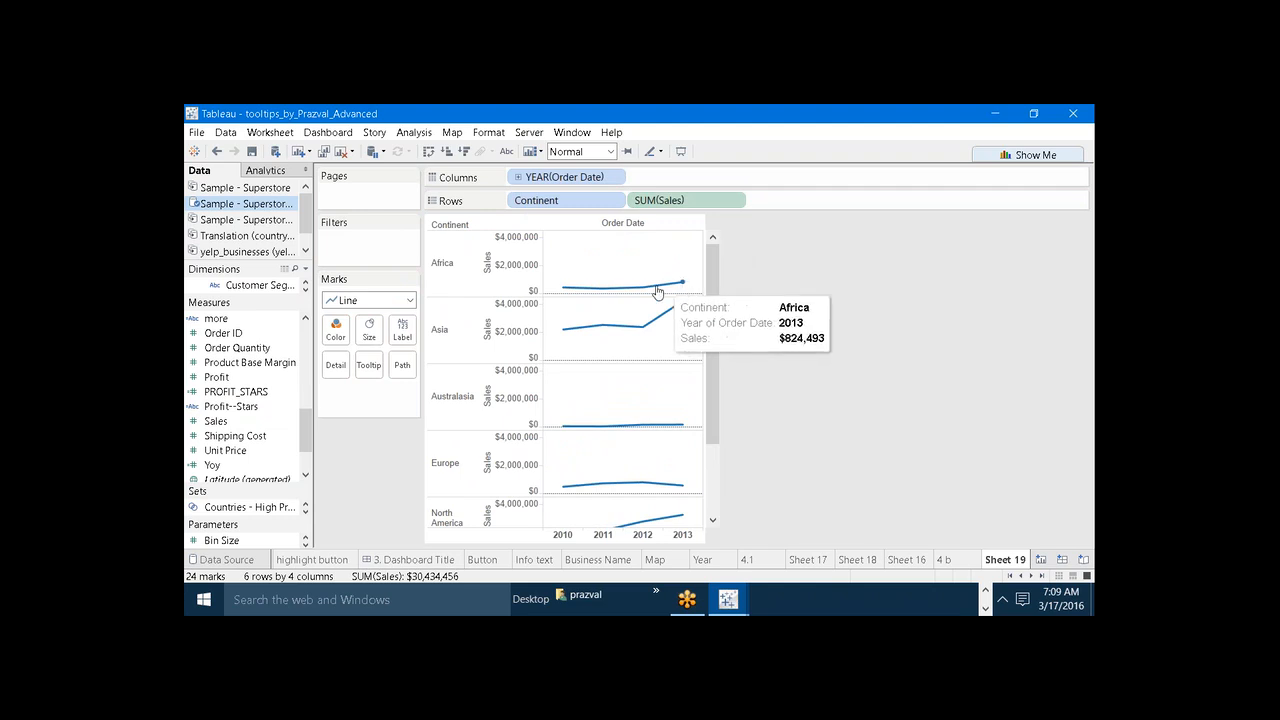
click(641, 289)
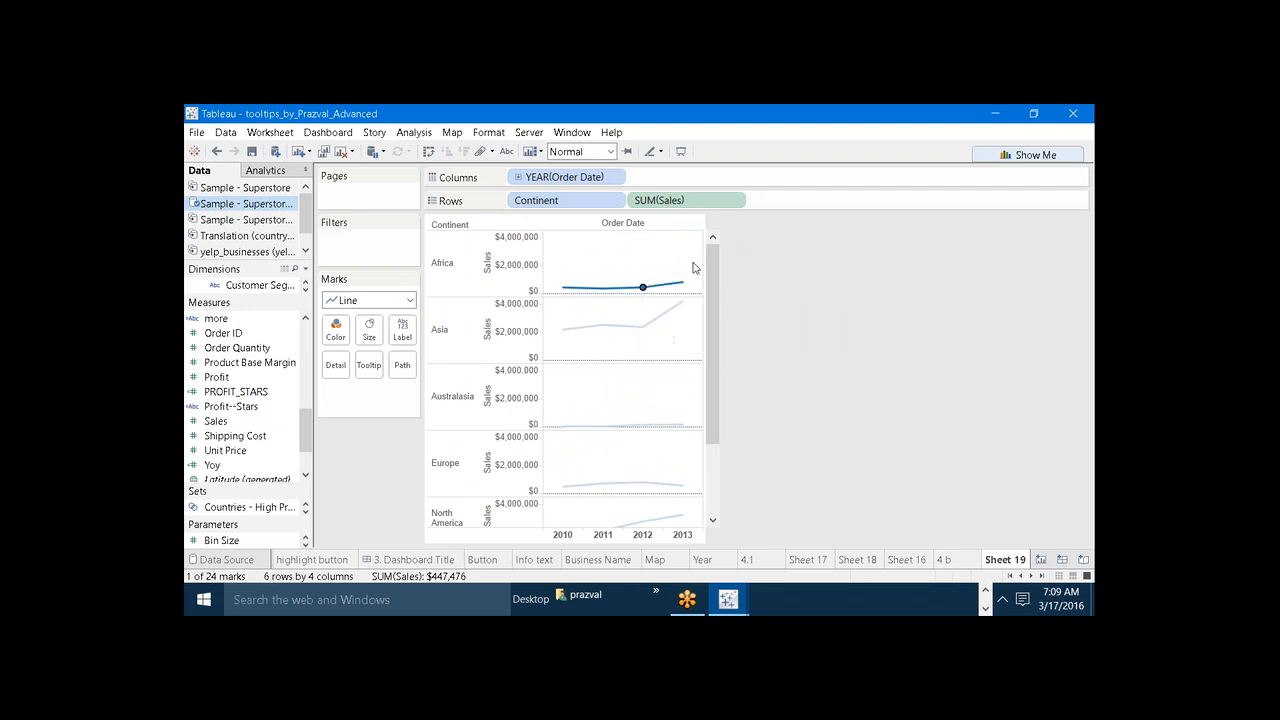
click(595, 238)
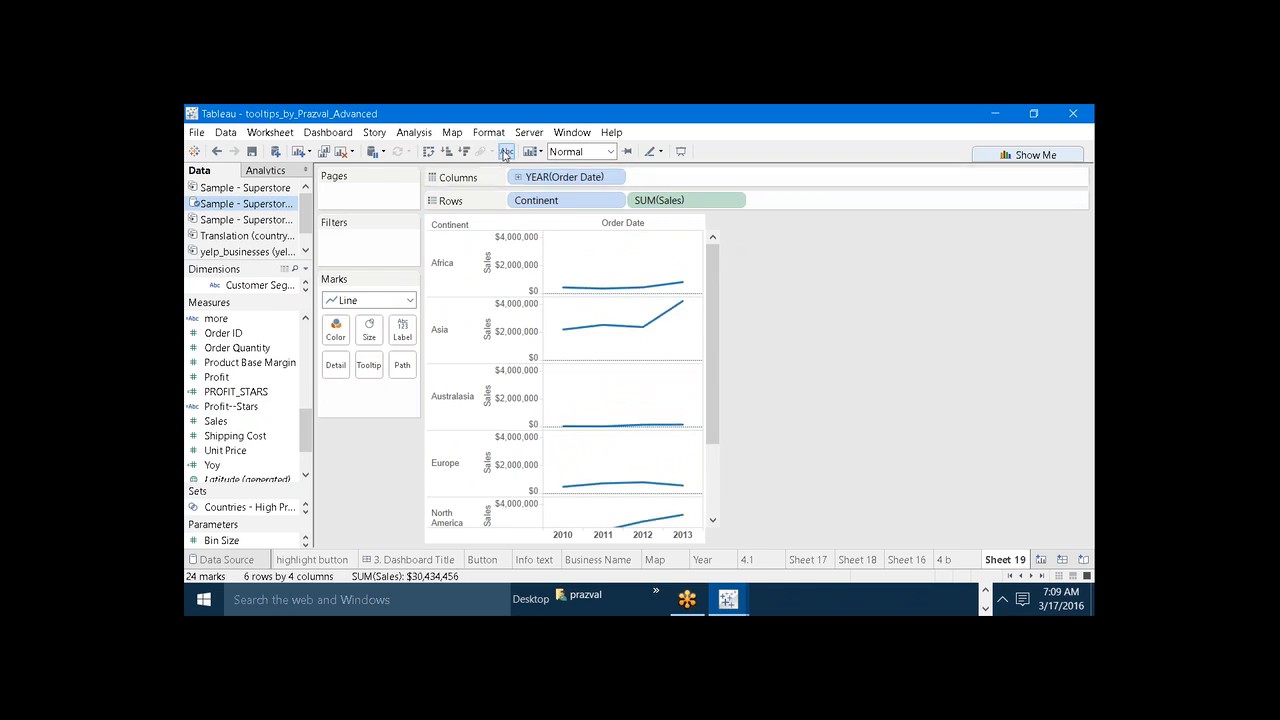
click(506, 151)
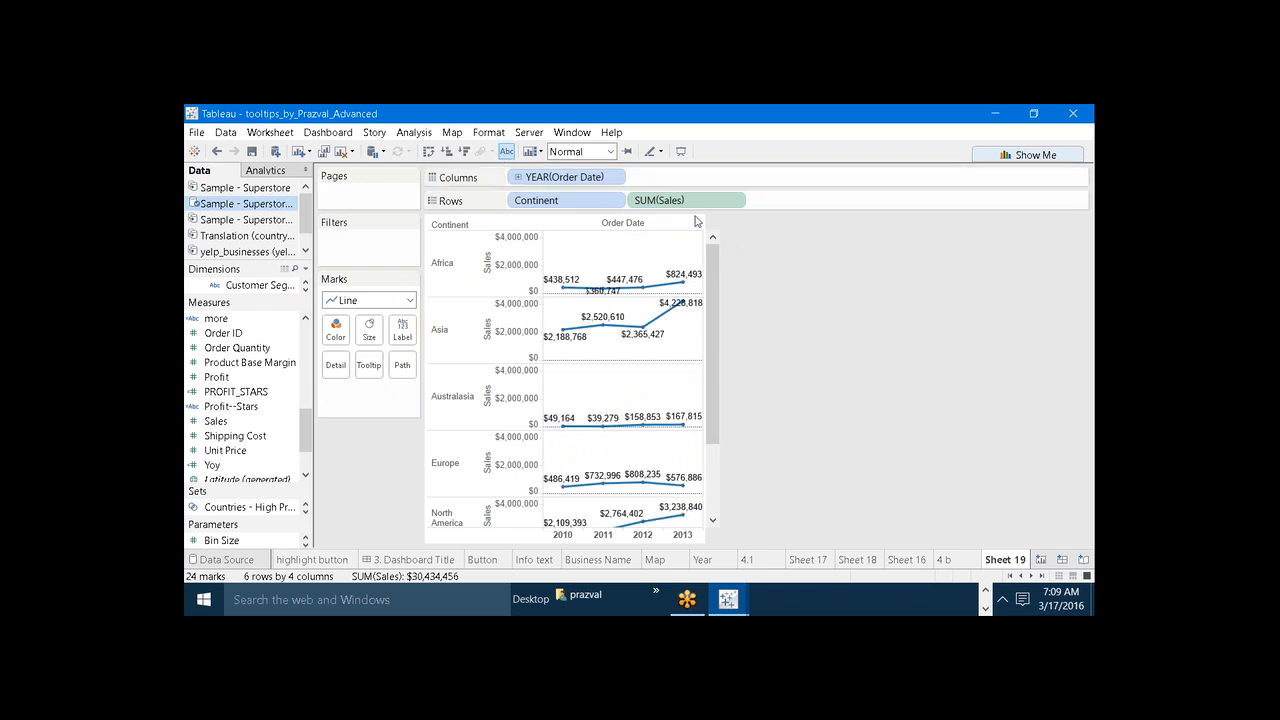
Review the arrow labels at the line ends on sheet 4 b and return to Sheet 19
click(942, 565)
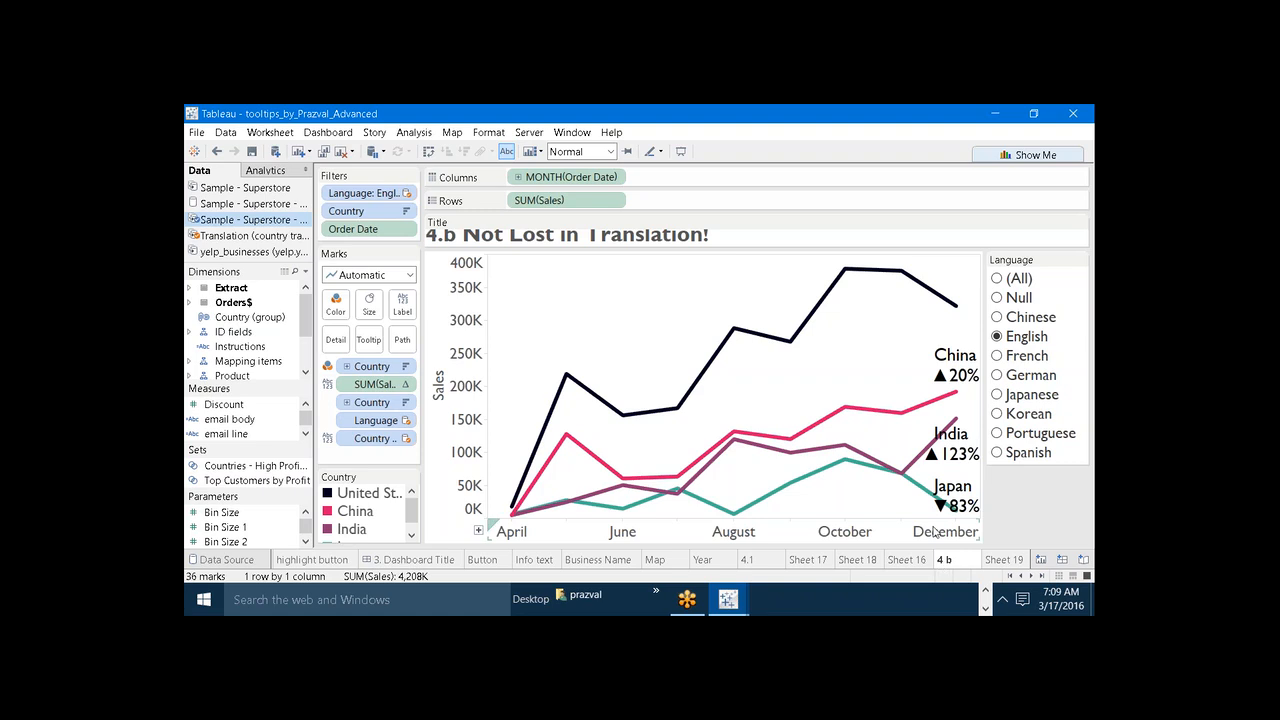
mouse_move(938, 483)
click(1006, 563)
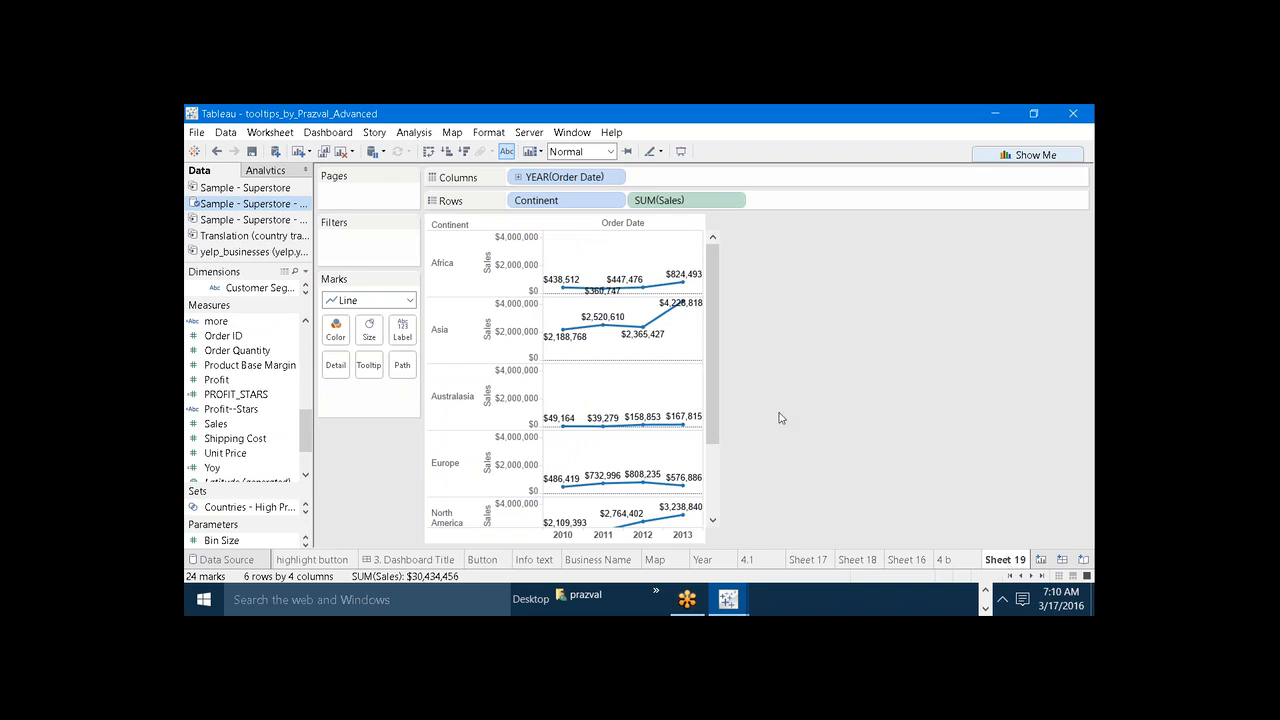
Combine the lines into one widened chart colored by Continent, with the mark labels hidden
drag(540, 200, 336, 326)
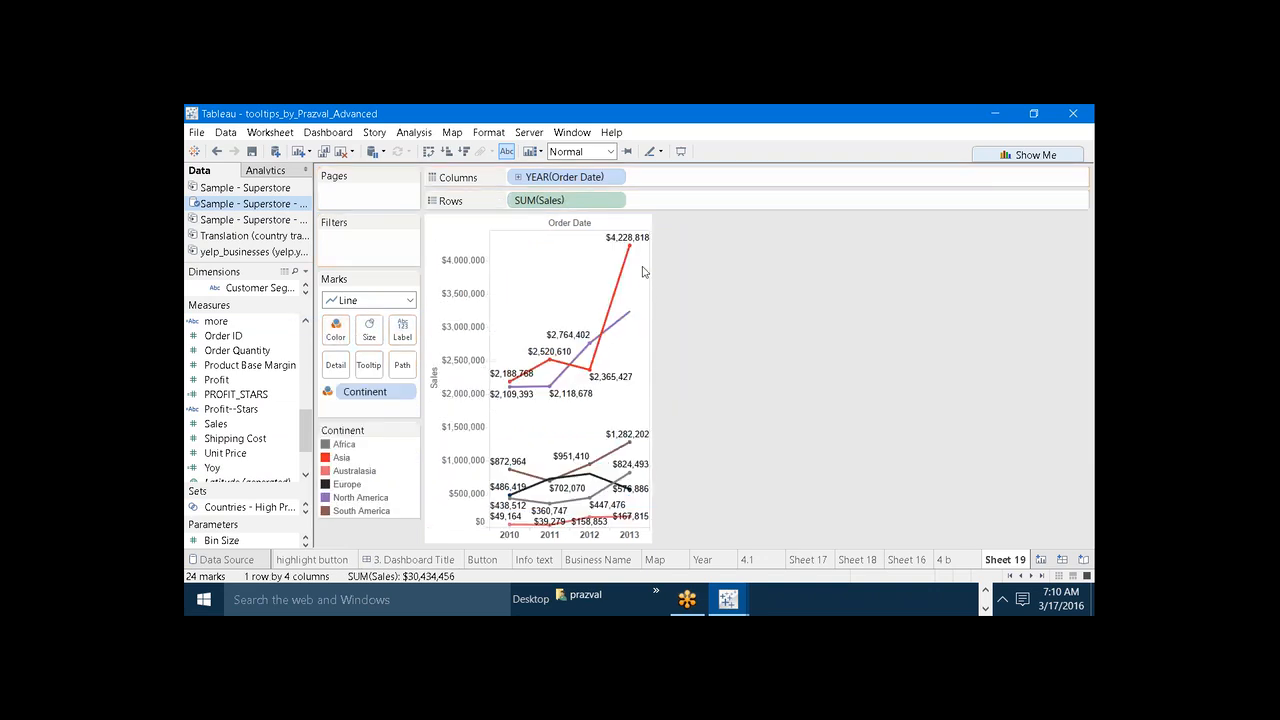
drag(651, 268, 871, 301)
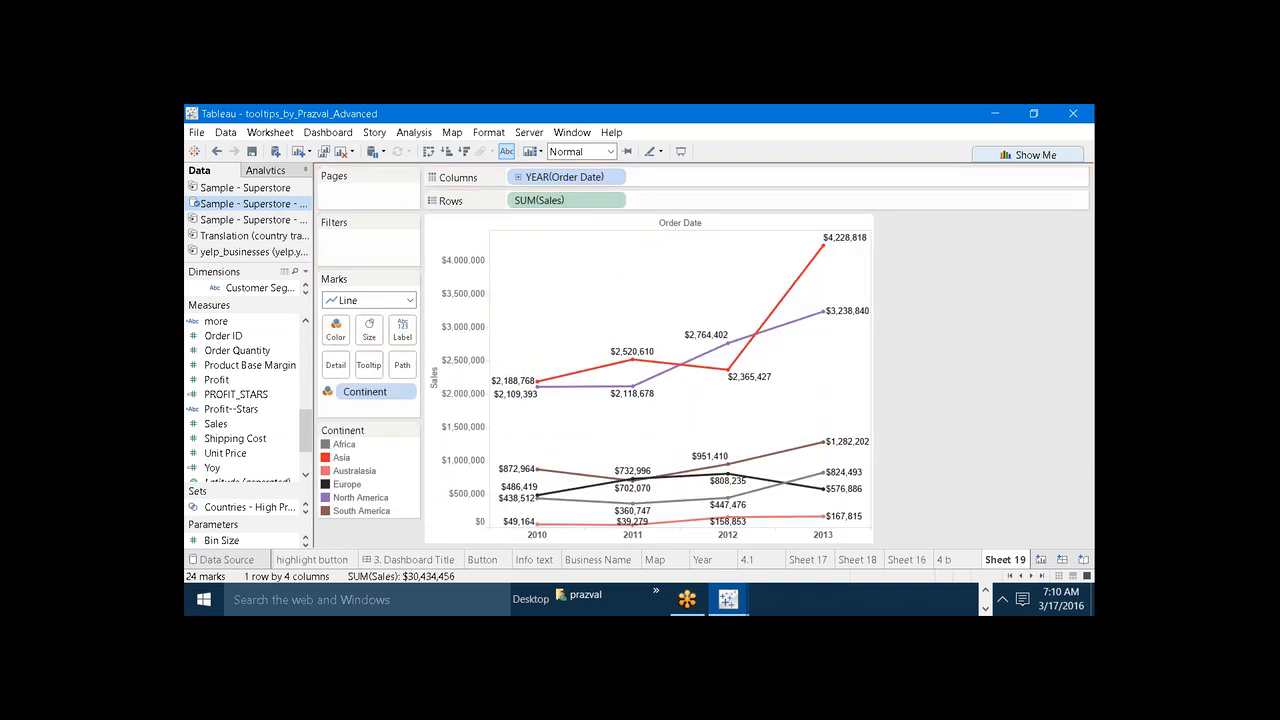
click(506, 151)
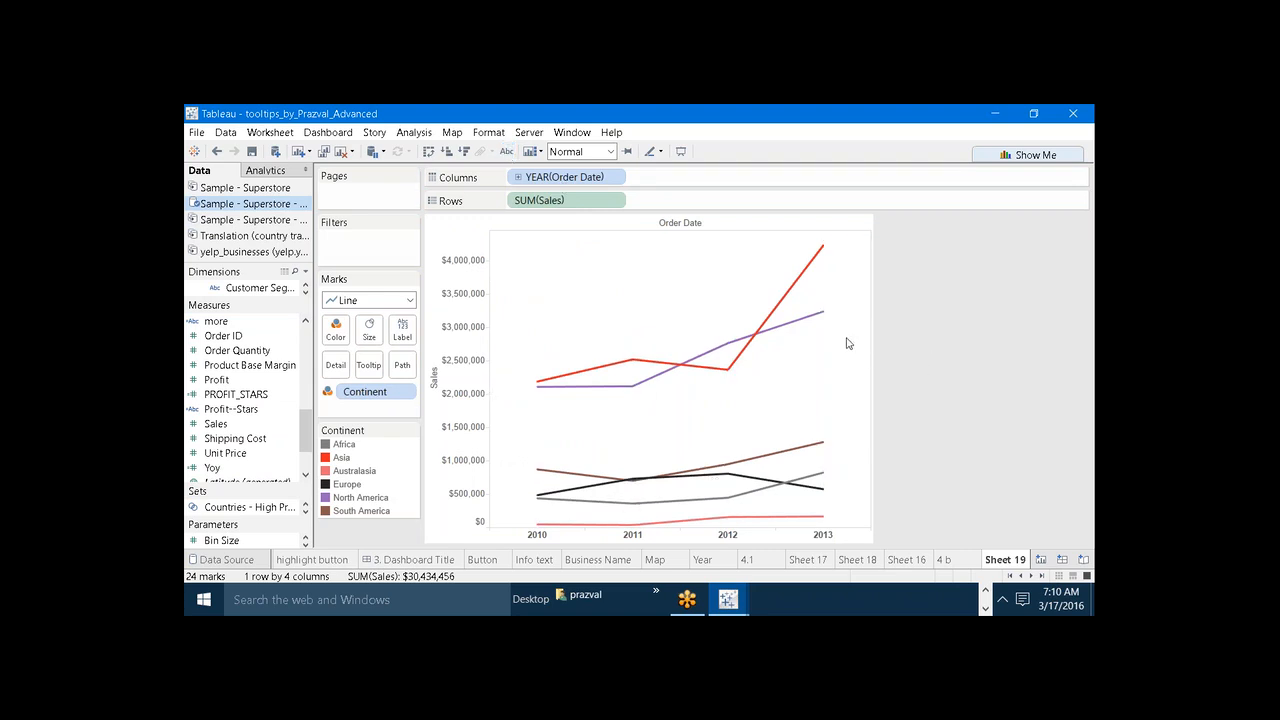
mouse_move(821, 250)
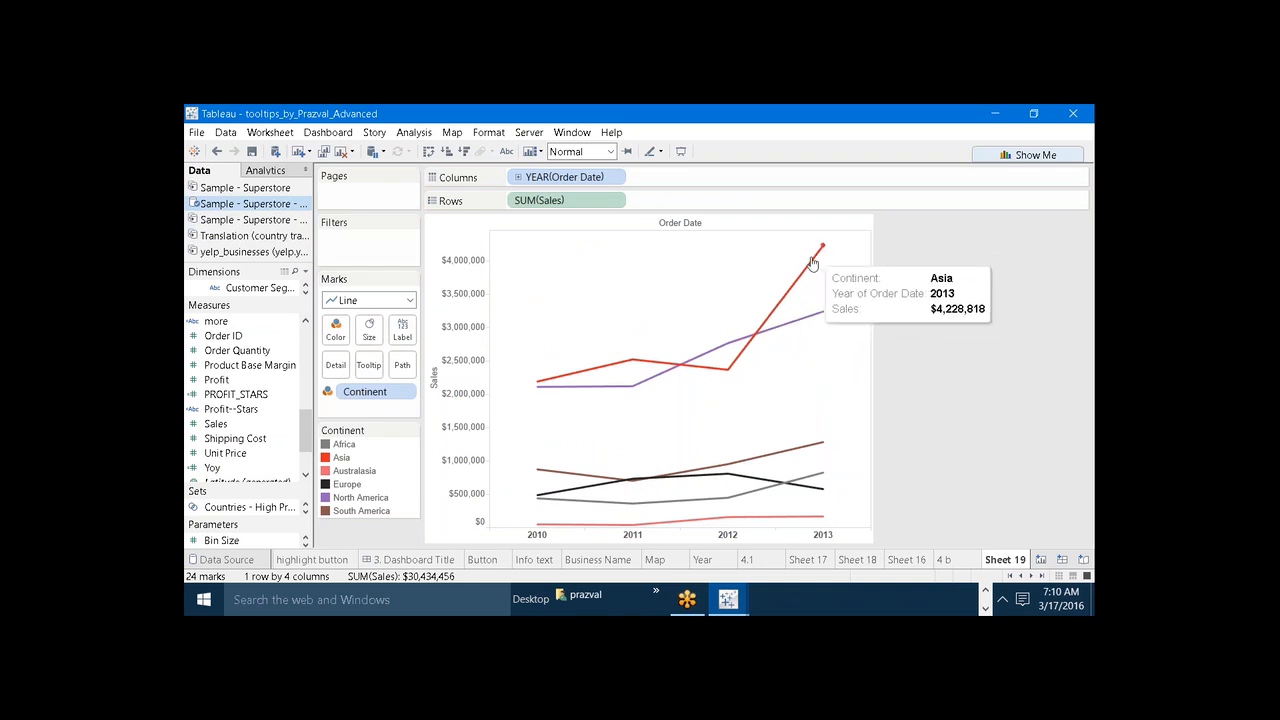
mouse_move(727, 342)
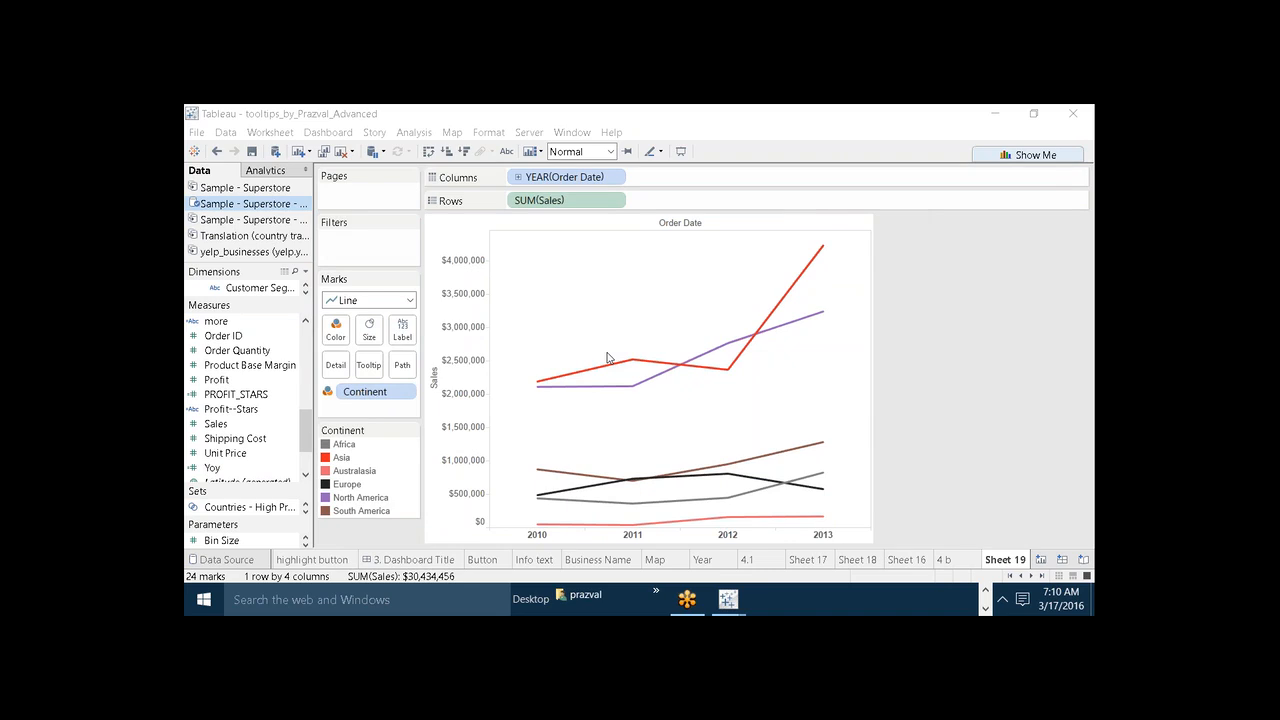
Compare the new chart with the growth percentages and India tooltip on sheet 4 b, returning to Sheet 19
click(948, 563)
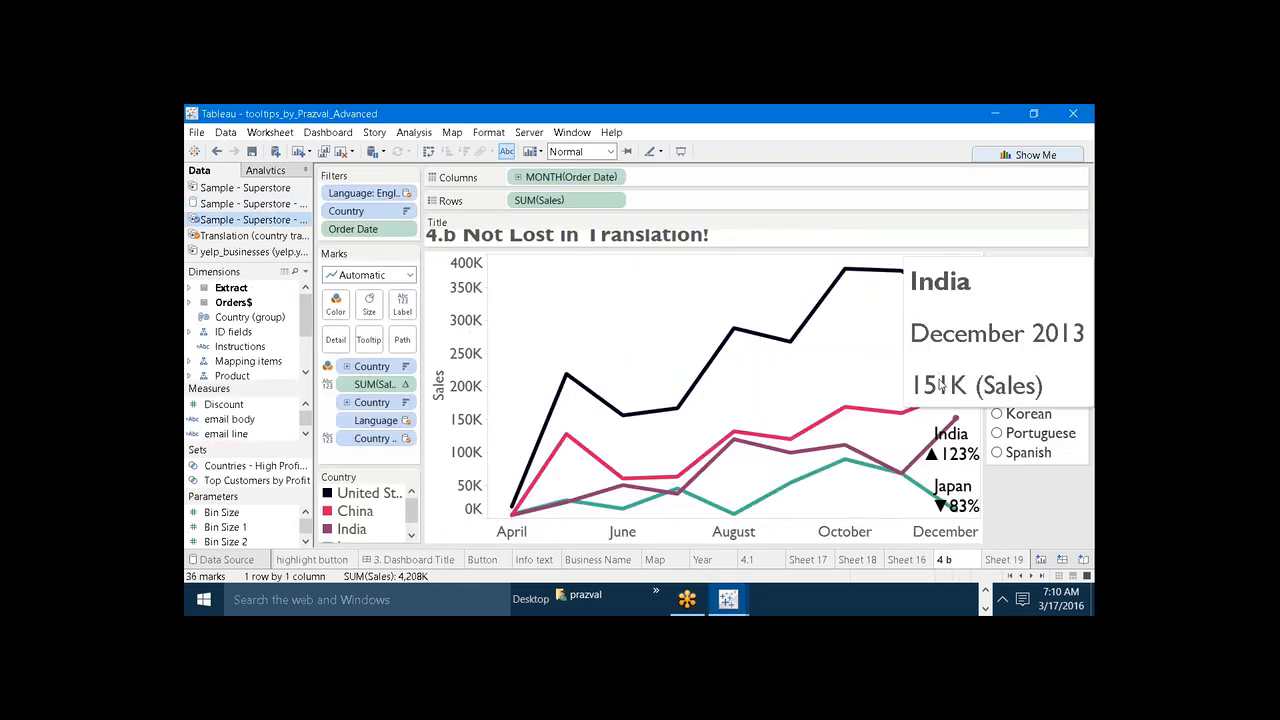
mouse_move(939, 376)
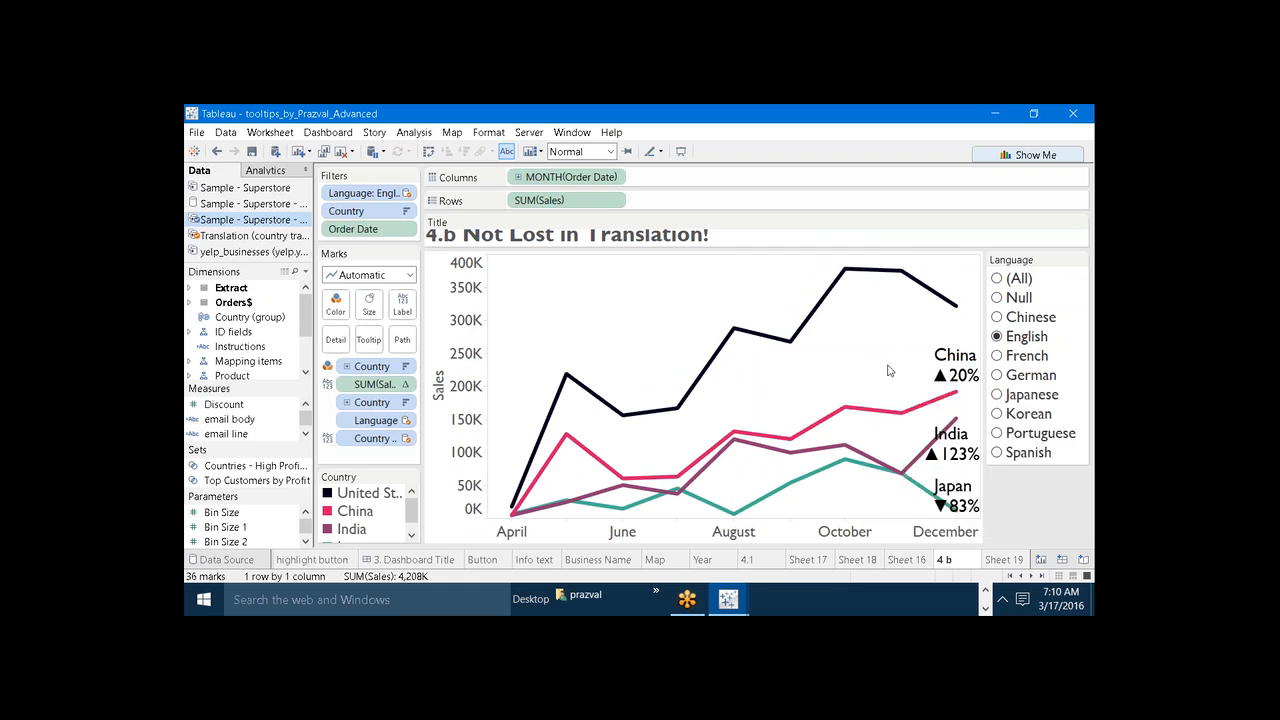
click(1002, 560)
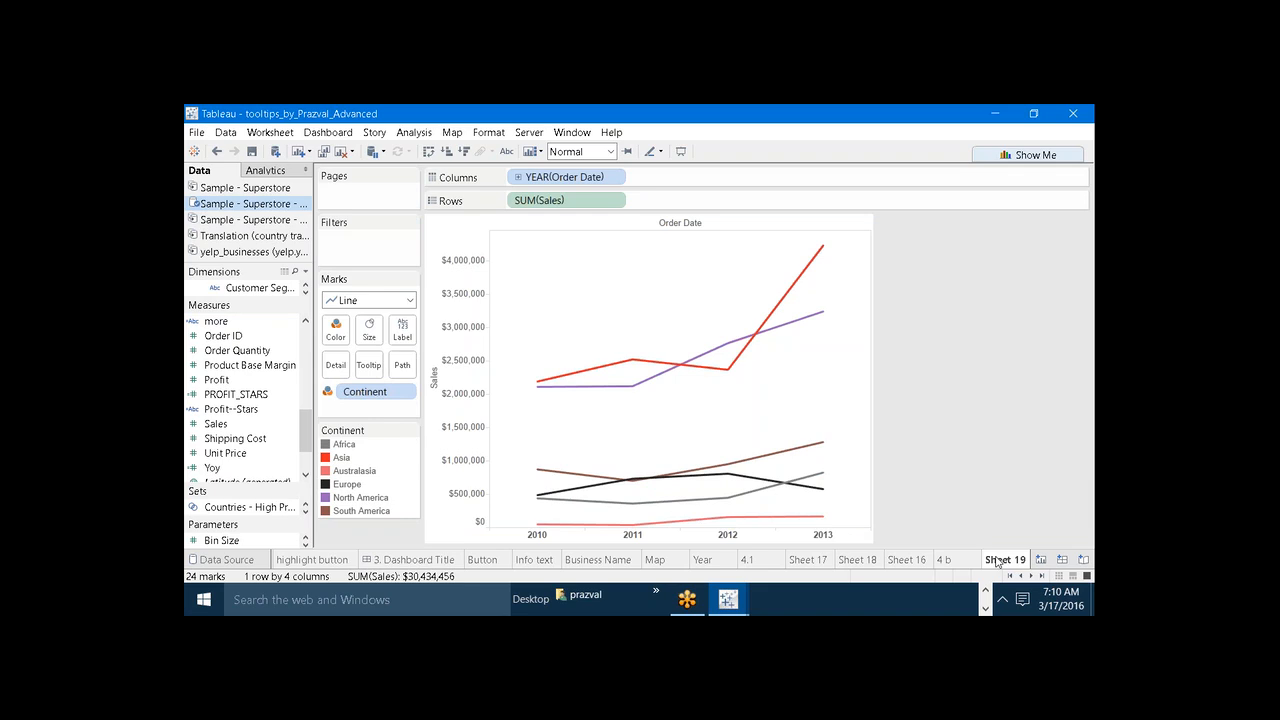
Create a calculated field named Sales_Growth in the second Sample - Superstore data source
click(305, 271)
click(302, 287)
drag(408, 186, 547, 347)
text(Sale)
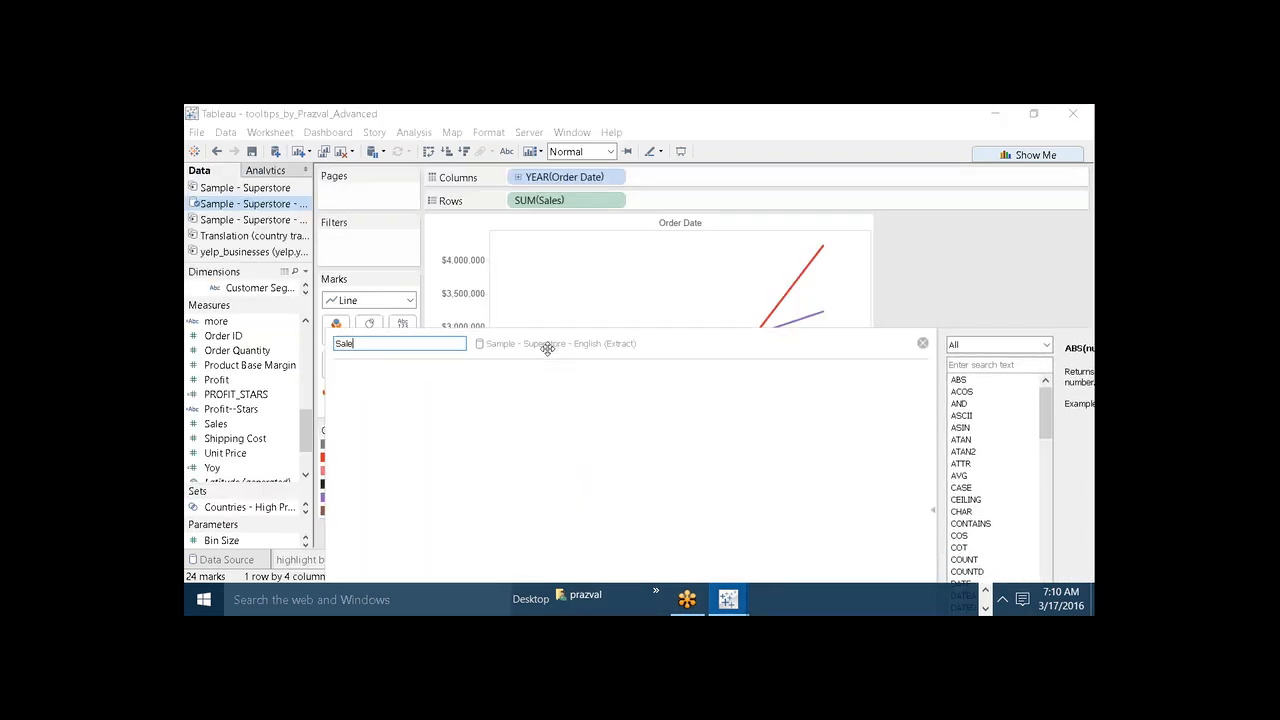
text(s_Growth)
Begin the Sales_Growth formula with ZN(SUM([Sales])) followed by a minus sign
click(500, 425)
text(ZN(SUM(S)
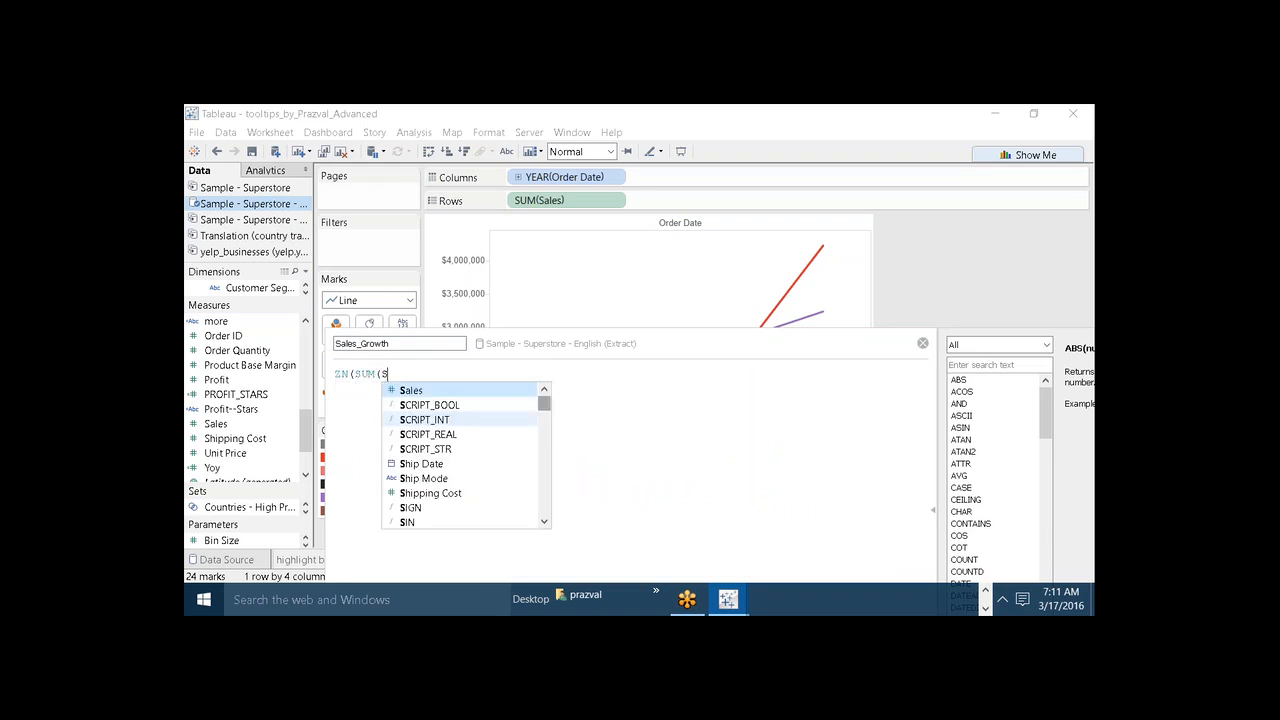
click(457, 392)
text()) -)
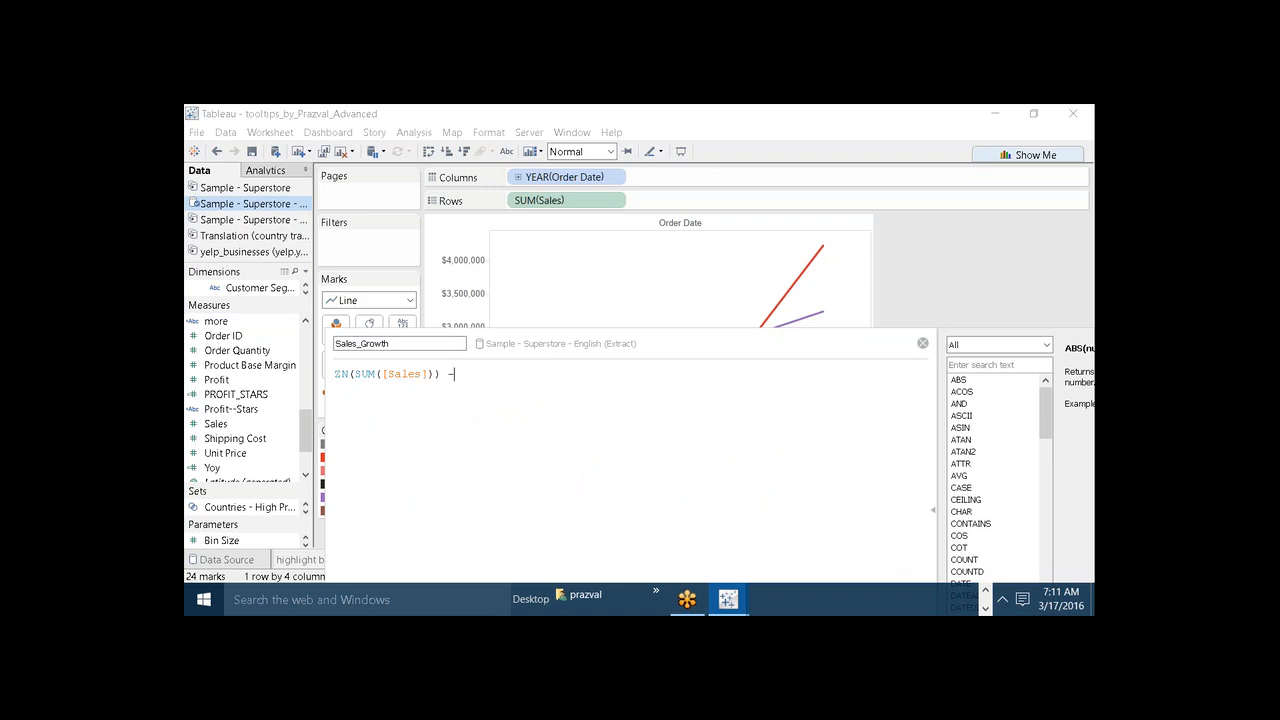
Append LOOKUP(ZN(SUM([Sales])) after the minus sign in the Sales_Growth formula
text( LOOKUP)
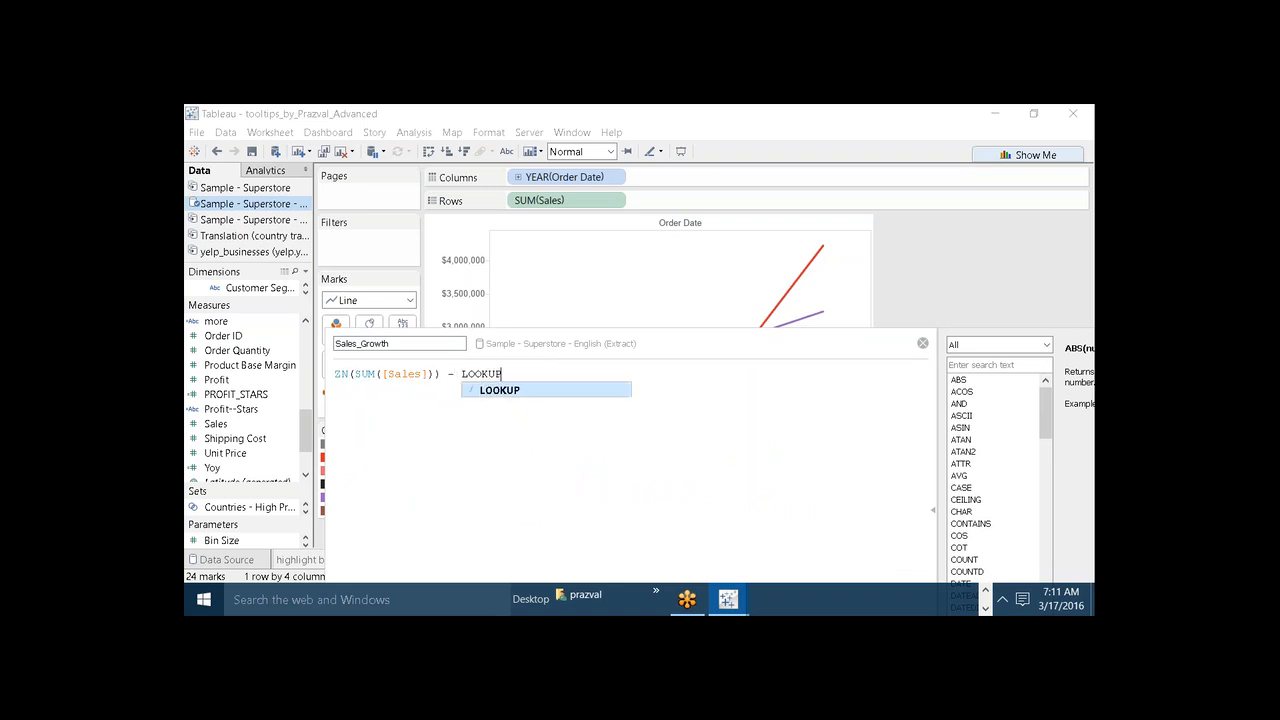
key(Return)
text(ZN(SUM)
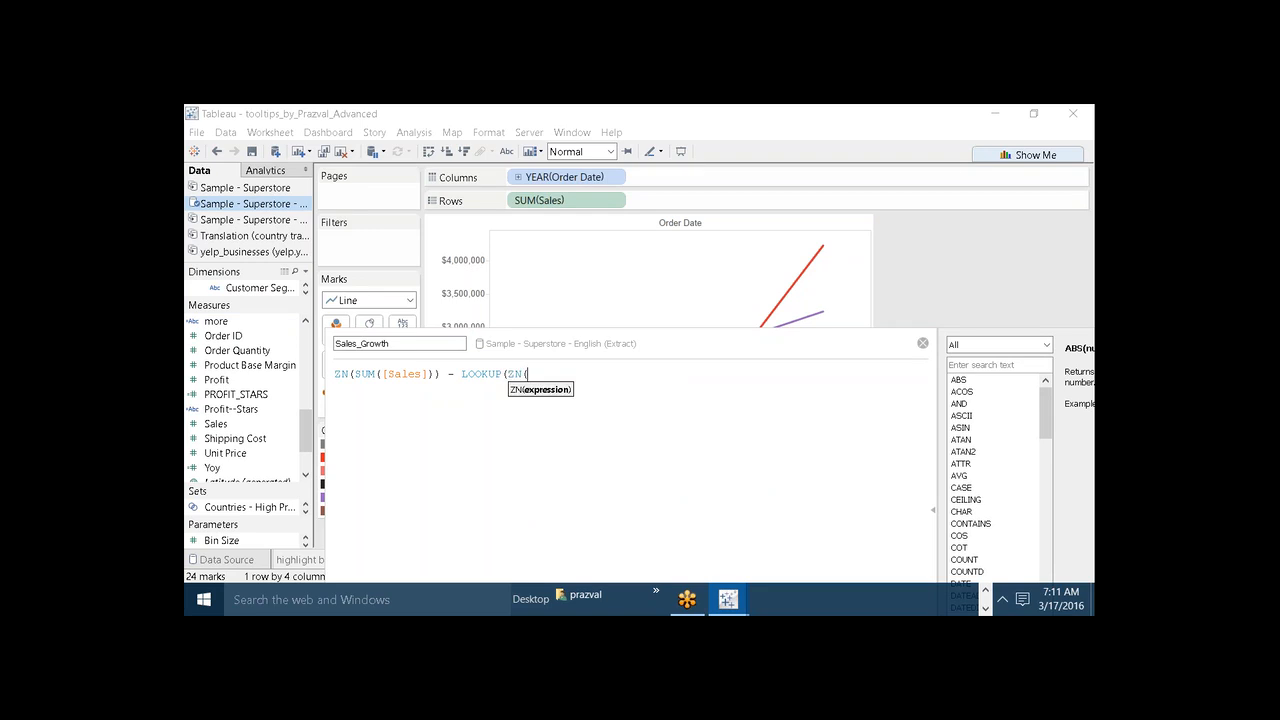
text((s)
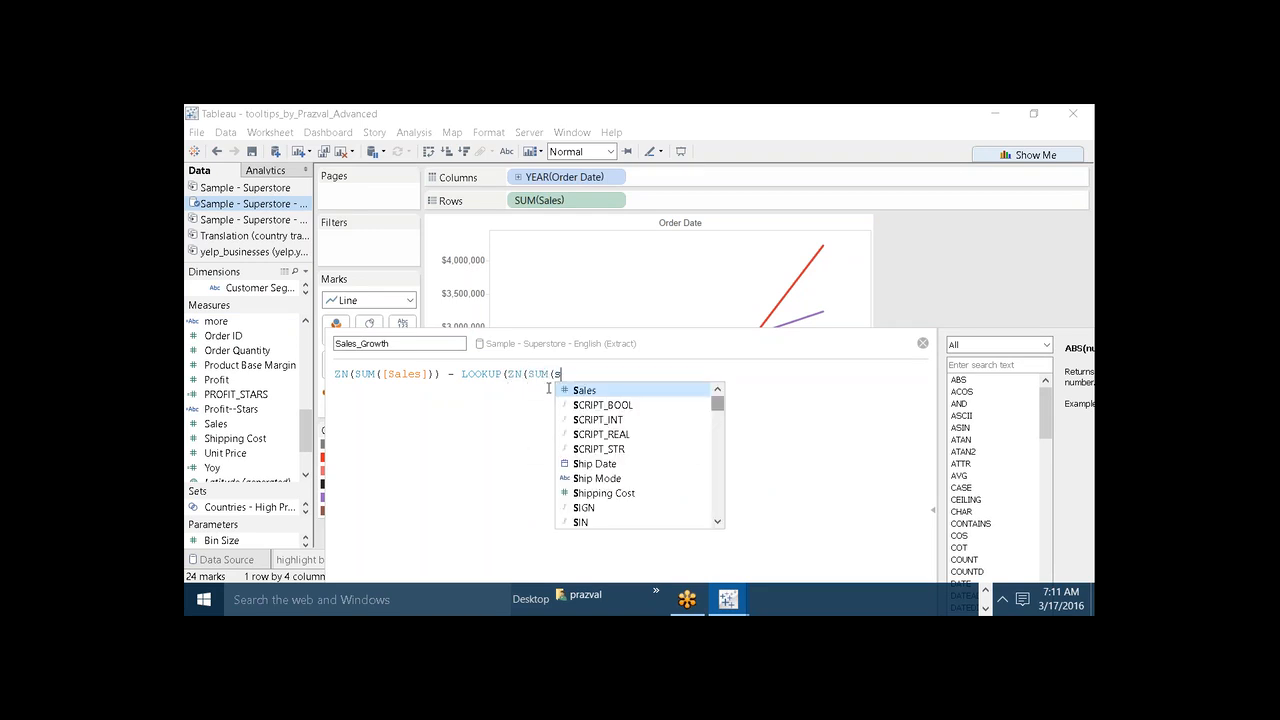
click(570, 390)
text())
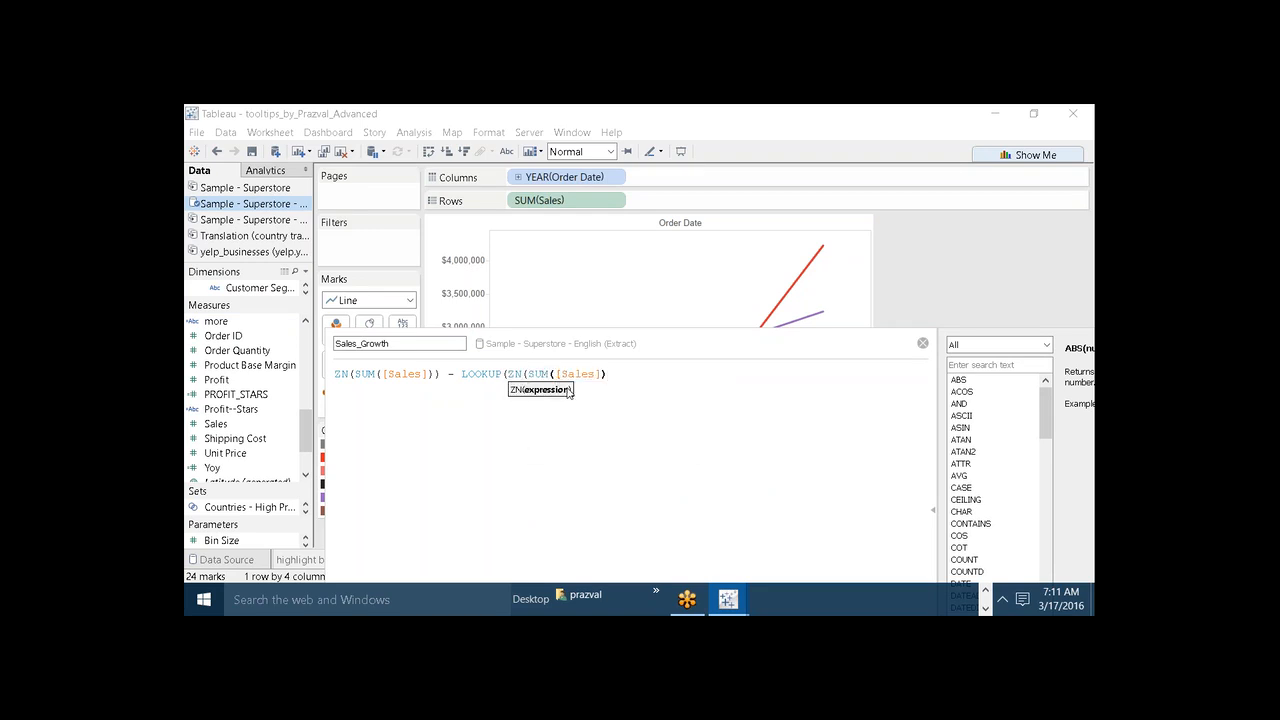
text(),)
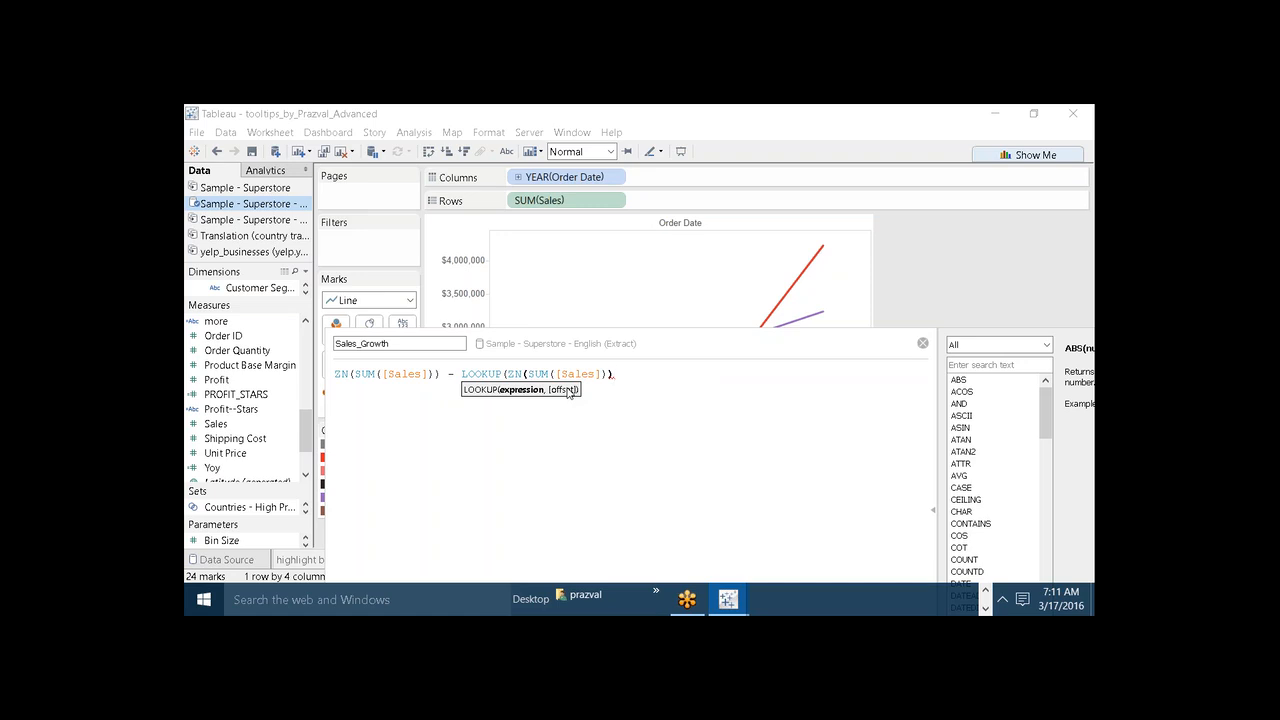
Rework the second term of the Sales_Growth formula into ZN(LOOKUP(SUM([Sales]),-1))
click(521, 374)
key(BackSpace)
key(BackSpace)
key(BackSpace)
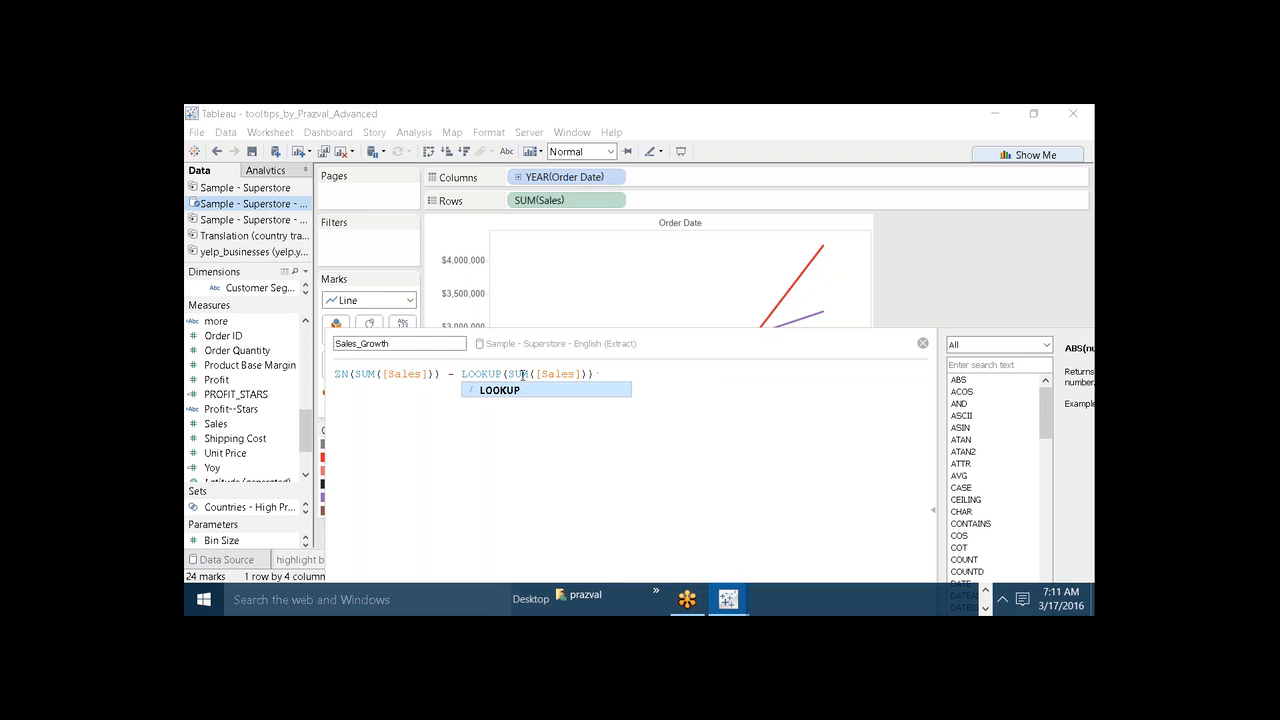
click(461, 374)
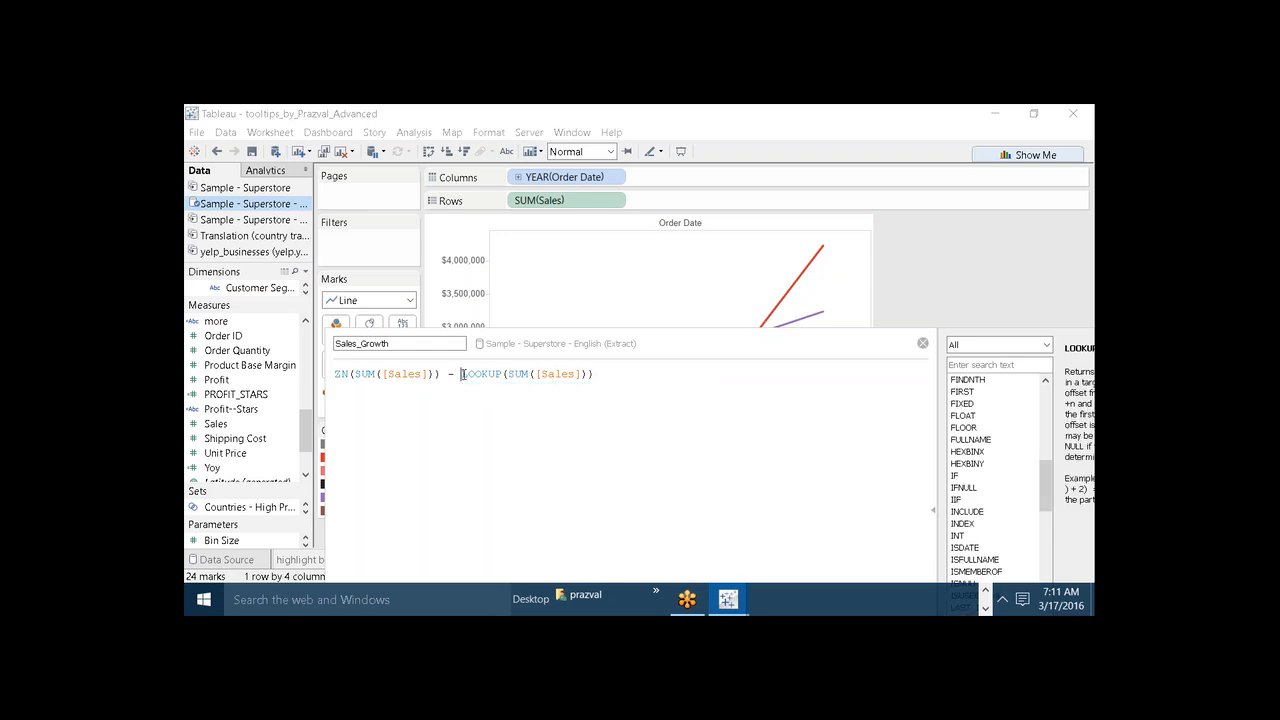
text(ZN()
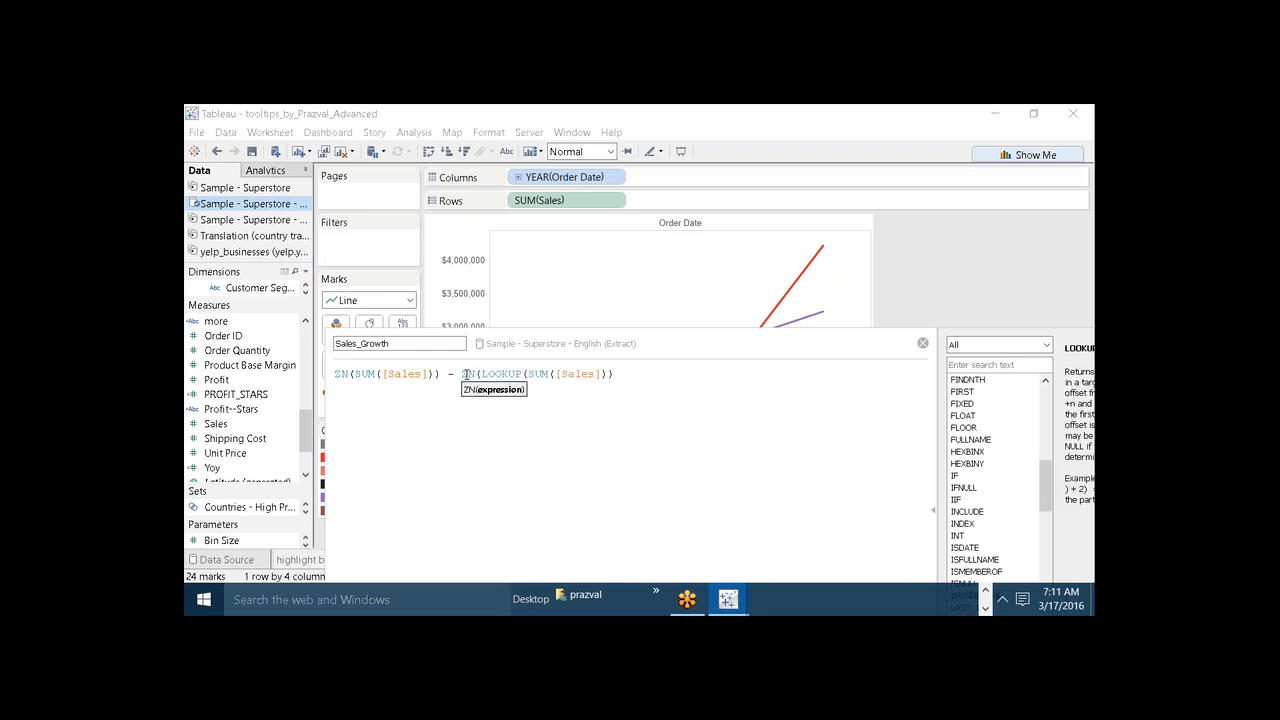
click(606, 375)
text(, -1)
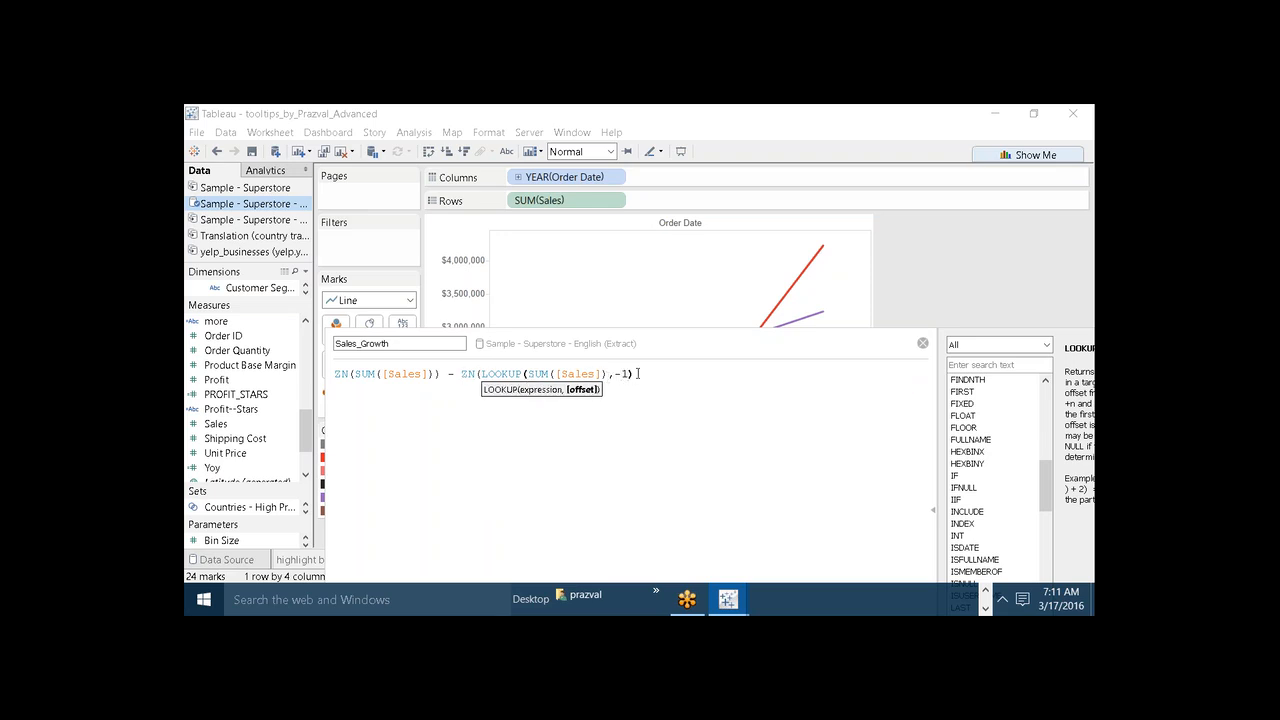
click(637, 373)
text(),-1))
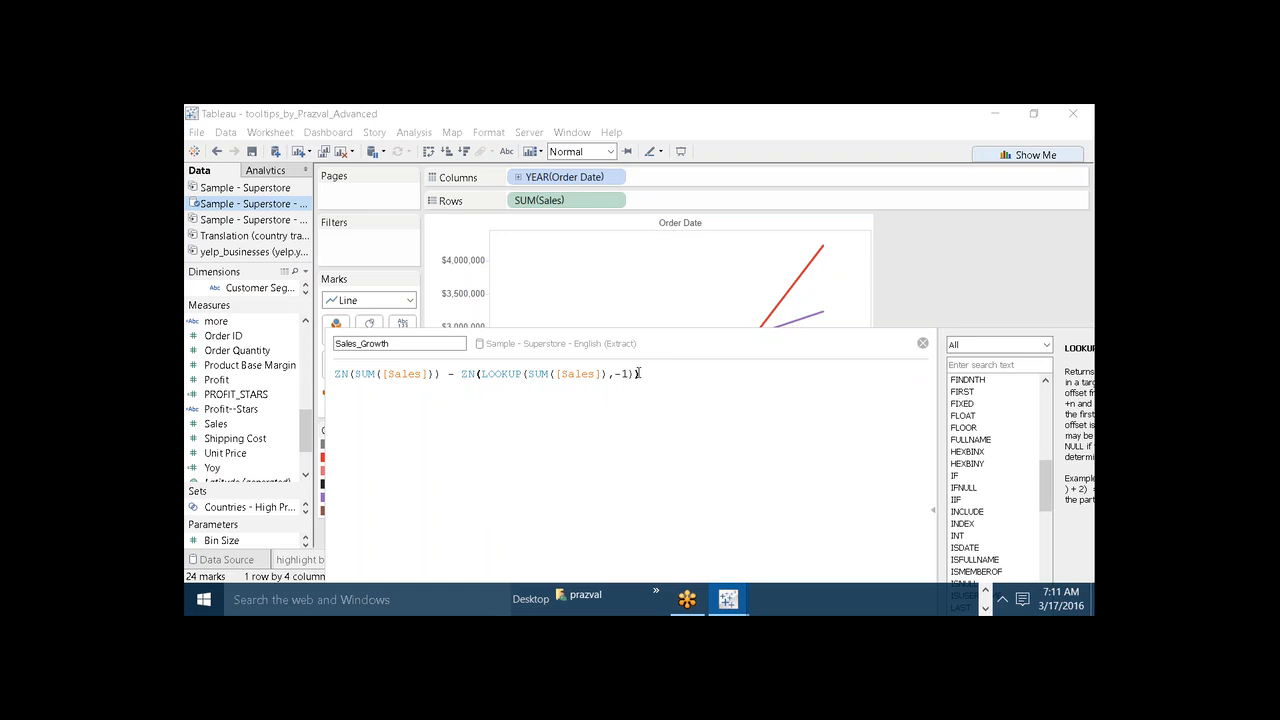
Enclose the whole Sales_Growth subtraction in an outer pair of parentheses and add a division slash on the line below
text())
key(Left)
key(Left)
key(Left)
key(Left)
key(Left)
key(Left)
key(Left)
key(Left)
key(Left)
key(Left)
key(Left)
key(Left)
key(Left)
key(Left)
key(Left)
key(Left)
key(Left)
key(Left)
key(Left)
key(Left)
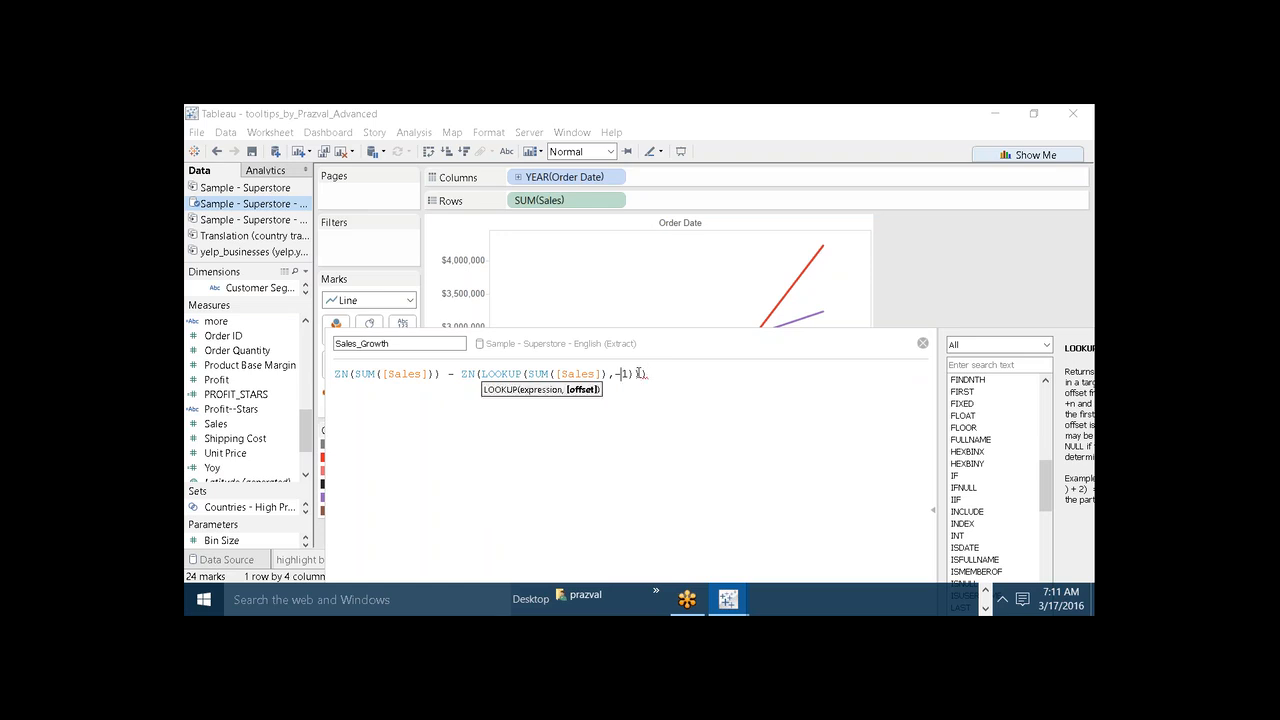
key(Left)
key(Left)
key(Left)
key(Left)
key(Left)
key(Left)
key(Left)
key(Left)
key(Left)
key(Left)
key(Left)
key(Left)
key(Left)
key(Left)
key(Left)
key(Left)
key(Left)
key(Left)
key(Left)
key(Left)
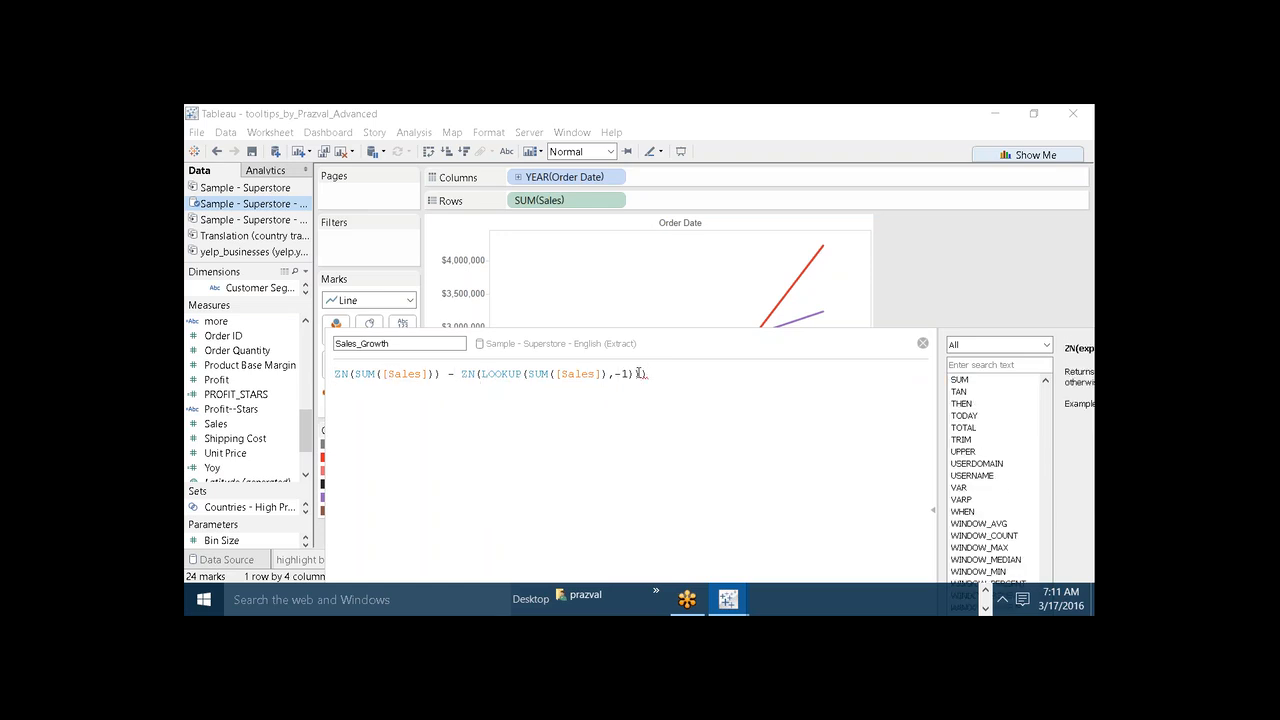
text(()
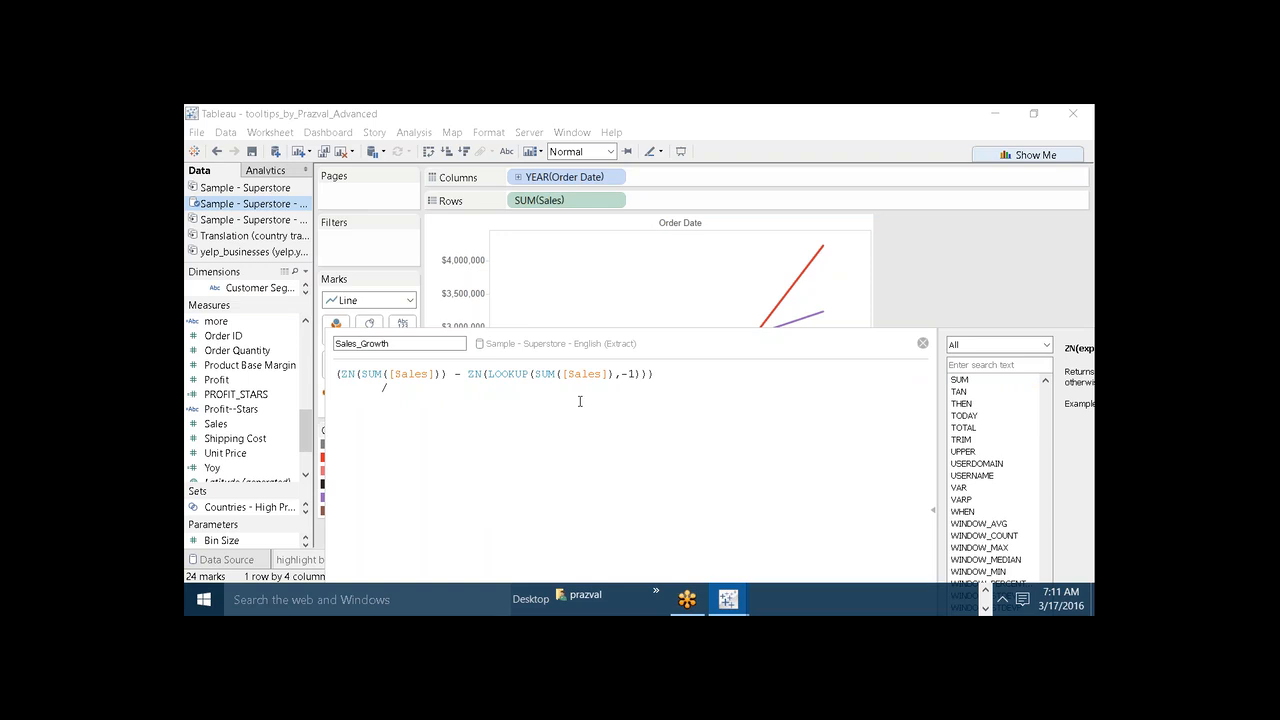
Copy ZN(LOOKUP(SUM([Sales]),-1)) below the slash as the divisor and save the Sales_Growth calculation
drag(468, 378, 639, 372)
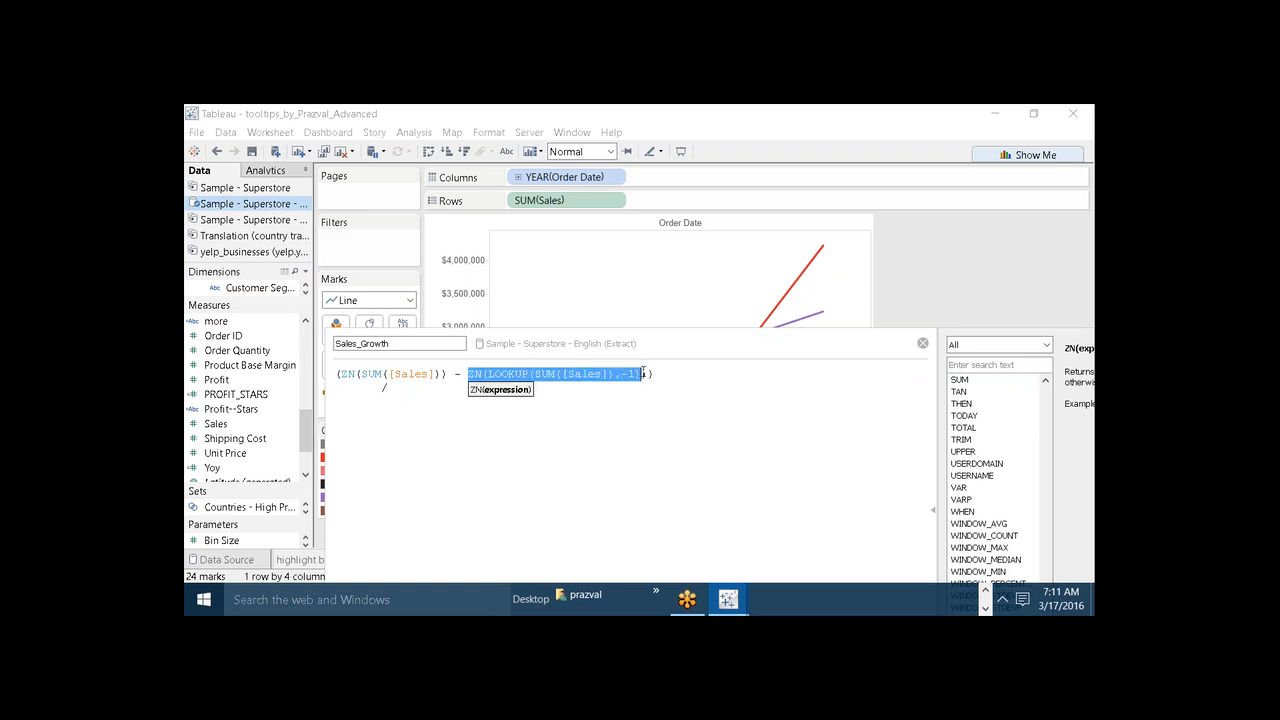
drag(652, 375, 470, 370)
key(ctrl+c)
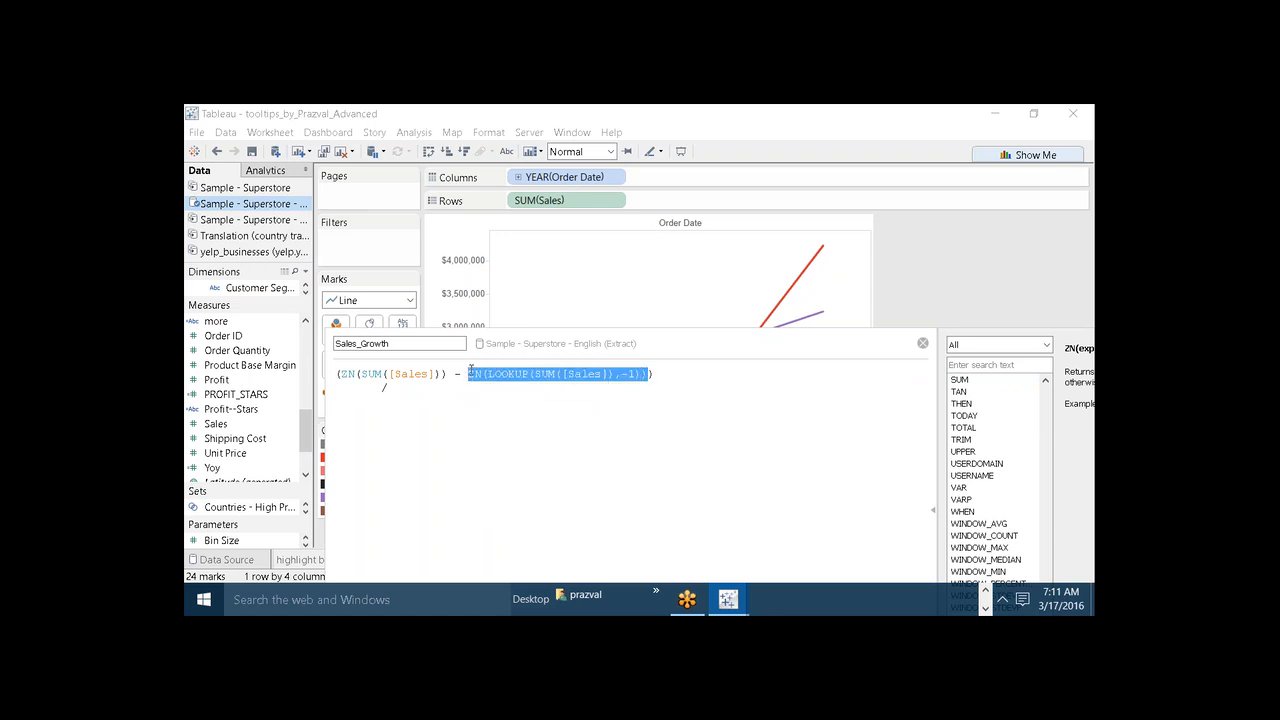
click(409, 393)
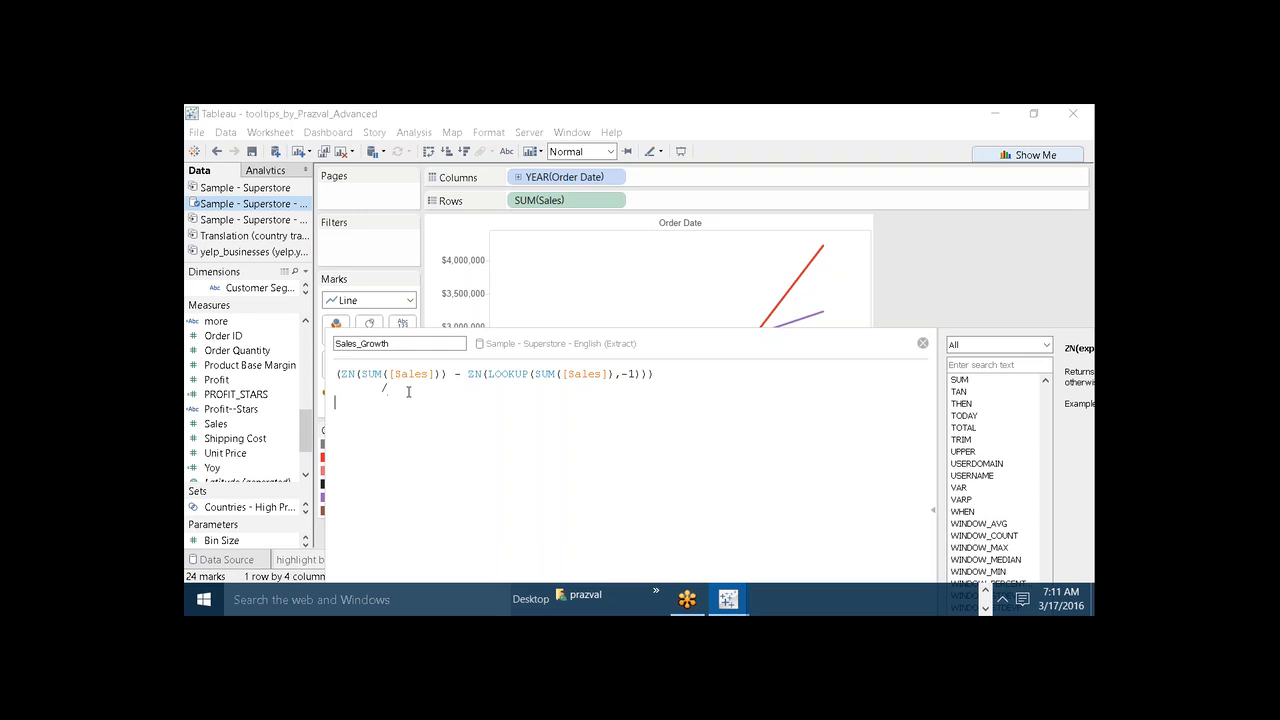
key(ctrl+v)
scroll(408, 392, up, 4)
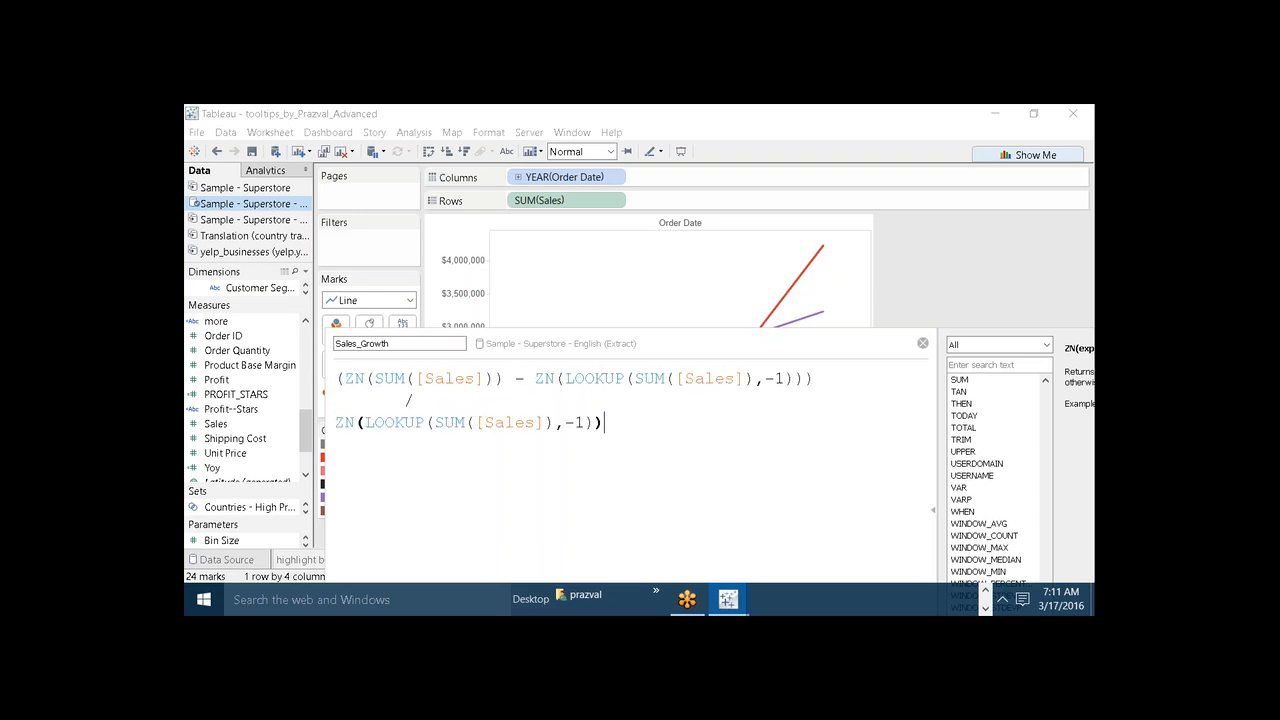
drag(482, 342, 442, 180)
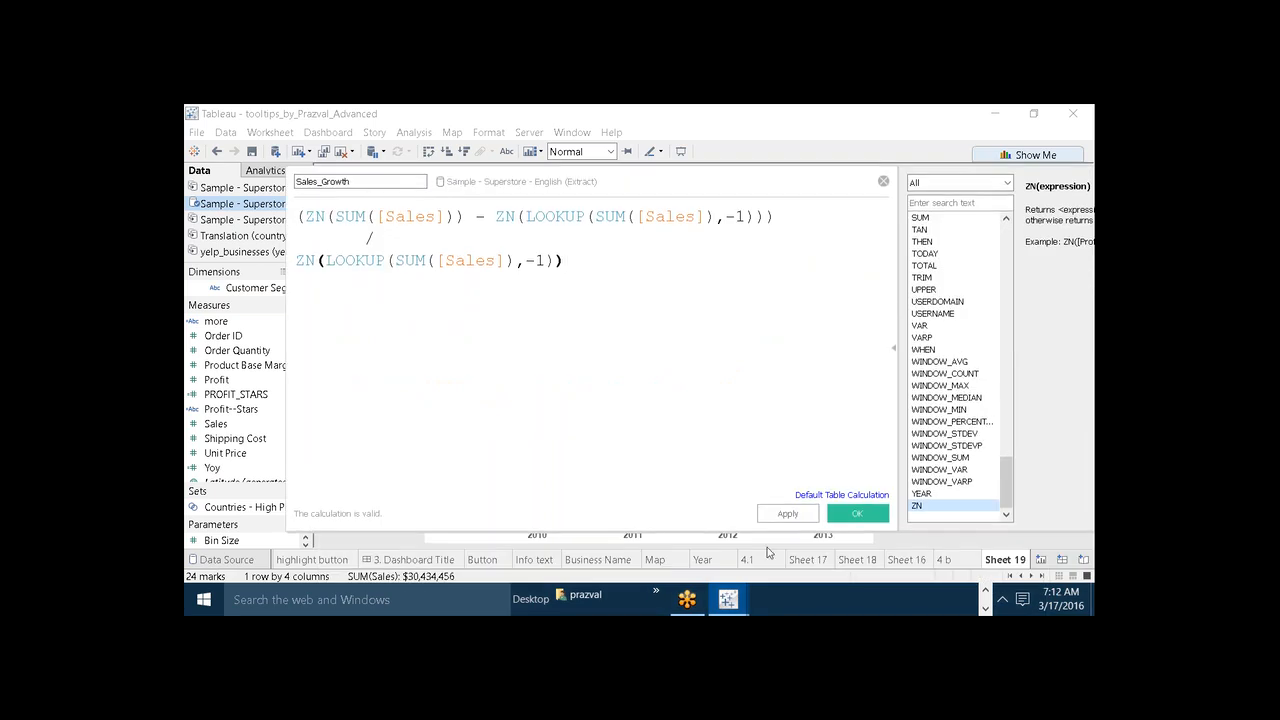
click(835, 515)
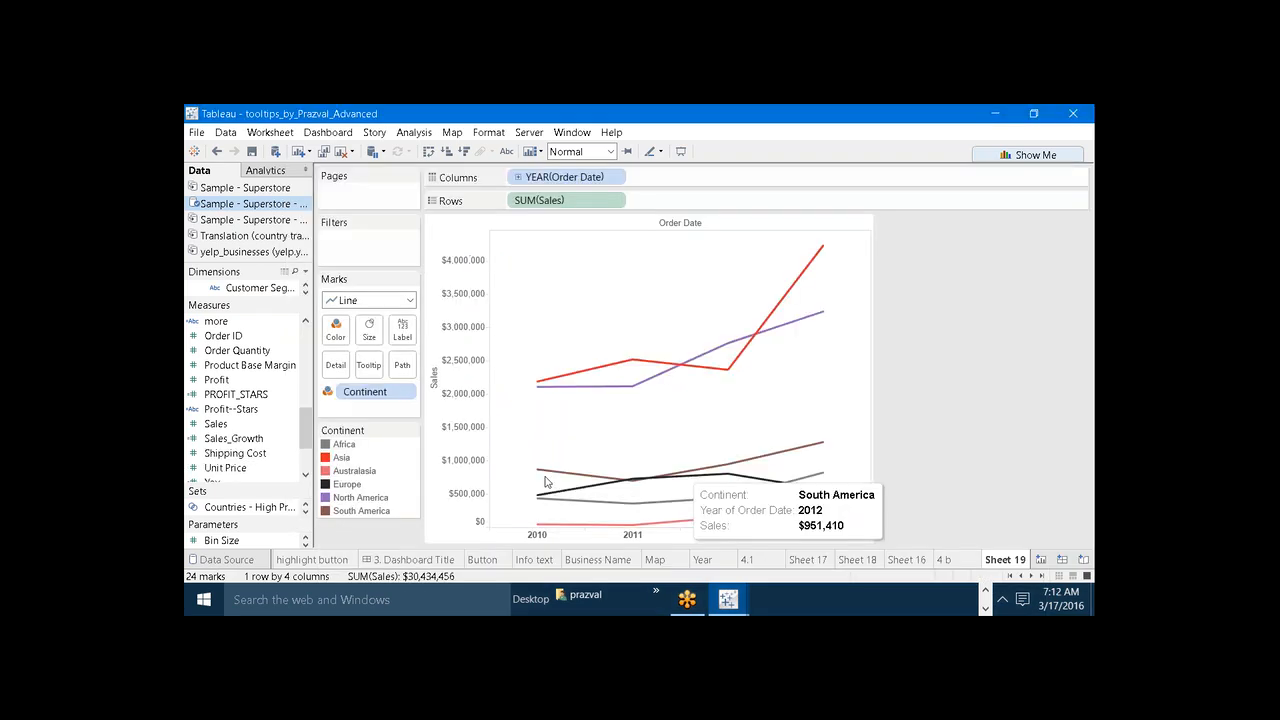
Label the continent lines with Sales_Growth and format its pane numbers as Percentage with 2 decimal places
drag(378, 425, 406, 336)
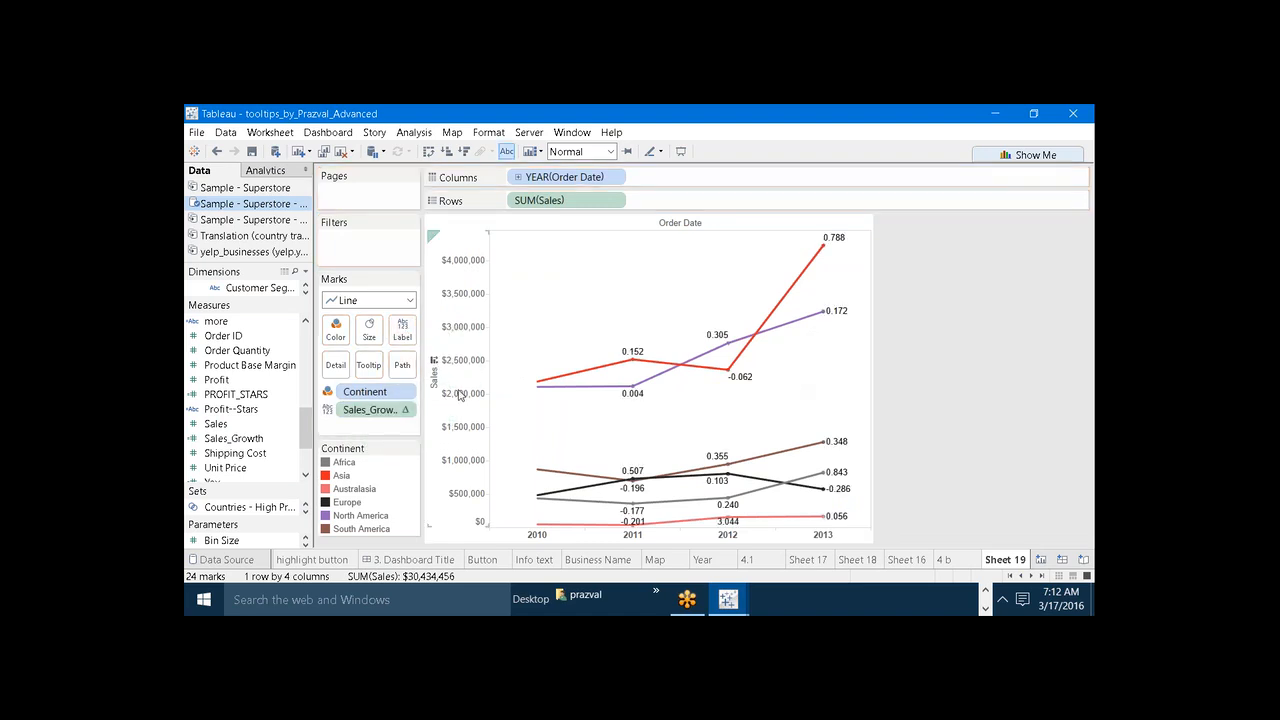
right_click(345, 410)
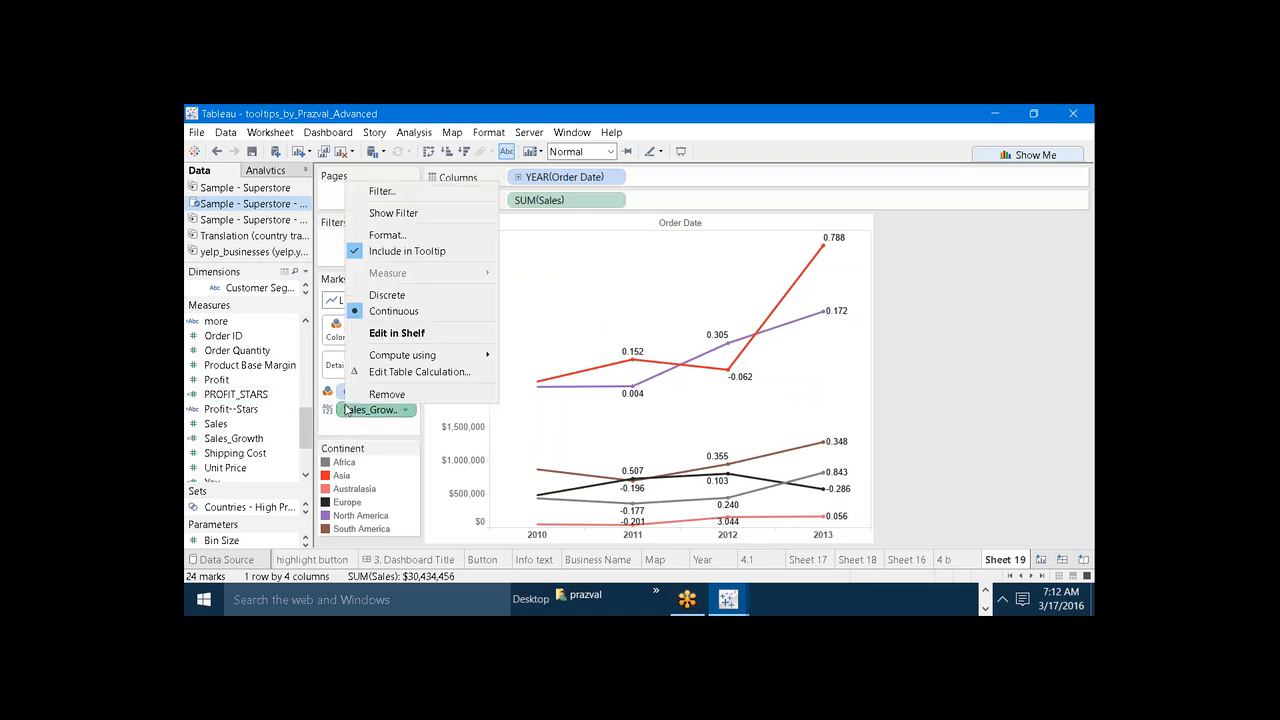
click(400, 238)
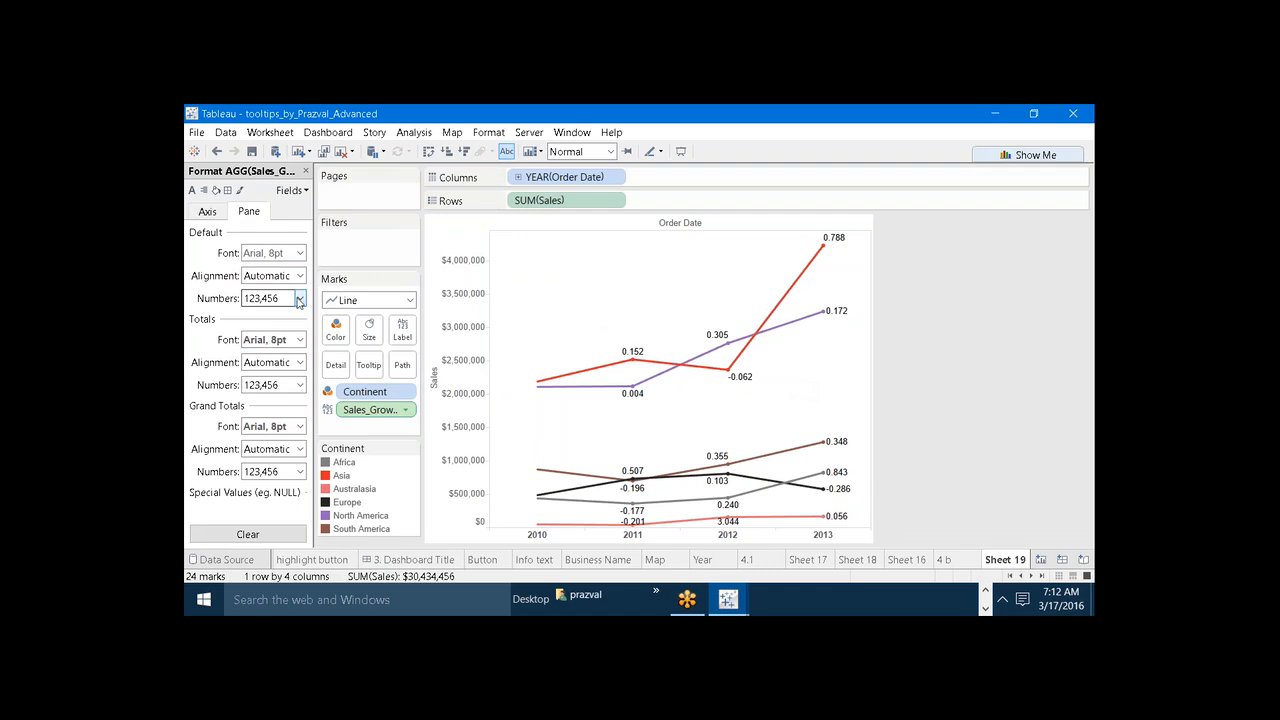
click(300, 298)
click(285, 391)
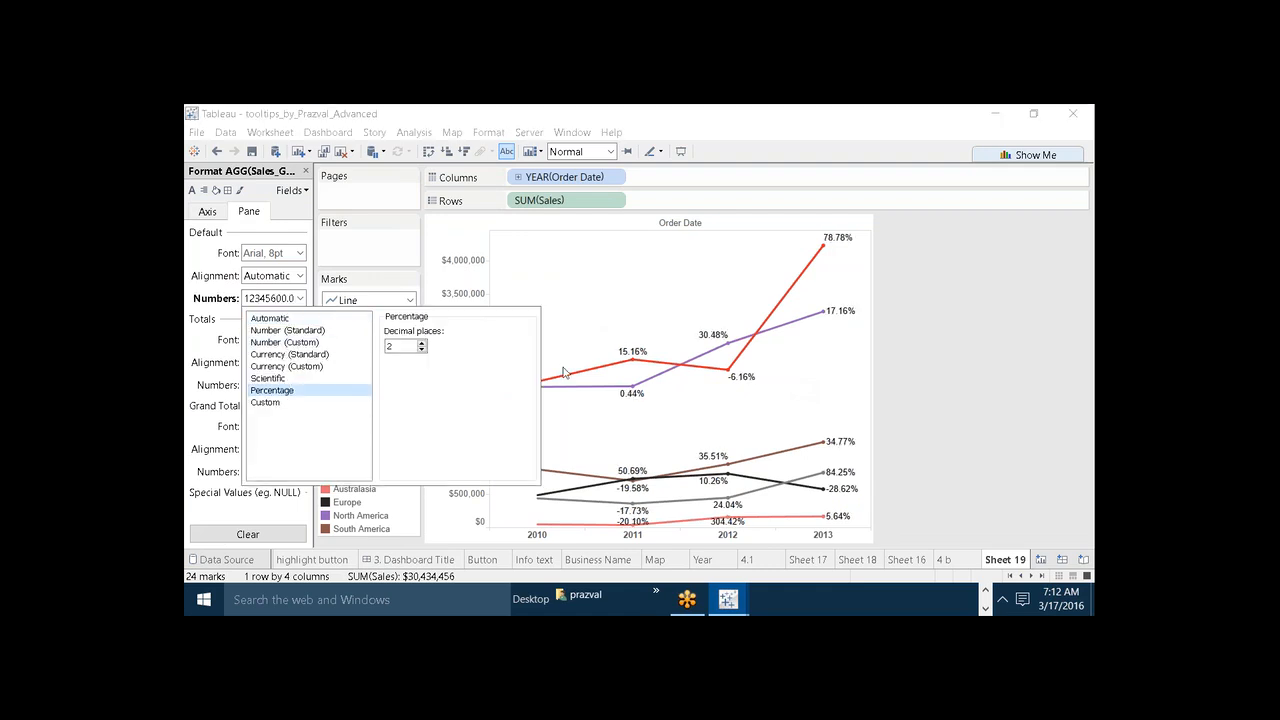
click(1003, 379)
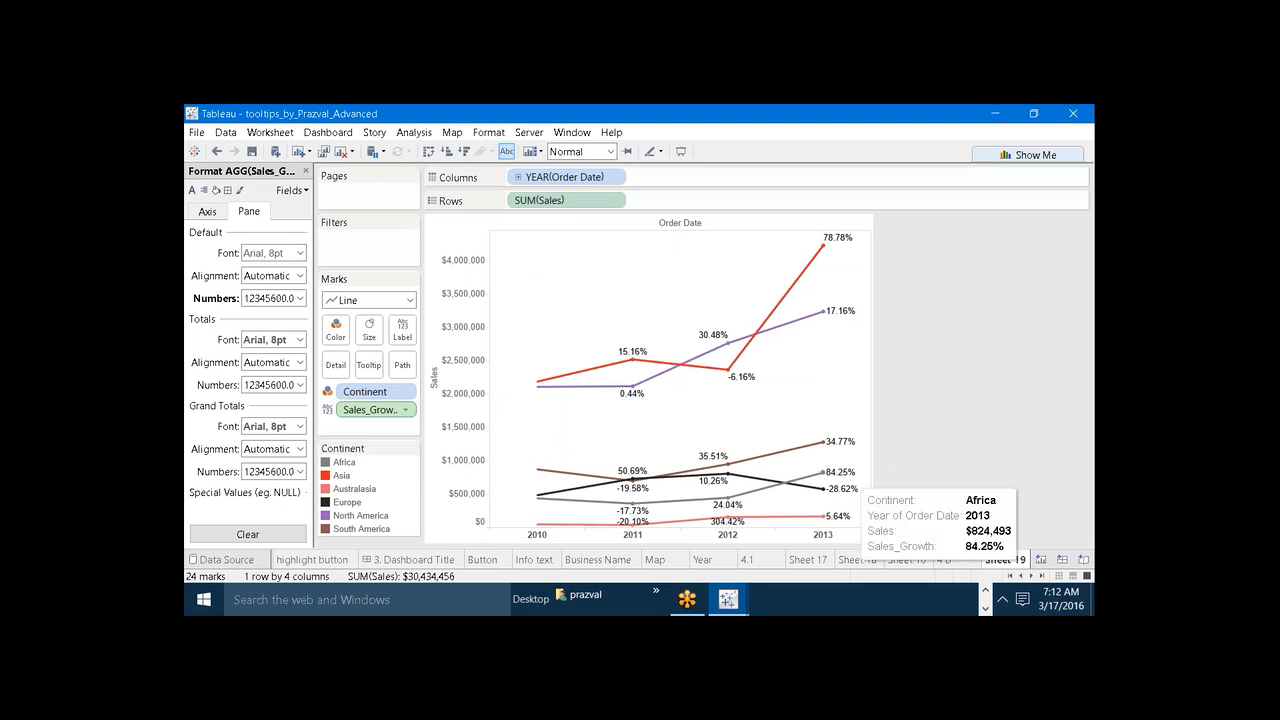
mouse_move(829, 499)
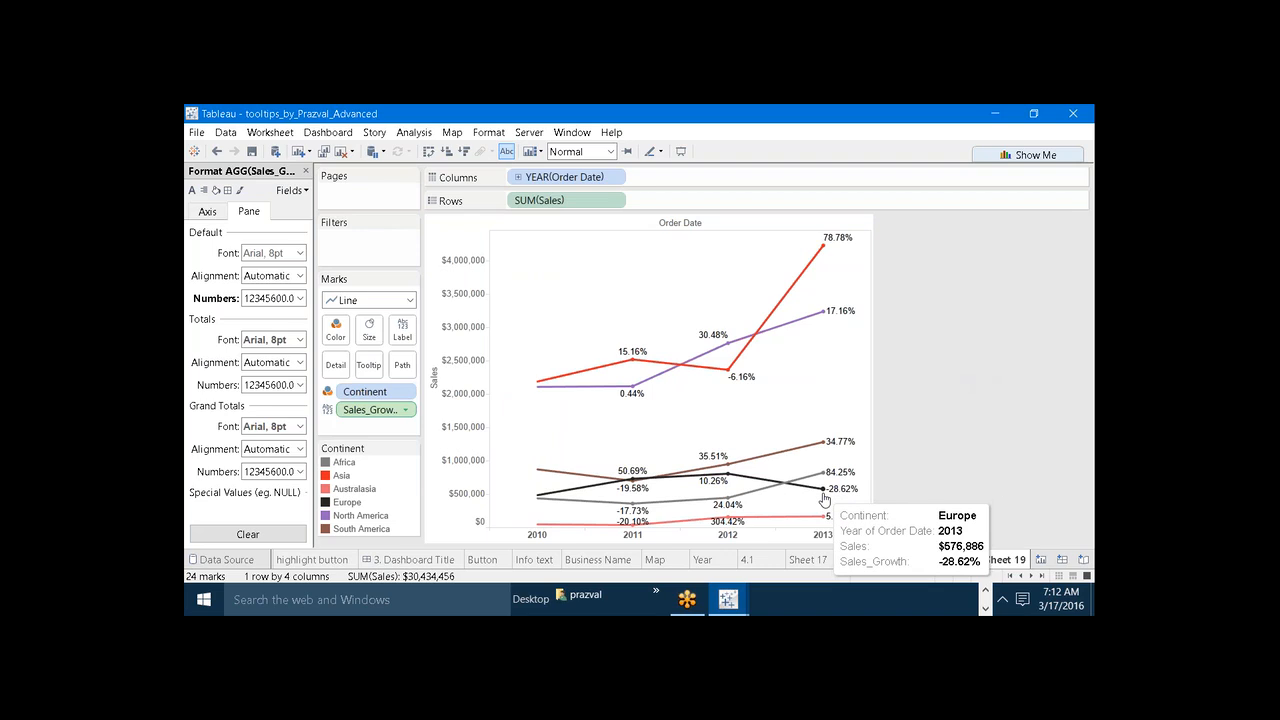
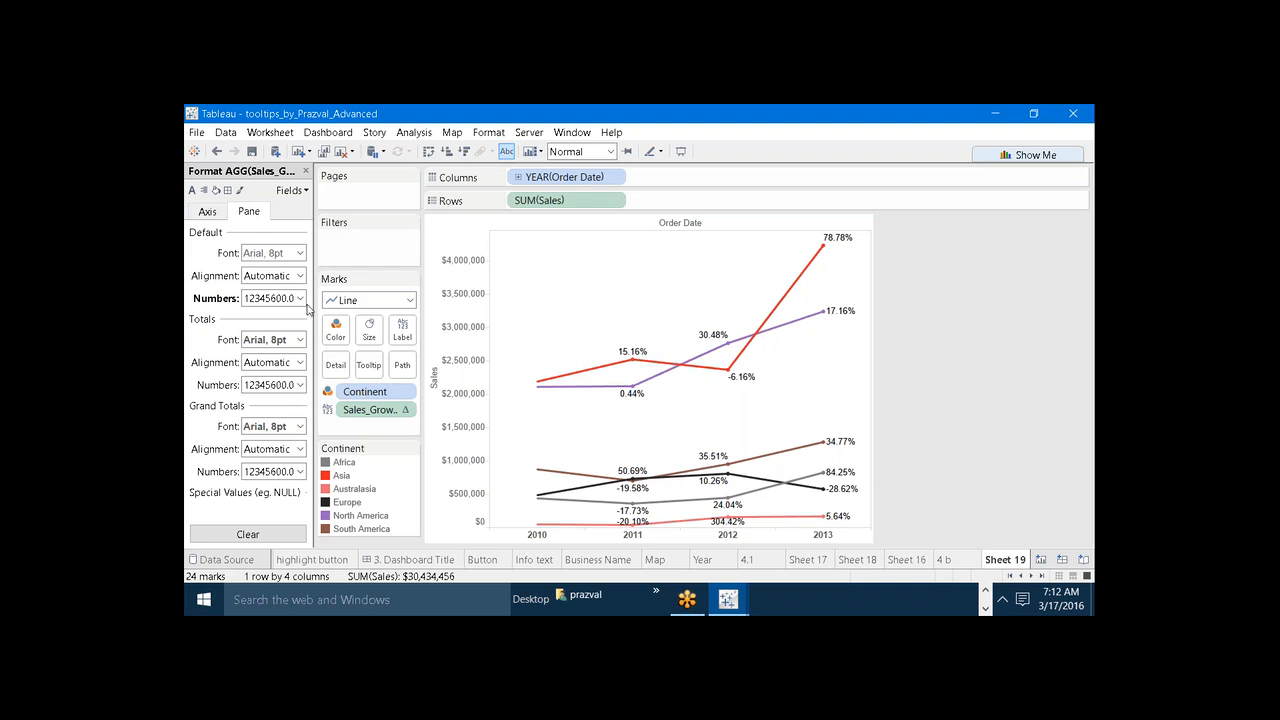
Switch the Sales_Growth number format to Custom, and open a blank Notepad window beside the chart for drafting the format
click(300, 298)
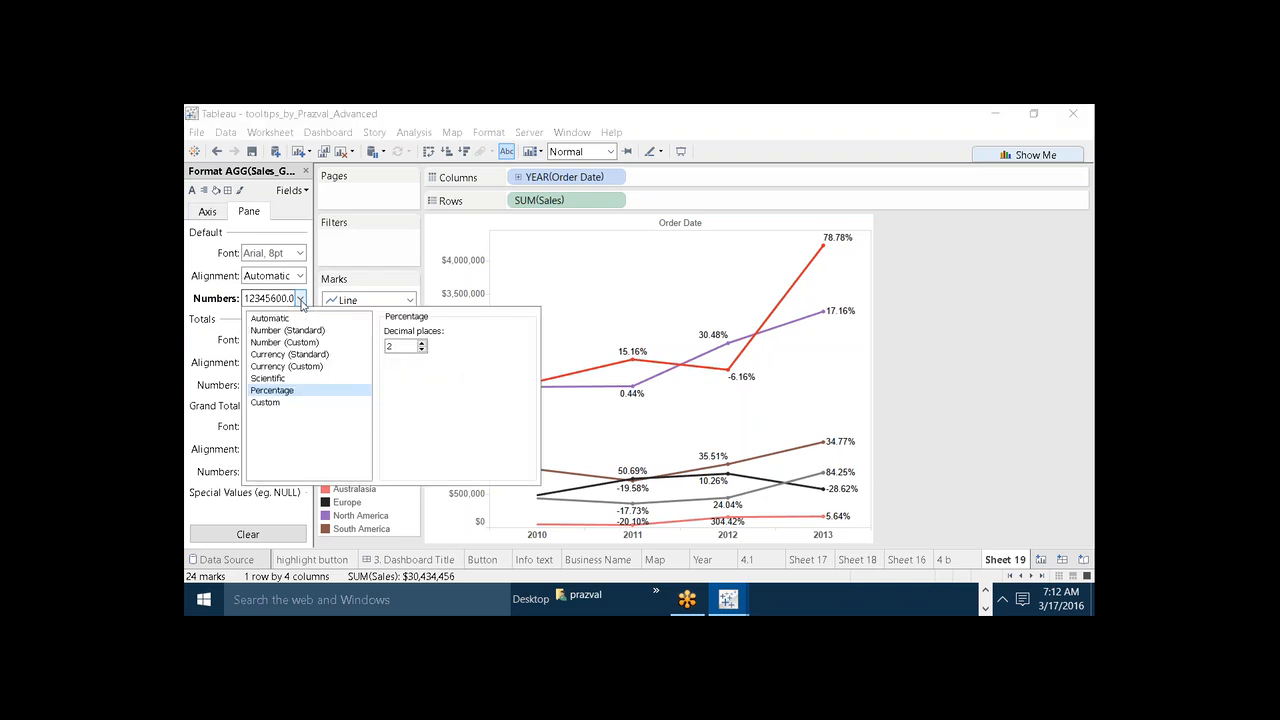
click(271, 405)
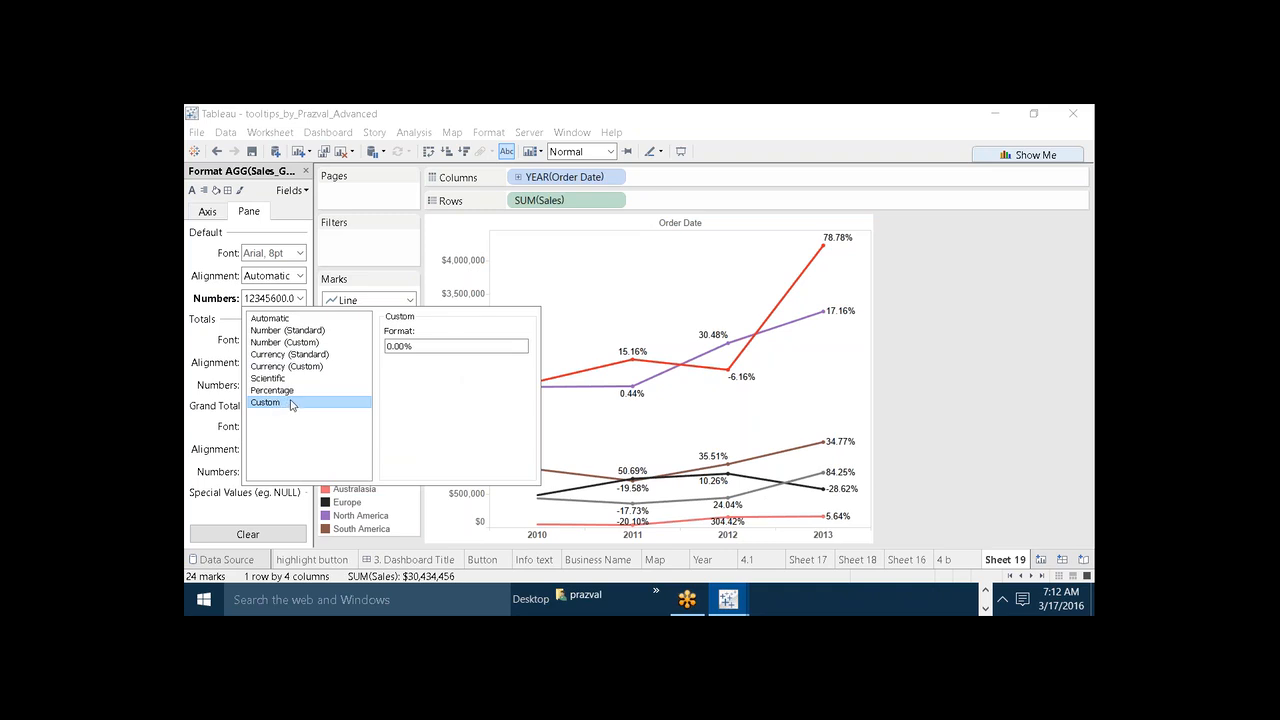
key(super+r)
text(notepad)
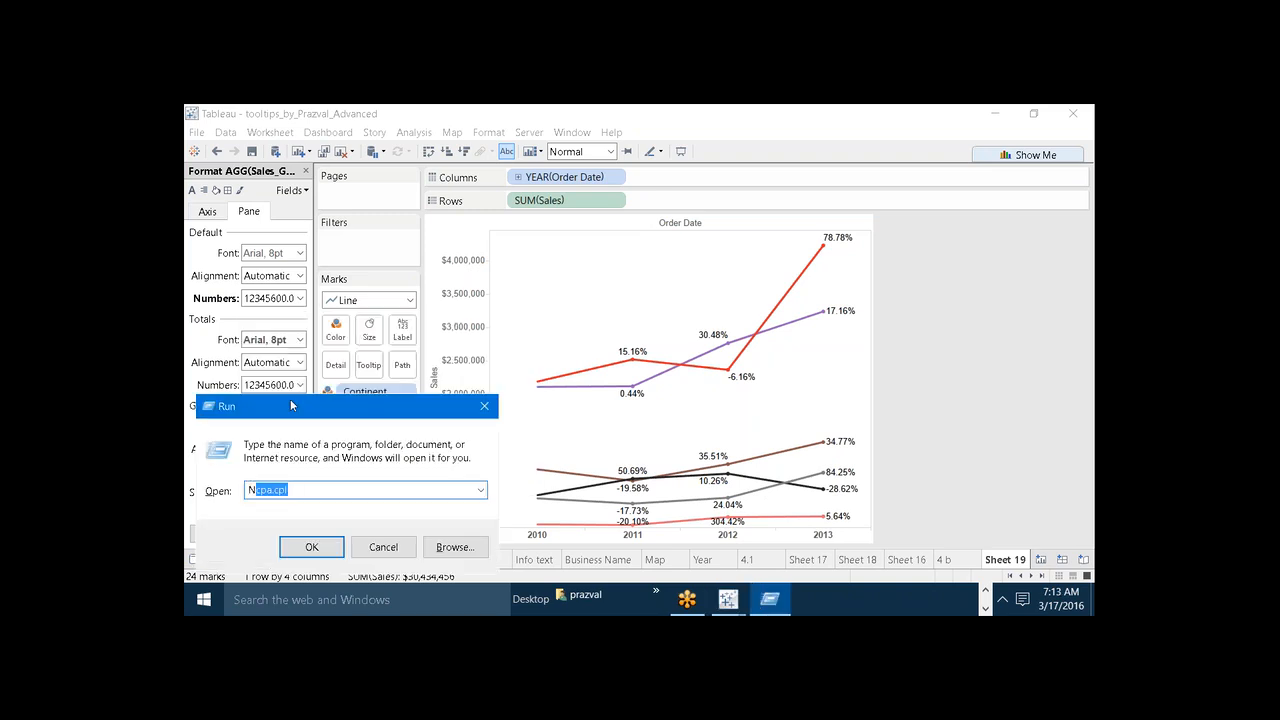
key(Return)
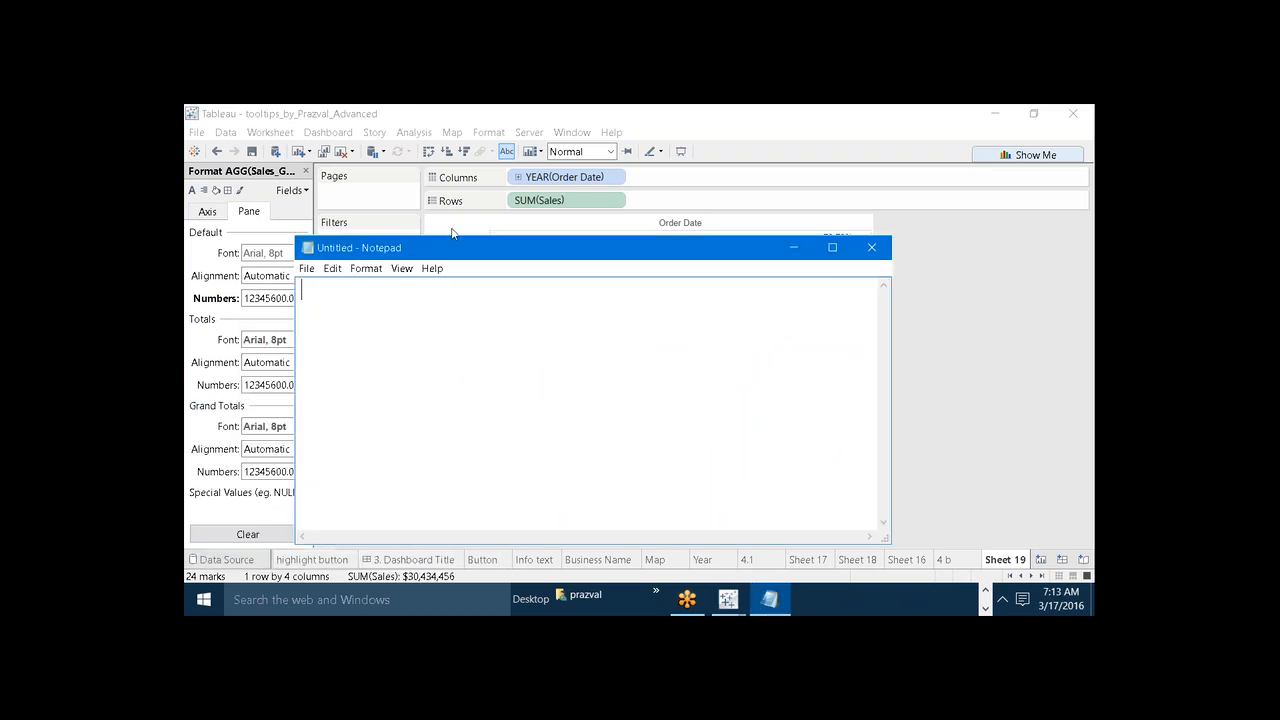
drag(442, 251, 717, 317)
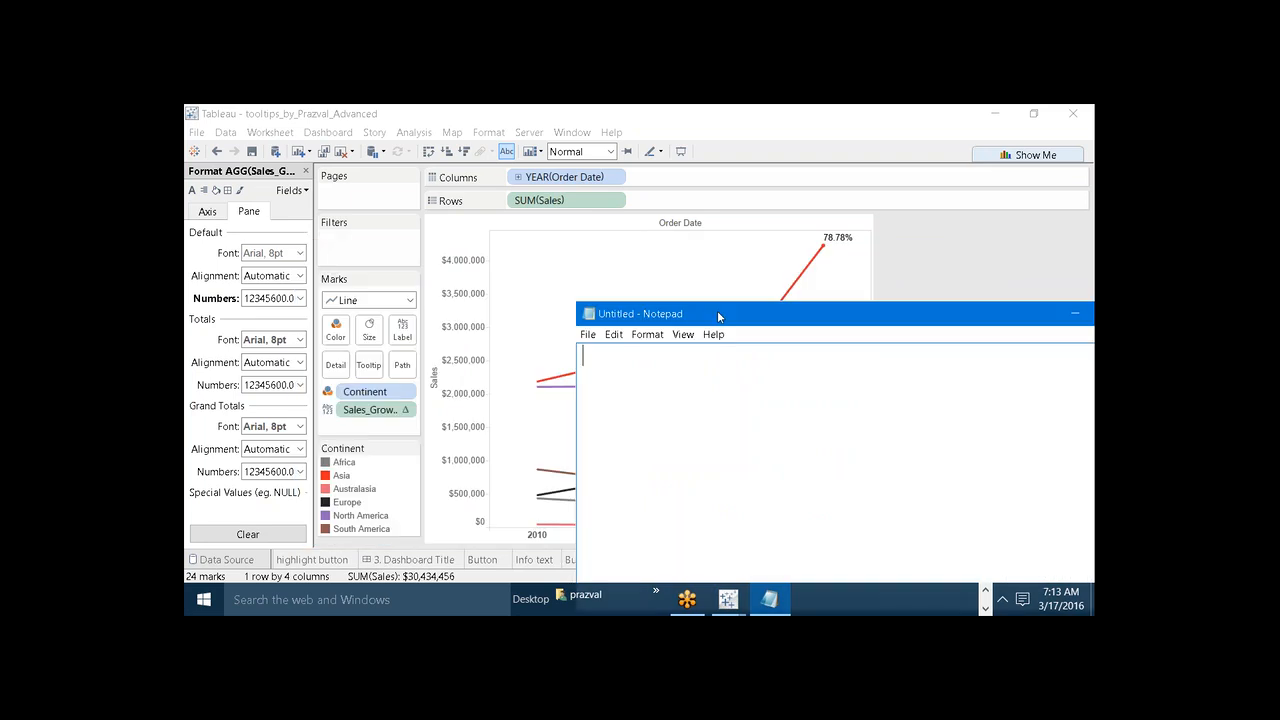
Write the custom format pattern "Positive NUmber;Negative Number;0" in Notepad
text(Positive NUmbe)
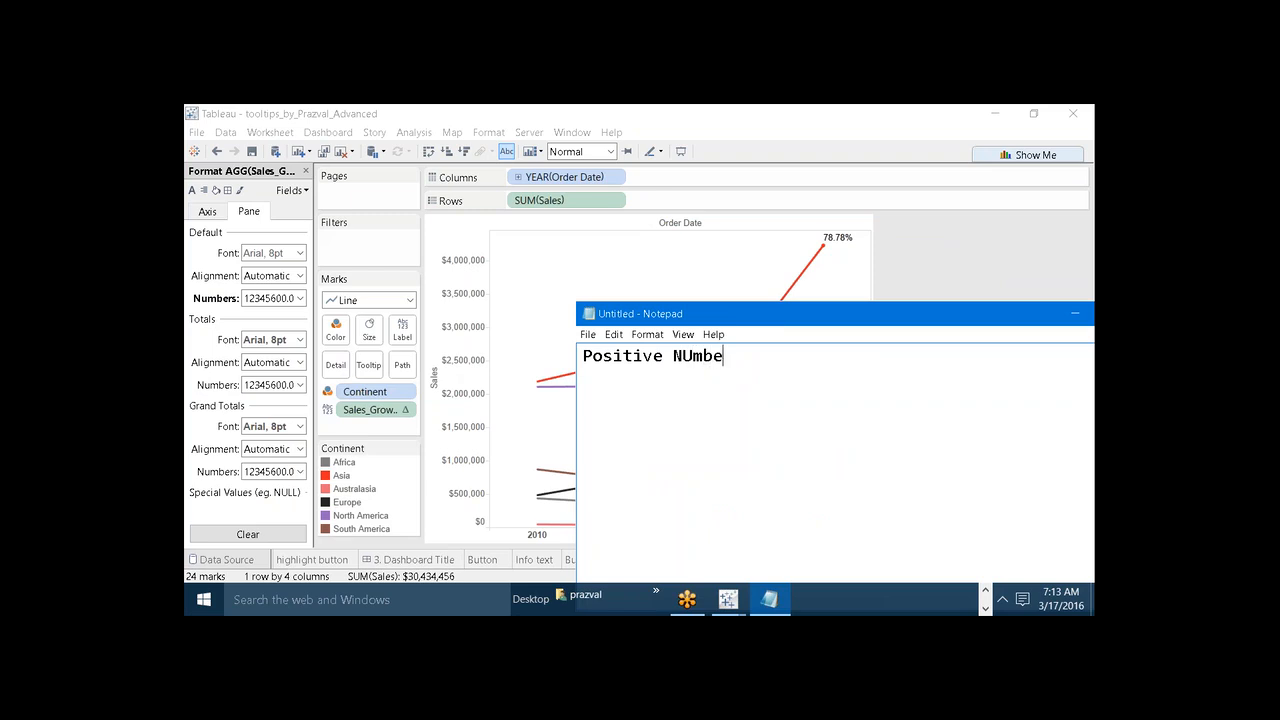
text(r;Negative Numbe)
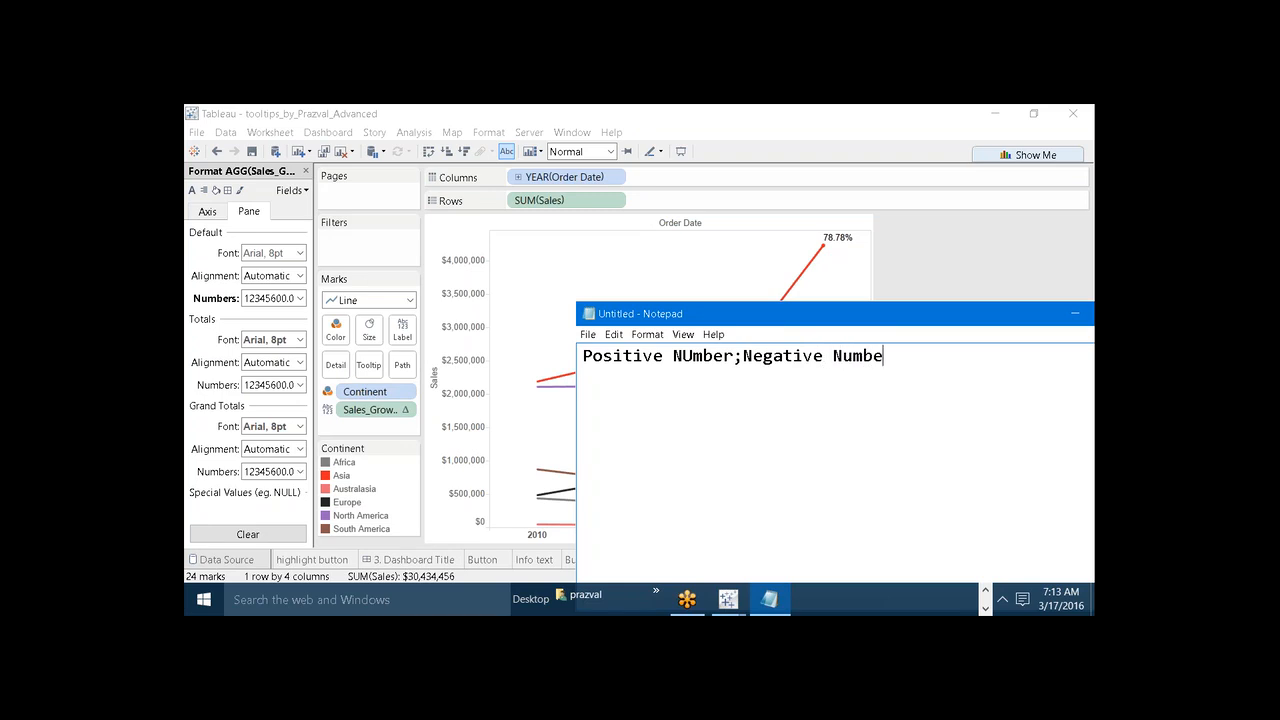
text(r;0)
Look up the alt codes of the solid up and down triangles on alt-codes.net in Firefox and return to Notepad
click(985, 590)
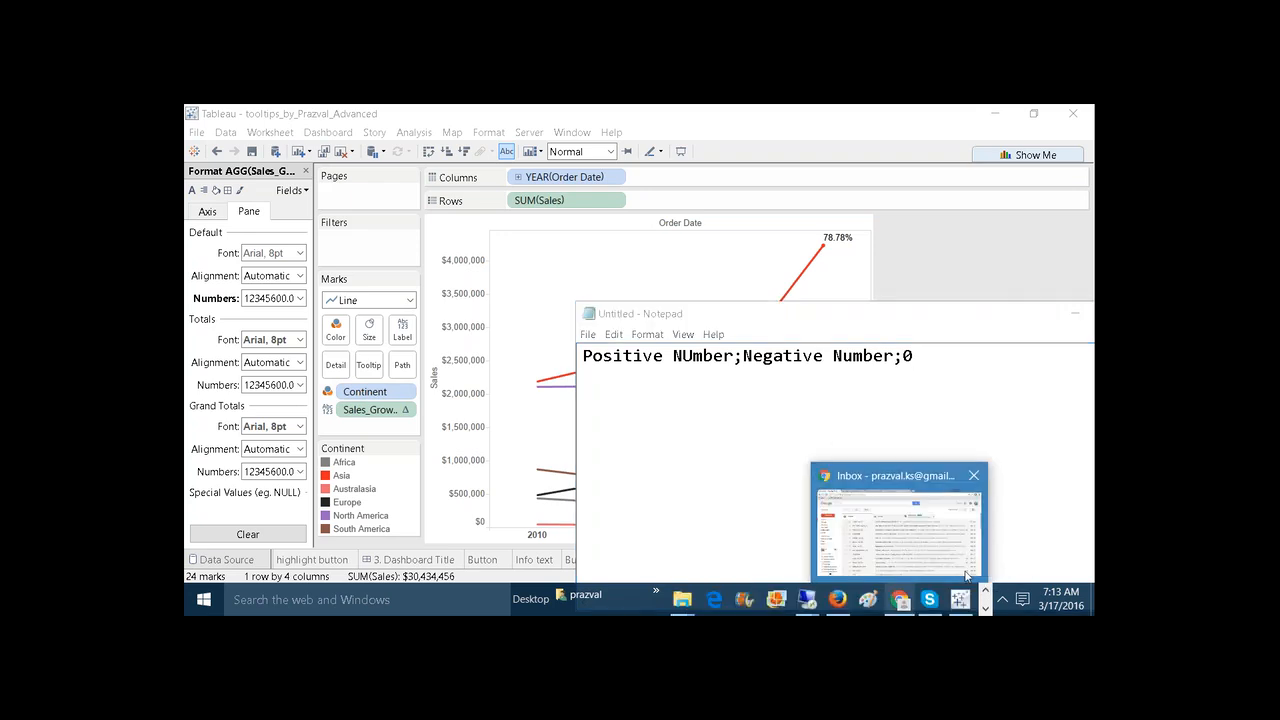
mouse_move(838, 598)
click(862, 548)
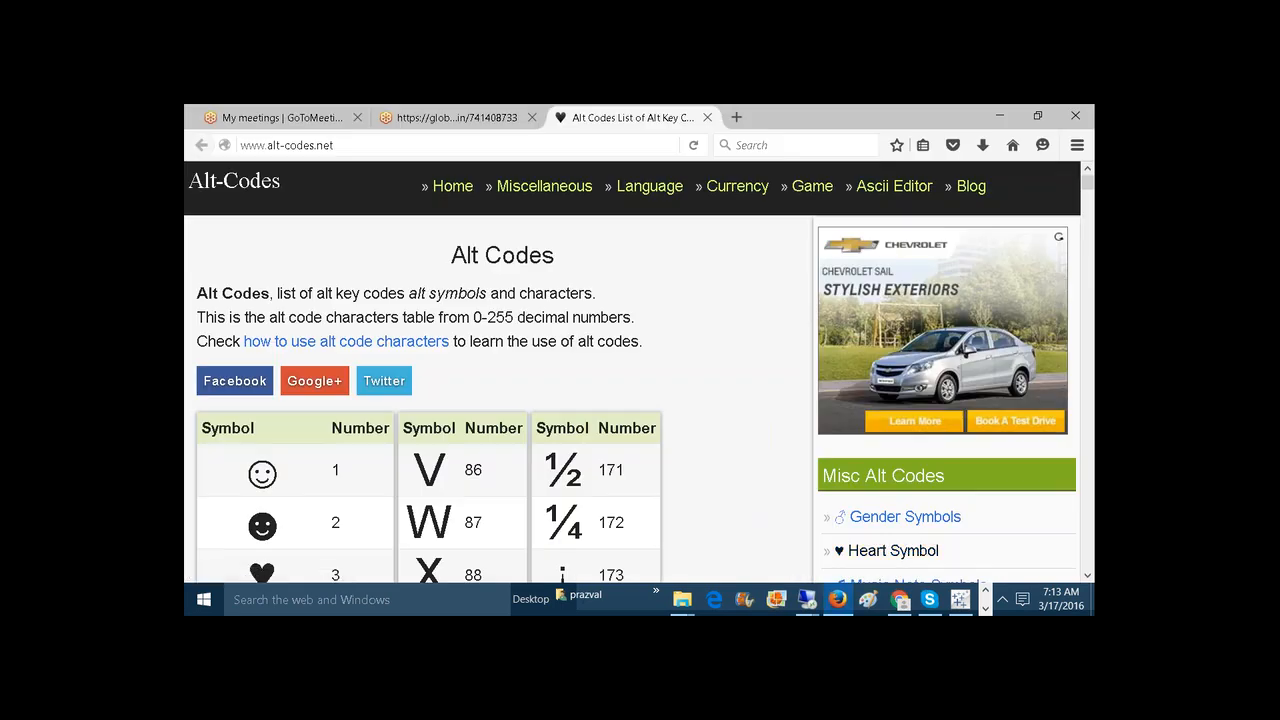
drag(1088, 183, 1088, 219)
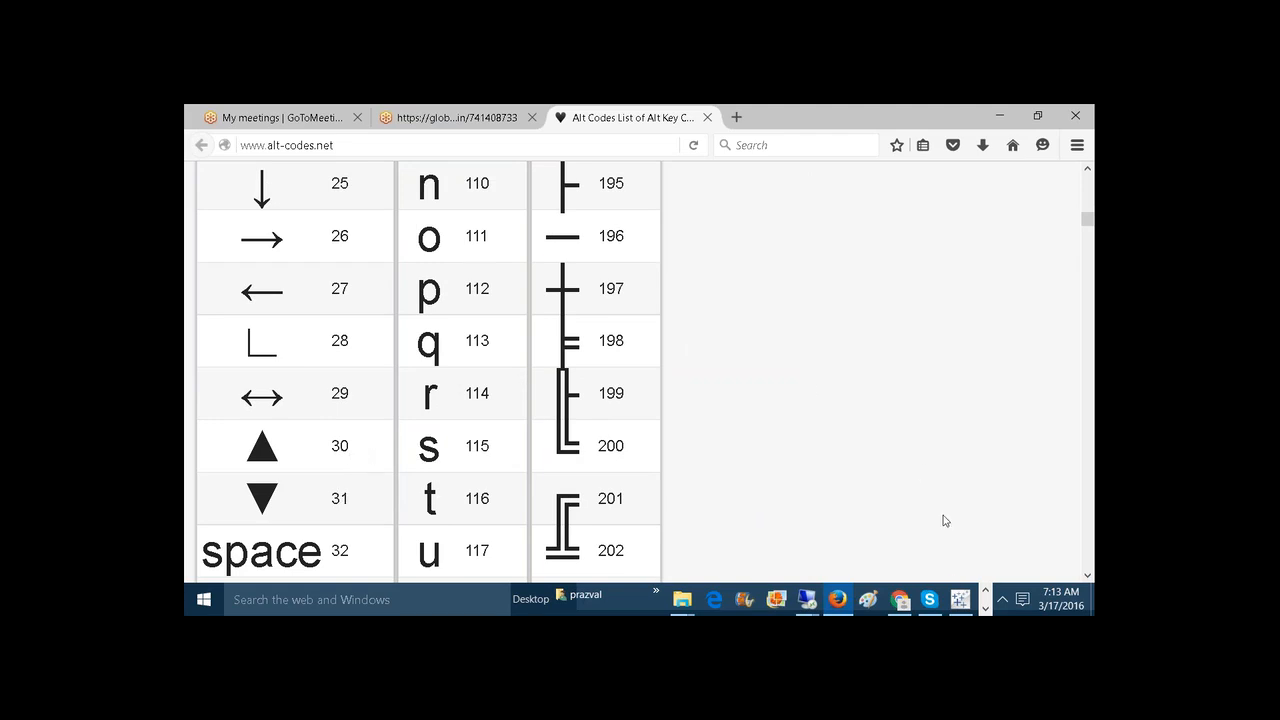
click(986, 608)
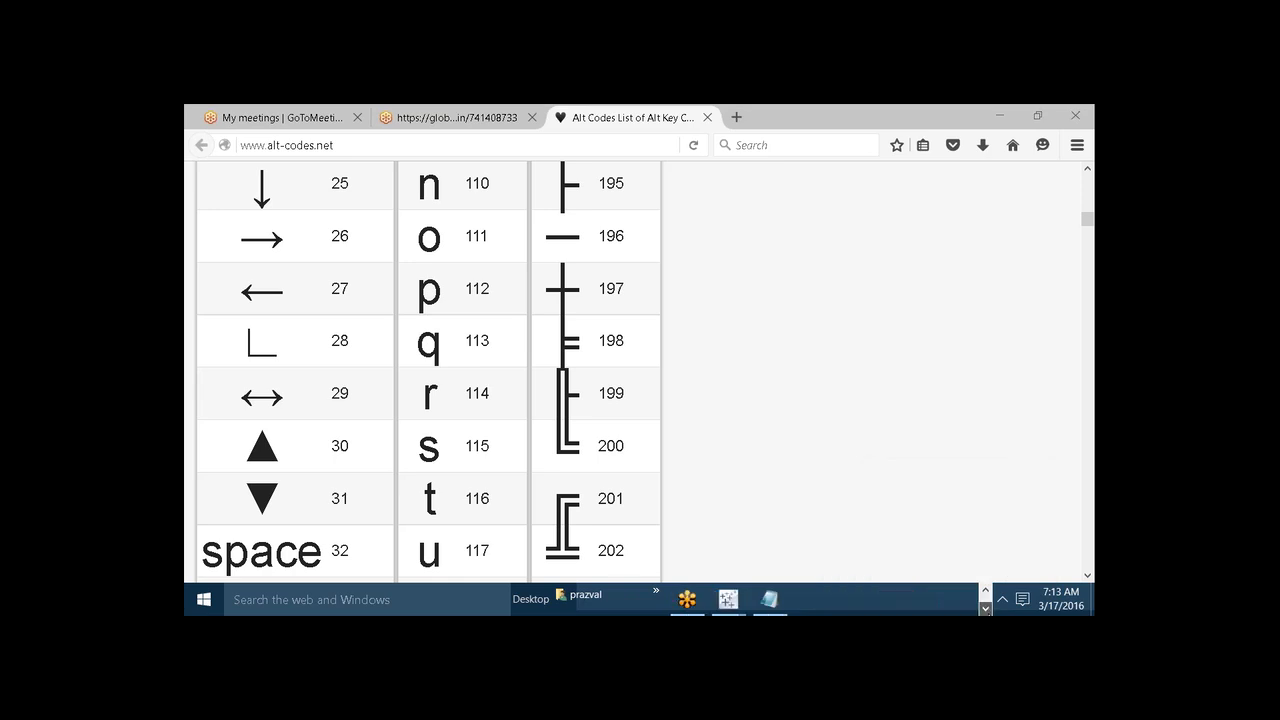
mouse_move(769, 598)
click(823, 514)
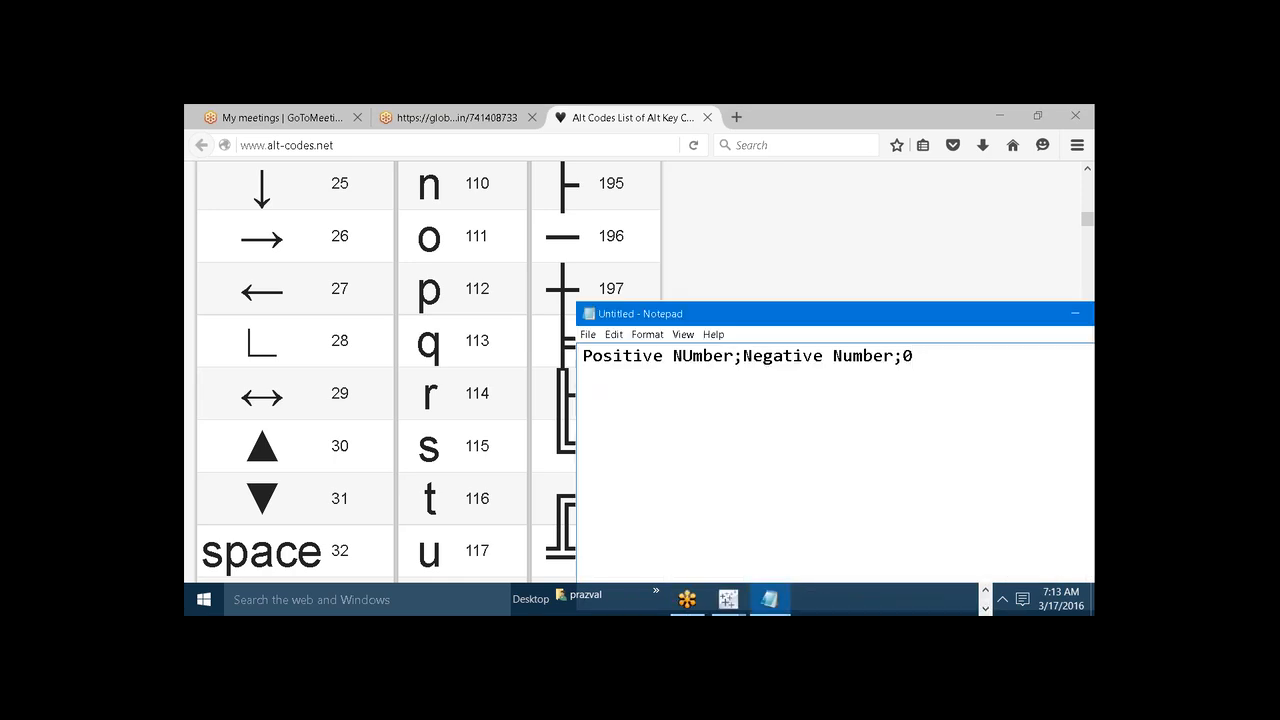
Draft the arrow-style number format in Notepad from ▲, ▼ and 0, adding 0 and % placeholders to the arrow sections
text(▼)
key(BackSpace)
text(▲,▼,0)
key(Left)
key(Left)
key(Left)
text(%)
key(Right)
key(Right)
key(Right)
key(Left)
text(%)
key(Left)
key(Left)
key(Left)
key(Left)
text(0)
key(Right)
key(Right)
key(Right)
text(0)
Switch back to the tooltips workbook in Tableau and clear the existing custom number format of the Sales_Growth labels
click(1068, 316)
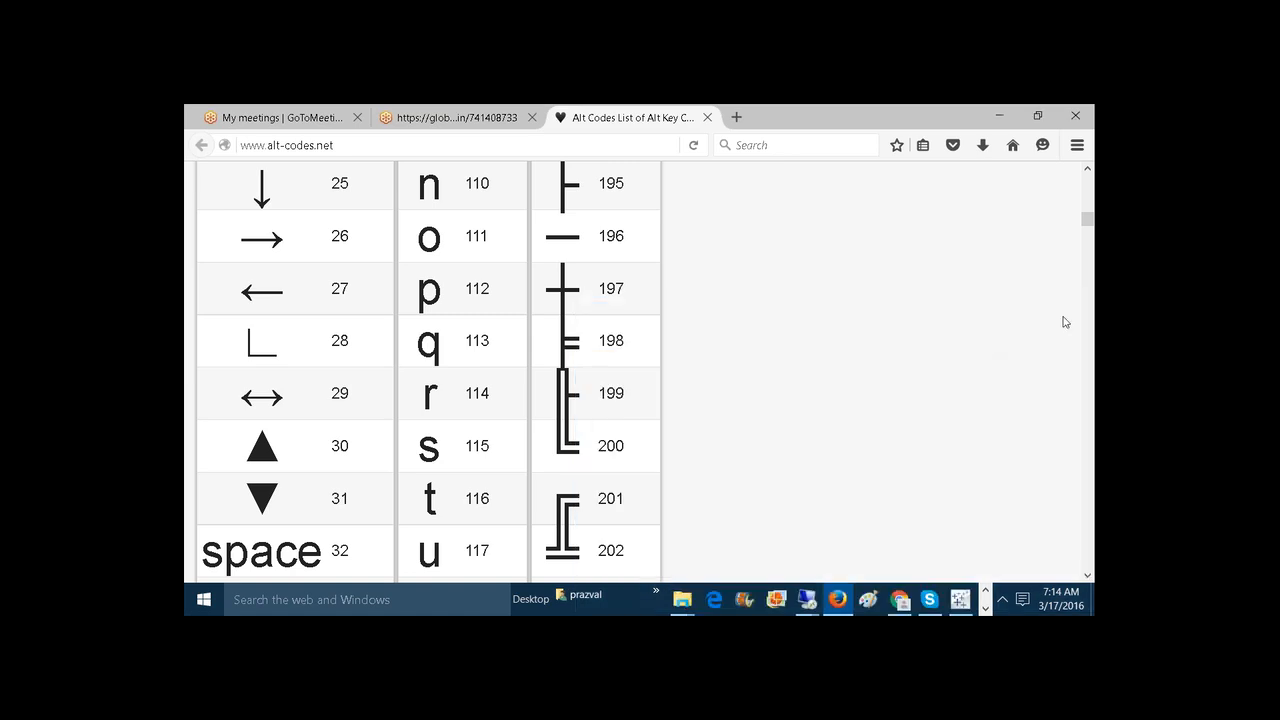
click(985, 607)
mouse_move(728, 598)
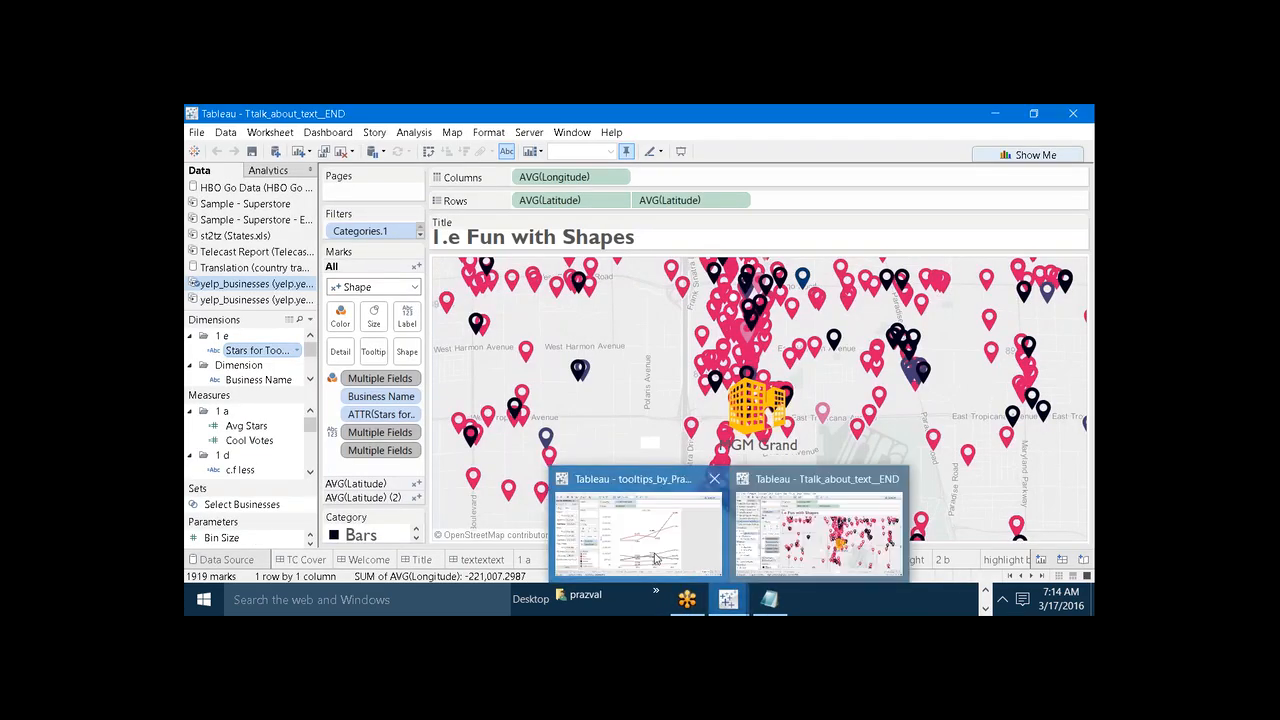
click(655, 558)
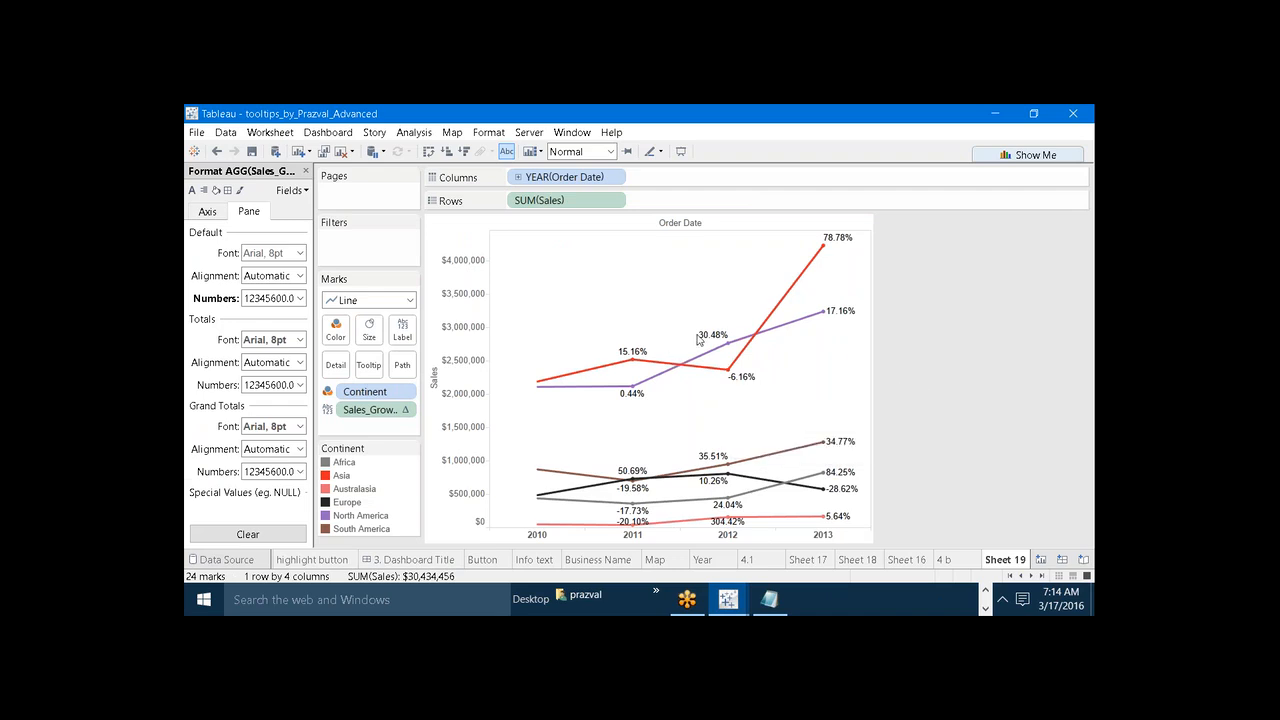
click(300, 299)
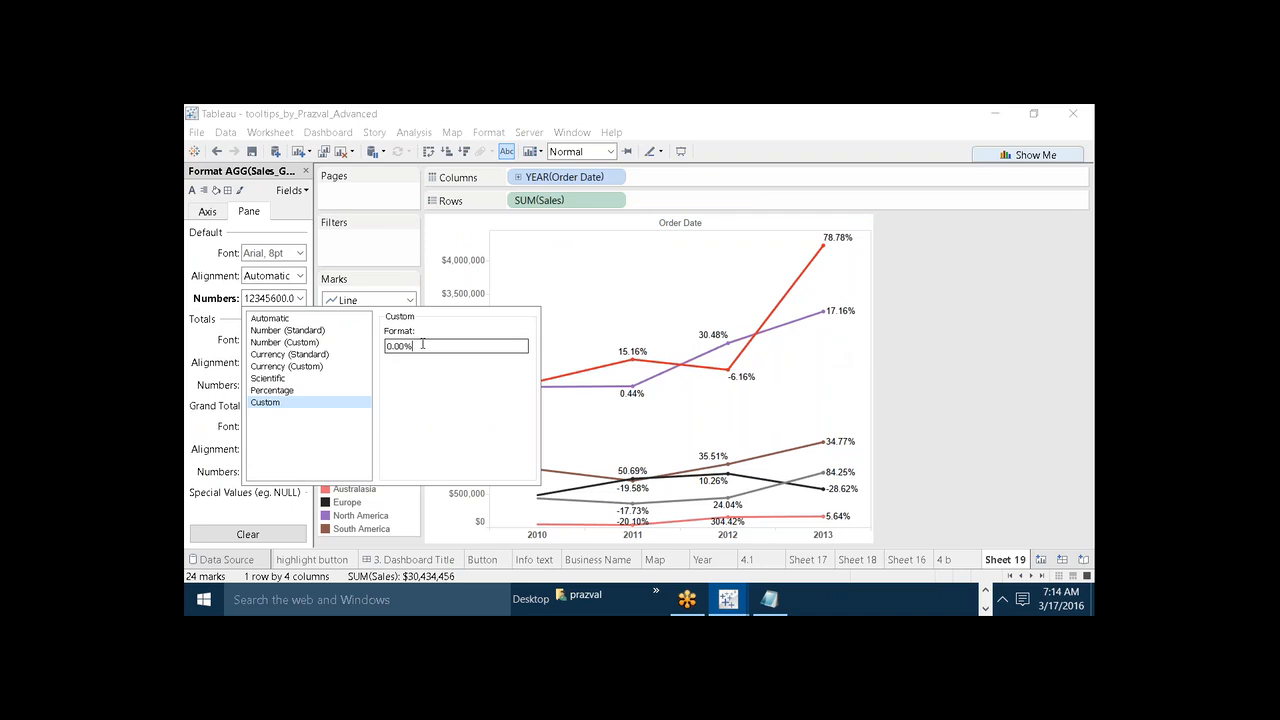
key(BackSpace)
key(BackSpace)
key(BackSpace)
key(BackSpace)
key(BackSpace)
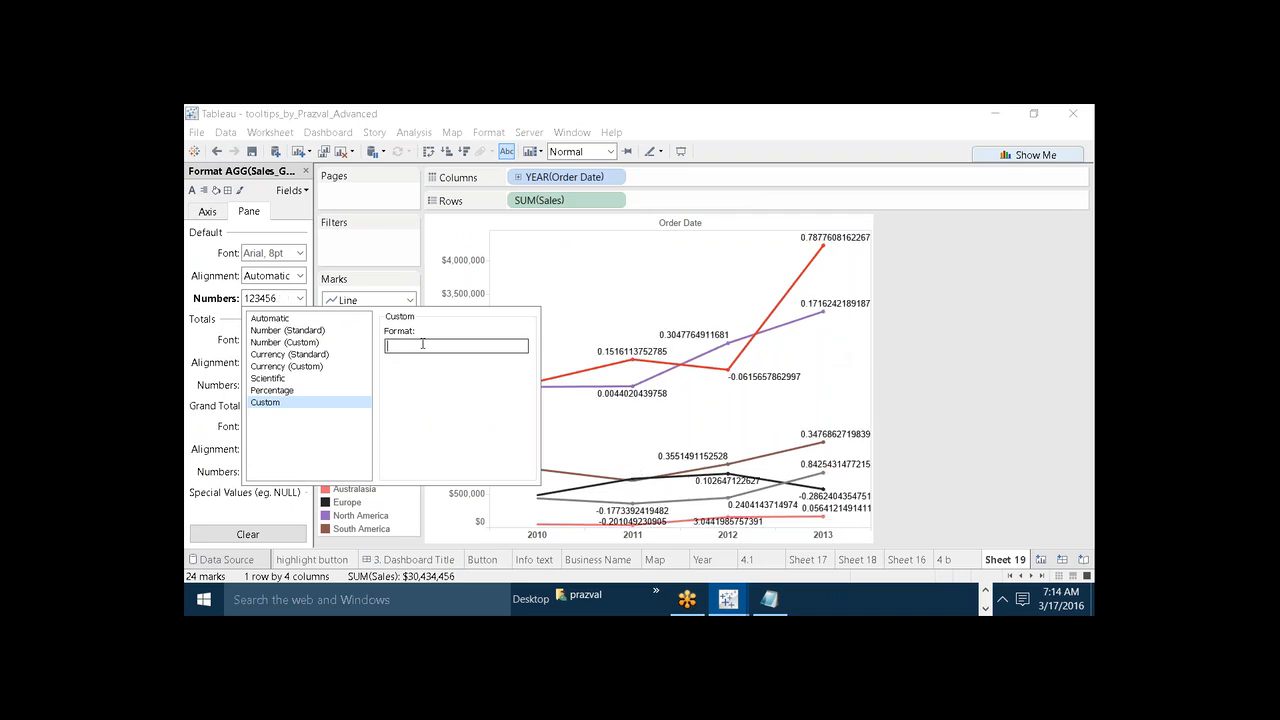
Set the Sales_Growth custom number format to ▲0%;▼0%;0 and close the formatting settings
text(♥0)
key(BackSpace)
key(BackSpace)
text(▲)
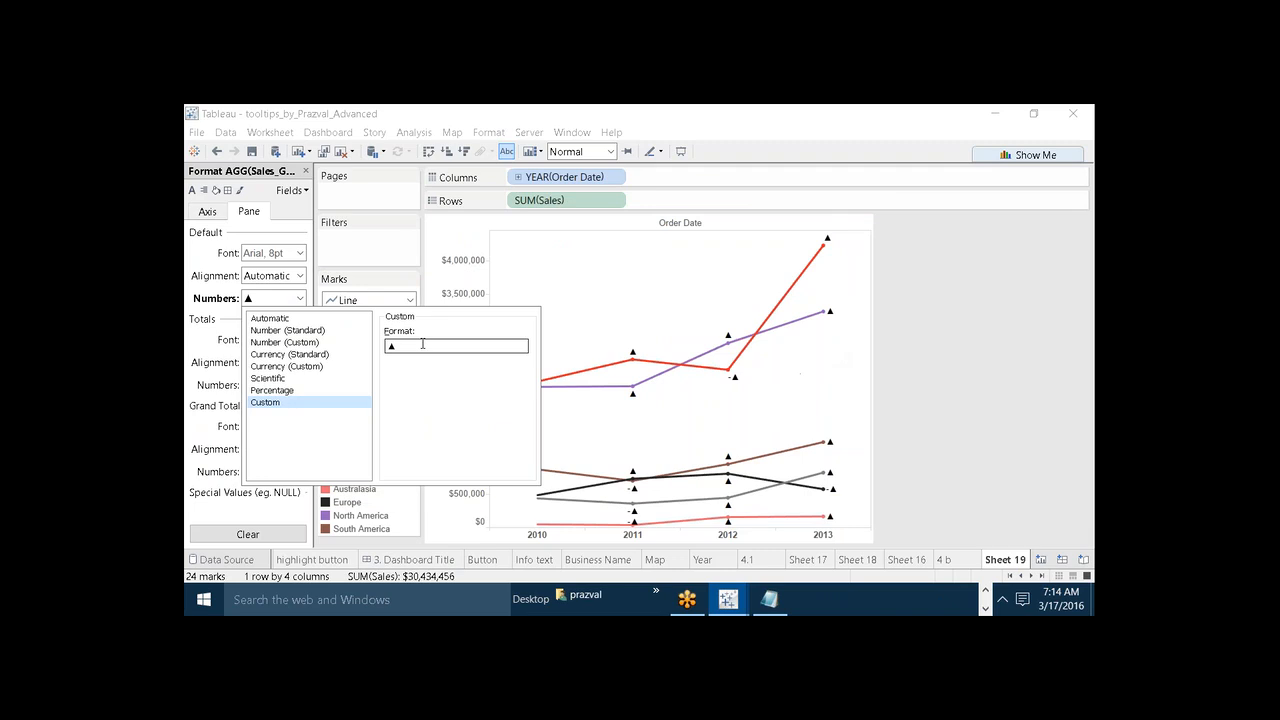
text(0)
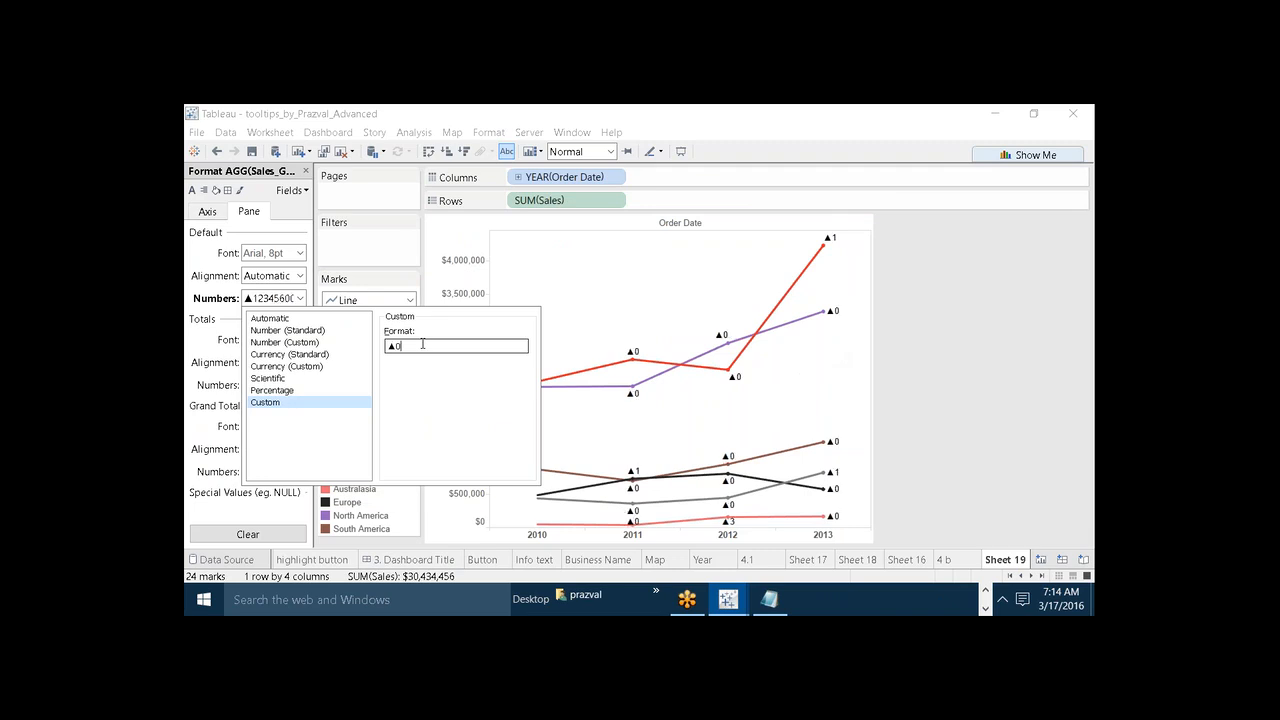
text(%;)
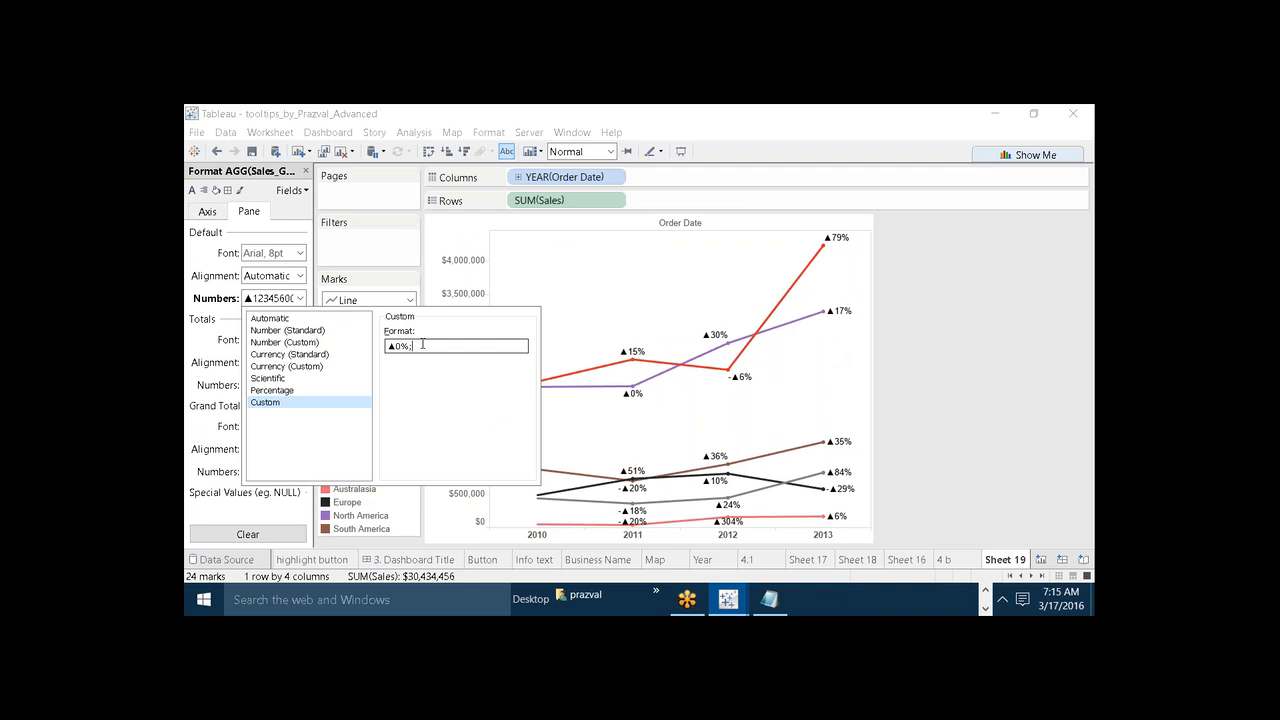
text(▼0%;)
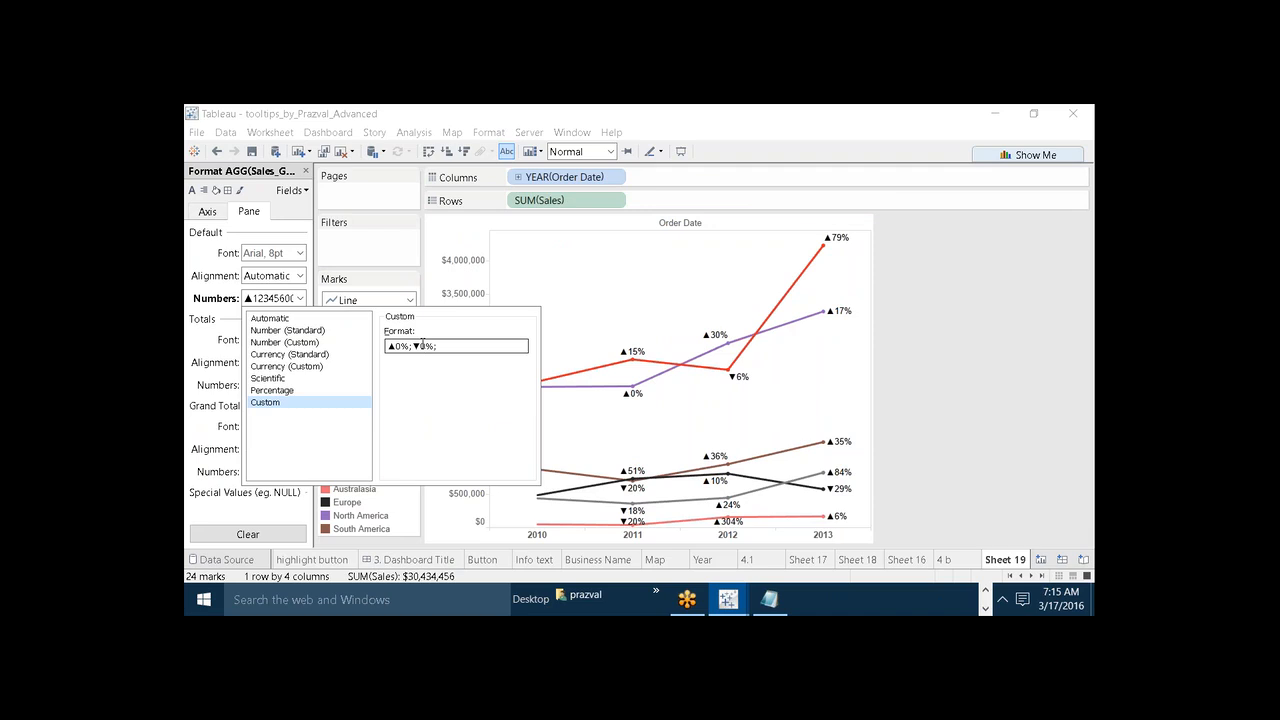
text(0)
click(923, 374)
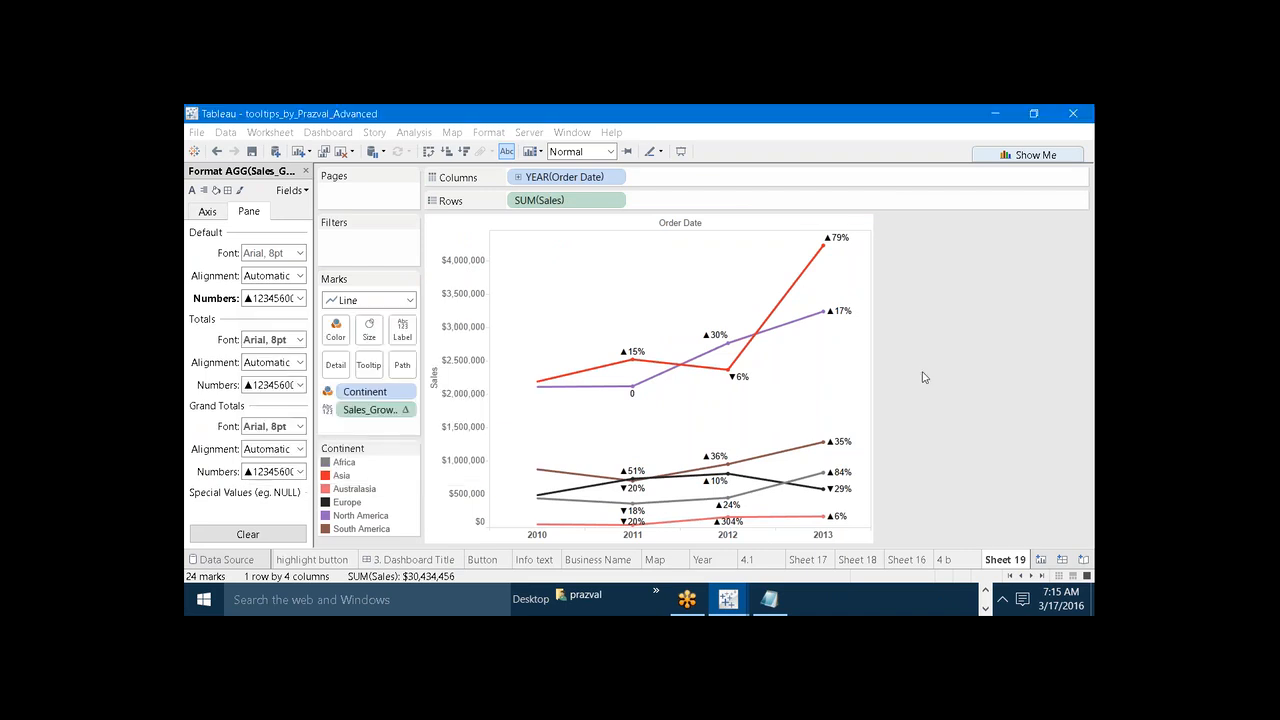
mouse_move(632, 358)
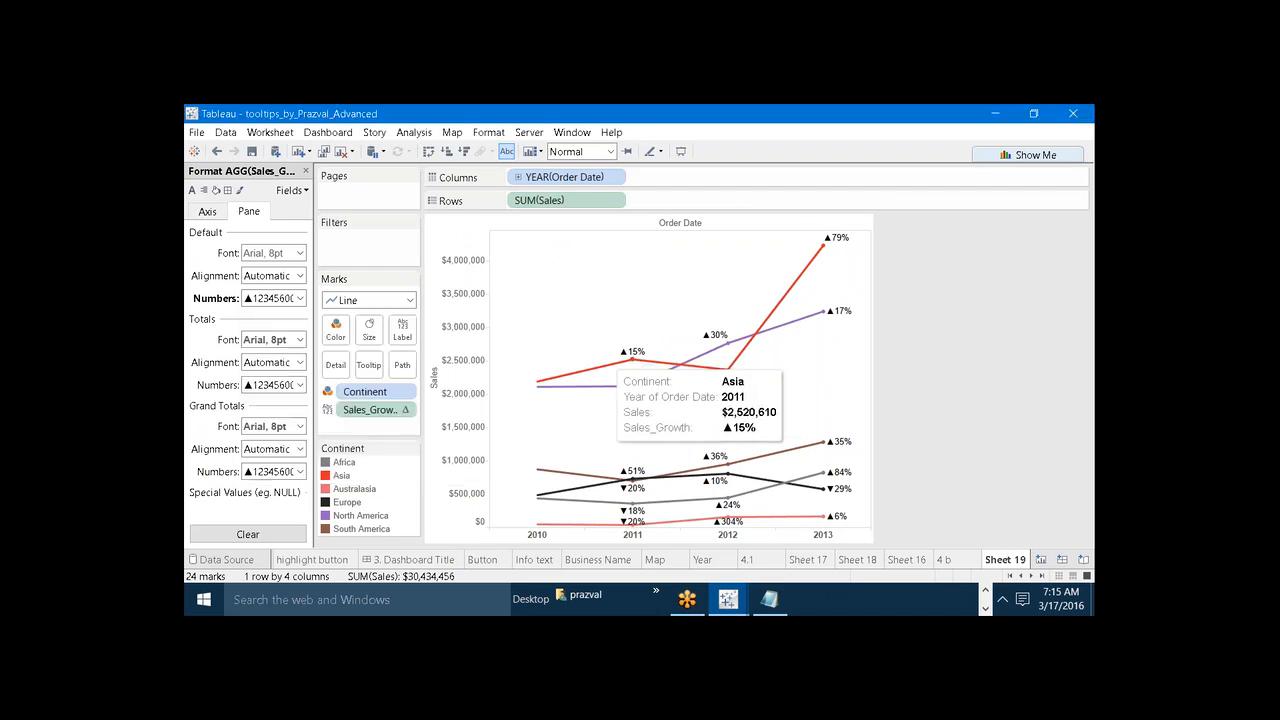
click(306, 170)
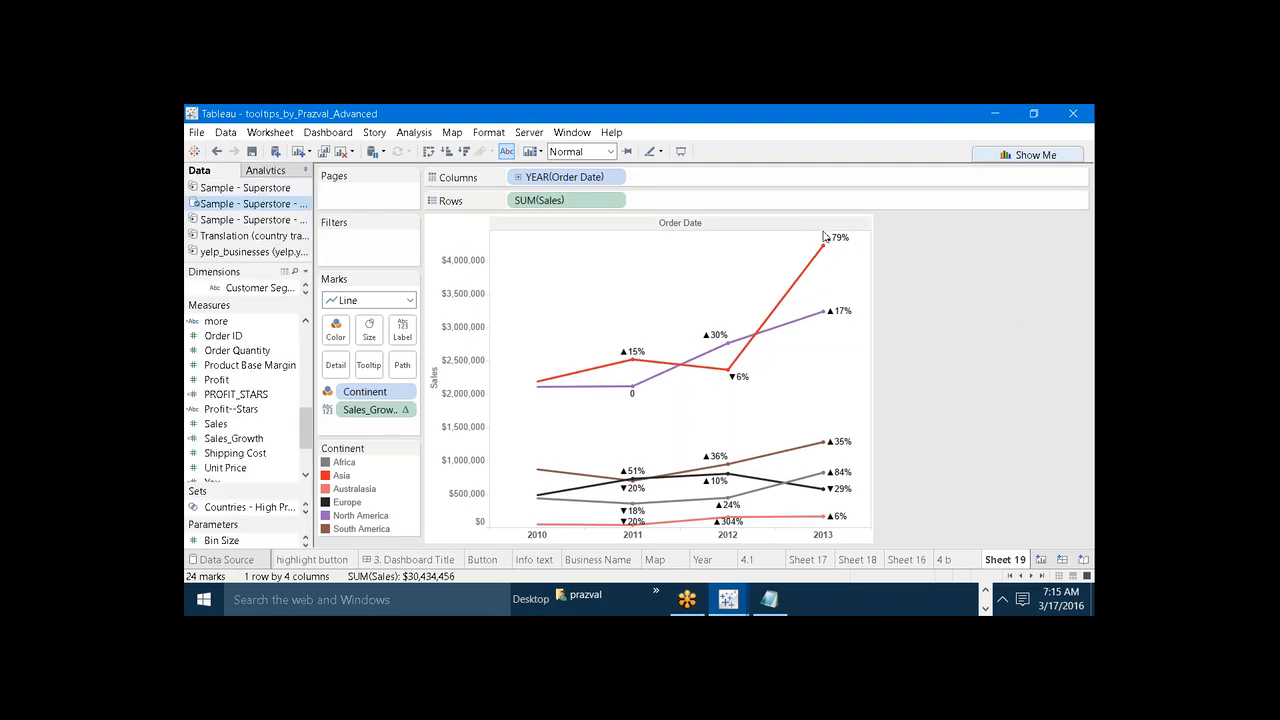
Widen the continent line chart slightly and make its lines thicker
drag(871, 280, 936, 280)
click(369, 330)
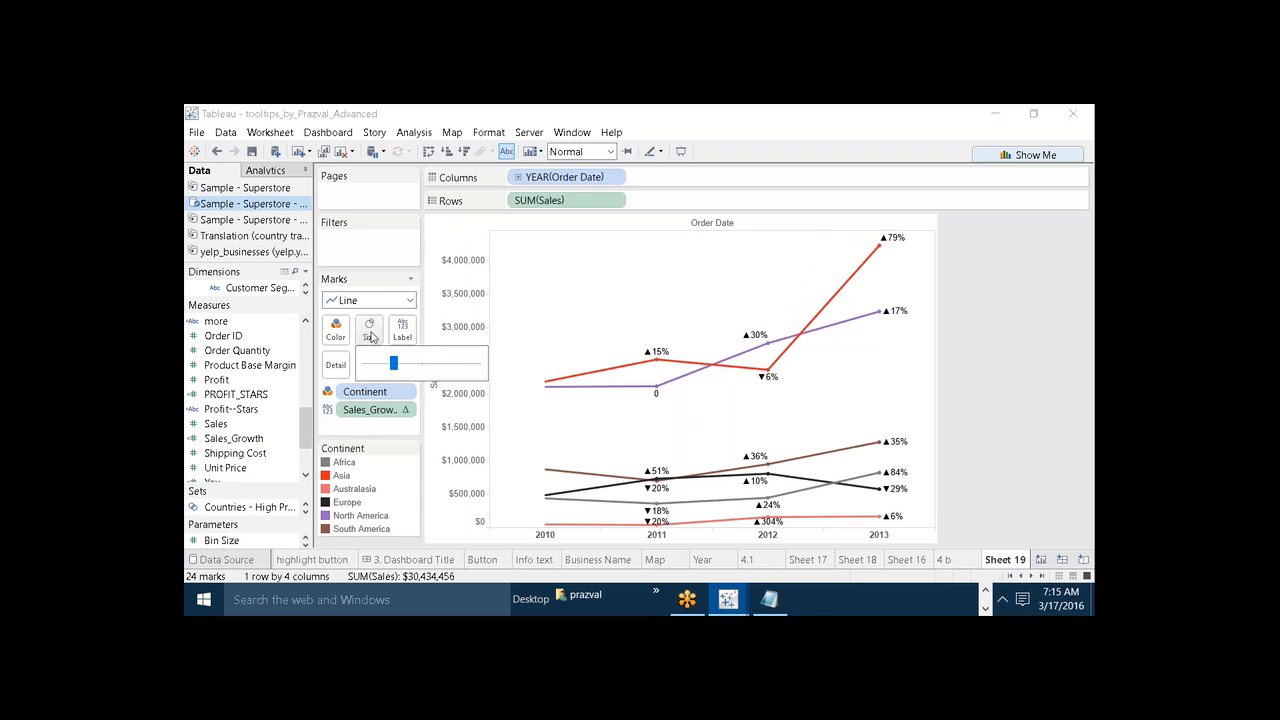
drag(405, 363, 421, 363)
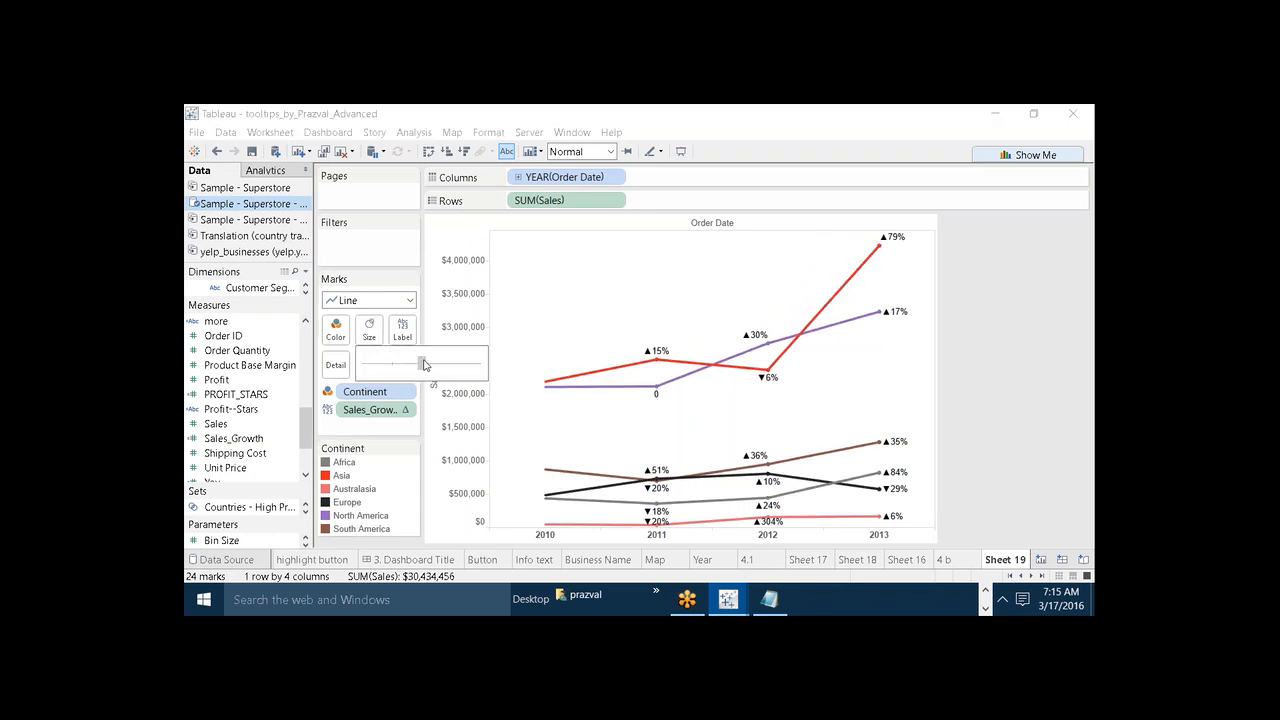
click(999, 441)
mouse_move(565, 372)
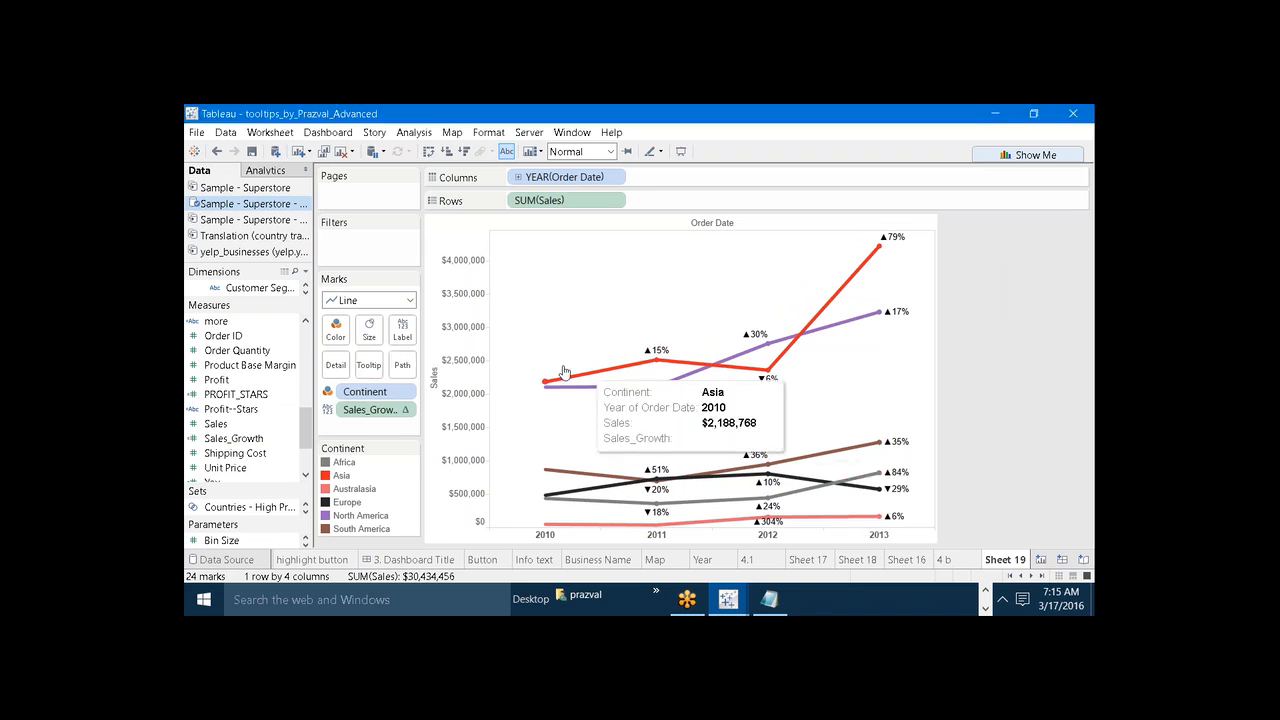
Restrict the chart's growth labels to the line ends
click(402, 330)
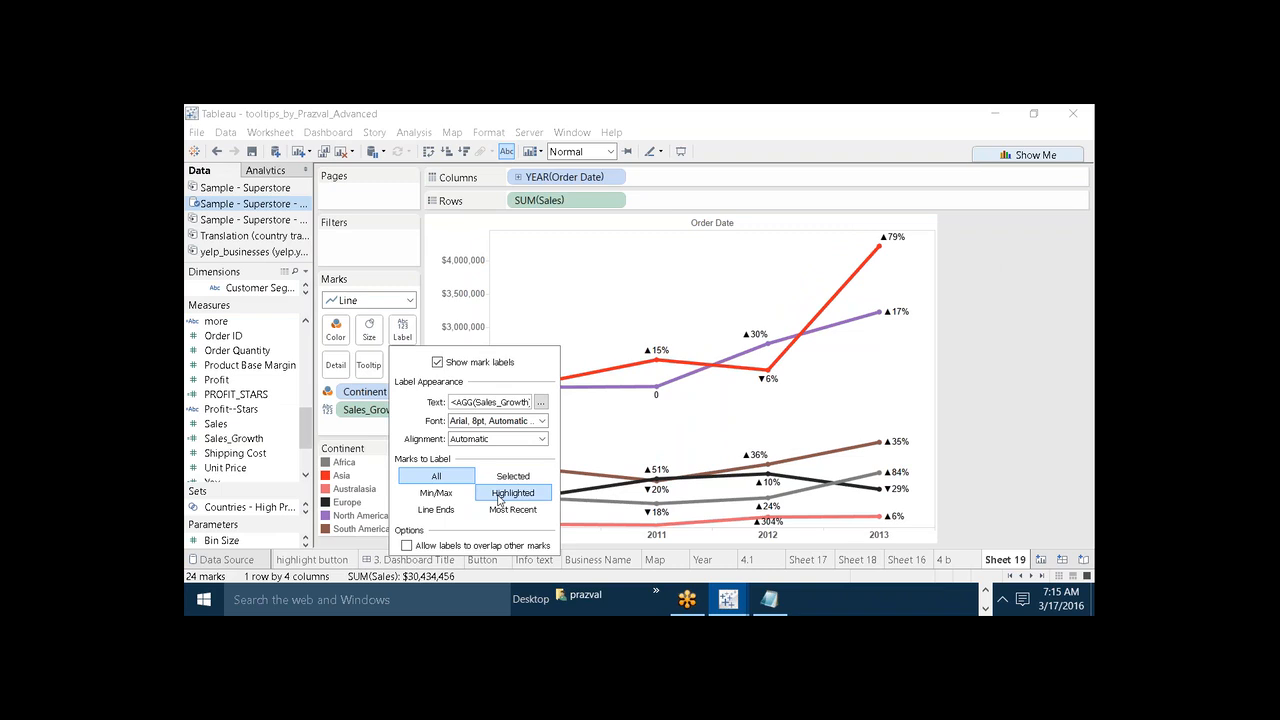
click(451, 510)
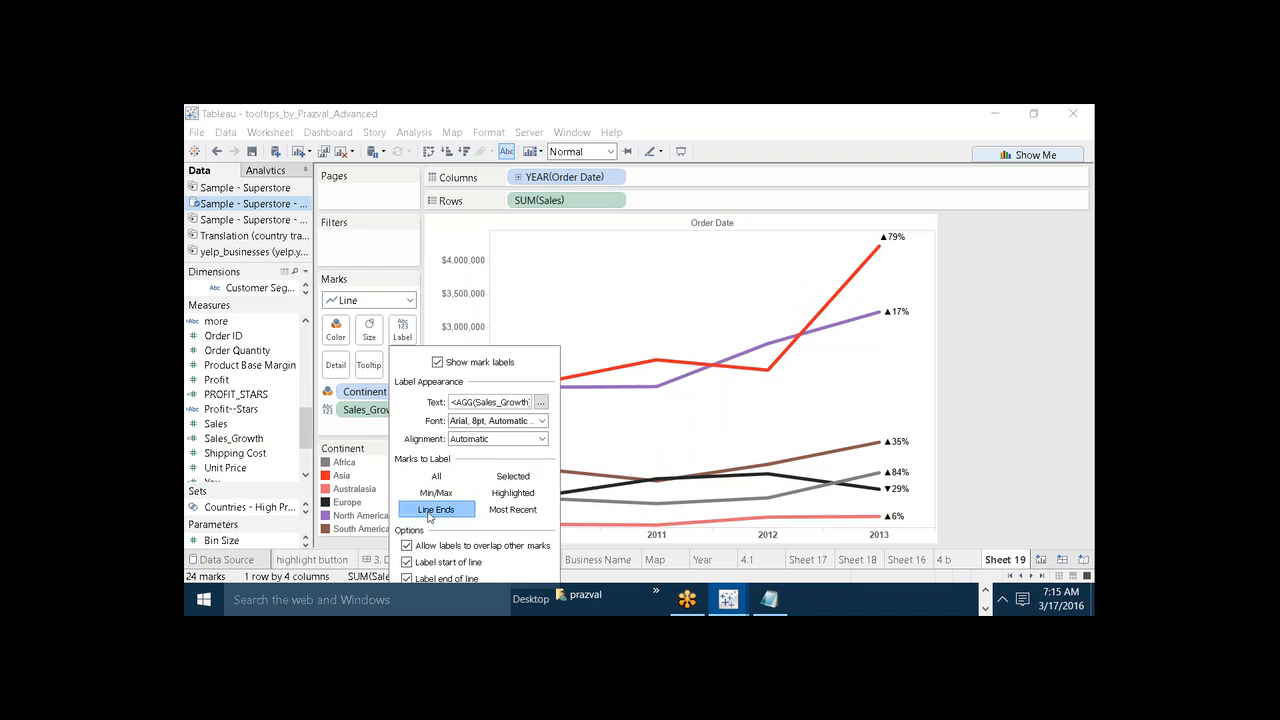
click(1022, 375)
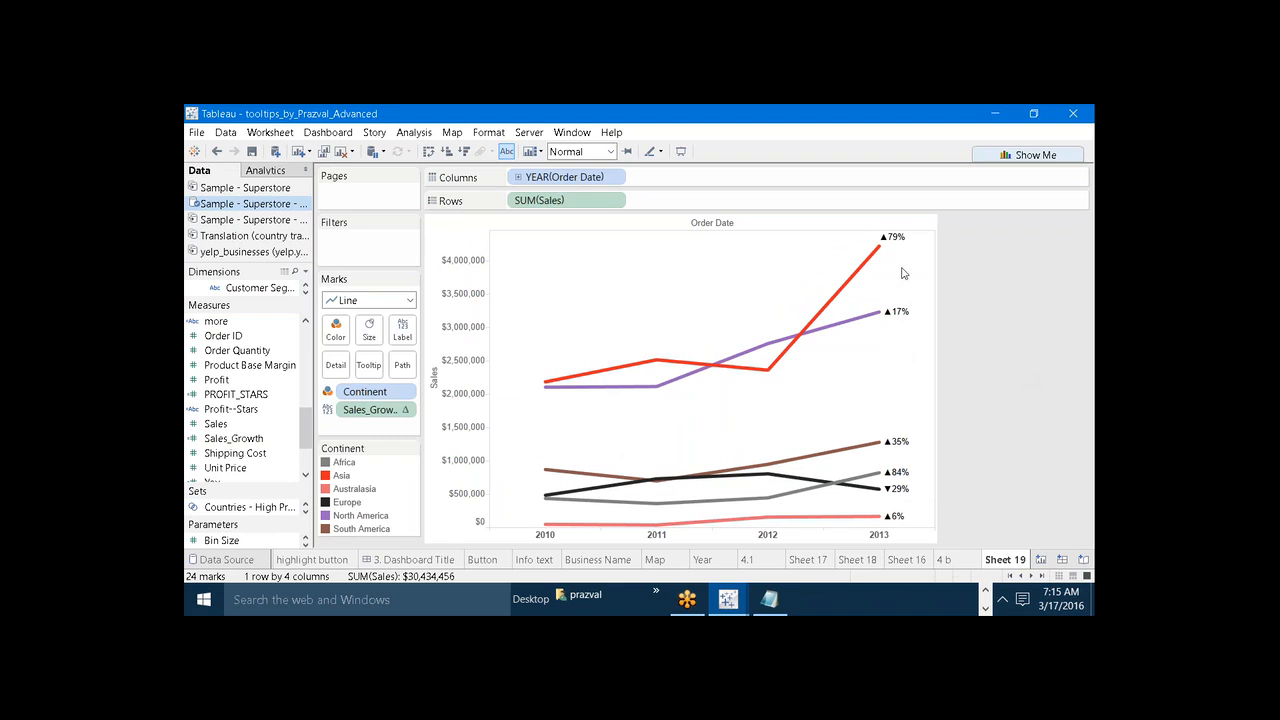
Review Europe's 2013 tooltip and the custom number format behind the Sales_Growth labels, leaving the format as it is
mouse_move(897, 484)
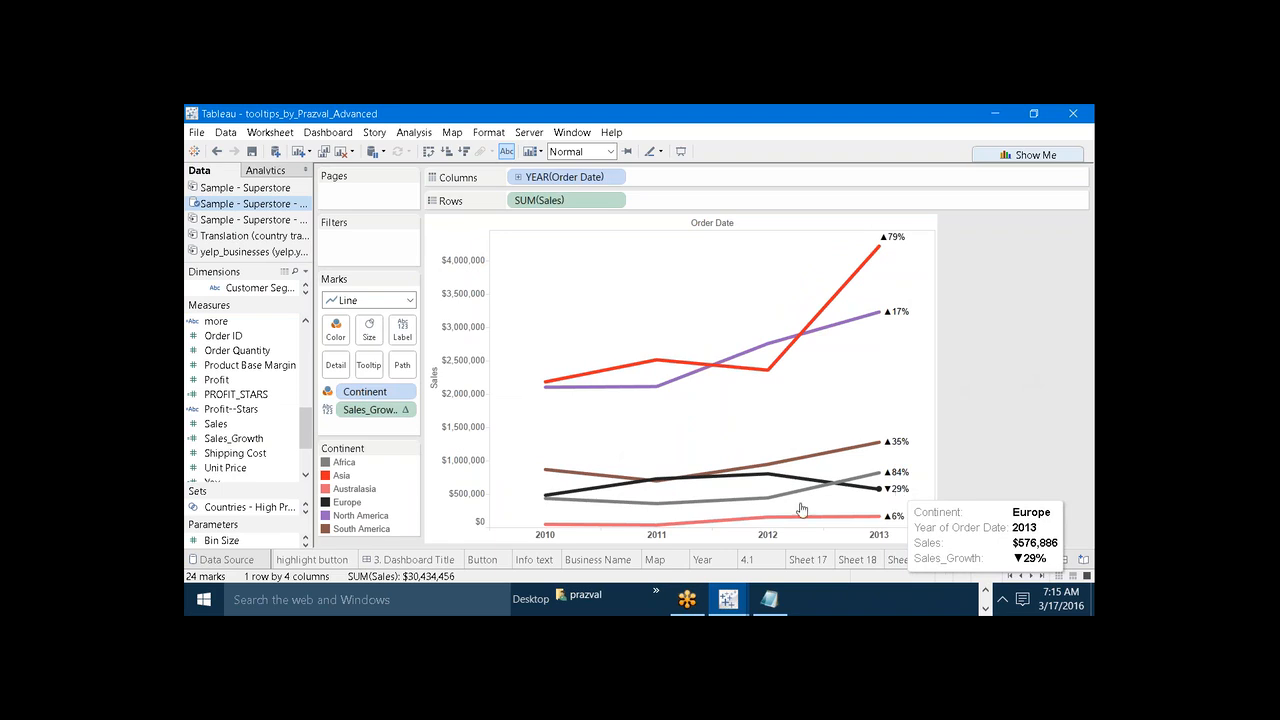
right_click(371, 417)
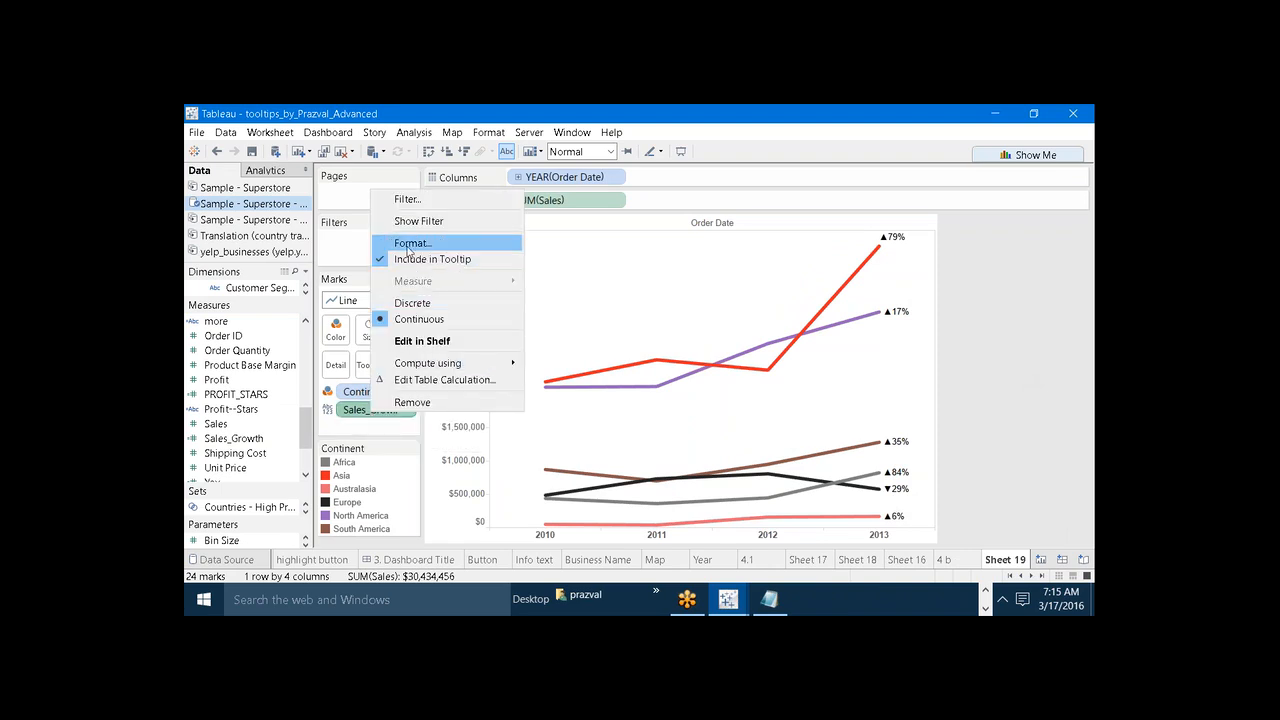
click(410, 243)
click(300, 298)
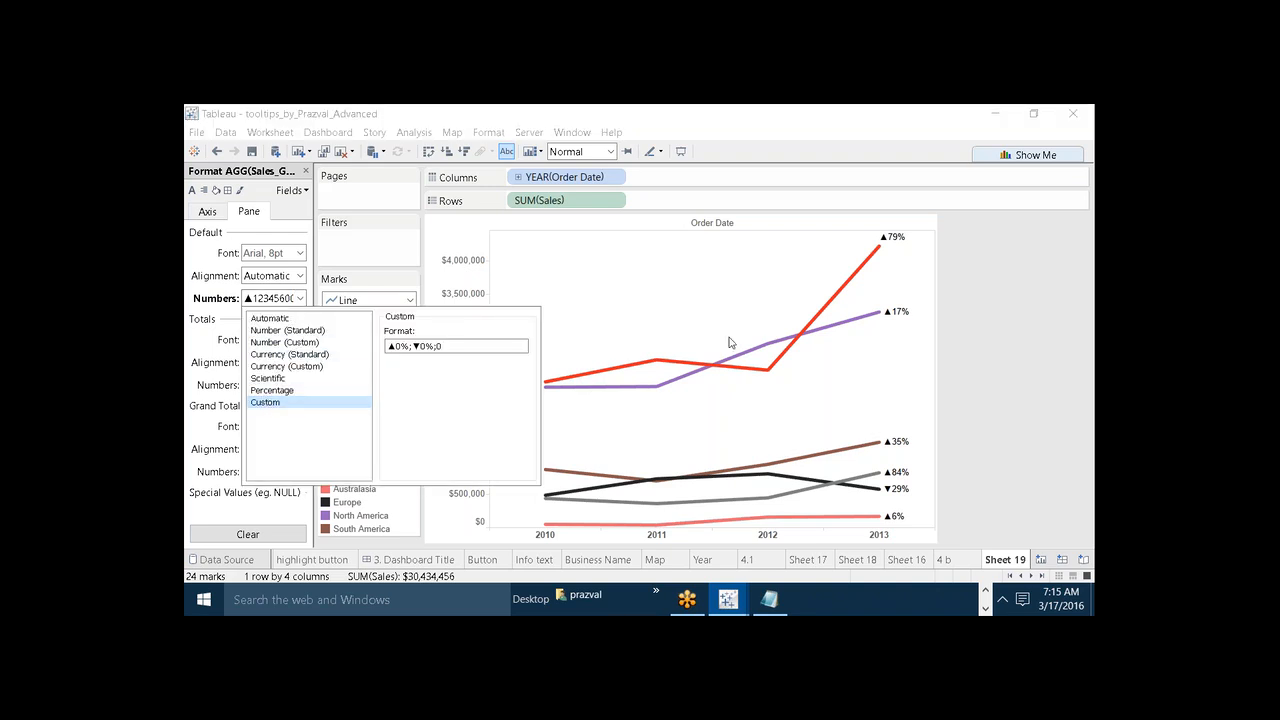
click(1004, 367)
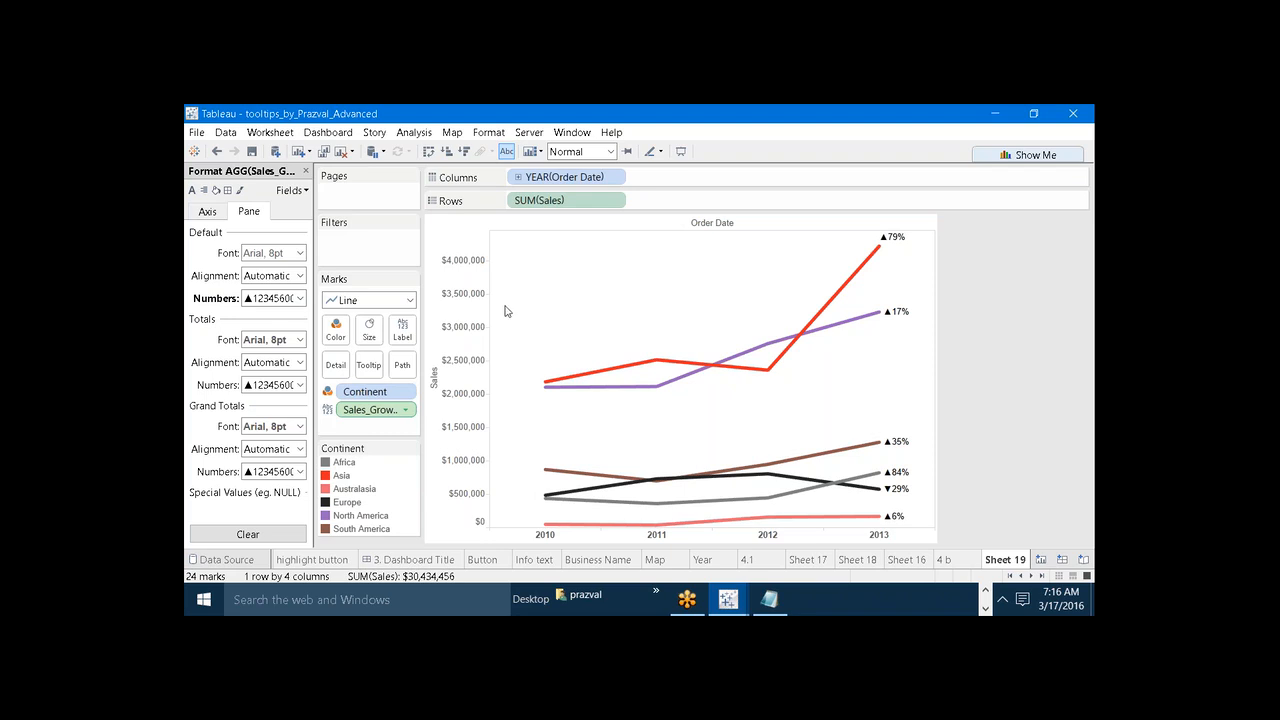
click(304, 176)
Create a new worksheet and set the Profit measure's default number format to Scientific with 0 decimal places
click(297, 155)
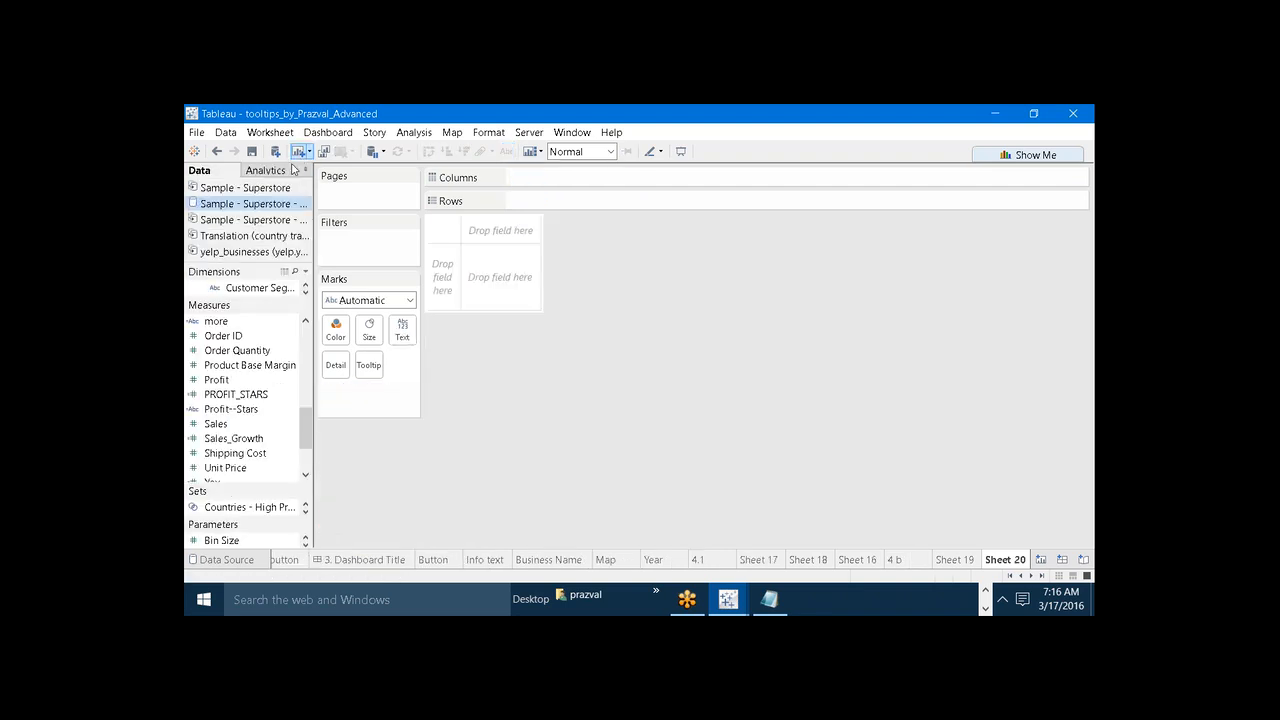
right_click(220, 381)
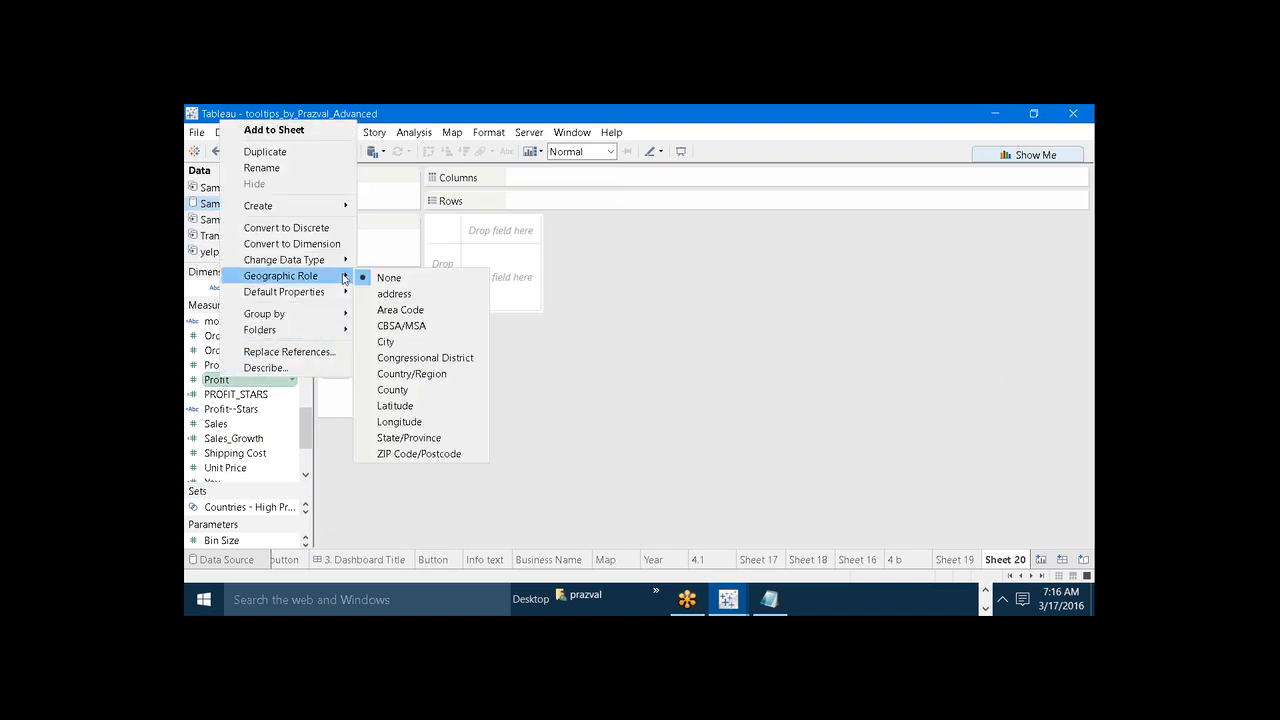
mouse_move(333, 297)
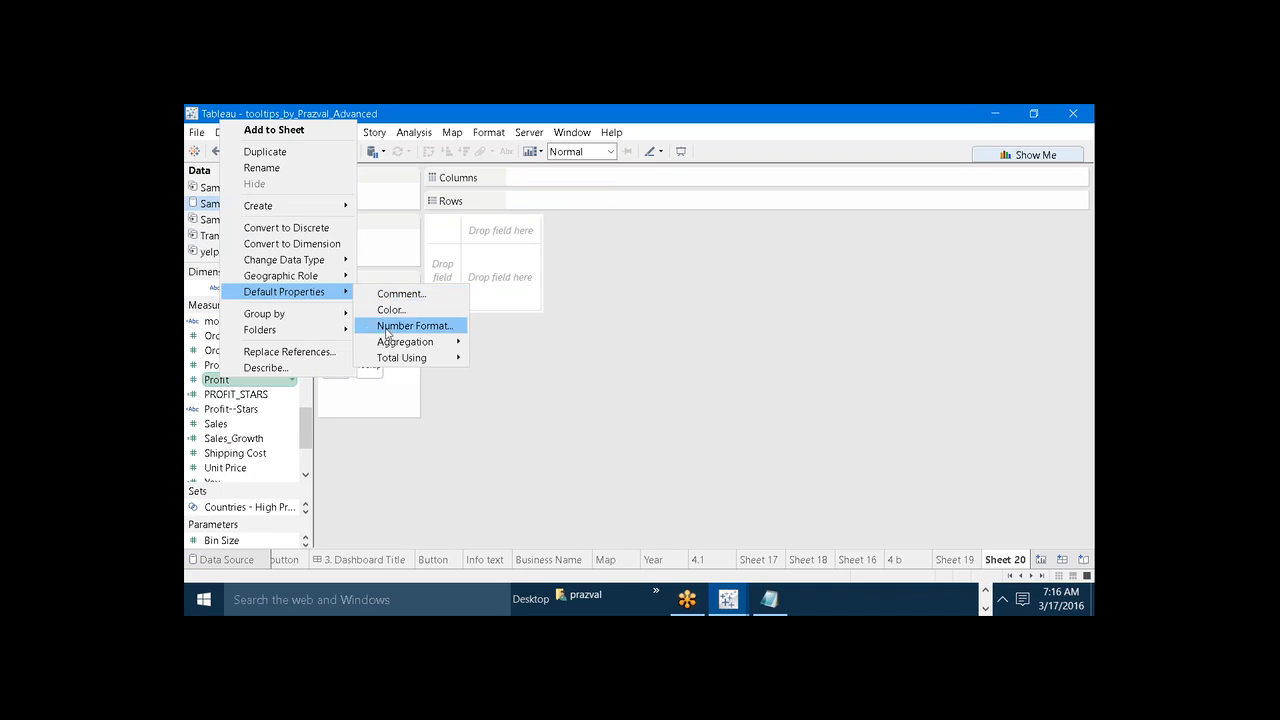
click(387, 333)
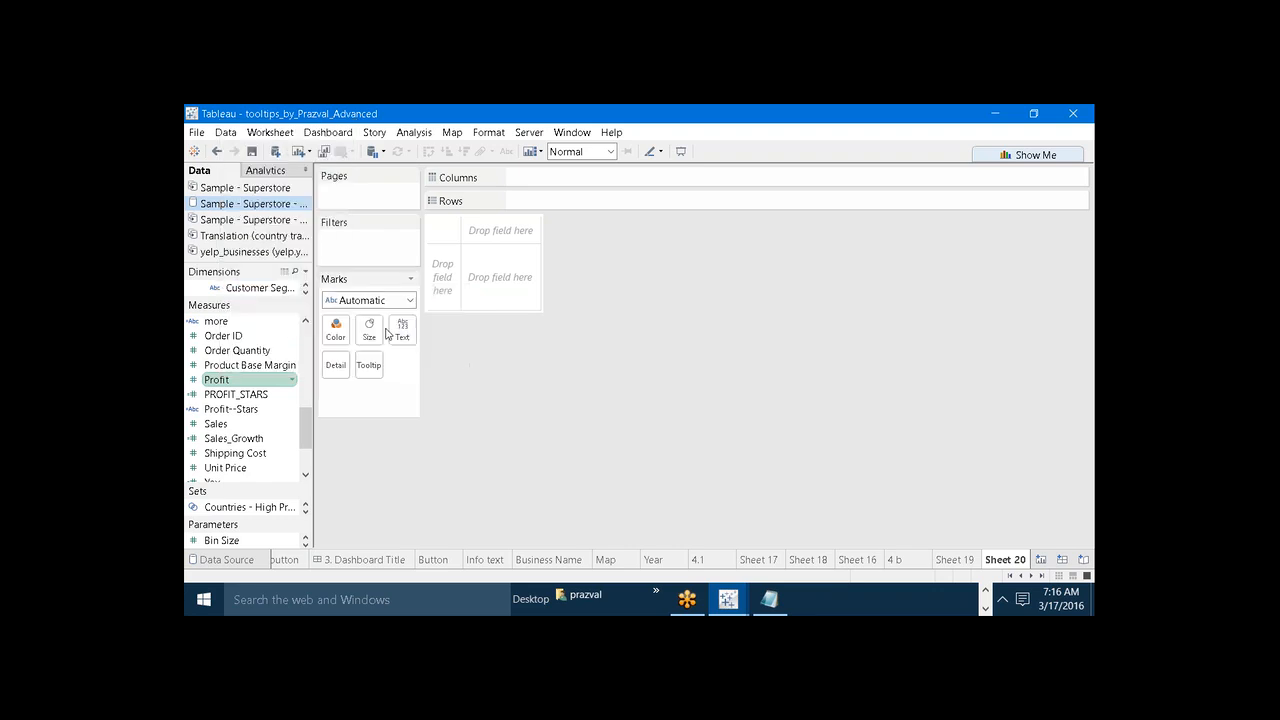
click(537, 325)
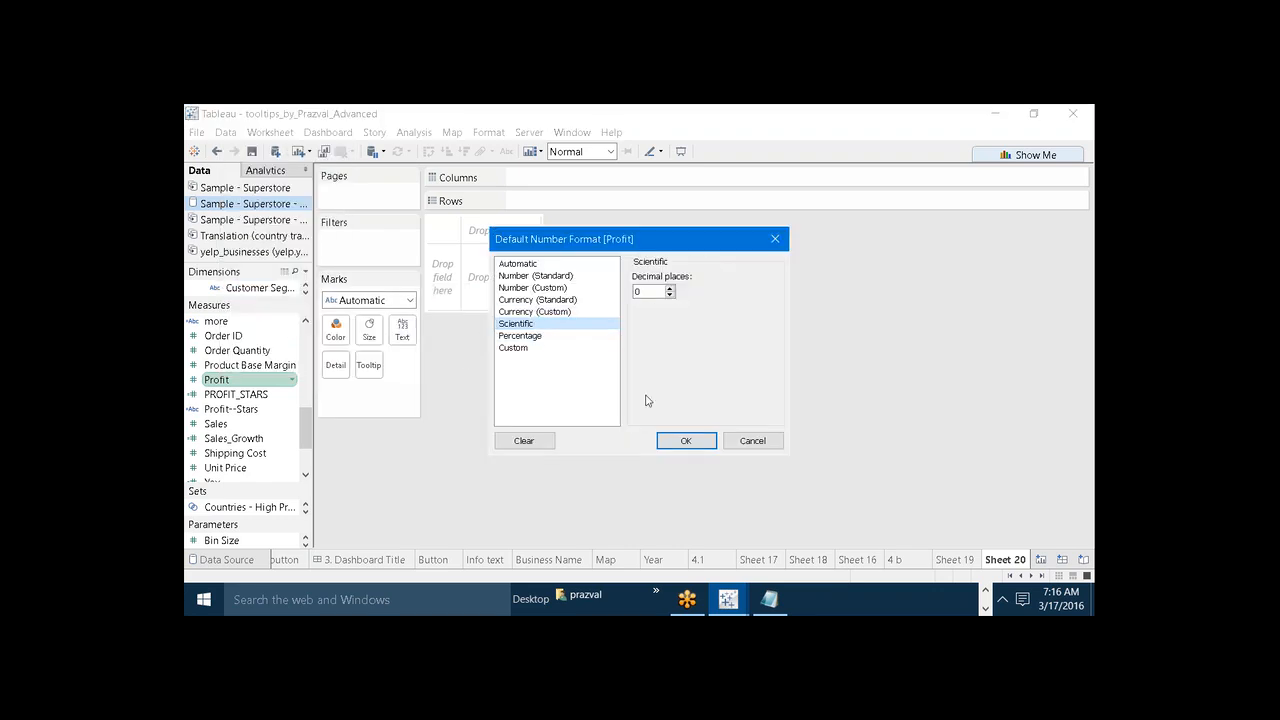
click(666, 440)
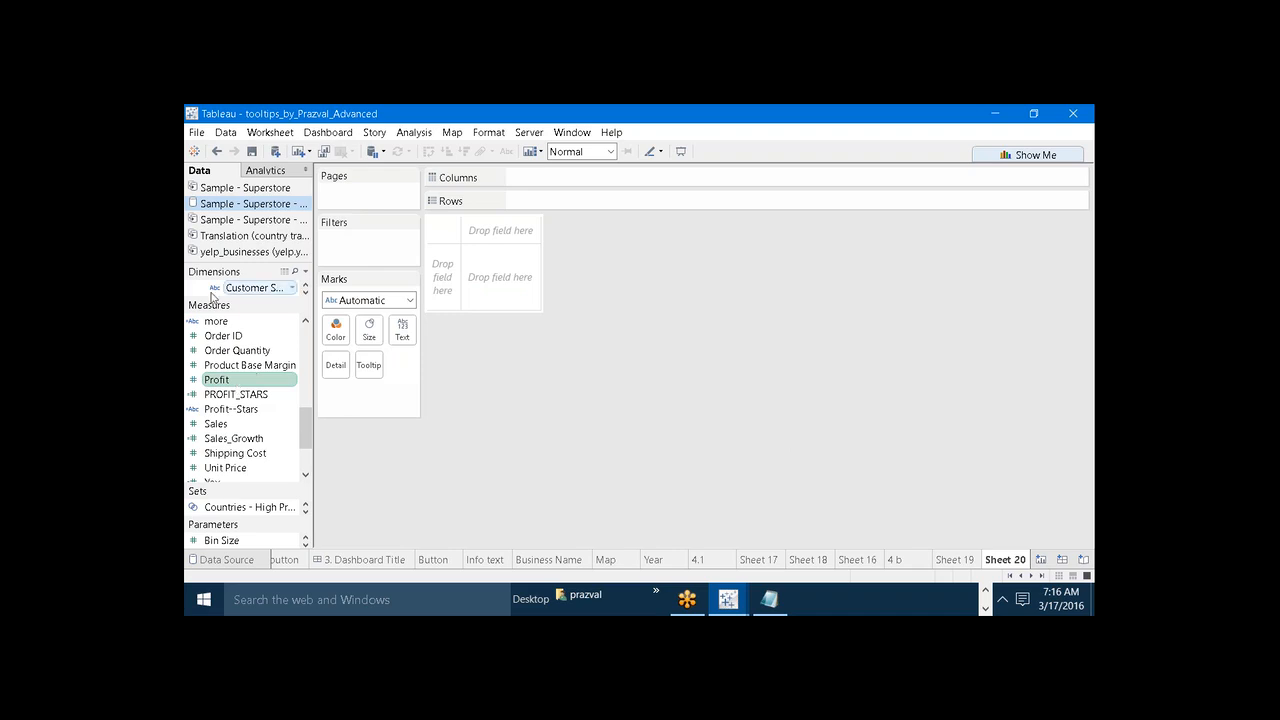
Build a text table with Customer Segment on rows and Profit as the displayed values
drag(210, 299, 213, 348)
drag(252, 287, 510, 203)
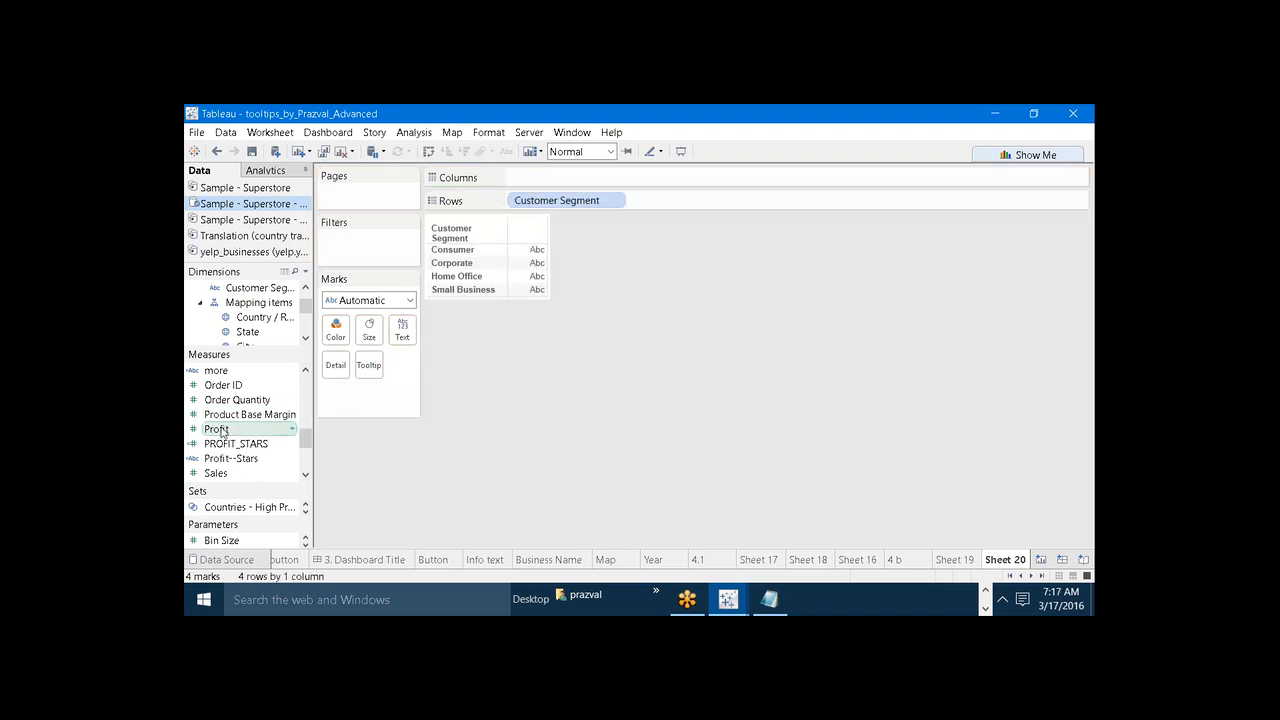
drag(222, 430, 406, 331)
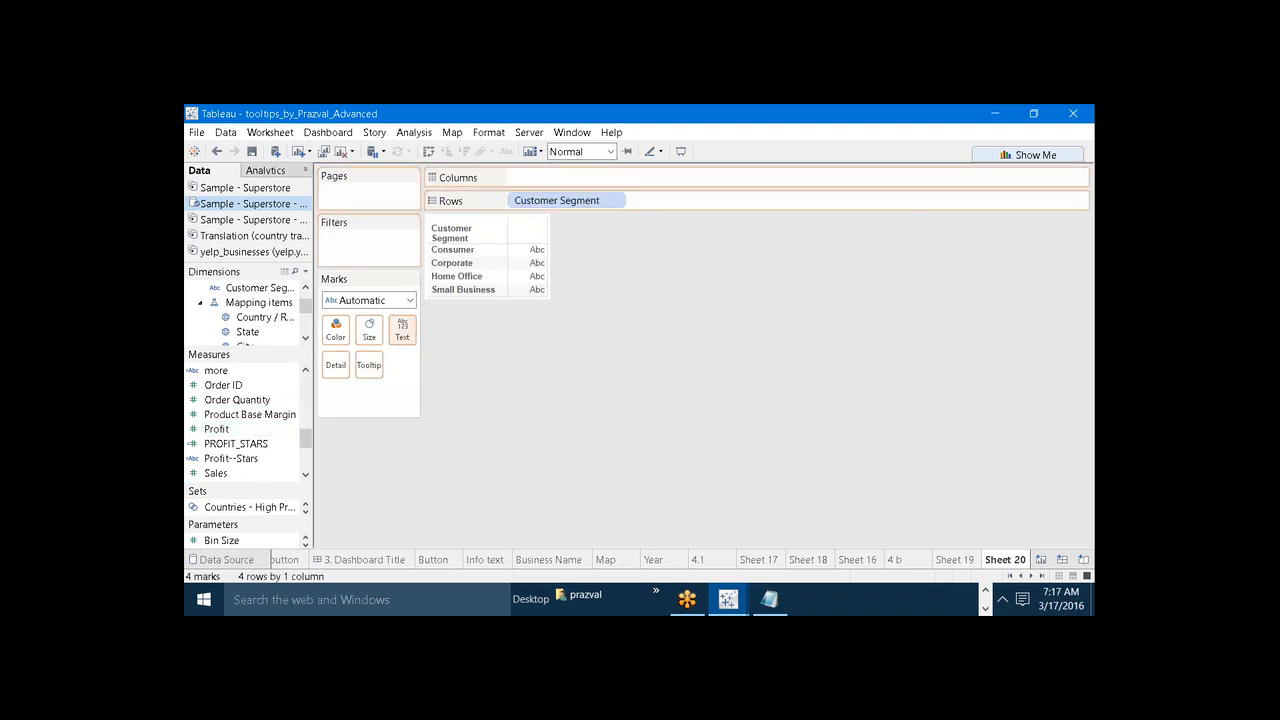
Format the SUM(Profit) values in the text table as Percentage, overriding the default number format on this sheet only
right_click(361, 393)
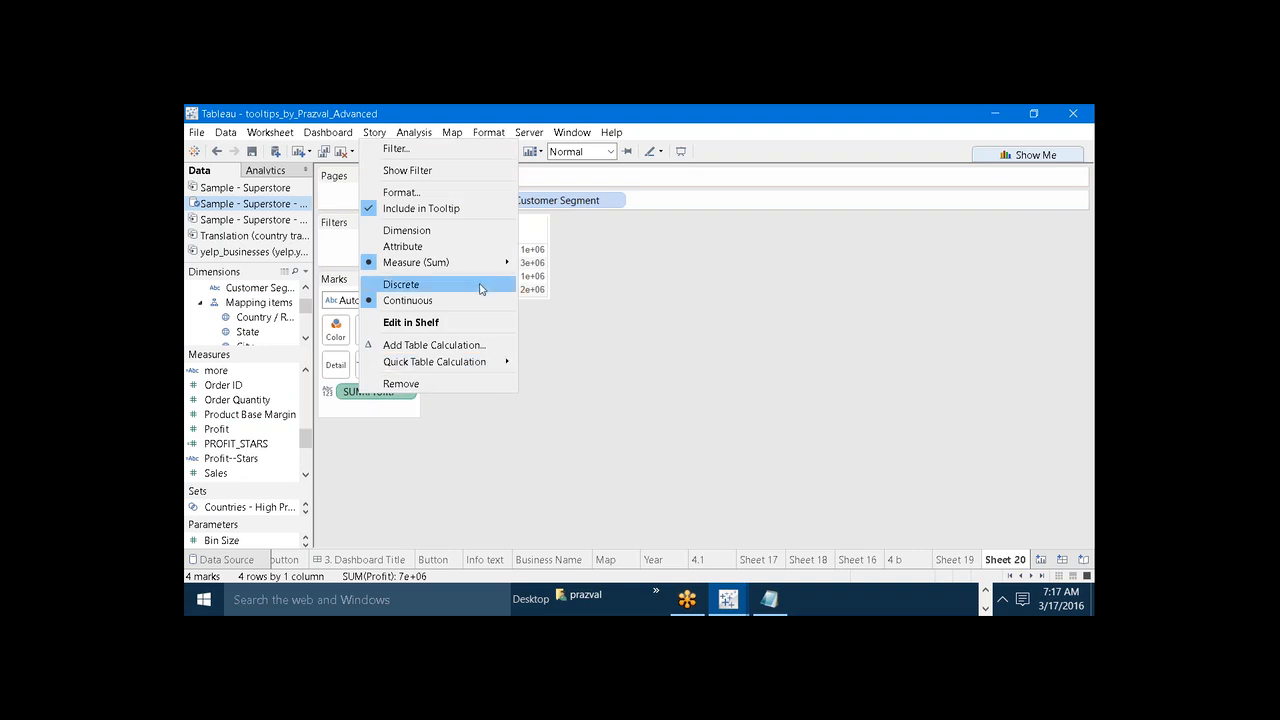
click(406, 428)
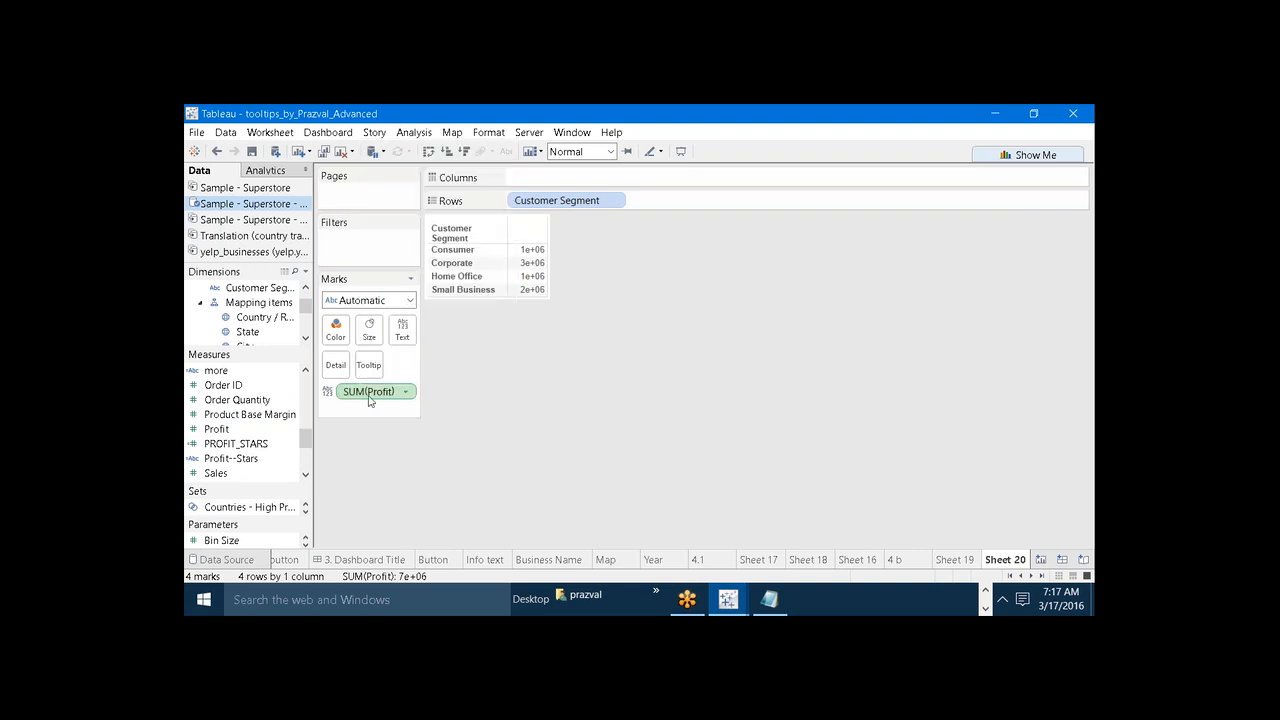
right_click(368, 394)
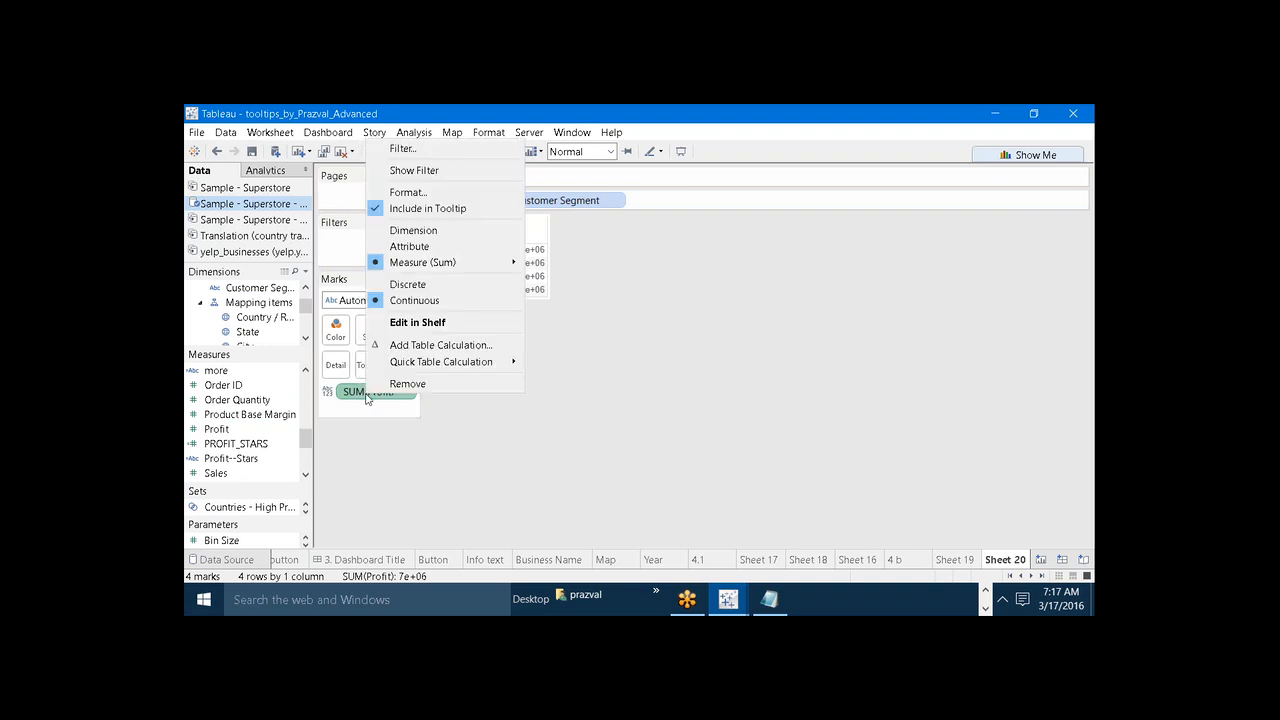
click(412, 193)
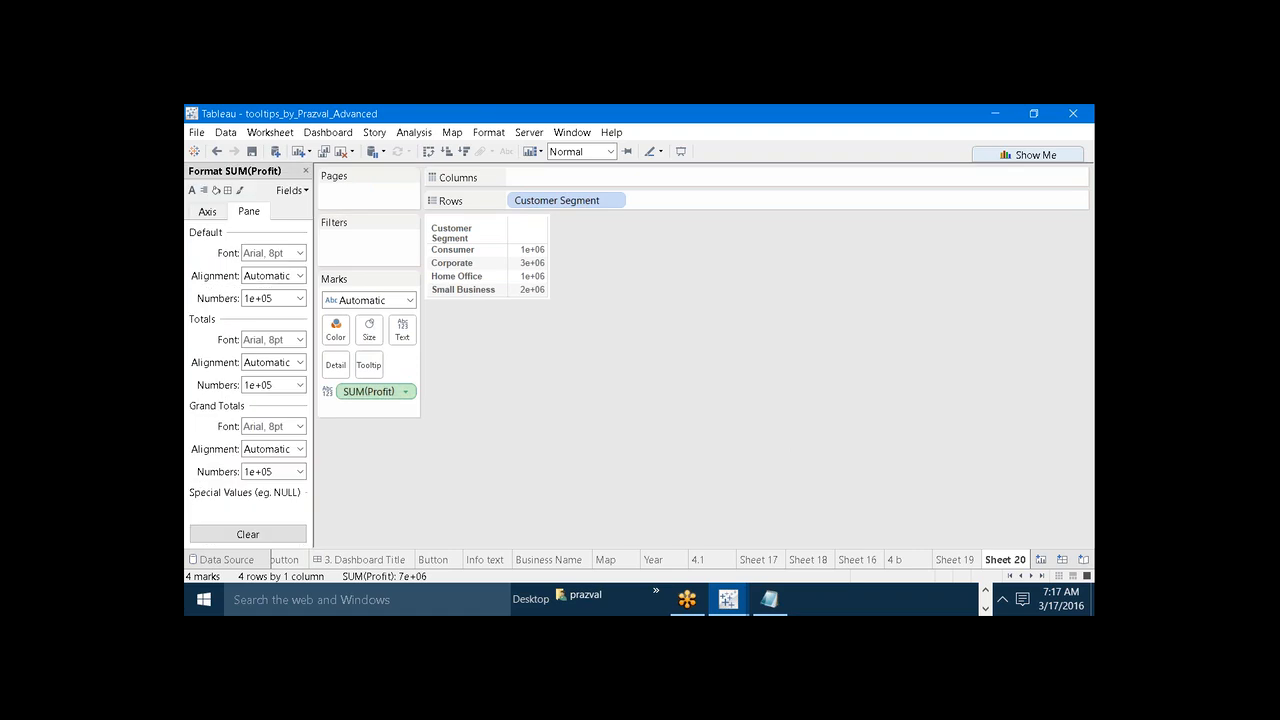
click(299, 298)
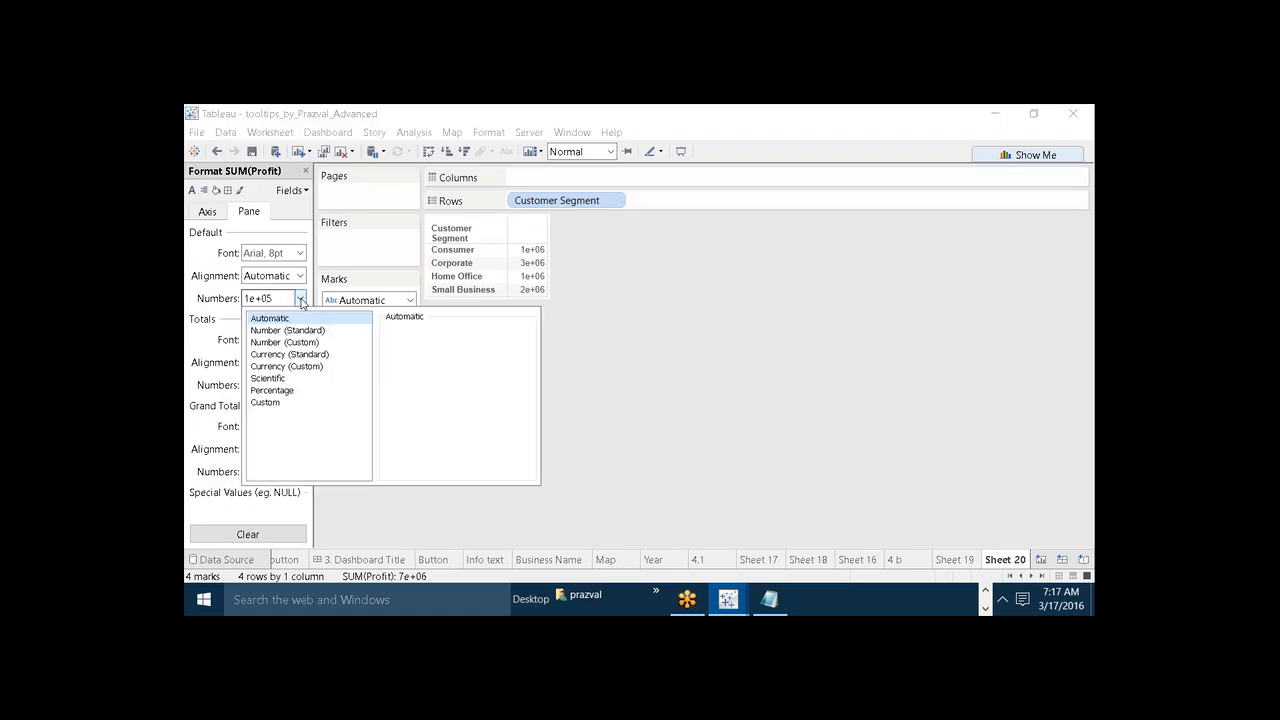
click(282, 390)
click(612, 430)
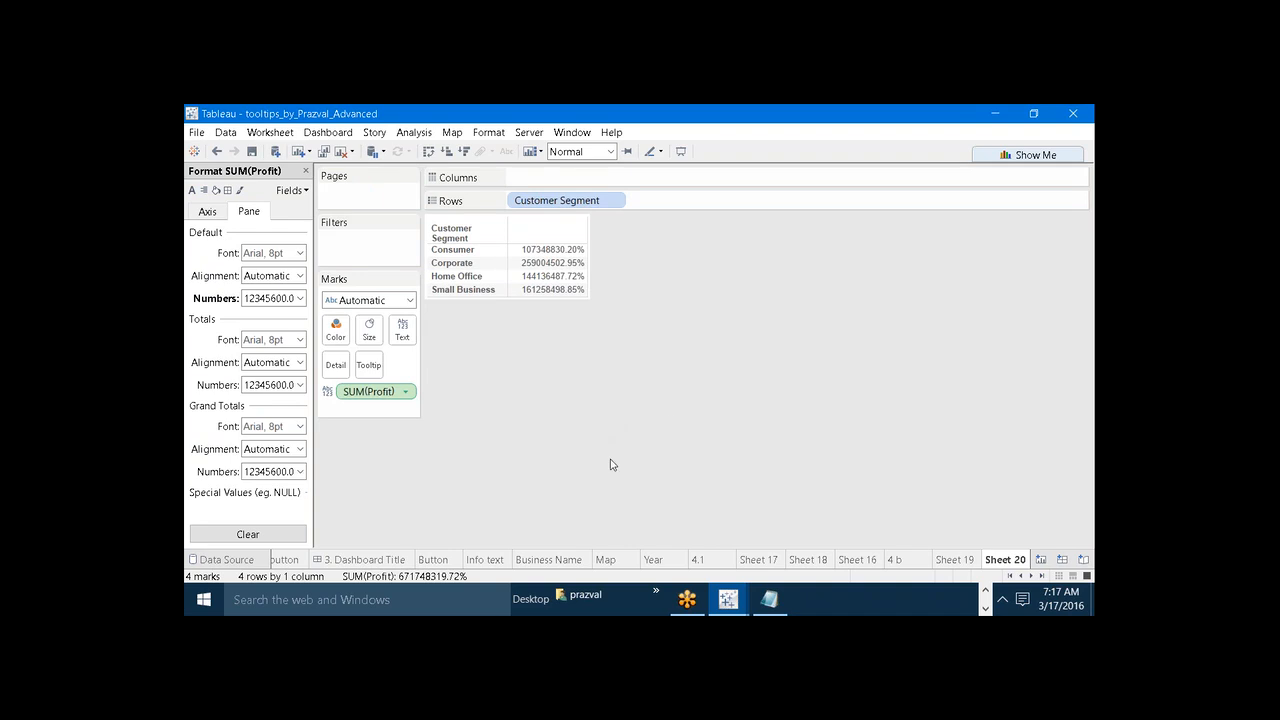
click(306, 171)
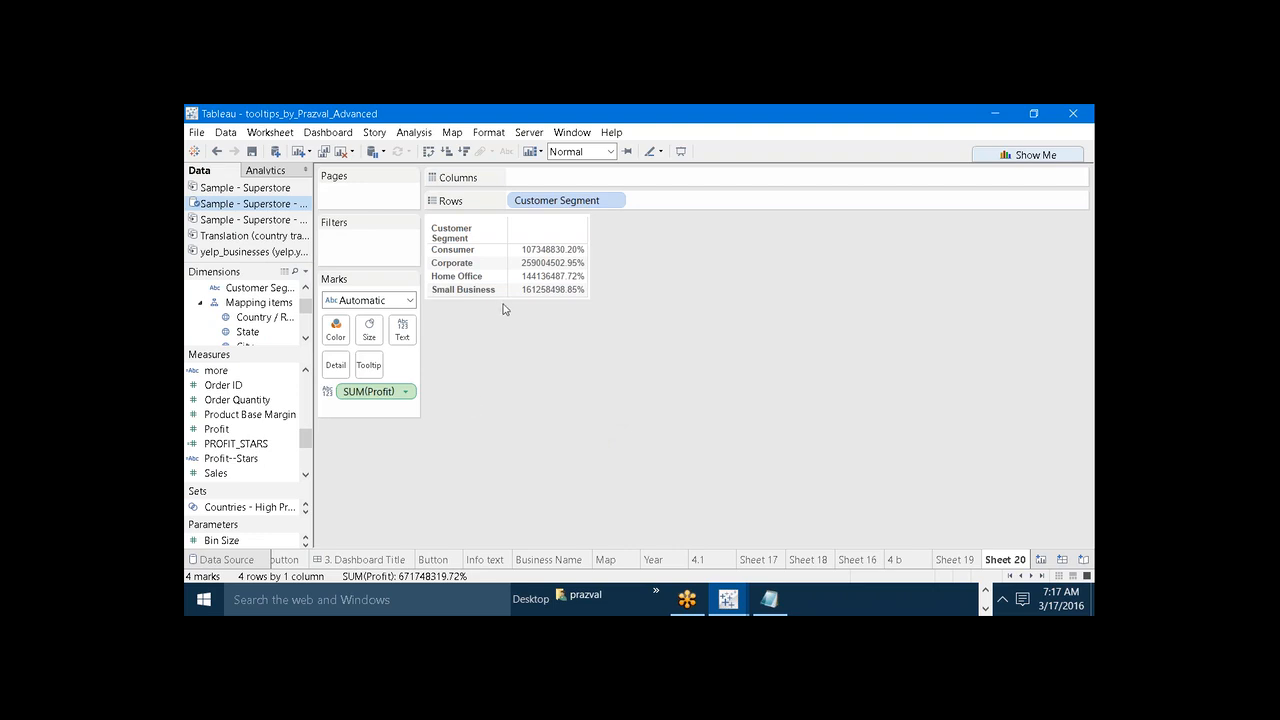
Build the same text table of Profit by Customer Segment on a new worksheet and compare its number format with Sheet 20
click(299, 153)
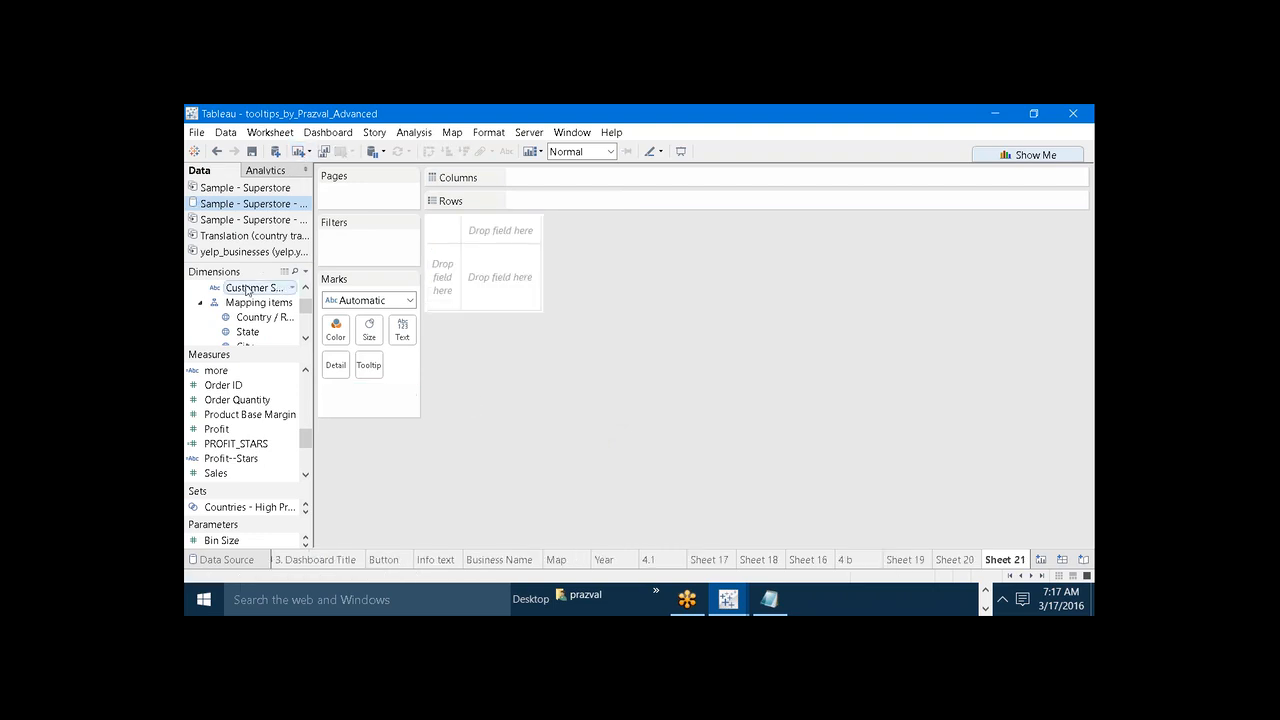
drag(245, 287, 540, 200)
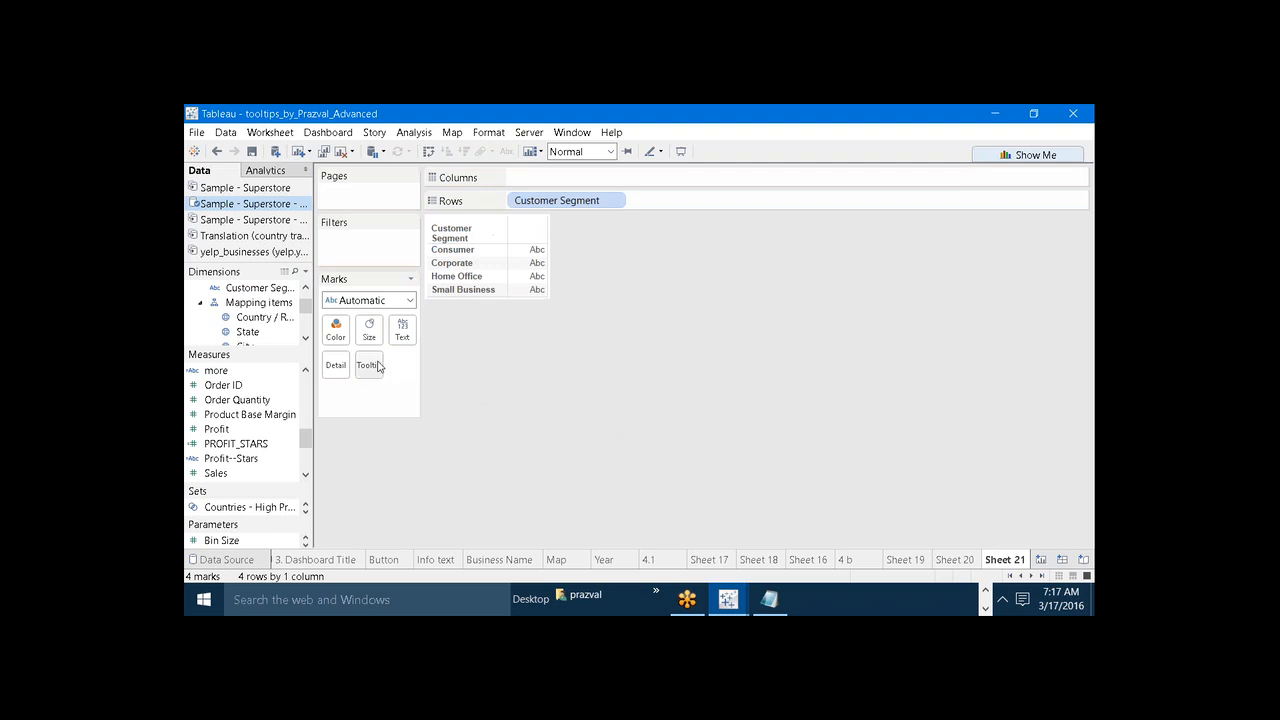
drag(229, 432, 402, 330)
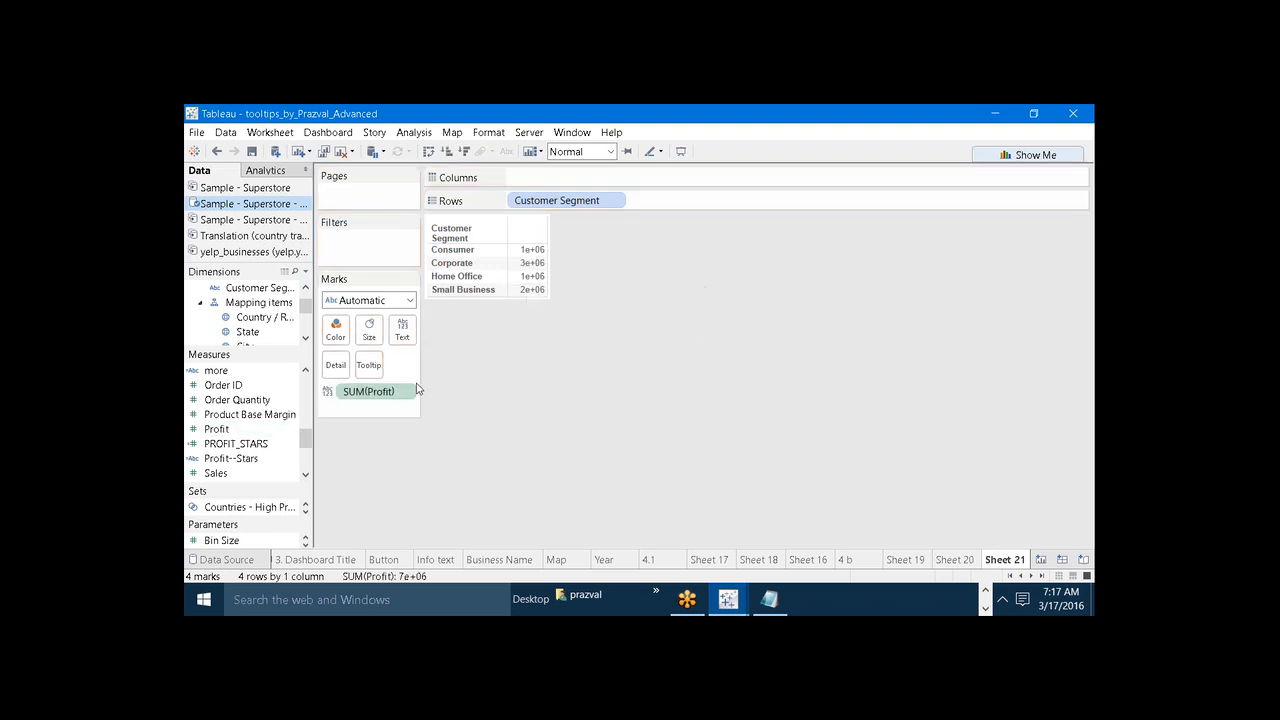
click(955, 560)
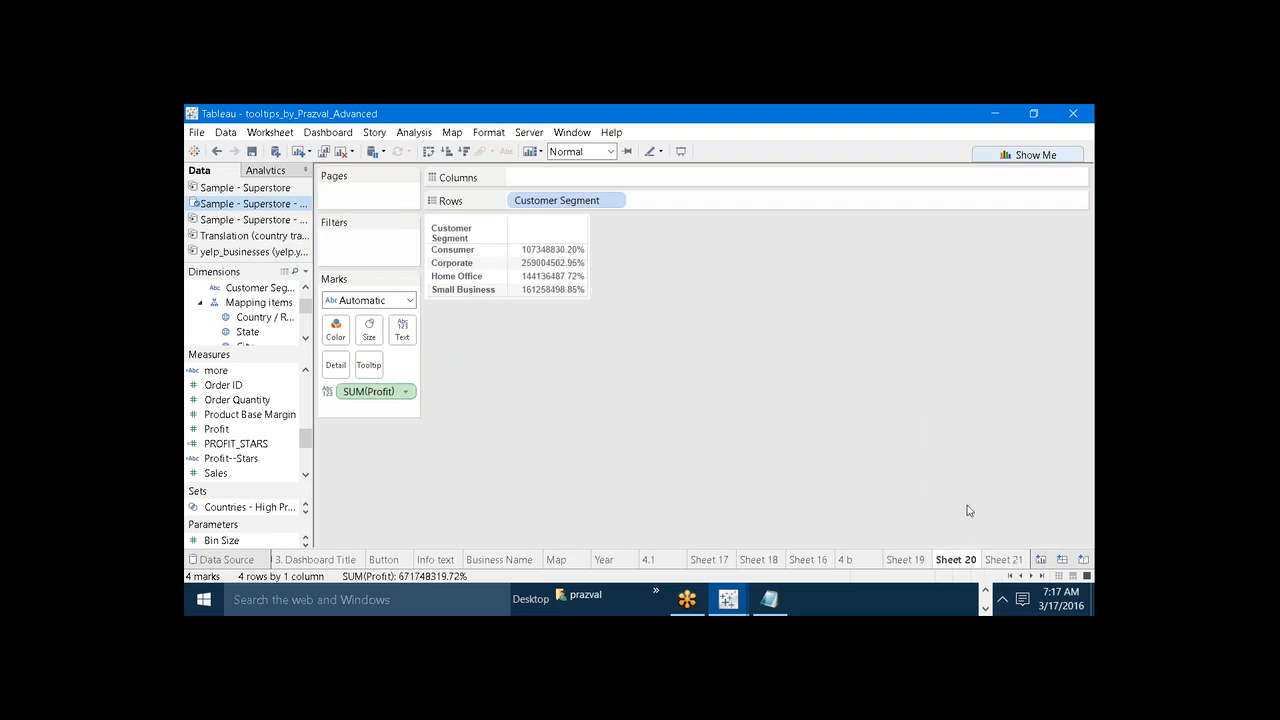
click(1003, 560)
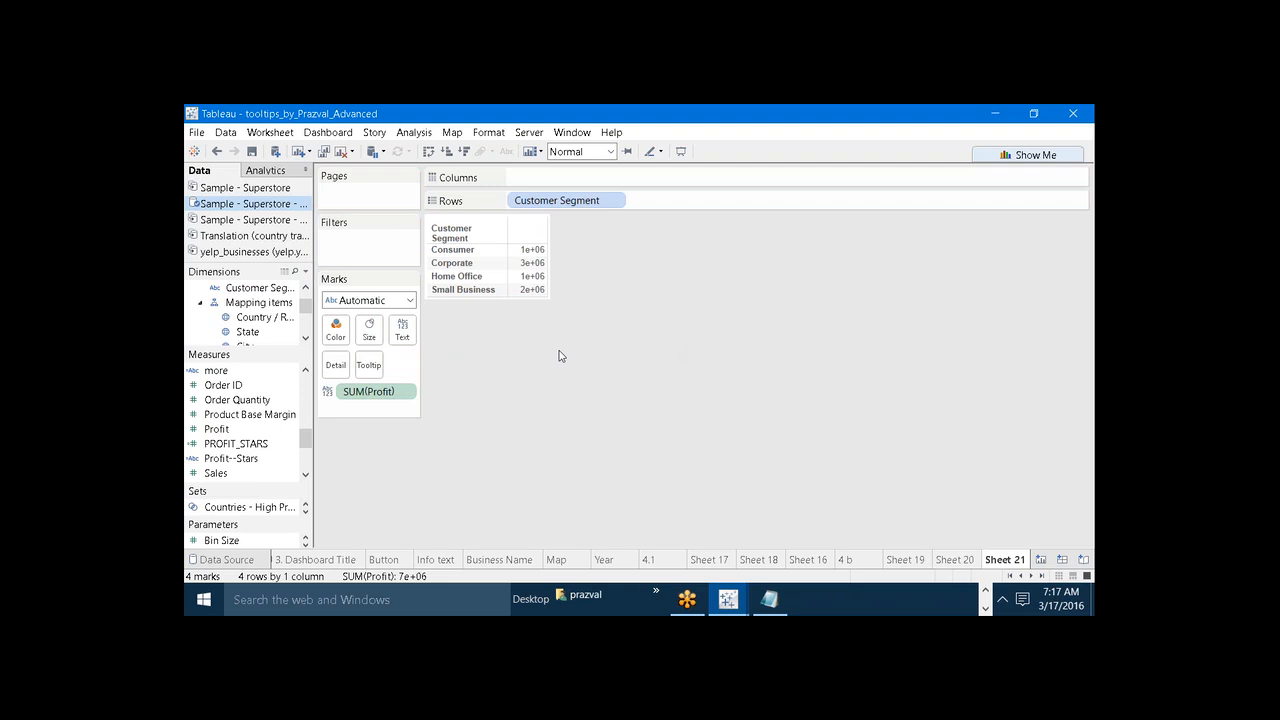
click(946, 558)
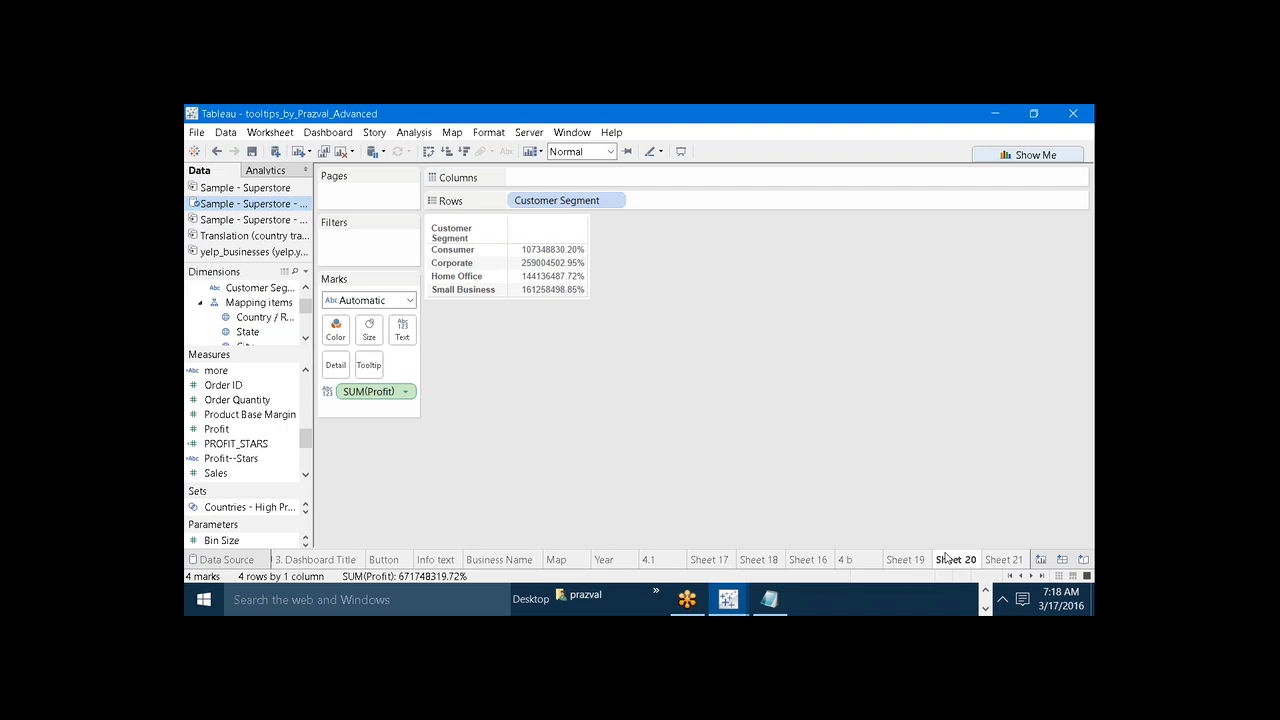
click(1004, 559)
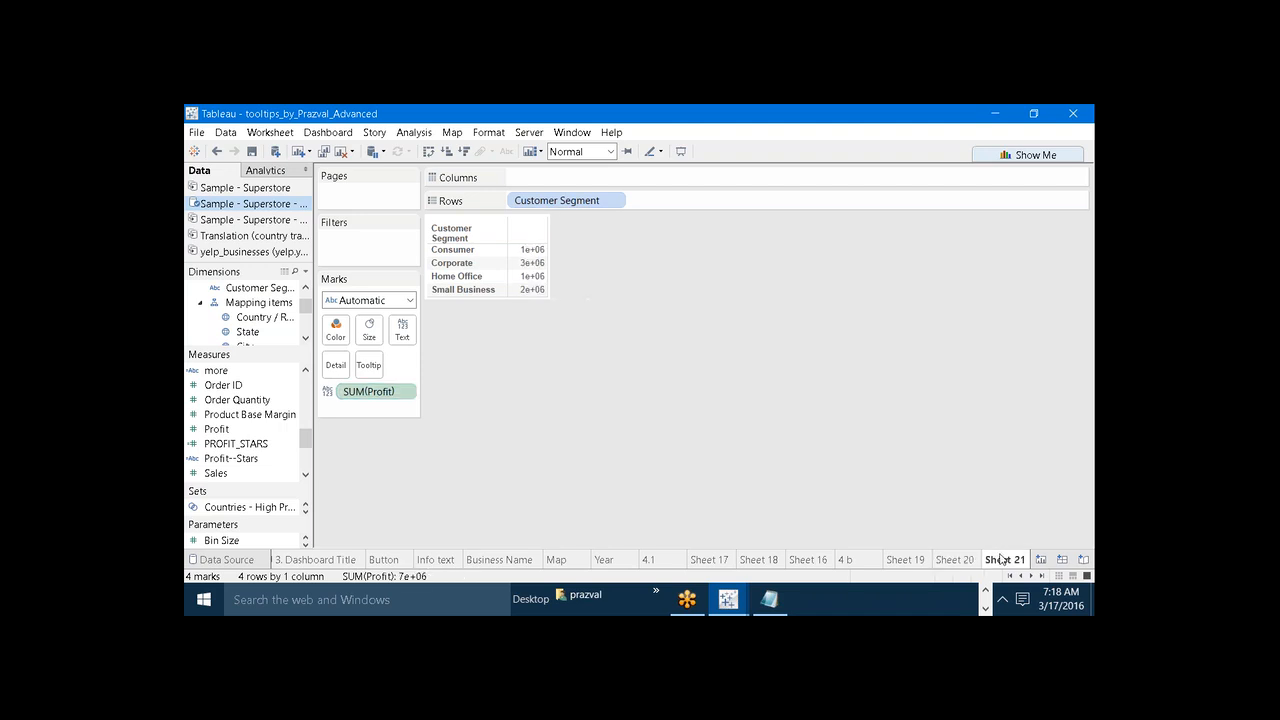
Add a blank worksheet, then in Notepad write a dashed divider, "Tip1:-" and "Create the custom dashboard Templates" below the format notes
click(1039, 560)
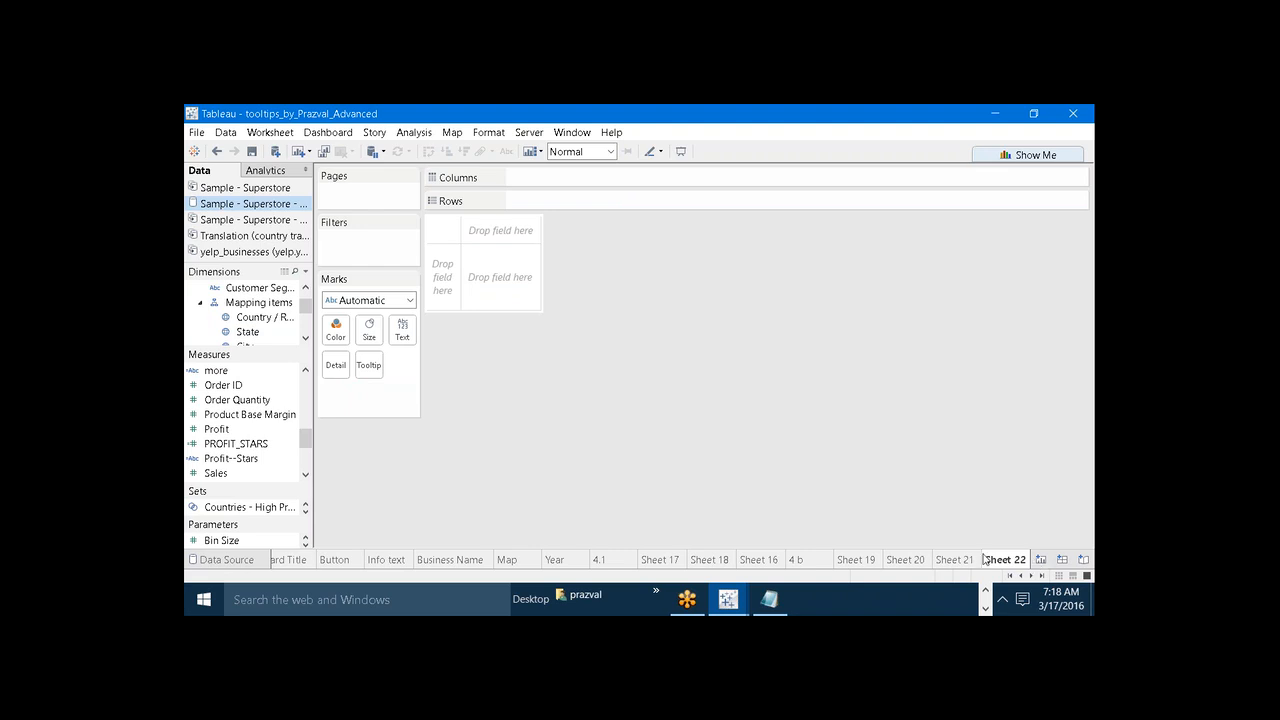
mouse_move(779, 598)
click(801, 561)
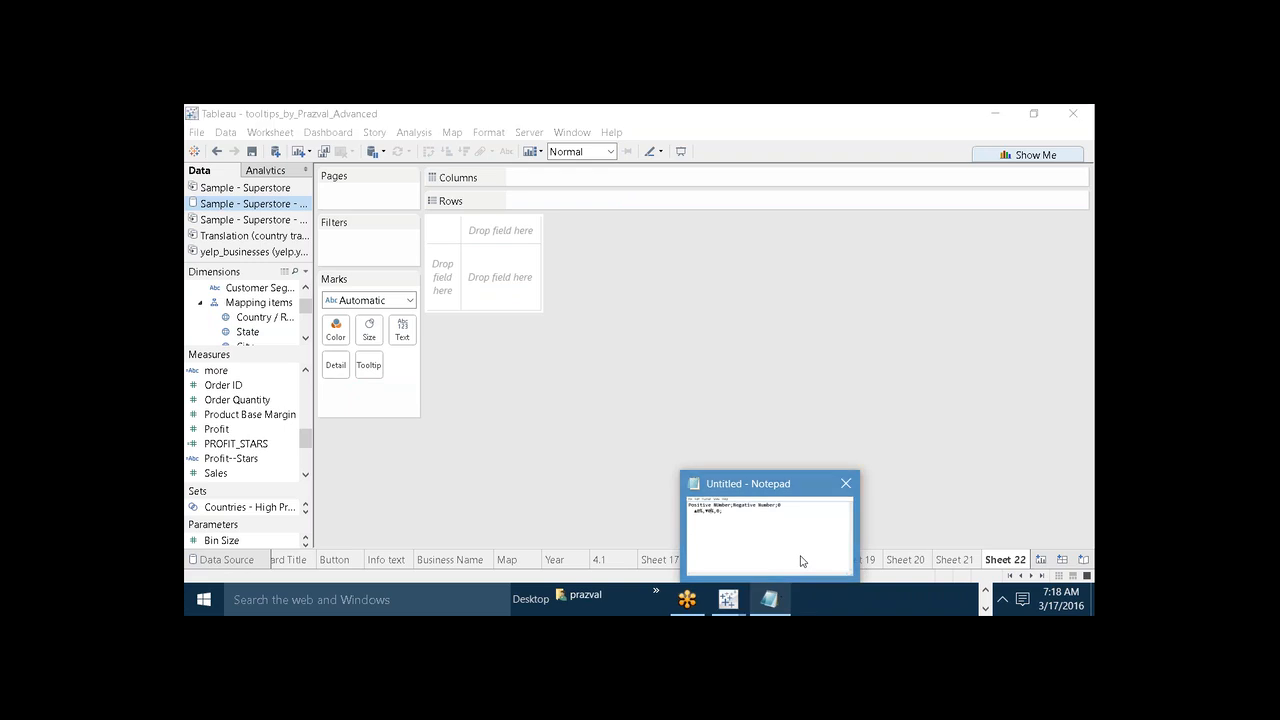
key(Return)
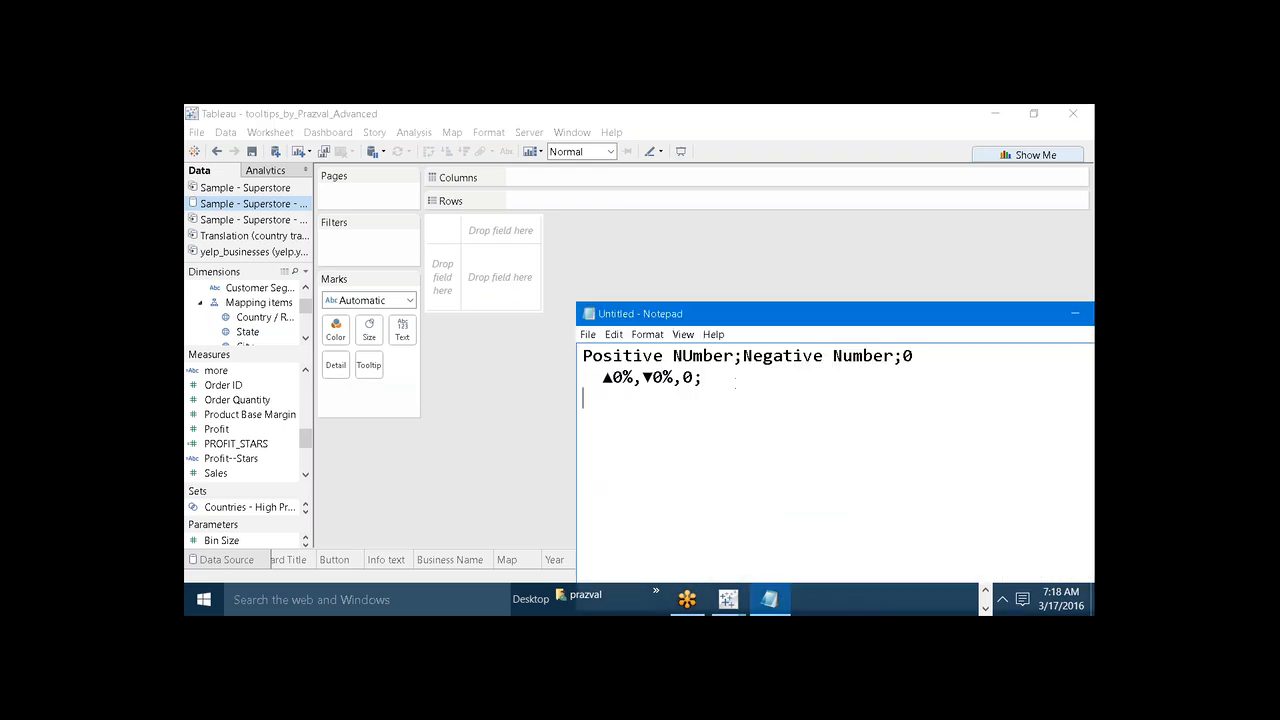
text(--------------------------------------)
key(Return)
text(Tip1:-)
key(Return)
text(Create the )
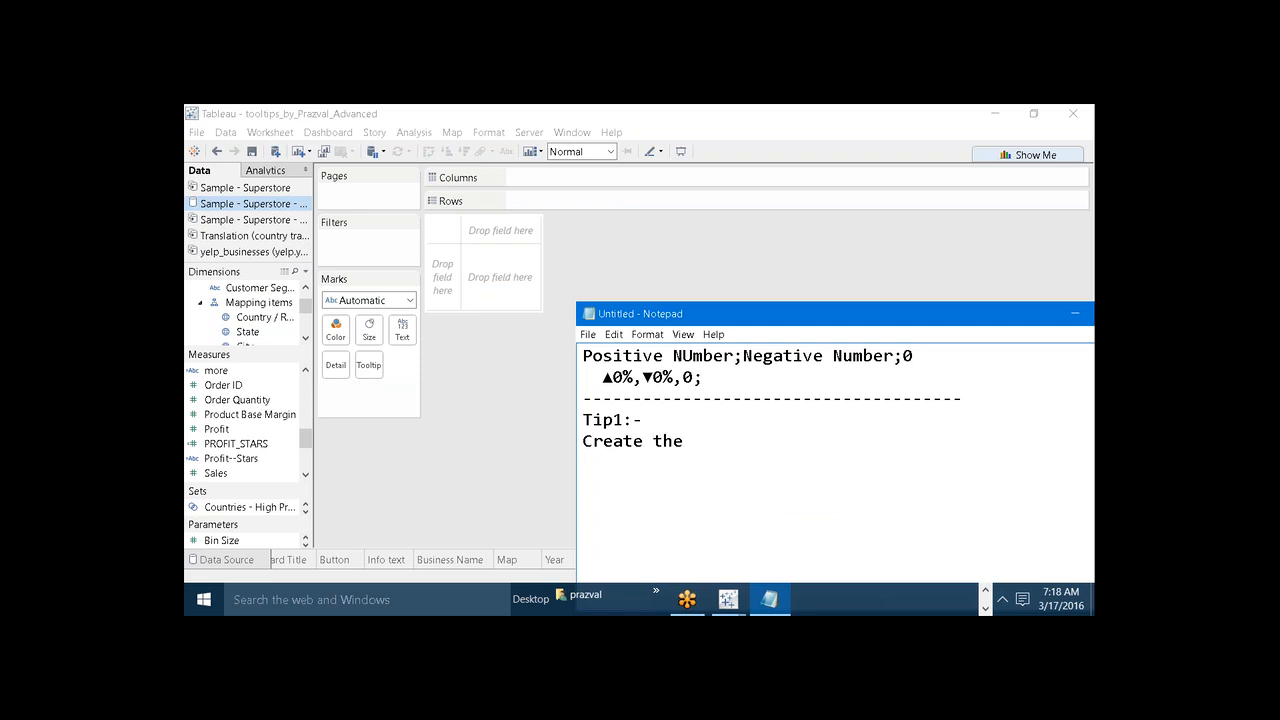
text(custom dashboard )
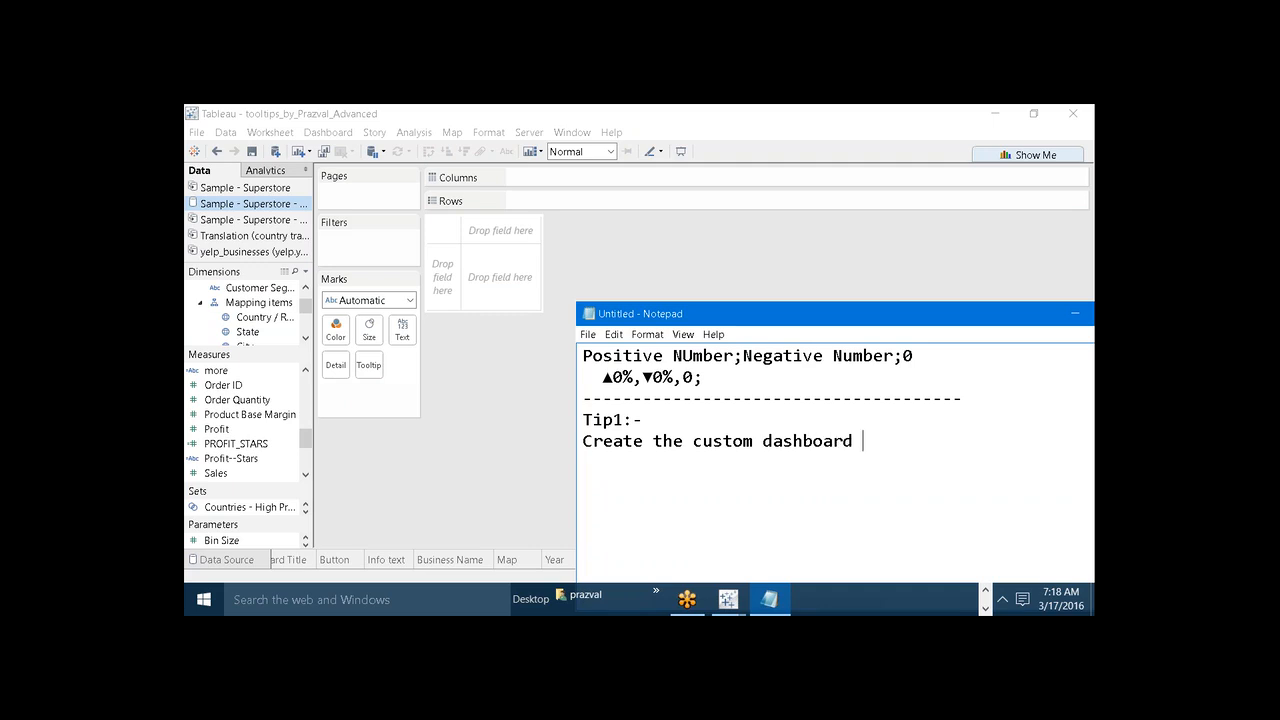
text(Templates)
click(1074, 313)
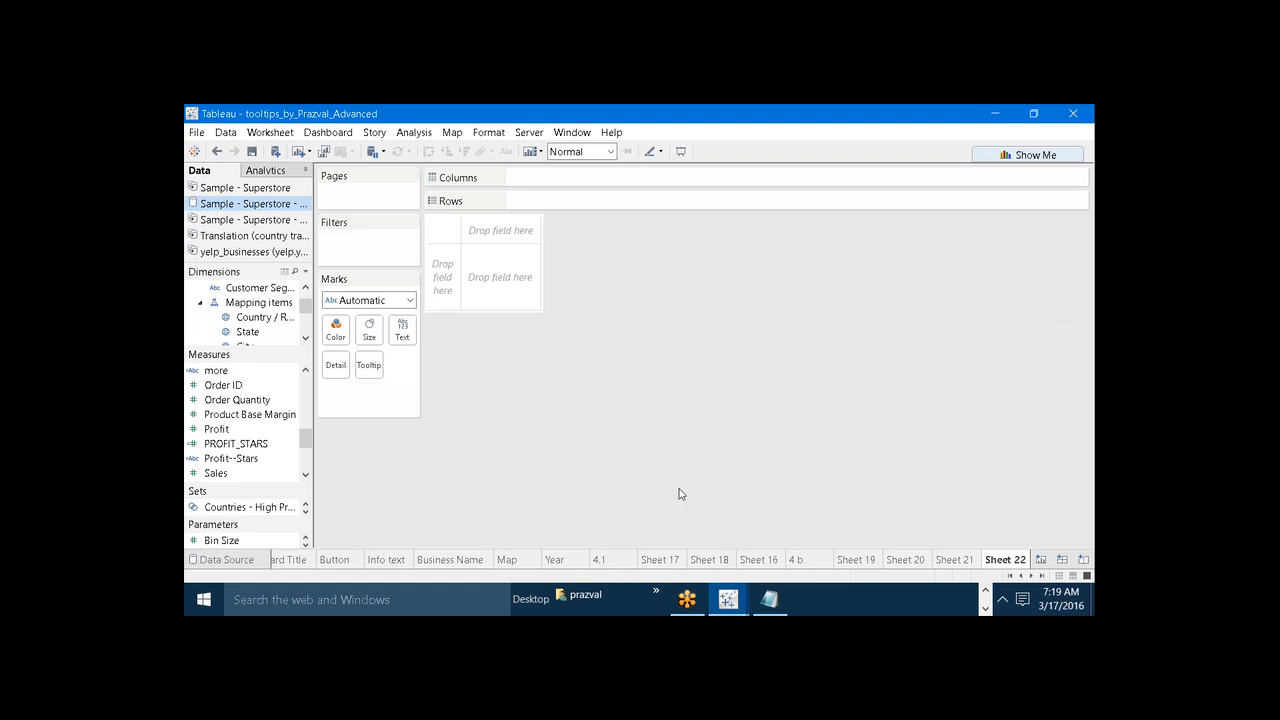
Examine the layout of the "3. Dashboard Title" dashboard, covering its title, Reviews per Year chart, Businesses chart and map
click(1011, 576)
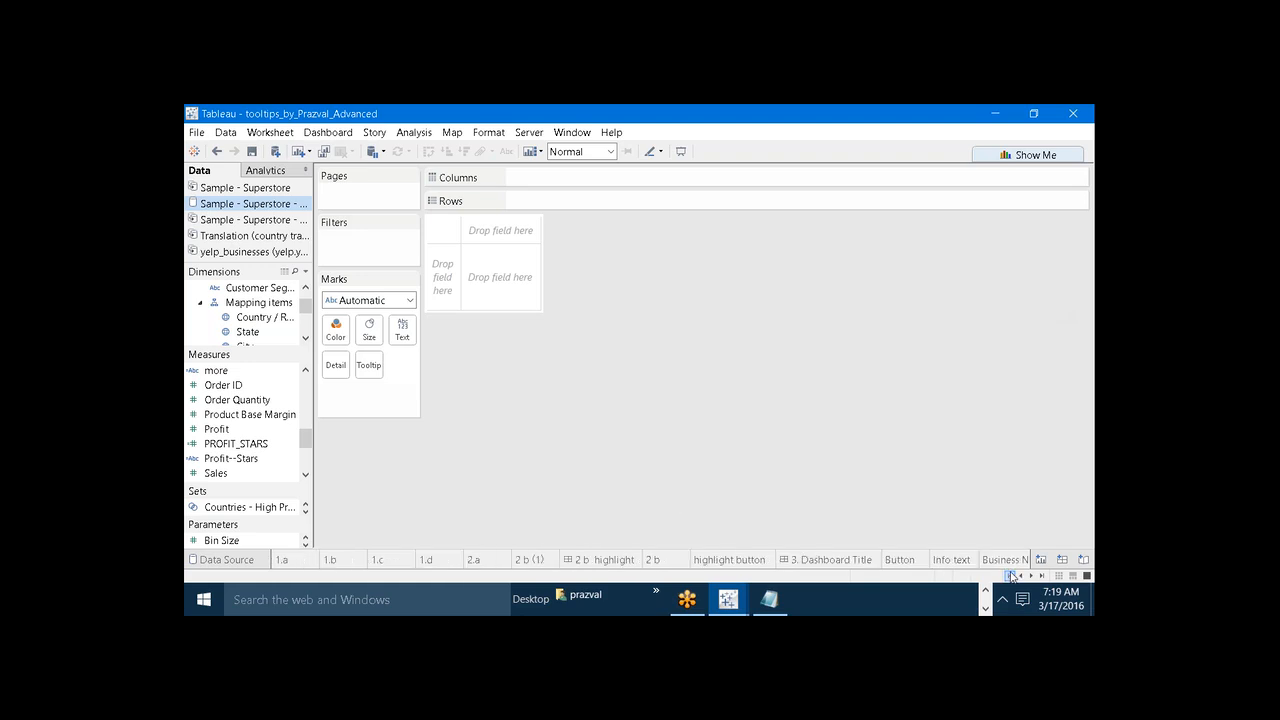
click(841, 562)
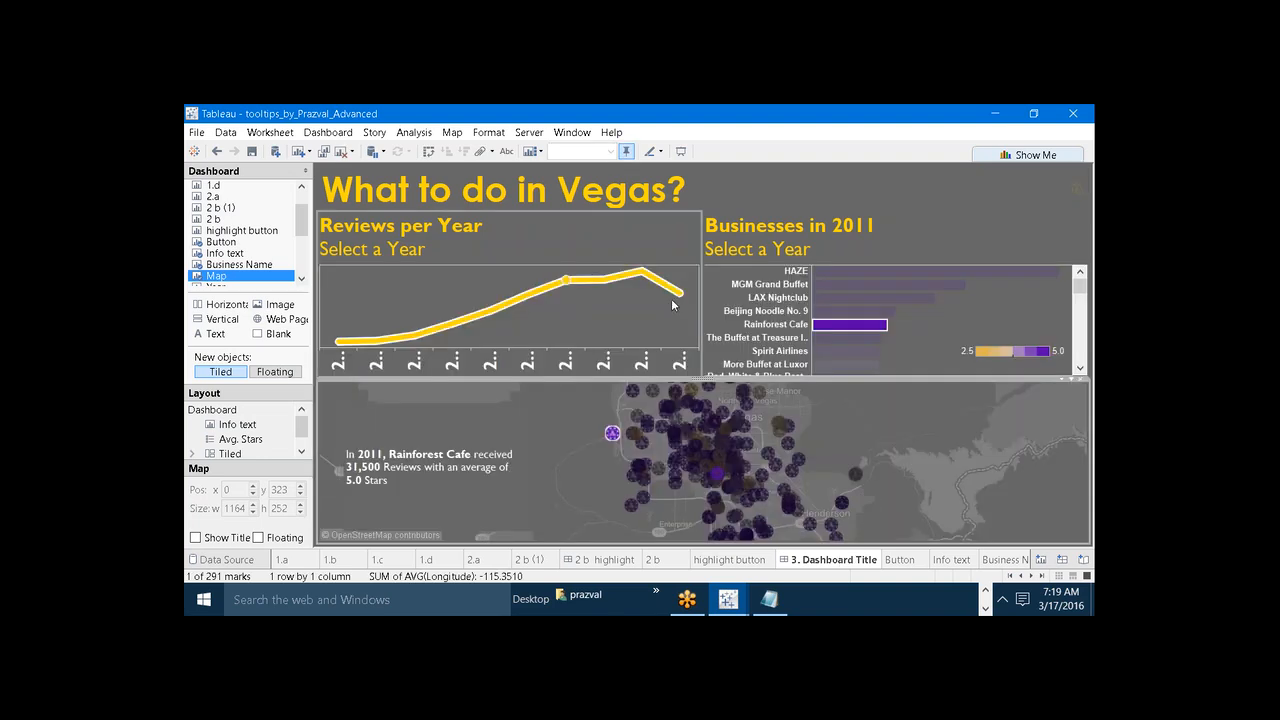
click(812, 231)
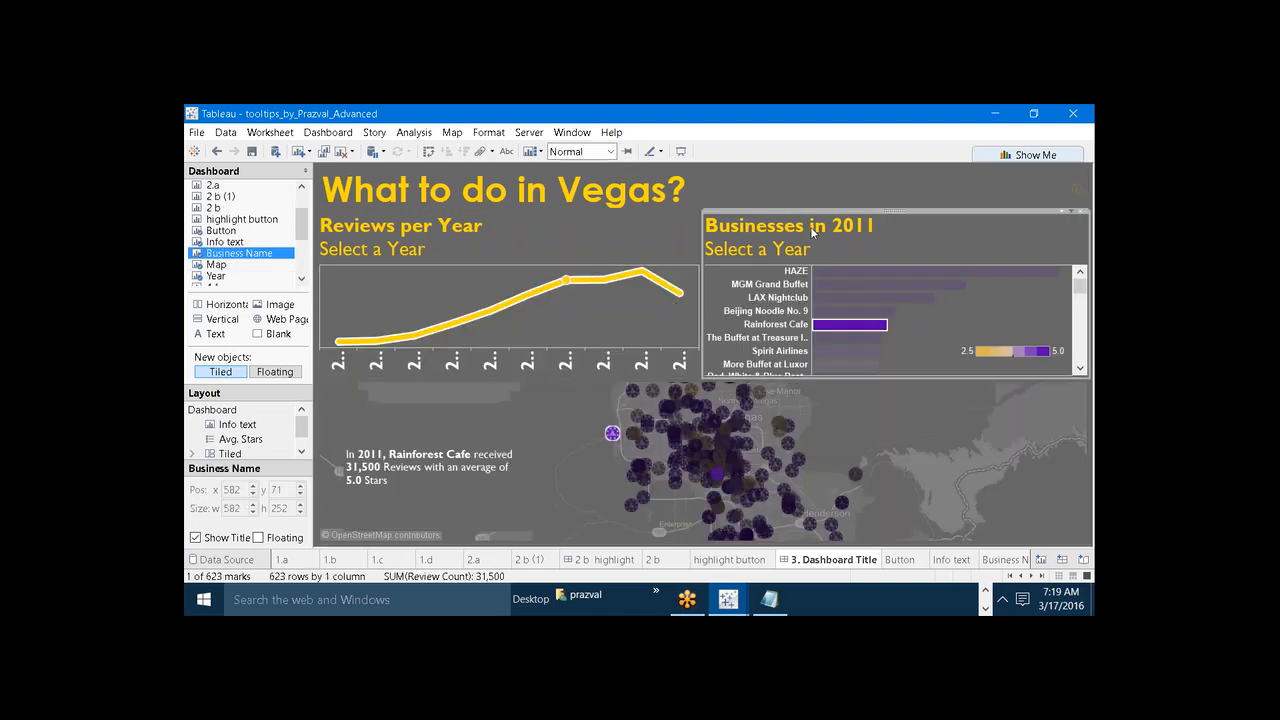
click(683, 243)
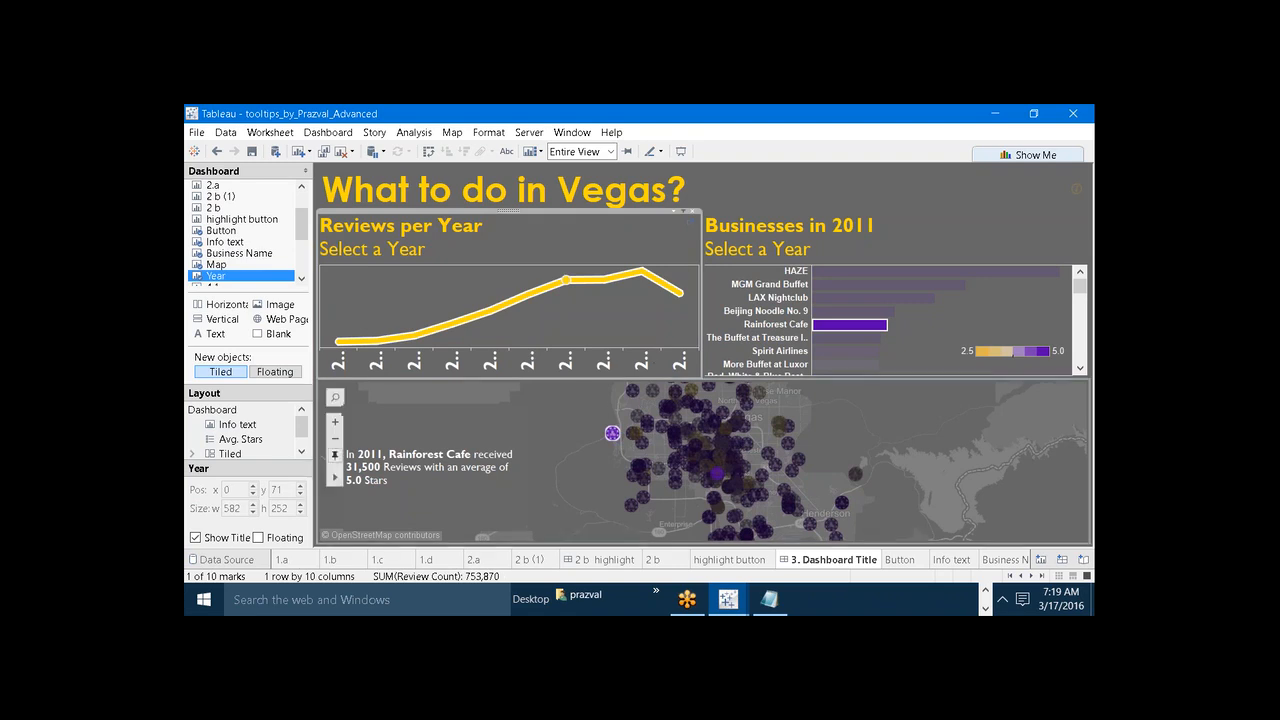
click(610, 404)
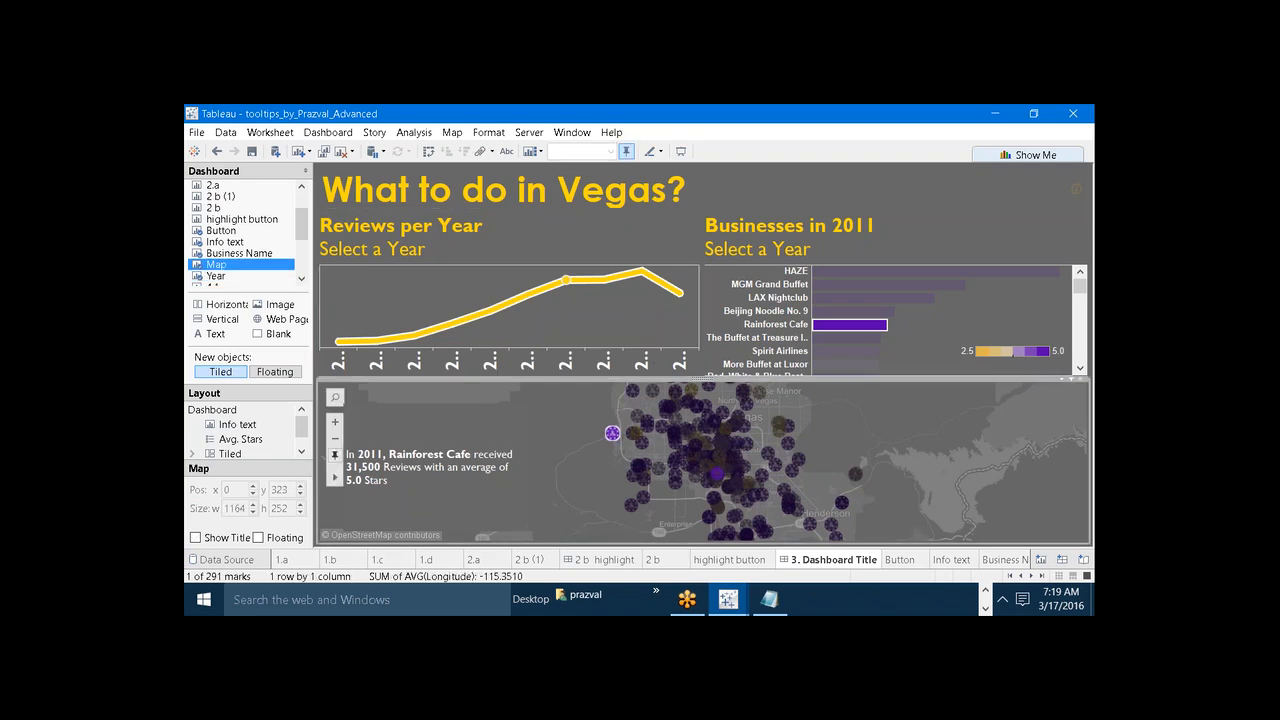
click(865, 413)
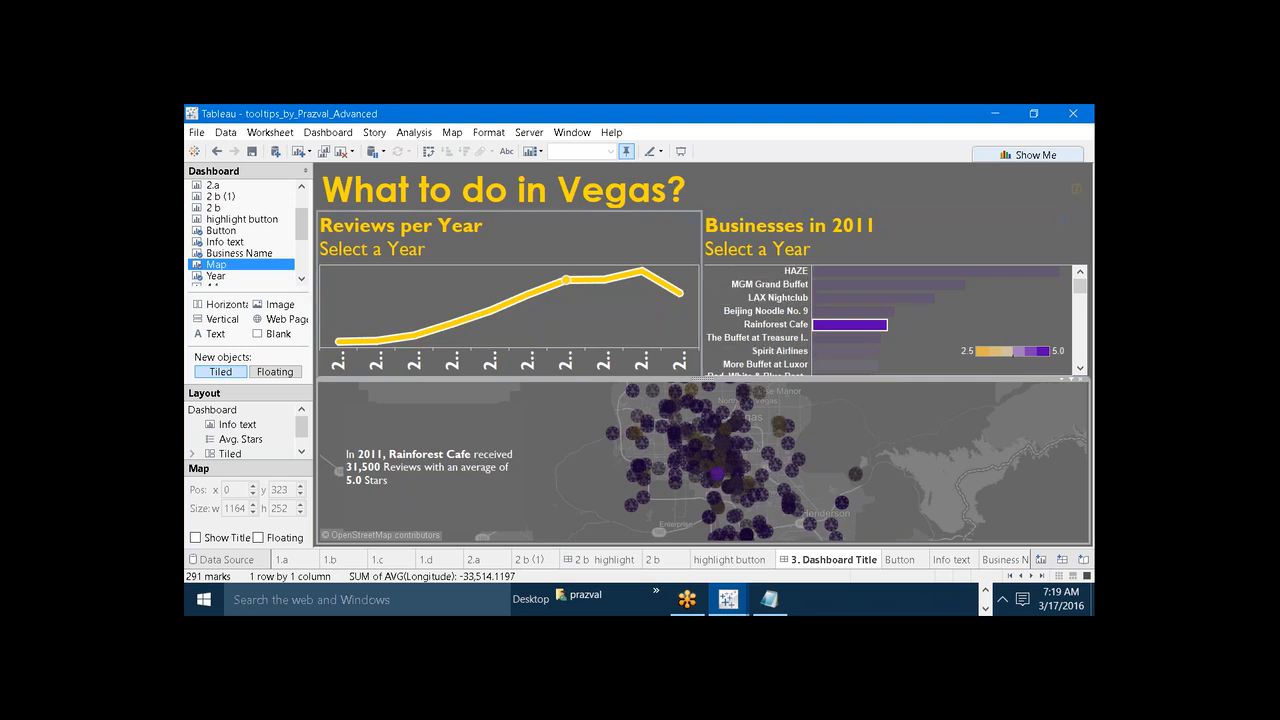
click(572, 228)
click(763, 251)
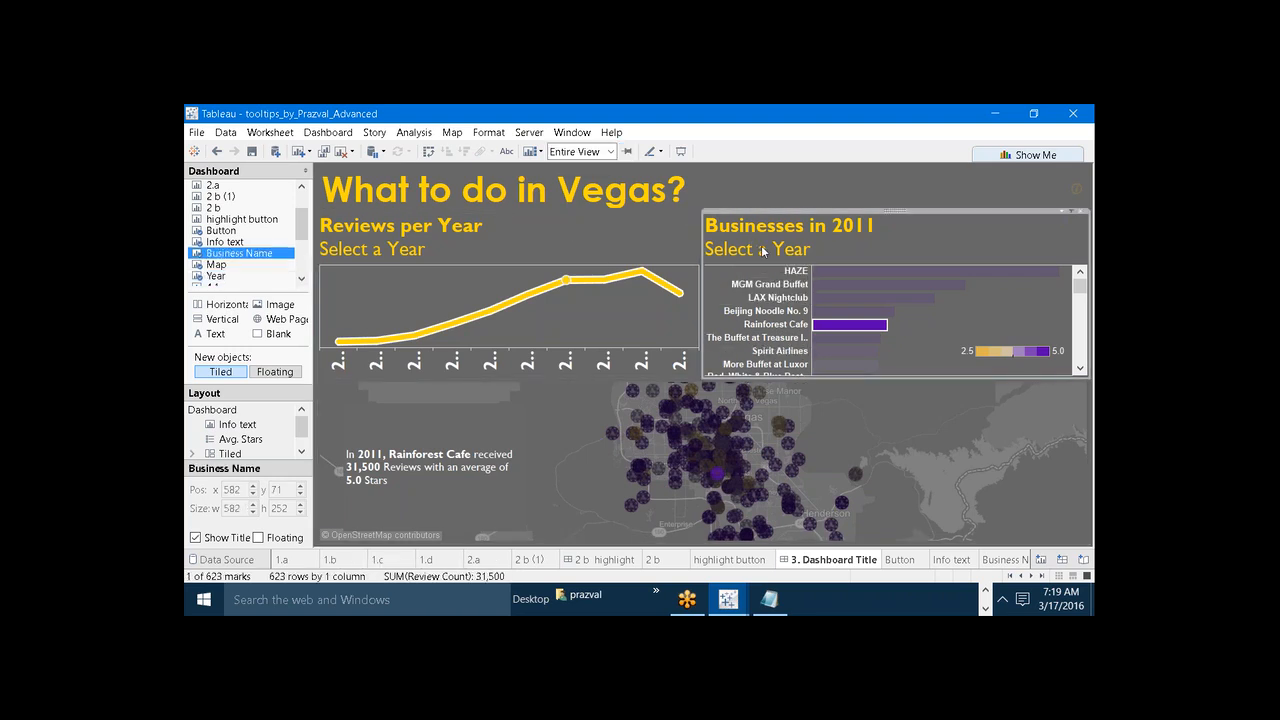
click(683, 245)
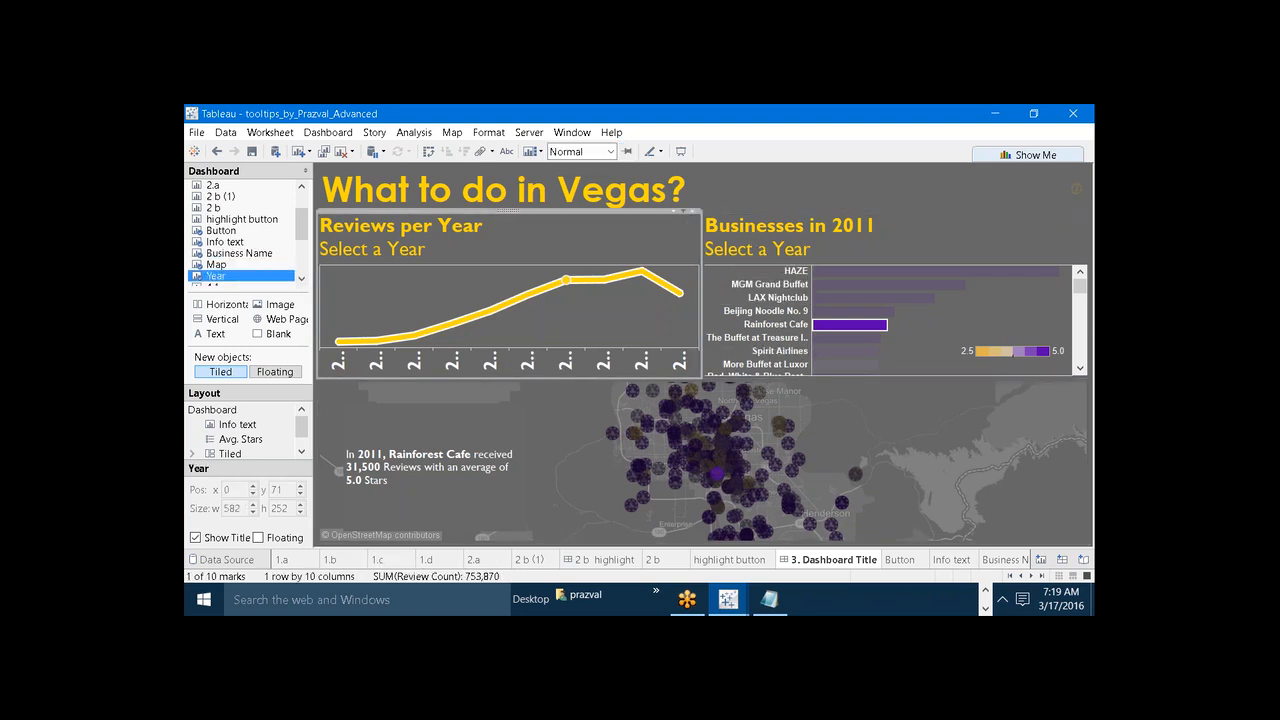
click(748, 248)
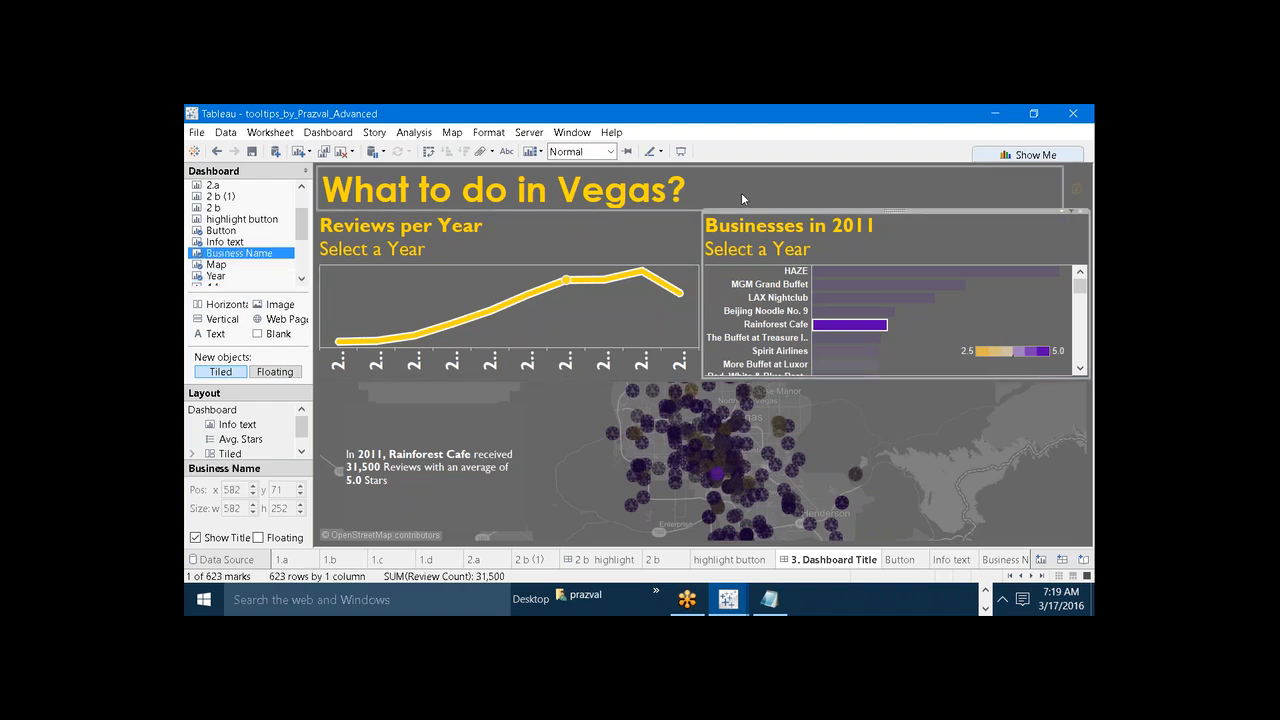
click(741, 194)
click(738, 242)
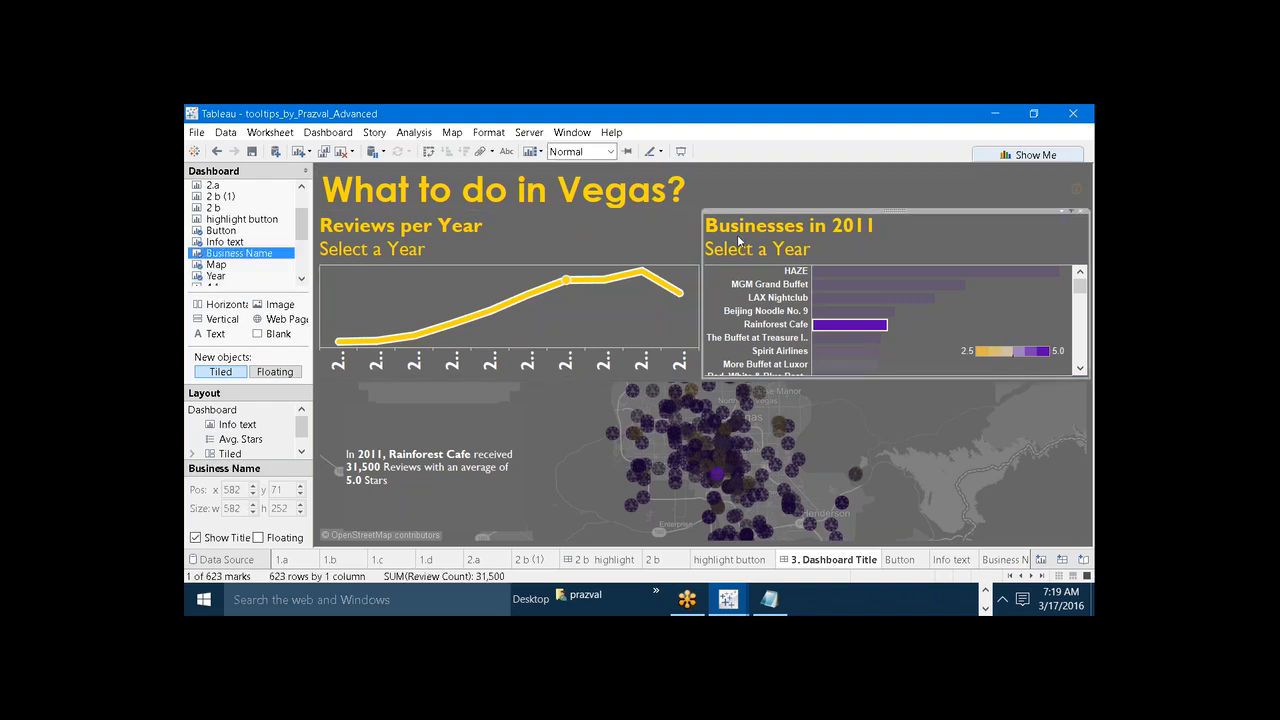
click(656, 230)
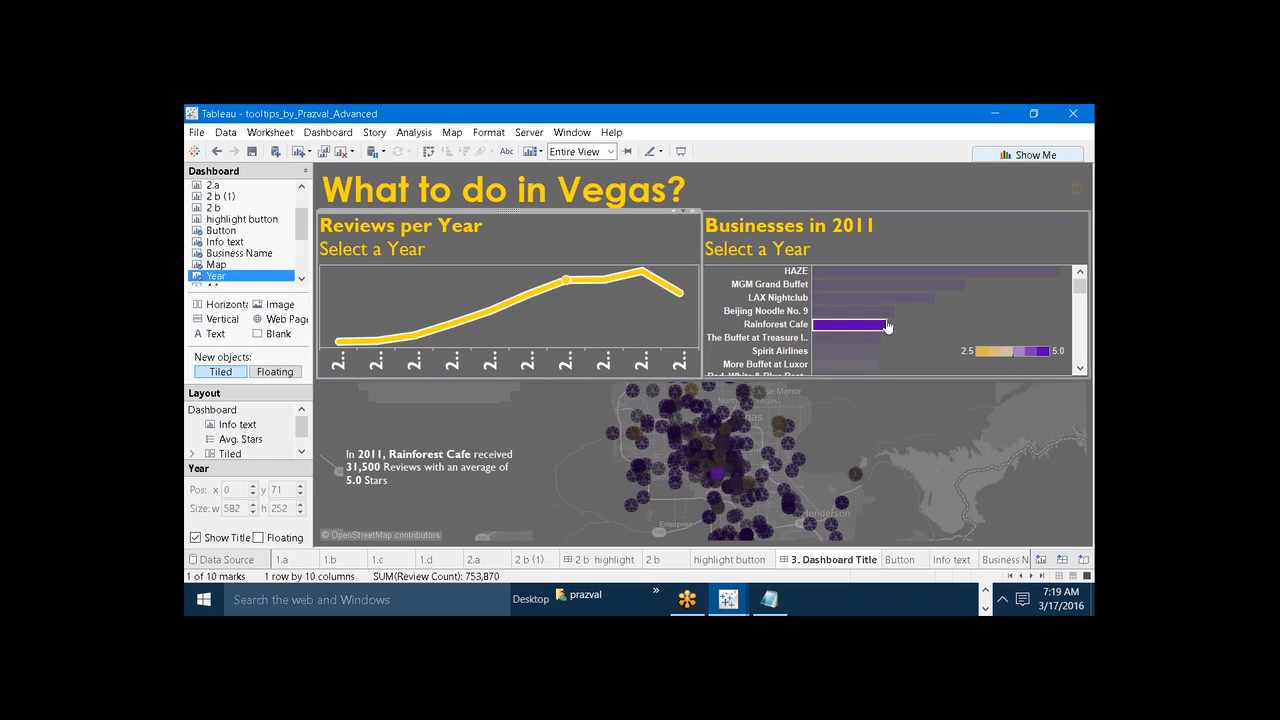
click(1074, 474)
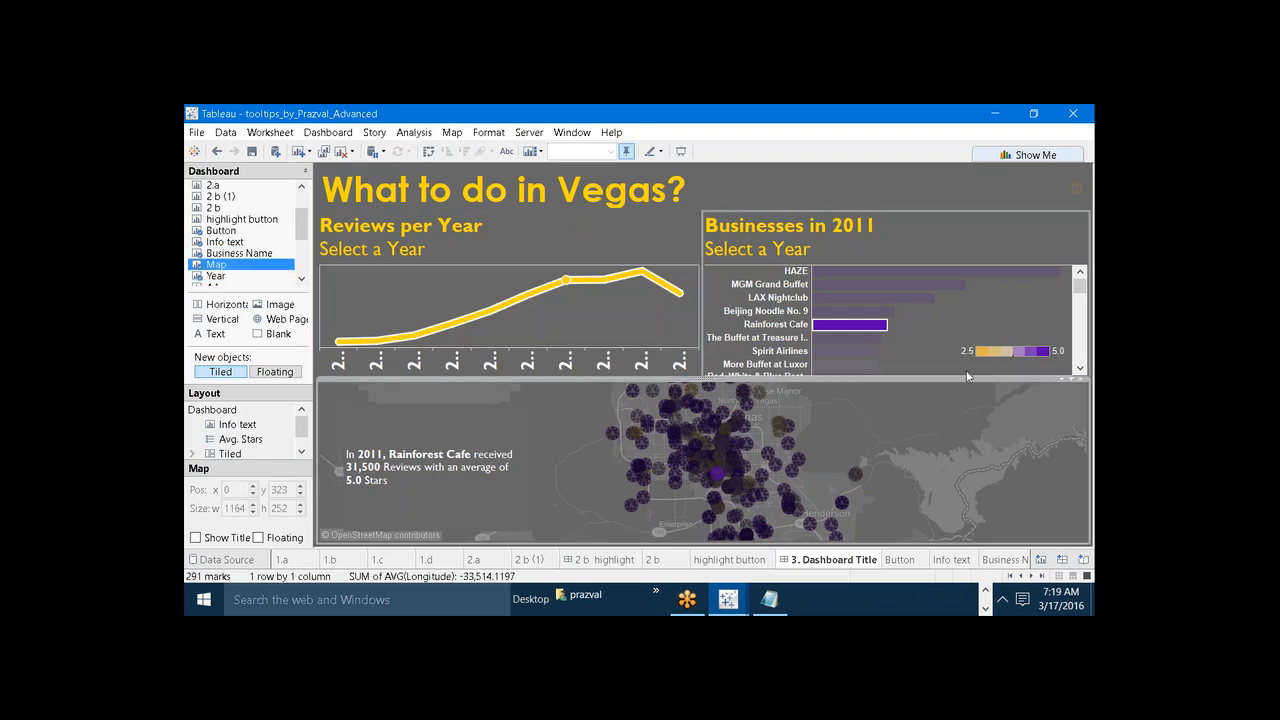
click(672, 306)
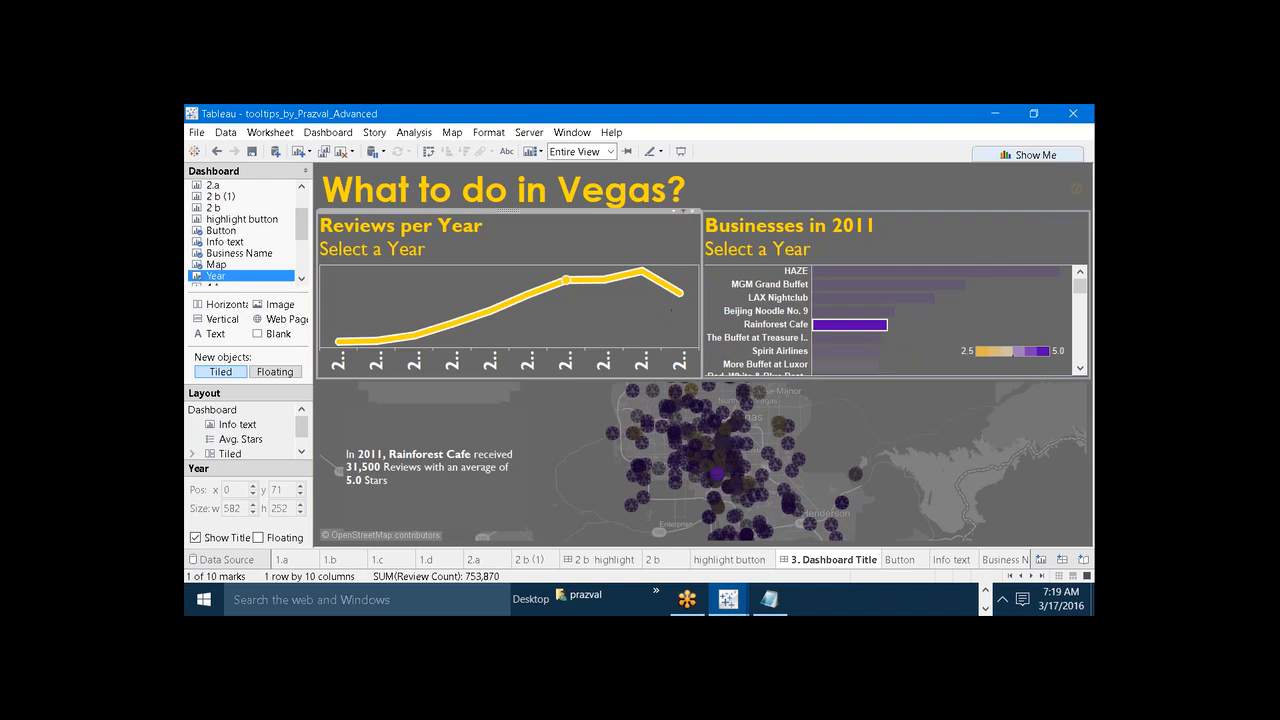
click(745, 188)
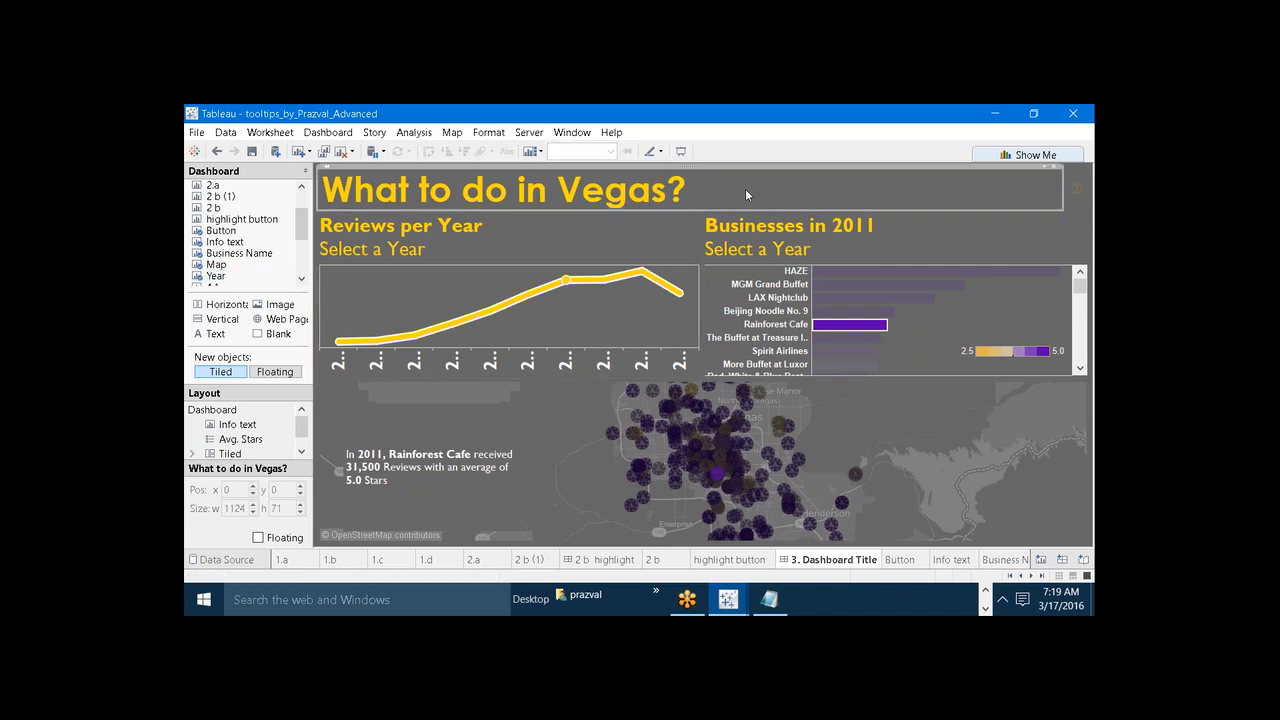
Open Paint (mspaint) and draw a large rectangle on the canvas as the dashboard frame
key(super+r)
text(msp)
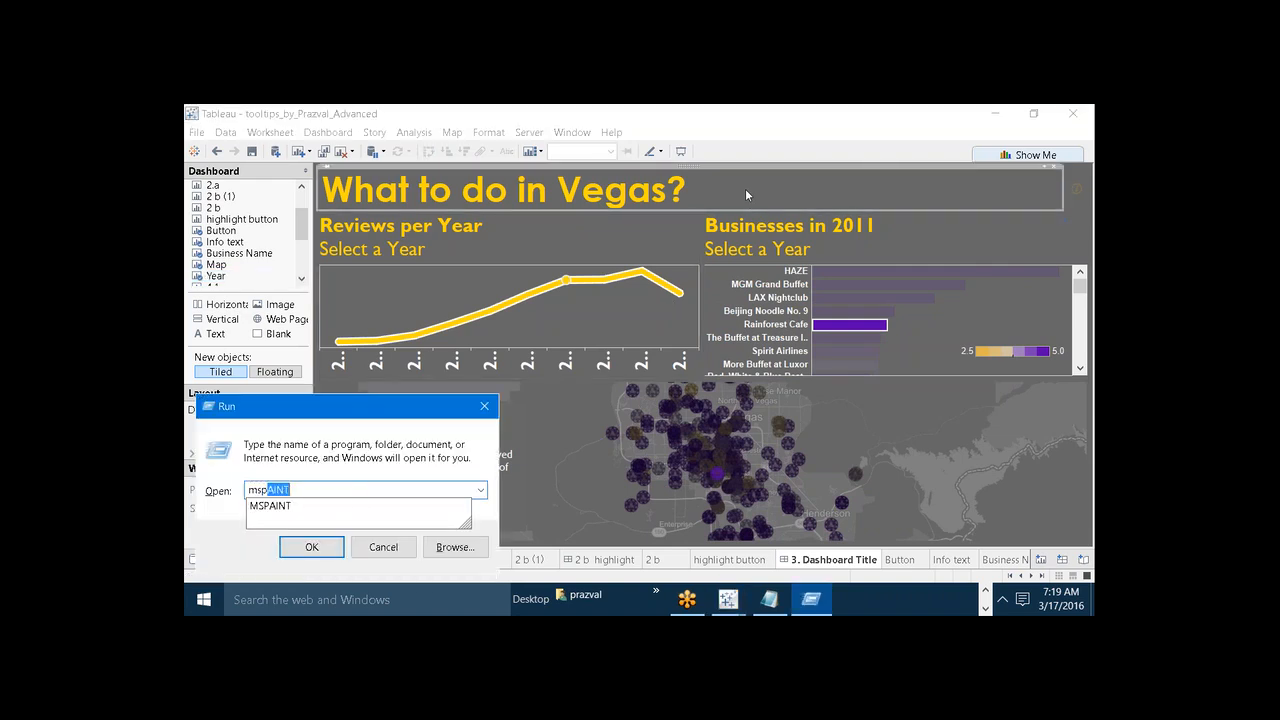
key(Return)
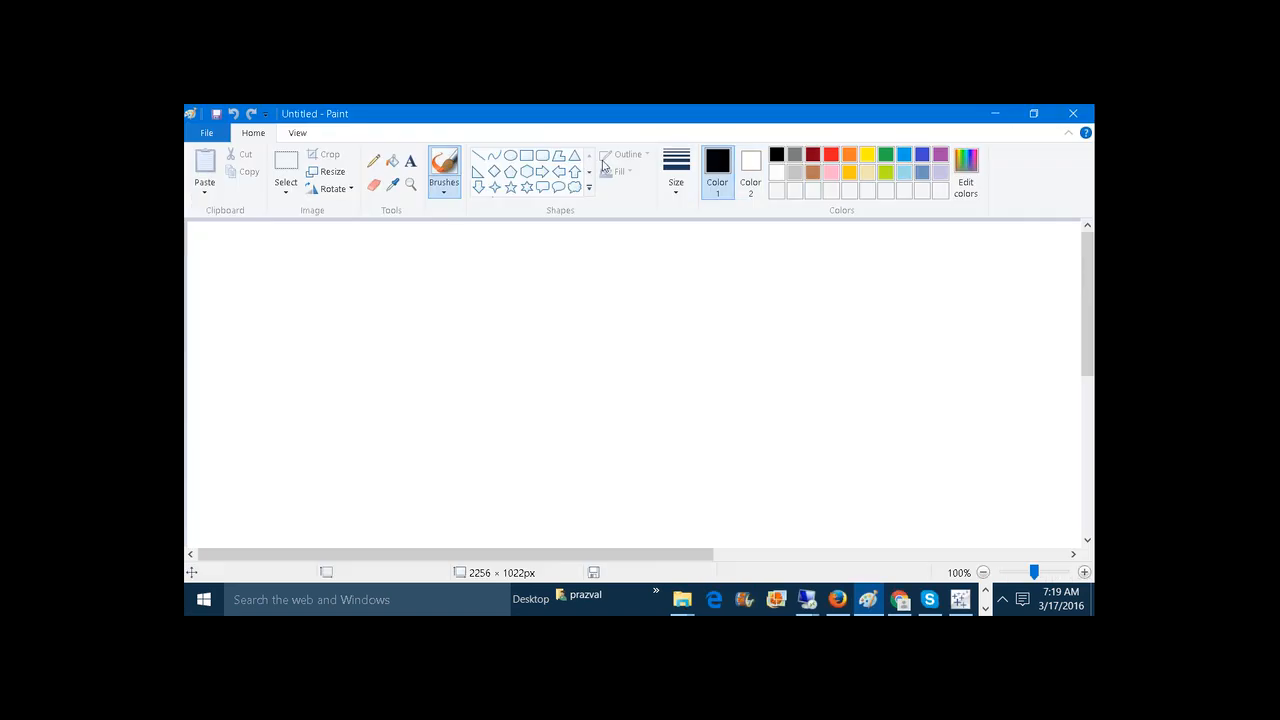
click(526, 155)
mouse_move(392, 291)
mouse_down()
mouse_move(447, 352)
mouse_move(631, 474)
mouse_move(709, 493)
mouse_up()
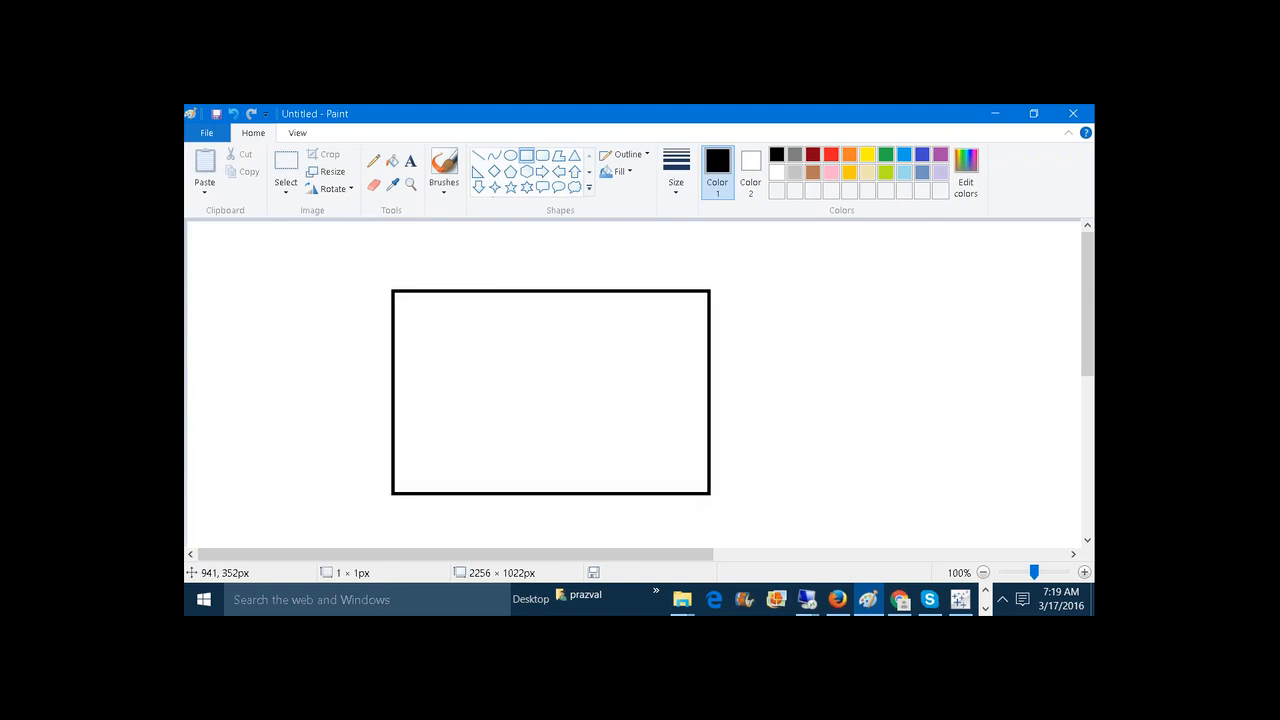
Draw a straight horizontal line across the frame just below its upper edge to form a title band
click(478, 155)
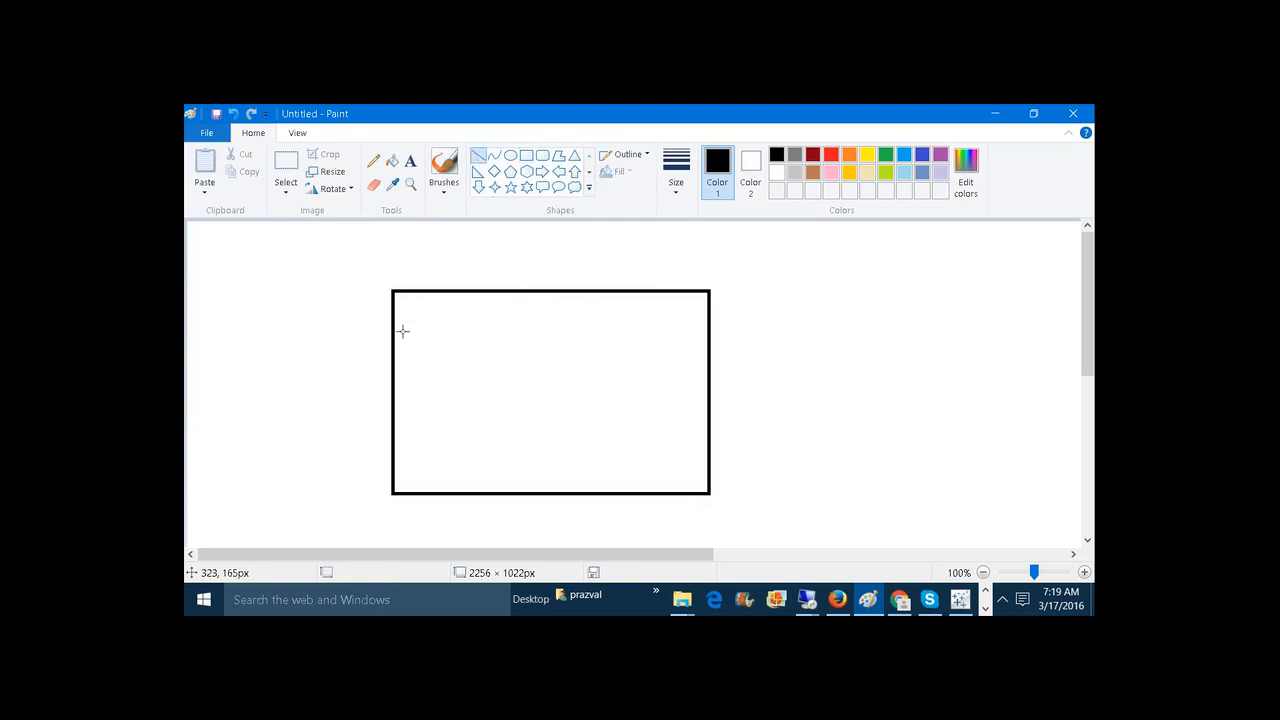
mouse_move(393, 317)
mouse_down()
mouse_move(663, 334)
mouse_move(708, 318)
mouse_up()
click(775, 318)
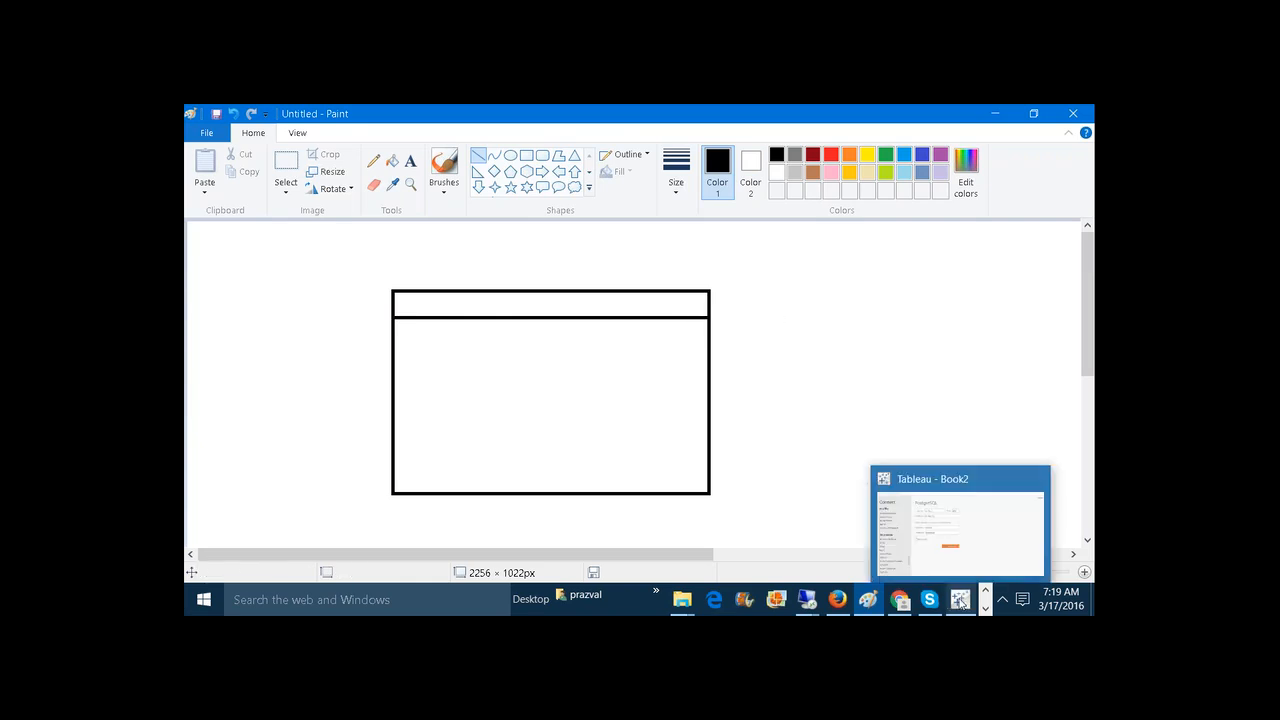
Switch to the tooltips workbook in Tableau and examine the Vegas dashboard's Reviews per Year, Businesses and map zones
click(985, 607)
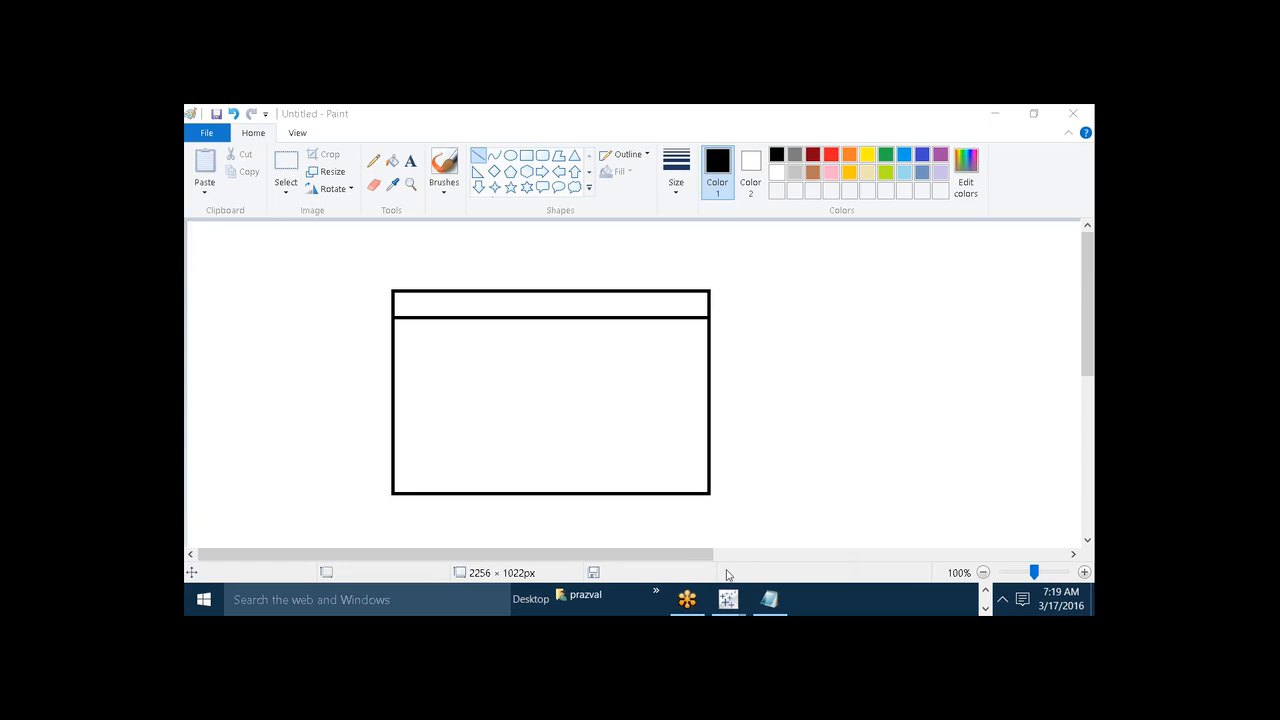
mouse_move(728, 598)
click(660, 530)
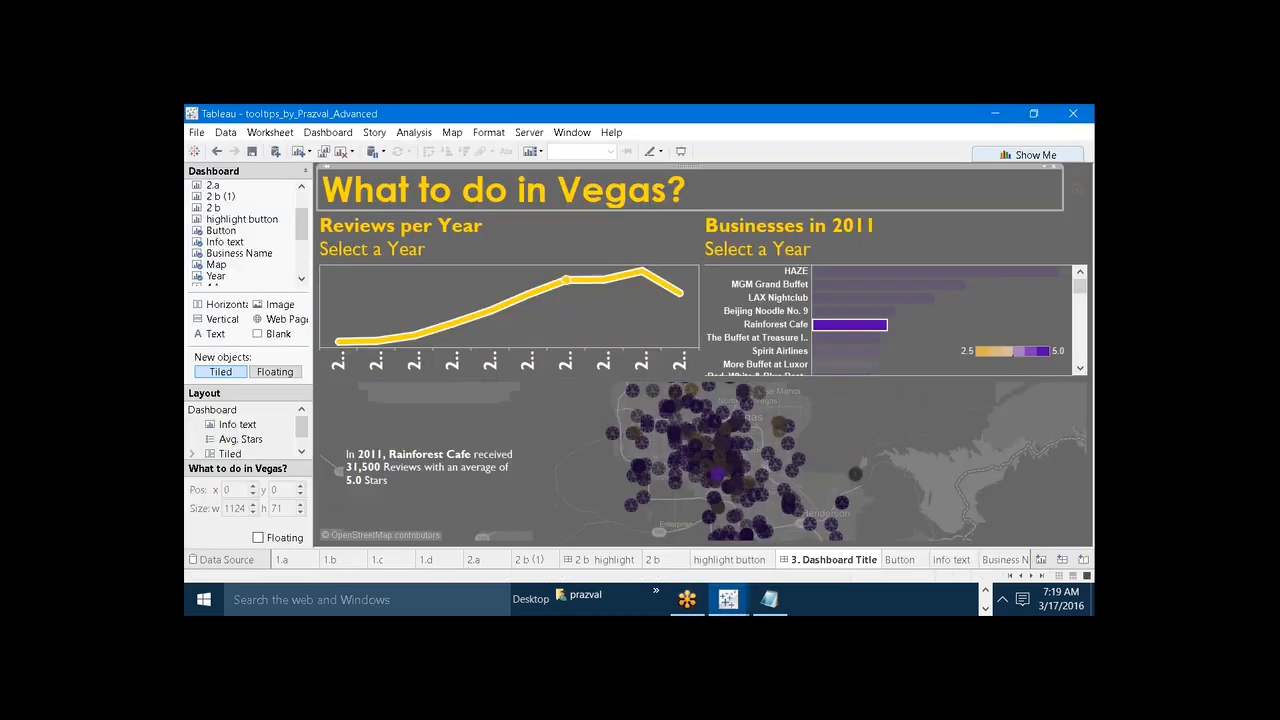
click(491, 228)
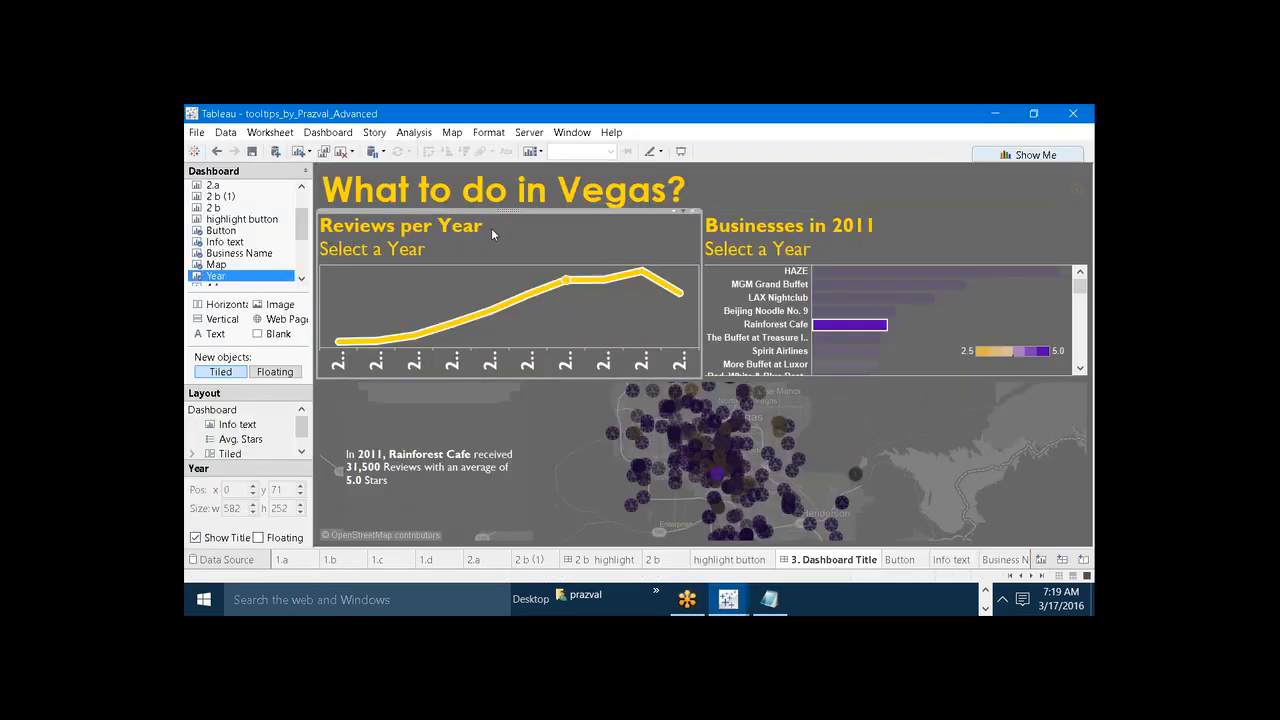
click(660, 428)
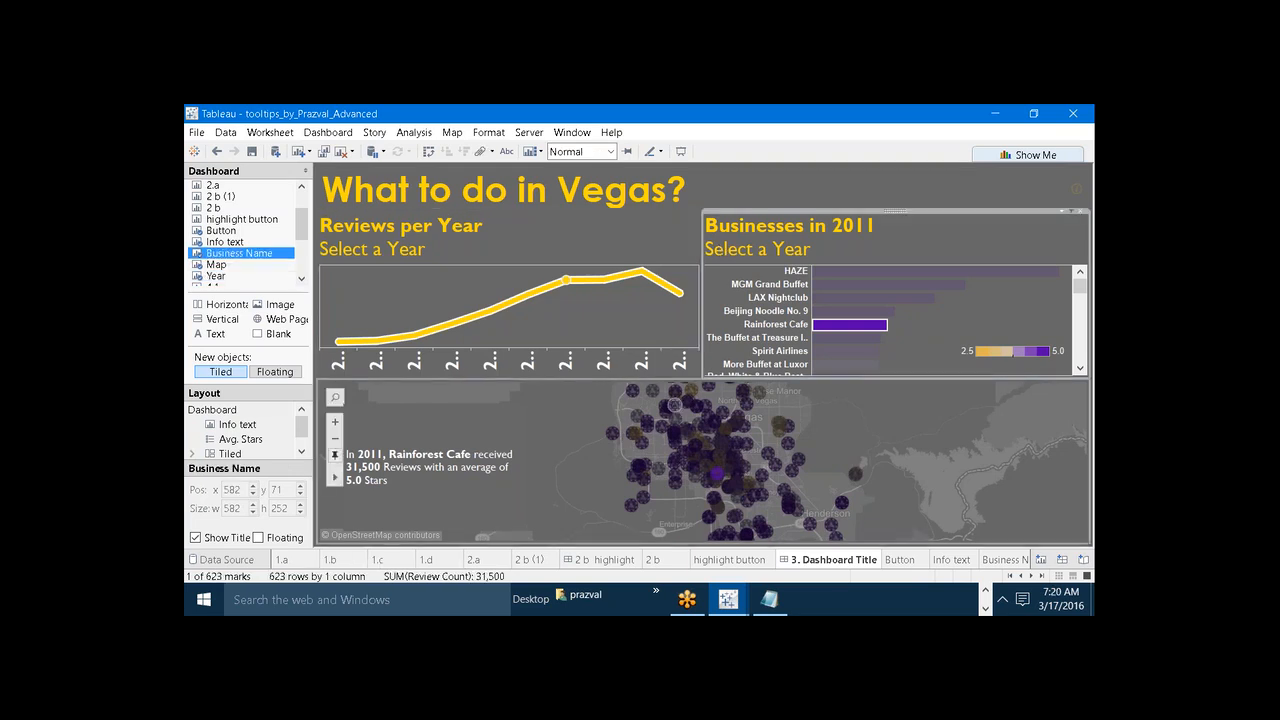
Return to the Paint sketch and add the text "TITLE" inside the upper band of the frame
click(986, 600)
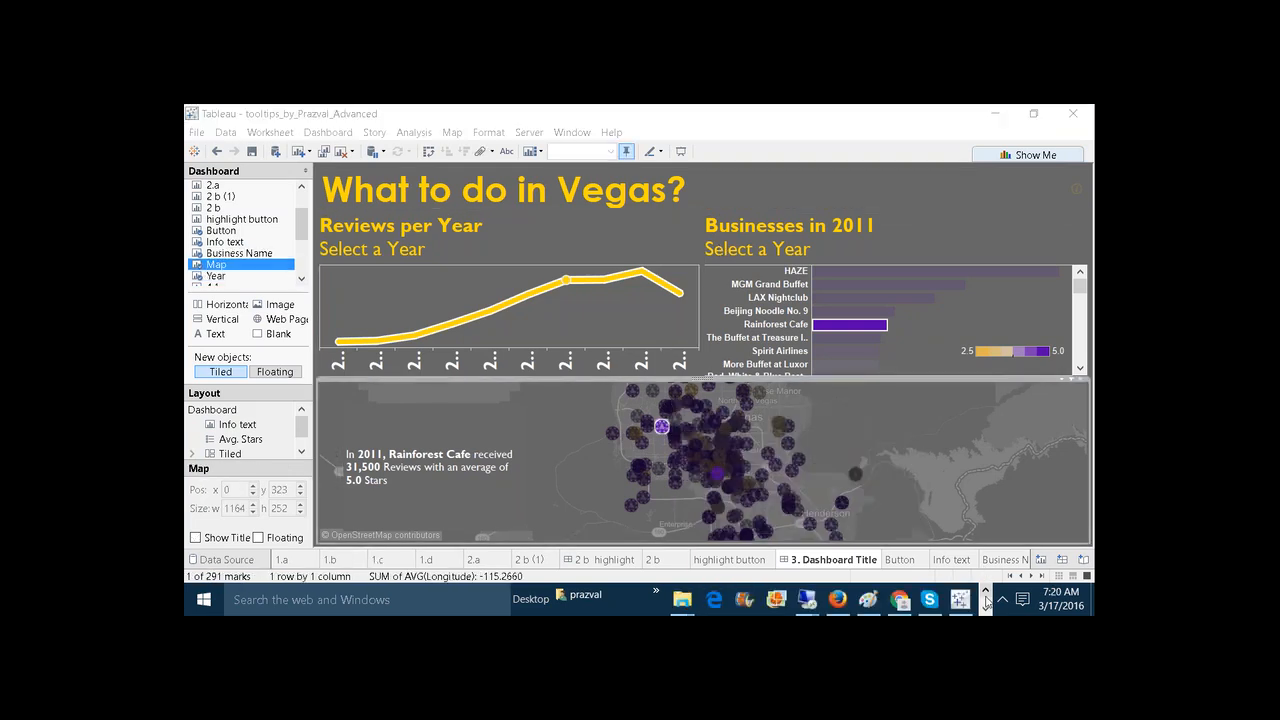
click(868, 600)
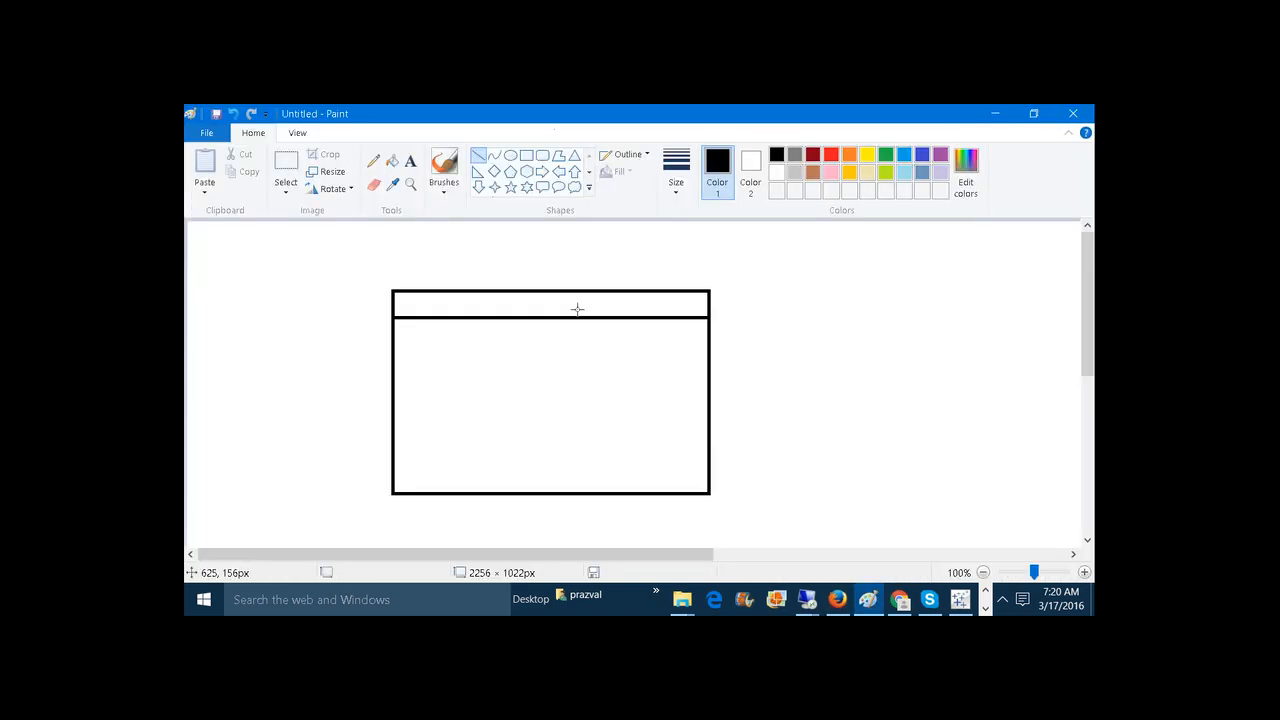
click(410, 160)
drag(487, 300, 632, 371)
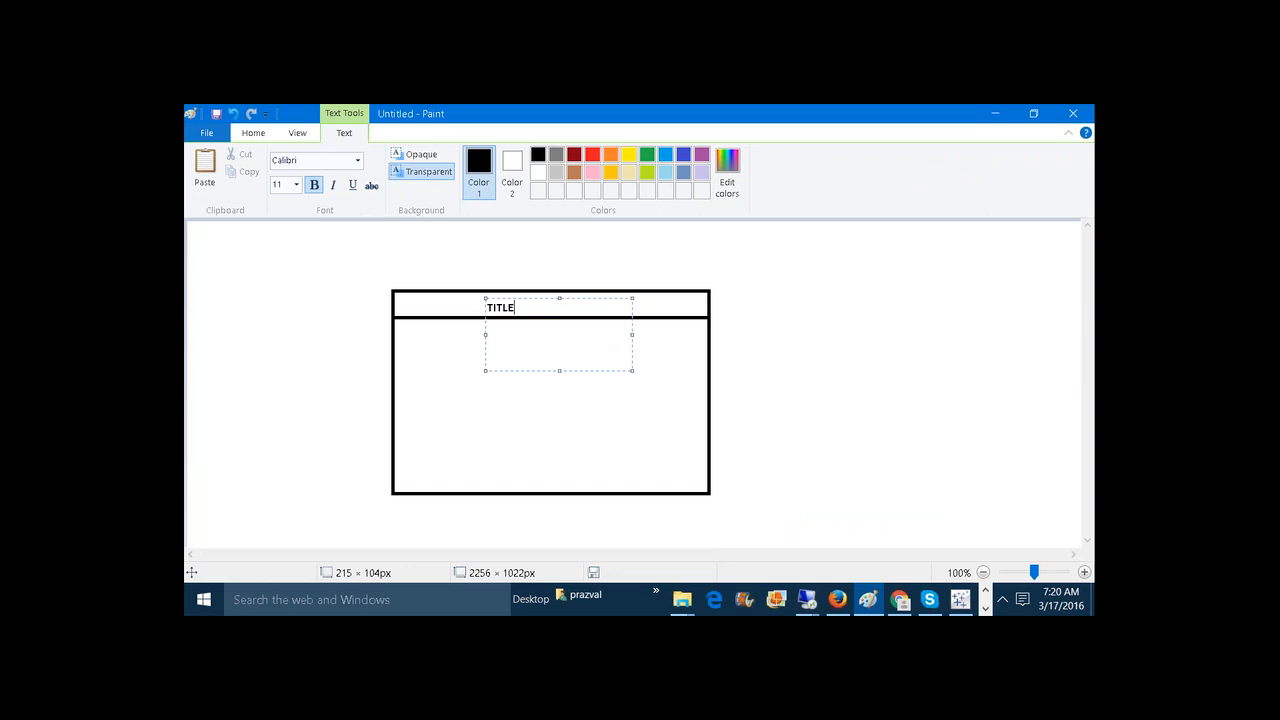
text(TITLE)
click(534, 460)
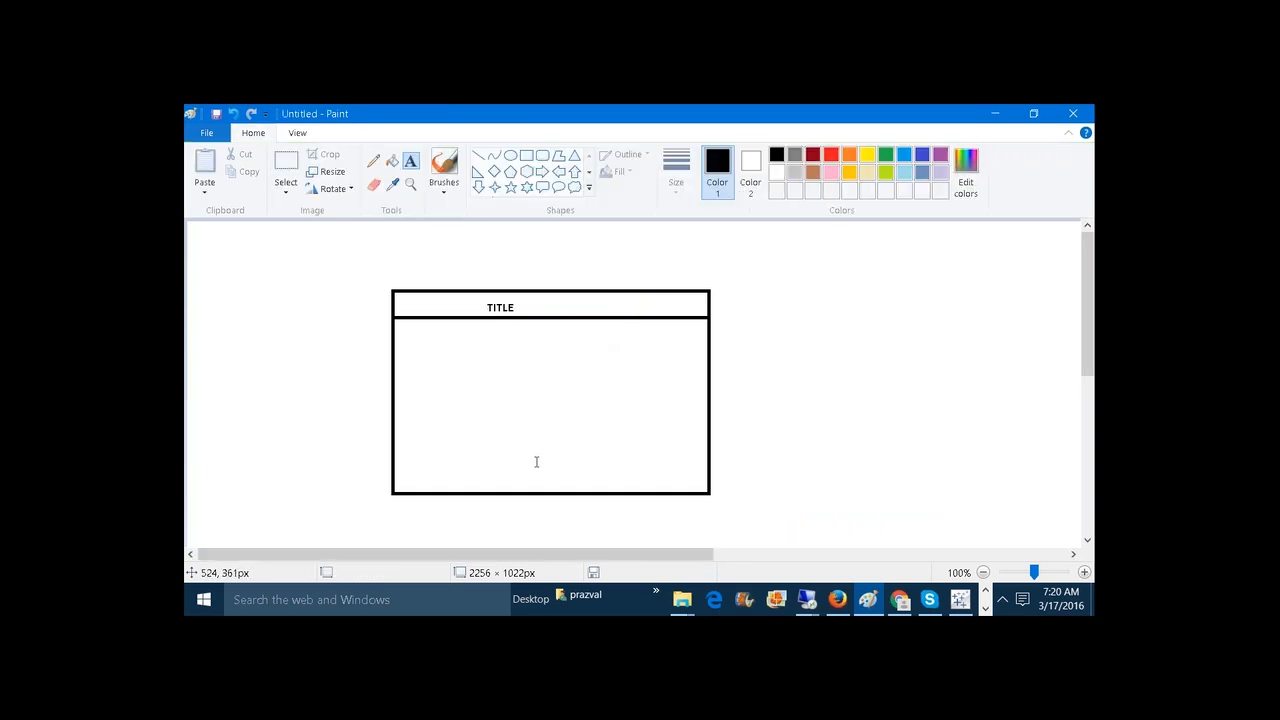
Divide the area below the title band with a horizontal line about 470 px long and, above it, a vertical line about 132 px long
click(478, 156)
drag(395, 405, 708, 405)
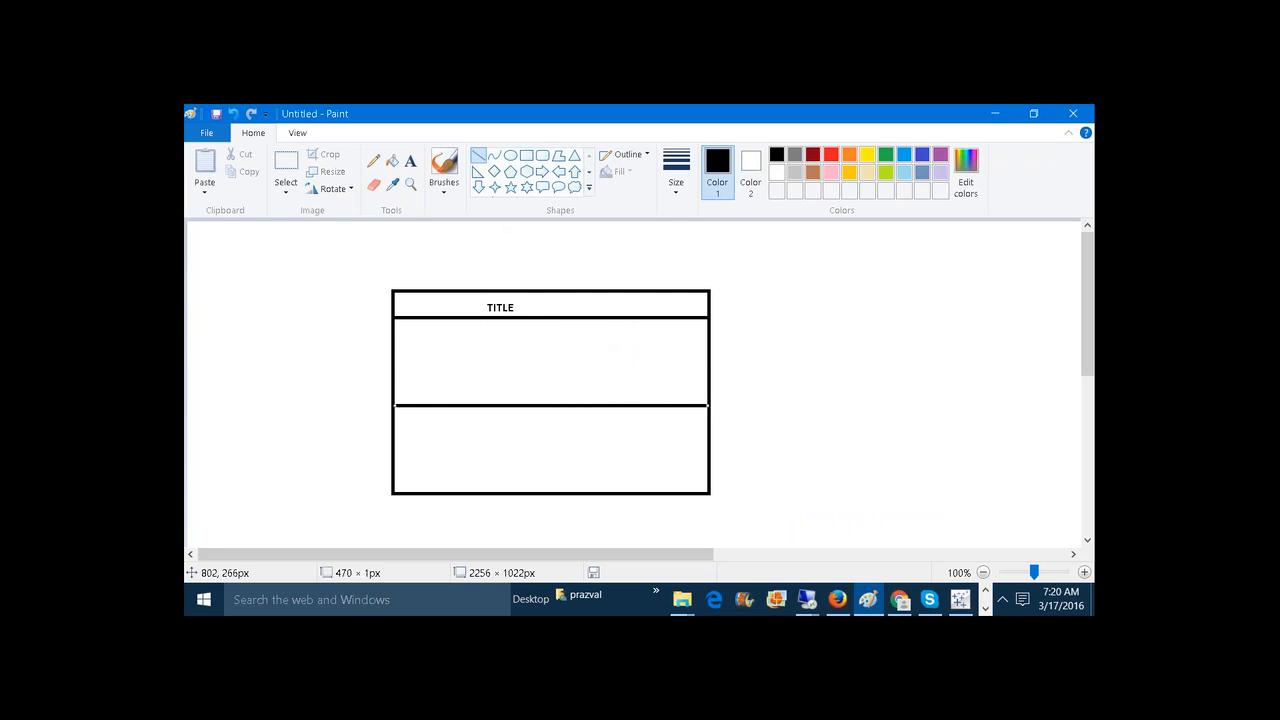
click(832, 357)
drag(548, 318, 548, 405)
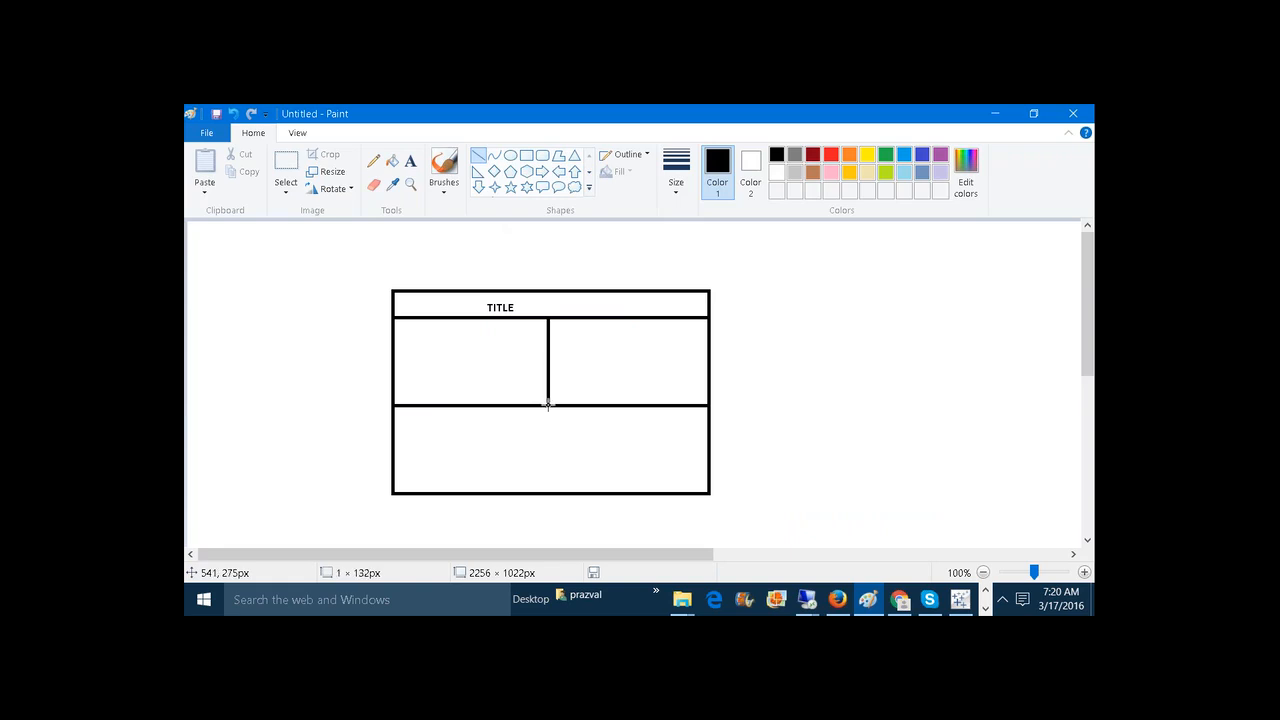
click(944, 335)
Compare the layout sketch in Paint with the "What to do in Vegas?" dashboard and its sheets in the Tableau tooltips workbook
click(985, 608)
mouse_move(718, 604)
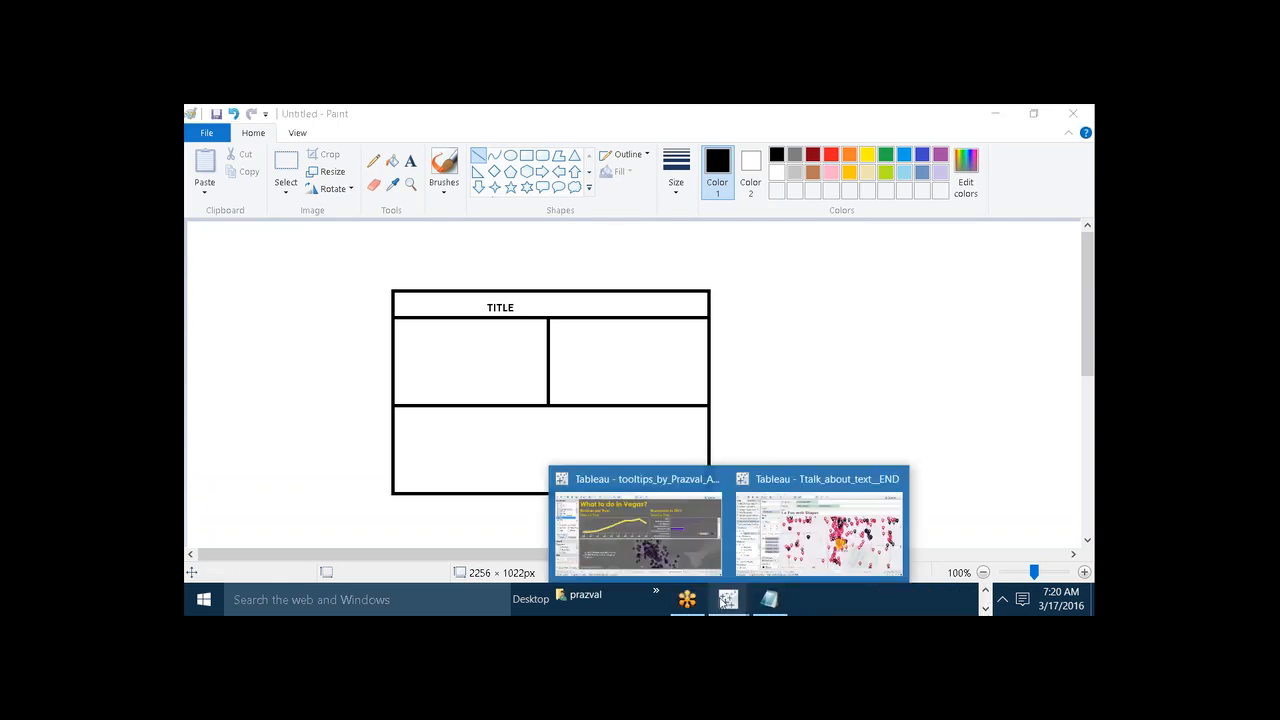
click(640, 549)
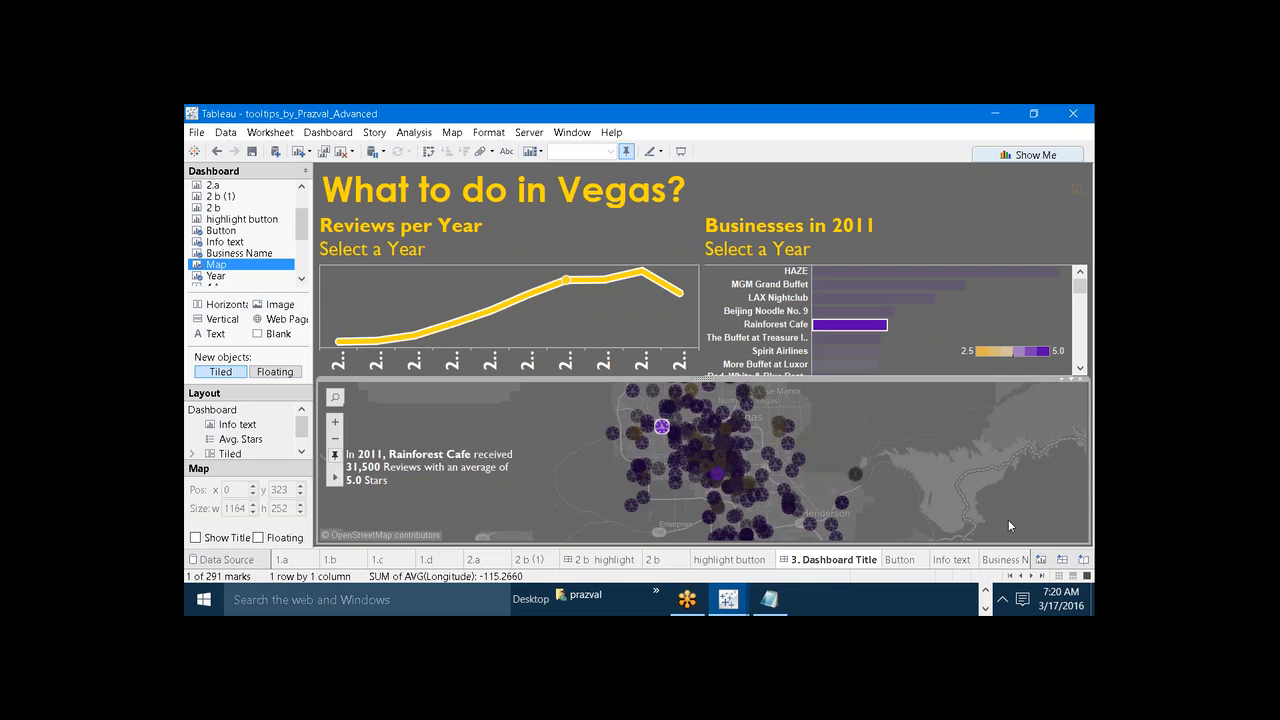
click(1031, 576)
click(1031, 576)
click(1031, 577)
click(1031, 577)
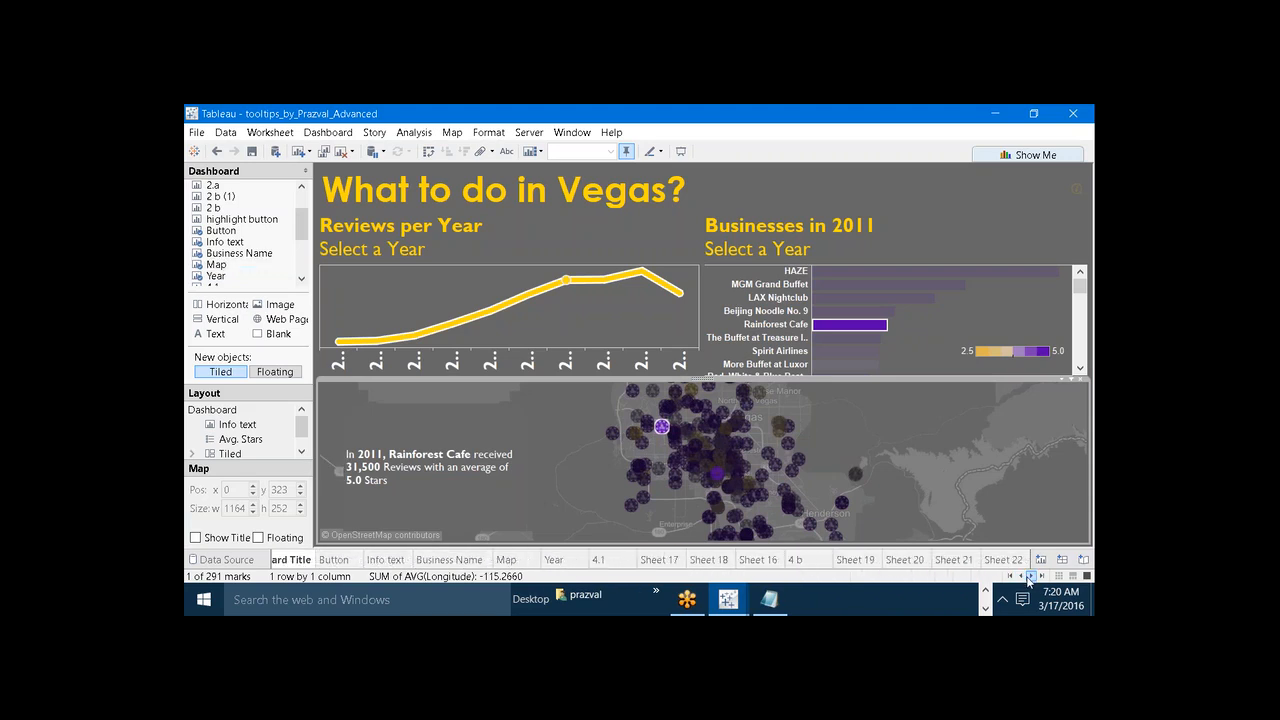
click(985, 591)
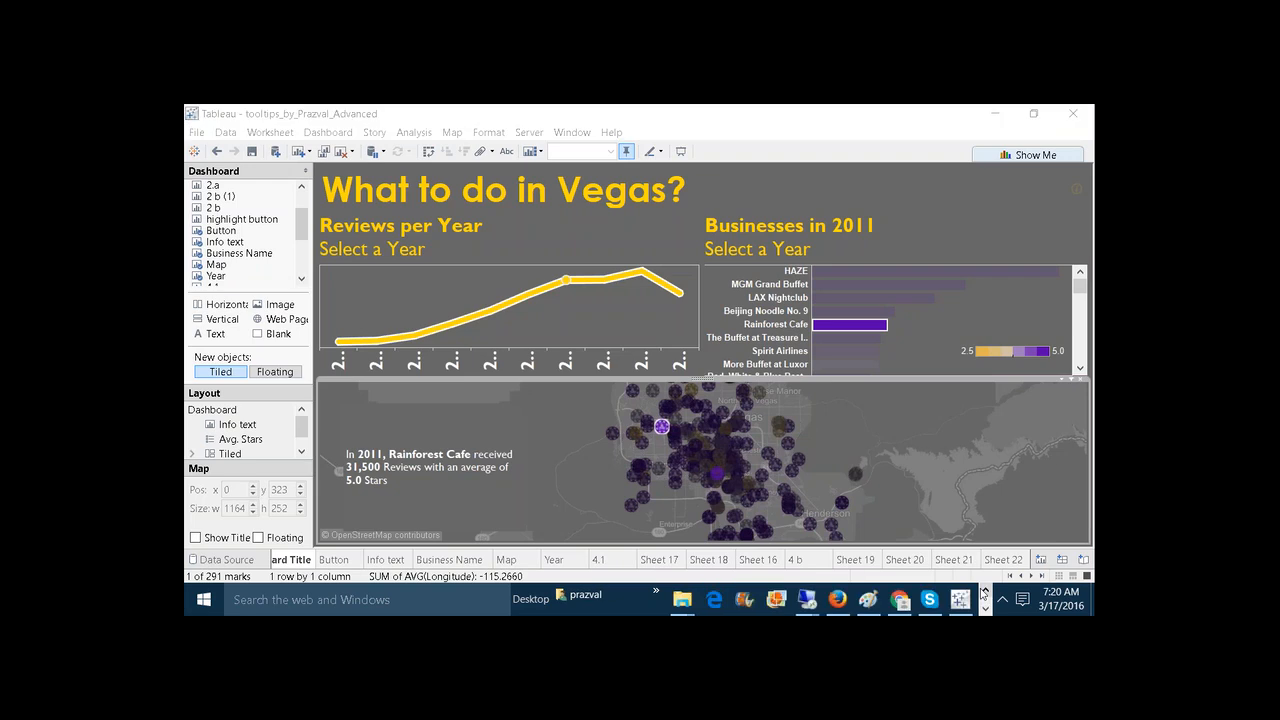
mouse_move(876, 597)
click(886, 558)
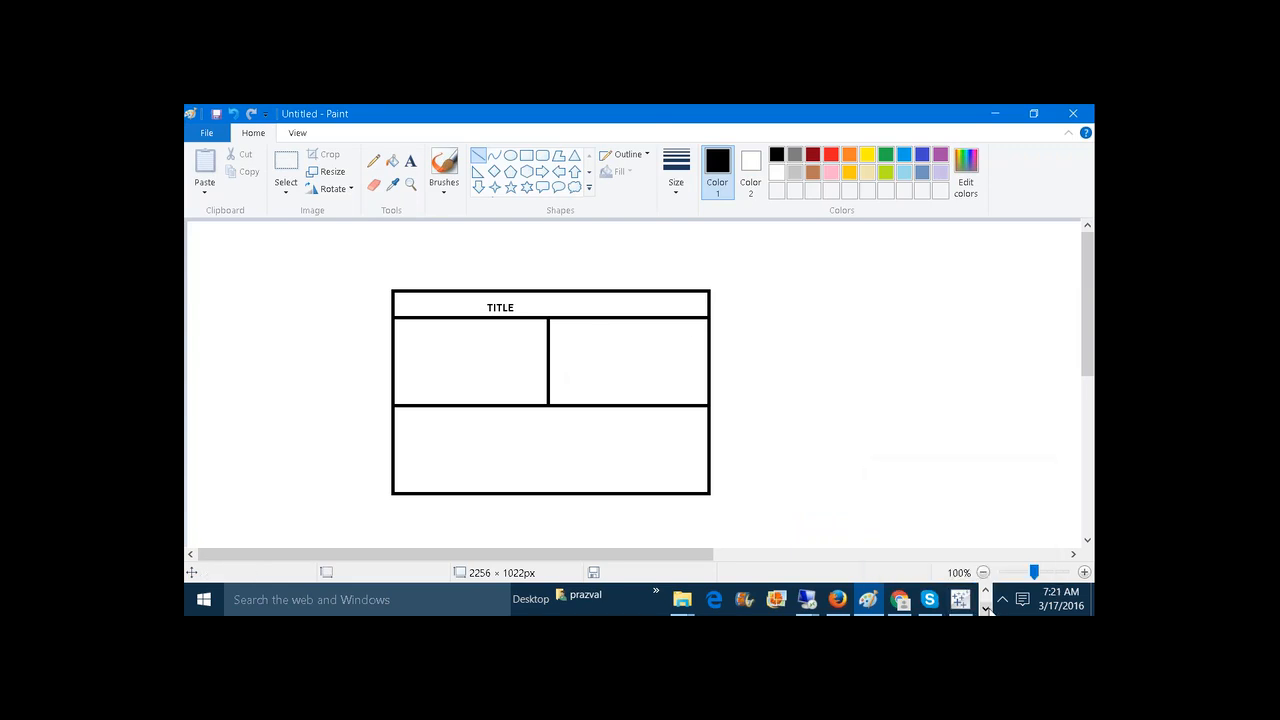
Switch to the Tableau tooltips workbook and add a blank worksheet and a new empty dashboard
click(986, 606)
mouse_move(728, 598)
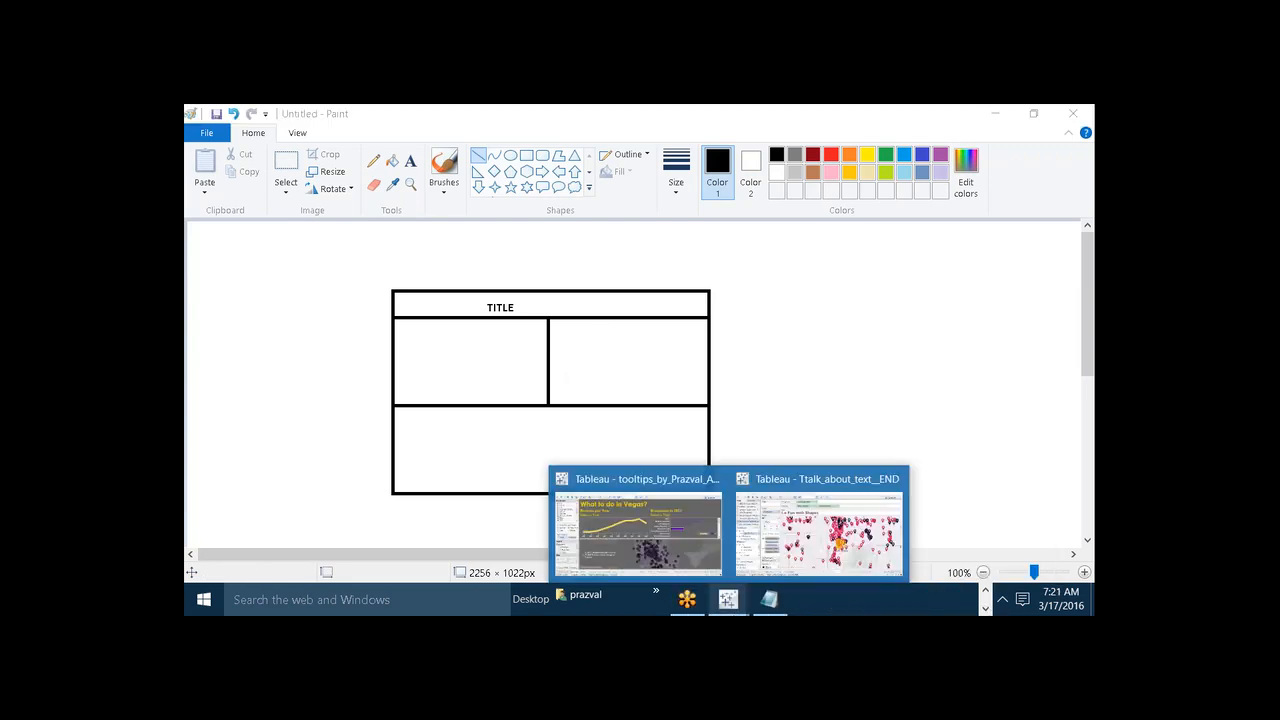
click(820, 518)
click(638, 525)
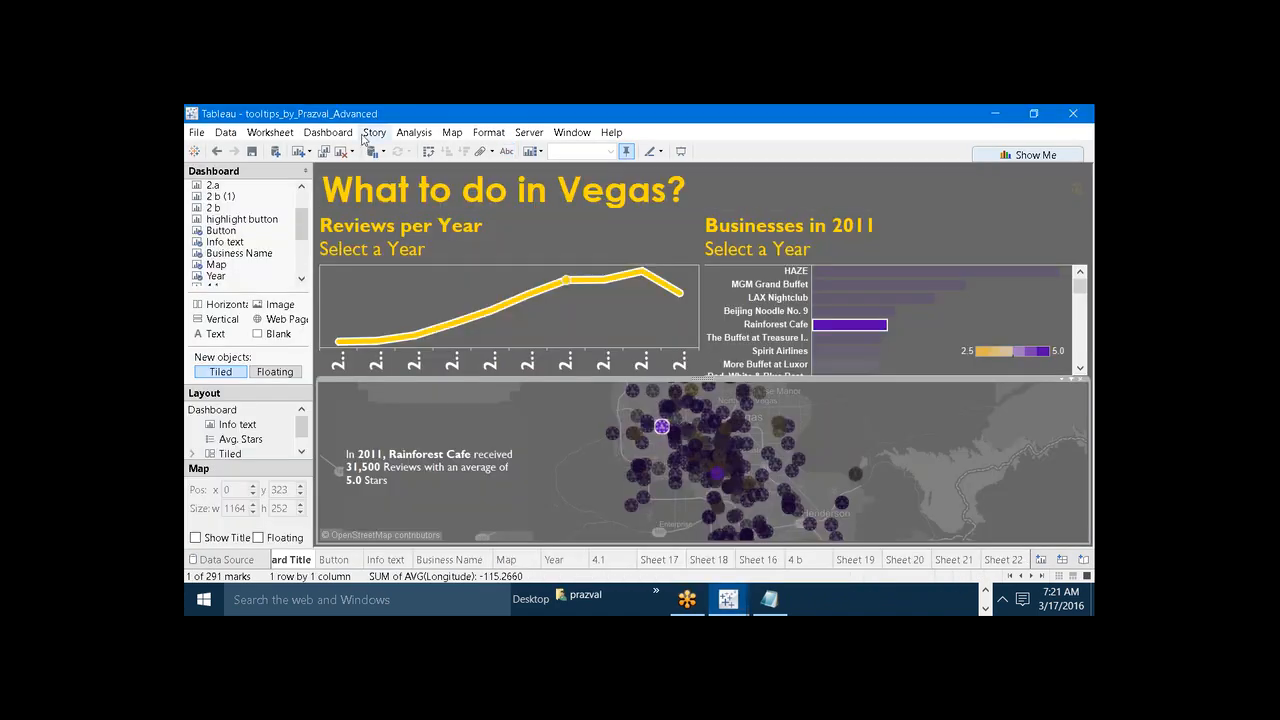
click(299, 151)
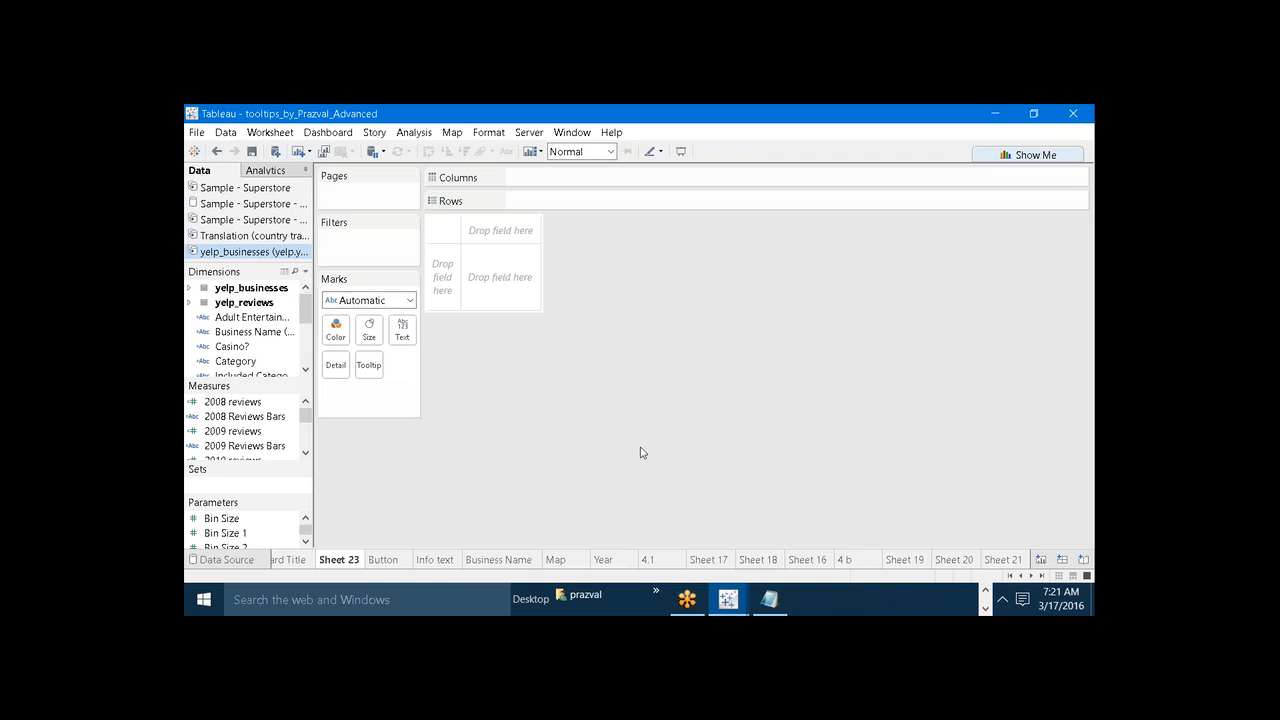
click(328, 132)
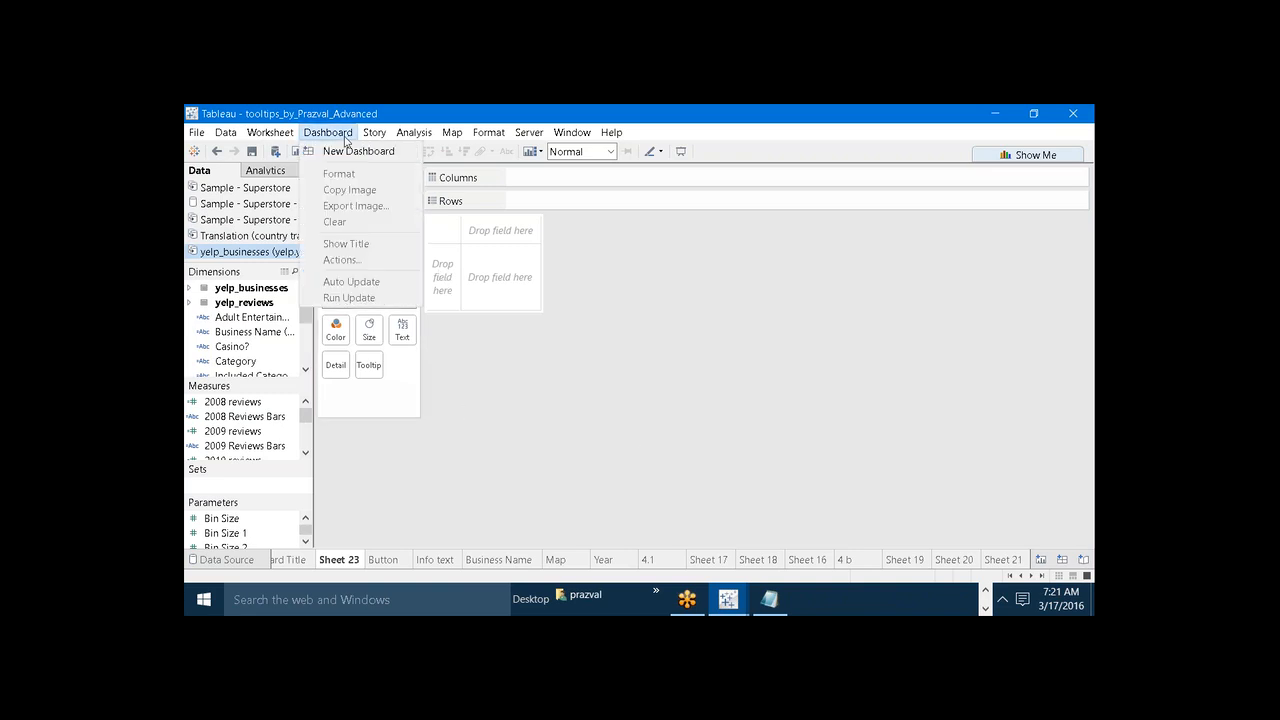
click(347, 152)
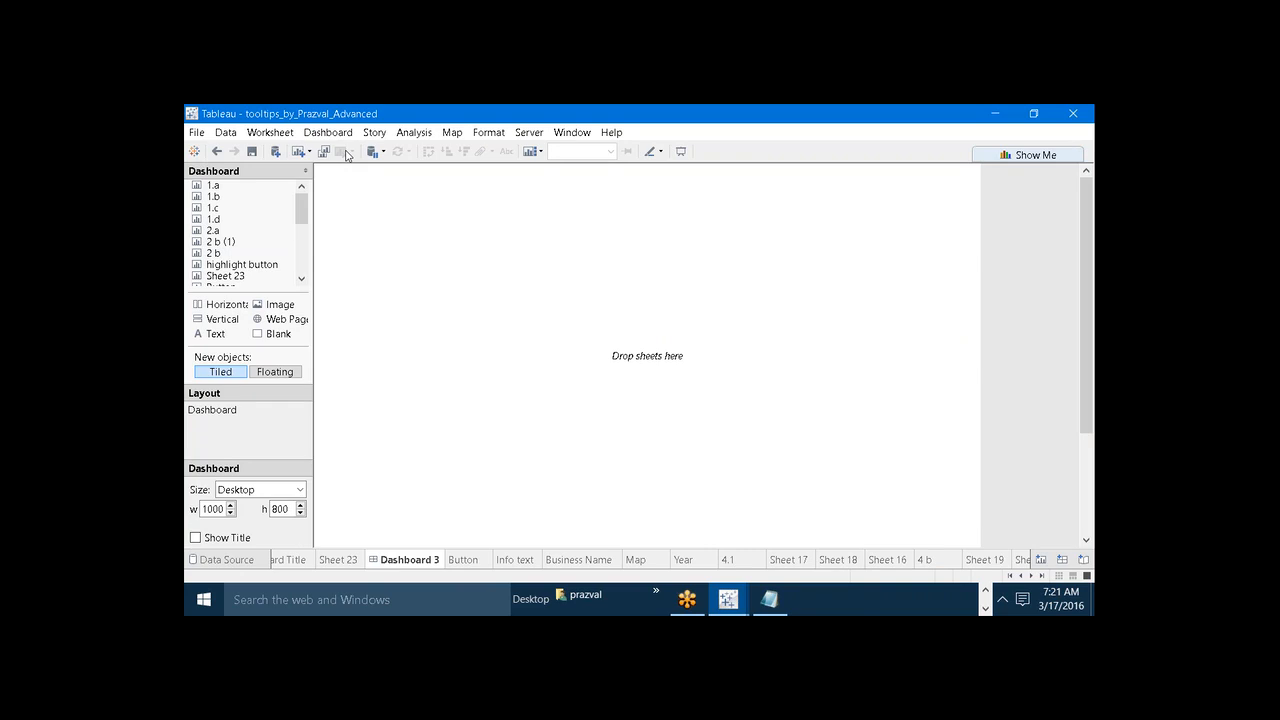
Create a new workbook in a maximized window, add a dashboard to it and show the dashboard title
click(197, 132)
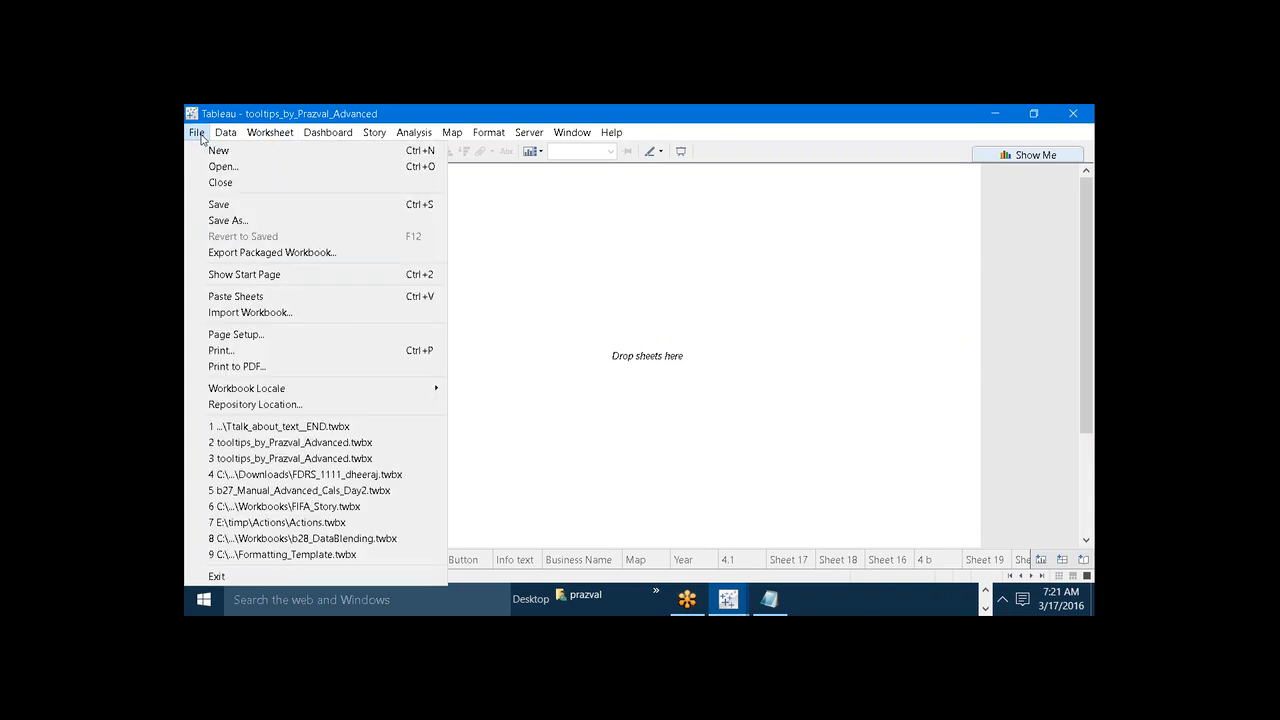
click(212, 151)
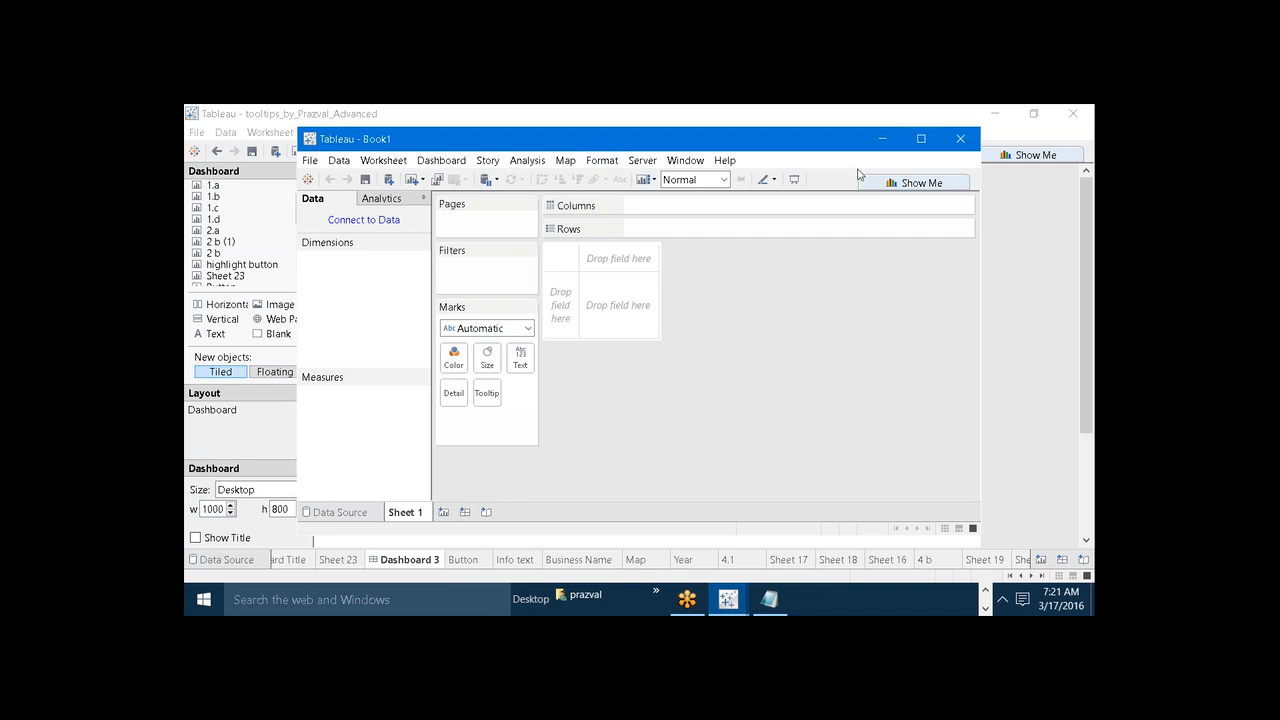
click(926, 146)
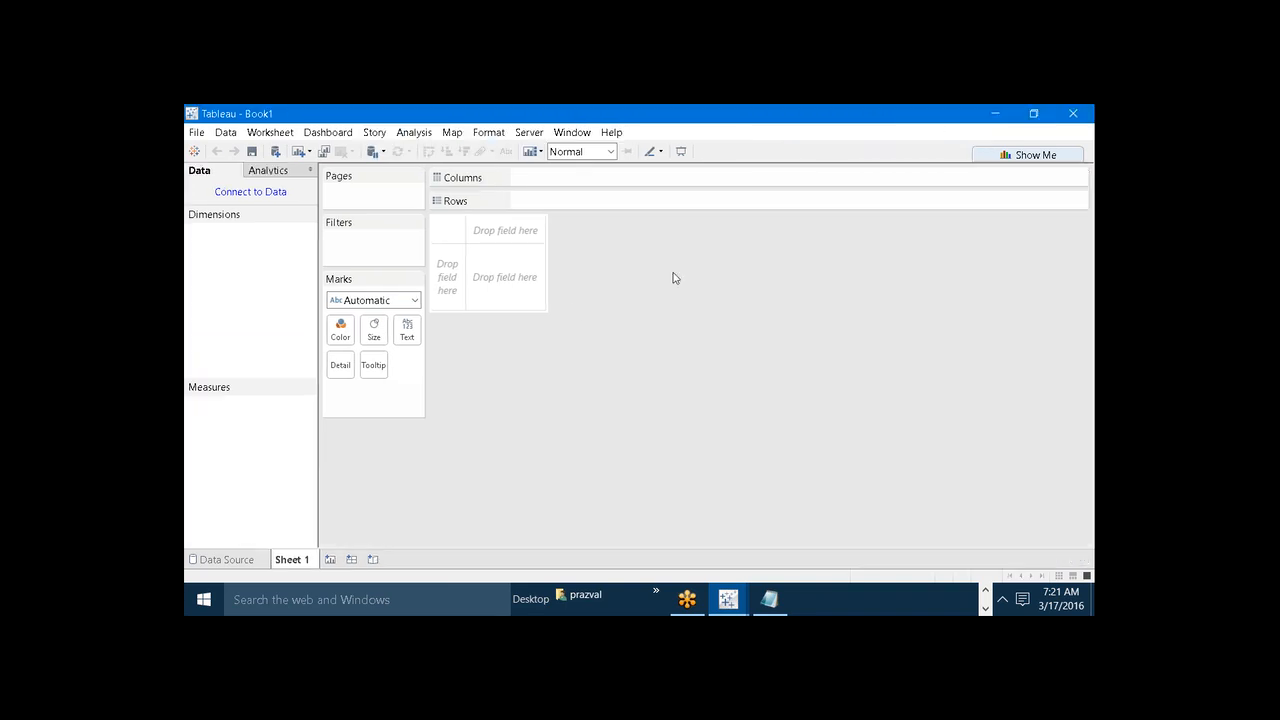
click(351, 559)
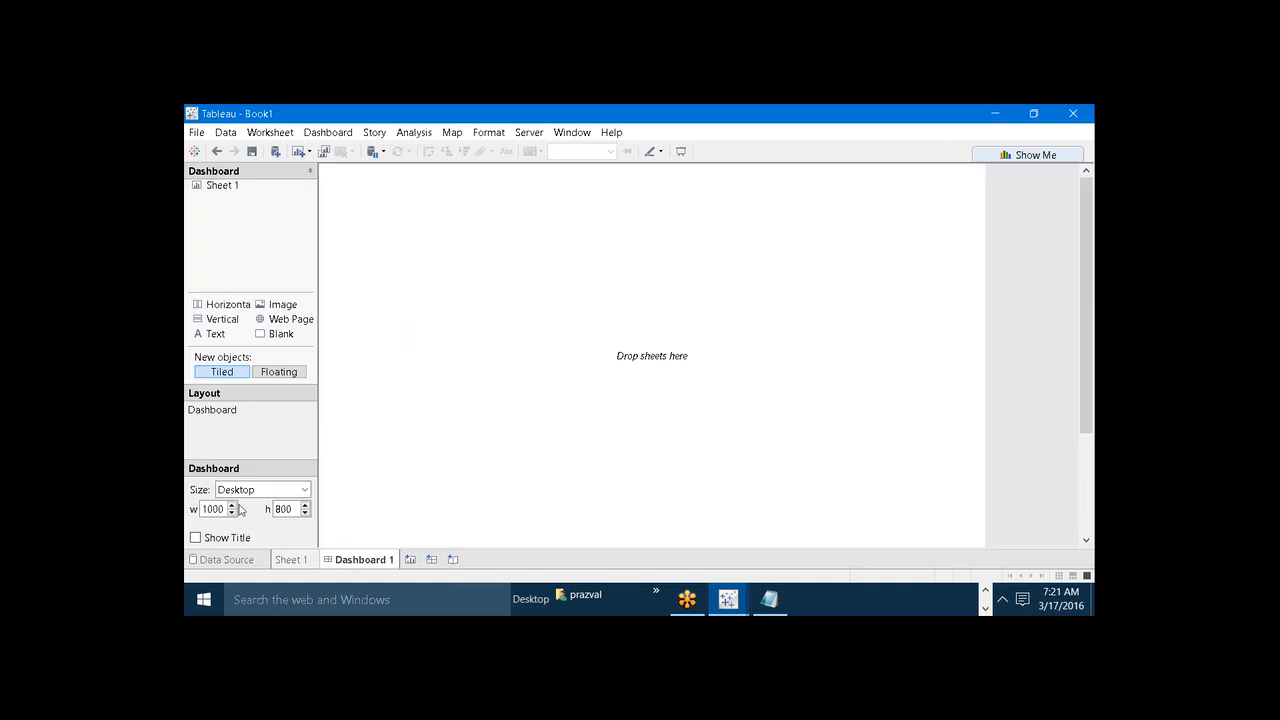
click(196, 538)
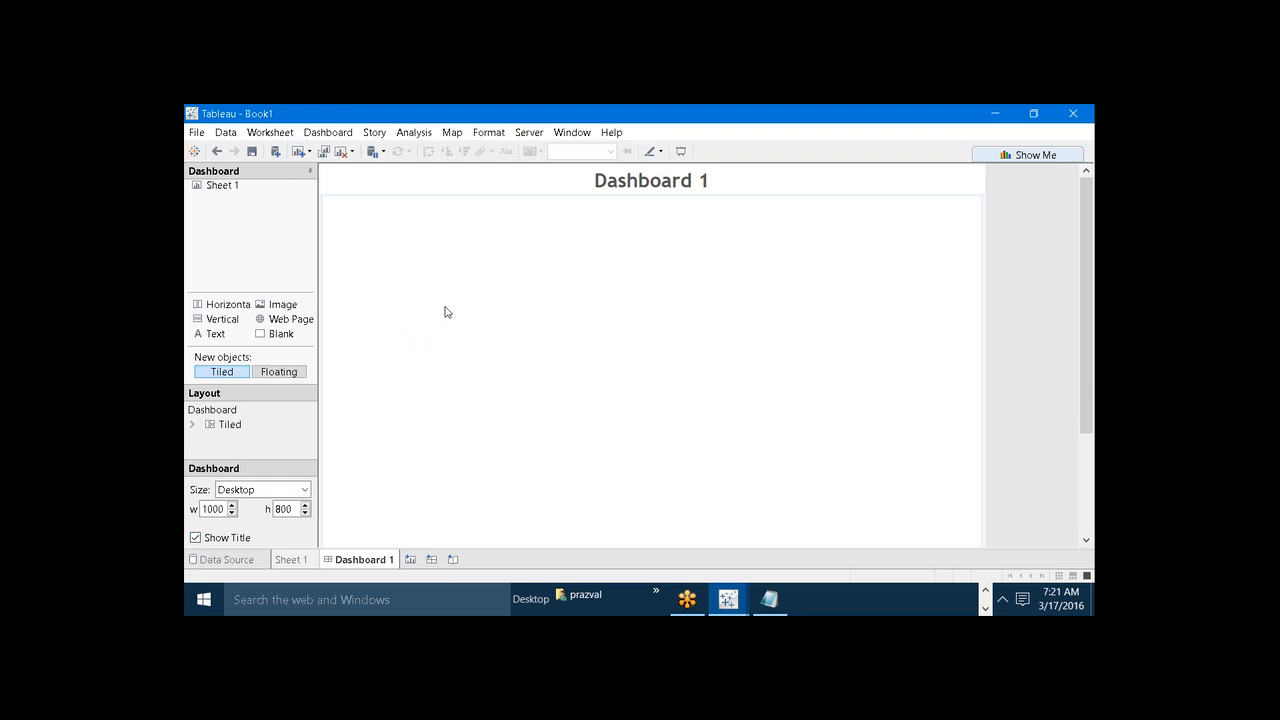
click(490, 182)
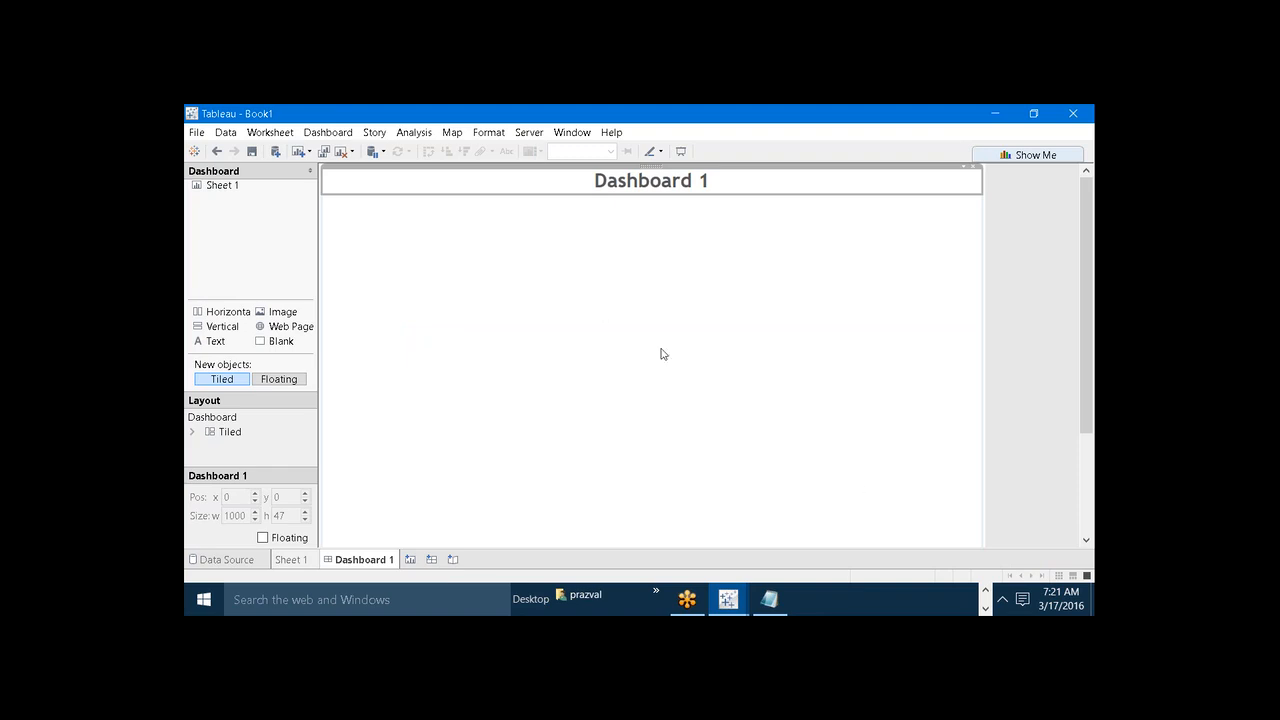
Check the template layout sketch in Paint, then return to the Book1 dashboard in Tableau
click(986, 590)
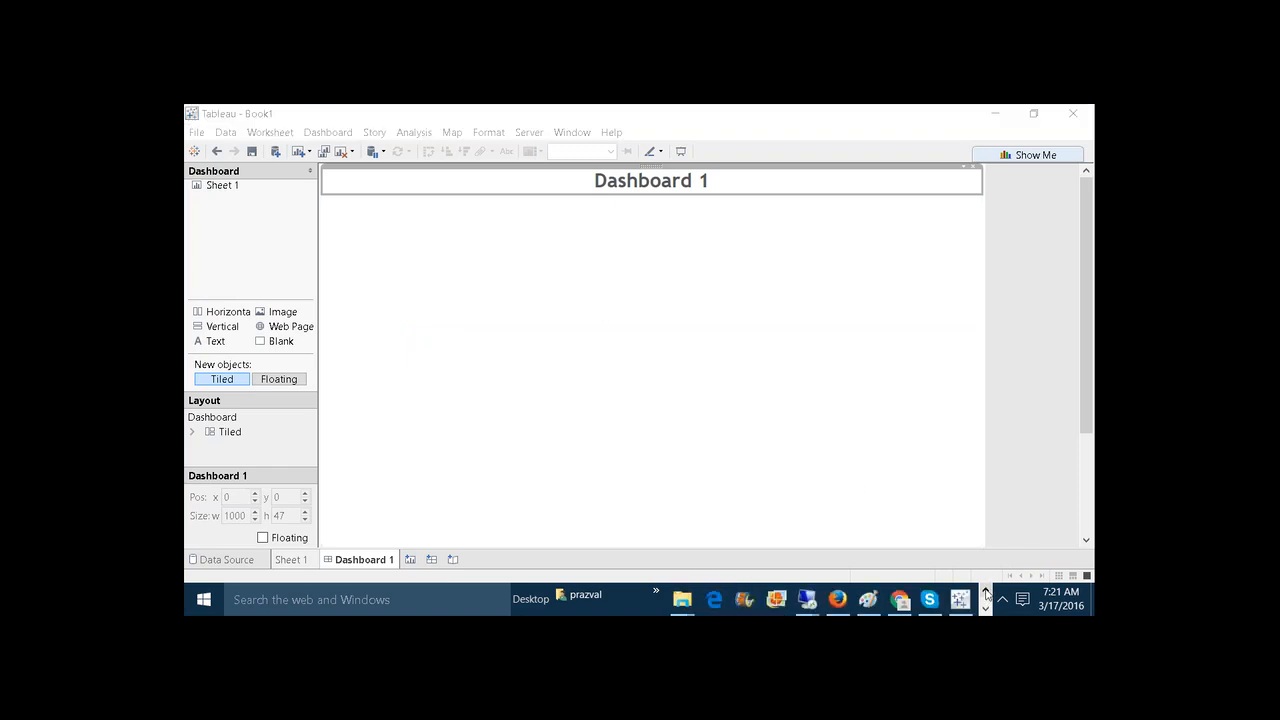
mouse_move(868, 599)
click(900, 535)
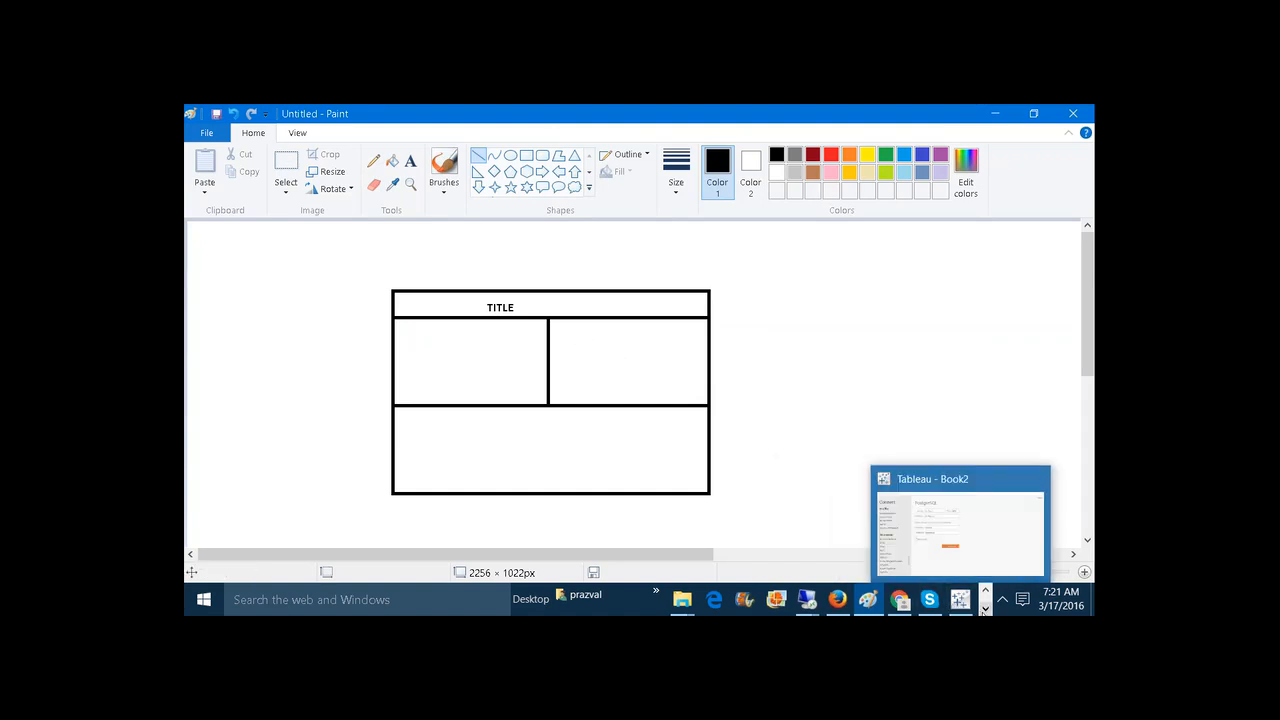
click(985, 608)
mouse_move(727, 598)
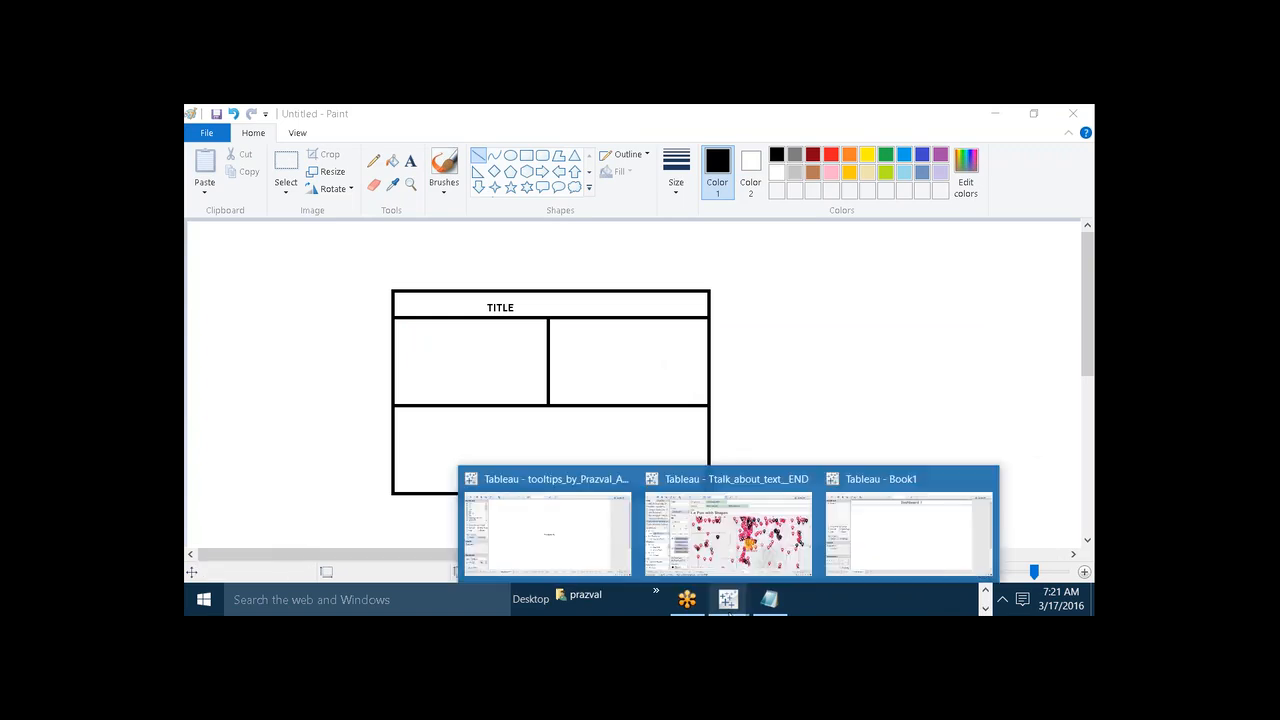
click(900, 528)
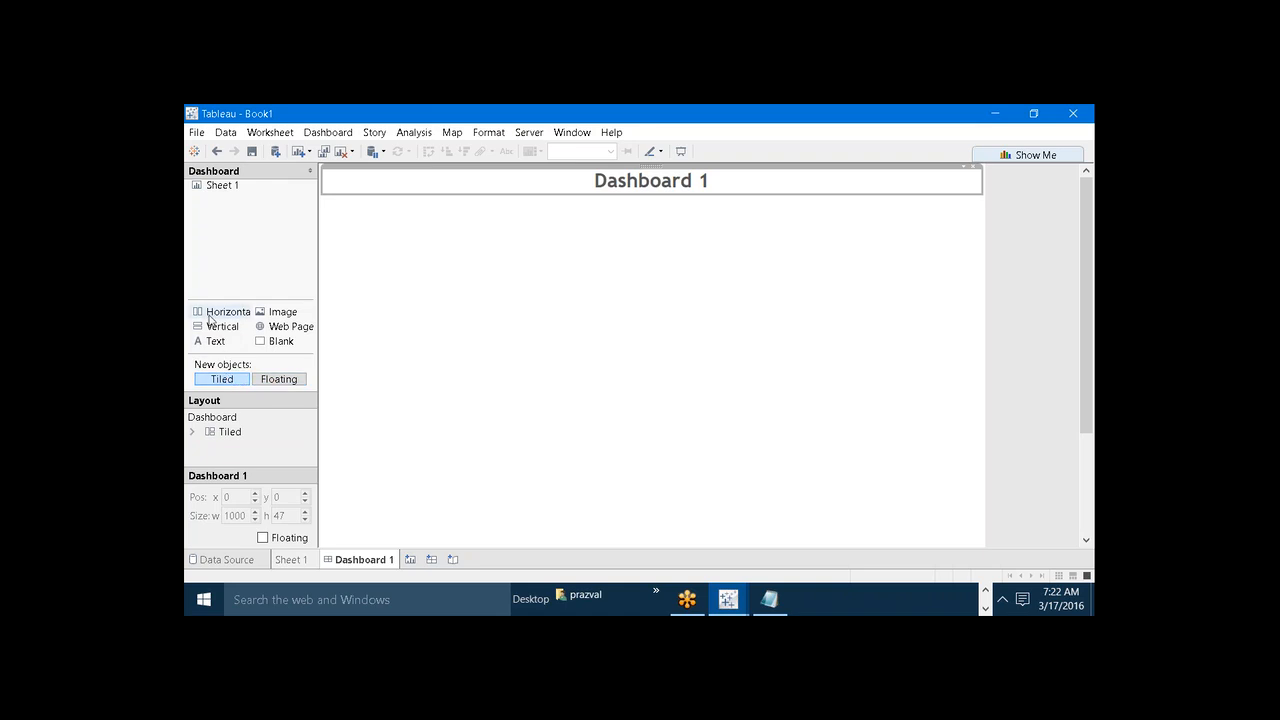
Add a tiled horizontal layout container that fills the dashboard area below the title
drag(210, 319, 363, 286)
click(389, 303)
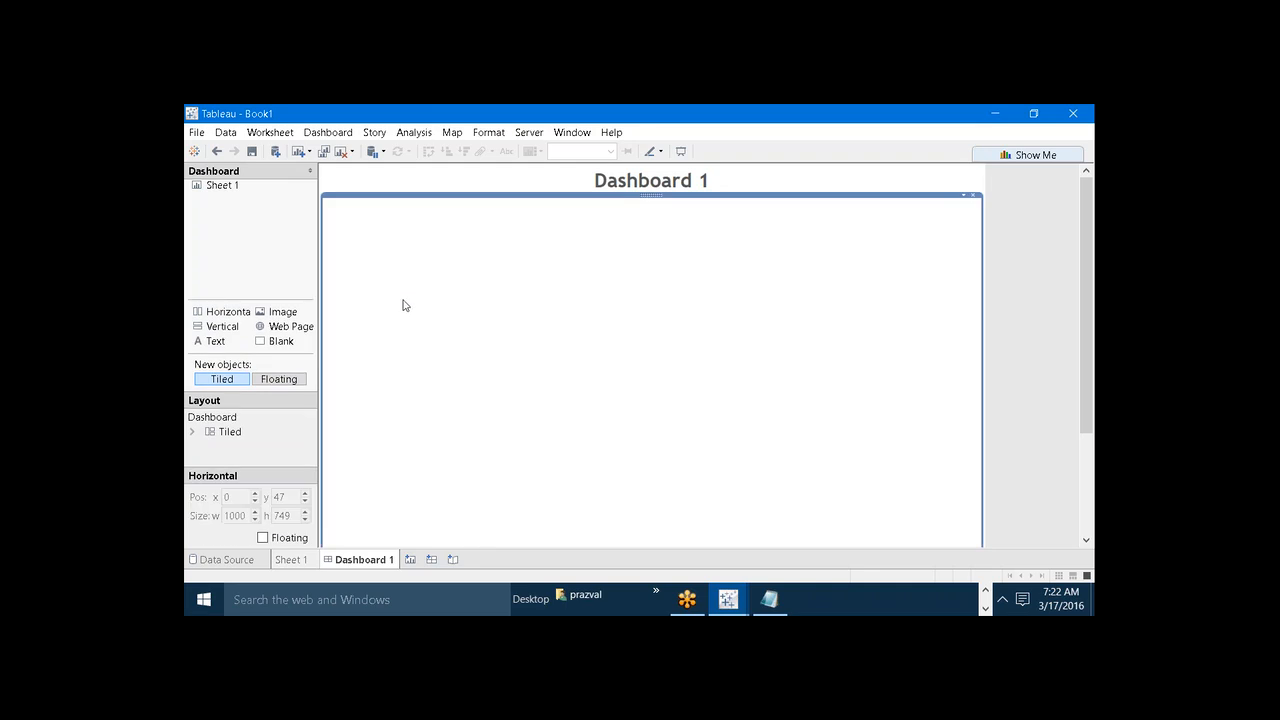
click(257, 227)
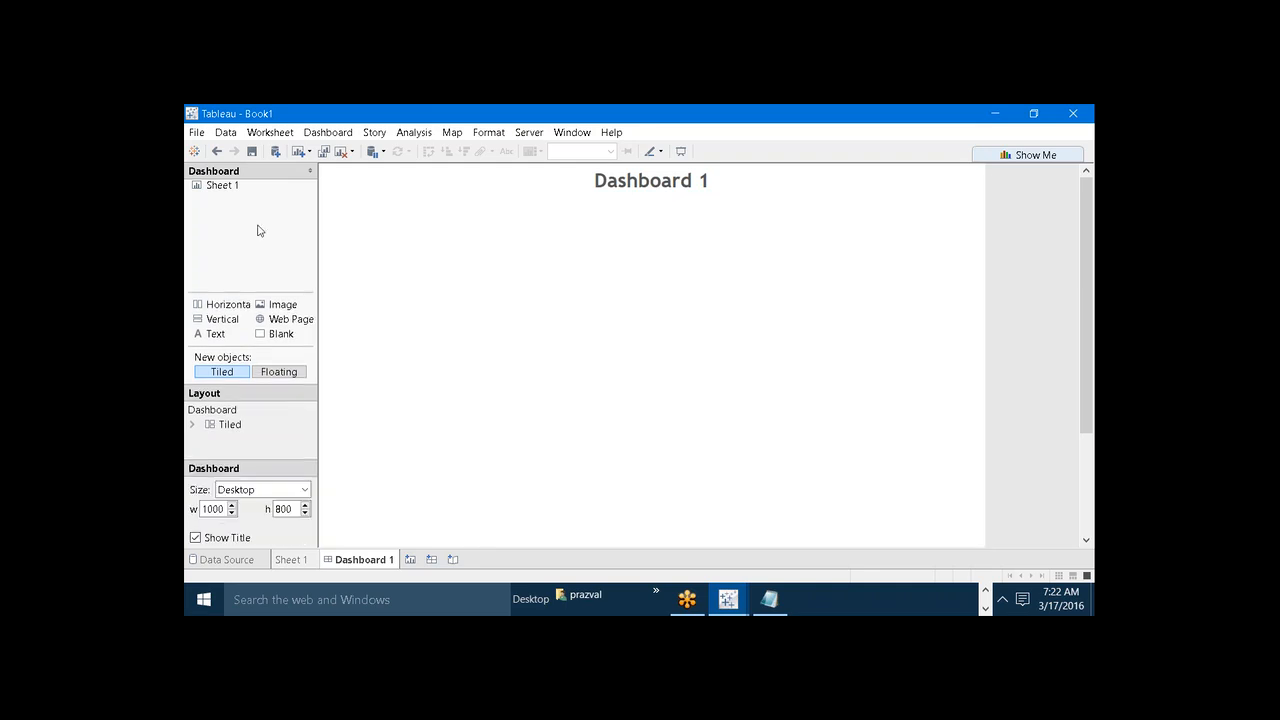
Add a second tiled horizontal container in the right half of the dashboard, beside the first one
click(218, 307)
drag(218, 307, 548, 262)
drag(888, 344, 982, 336)
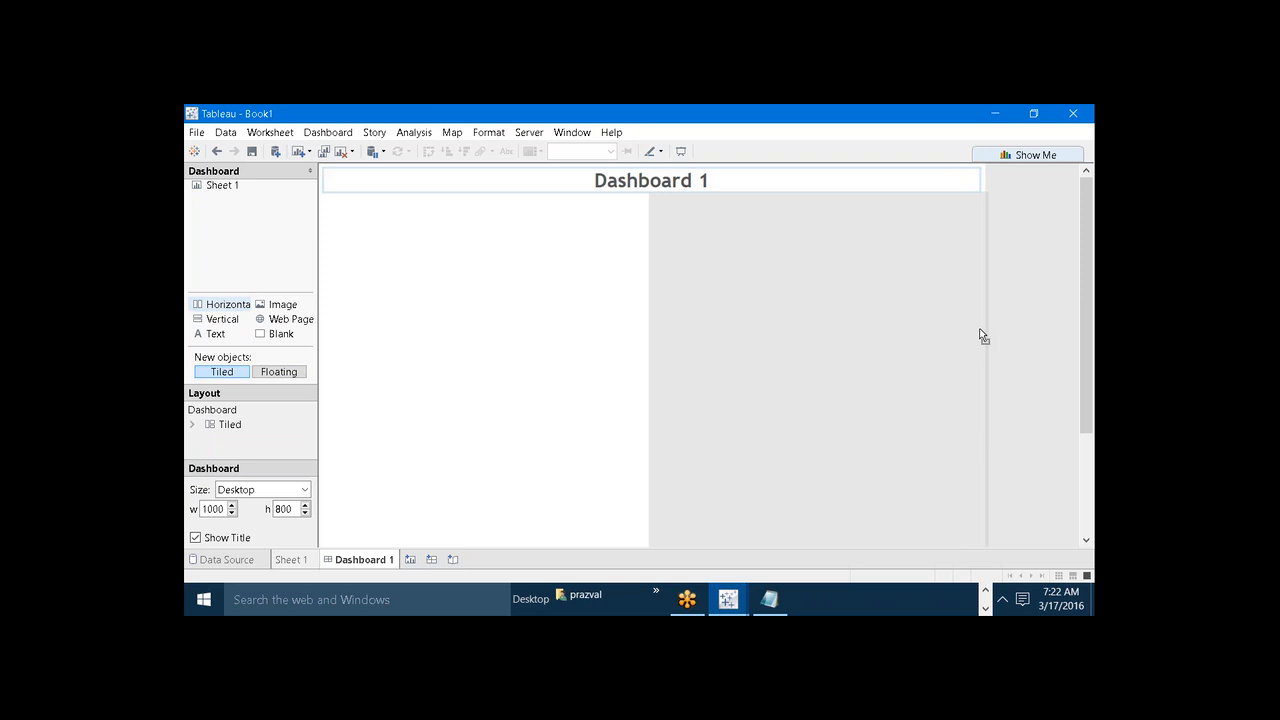
drag(981, 336, 980, 333)
click(862, 331)
click(544, 297)
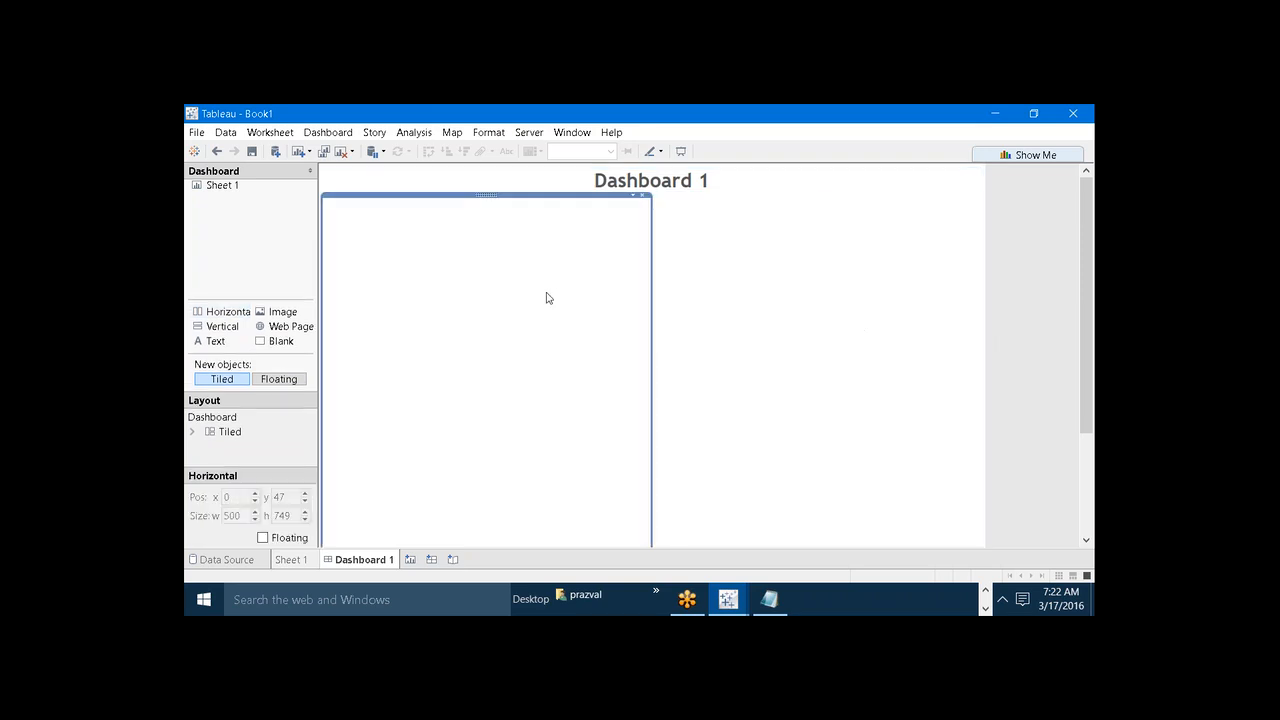
click(692, 294)
click(584, 295)
Add a third tiled horizontal container spanning the full dashboard width beneath the two side-by-side containers
drag(222, 315, 410, 340)
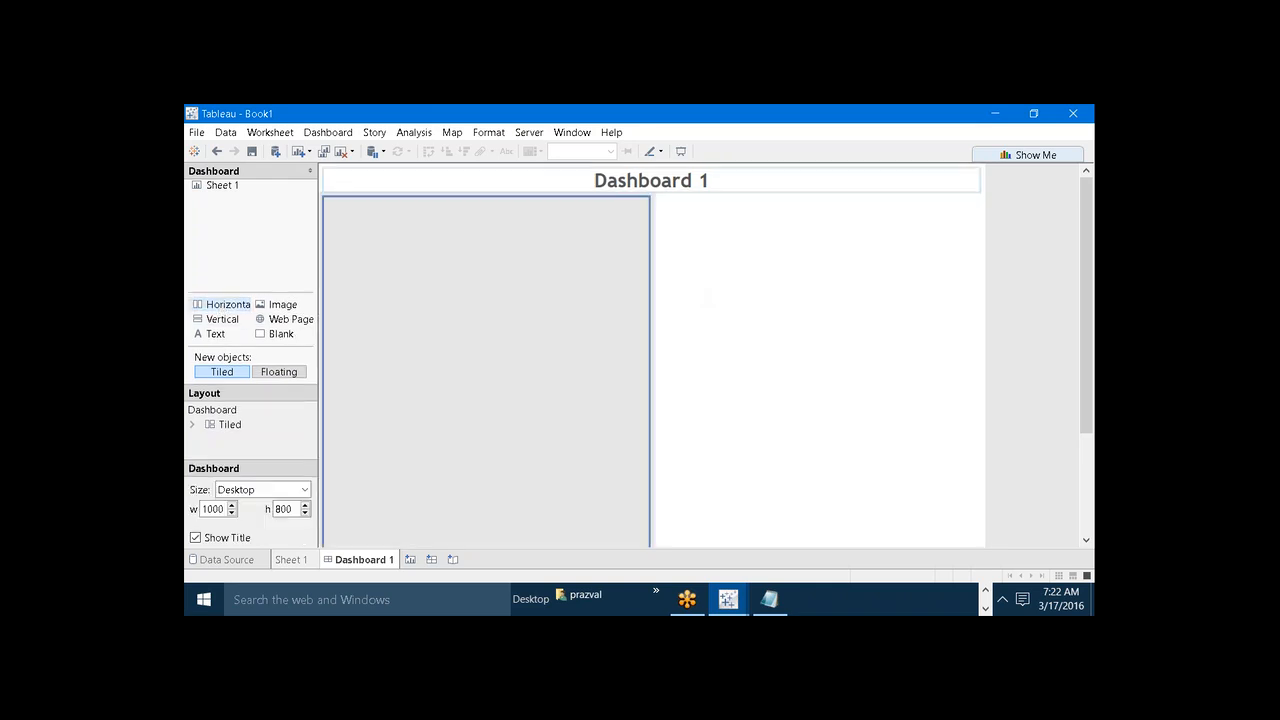
drag(575, 486, 455, 356)
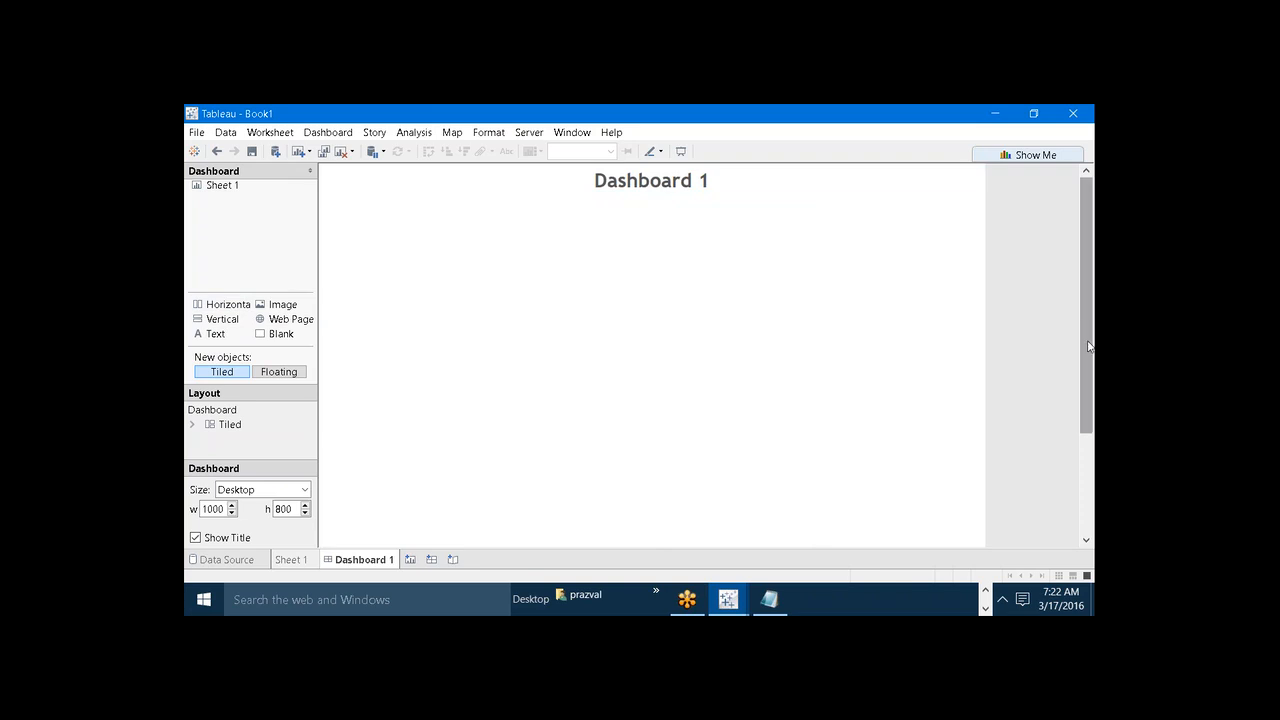
drag(1089, 331, 1089, 431)
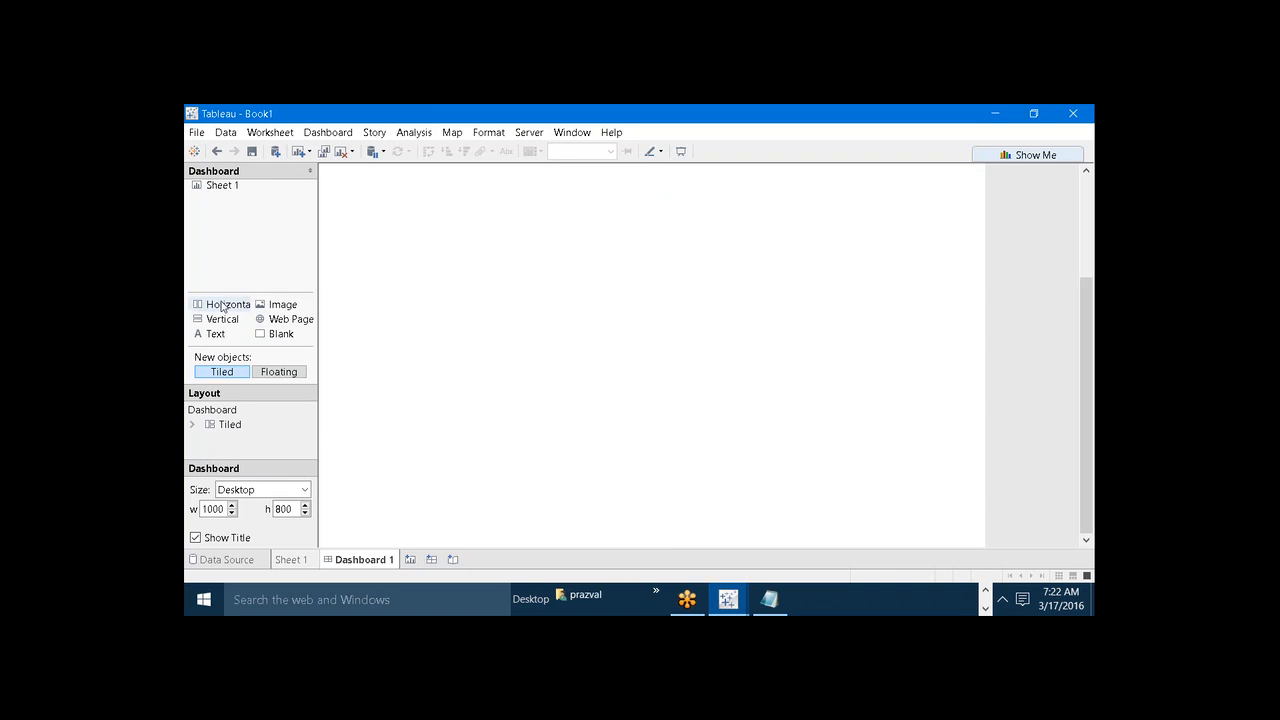
drag(220, 304, 647, 537)
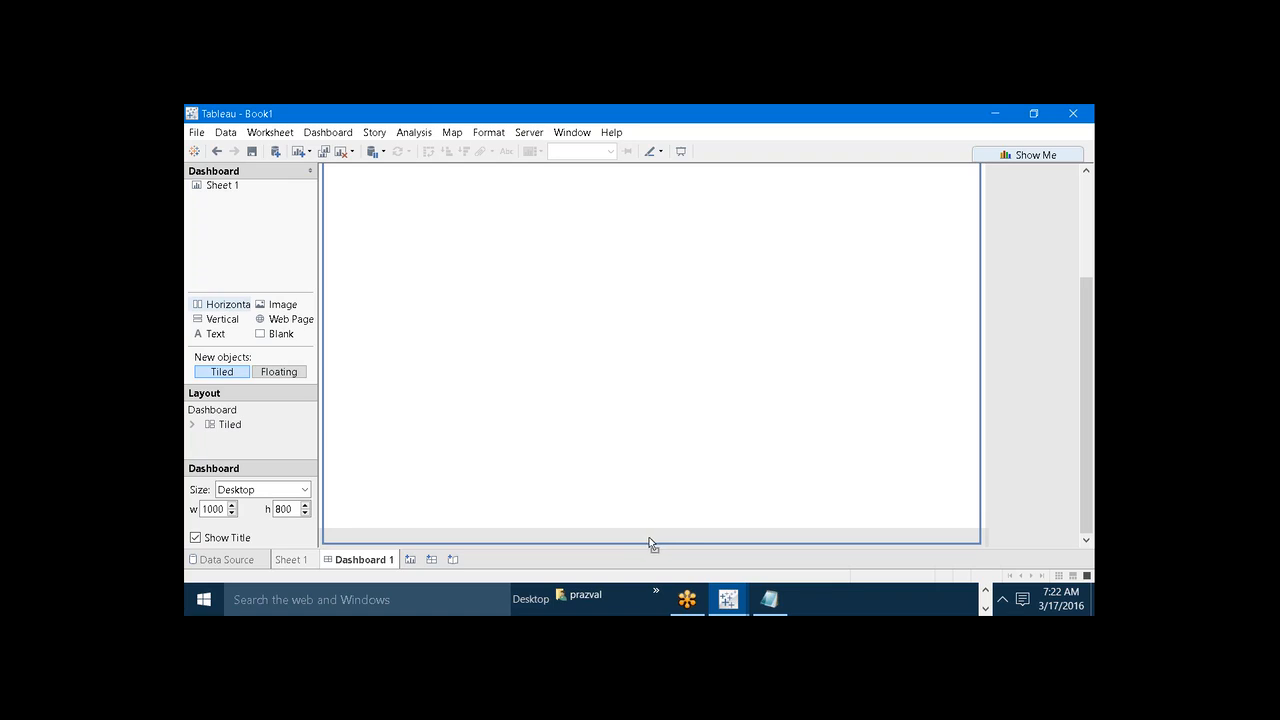
drag(649, 538, 648, 538)
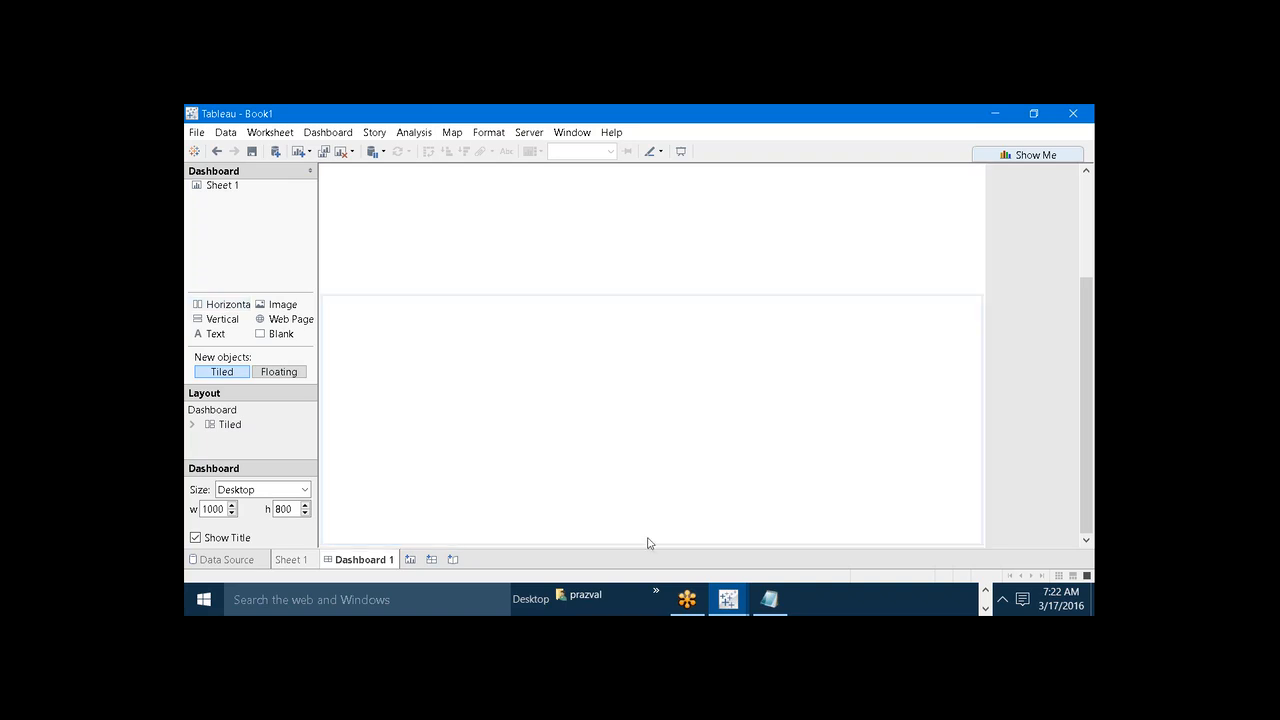
click(613, 479)
scroll(1088, 480, up, 5)
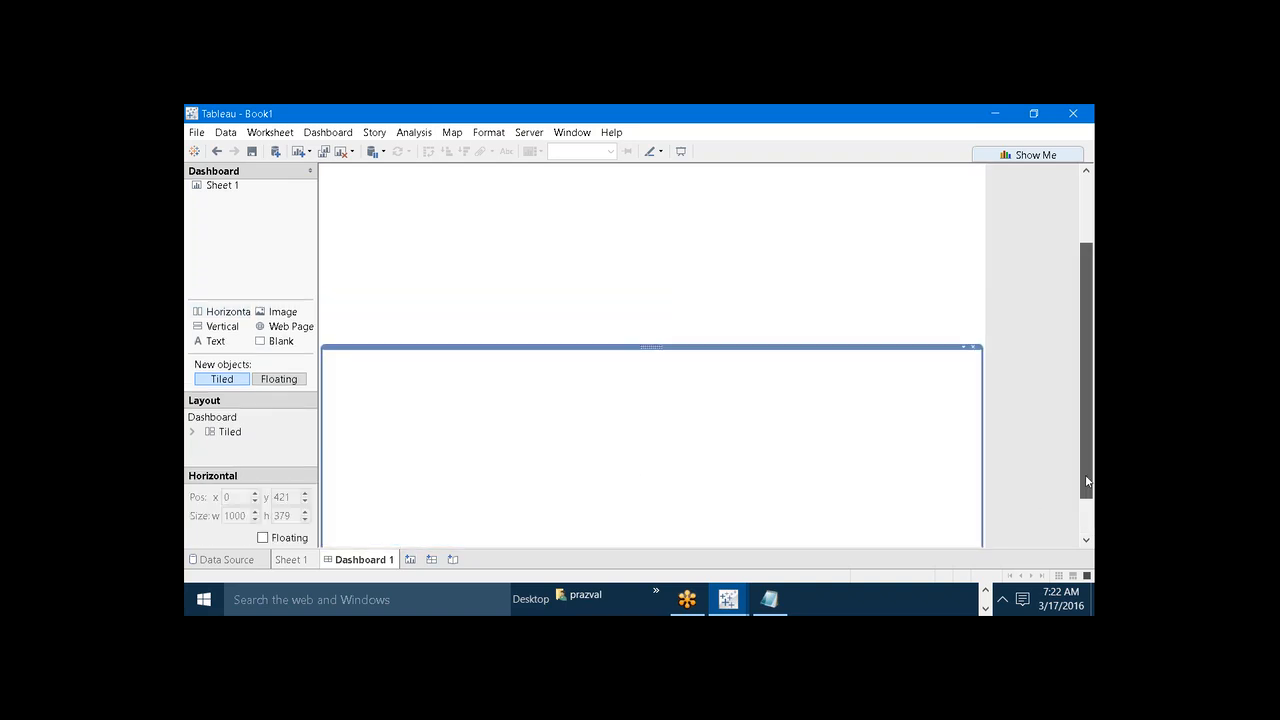
click(733, 313)
Format the upper-left container with a solid dark gold border in the second-thinnest line weight
click(549, 303)
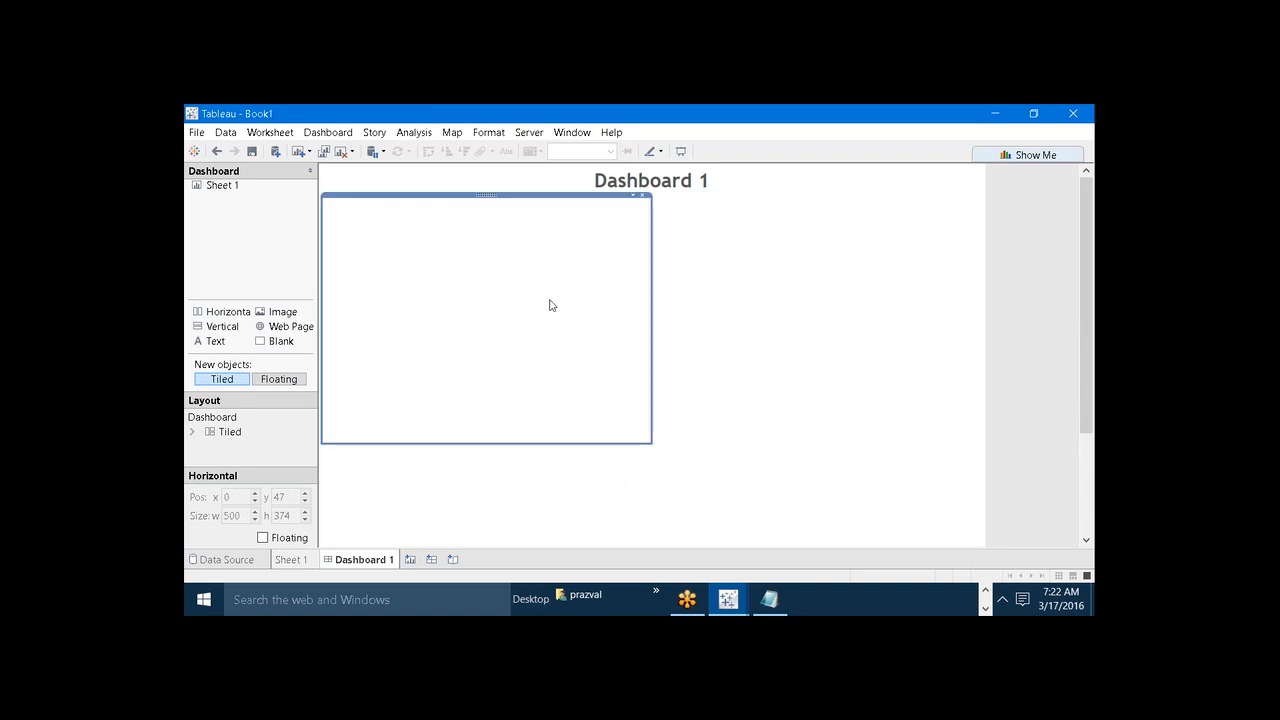
click(632, 196)
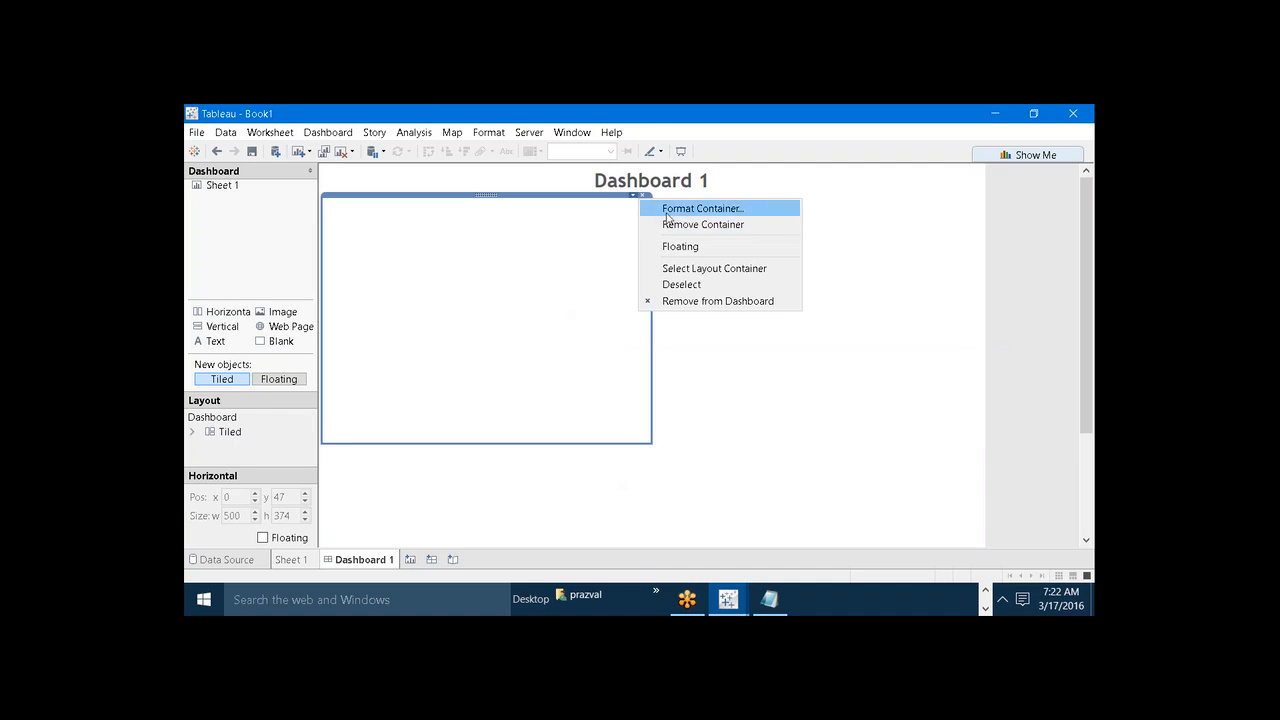
click(667, 214)
click(305, 238)
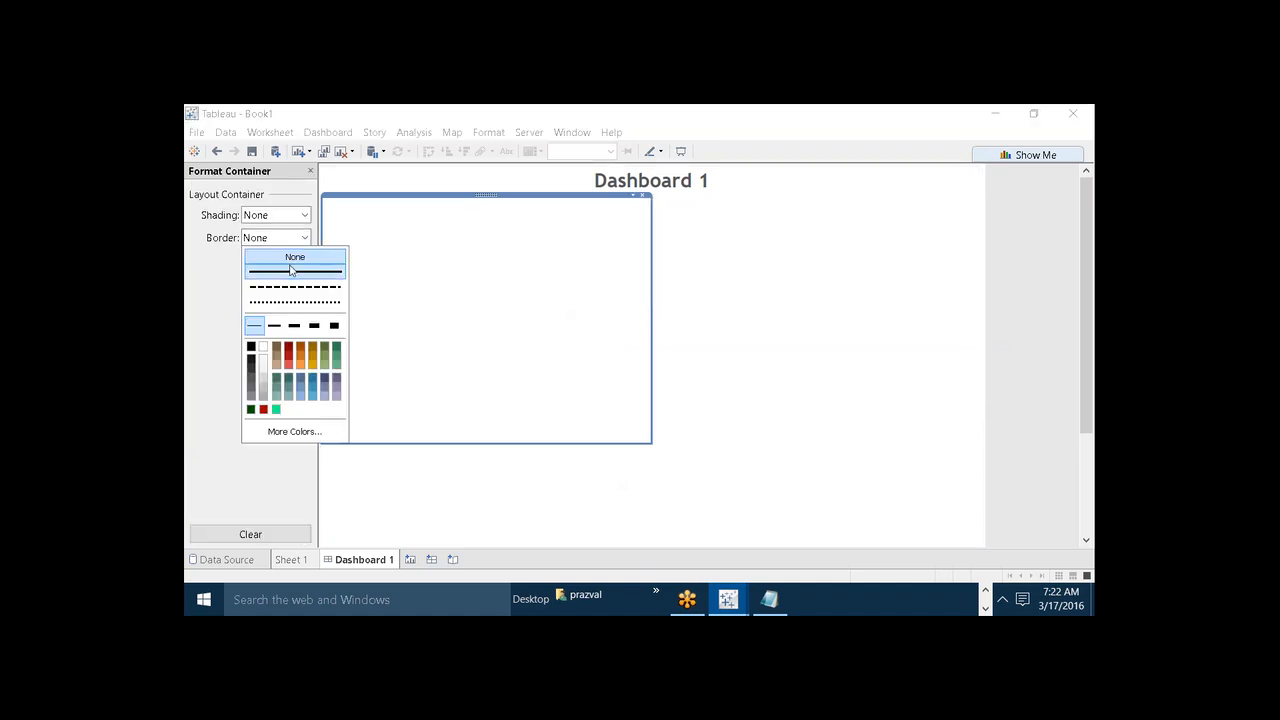
click(291, 271)
click(274, 326)
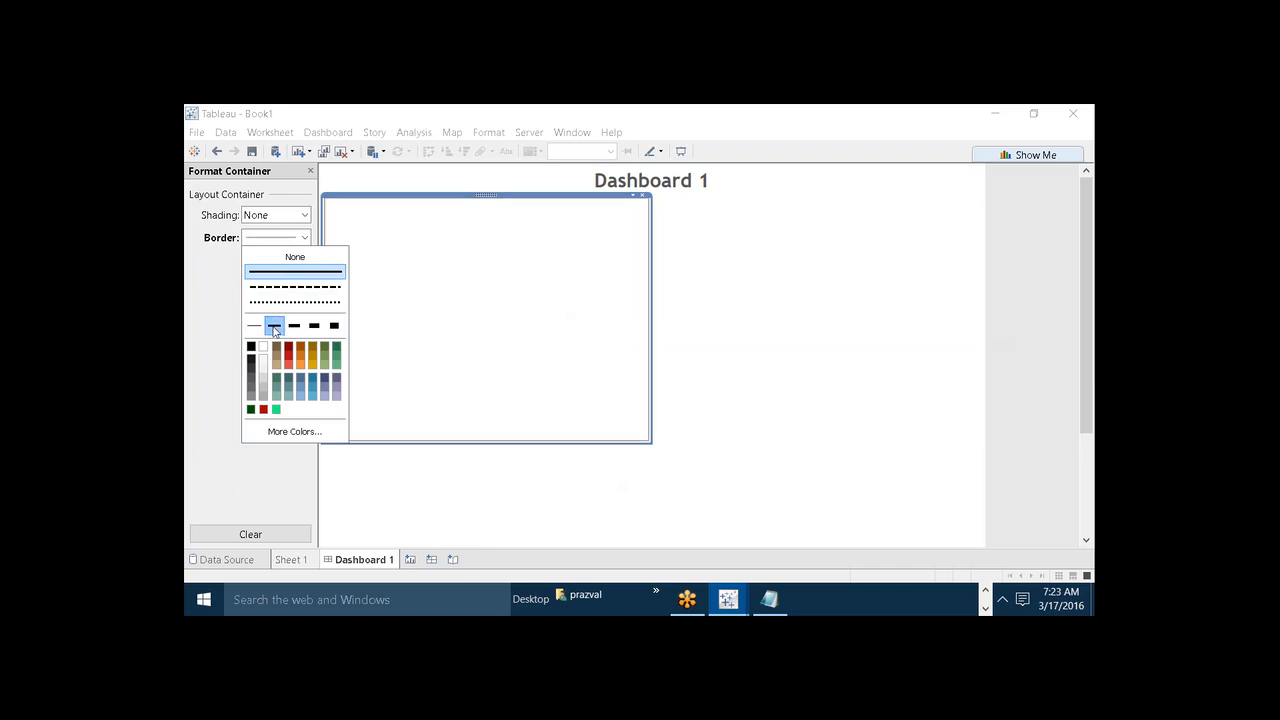
click(312, 347)
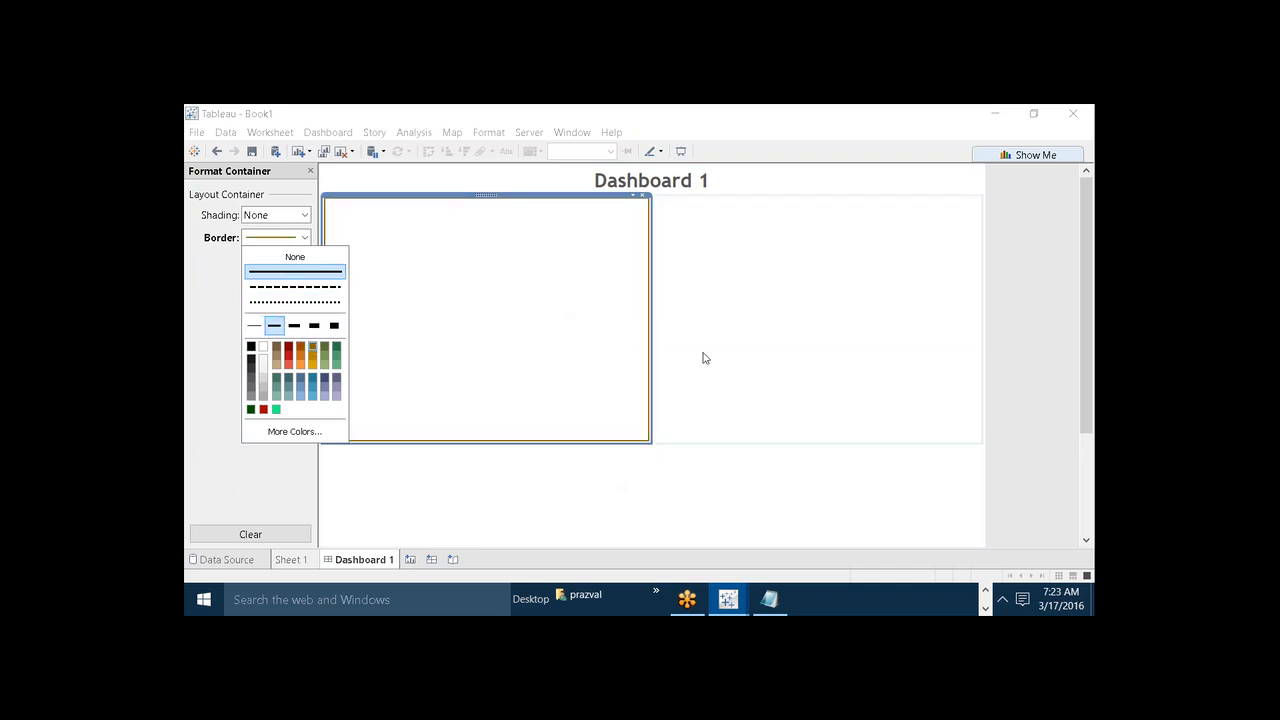
Open the border options for the upper-right container
click(775, 365)
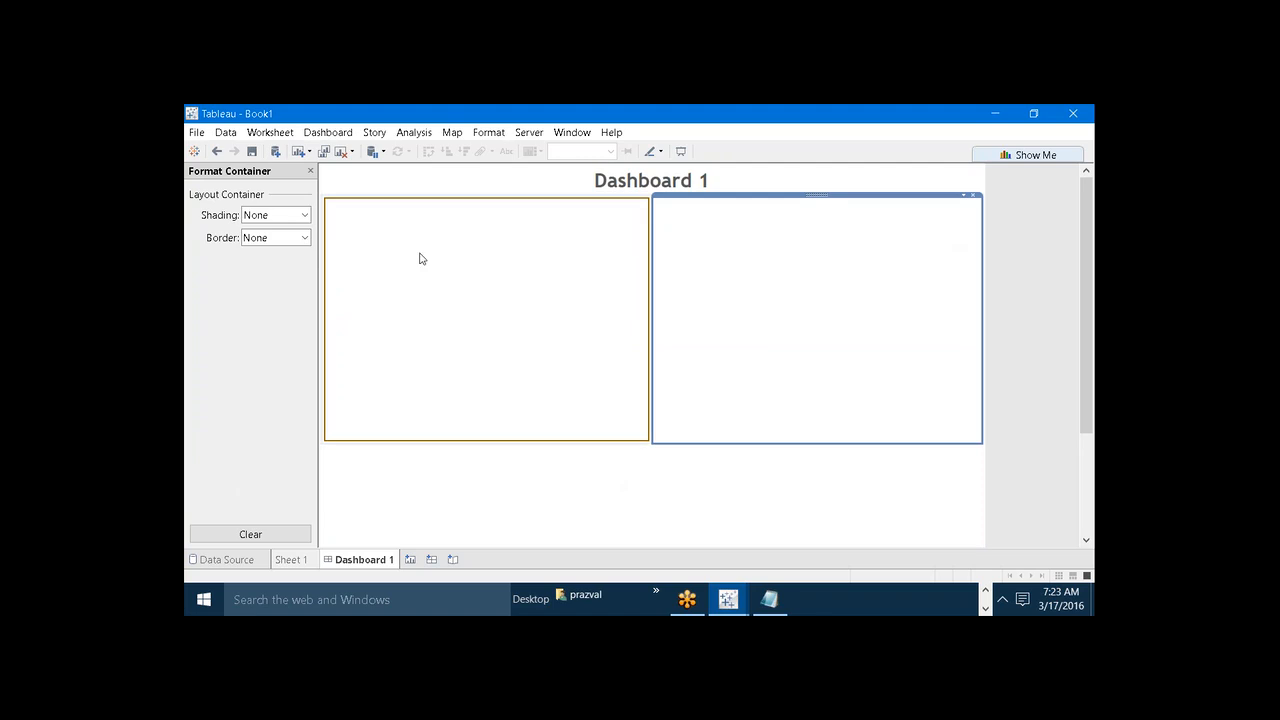
click(304, 237)
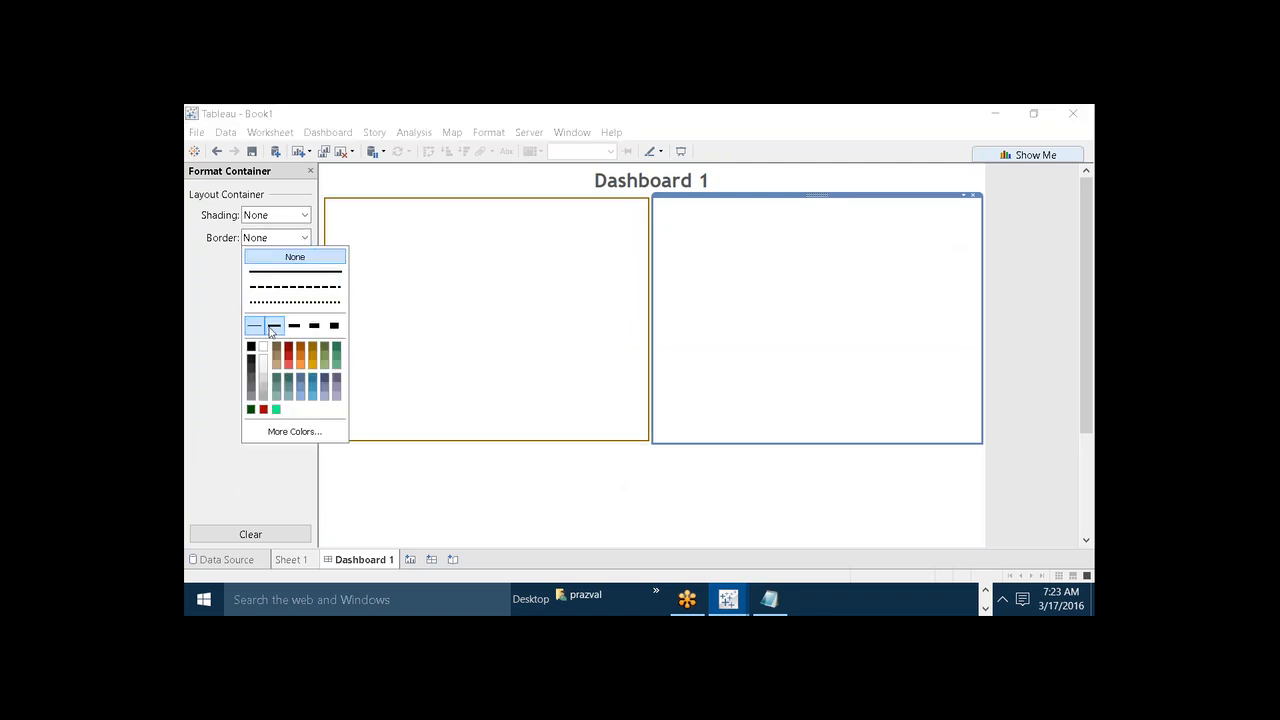
Give the upper-right and bottom layout containers a solid, second-thinnest, golden-brown border and close the container formatting
click(270, 327)
click(312, 348)
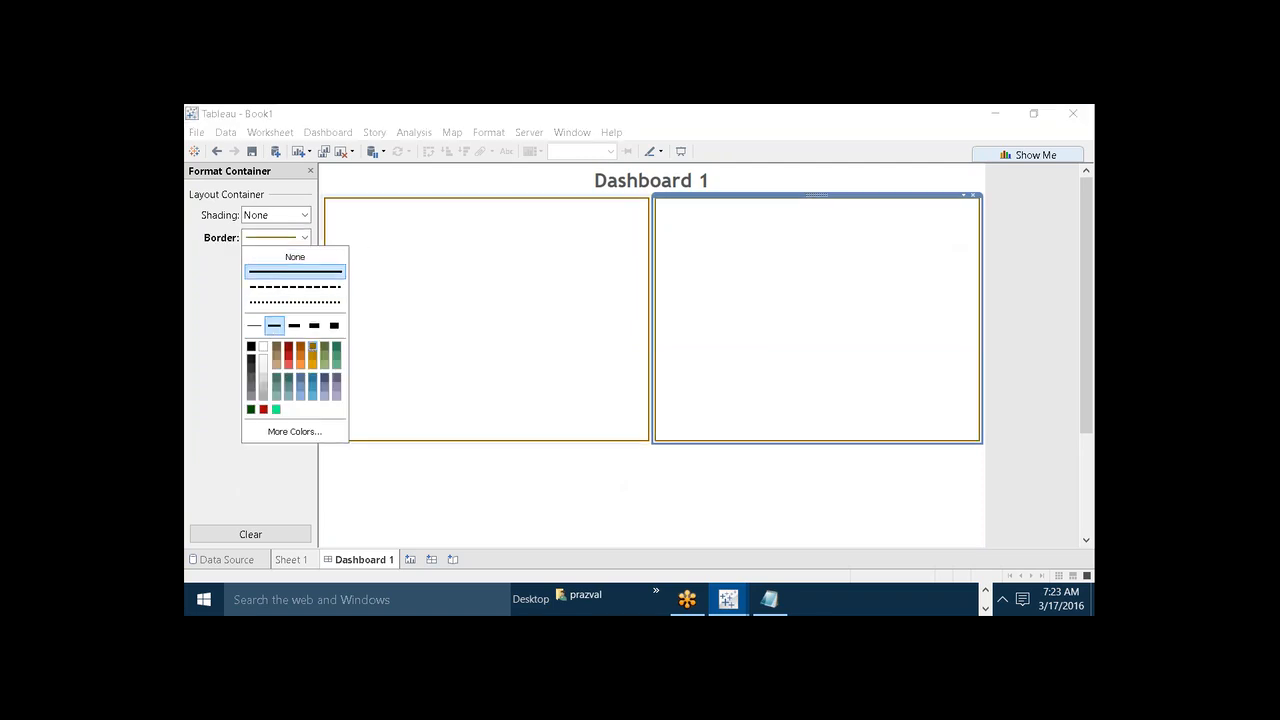
click(398, 475)
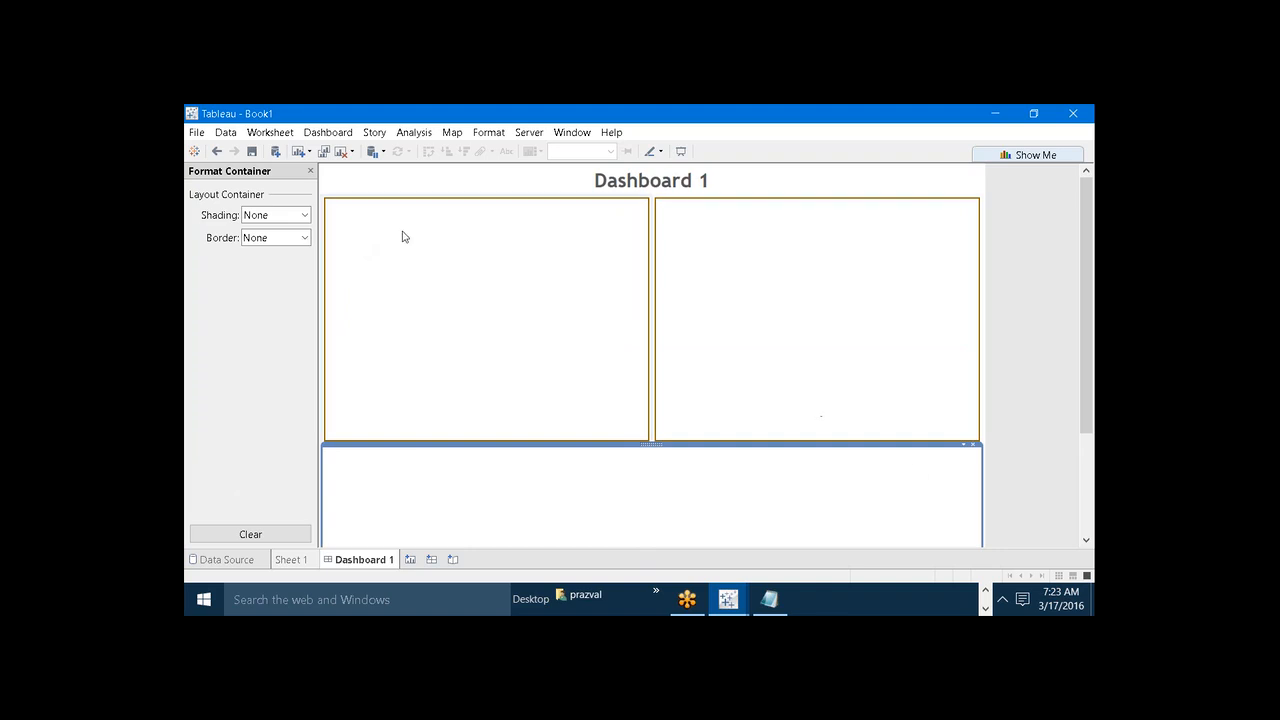
click(304, 237)
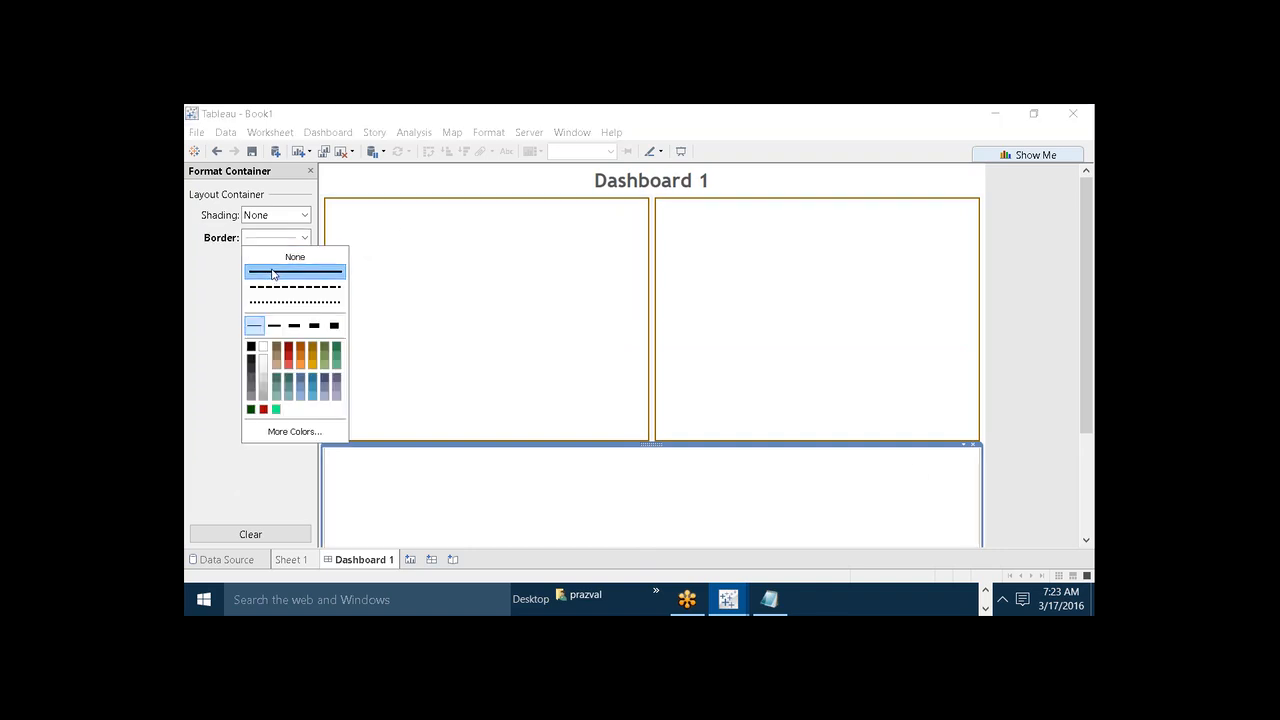
click(274, 326)
click(313, 347)
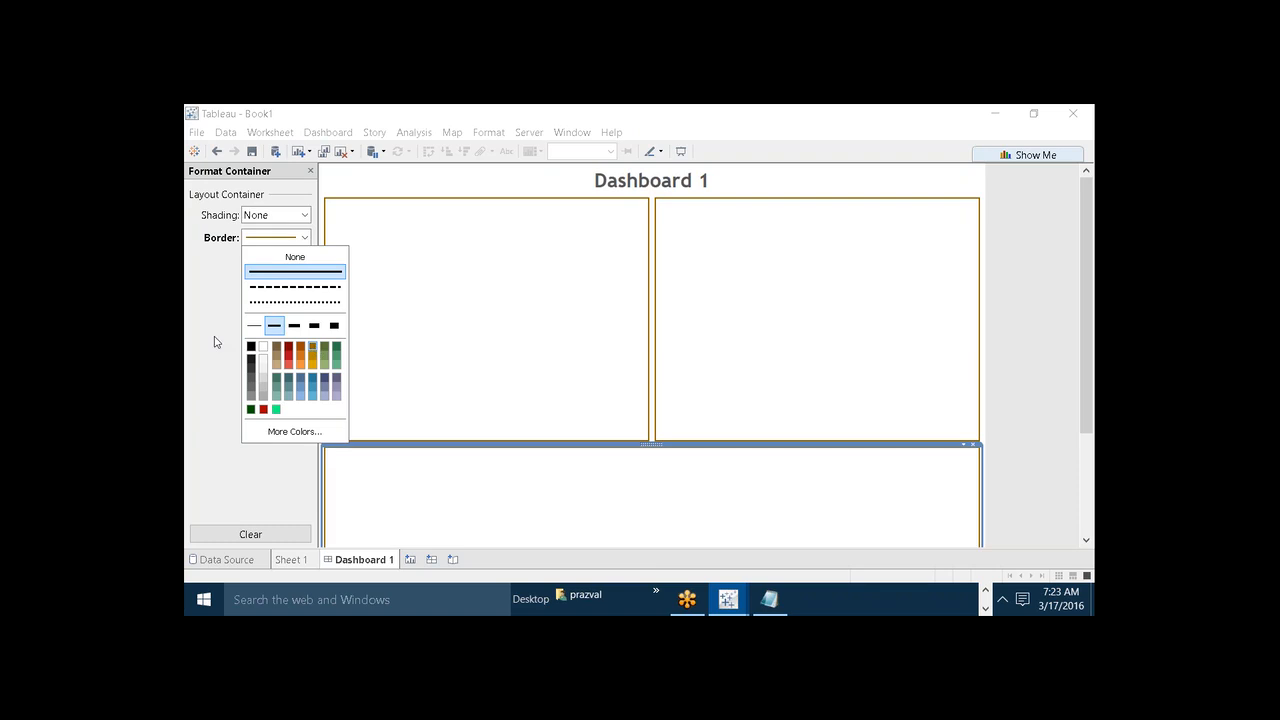
click(214, 342)
click(310, 171)
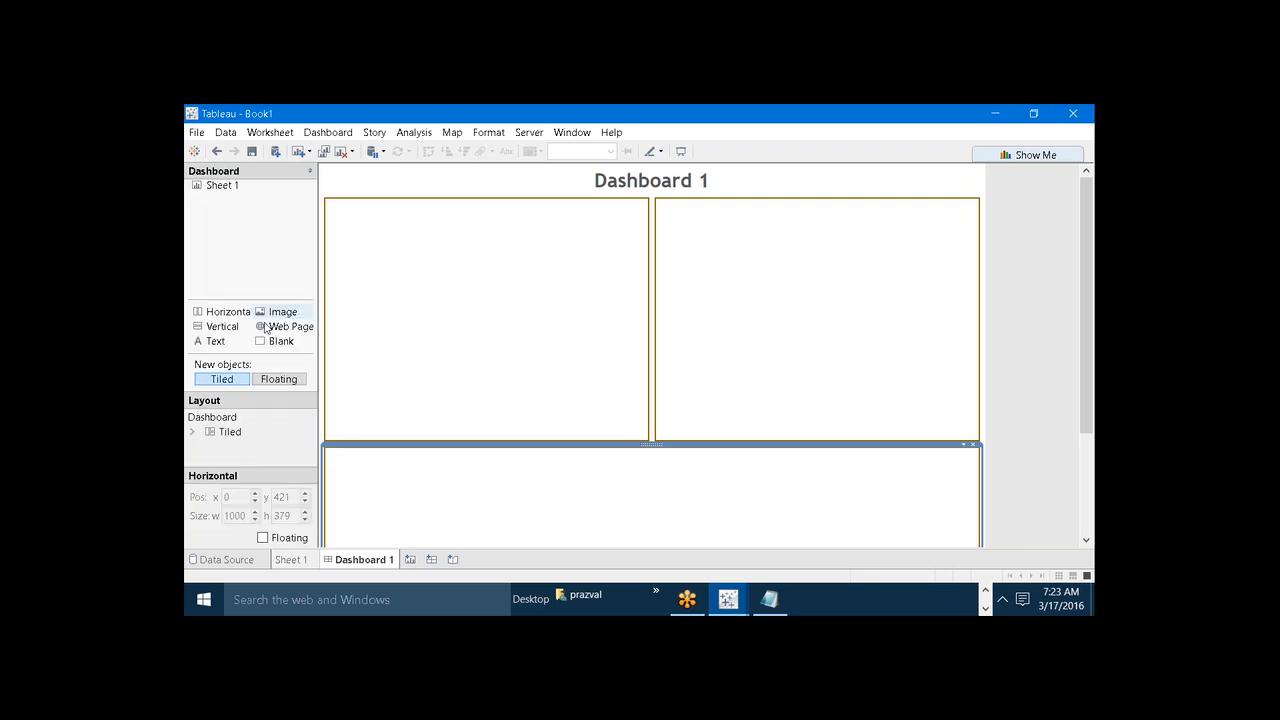
click(260, 277)
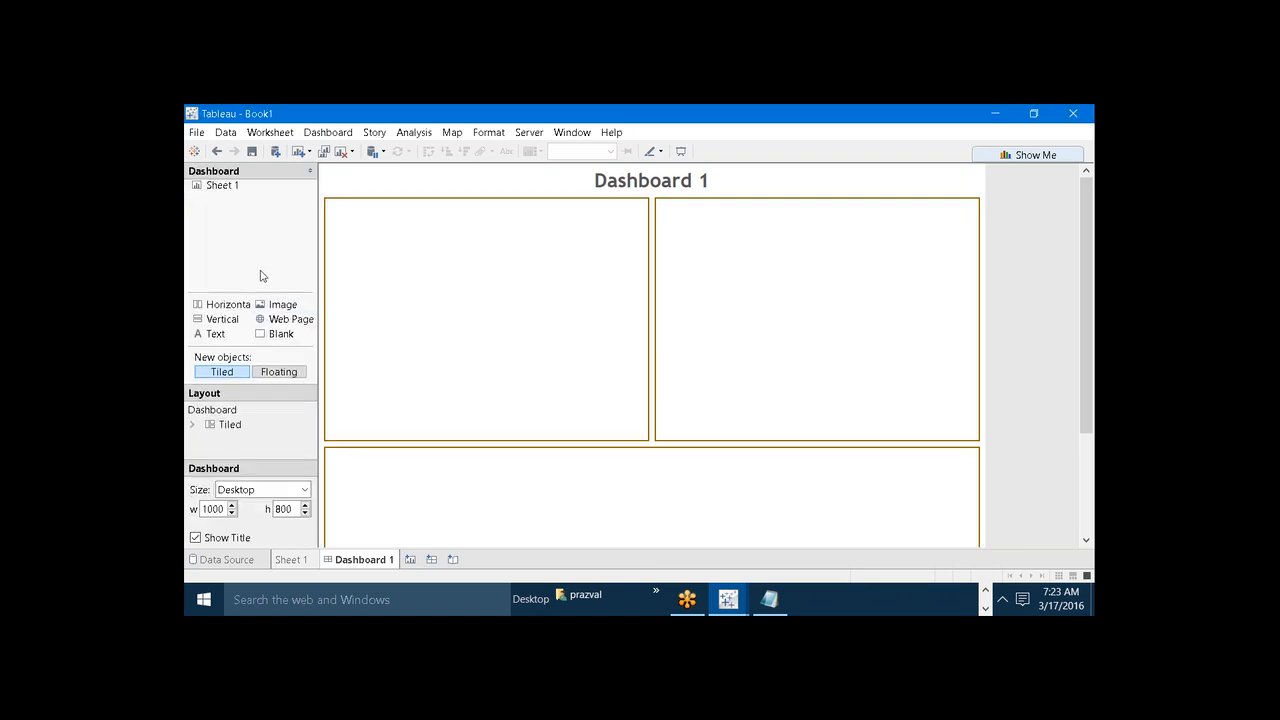
click(740, 341)
click(618, 312)
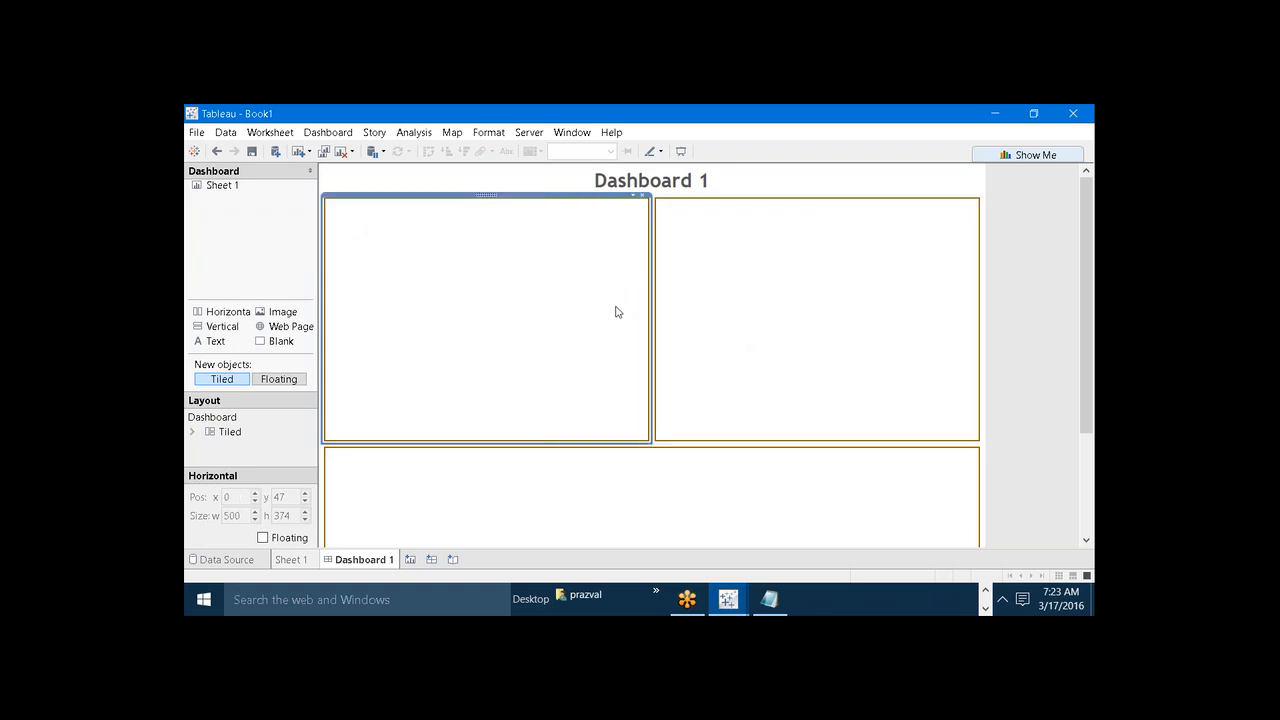
click(545, 193)
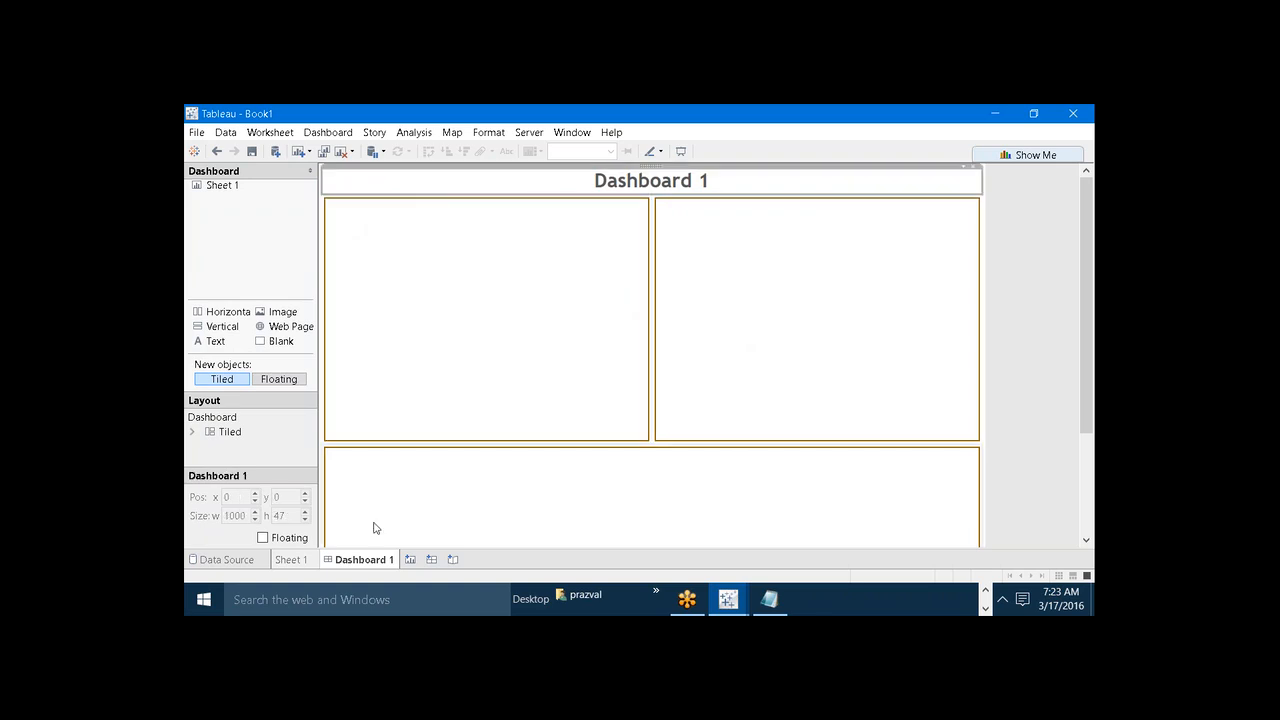
Connect Sheet 1 to the saved Sample - Superstore data source and chart it with Continent on Rows and Profit on Columns
click(305, 561)
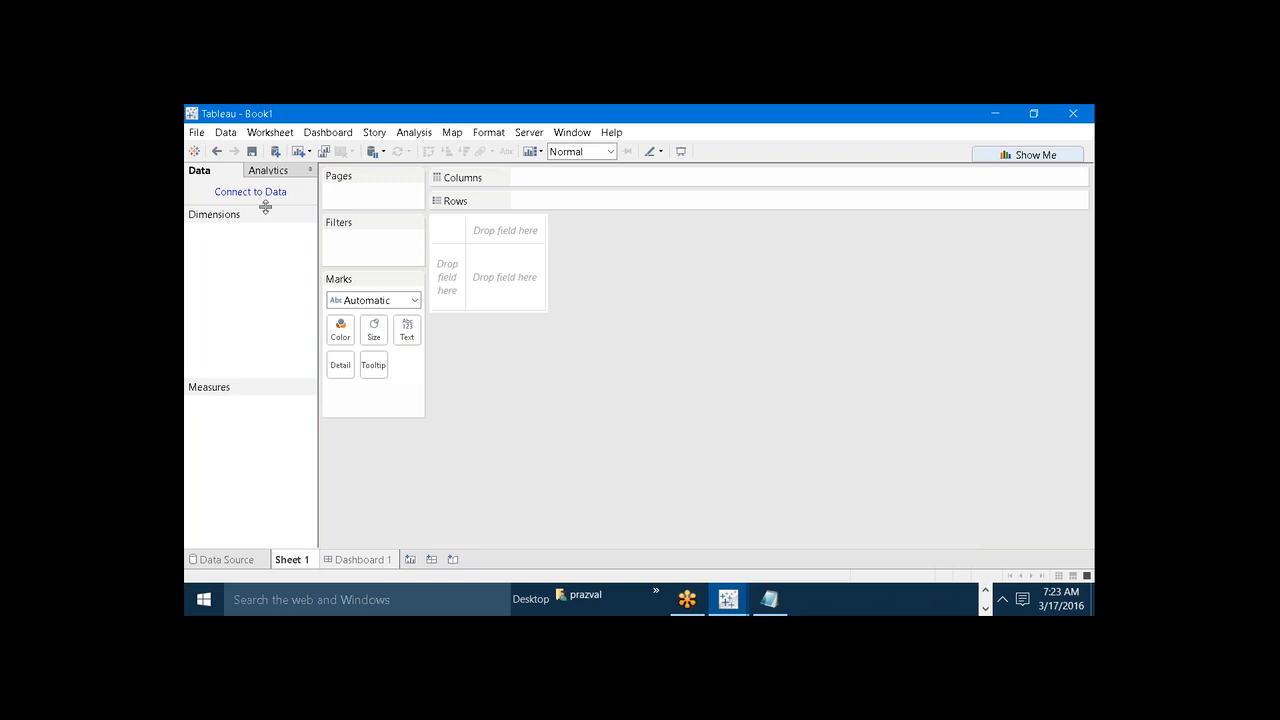
click(194, 151)
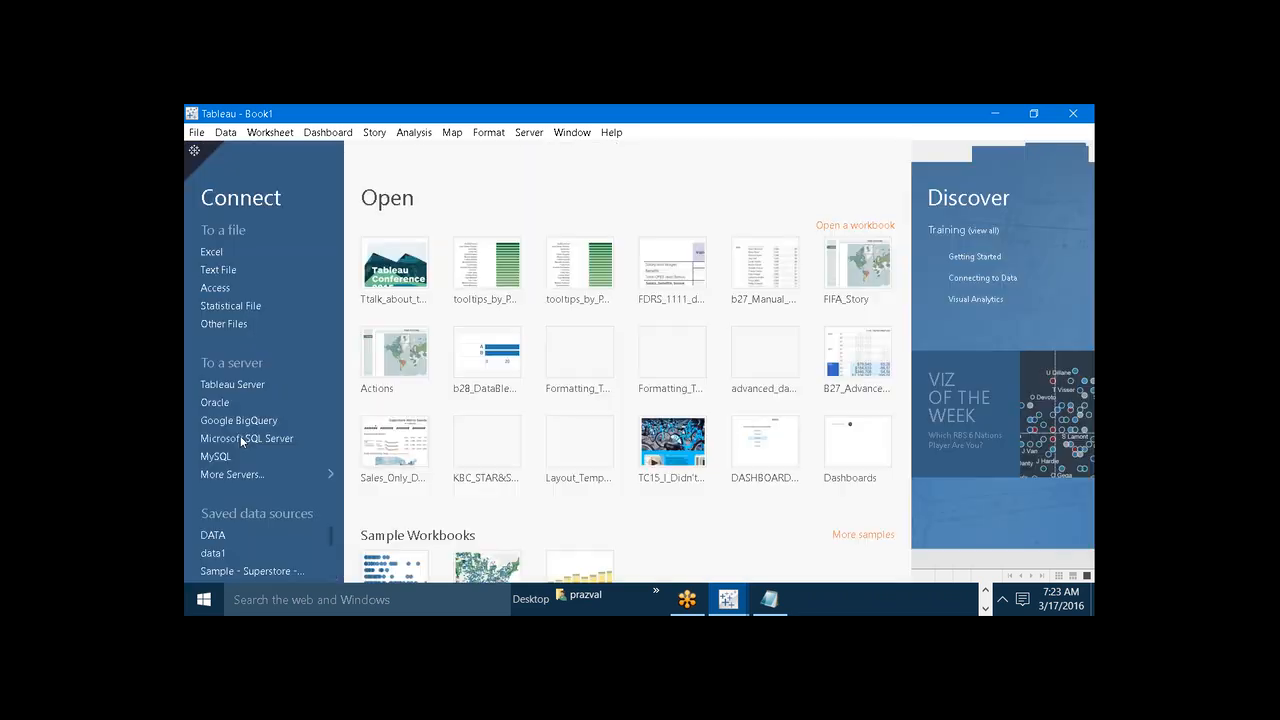
click(237, 571)
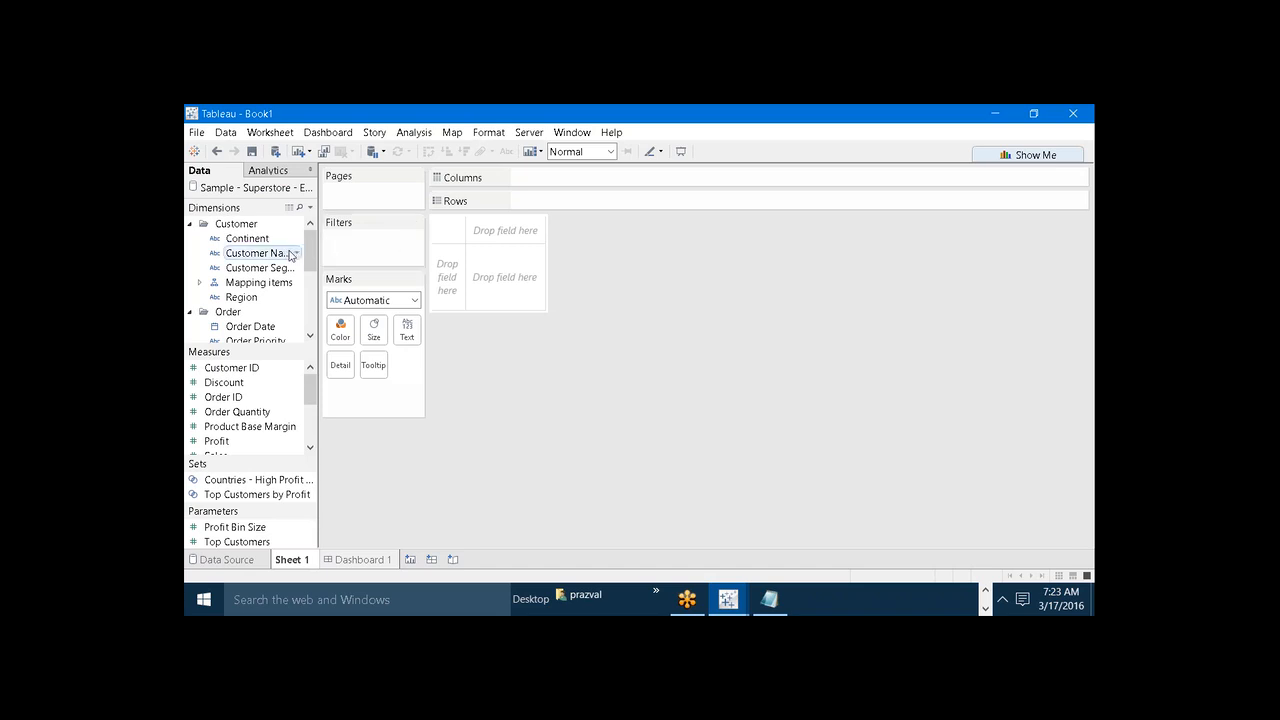
mouse_move(263, 245)
mouse_down()
mouse_move(566, 196)
mouse_move(522, 200)
mouse_up()
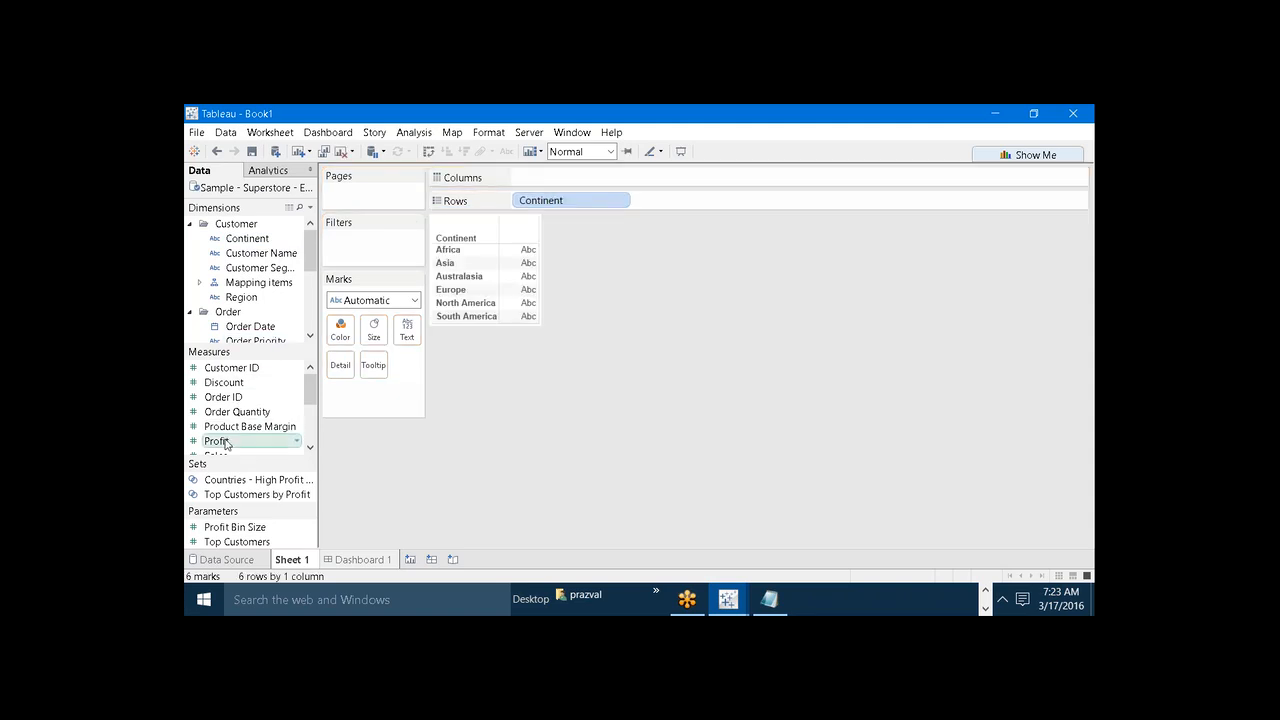
drag(226, 441, 565, 178)
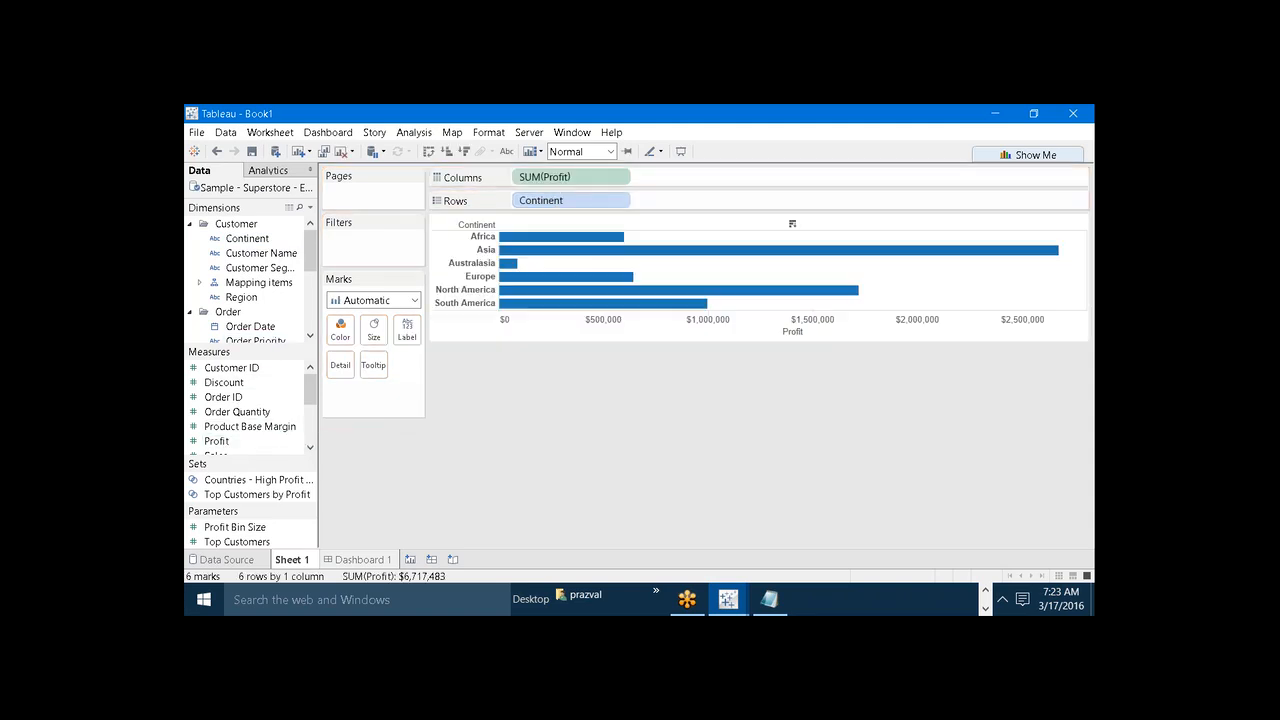
Create a new worksheet with Customer Segment on Rows and Profit on Columns
click(410, 559)
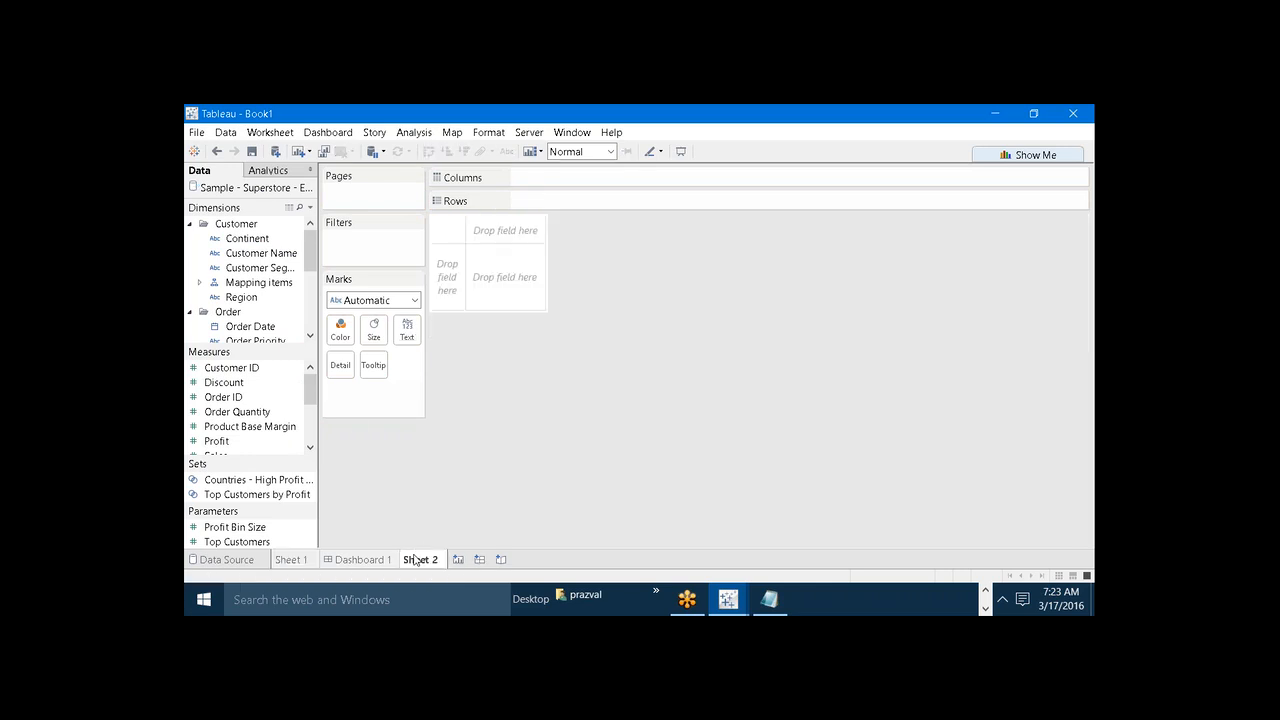
mouse_move(262, 268)
mouse_down()
mouse_move(440, 262)
mouse_move(600, 206)
mouse_move(520, 200)
mouse_up()
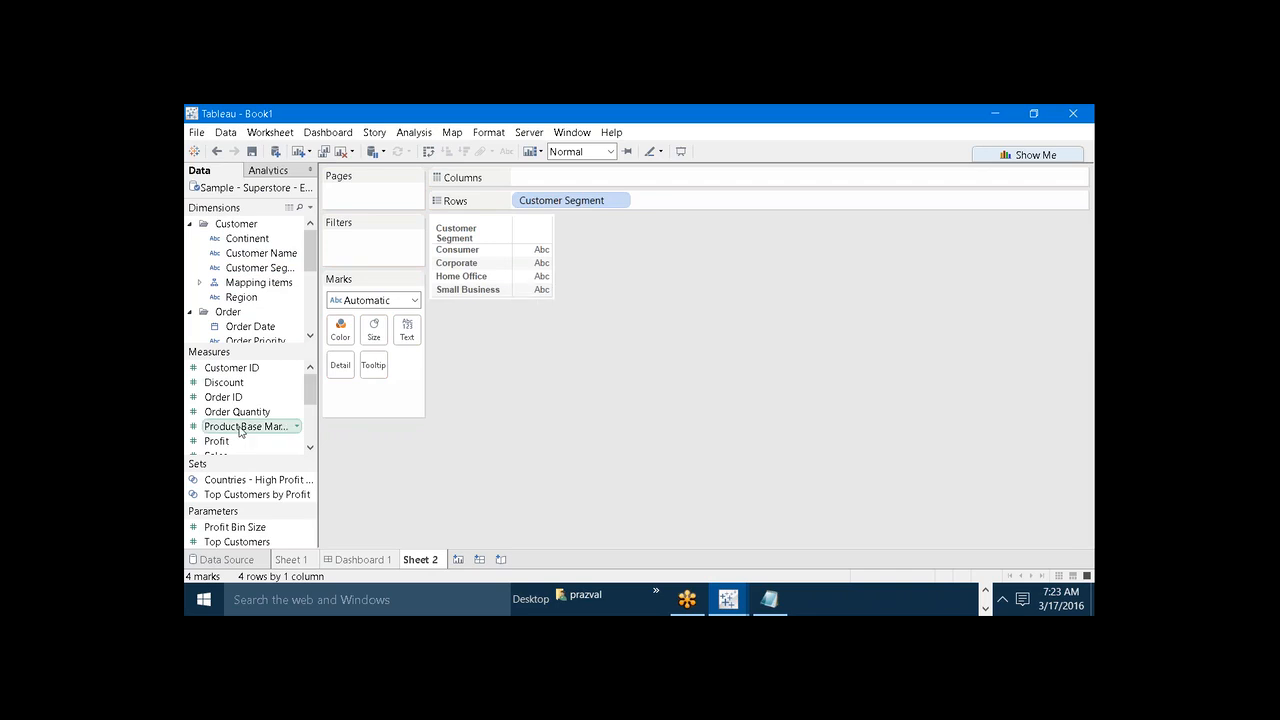
drag(228, 441, 596, 186)
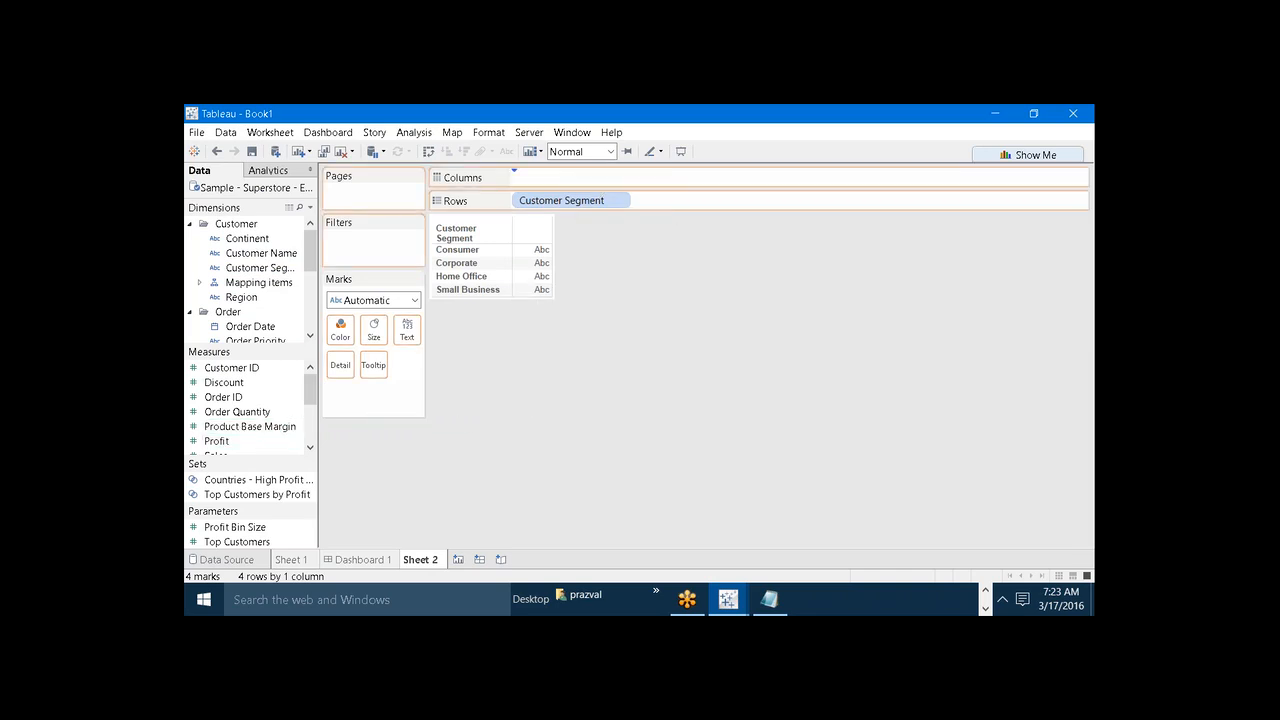
Place Sheet 1 in the upper-left container of Dashboard 1
click(370, 559)
mouse_move(240, 198)
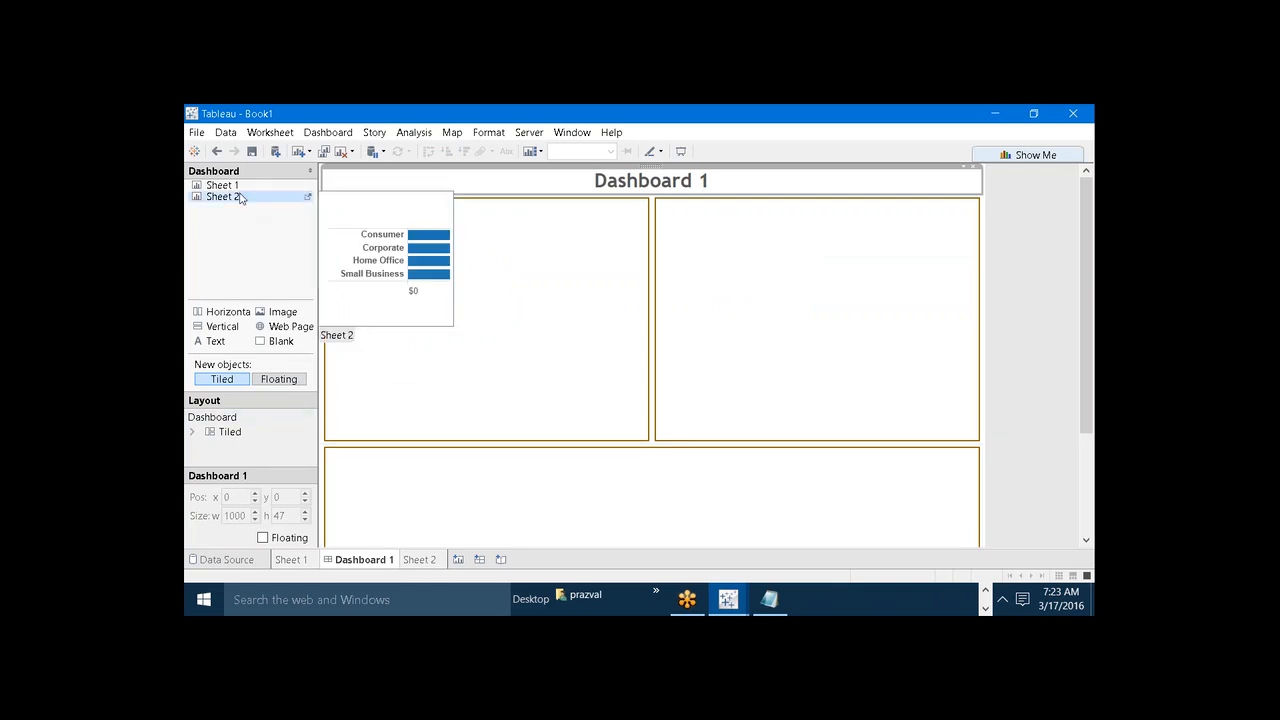
drag(224, 186, 398, 255)
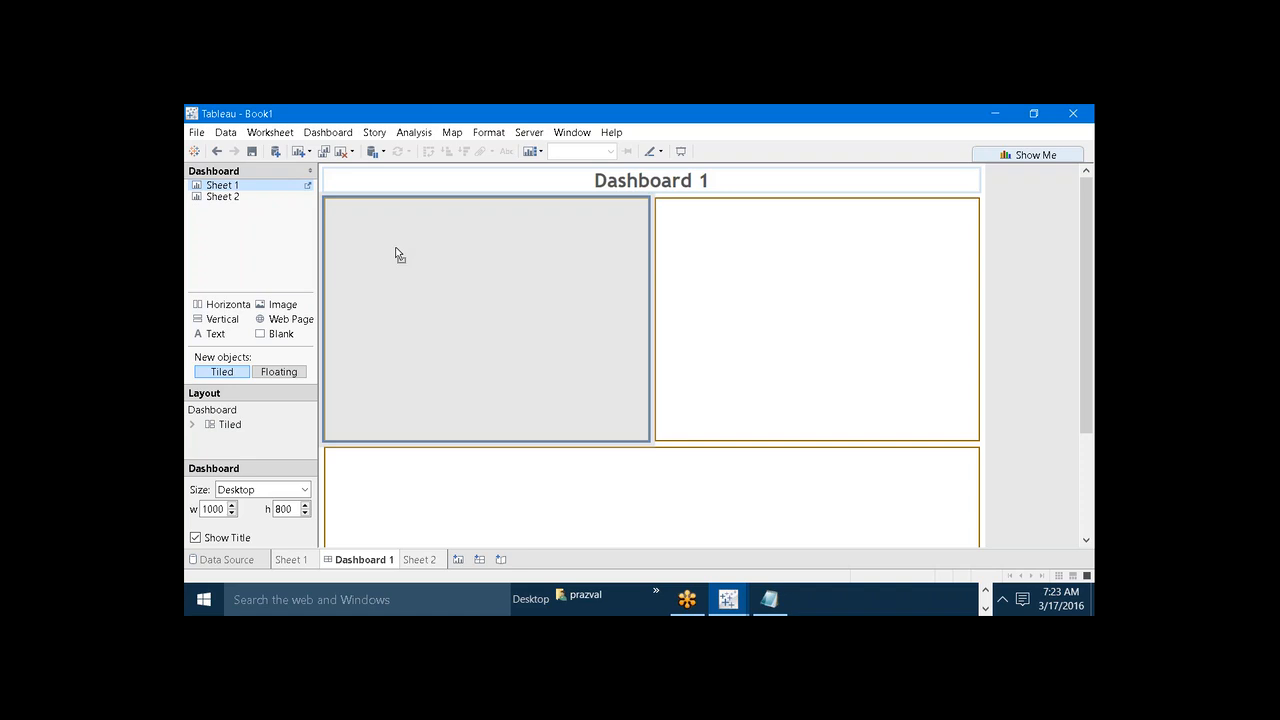
drag(398, 255, 398, 255)
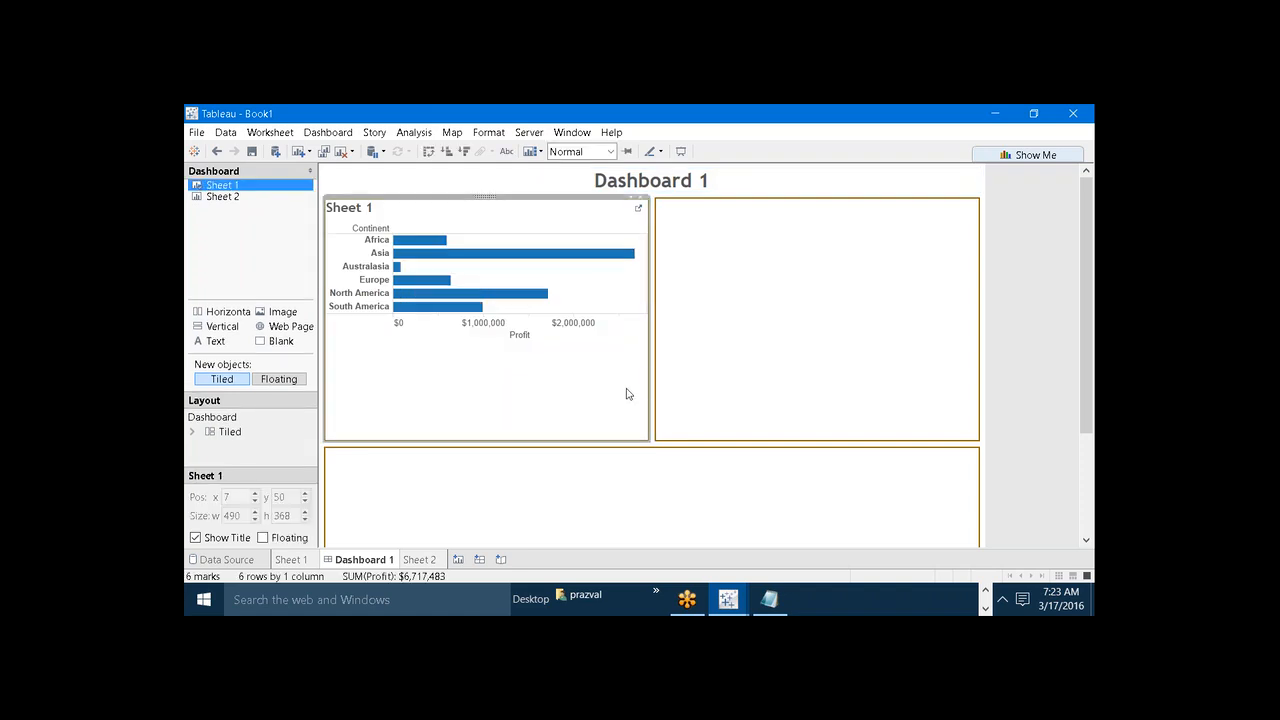
Place Sheet 2 in the upper-right container of the dashboard
click(673, 366)
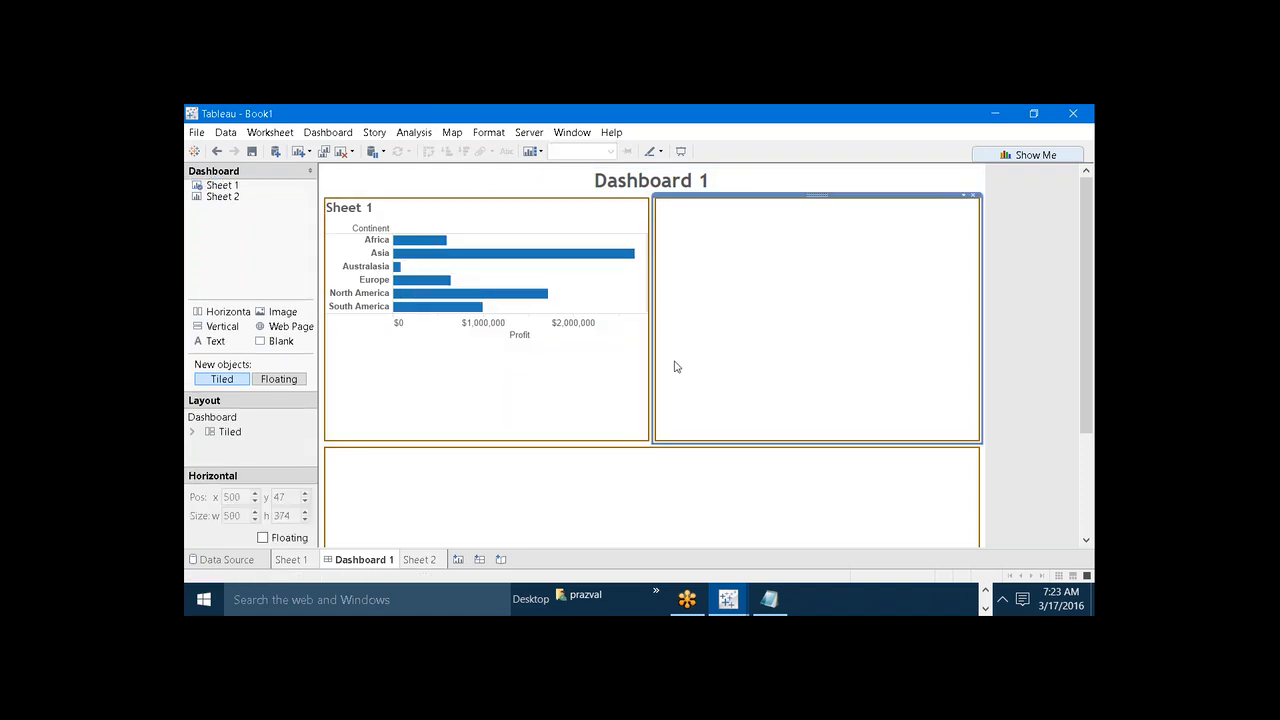
click(222, 196)
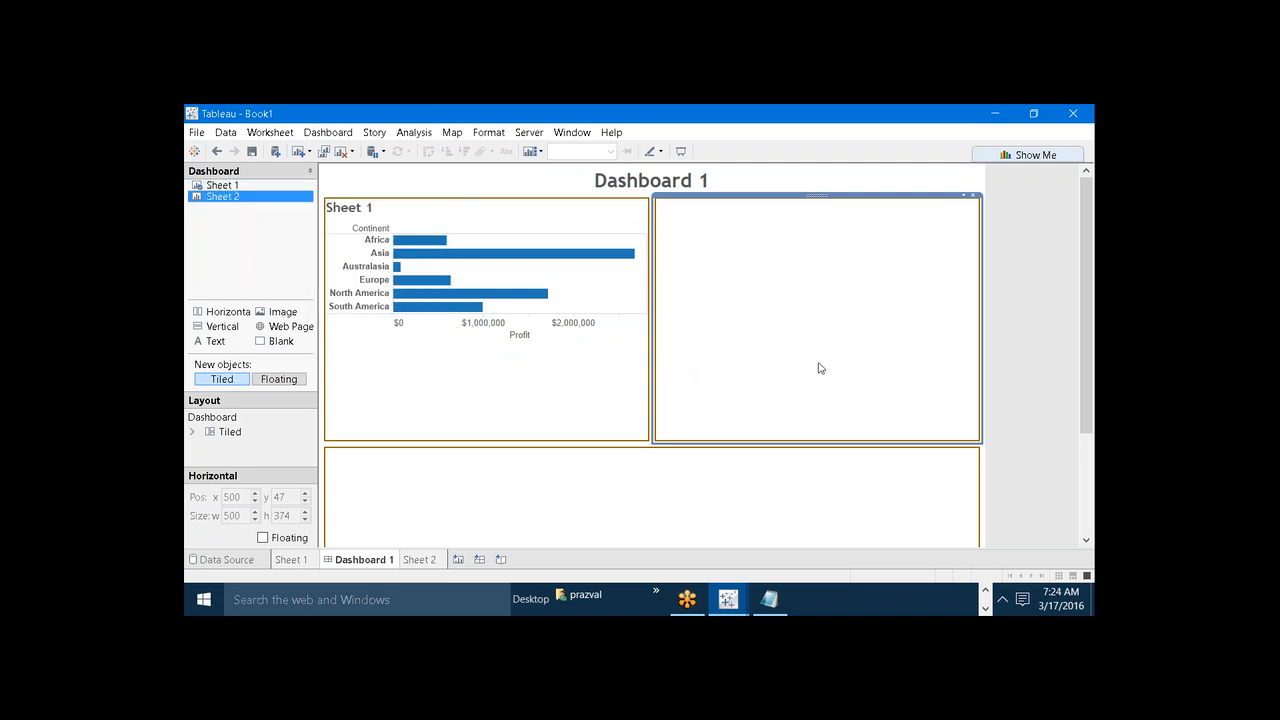
mouse_move(260, 197)
mouse_down()
mouse_move(388, 185)
mouse_move(771, 315)
mouse_up()
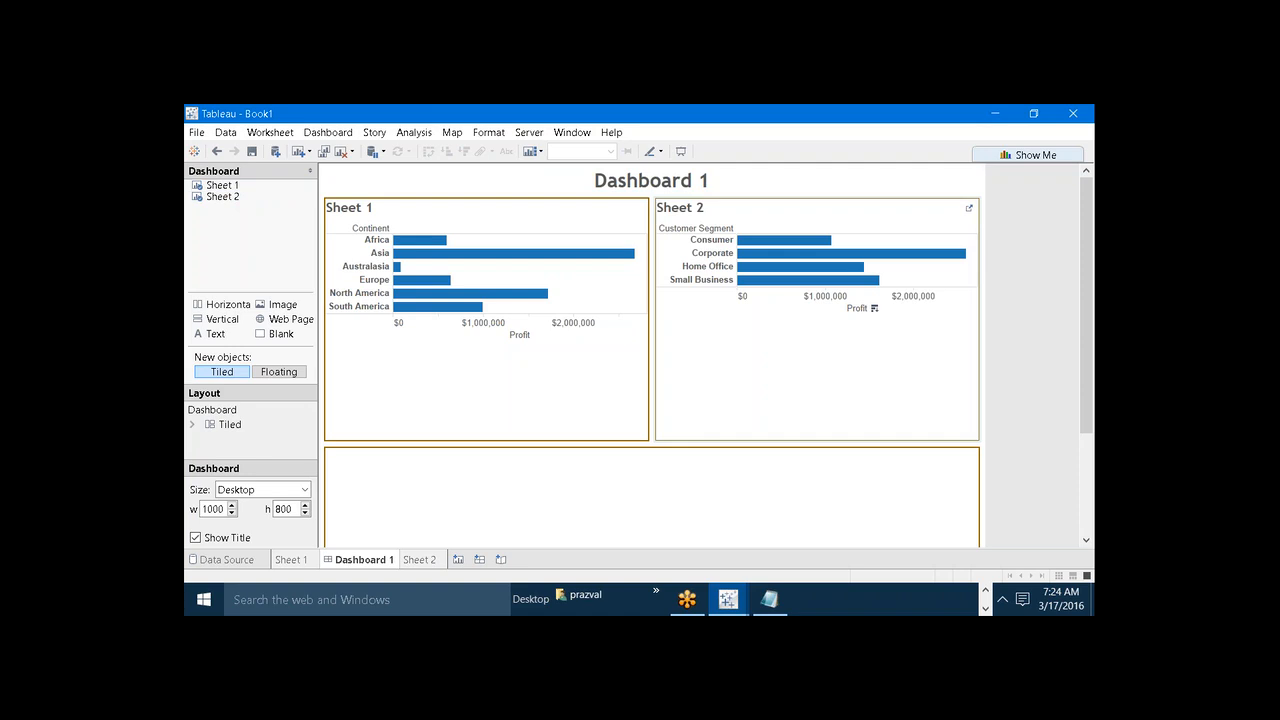
Remove Sheet 1 from the dashboard
click(618, 359)
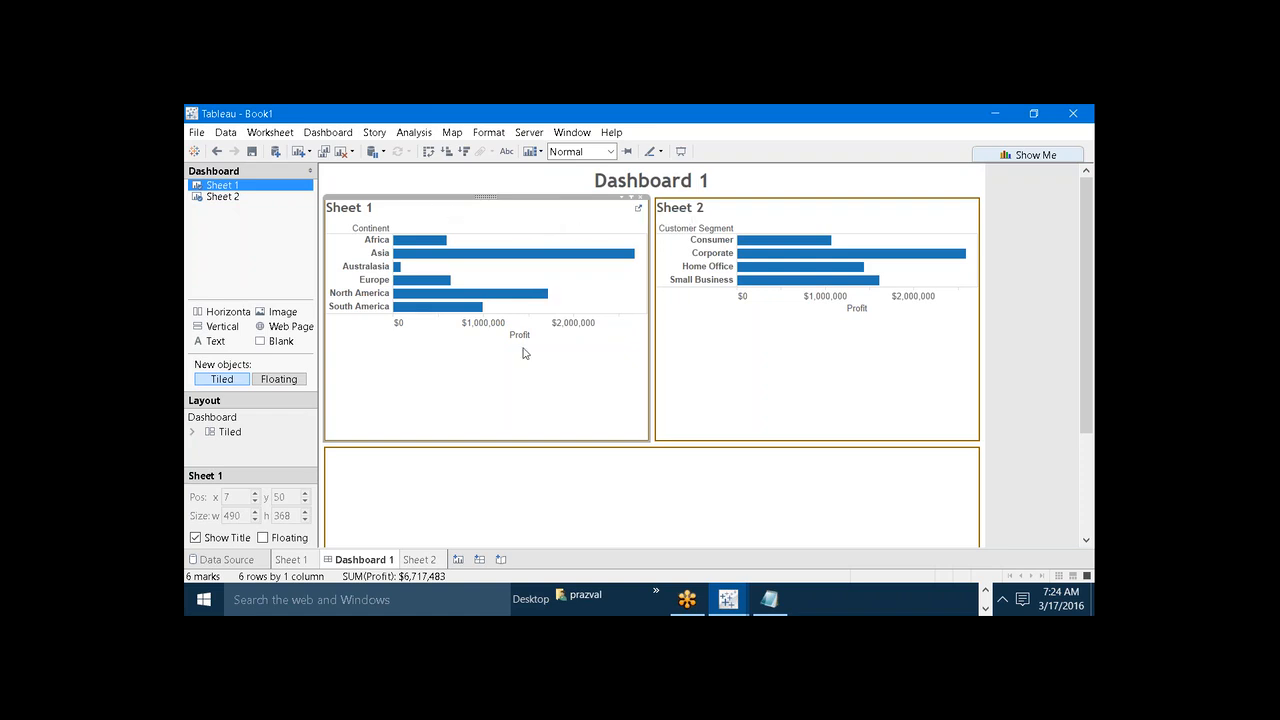
mouse_move(448, 255)
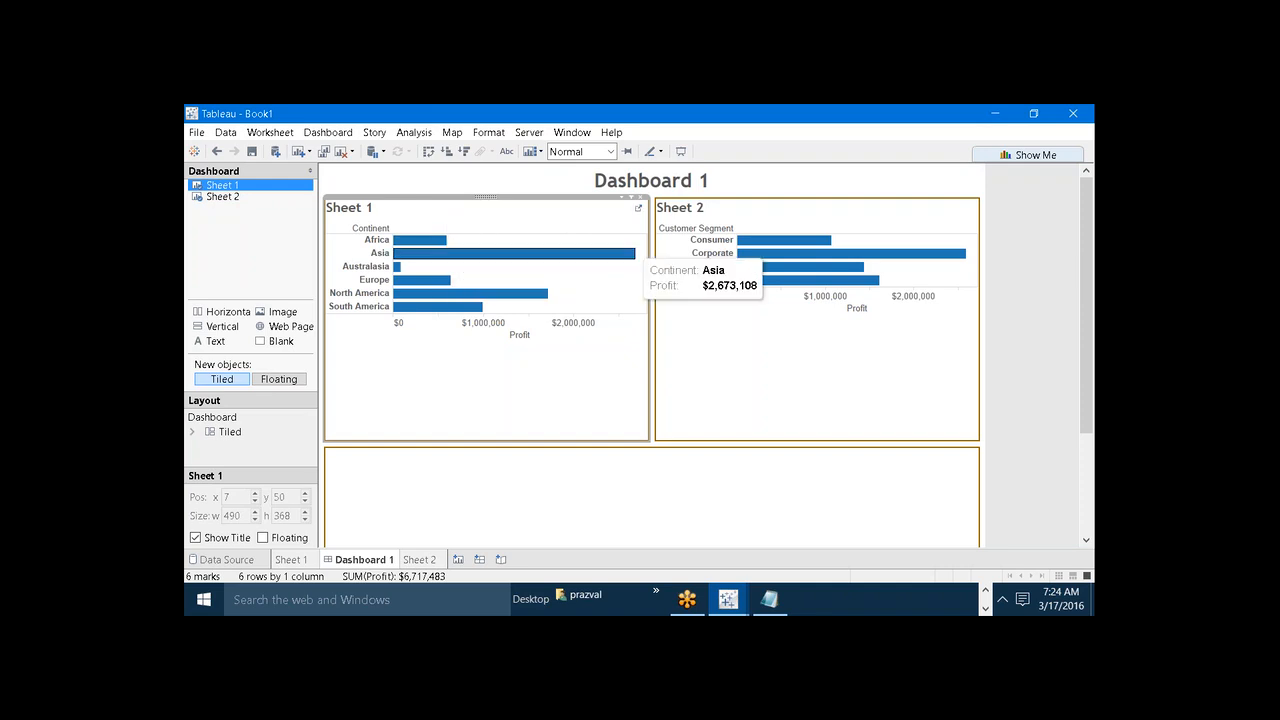
right_click(220, 189)
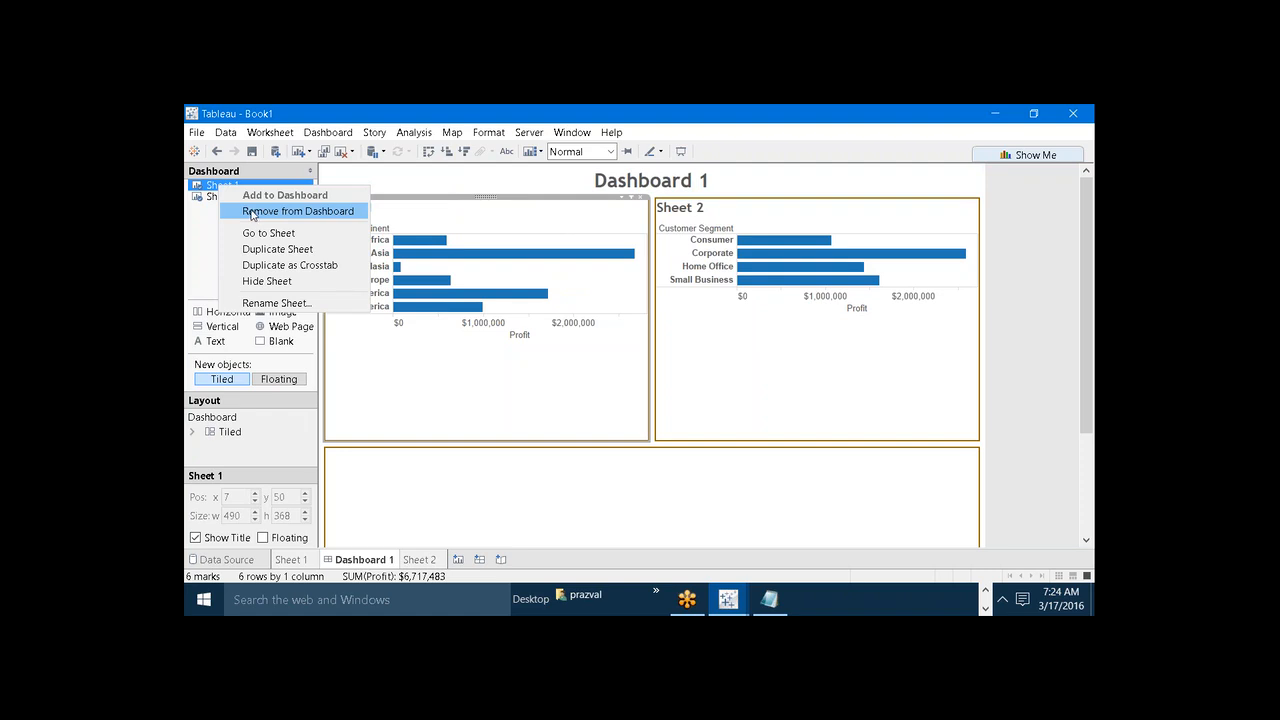
click(252, 214)
click(355, 320)
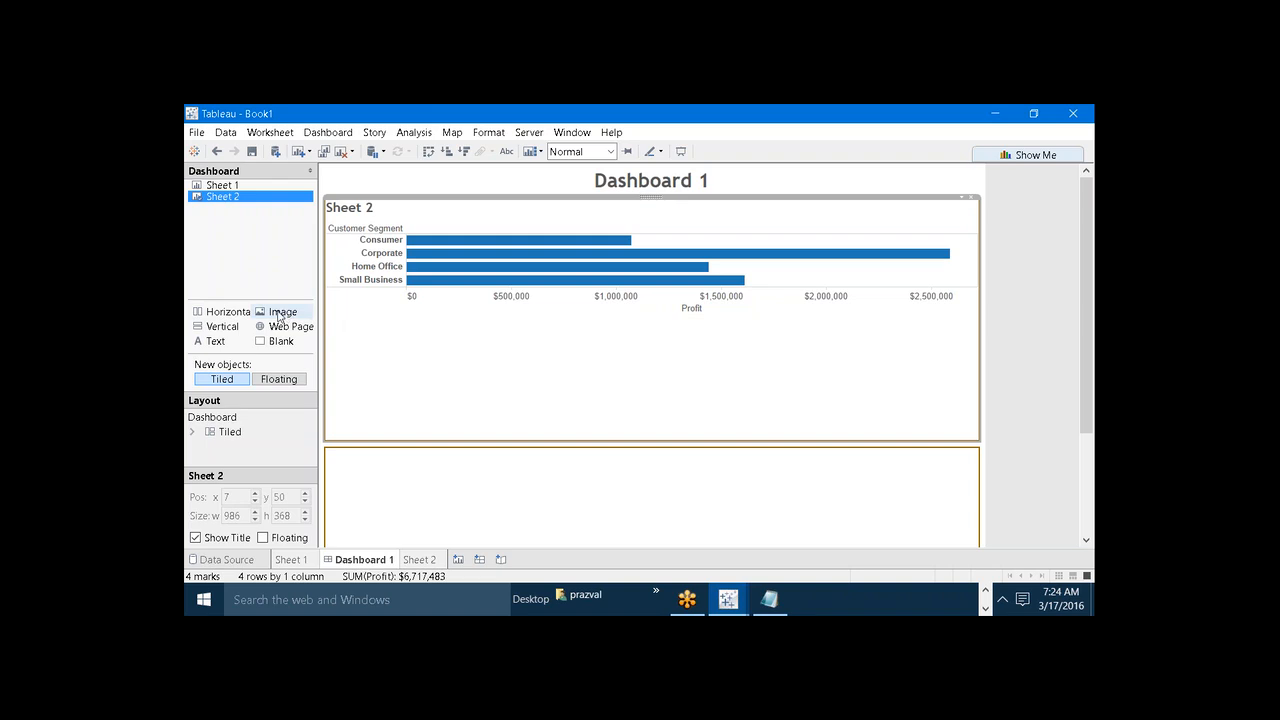
Add a horizontal layout container to the left of Sheet 2 and try to put a Blank object inside it
click(224, 314)
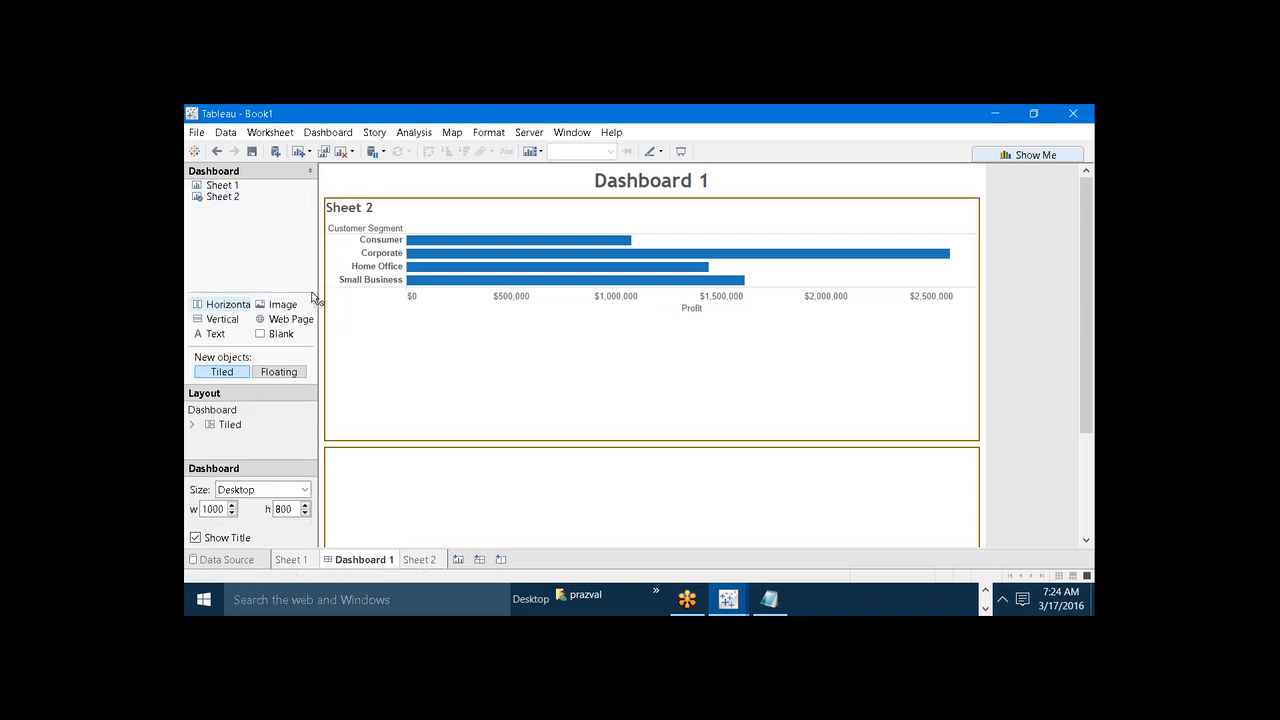
drag(312, 293, 330, 288)
click(438, 318)
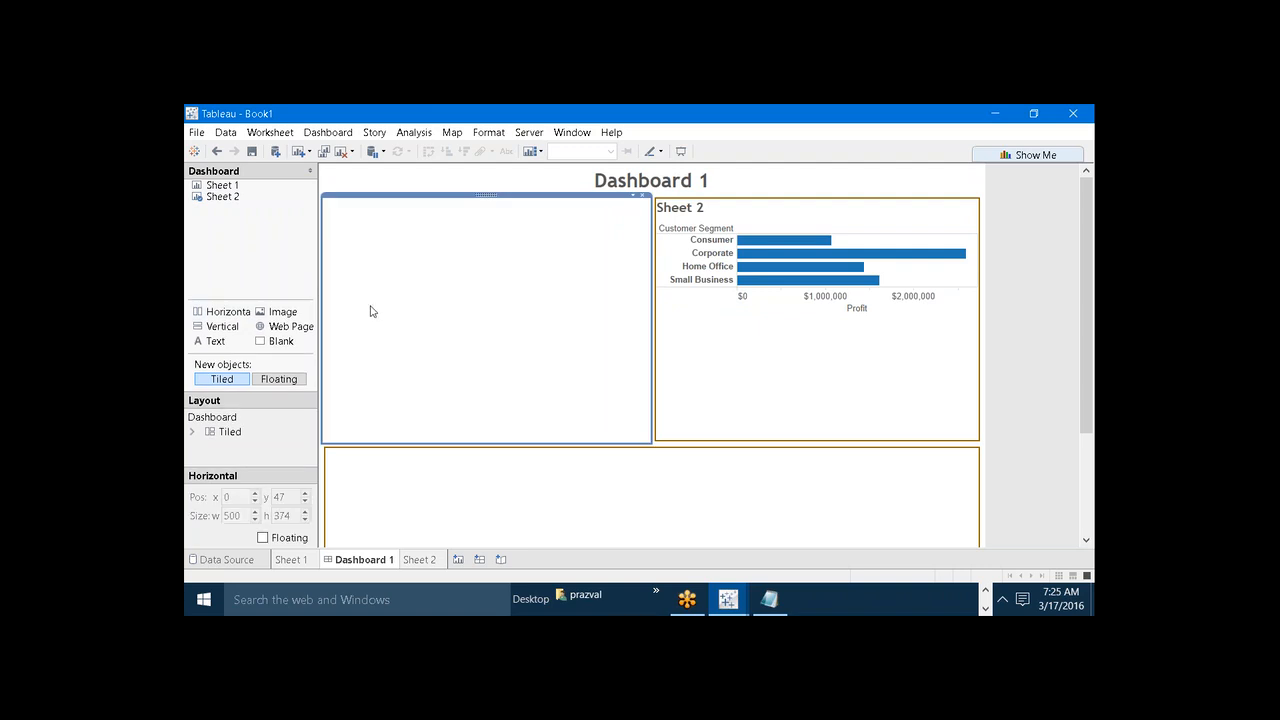
drag(275, 341, 362, 331)
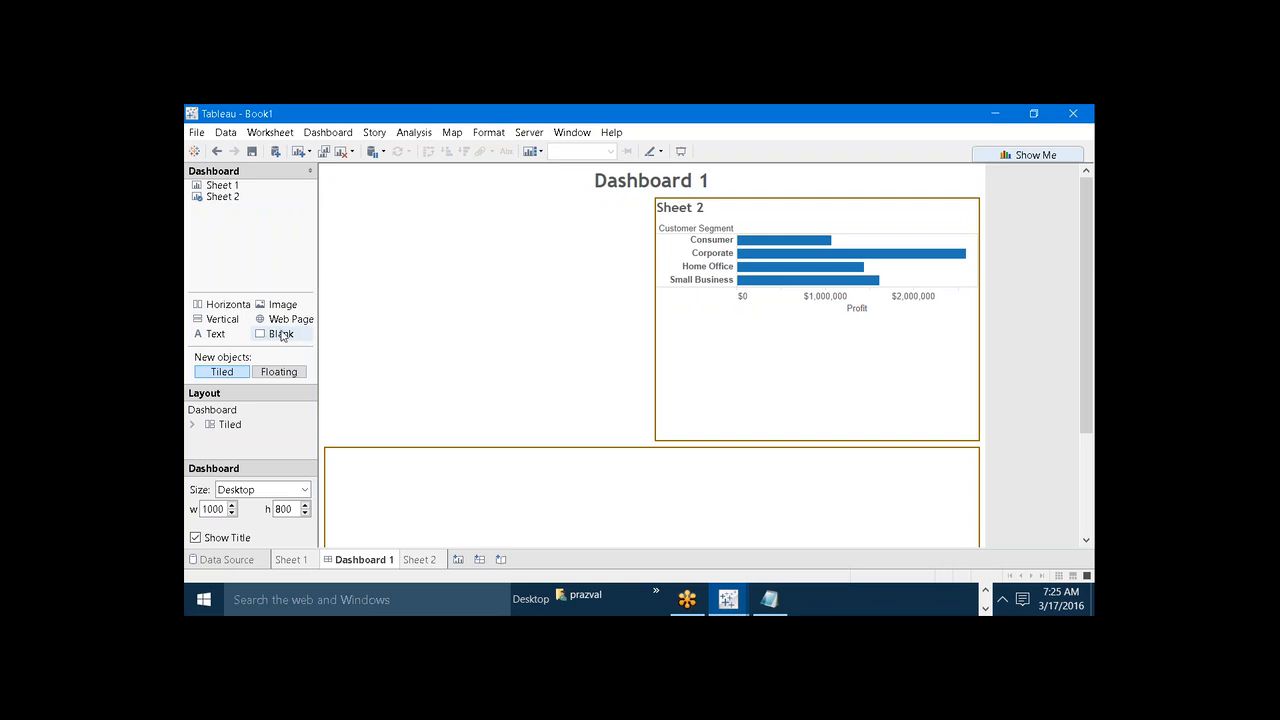
Insert a Blank object below the Sheet 2 chart and enlarge Sheet 2 to a height of about 328
drag(279, 336, 778, 358)
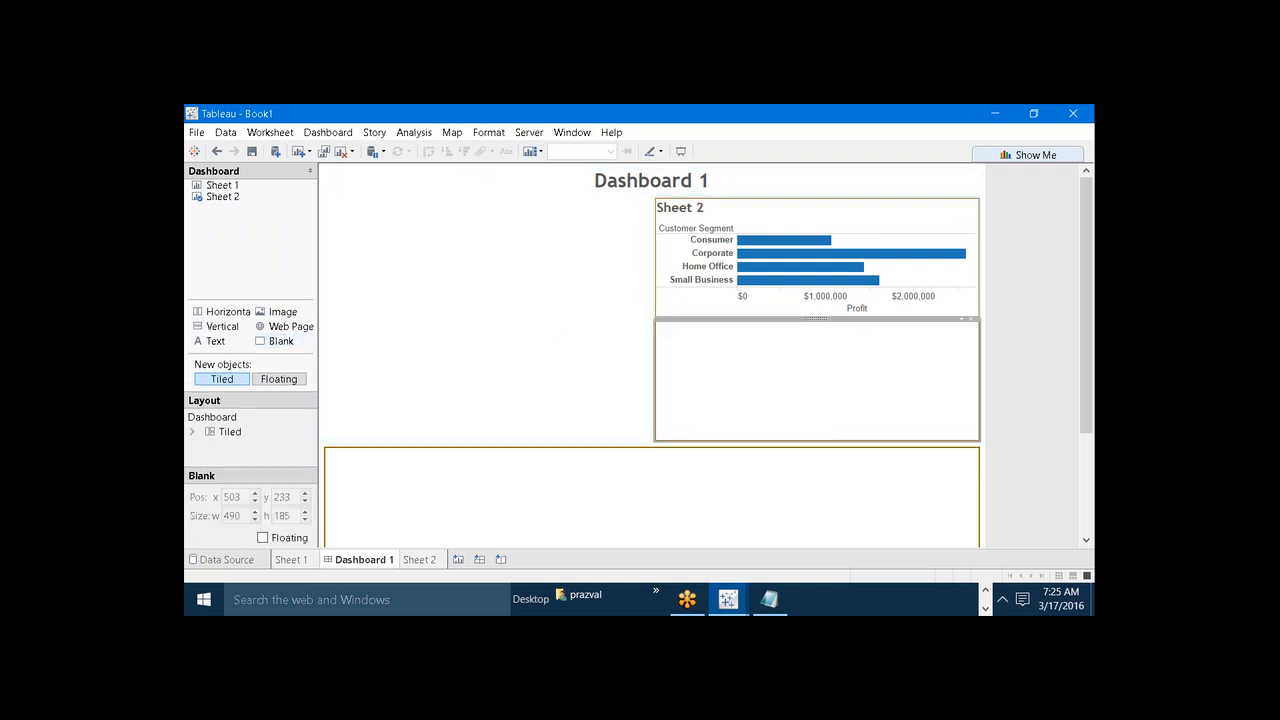
drag(737, 320, 750, 416)
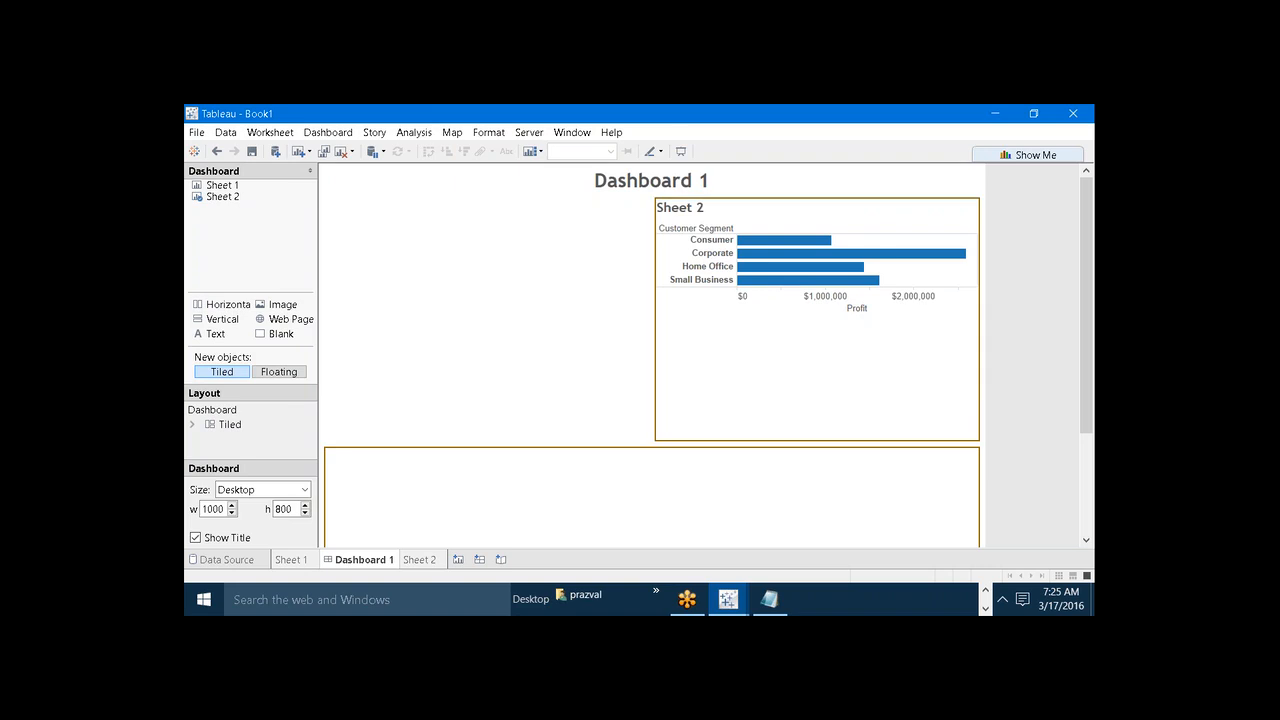
click(750, 409)
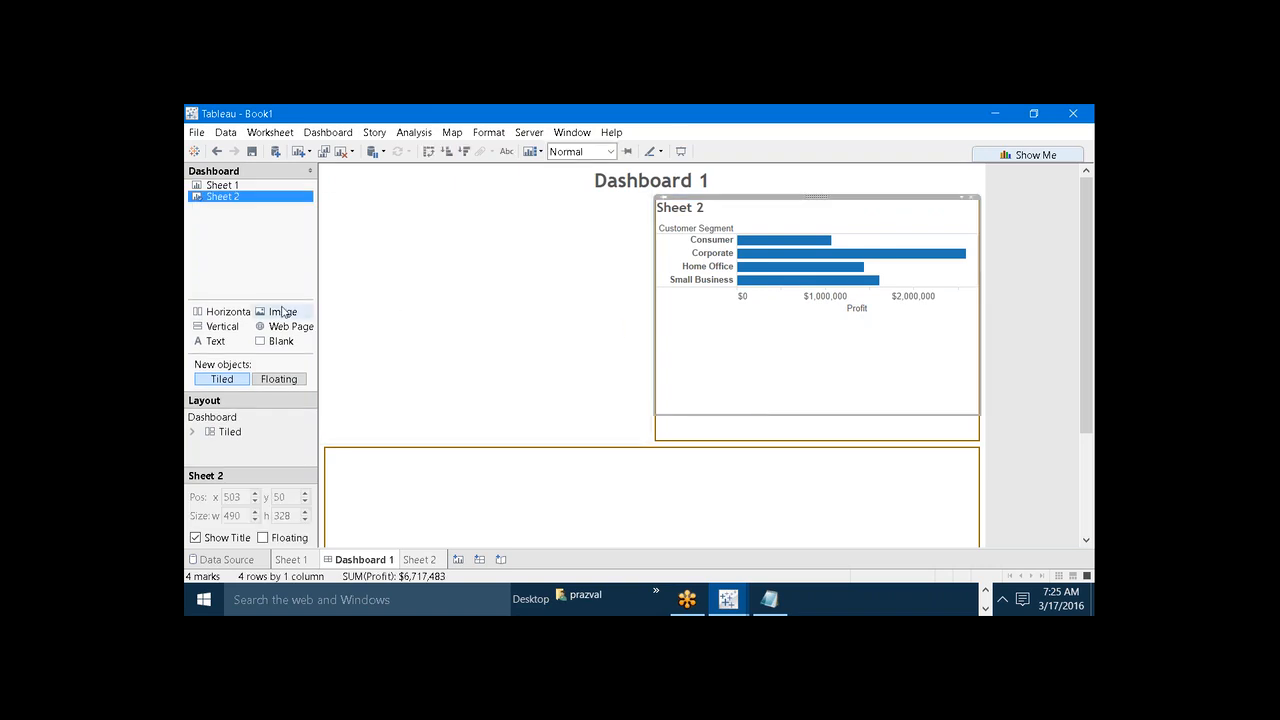
Place a Blank object in the empty area to the left of Sheet 2 and inspect the dashboard's lower part
drag(278, 341, 498, 381)
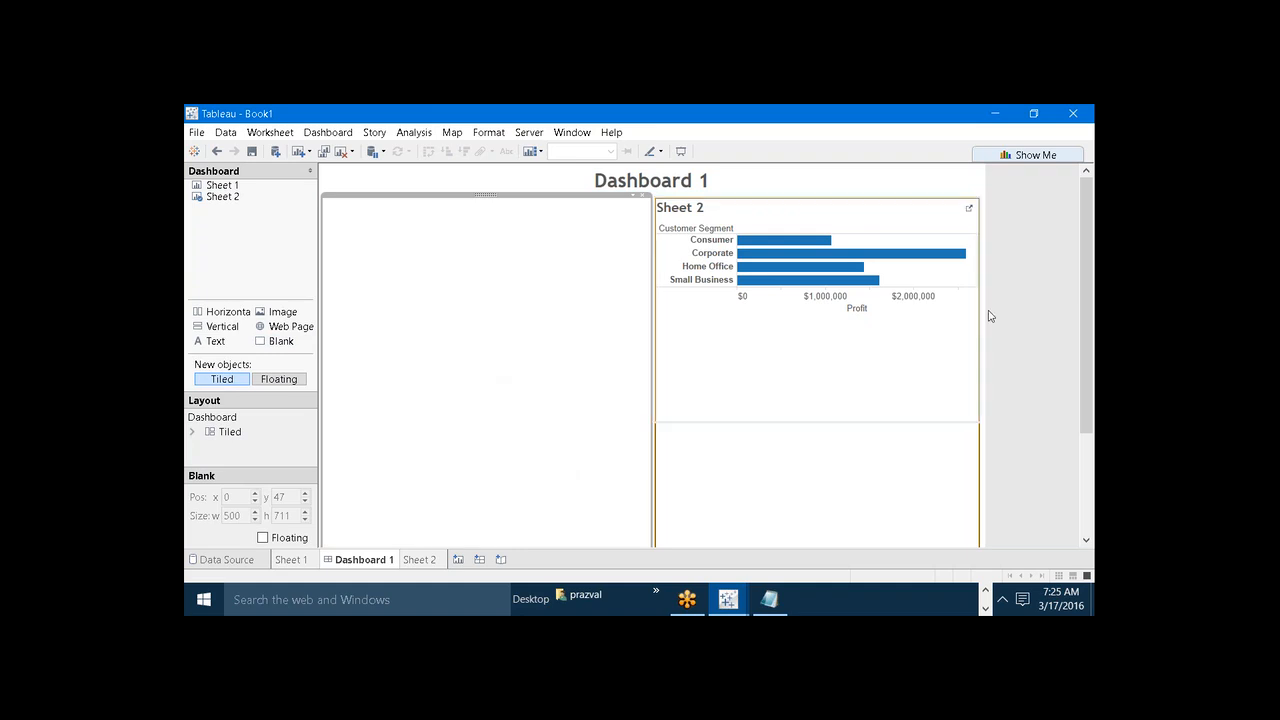
drag(1089, 301, 1091, 387)
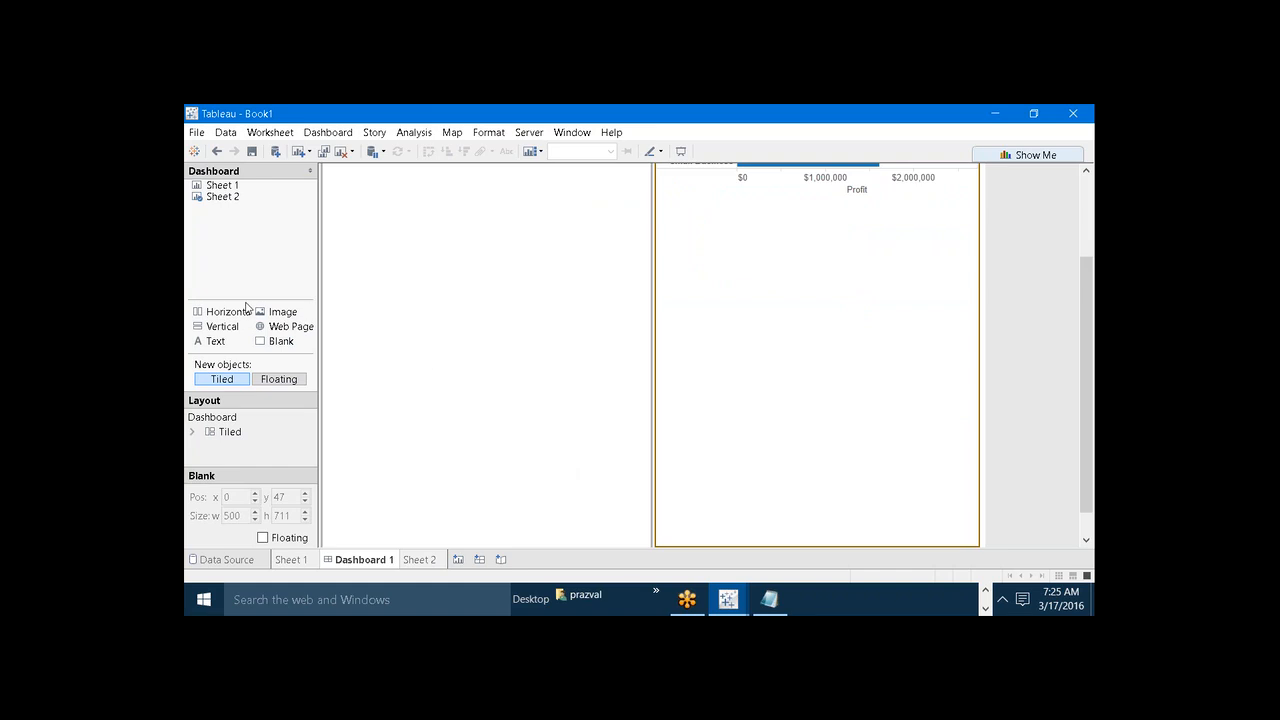
scroll(1090, 510, down, 2)
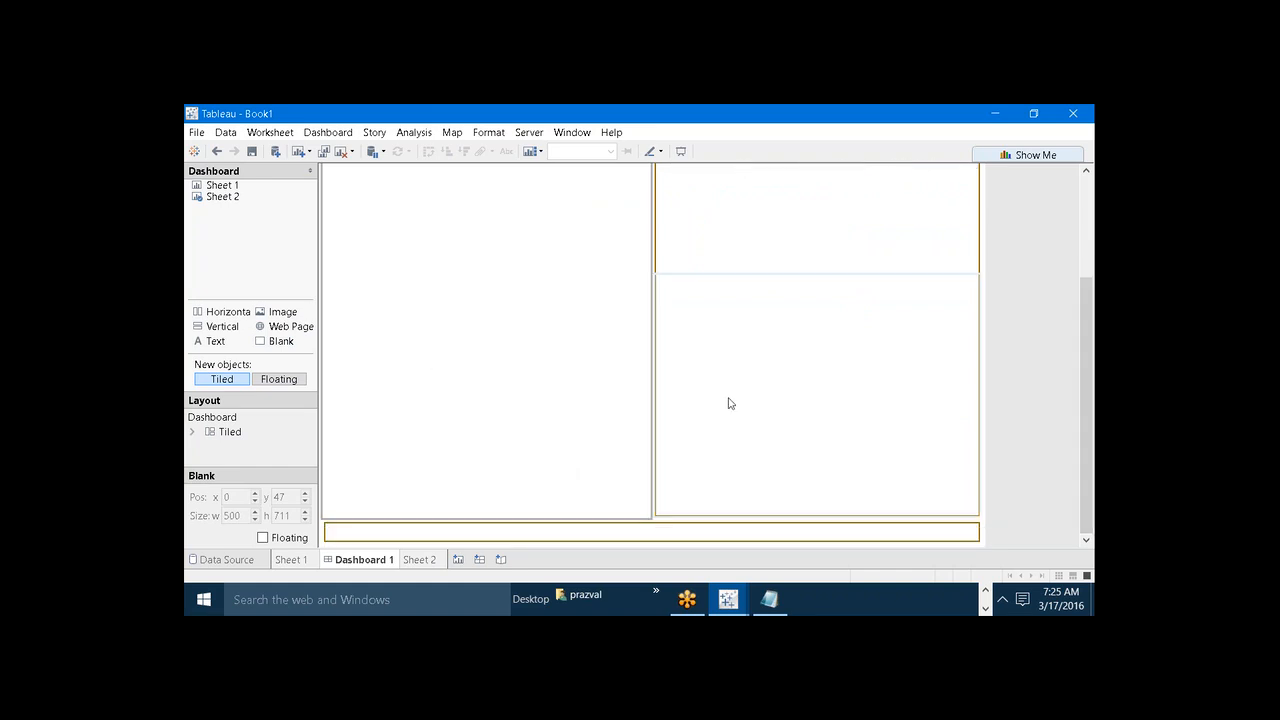
Enlarge the Blank container across the lower part of the dashboard to a height of about 364
drag(686, 521, 677, 296)
click(779, 400)
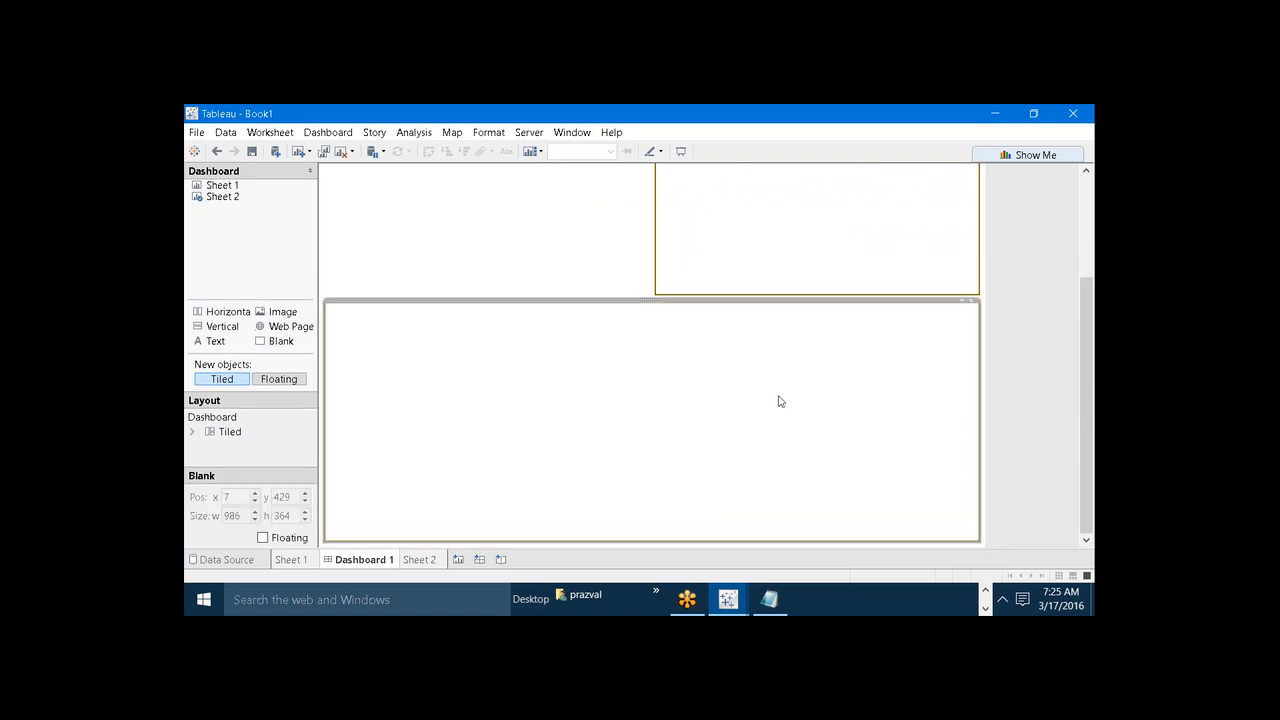
drag(1086, 325, 1081, 222)
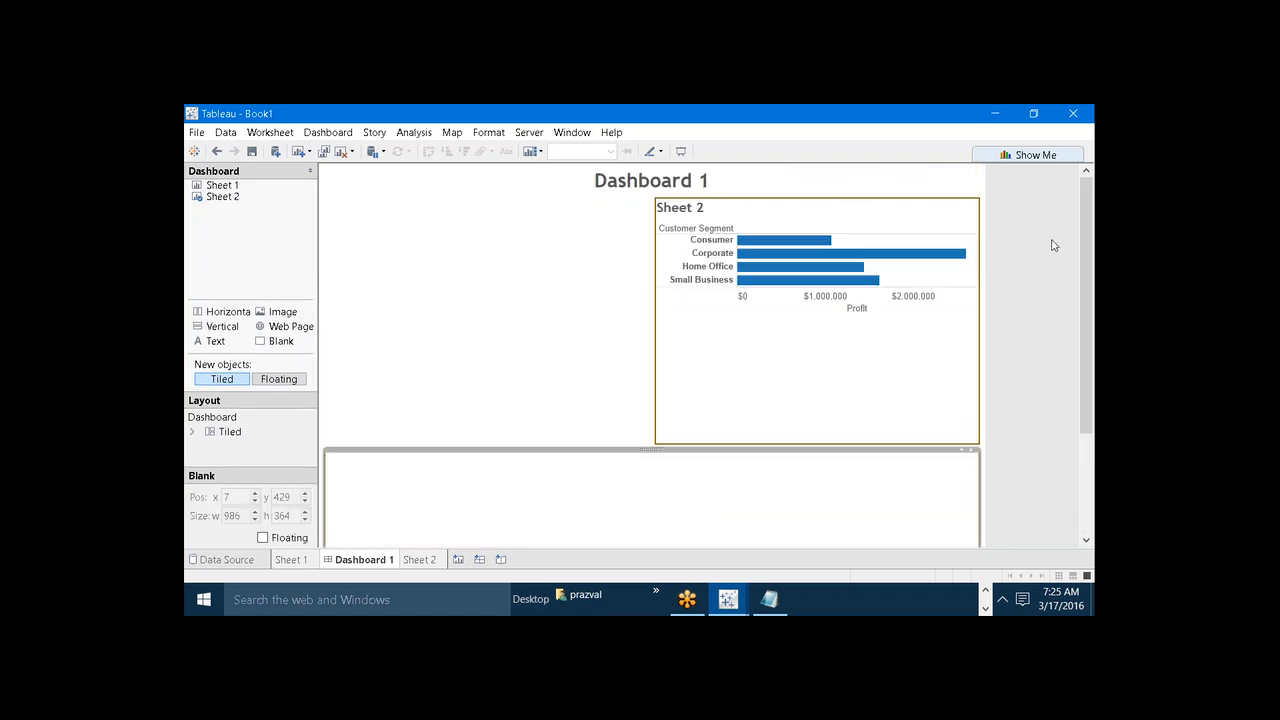
click(583, 320)
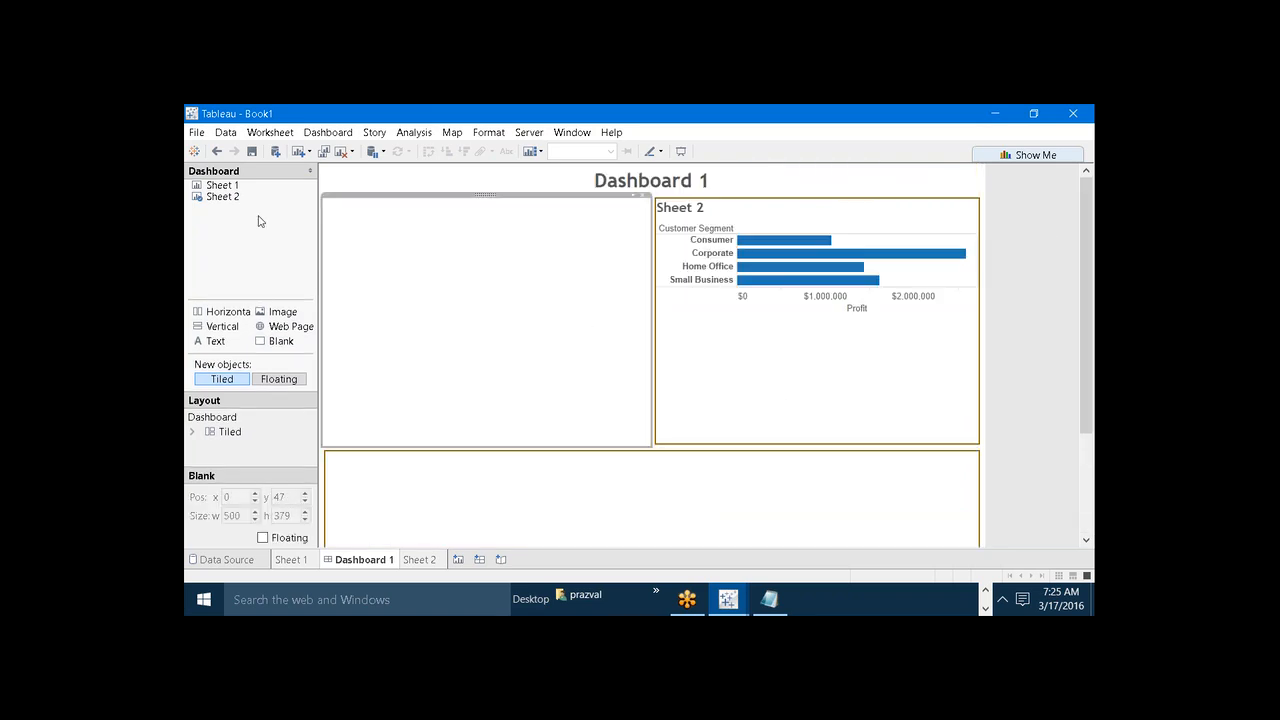
Switch new objects to Floating and place Sheet 1 over the empty area to the left of Sheet 2
click(279, 379)
mouse_move(211, 193)
drag(211, 193, 374, 268)
click(447, 334)
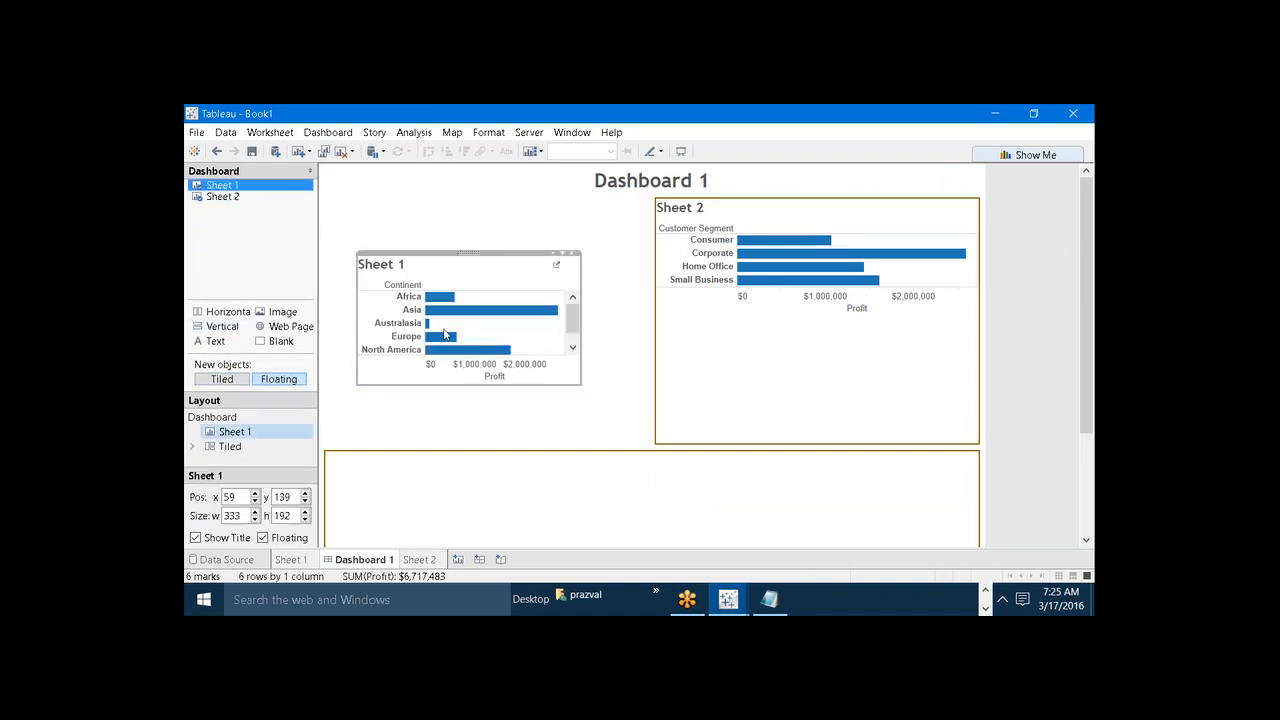
Remove the floating Sheet 1 and the tiled Sheet 2 from the dashboard
drag(470, 256, 214, 220)
click(571, 263)
click(733, 324)
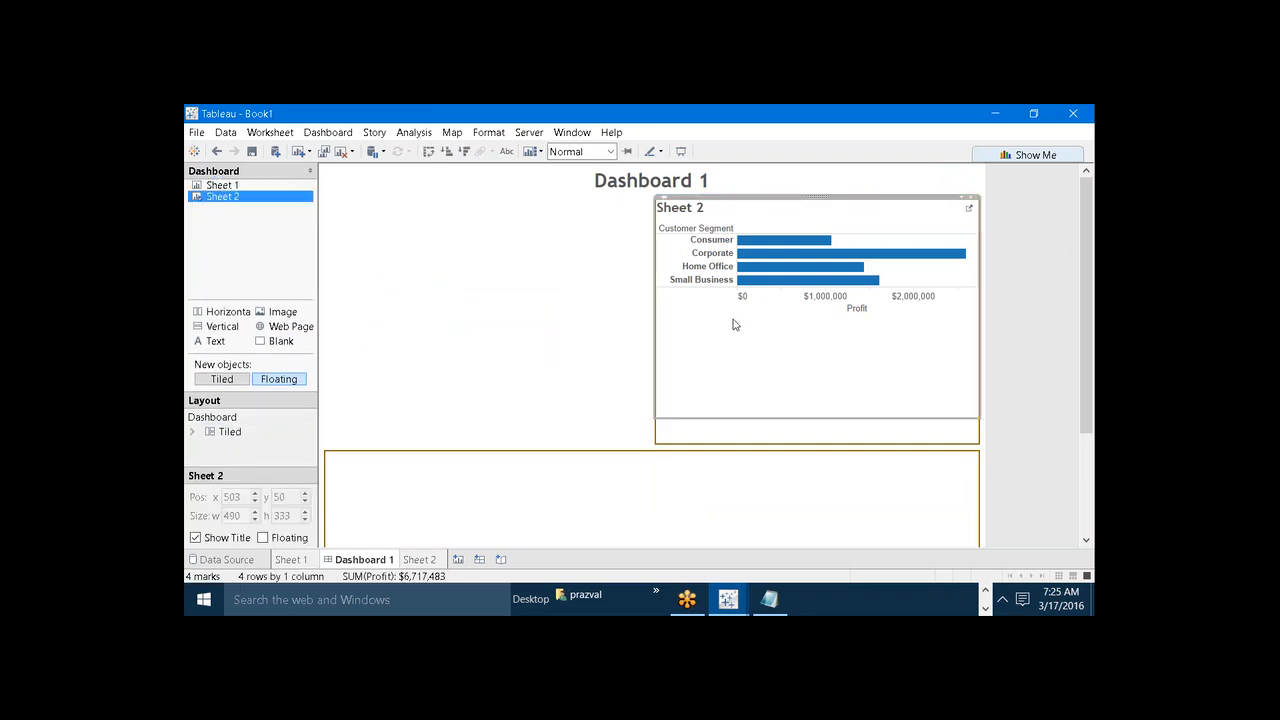
right_click(240, 199)
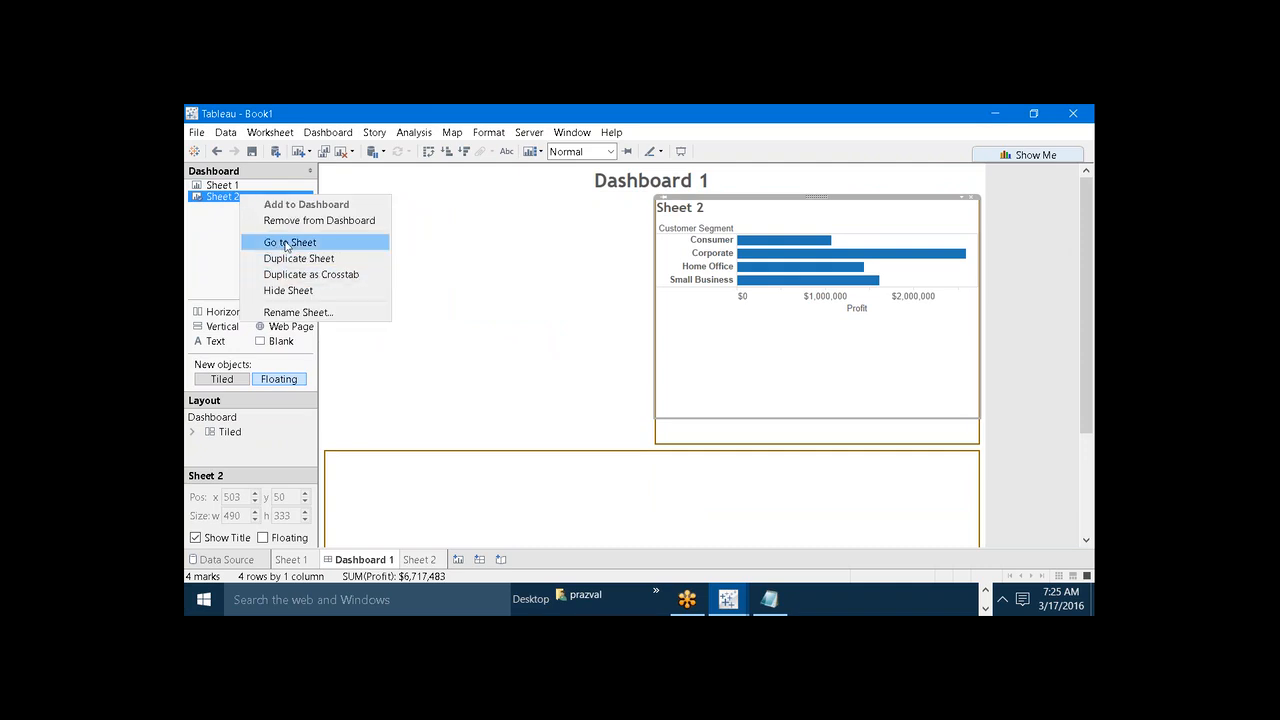
click(300, 220)
click(741, 314)
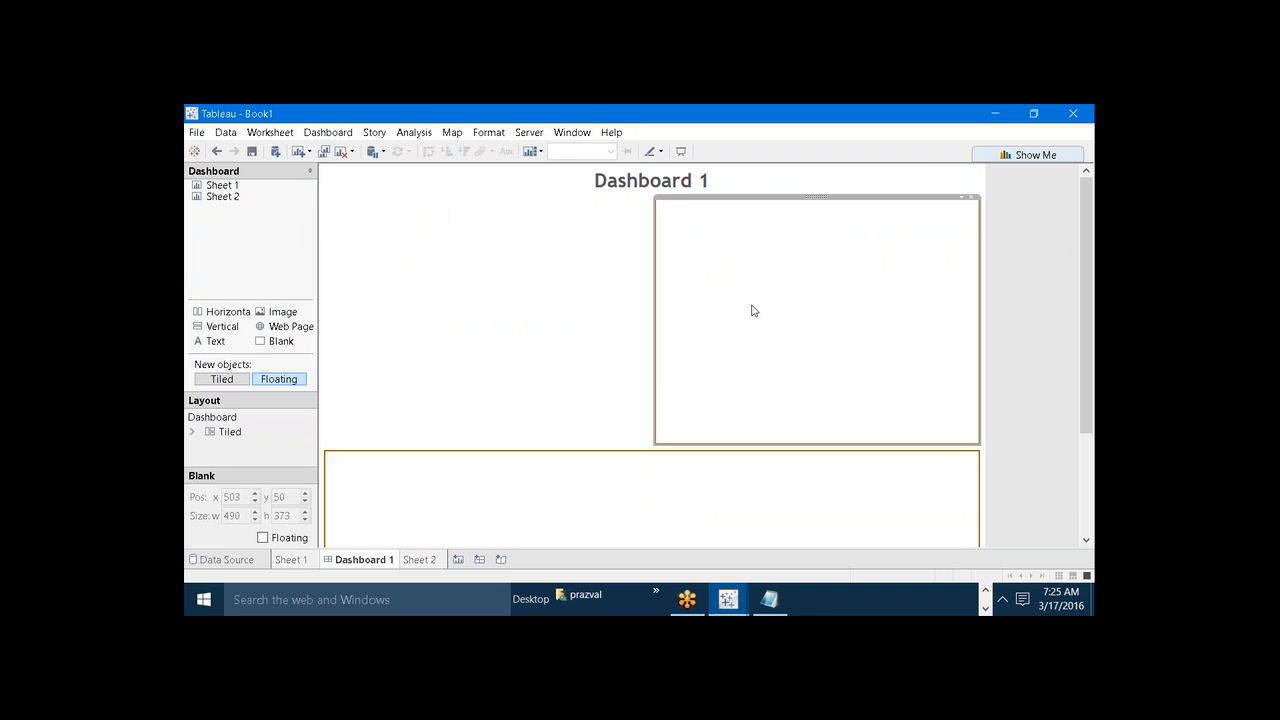
click(495, 298)
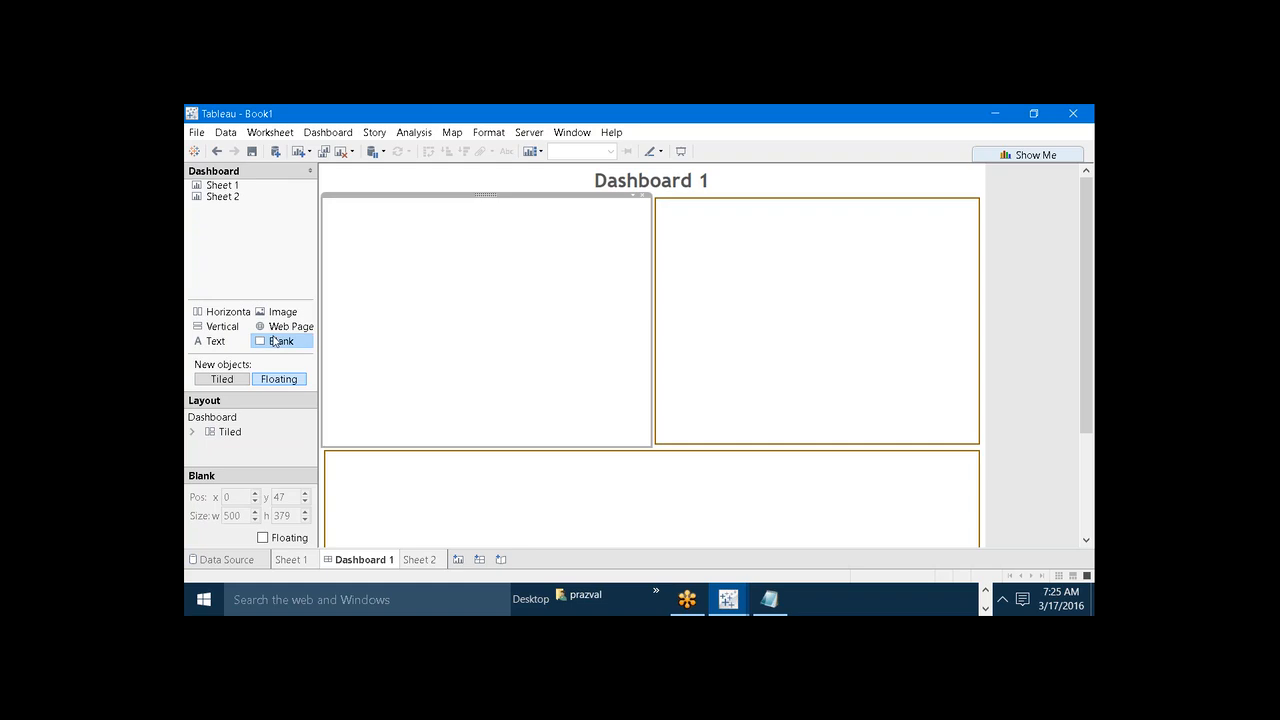
click(697, 333)
click(561, 324)
click(769, 277)
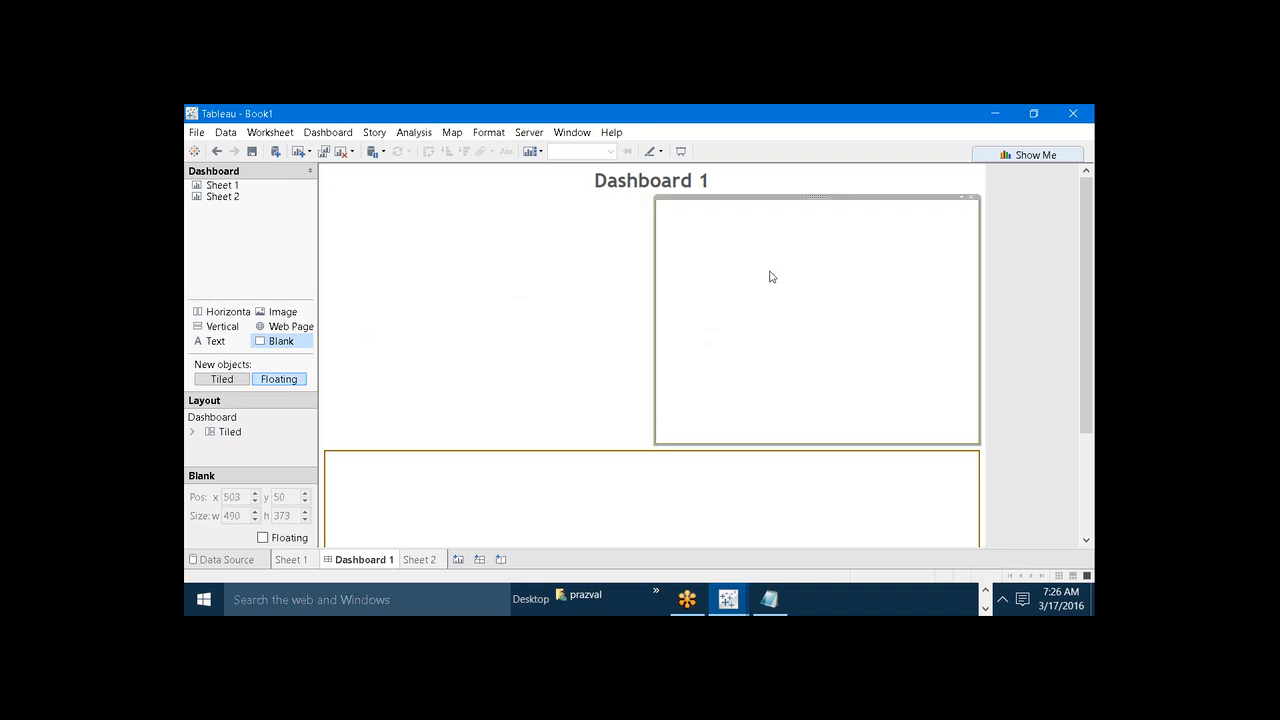
click(530, 292)
click(658, 302)
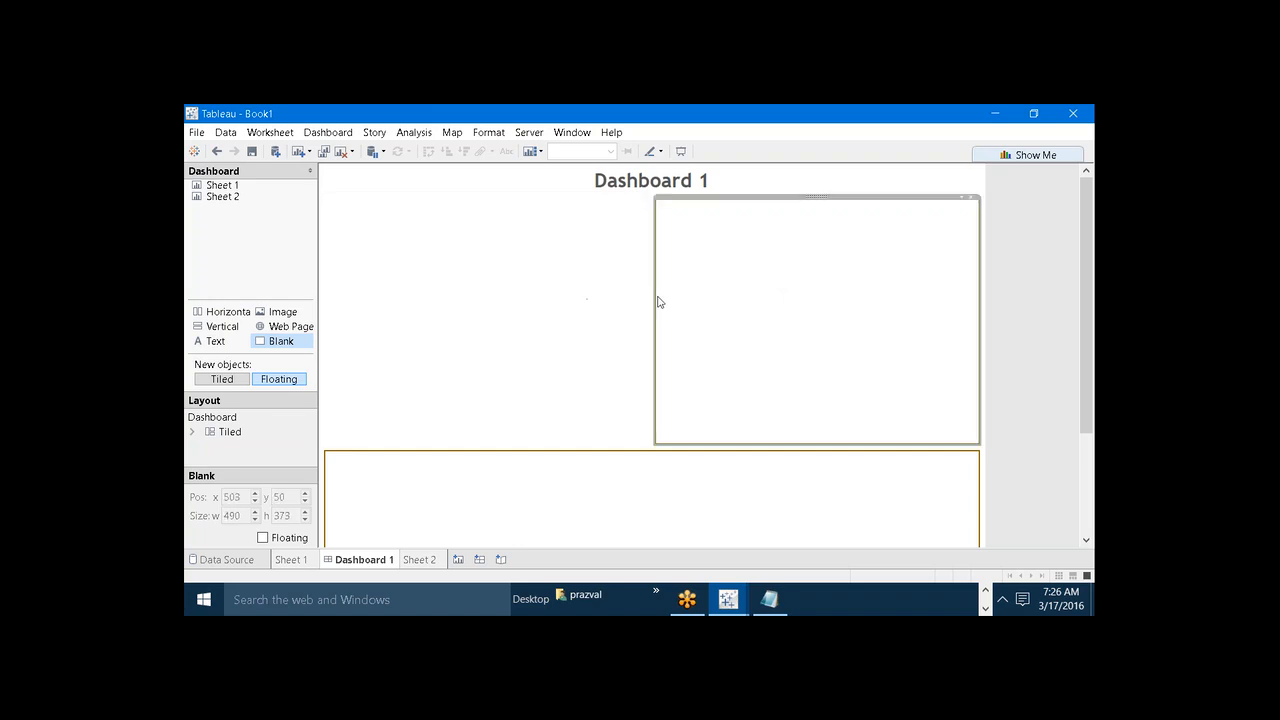
click(591, 306)
click(734, 304)
drag(268, 316, 762, 168)
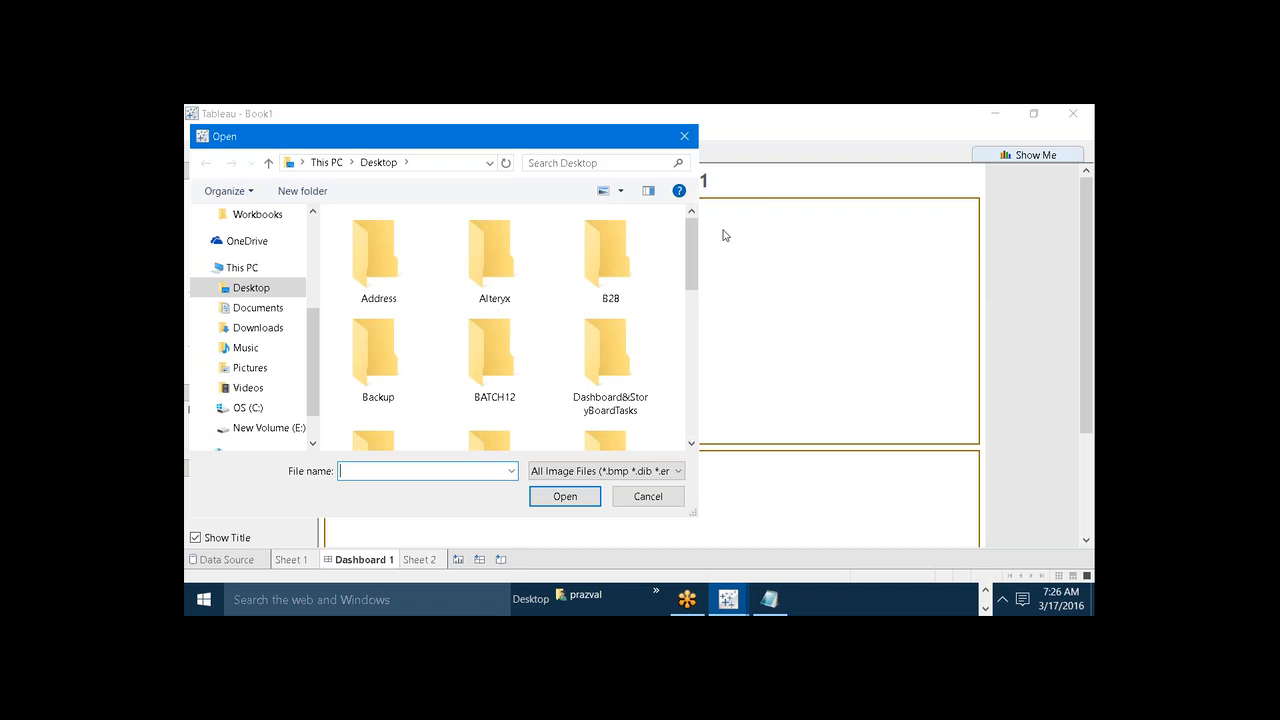
drag(690, 245, 683, 386)
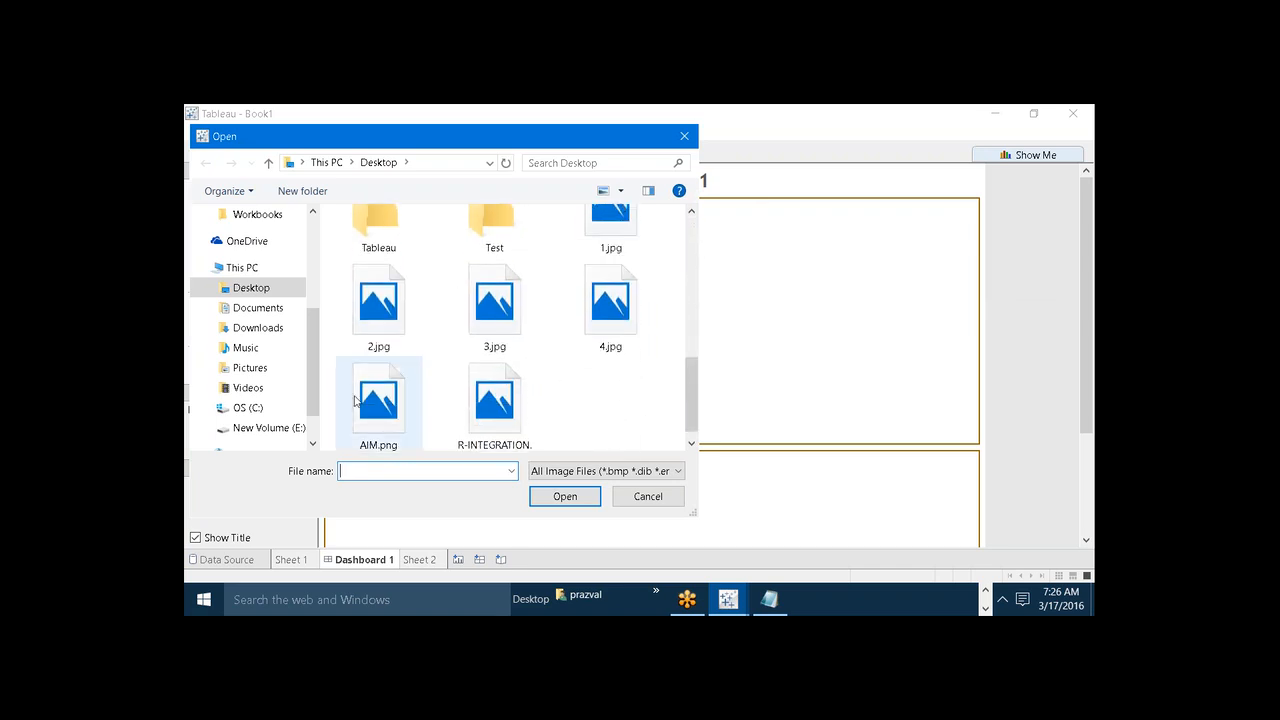
click(362, 400)
click(562, 497)
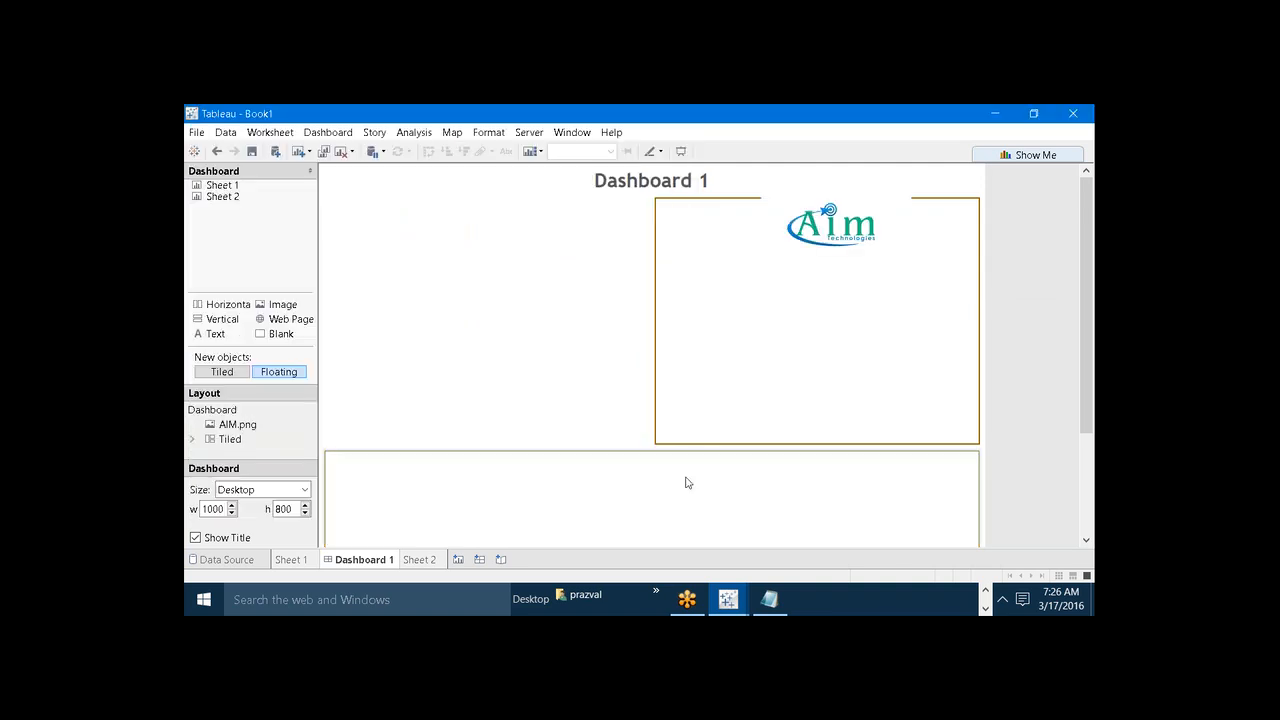
click(852, 265)
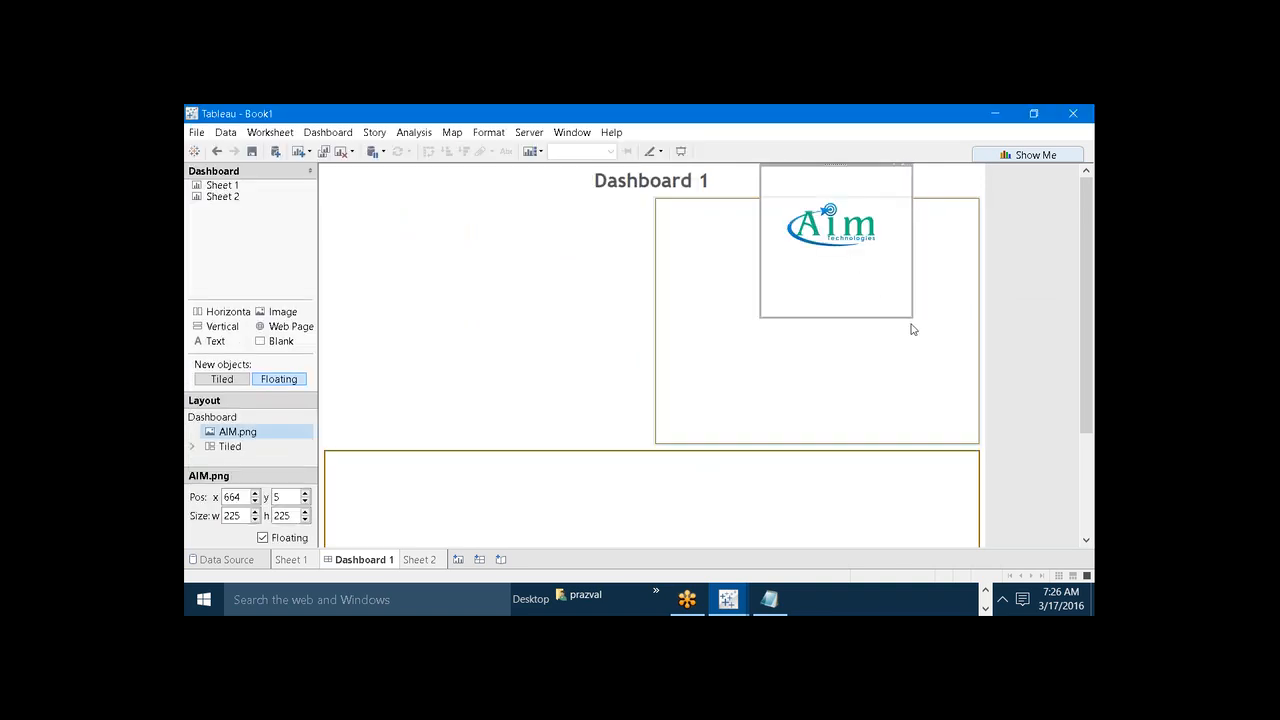
drag(911, 319, 823, 201)
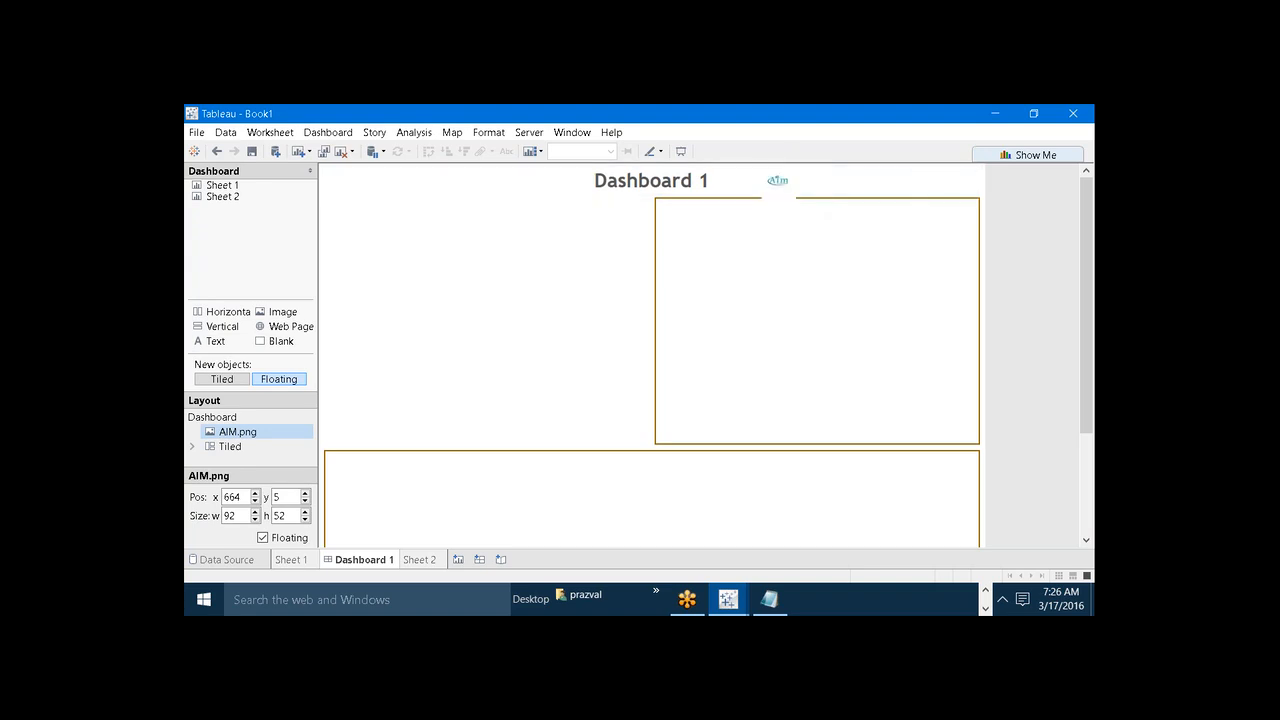
key(Delete)
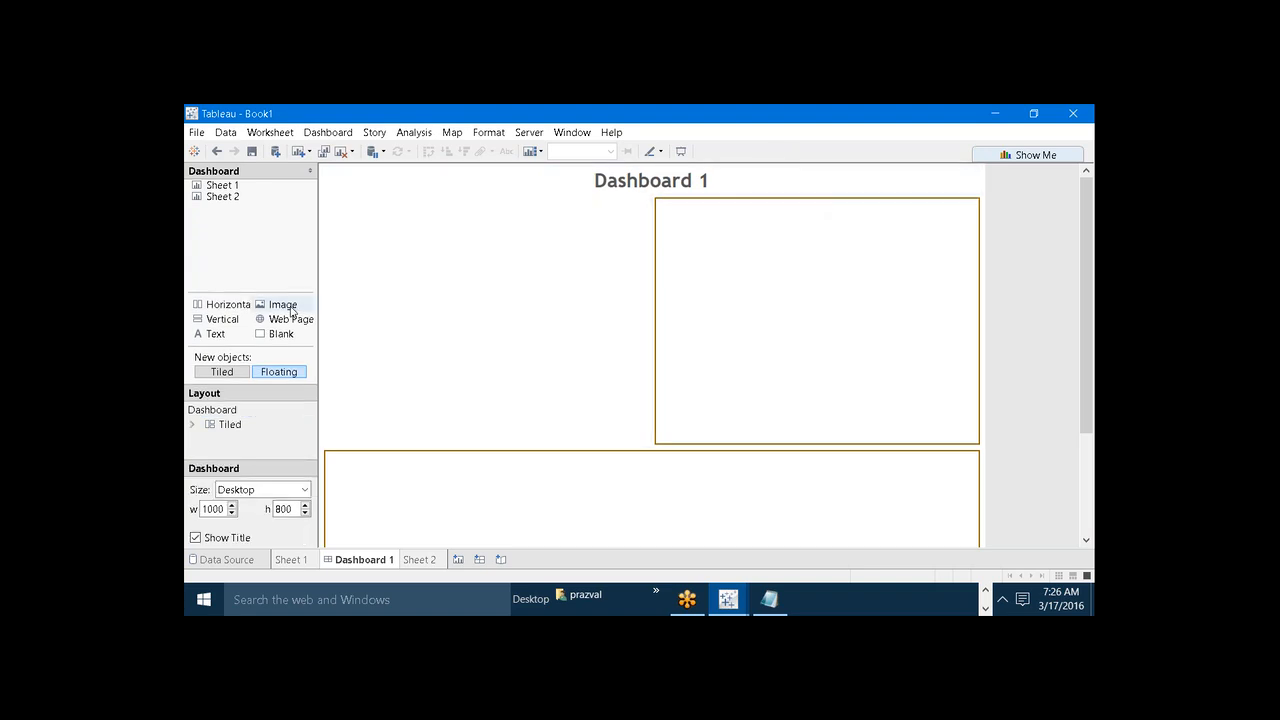
Insert the AIM.png image from the Desktop as a floating object to the right of the dashboard title
drag(284, 311, 766, 176)
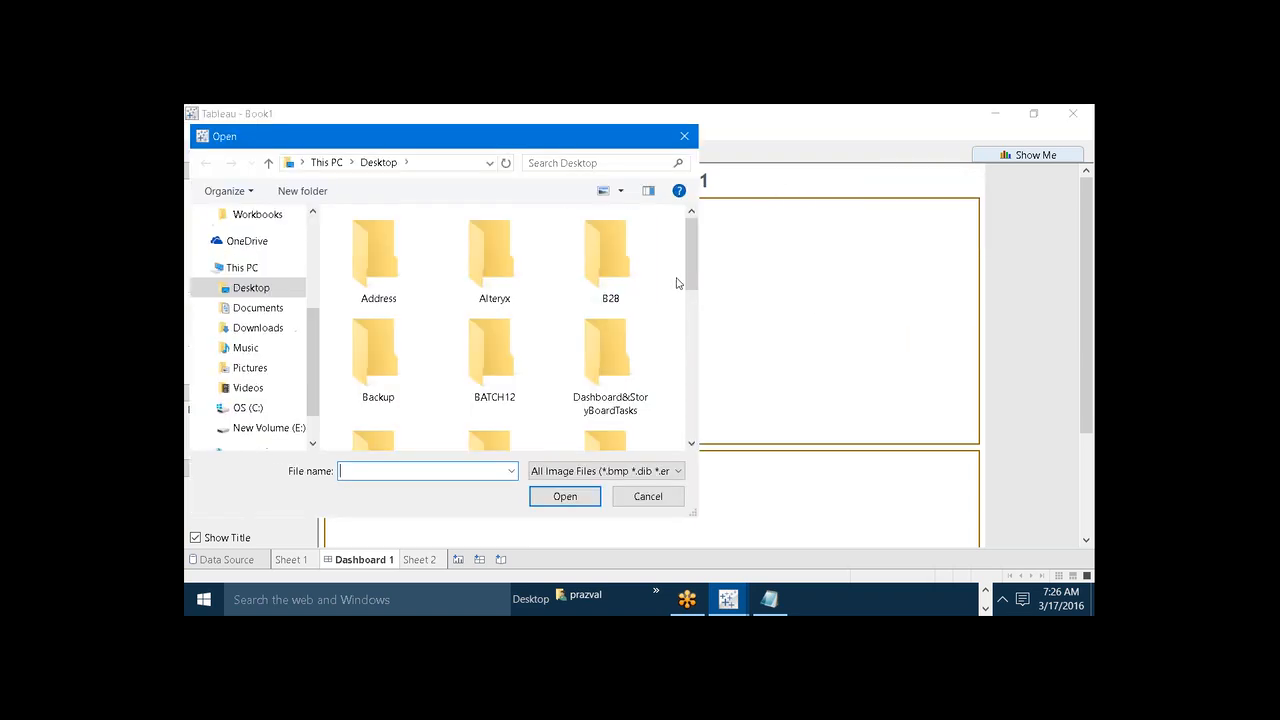
drag(690, 282, 698, 455)
click(346, 398)
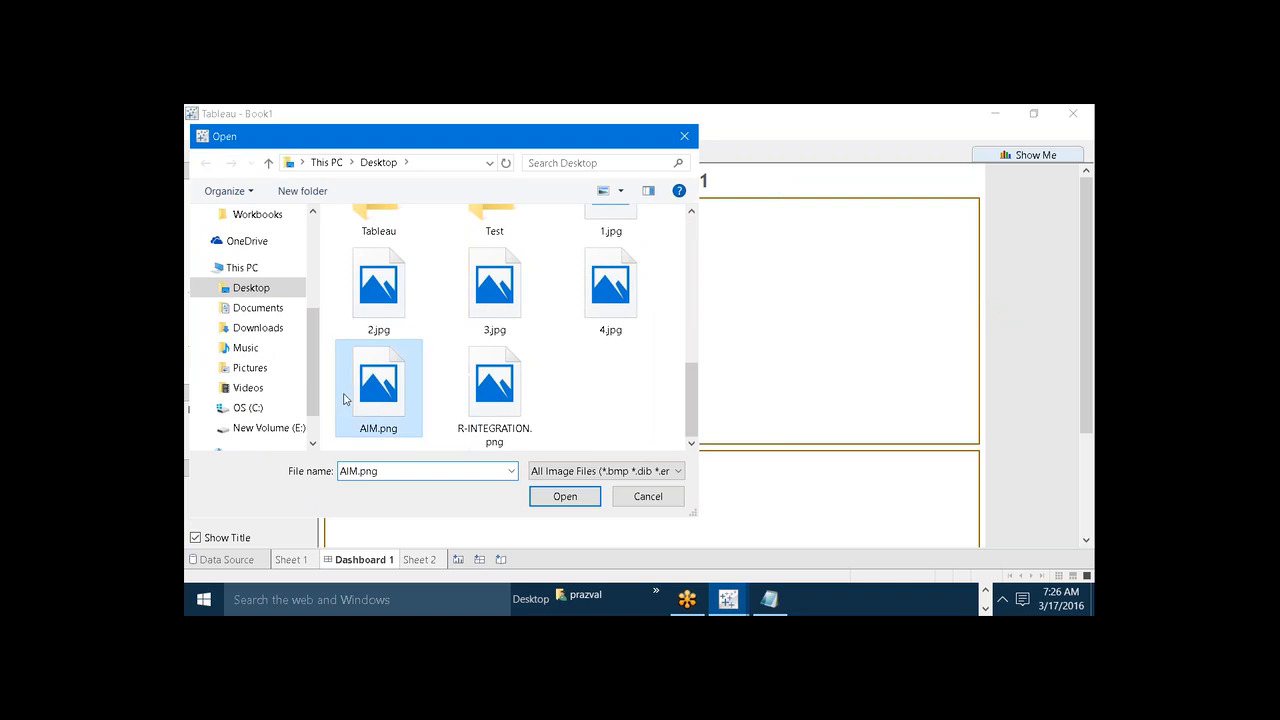
click(565, 497)
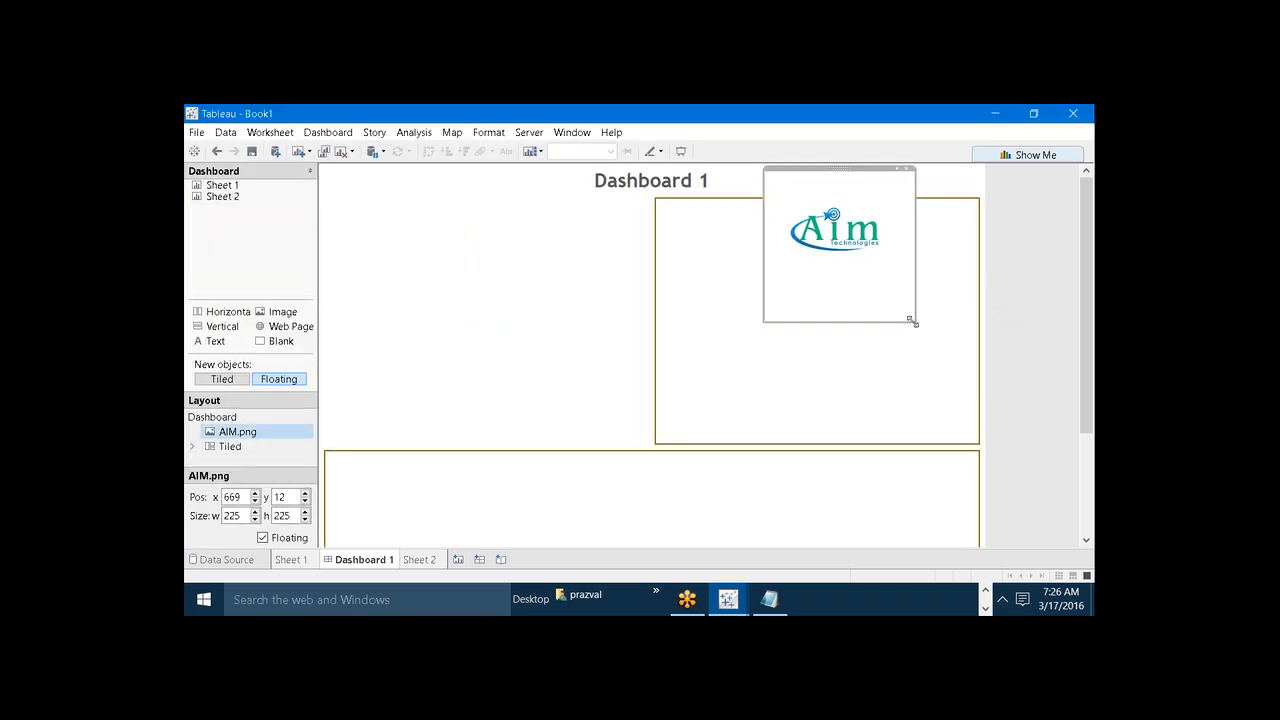
Shrink the AIM.png logo to about 51 by 40 and move it to the right end of the title area
drag(911, 321, 884, 264)
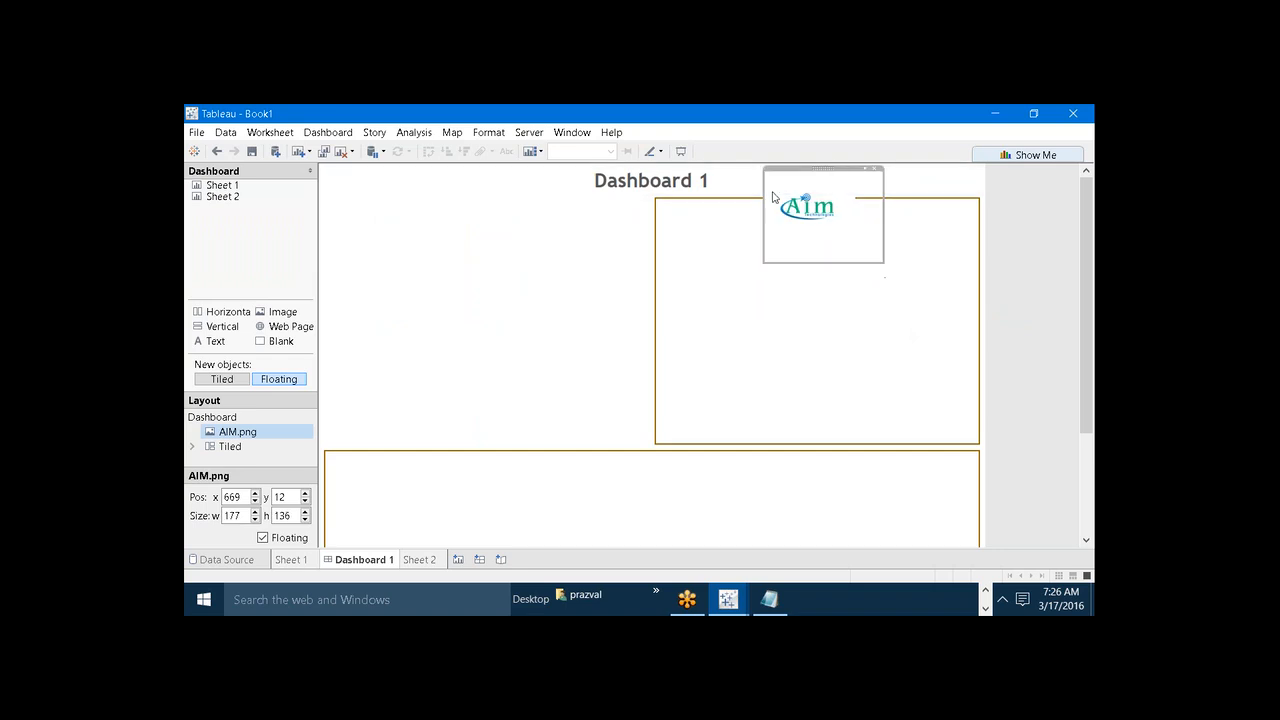
drag(762, 263, 857, 216)
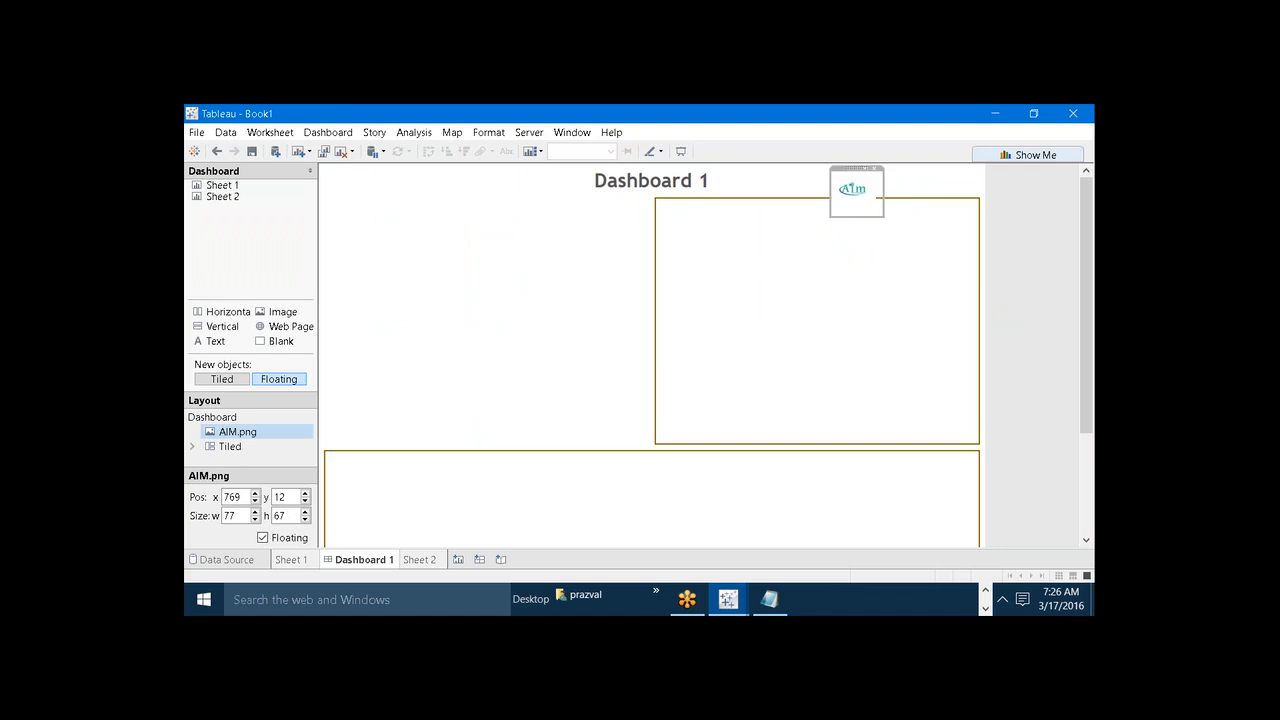
drag(856, 168, 936, 168)
click(948, 215)
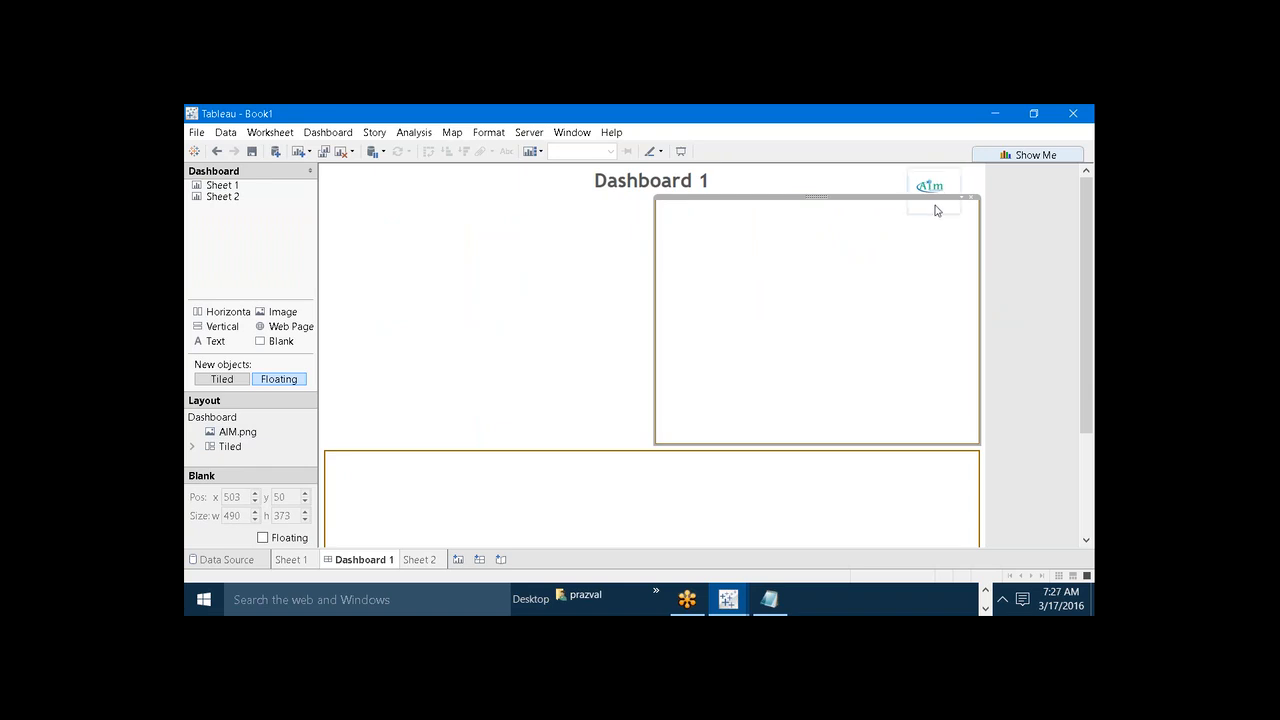
click(939, 209)
drag(954, 220, 956, 164)
click(959, 192)
click(940, 186)
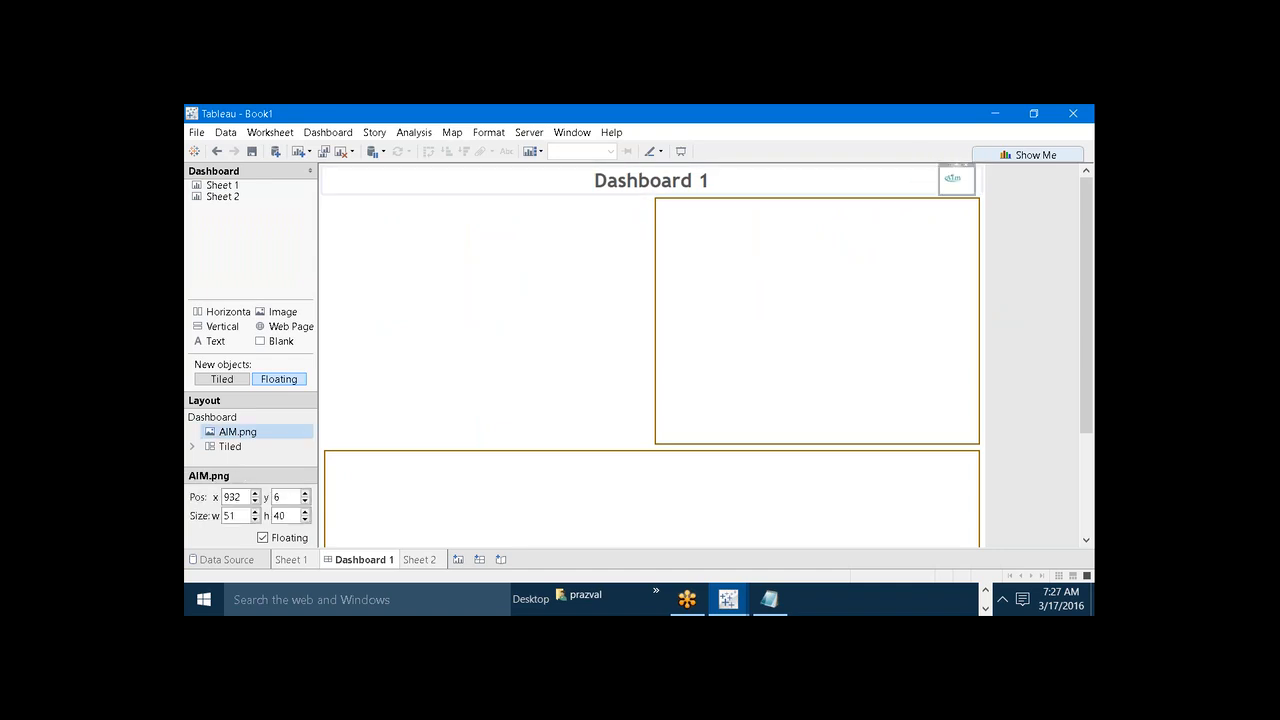
click(914, 253)
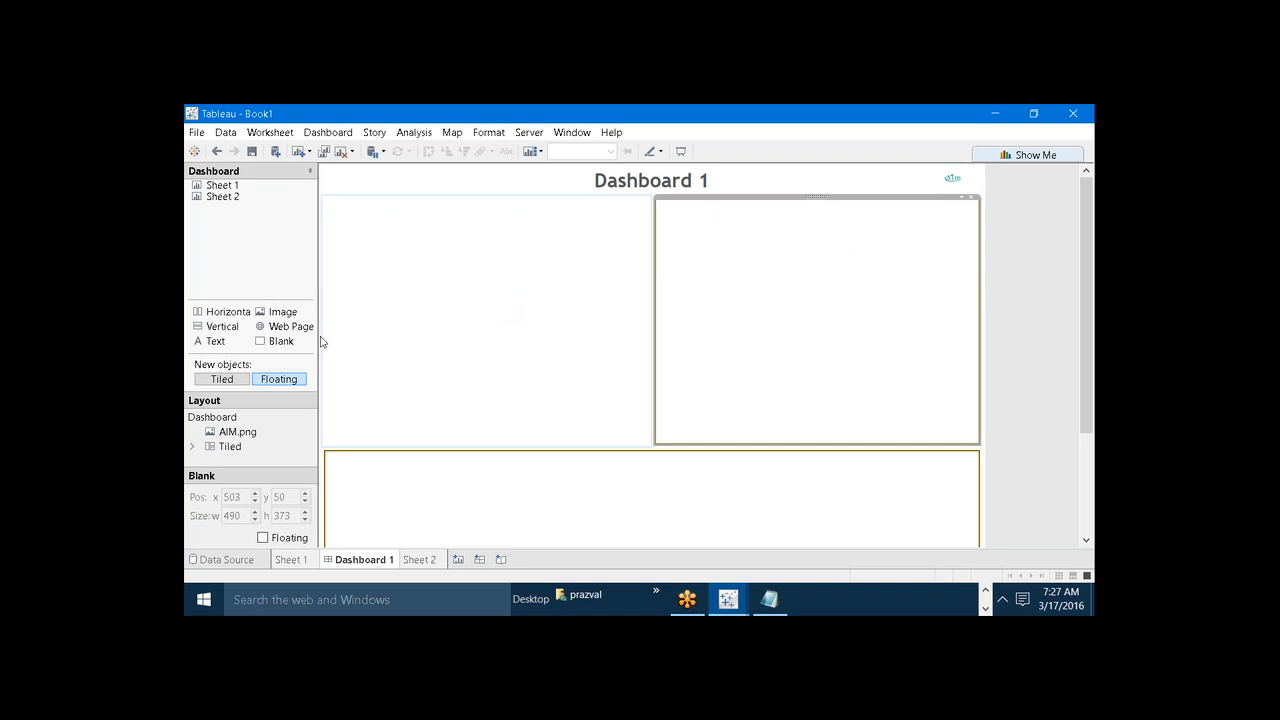
drag(289, 326, 660, 273)
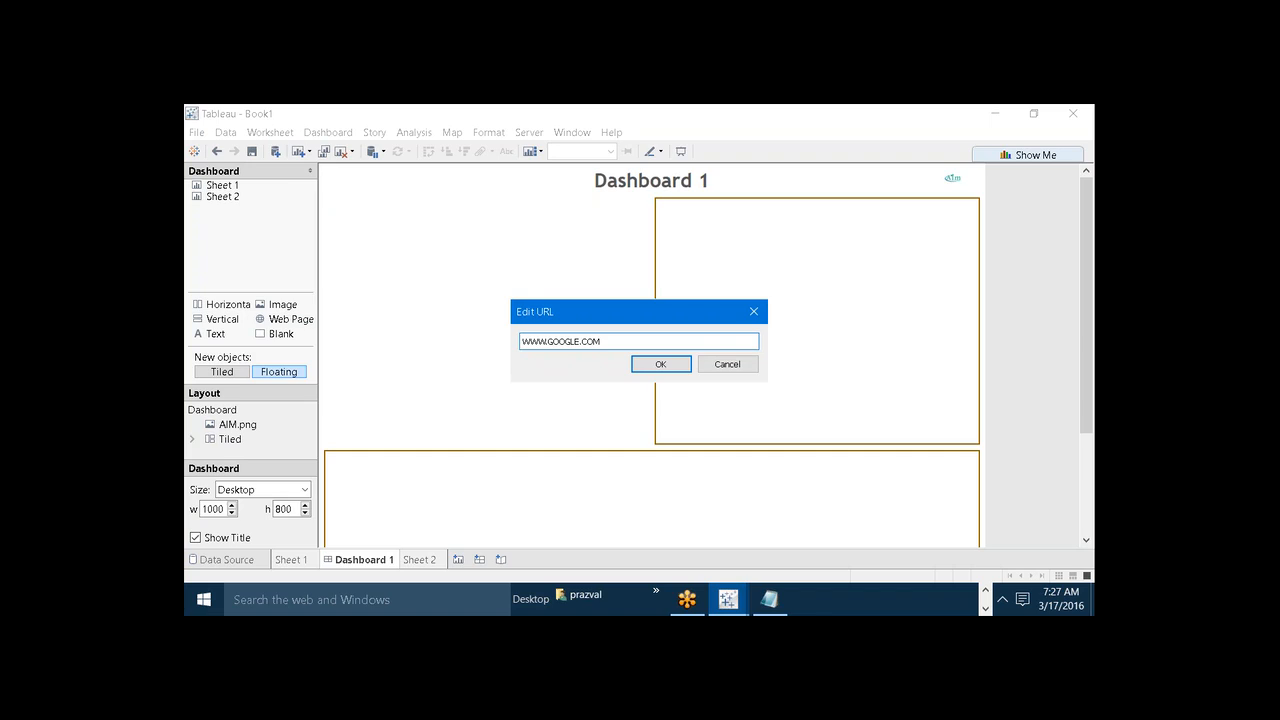
click(672, 365)
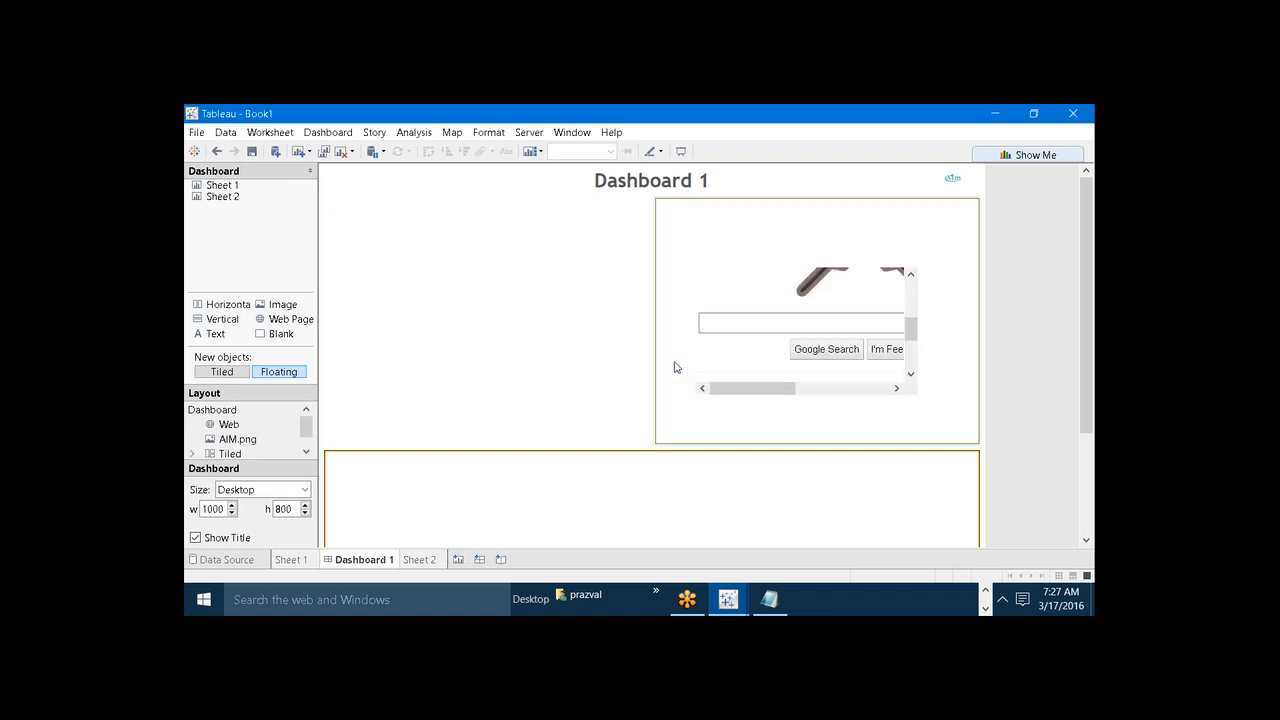
click(840, 298)
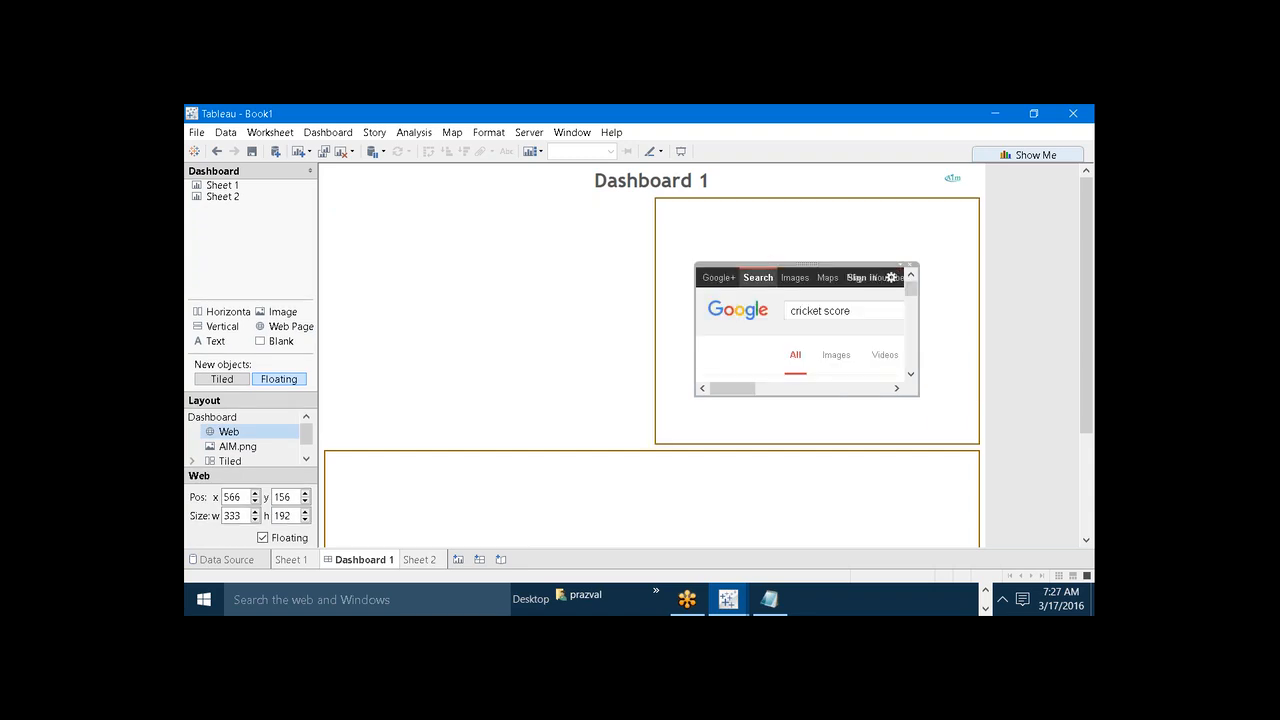
Enlarge the web page object to about 487 by 334 so that it fills most of the upper-right container
drag(751, 263, 749, 213)
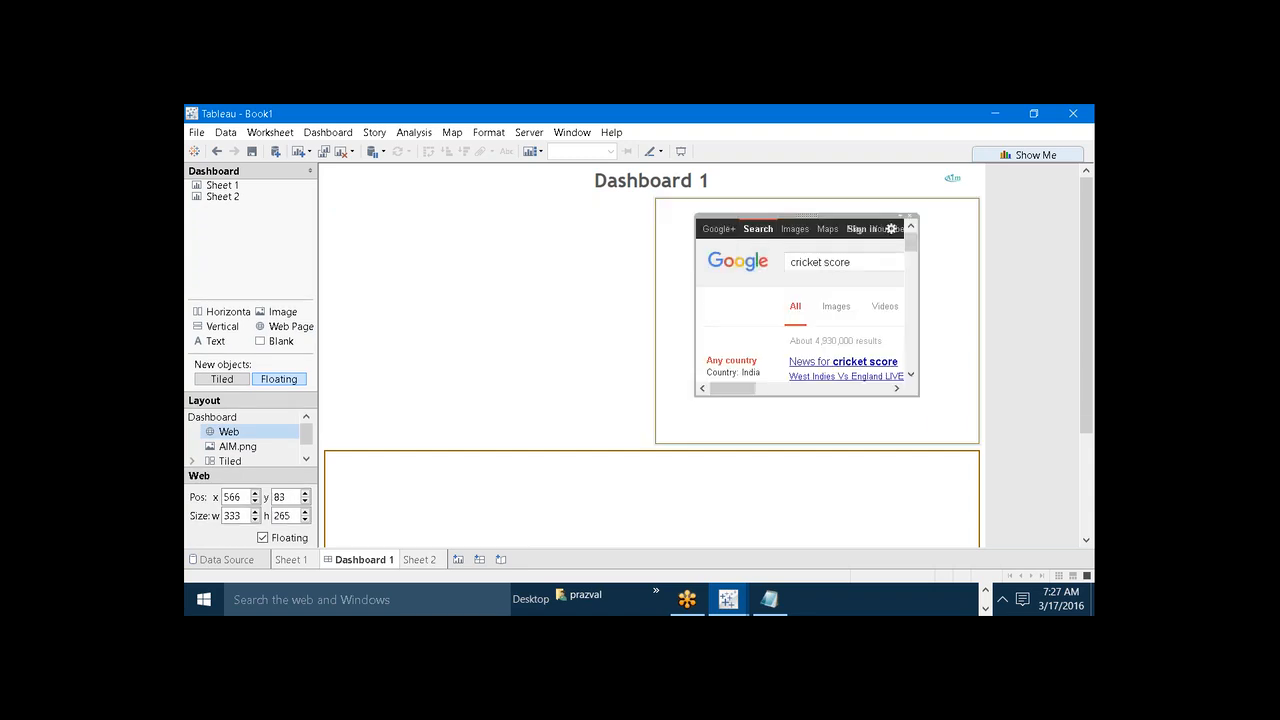
drag(695, 305, 651, 305)
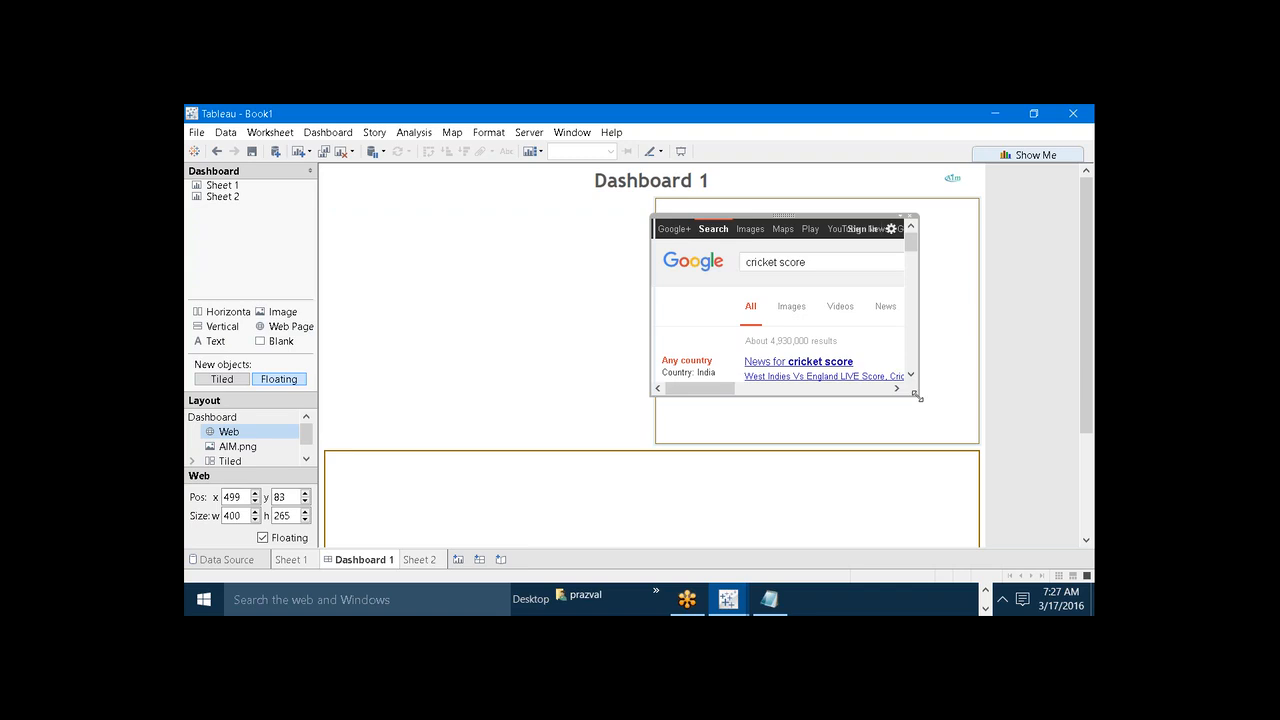
drag(916, 396, 979, 448)
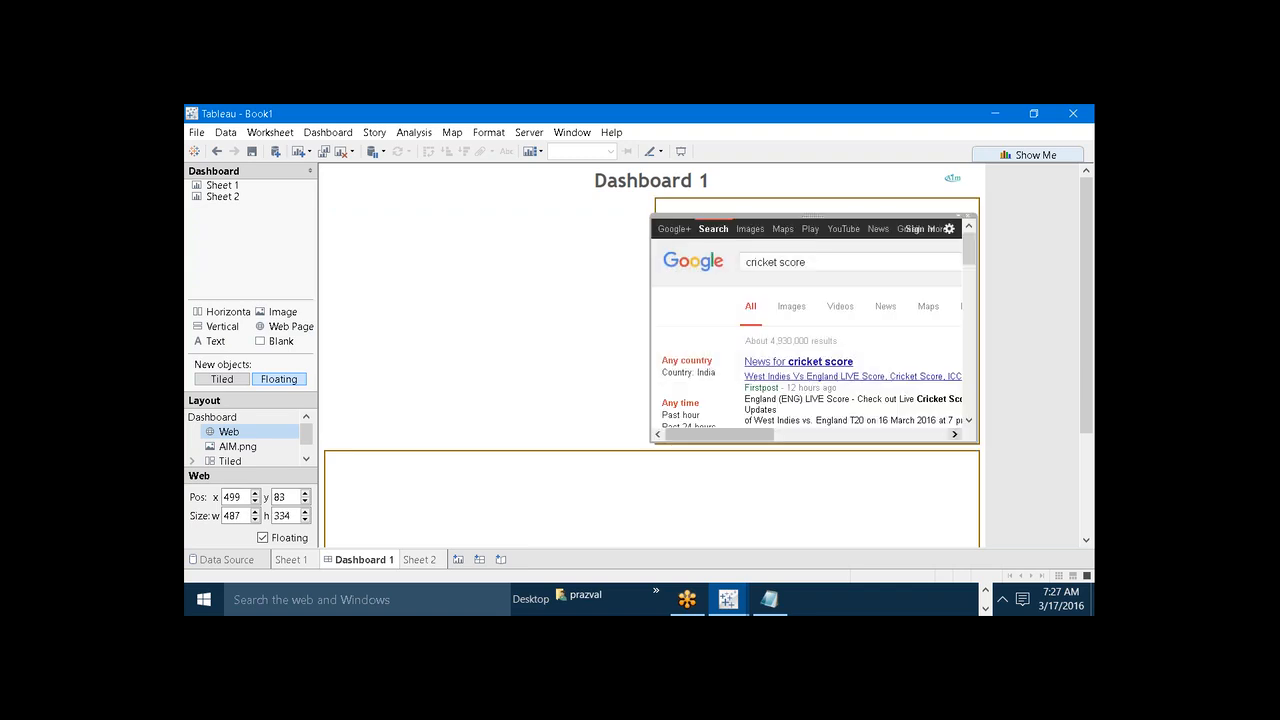
click(525, 355)
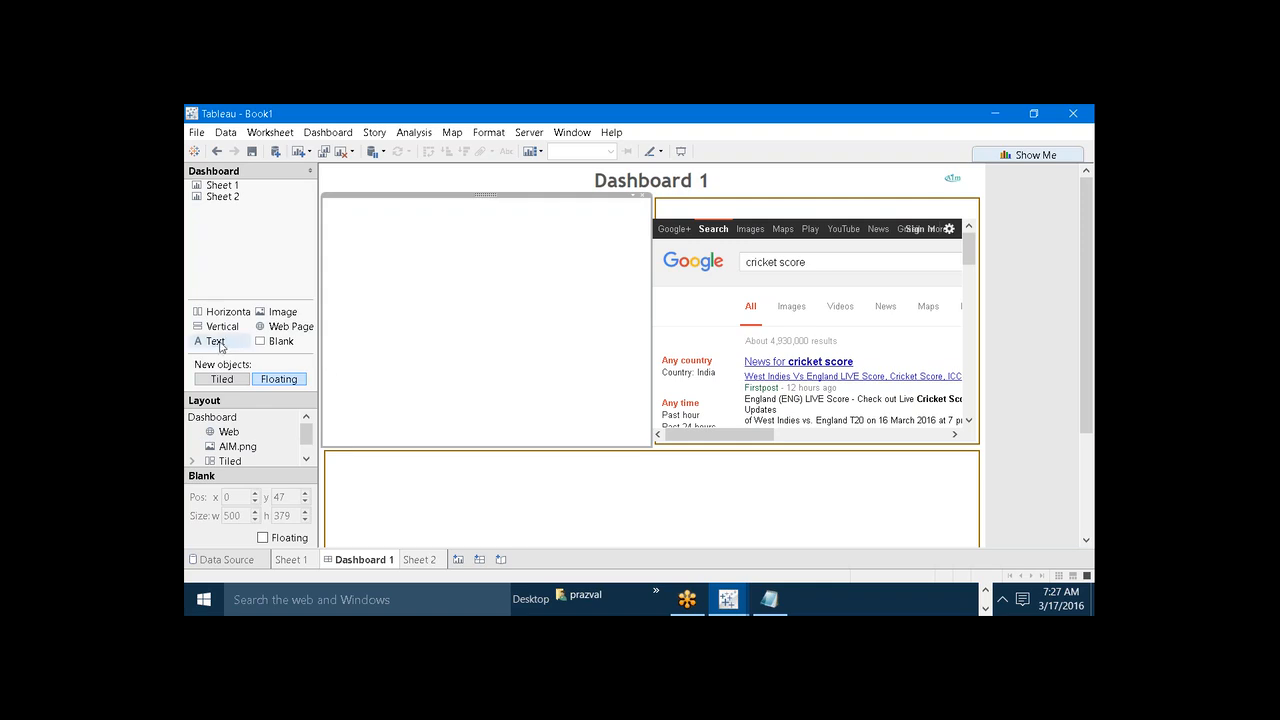
Add floating text reading "Search for the Required Content" above the web page and narrow the upper-right container slightly from its left edge
drag(216, 345, 668, 207)
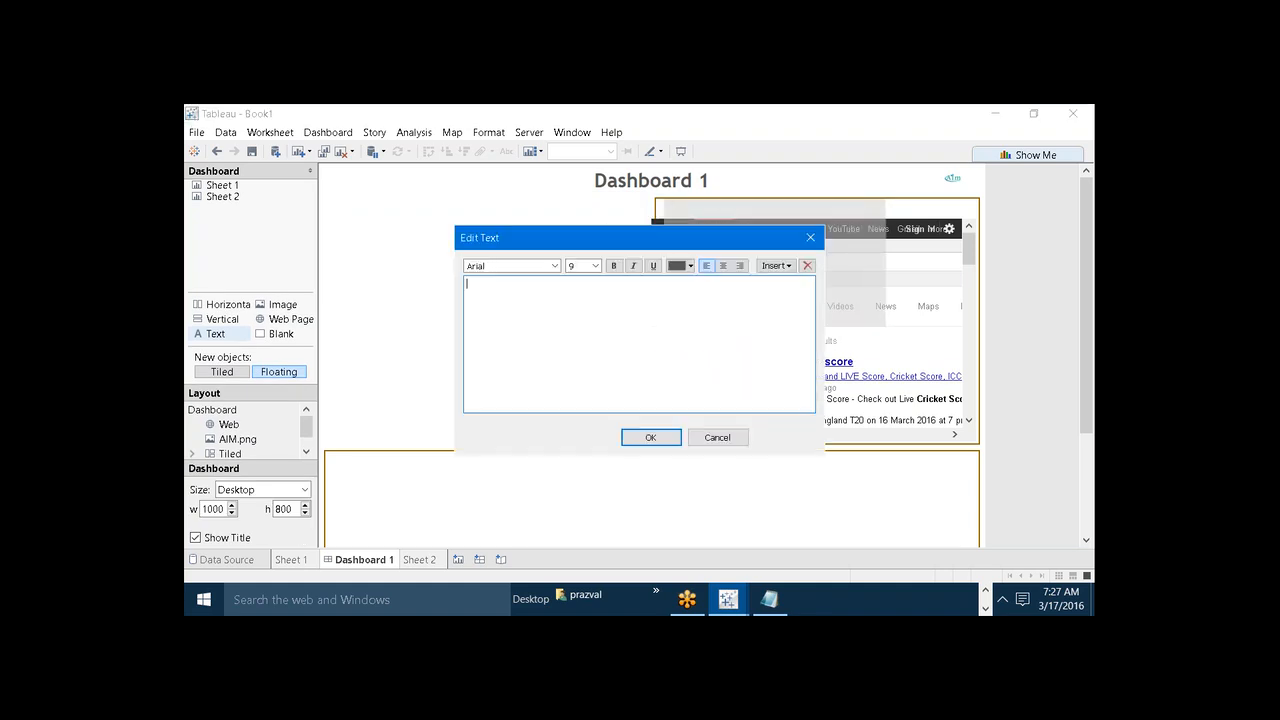
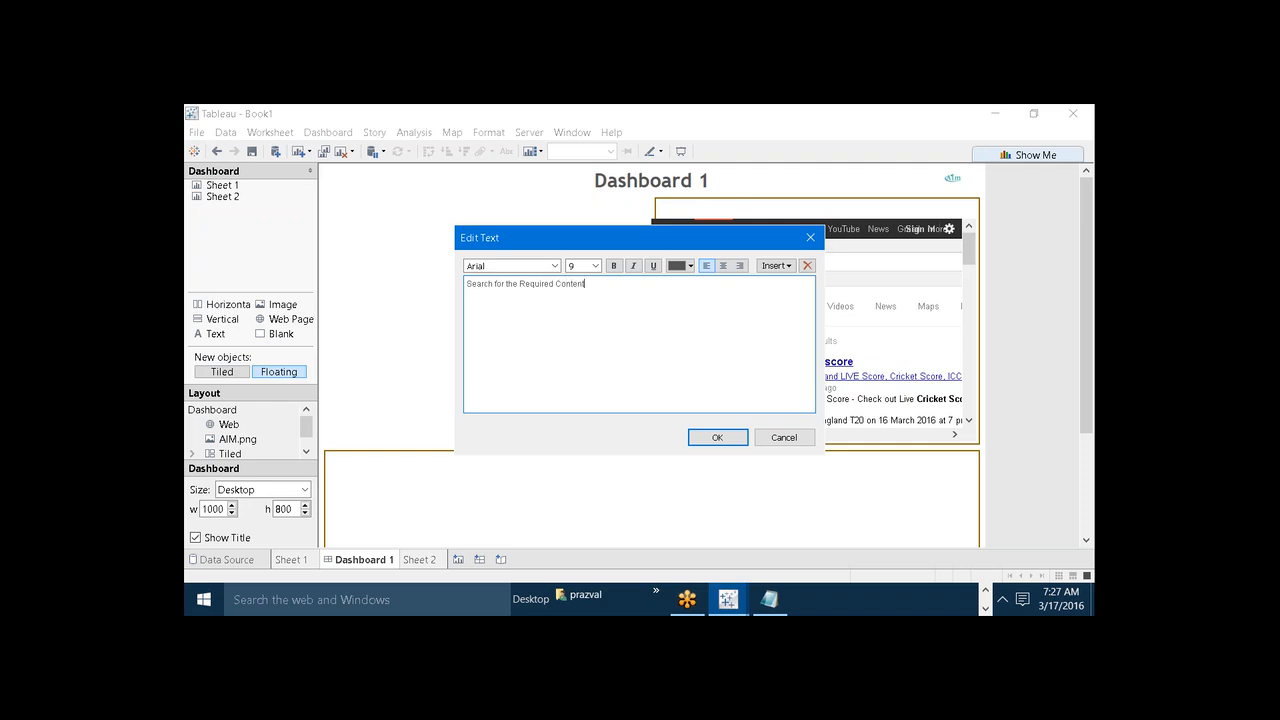
click(717, 437)
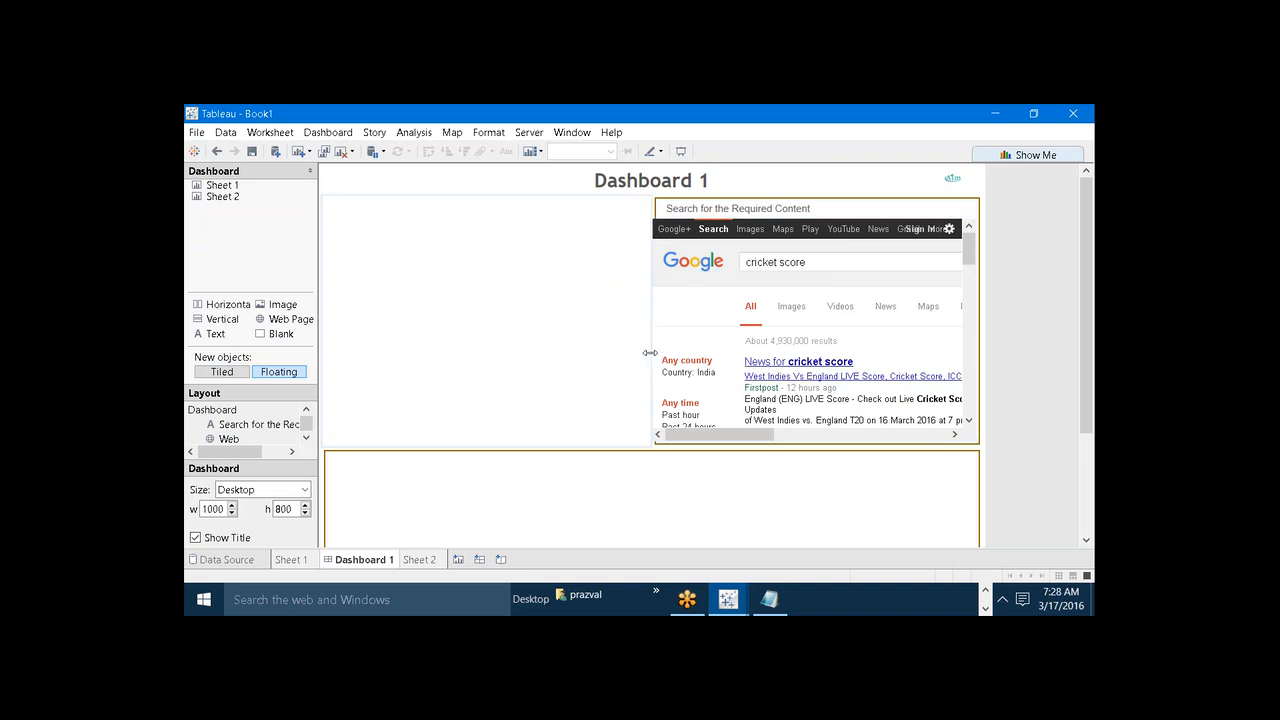
drag(650, 354, 662, 353)
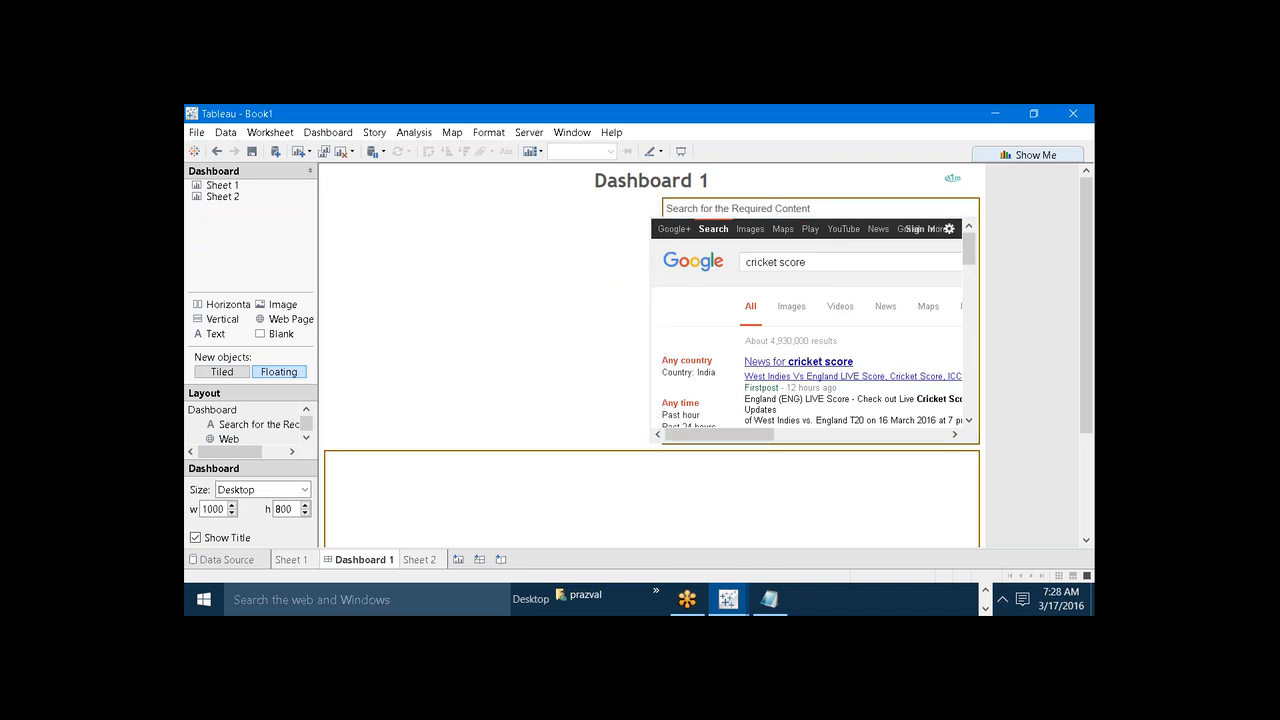
Narrow the floating web page object from its left edge so that it fits inside the upper-right bordered container
click(657, 352)
drag(652, 348, 670, 350)
click(614, 342)
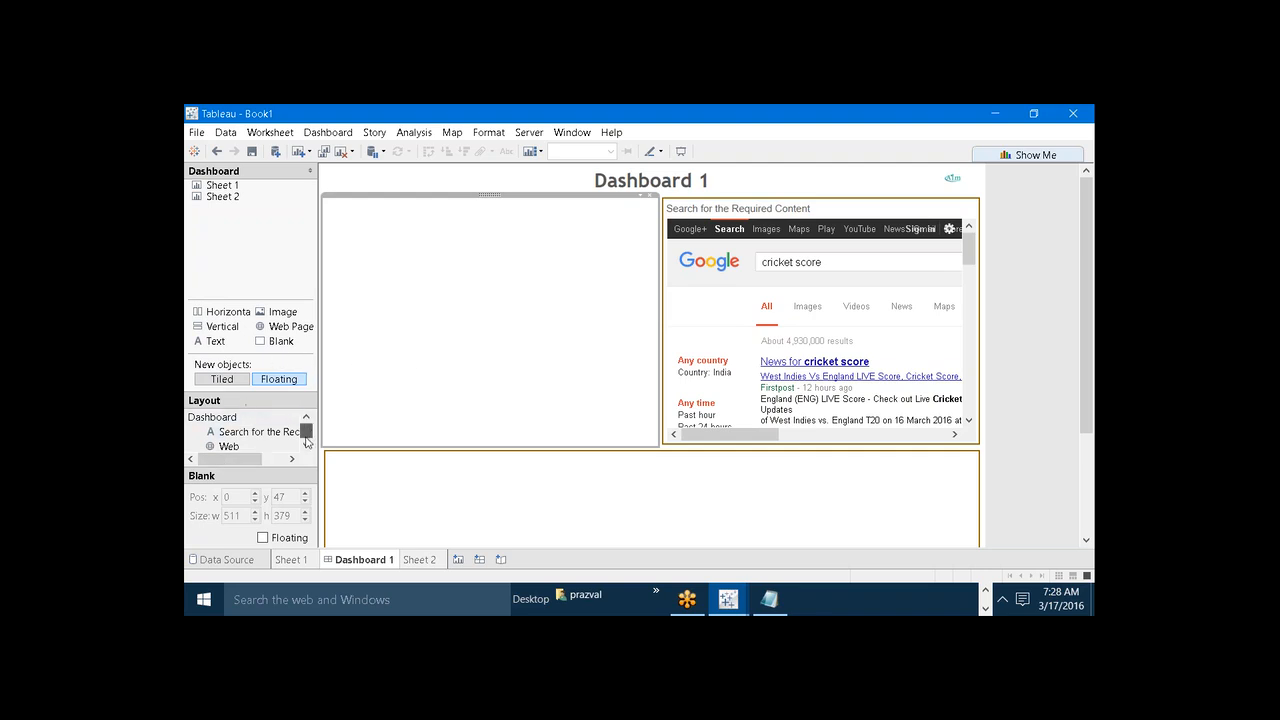
click(232, 420)
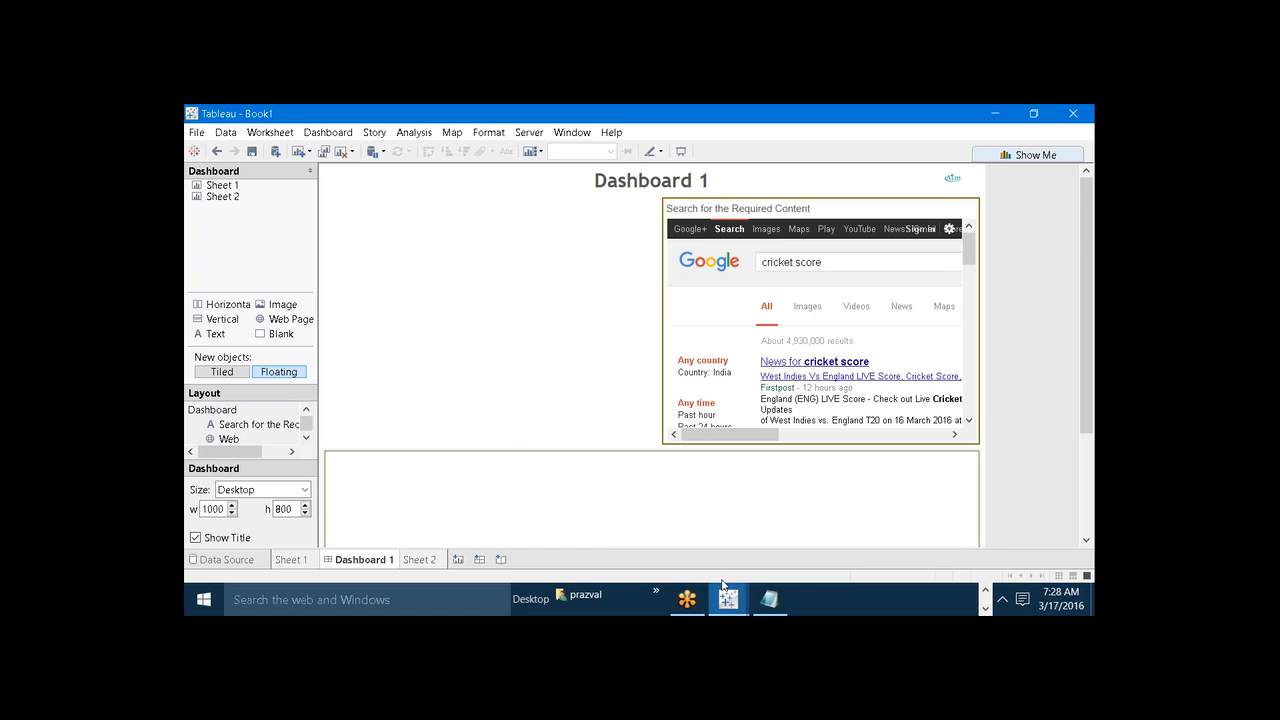
Switch to Paint and sketch a freehand horizontal line across the mockup's lowest box, with two short vertical lines splitting the strip below into three
click(985, 592)
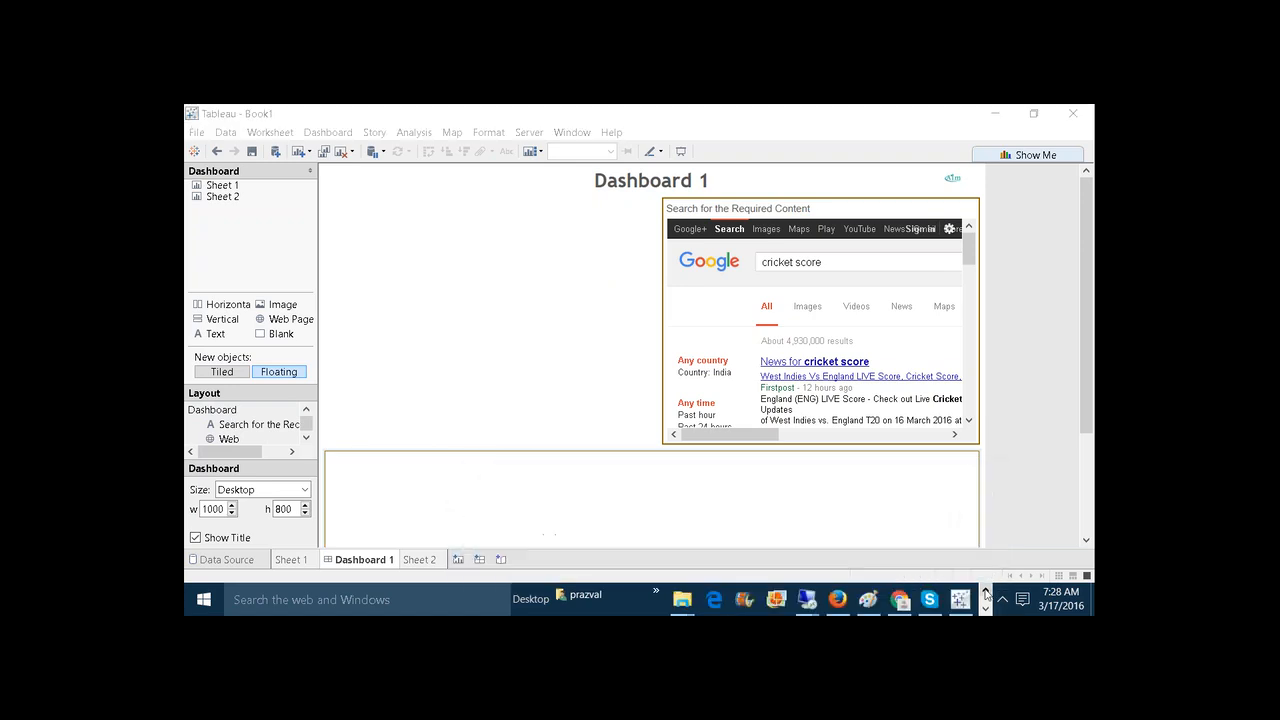
click(868, 599)
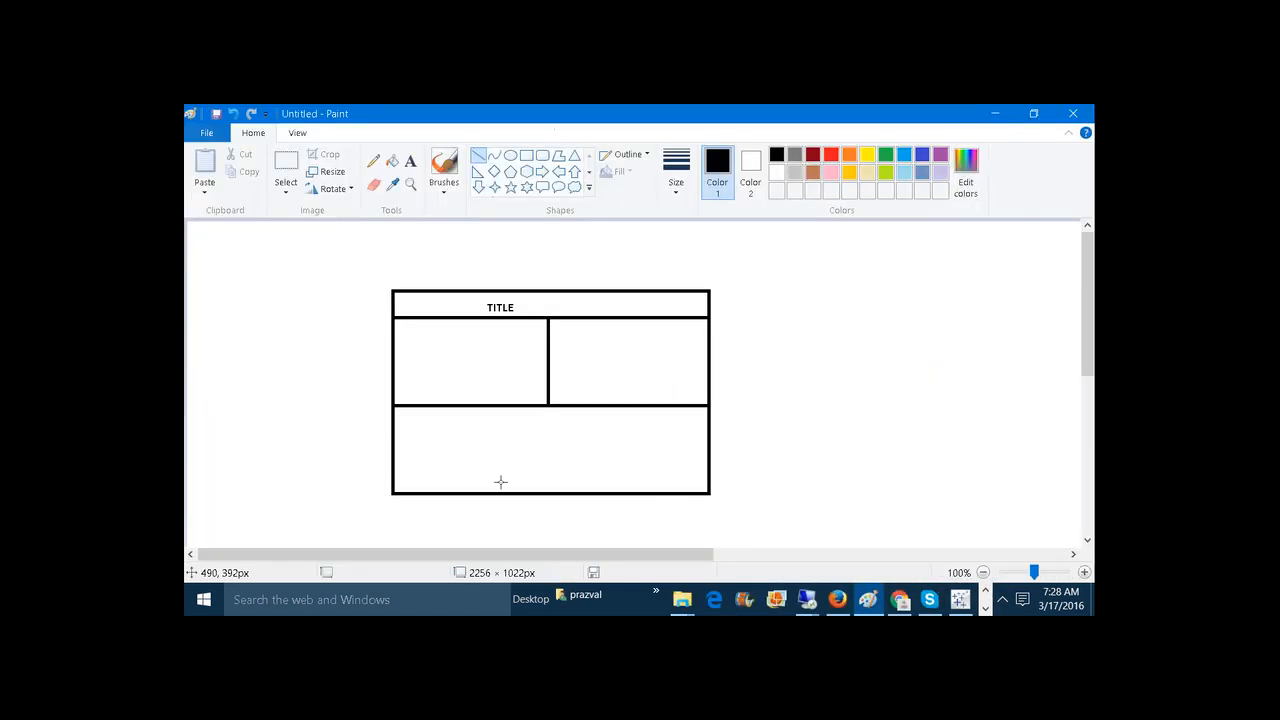
click(375, 166)
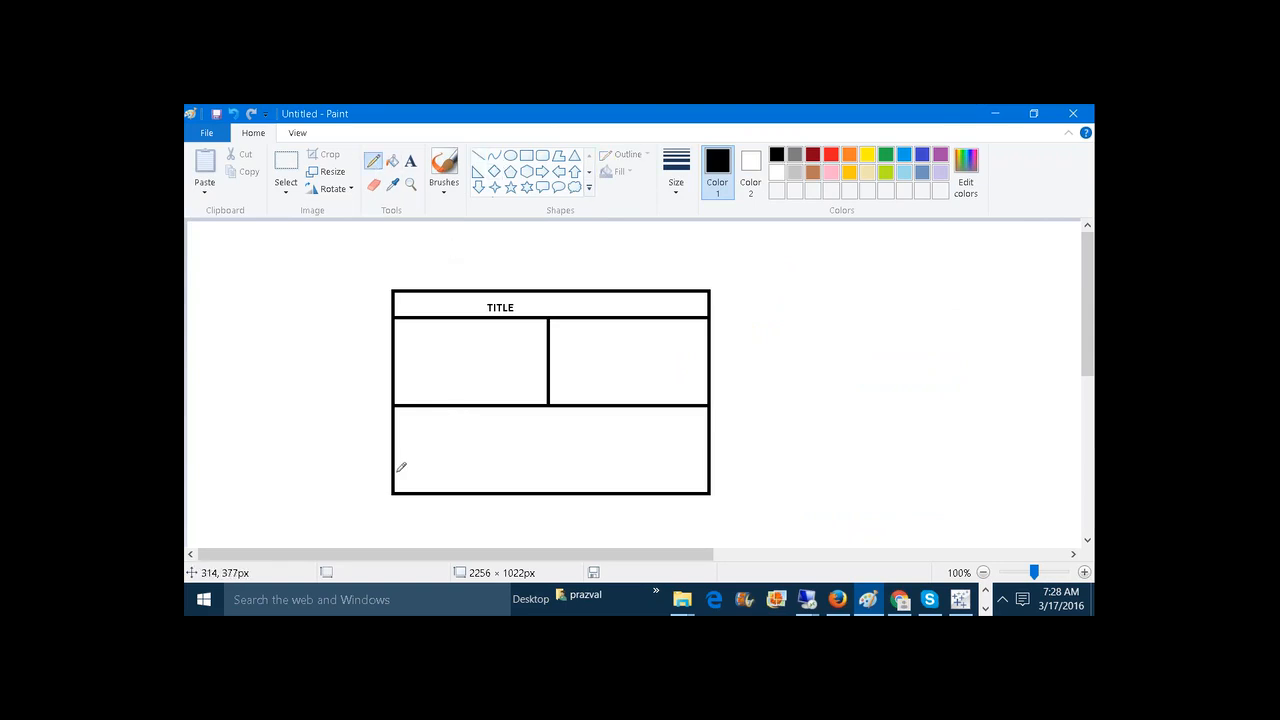
mouse_move(393, 462)
mouse_down()
mouse_move(603, 450)
mouse_move(708, 460)
mouse_up()
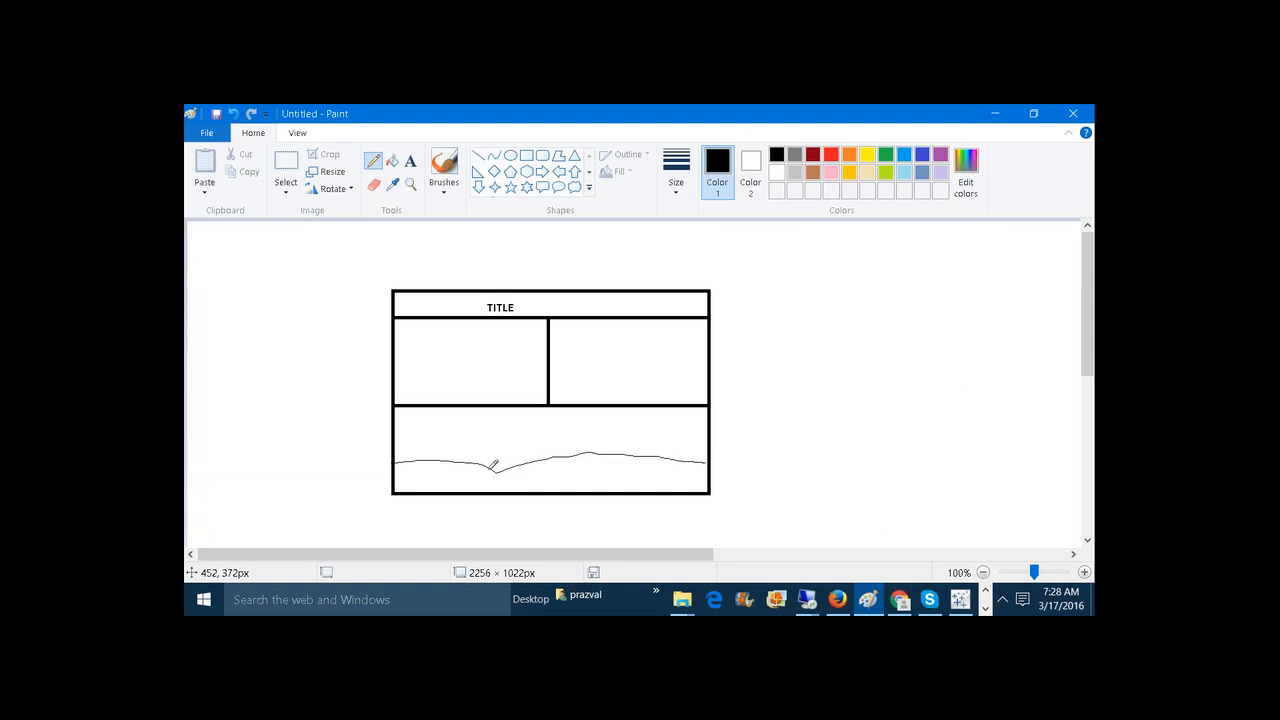
drag(481, 465, 481, 487)
drag(607, 455, 607, 488)
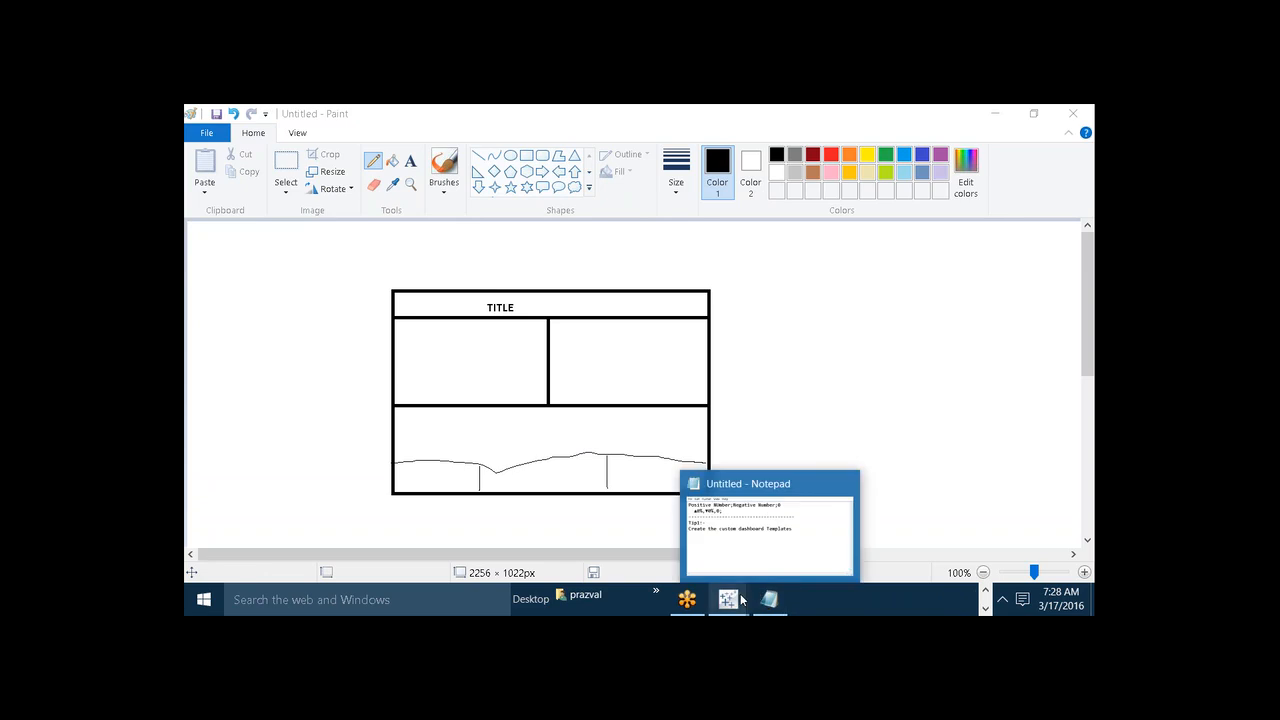
Switch back to Tableau and add a tiled Vertical container, about 1000 by 192, across the bottom of the dashboard
click(903, 531)
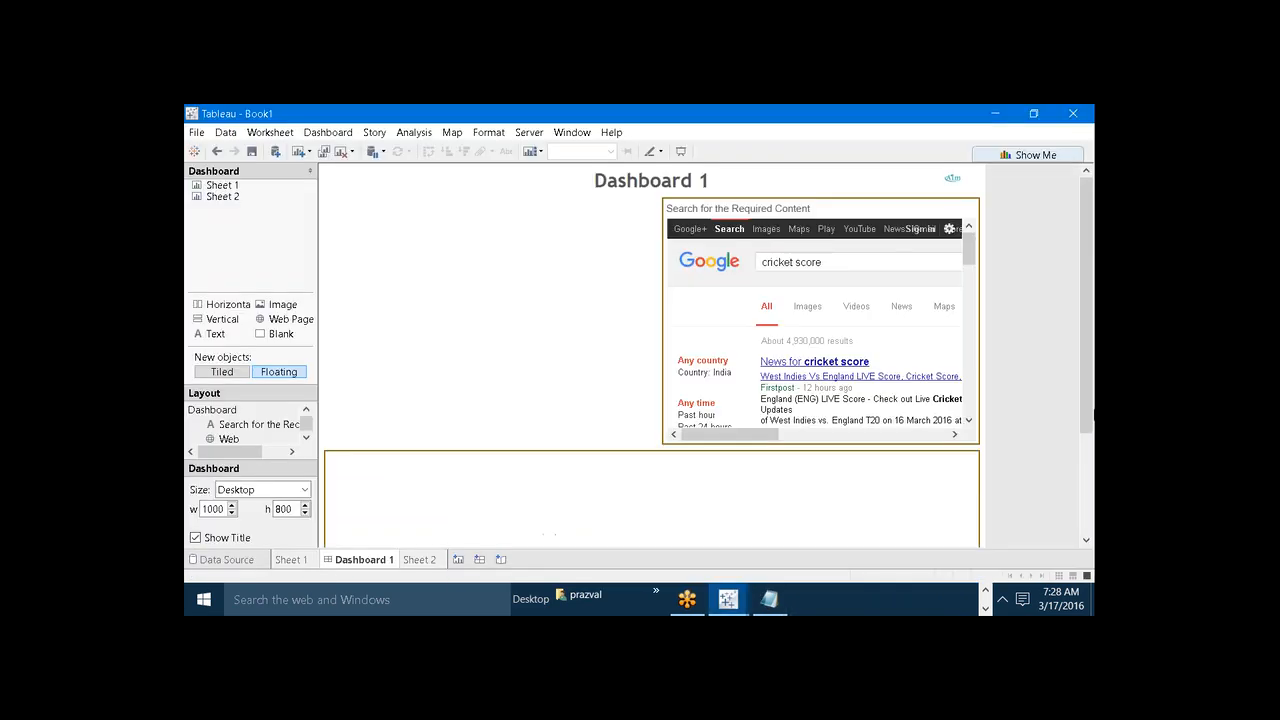
drag(1090, 414, 1094, 521)
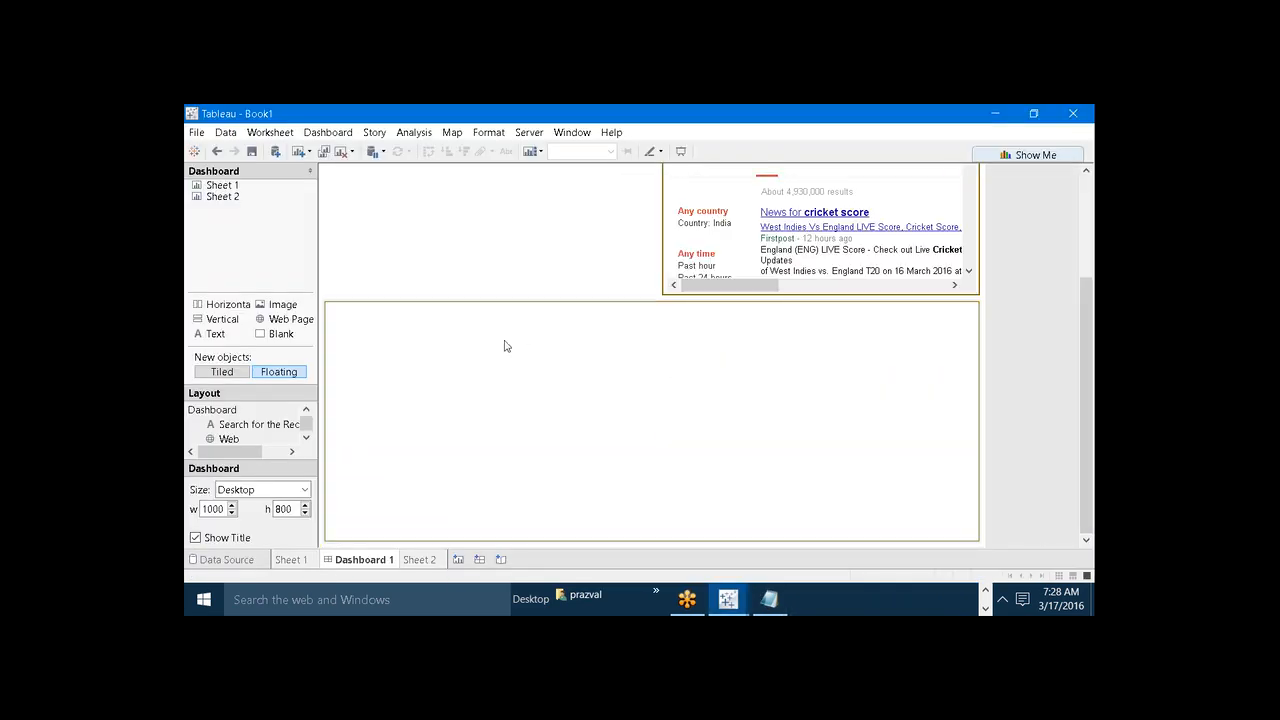
click(465, 374)
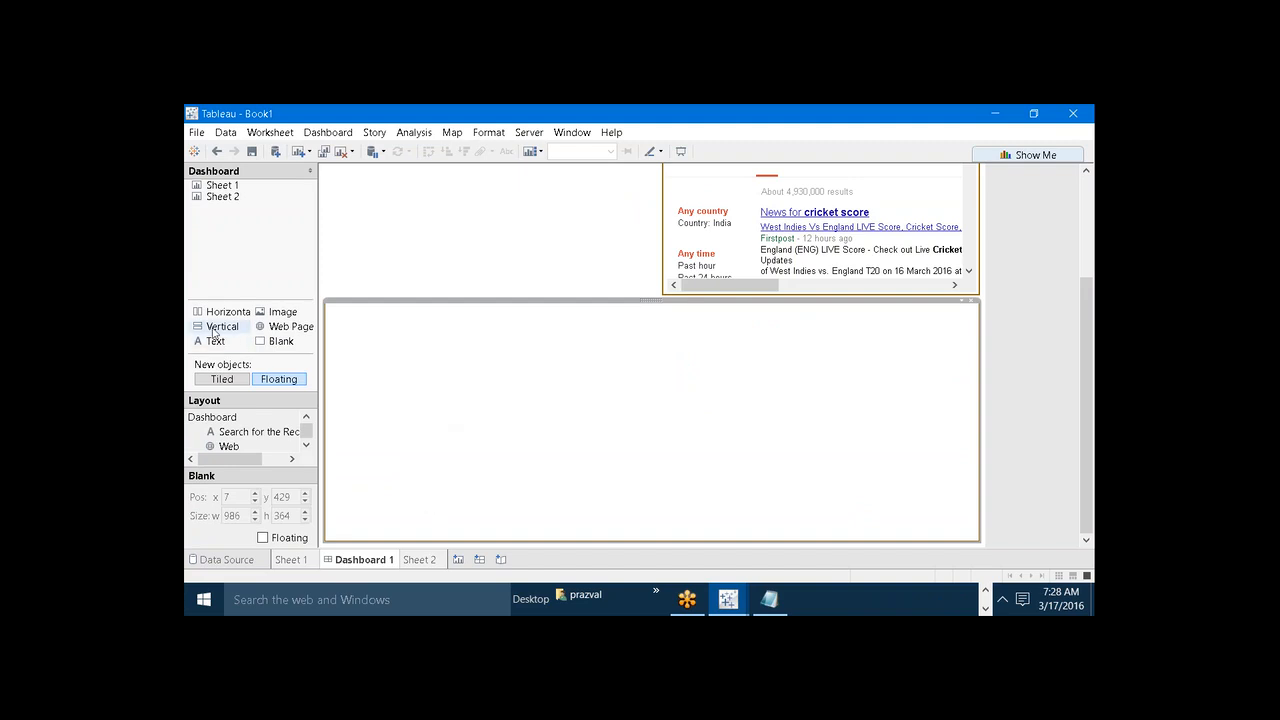
drag(213, 328, 193, 294)
click(215, 376)
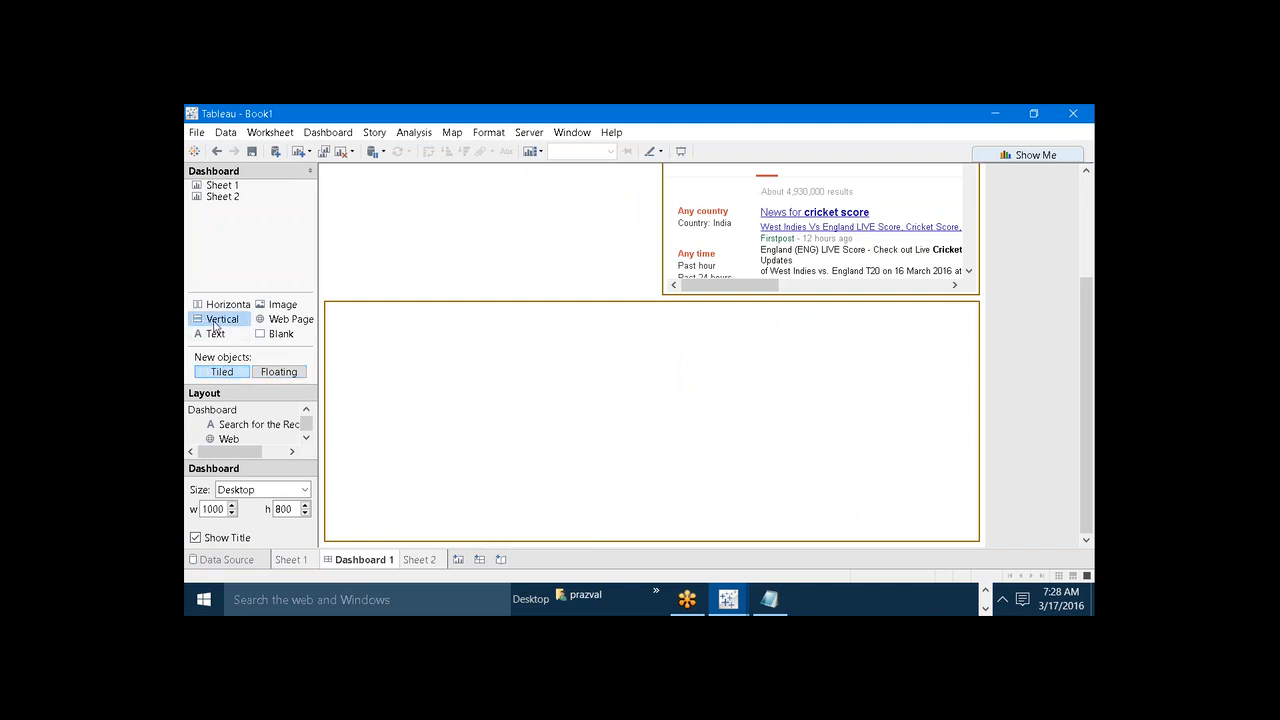
drag(215, 320, 573, 546)
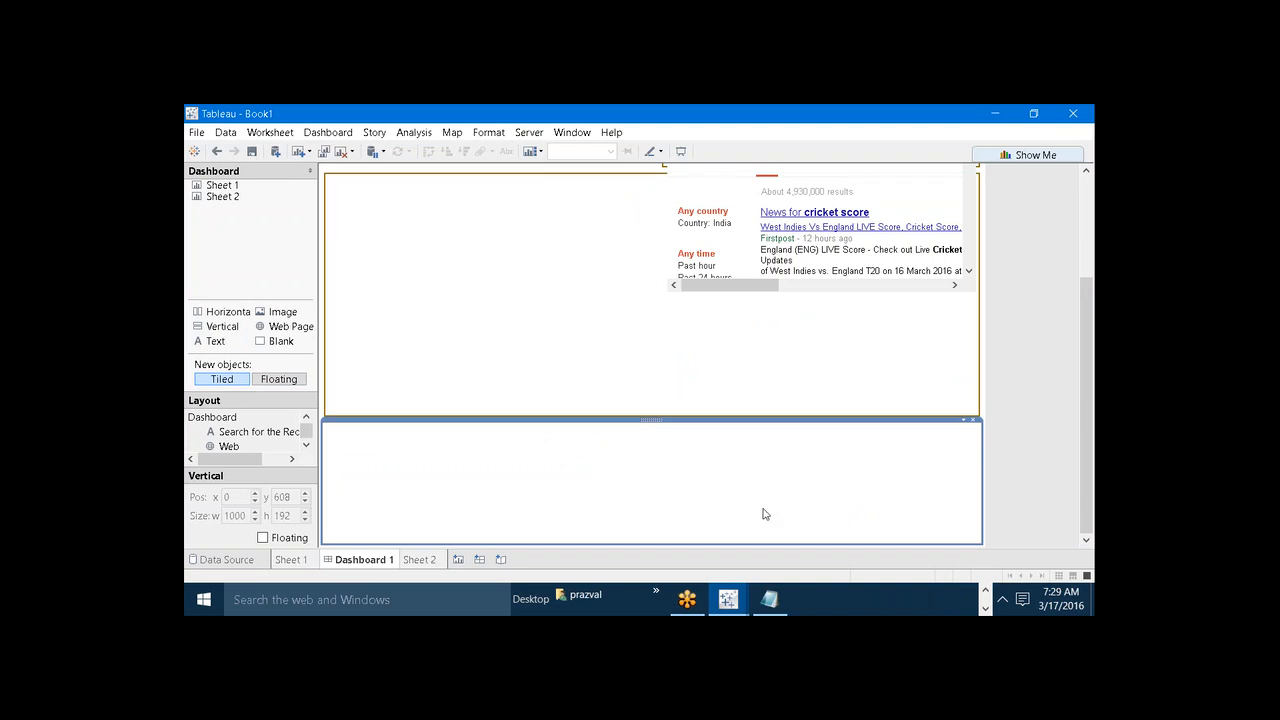
Place three tiled Horizontal containers side by side inside the new Vertical container at the bottom of the dashboard
drag(238, 316, 362, 468)
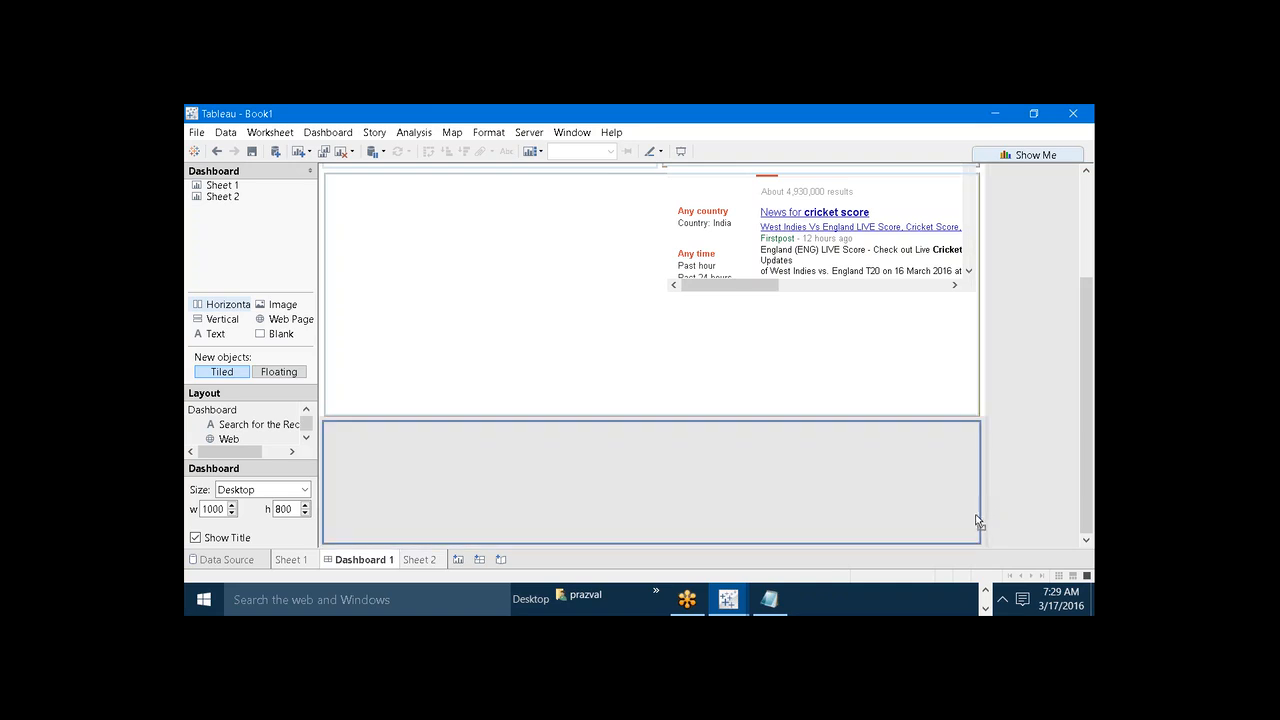
drag(986, 522, 975, 528)
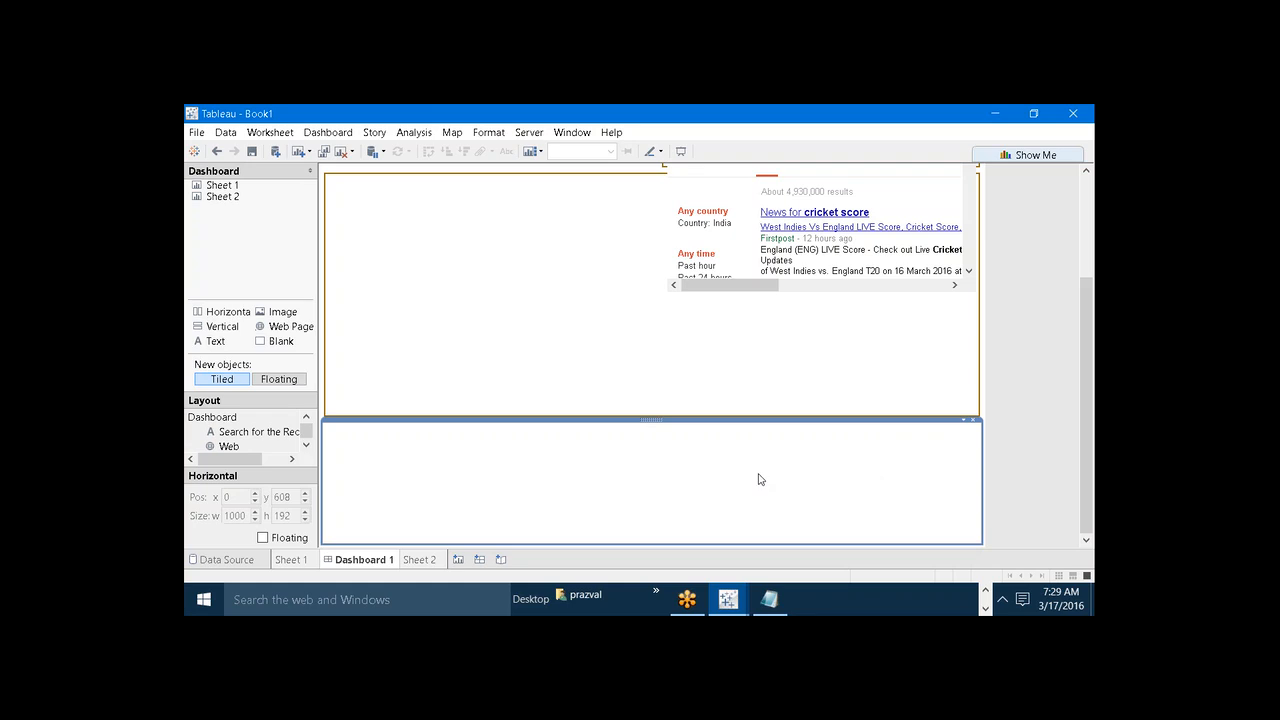
drag(234, 317, 324, 459)
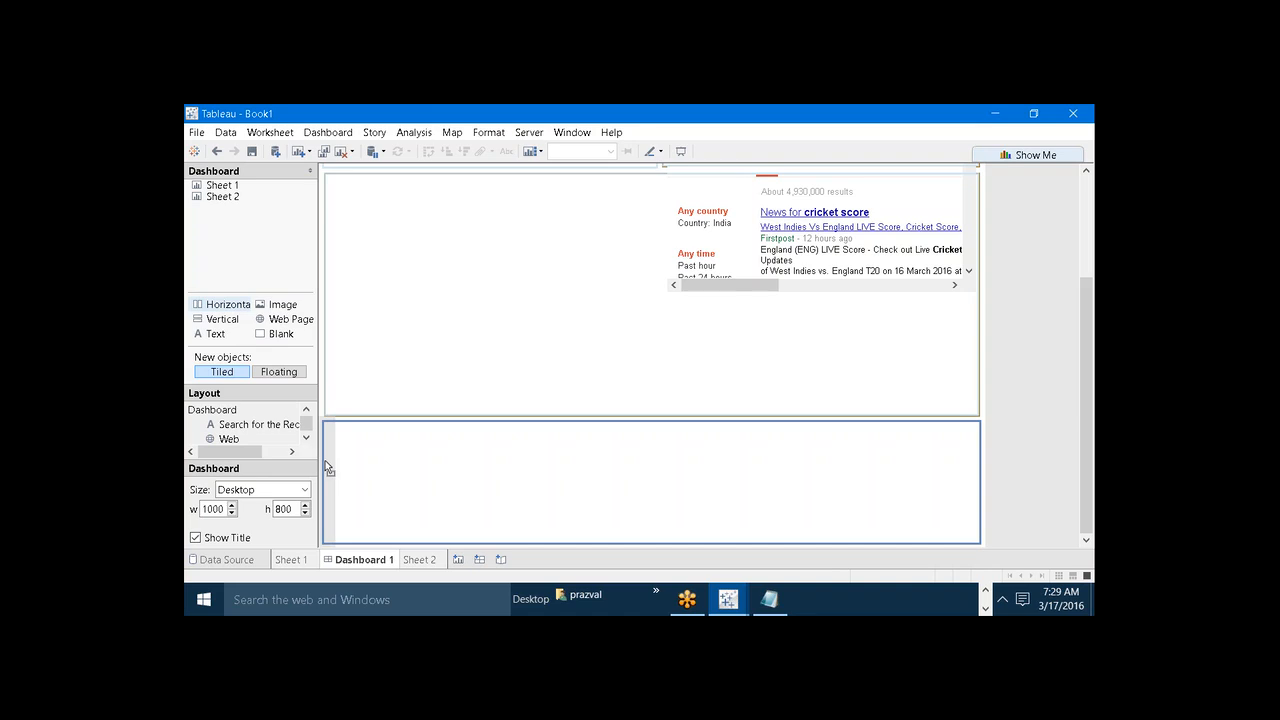
drag(622, 498, 720, 503)
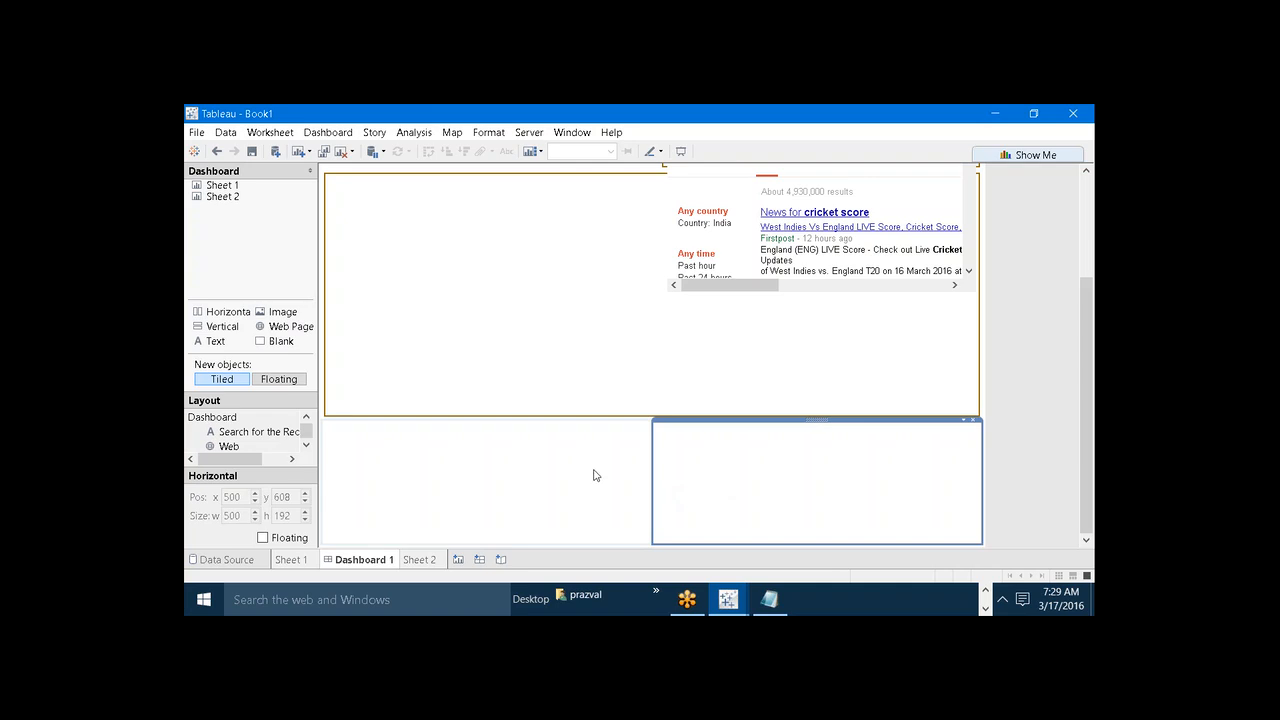
key(ctrl+z)
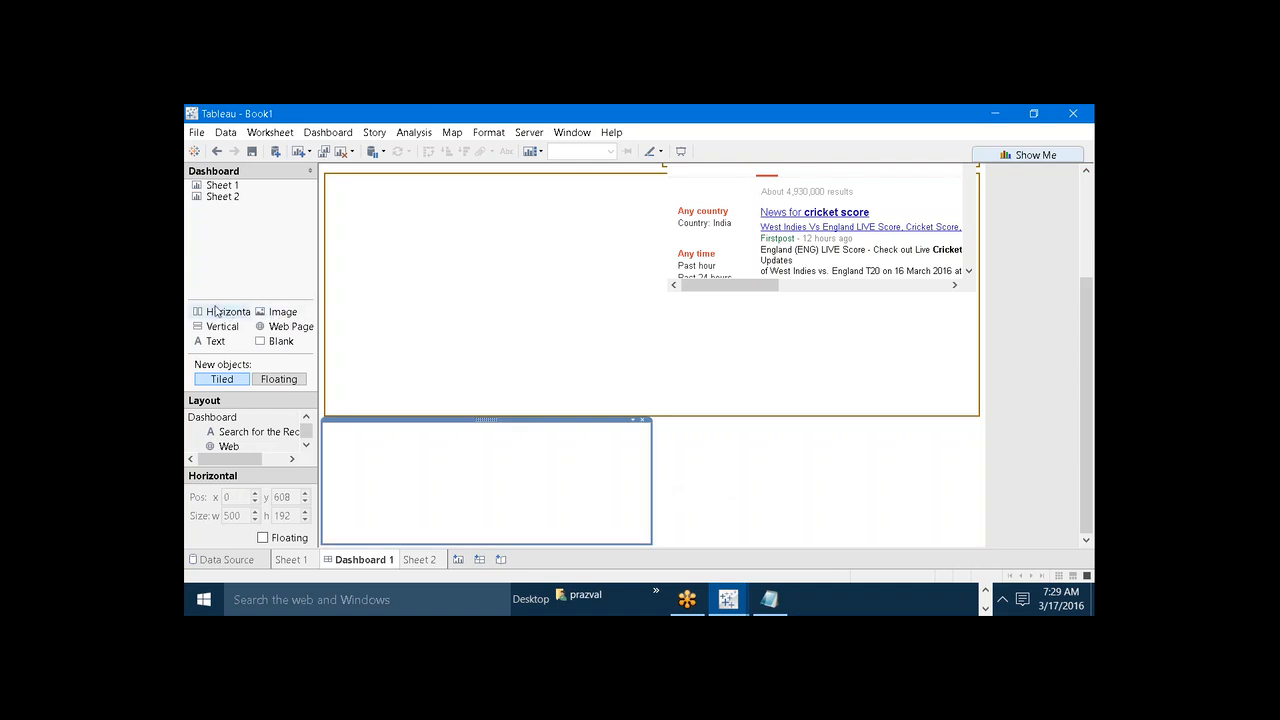
drag(216, 311, 325, 458)
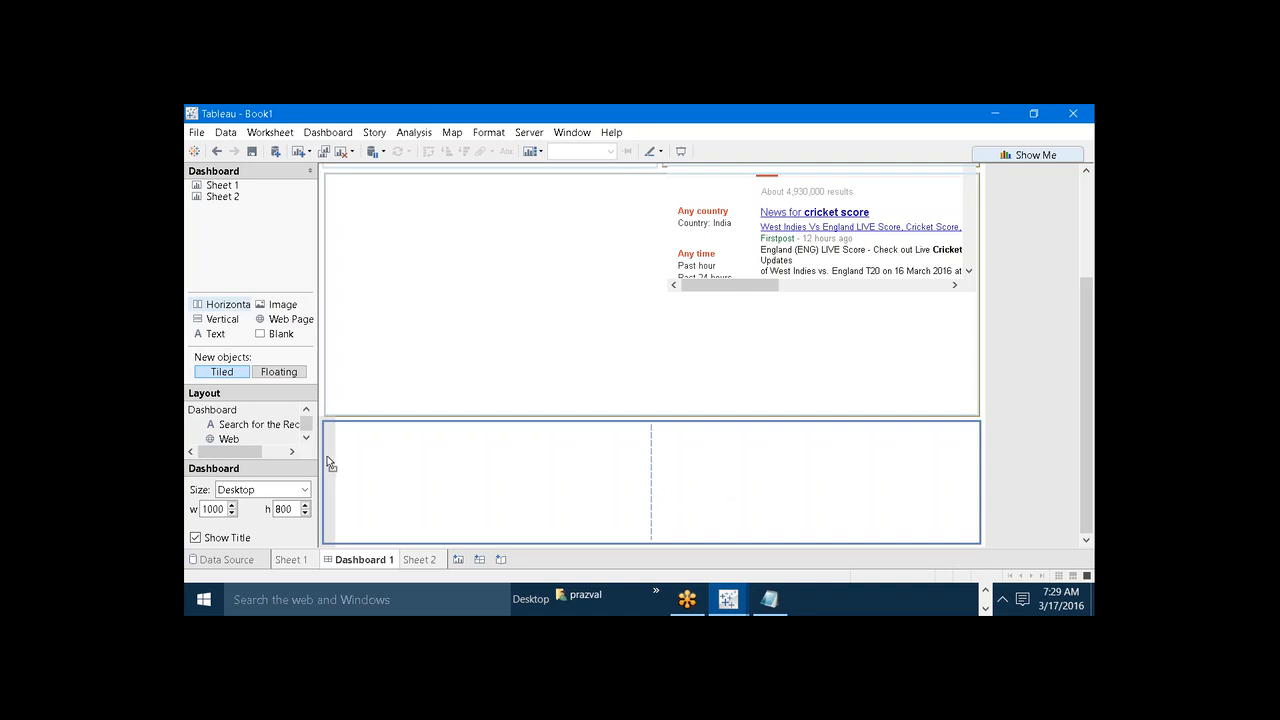
drag(327, 454, 328, 449)
click(441, 492)
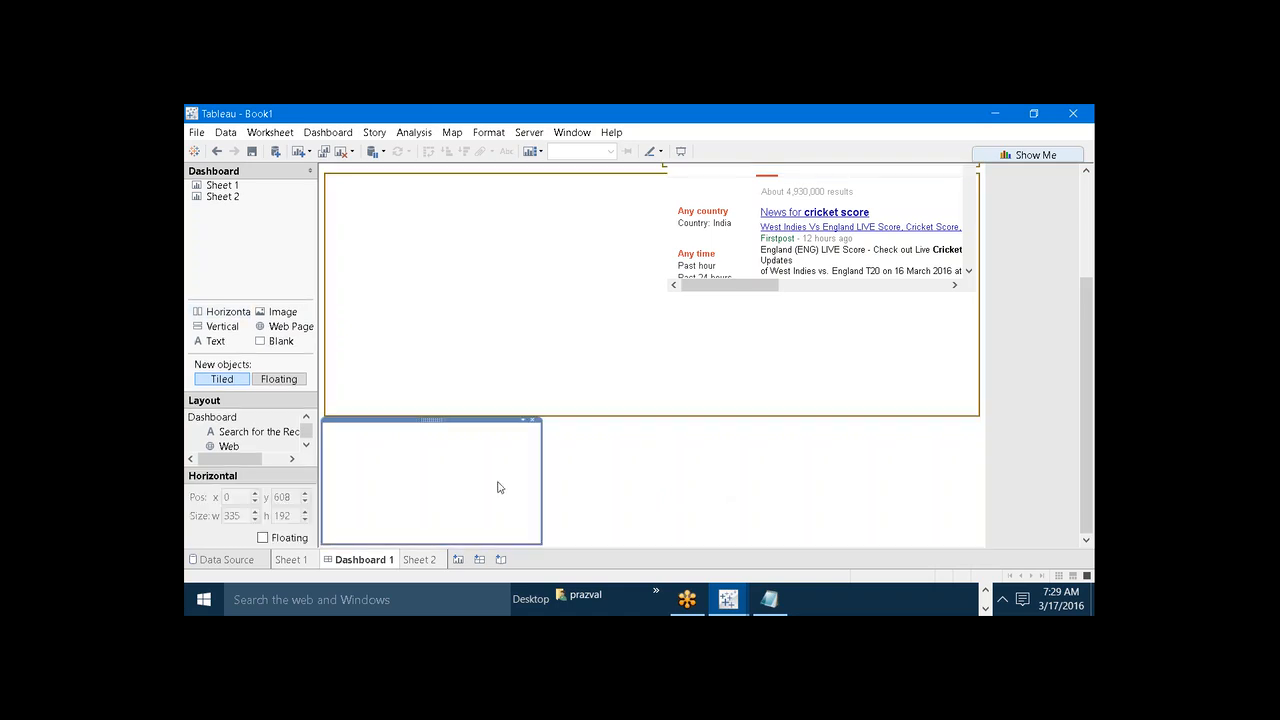
click(575, 500)
click(811, 503)
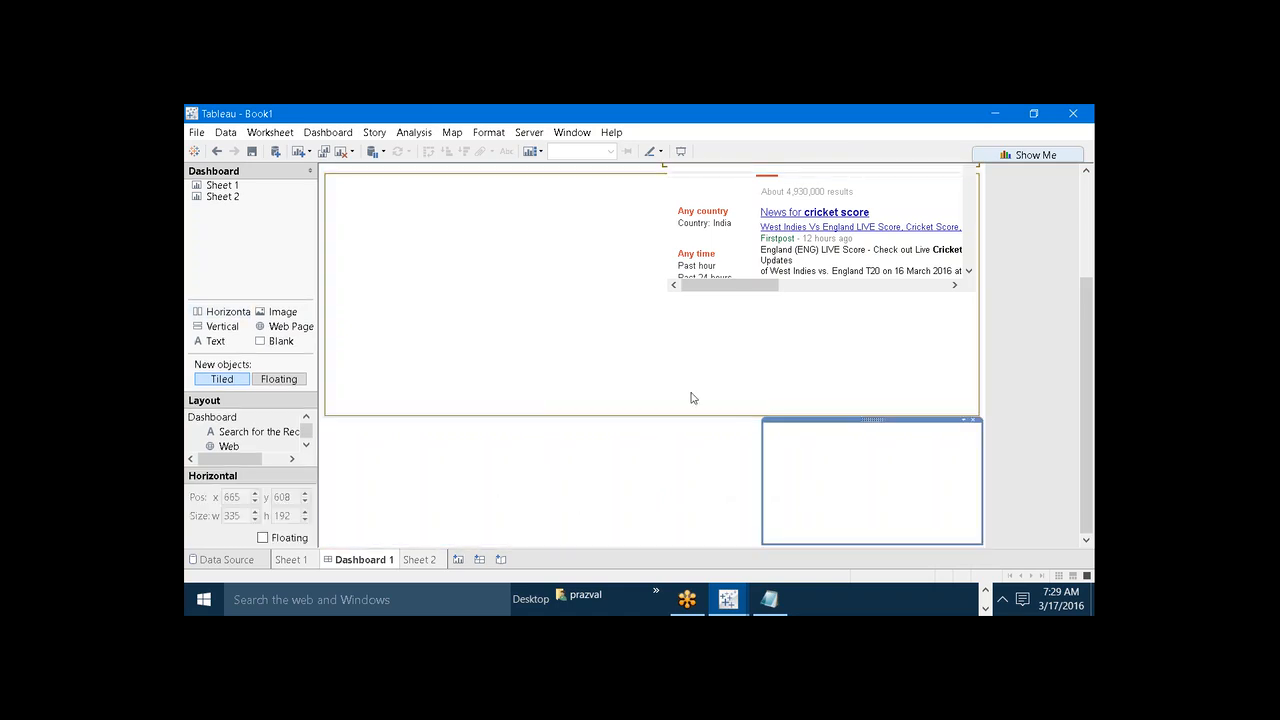
Give the left container of the bottom row a solid dark green border in the second thickness
click(449, 480)
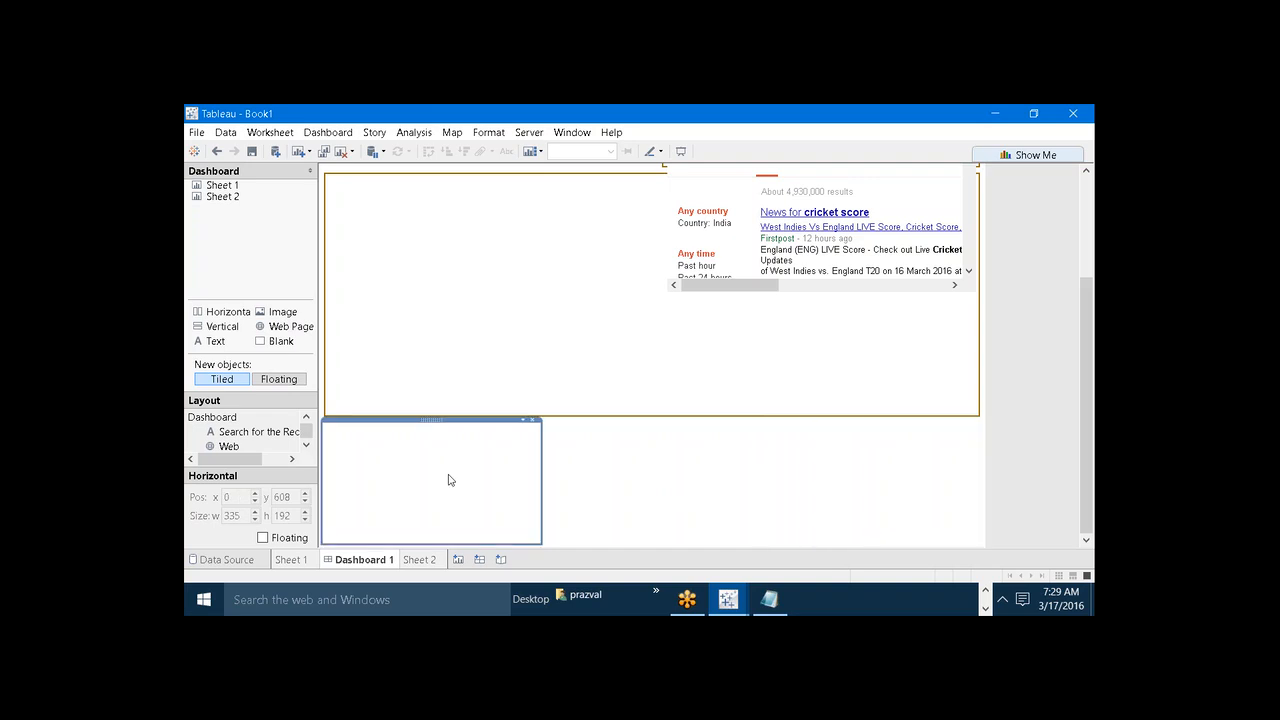
click(522, 421)
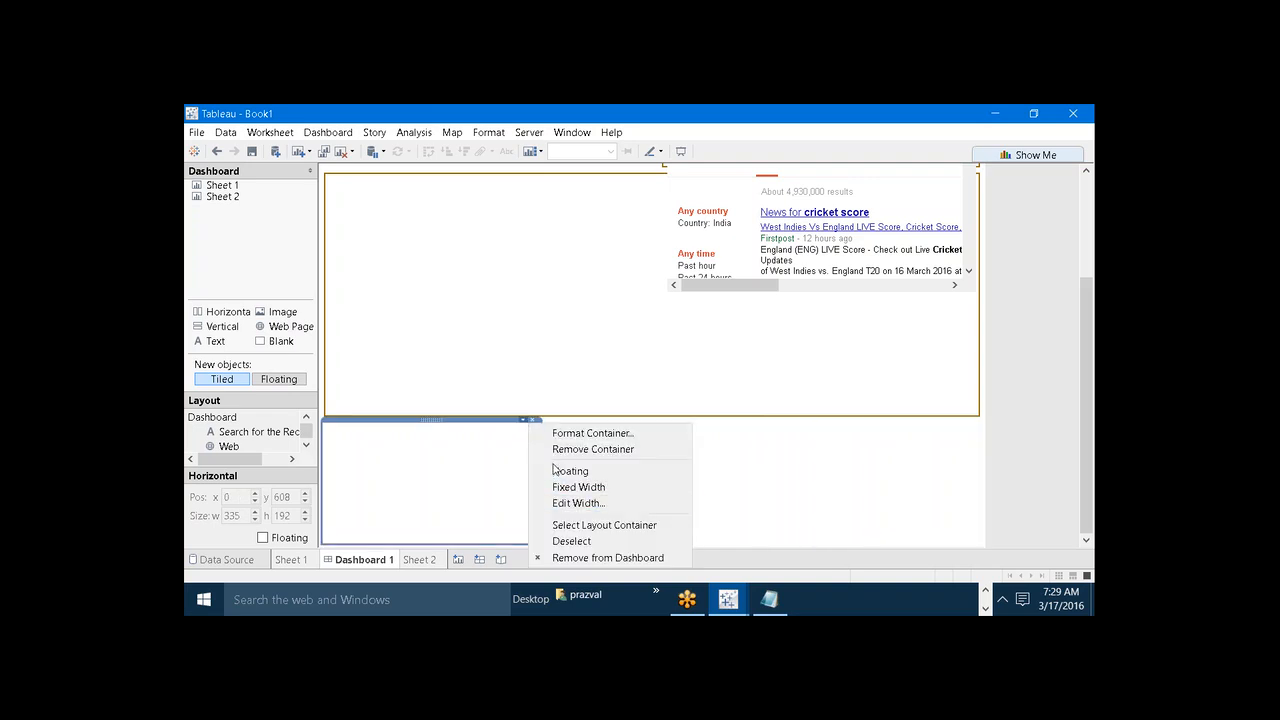
click(557, 436)
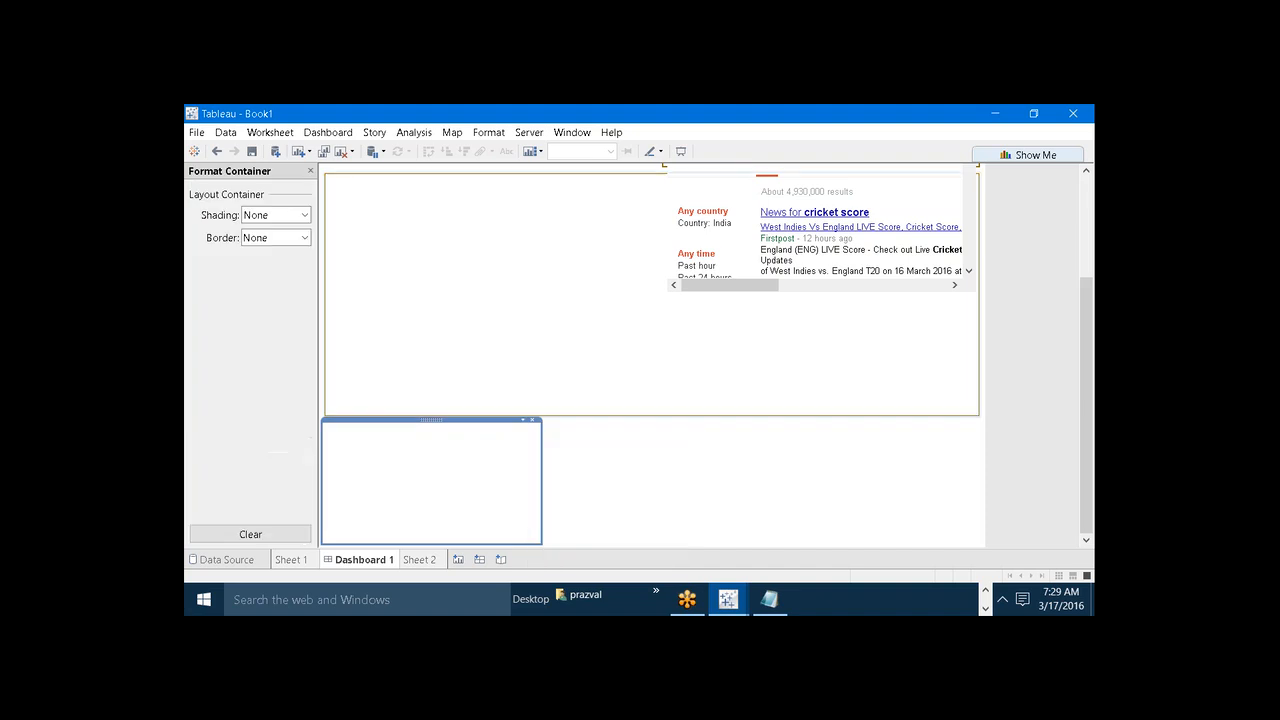
click(305, 237)
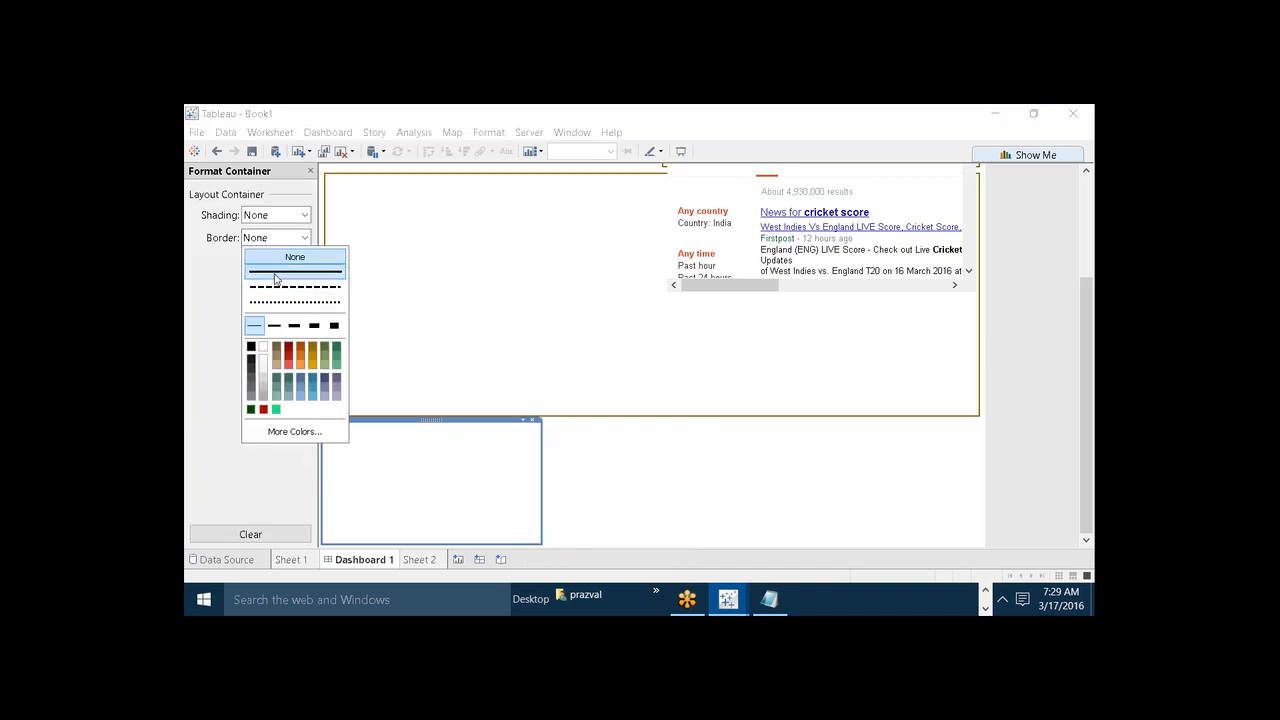
click(295, 271)
click(284, 327)
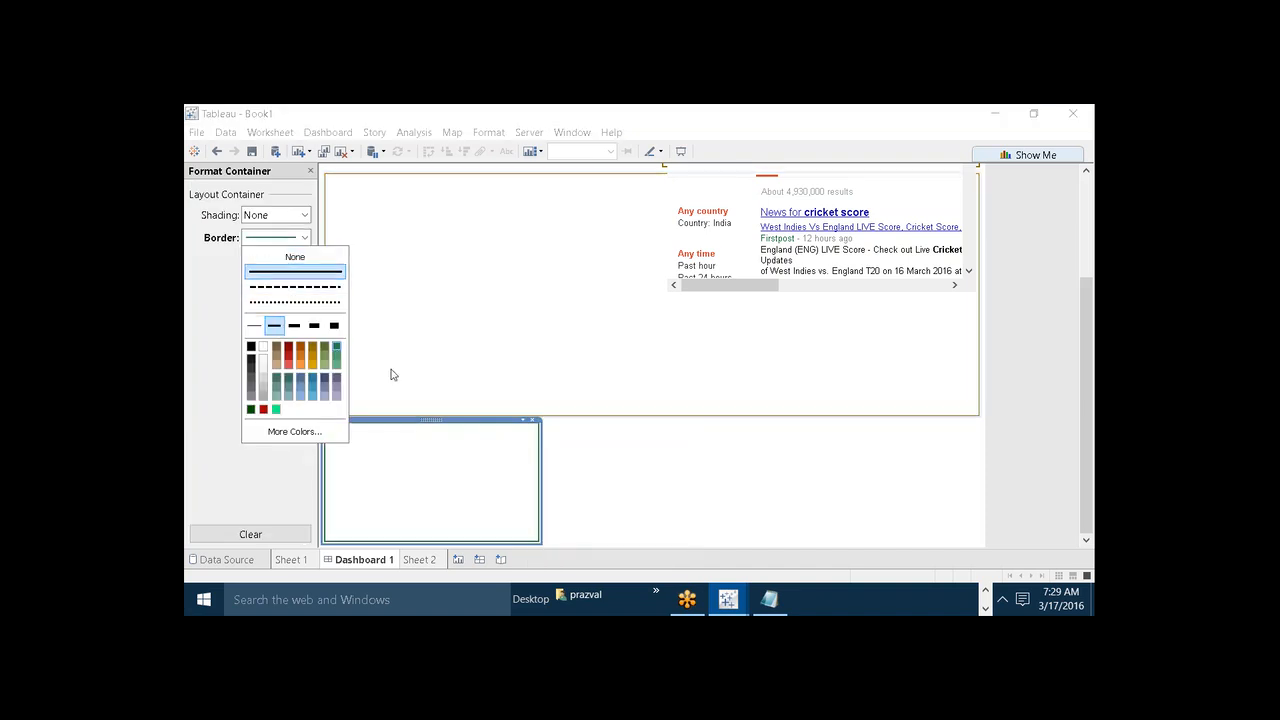
Give the middle container of the bottom row a solid brown border in the second thickness
click(611, 474)
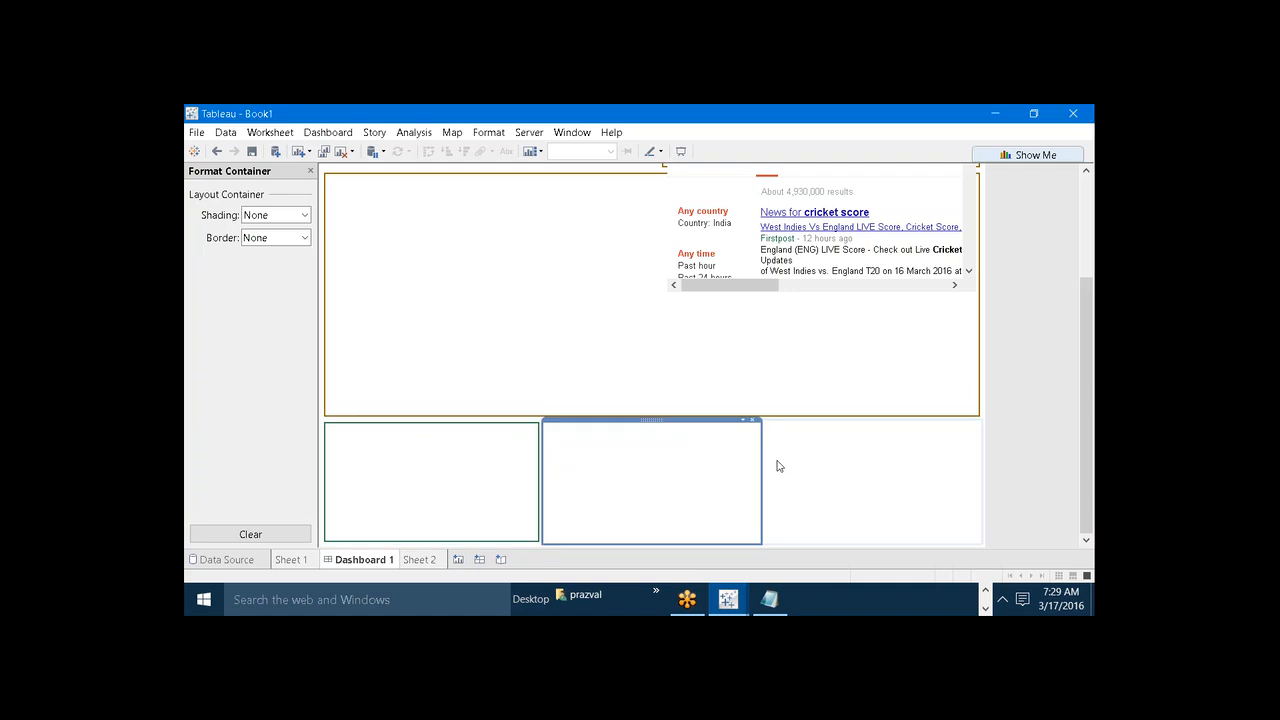
click(743, 421)
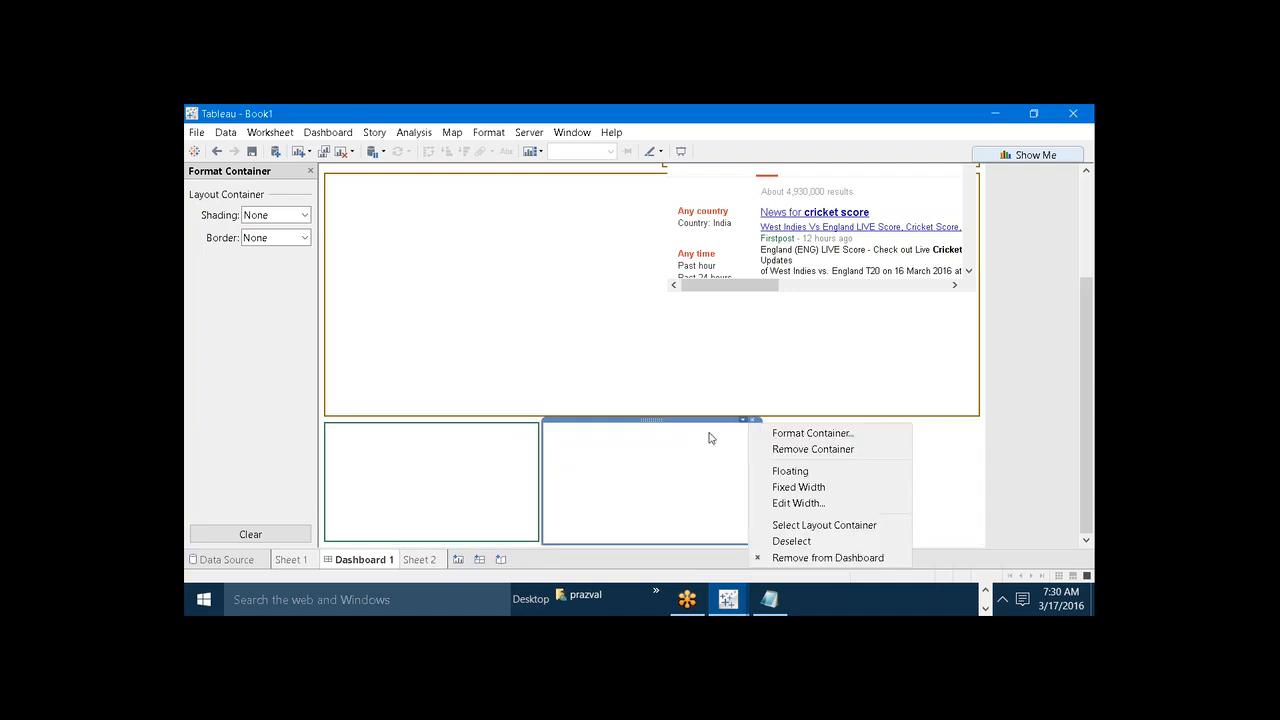
click(305, 238)
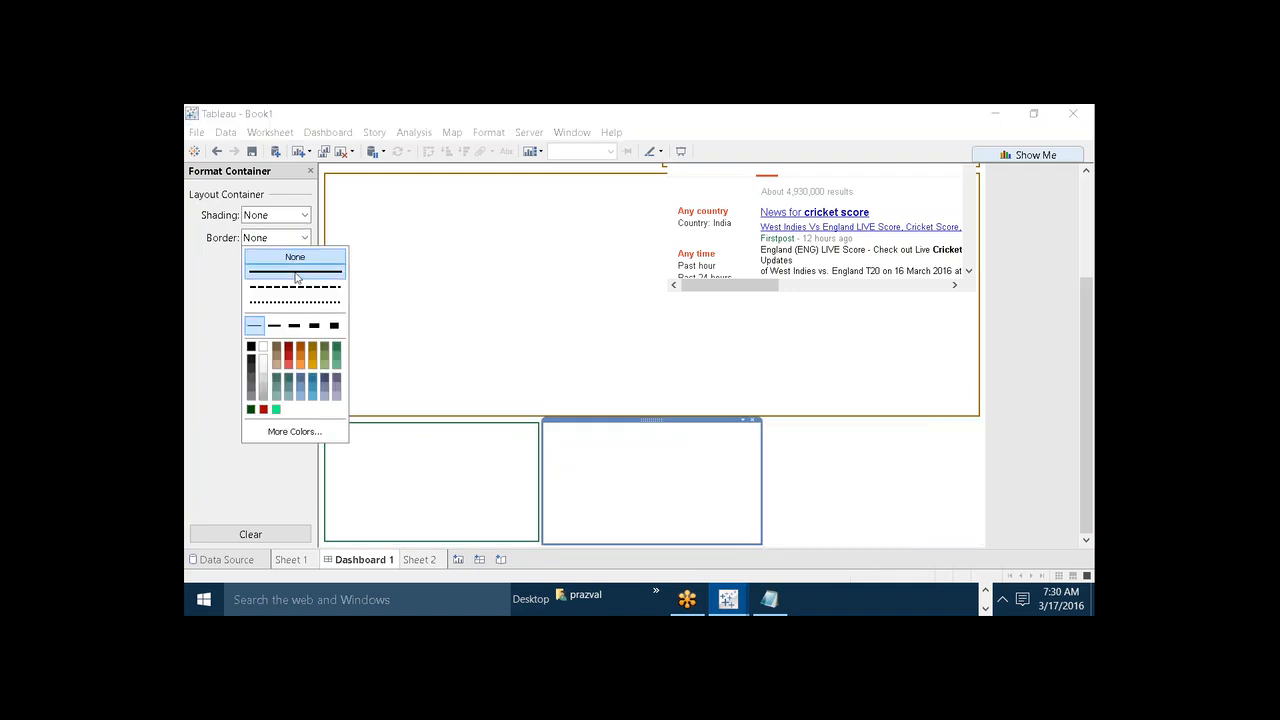
click(274, 325)
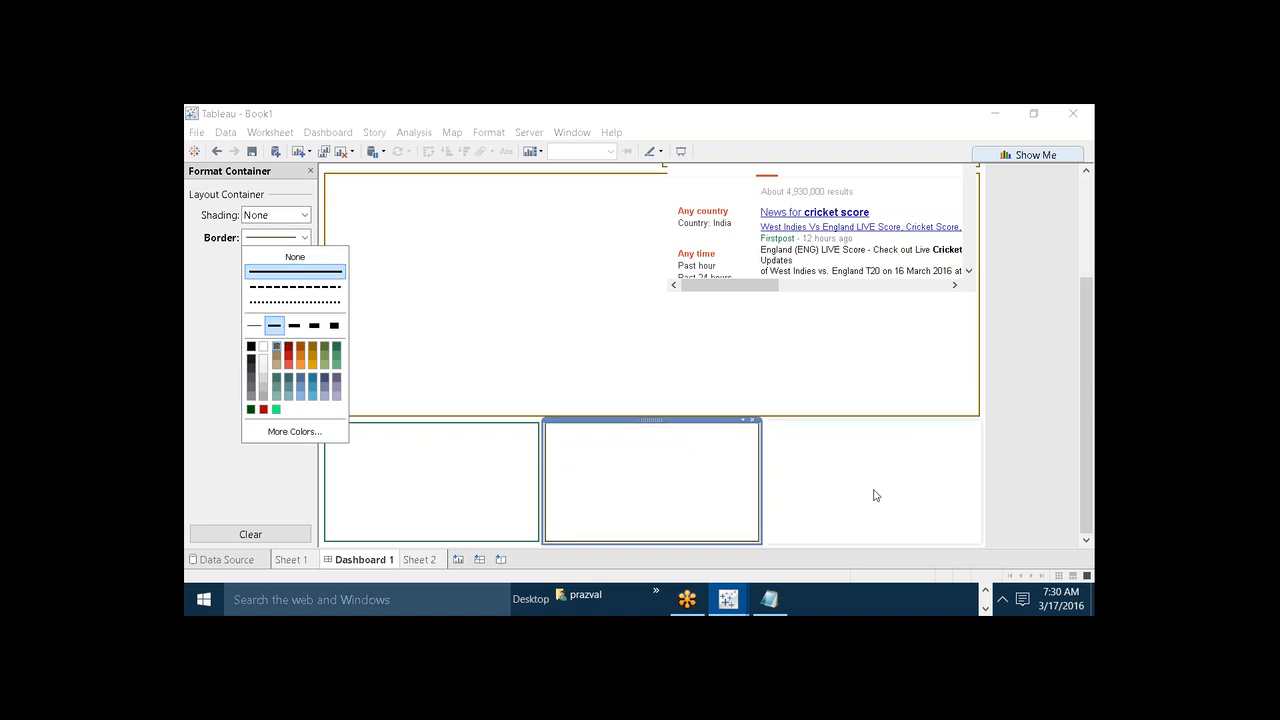
Give the right container of the bottom row a solid dark gold border in the second thickness
click(951, 451)
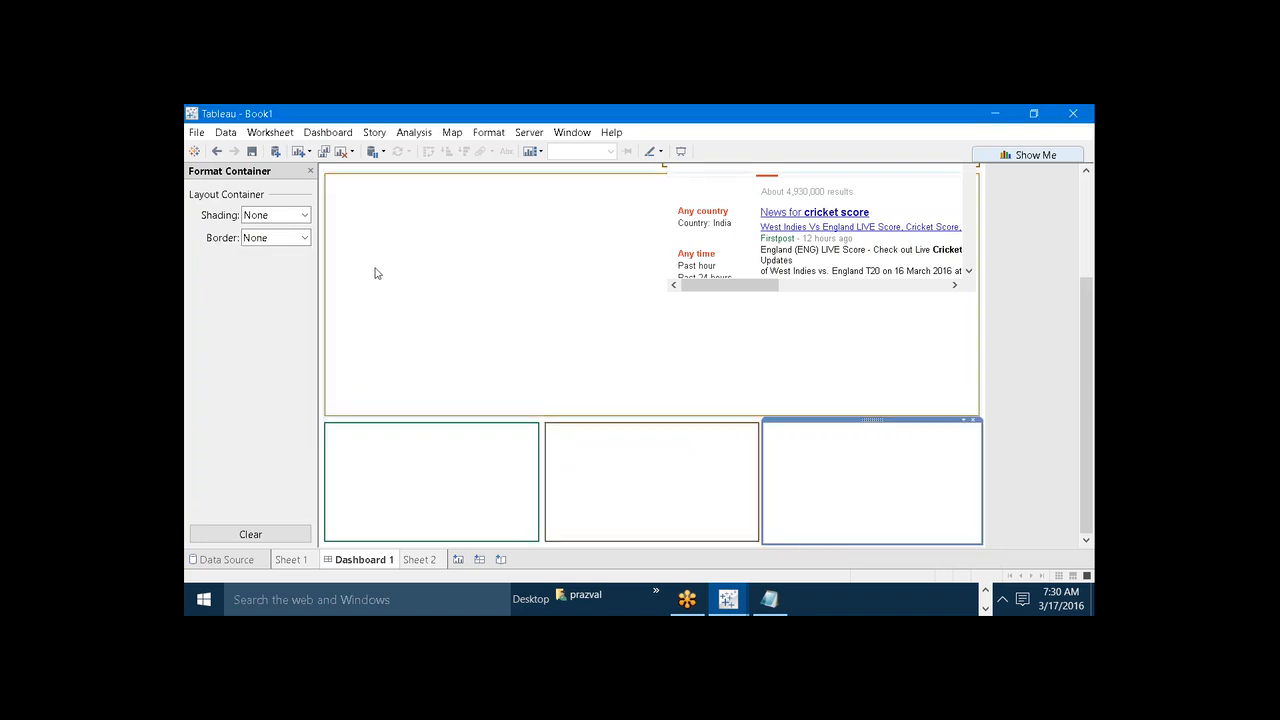
click(305, 238)
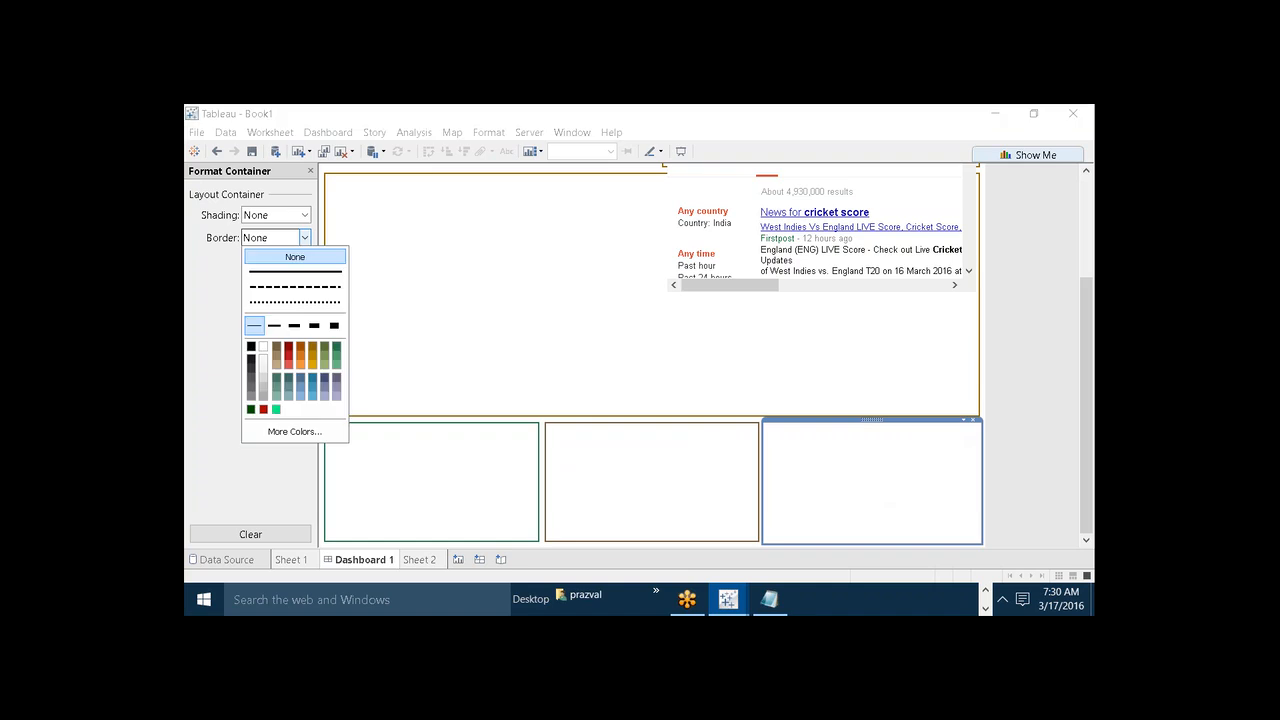
click(295, 271)
click(275, 327)
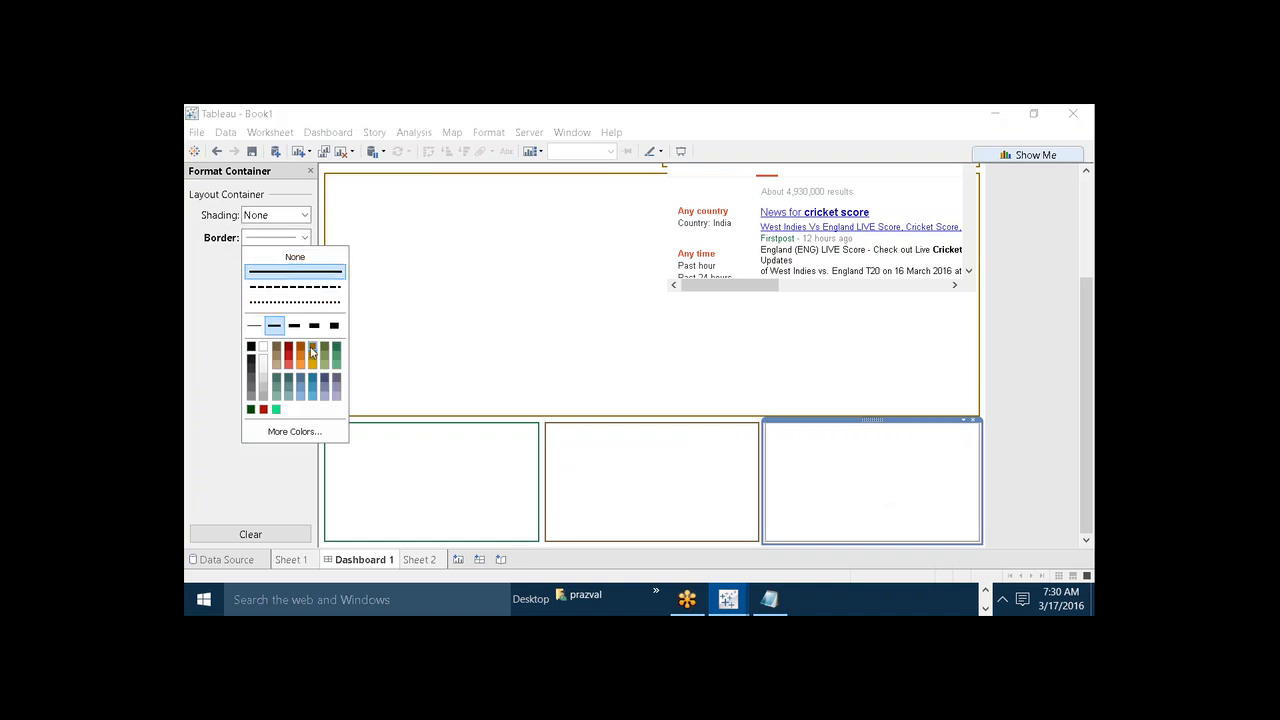
click(312, 347)
click(572, 326)
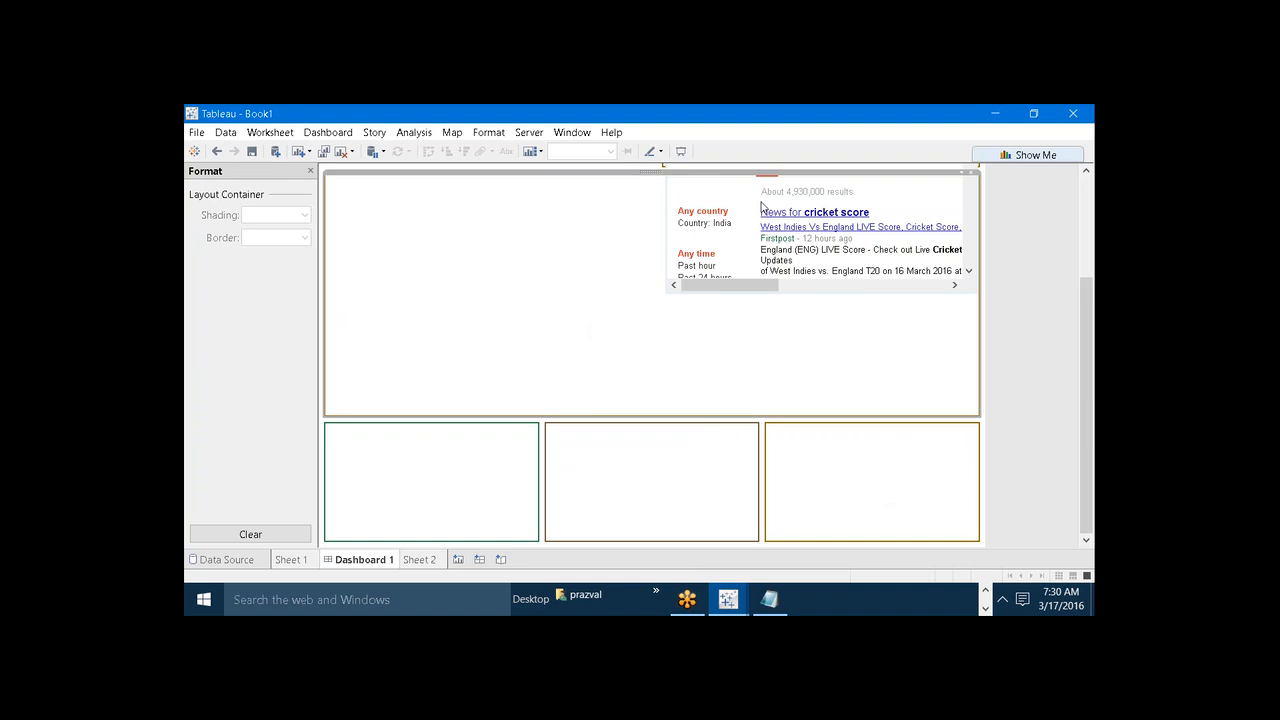
Preview the dashboard in Presentation Mode and look over its layout down to the bottom row of containers
click(681, 151)
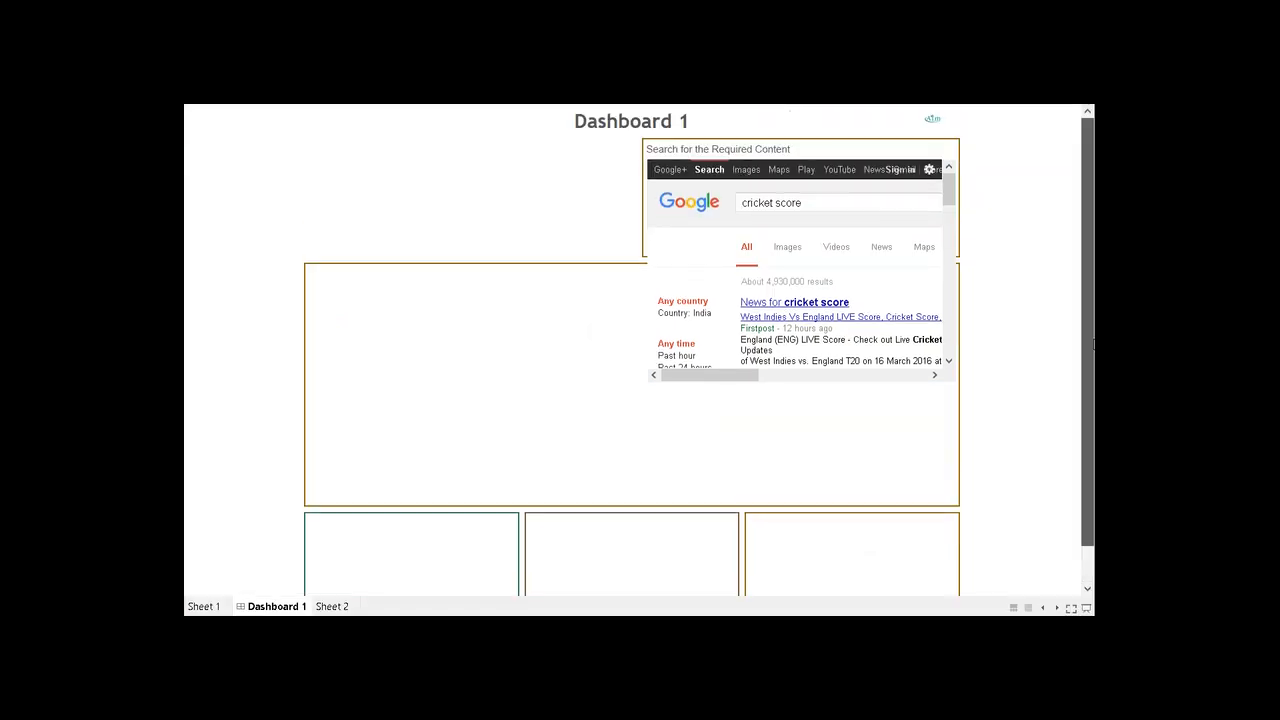
scroll(1088, 354, down, 2)
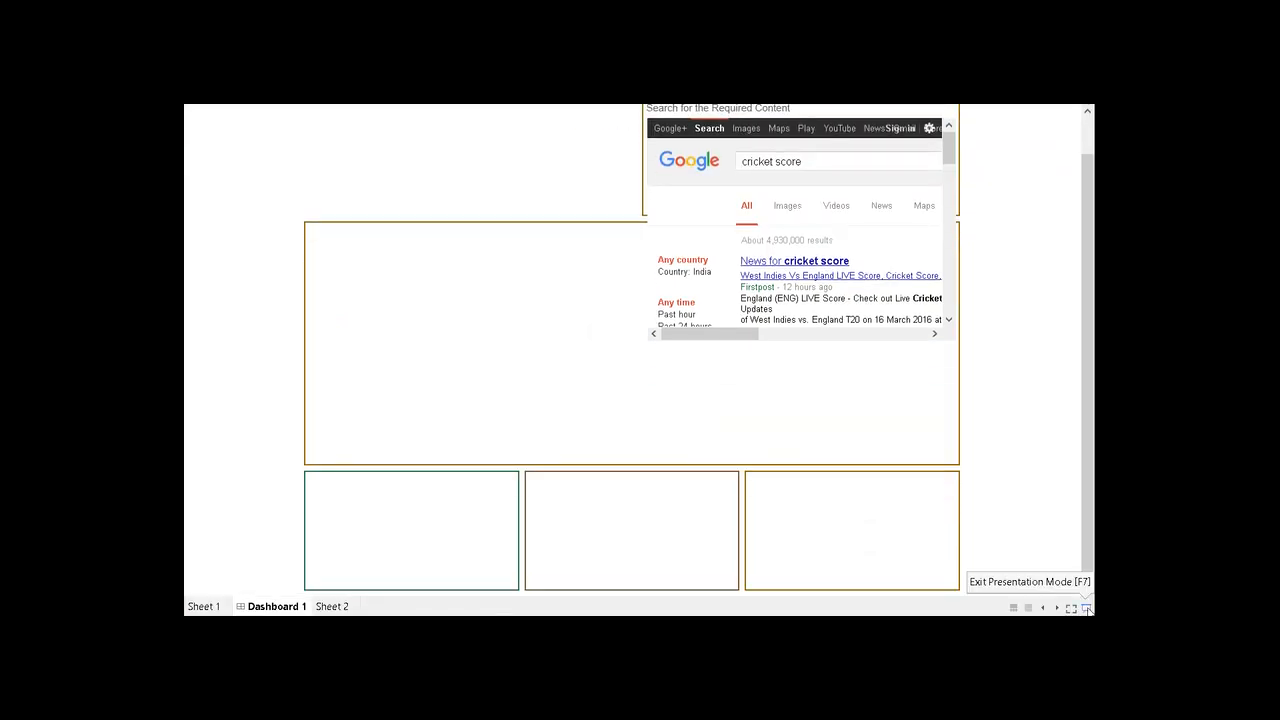
Exit Presentation Mode, close the formatting options and save the workbook as the Tableau Packaged Workbook Dashboard_Template.twbx
click(1087, 607)
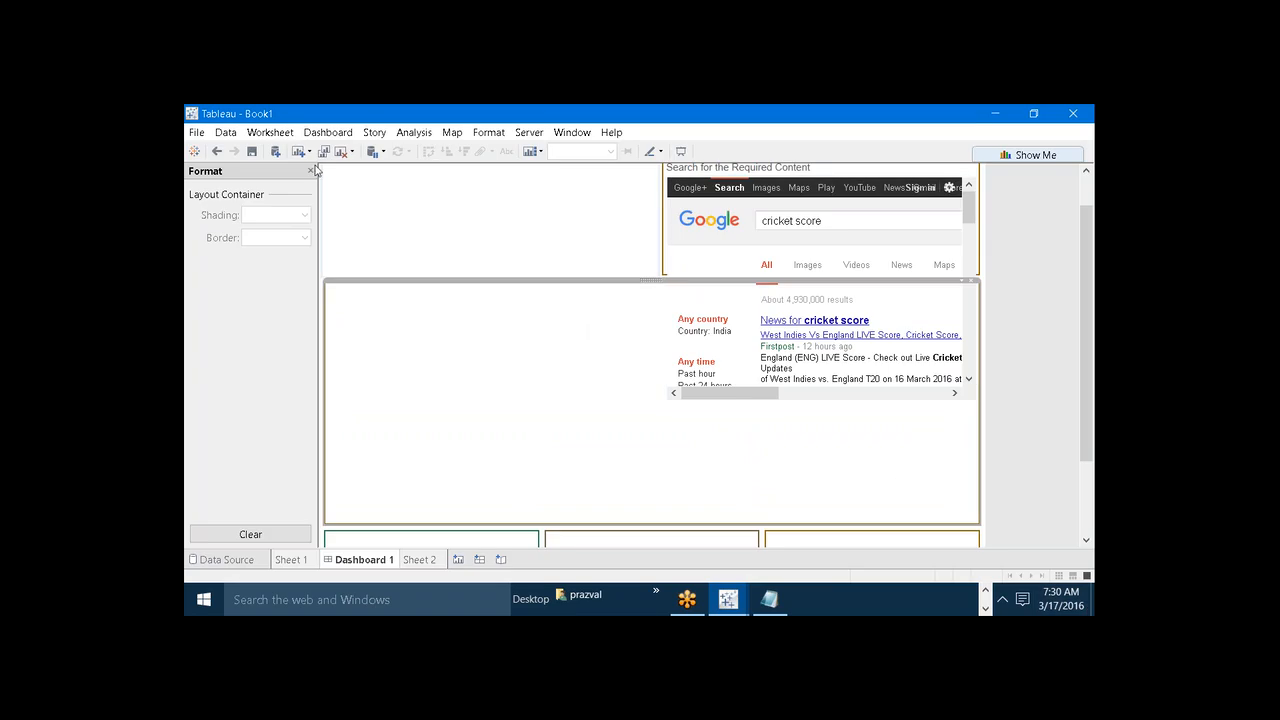
click(311, 171)
click(252, 151)
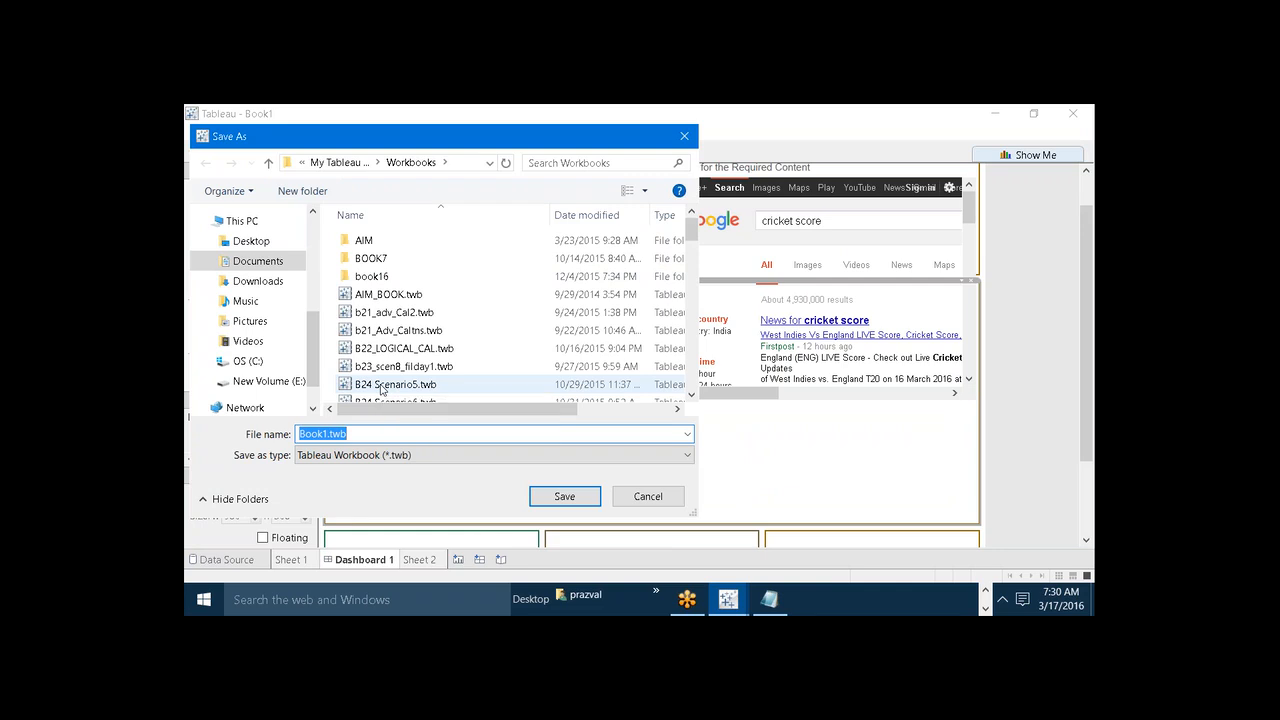
text(Dash)
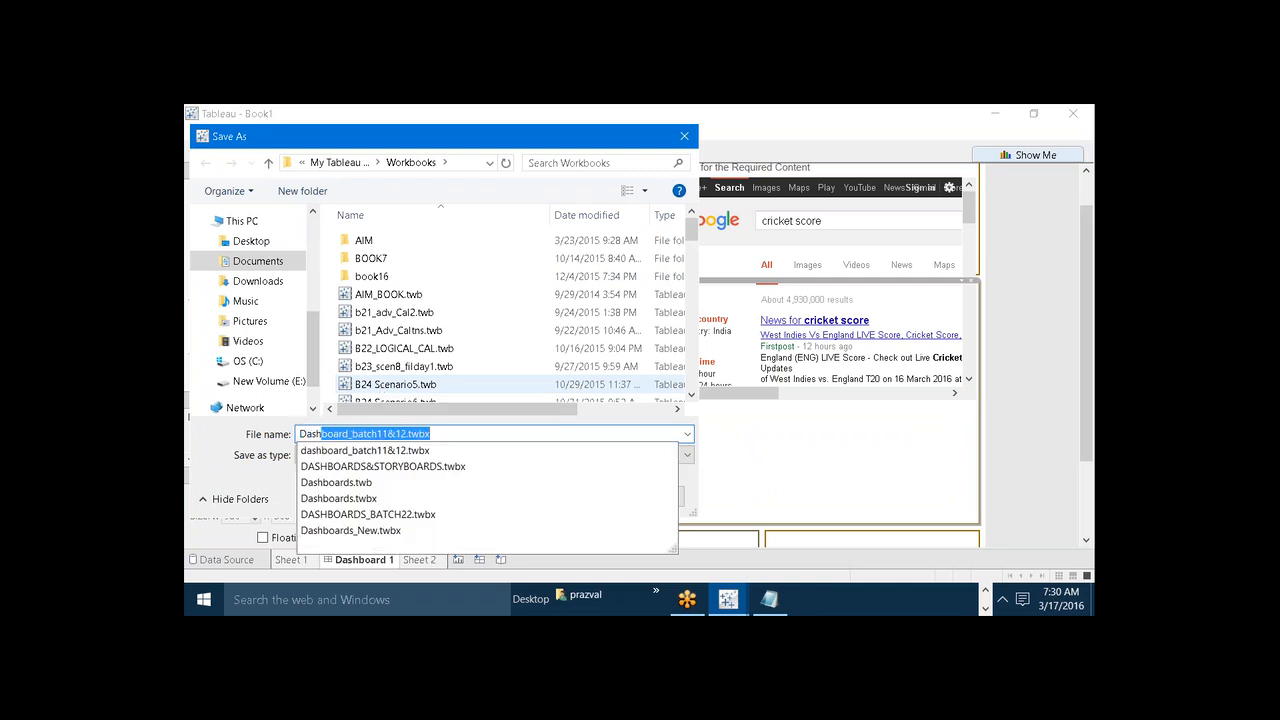
text(board_Template)
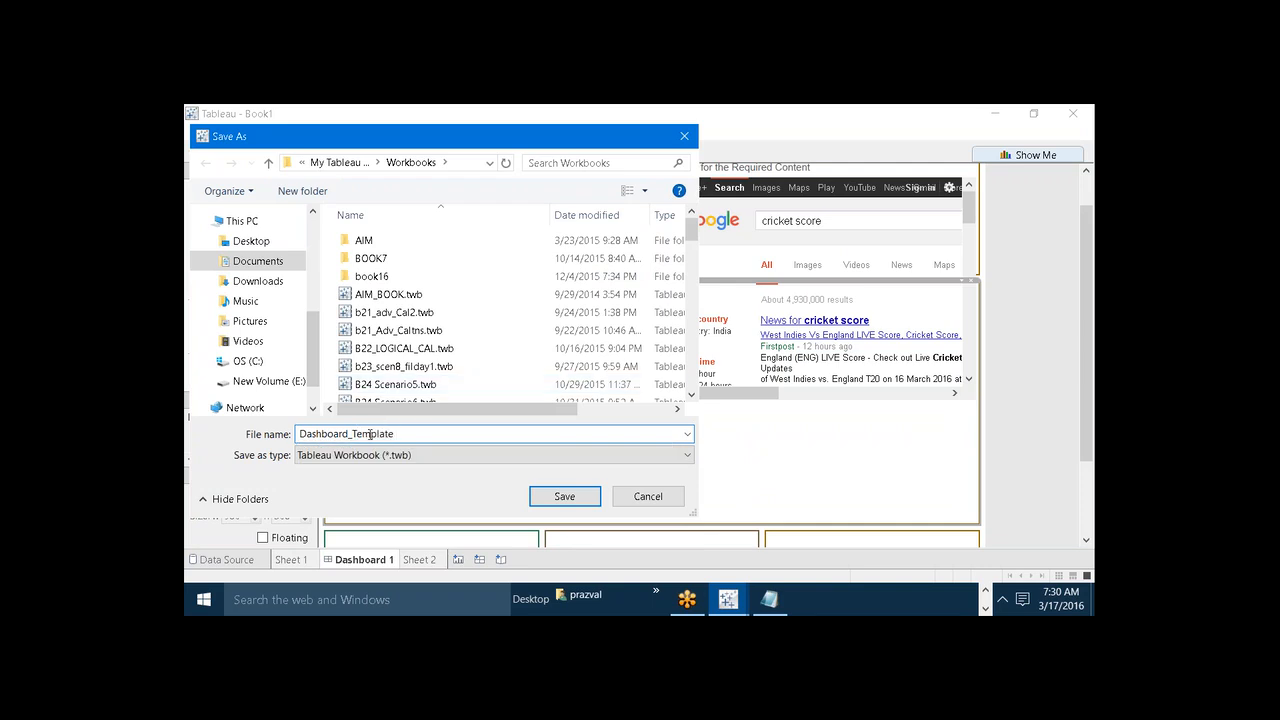
click(376, 455)
click(378, 484)
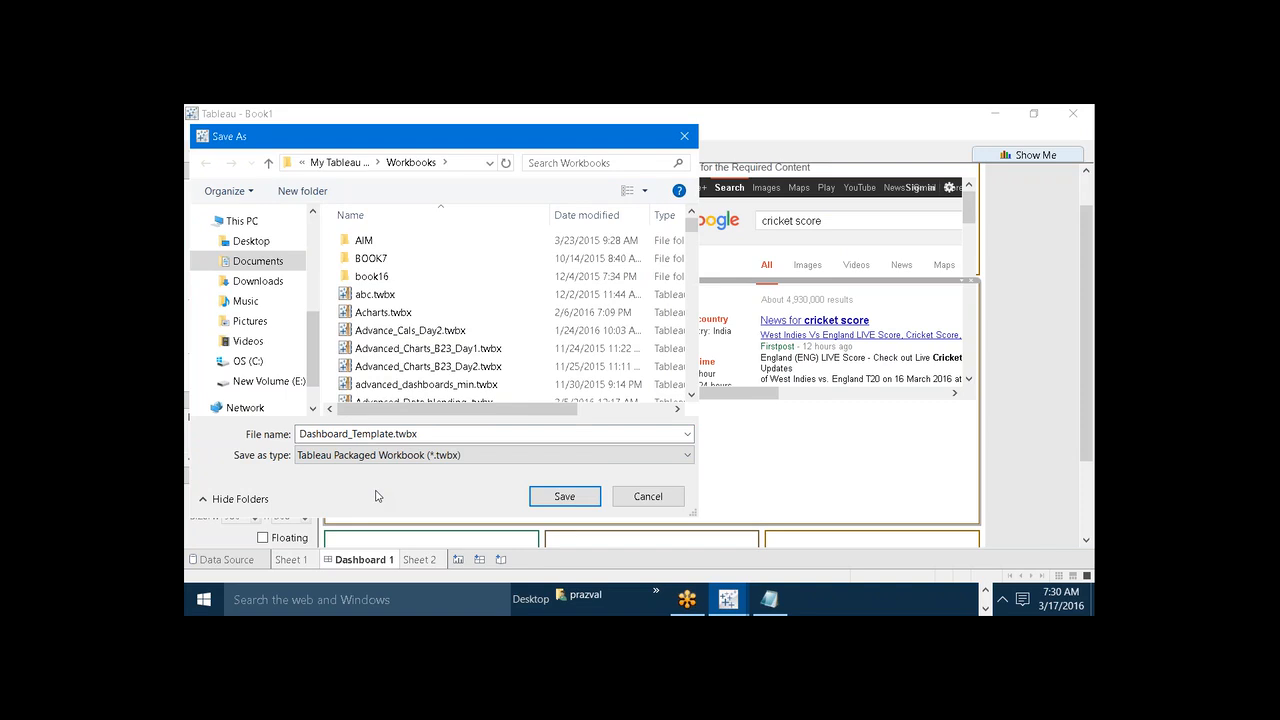
click(557, 494)
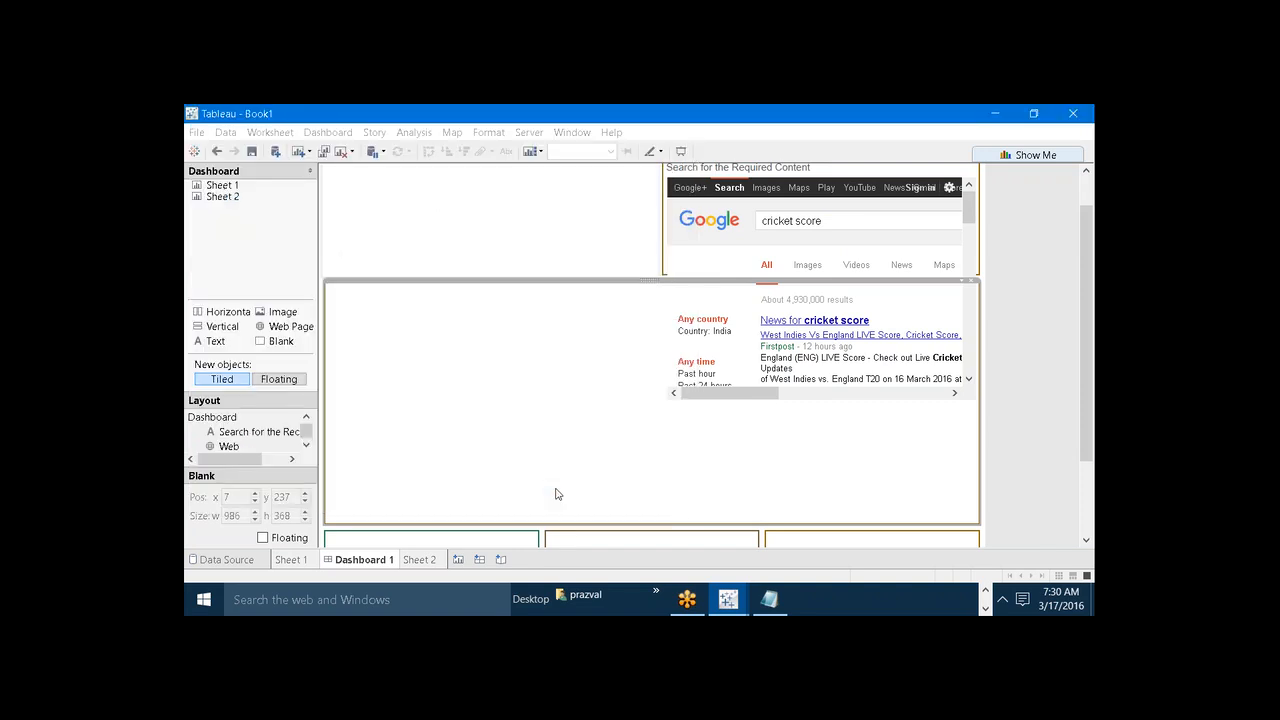
Create a new empty workbook and maximize its window
click(198, 133)
click(216, 151)
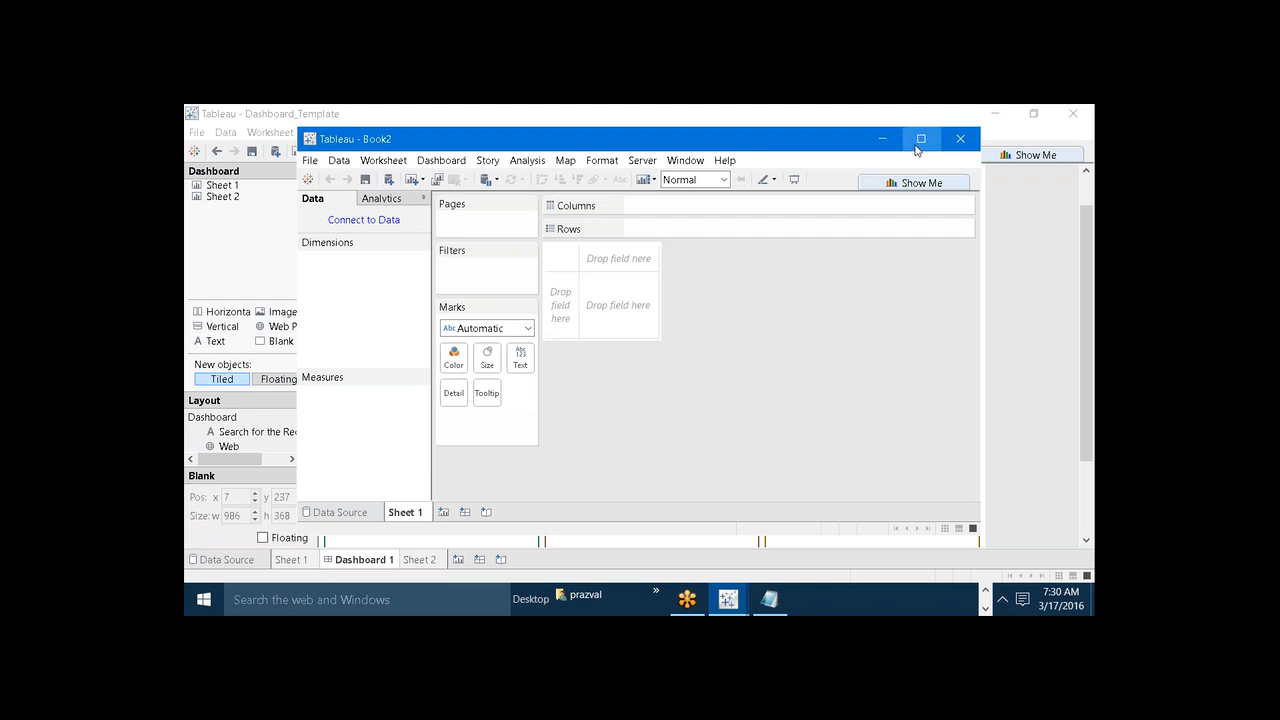
click(917, 147)
Copy the Dashboard 1 sheet from the Dashboard_Template workbook and paste it into the new workbook
mouse_move(728, 598)
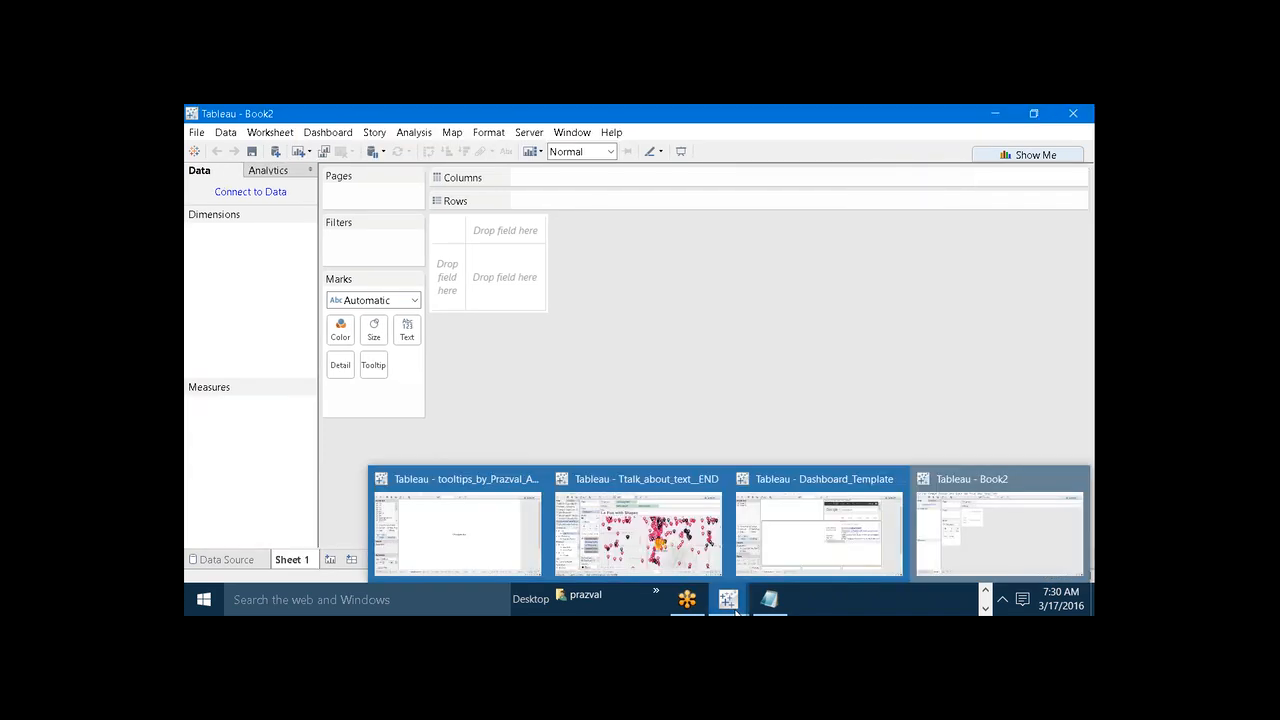
click(828, 541)
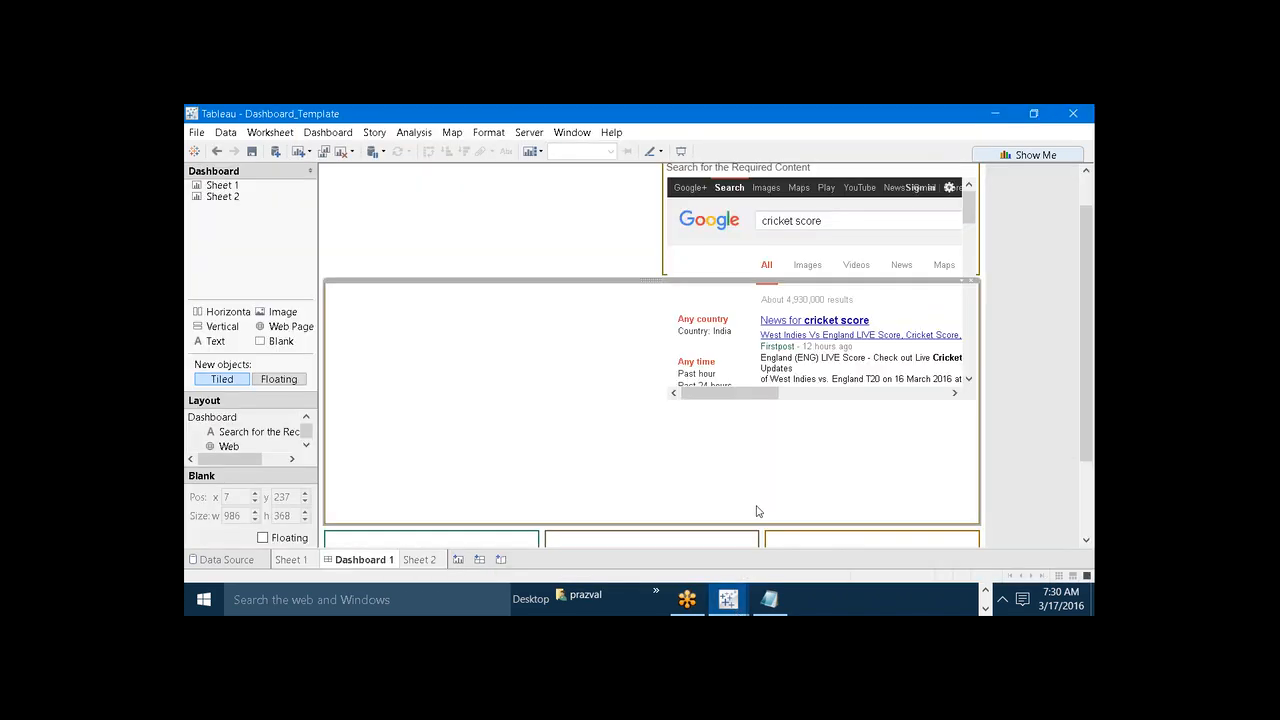
right_click(368, 563)
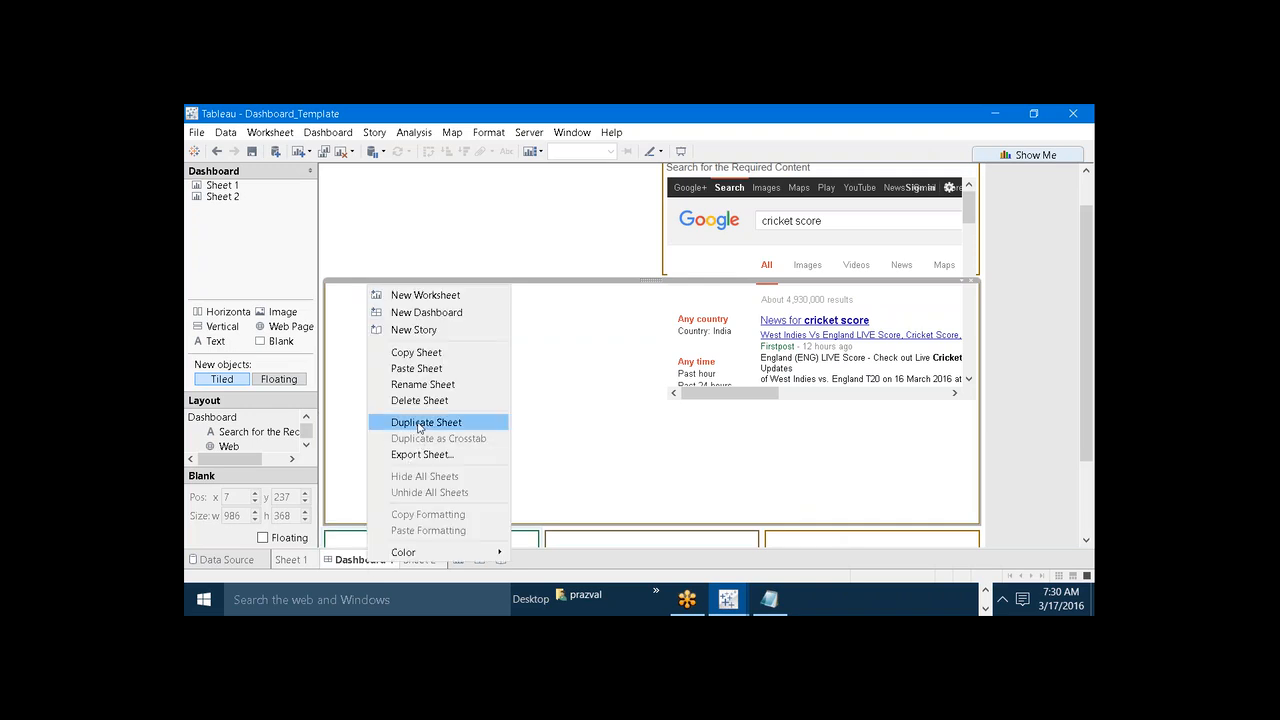
click(402, 354)
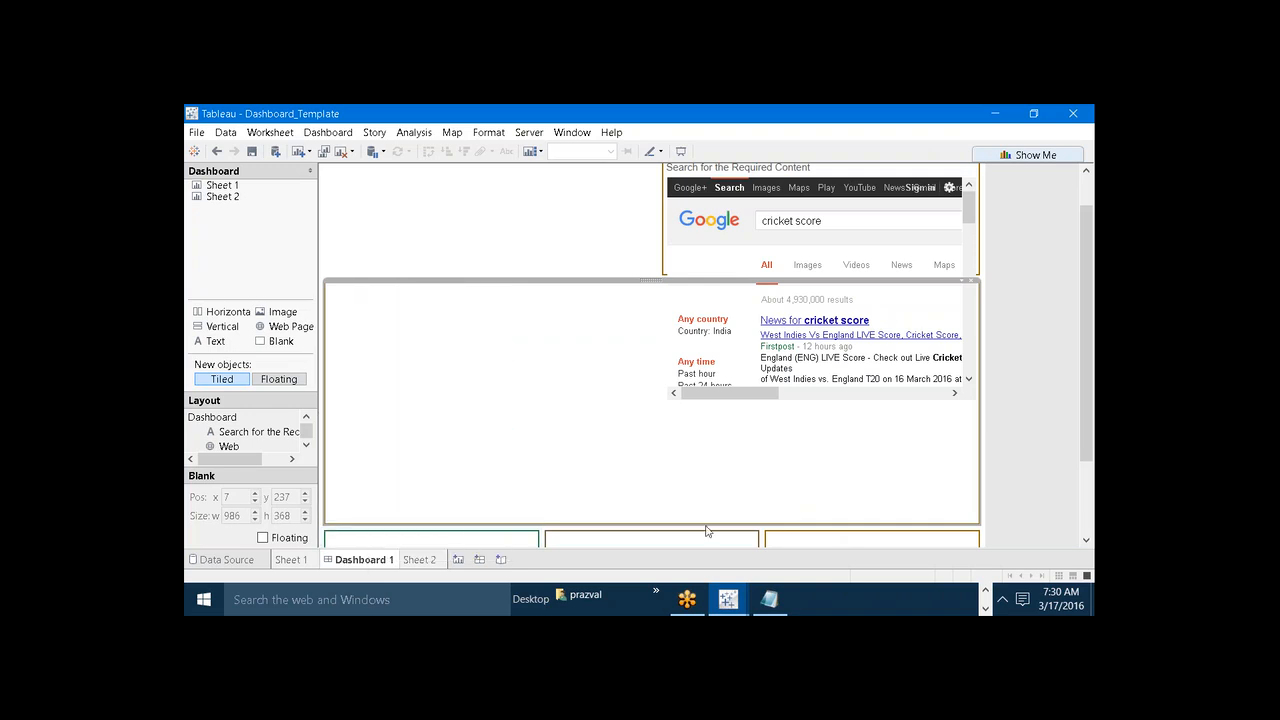
mouse_move(728, 598)
click(943, 522)
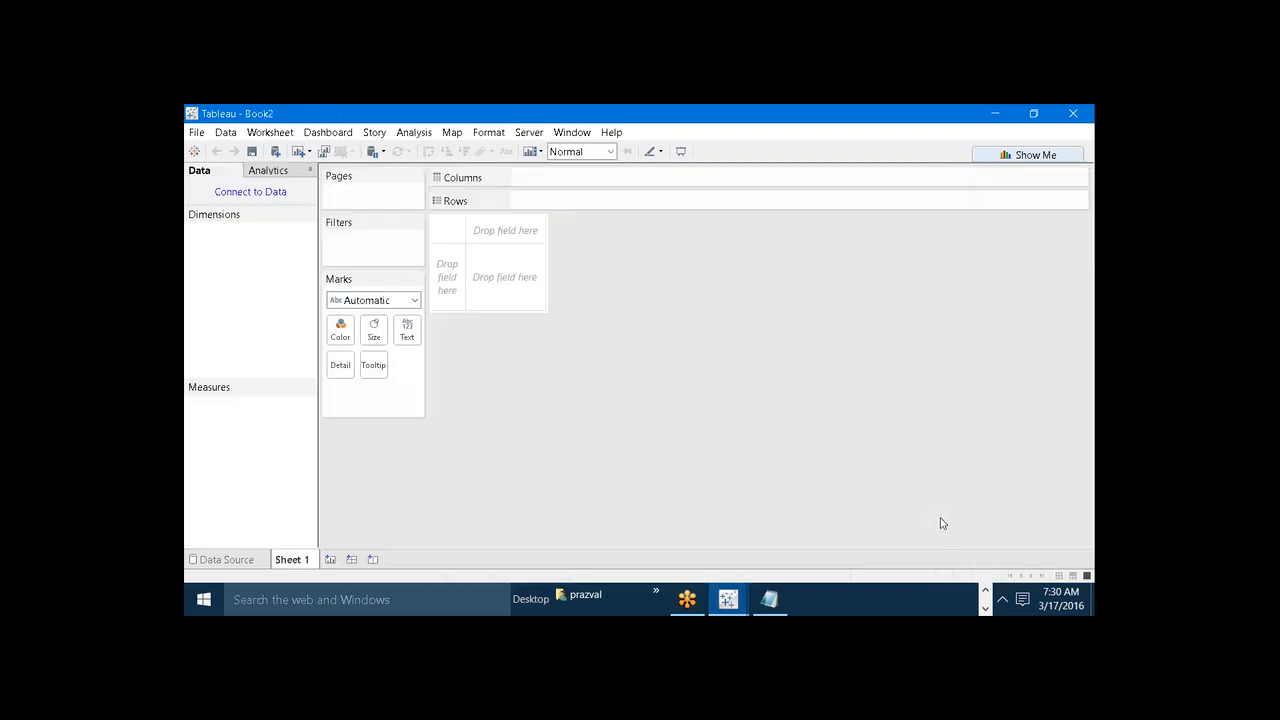
right_click(302, 560)
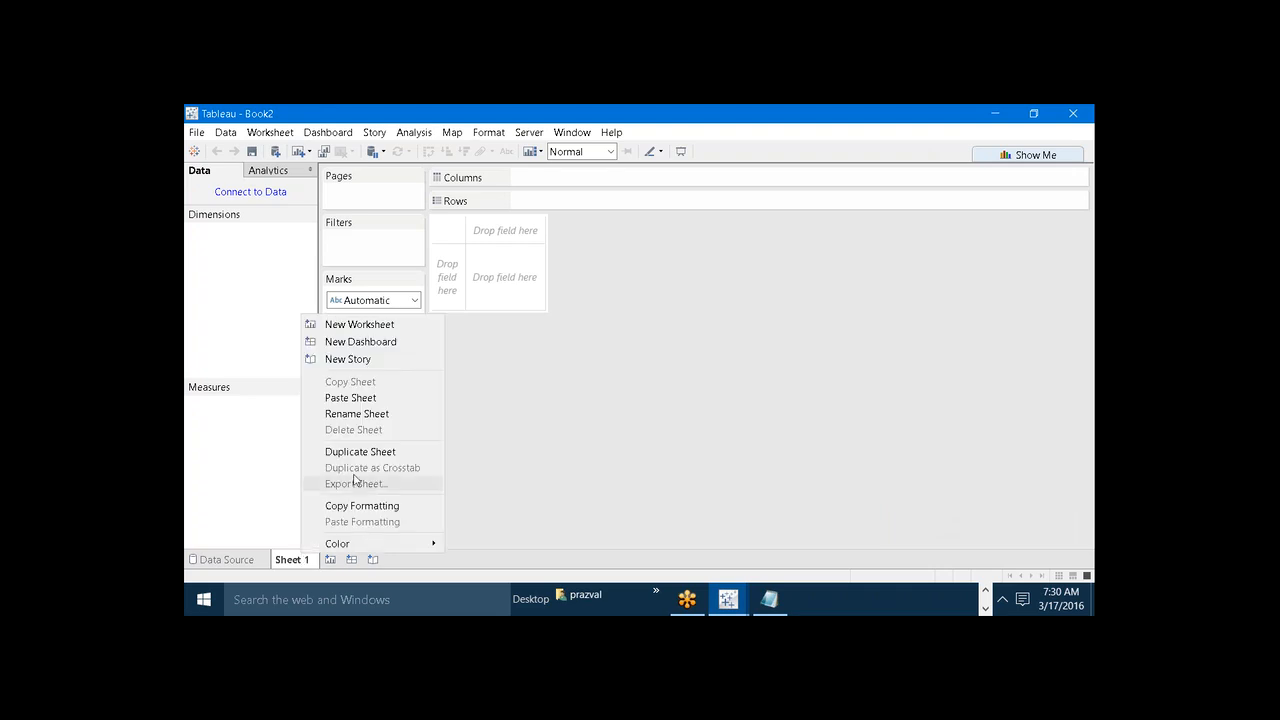
click(352, 398)
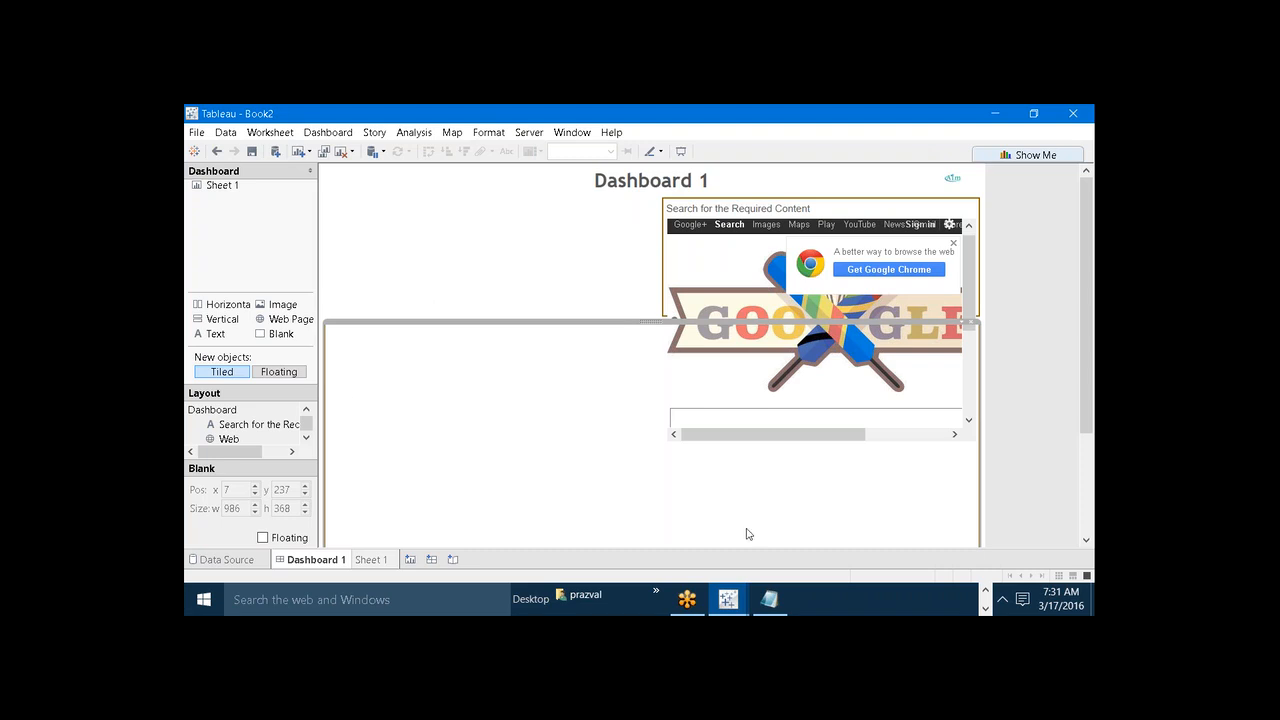
Switch to Notepad, add "Tip2:-" with the line "Create the custom formatting Template" below Tip1, and minimize the note
mouse_move(771, 598)
click(776, 552)
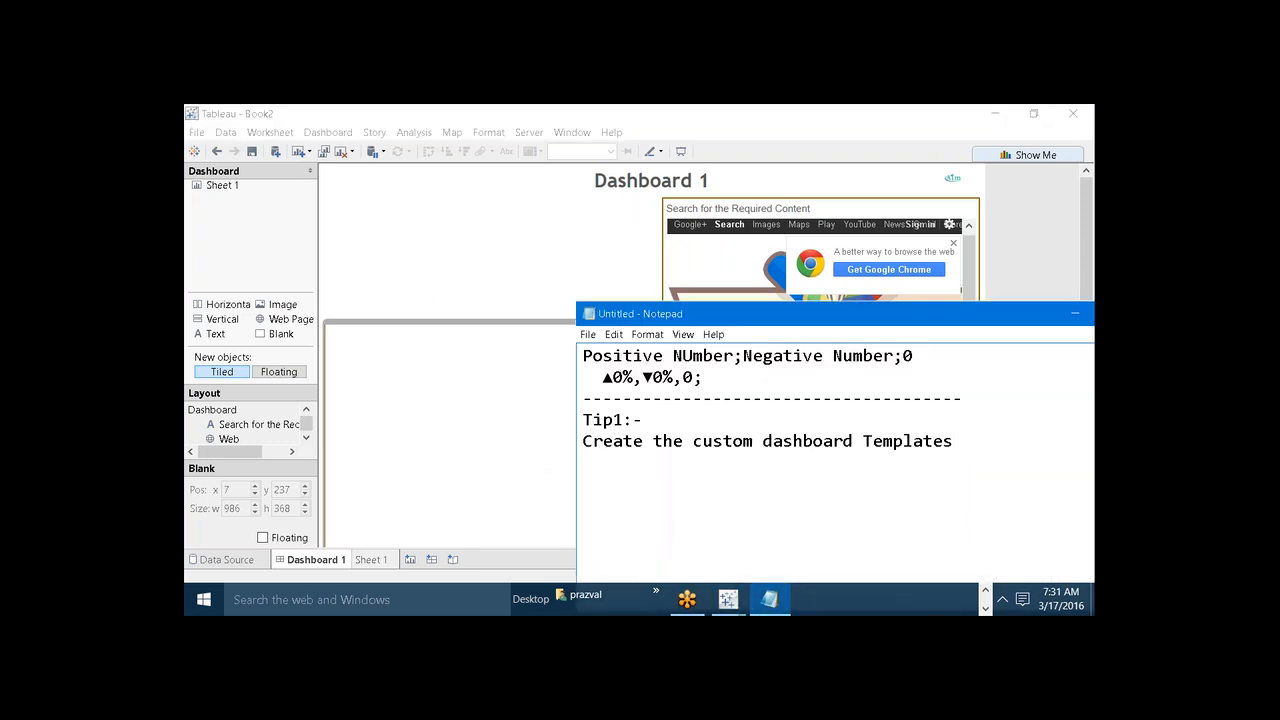
text(Tip2)
text(Create )
text(the)
text( cut)
key(BackSpace)
text(s)
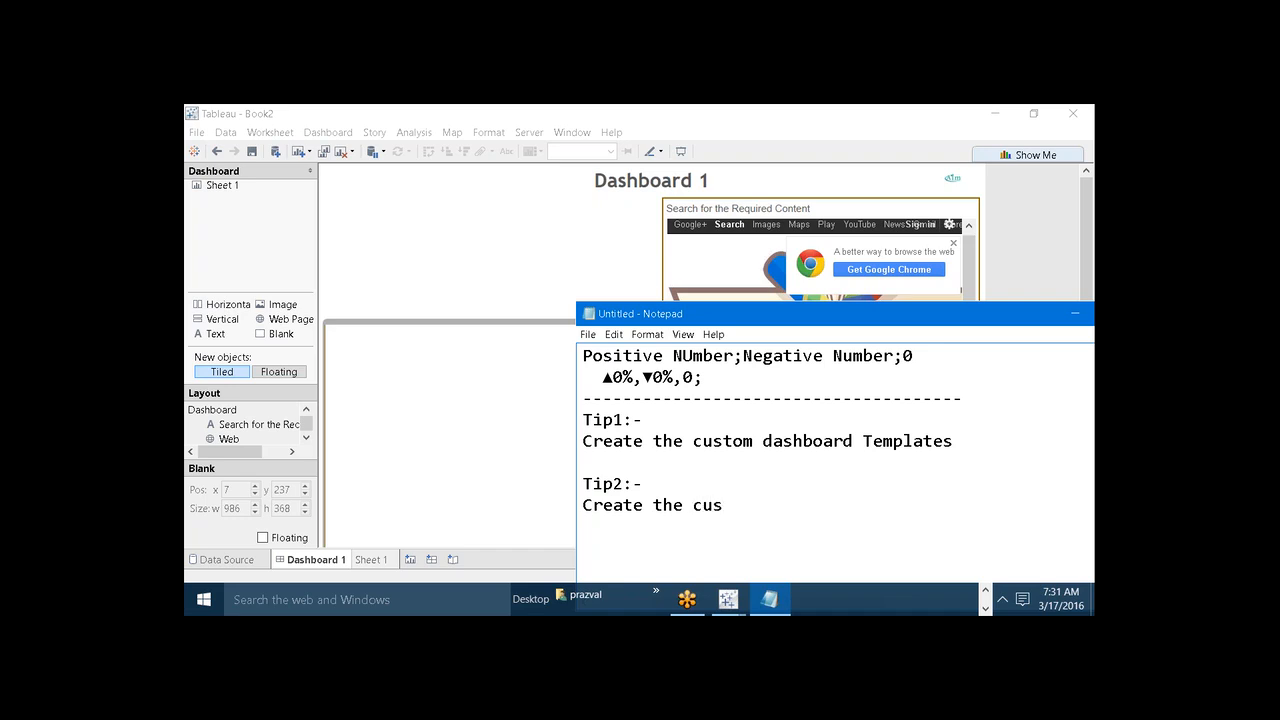
text(tom formatting T)
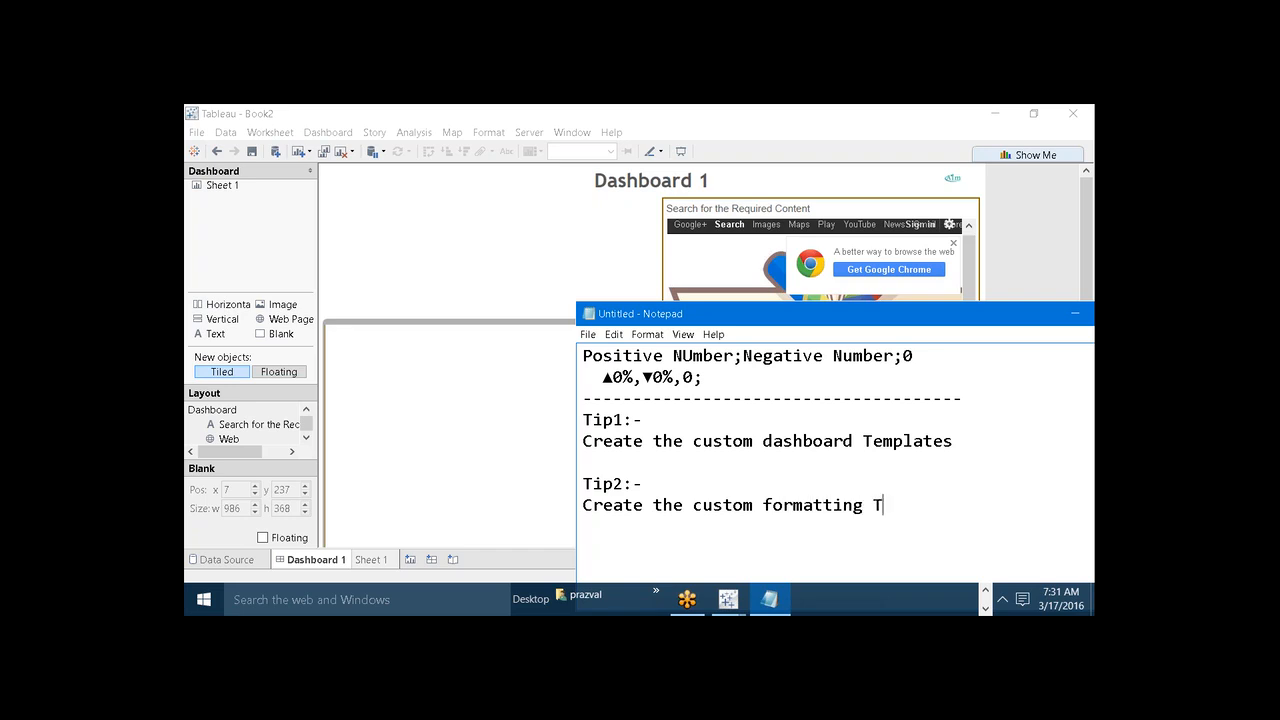
text(emplate)
click(1075, 313)
Return to the Dashboard_Template workbook and add a new worksheet after Sheet 2
click(371, 560)
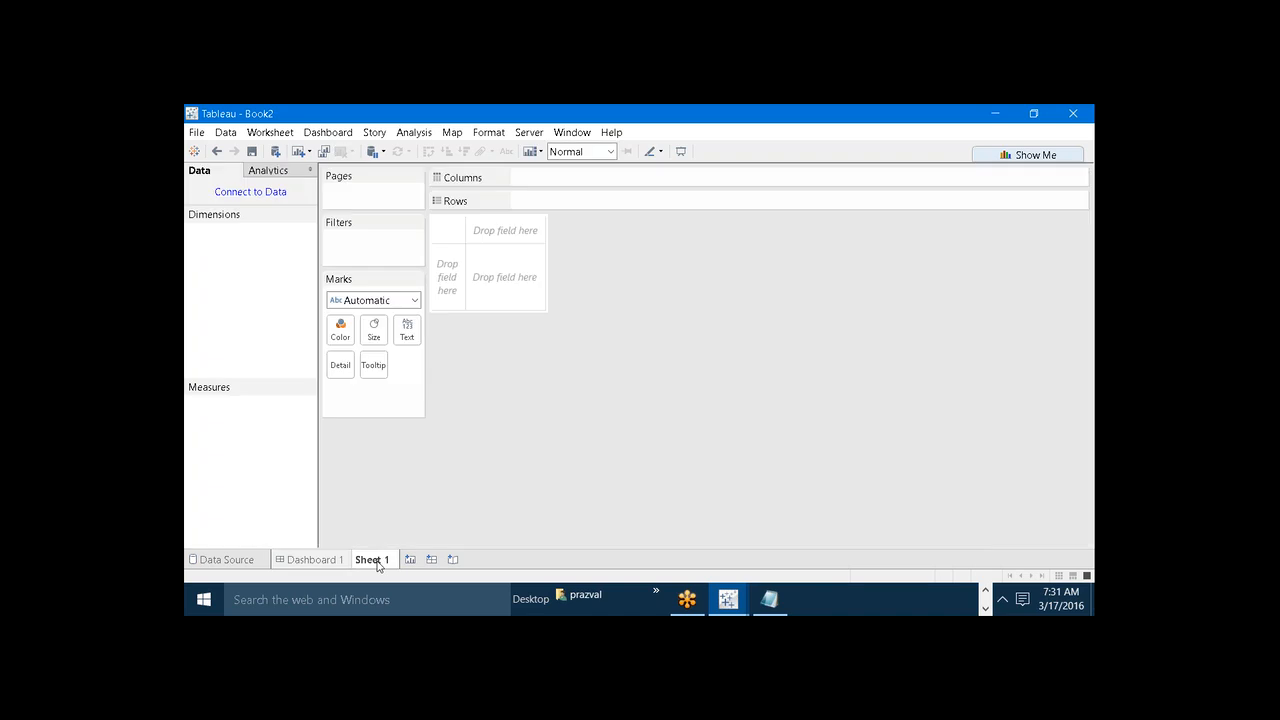
mouse_move(728, 598)
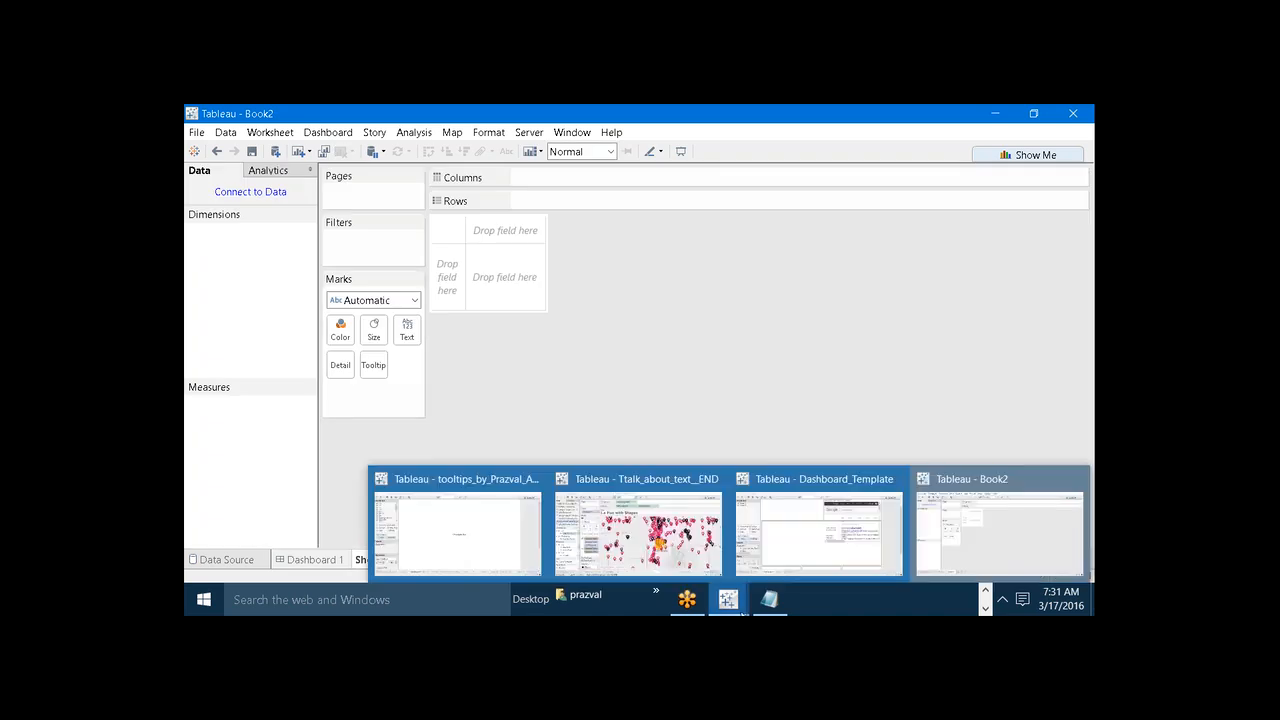
click(823, 537)
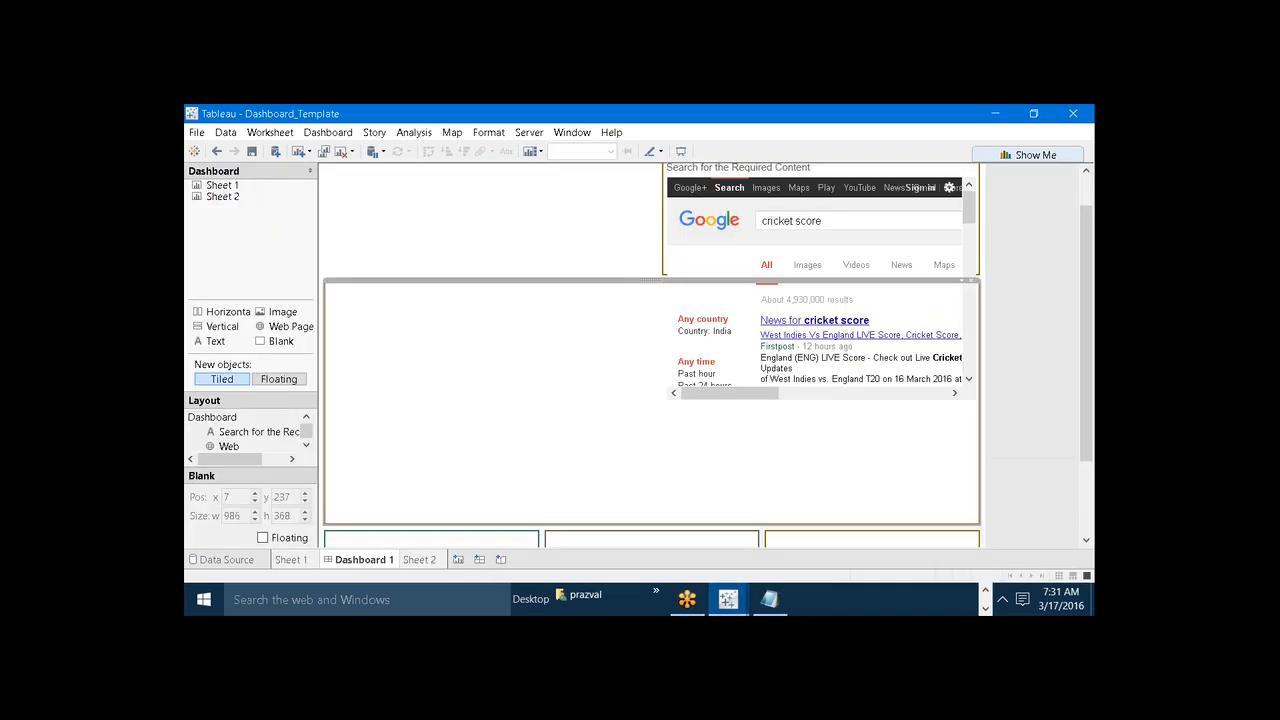
click(457, 561)
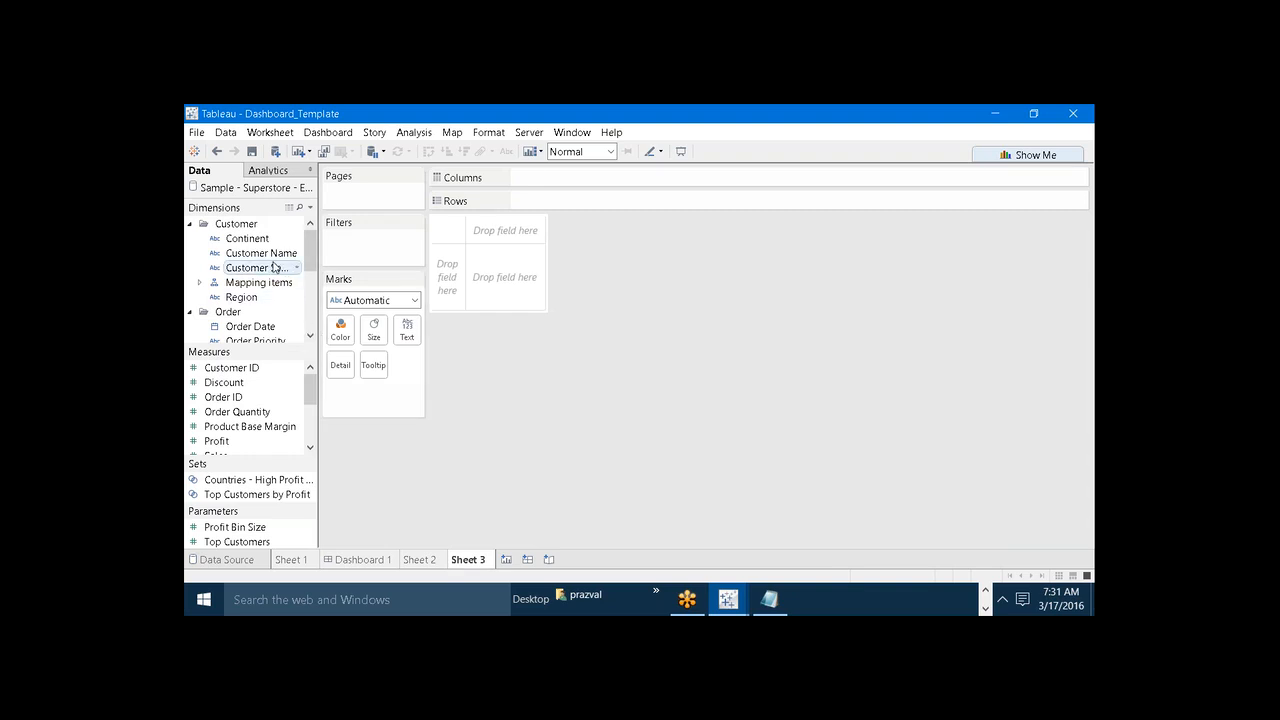
Set the new sheet's default worksheet font to Gill Sans MT, size 16, in dark green
click(483, 133)
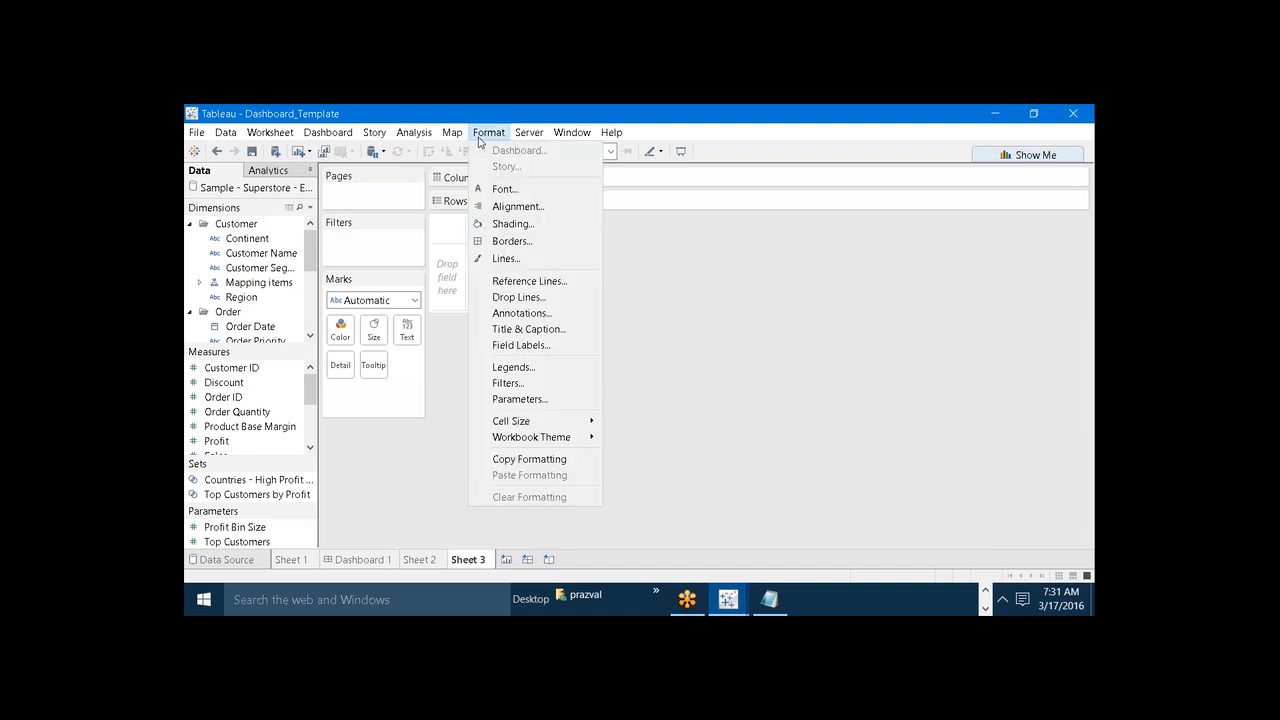
click(502, 189)
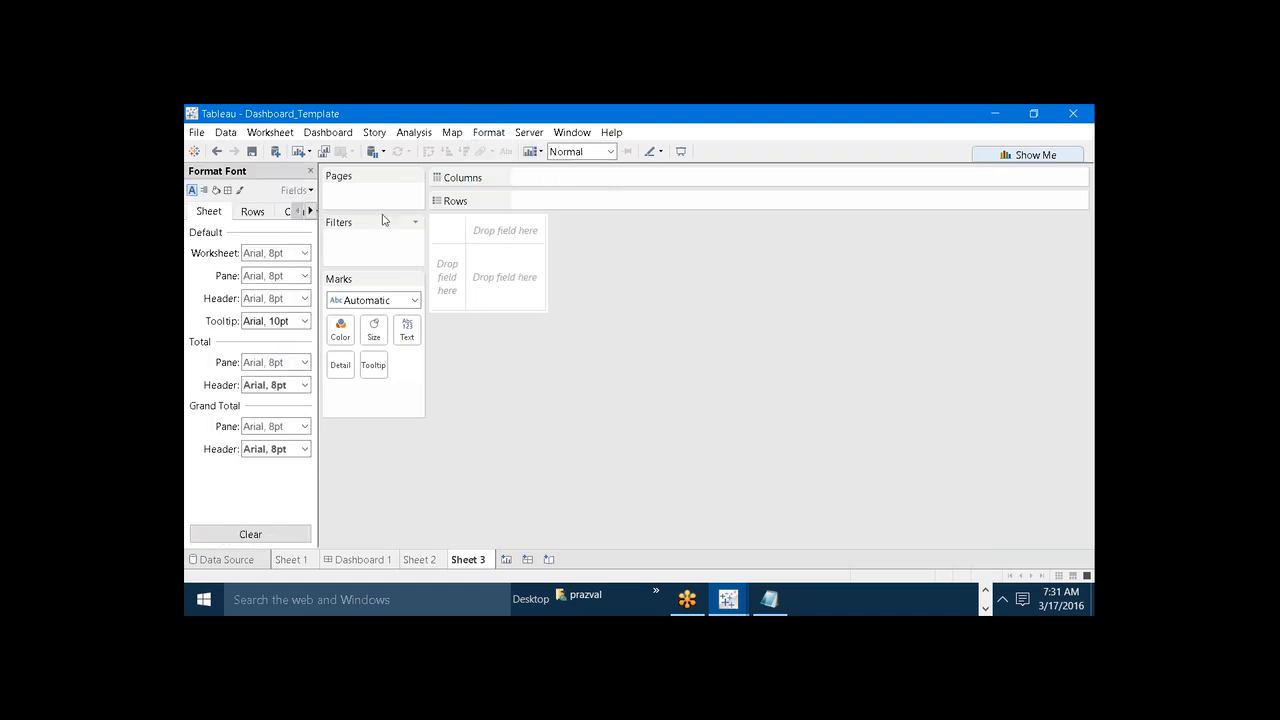
click(297, 252)
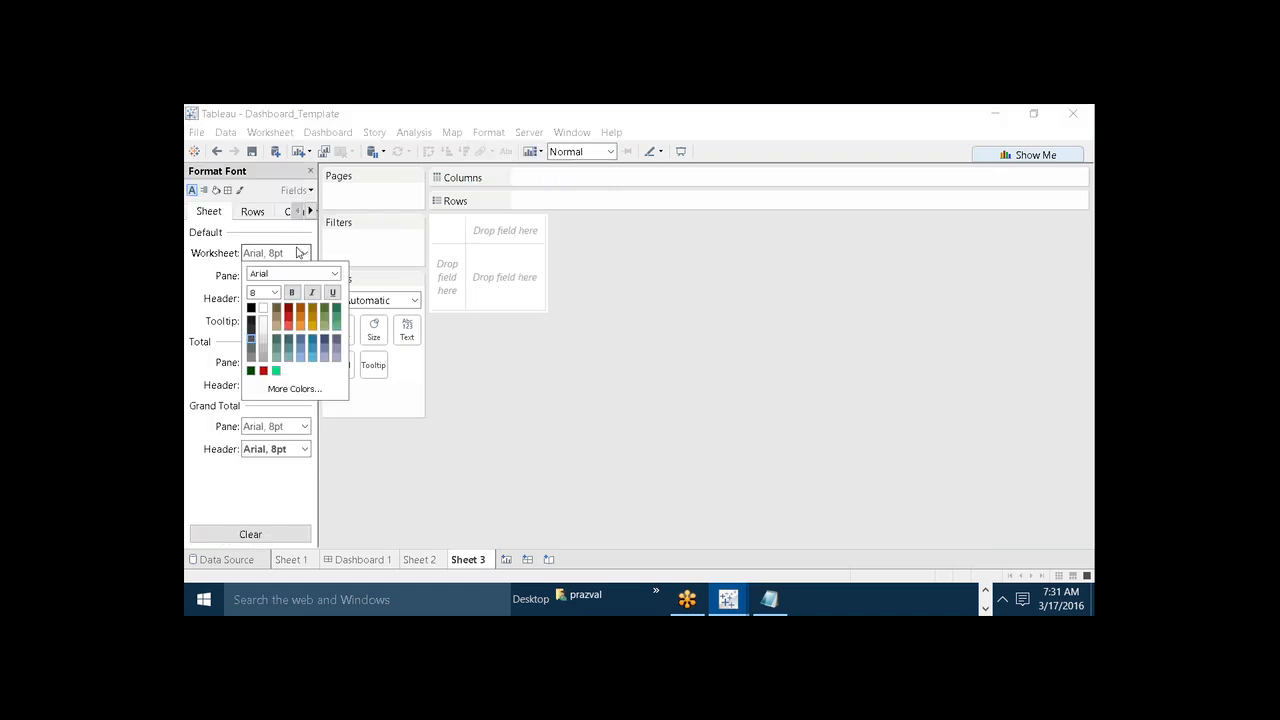
click(295, 272)
text(Gill Sans MT)
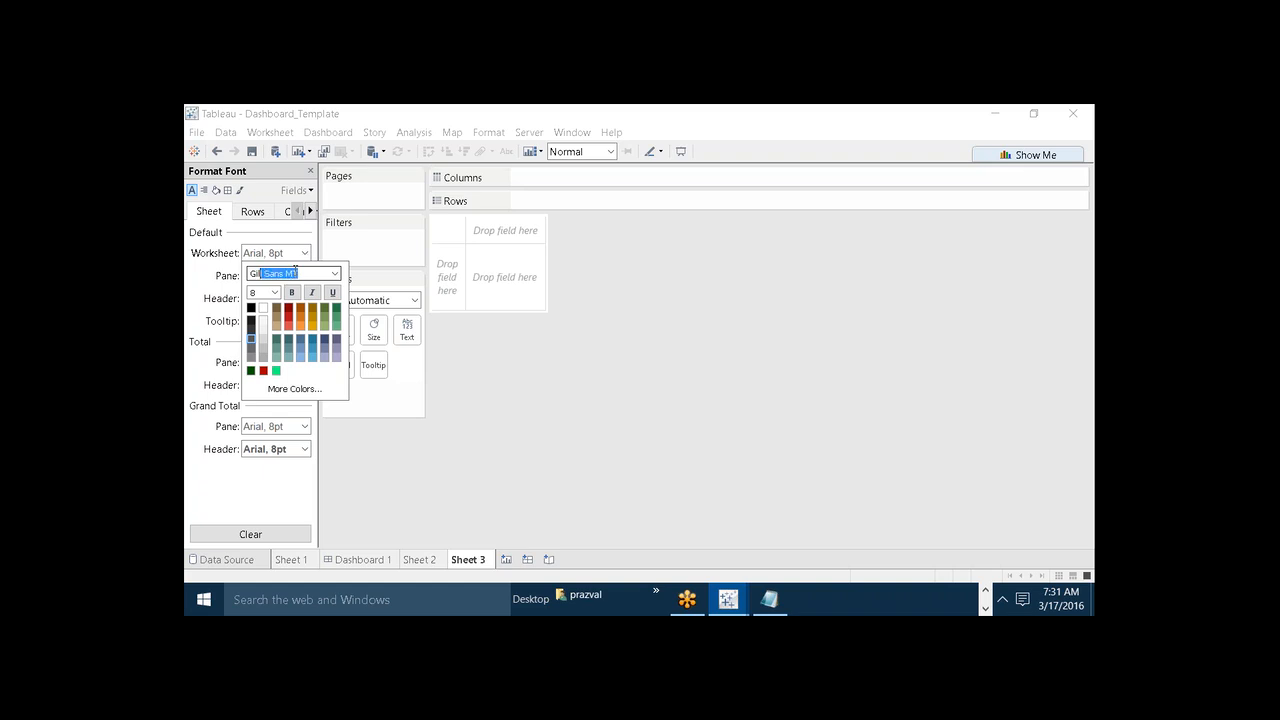
key(Return)
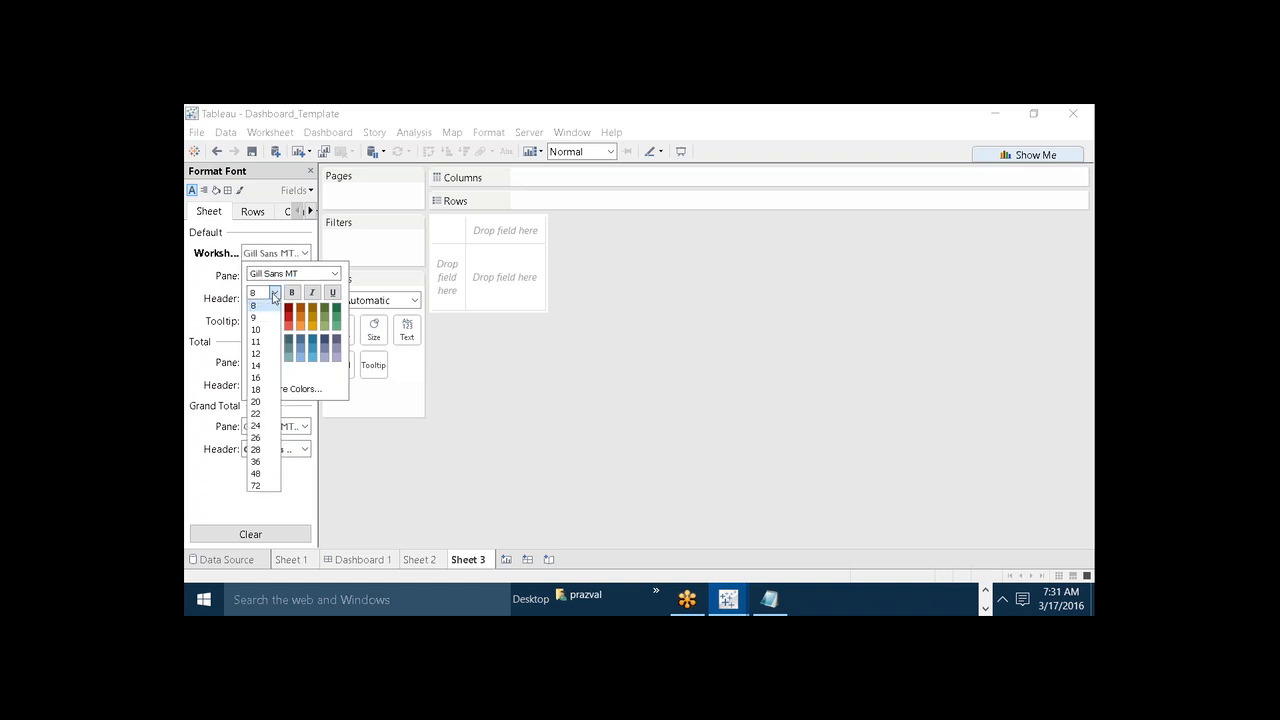
click(274, 292)
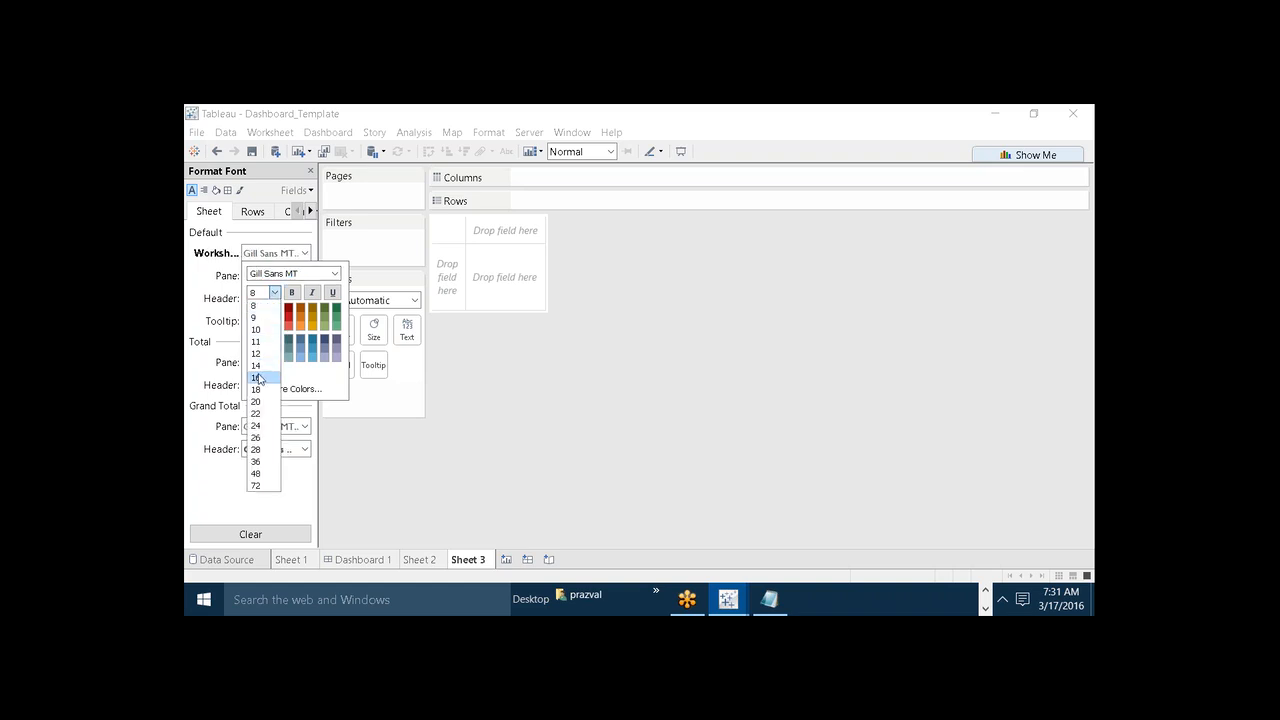
click(259, 377)
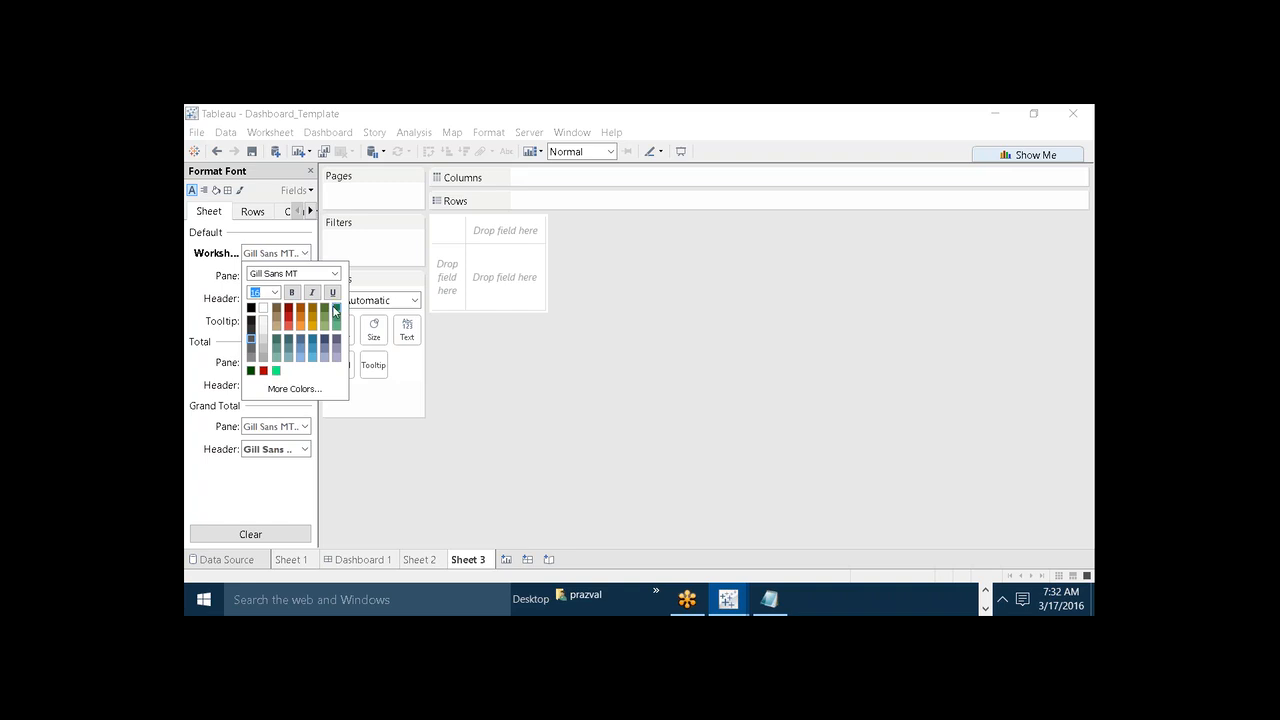
click(388, 464)
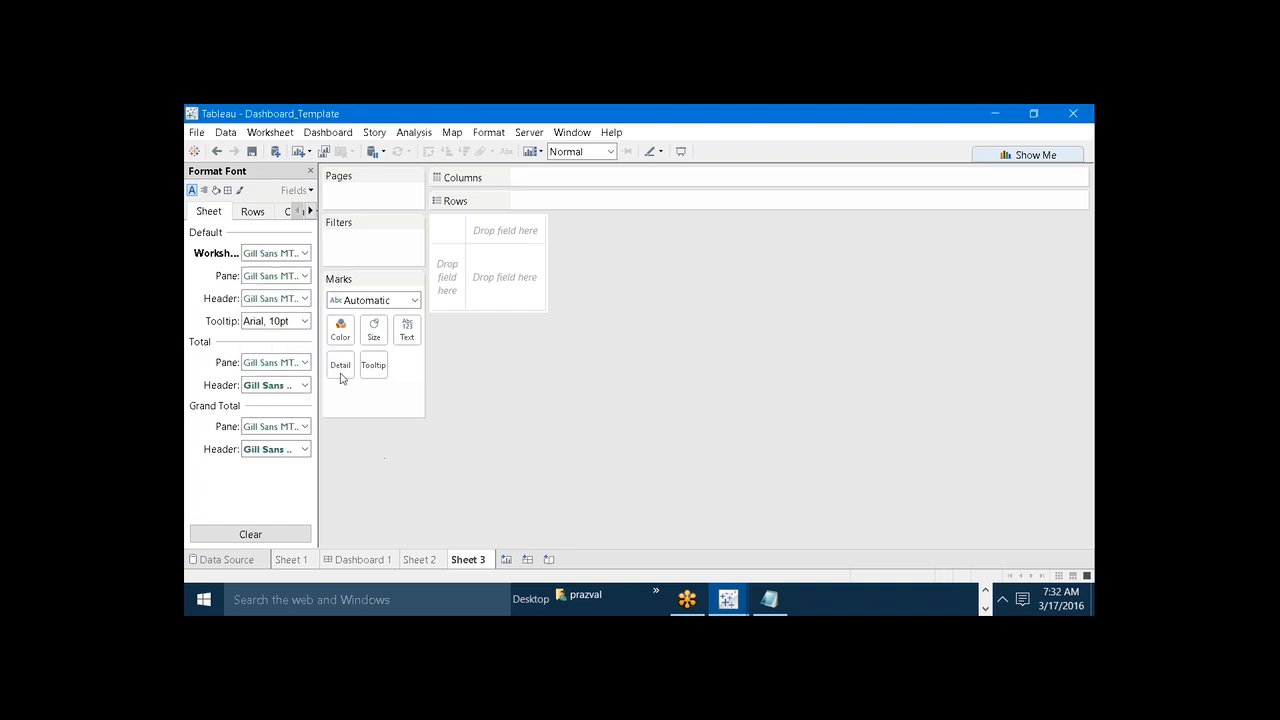
Choose a larger font size for the sheet's default header text
click(305, 298)
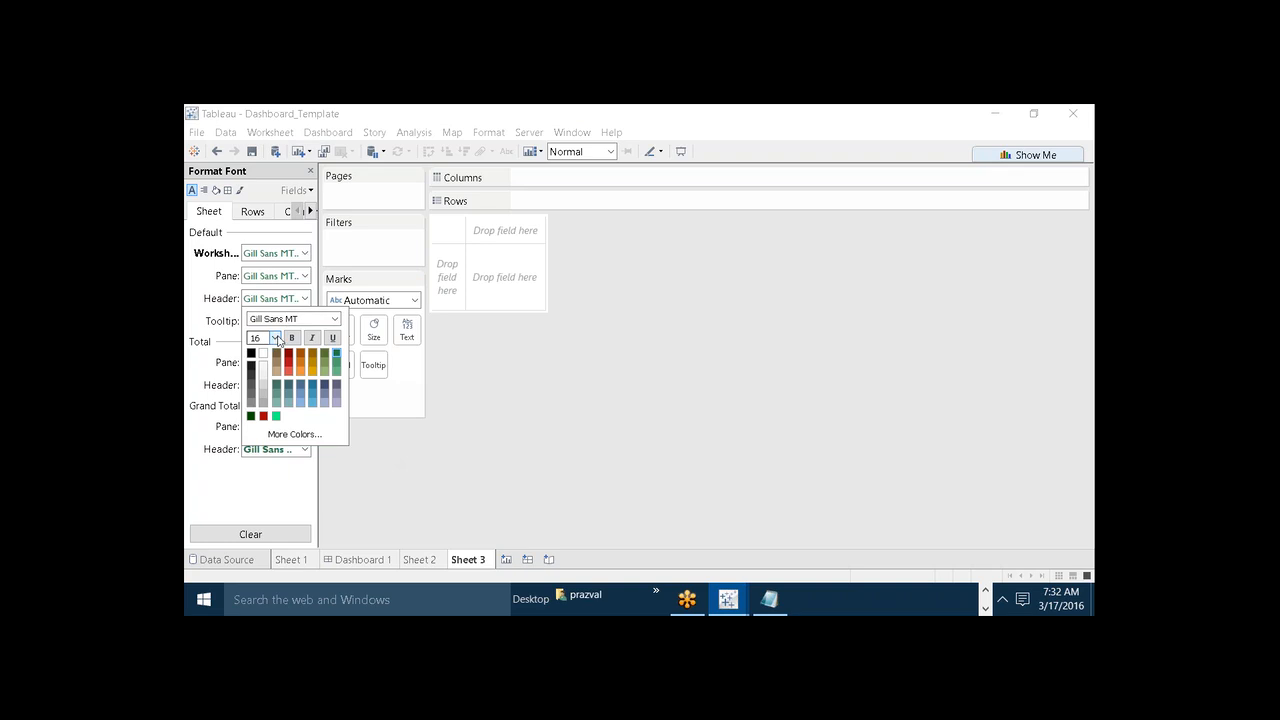
click(274, 338)
click(257, 437)
click(411, 494)
Make the sheet's default pane font bold
click(304, 277)
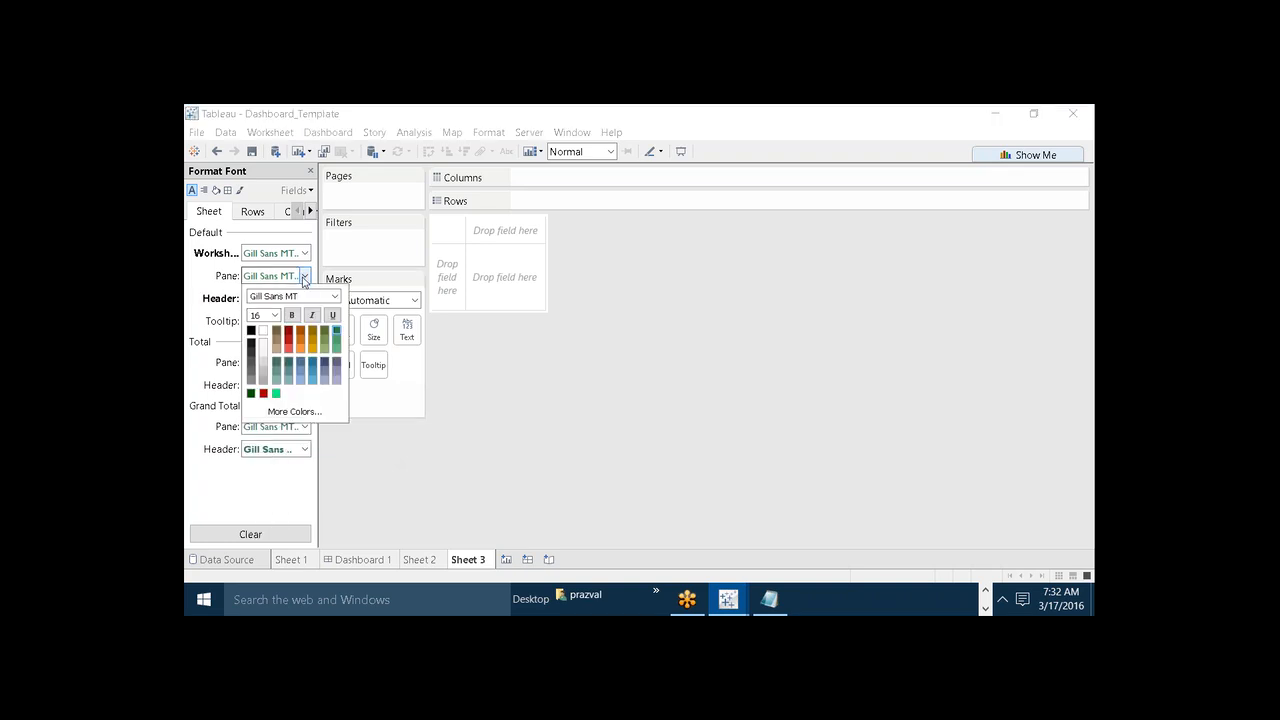
click(293, 316)
click(485, 514)
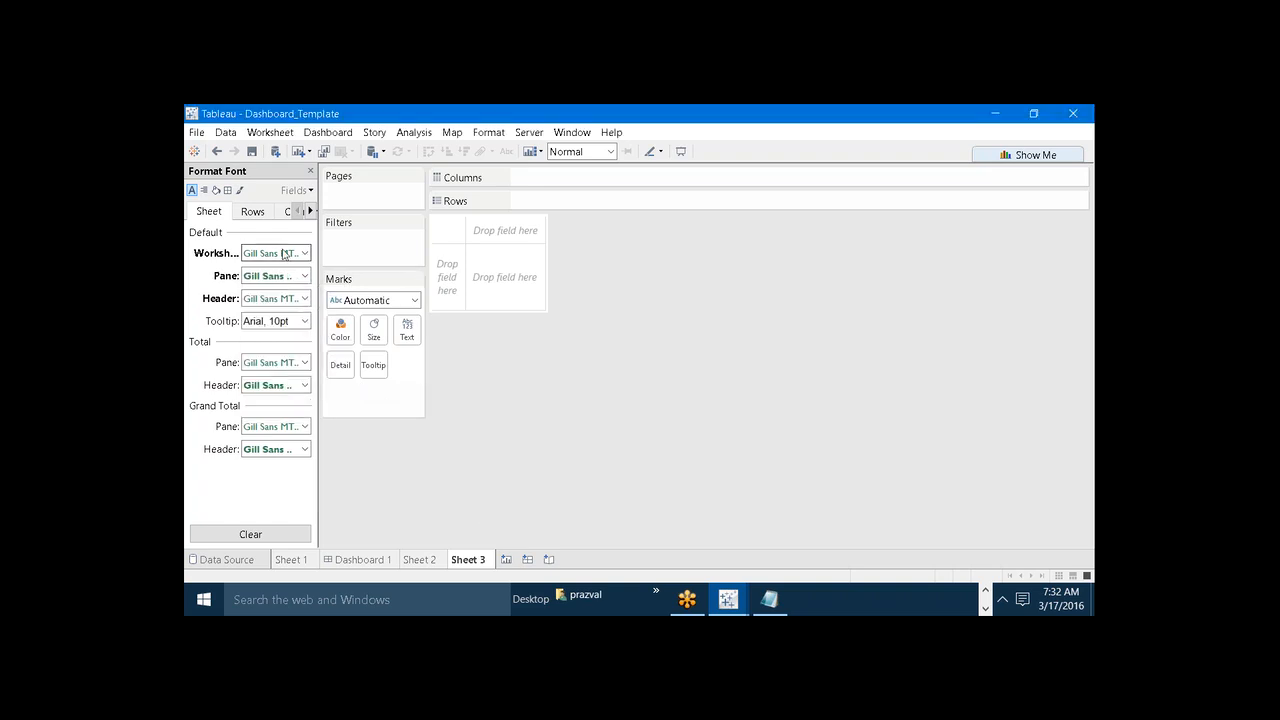
Set the horizontal alignment of the sheet's default pane to Left
click(204, 190)
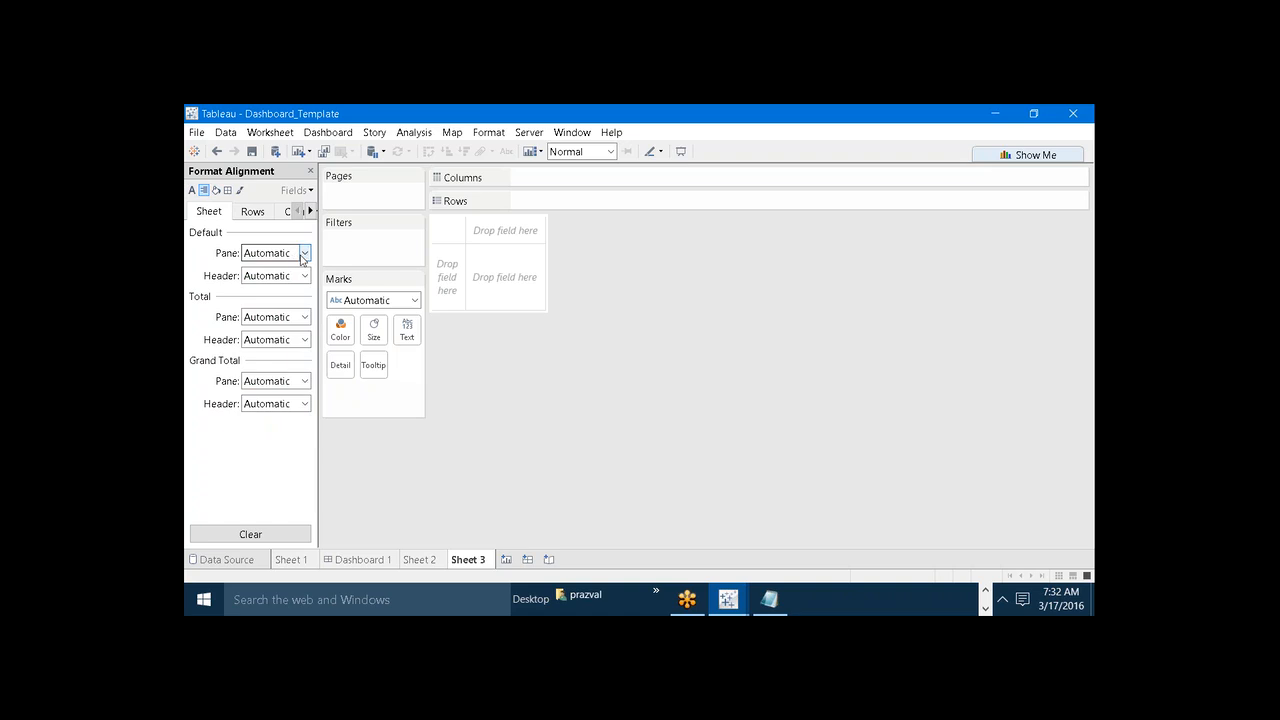
click(302, 254)
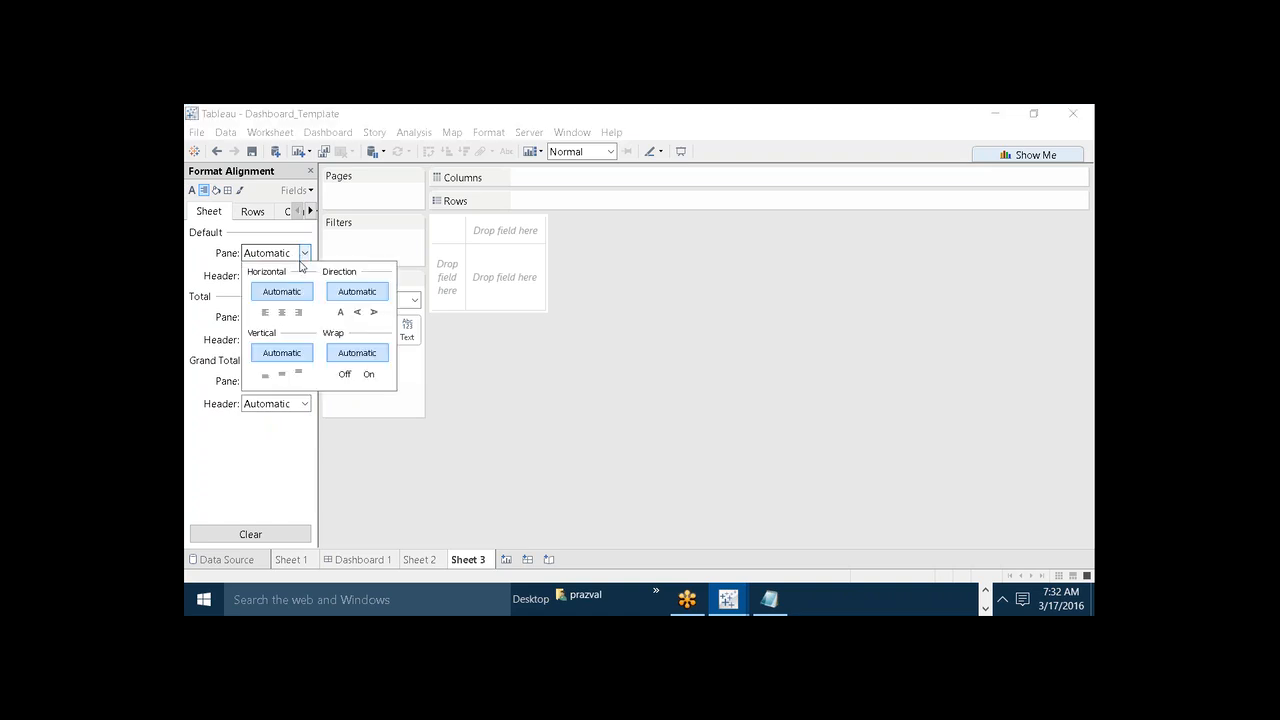
click(266, 312)
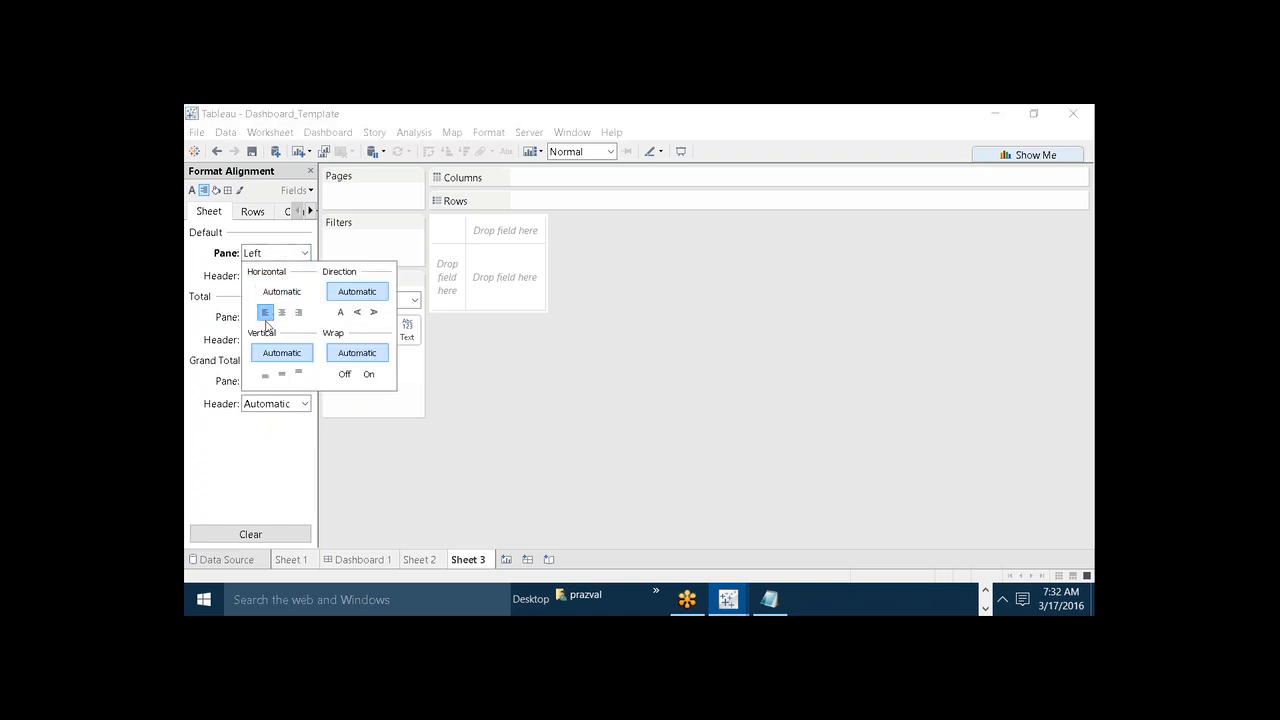
Set the horizontal alignment of the sheet's default header to Center
click(446, 517)
click(300, 276)
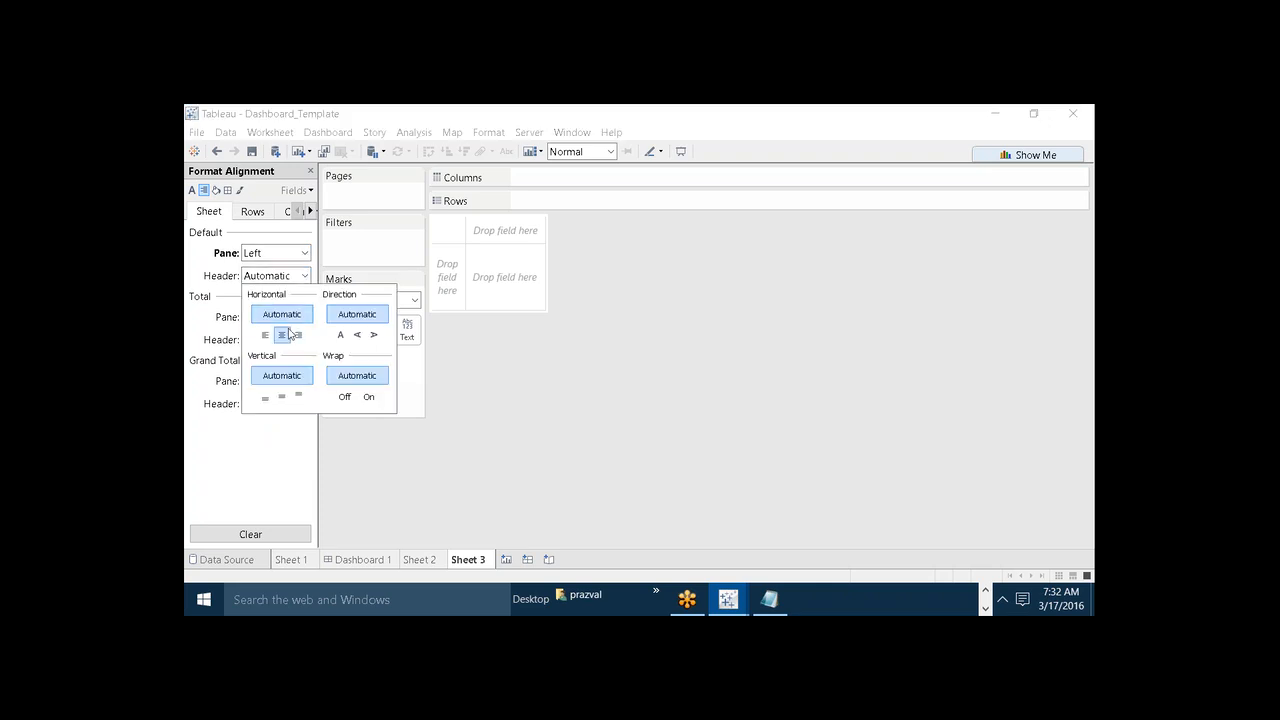
click(282, 334)
click(391, 451)
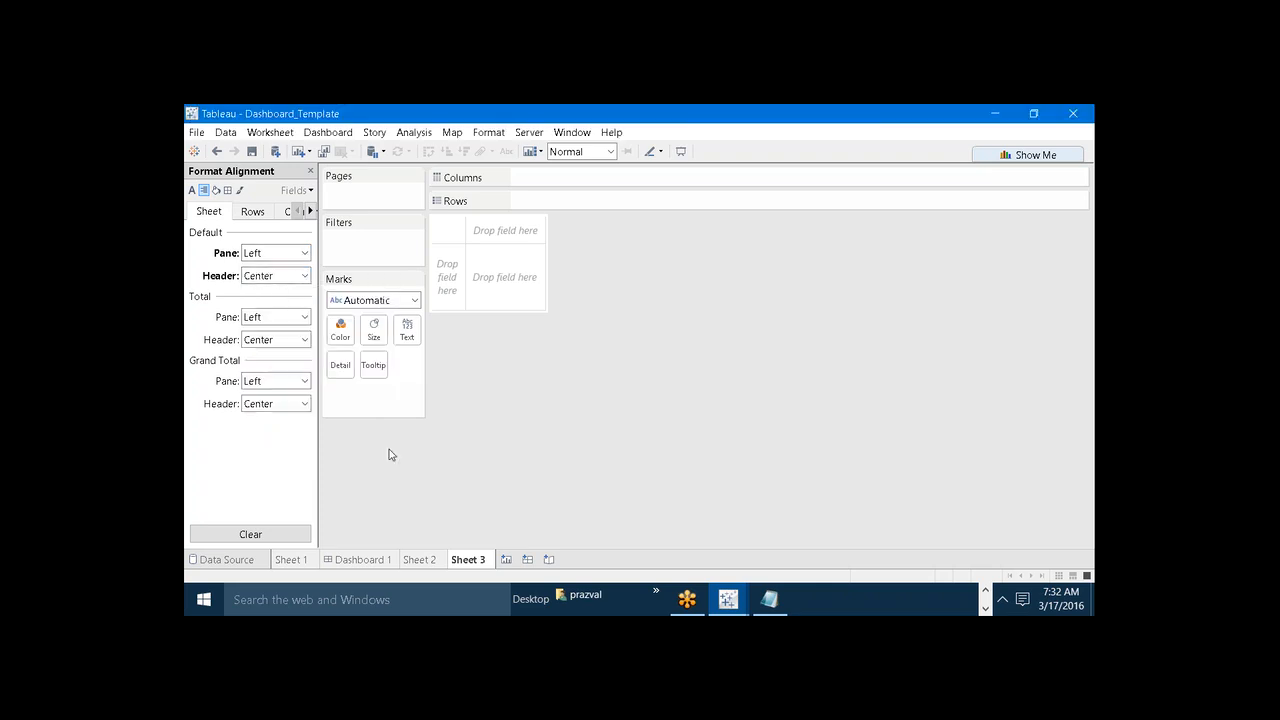
Shade the sheet's default worksheet background in medium gray
click(223, 191)
click(216, 191)
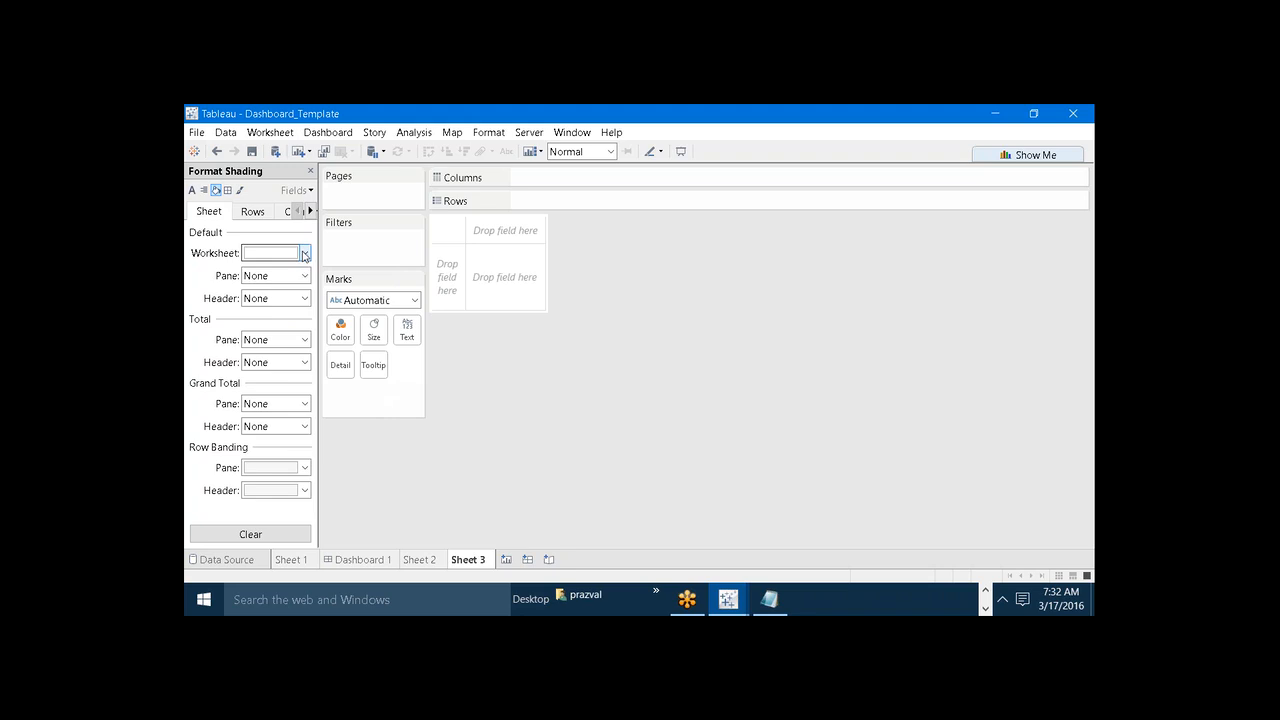
click(304, 254)
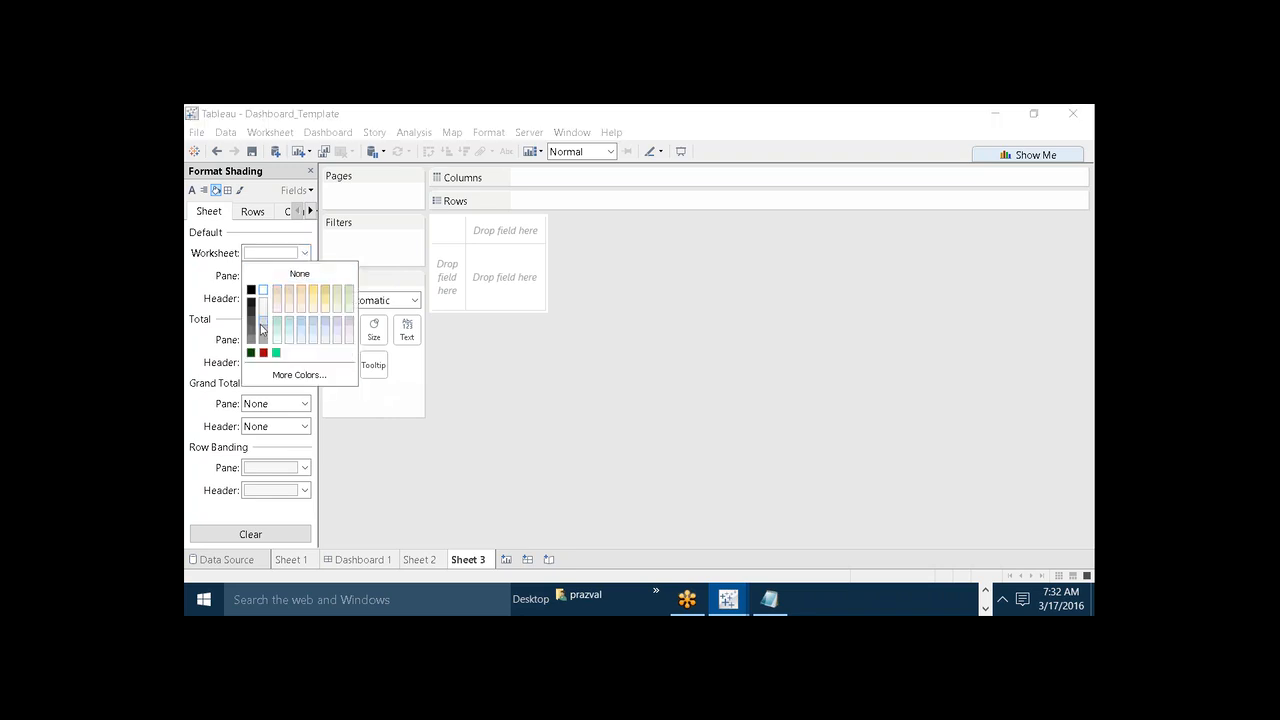
click(263, 336)
click(446, 470)
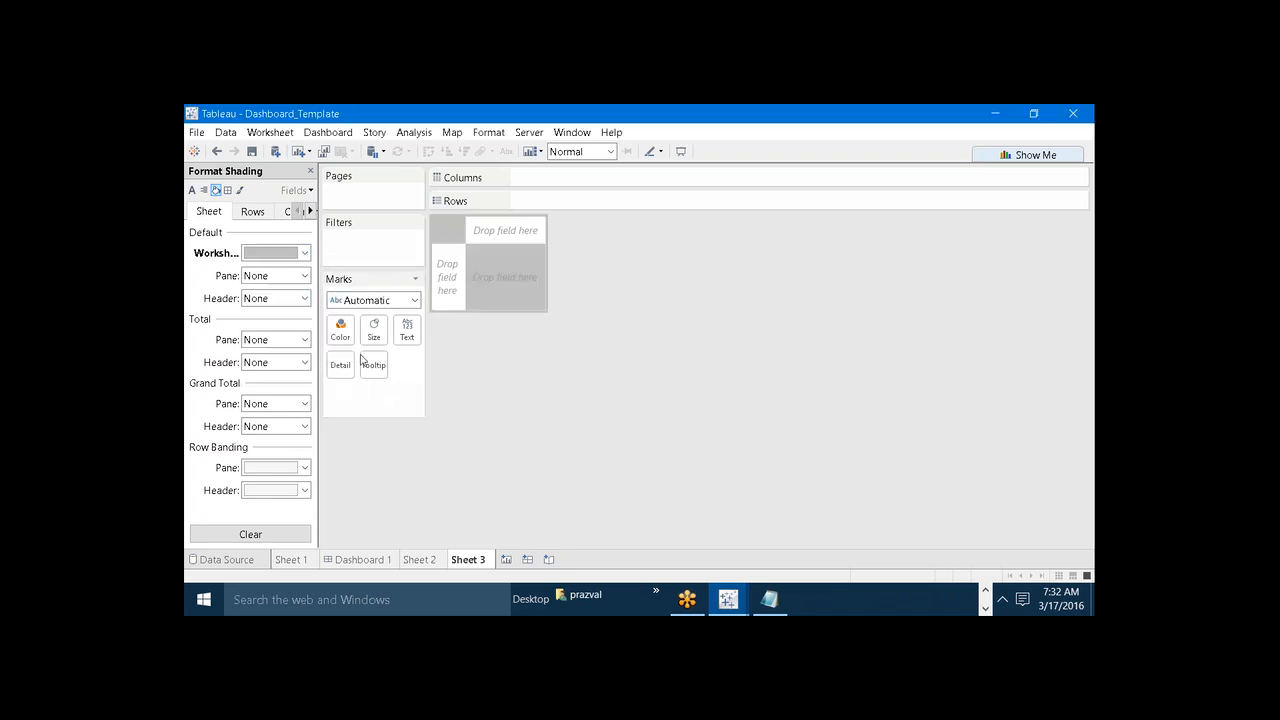
Give the sheet's default pane a solid dark green border in the second-thinnest line weight
click(228, 190)
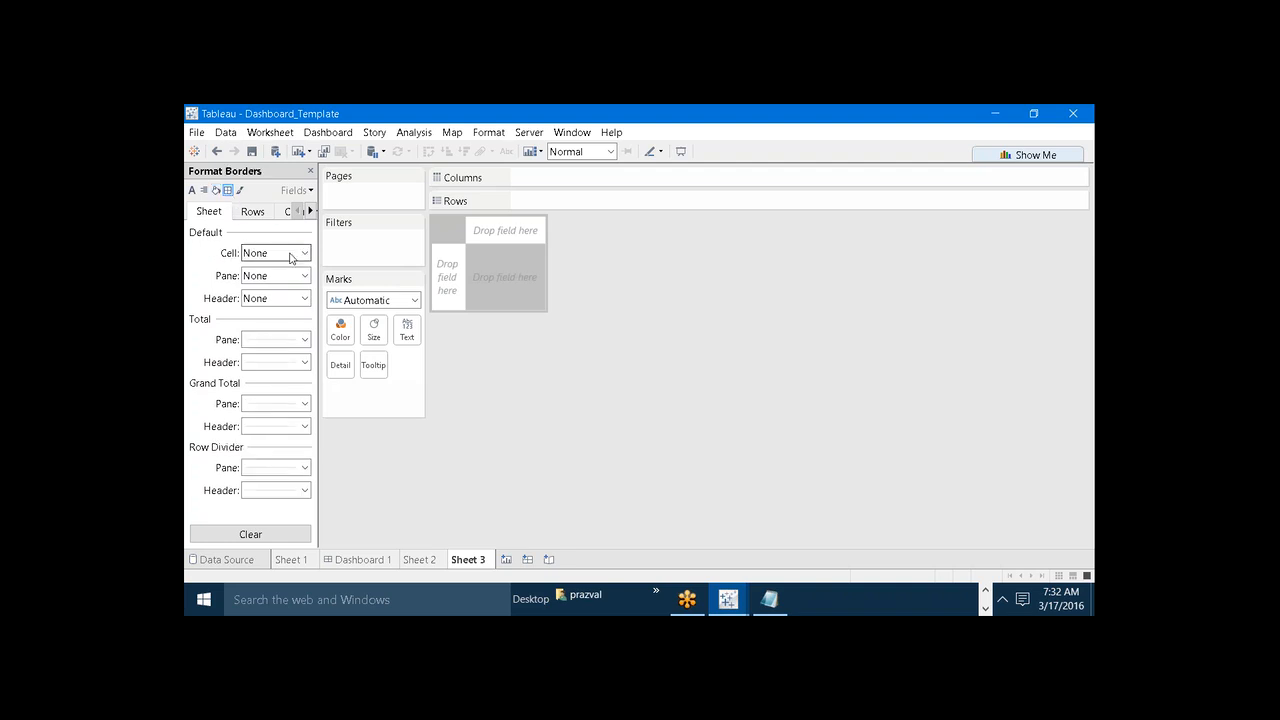
click(305, 276)
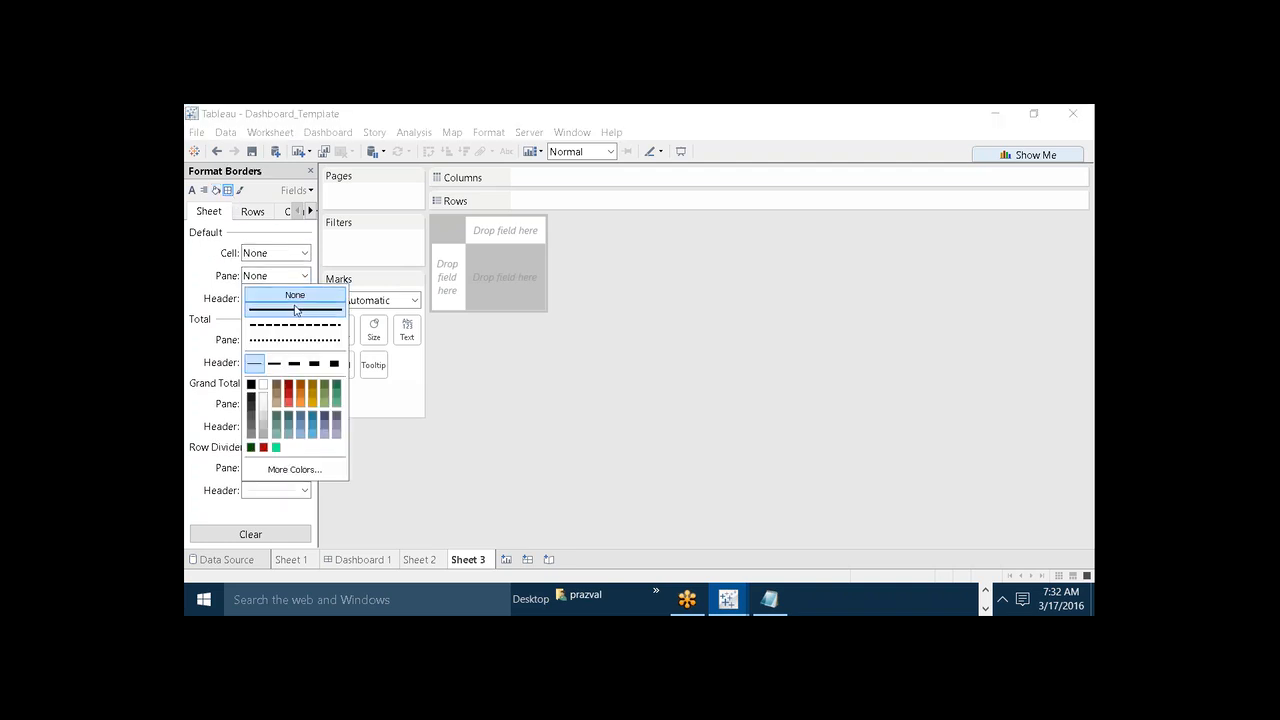
click(274, 363)
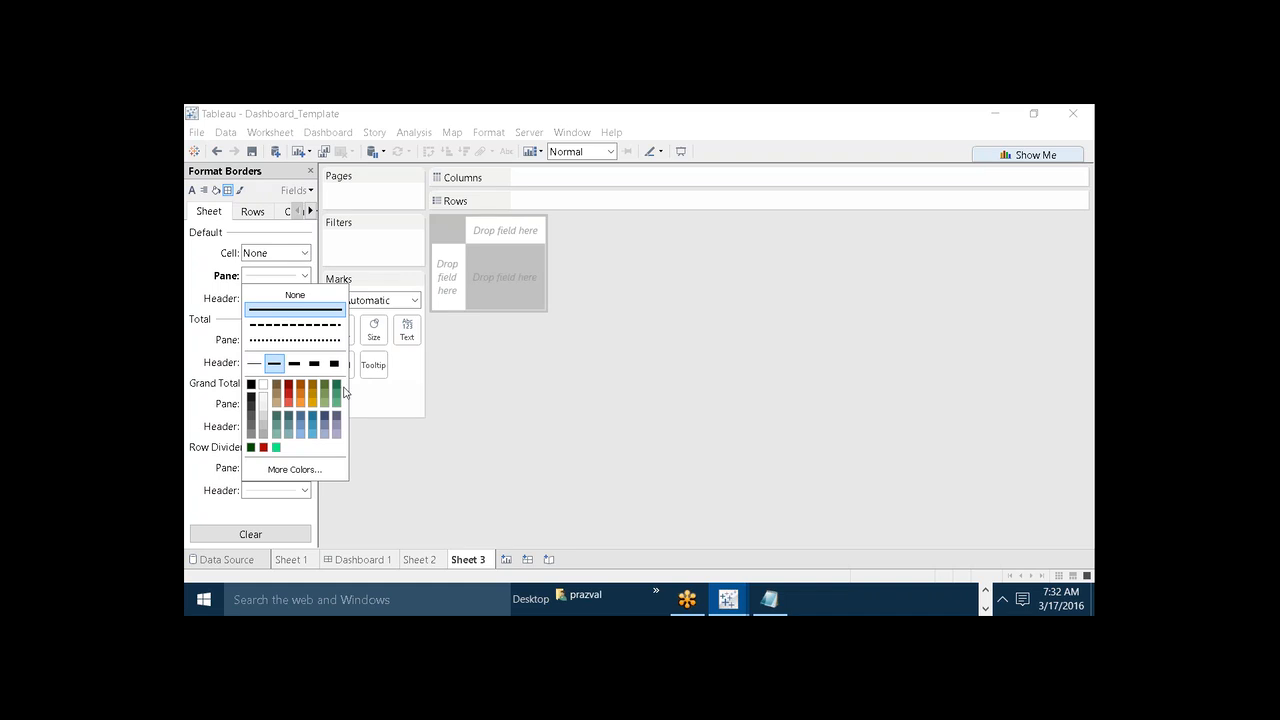
click(338, 389)
click(465, 508)
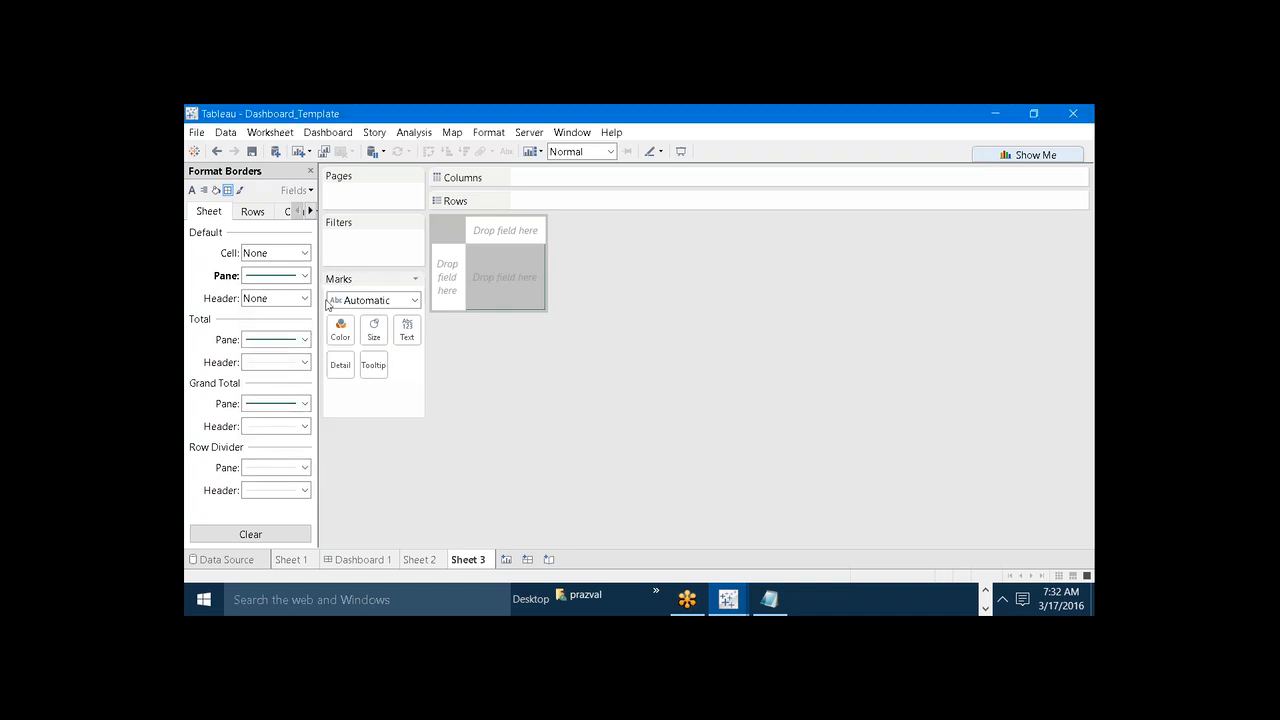
Set the sheet's default cell border to a dotted line and close the formatting settings
click(306, 254)
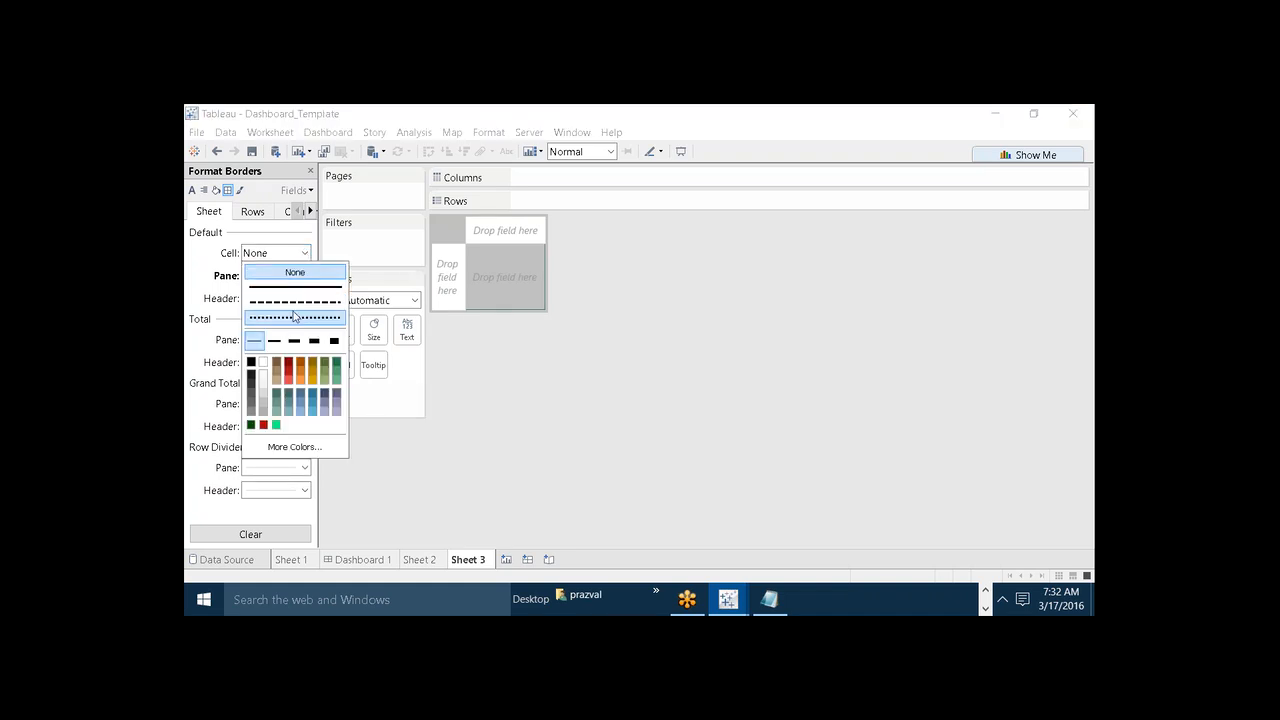
click(294, 317)
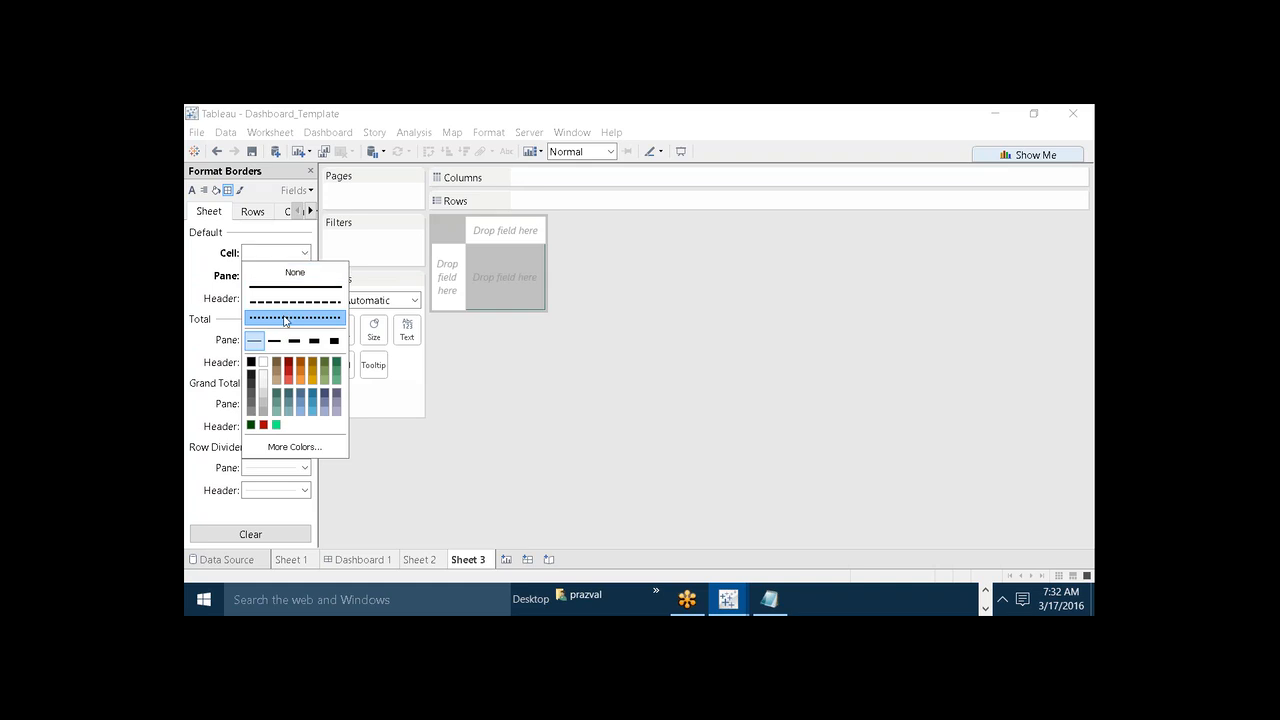
click(279, 398)
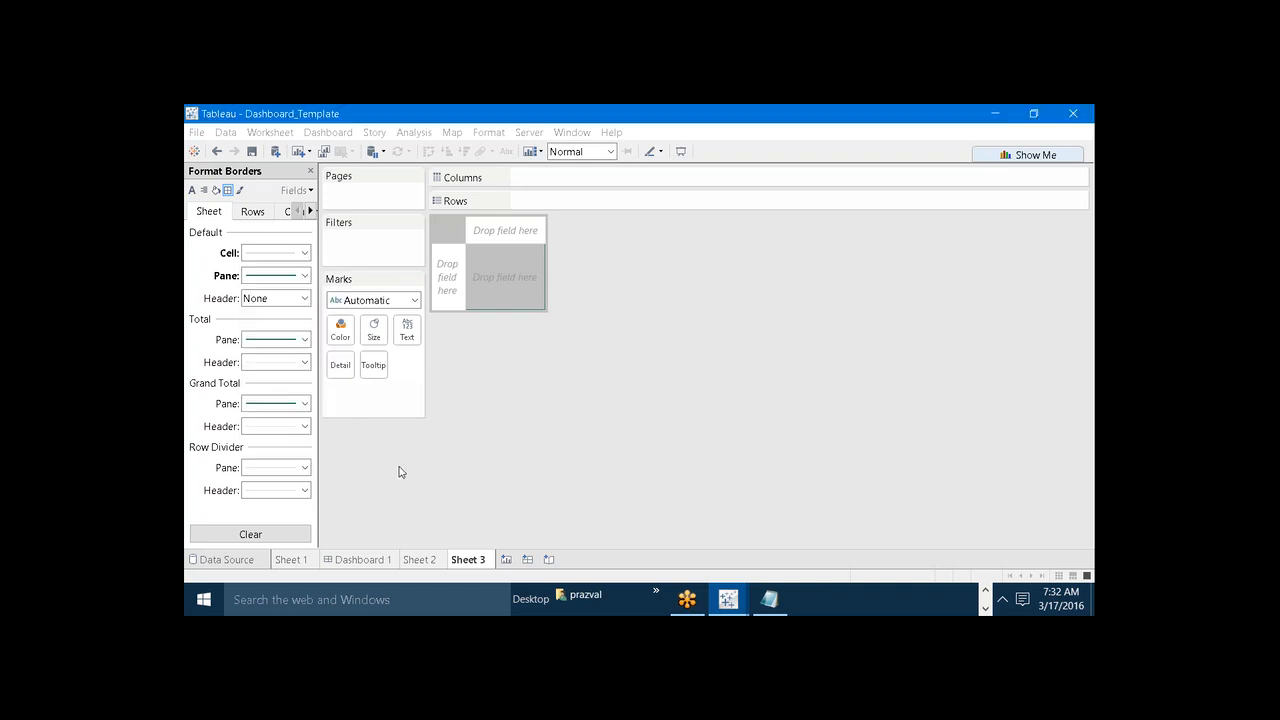
click(241, 190)
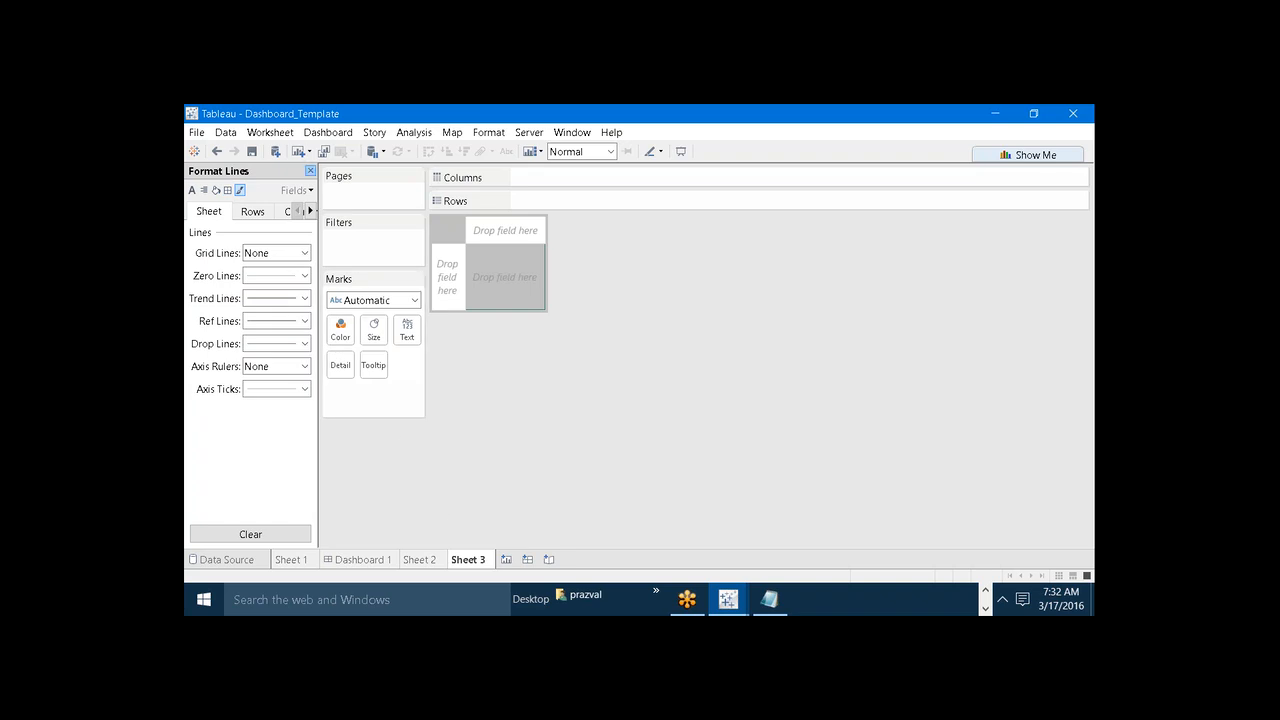
click(310, 171)
Build a text table of Profit with Continent on rows, and slightly enlarge its row height and value column width
click(290, 238)
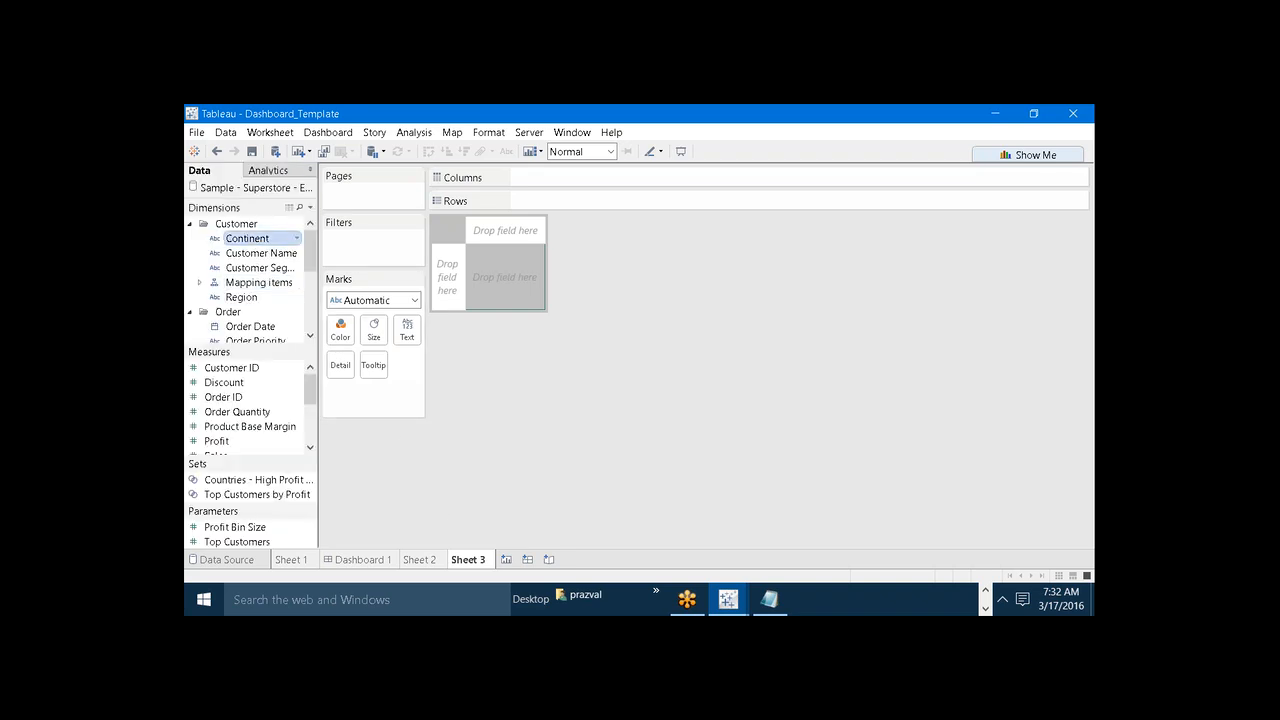
drag(290, 238, 560, 200)
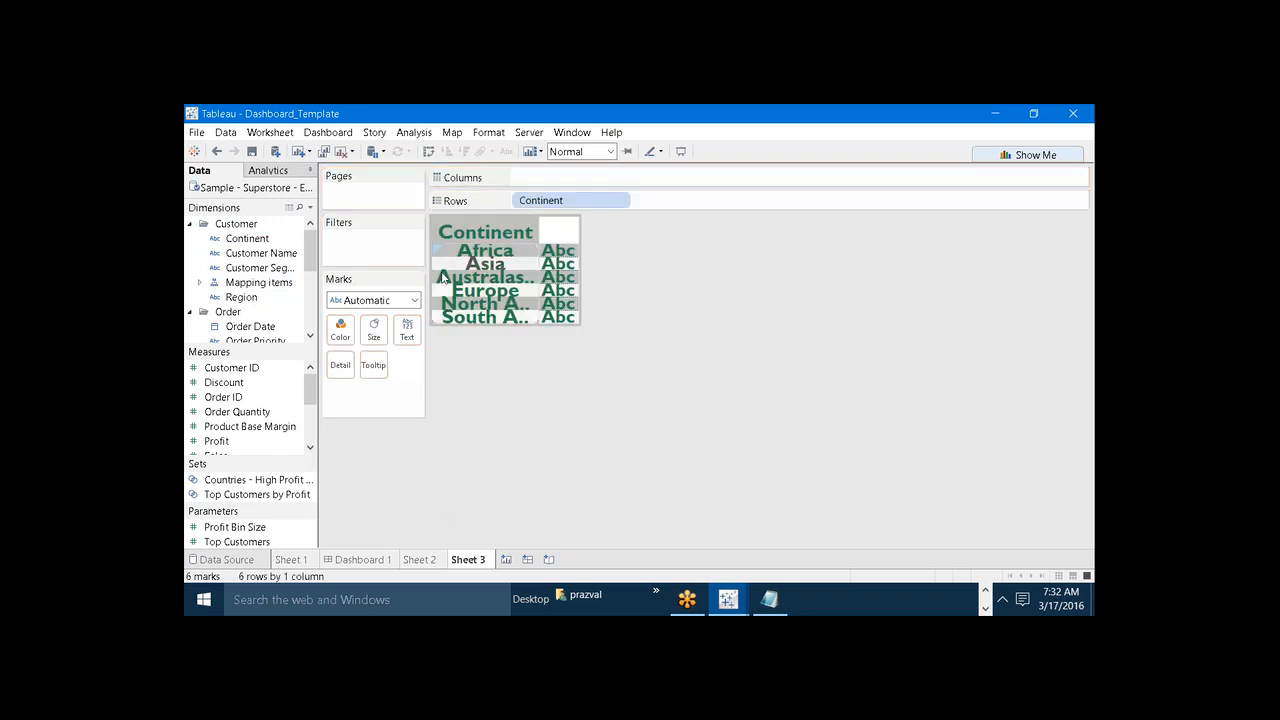
drag(216, 441, 408, 328)
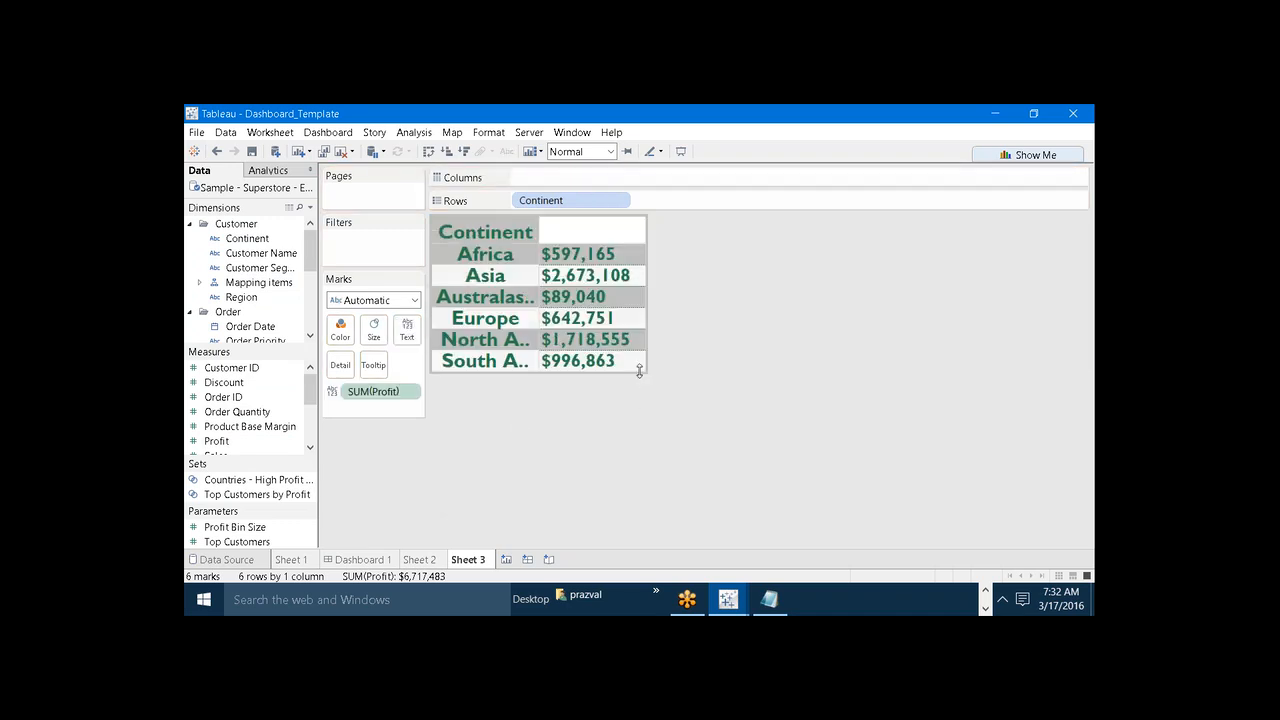
drag(639, 370, 640, 396)
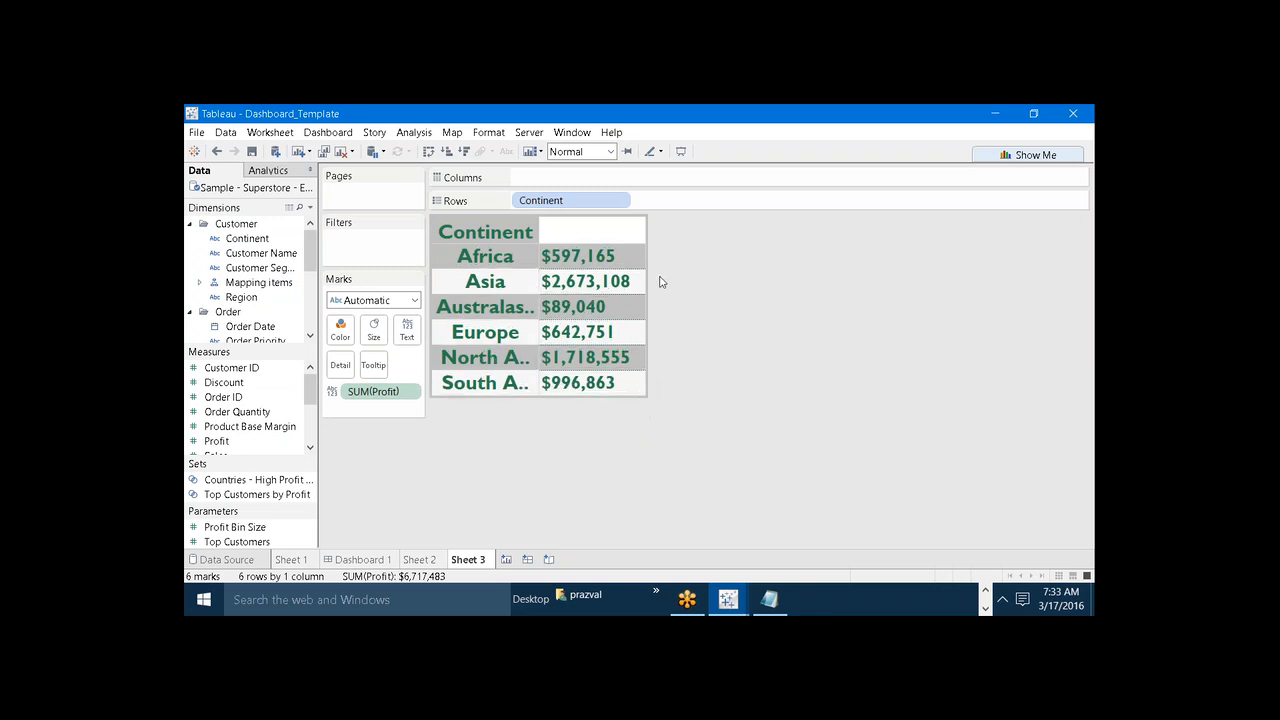
drag(646, 240, 663, 238)
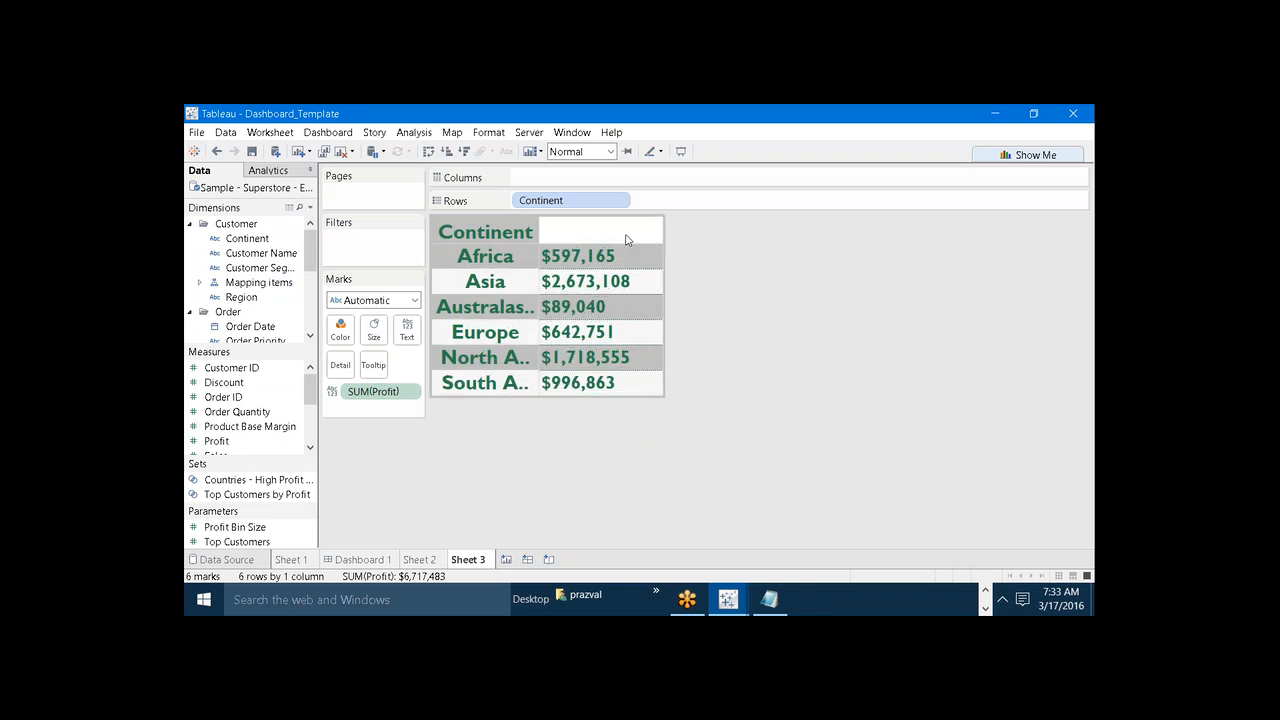
Add Measure Names to the columns with the header alias Profit, and make the table rows slightly taller
scroll(301, 416, down, 3)
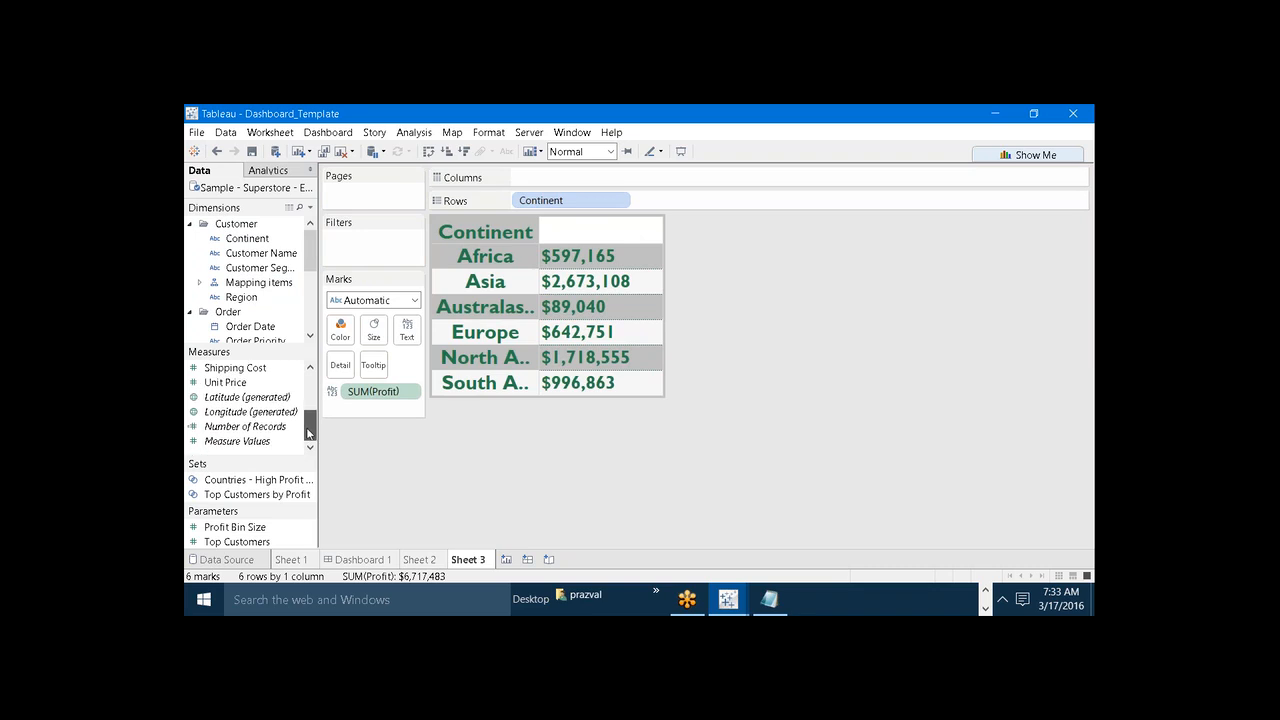
drag(309, 275, 620, 232)
right_click(620, 233)
click(651, 329)
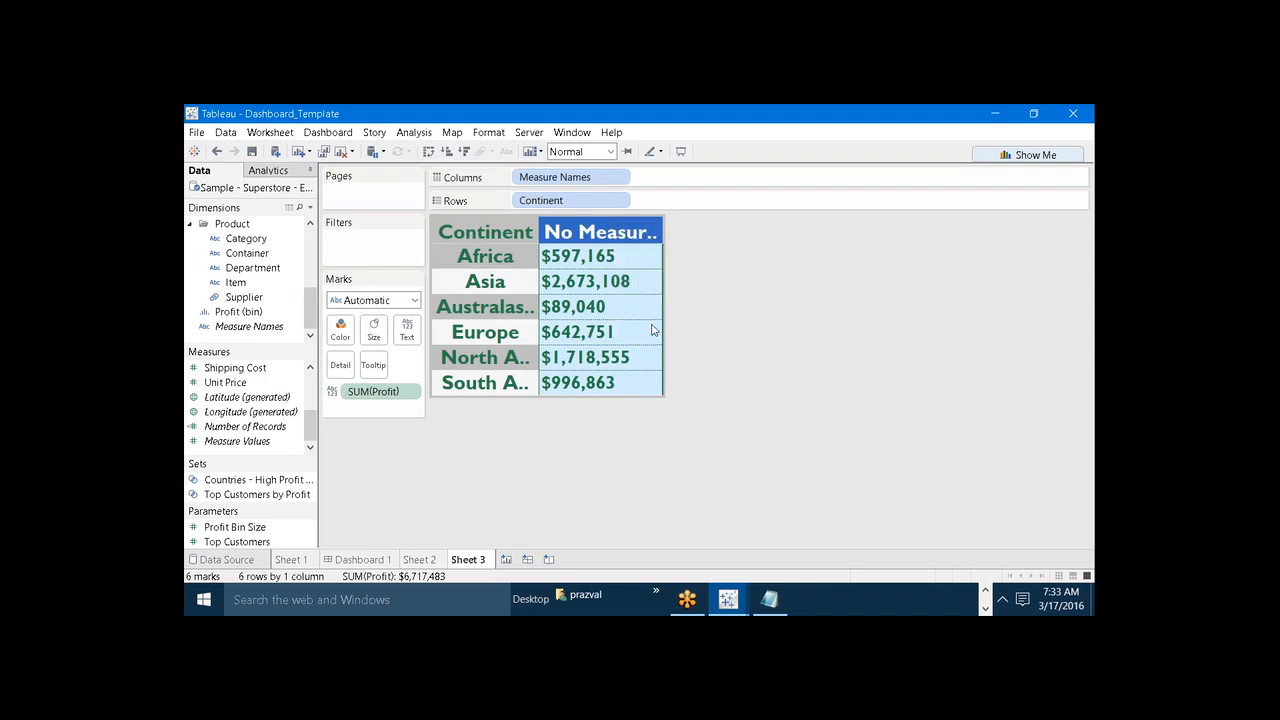
text(P)
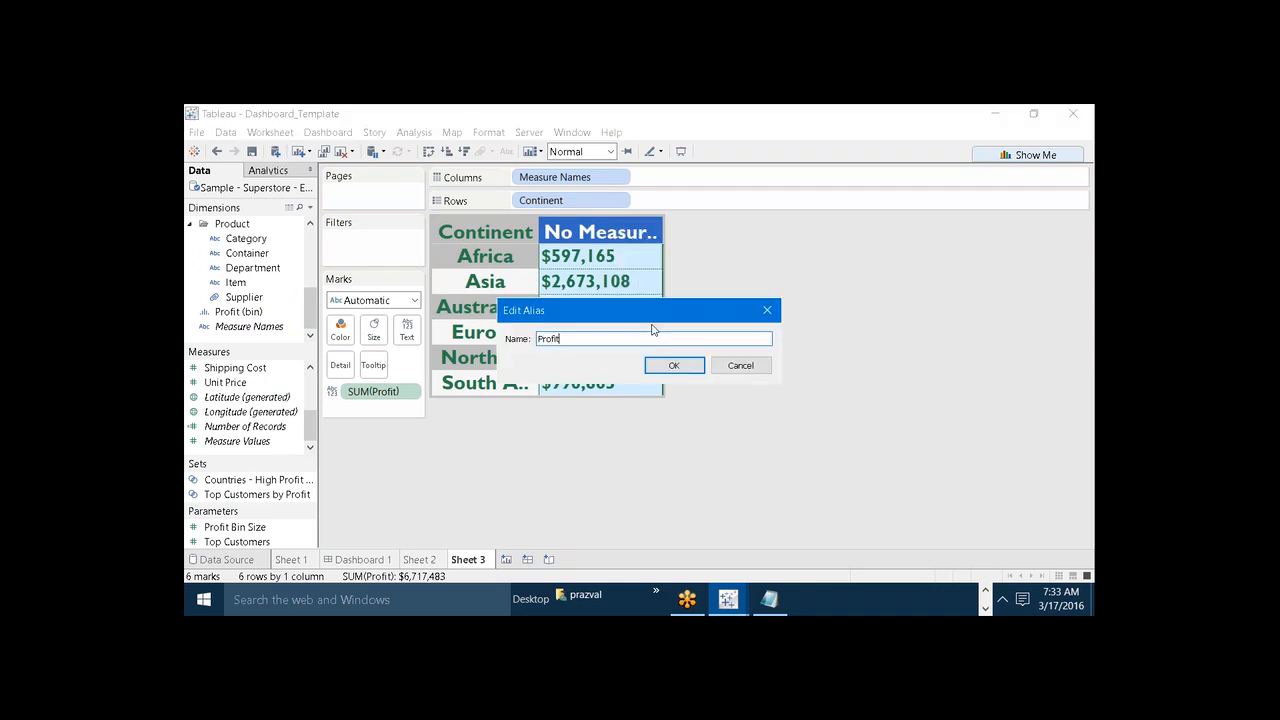
text(rofit)
click(674, 365)
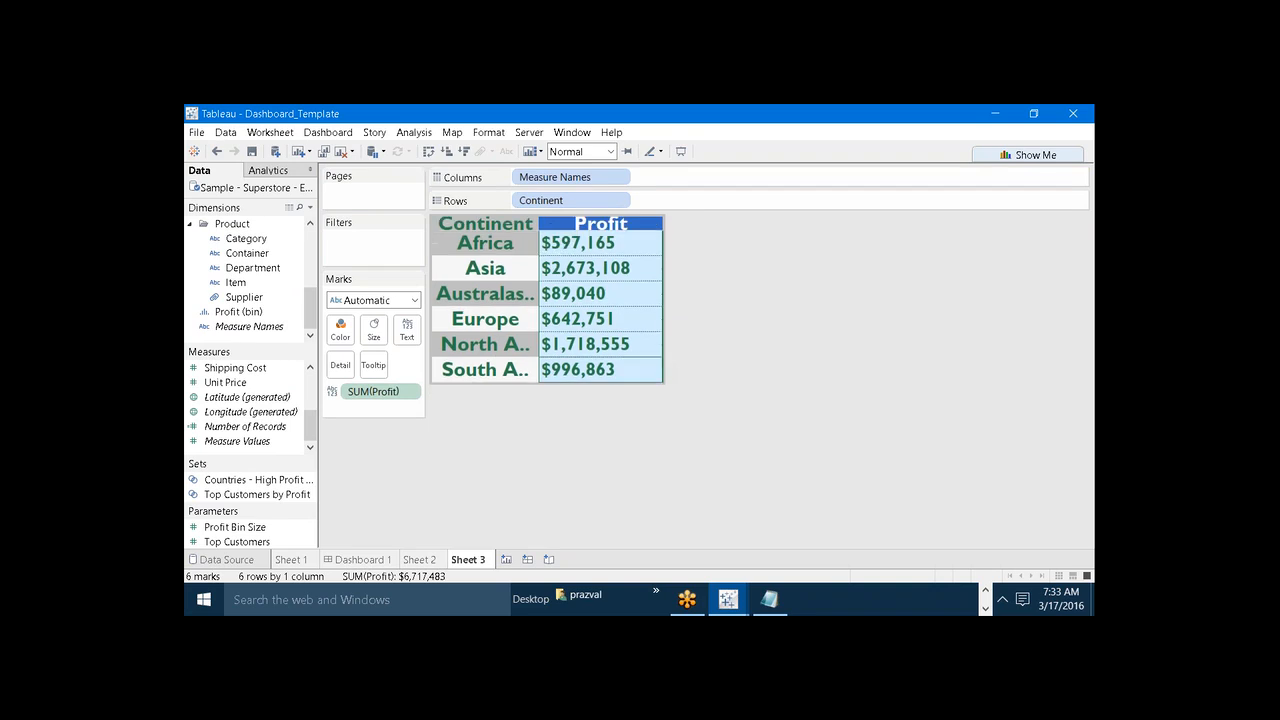
click(699, 473)
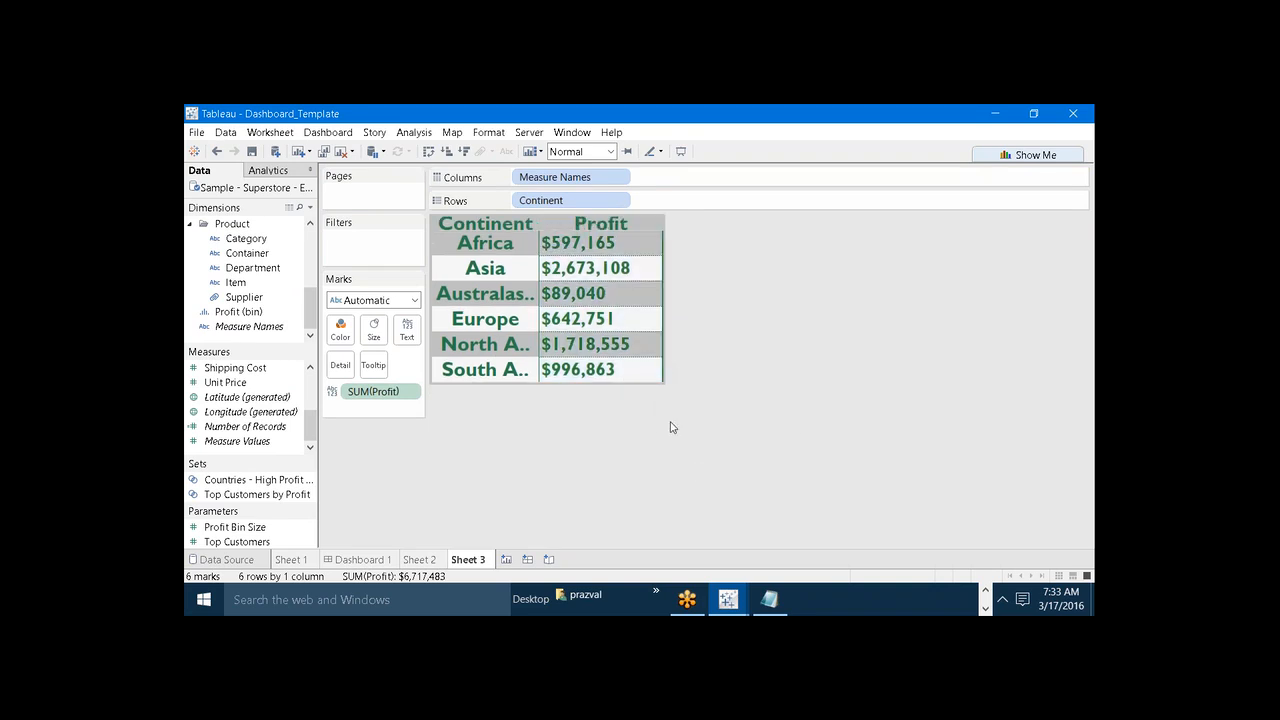
drag(645, 383, 645, 399)
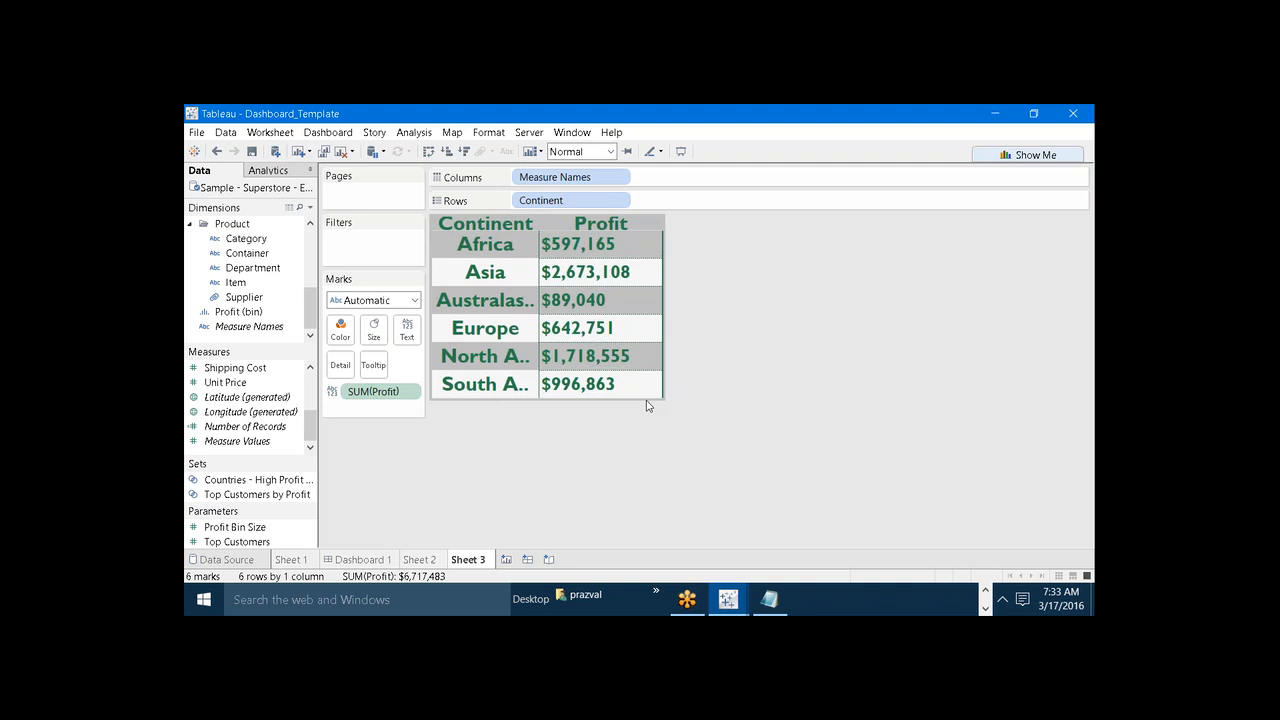
Copy the formatting of Sheet 3 and paste it onto a new worksheet
click(489, 132)
click(529, 459)
click(506, 559)
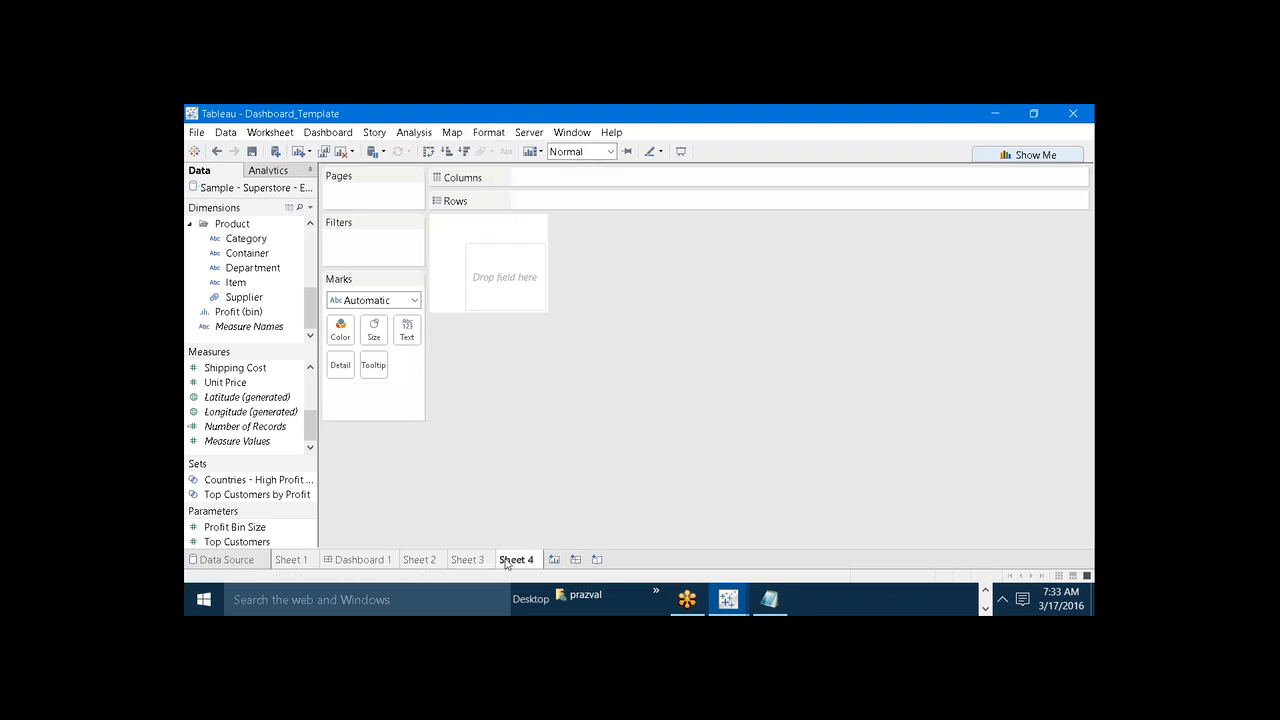
click(489, 132)
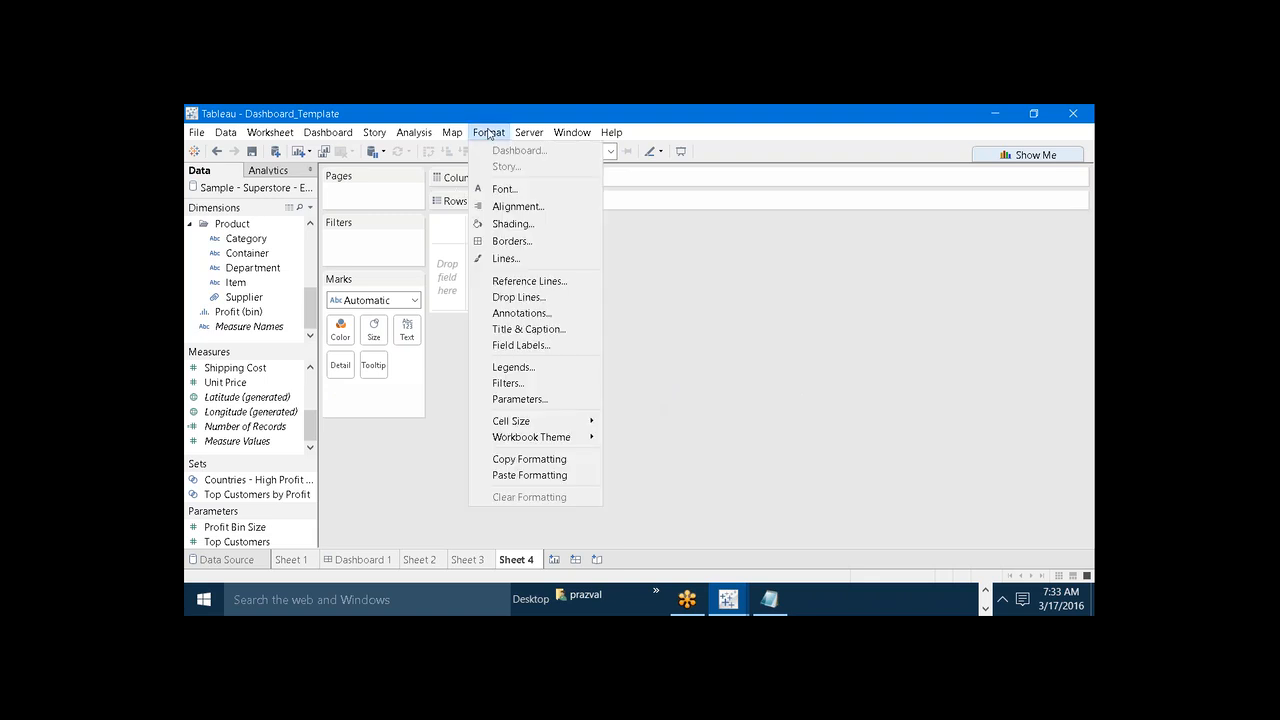
click(529, 475)
Build a text table on Sheet 4 with Category on rows and Shipping Cost as the text values
drag(246, 238, 540, 203)
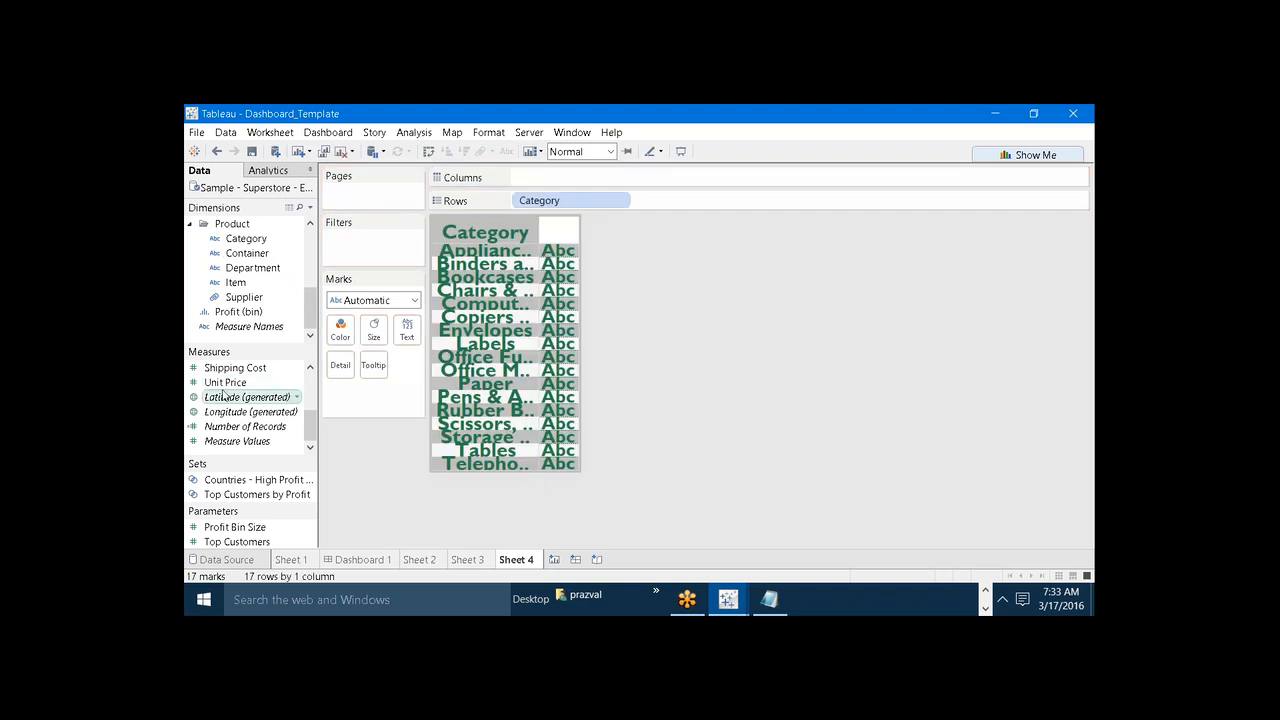
drag(225, 370, 407, 337)
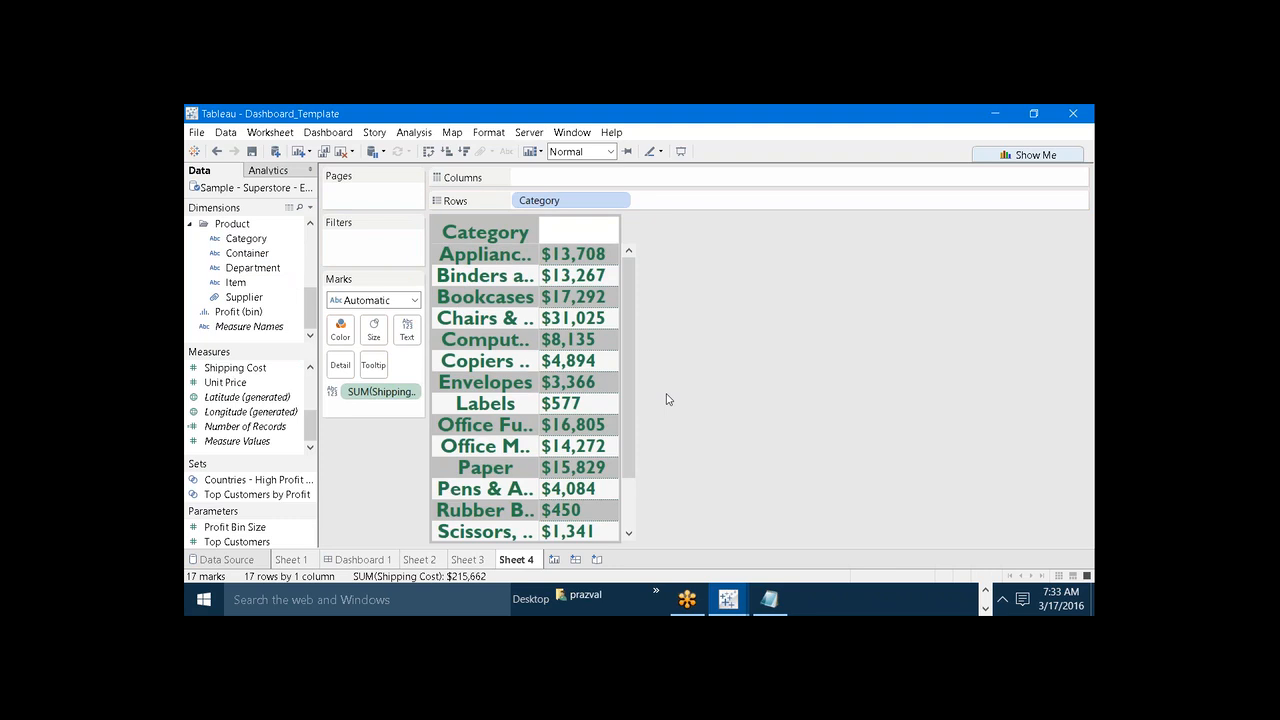
Rename Sheet 3 as CustomFormattingTemplate
click(468, 560)
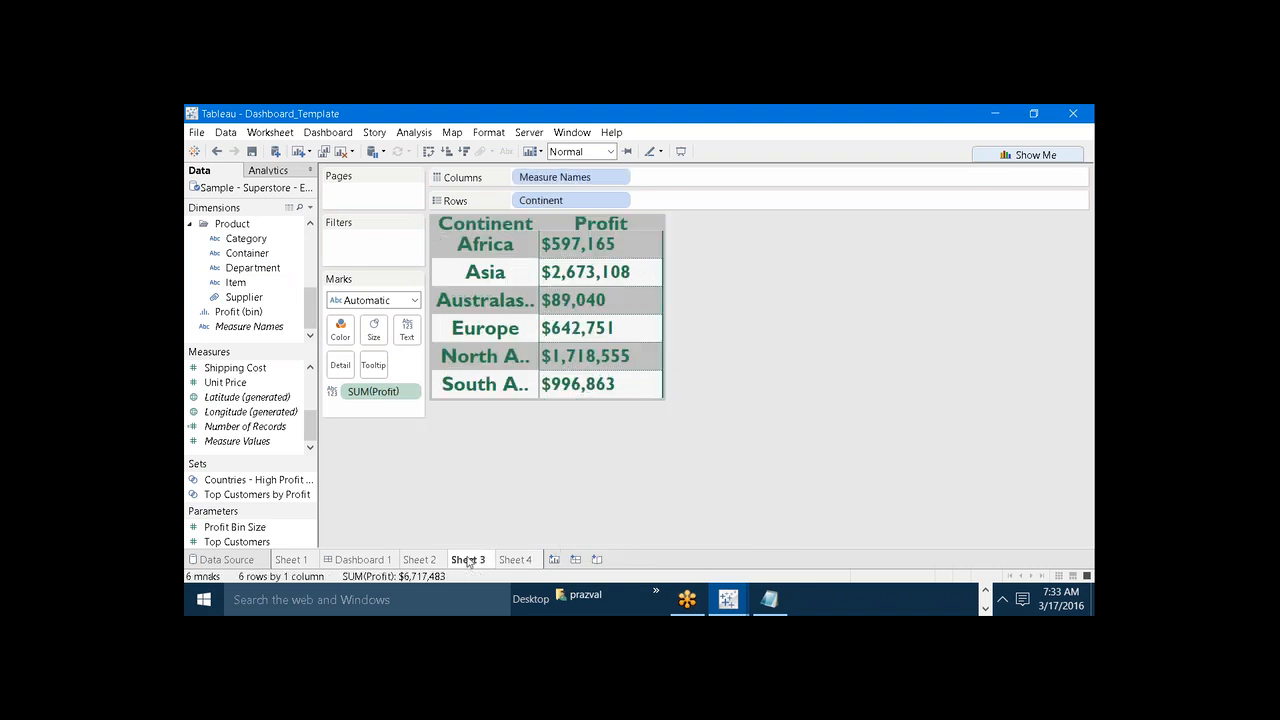
right_click(468, 561)
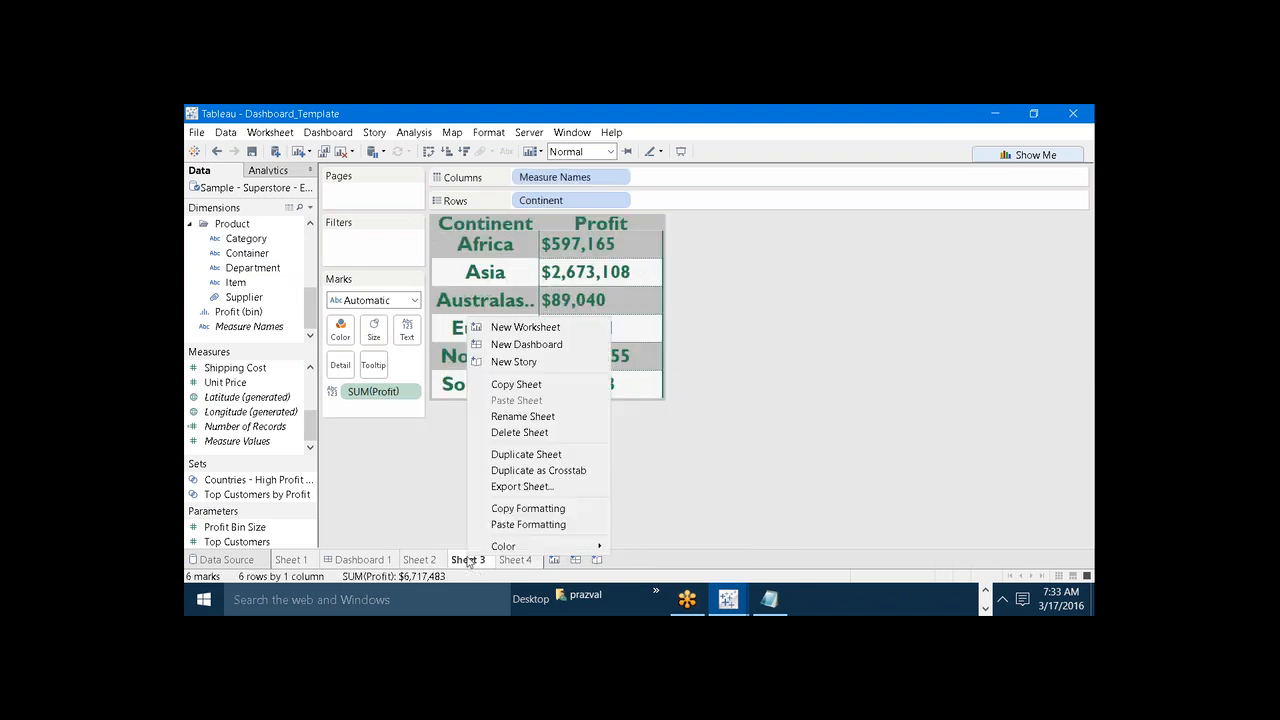
click(514, 416)
text(Custom)
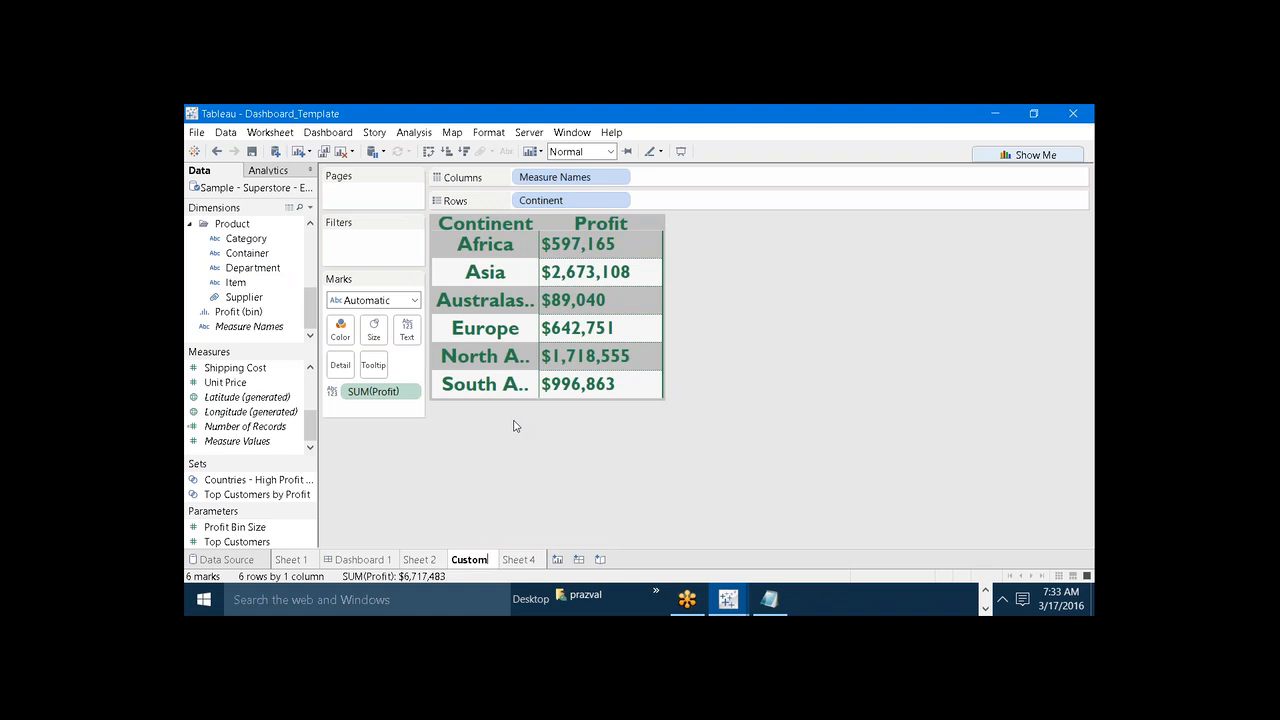
text(Formatting)
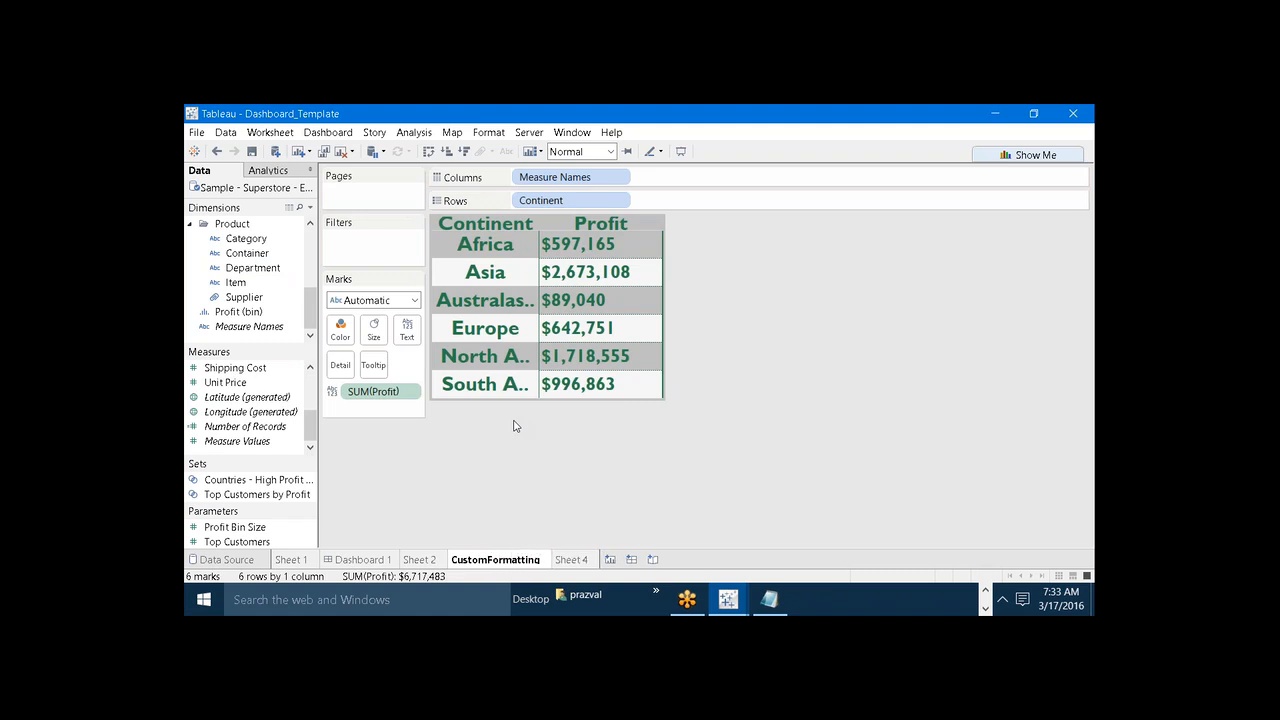
text(Template)
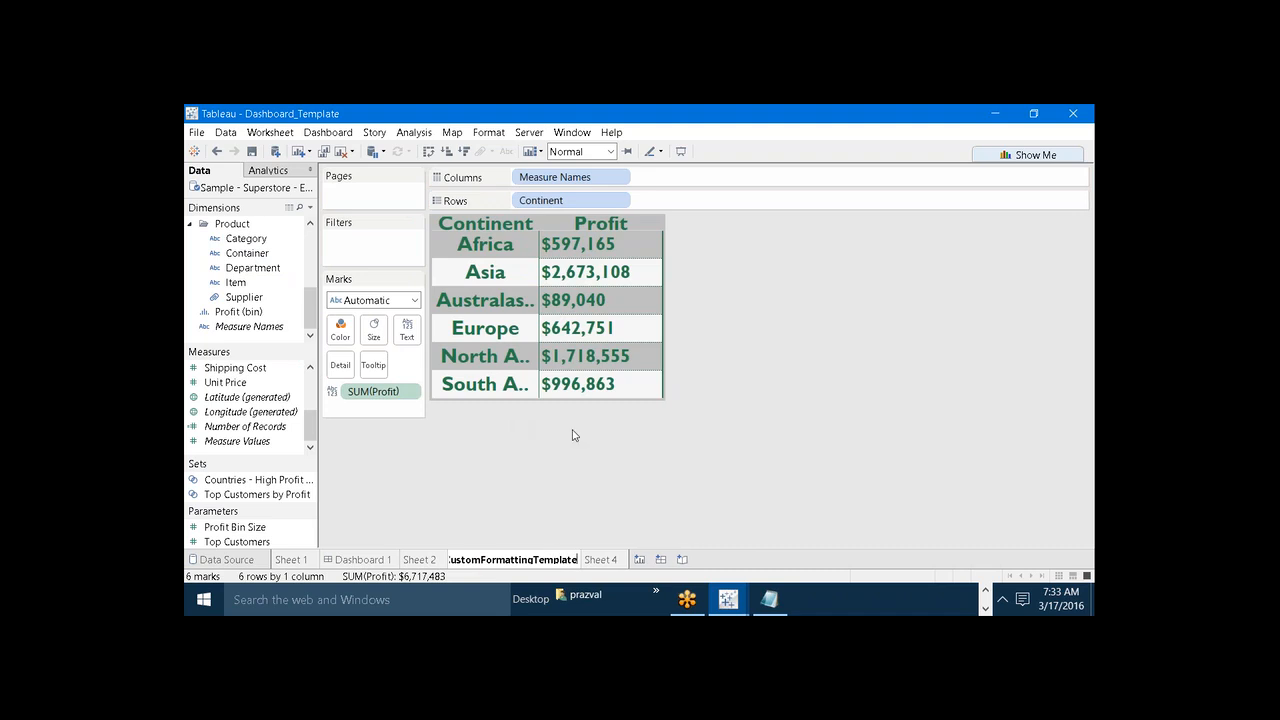
key(Return)
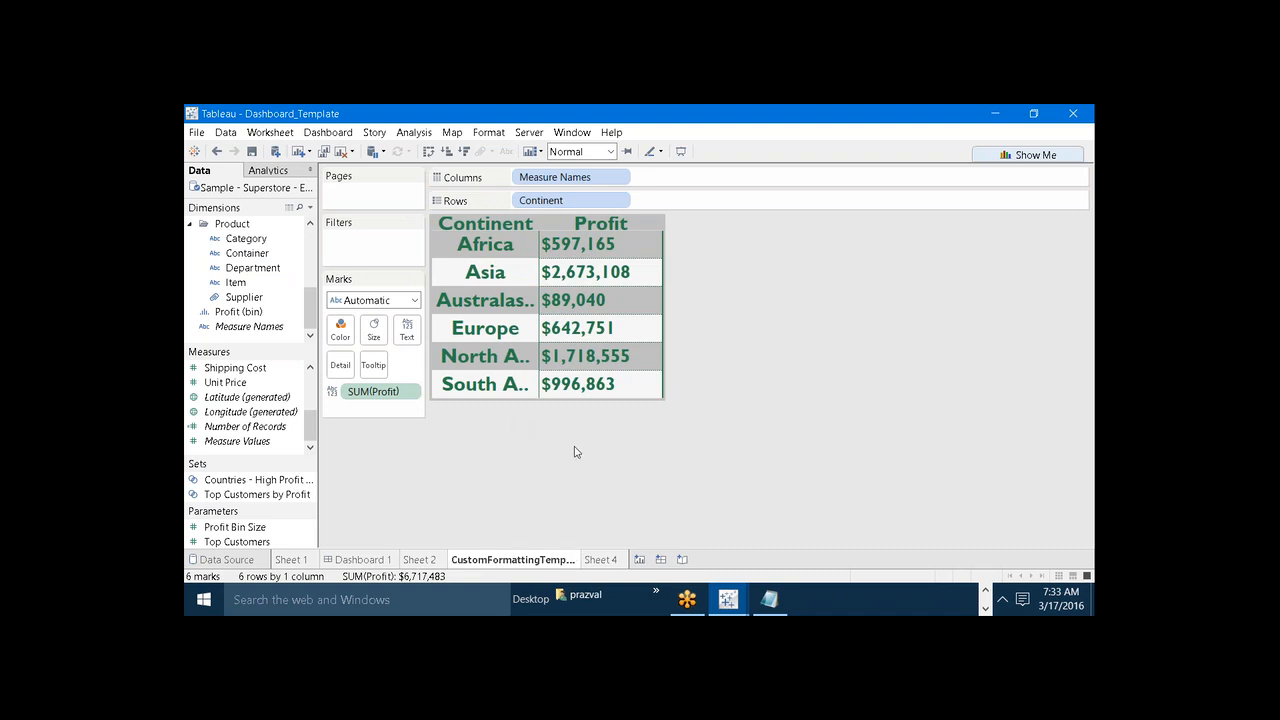
In the Notepad notes, add a Tip3:- entry reading "Create the Custom Color Pallete" and return to Tableau
click(779, 599)
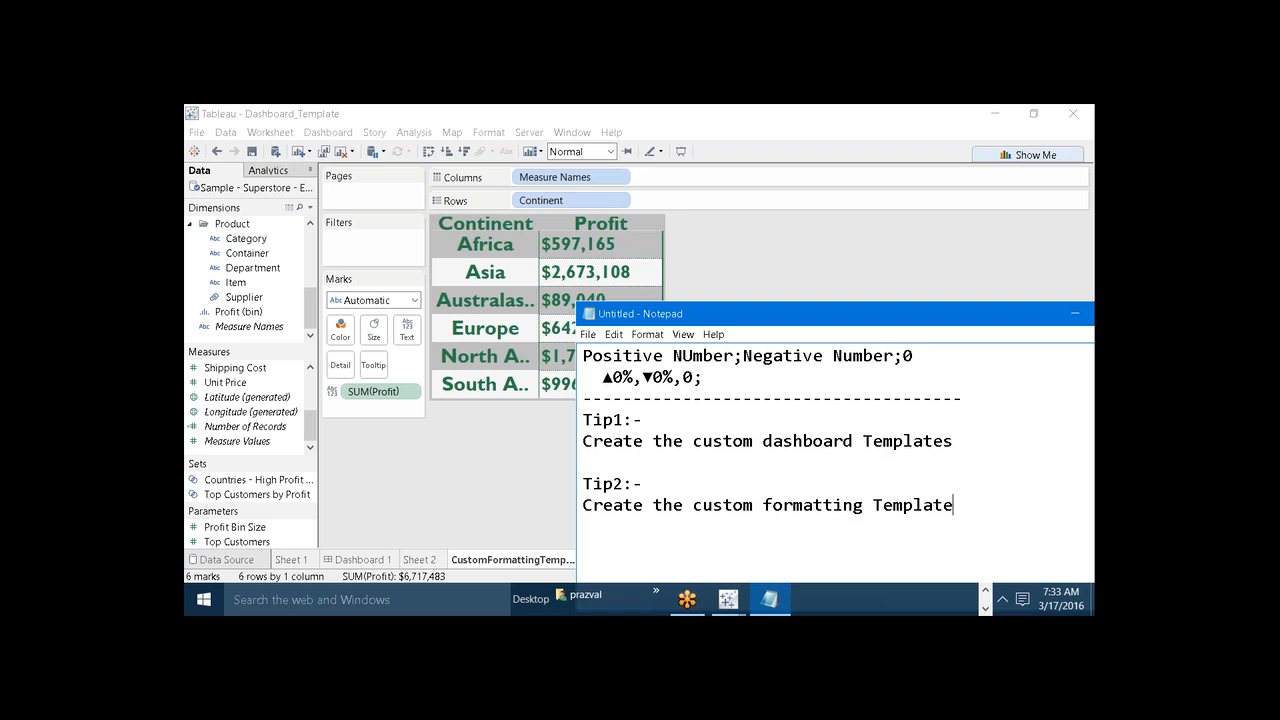
text(Tip3:- )
text(Create )
text(the )
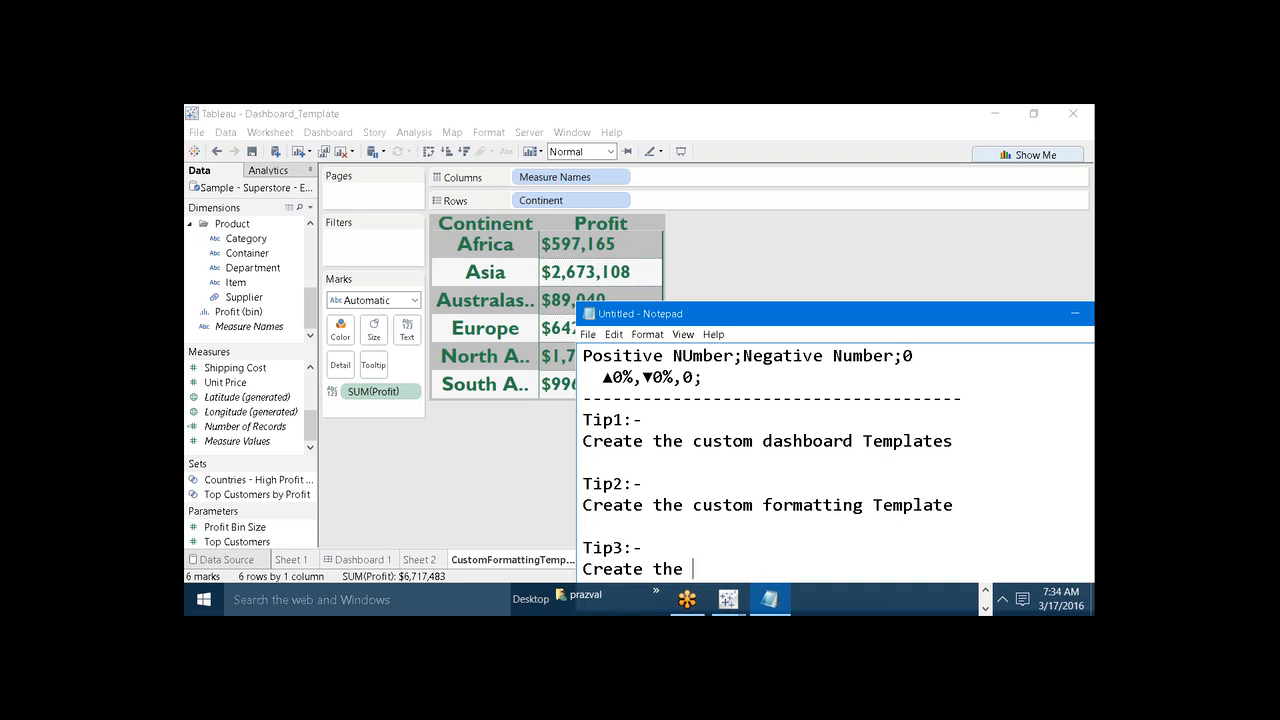
text(Custom Color Pallete)
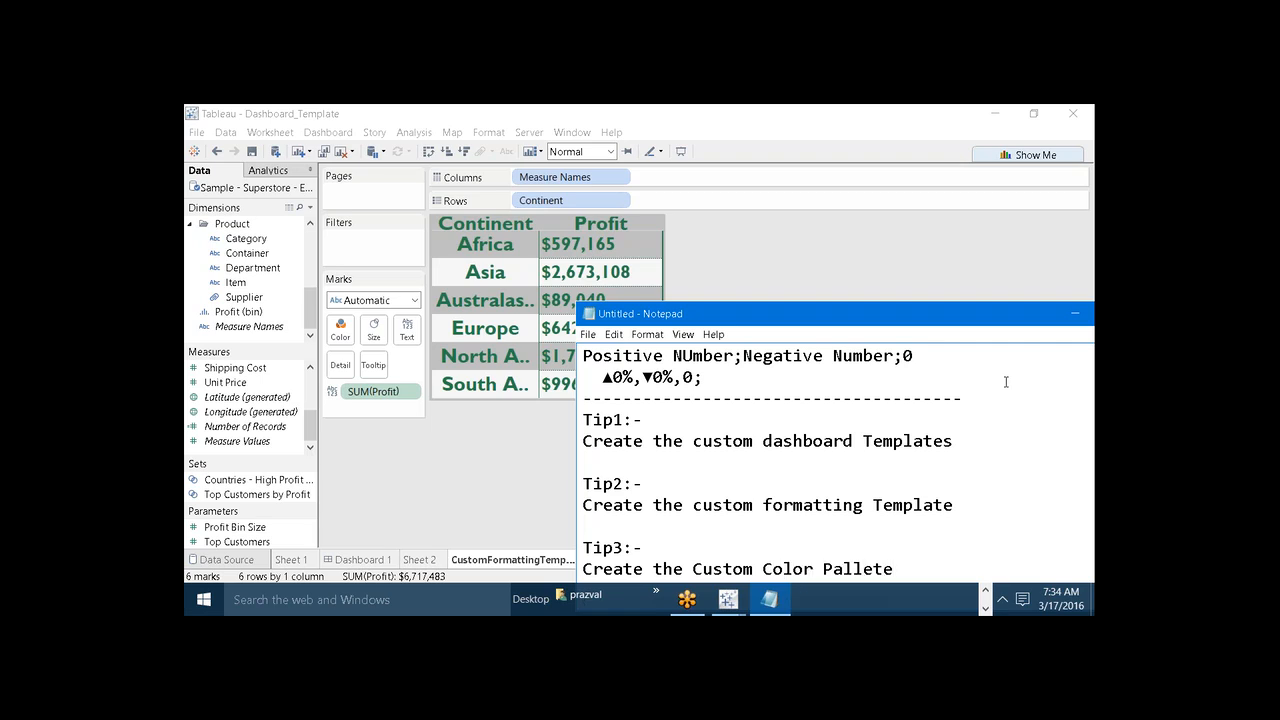
click(1075, 314)
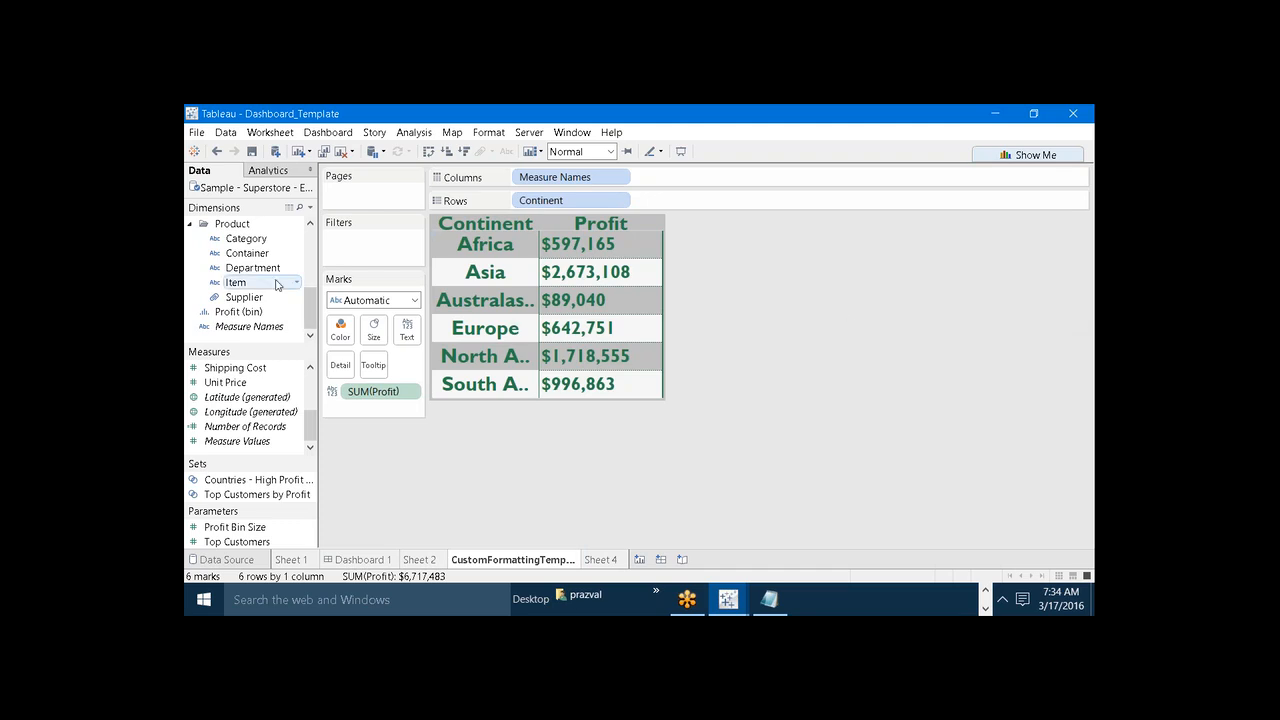
Color the table's marks by Container and look through the palettes available for it, leaving the colors as they are
drag(246, 253, 340, 331)
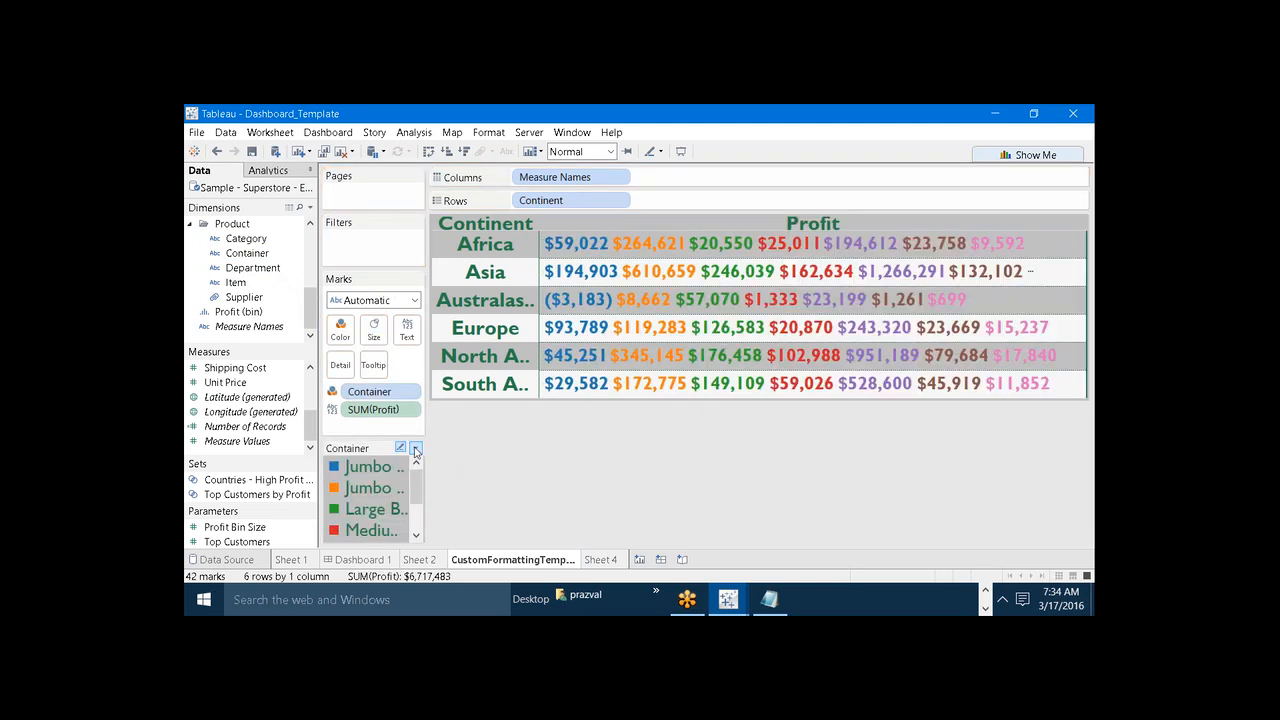
click(416, 452)
click(350, 461)
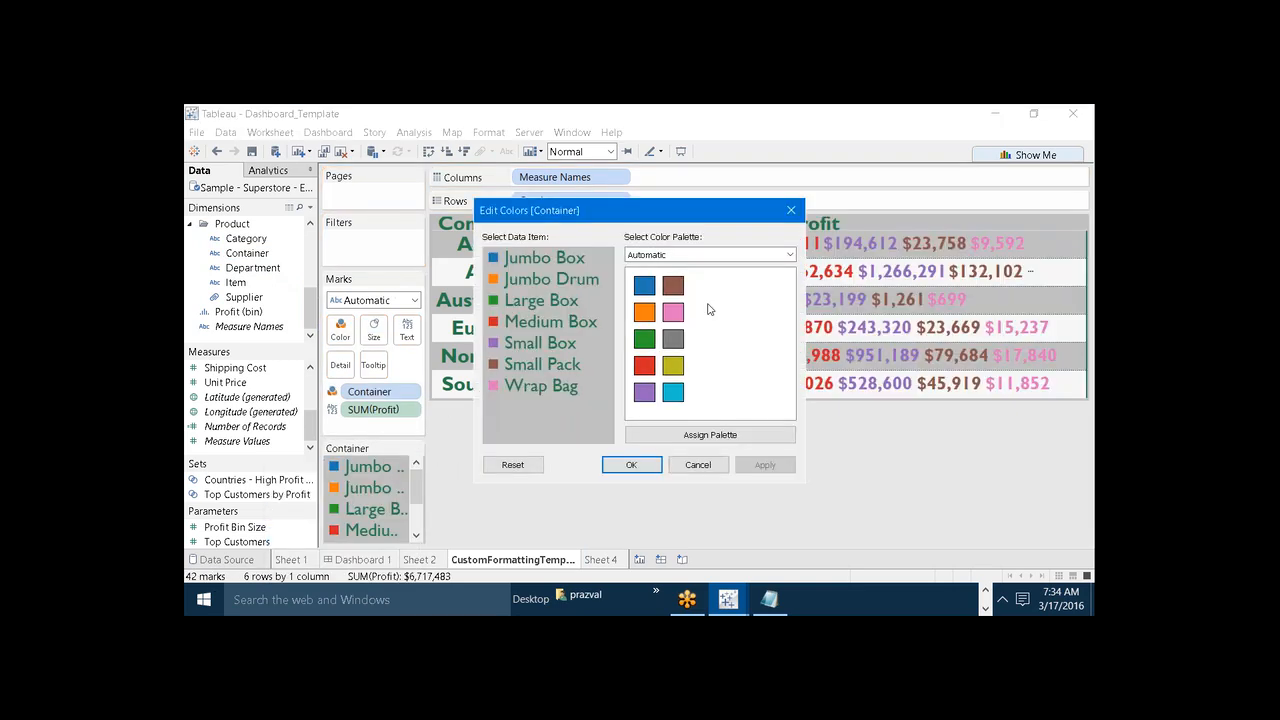
click(789, 254)
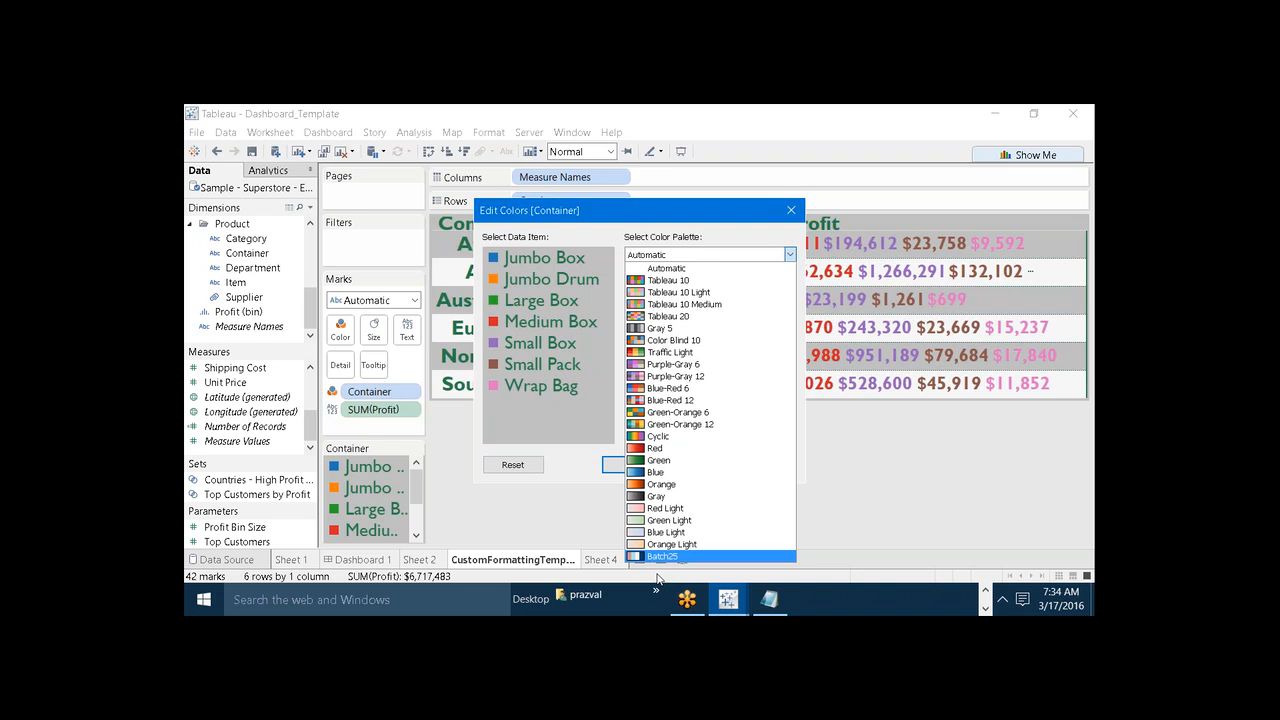
click(788, 212)
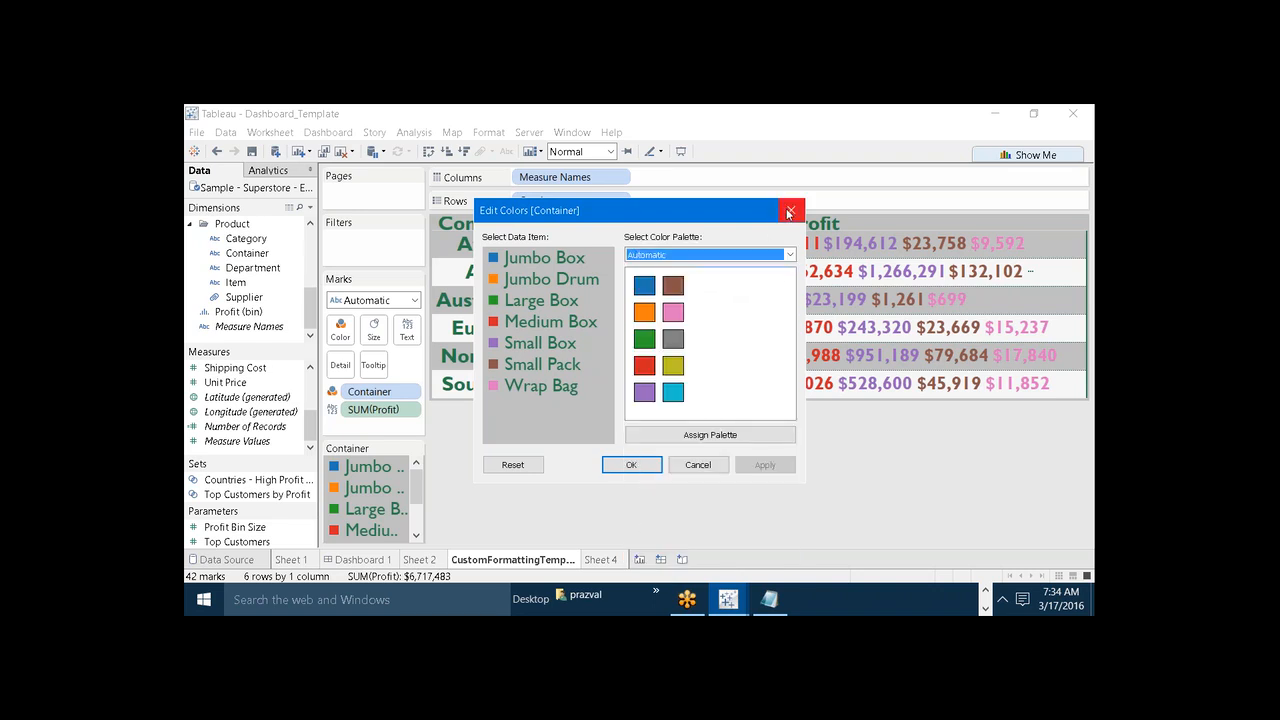
click(788, 212)
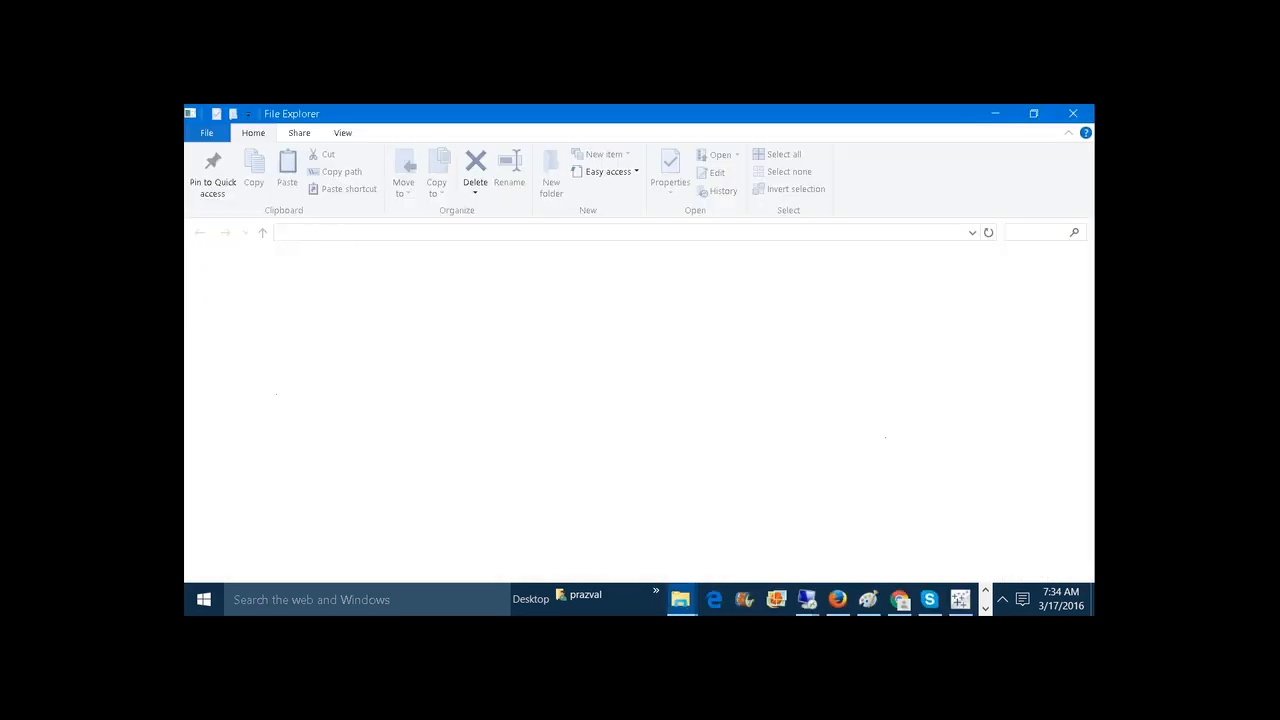
In File Explorer, go to My Tableau Repository under Documents and open Preferences.tps in Notepad++
scroll(303, 448, down, 3)
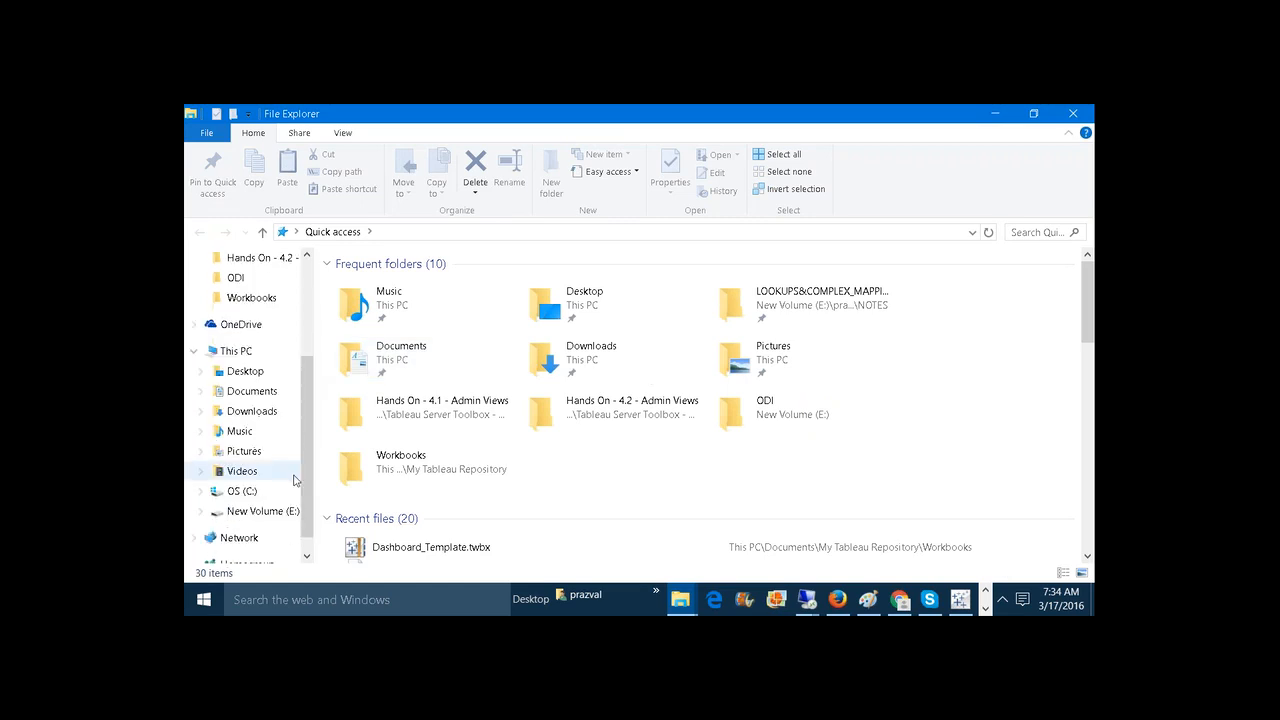
click(255, 393)
double_click(400, 456)
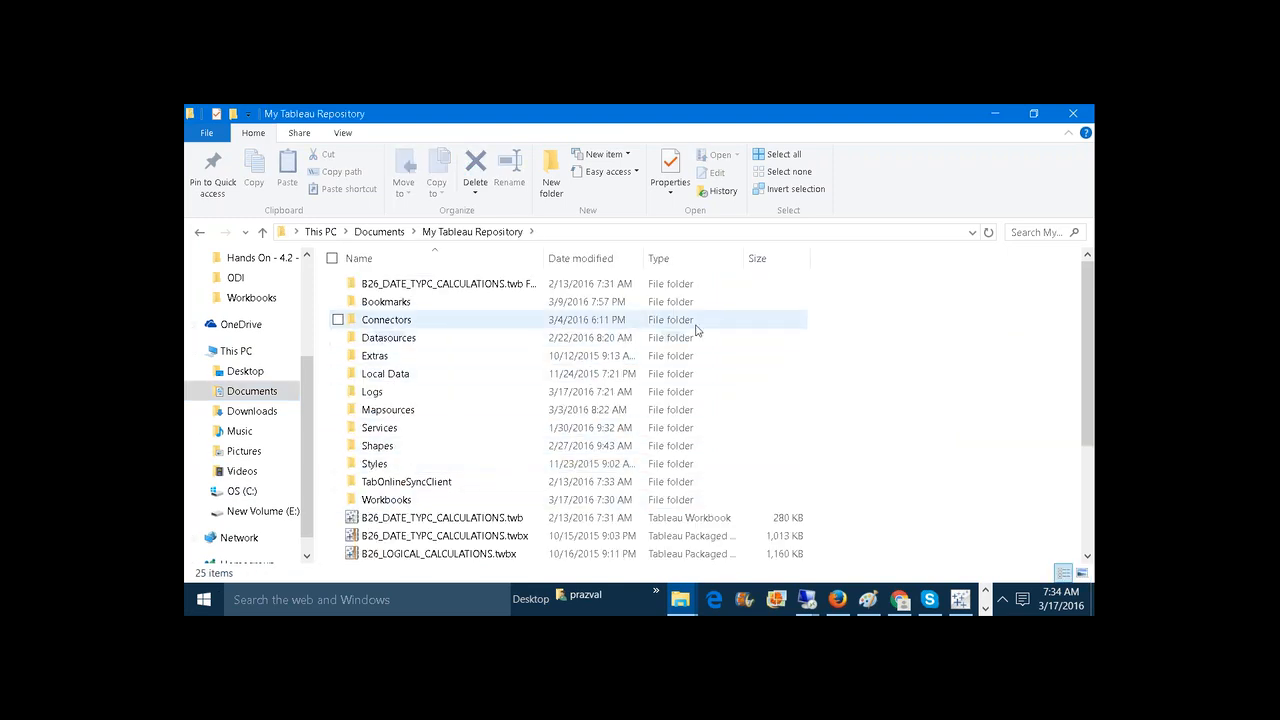
scroll(1088, 348, down, 3)
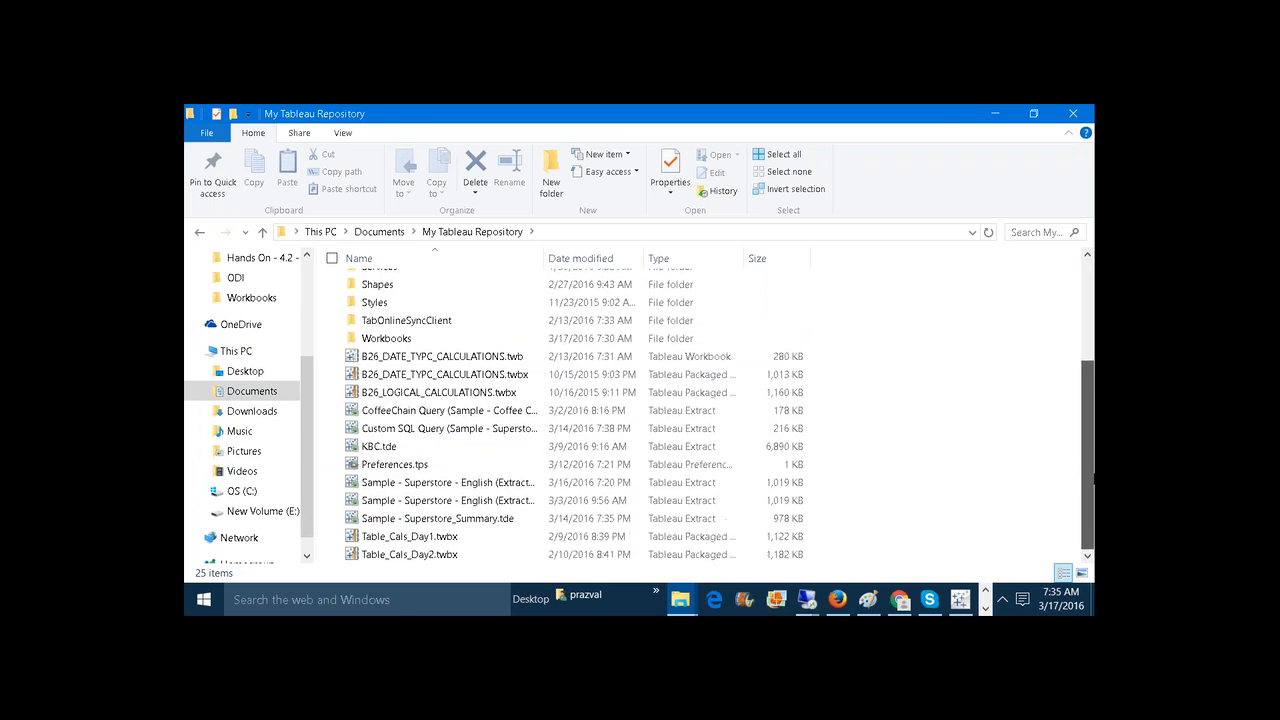
click(386, 466)
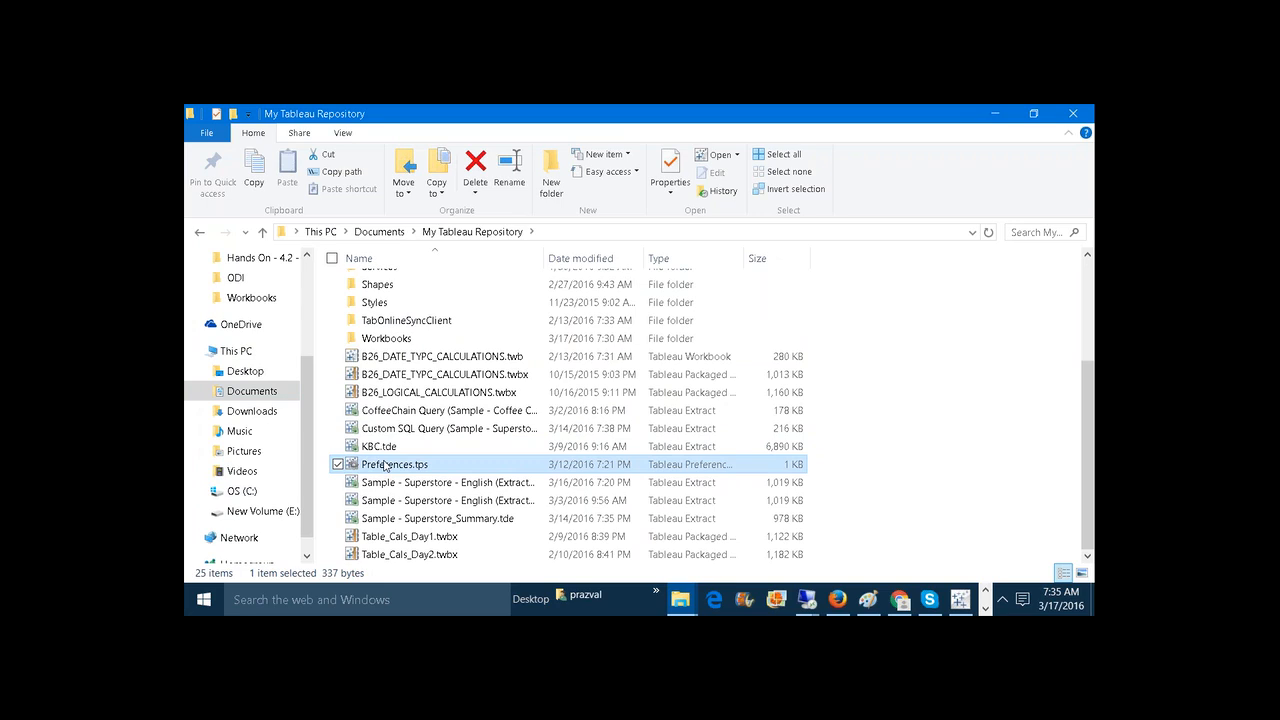
right_click(385, 466)
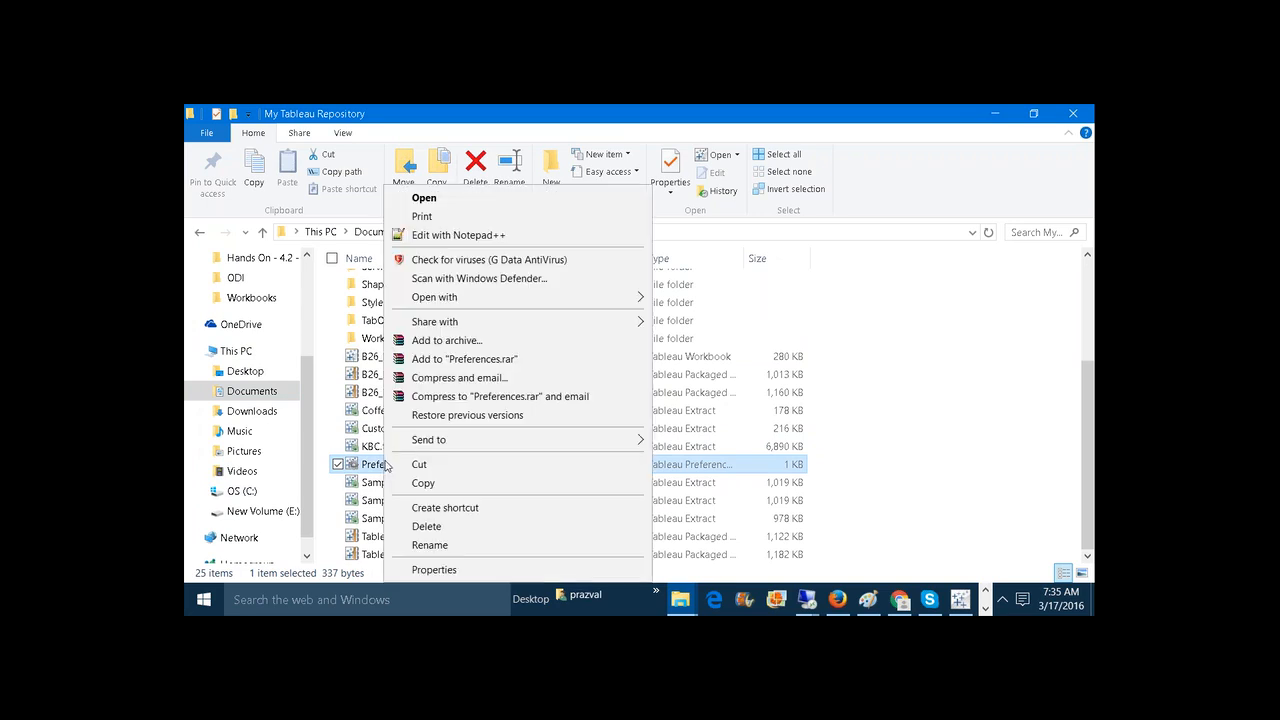
click(523, 238)
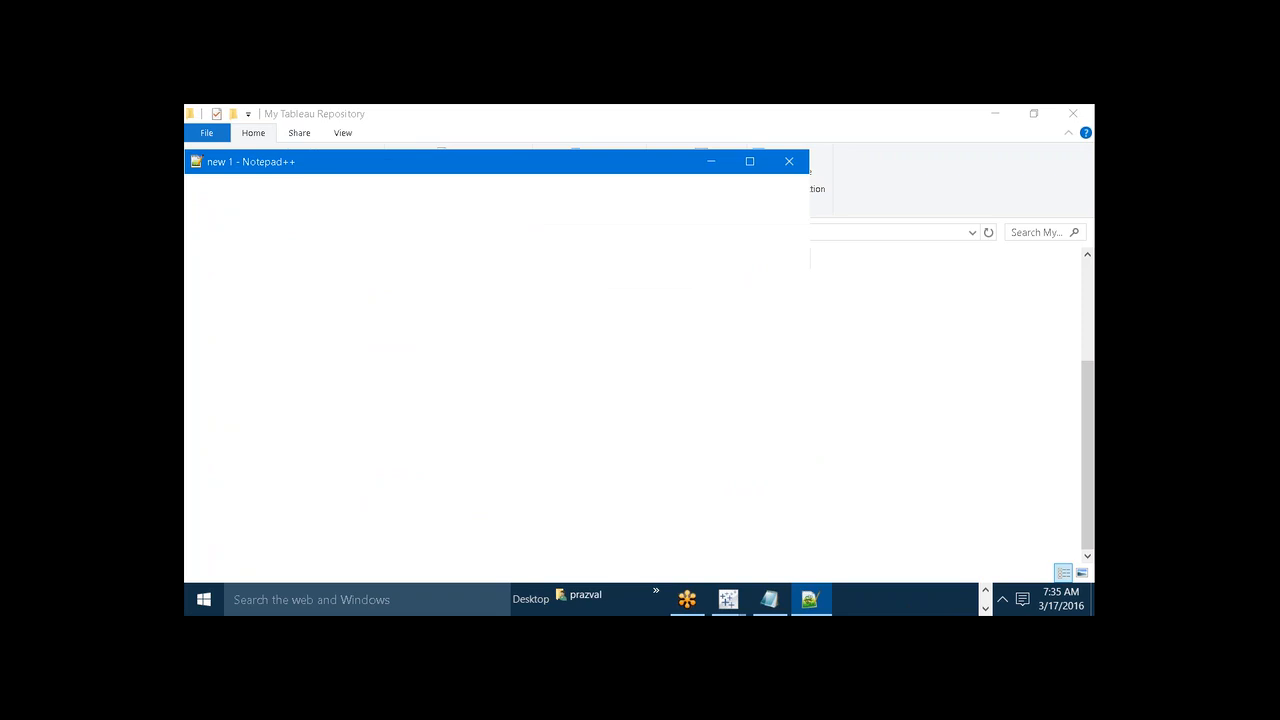
key(super+r)
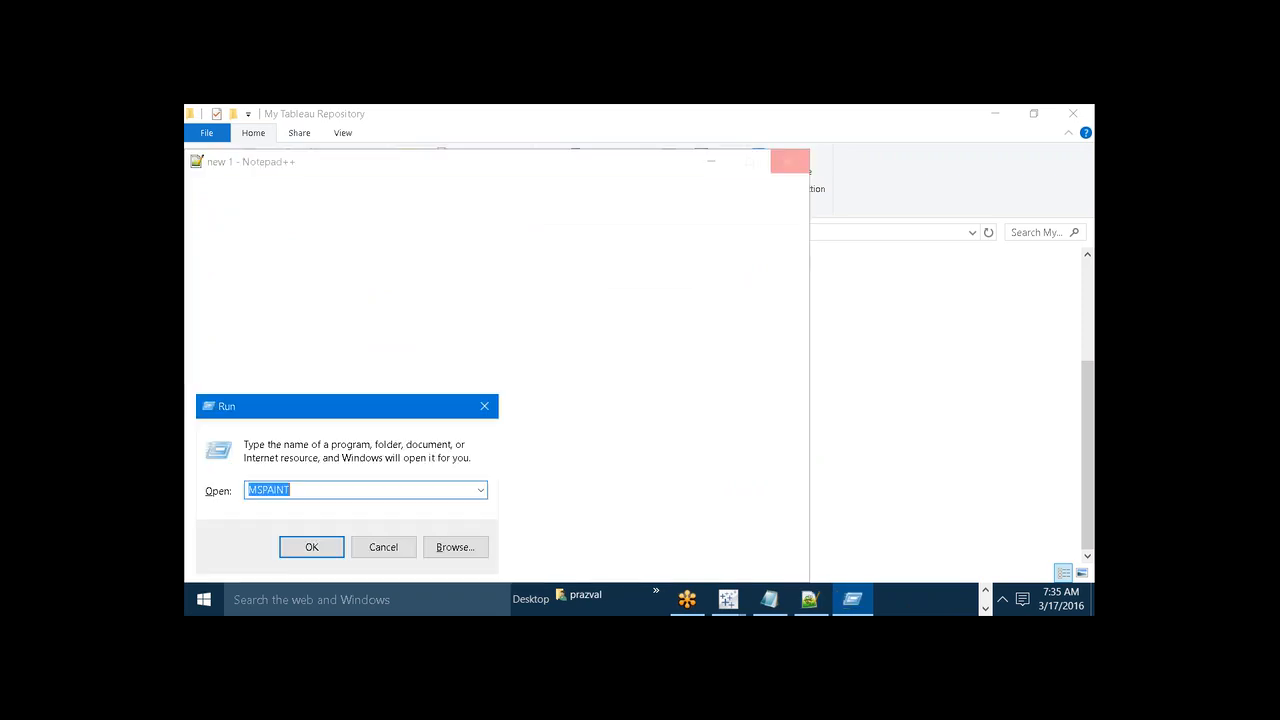
text(notepad)
key(Return)
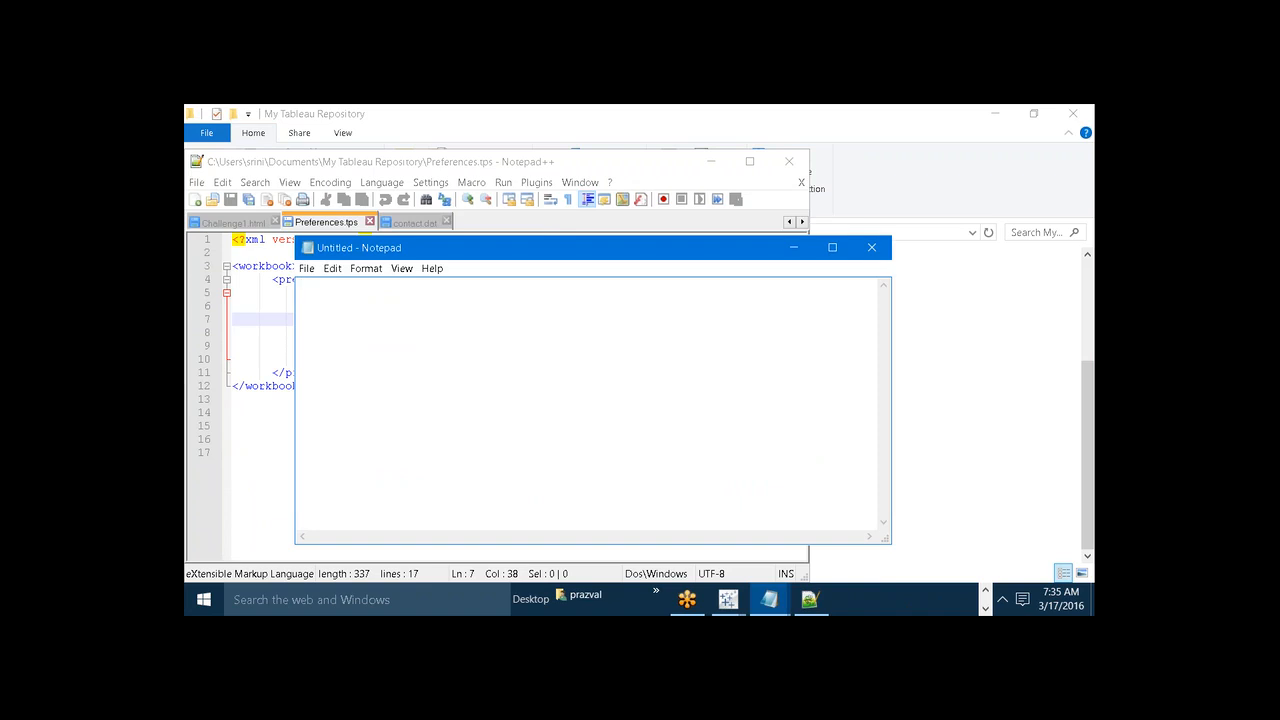
click(871, 247)
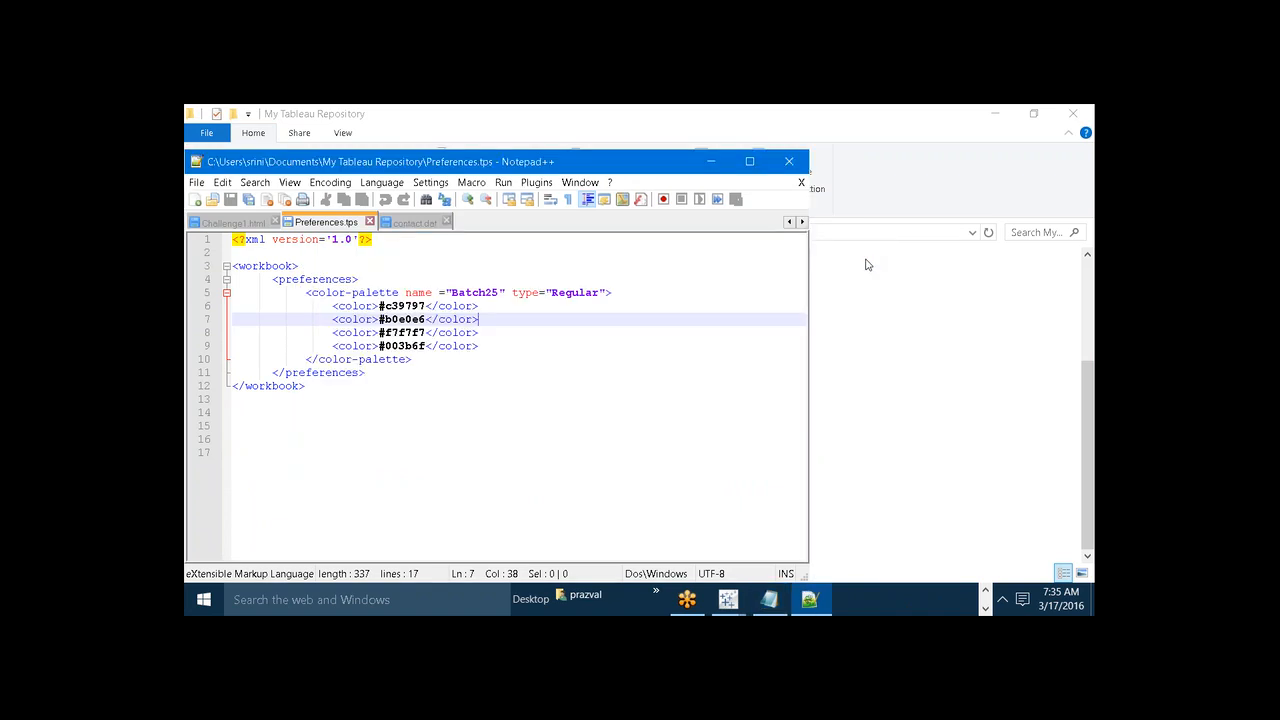
Examine how the opening and closing workbook and preferences tags pair up in Preferences.tps
click(286, 281)
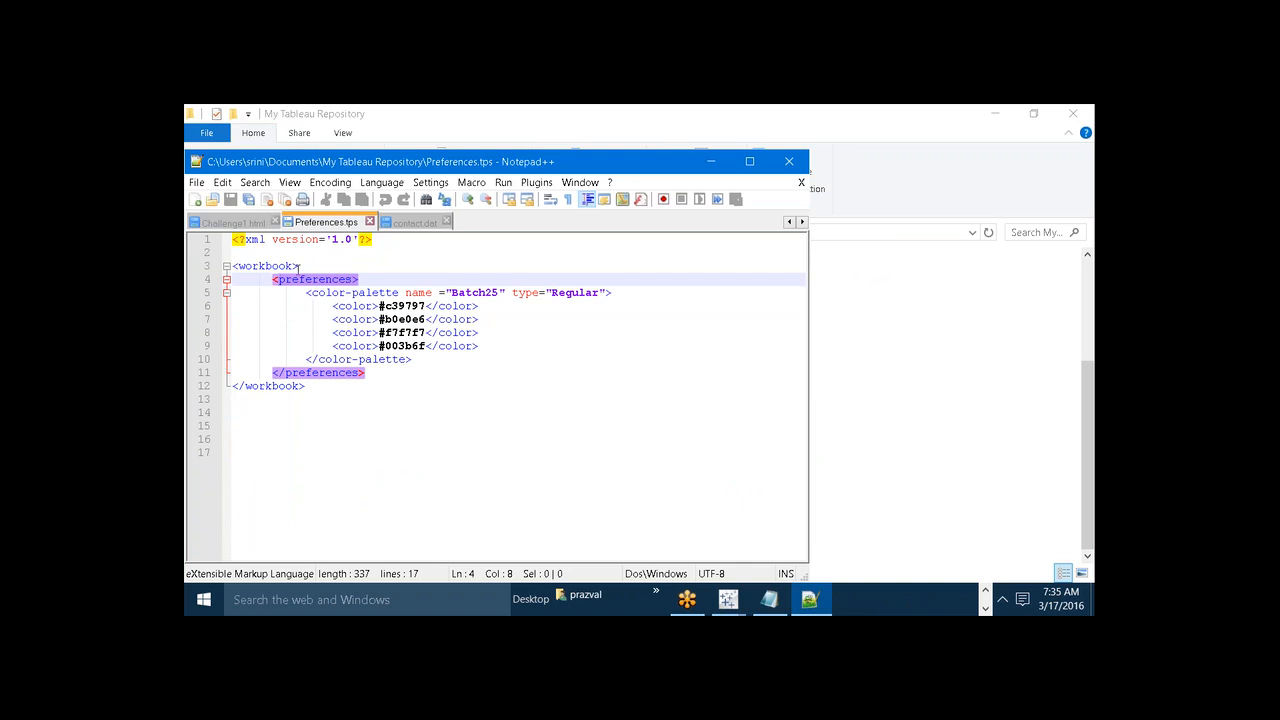
drag(300, 266, 232, 266)
drag(308, 387, 232, 387)
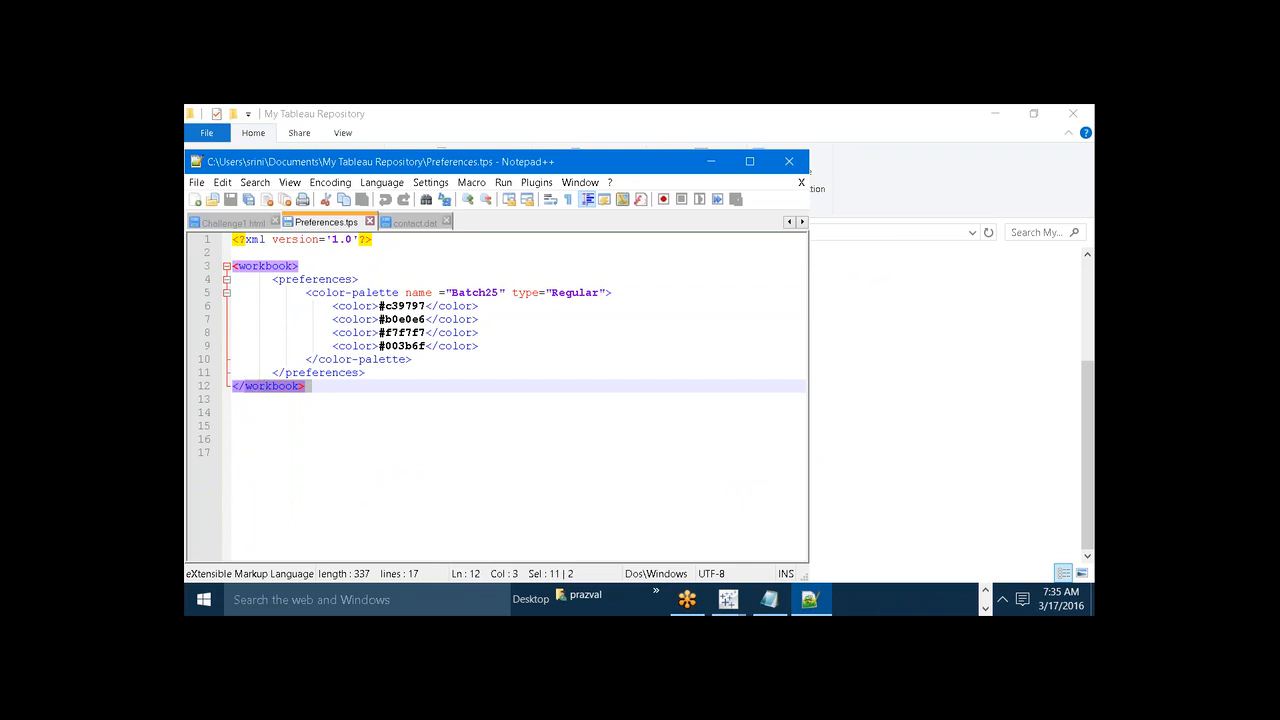
click(246, 387)
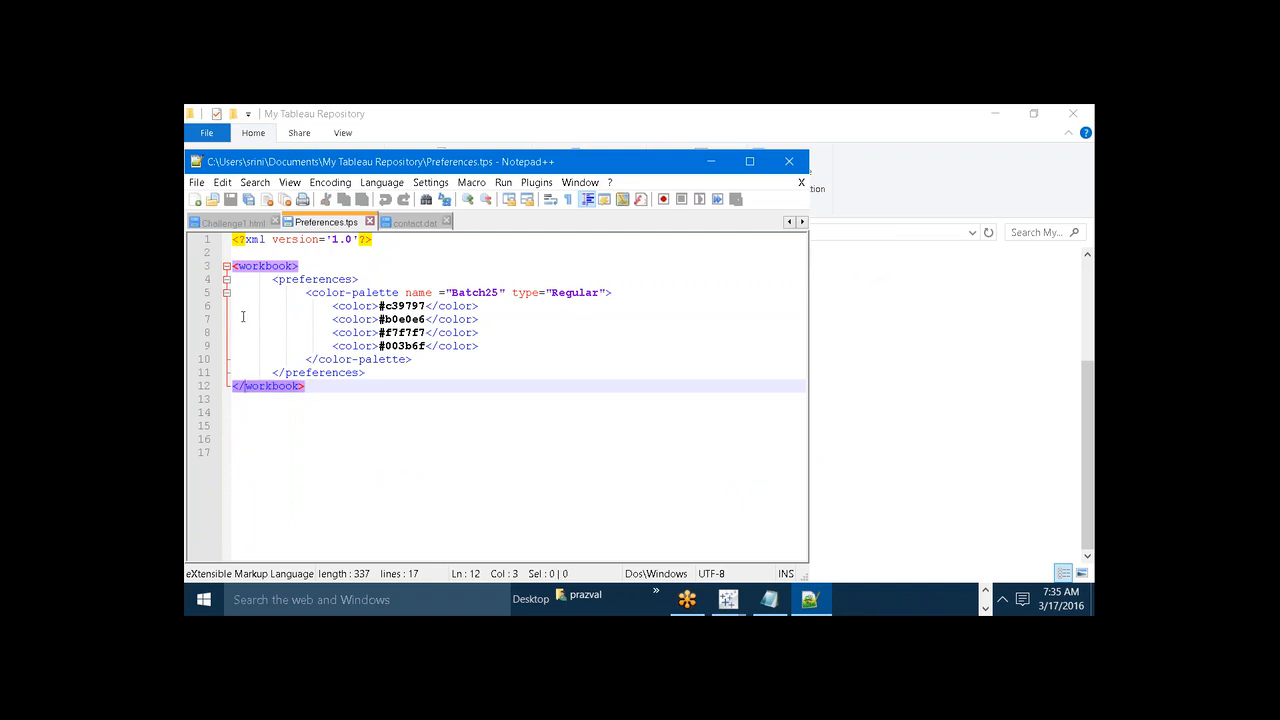
click(279, 280)
click(300, 266)
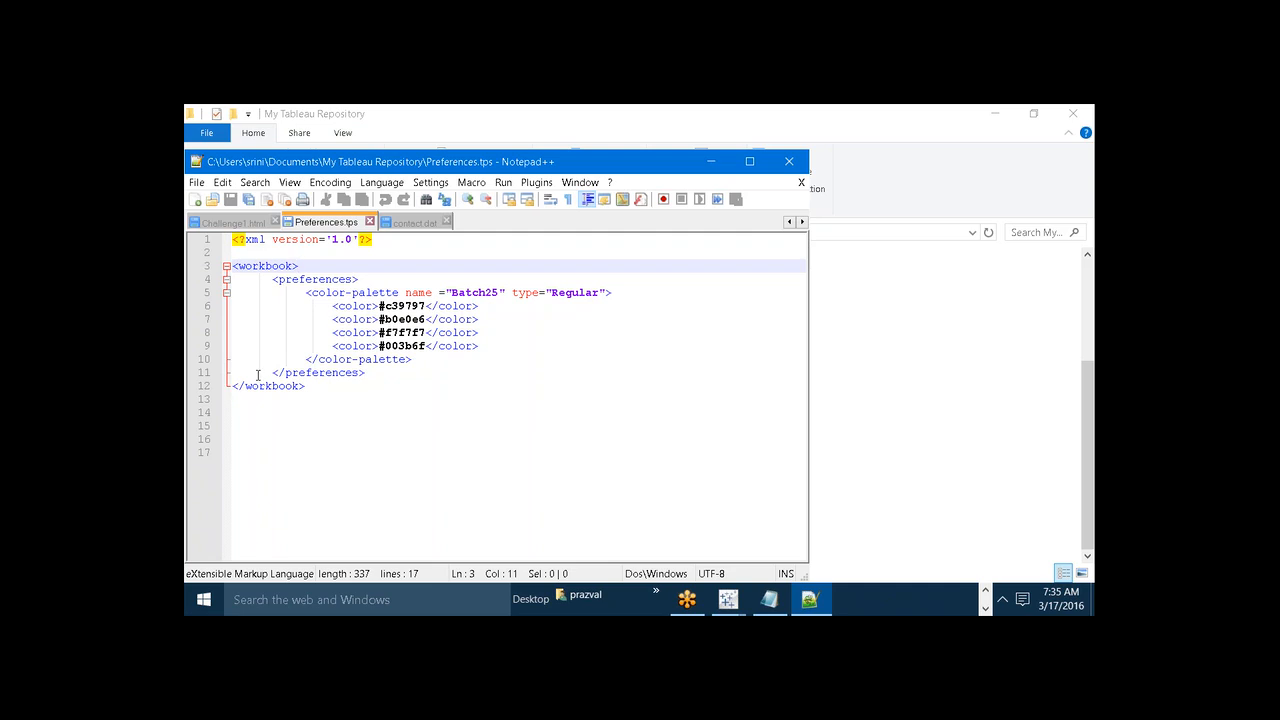
click(241, 266)
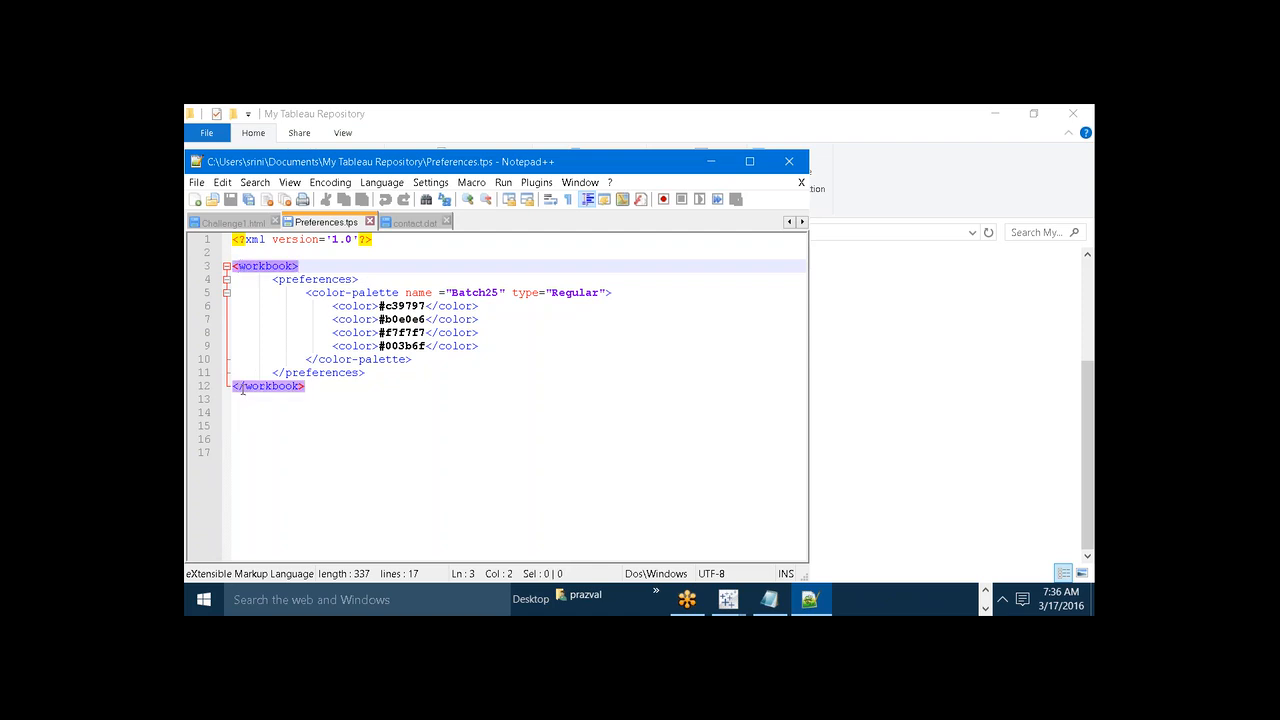
click(285, 284)
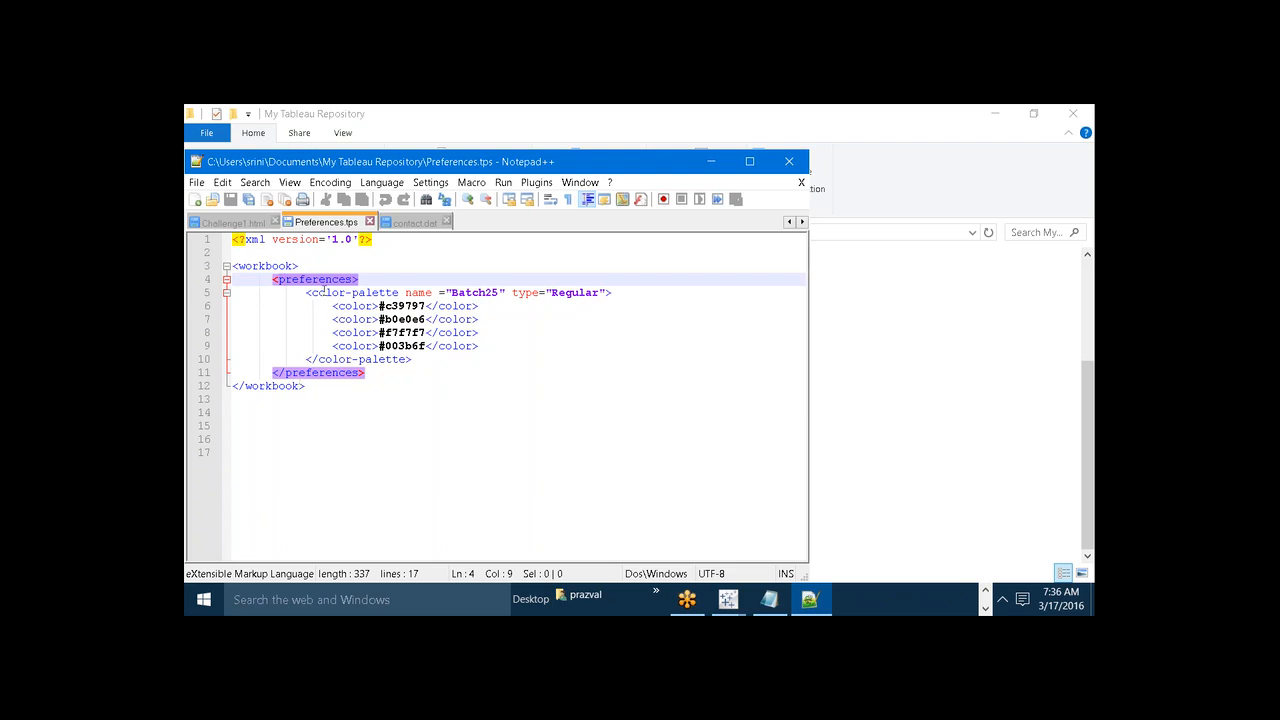
Examine the Batch25 color-palette tag and each of the color entries nested inside it
click(322, 292)
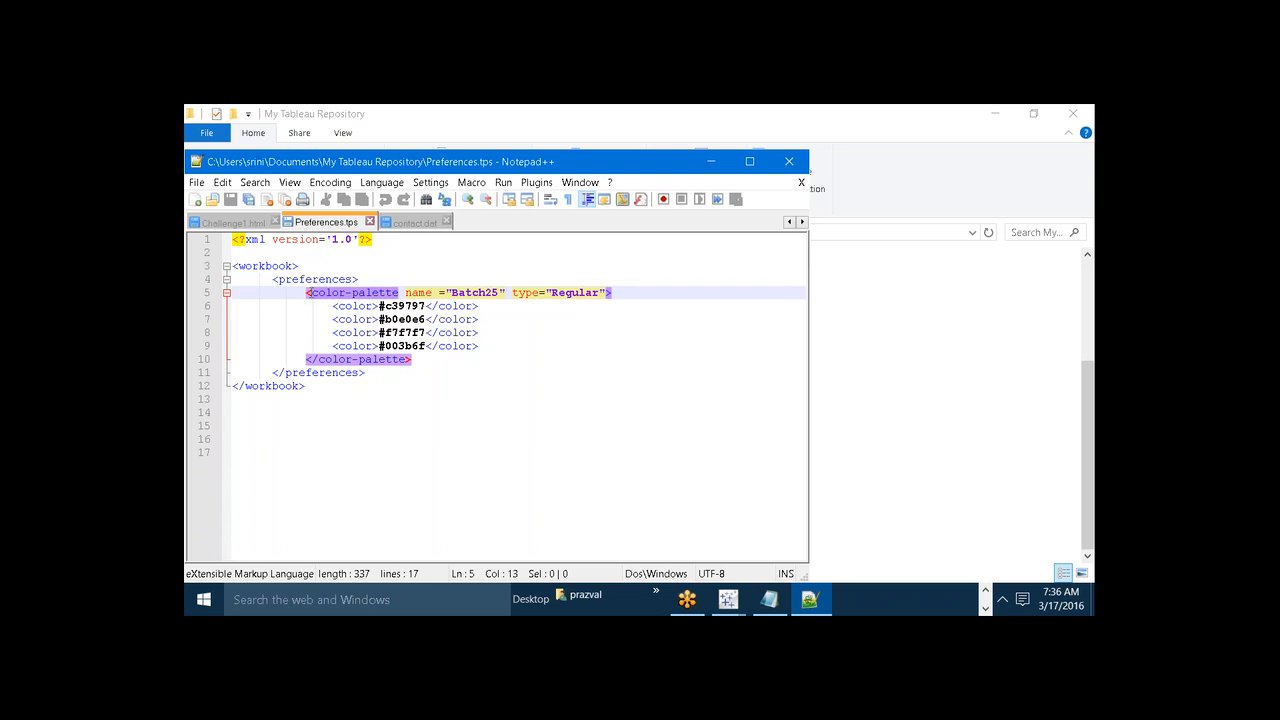
click(355, 307)
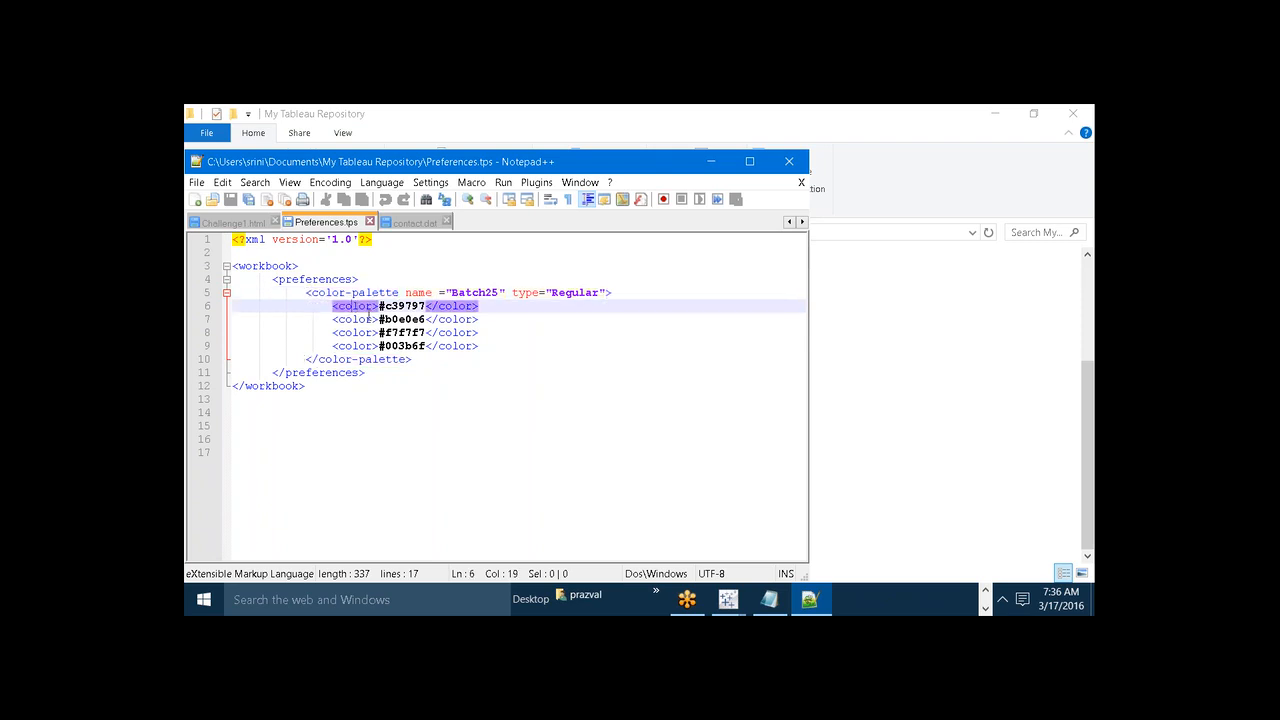
click(366, 319)
click(366, 332)
click(367, 346)
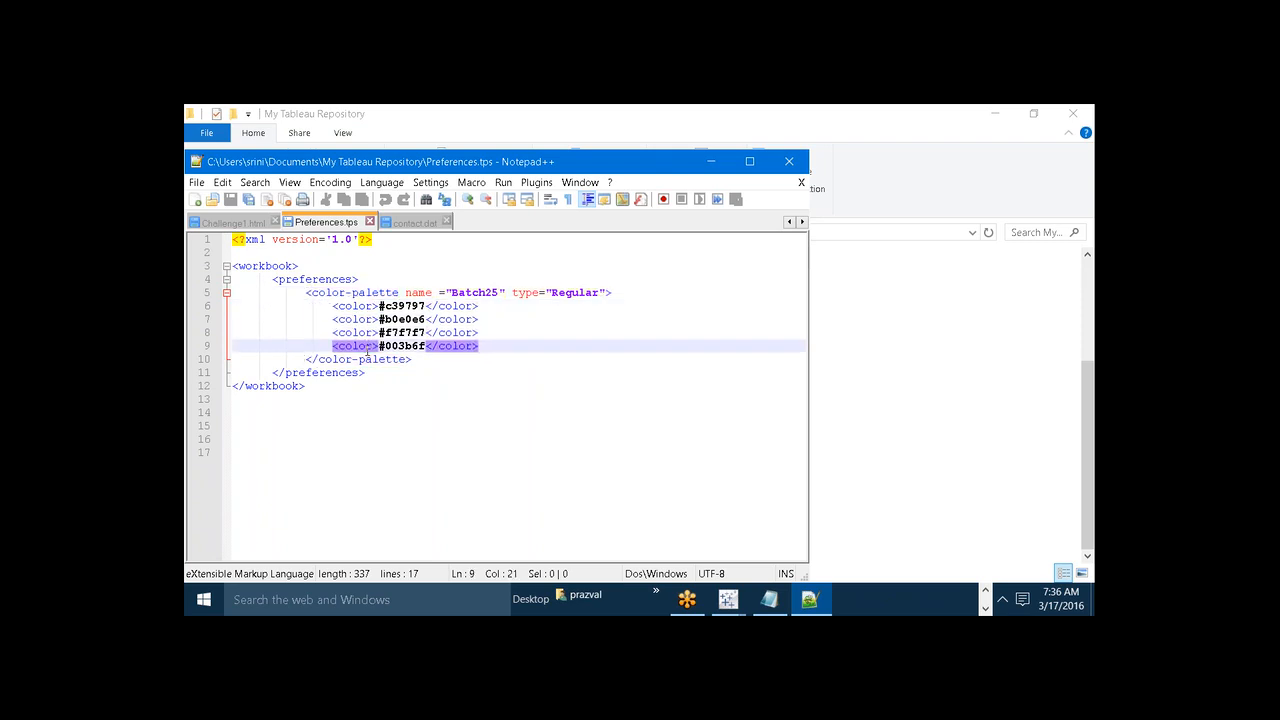
click(370, 333)
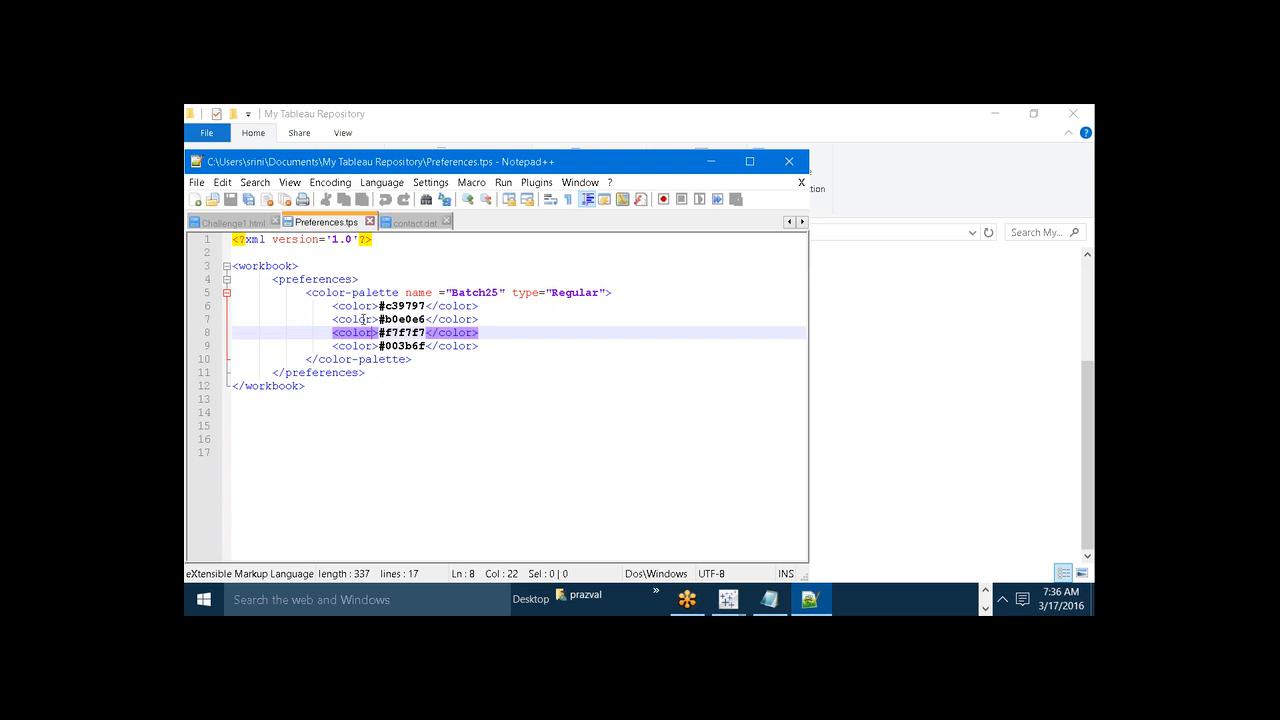
click(362, 319)
click(360, 306)
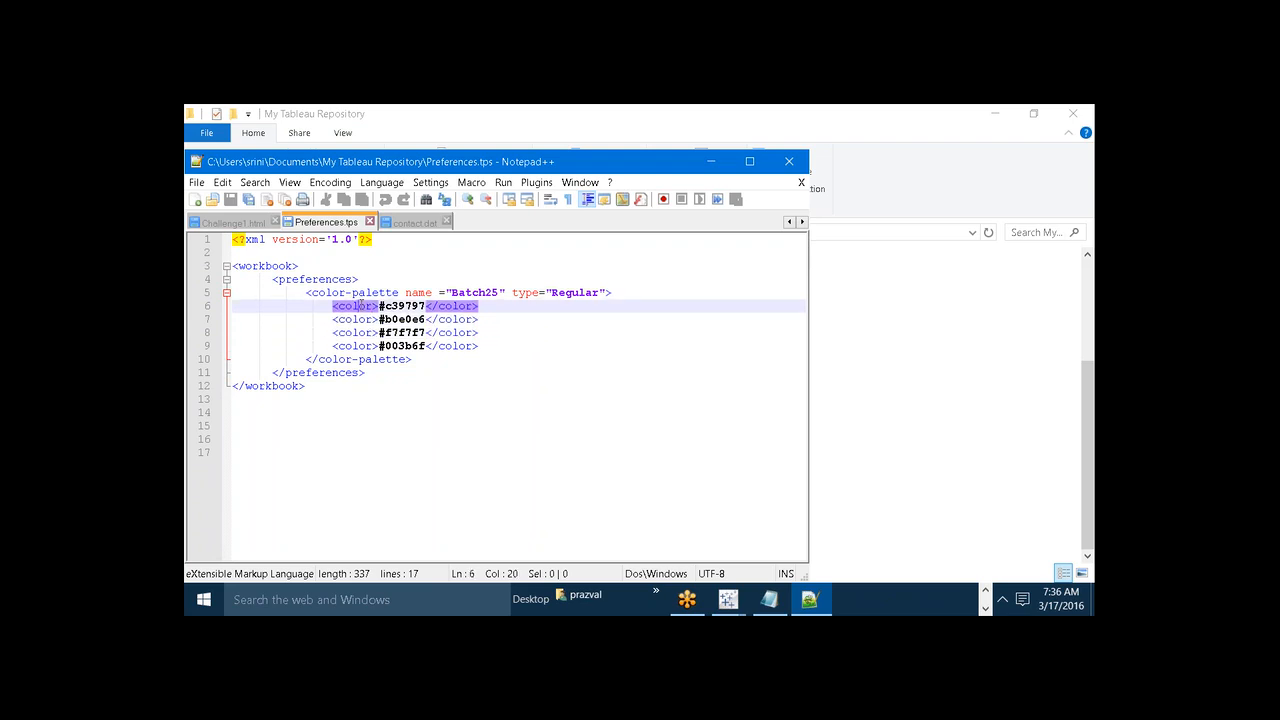
Copy the opening color-palette tag of Batch25 onto a new line below that palette's closing tag
click(418, 359)
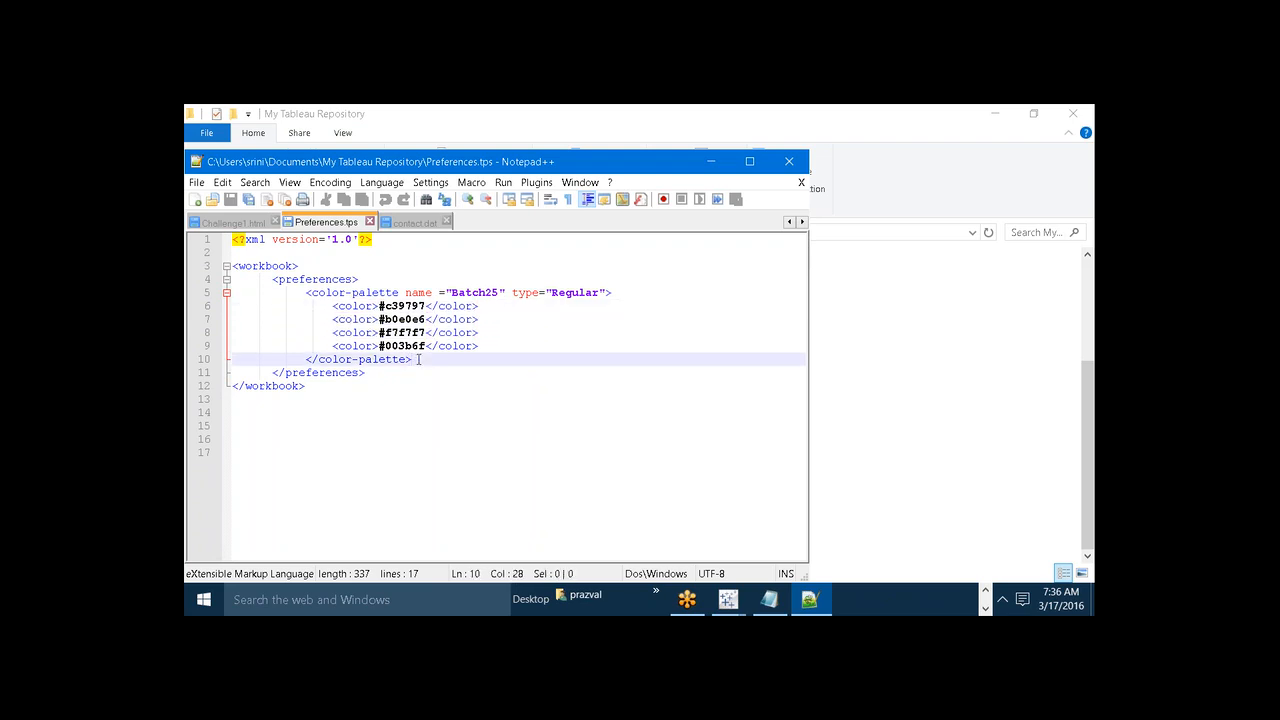
key(Return)
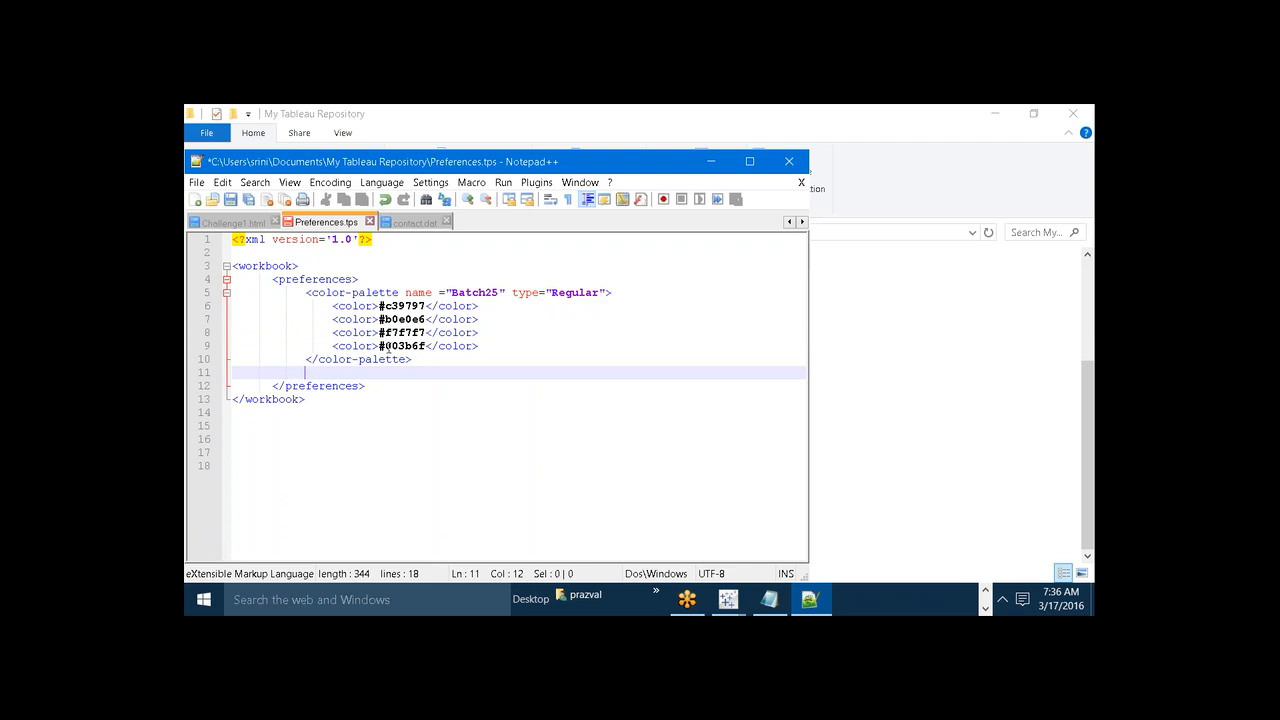
drag(306, 292, 614, 295)
key(ctrl+c)
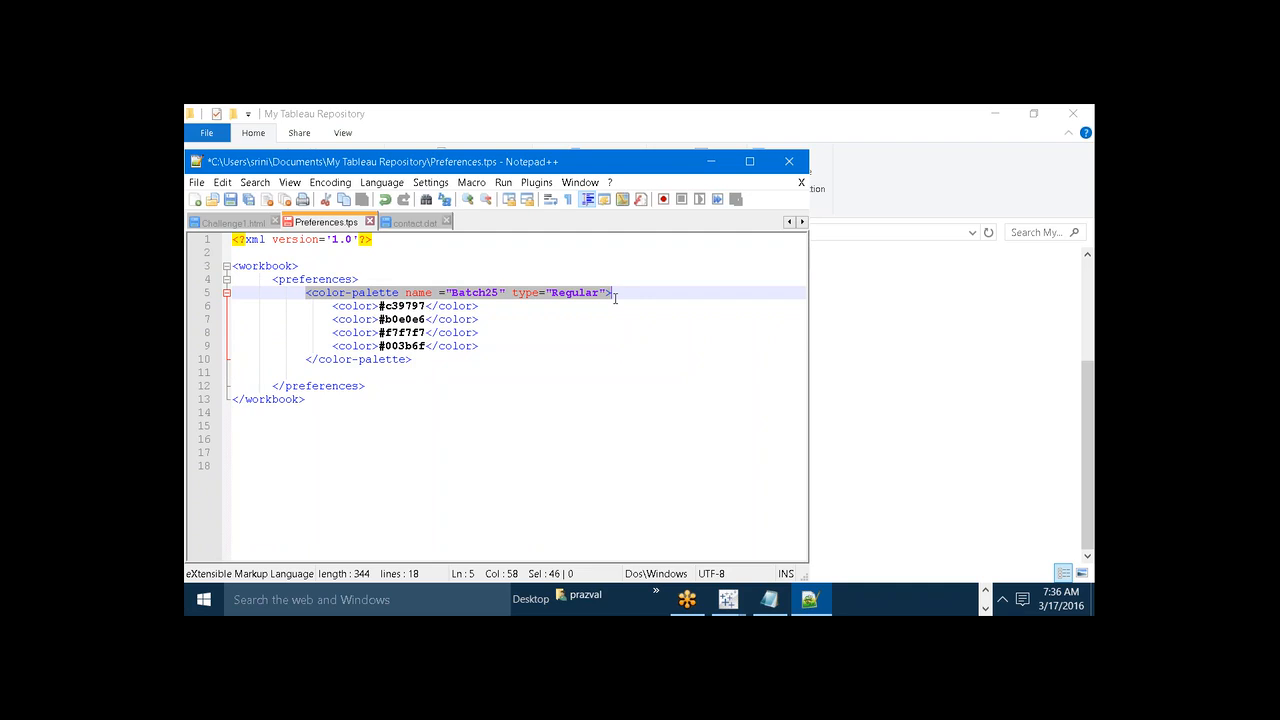
click(420, 359)
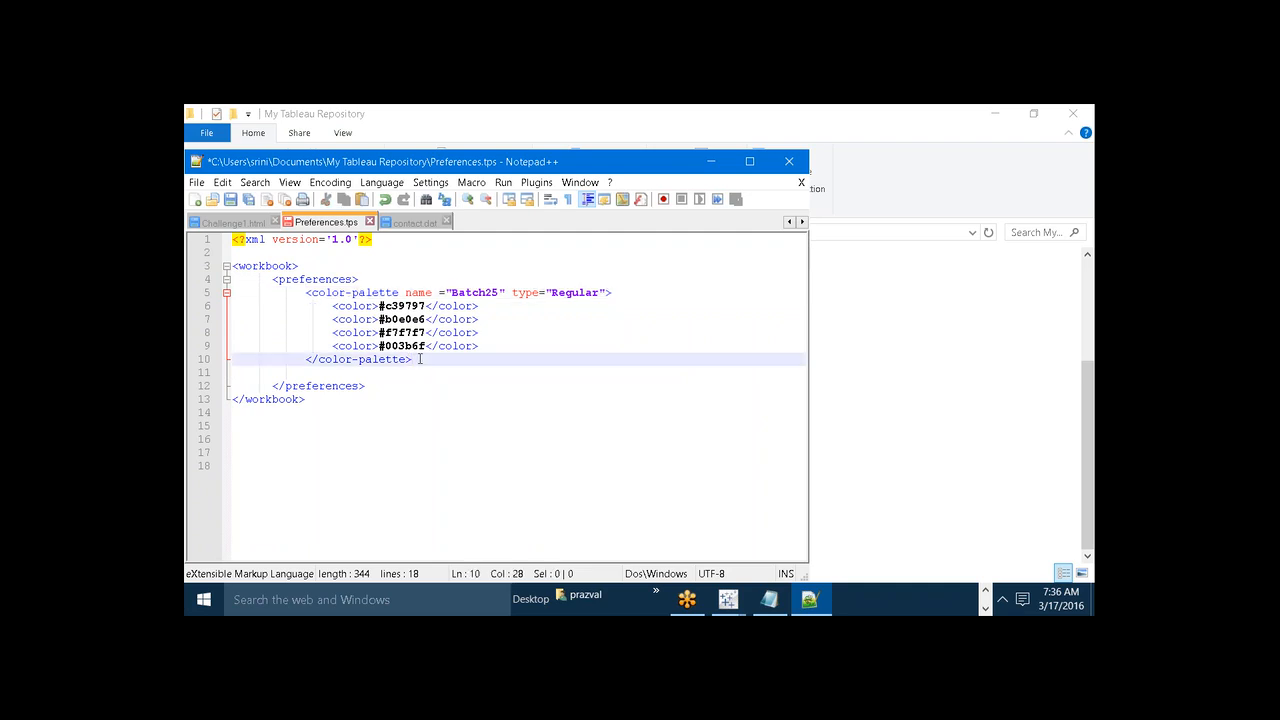
key(Return)
key(ctrl+v)
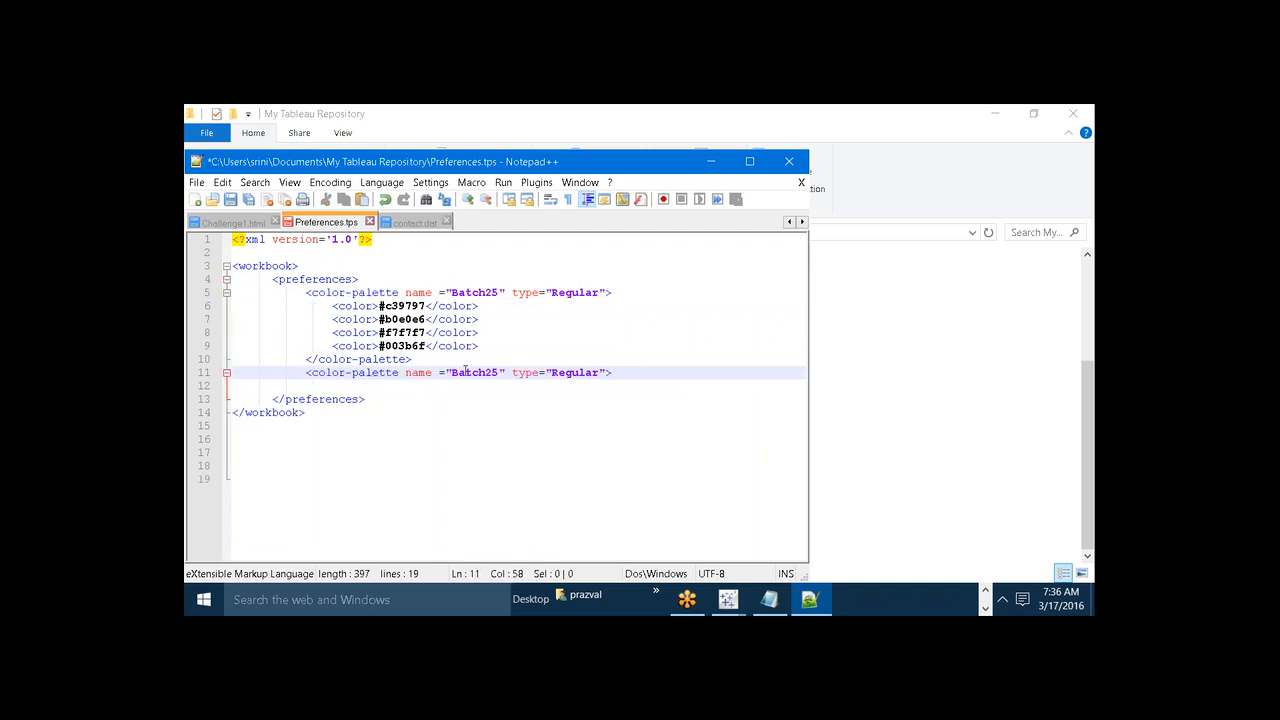
Change the palette name in the copied color-palette opening tag on line 11 to CGS
click(498, 372)
key(BackSpace)
key(BackSpace)
key(BackSpace)
key(BackSpace)
key(BackSpace)
key(BackSpace)
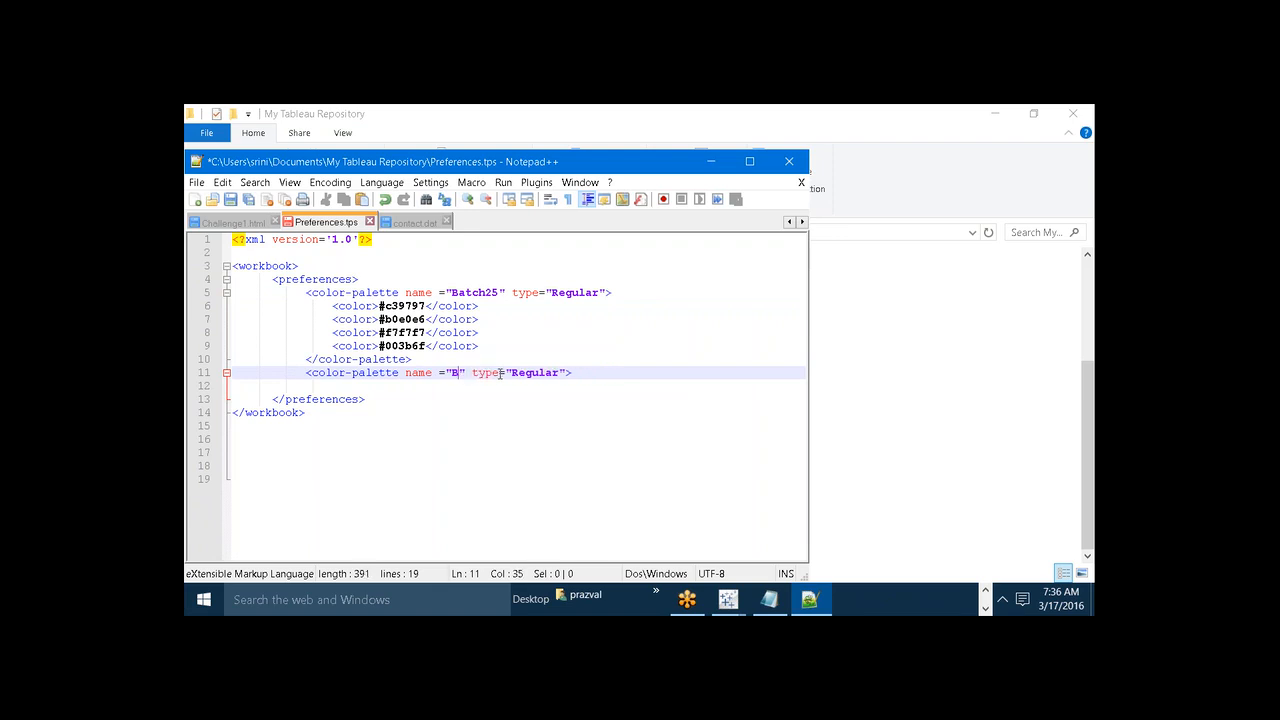
key(BackSpace)
text(CGS)
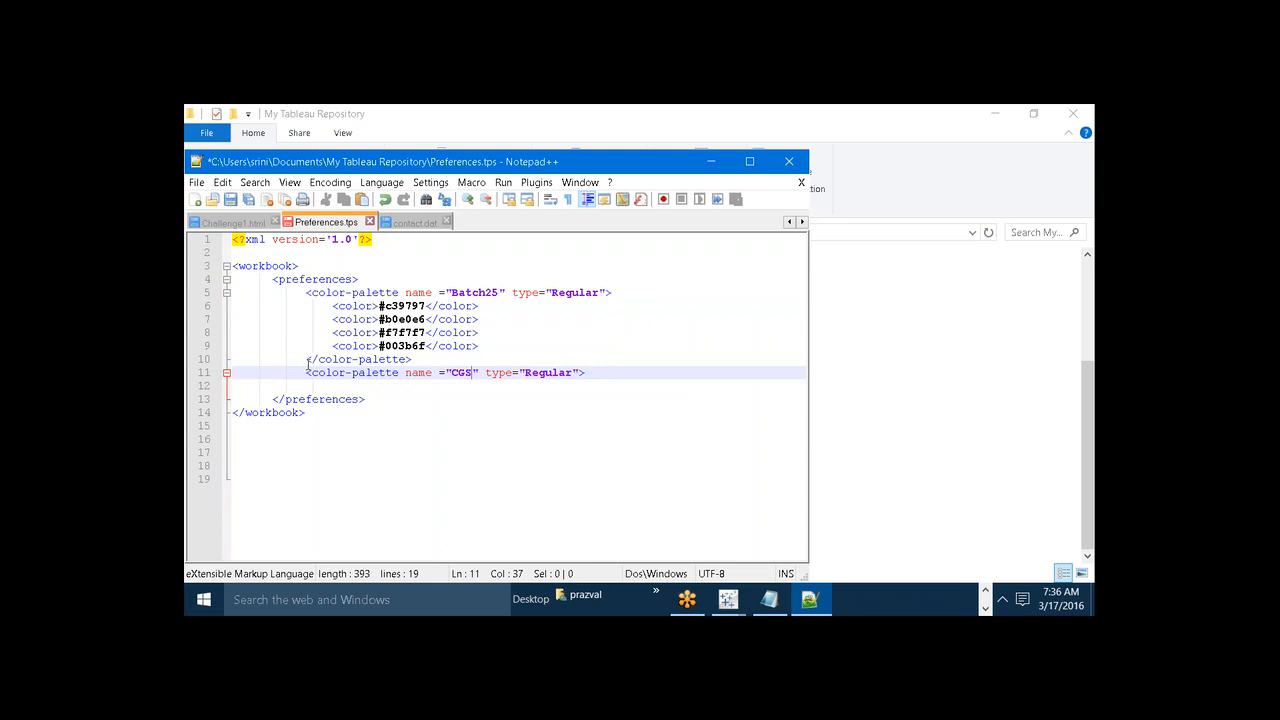
Copy the closing color-palette tag of Batch25 onto a new line below the CGS opening tag
drag(307, 362, 413, 362)
key(ctrl+c)
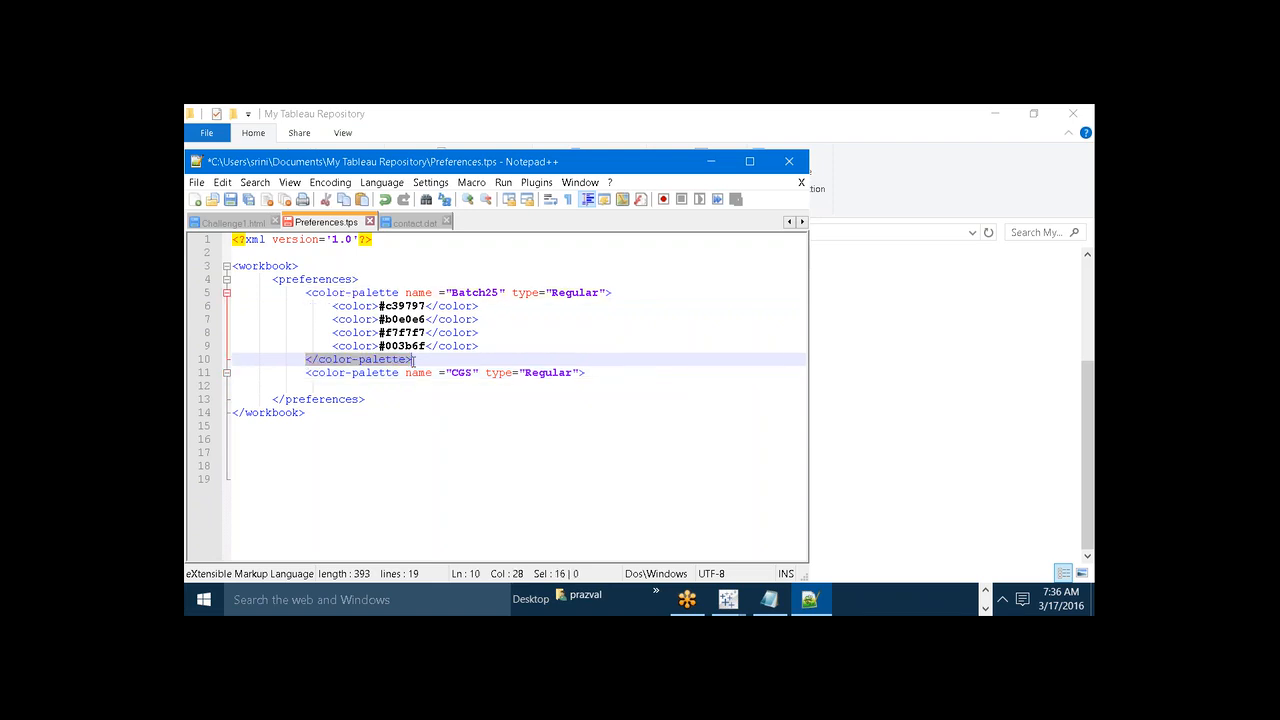
click(596, 373)
key(Return)
key(ctrl+v)
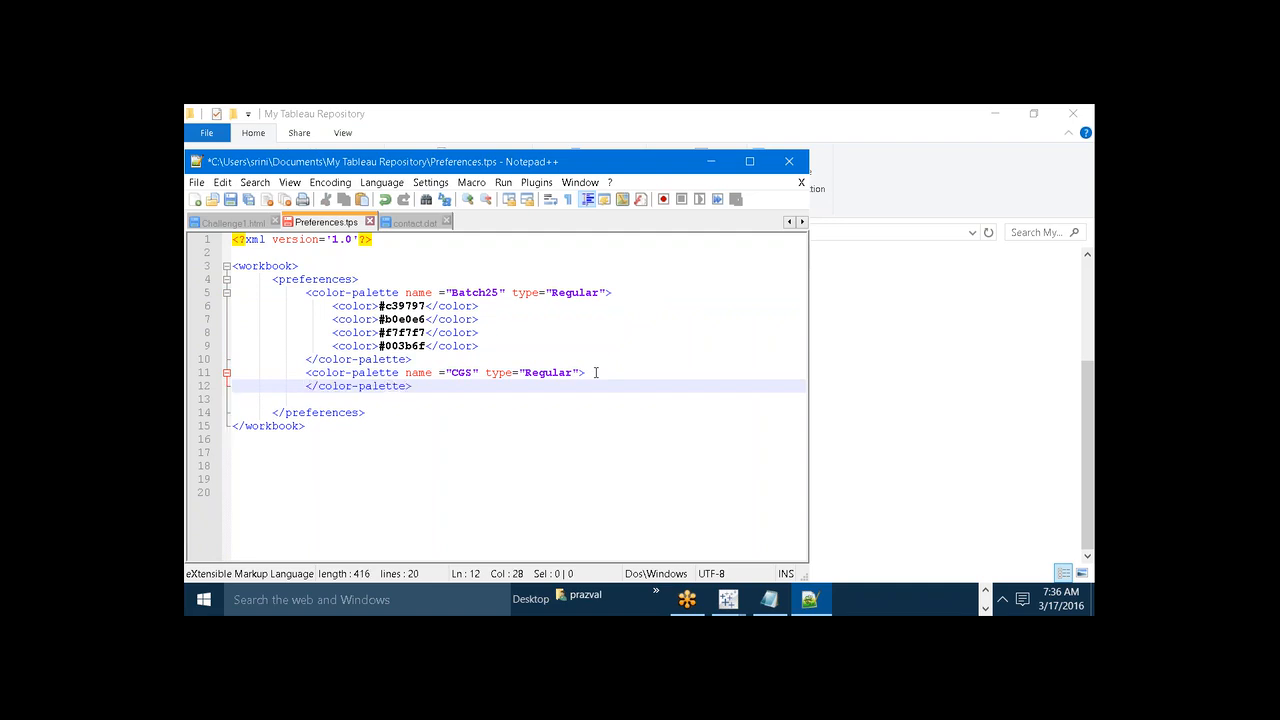
Insert a new line inside the CGS palette and enter an opening <color> tag on it
click(592, 372)
key(Return)
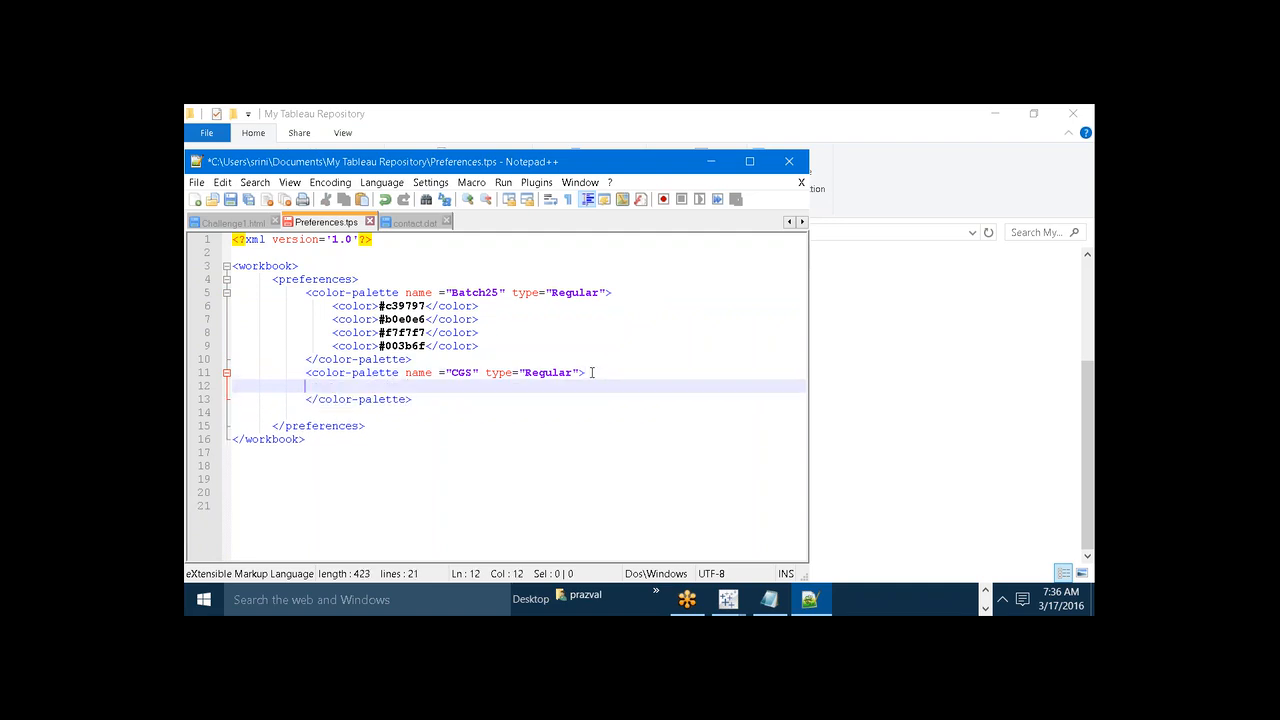
text(<colo)
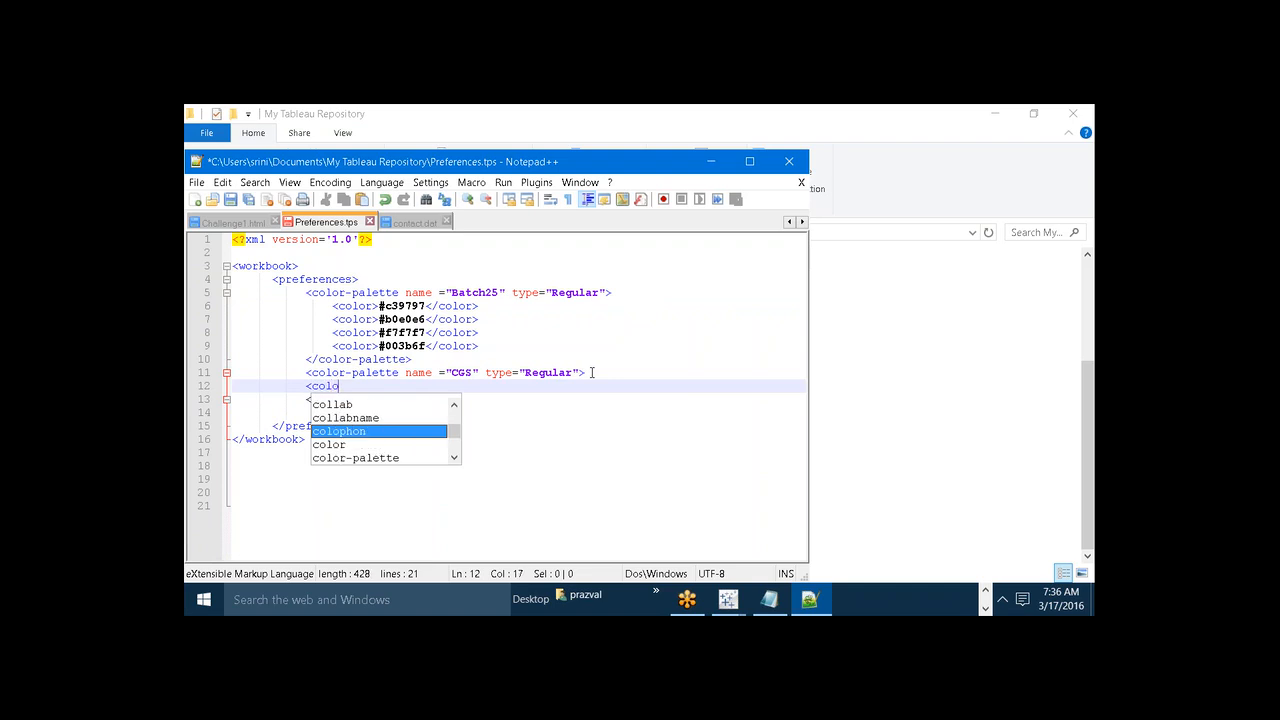
text(r>)
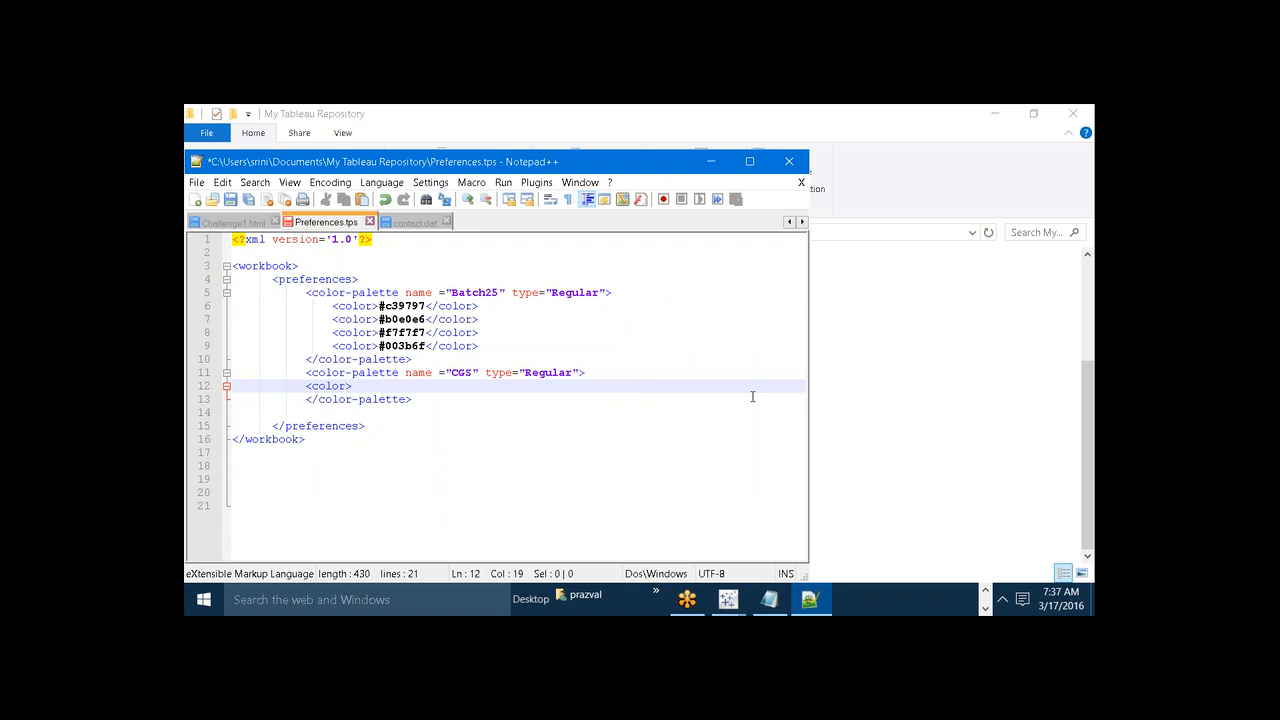
Switch to Firefox, search the web for "hexadecimal codes for colors" and open the Color Hex Color Codes site
click(985, 592)
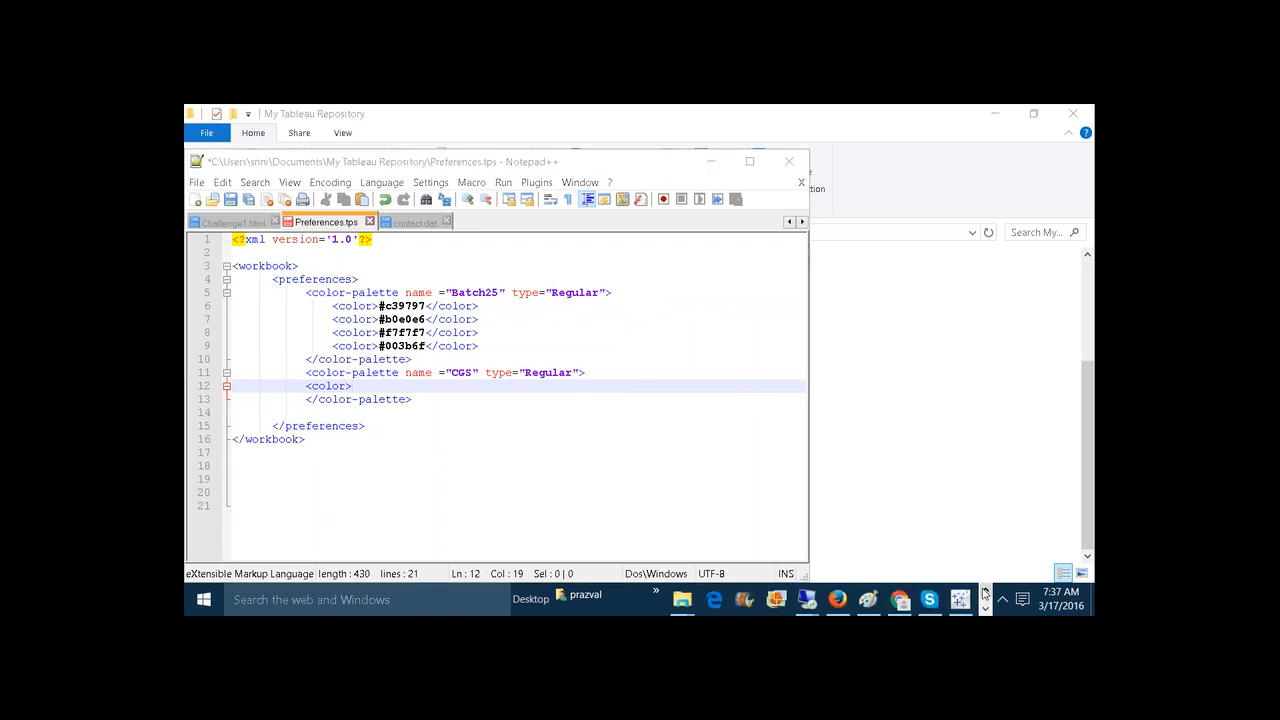
mouse_move(846, 600)
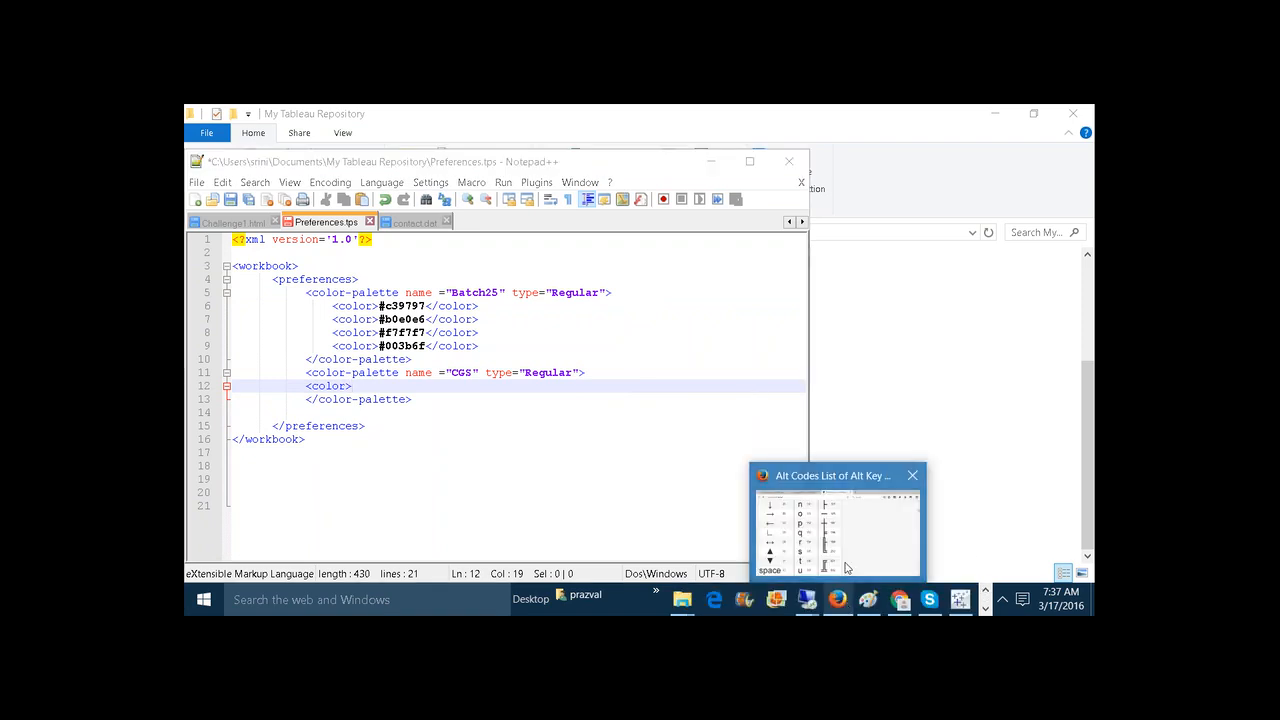
click(846, 568)
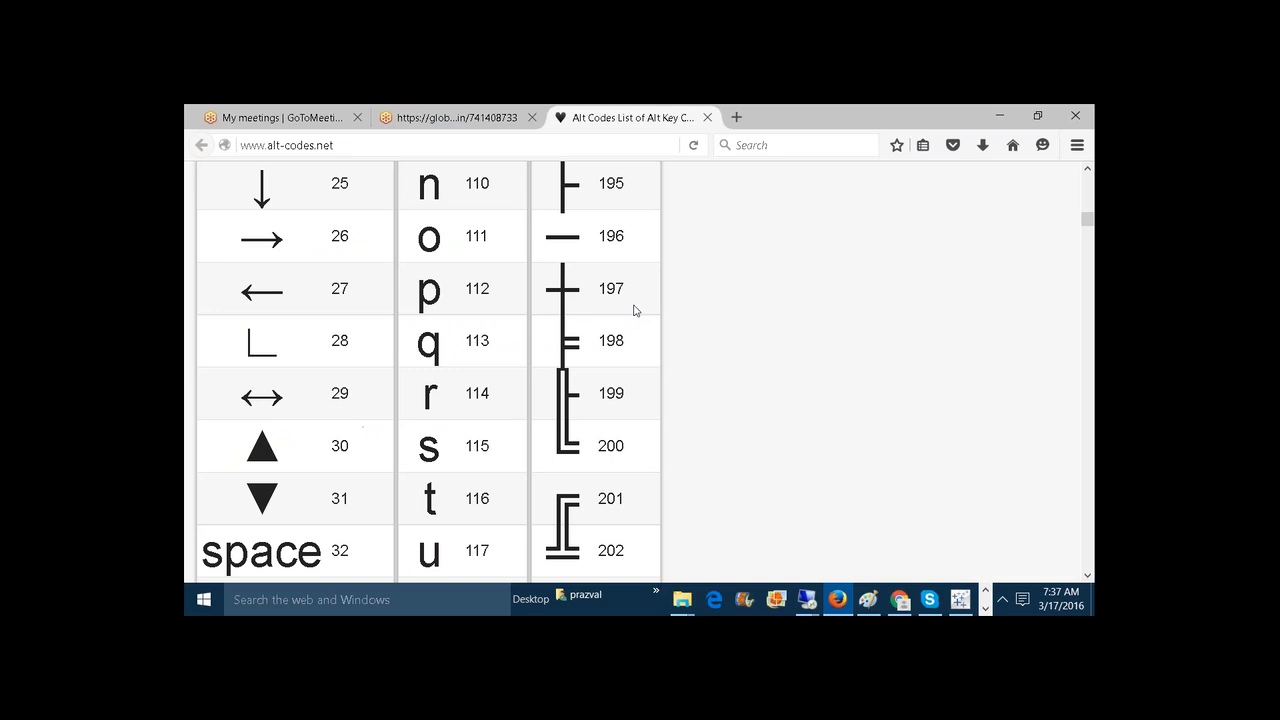
click(492, 149)
text(hexad)
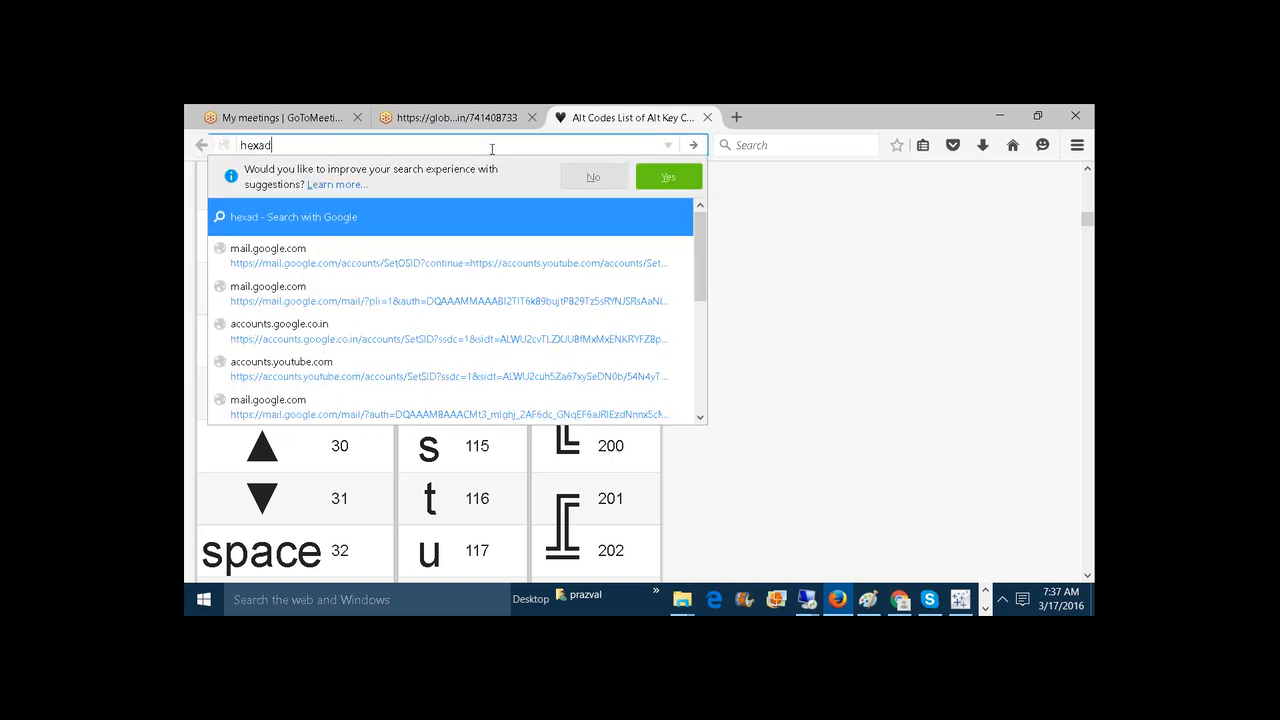
text(ecimal )
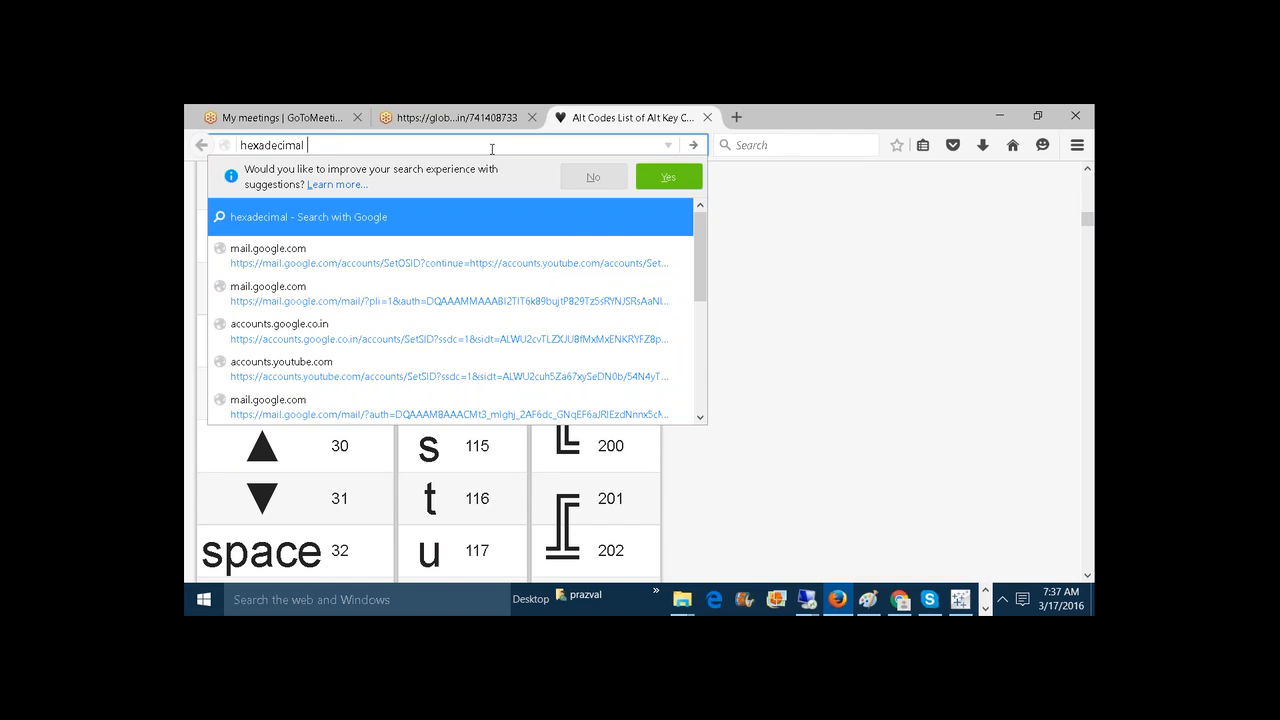
text(codes for)
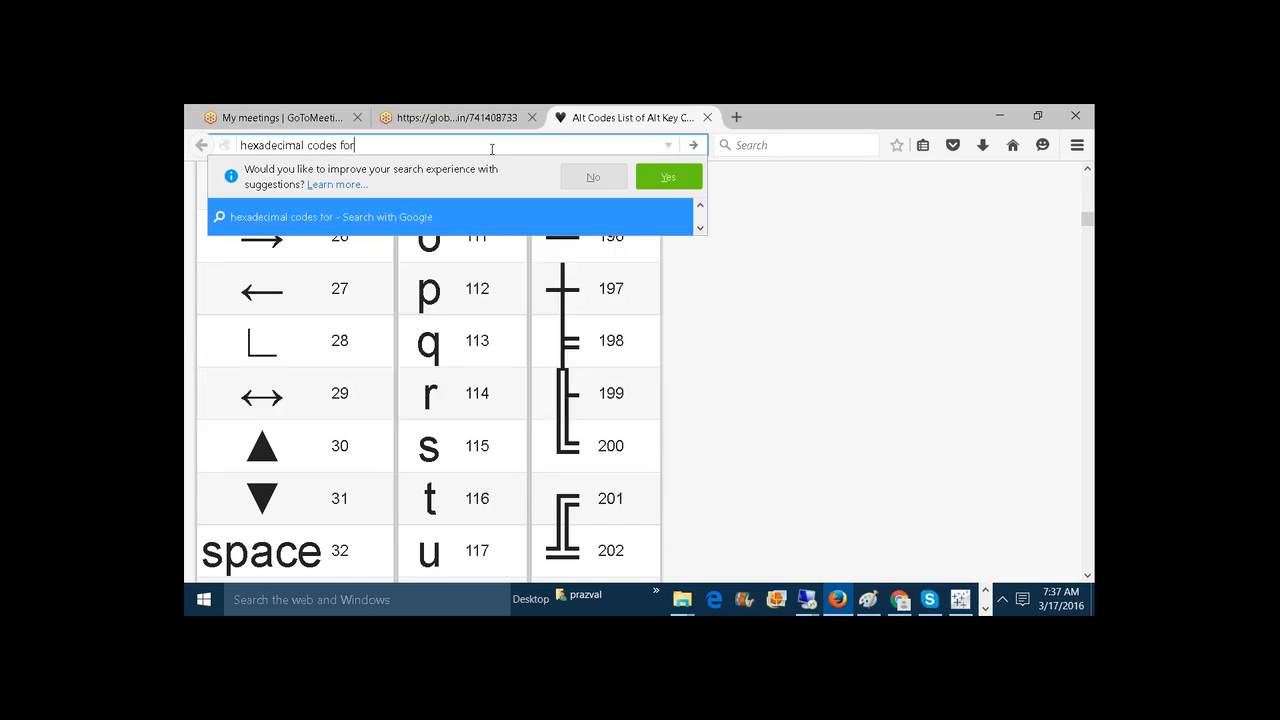
text( colors)
key(Return)
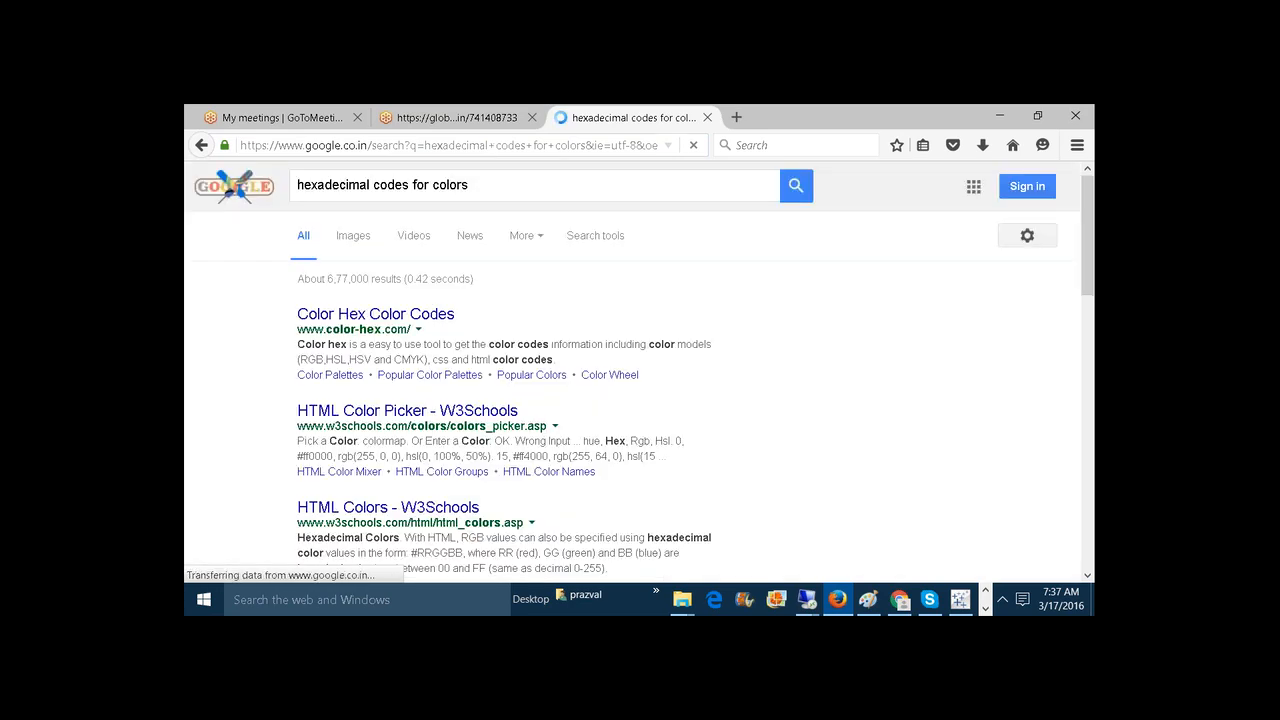
click(421, 320)
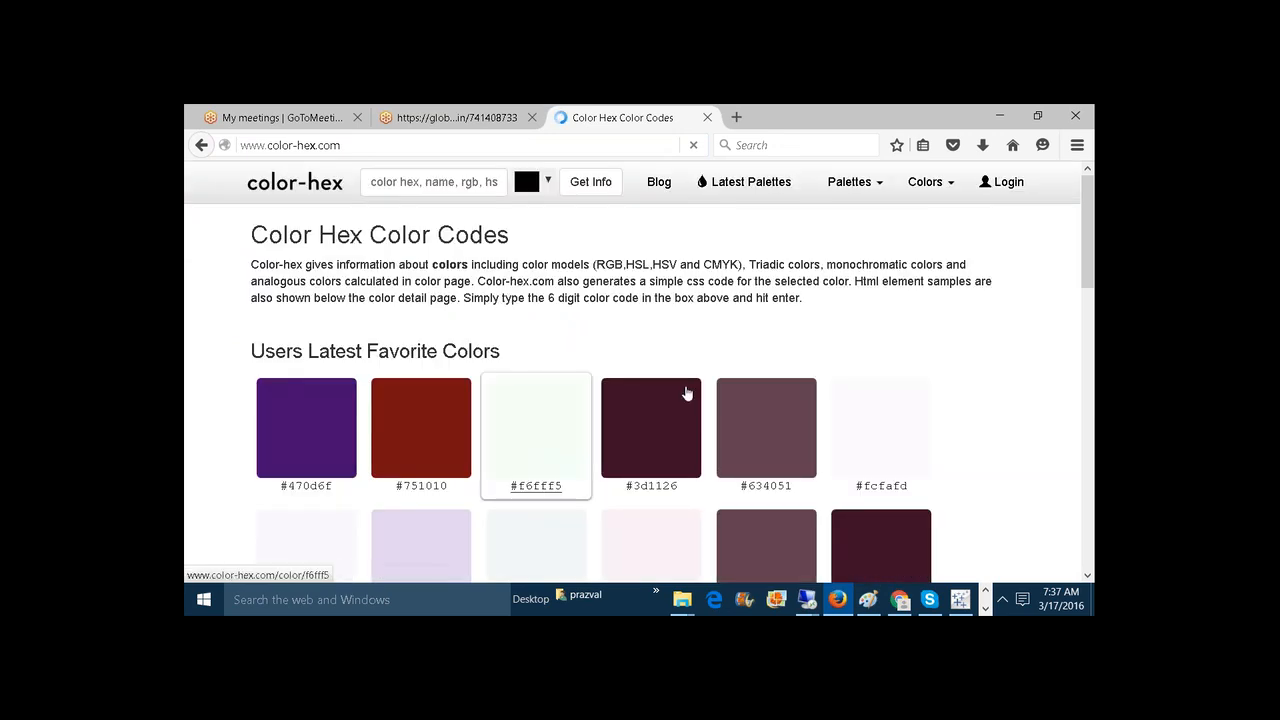
Copy the dark green code #0a6d3d from color-hex into the CGS color entry in Notepad++ and close the tag with </color>
drag(1092, 260, 1093, 437)
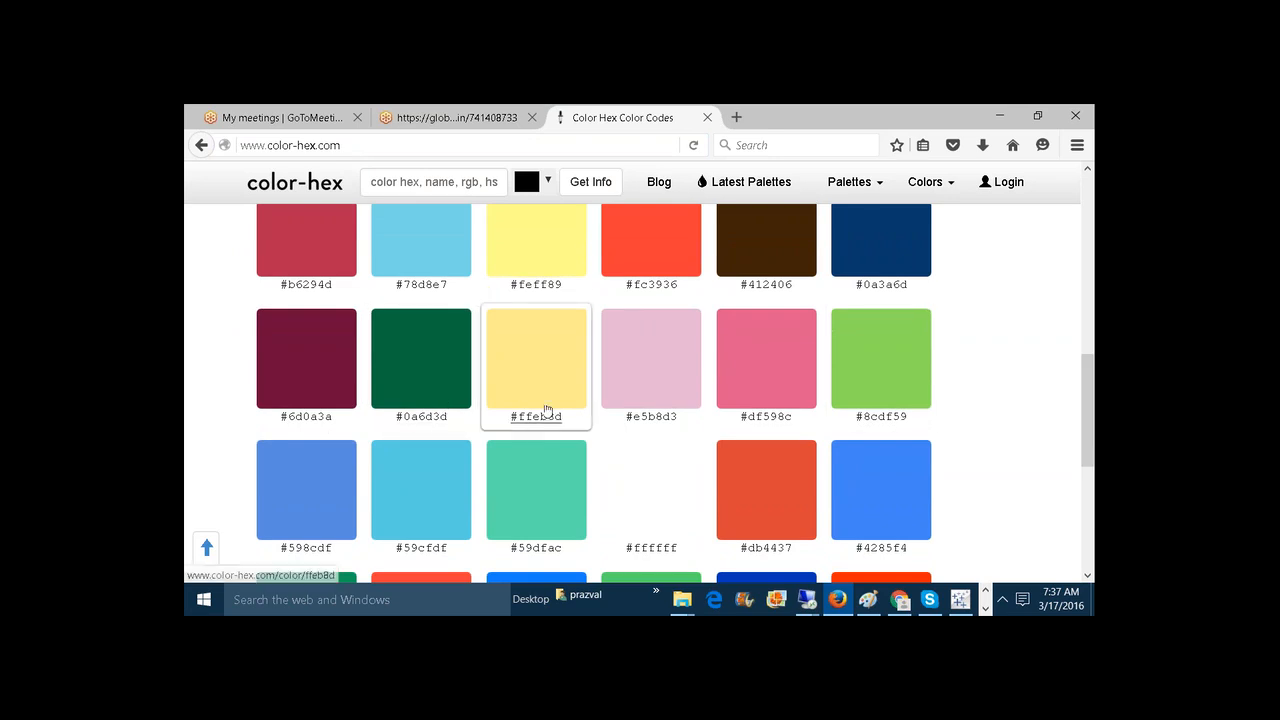
drag(457, 420, 398, 425)
key(ctrl+c)
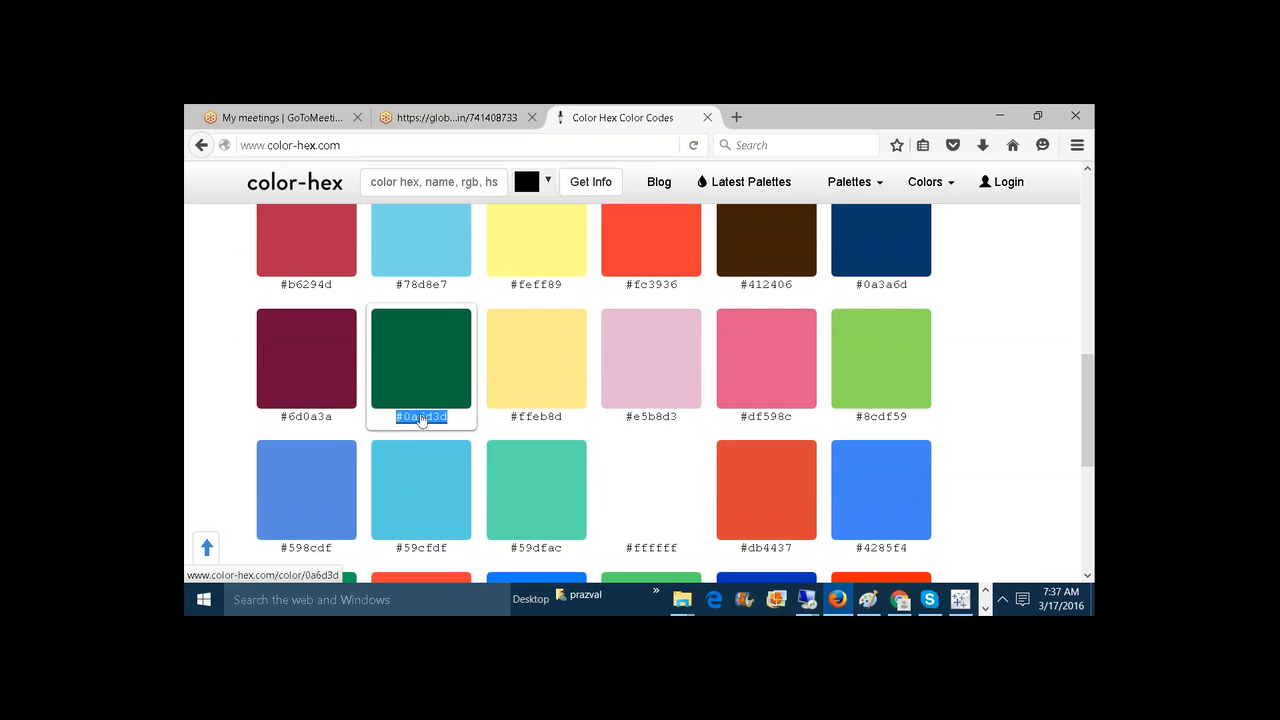
click(985, 608)
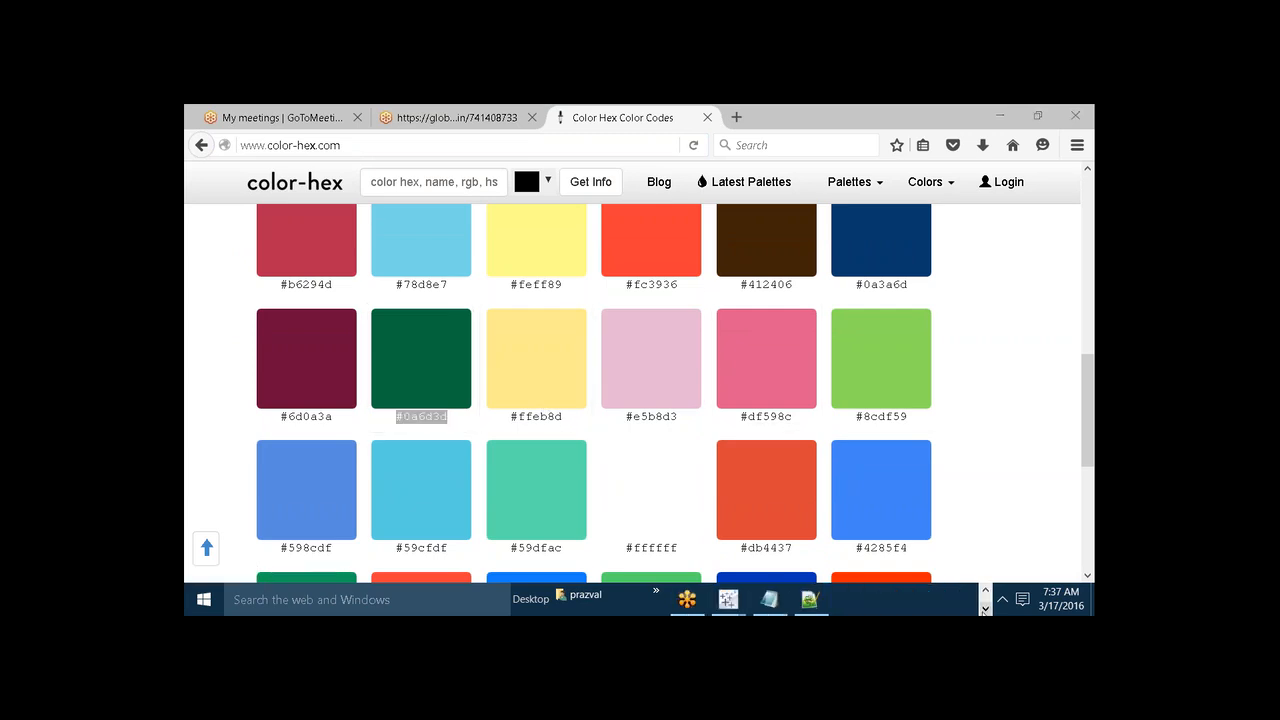
mouse_move(769, 598)
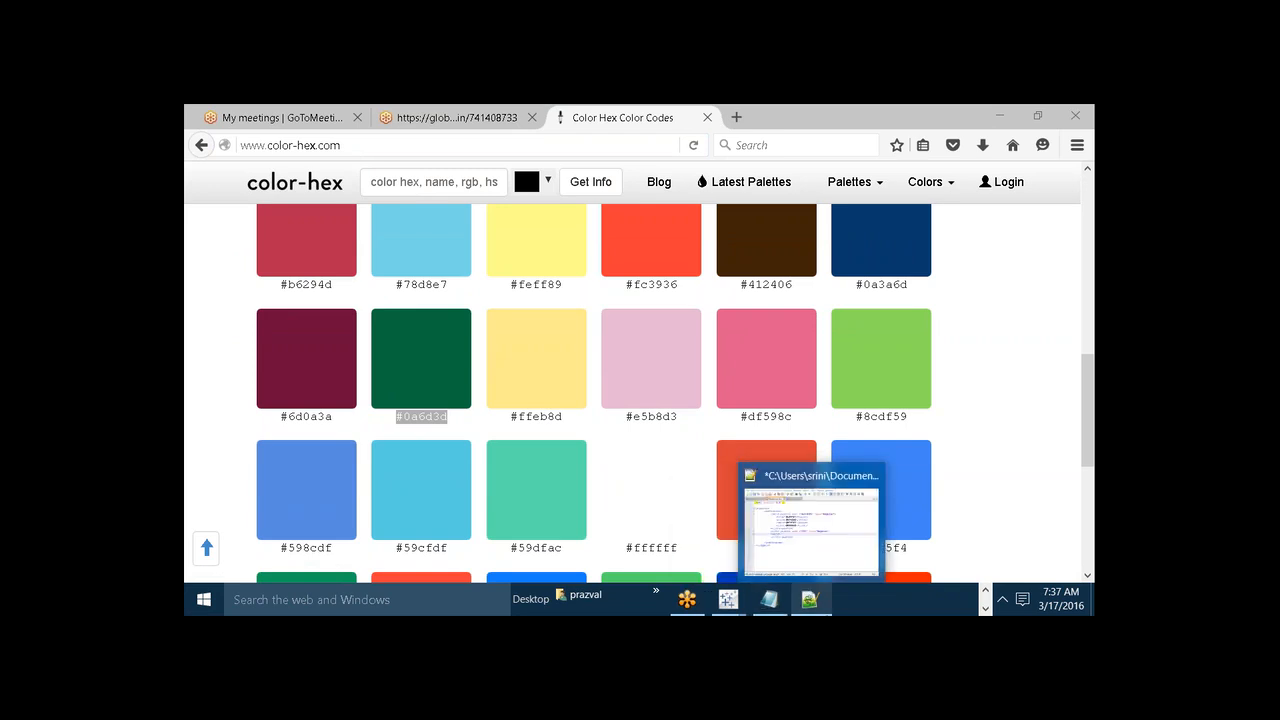
click(810, 598)
key(ctrl+v)
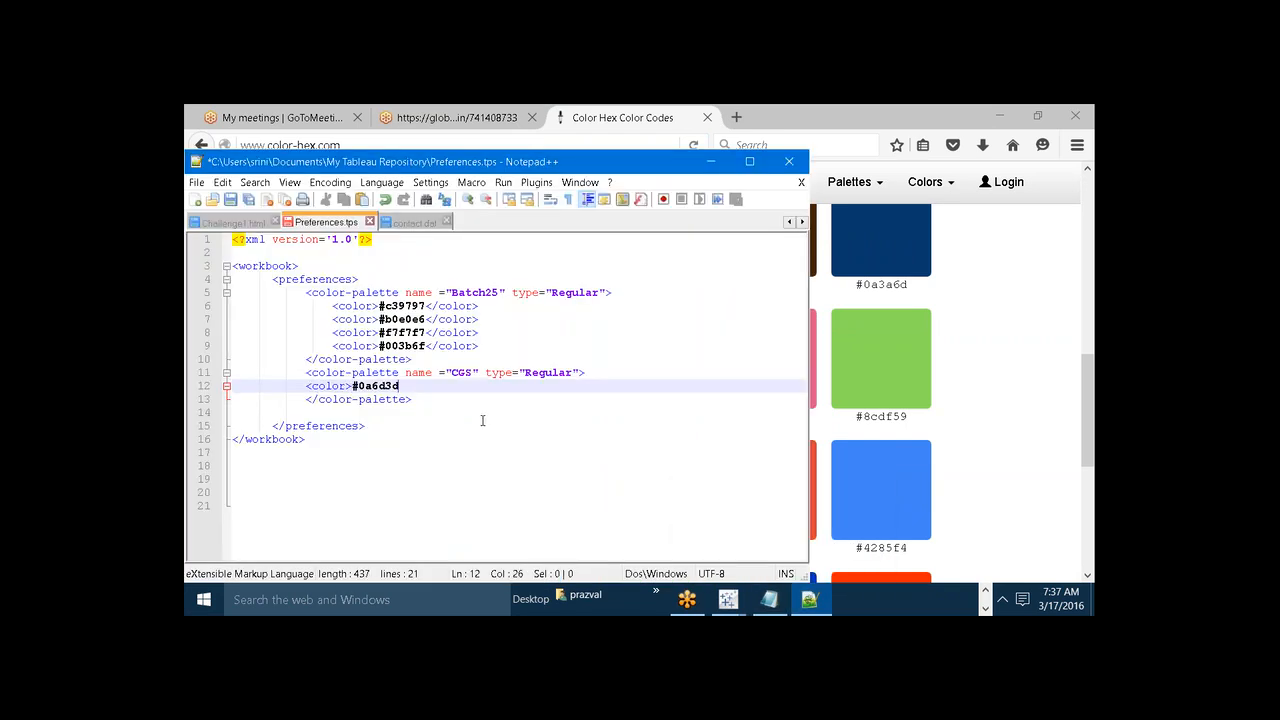
text(</color>)
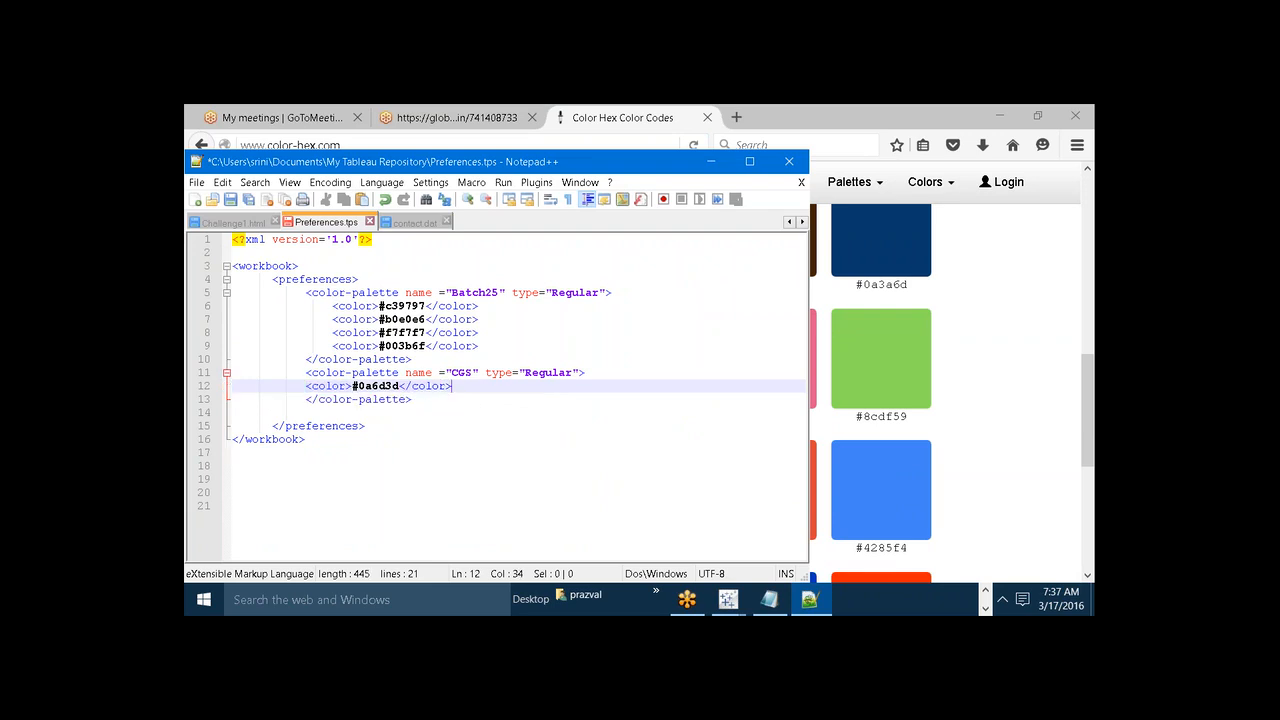
Add a second color entry to the CGS palette using the yellow code #ffeb8d copied from color-hex, enclosed in color tags
key(Return)
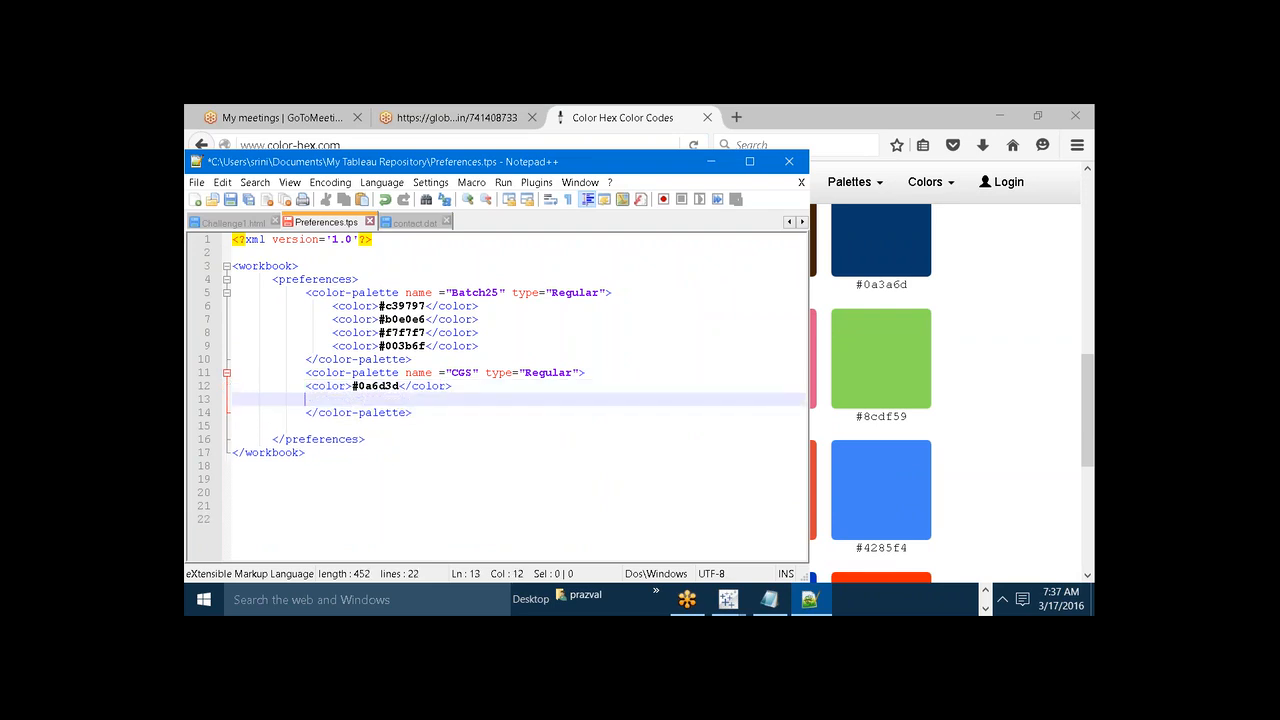
text(<color>)
click(985, 590)
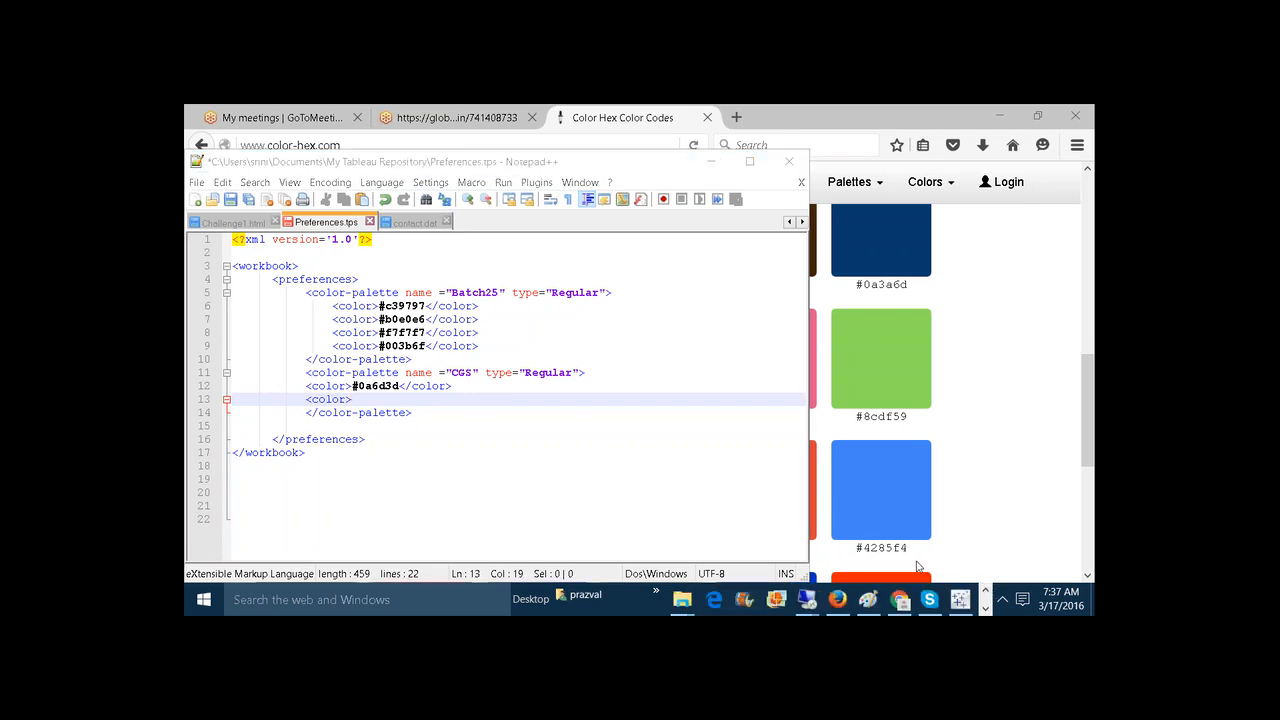
click(838, 599)
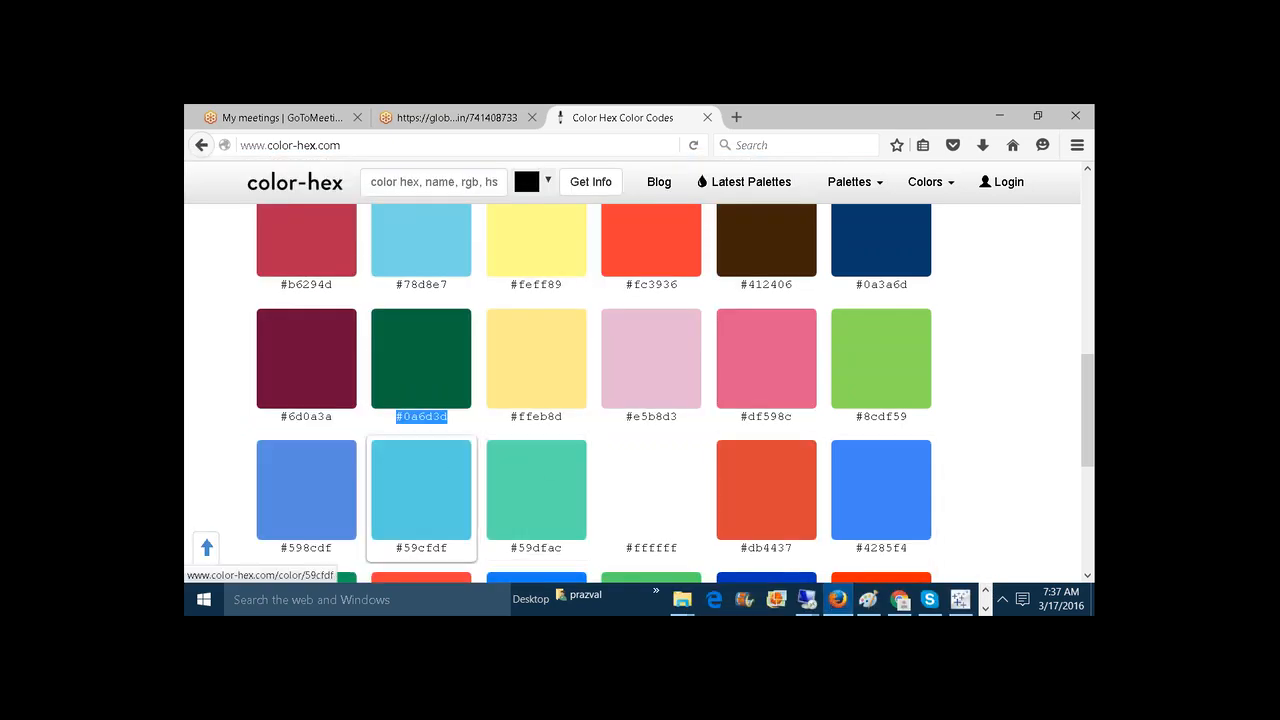
double_click(528, 416)
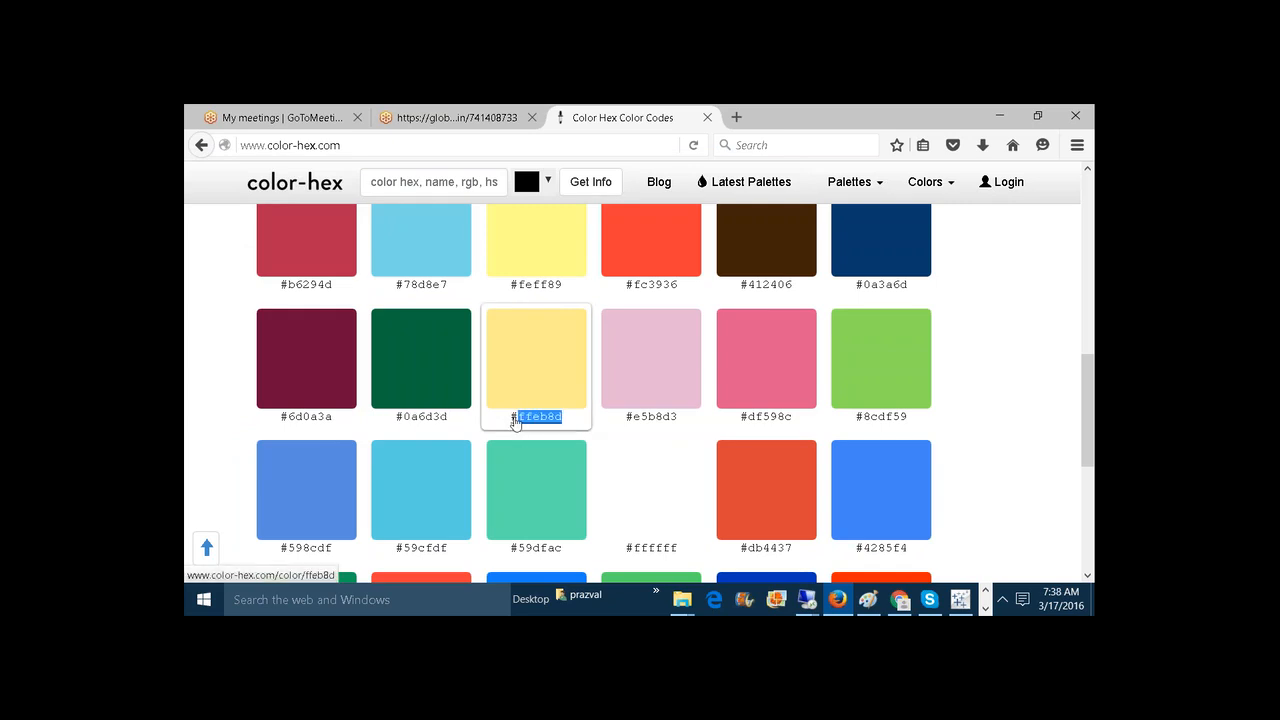
drag(515, 418, 514, 418)
key(ctrl+c)
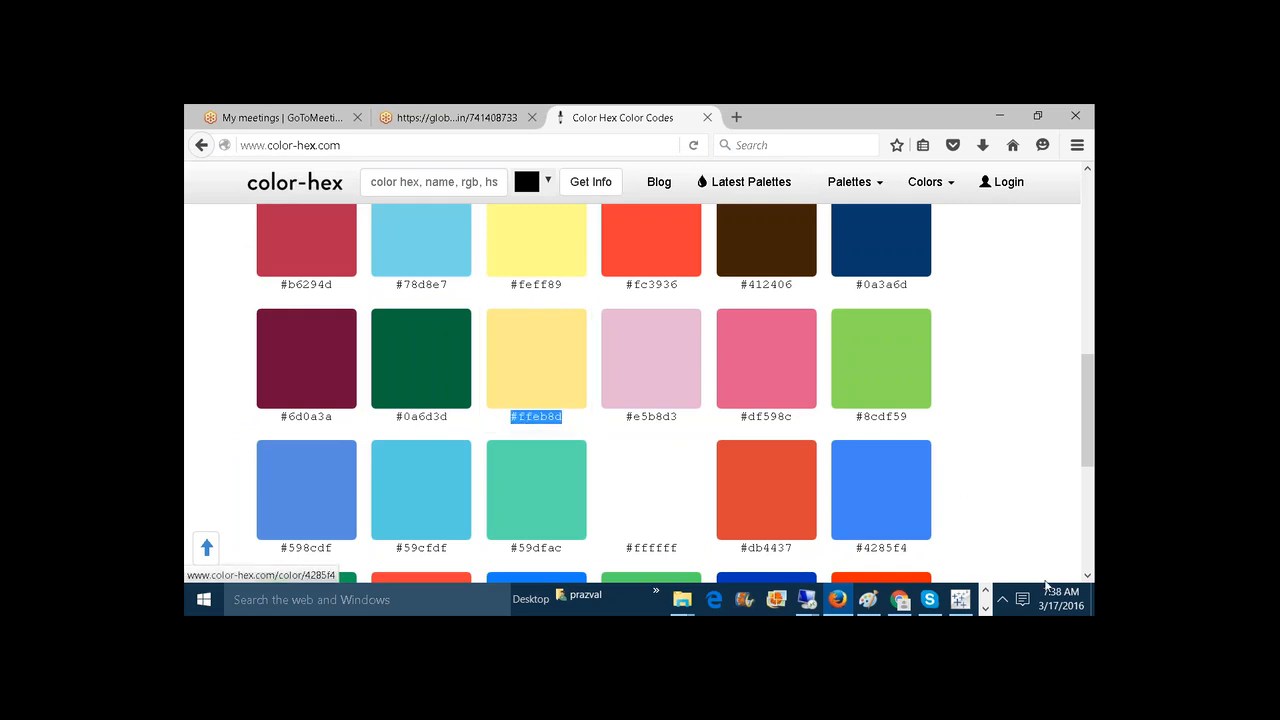
click(985, 608)
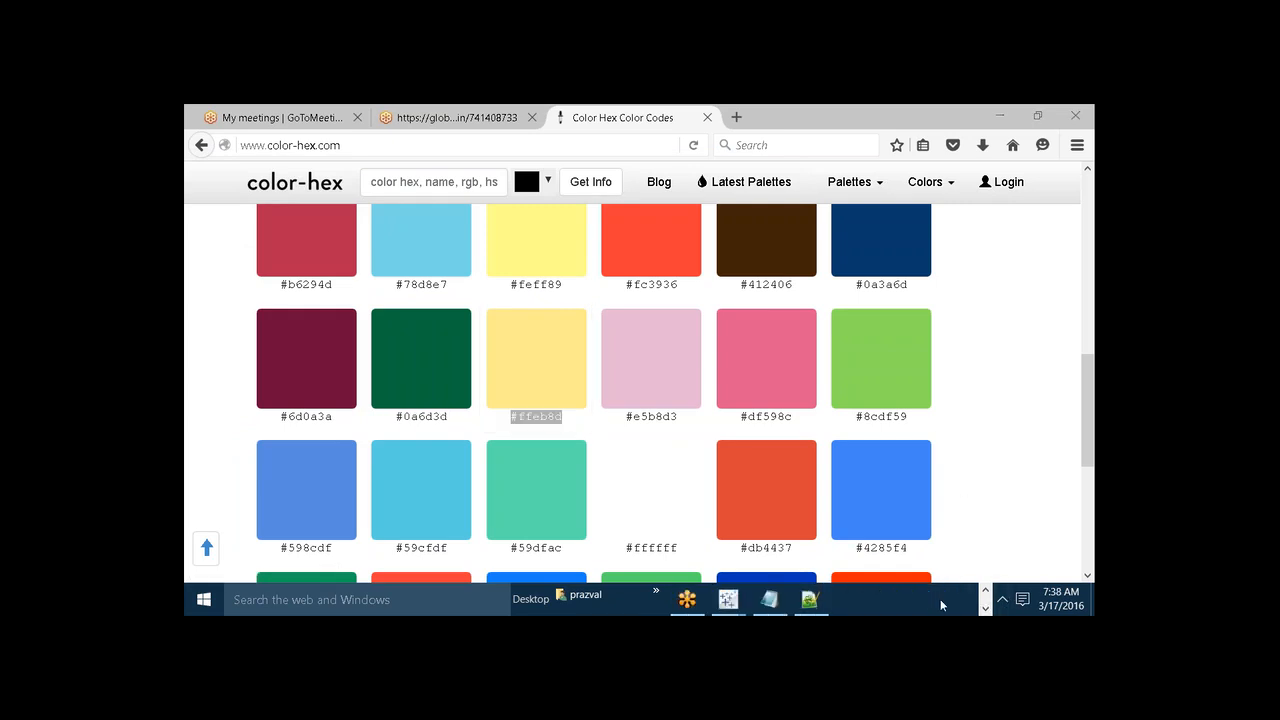
click(810, 599)
key(ctrl+v)
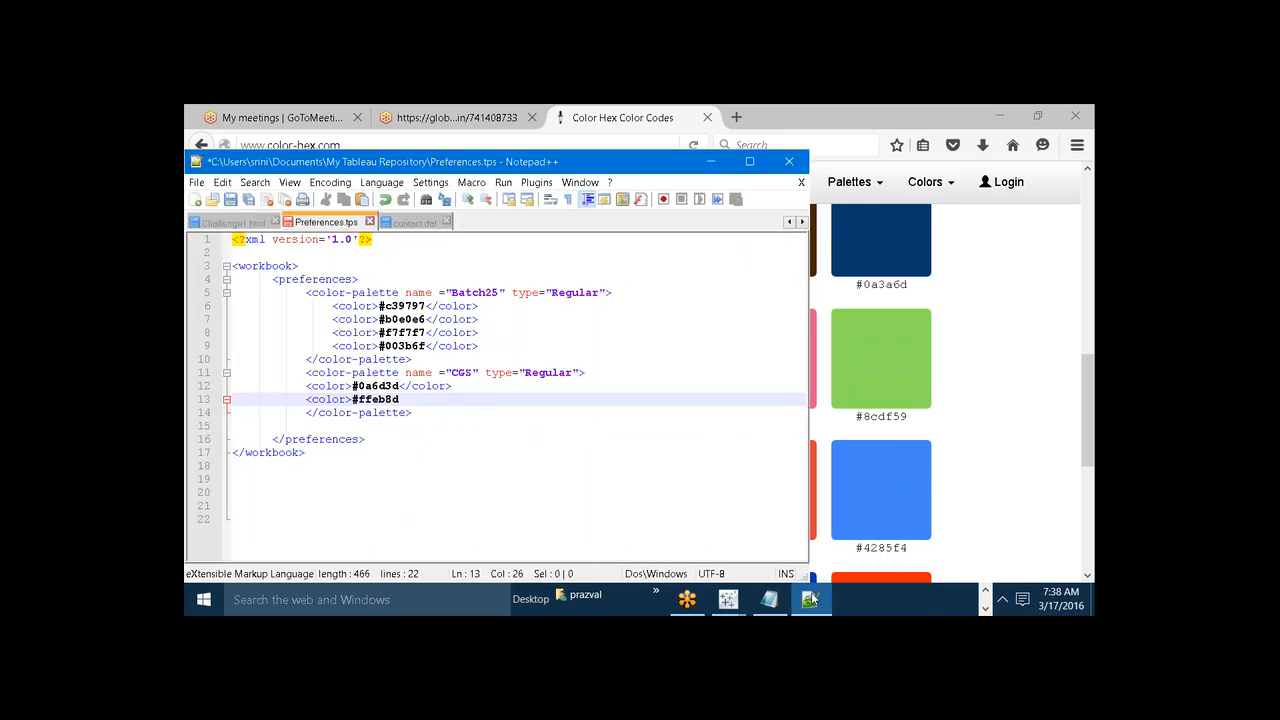
text(</color)
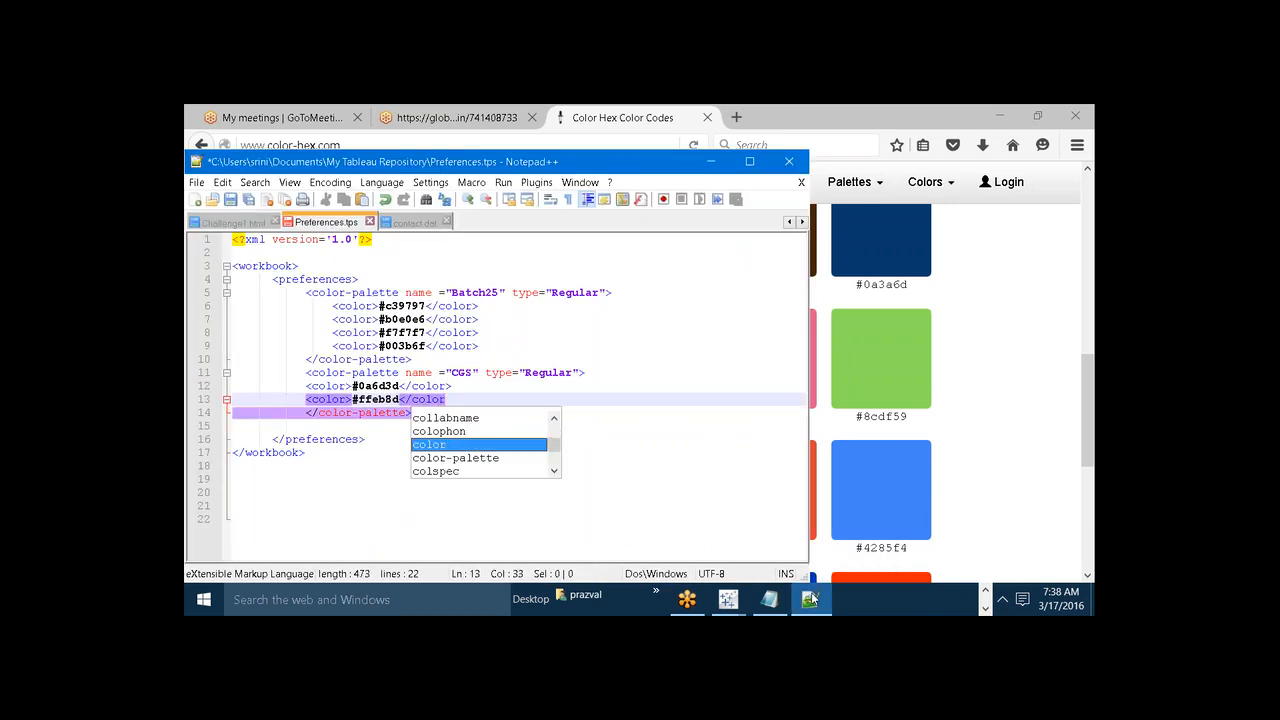
text(>)
Start a third color entry in the CGS palette with a <color> tag and the pink code #e5b8d3 copied from color-hex
key(Return)
text(<color>)
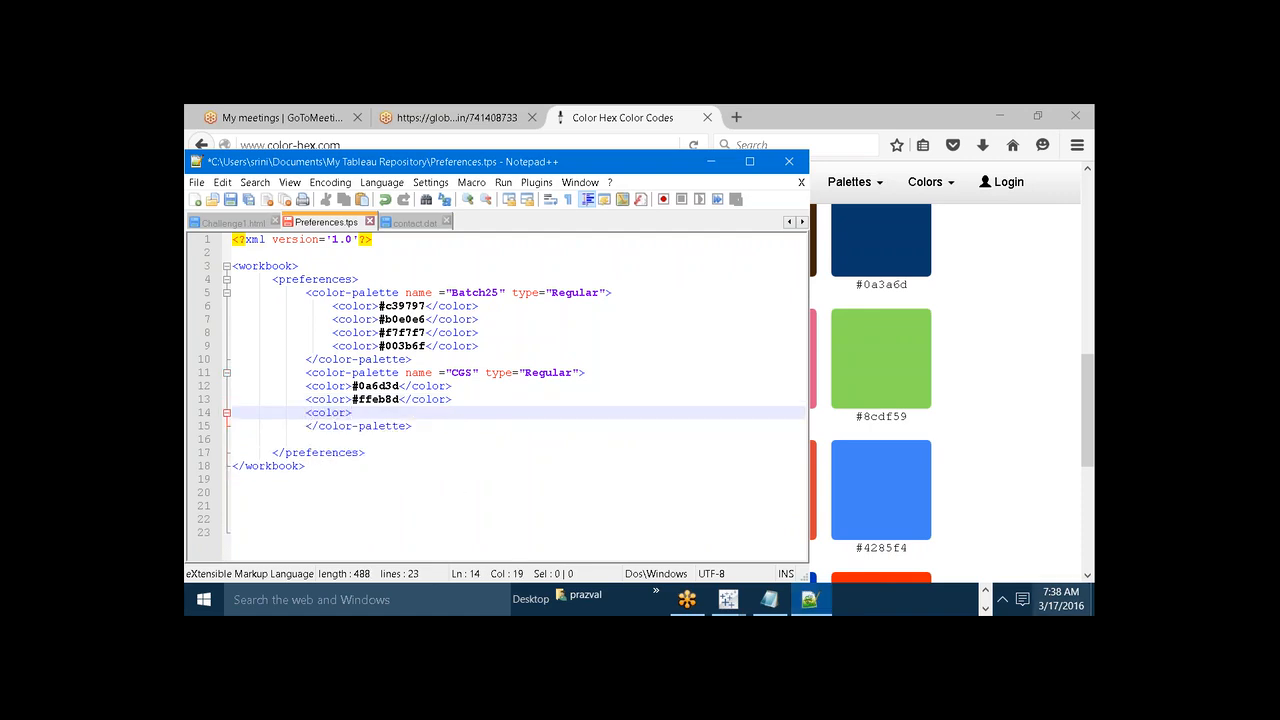
click(984, 591)
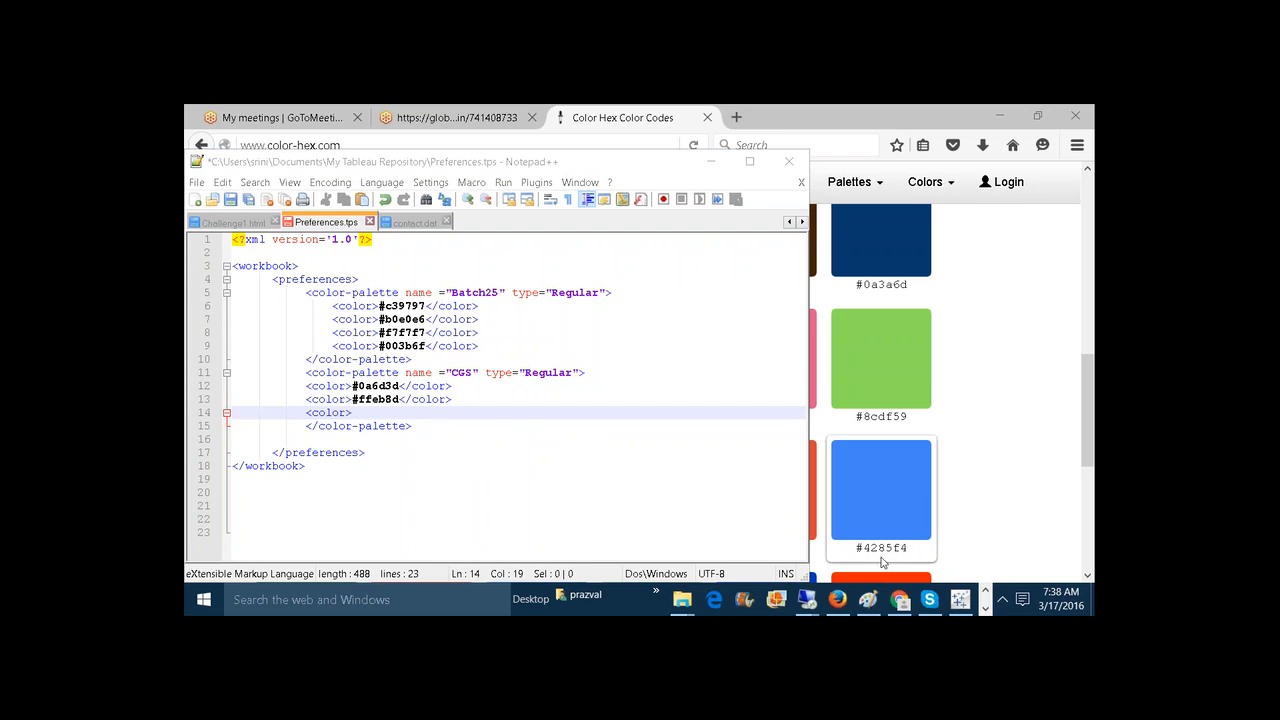
click(837, 599)
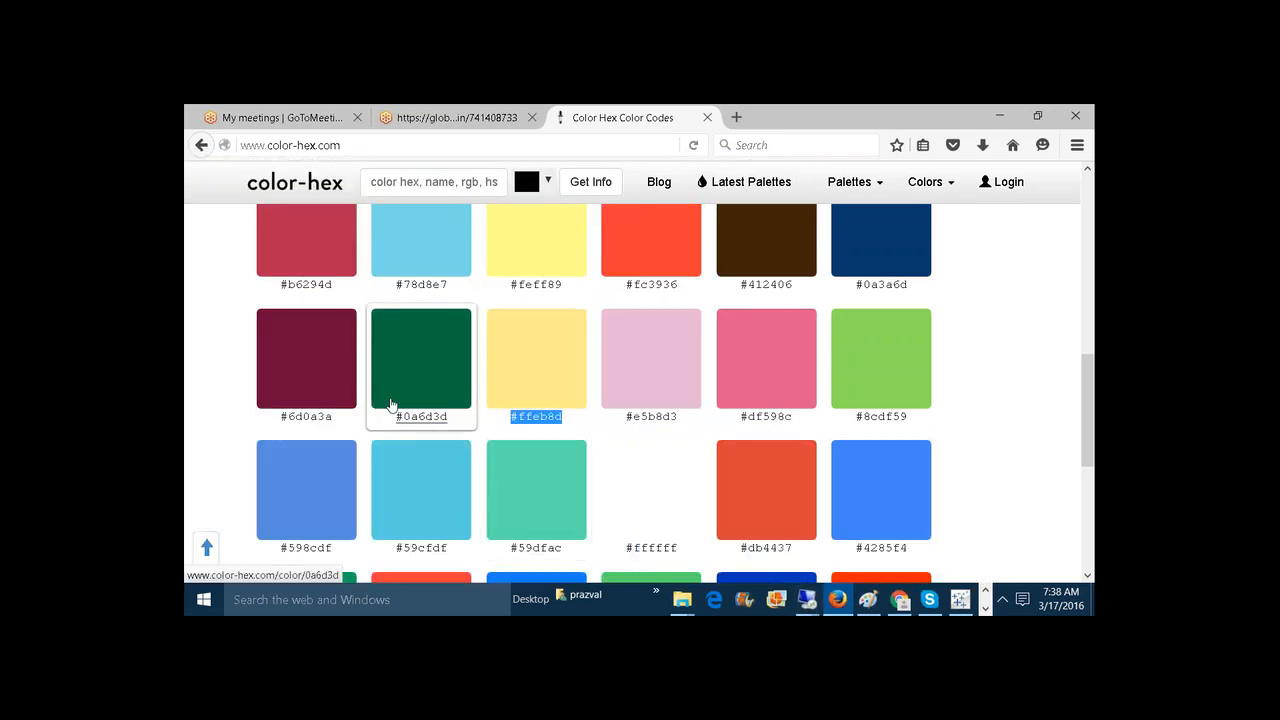
click(684, 420)
drag(684, 423, 628, 420)
key(ctrl+c)
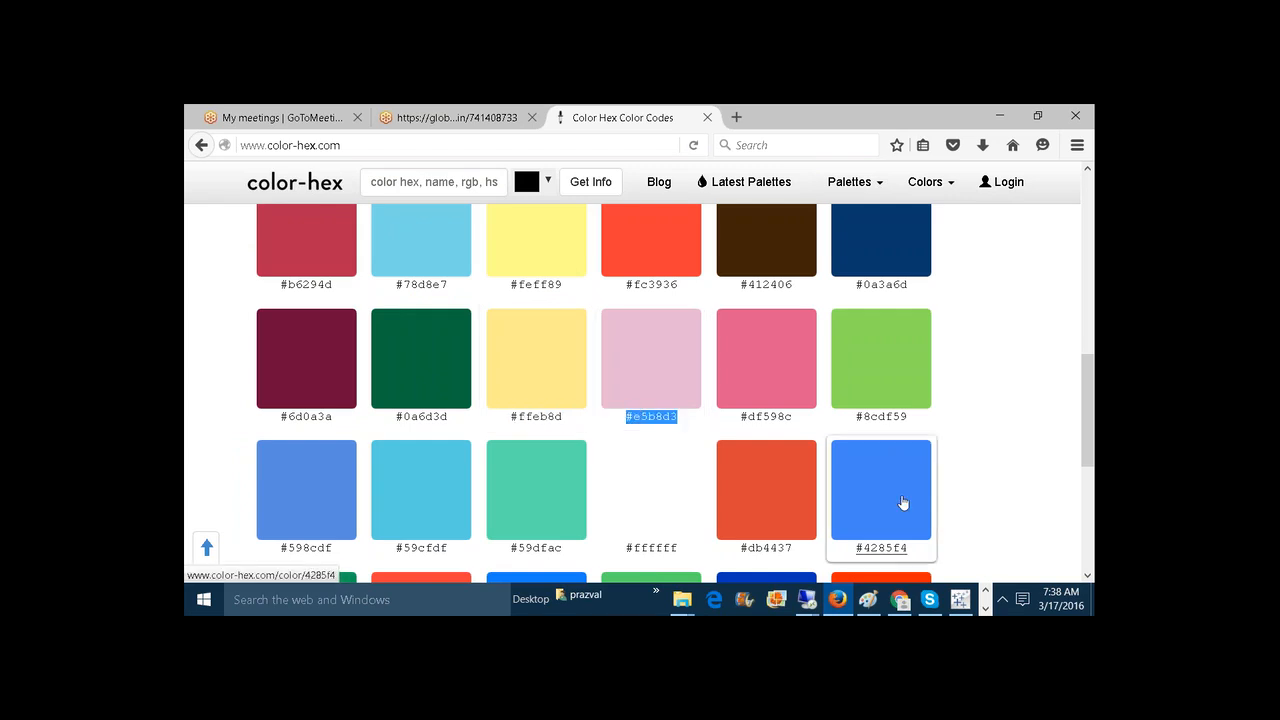
click(985, 608)
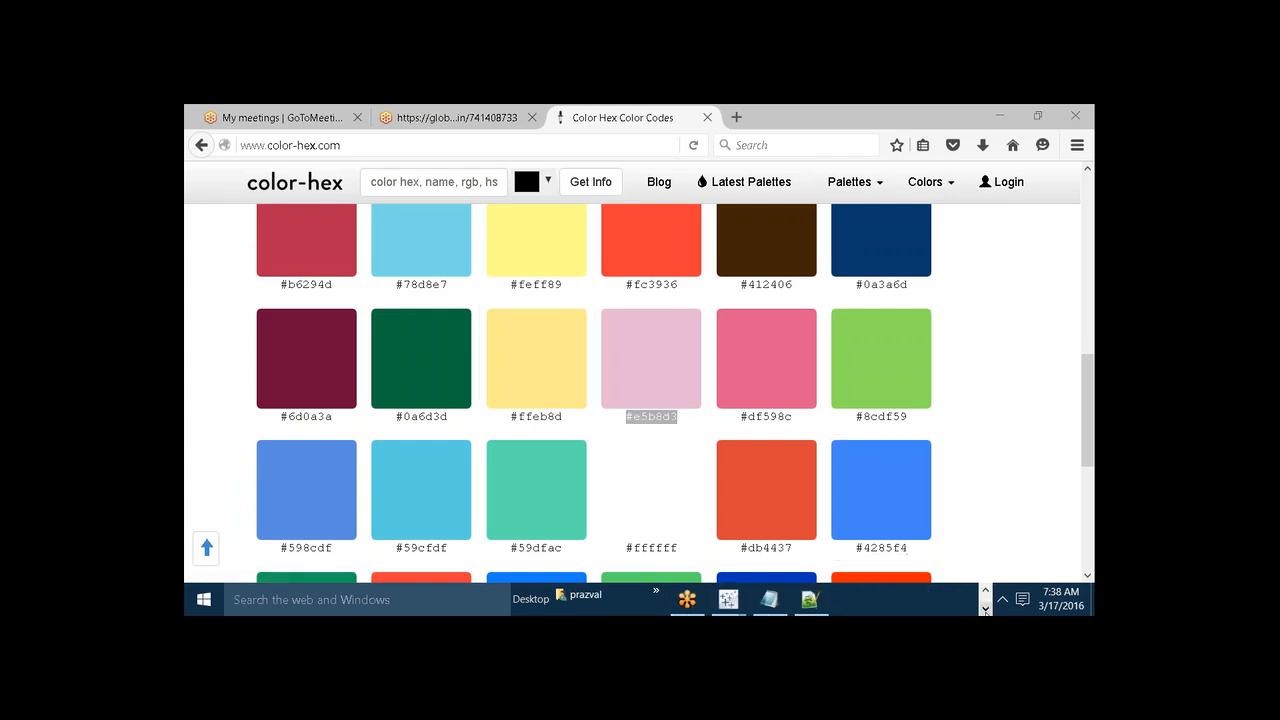
click(812, 600)
key(ctrl+v)
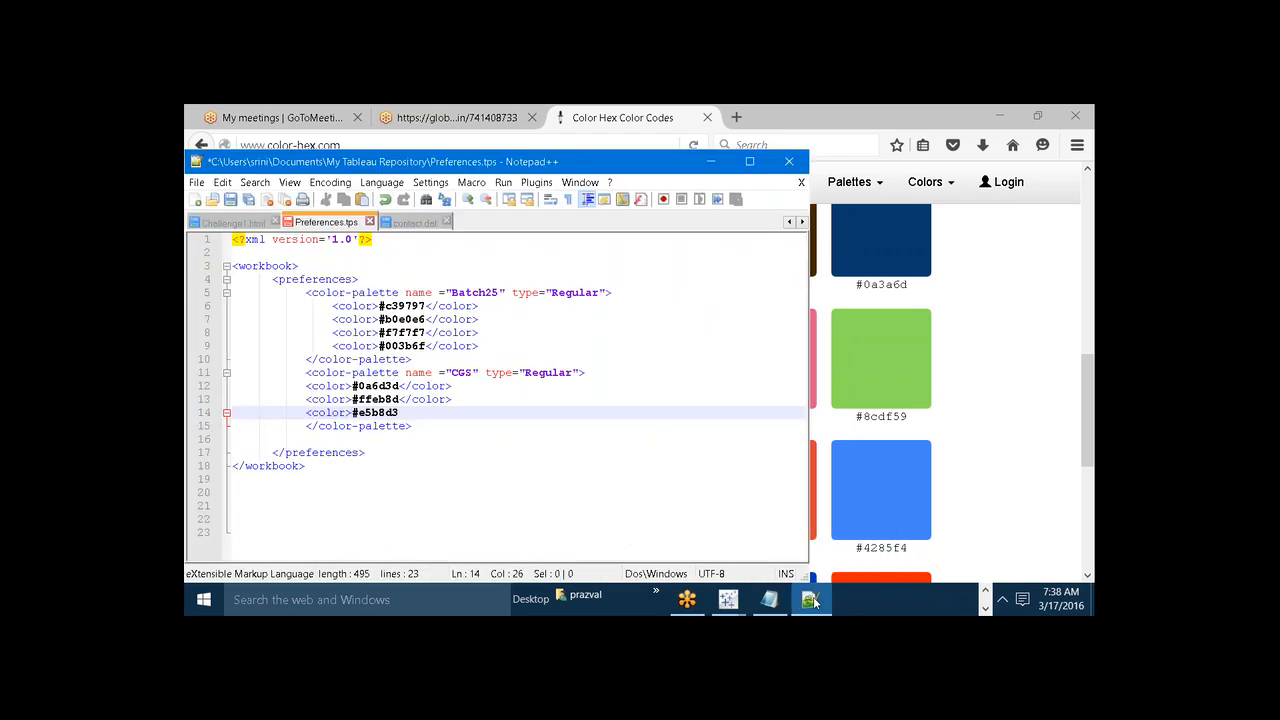
Close the #e5b8d3 entry with a </color> tag and save Preferences.tps
text(</color)
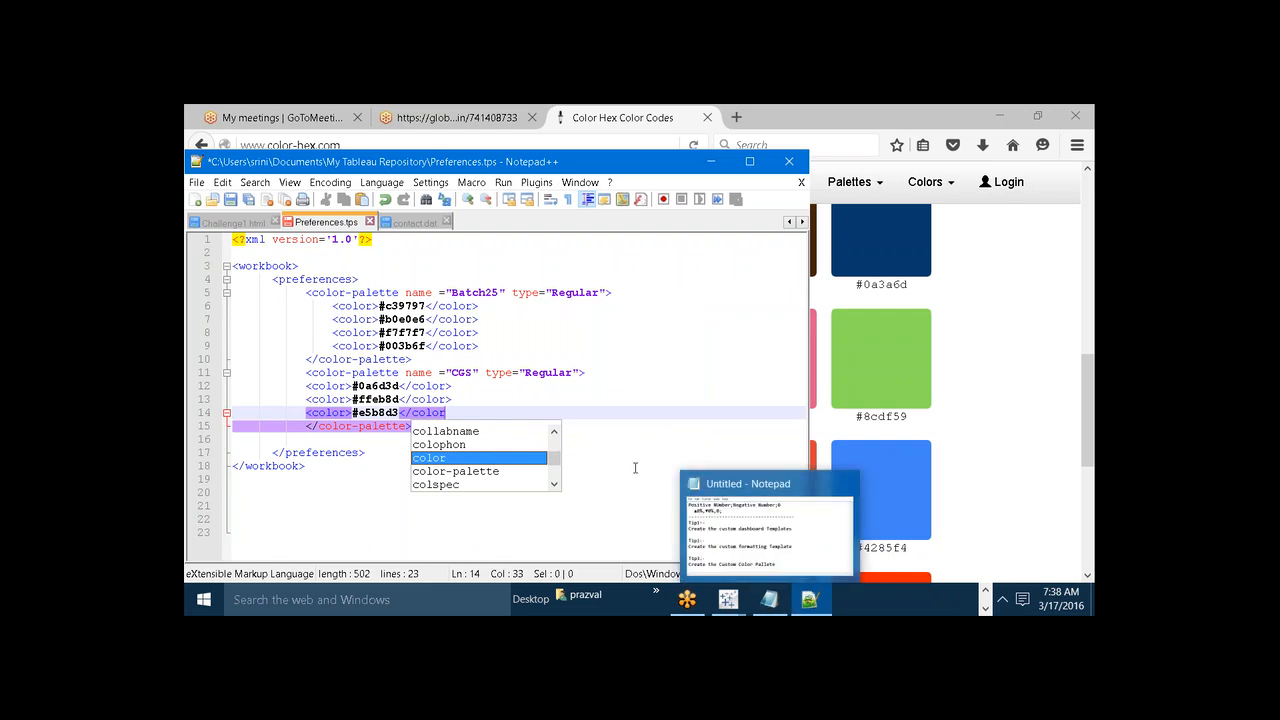
click(453, 412)
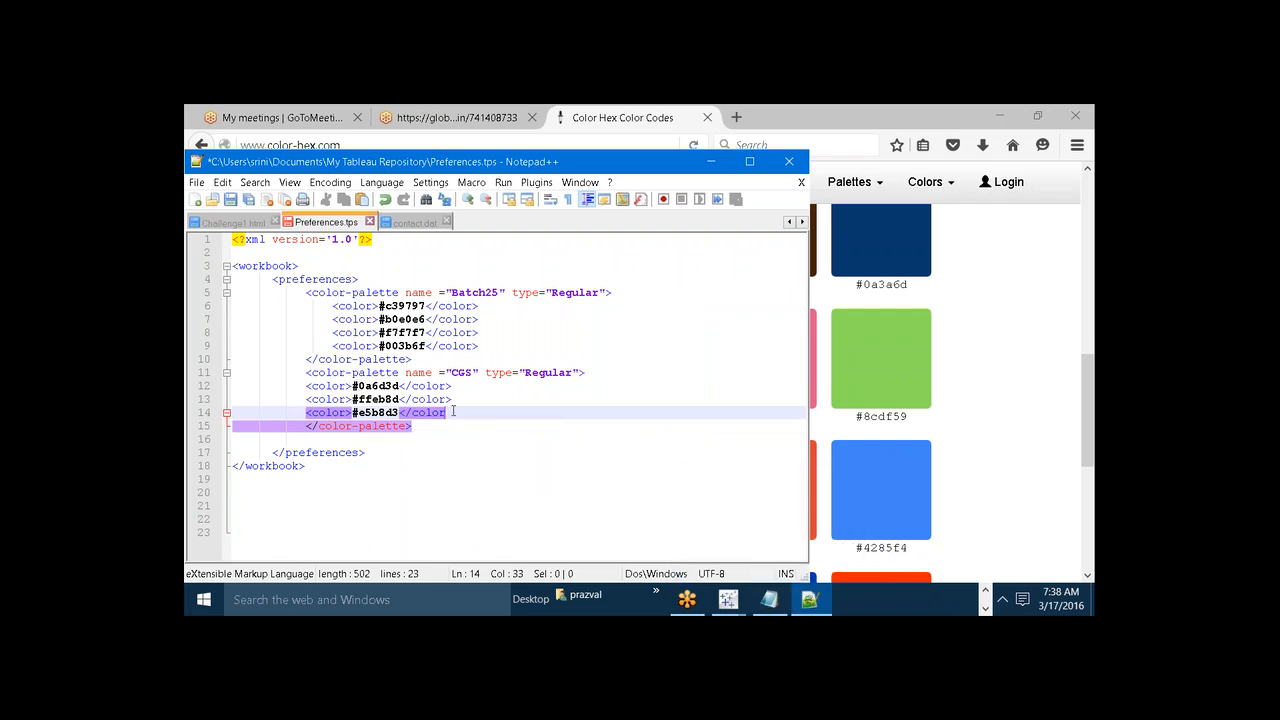
double_click(453, 411)
click(450, 413)
text(>)
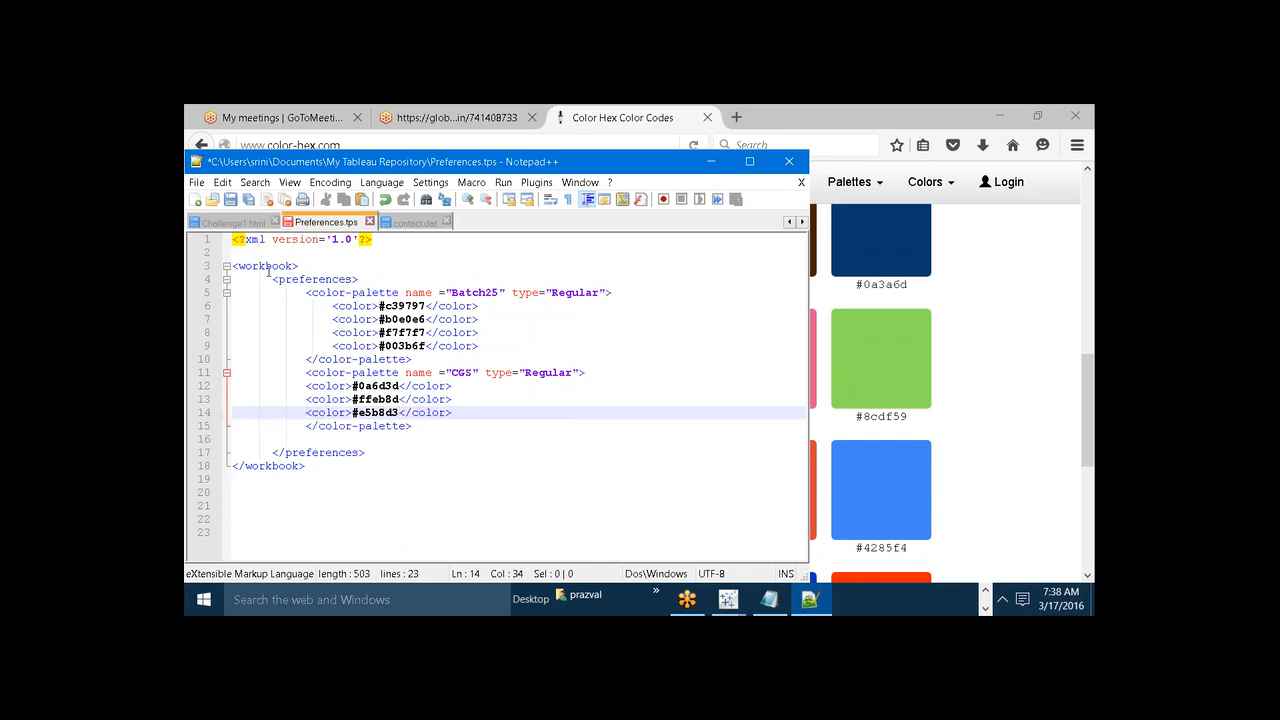
click(230, 200)
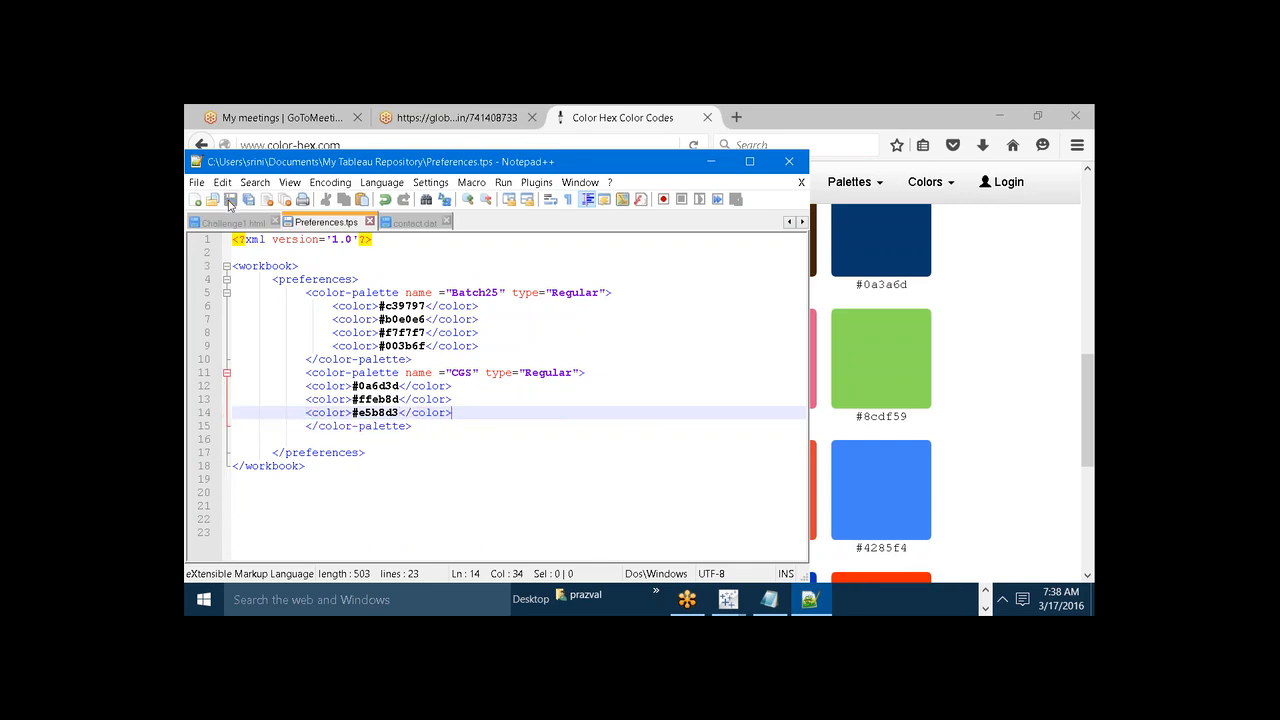
Close Notepad++ with the saved Preferences.tps file
click(710, 161)
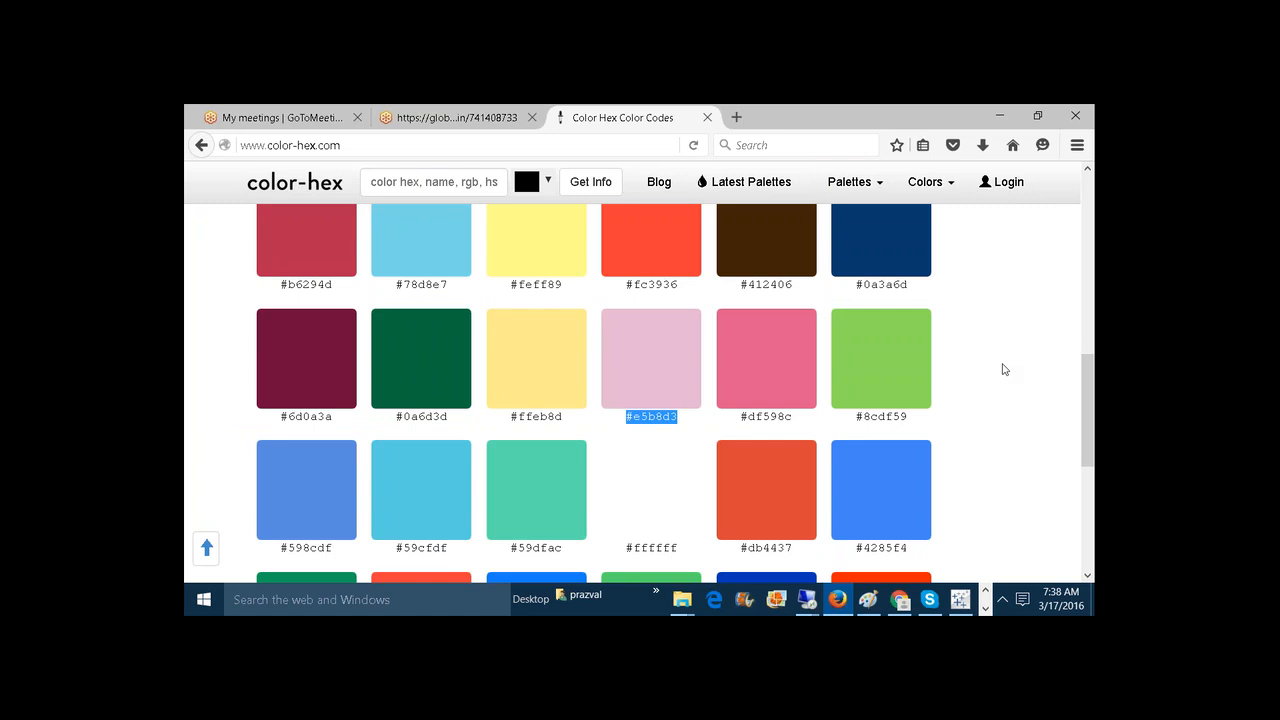
click(985, 608)
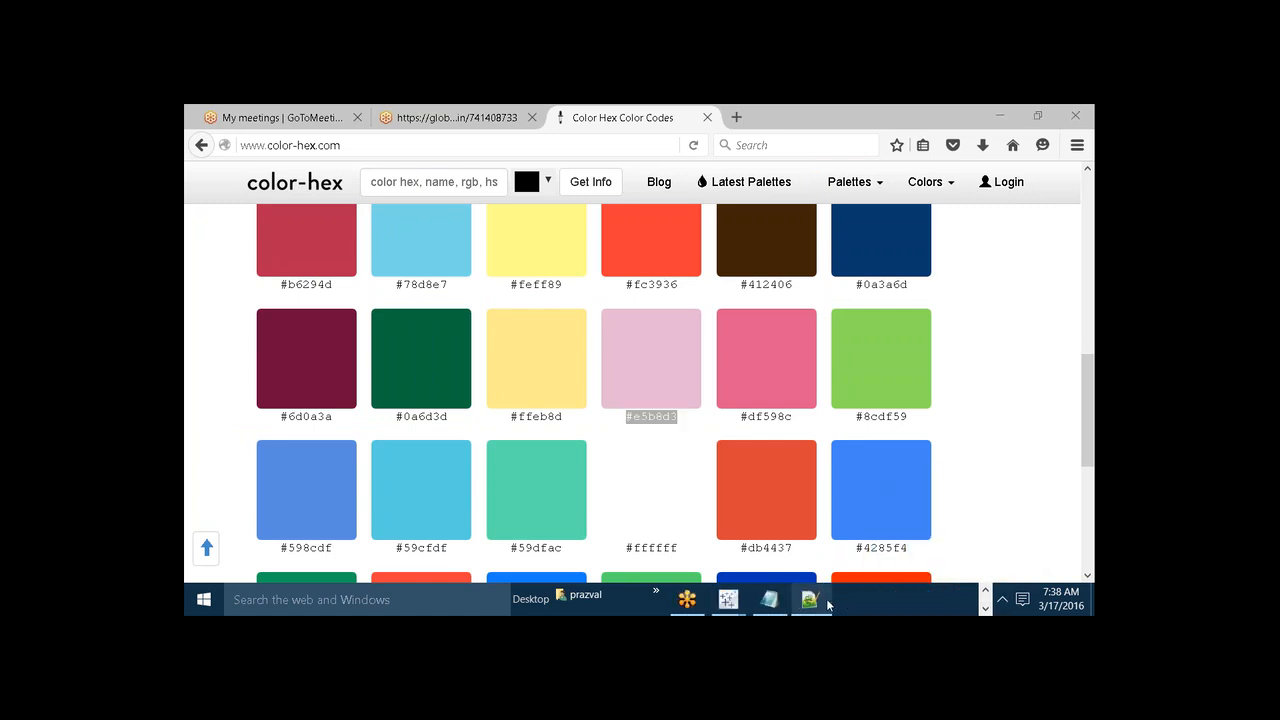
click(815, 552)
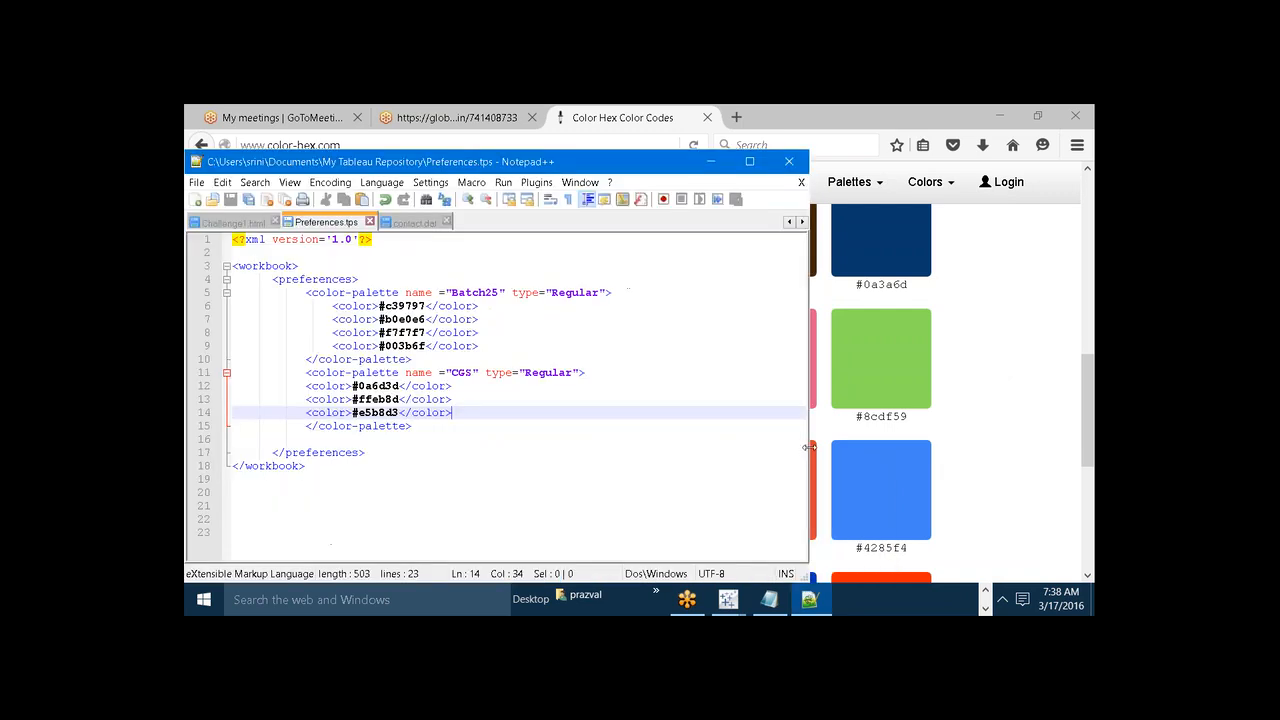
click(789, 161)
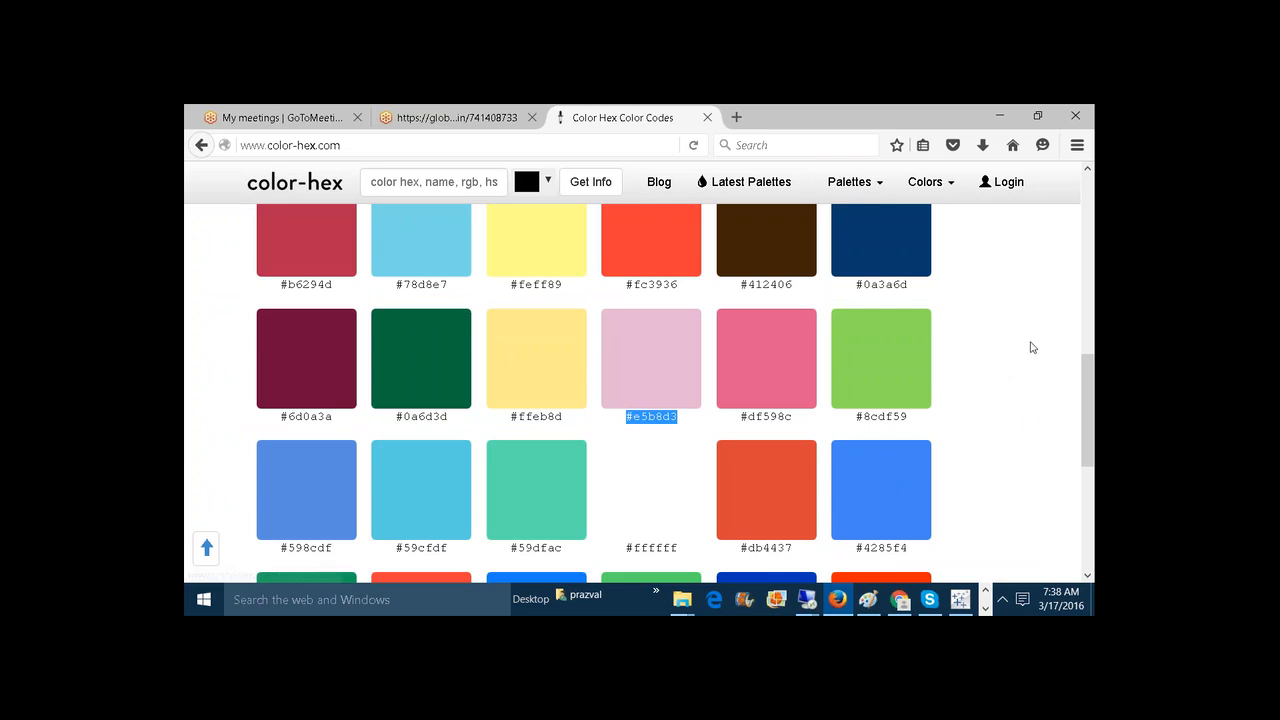
Switch to the Tableau Book2 workbook and close it, including its remaining start window
click(985, 610)
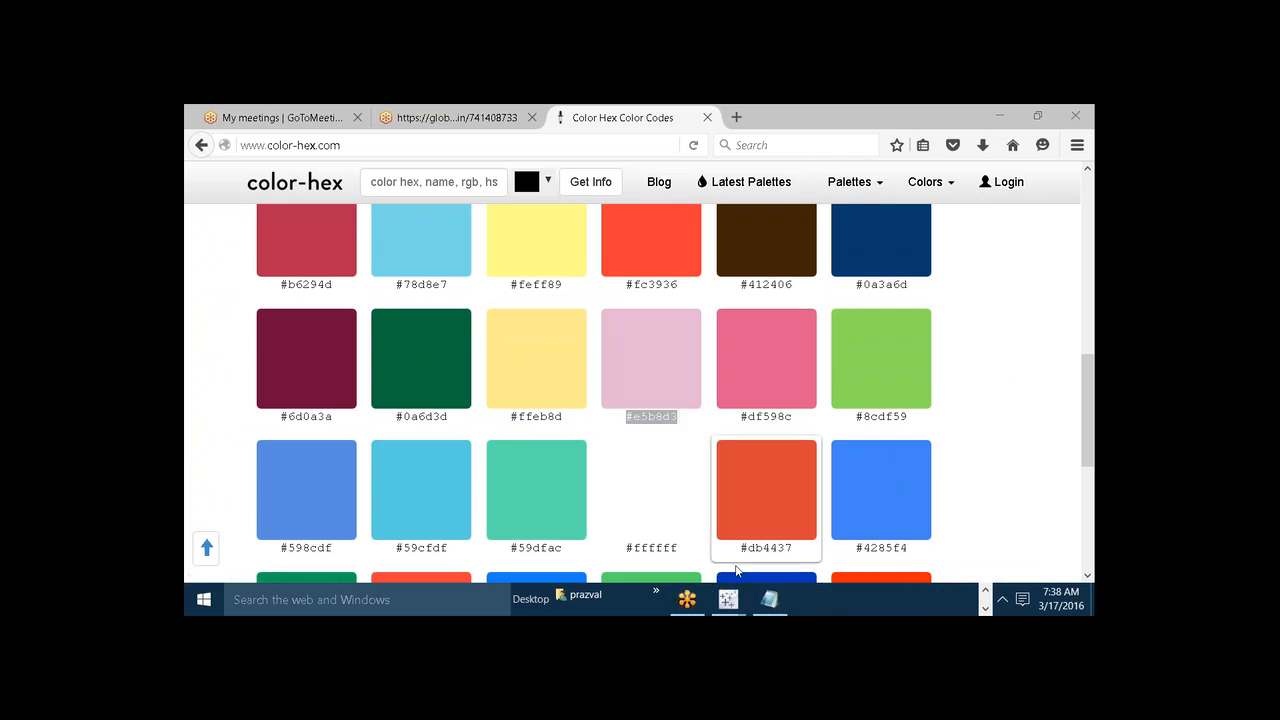
click(736, 598)
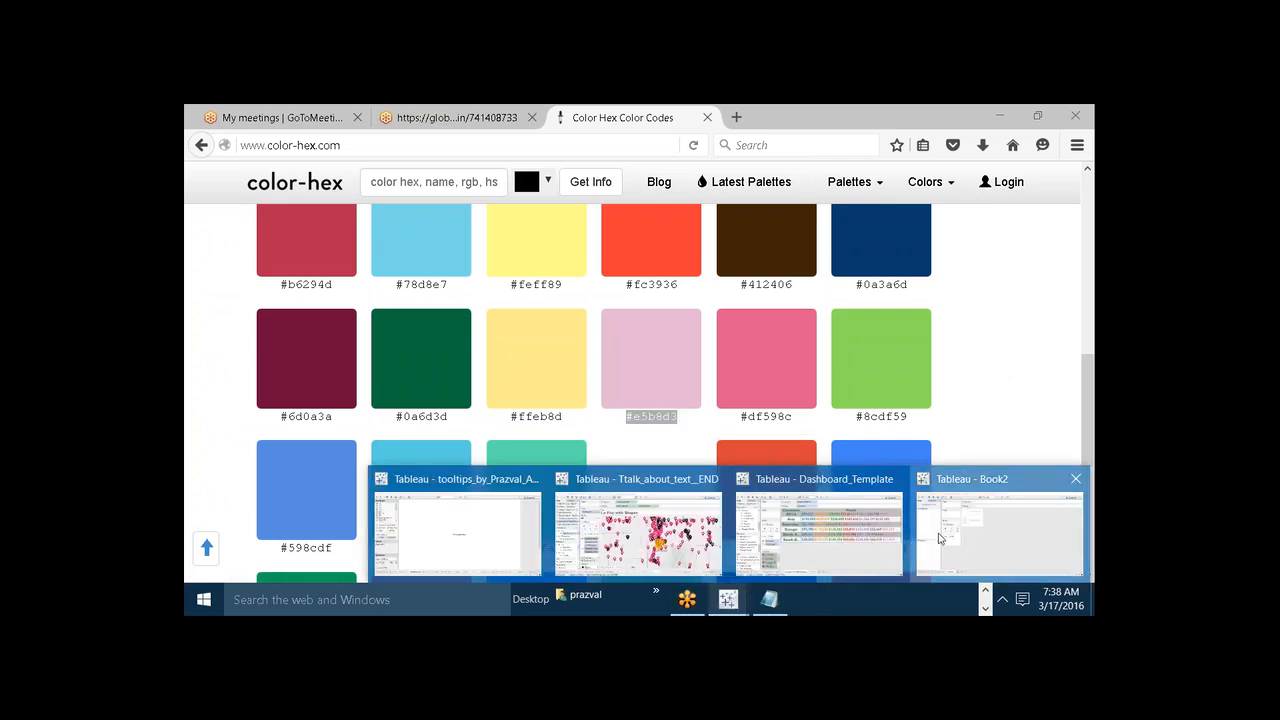
click(1000, 530)
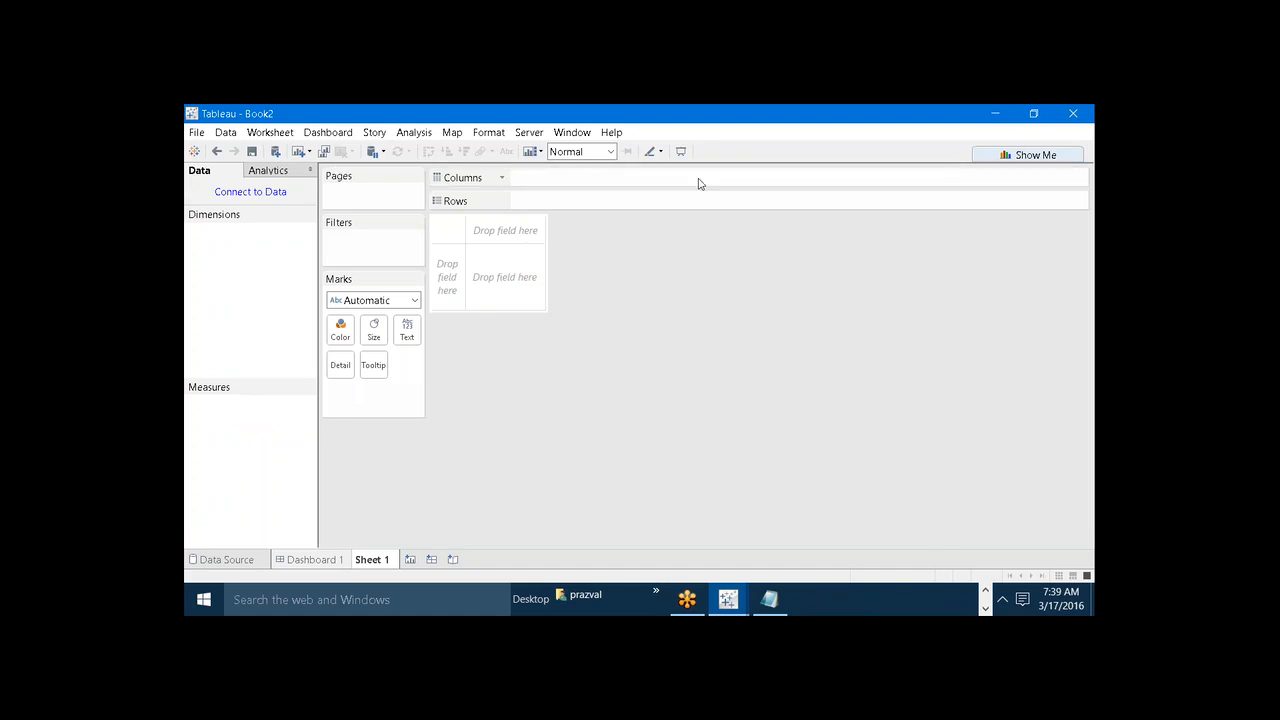
click(1082, 111)
mouse_move(960, 600)
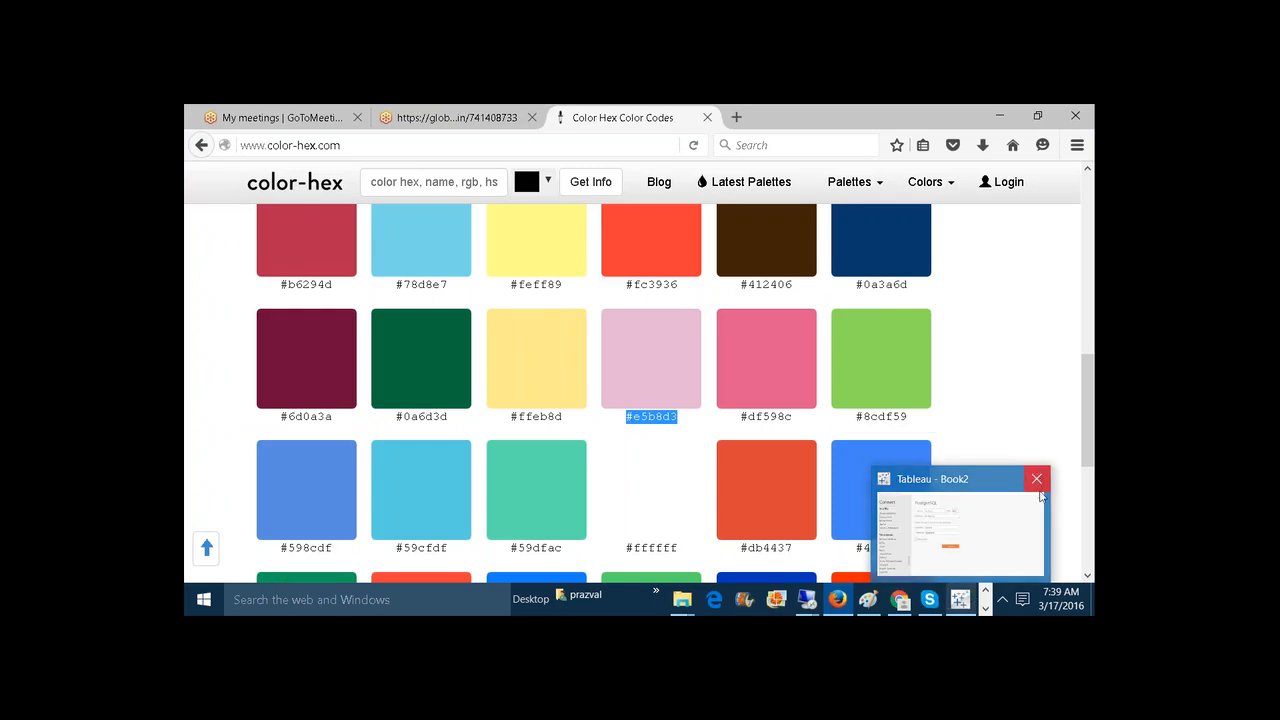
click(1037, 482)
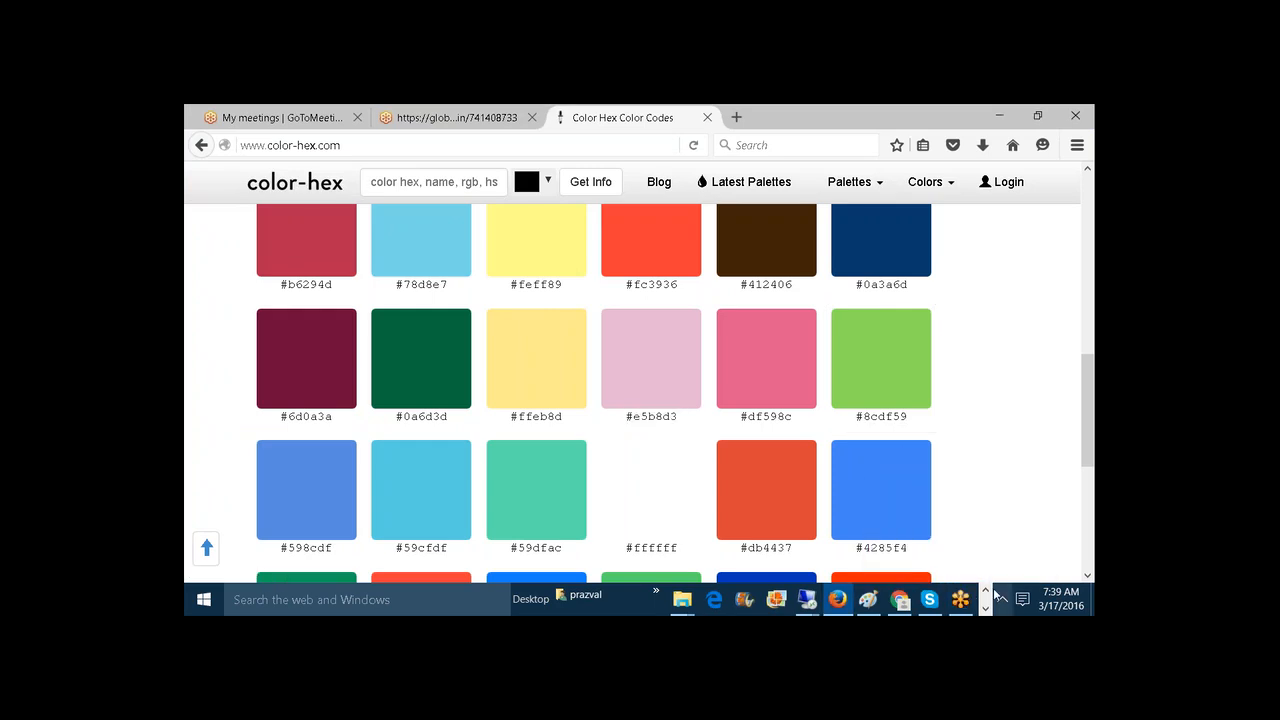
Close the Dashboard_Template workbook in Tableau without saving its changes
mouse_move(686, 598)
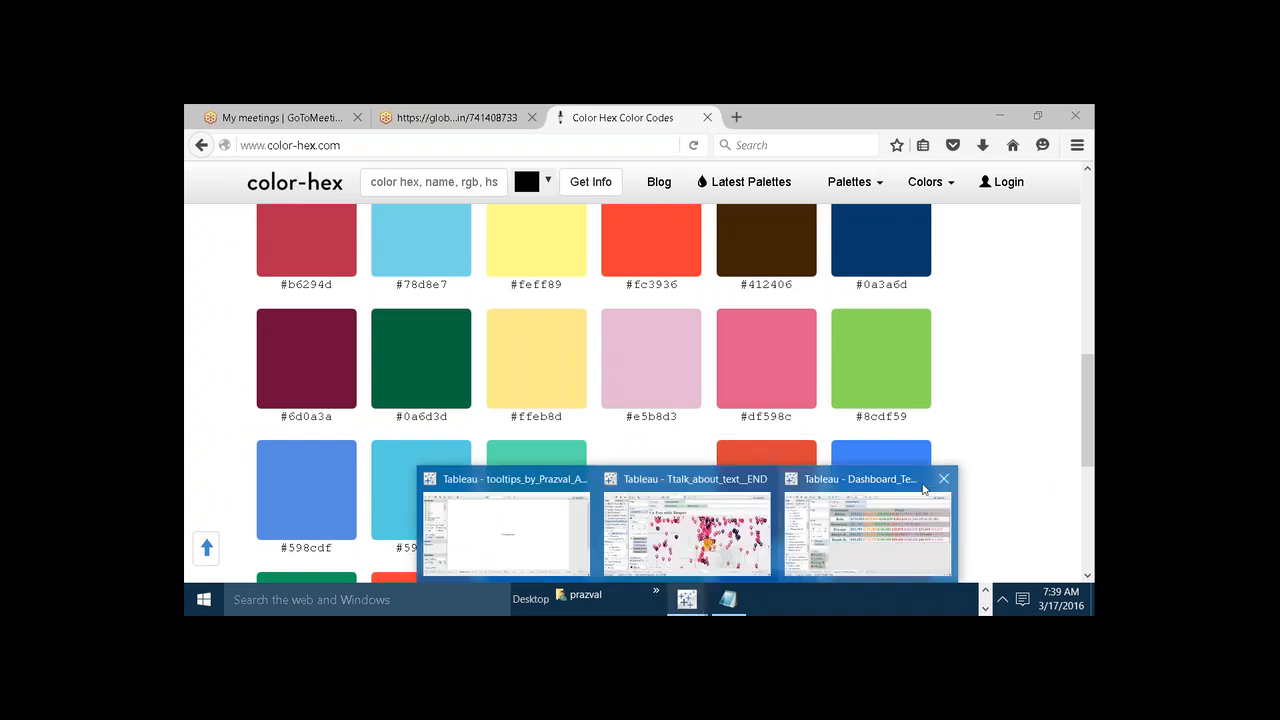
click(943, 484)
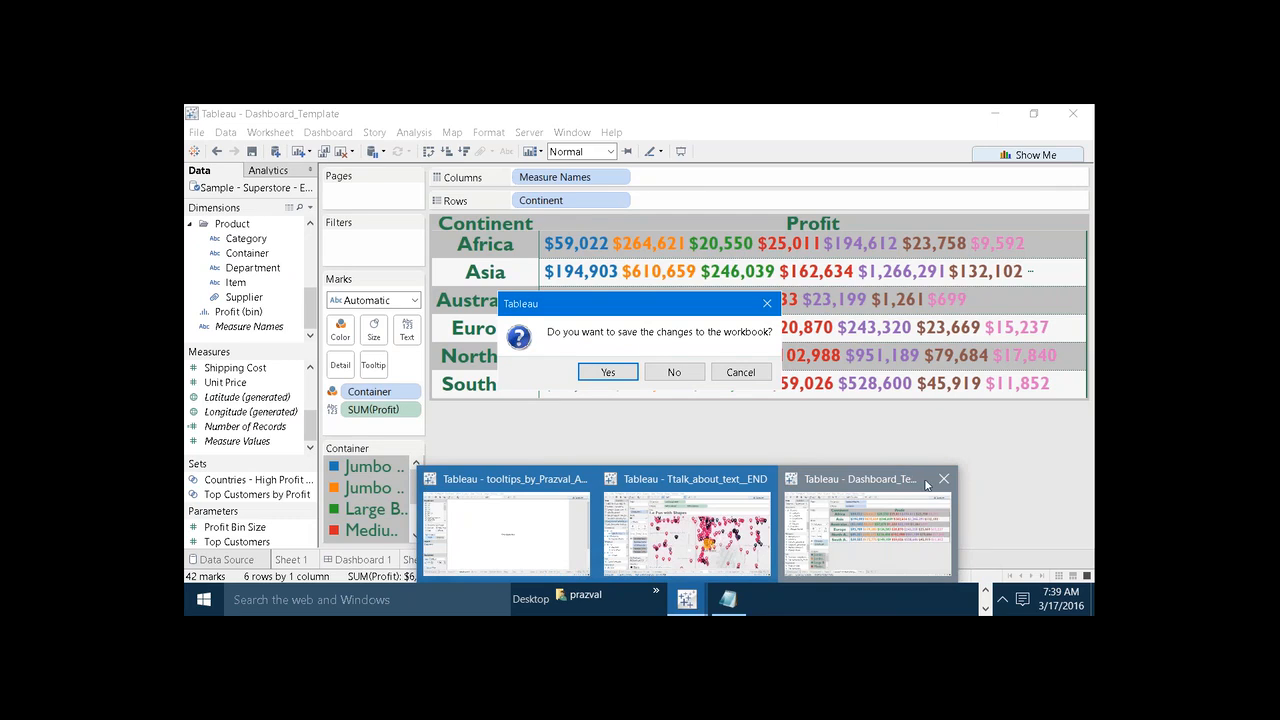
click(674, 372)
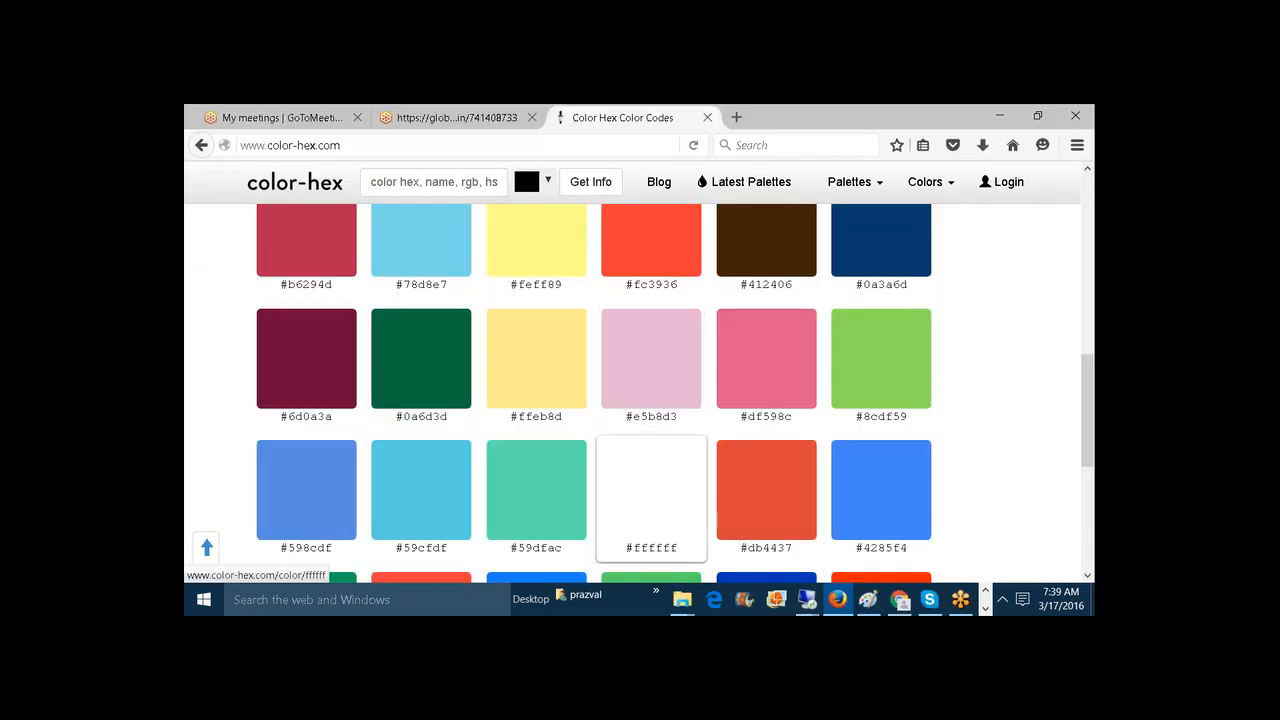
Close the tooltips workbook without saving, and close the remaining Ttalk_about_text__END workbook
click(1002, 600)
click(986, 608)
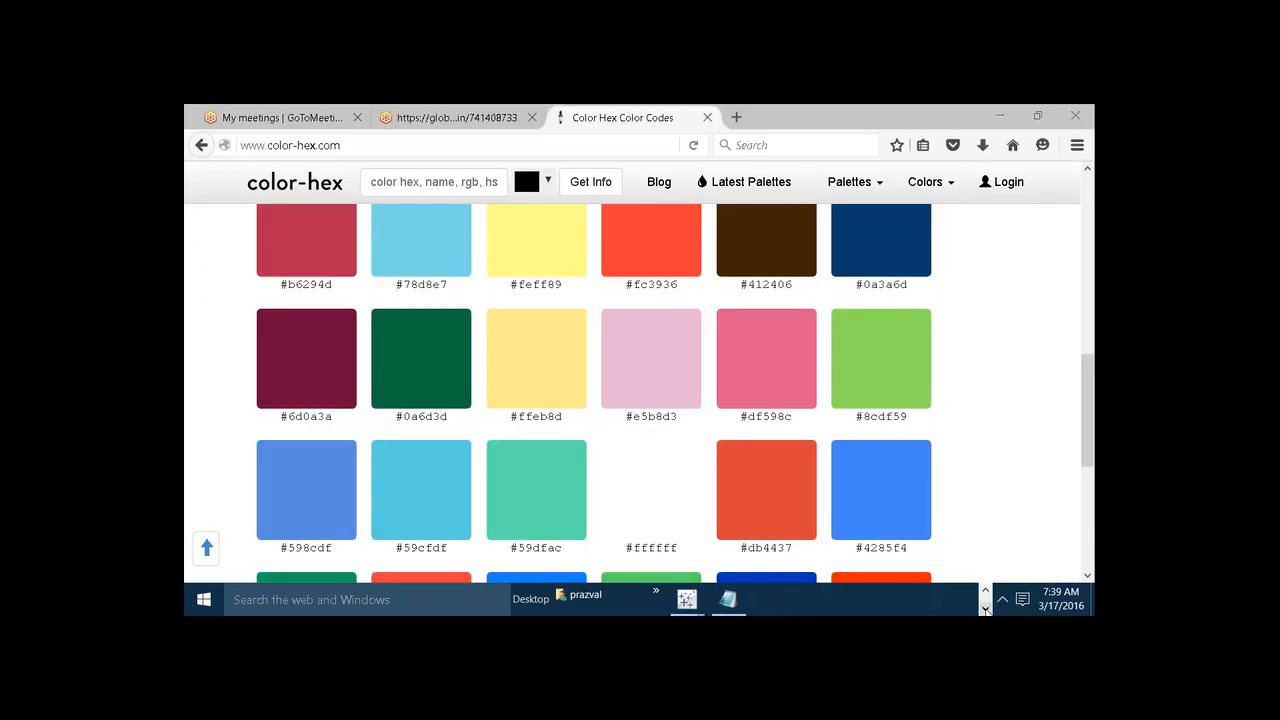
mouse_move(692, 600)
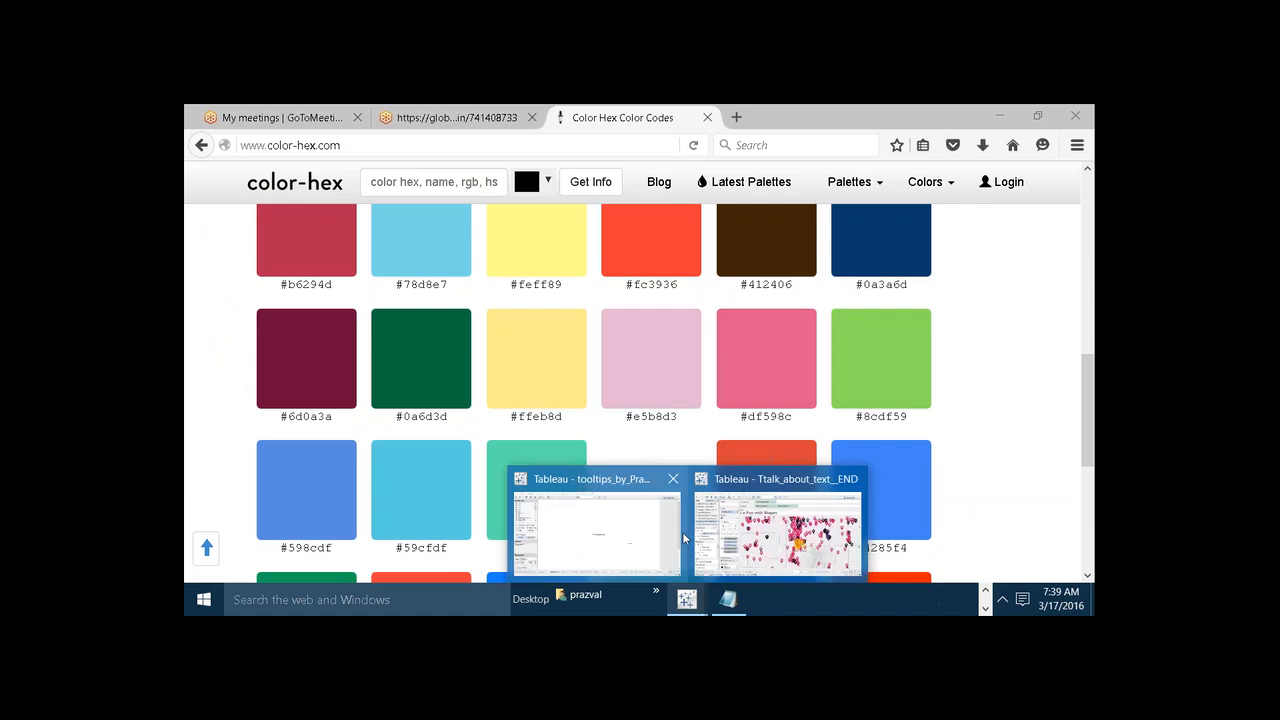
click(673, 479)
click(674, 372)
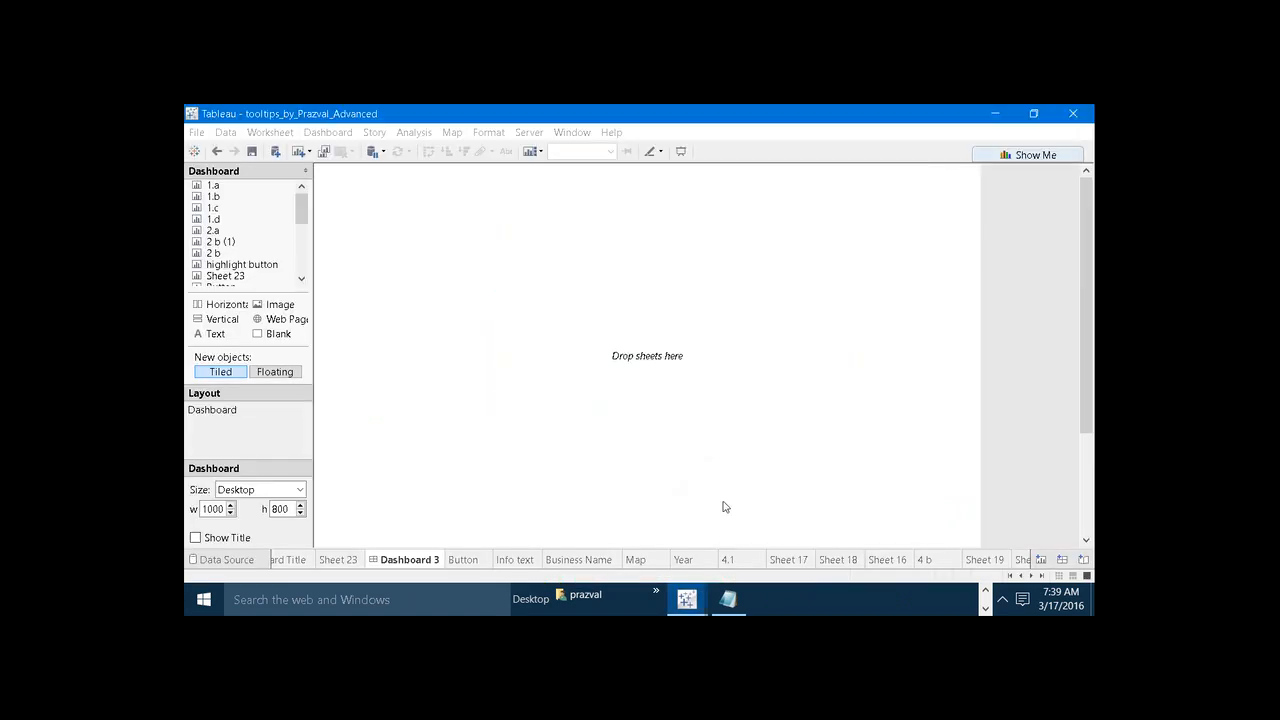
click(986, 608)
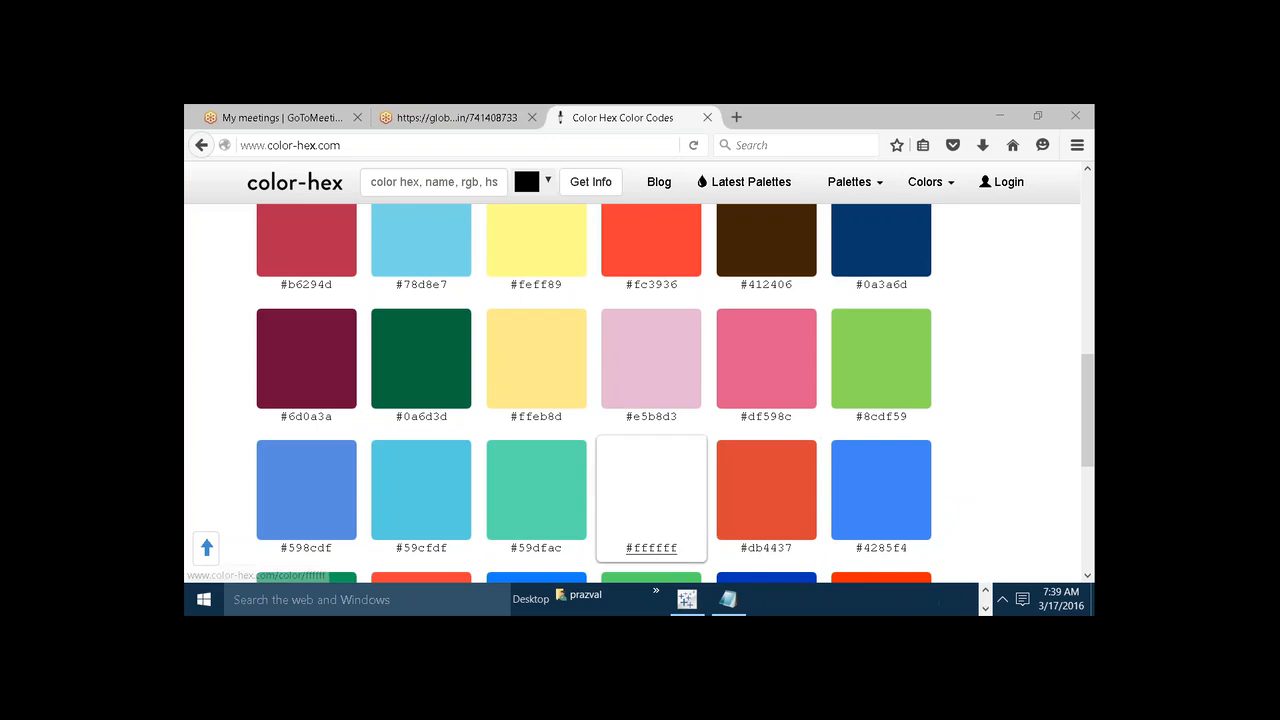
mouse_move(686, 600)
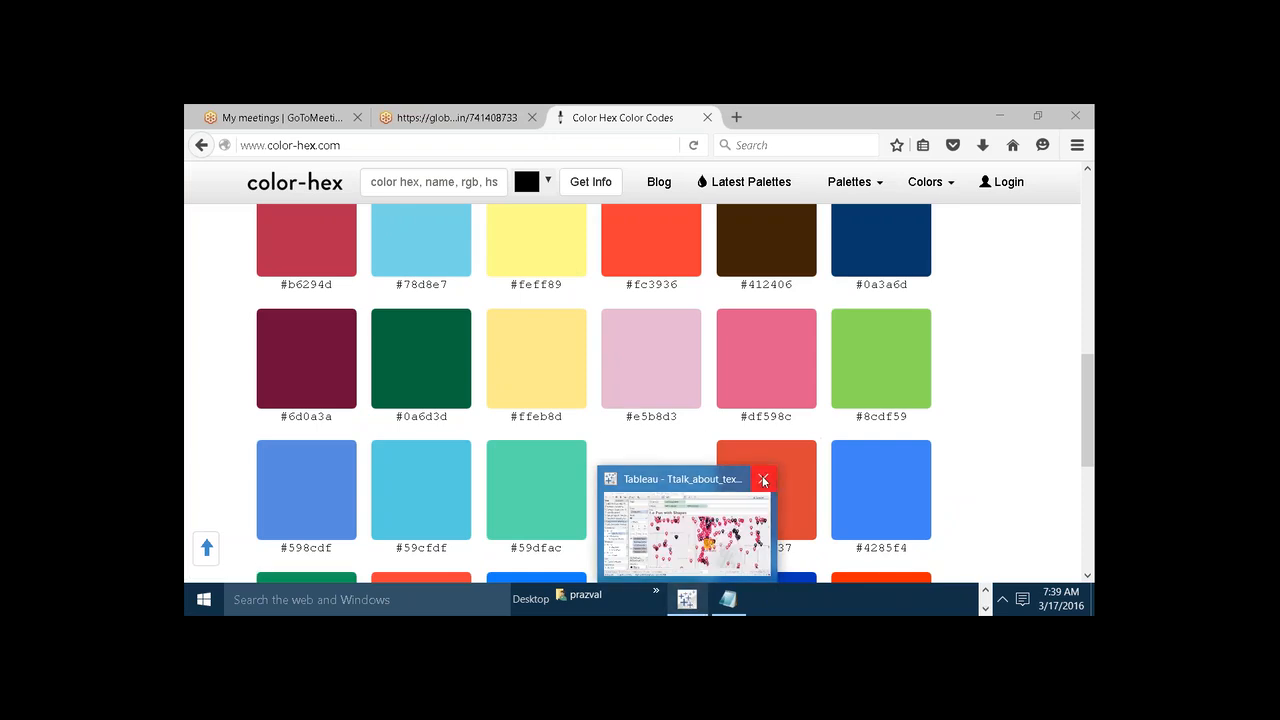
click(763, 481)
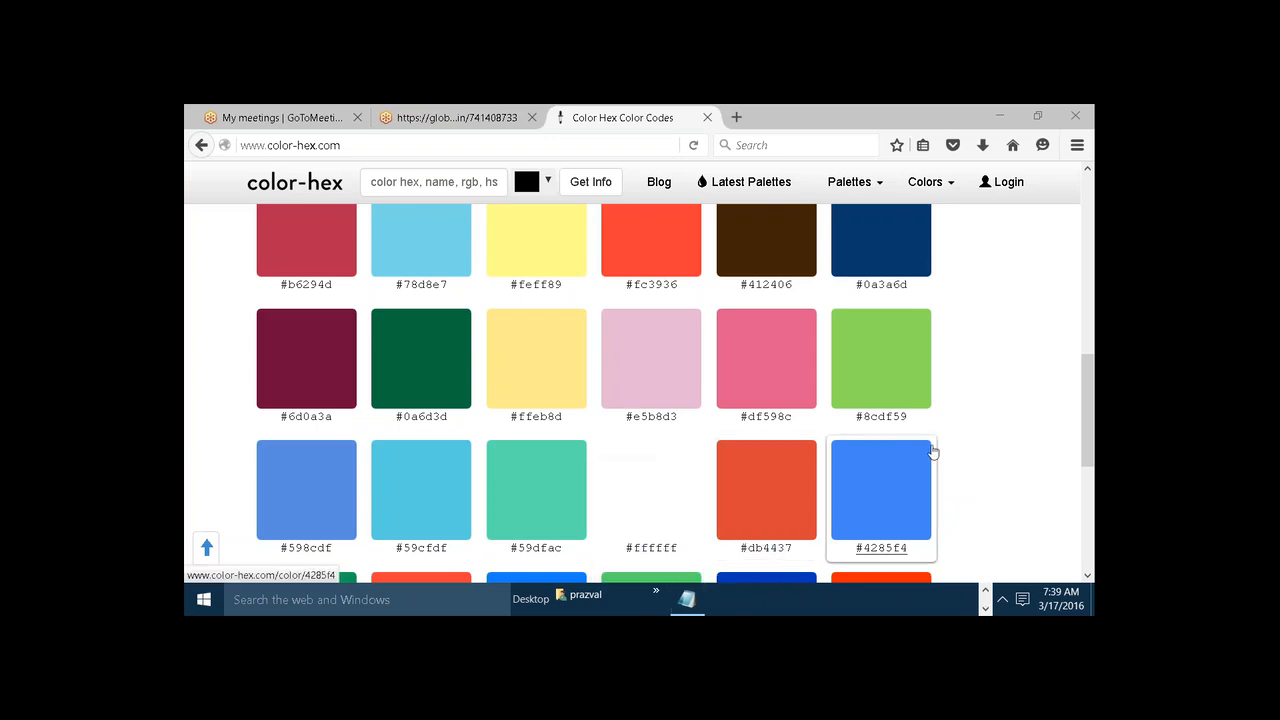
Minimize the open windows, launch Tableau 8.3 from the desktop and connect to the saved source Sample - Superstore - English (Extract)
click(992, 114)
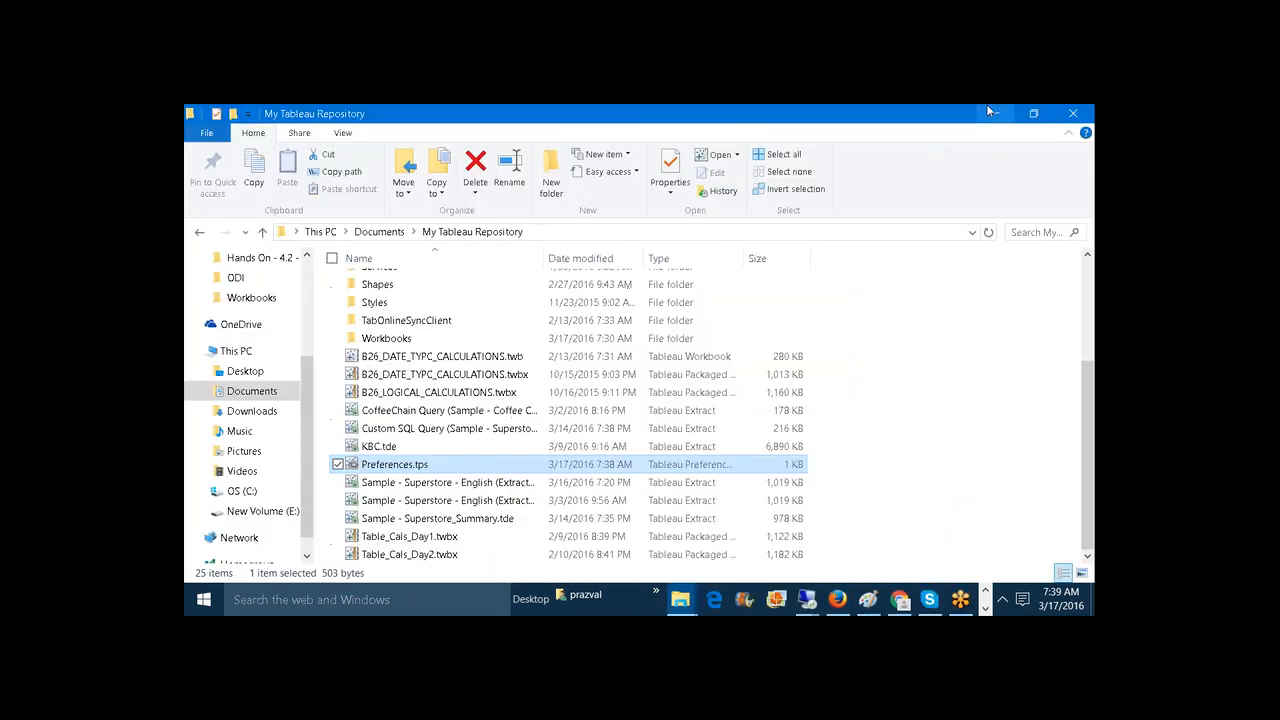
click(990, 113)
click(991, 113)
click(990, 112)
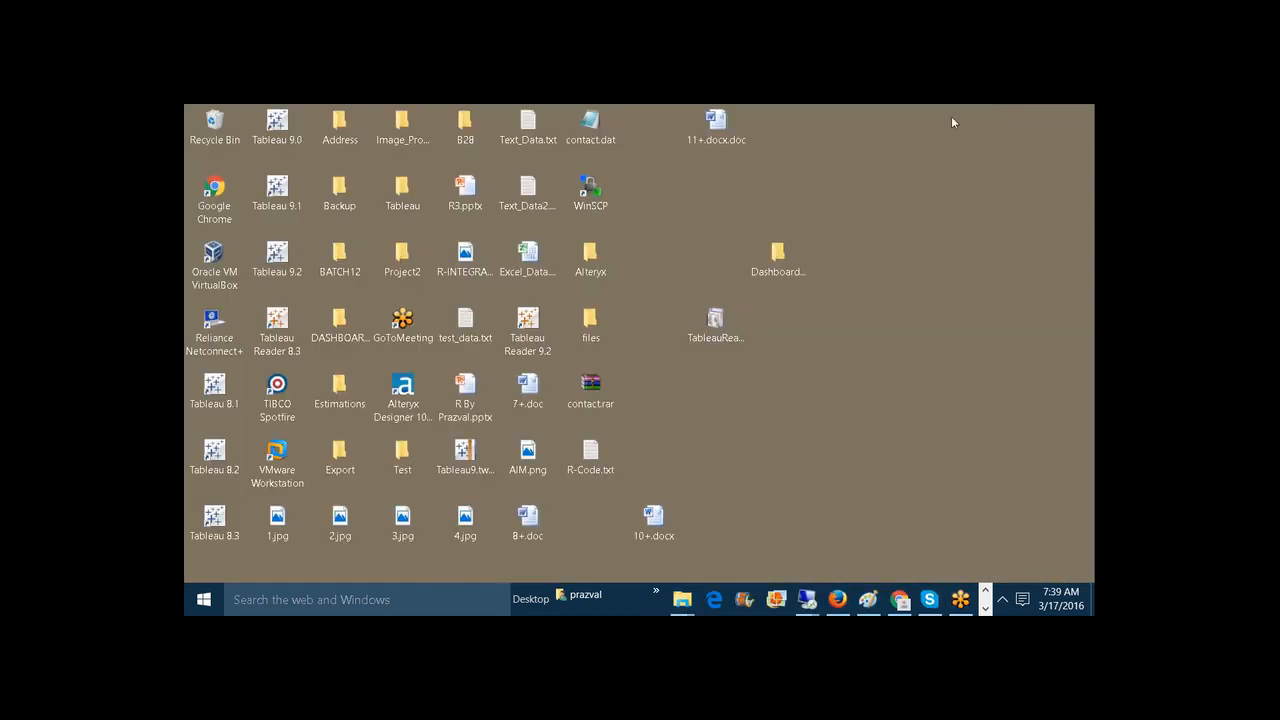
double_click(216, 518)
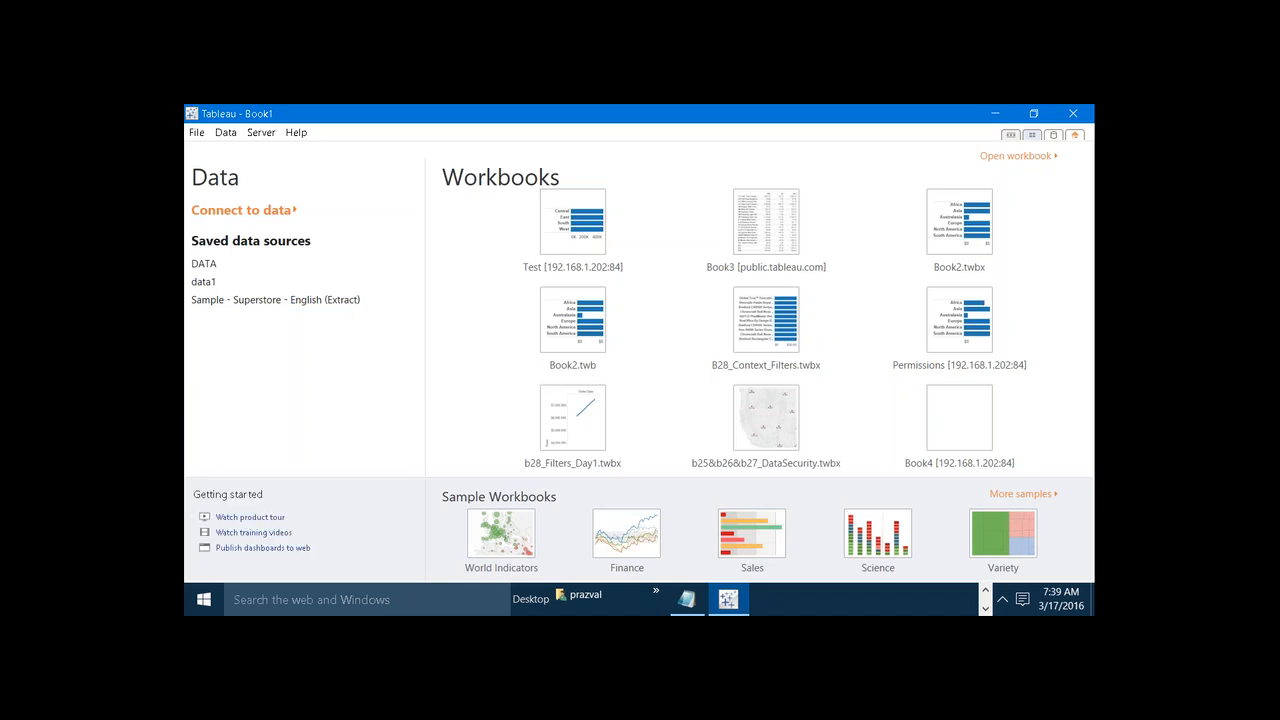
click(314, 300)
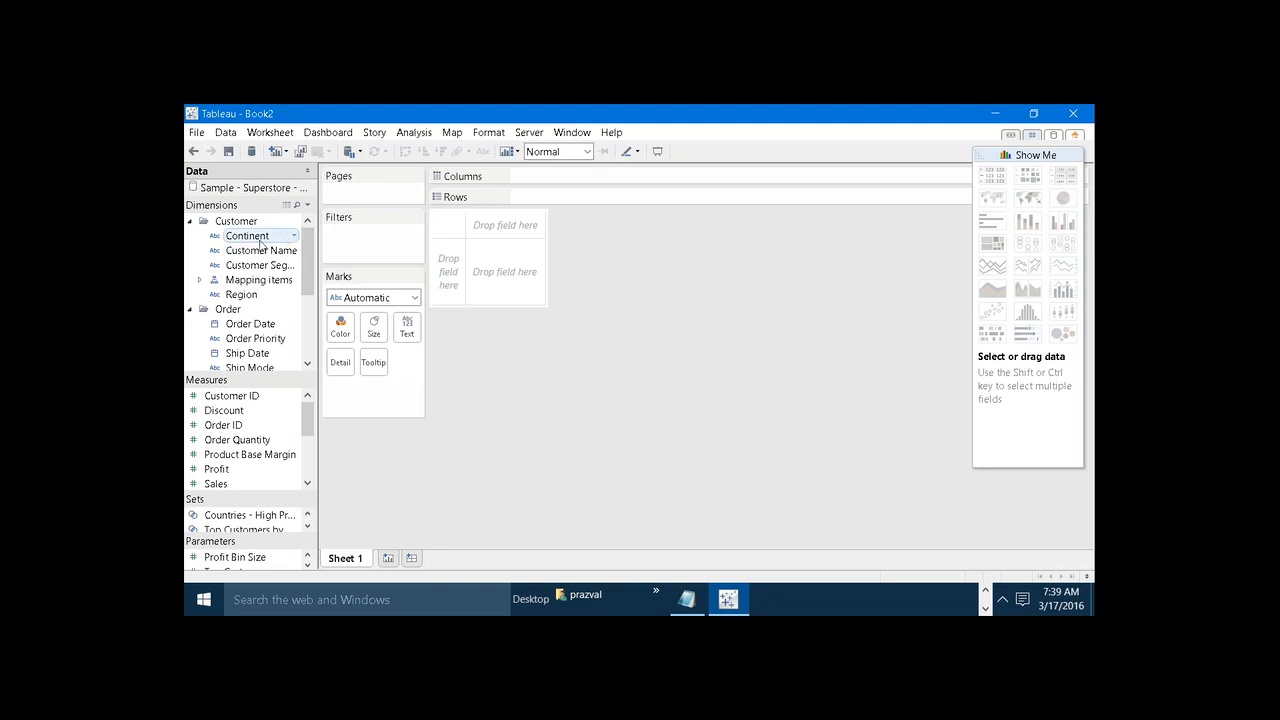
Build a bar chart with Continent on Rows and Sales on Columns, and color the bars by Continent
drag(255, 240, 557, 199)
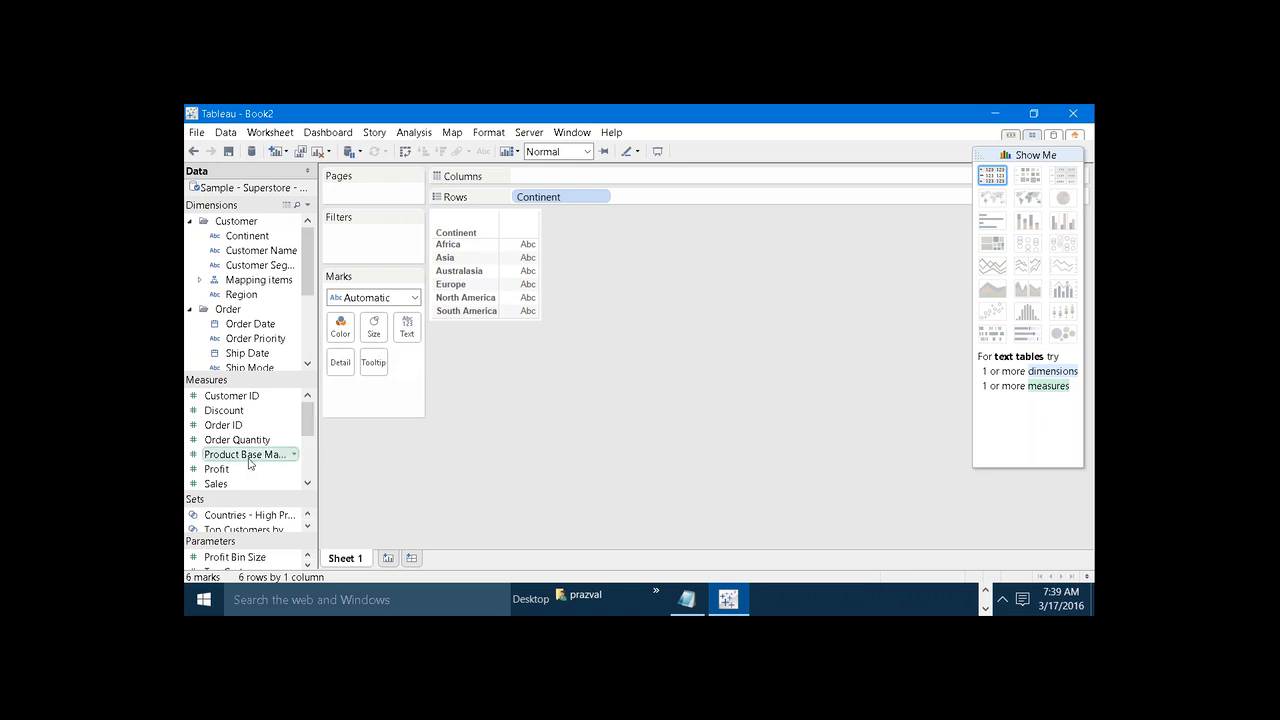
drag(215, 483, 570, 177)
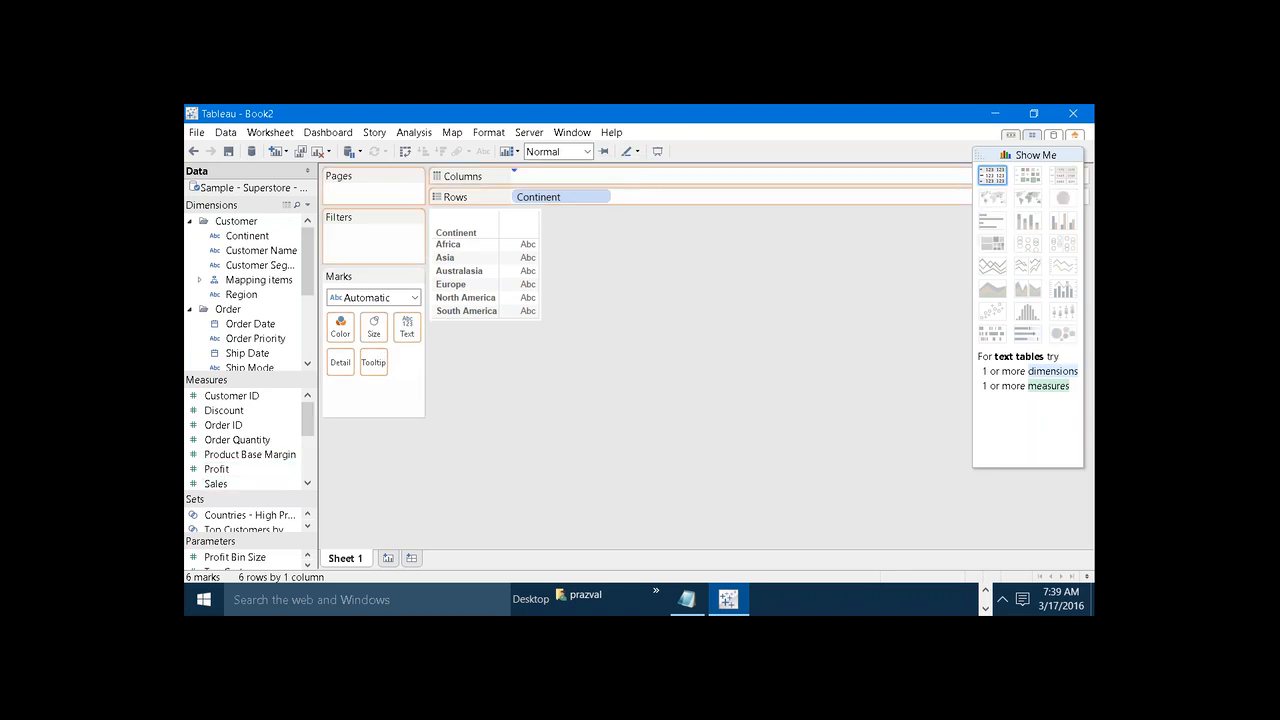
drag(295, 245, 341, 325)
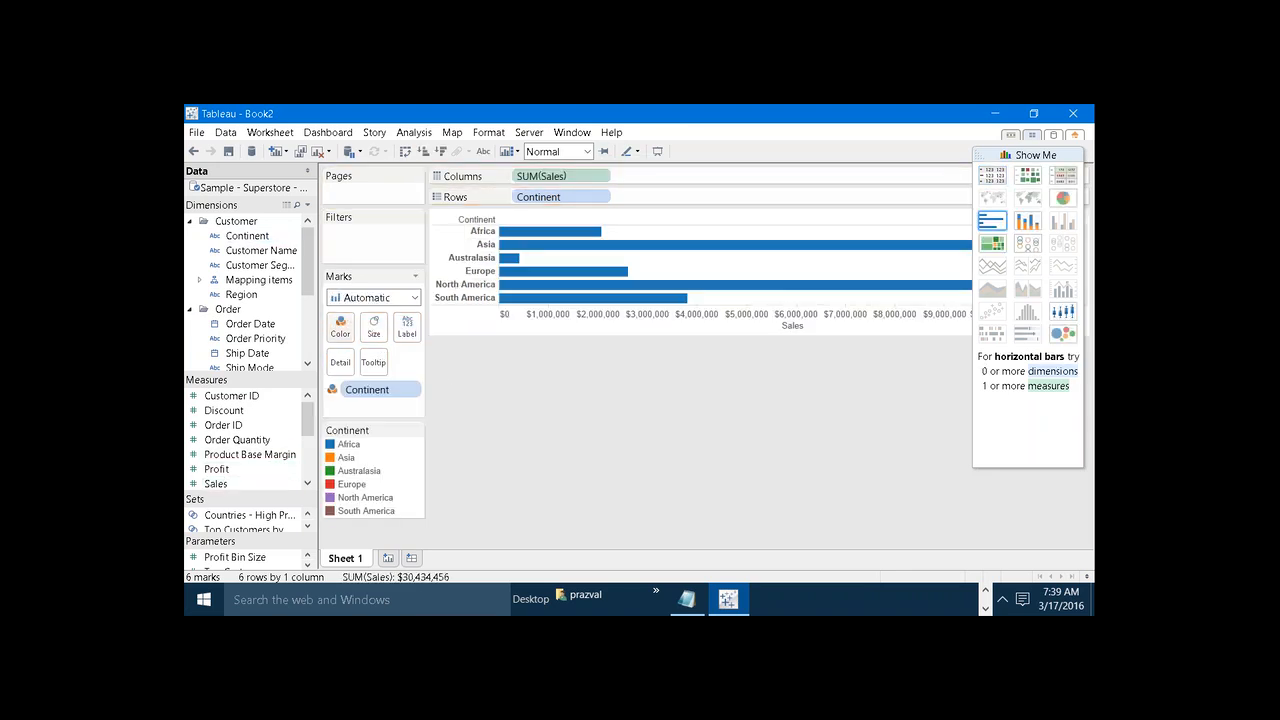
Open the color editing for the Continent legend and select the custom CGS color palette
click(415, 430)
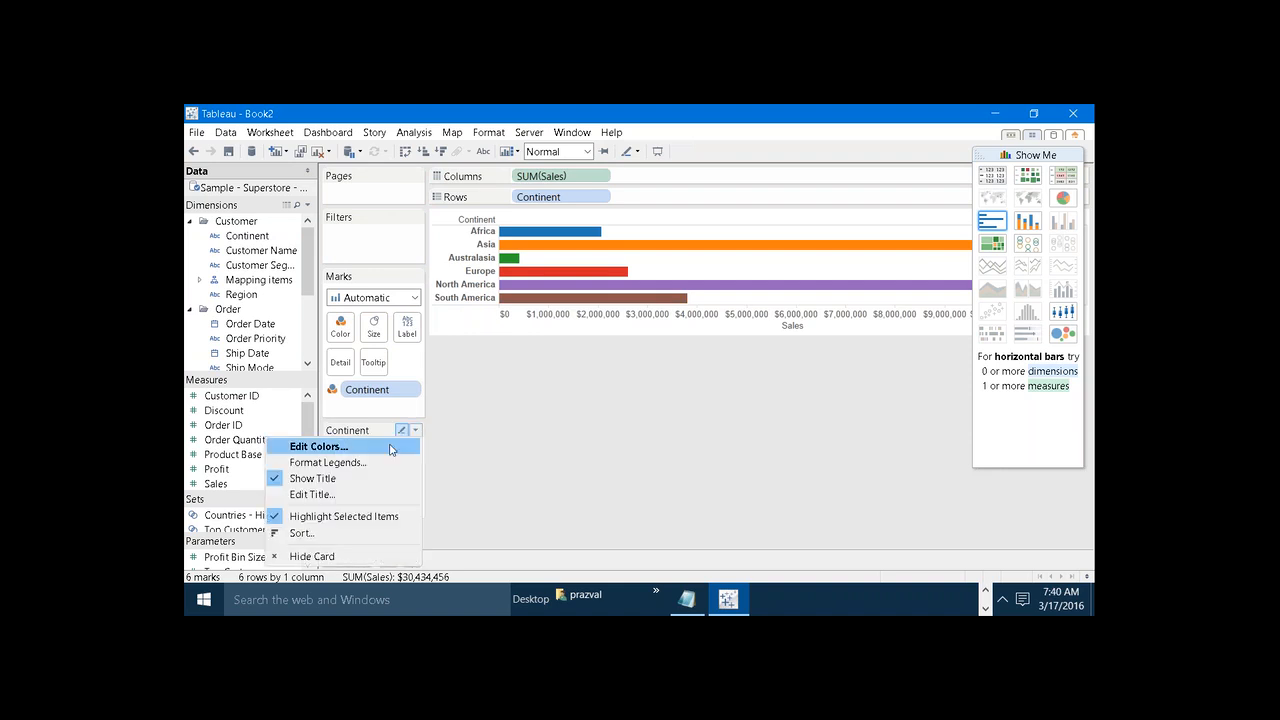
click(390, 446)
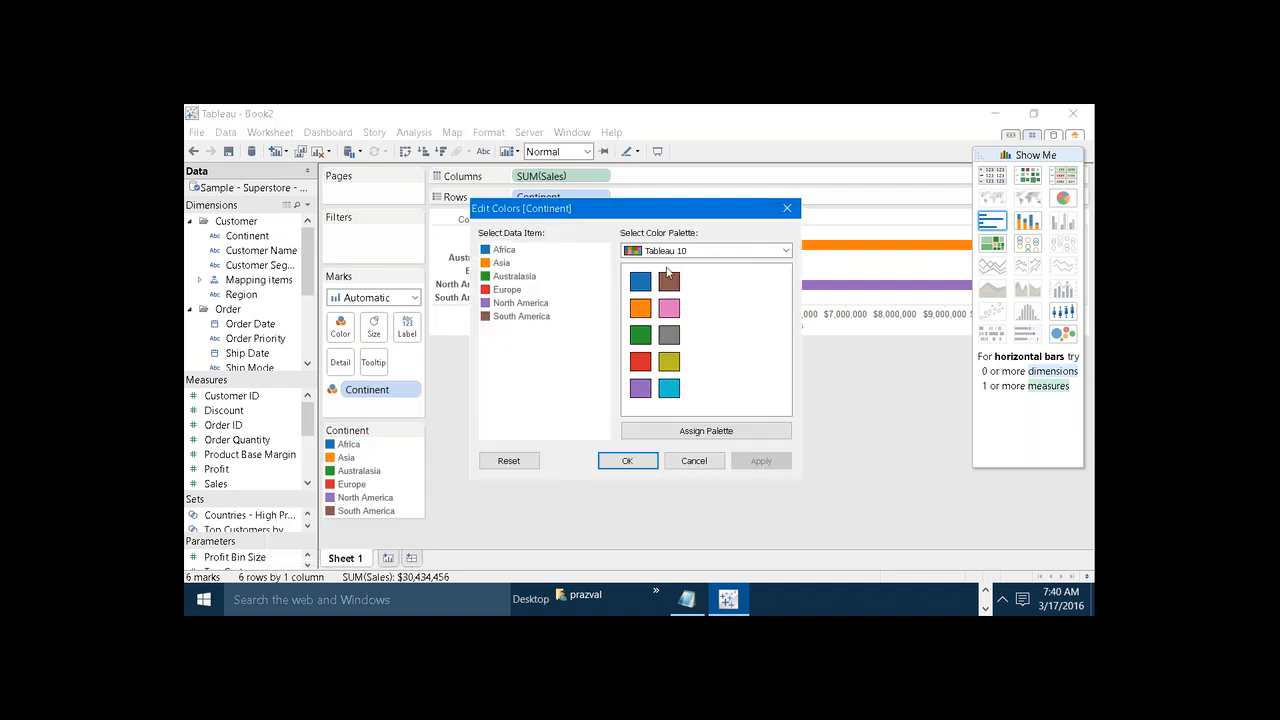
click(787, 252)
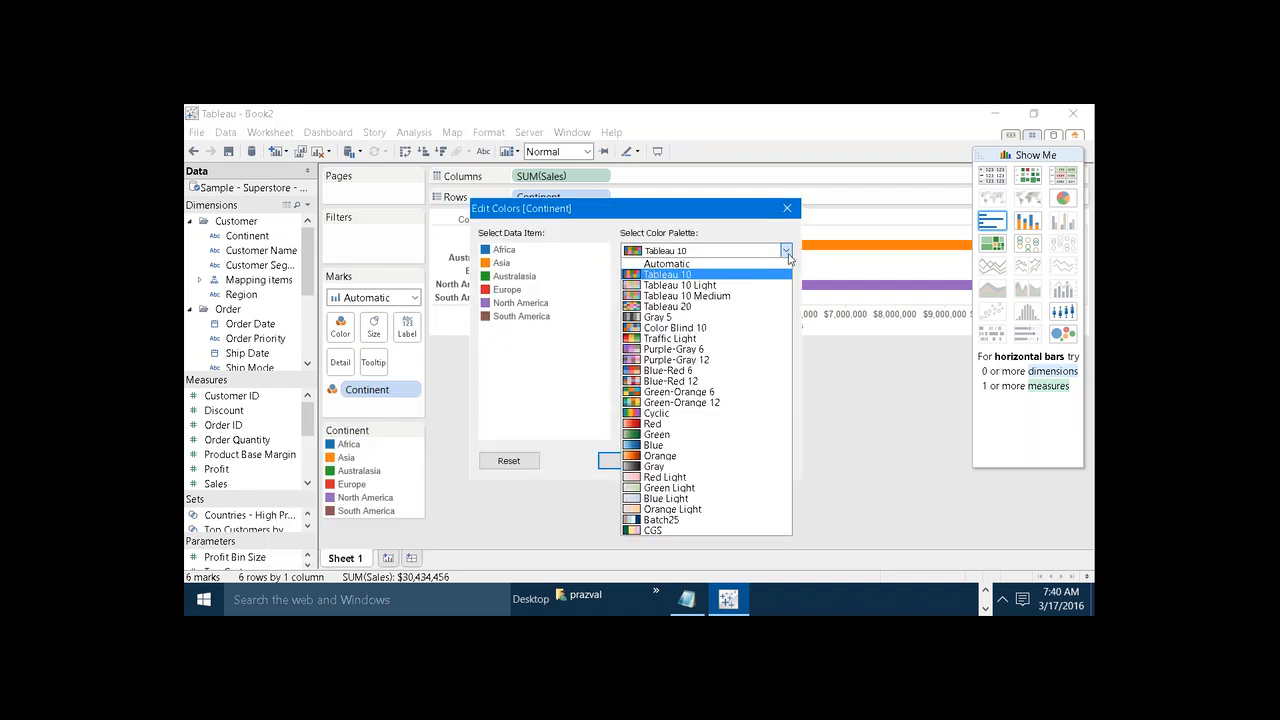
click(667, 531)
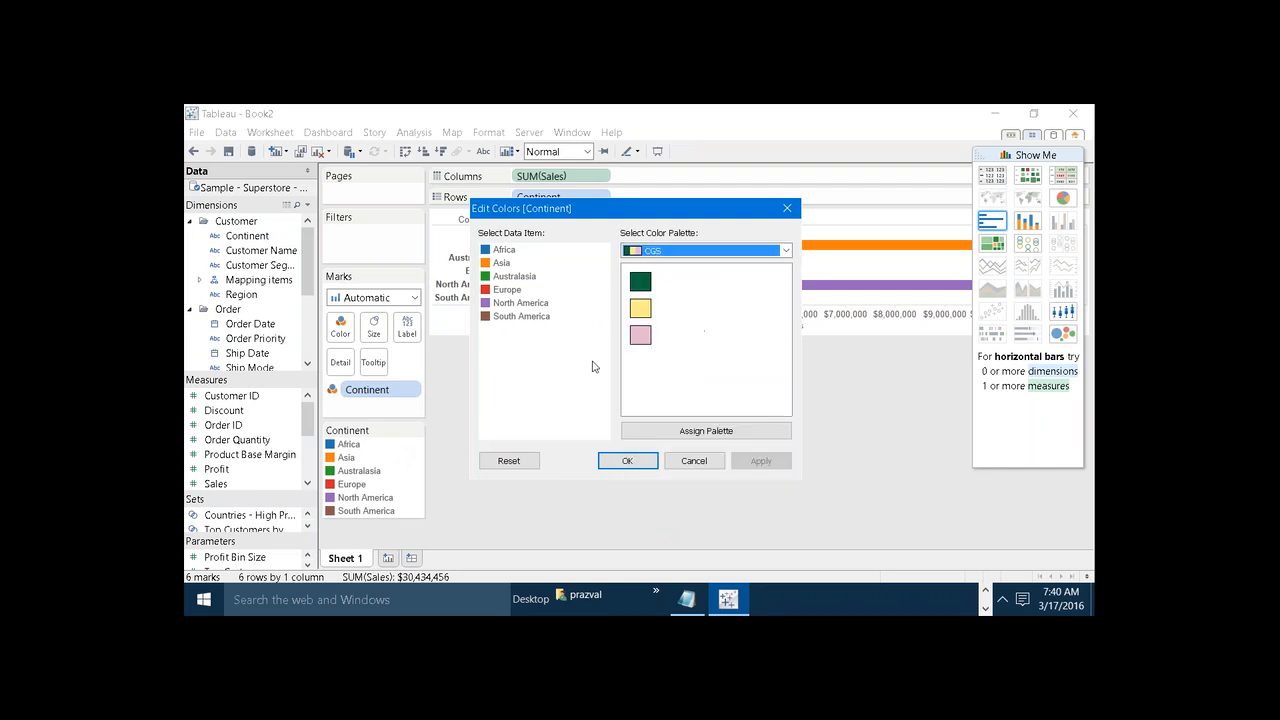
Assign the CGS palette's dark green to Africa, yellow to Asia and pink to Europe, and apply the colors to the chart
click(510, 252)
click(643, 285)
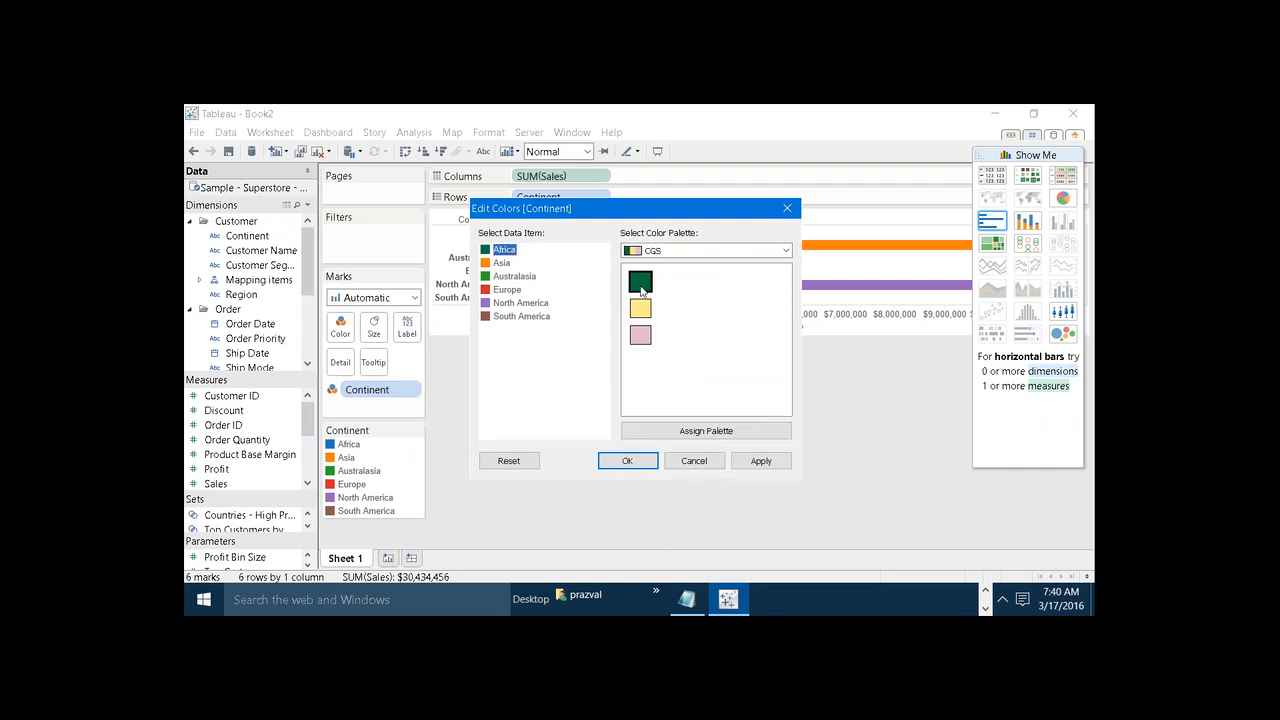
click(503, 263)
click(640, 308)
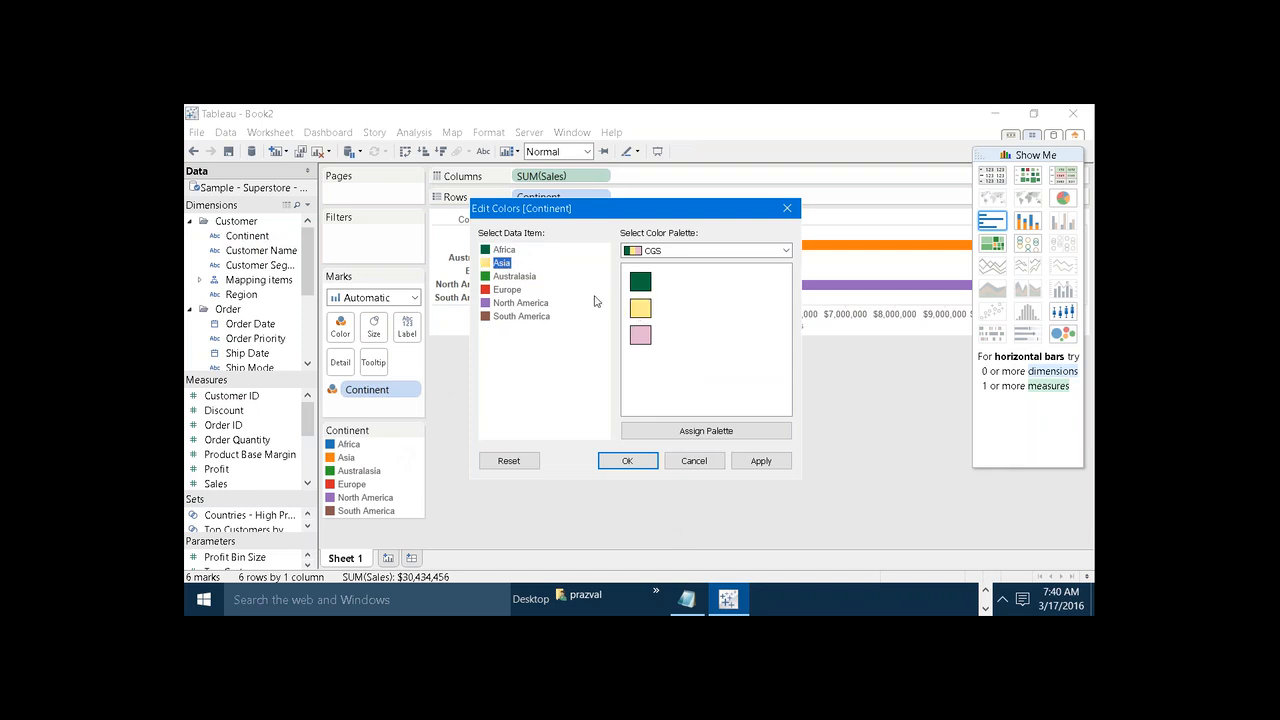
click(507, 289)
click(638, 335)
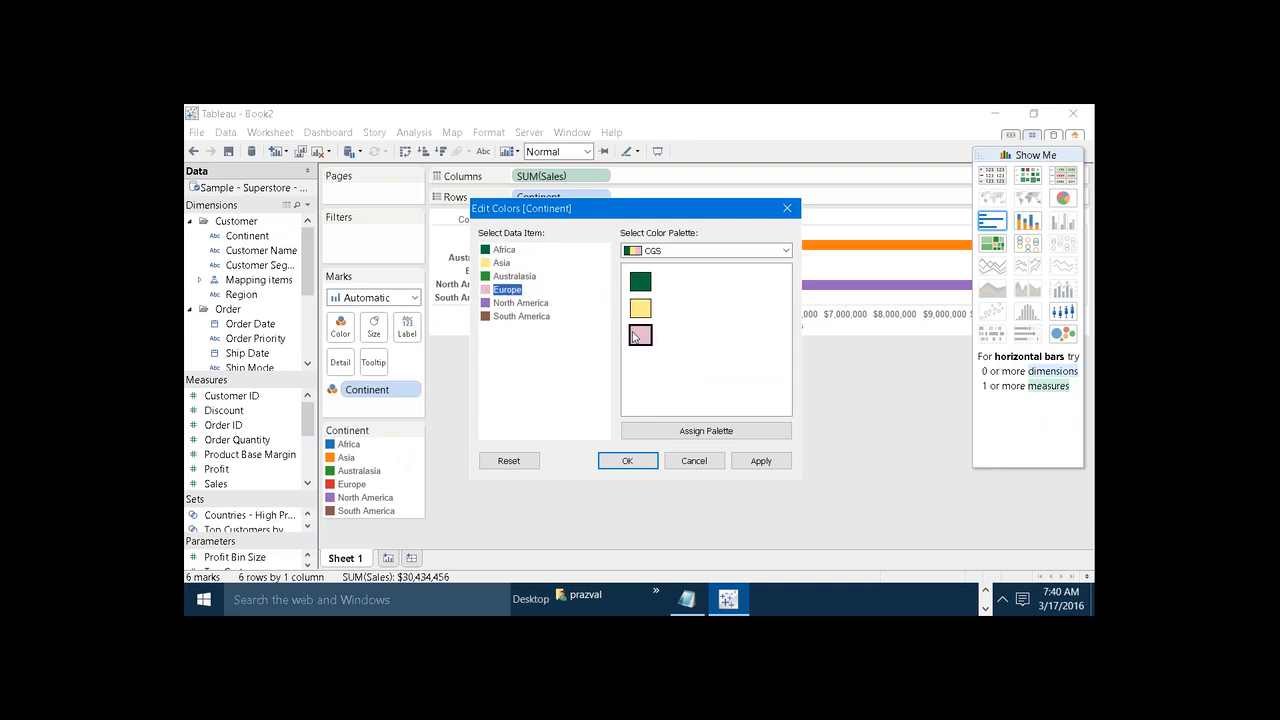
click(757, 463)
click(655, 466)
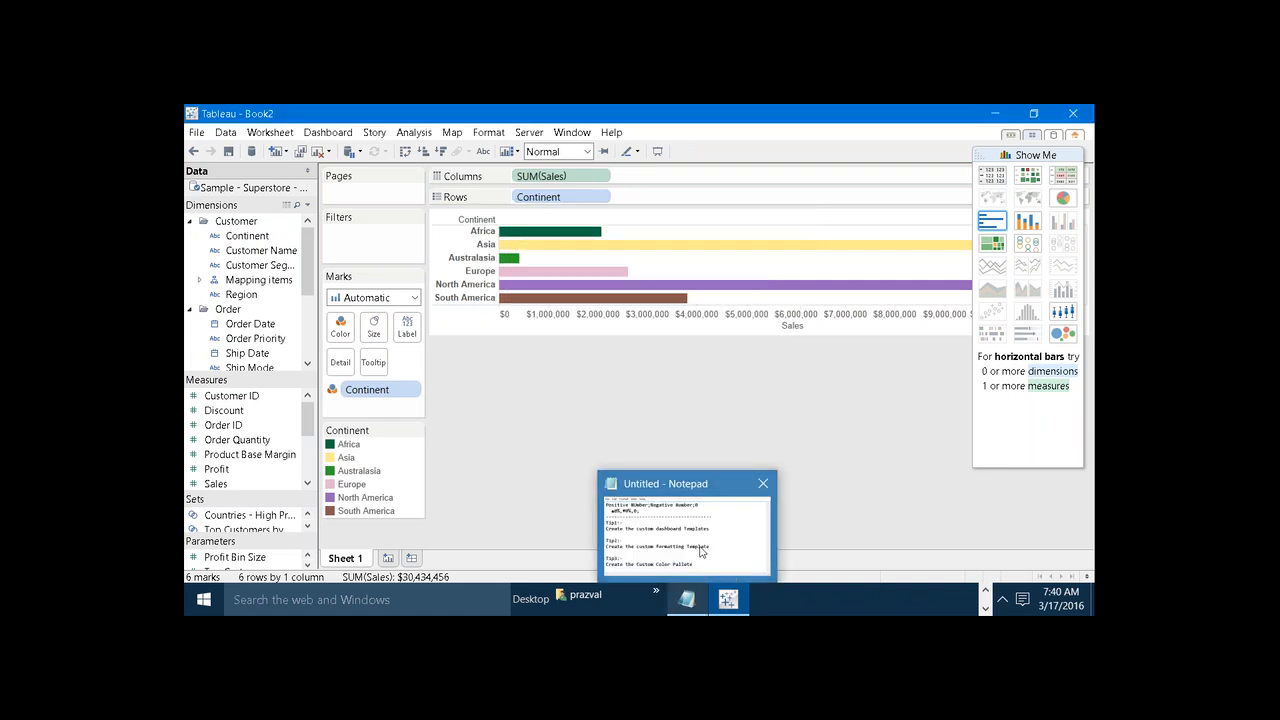
Switch to the untitled Notepad tips list and move its window over the middle of the chart so all three tips show
click(687, 599)
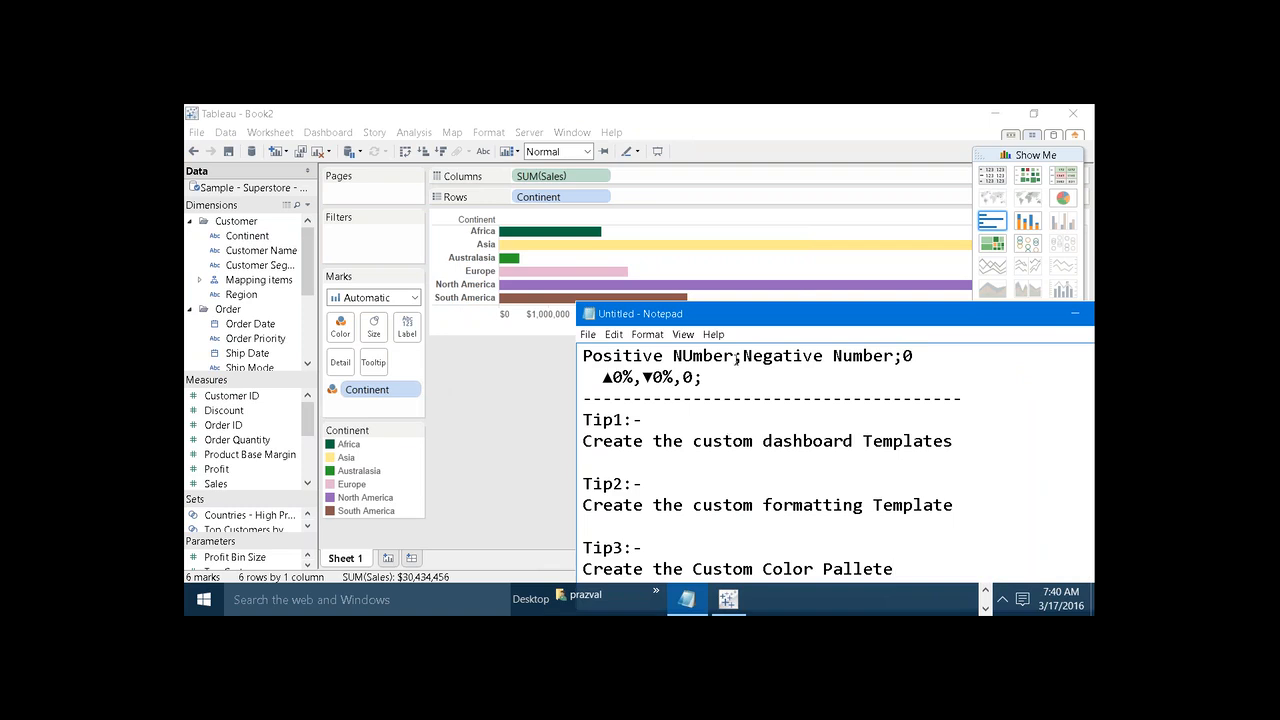
drag(717, 313, 593, 185)
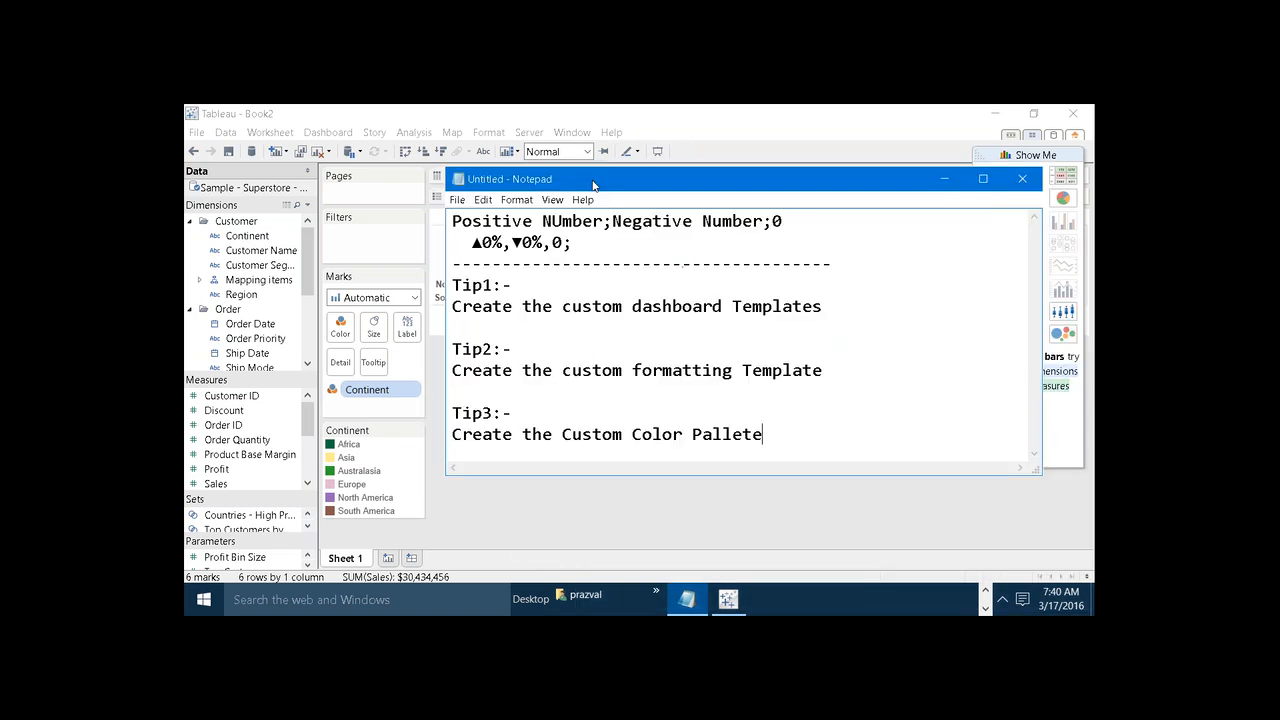